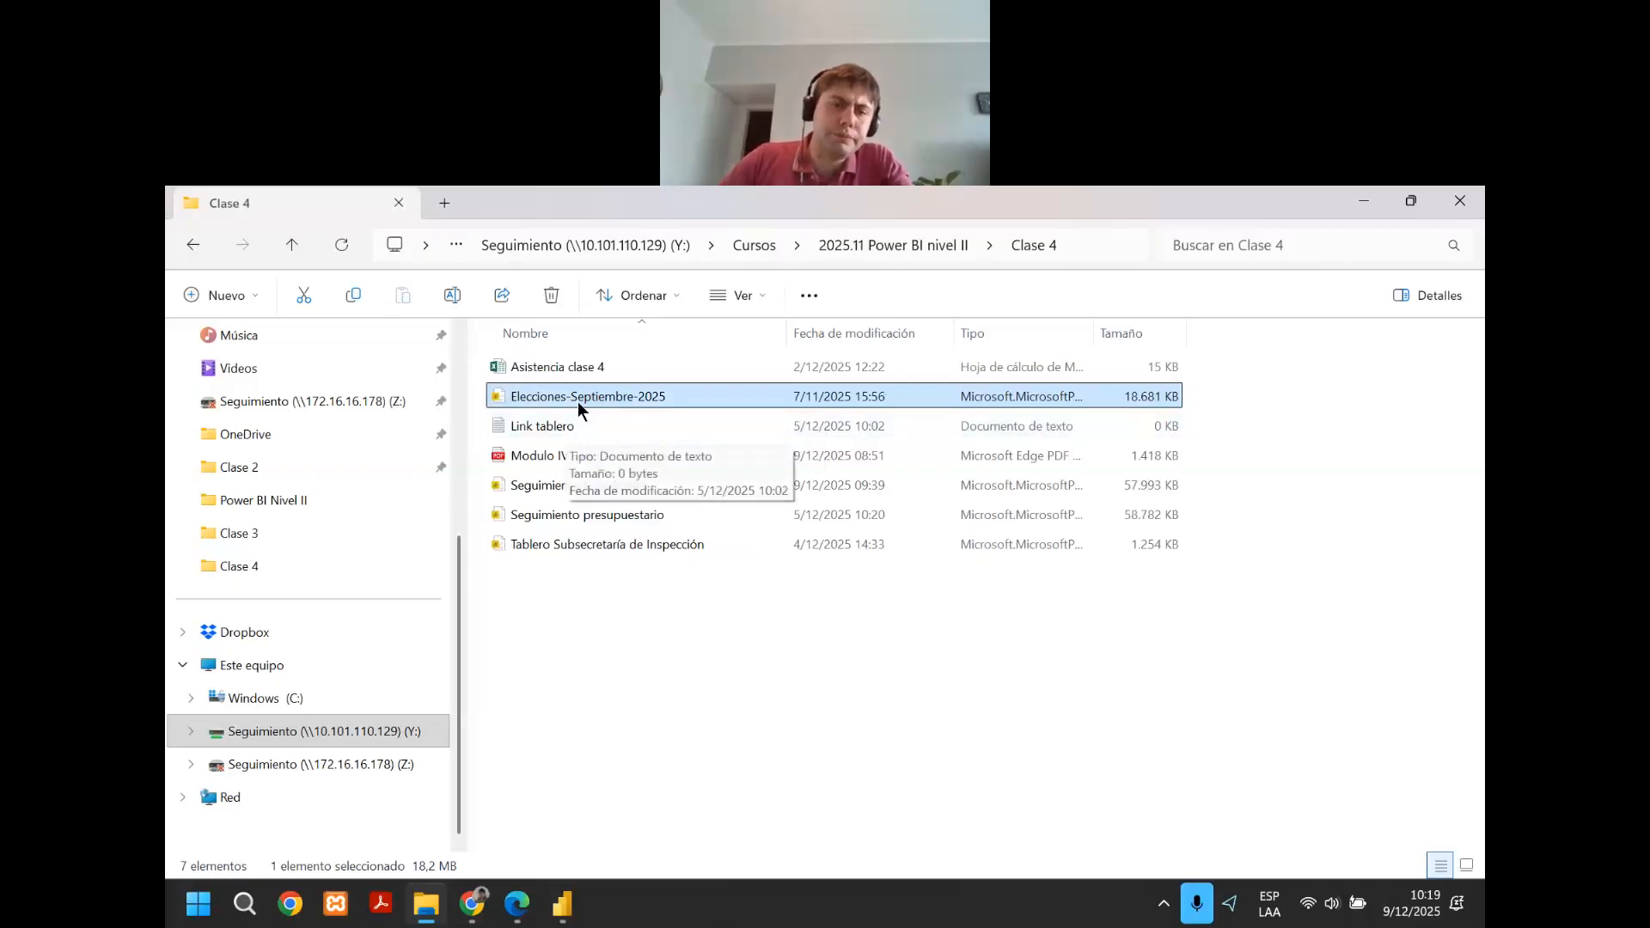
Switch to the Seguimiento Expedientes report in Power BI Desktop and collapse the Visualizaciones and Datos panes.
click(562, 902)
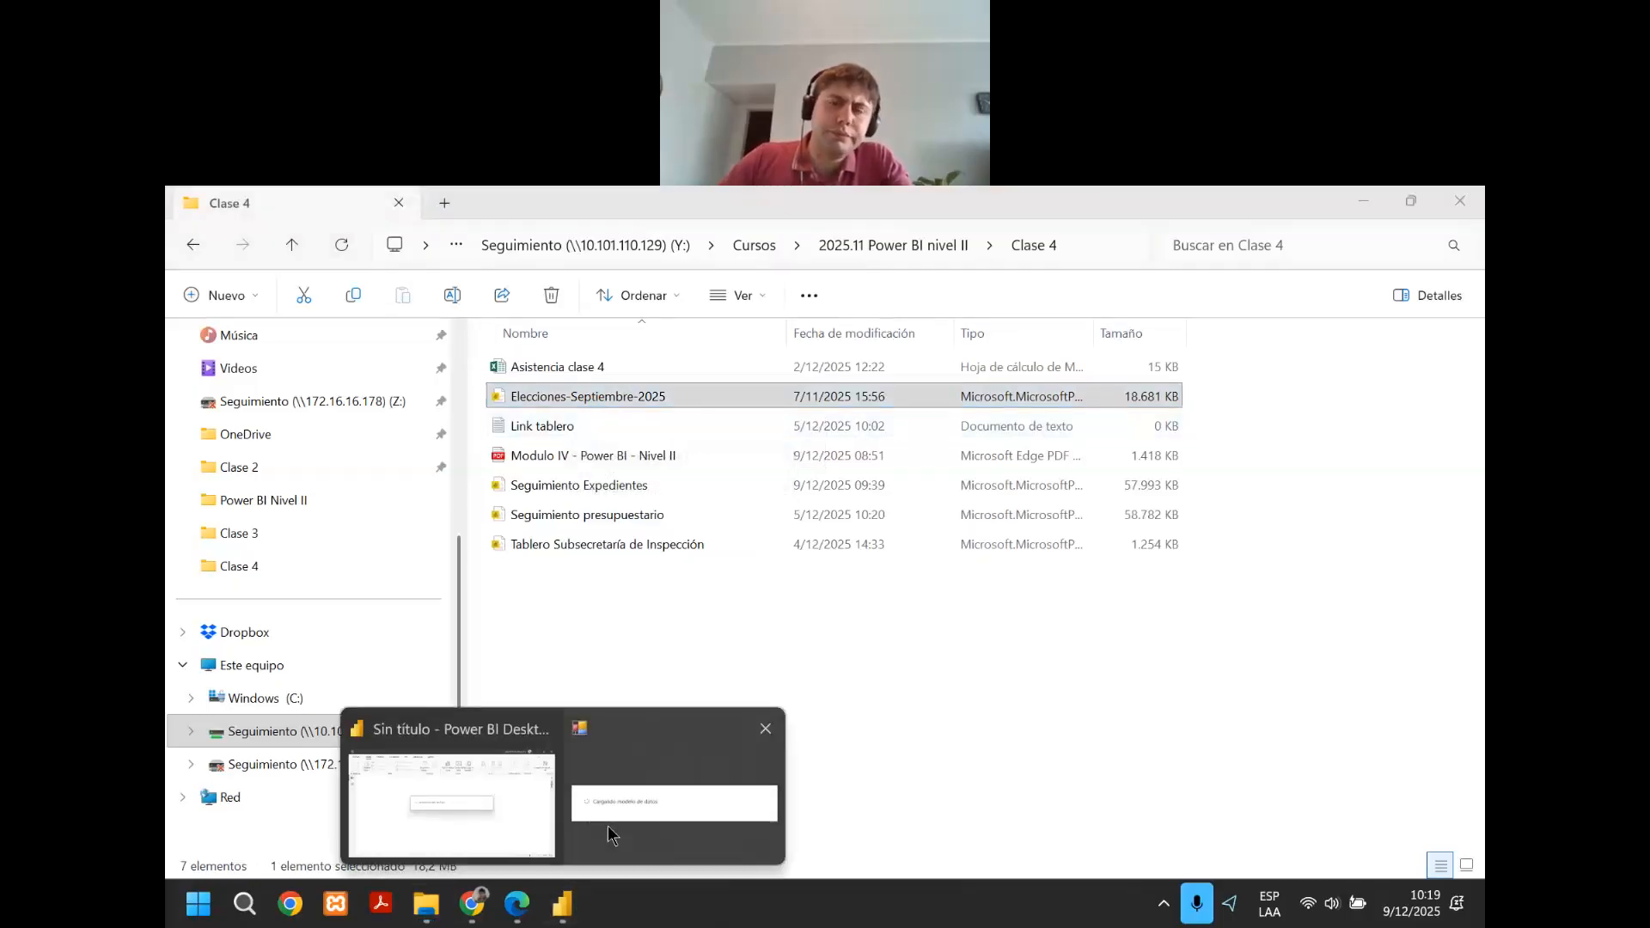
click(508, 807)
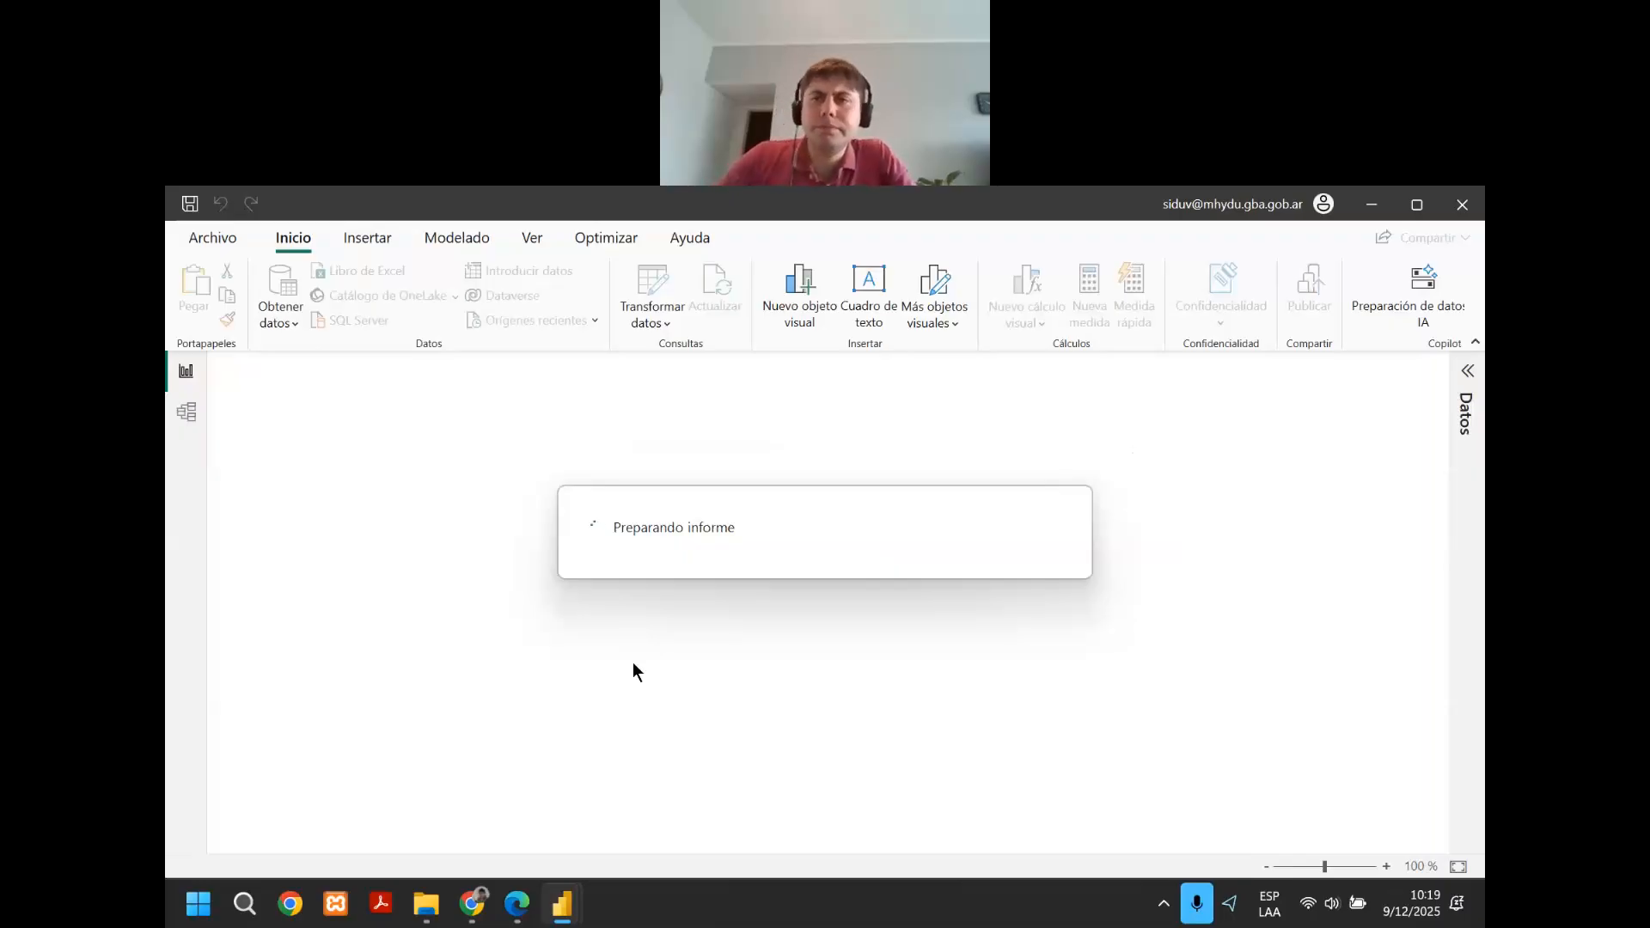
key(alt+Tab)
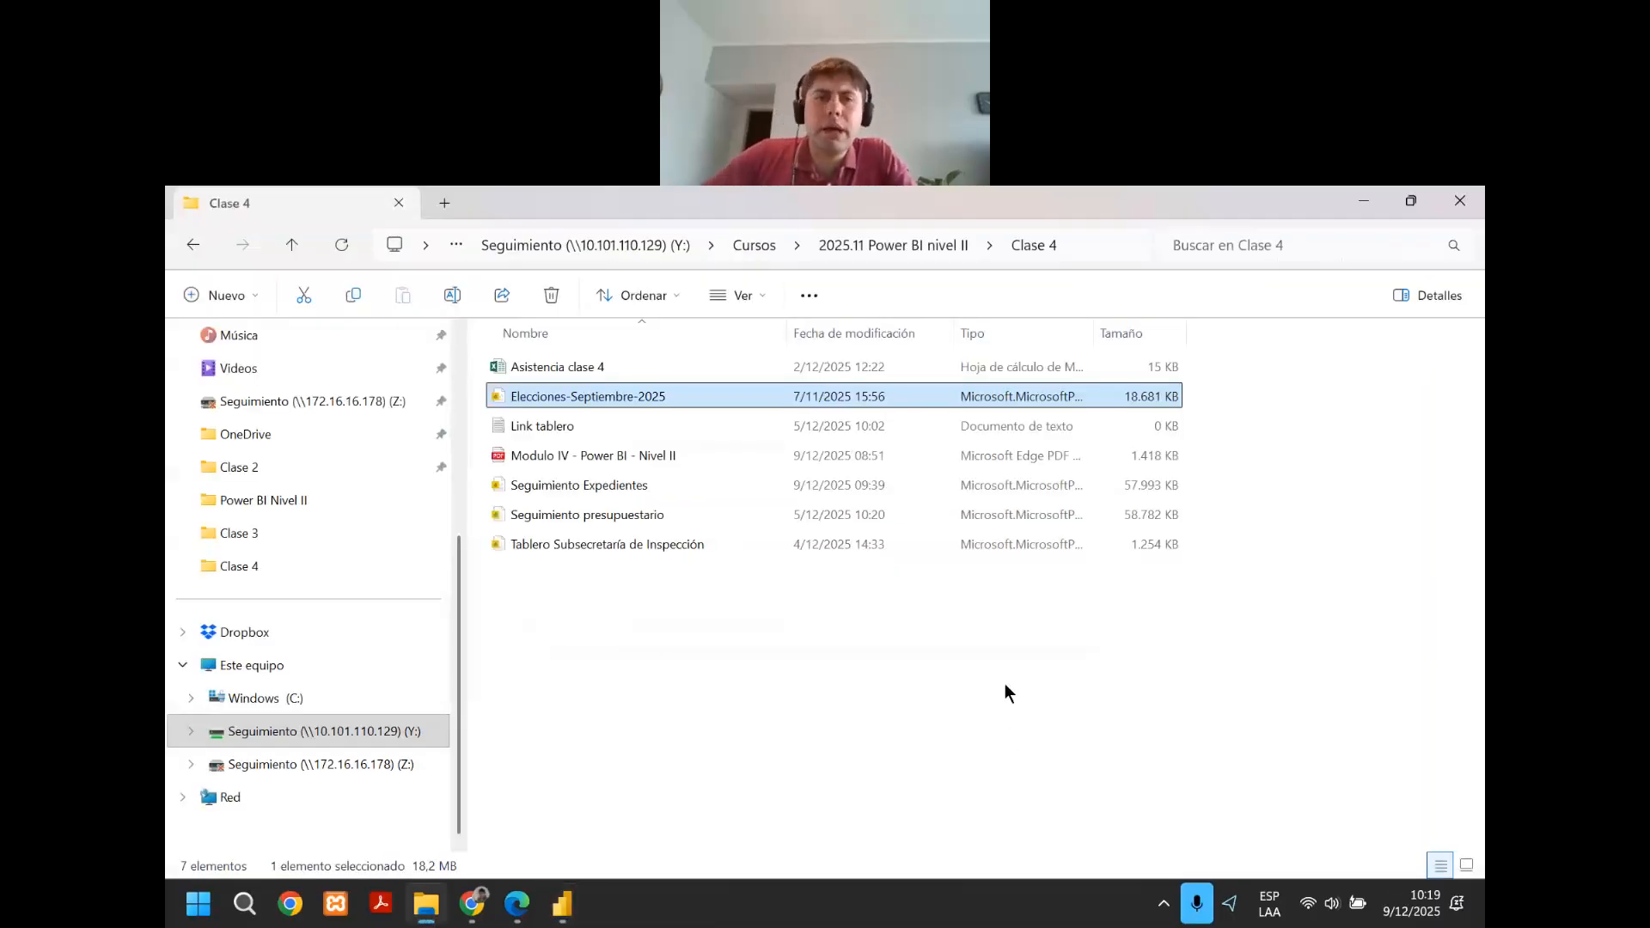
click(562, 904)
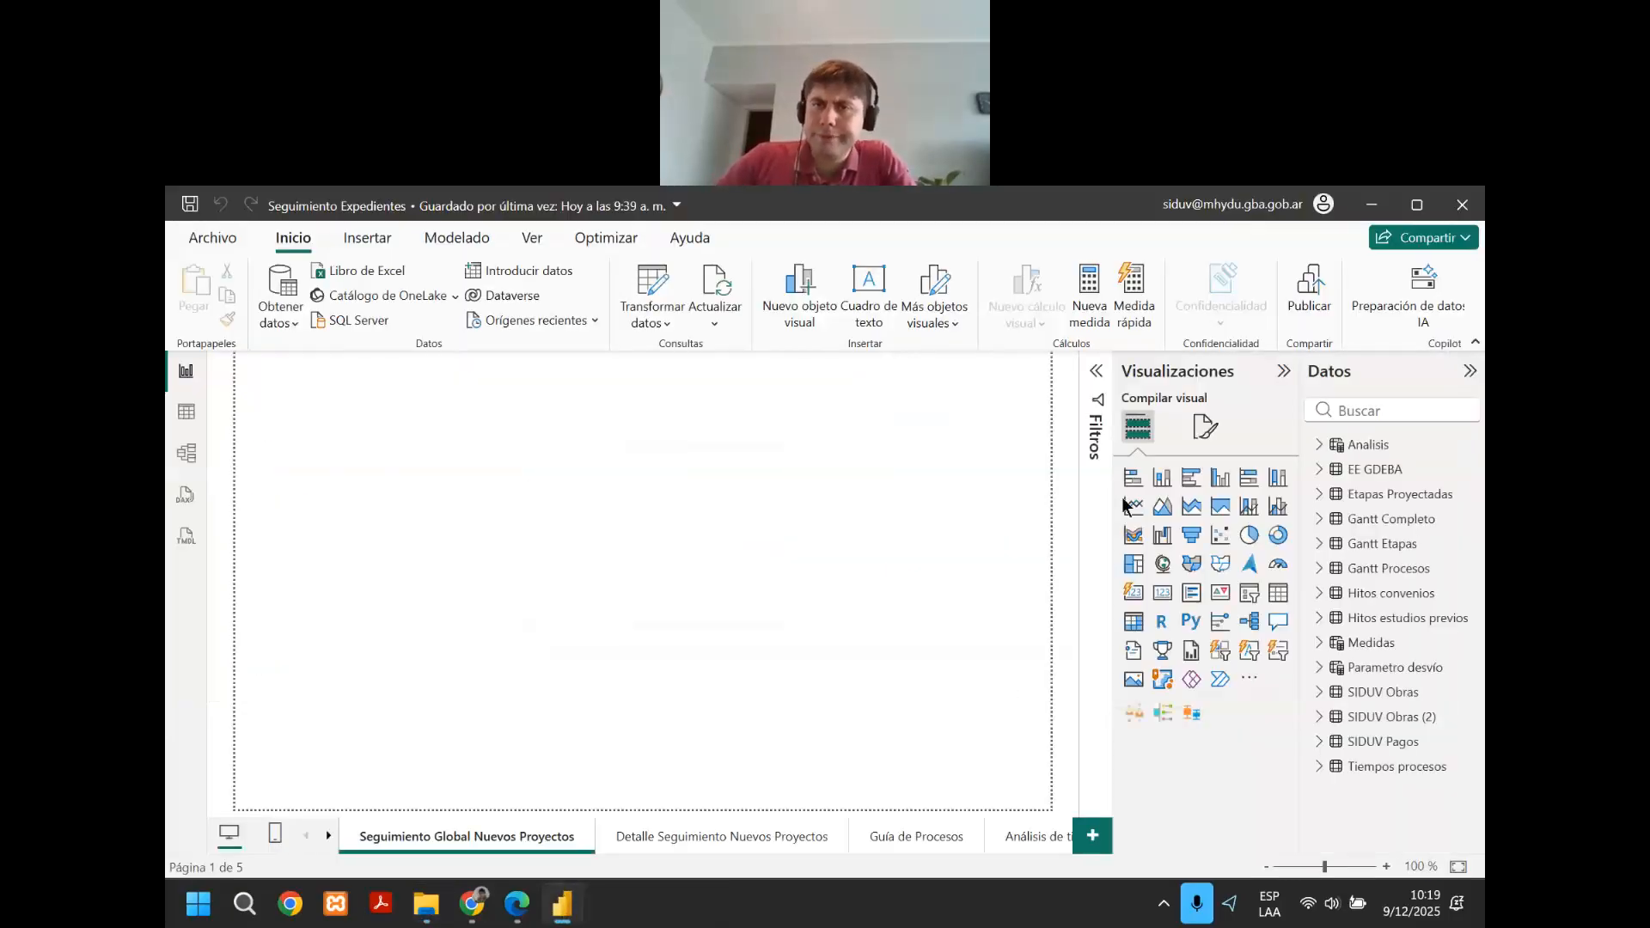
click(1283, 371)
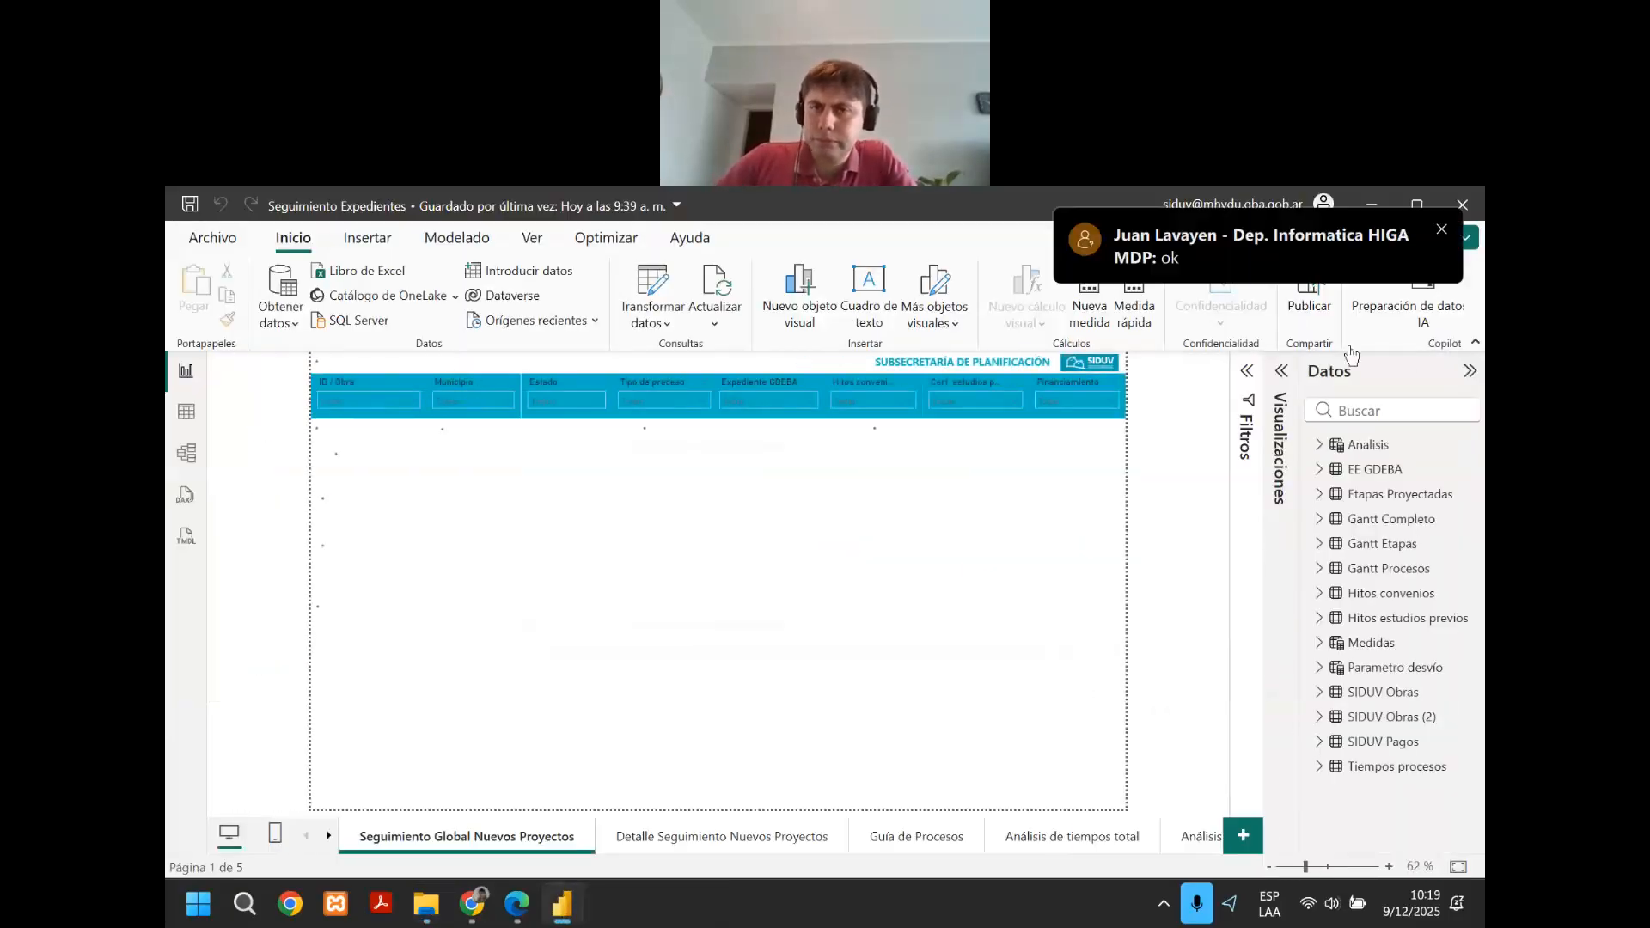
click(1469, 370)
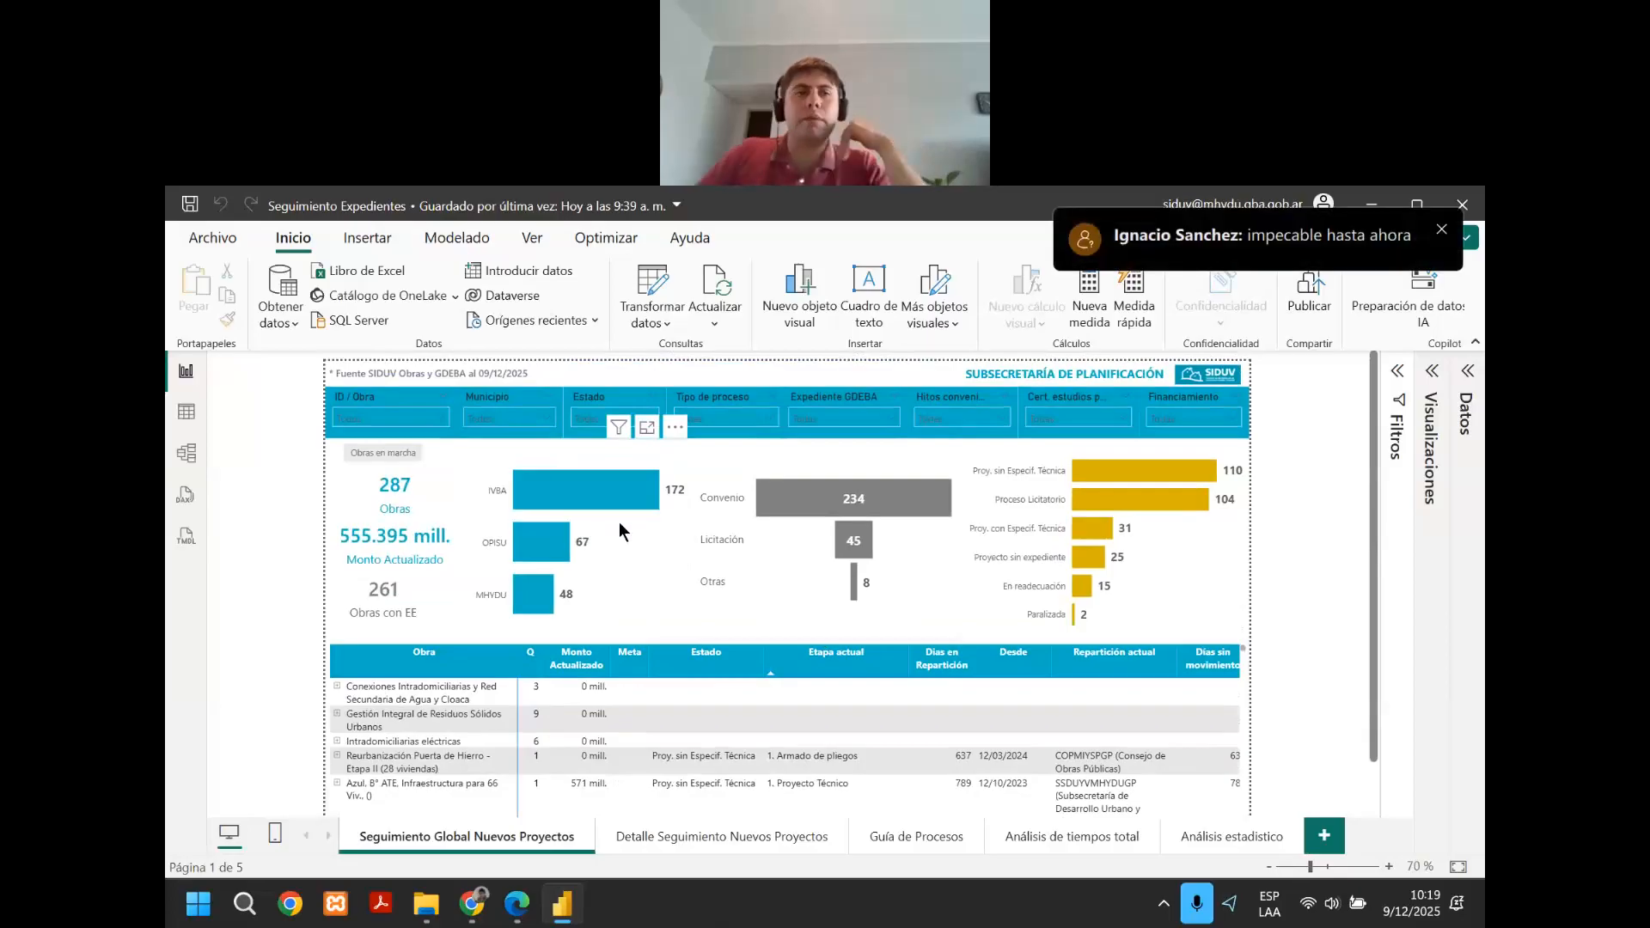
Examine the Obras, Monto Actualizado and Obras con EE cards on the Seguimiento Global Nuevos Proyectos page.
scroll(619, 523, down, 1)
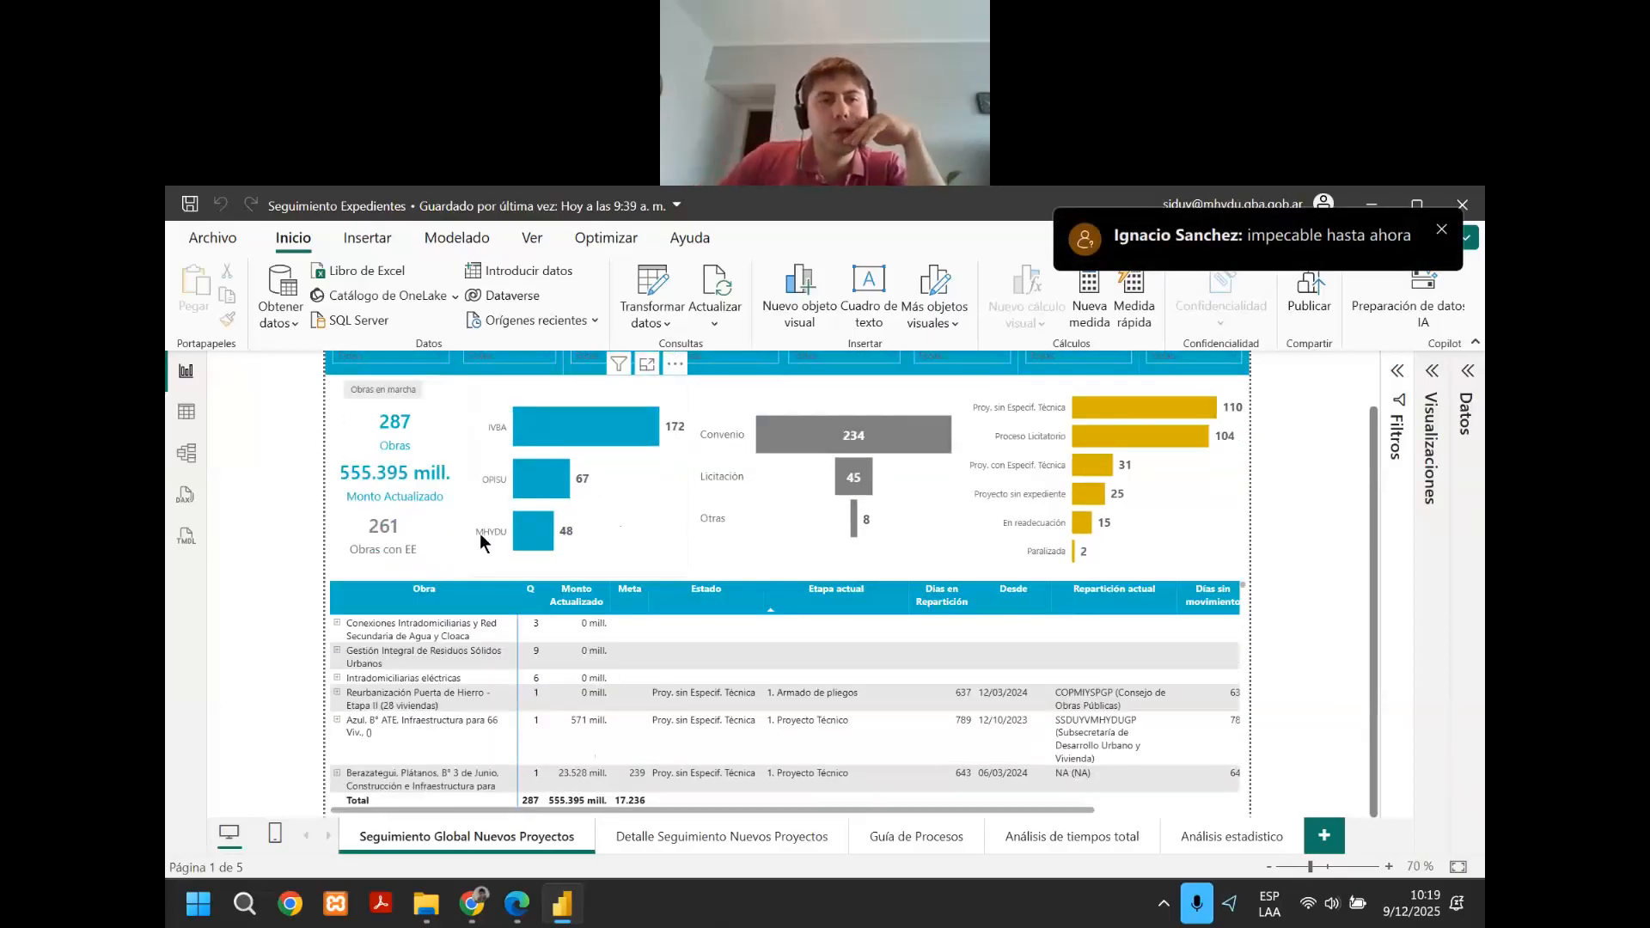
scroll(411, 497, up, 1)
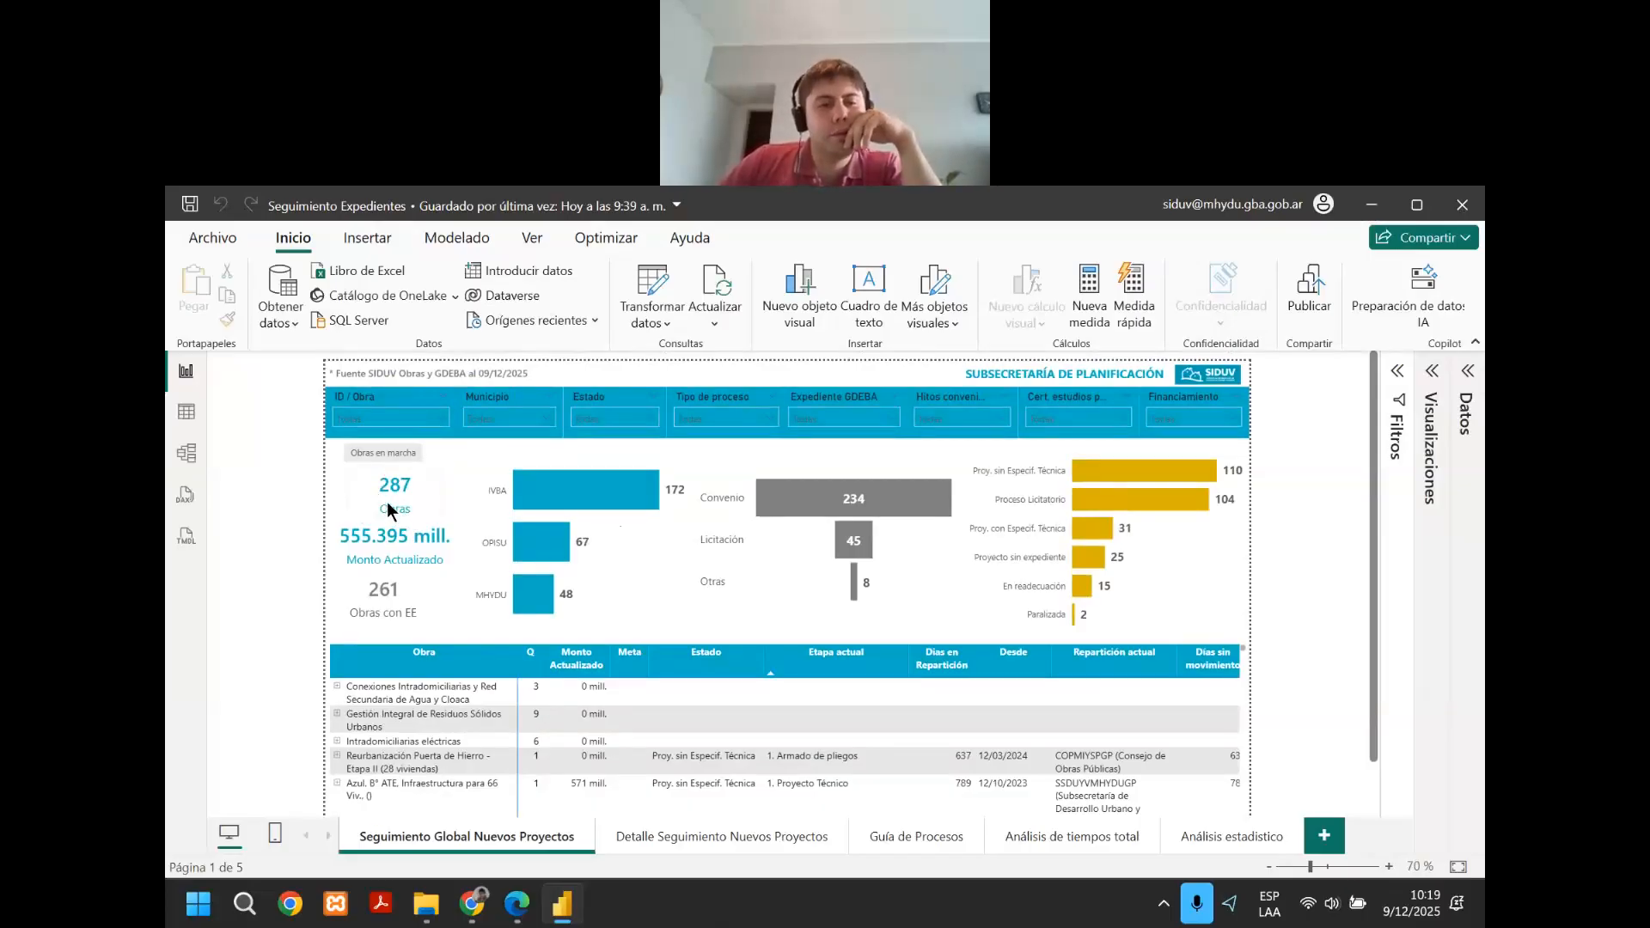
click(388, 501)
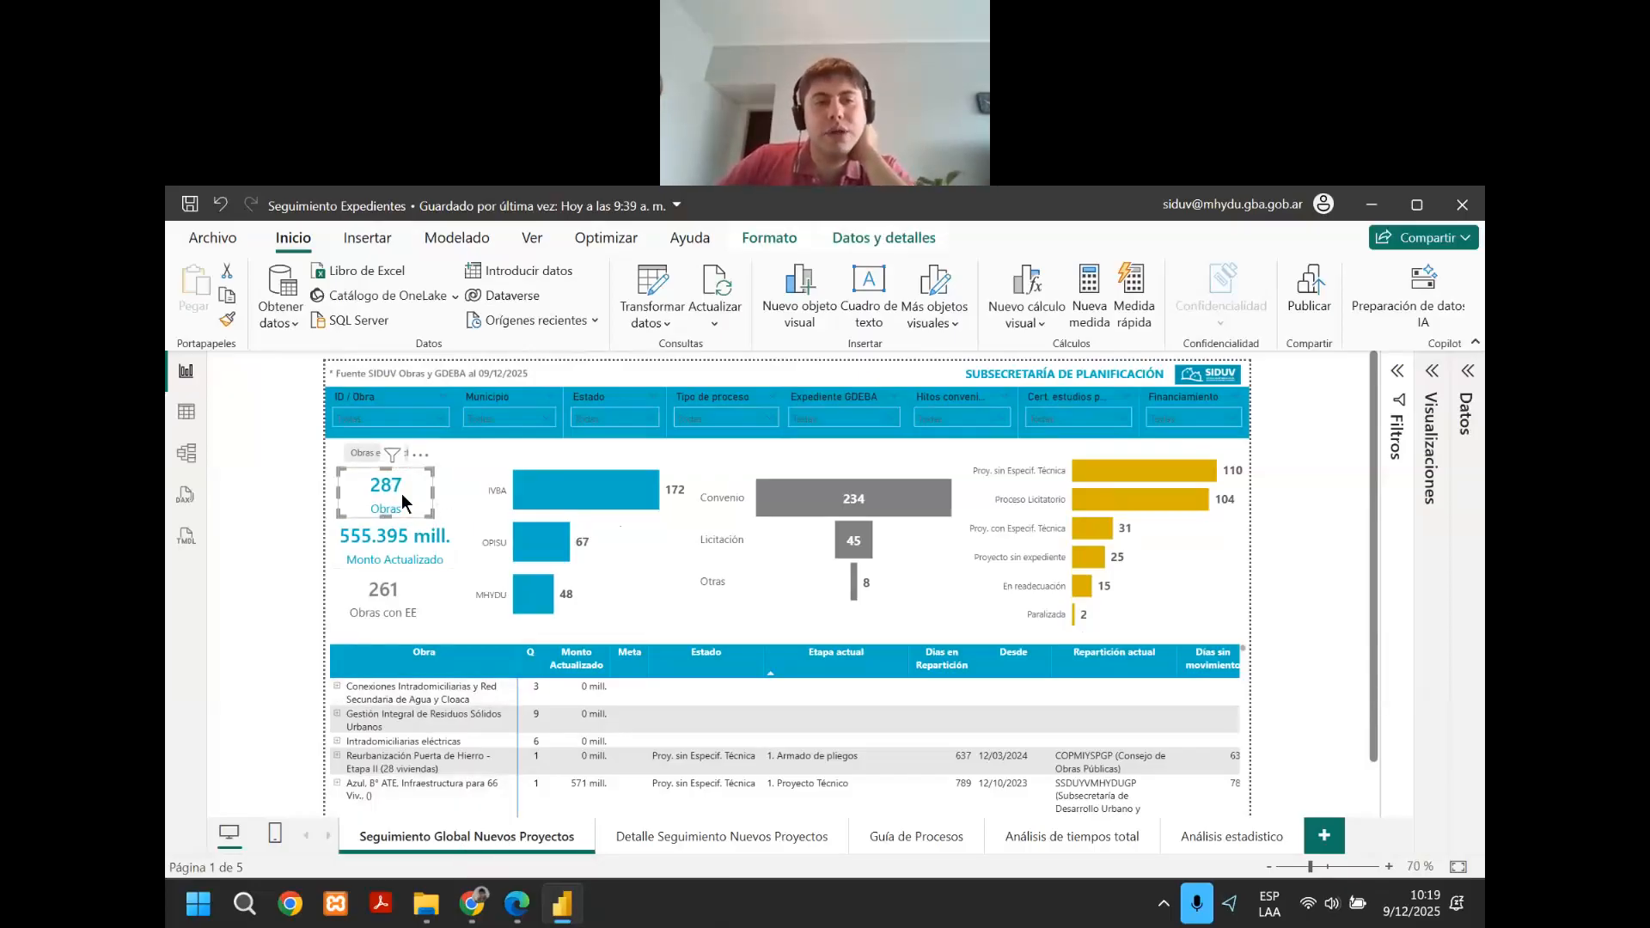
click(398, 544)
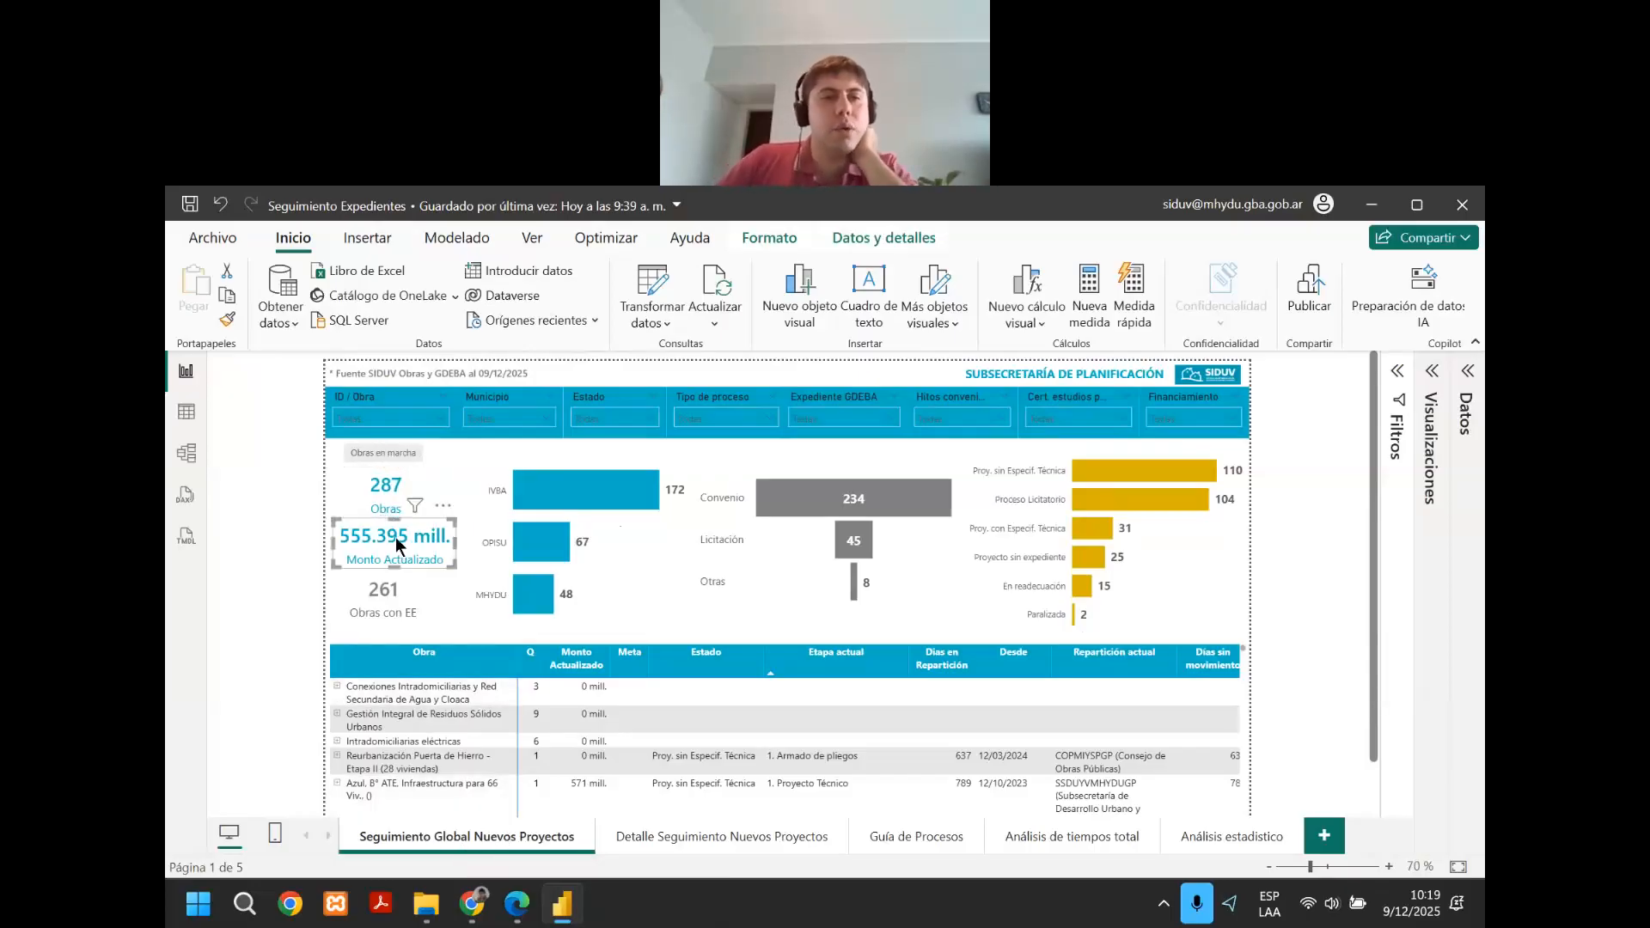
click(390, 601)
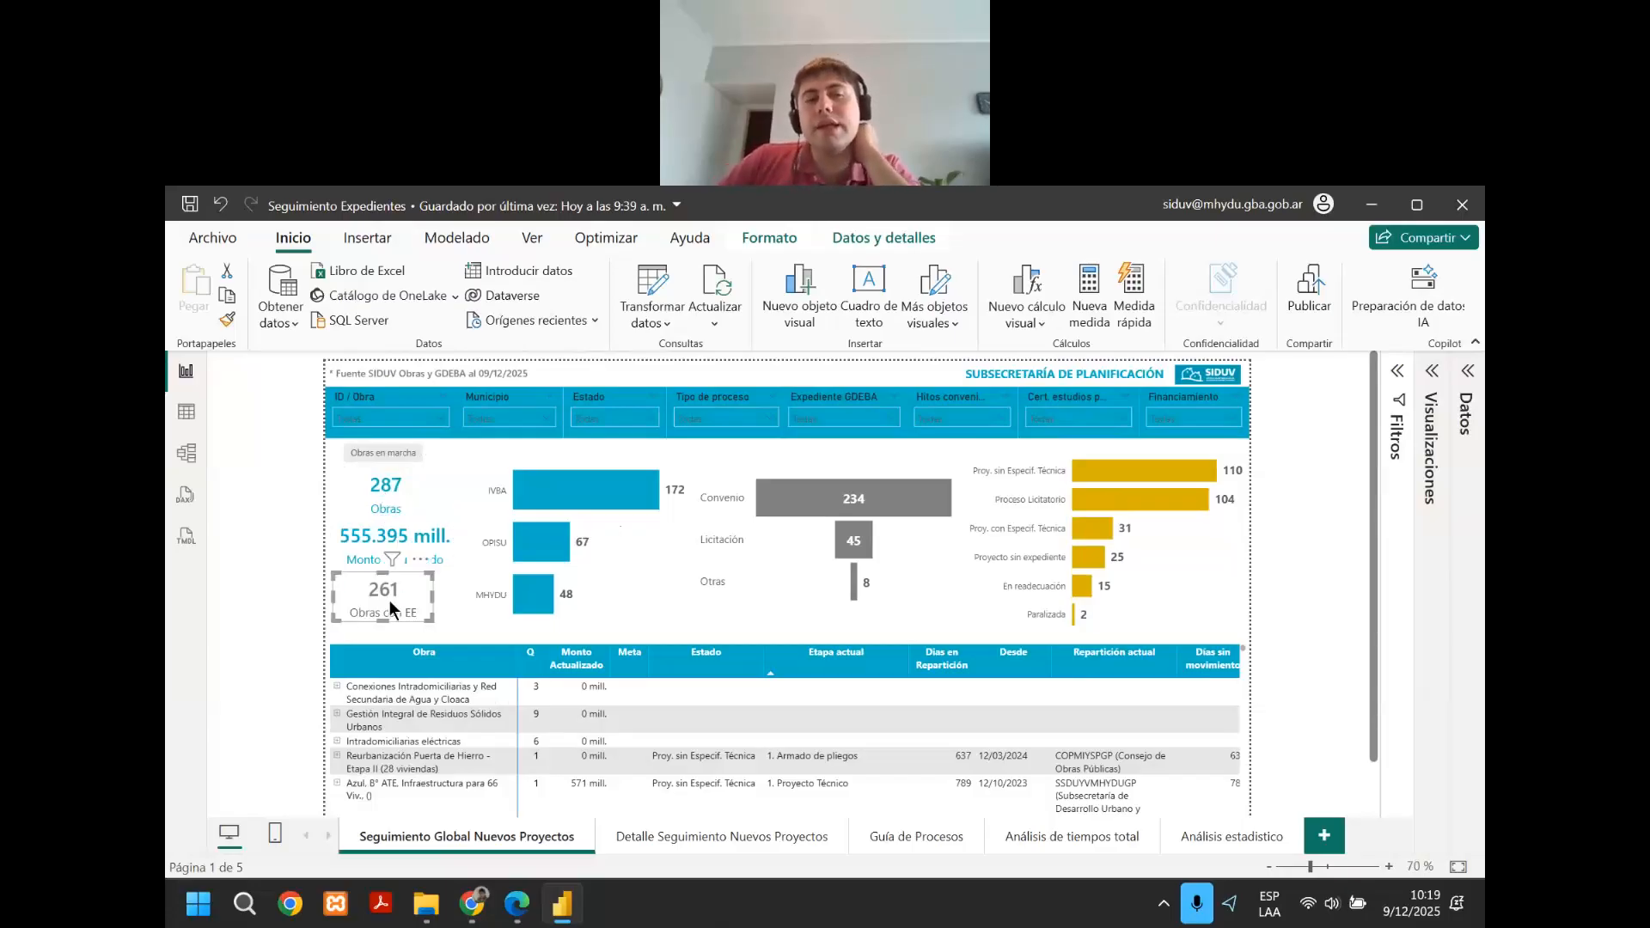
click(412, 509)
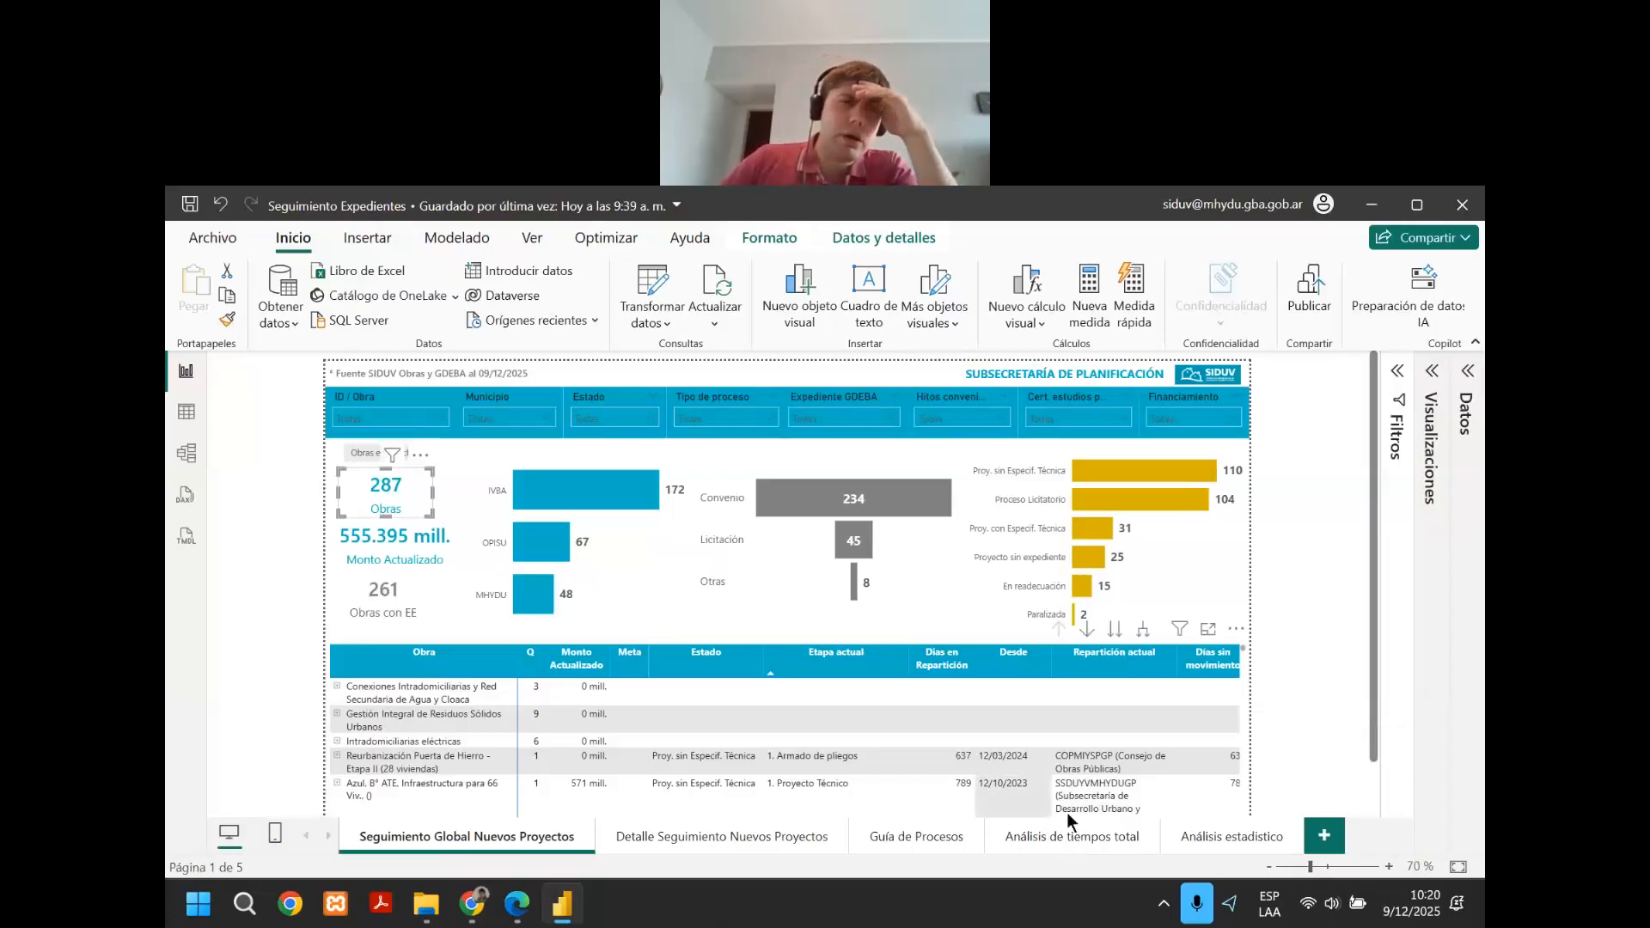
scroll(431, 587, down, 1)
scroll(430, 585, up, 1)
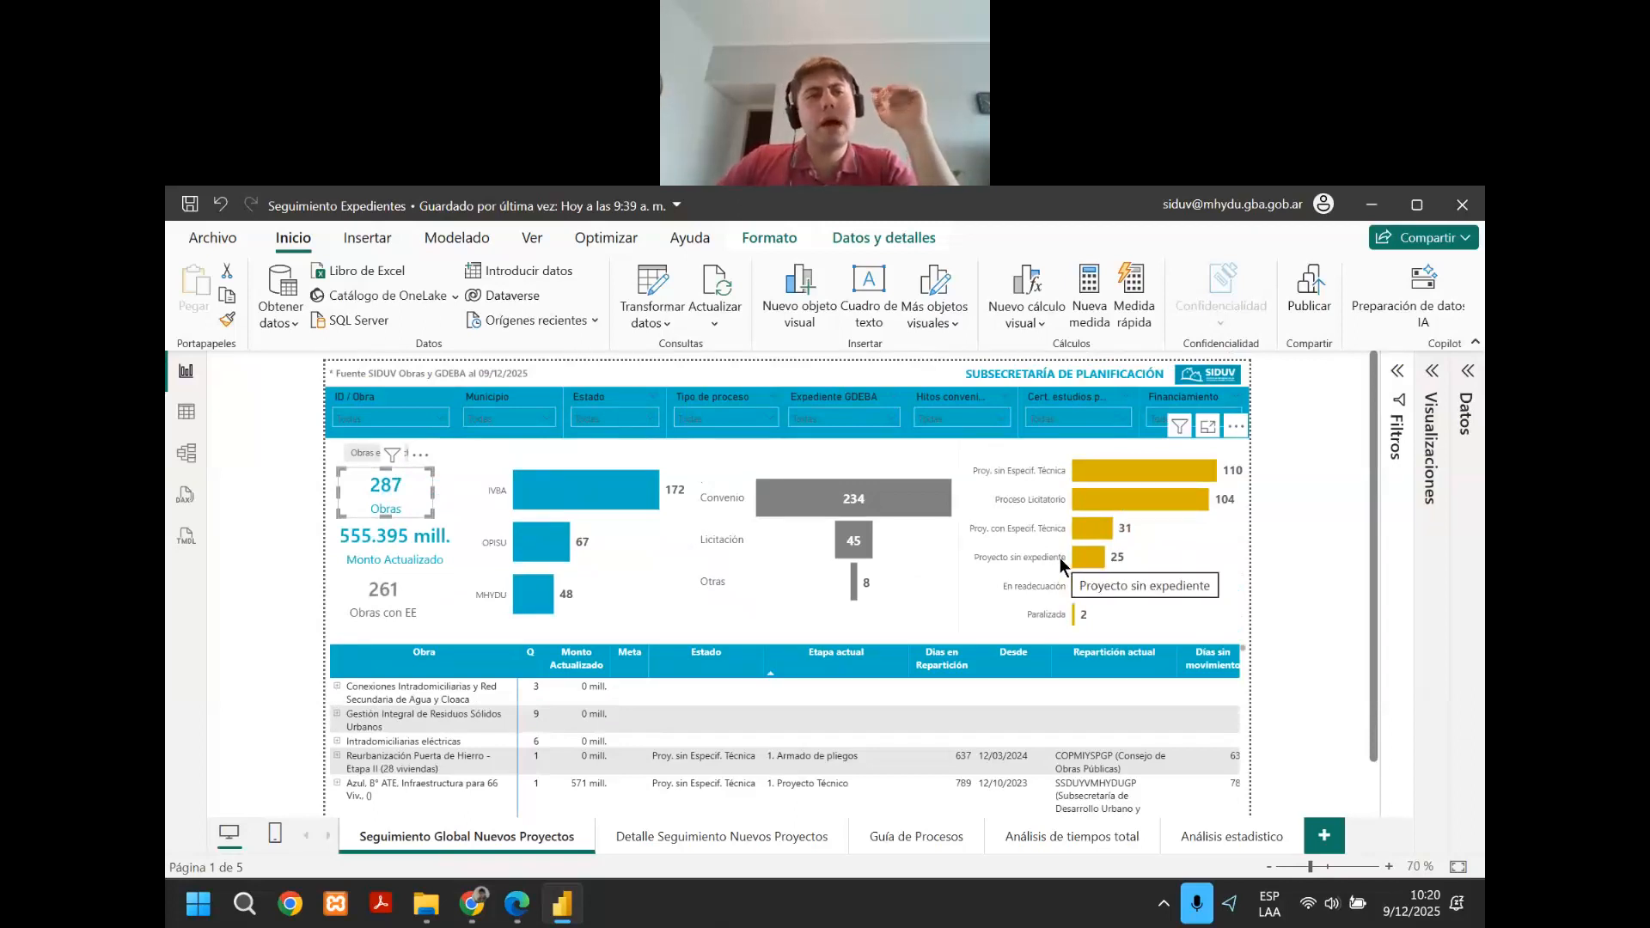
scroll(1059, 559, down, 1)
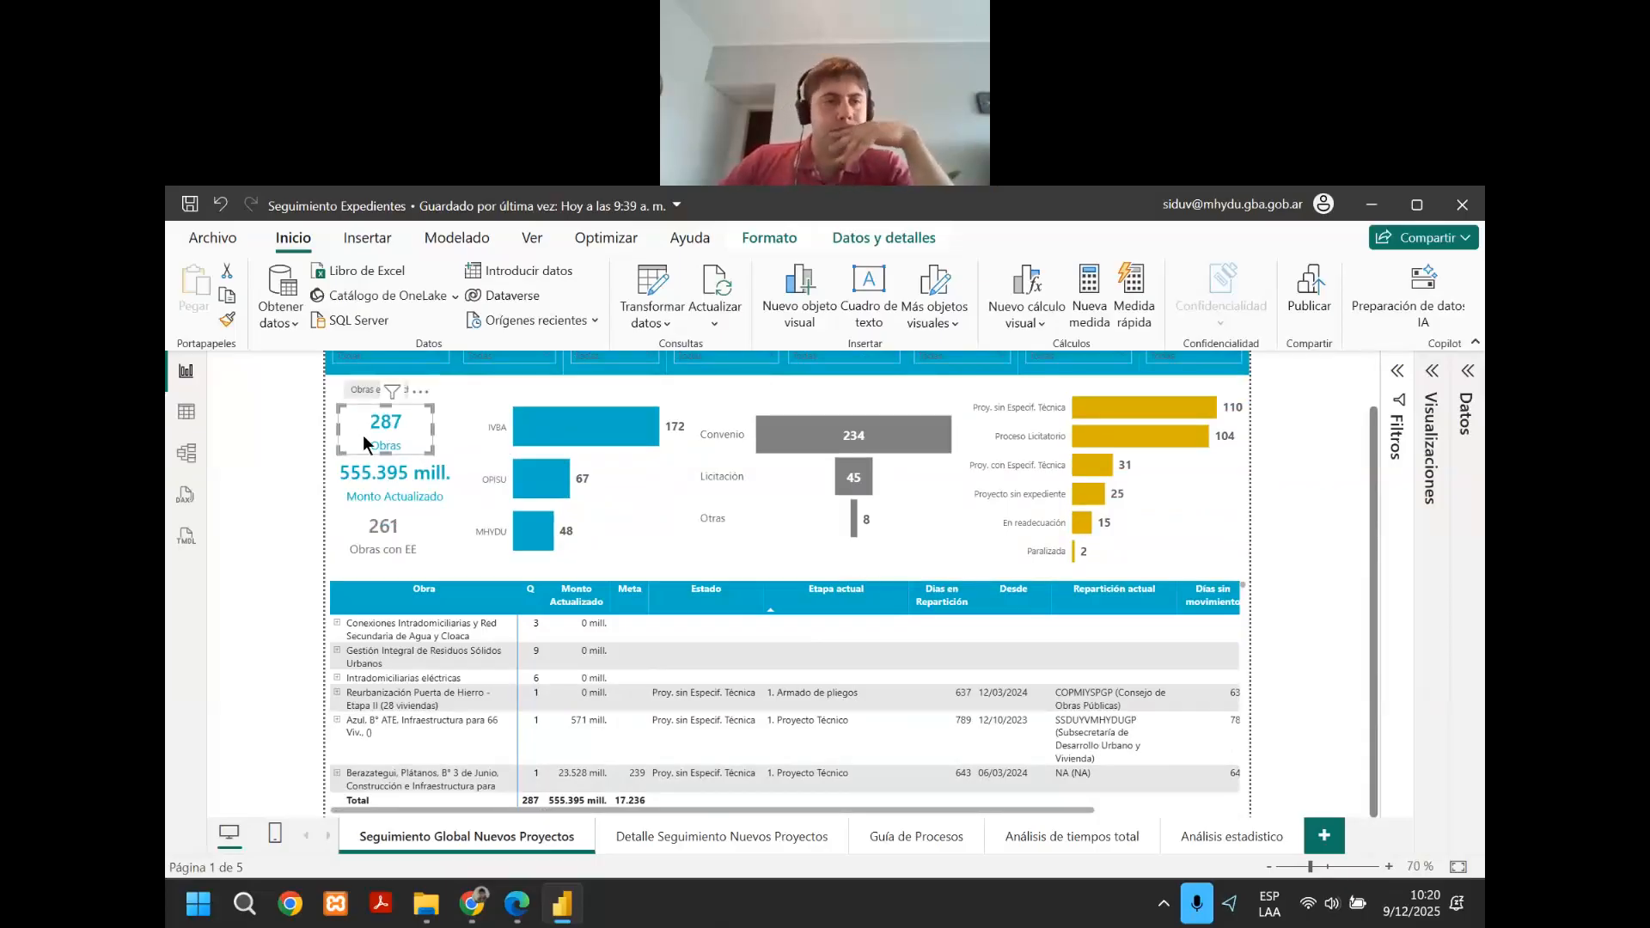
scroll(363, 435, up, 1)
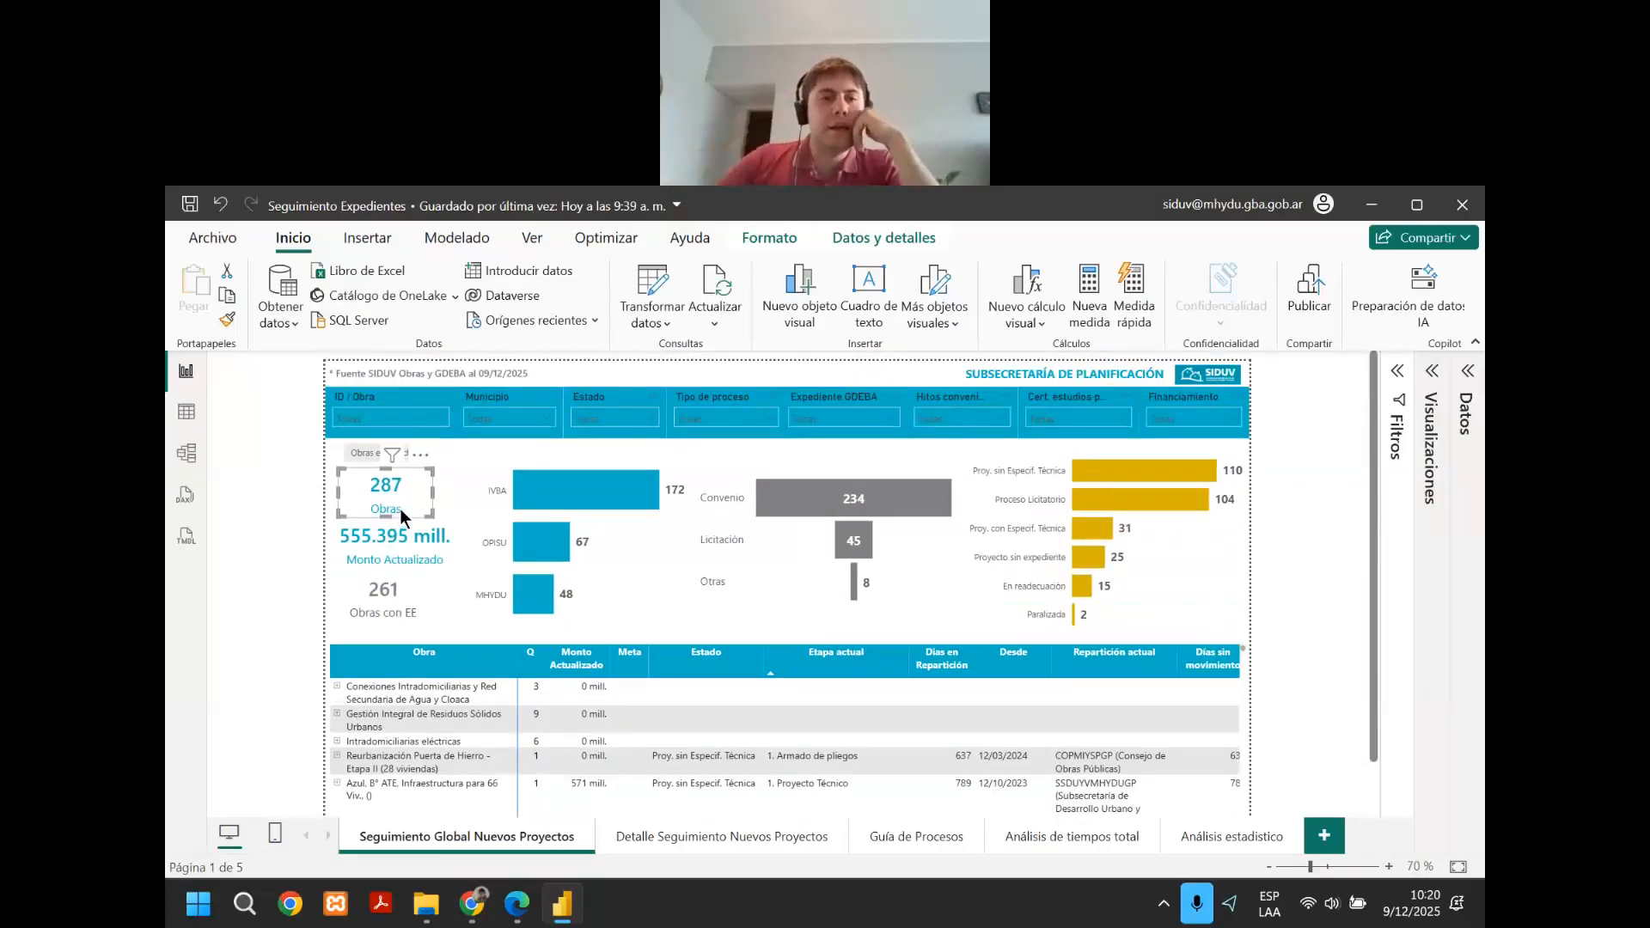
Examine the bar chart of works by agency (IVBA, OPISU, MHYDU) and compare it with the Obras card.
click(621, 544)
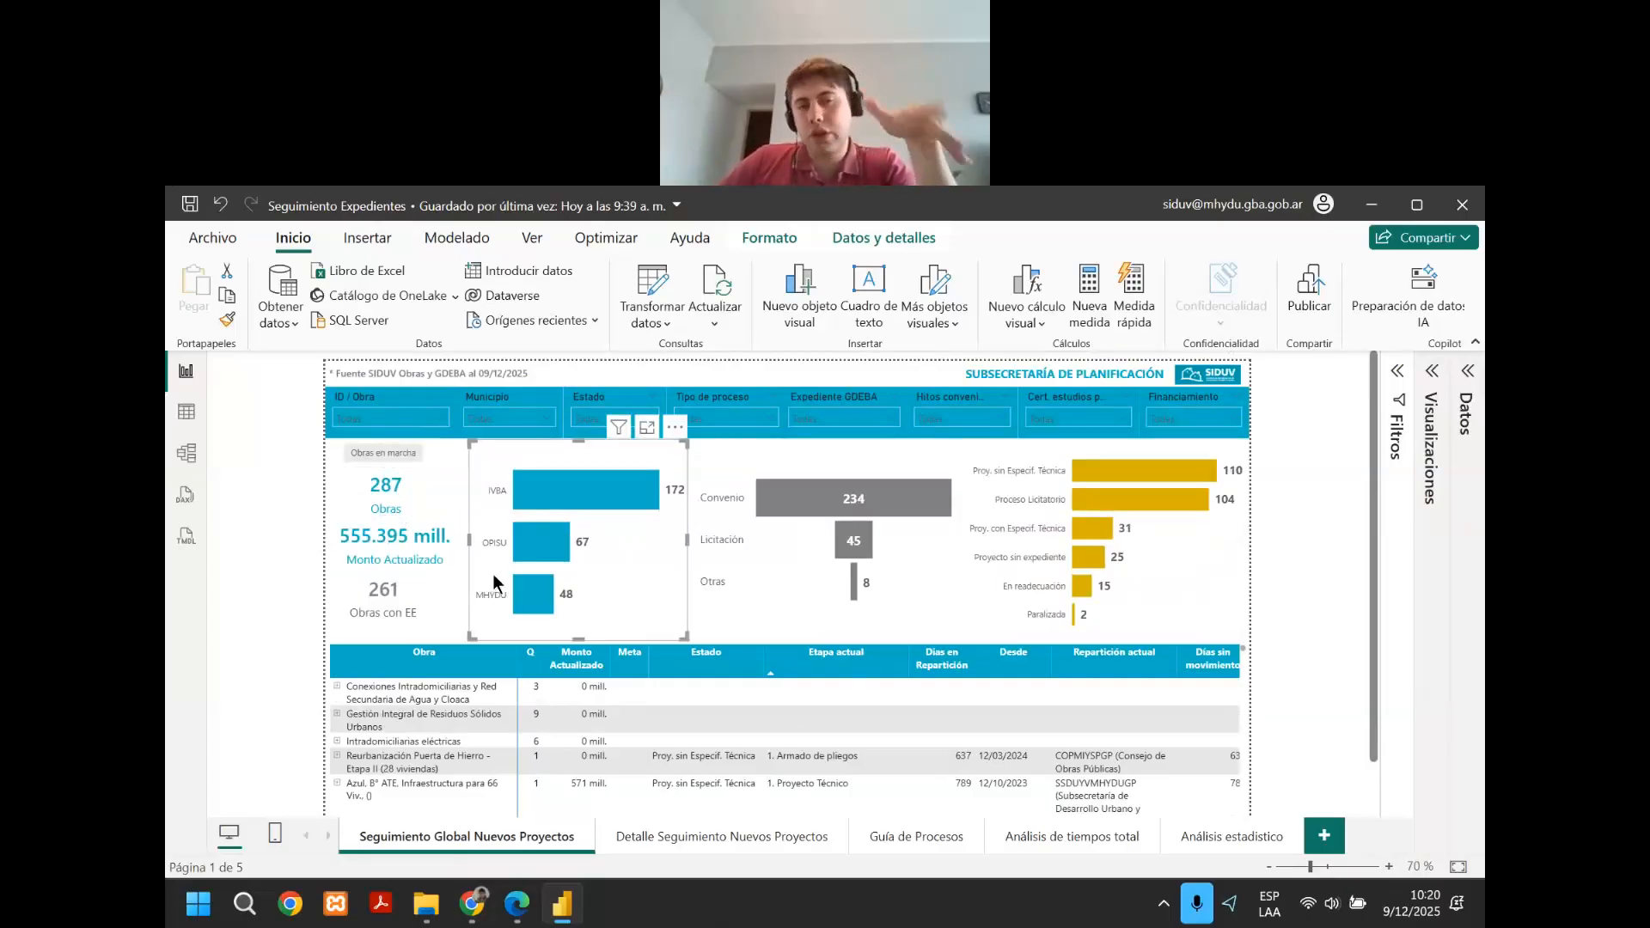
mouse_move(544, 553)
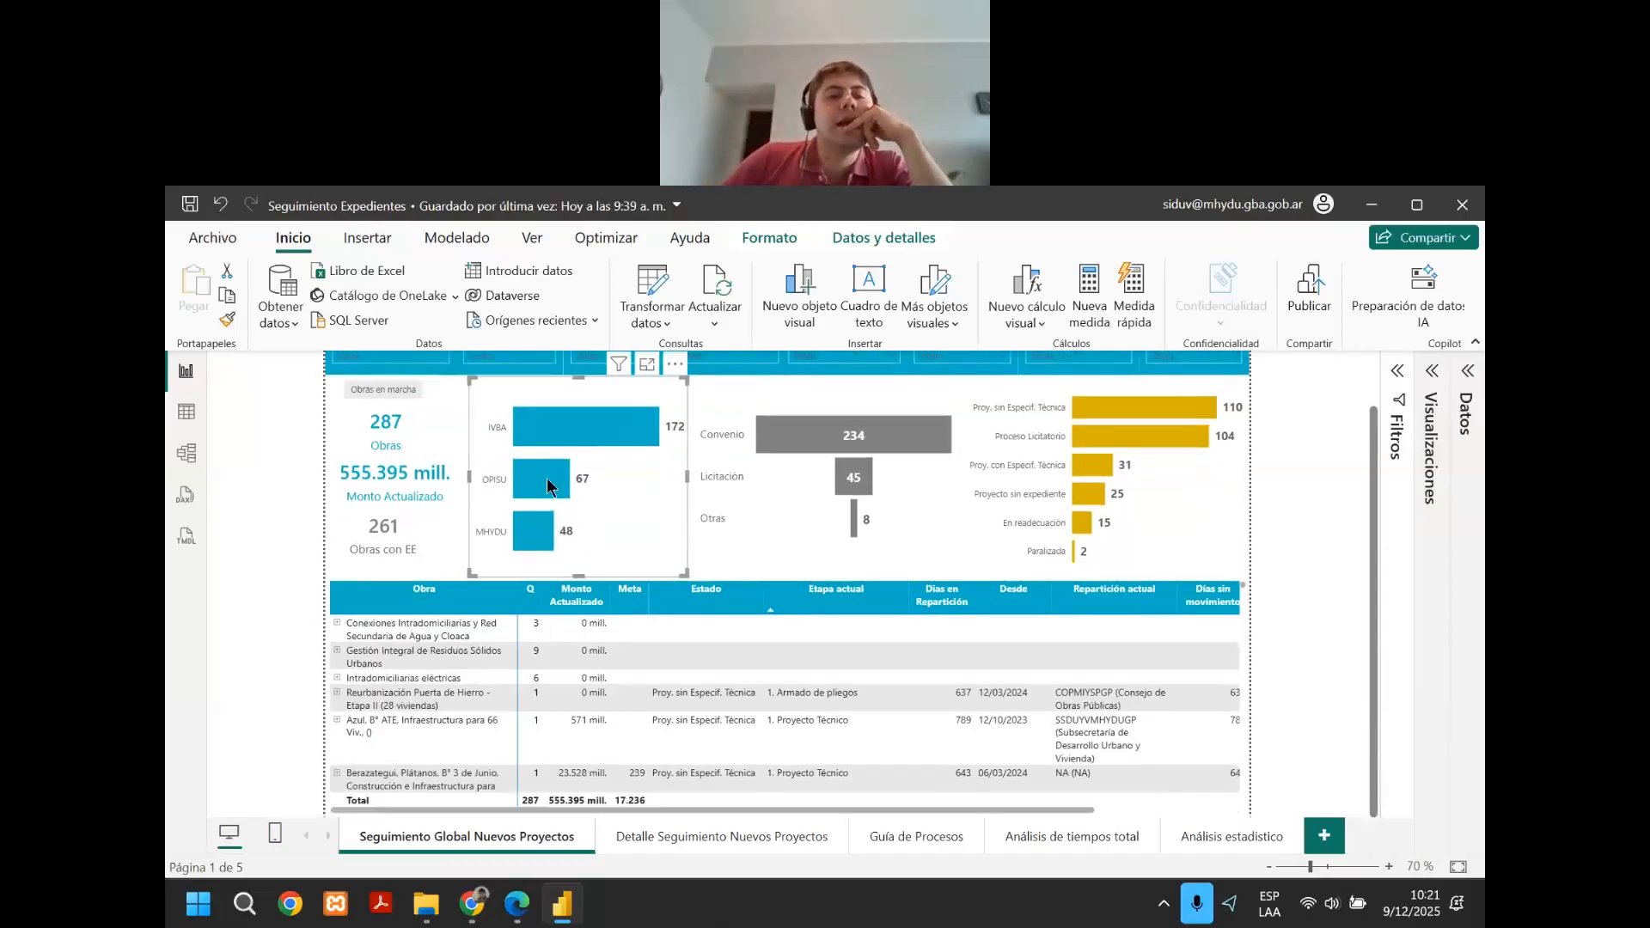
click(411, 501)
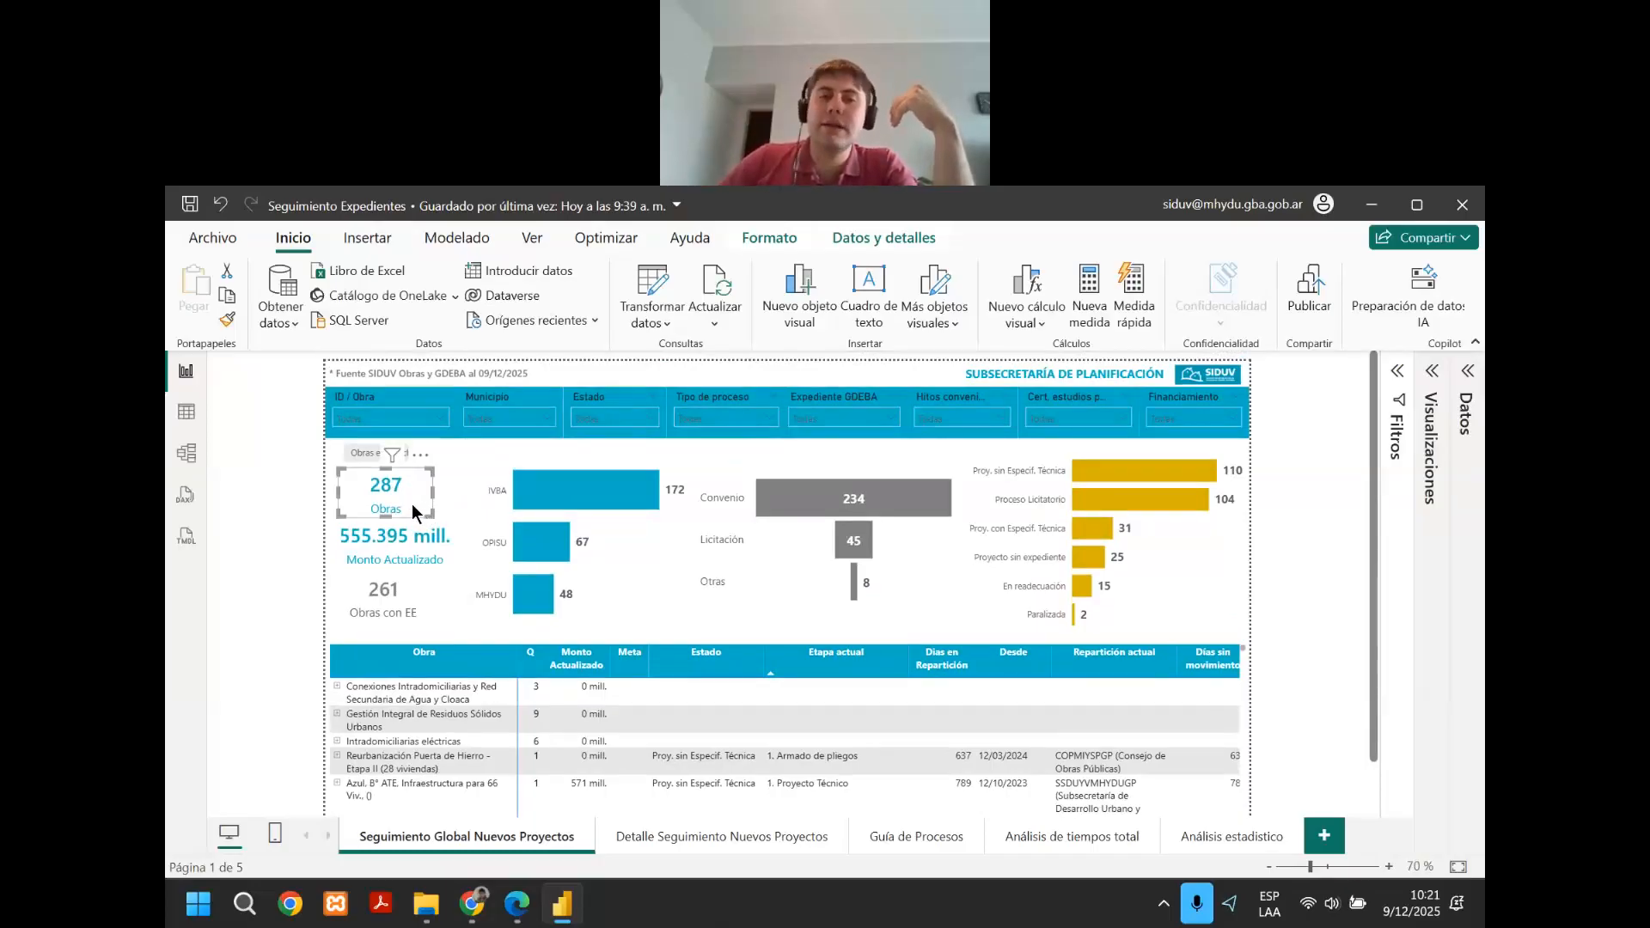
click(590, 531)
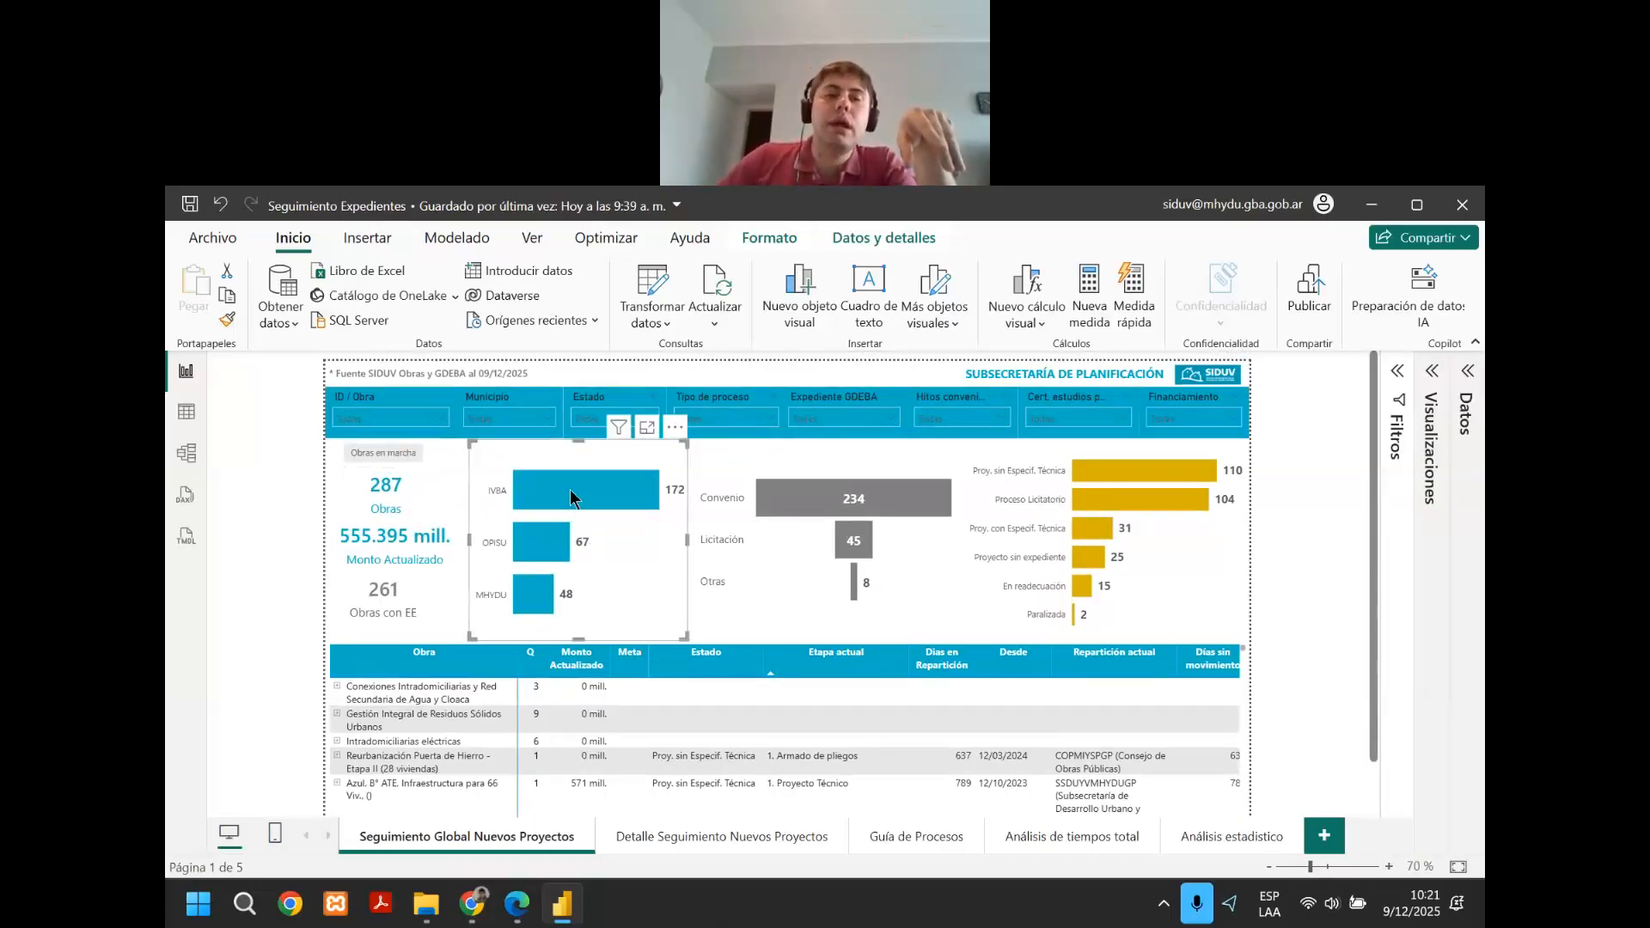
mouse_move(595, 519)
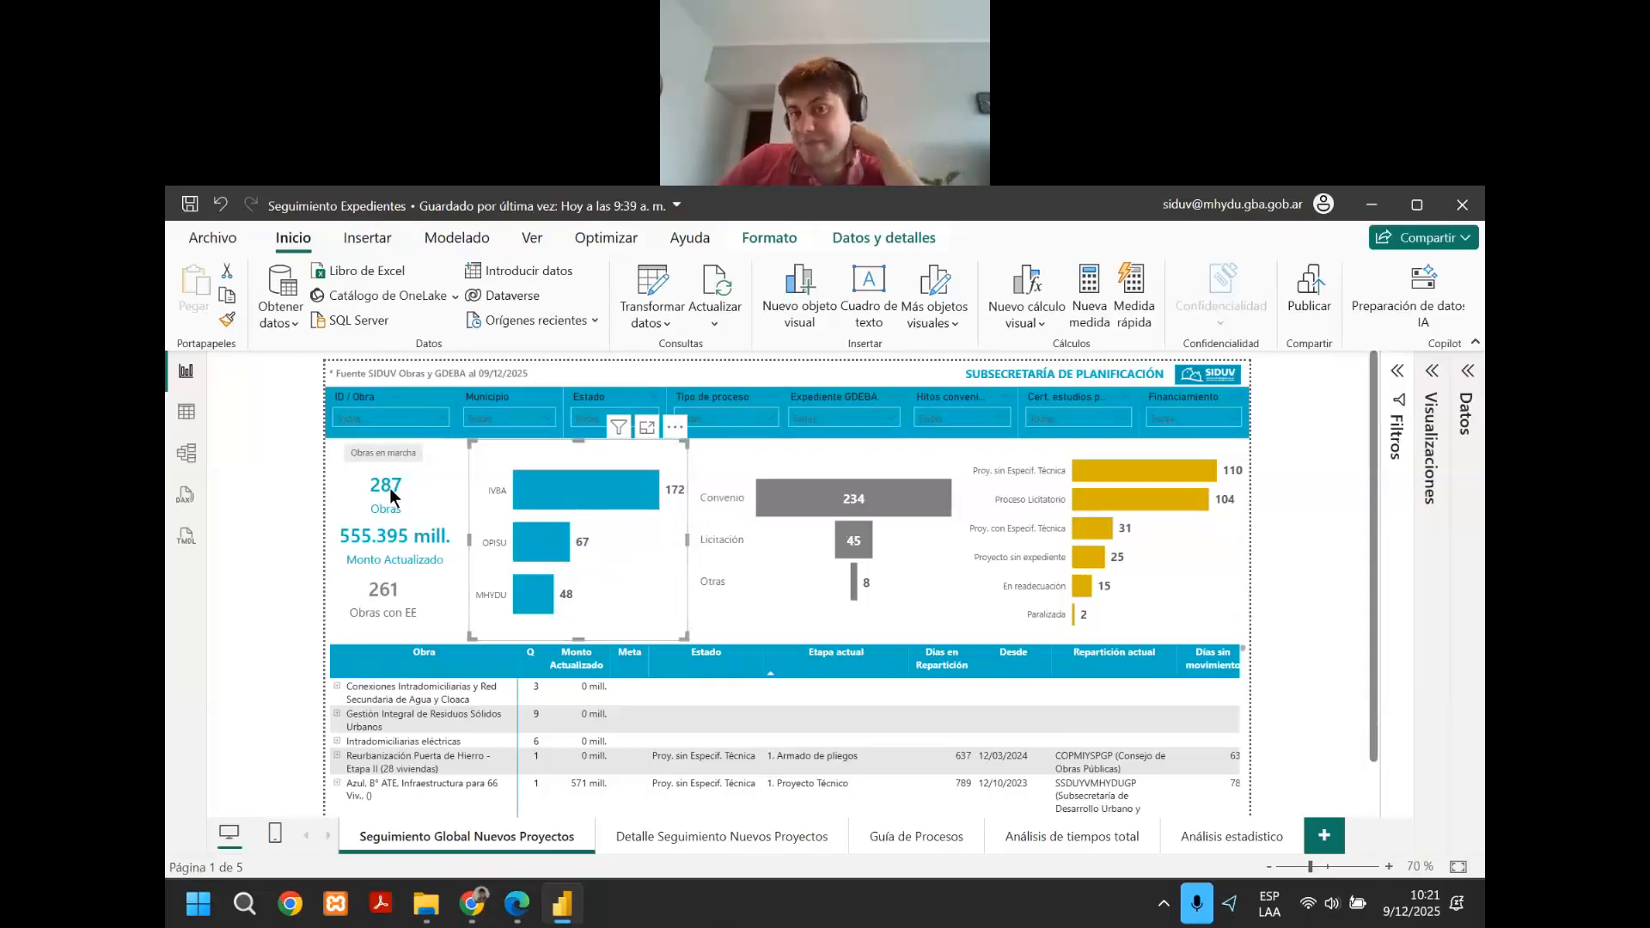
Examine the Modalidad funnel chart, including the details of its Licitación bar.
click(782, 594)
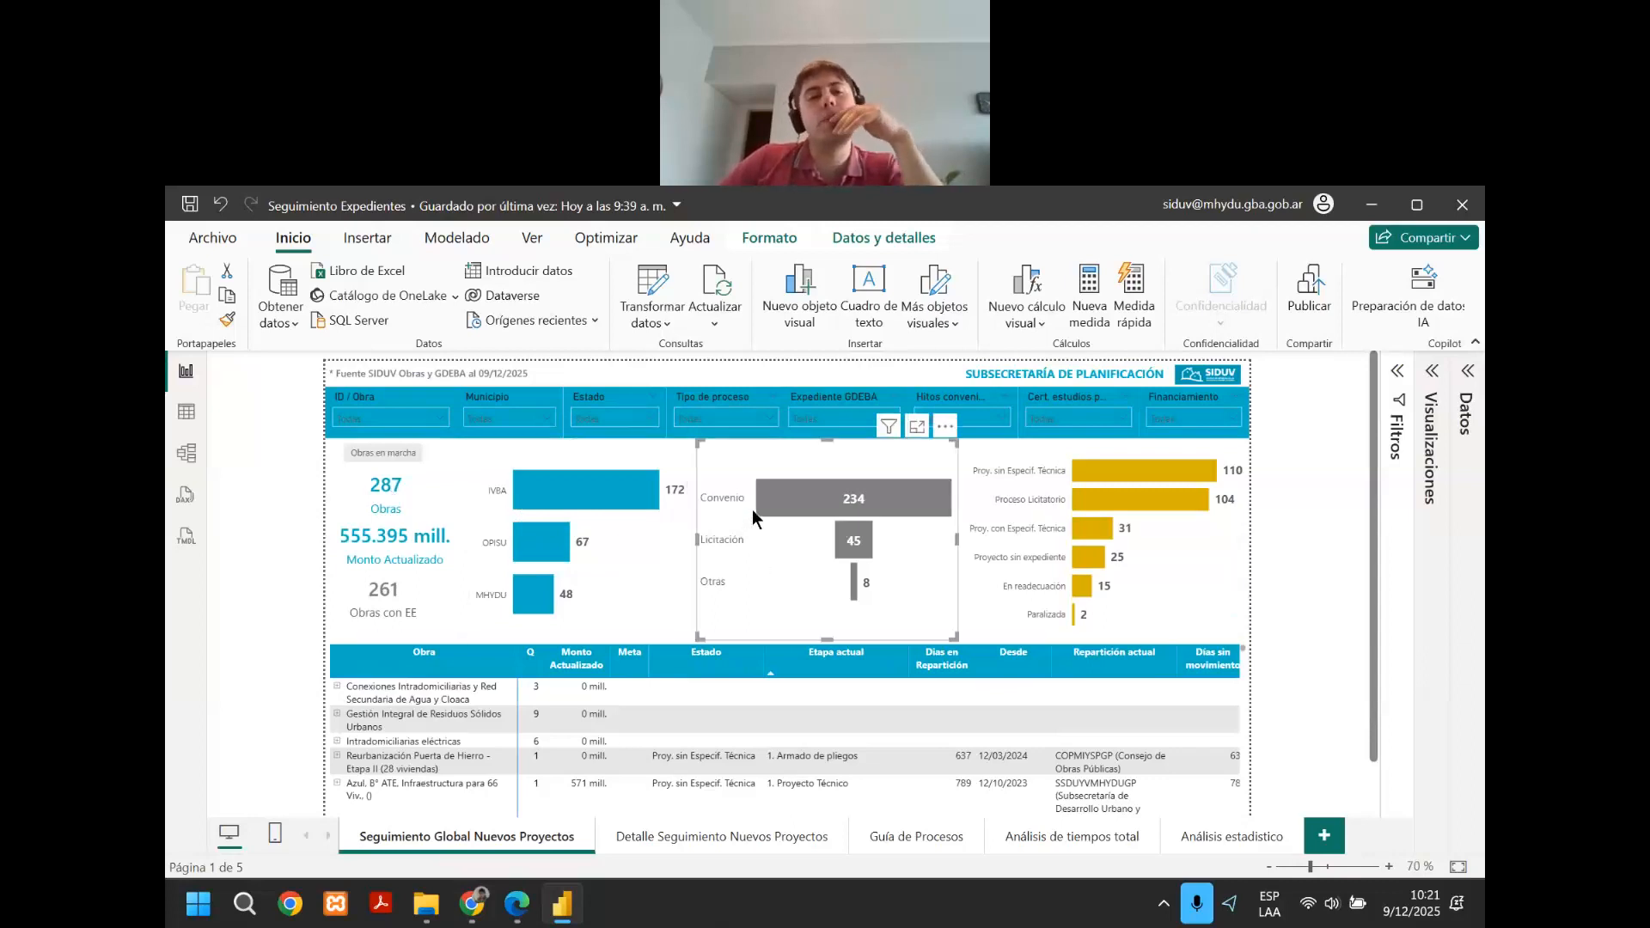
mouse_move(765, 498)
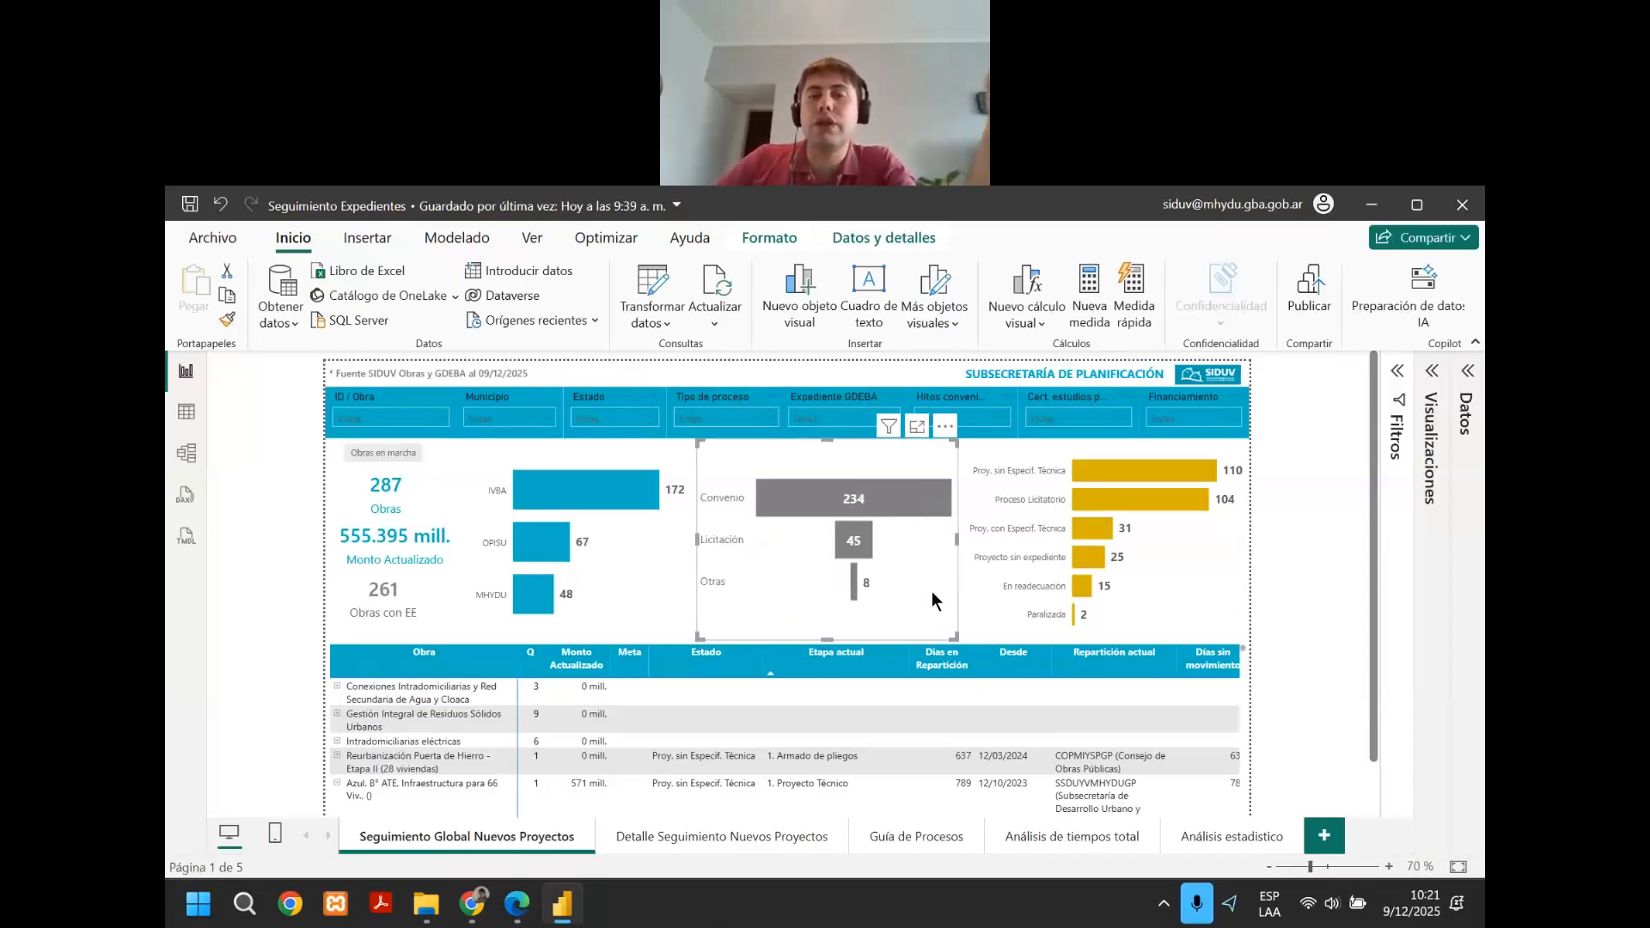
mouse_move(863, 547)
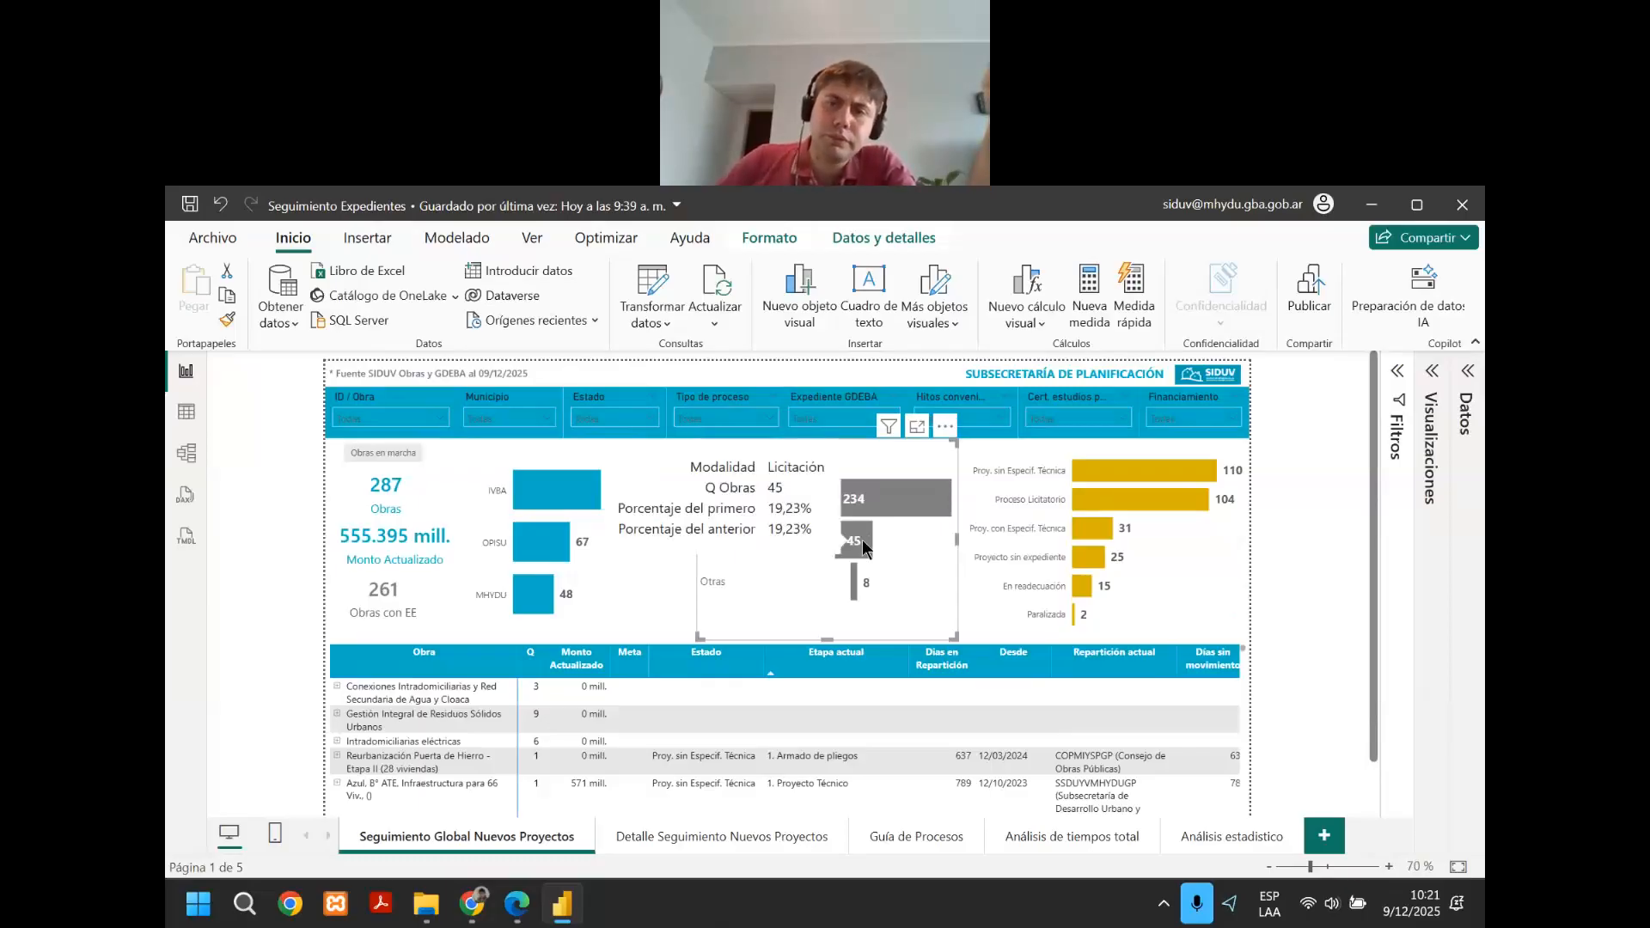
Examine the bar chart of works by Estado and the detail table of works beneath it.
click(992, 577)
scroll(1043, 533, down, 2)
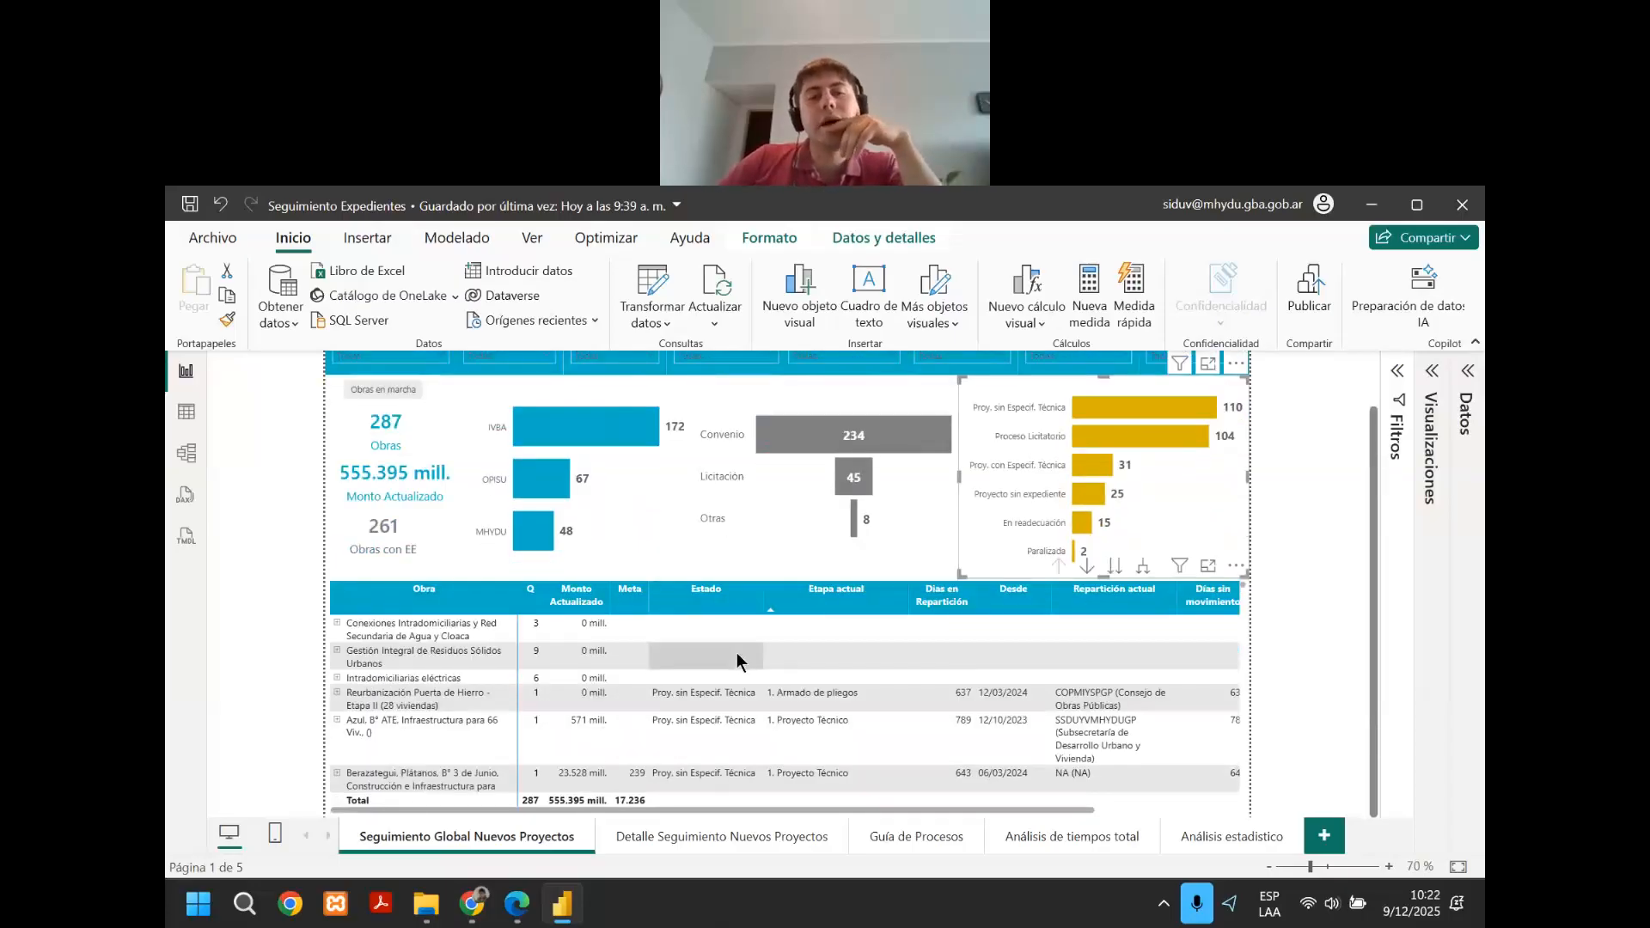
scroll(601, 640, up, 2)
scroll(498, 694, down, 1)
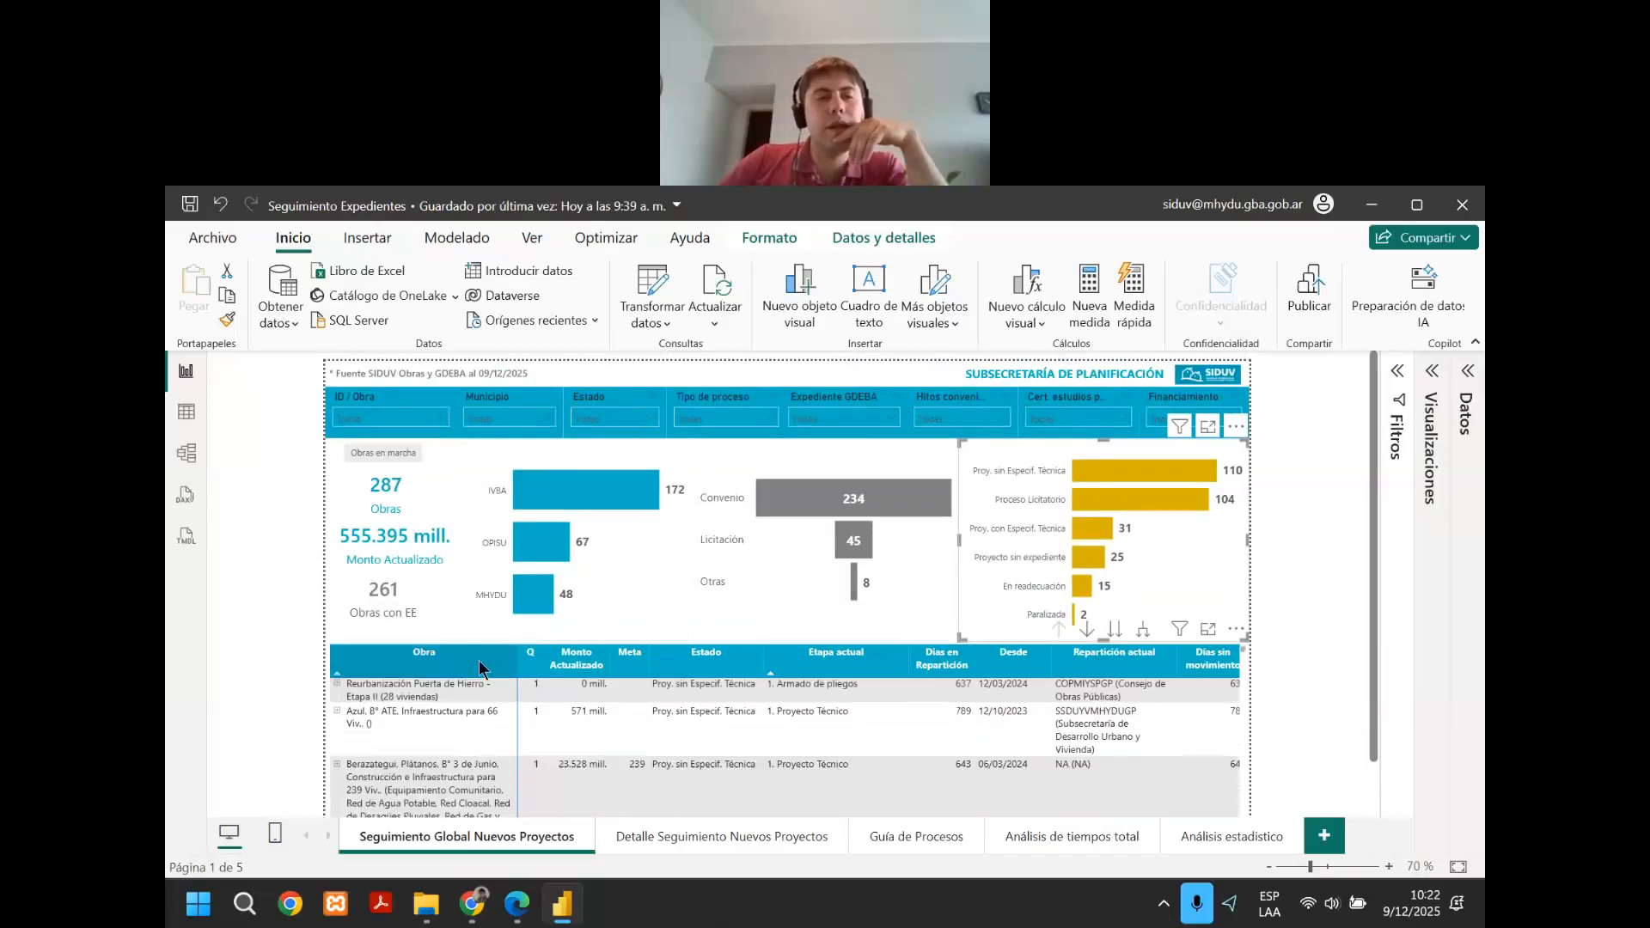
scroll(325, 622, down, 2)
scroll(486, 708, up, 1)
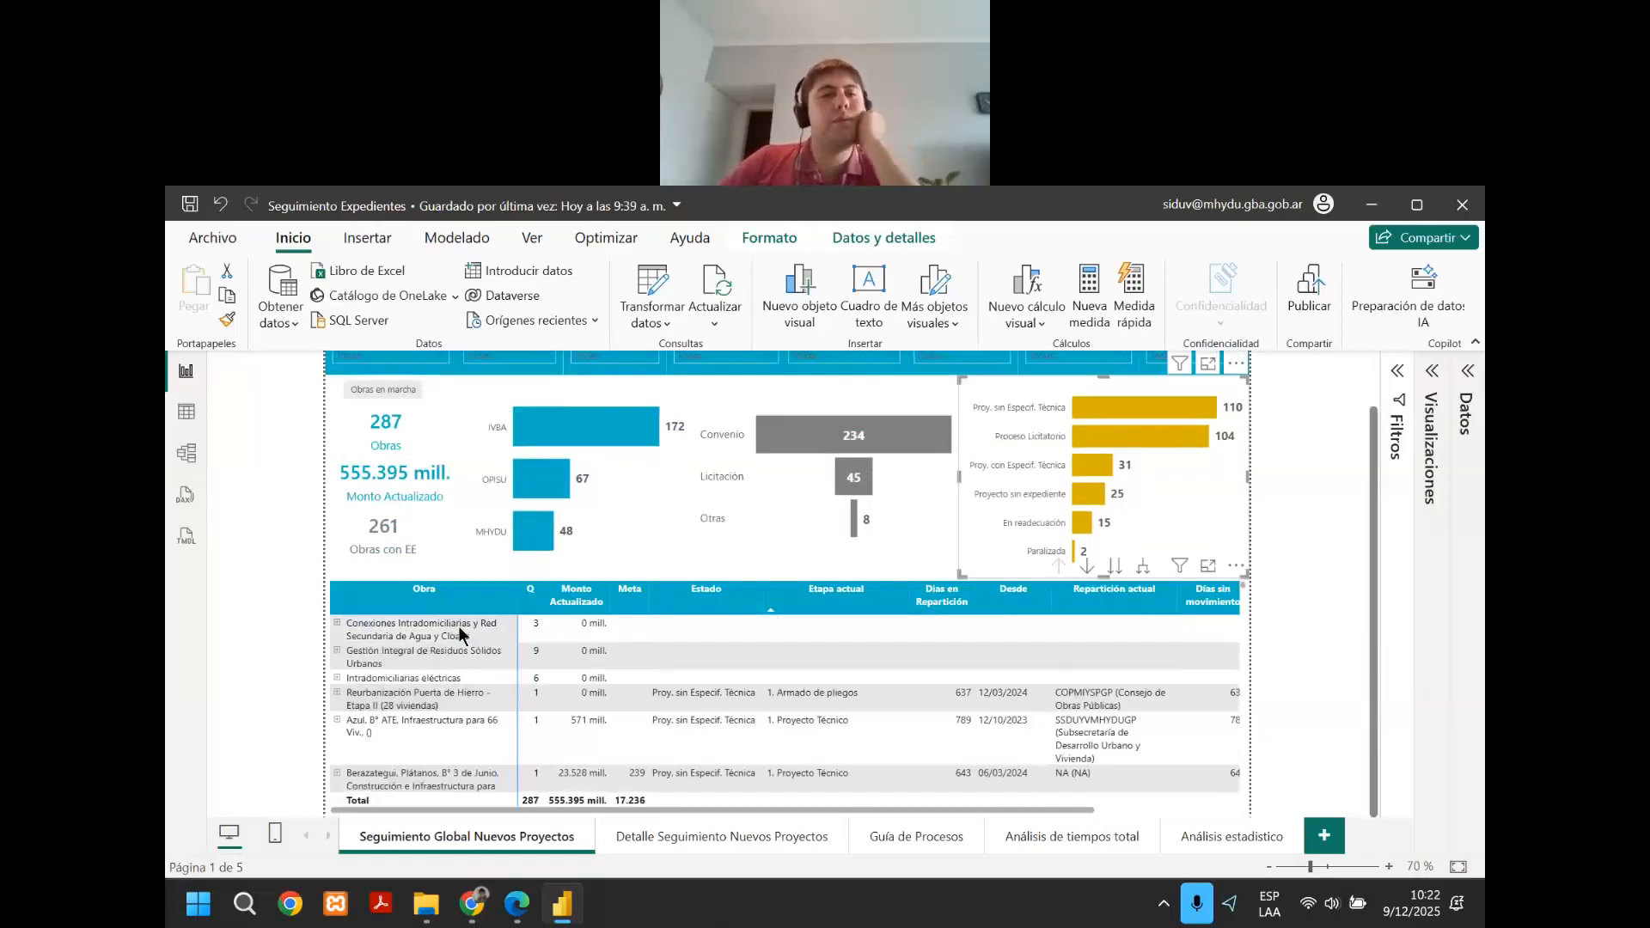
Cross-filter the page by the Proyecto sin expediente status to review its works in the table, and clear the filter.
click(543, 487)
click(543, 482)
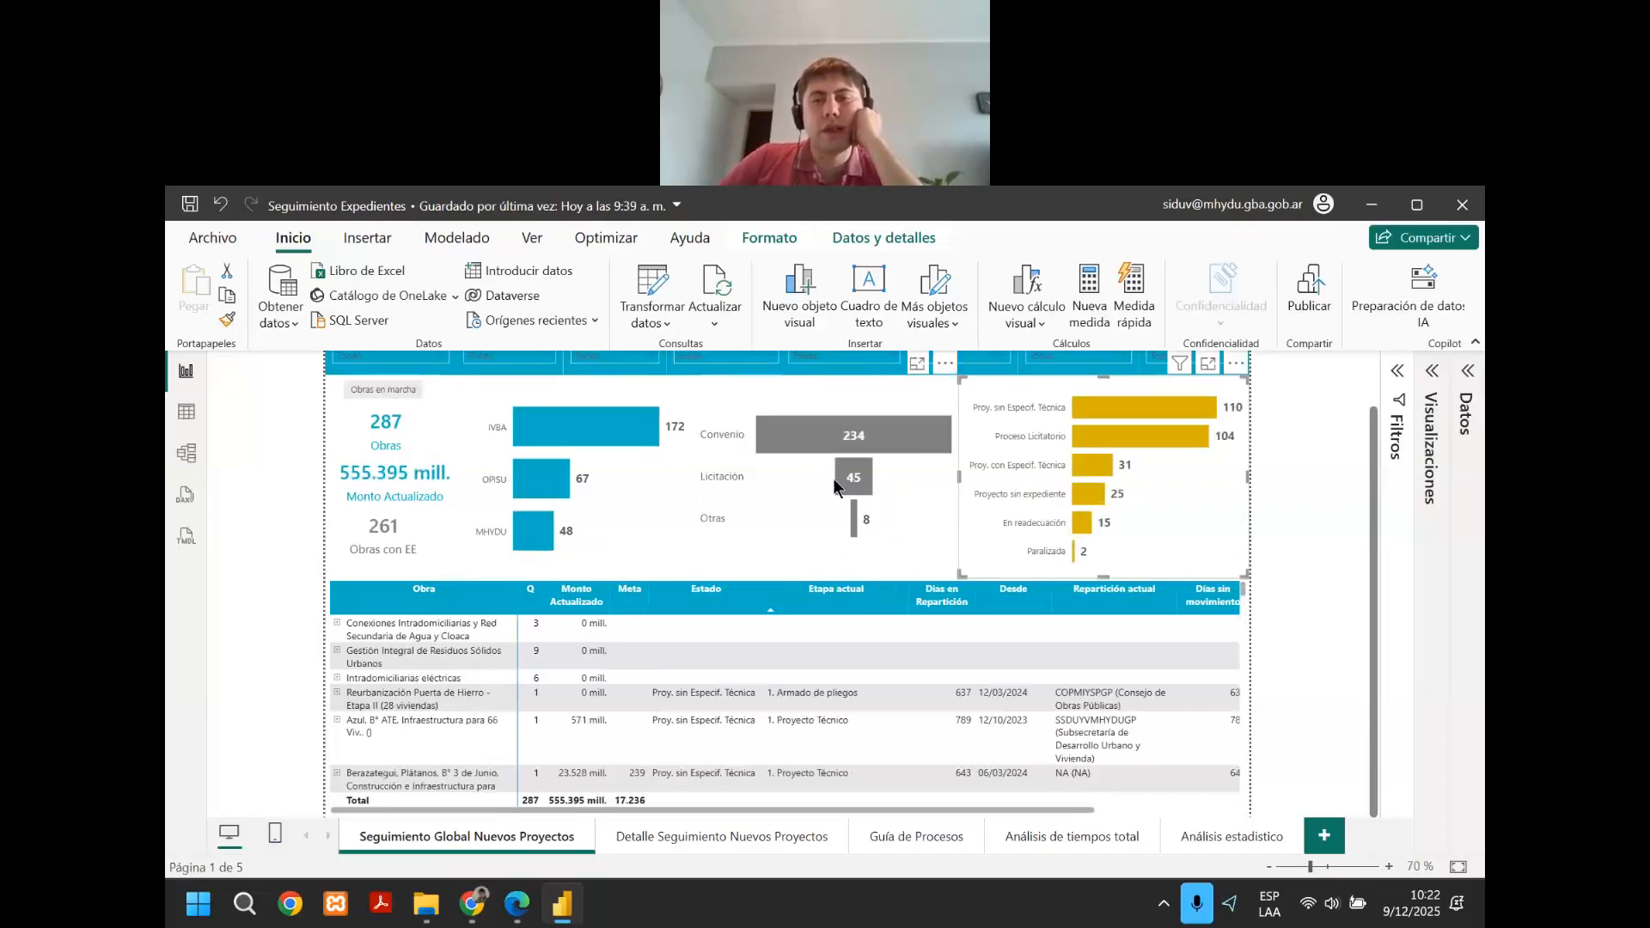
click(1088, 495)
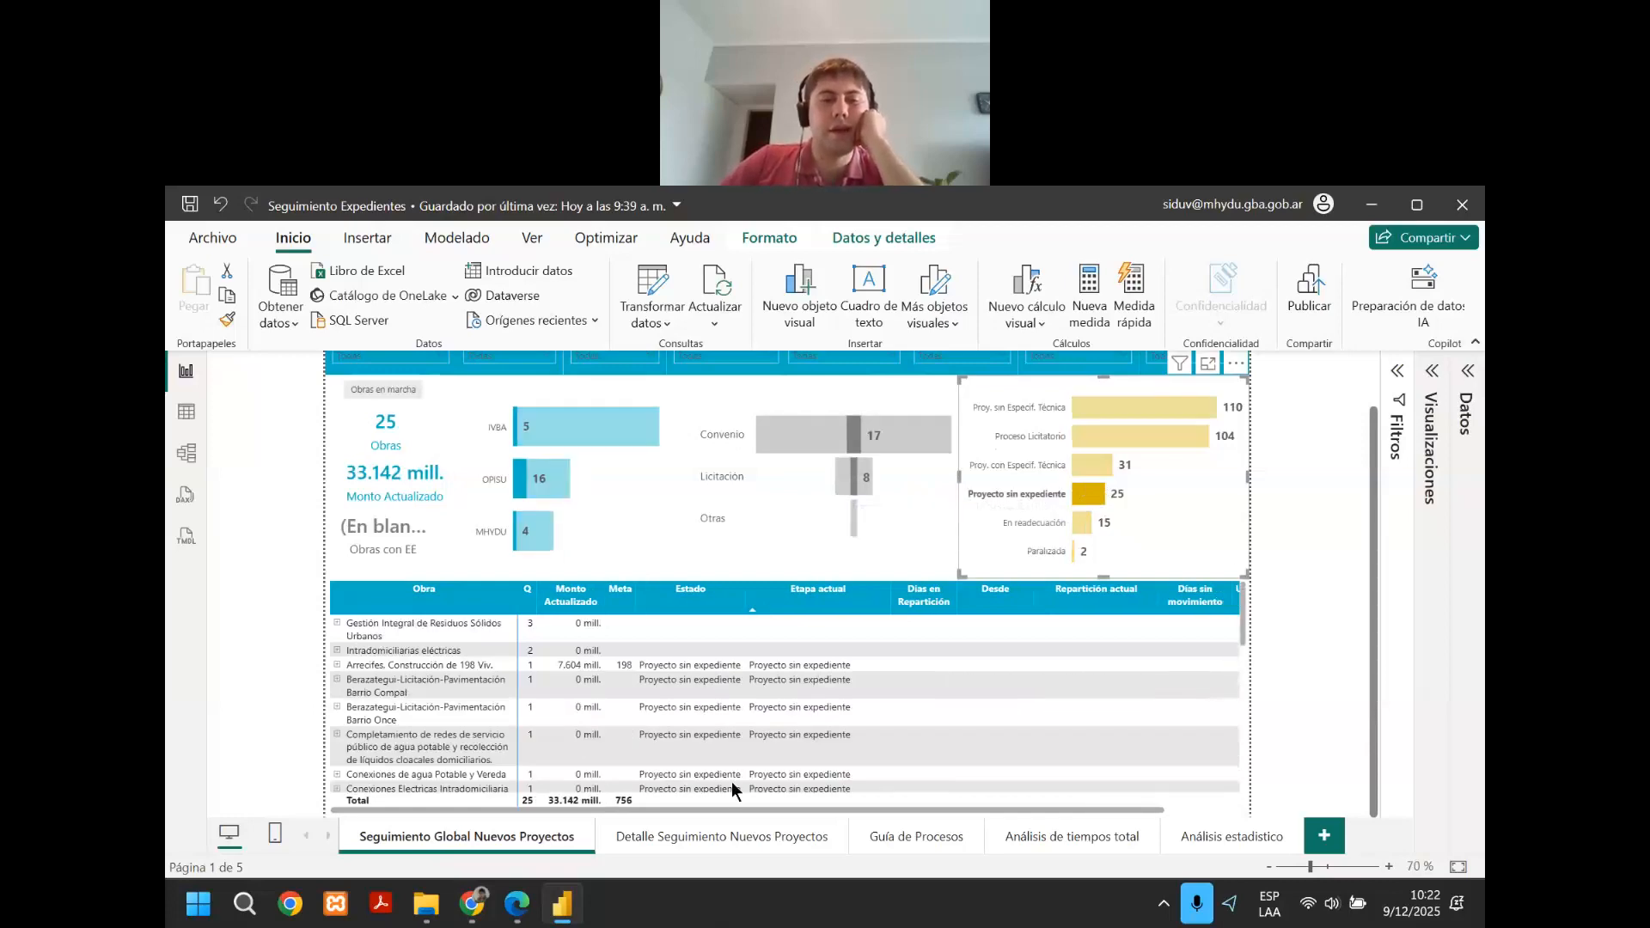
scroll(666, 713, down, 5)
scroll(663, 726, up, 5)
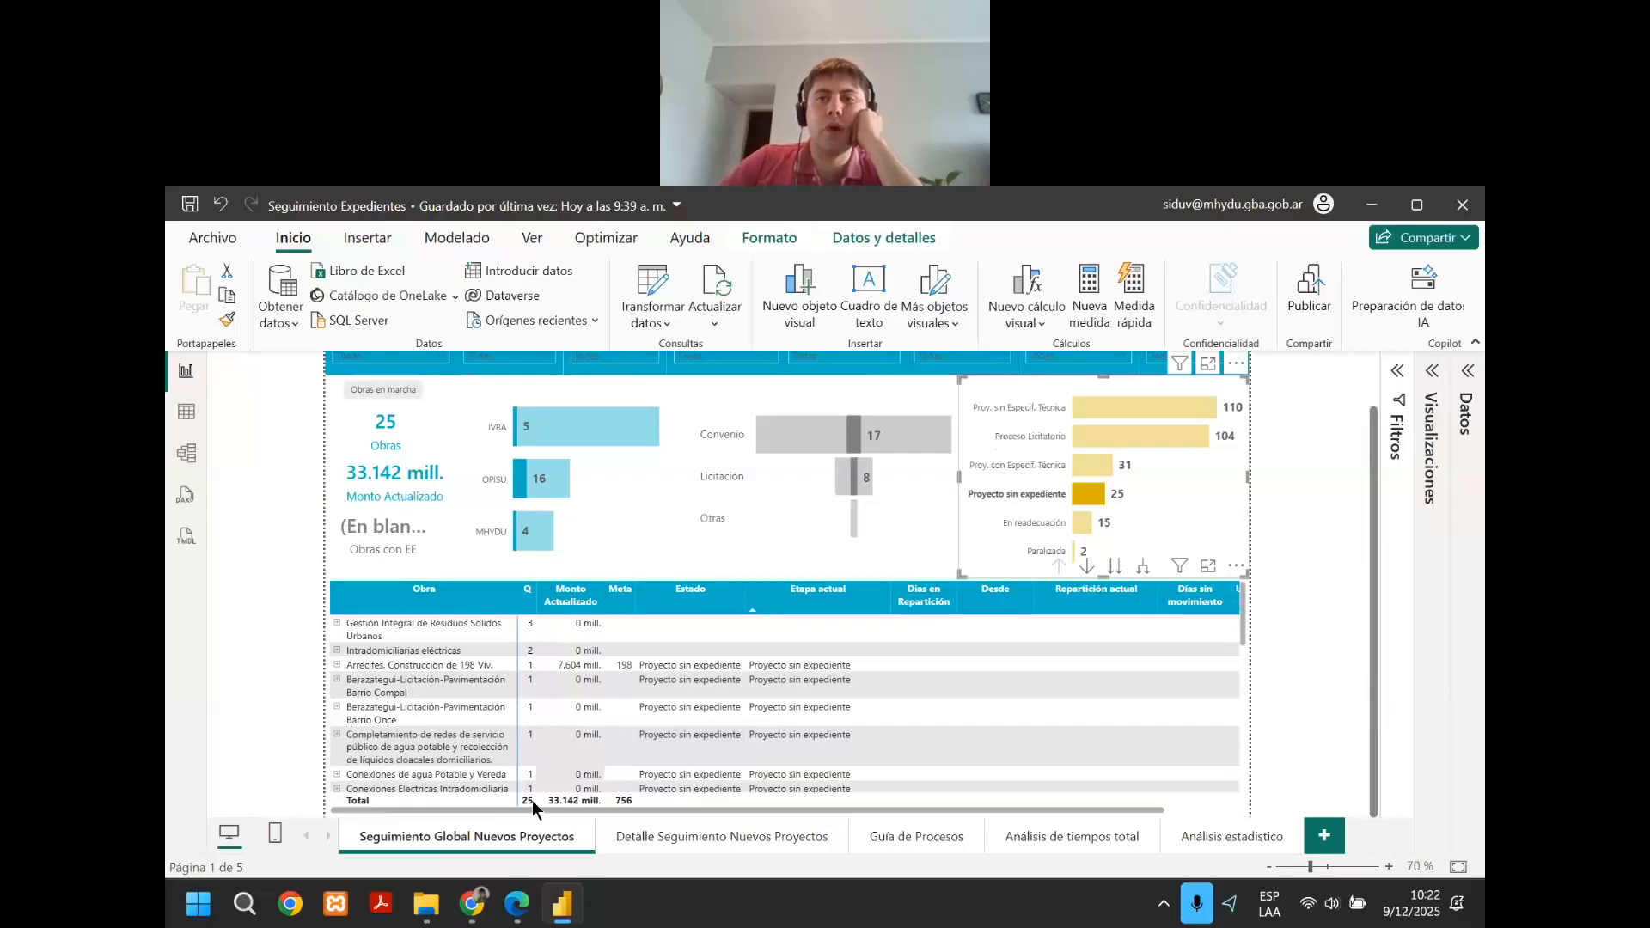
click(1090, 503)
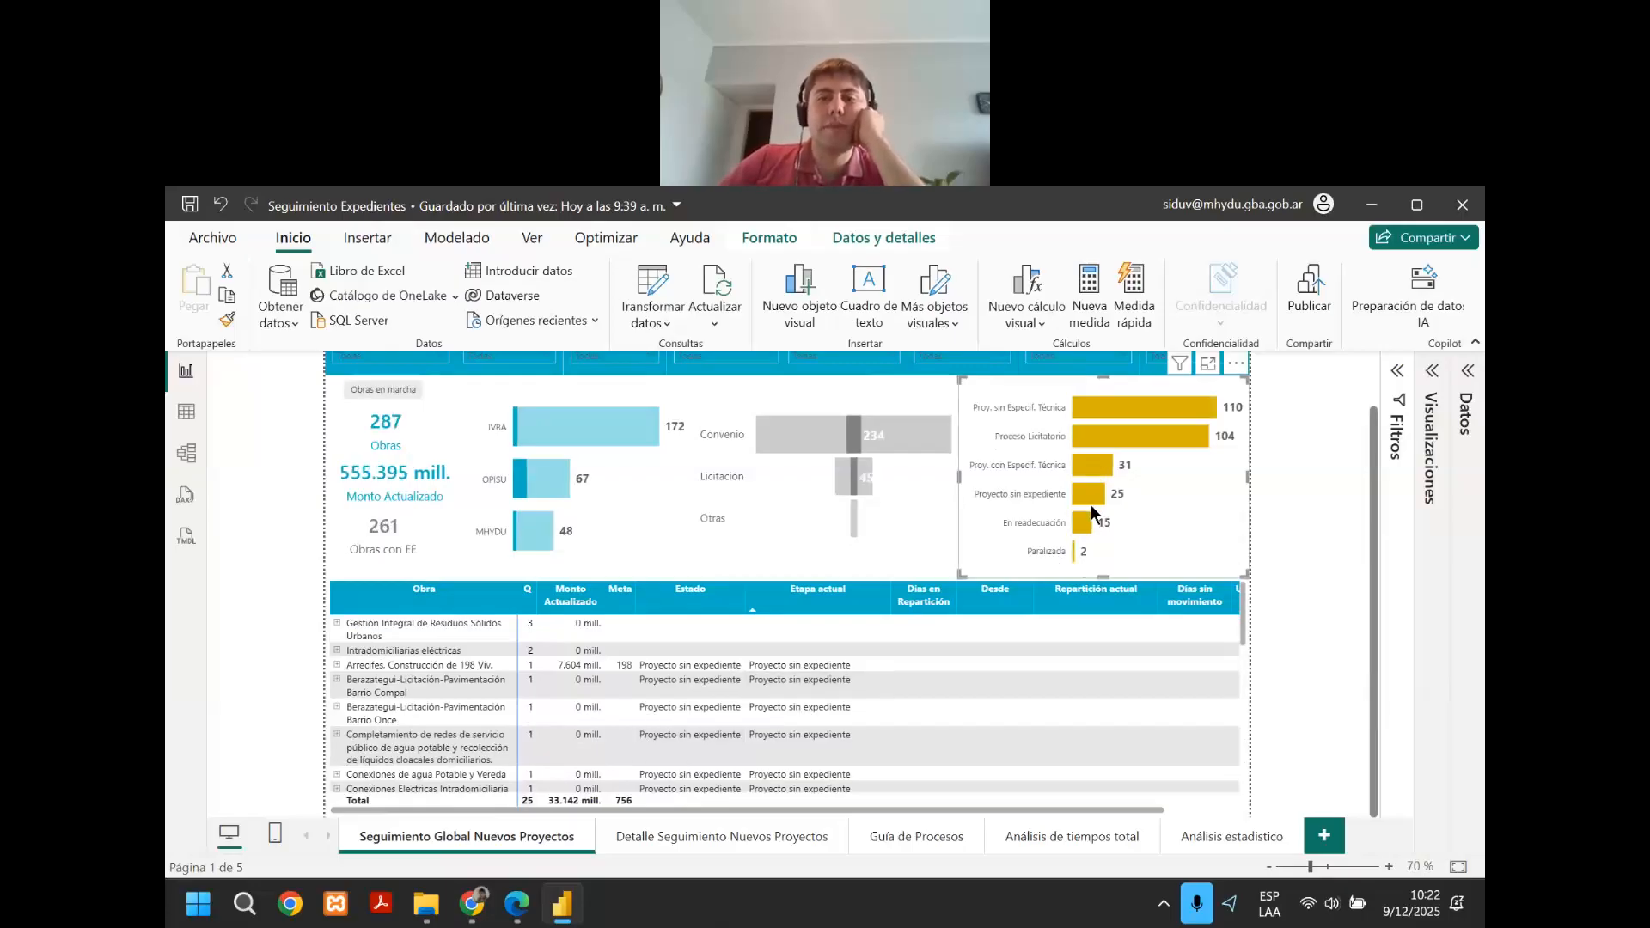
Cross-filter the page by the Proy. con Especif. Técnica status to review its works, and clear the filter.
click(1091, 471)
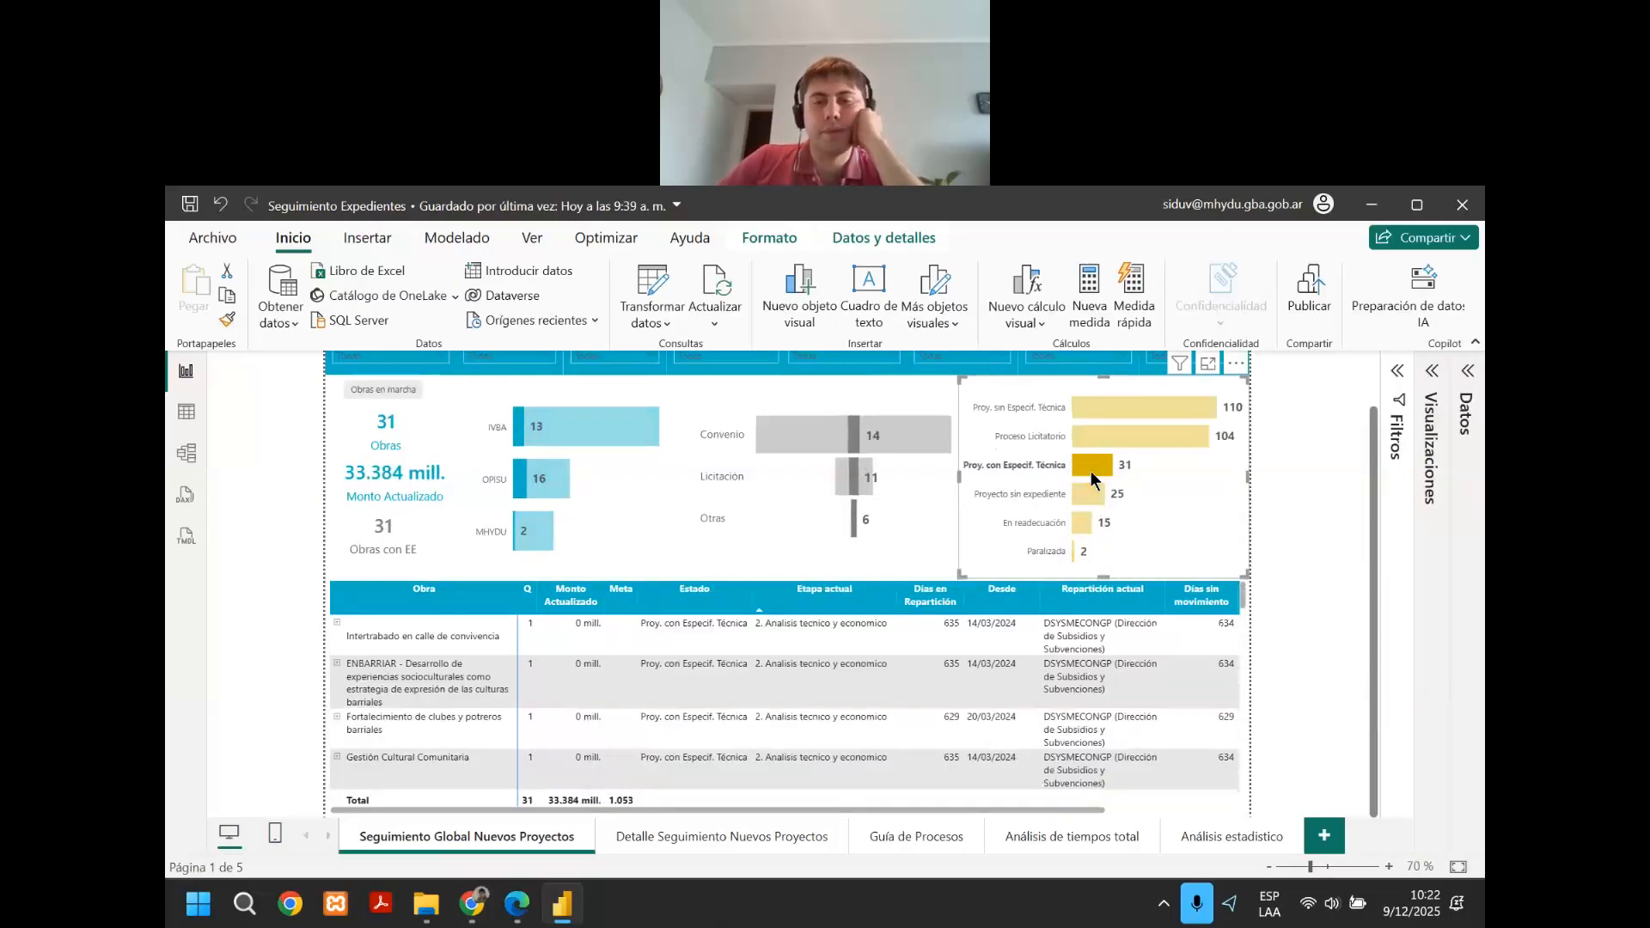
scroll(987, 692, down, 2)
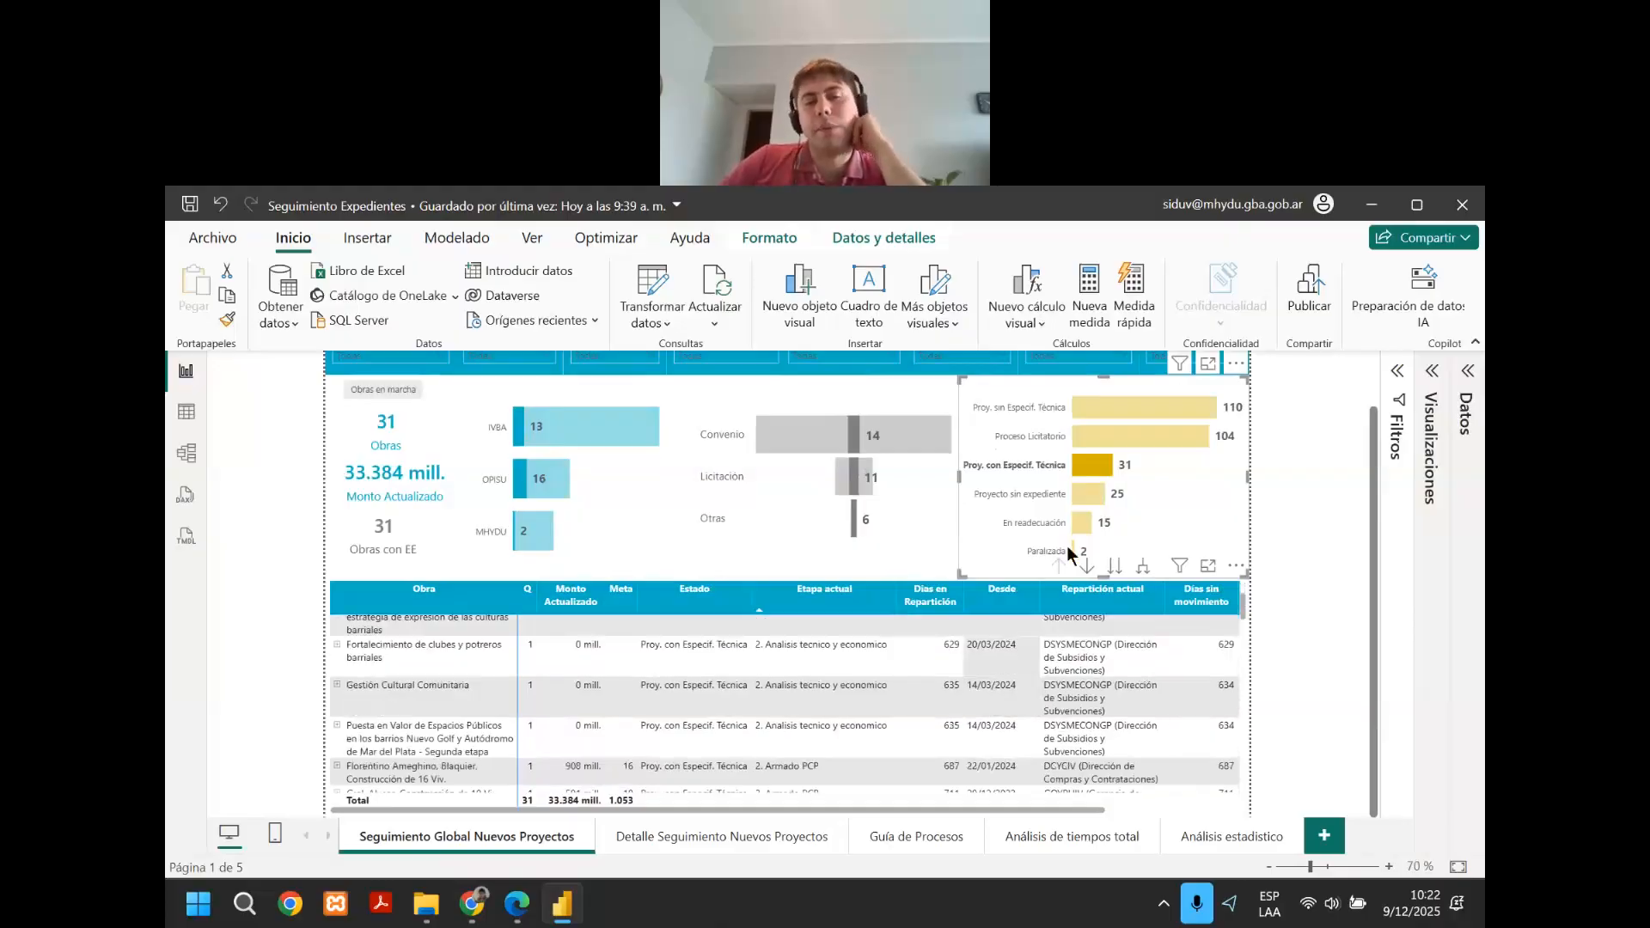
scroll(1065, 545, up, 1)
click(1080, 528)
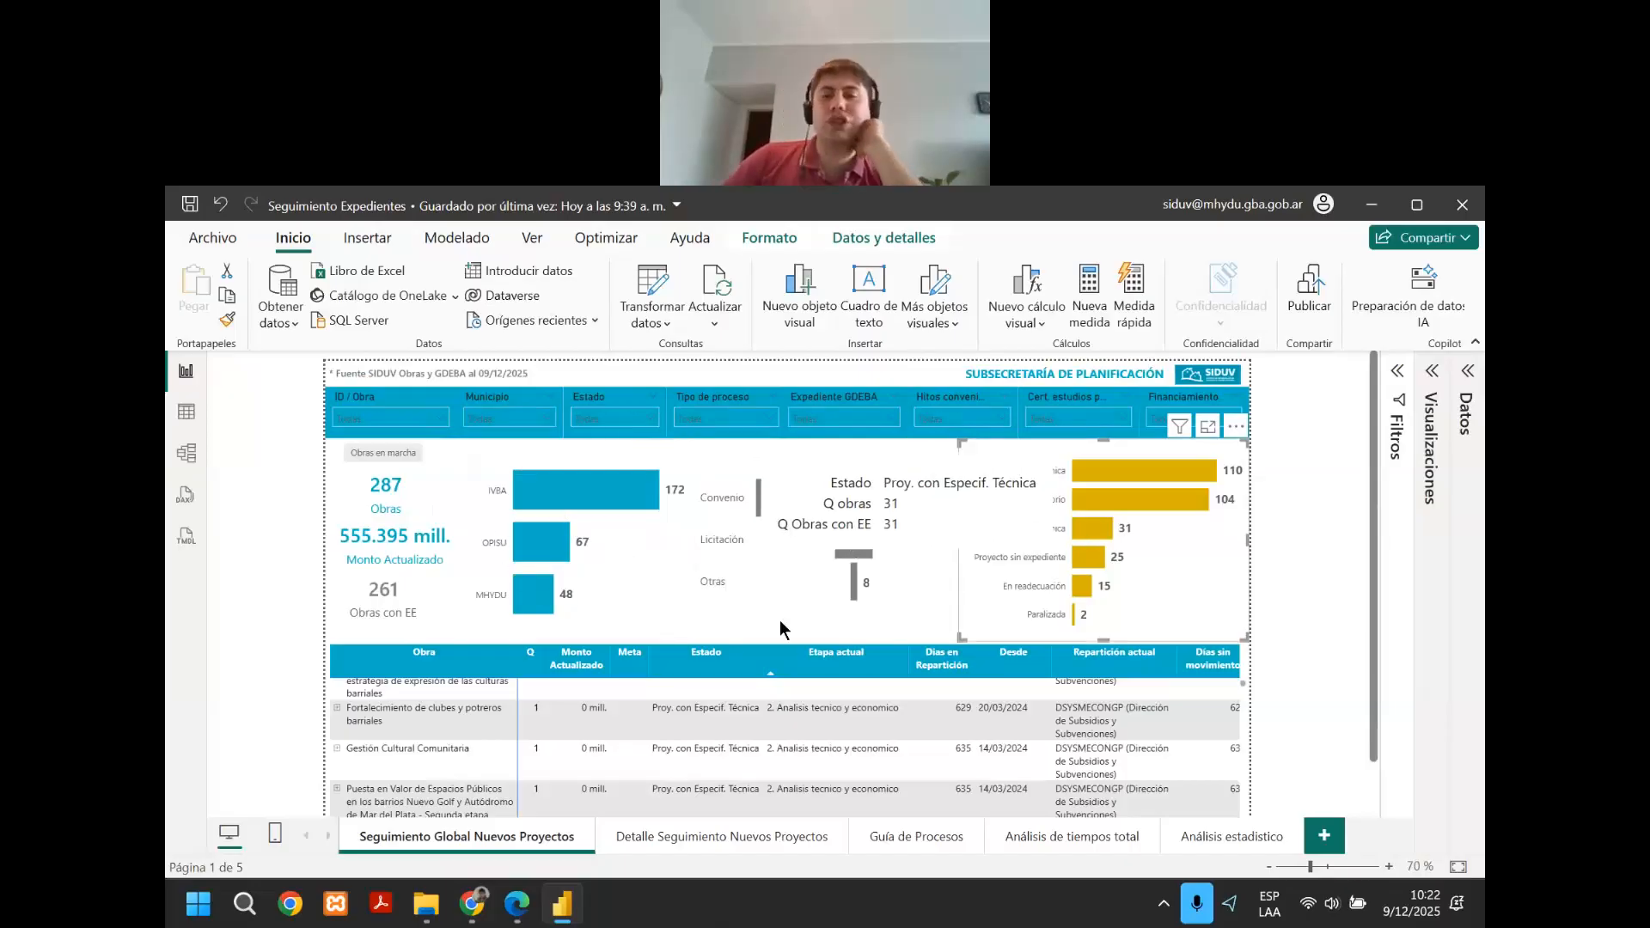
Look through the unfiltered detail table of works, from Obra and Estado to Etapa actual and Repartición actual.
scroll(736, 659, down, 3)
scroll(736, 663, up, 4)
scroll(734, 655, up, 5)
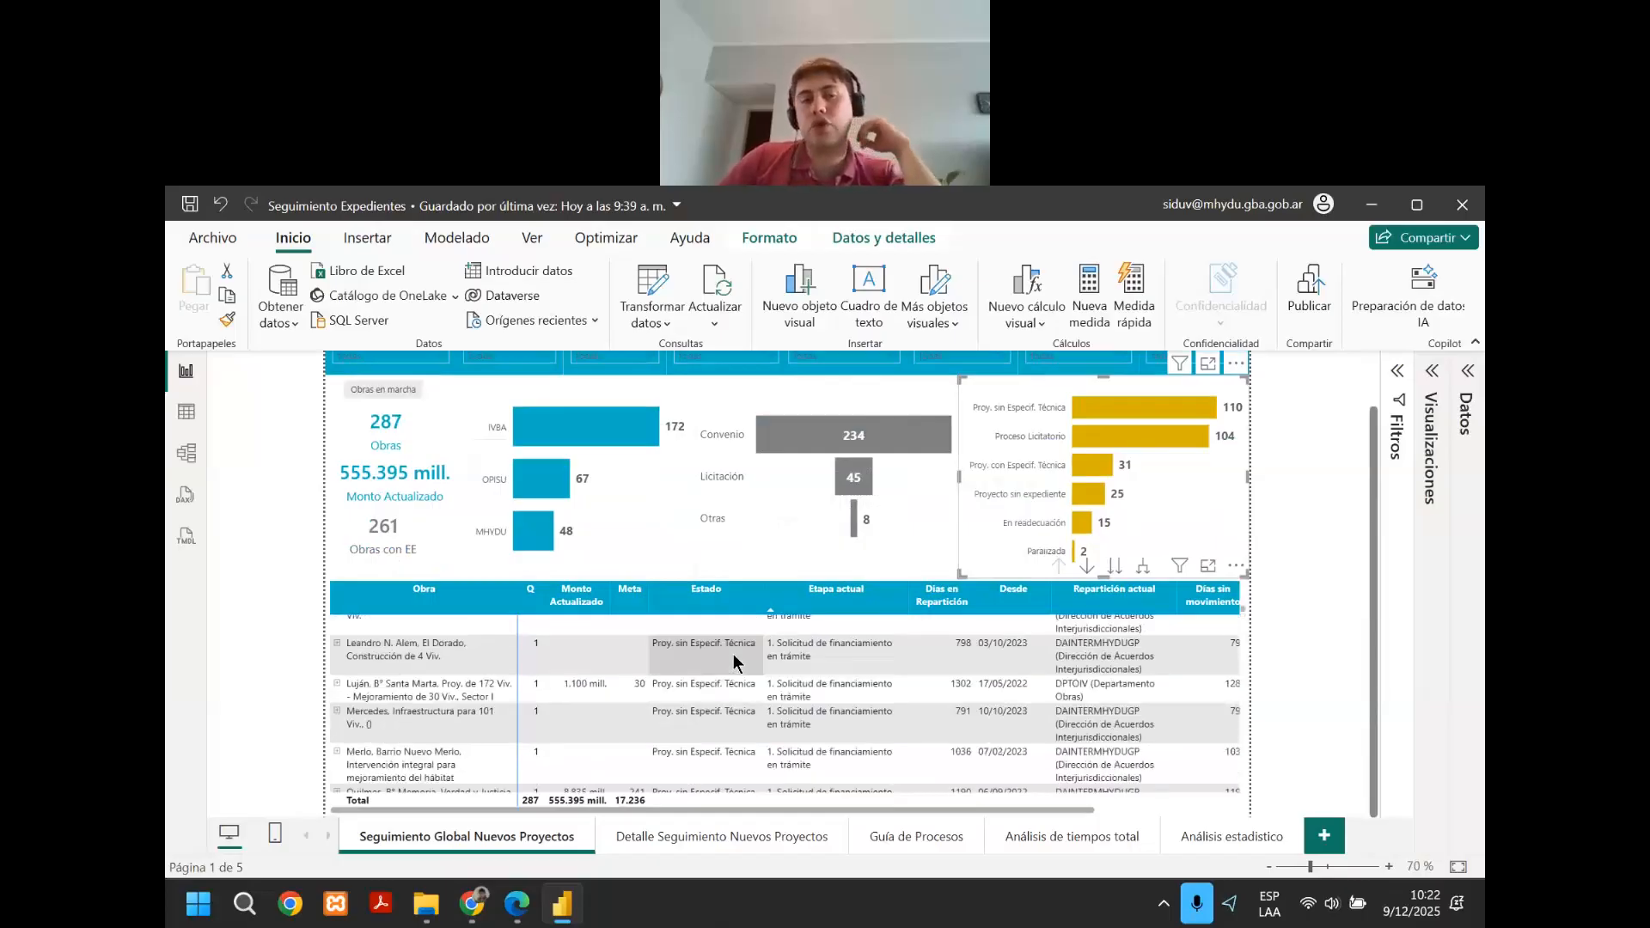
scroll(704, 679, up, 2)
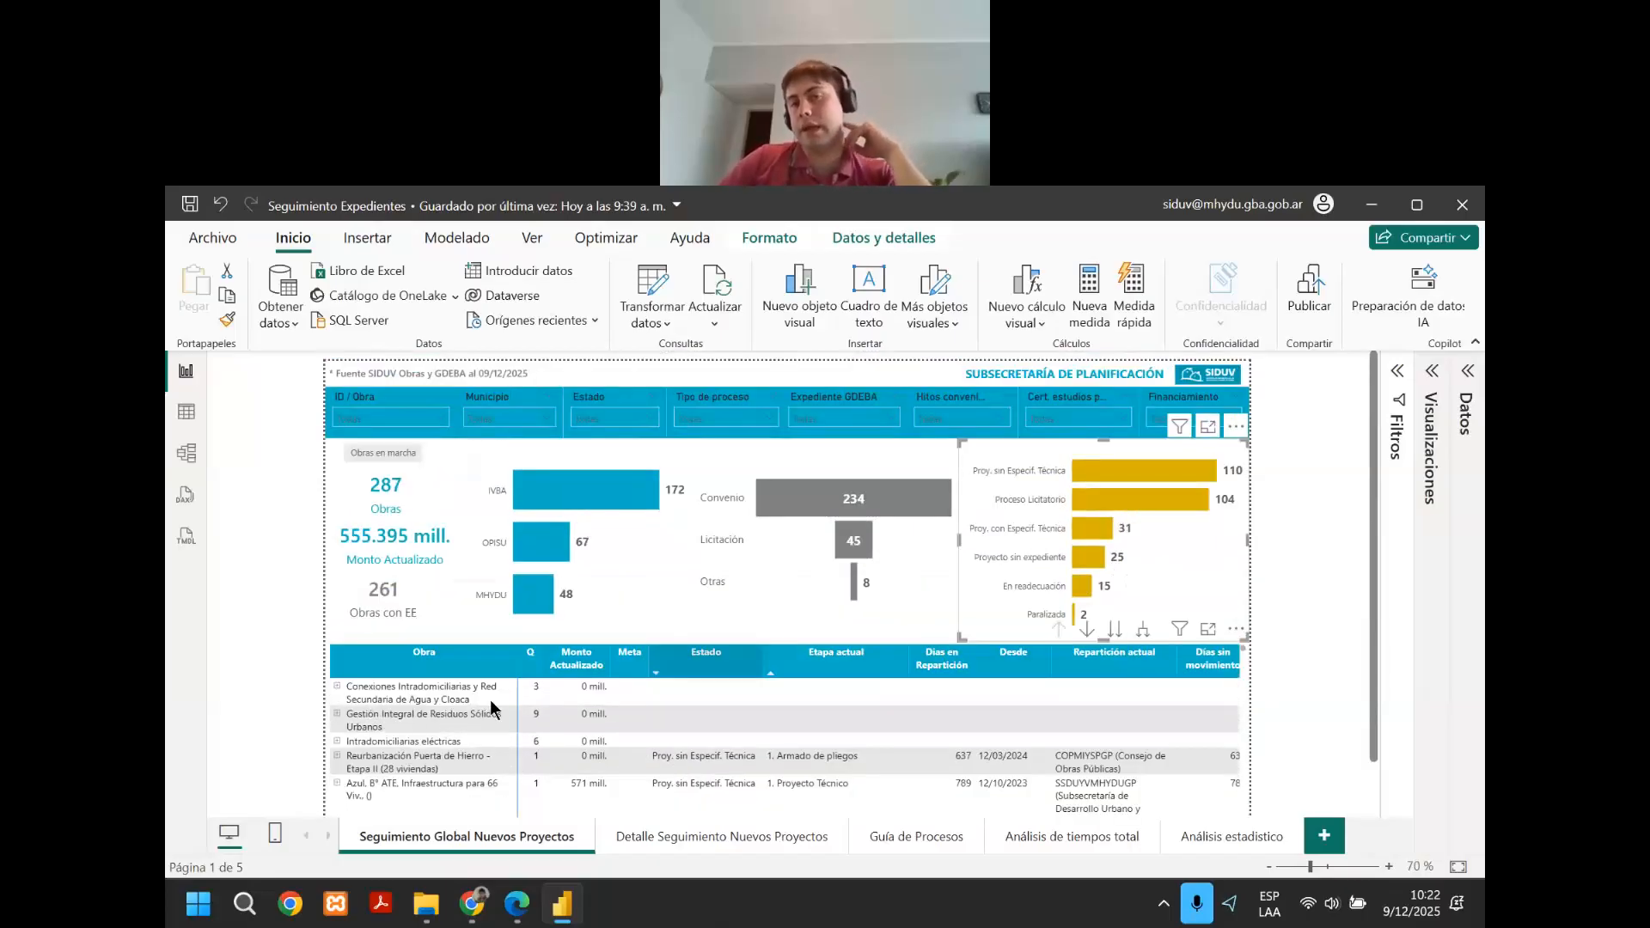
Review the global tracking page down to its totals row, switch to the Narrativa en el diseño de informes slide, and return to Power BI.
scroll(395, 460, down, 2)
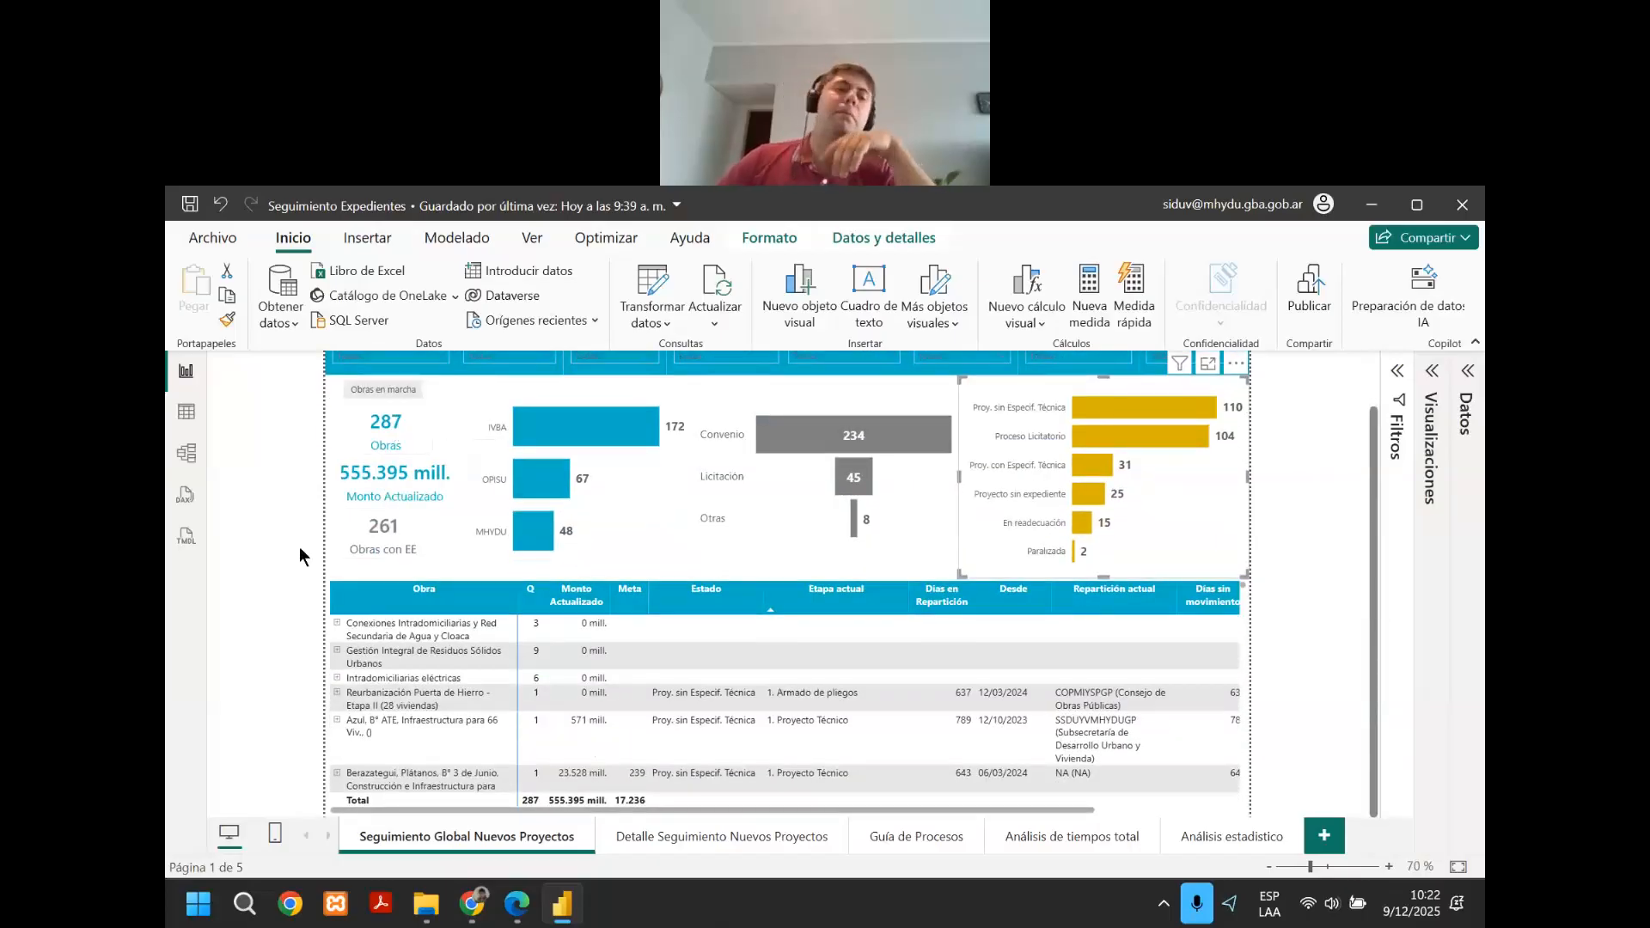
scroll(442, 679, down, 3)
scroll(445, 685, up, 5)
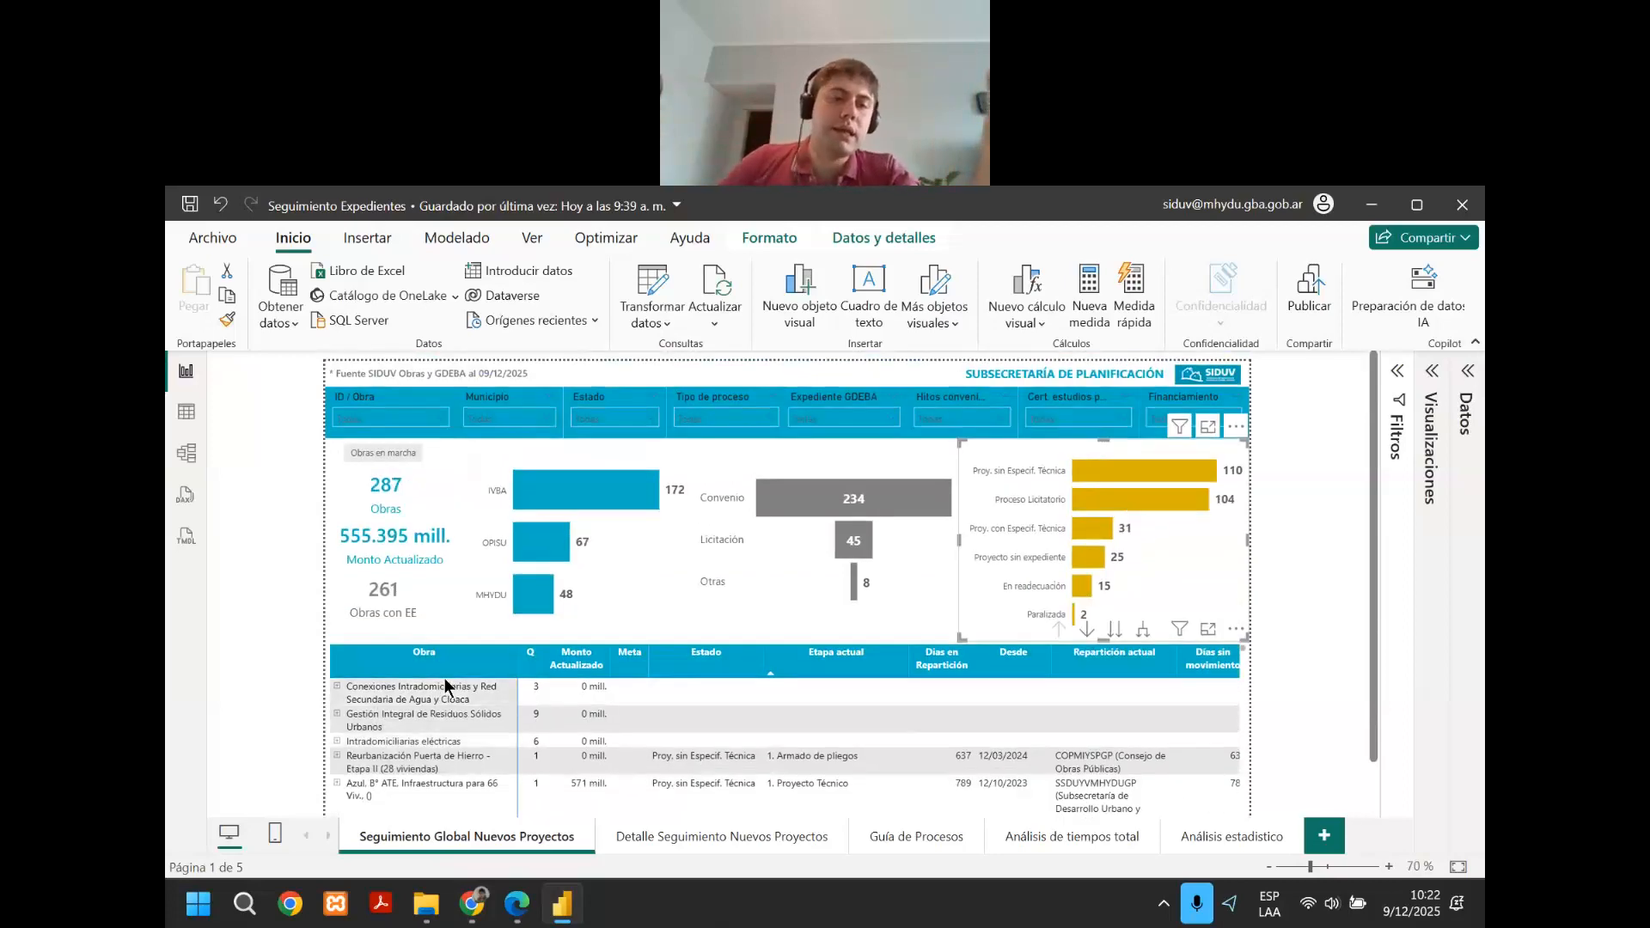
scroll(258, 679, down, 2)
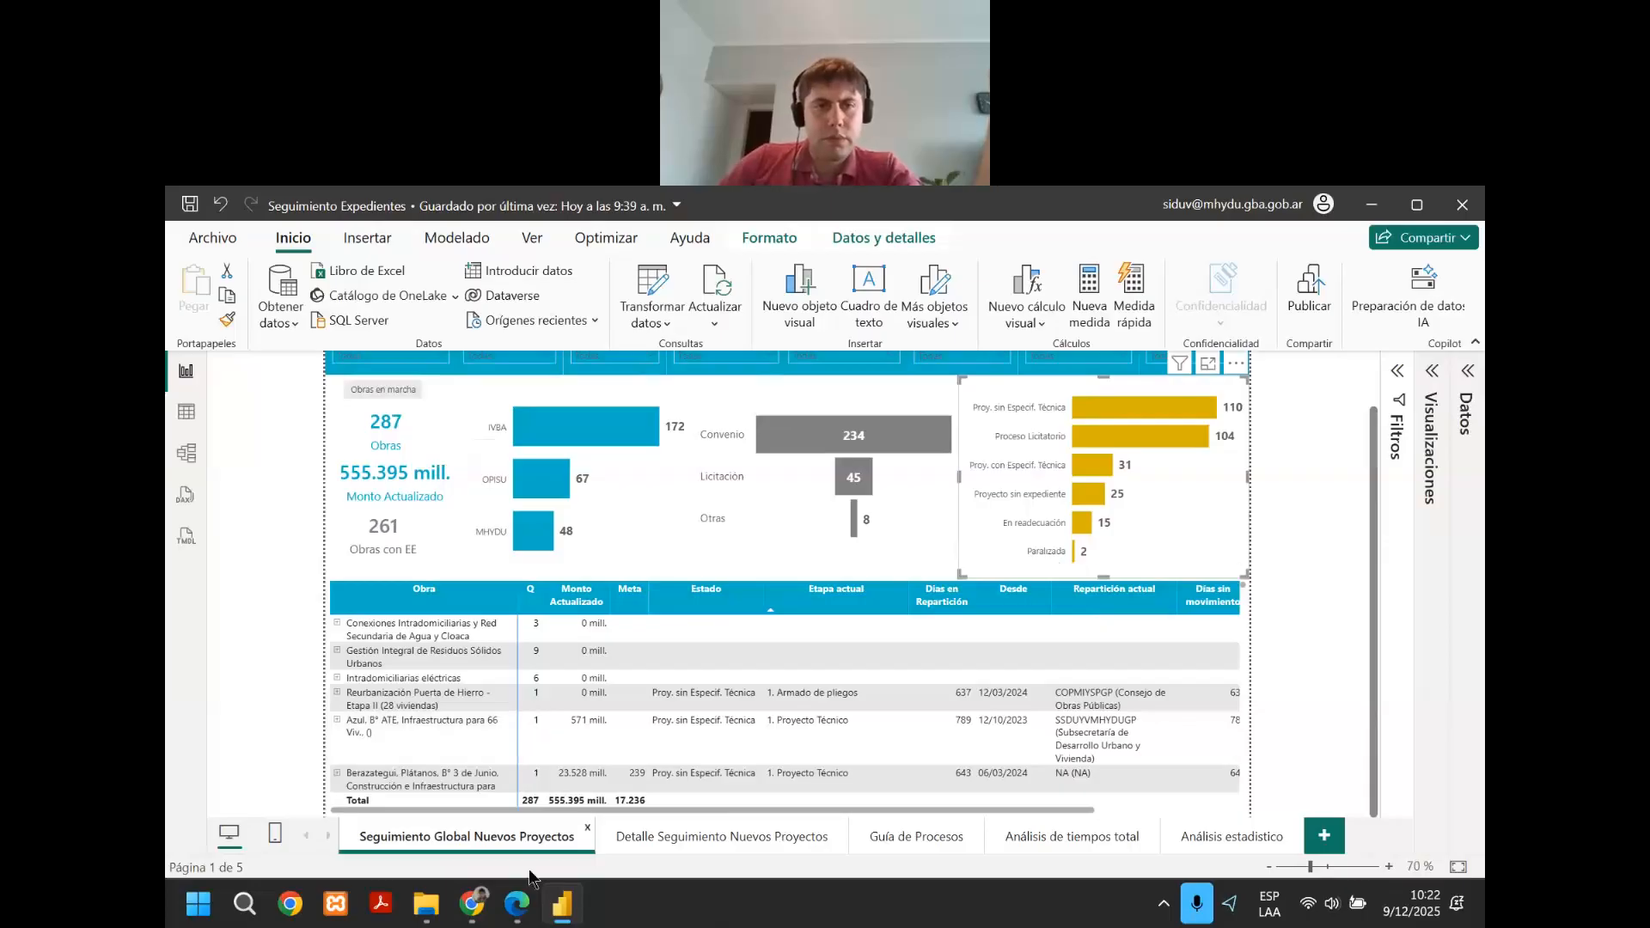
click(529, 908)
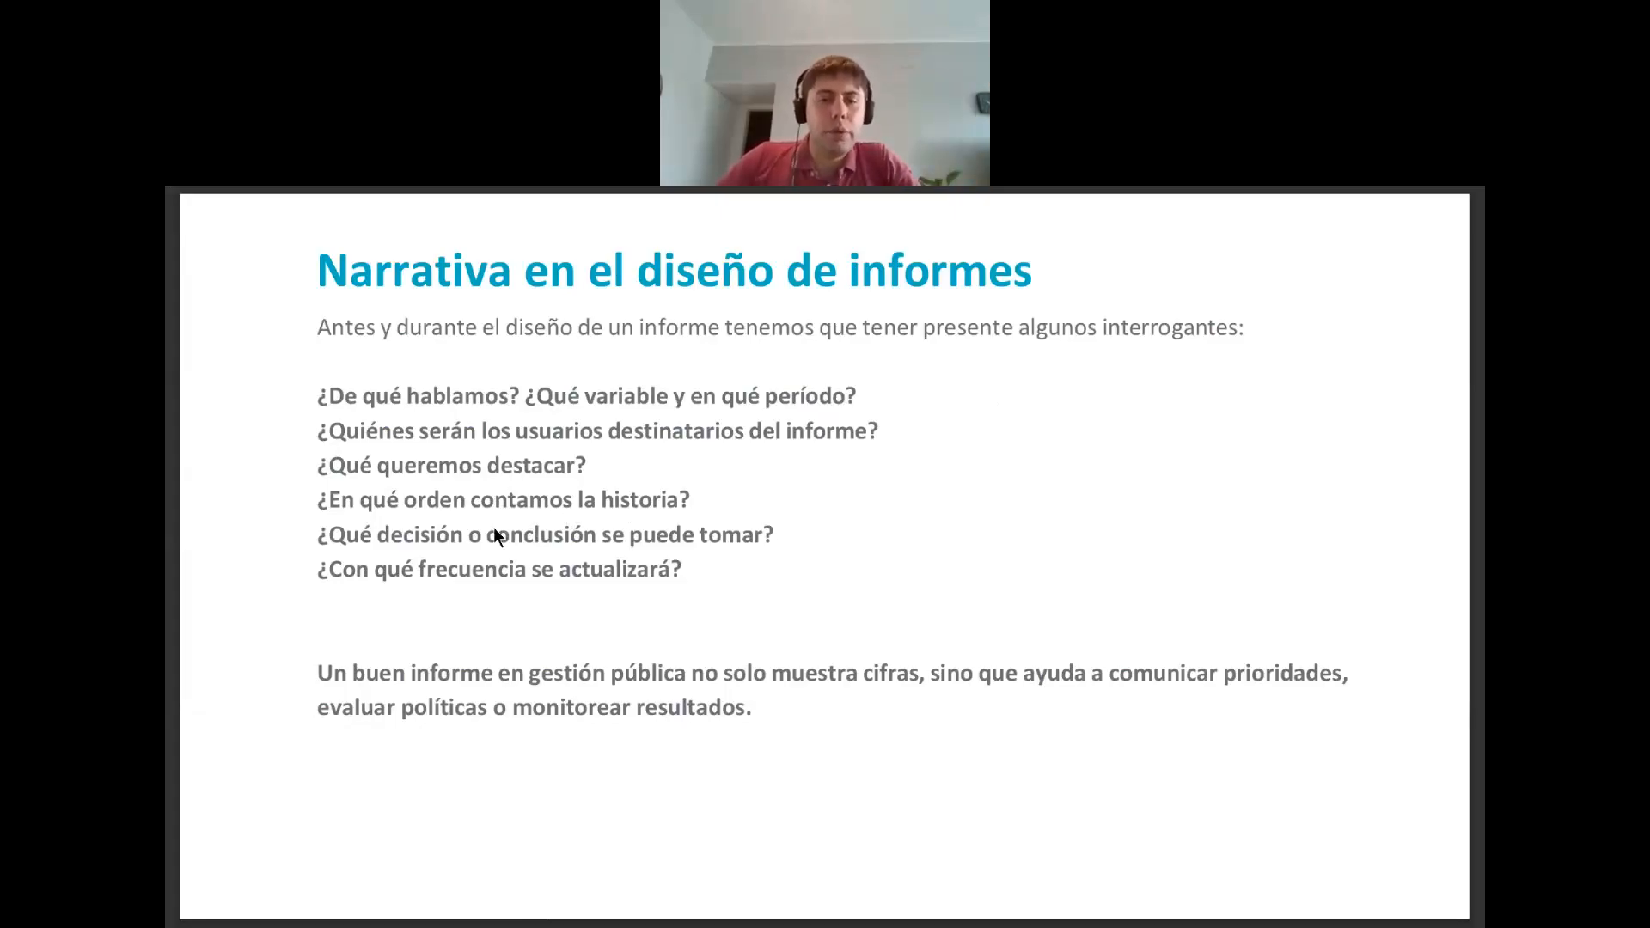
key(alt+Tab)
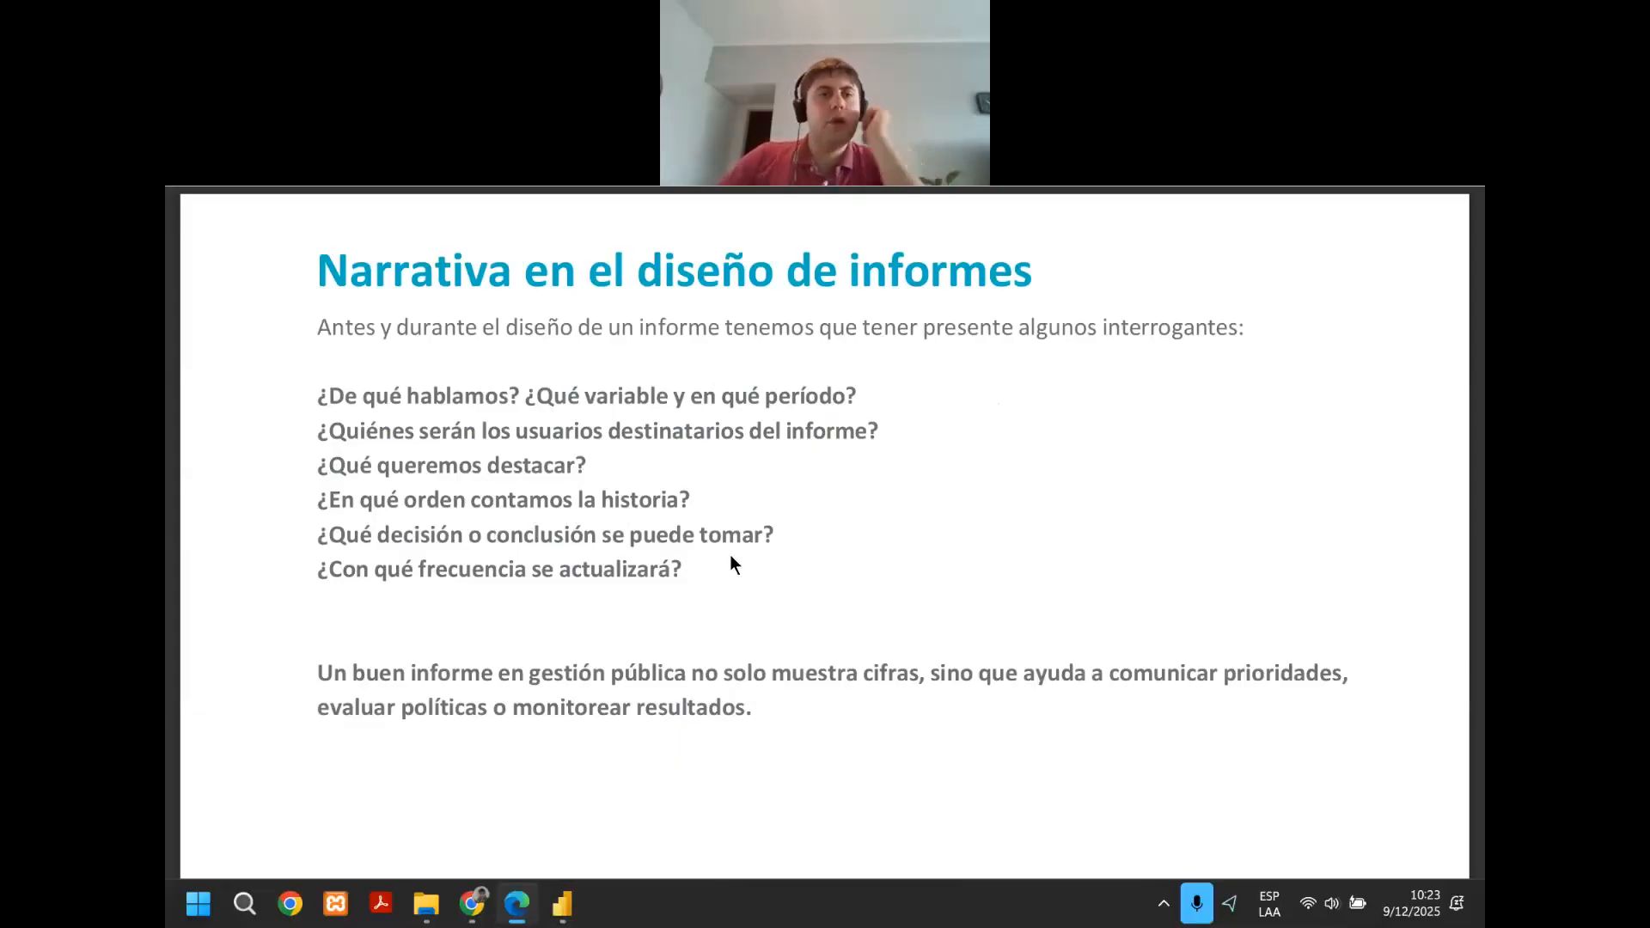
Open the Detalle Seguimiento Nuevos Proyectos page and review the process options offered by the Seleccione proceso filter.
scroll(612, 631, up, 2)
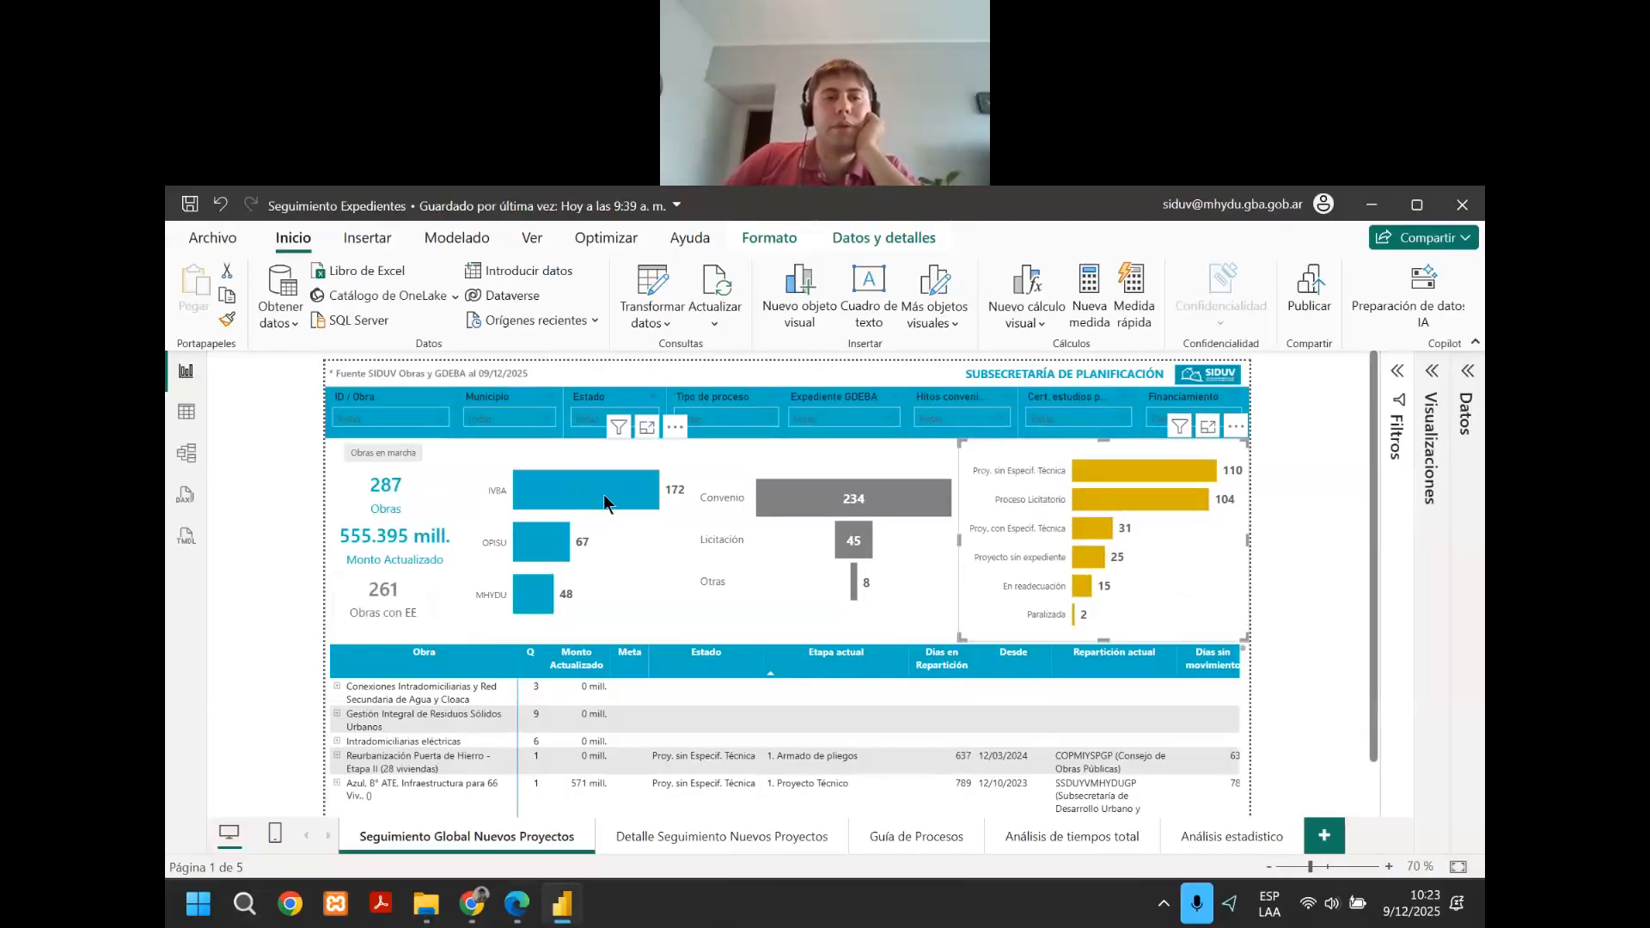
scroll(842, 591, down, 2)
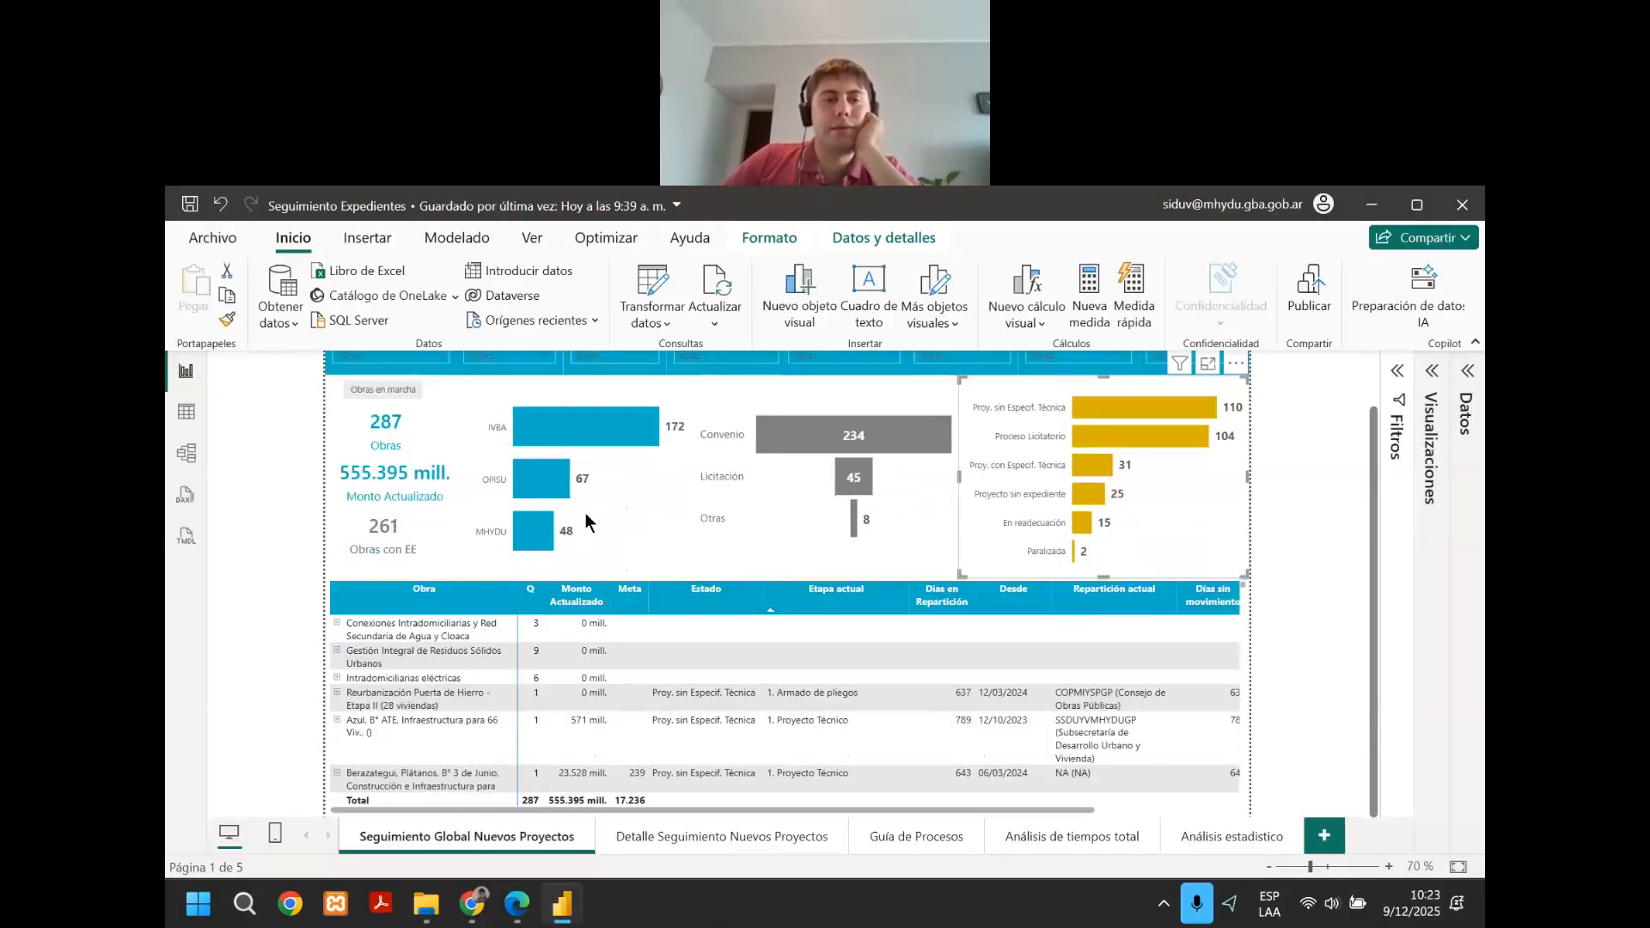
scroll(532, 653, up, 2)
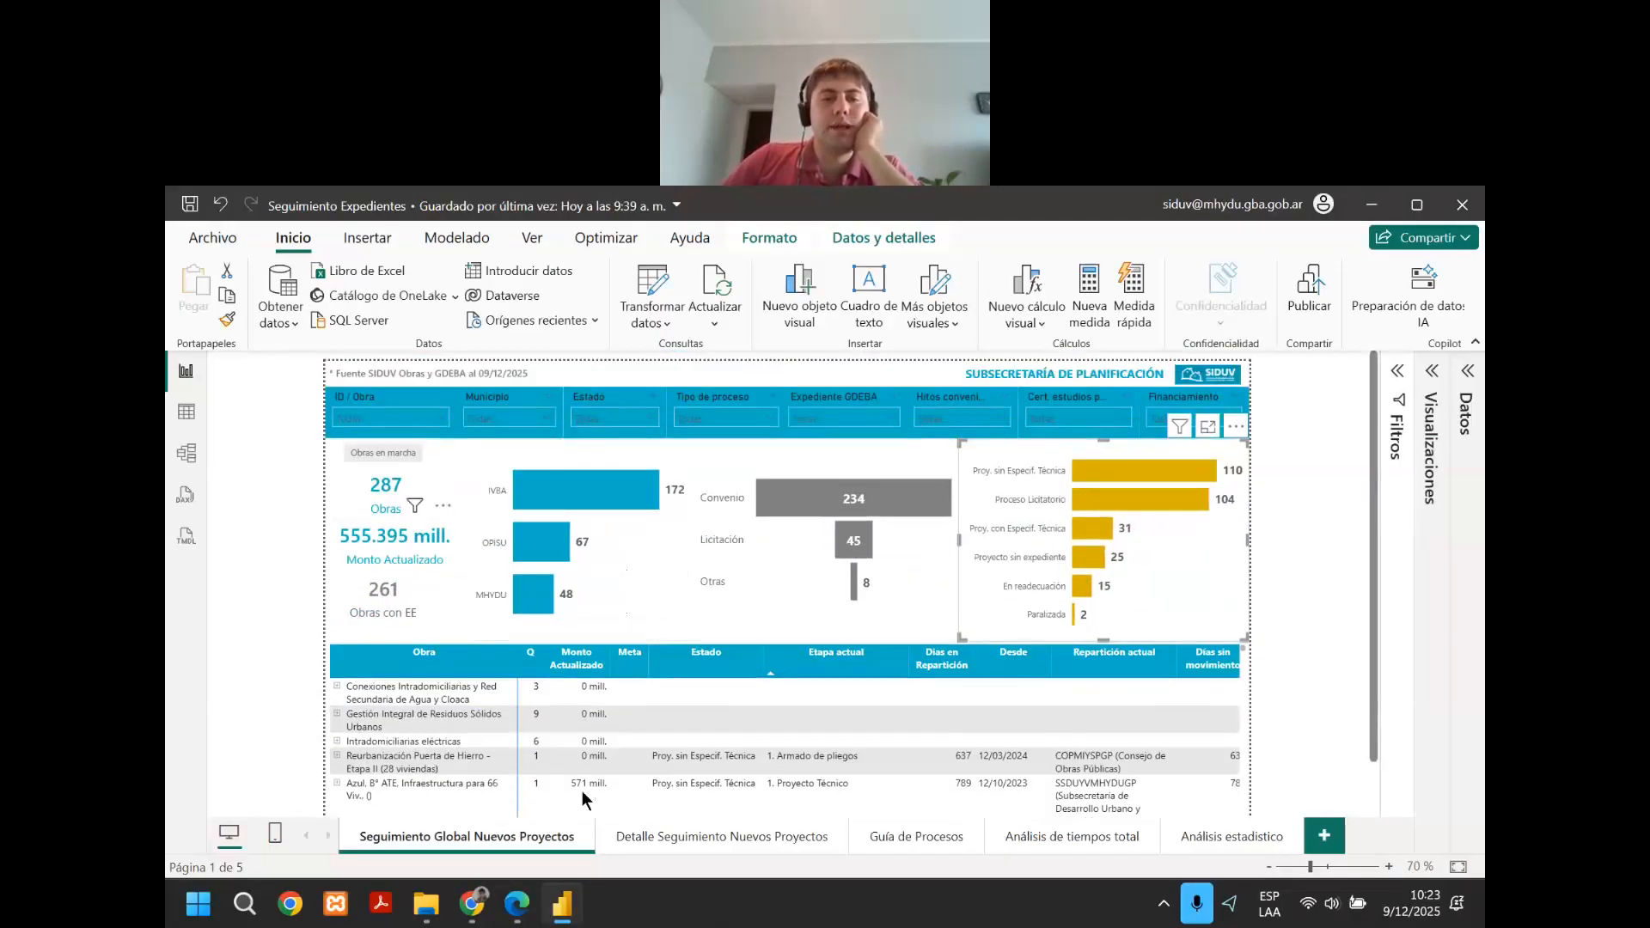
click(667, 843)
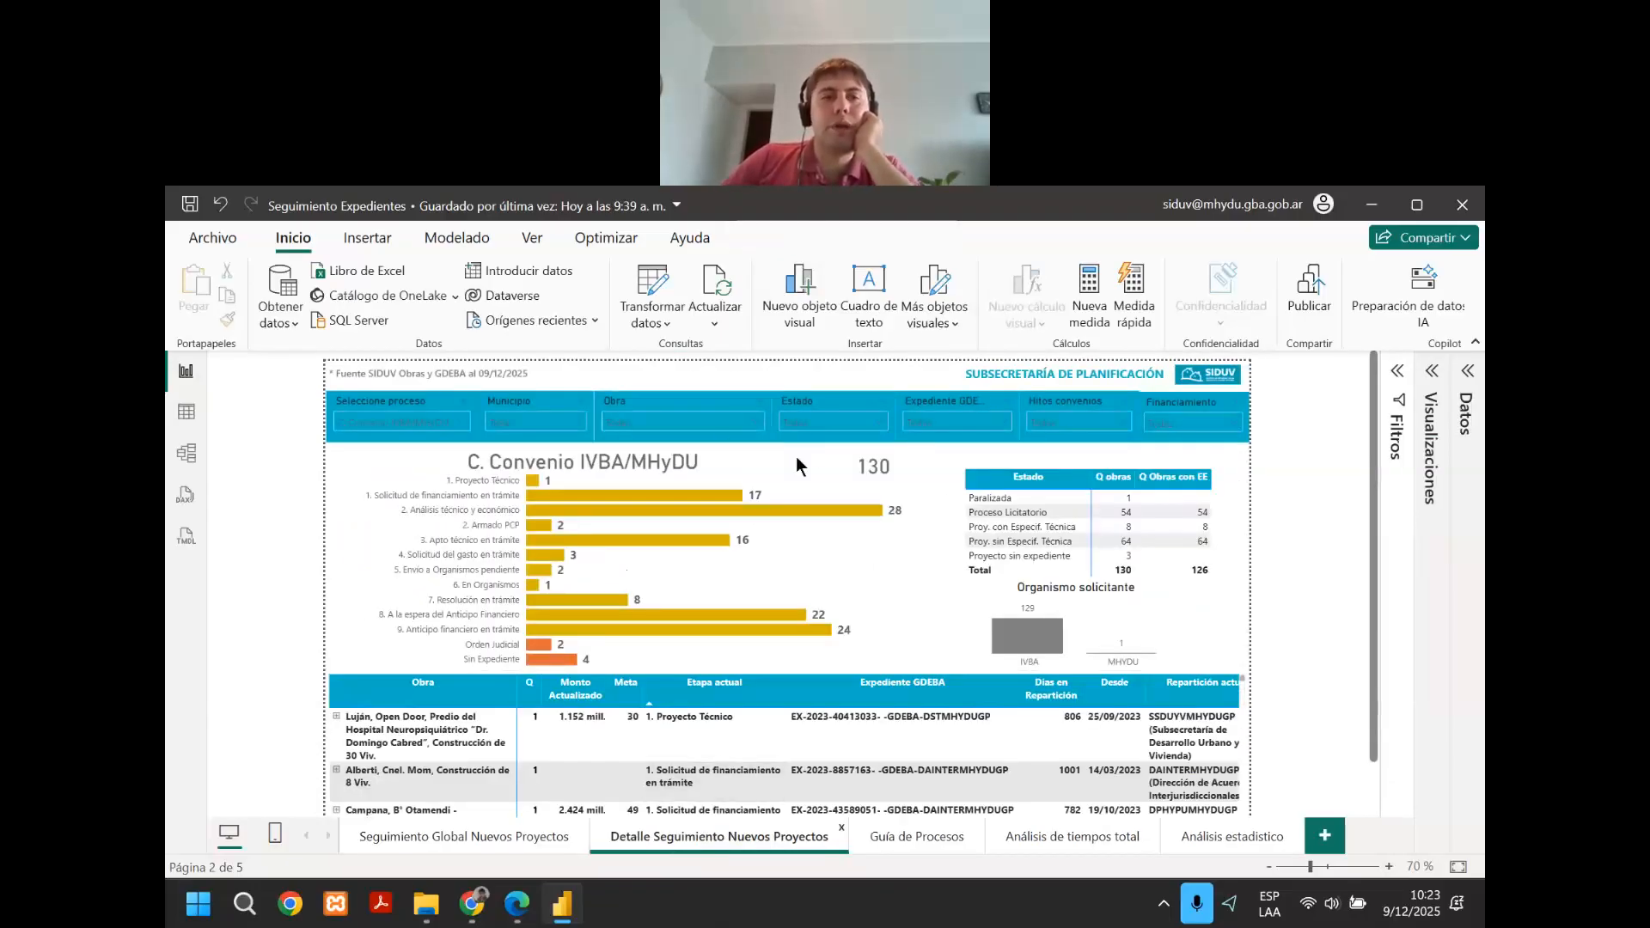
click(430, 426)
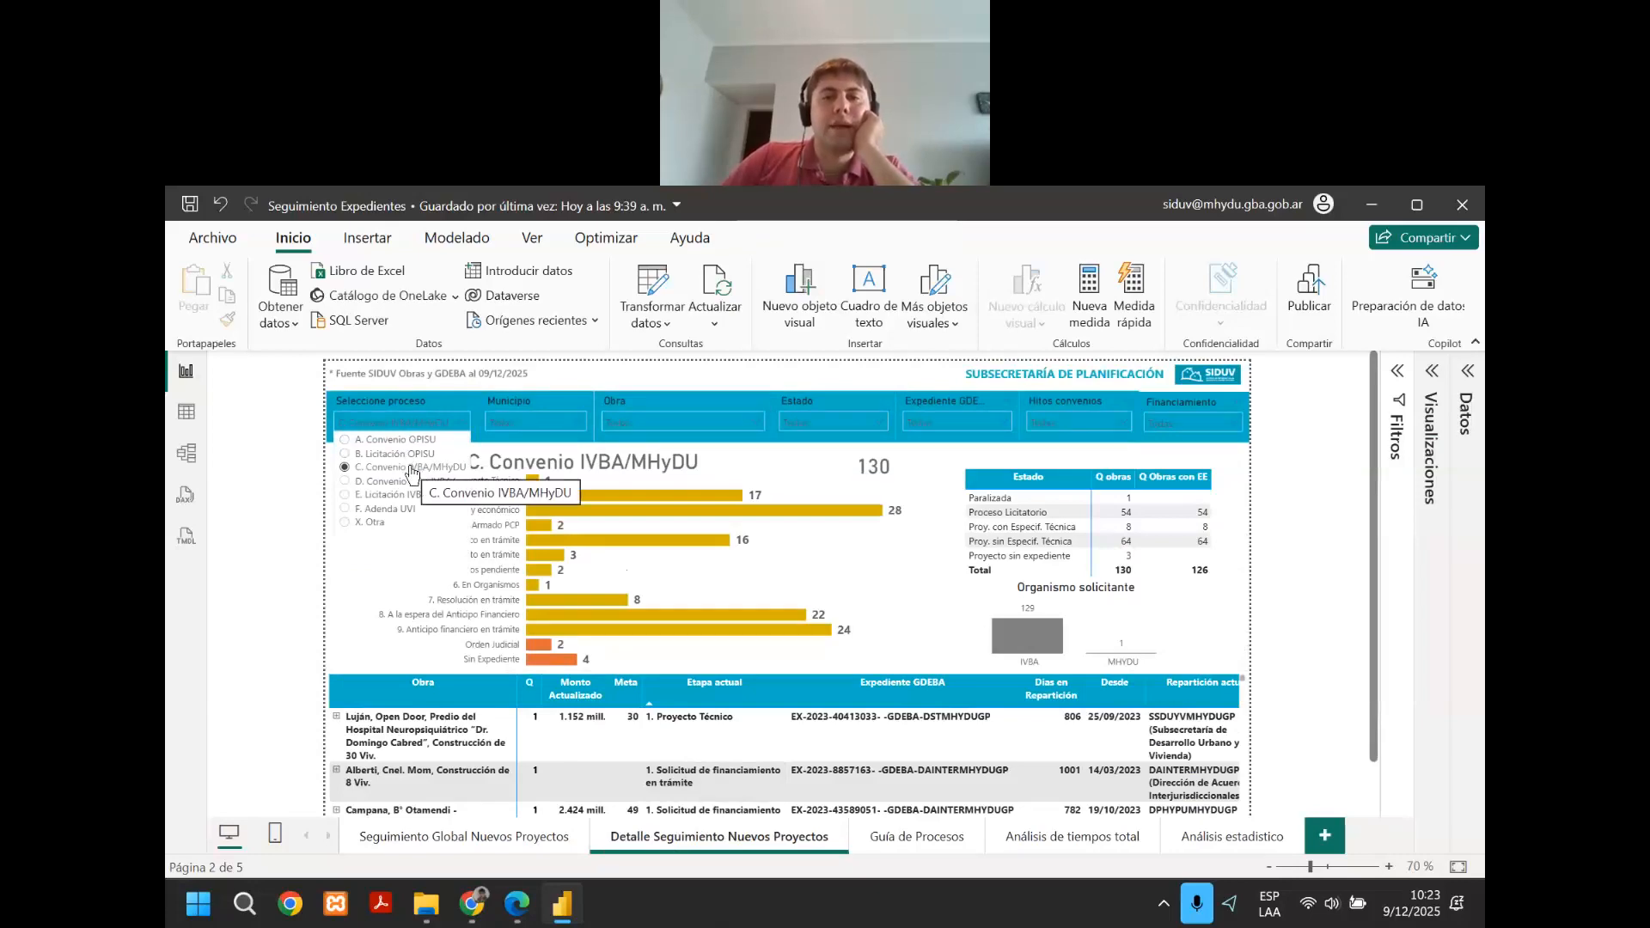
click(279, 606)
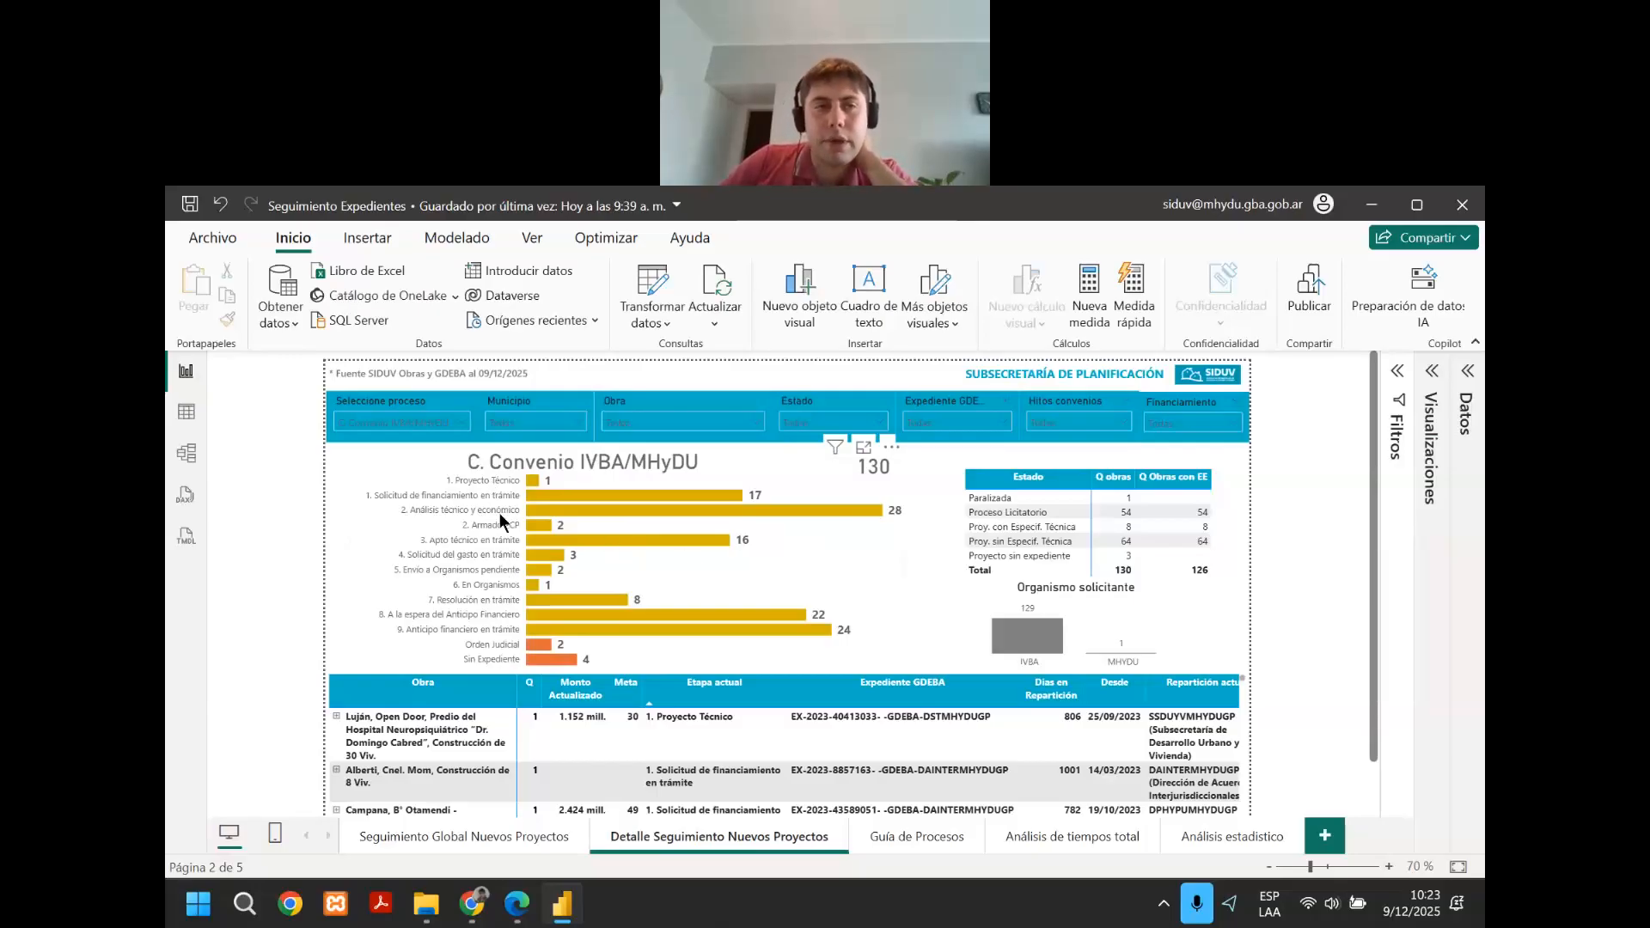
Filter the detail page by the D. Convenio infra IVBA/MHyDU process, and admit the participant waiting in the meeting lobby.
click(409, 425)
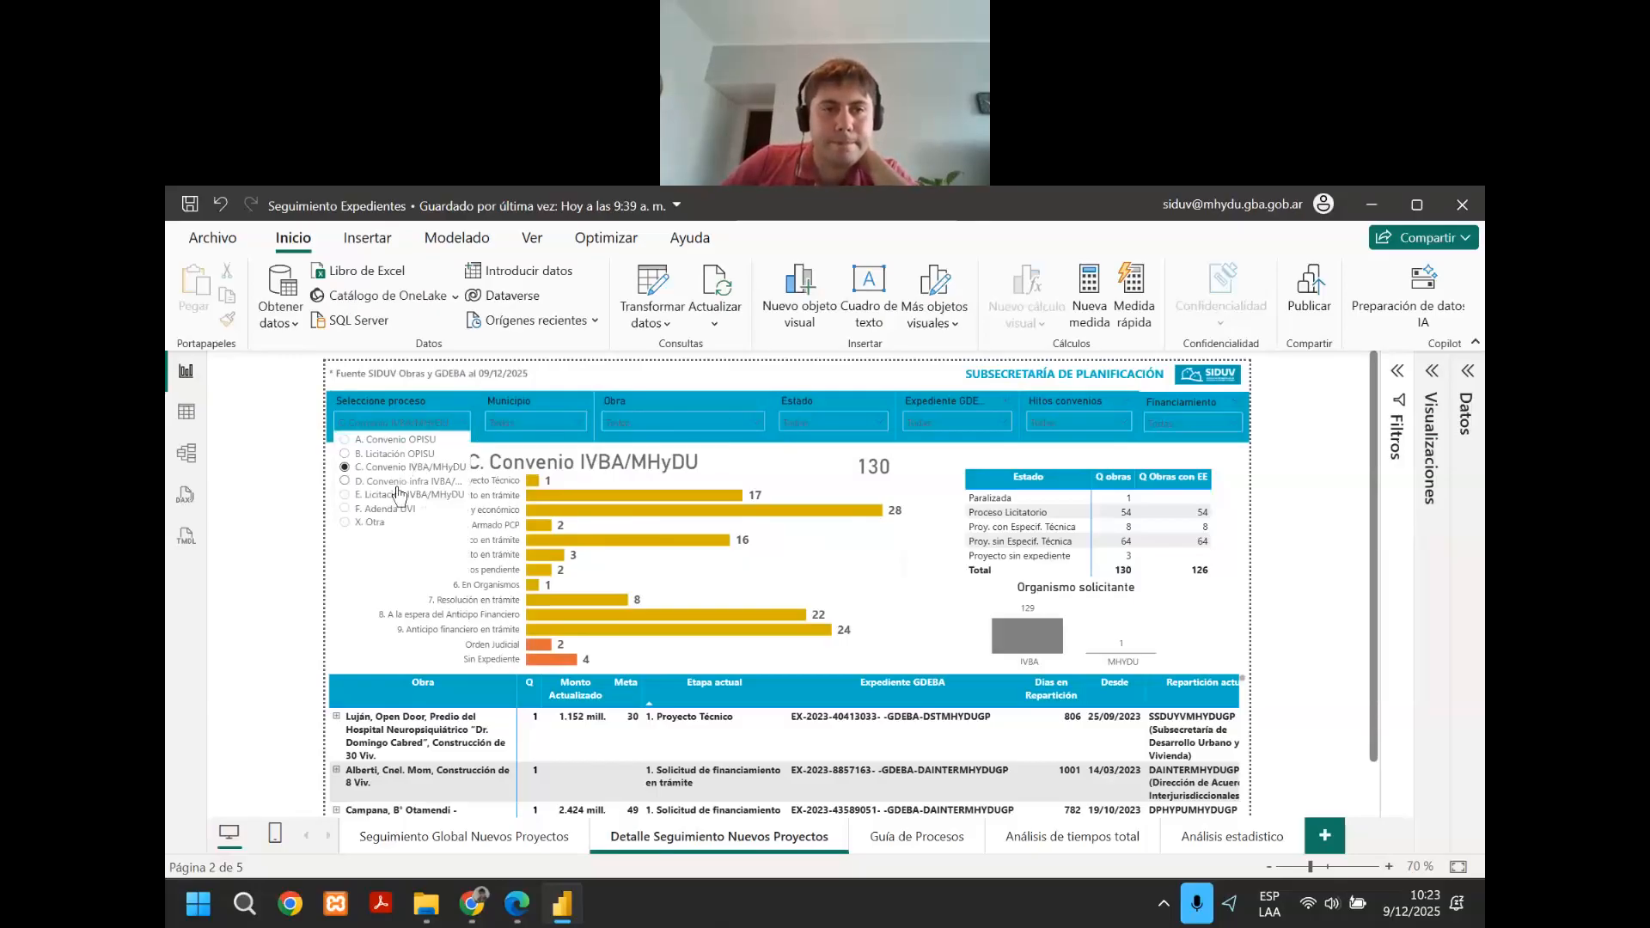
click(386, 482)
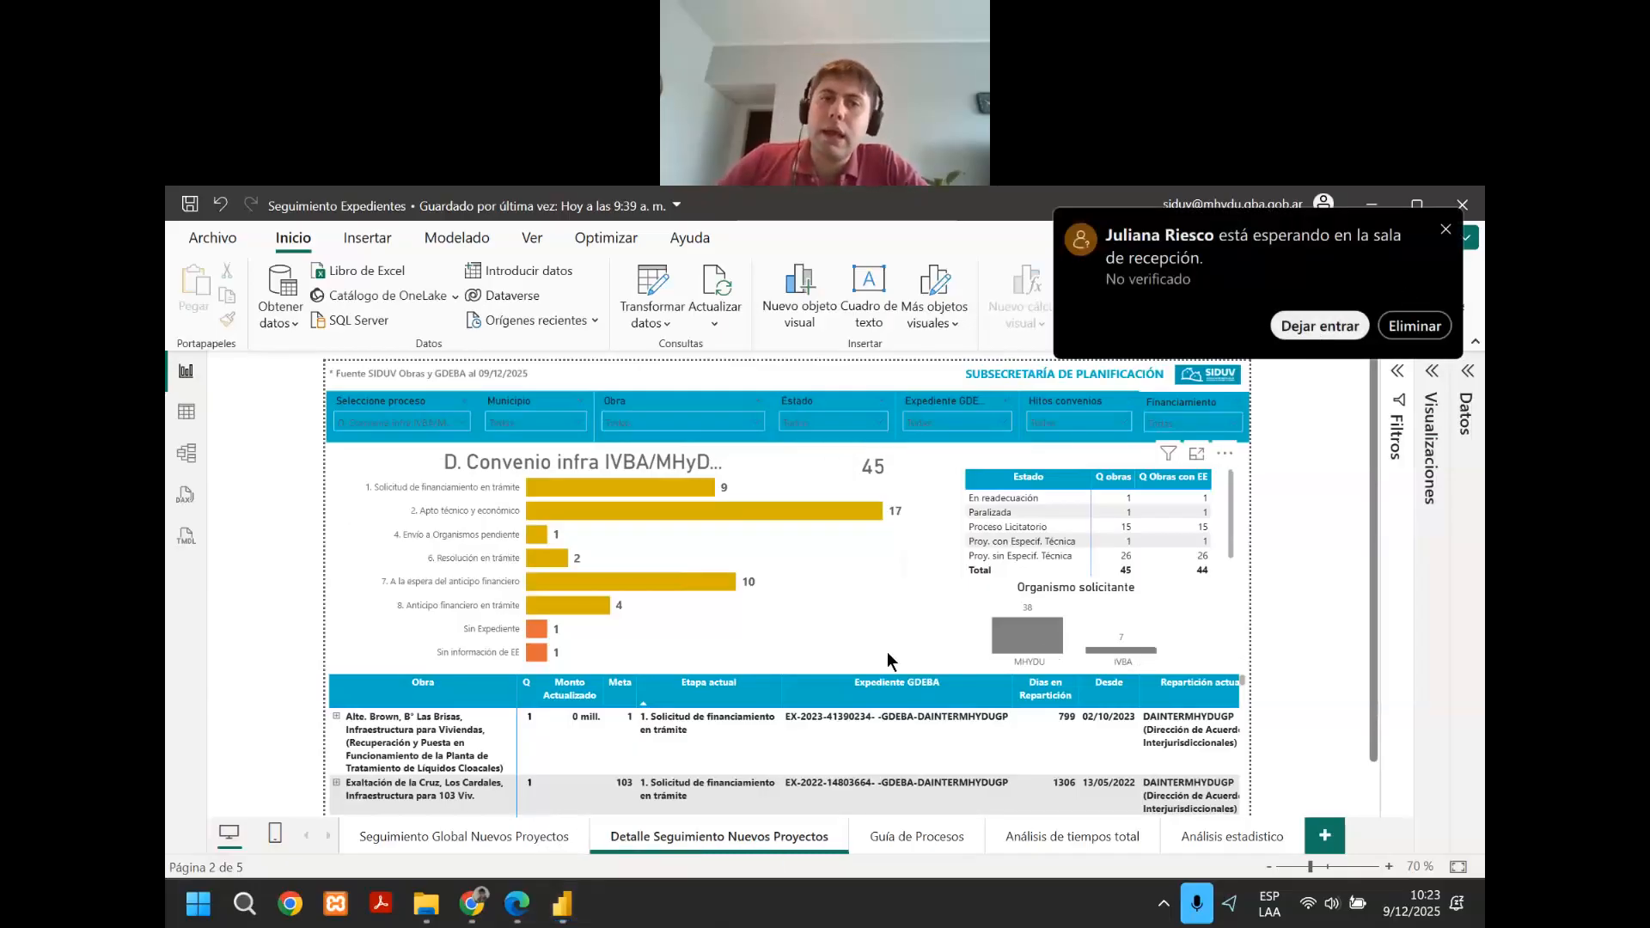
click(1310, 330)
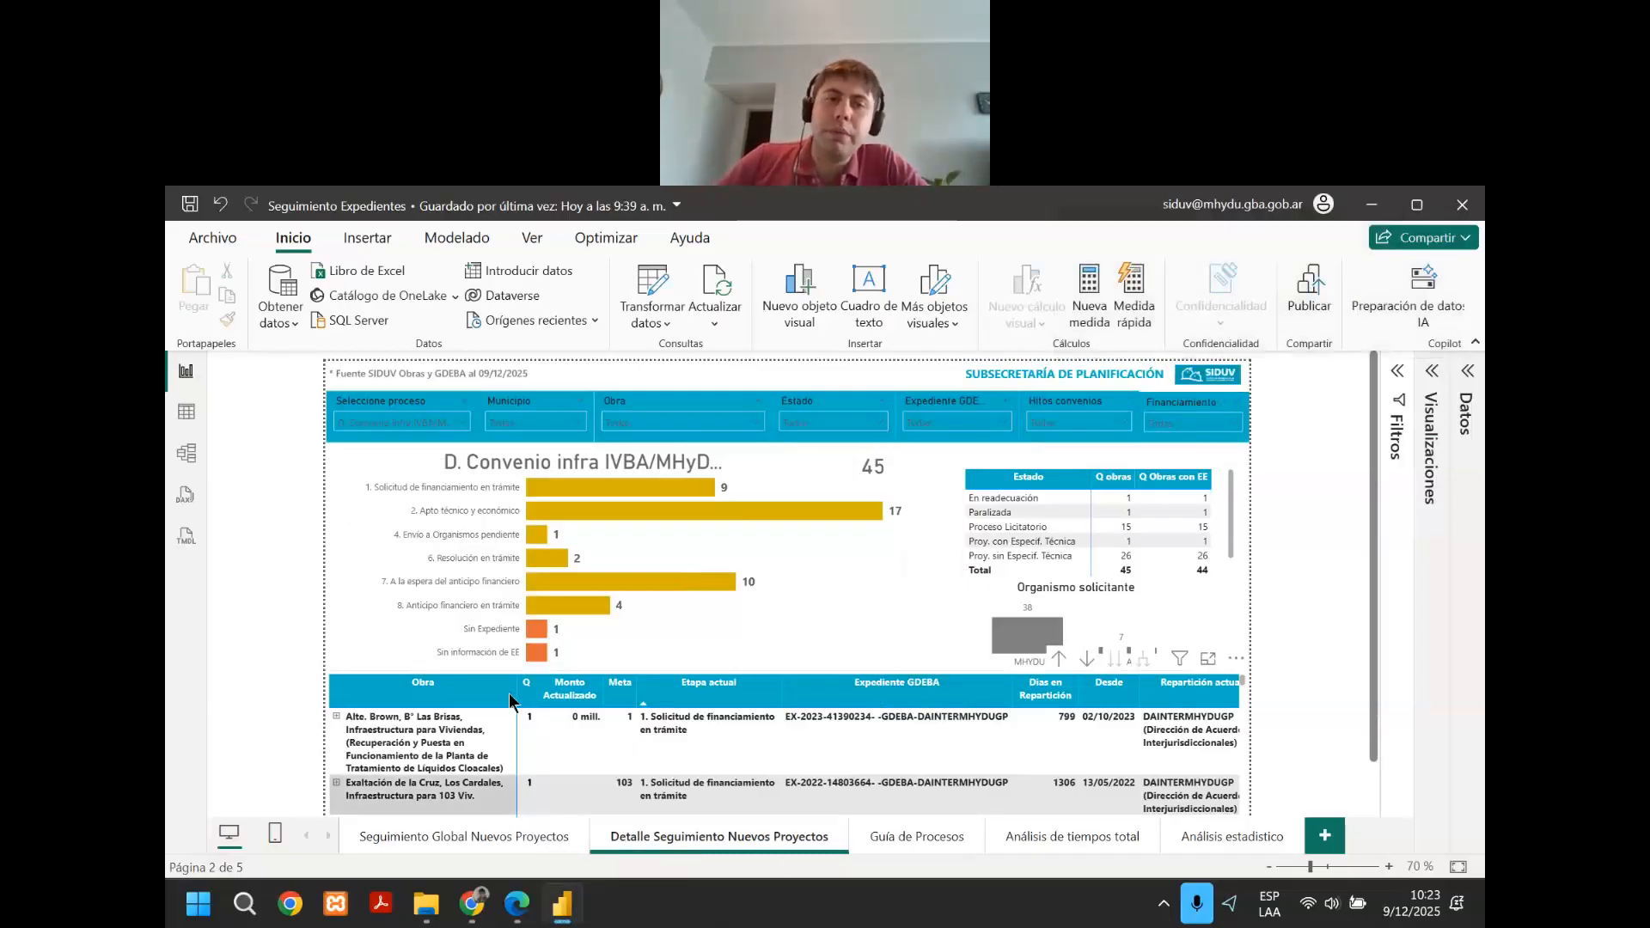
Revisit the Seguimiento Global Nuevos Proyectos page and return to the Detalle Seguimiento Nuevos Proyectos page.
click(516, 833)
click(636, 835)
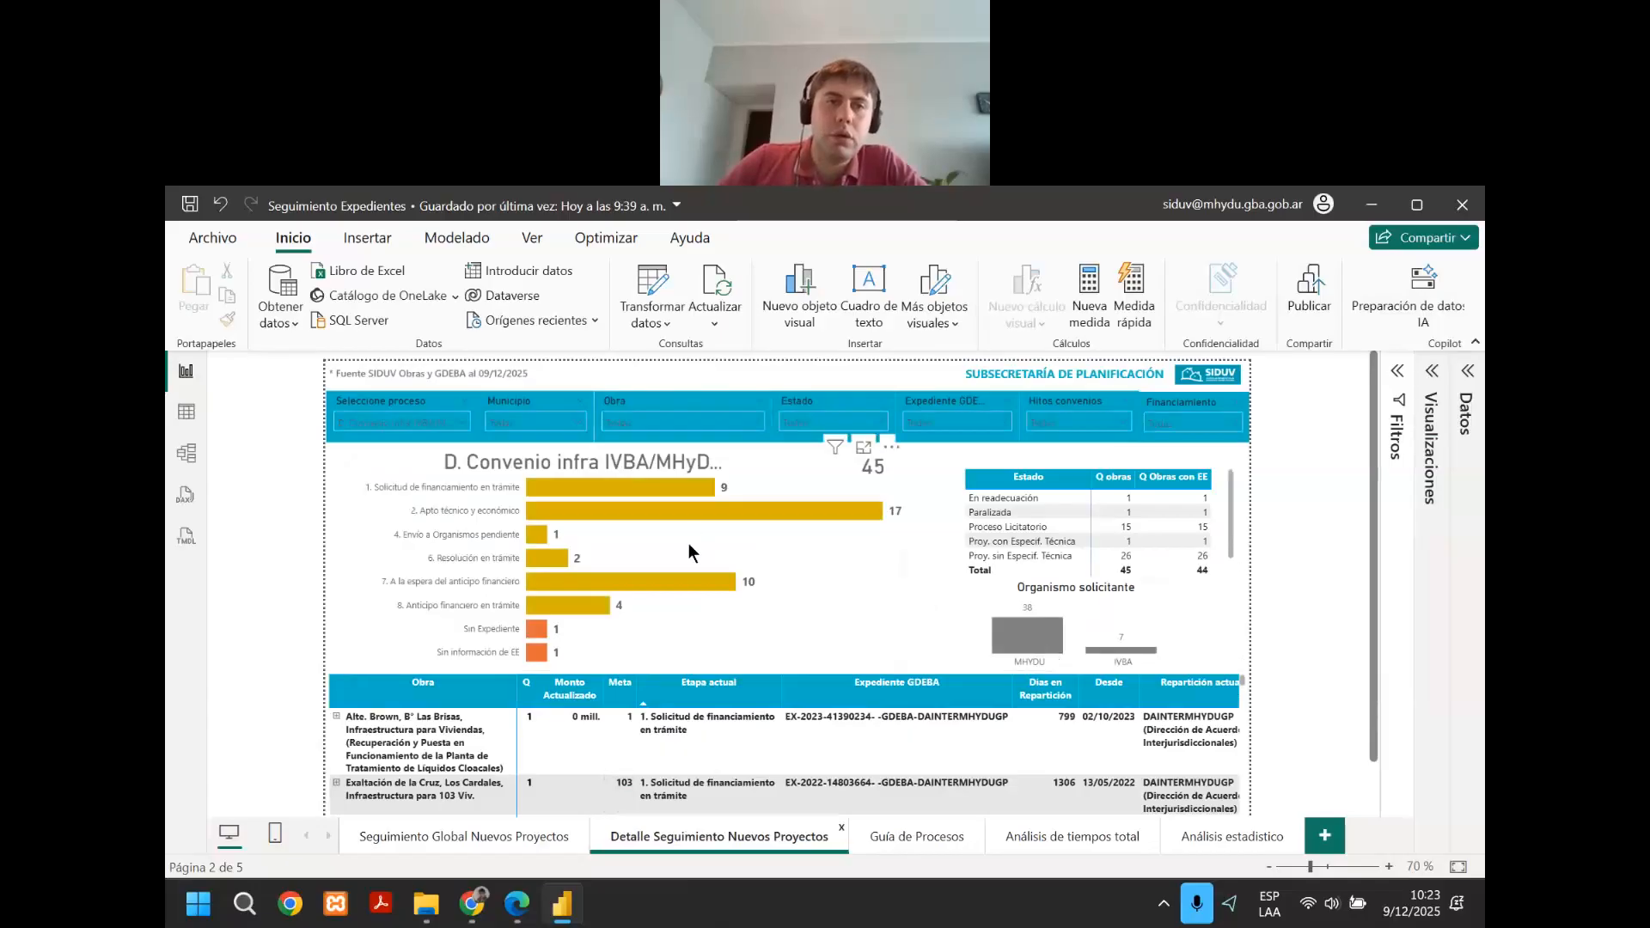
scroll(688, 544, down, 1)
scroll(626, 538, up, 1)
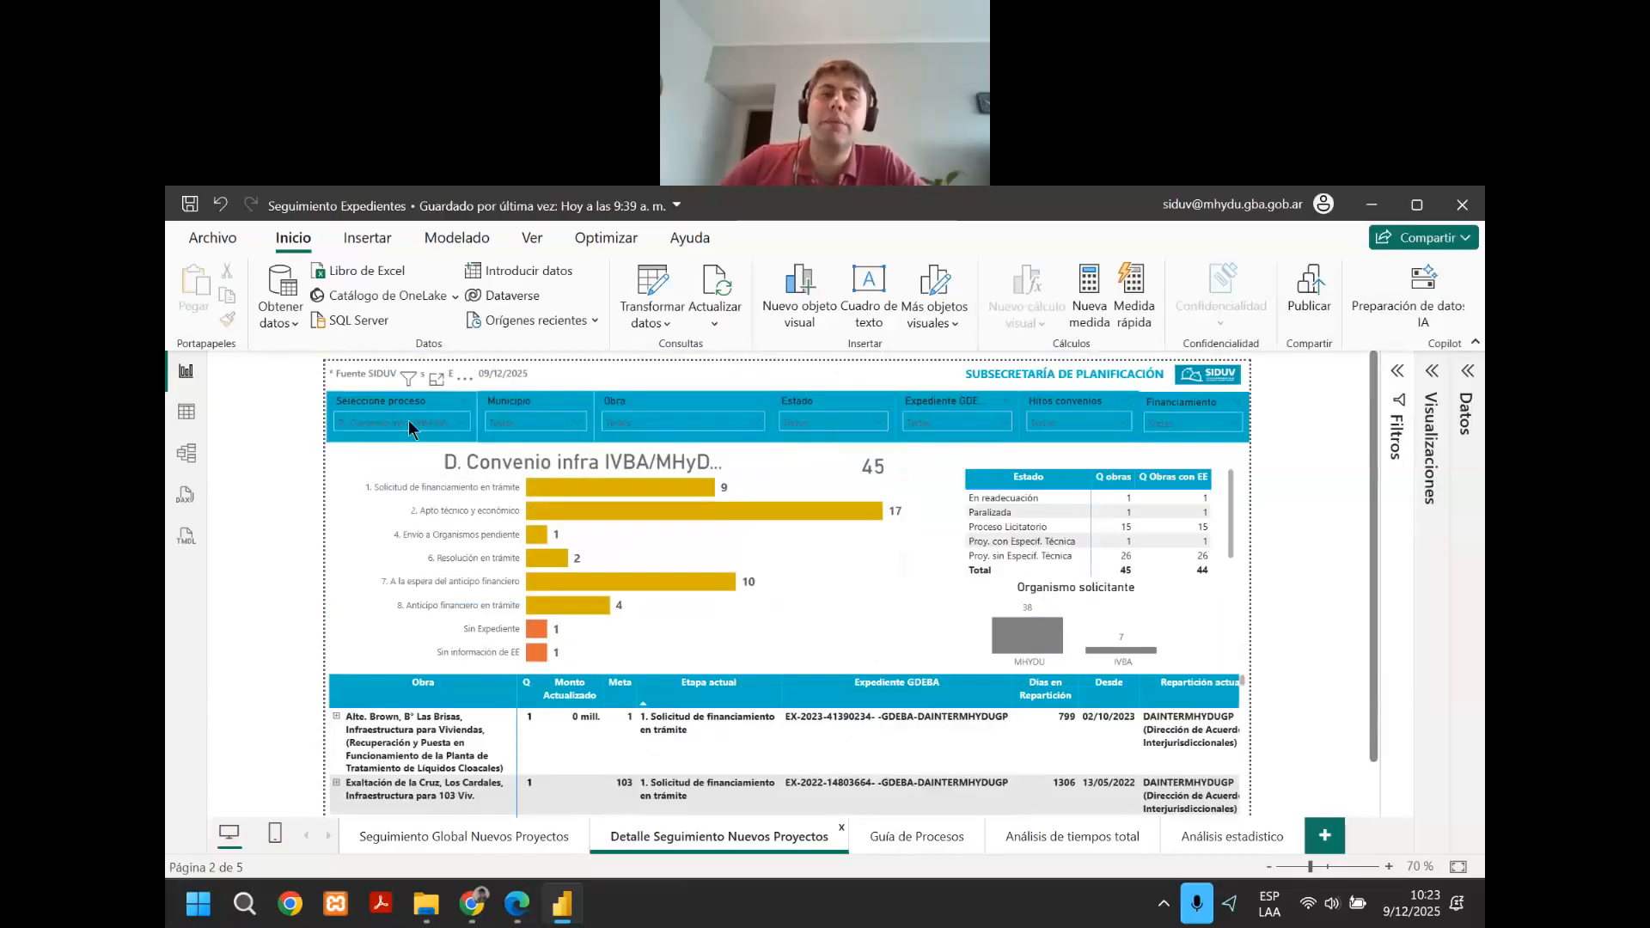
Switch the process filter to C. Convenio IVBA/MHyDU for comparison, and set it back to the D. Convenio infra IVBA/MHyDU process.
click(410, 423)
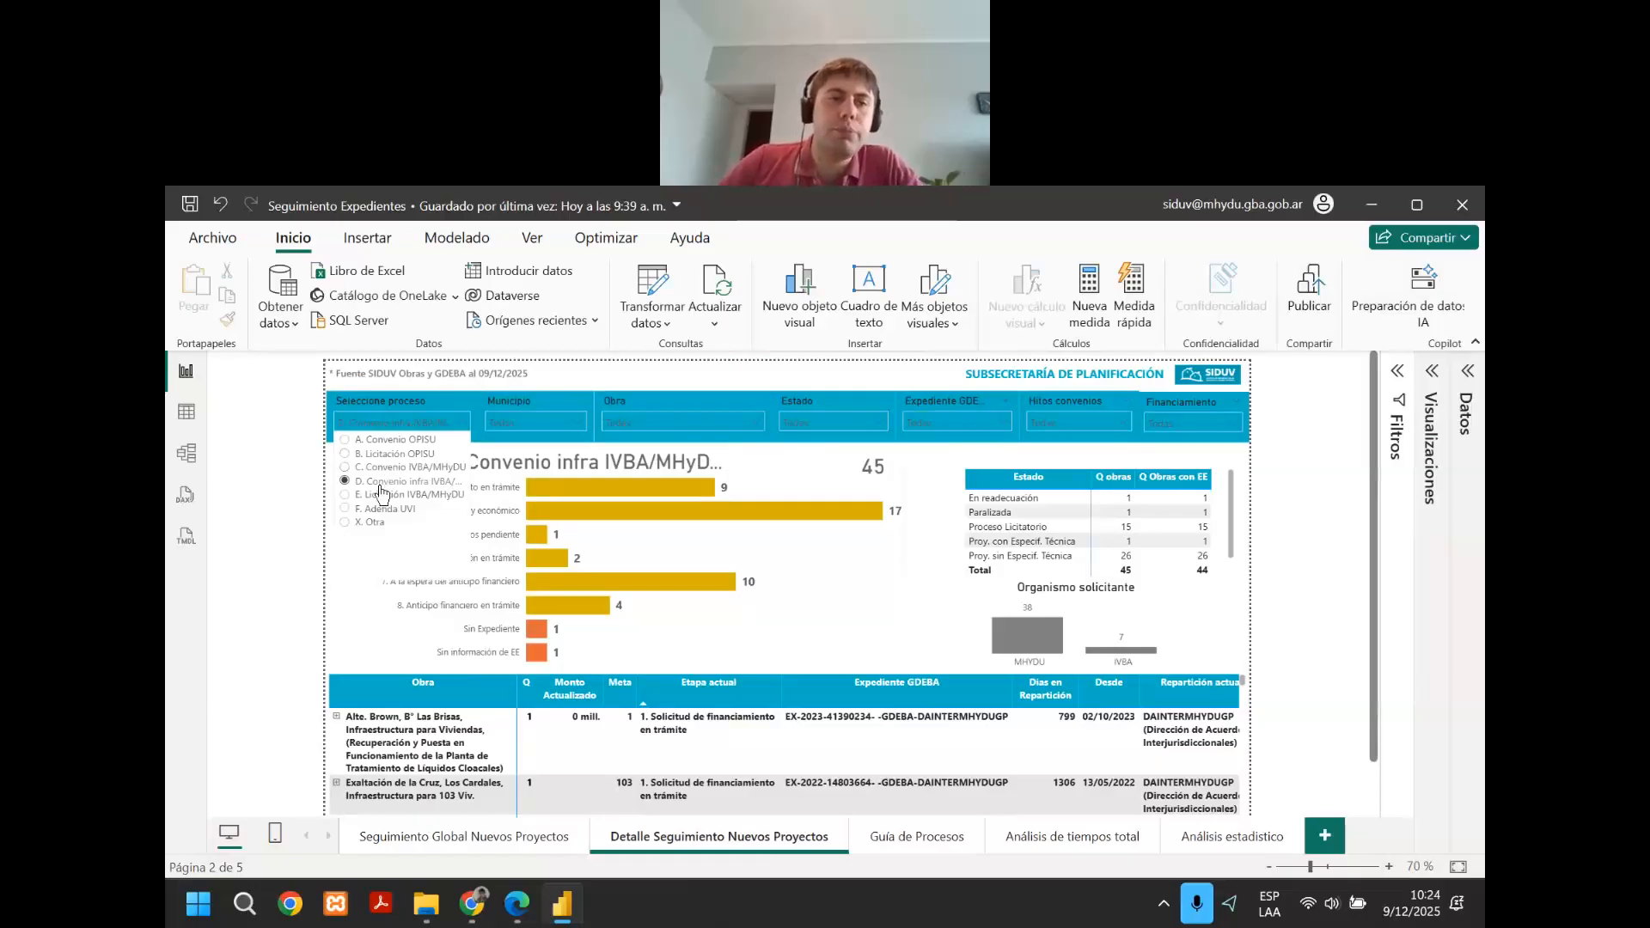
click(386, 469)
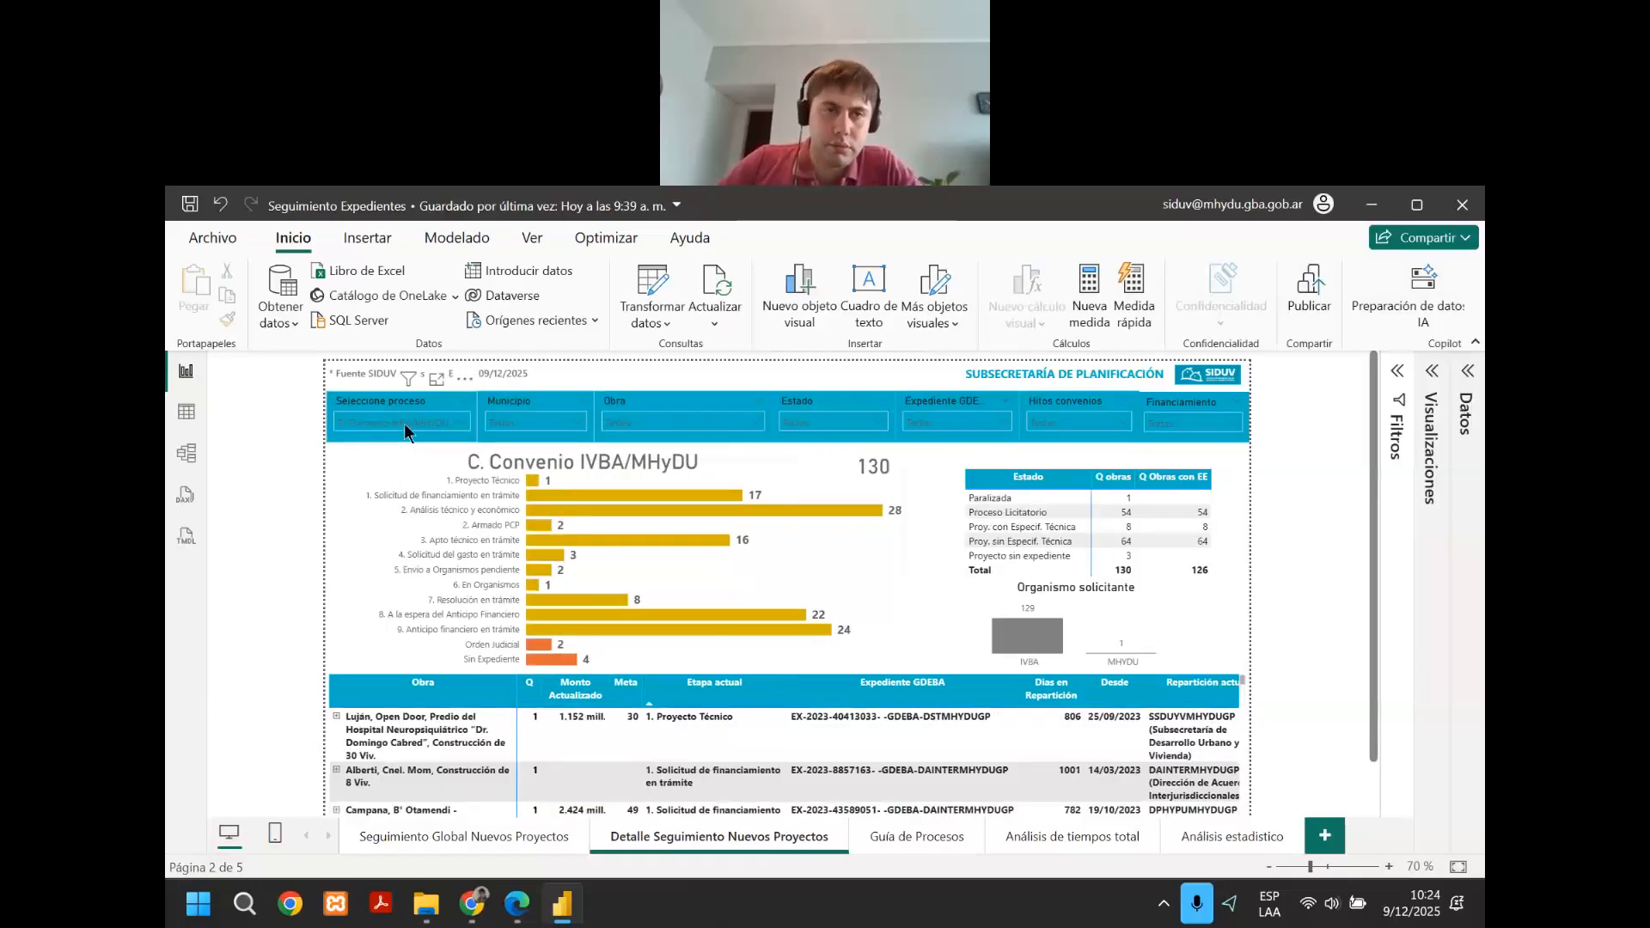
click(383, 483)
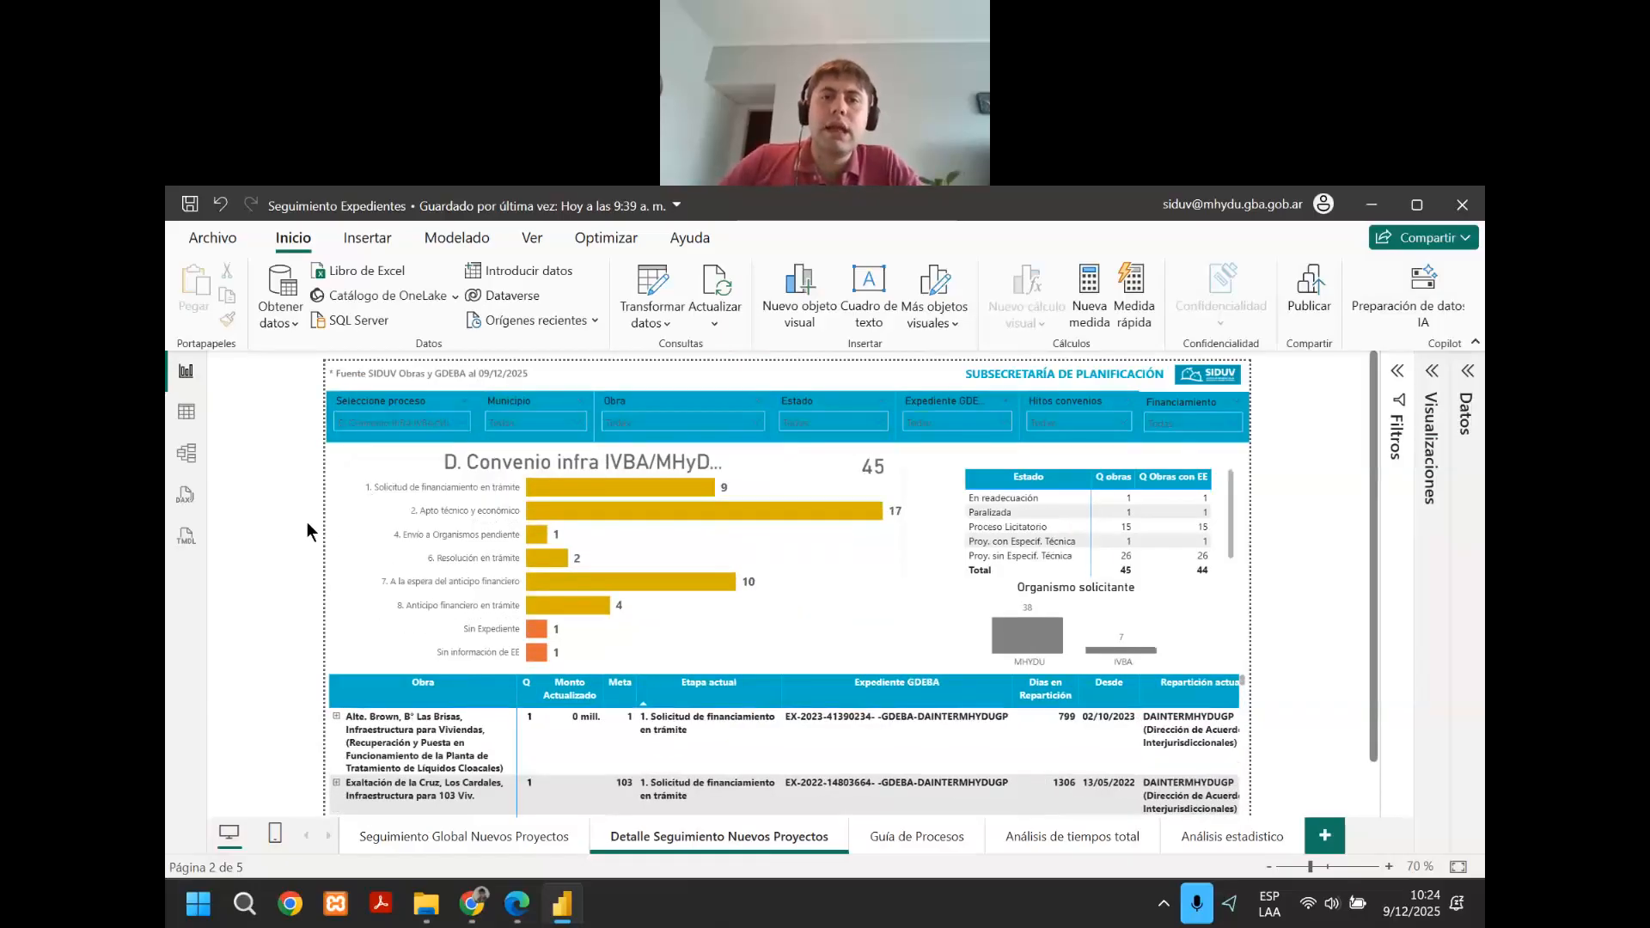
scroll(732, 564, down, 1)
click(740, 561)
scroll(424, 434, up, 1)
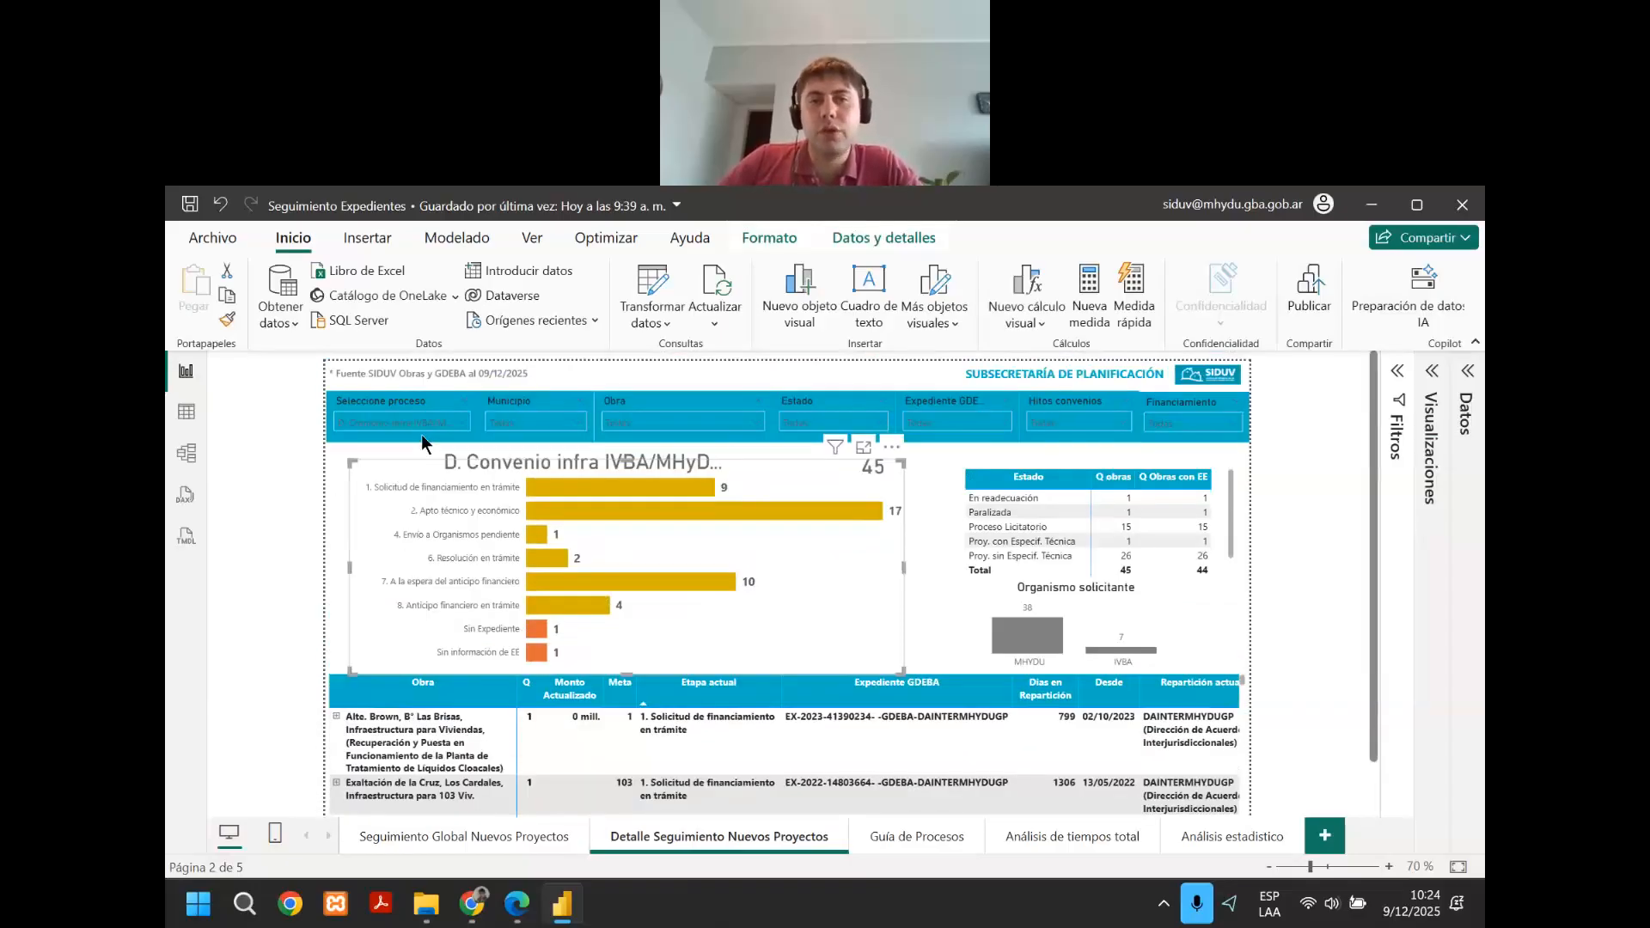
click(273, 555)
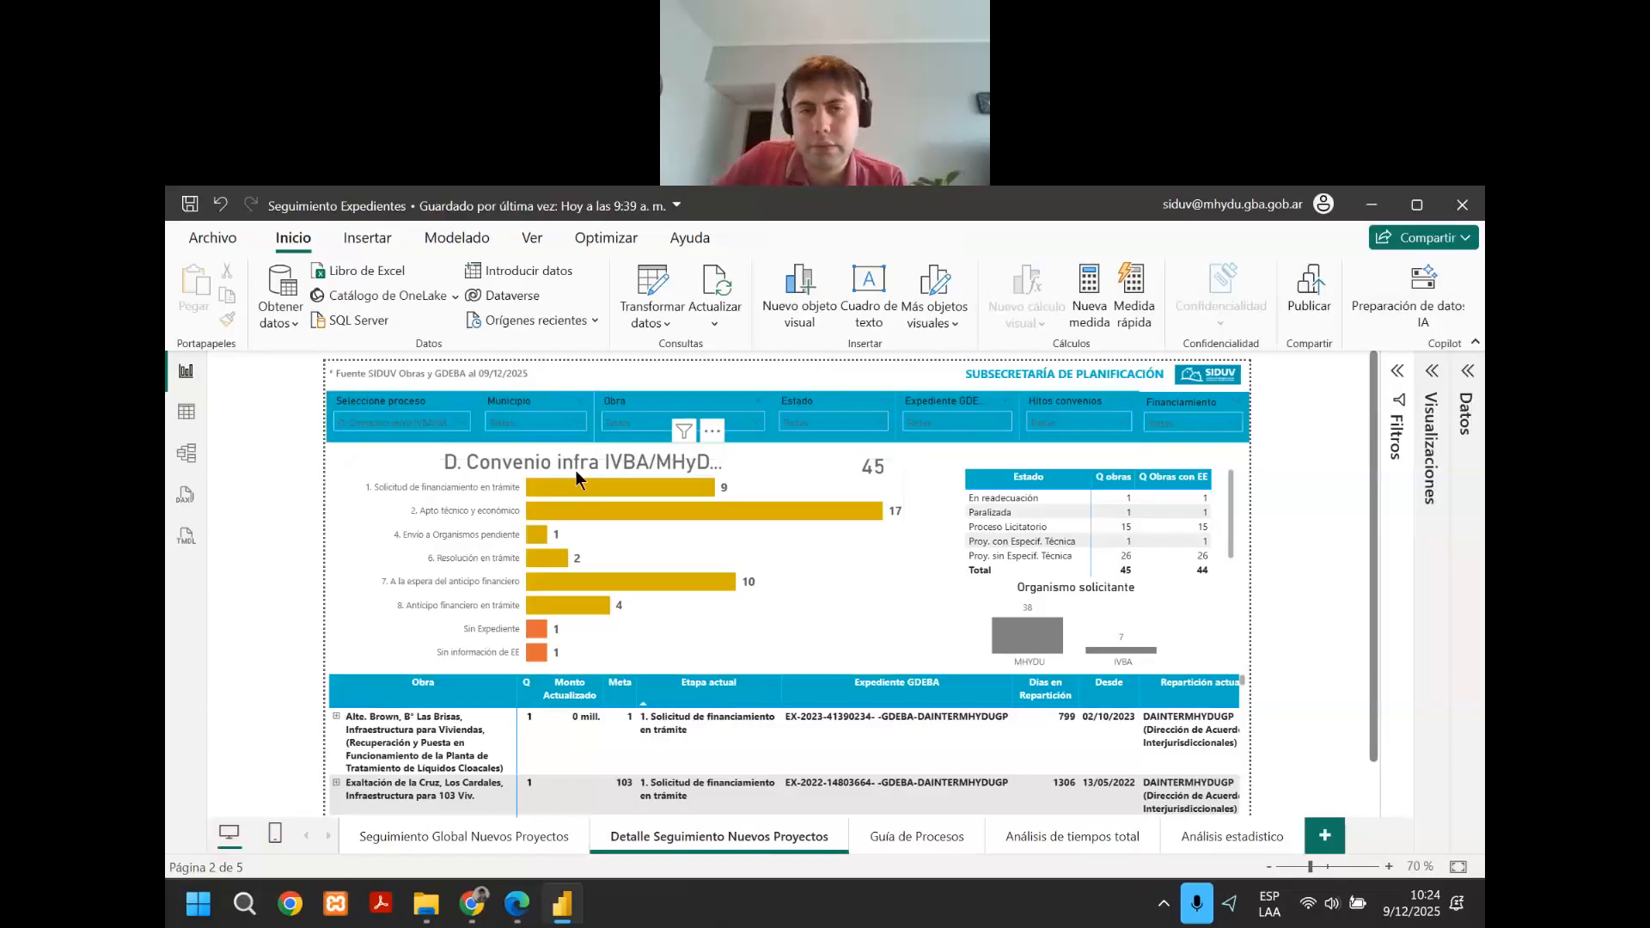
Widen the title card above the stage chart so the full process name D. Convenio infra IVBA/MHyDU fits.
click(721, 455)
drag(725, 458, 843, 476)
click(875, 473)
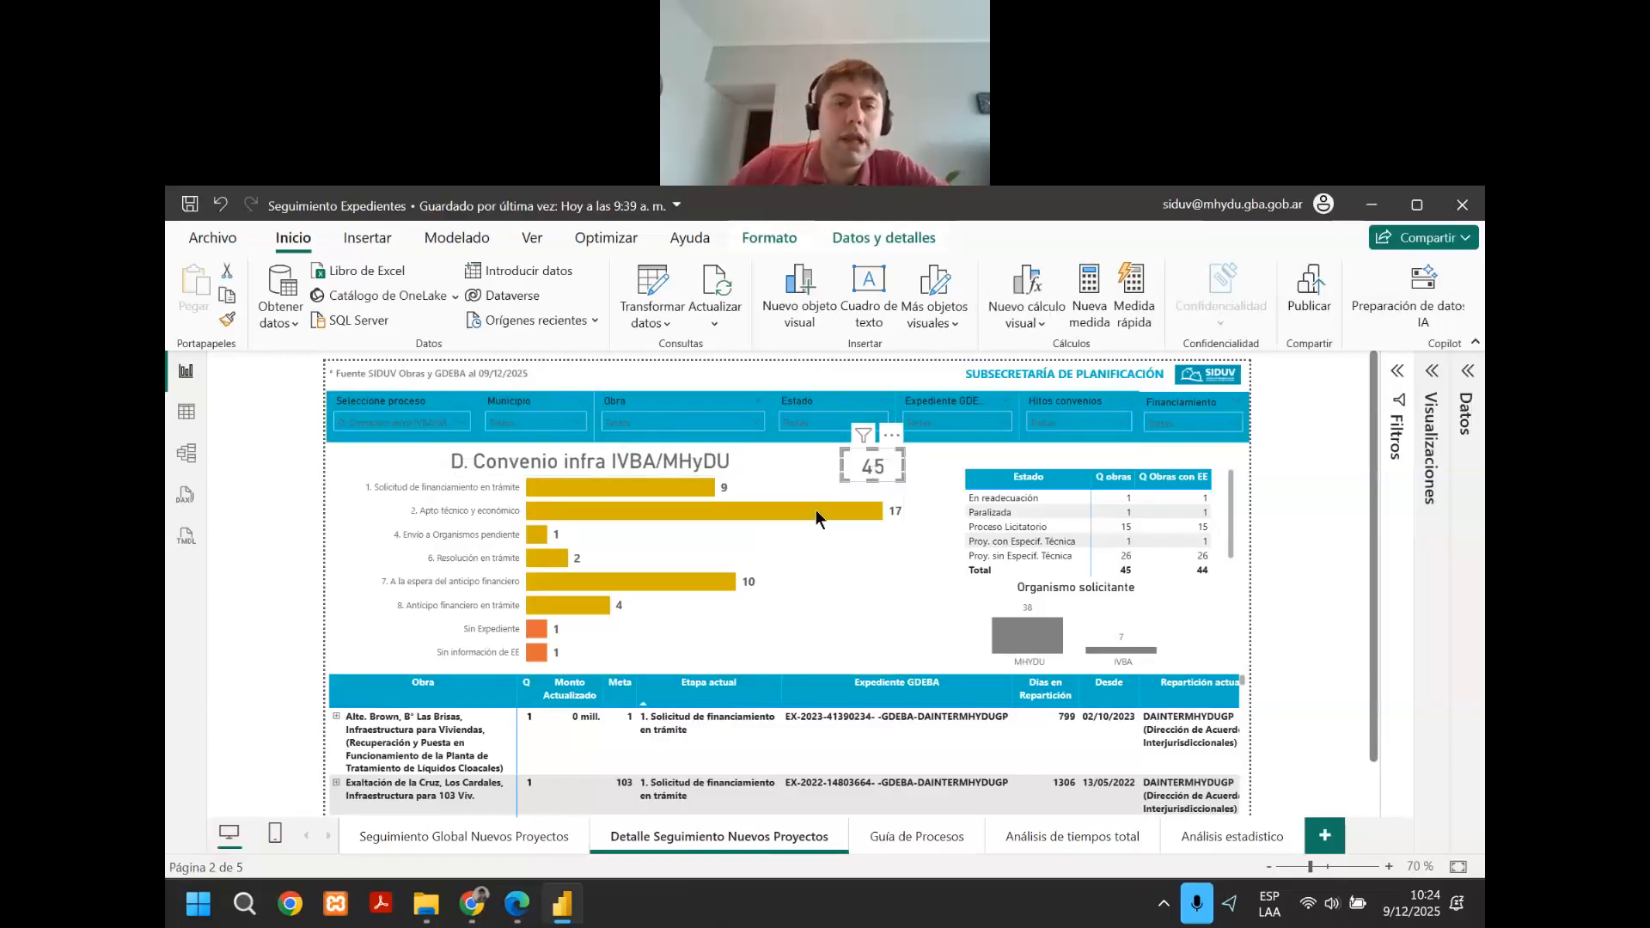
Examine the bar chart of works by Etapa según expediente and the detail table beneath it for the D. Convenio infra process.
click(507, 492)
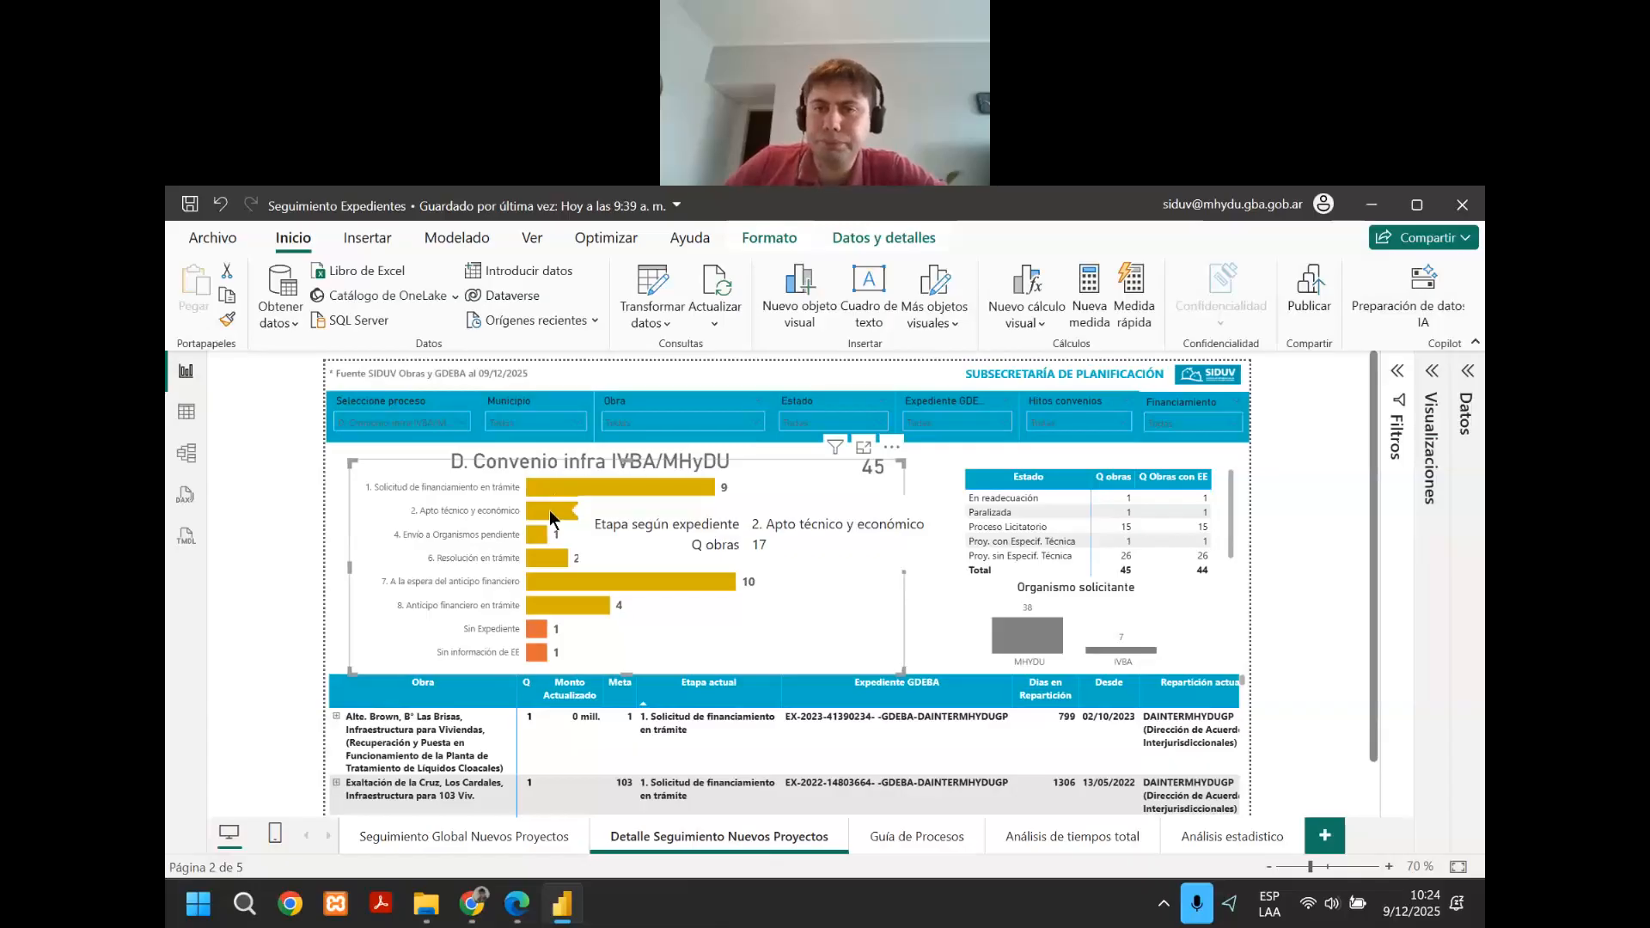
scroll(601, 538, down, 1)
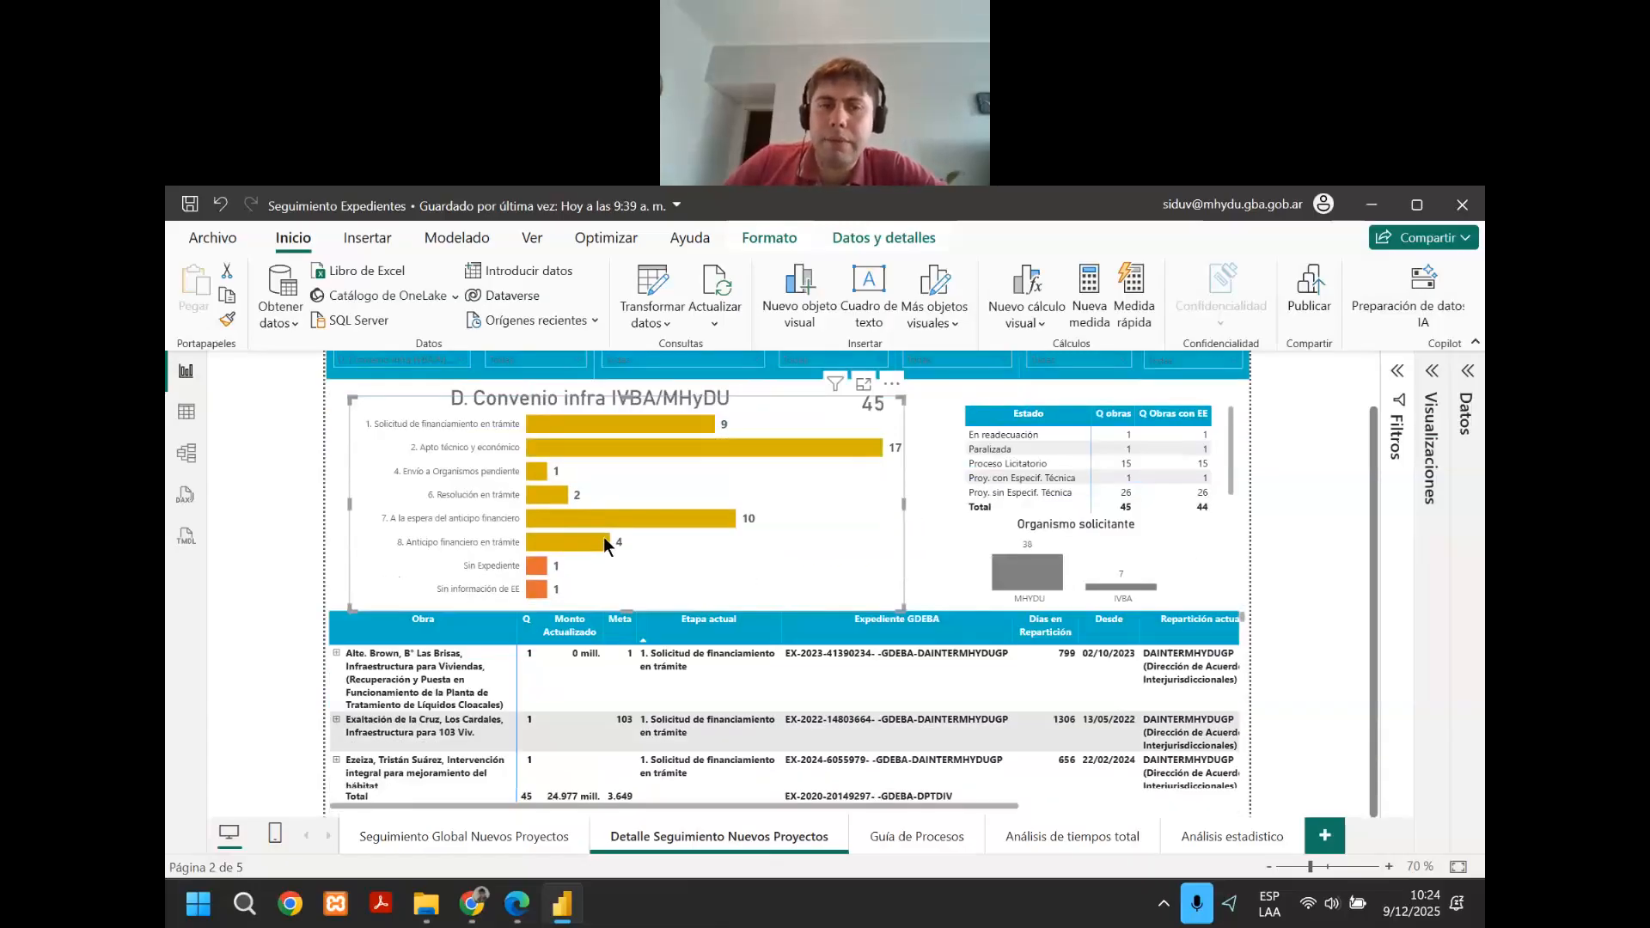
scroll(605, 536, up, 1)
scroll(606, 538, down, 1)
scroll(581, 677, down, 2)
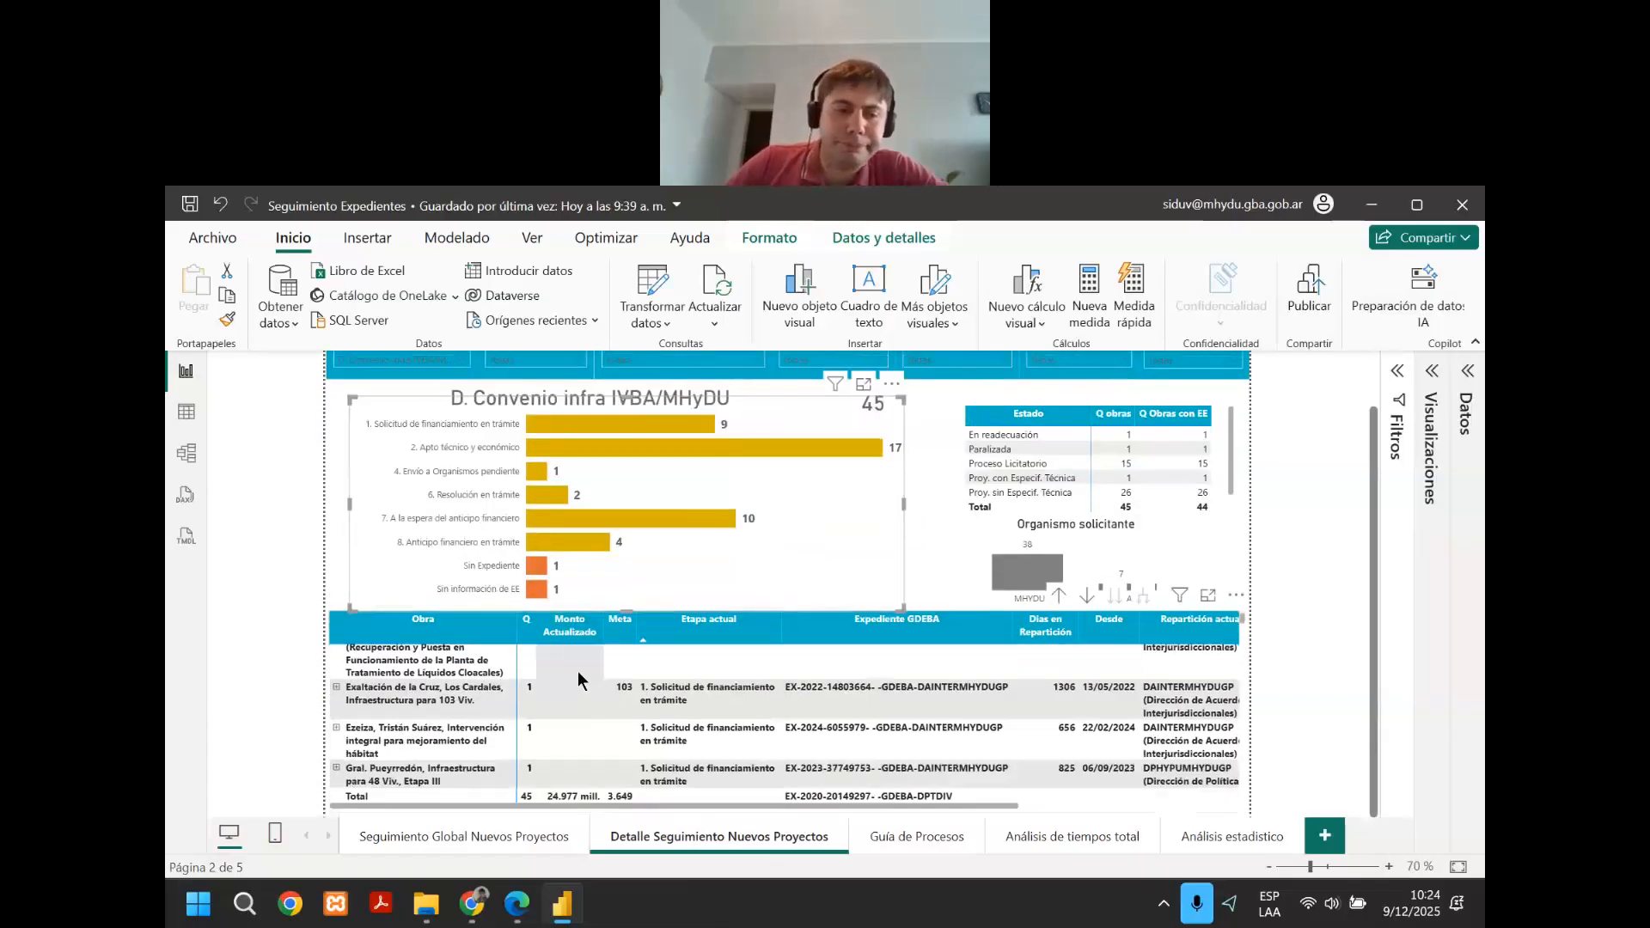
scroll(576, 677, up, 2)
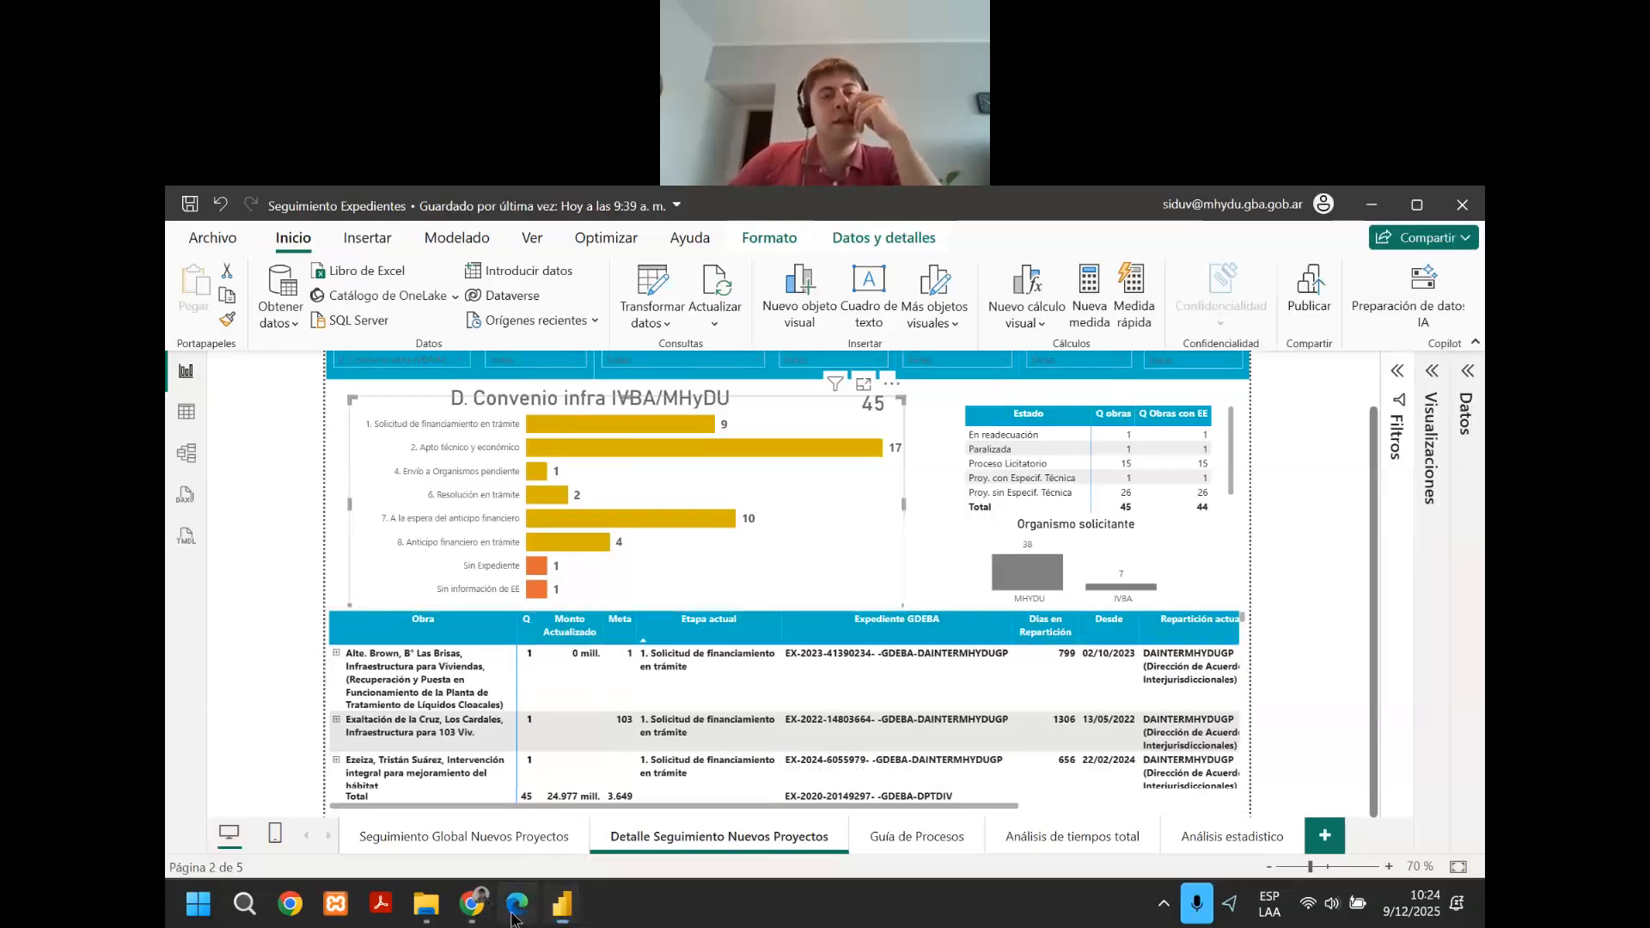
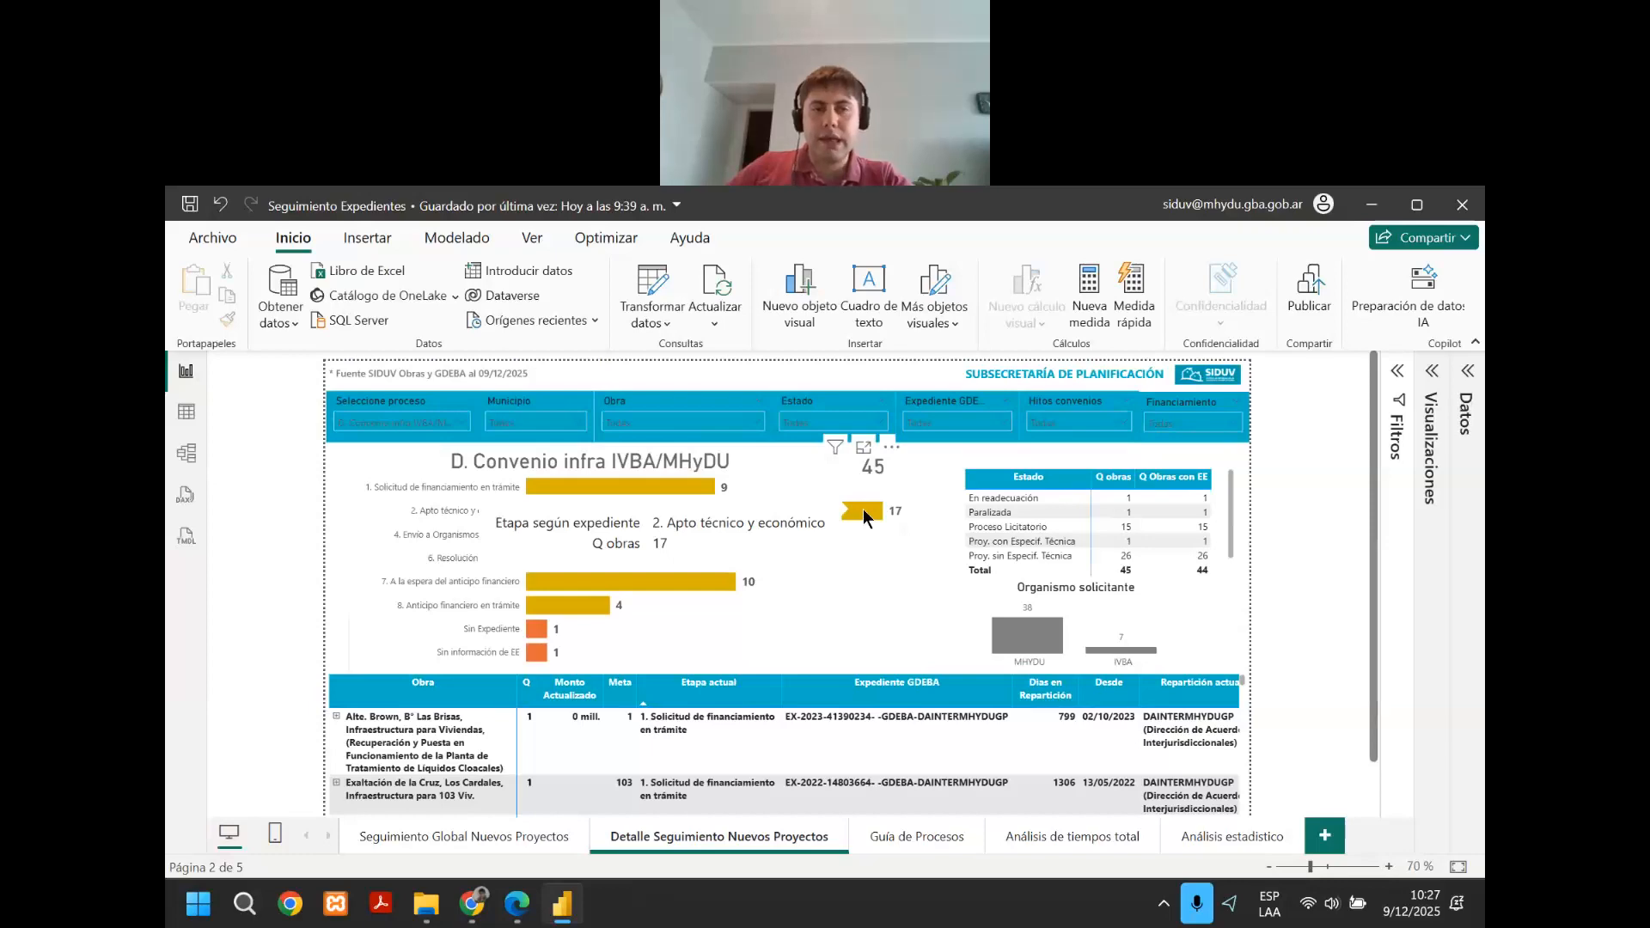
scroll(713, 478, down, 1)
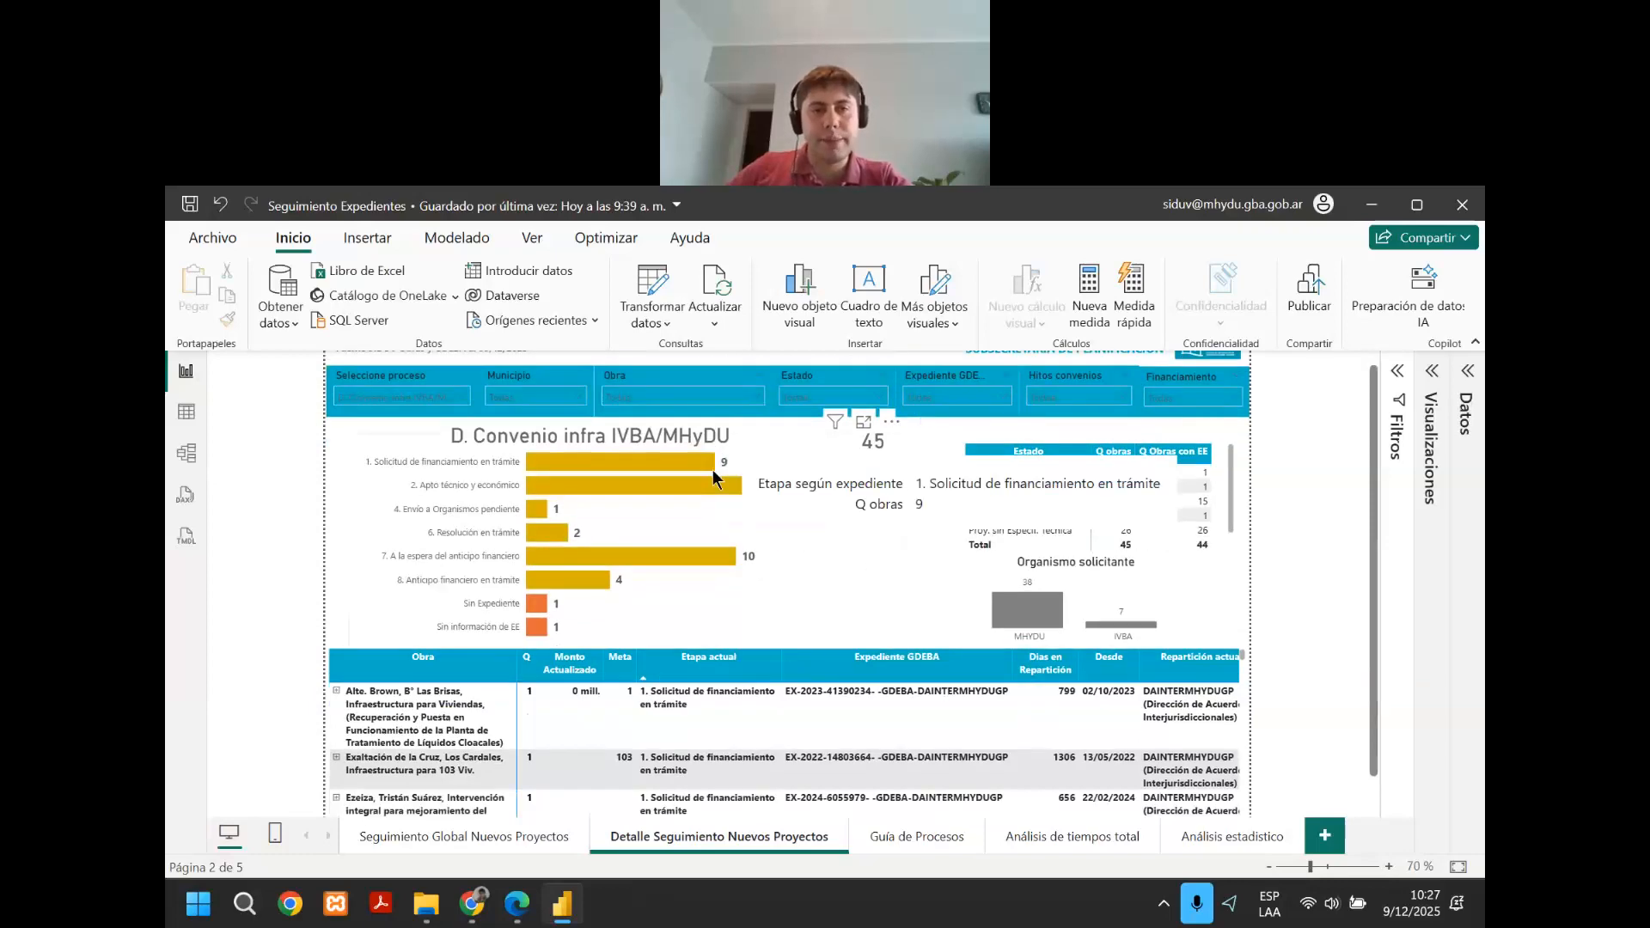
scroll(688, 476, down, 2)
scroll(533, 533, up, 3)
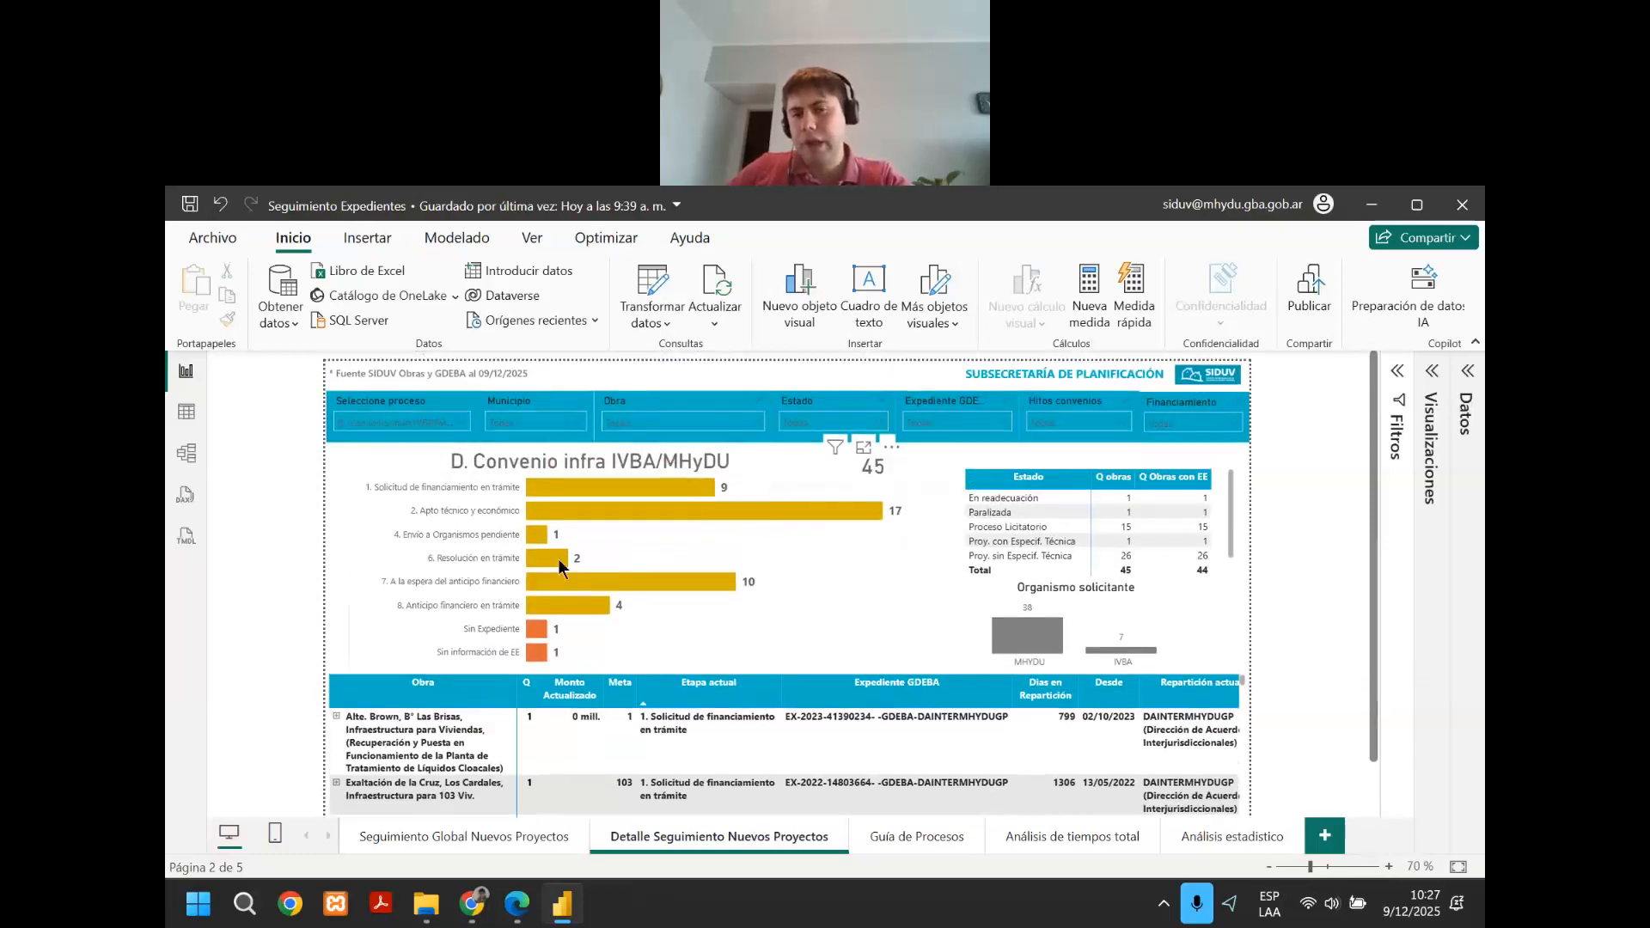
mouse_move(564, 563)
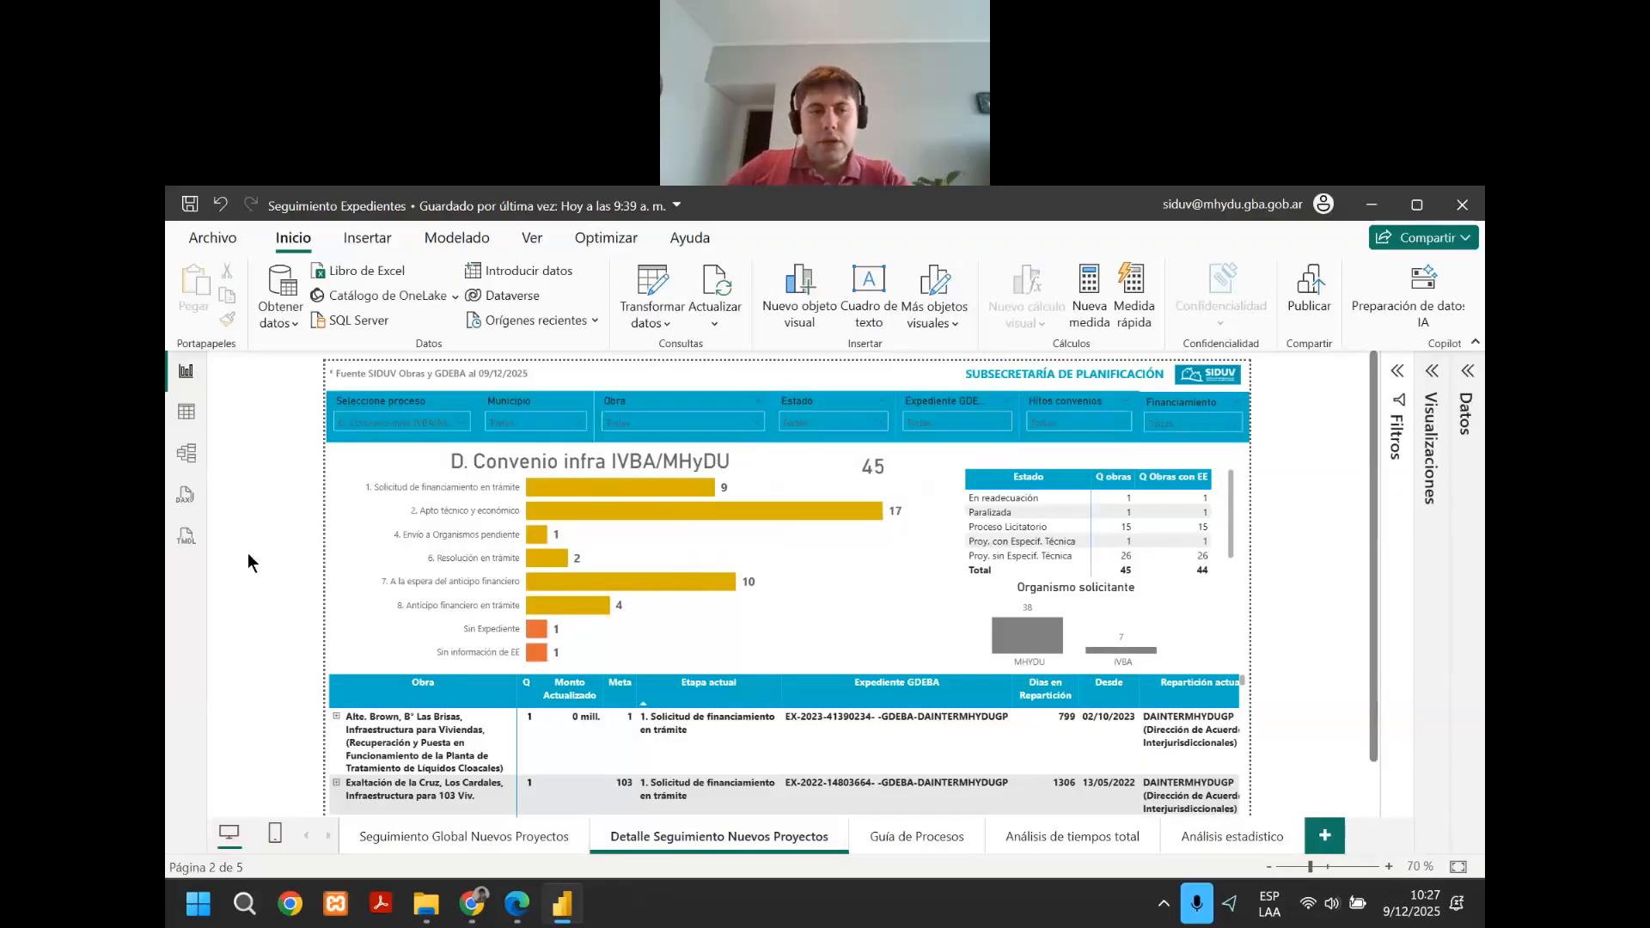
scroll(249, 554, down, 1)
scroll(412, 690, down, 1)
scroll(412, 690, up, 1)
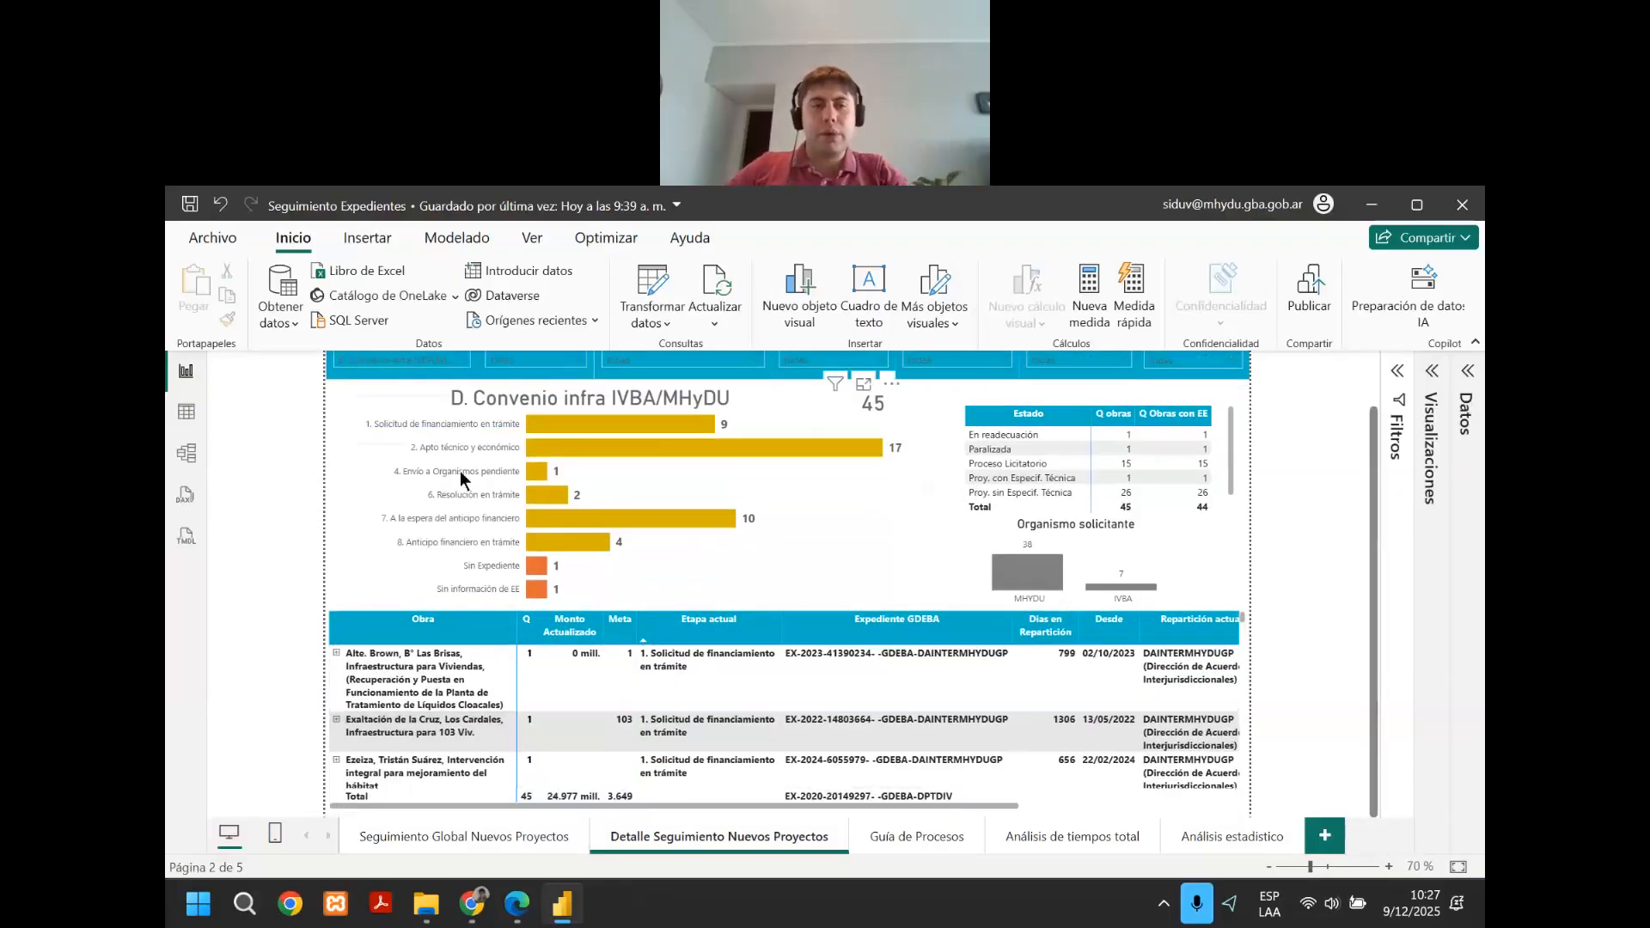
Select the bar chart of works by stage, show its build settings, and search the model's data fields for "etapa se".
click(711, 540)
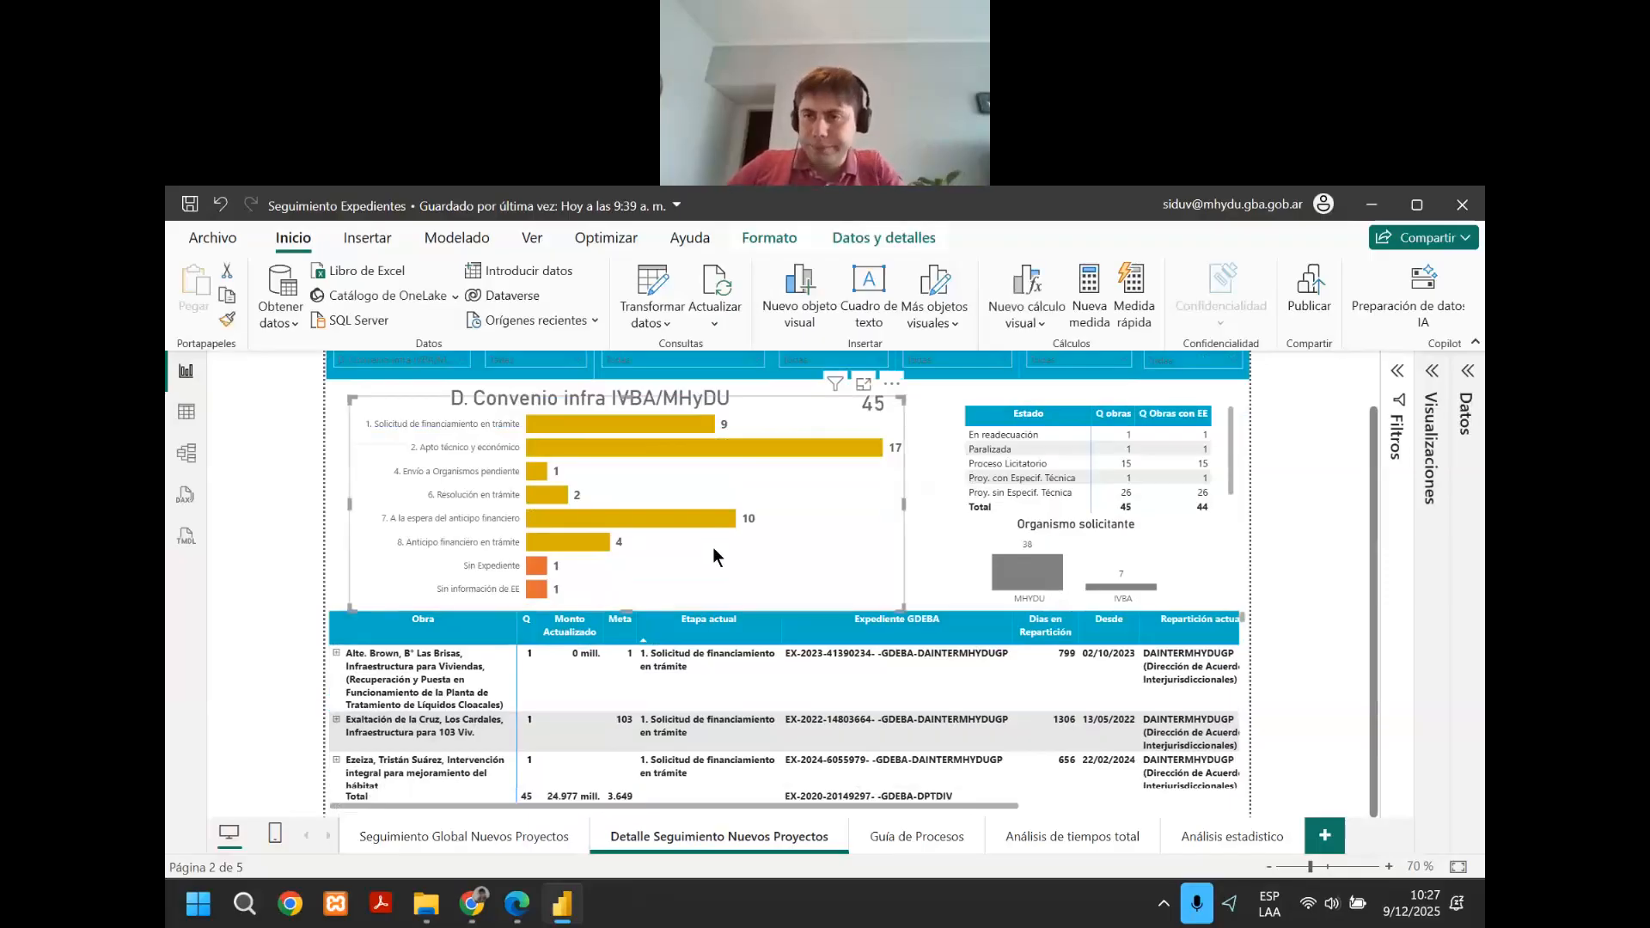
click(1432, 408)
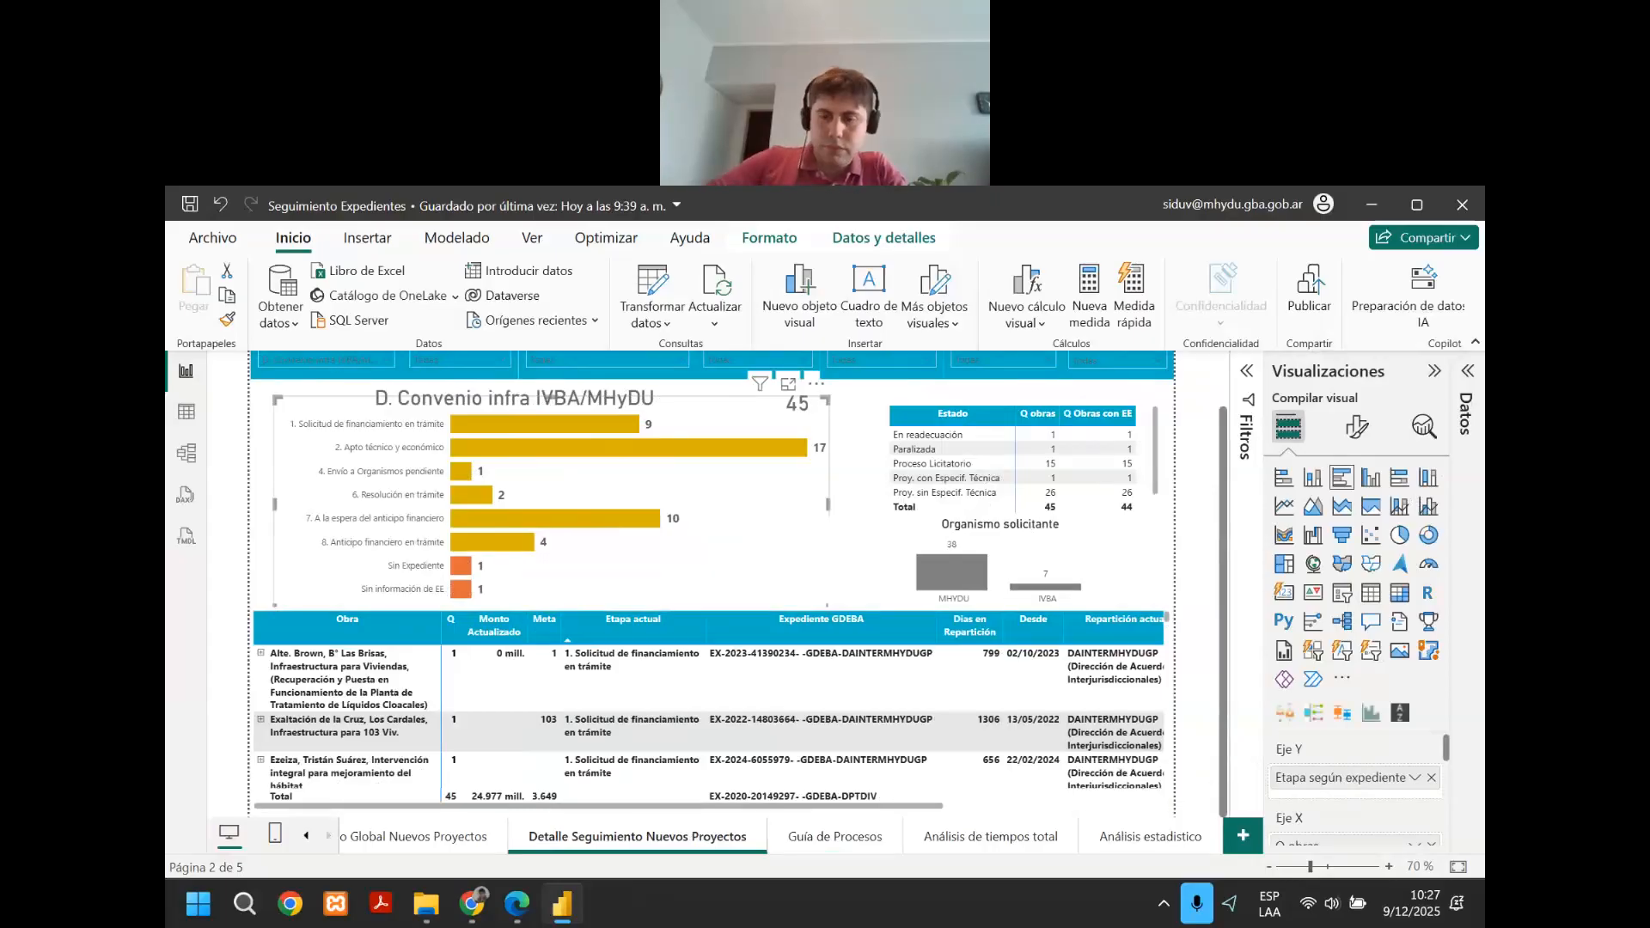
click(1465, 413)
click(1410, 413)
text(etap)
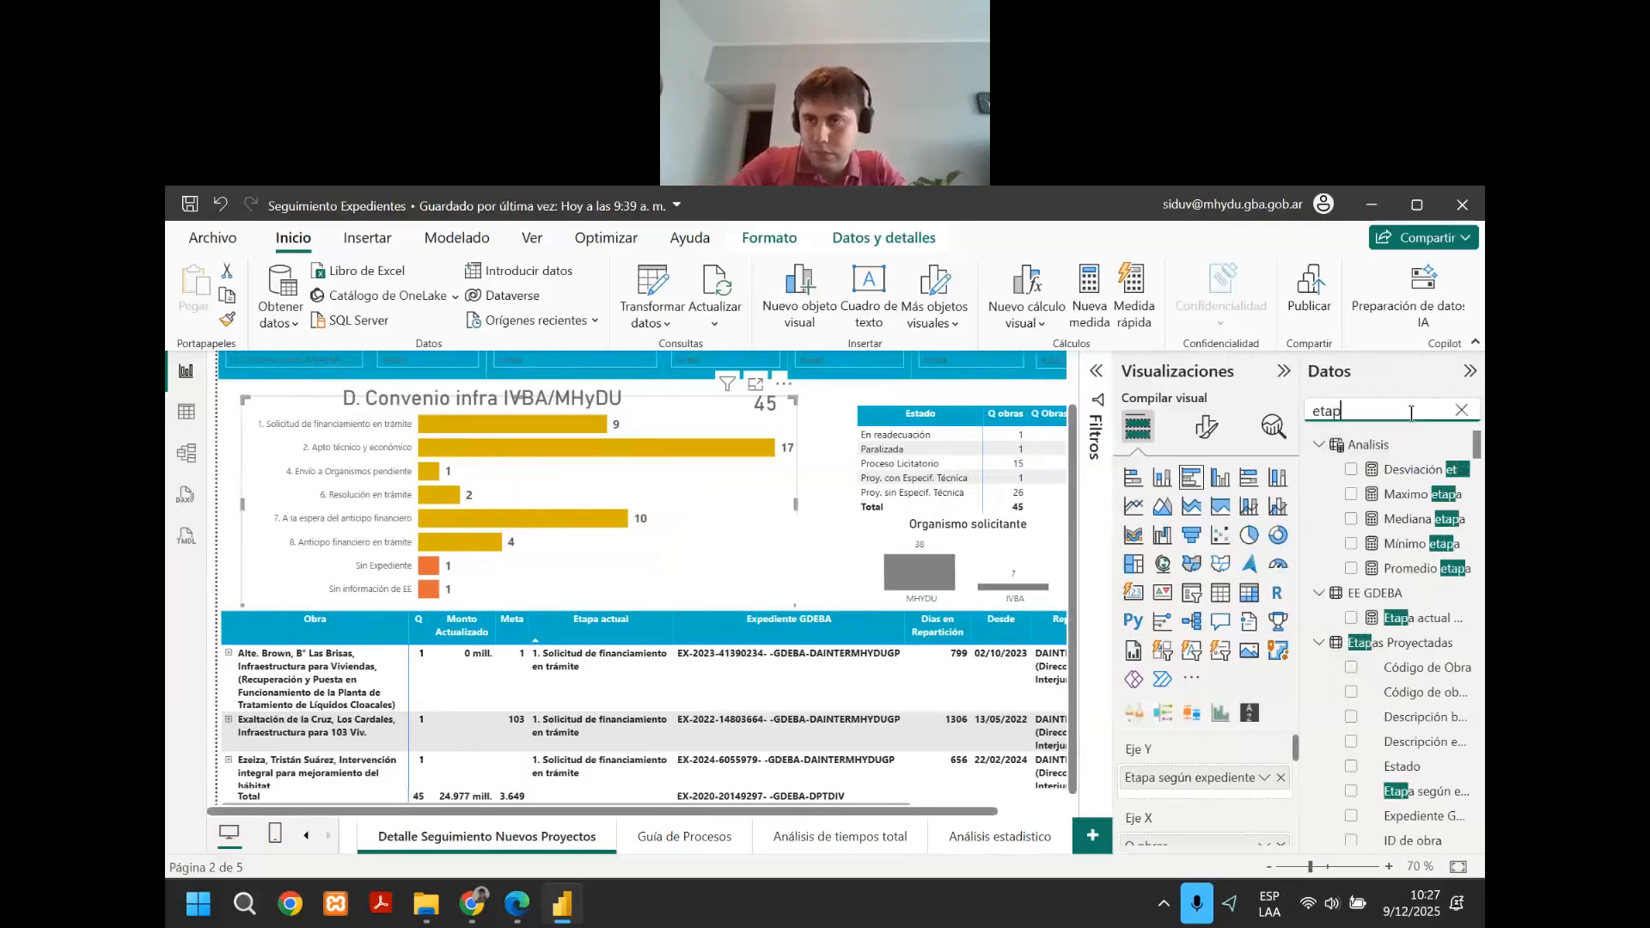
text(a se)
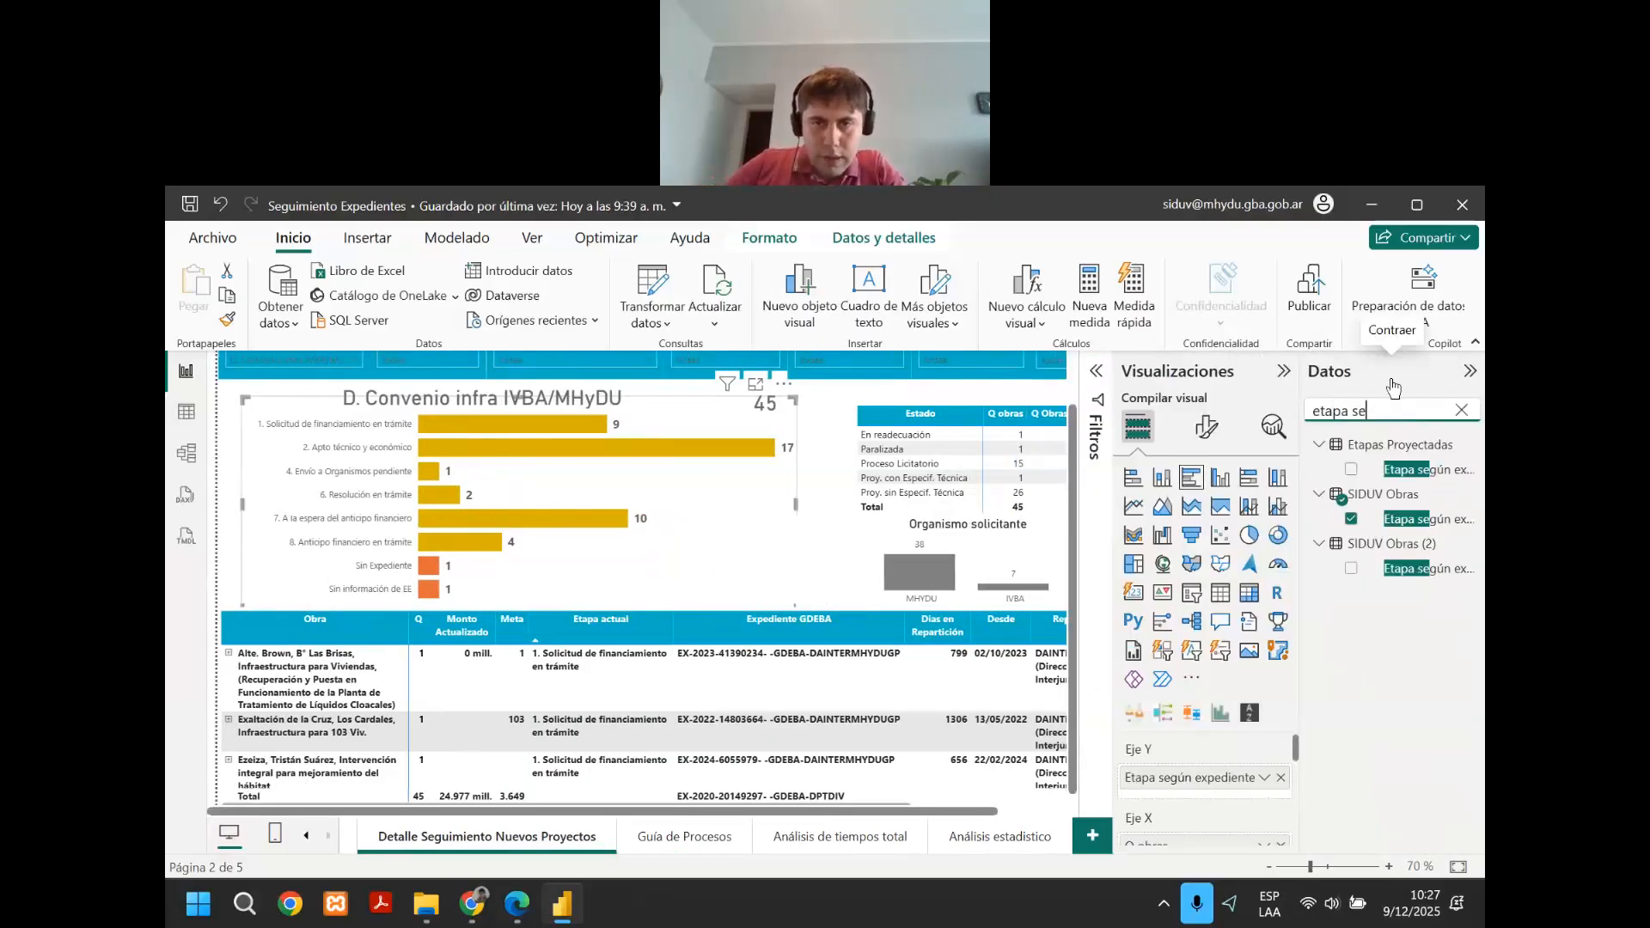
Add the SIDUV Obras field Etapa según expediente above Obra in the detail table's rows, and sort the table by that stage.
click(850, 617)
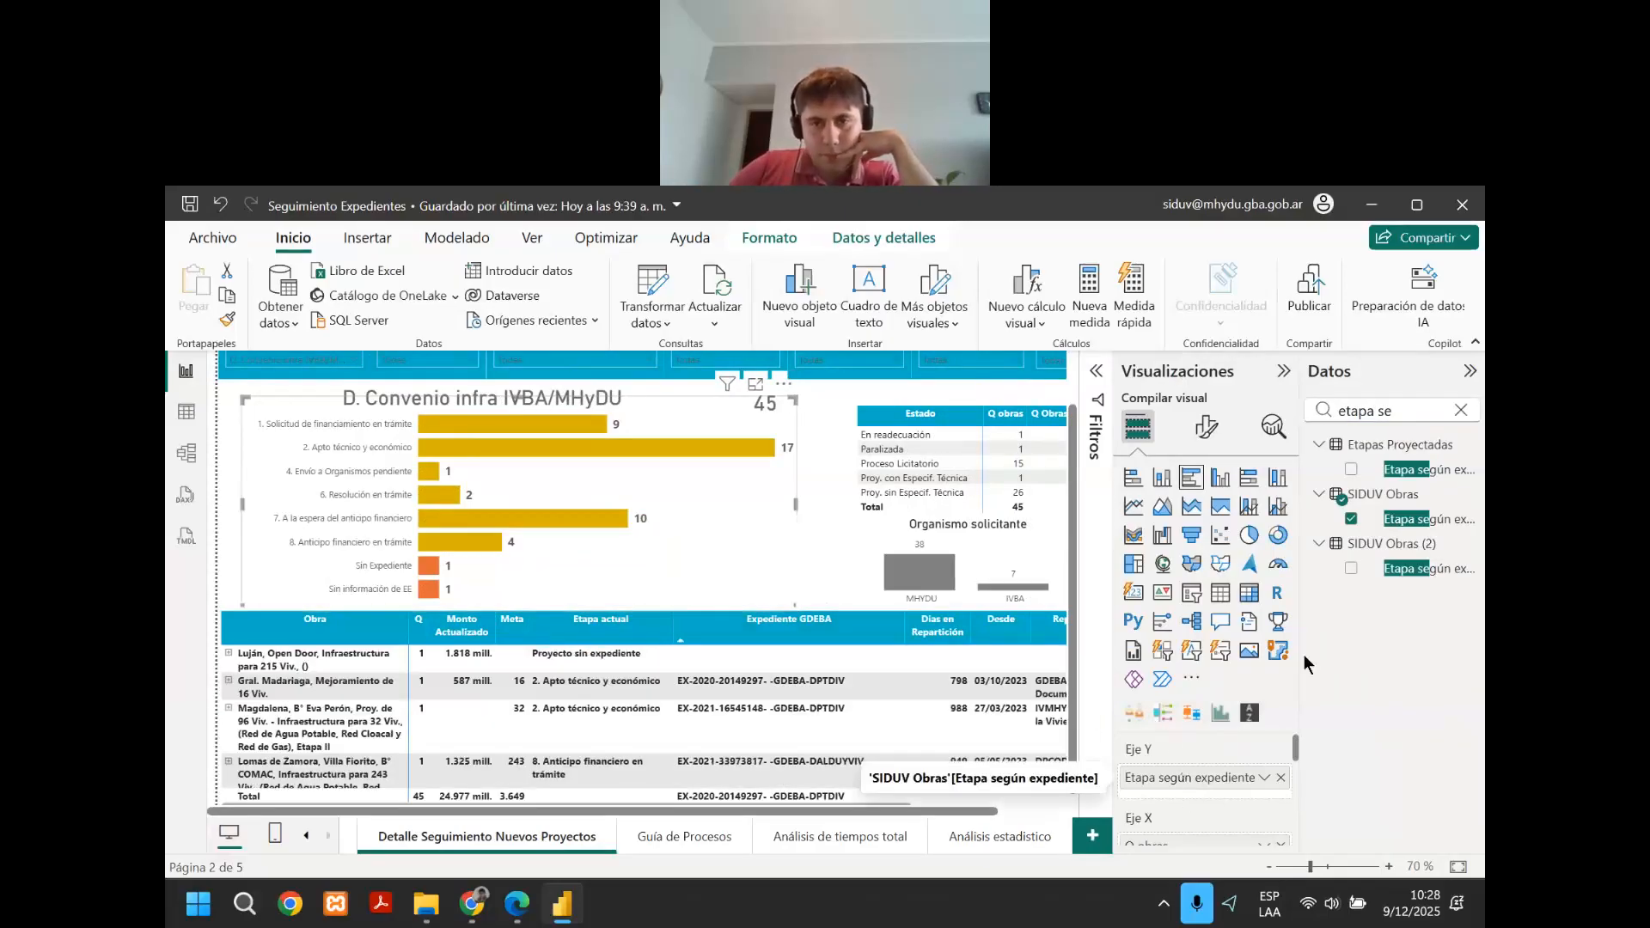
click(900, 805)
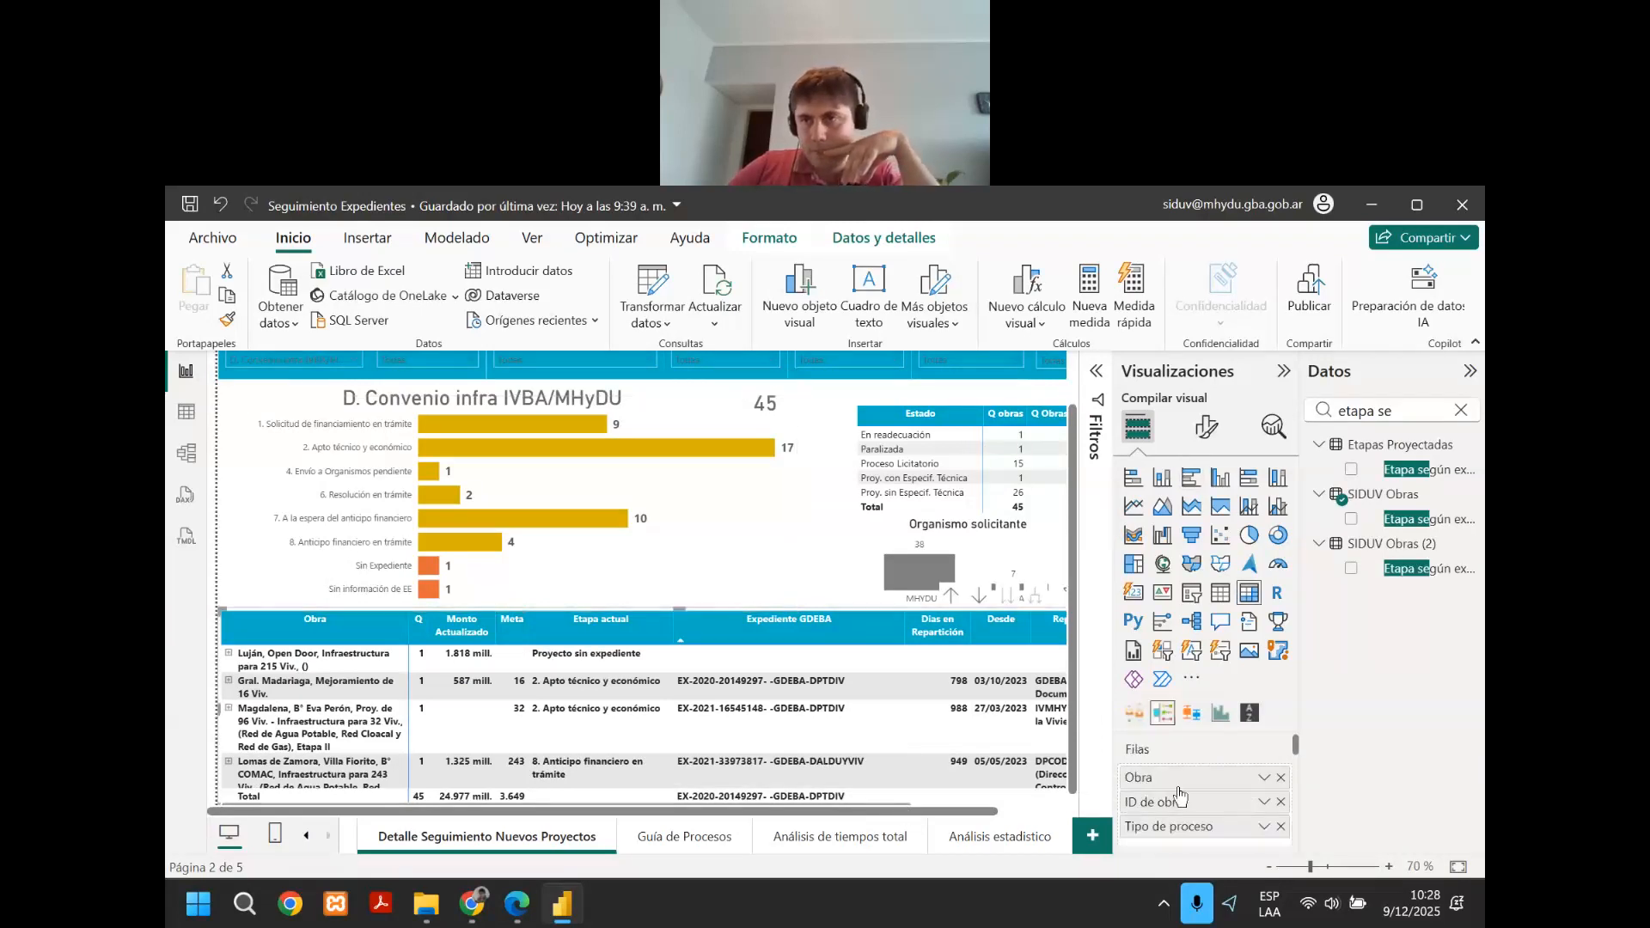
drag(1404, 519, 1195, 775)
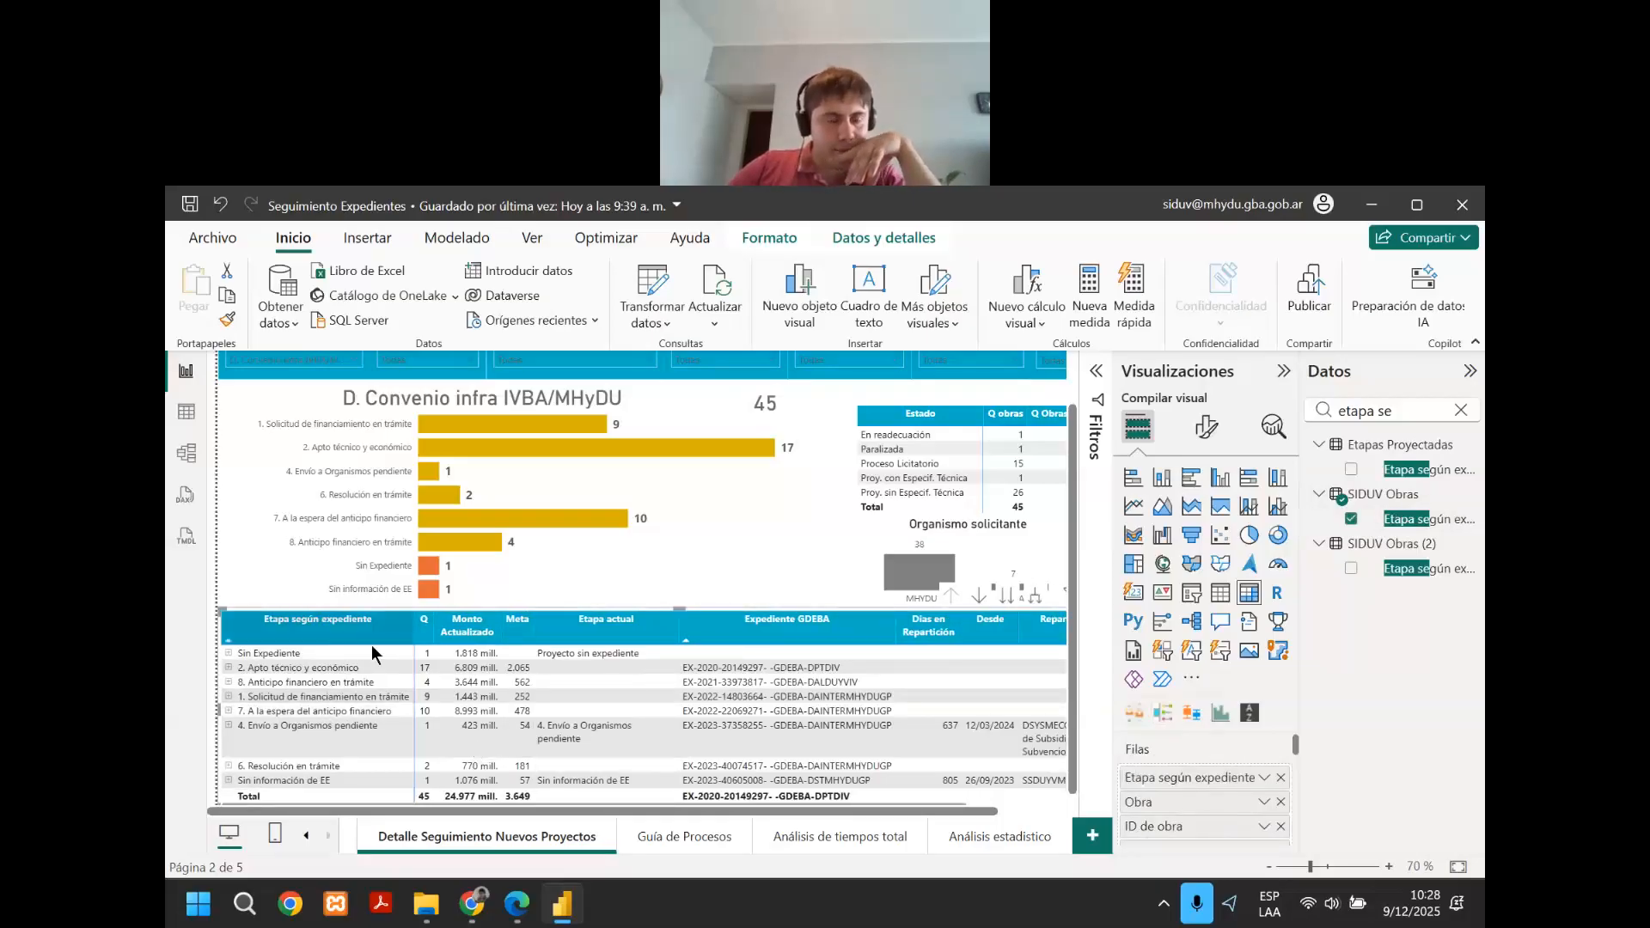
click(423, 625)
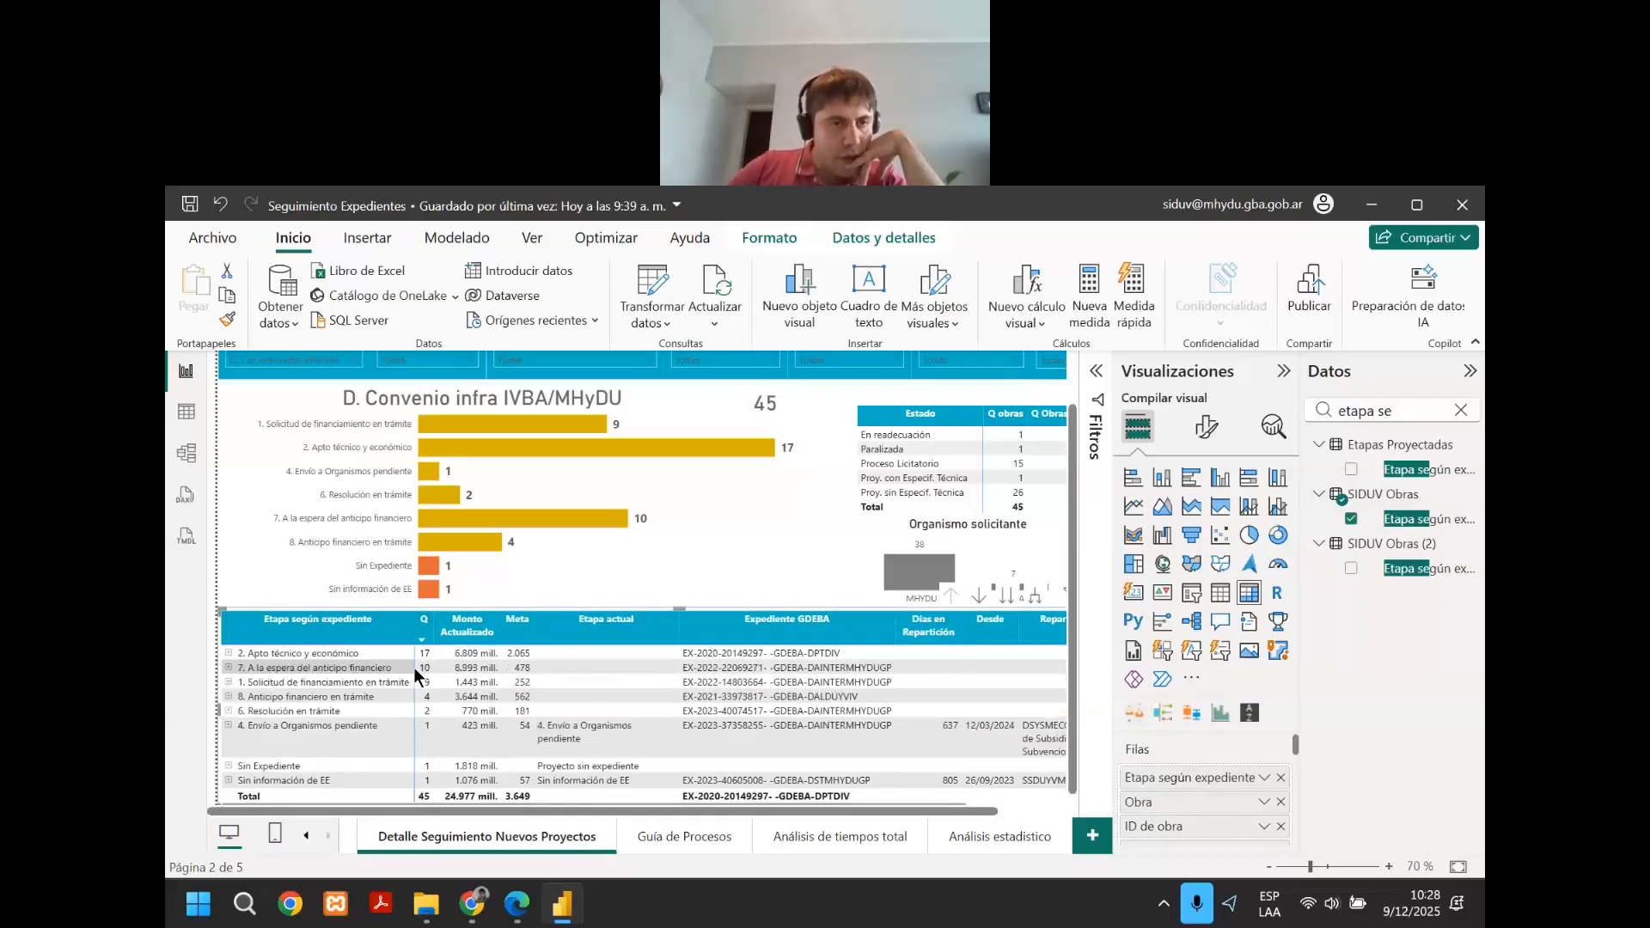
click(378, 633)
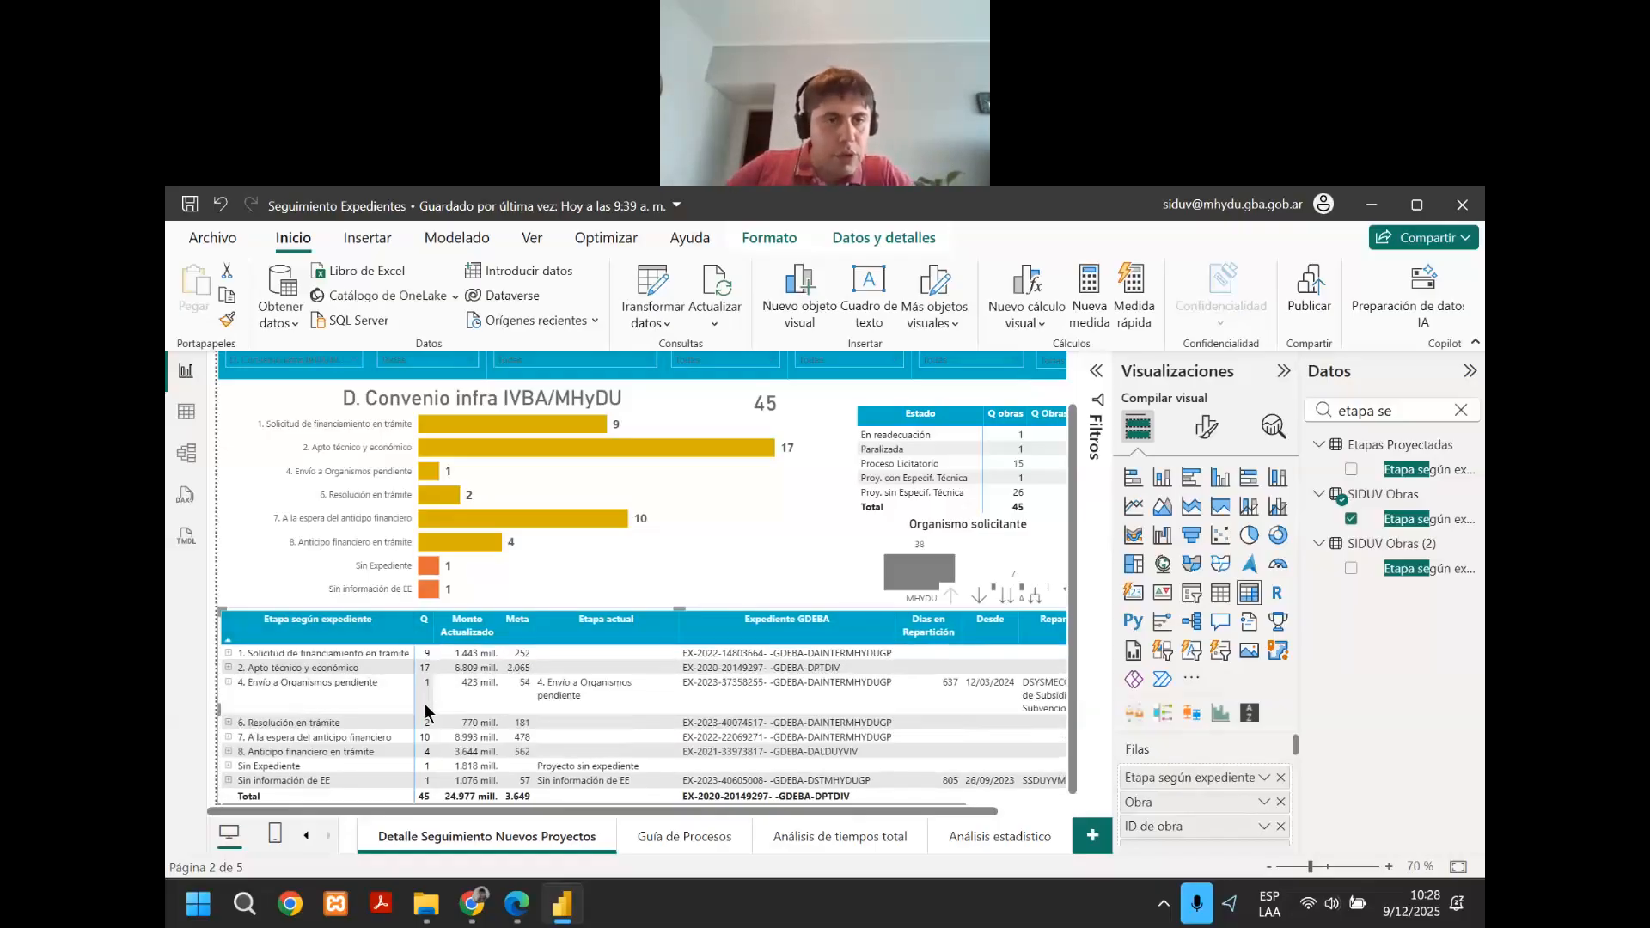
Compare the detail table's rows grouped by Etapa según expediente with the bar chart of works by stage.
ctrl+scroll(449, 659, up, 1)
scroll(449, 659, down, 1)
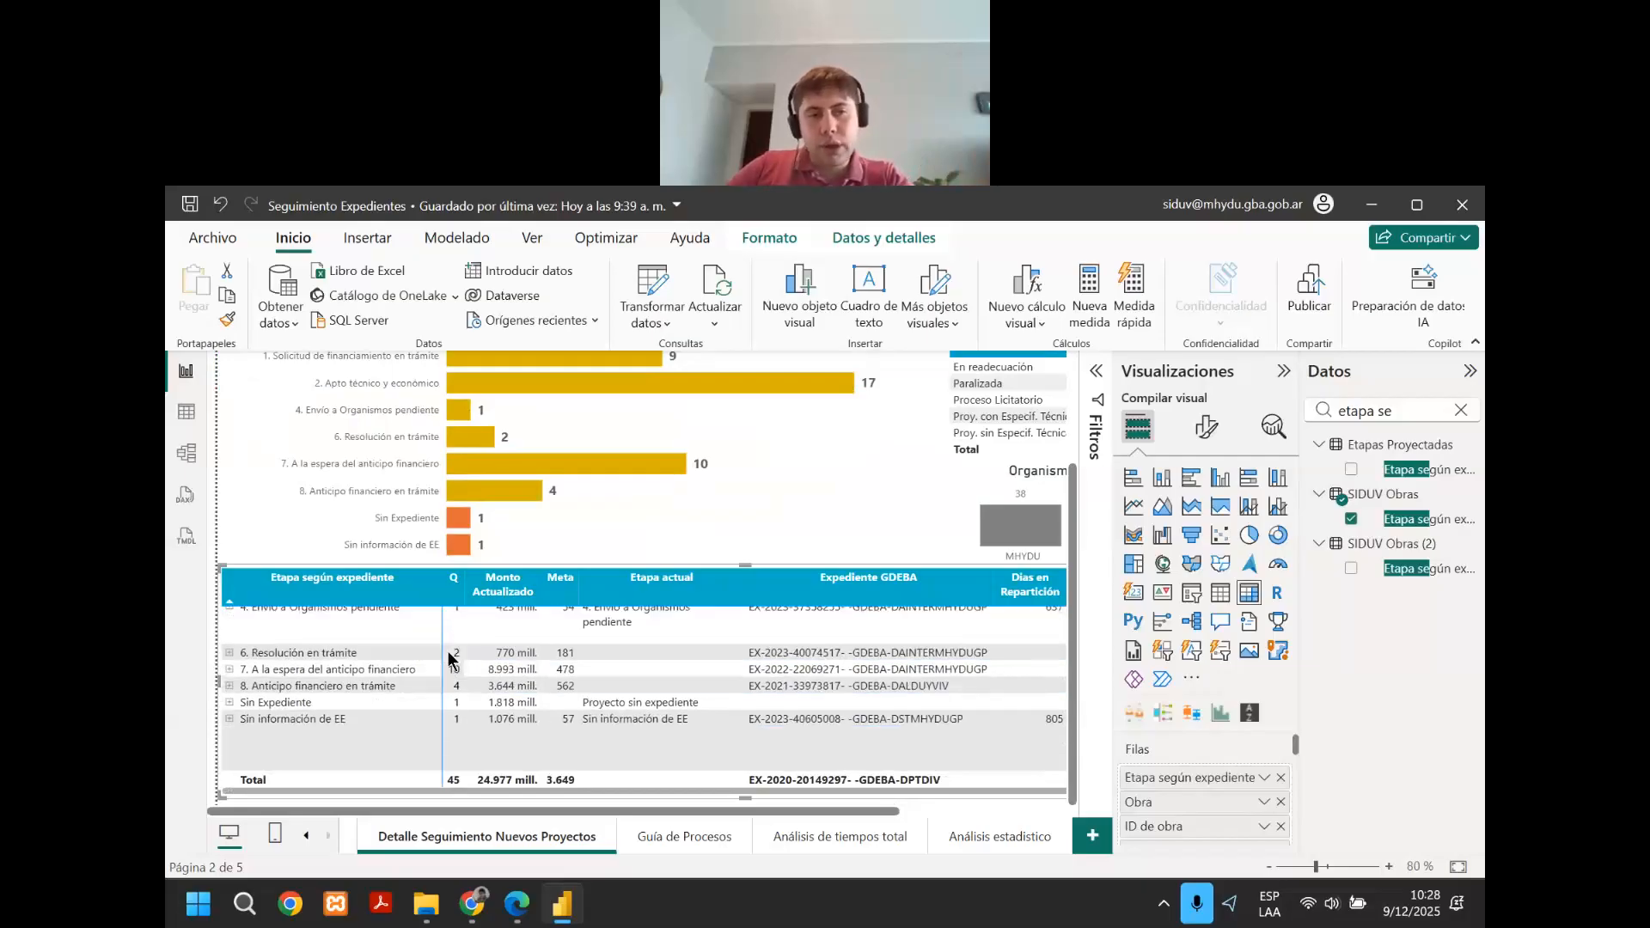
scroll(449, 659, up, 1)
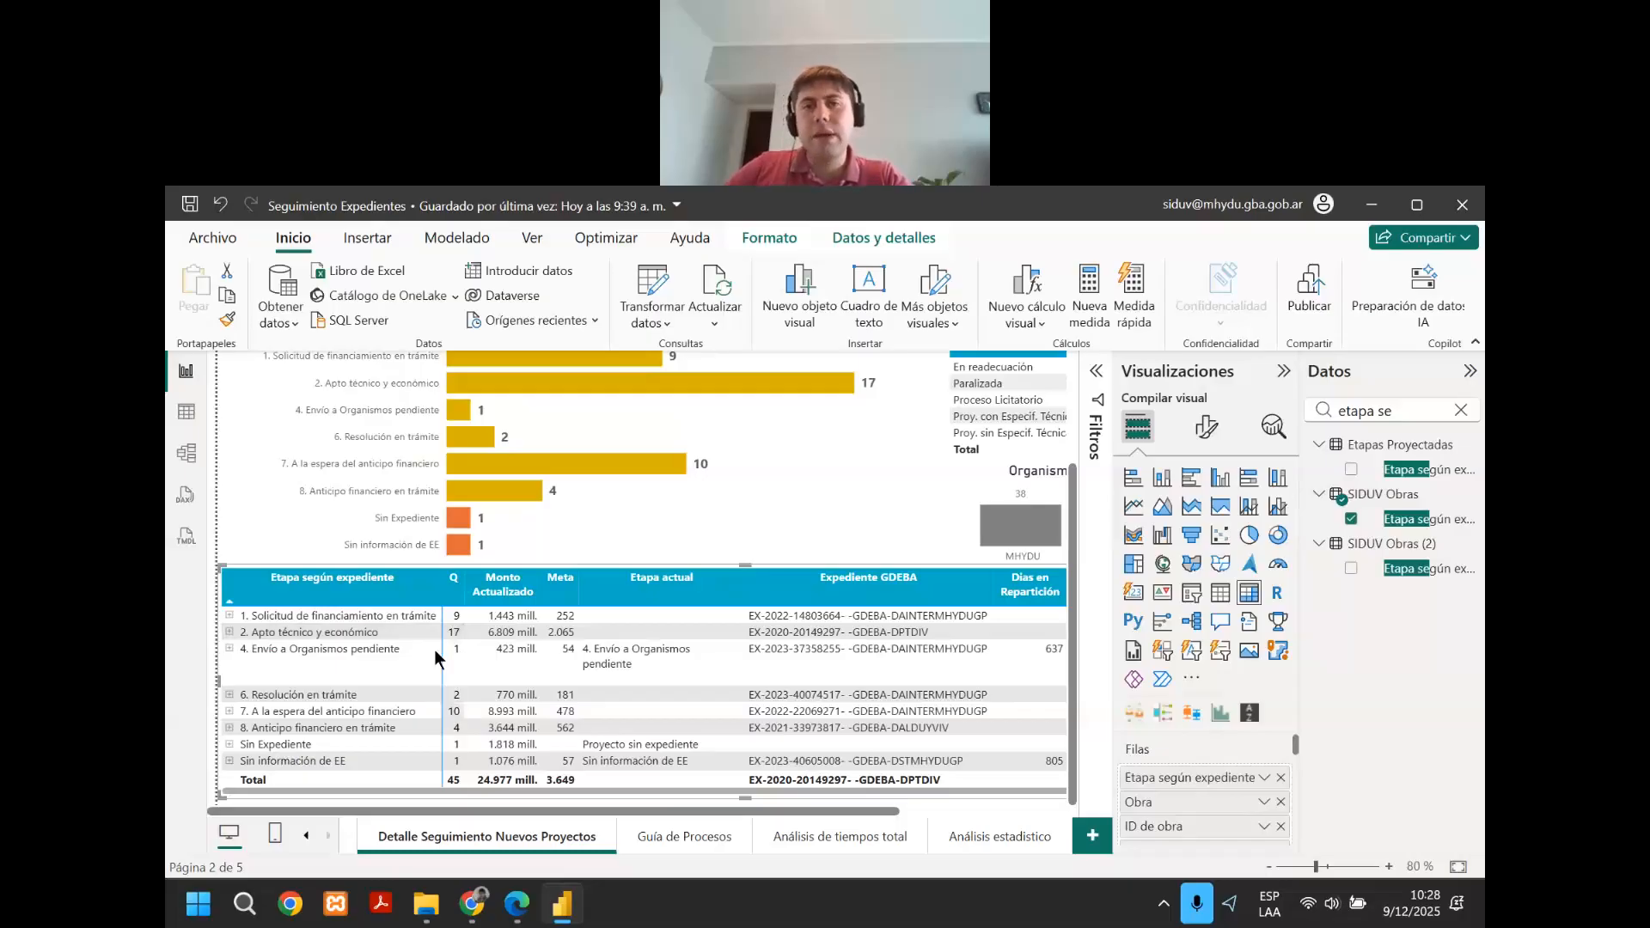
scroll(620, 586, up, 2)
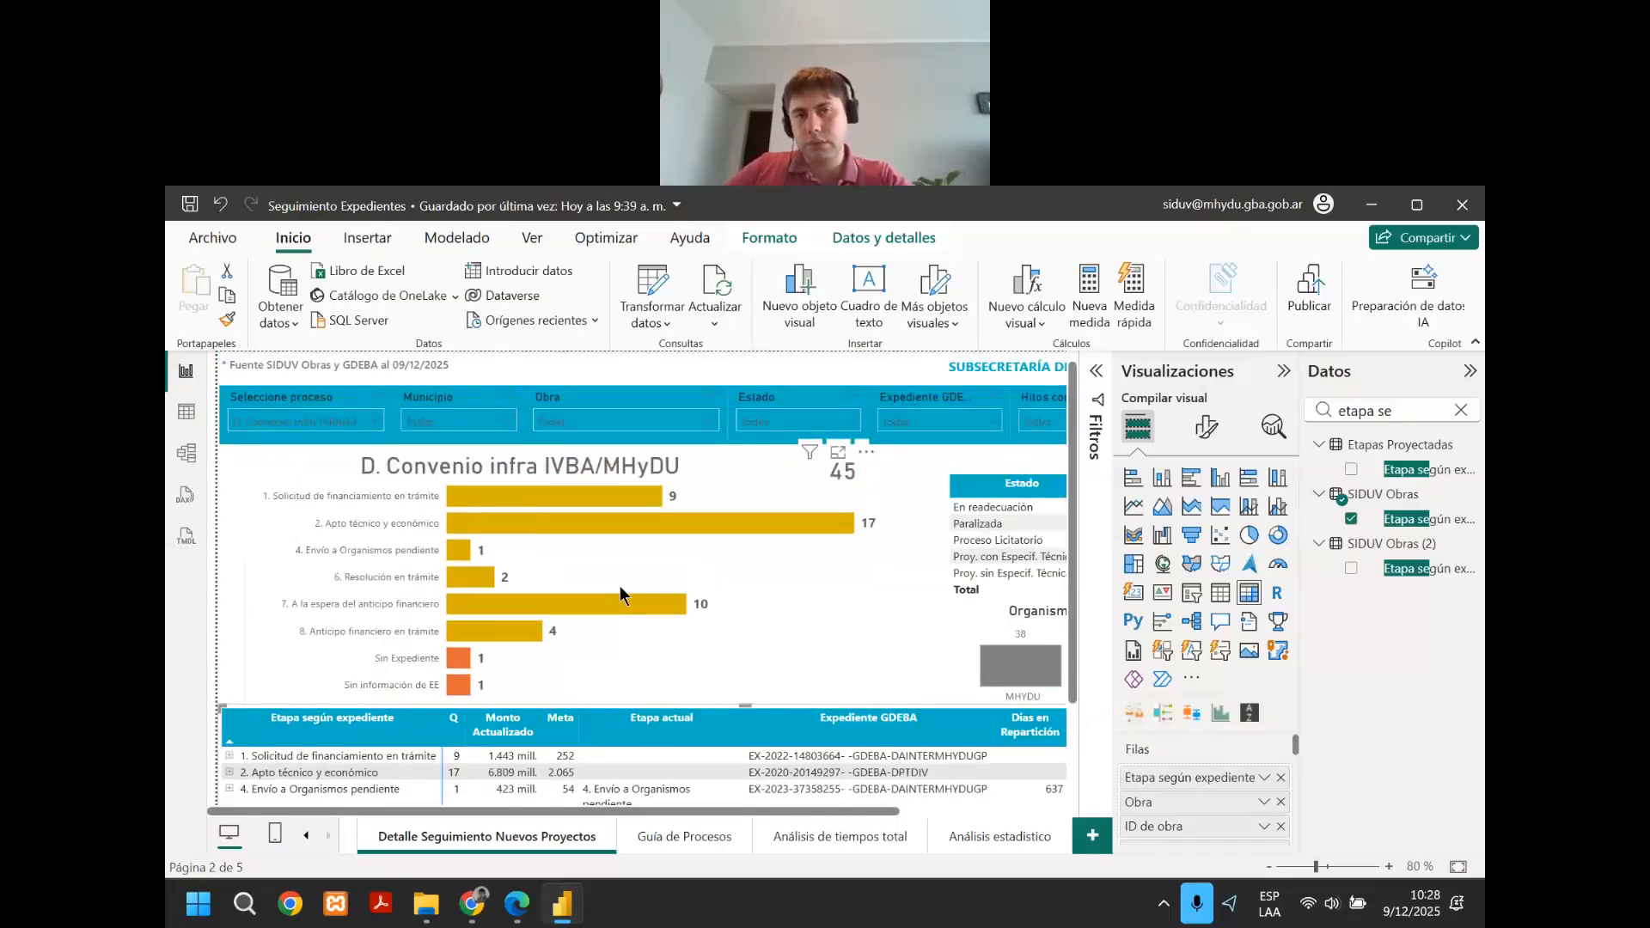
scroll(602, 607, down, 1)
scroll(653, 579, up, 1)
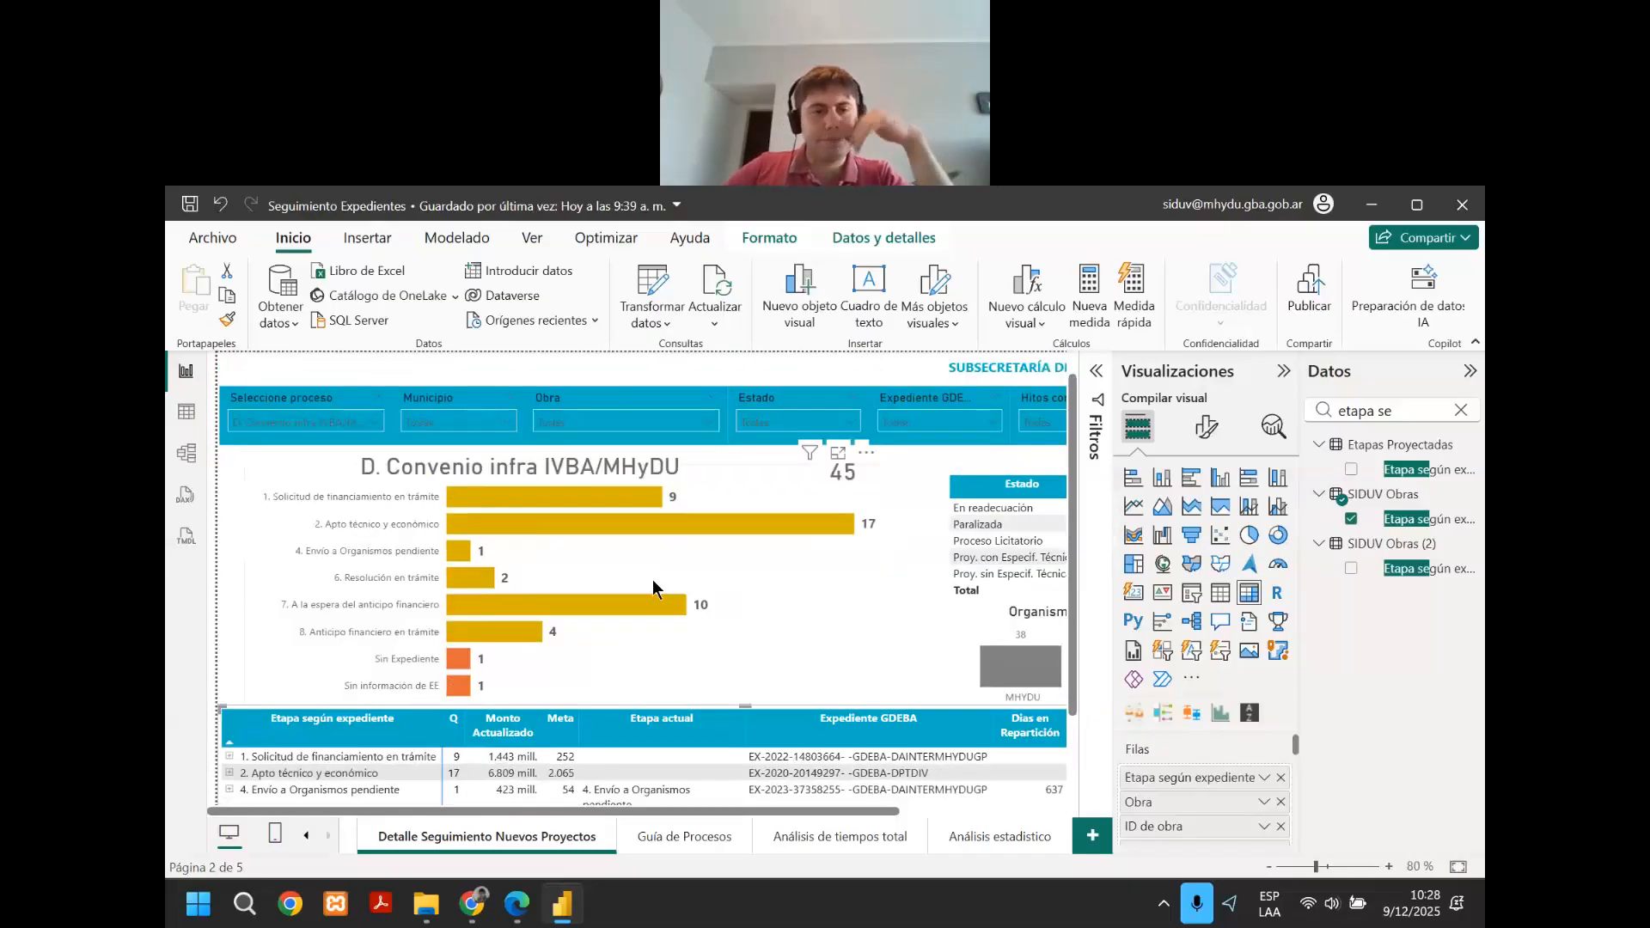
Switch to the course PDF in Edge, advance to the Evoluciones page, and leave the full-screen view.
click(518, 903)
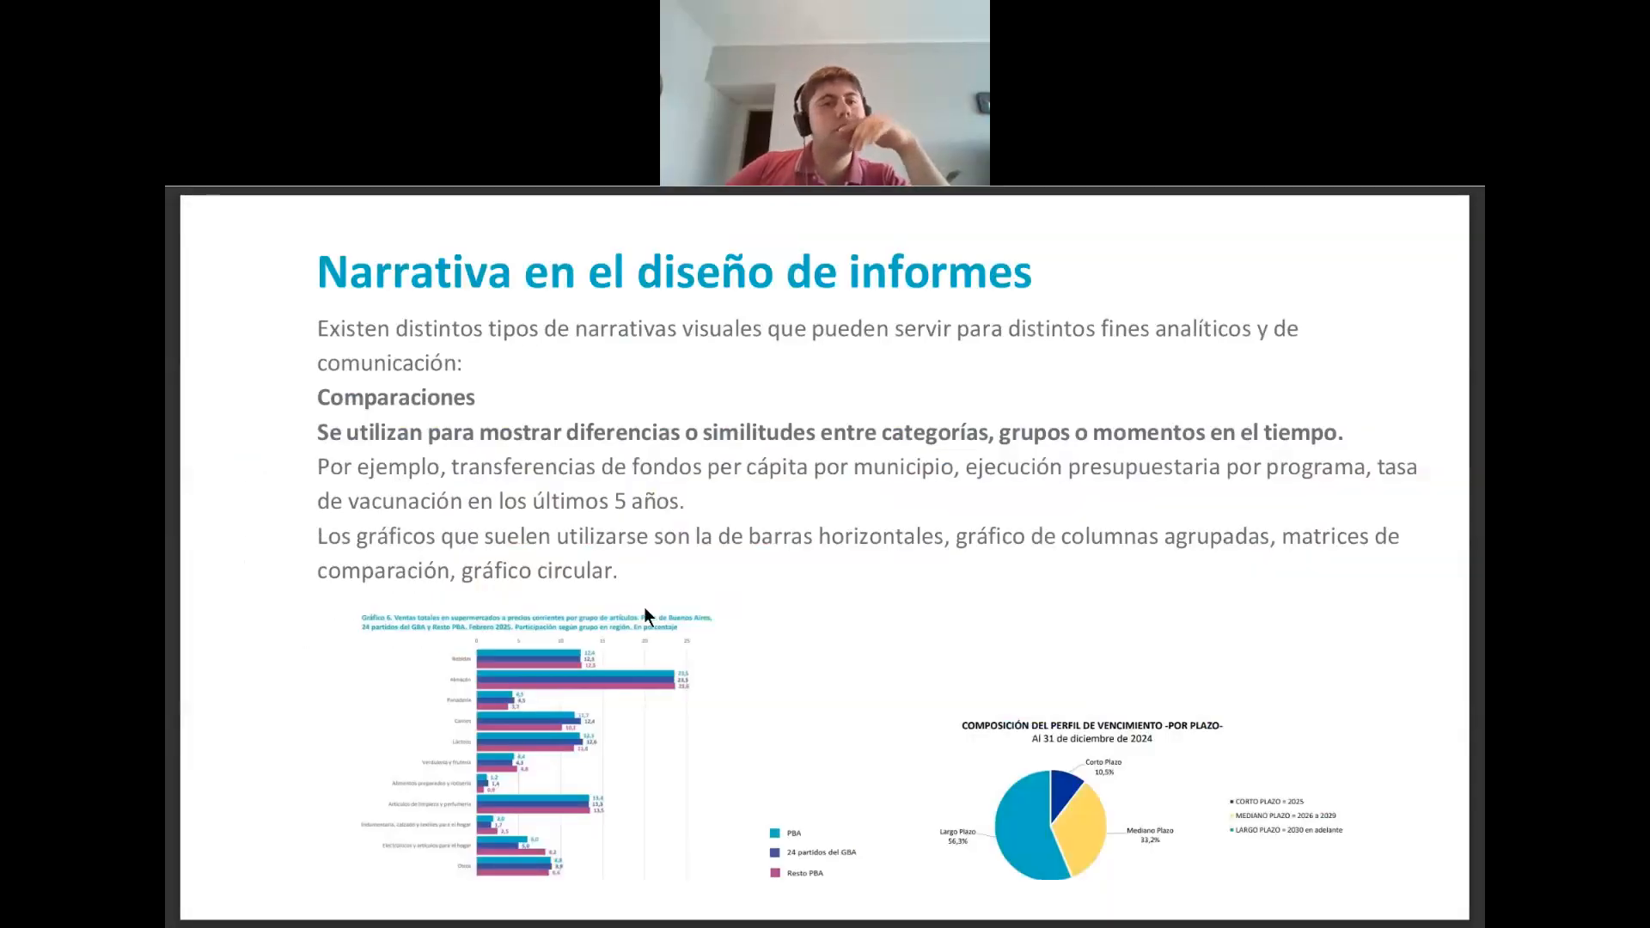
key(Right)
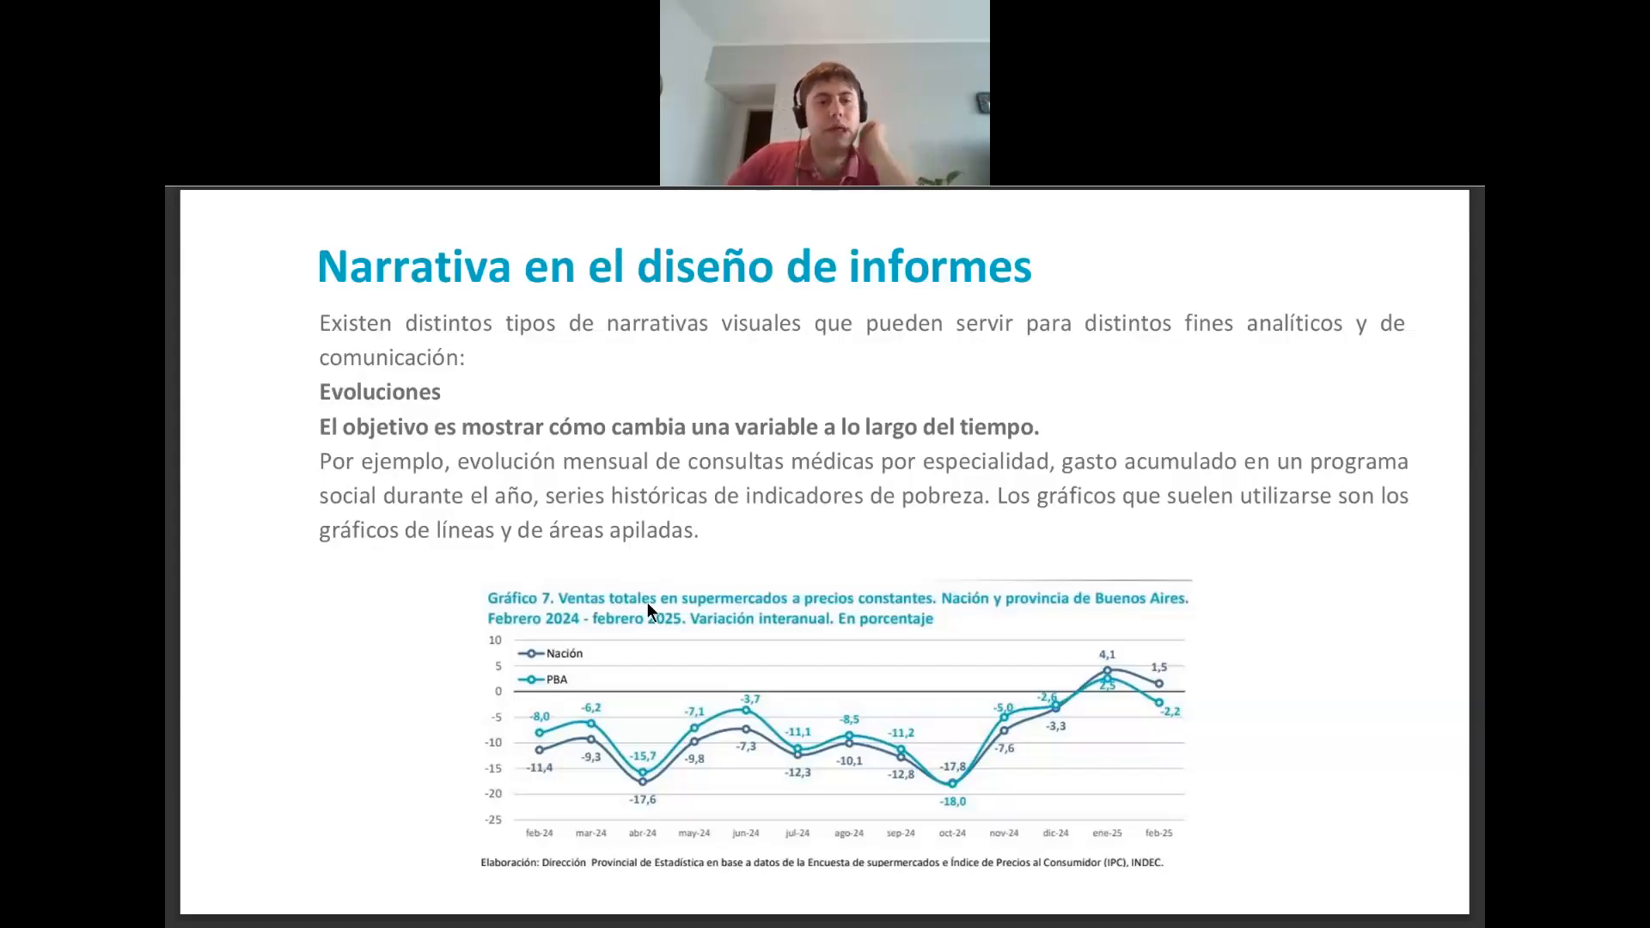
key(F11)
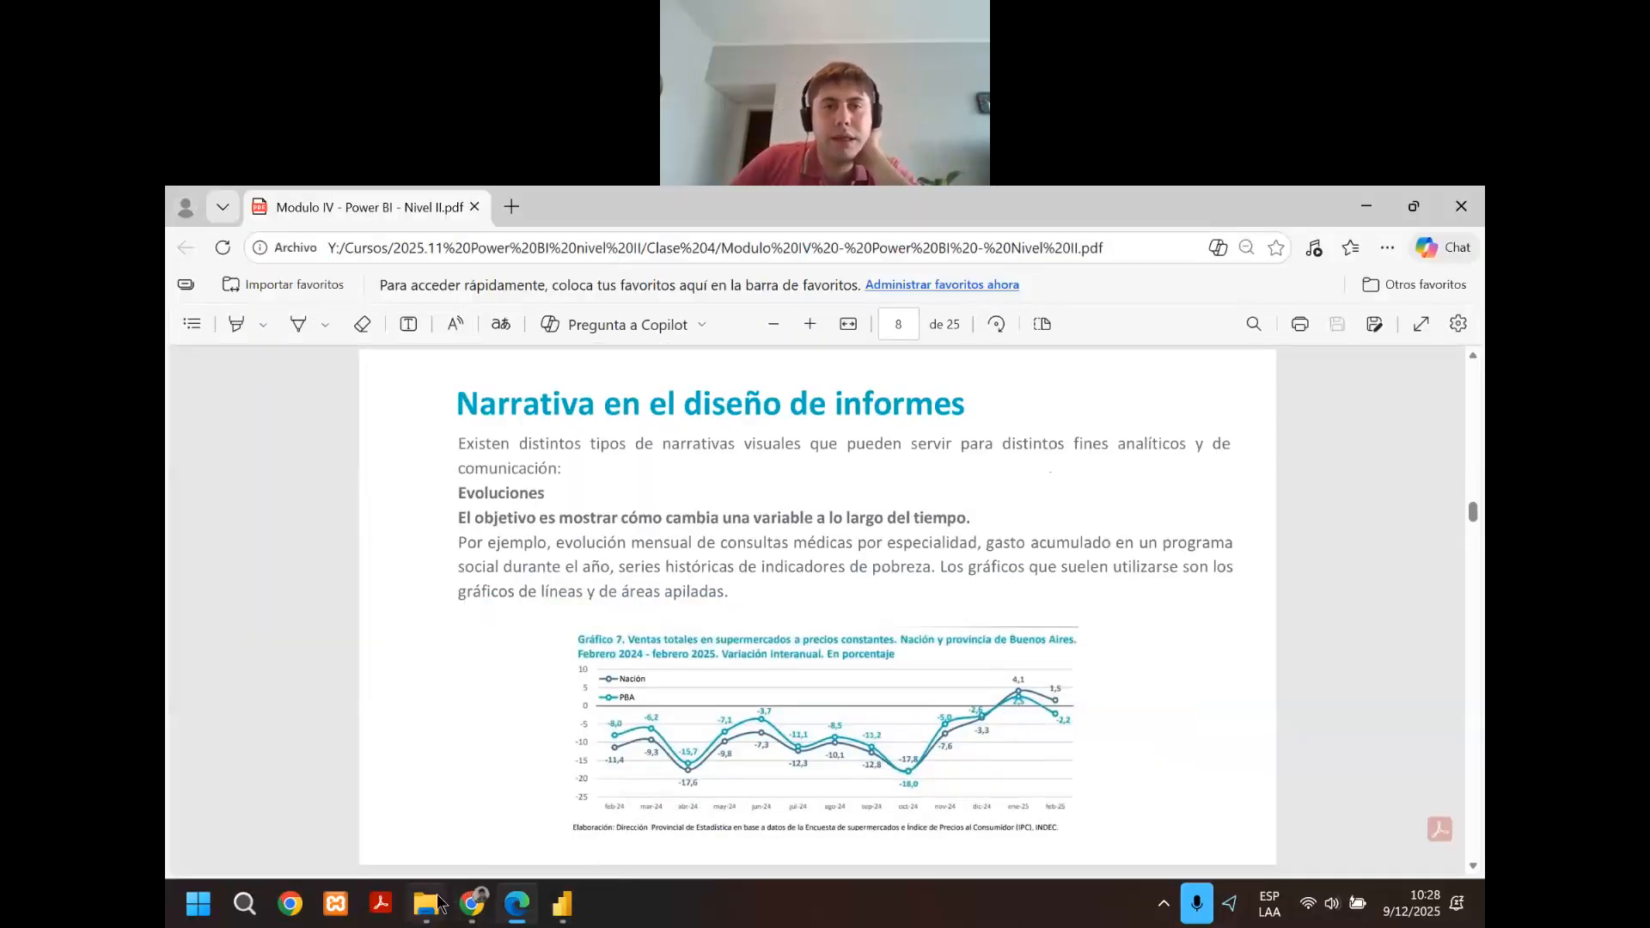
Open the Seguimiento presupuestario report from File Explorer in Power BI and collapse the Visualizaciones and Datos panes.
click(436, 902)
double_click(615, 513)
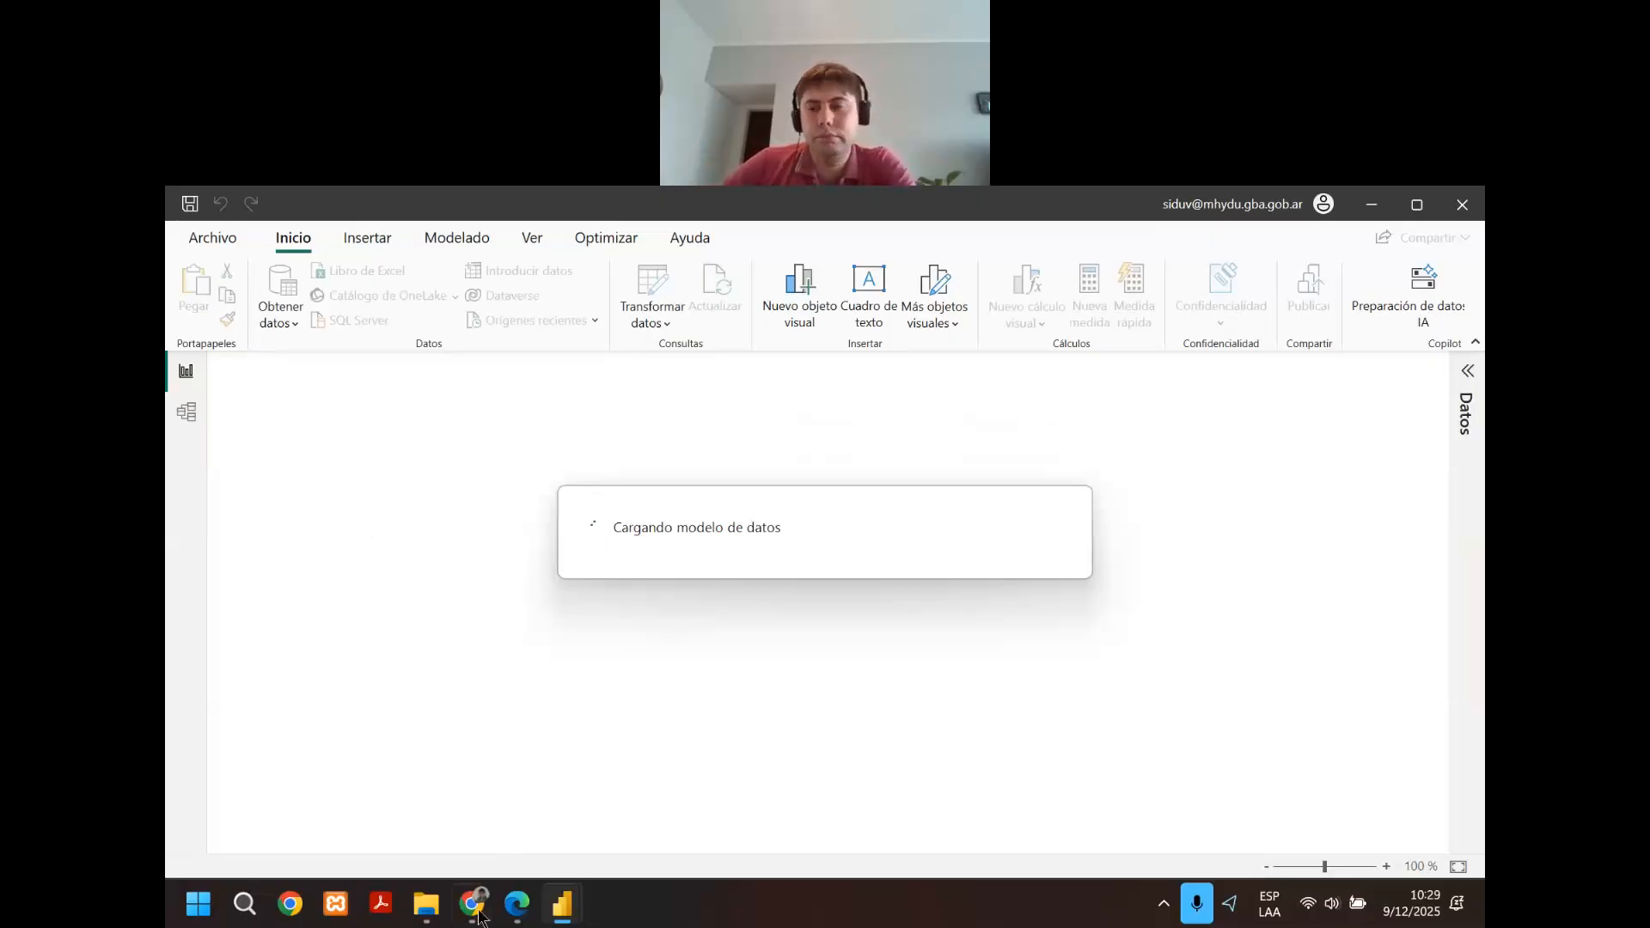
mouse_move(475, 908)
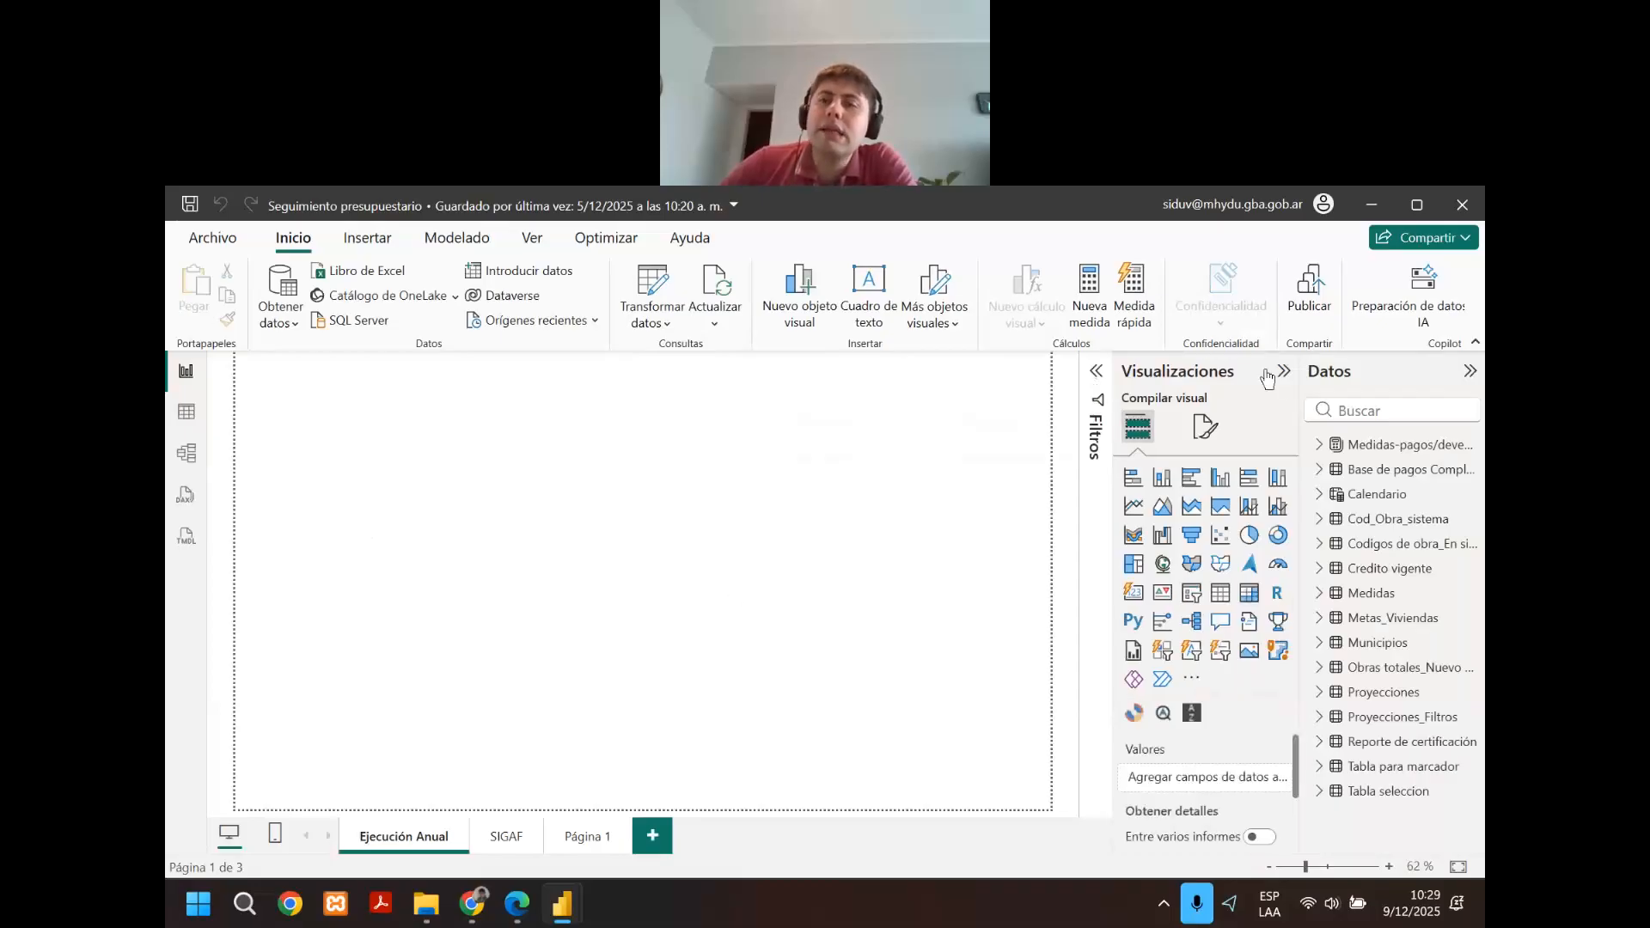
click(1283, 370)
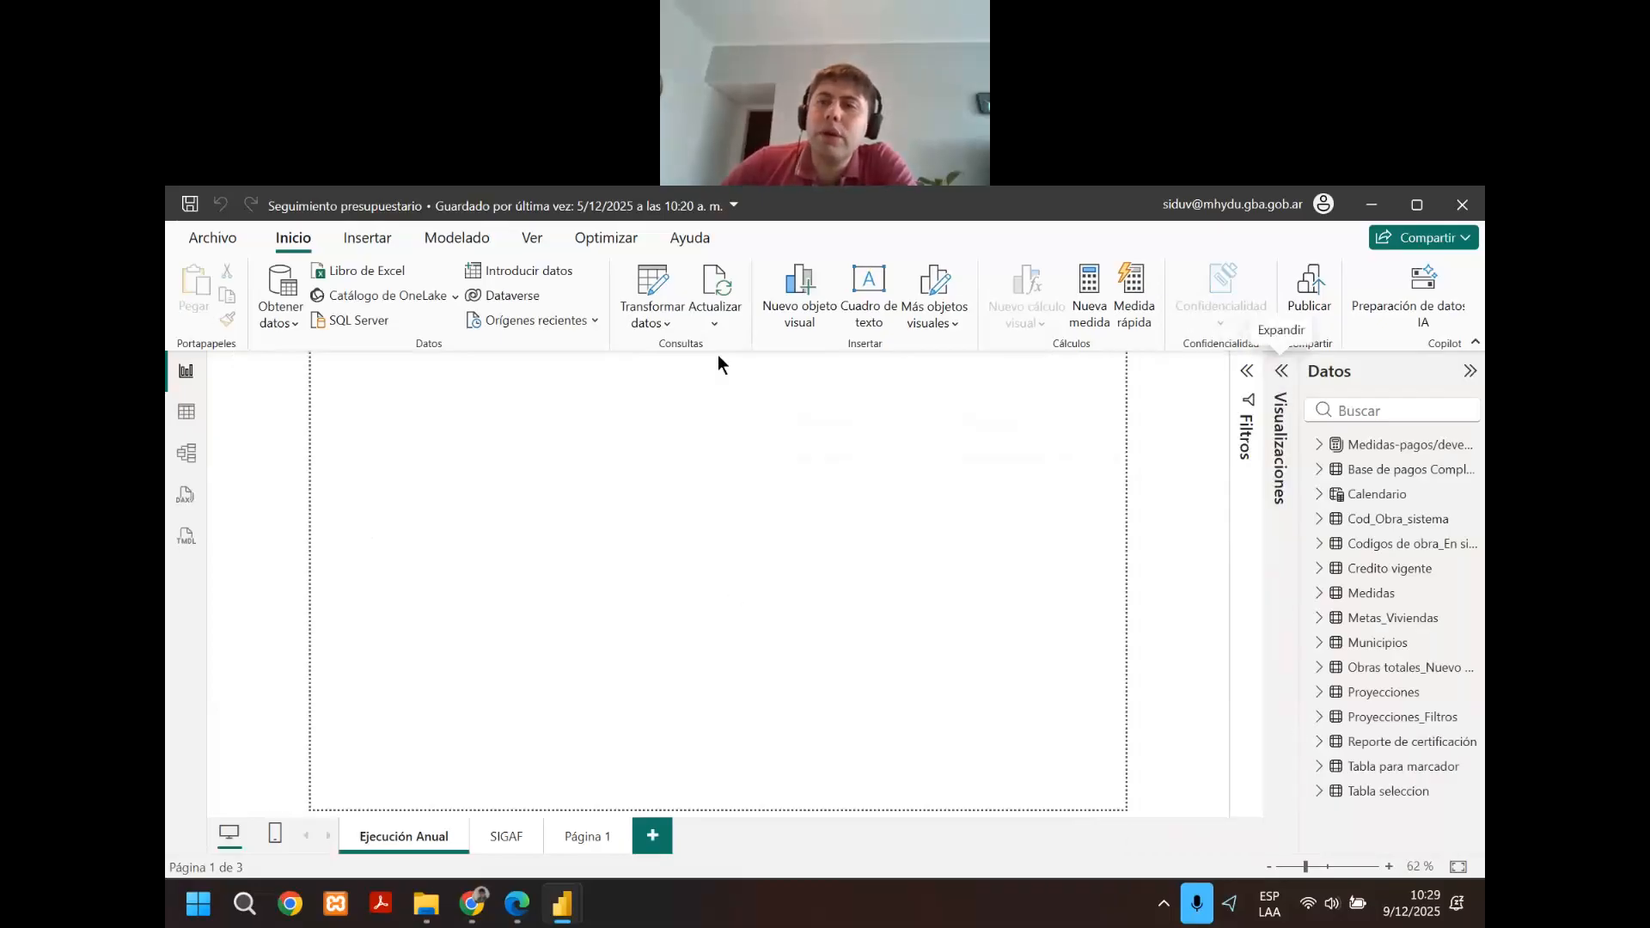
click(1470, 370)
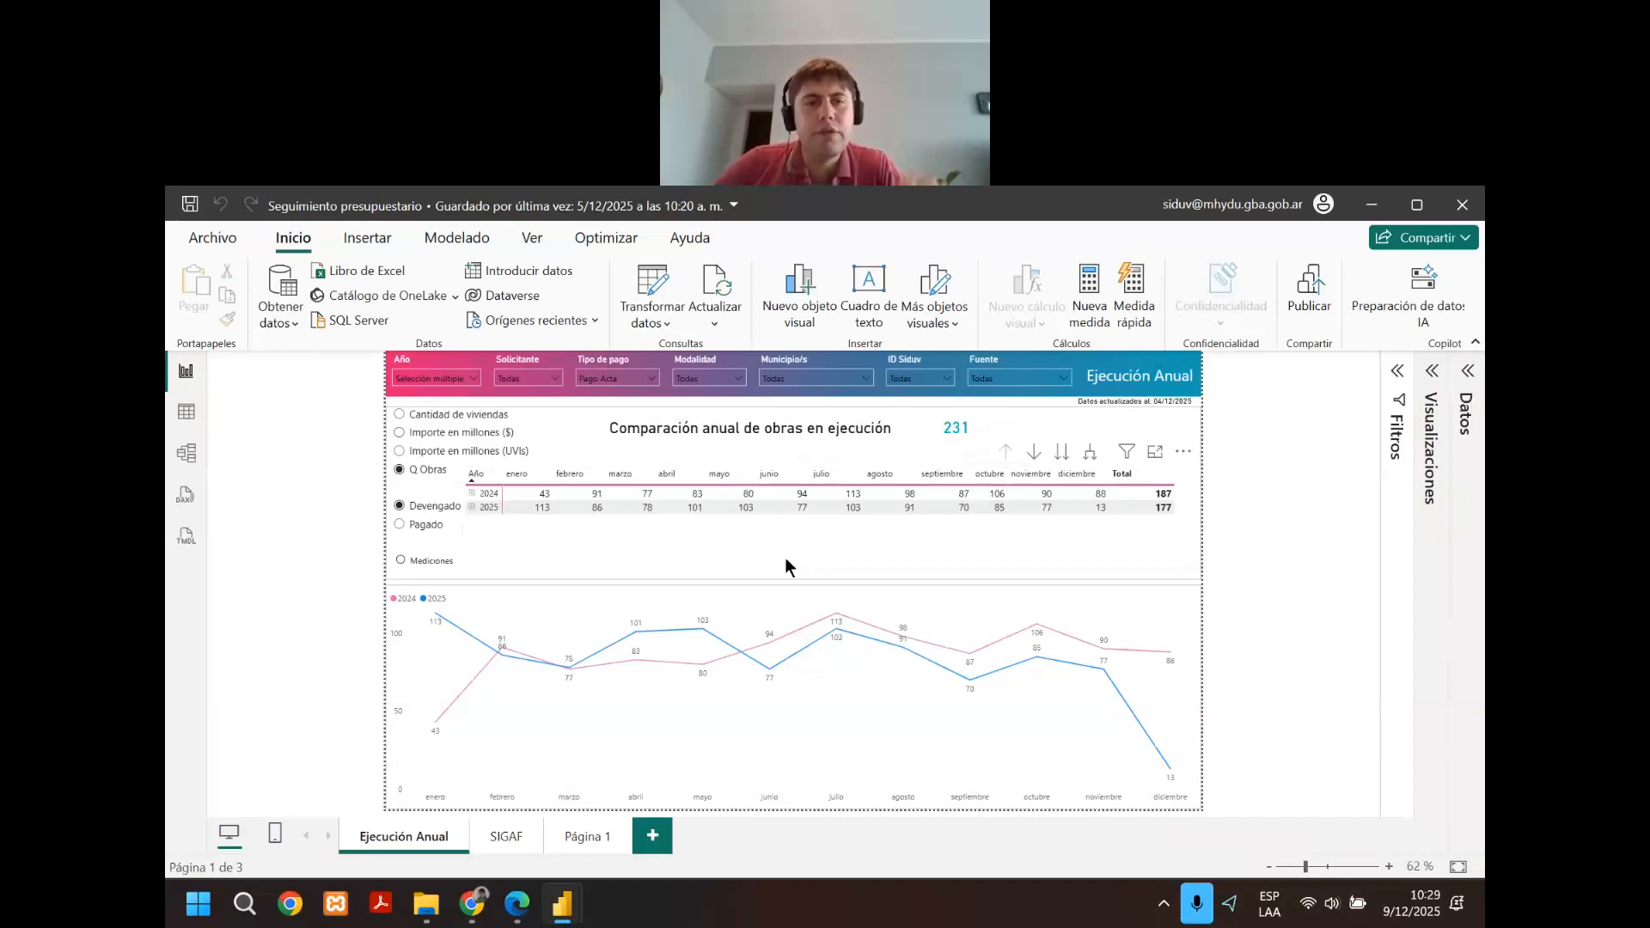
Switch the annual comparison of works to Pagado and clear the Tipo de pago filter.
scroll(785, 559, up, 3)
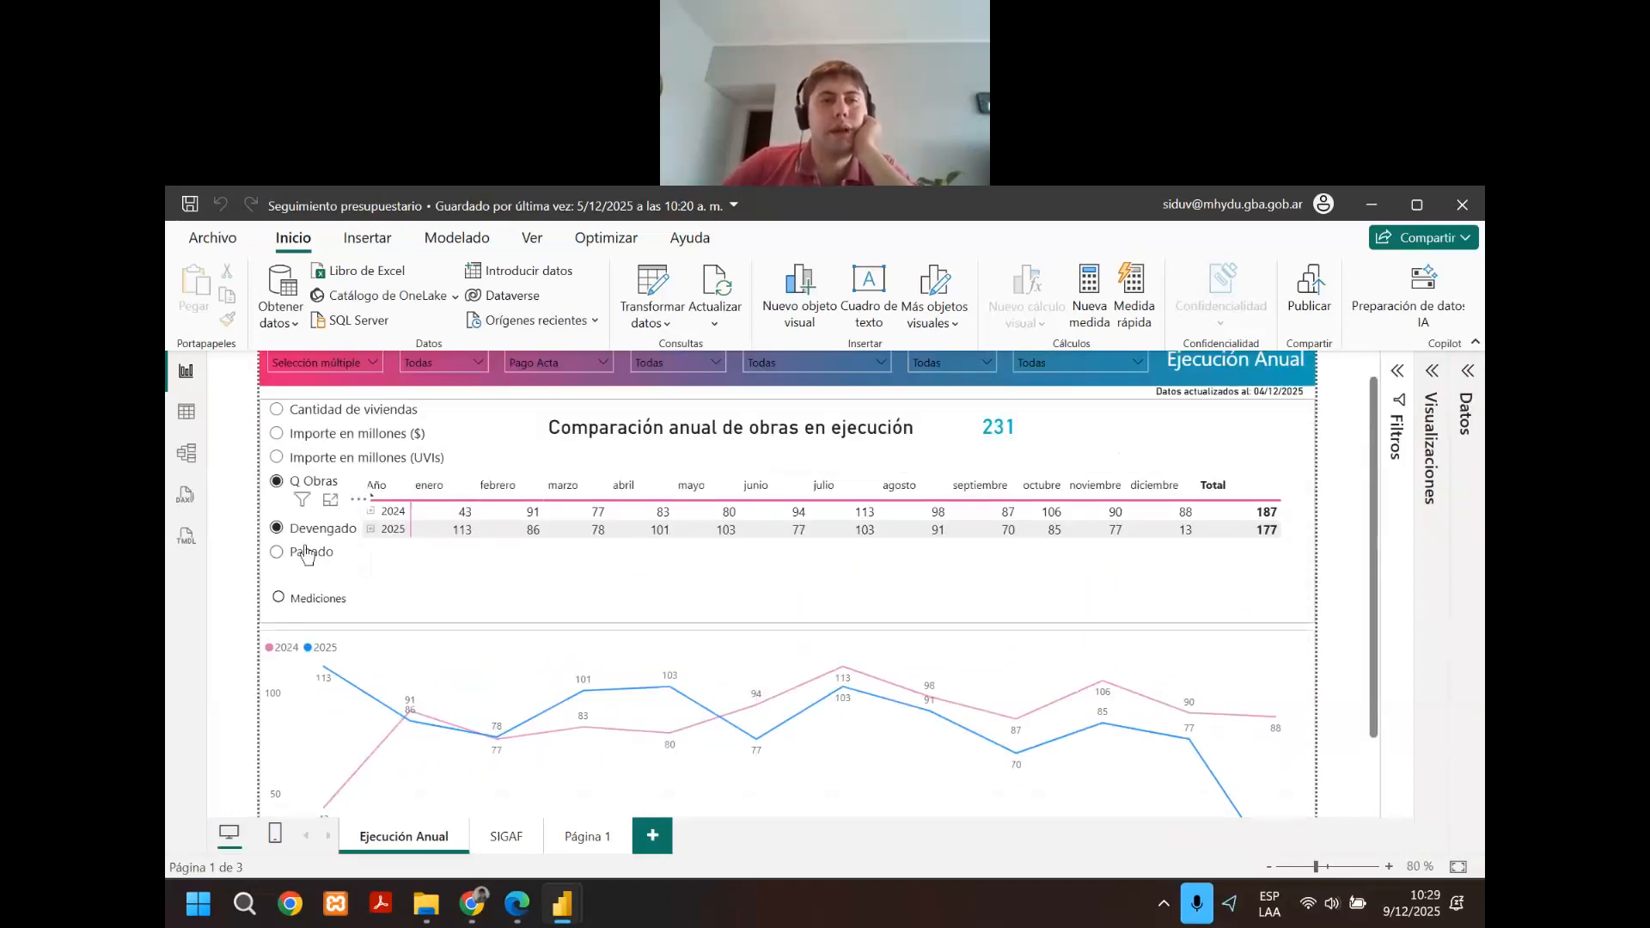
click(307, 554)
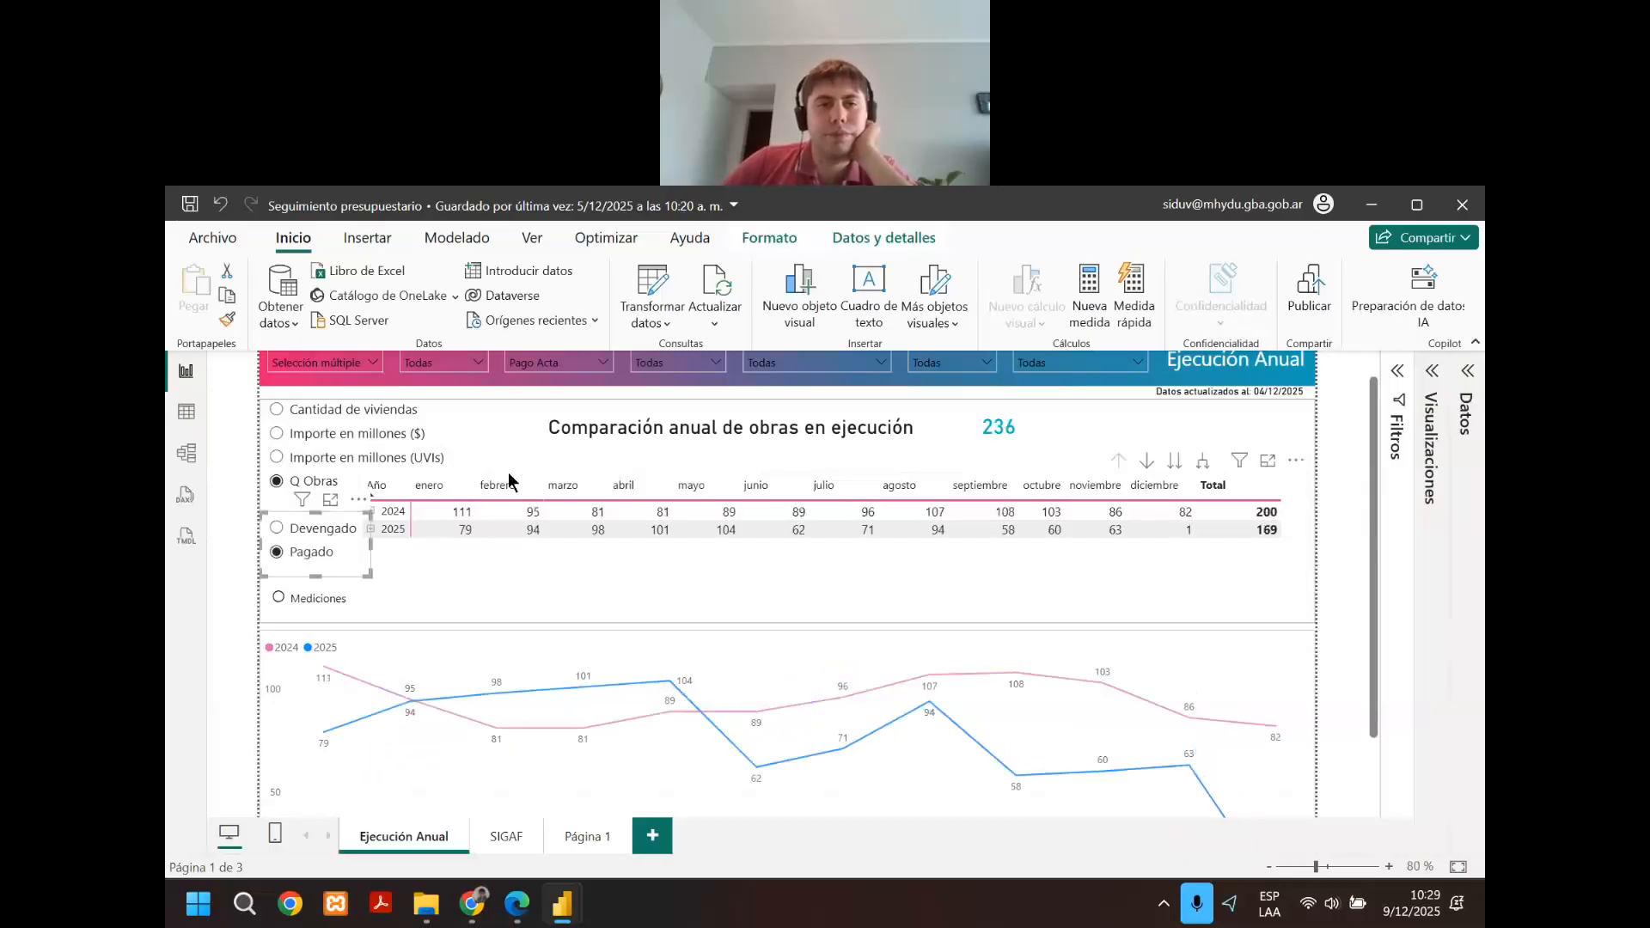
click(588, 370)
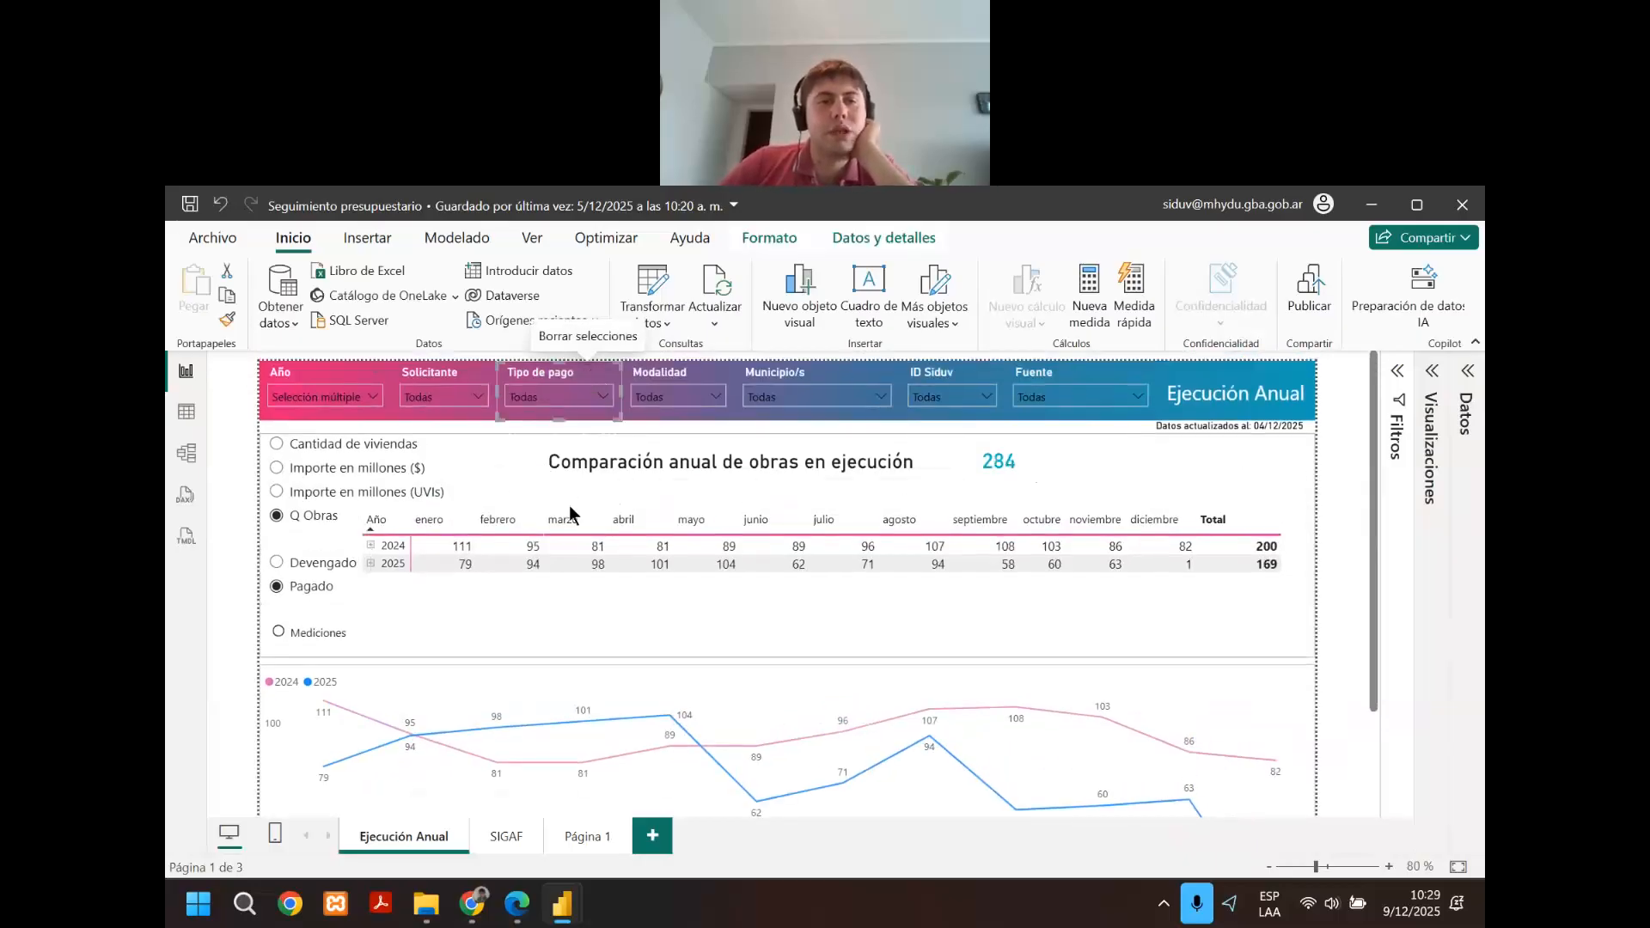
Examine the monthly line chart comparing paid works in 2024 and 2025.
scroll(557, 620, down, 1)
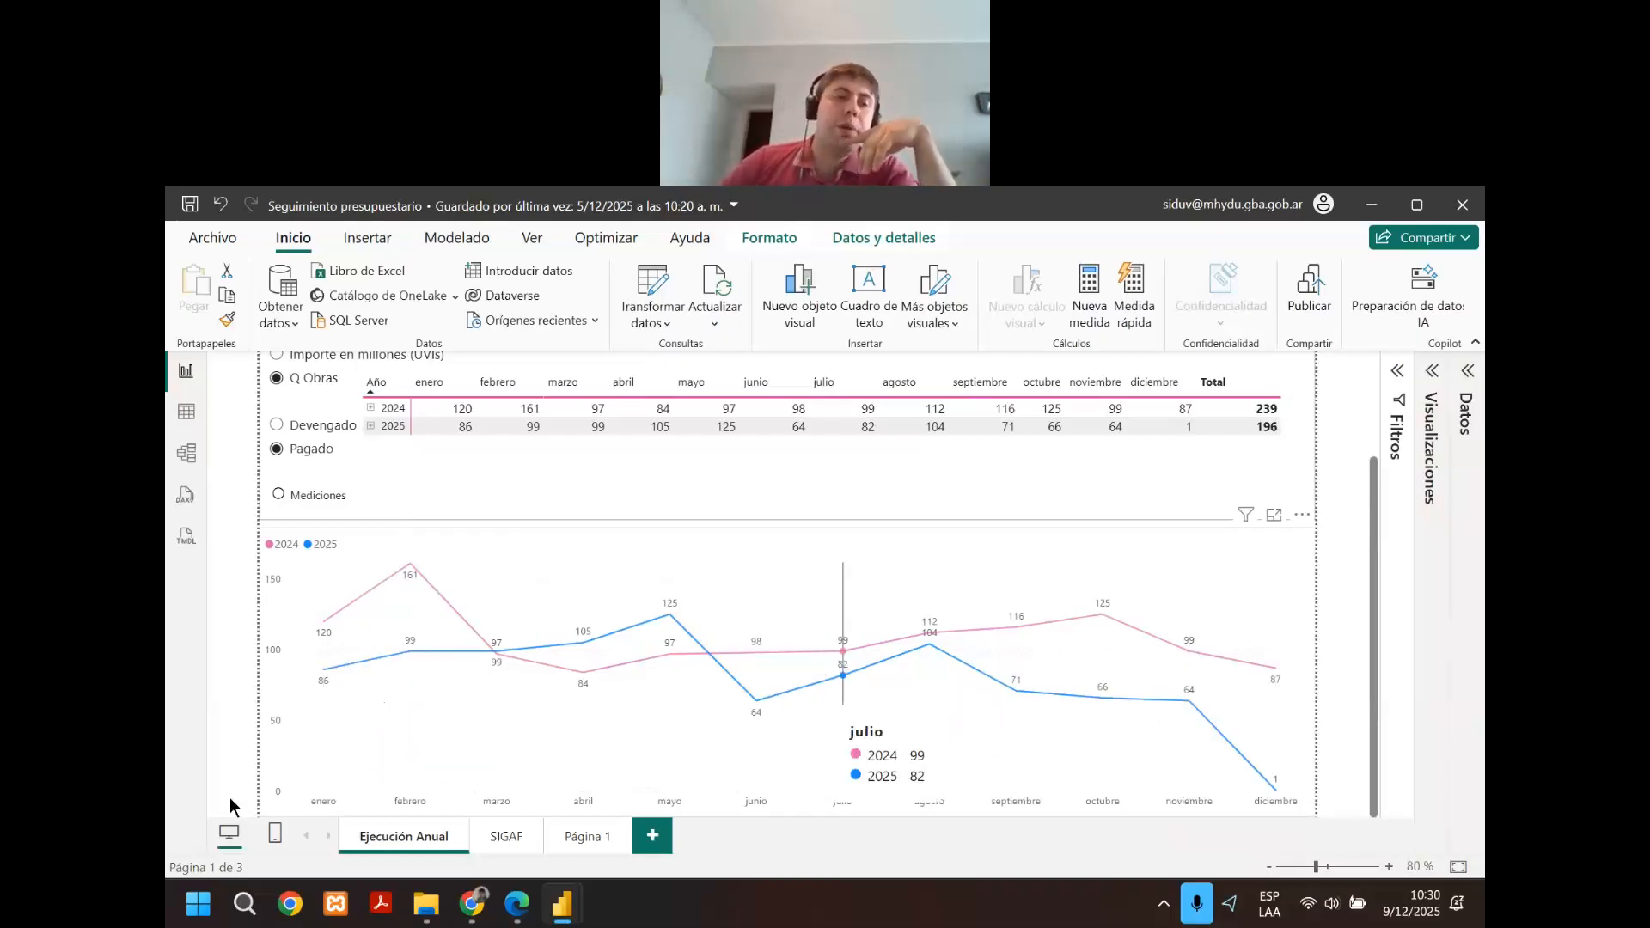
mouse_move(323, 792)
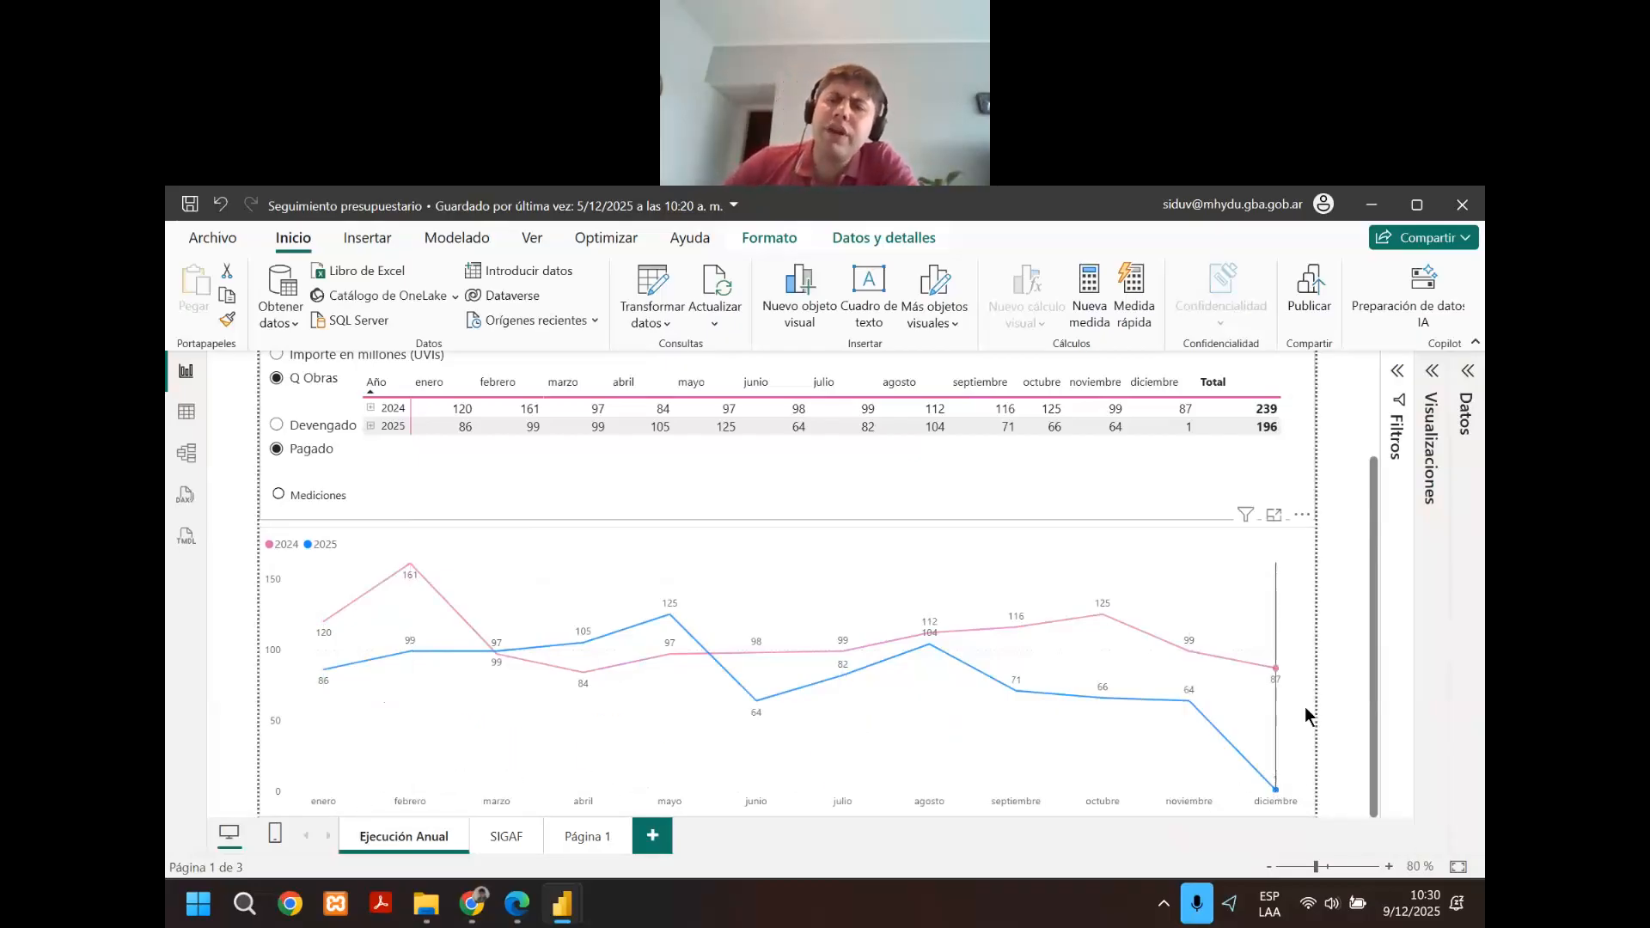
click(1240, 557)
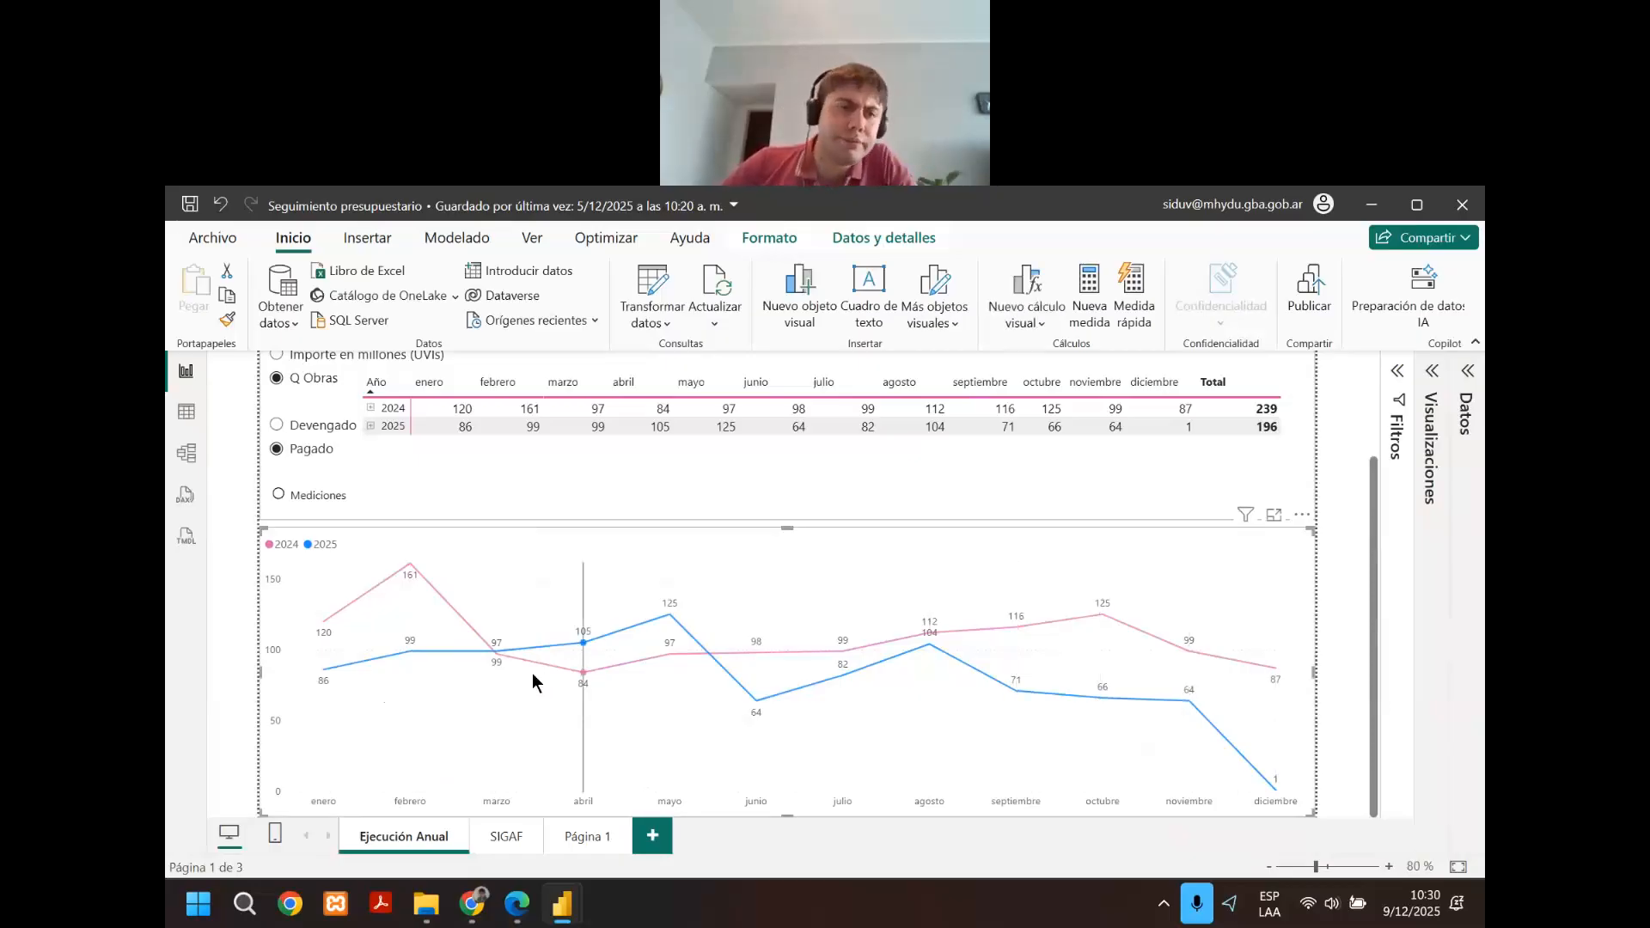
scroll(533, 681, up, 2)
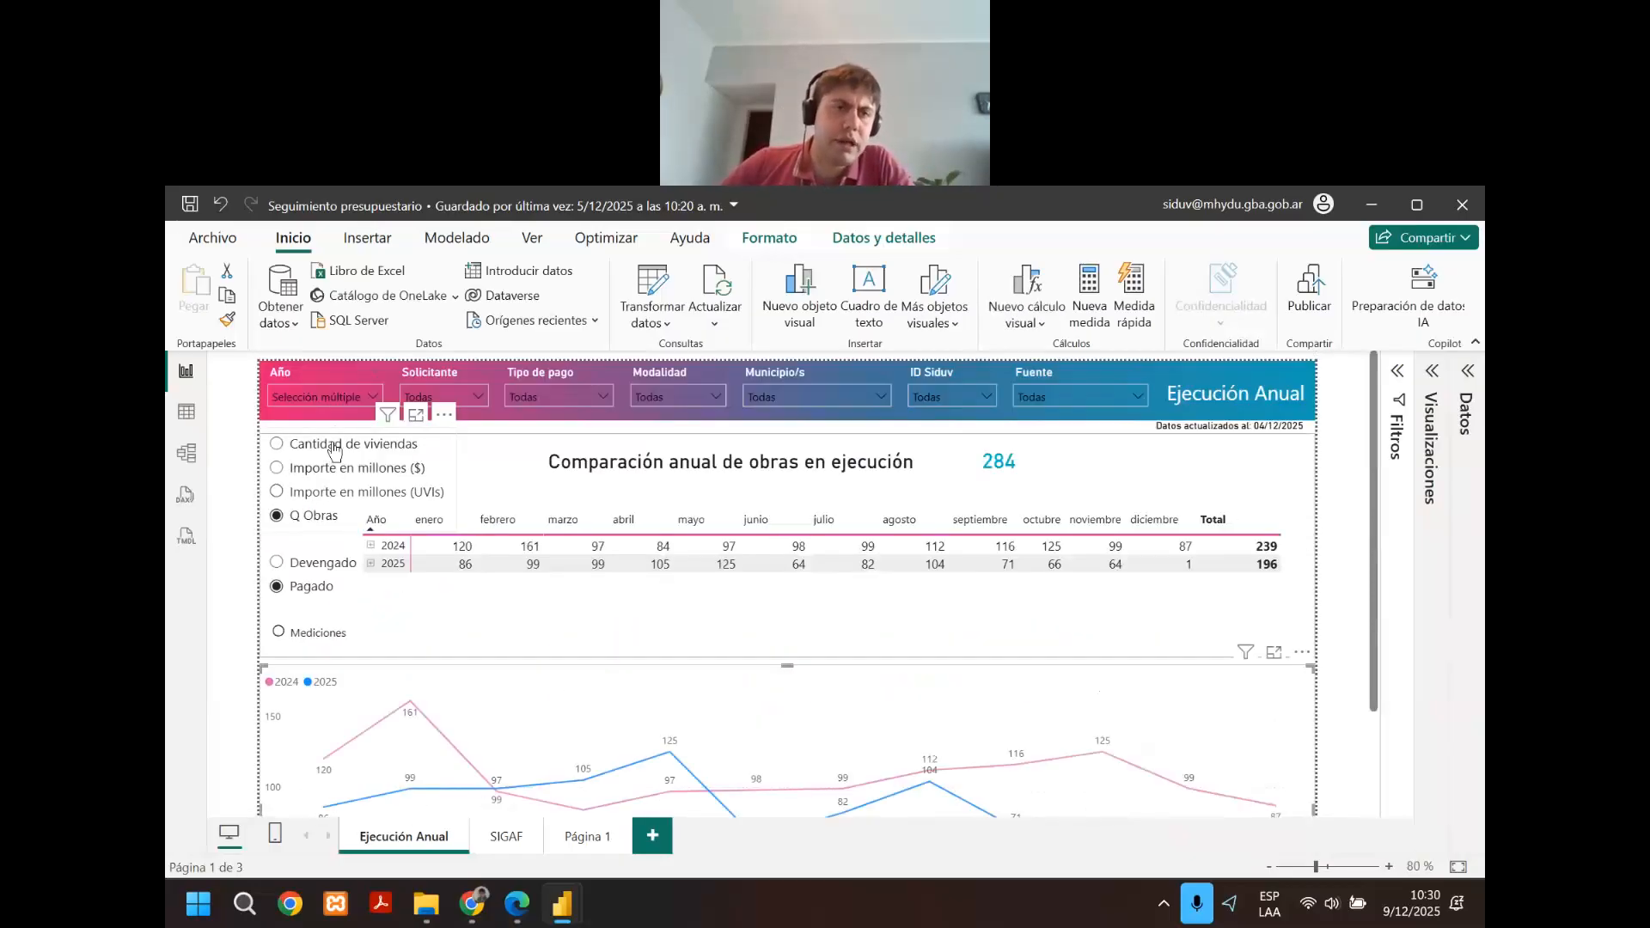
Switch the comparison to Devengado and limit the Año filter to 2022, 2023 and 2024.
click(299, 567)
click(334, 402)
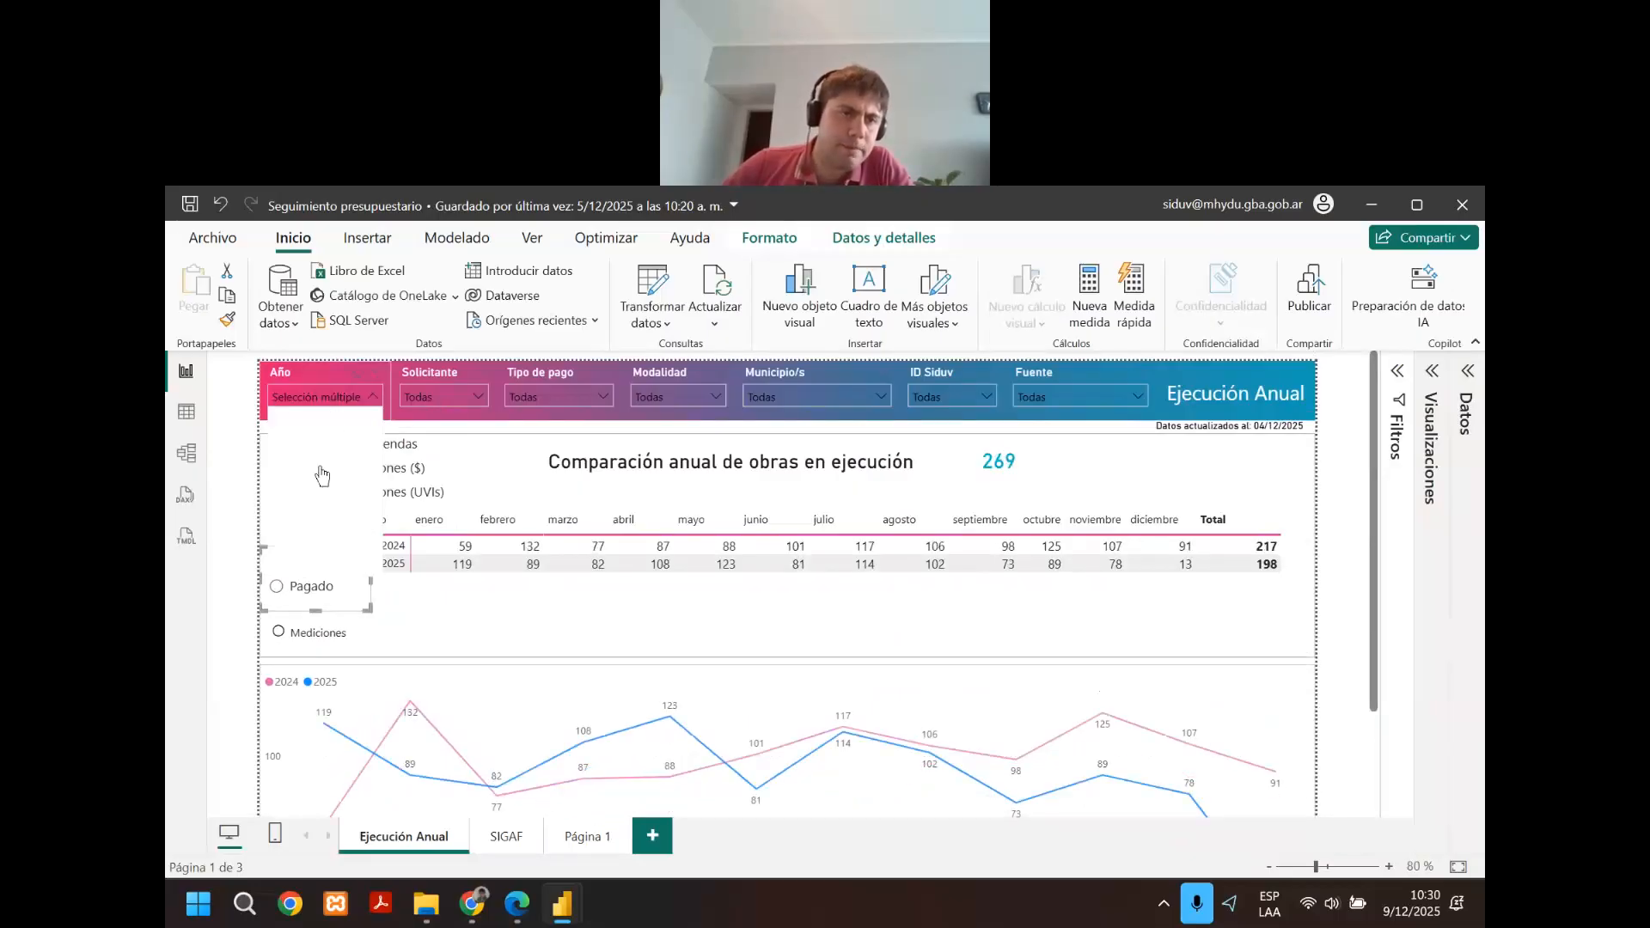
click(295, 536)
click(295, 518)
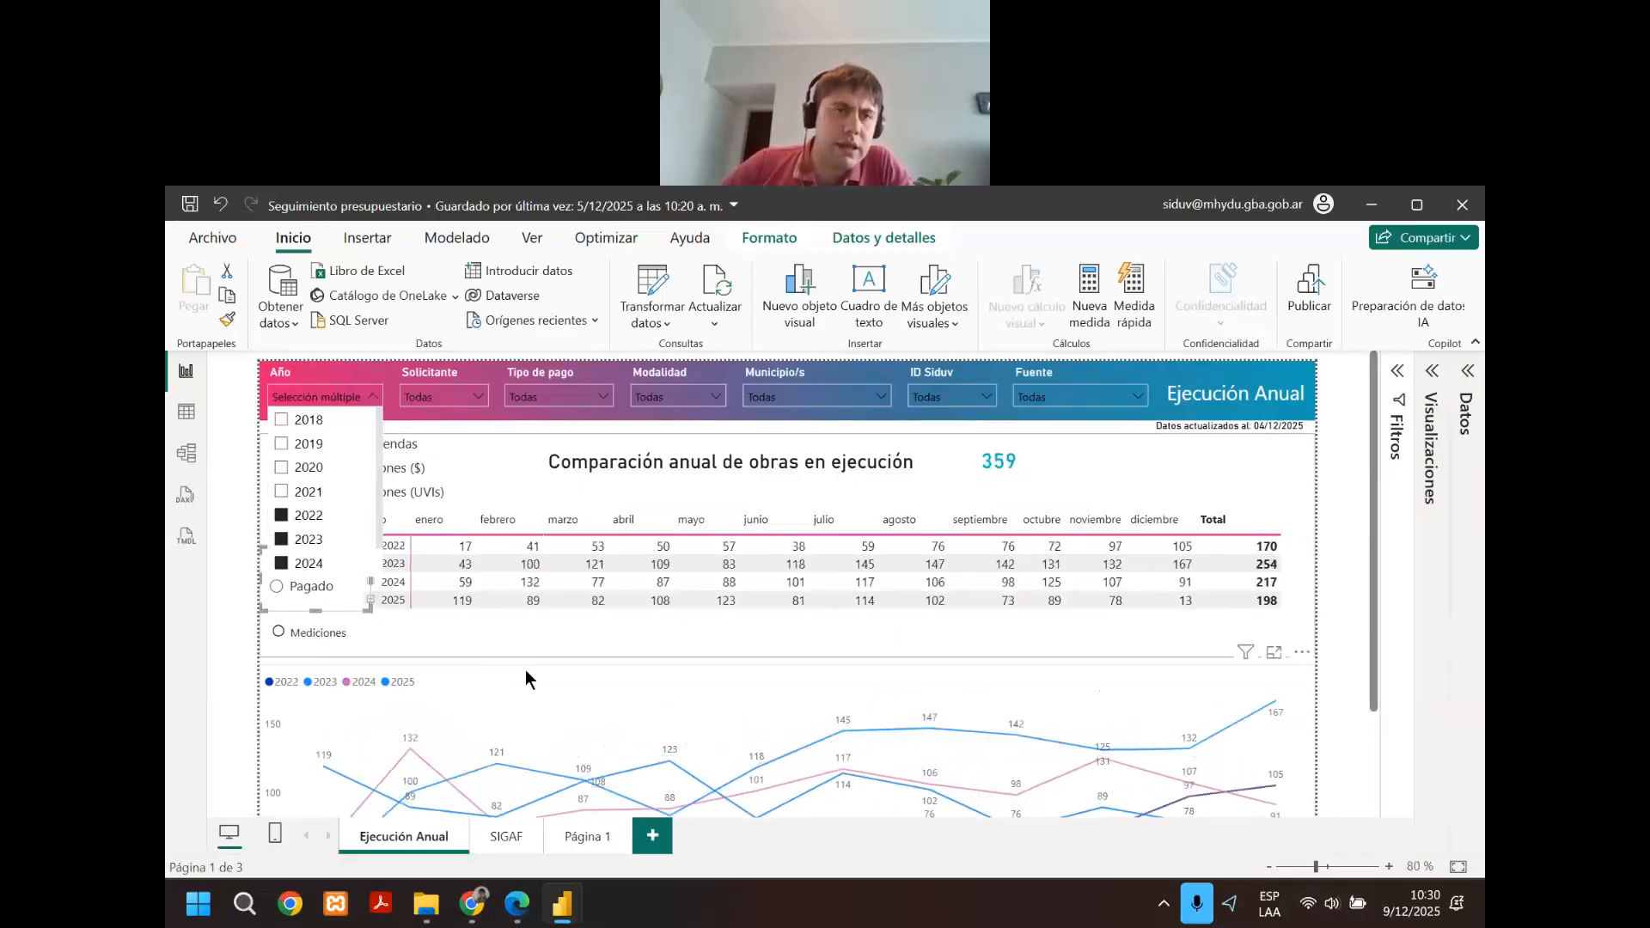
scroll(526, 678, down, 2)
scroll(314, 463, down, 1)
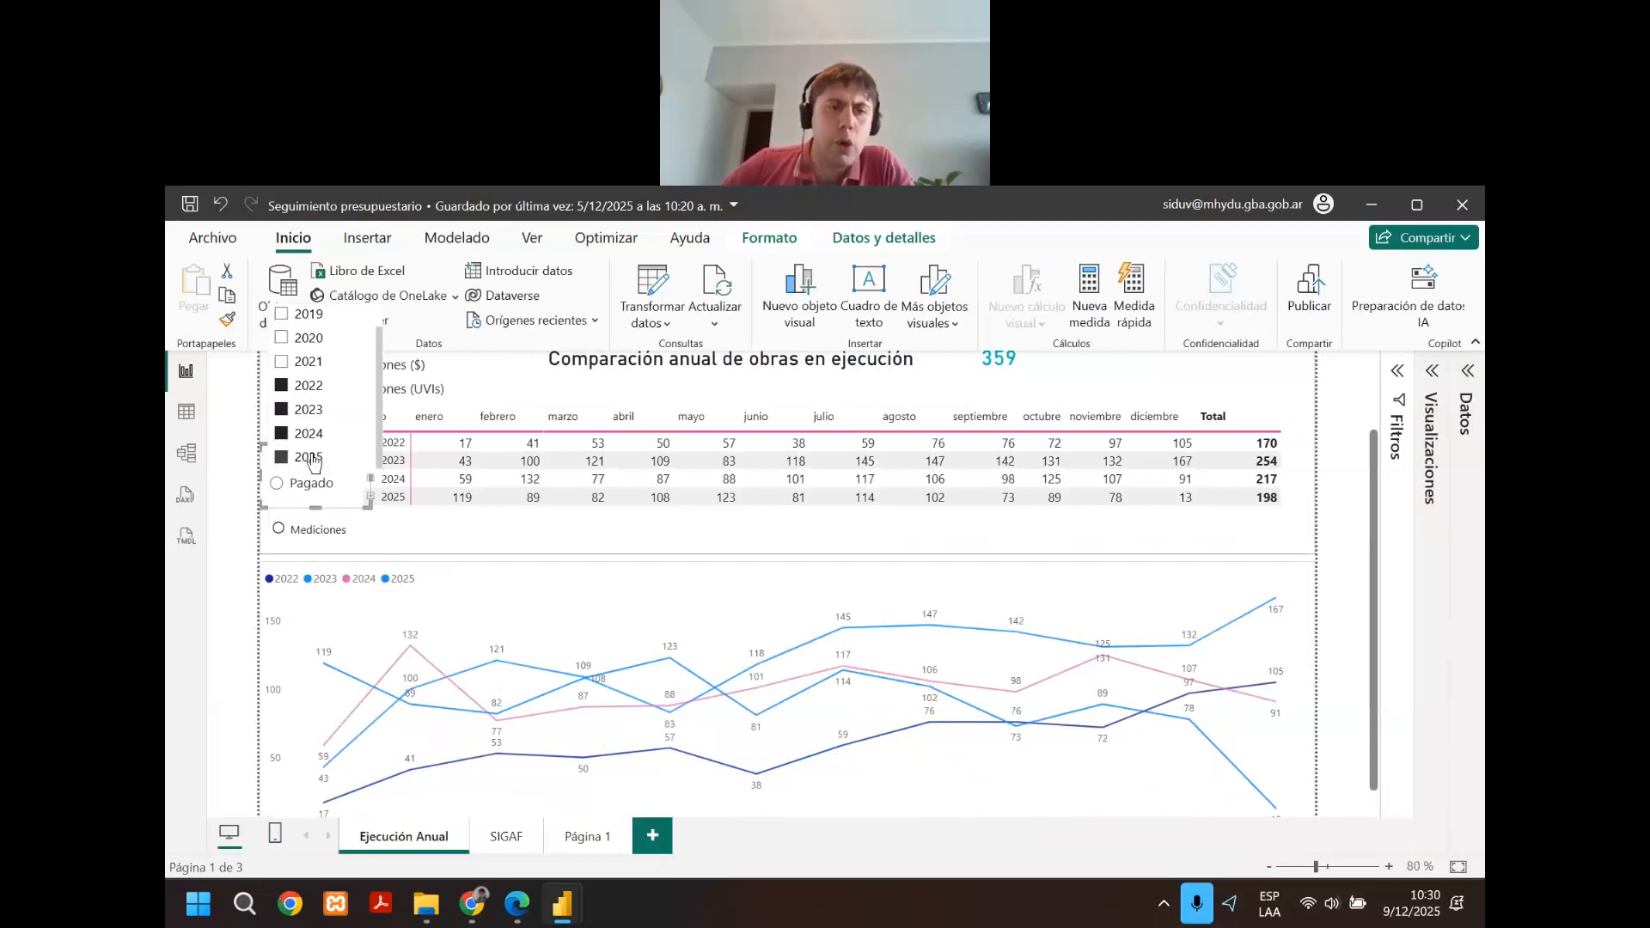
click(314, 463)
scroll(601, 636, down, 1)
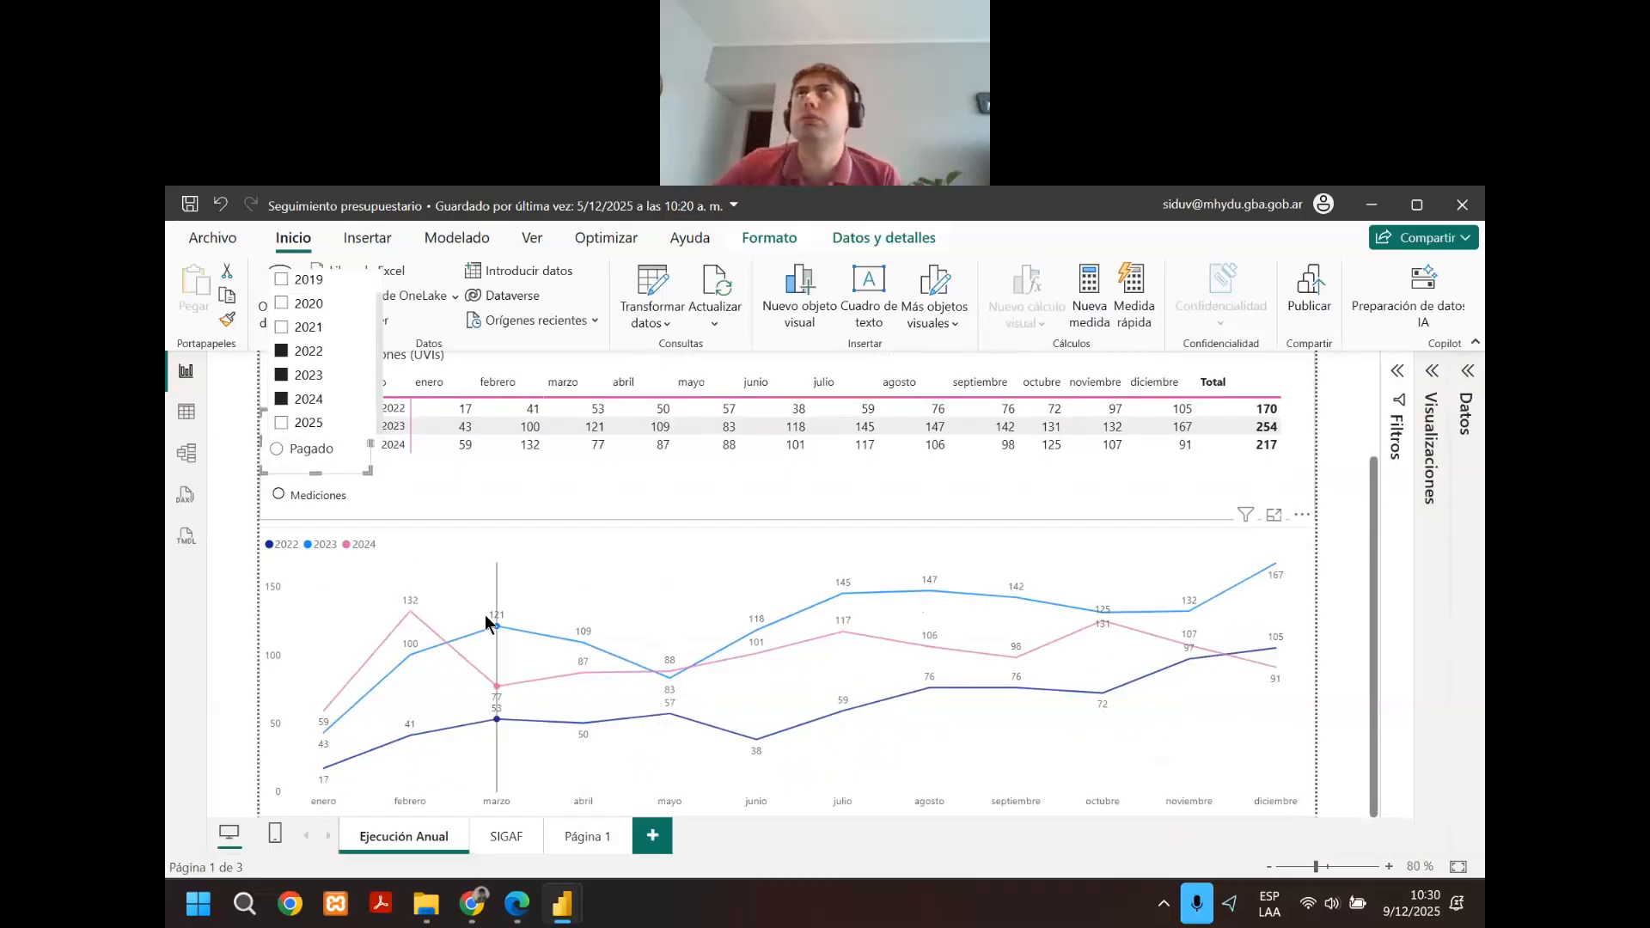
Examine the monthly evolution of works for 2022 to 2024 in the line chart and the comparison table above it.
mouse_move(485, 622)
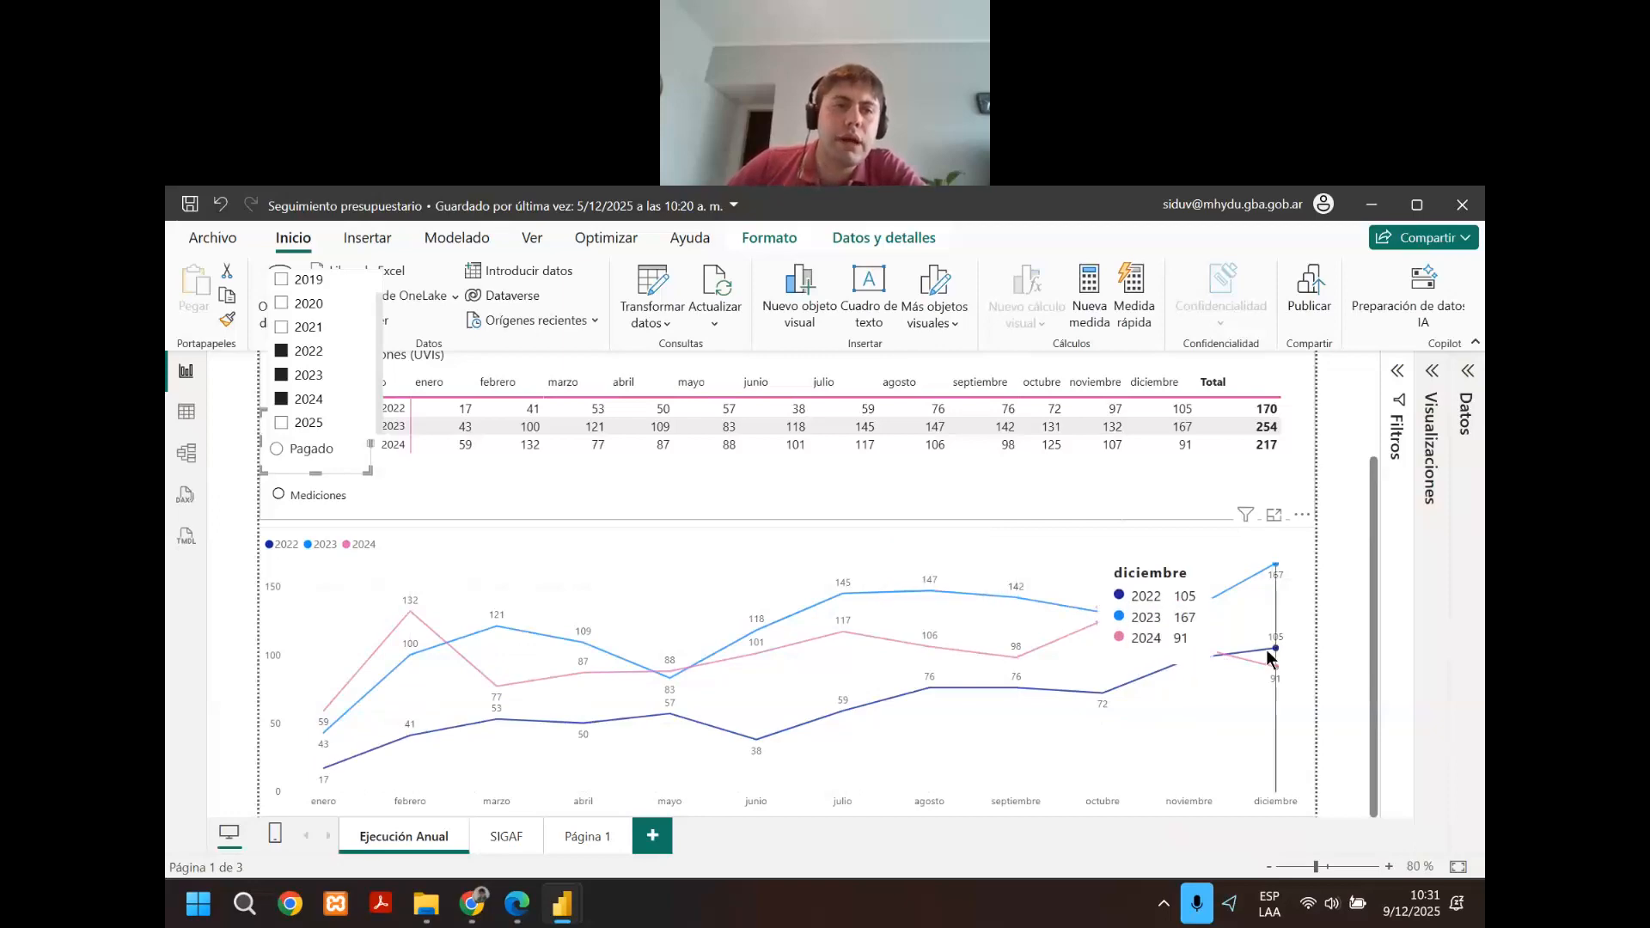
scroll(318, 644, up, 3)
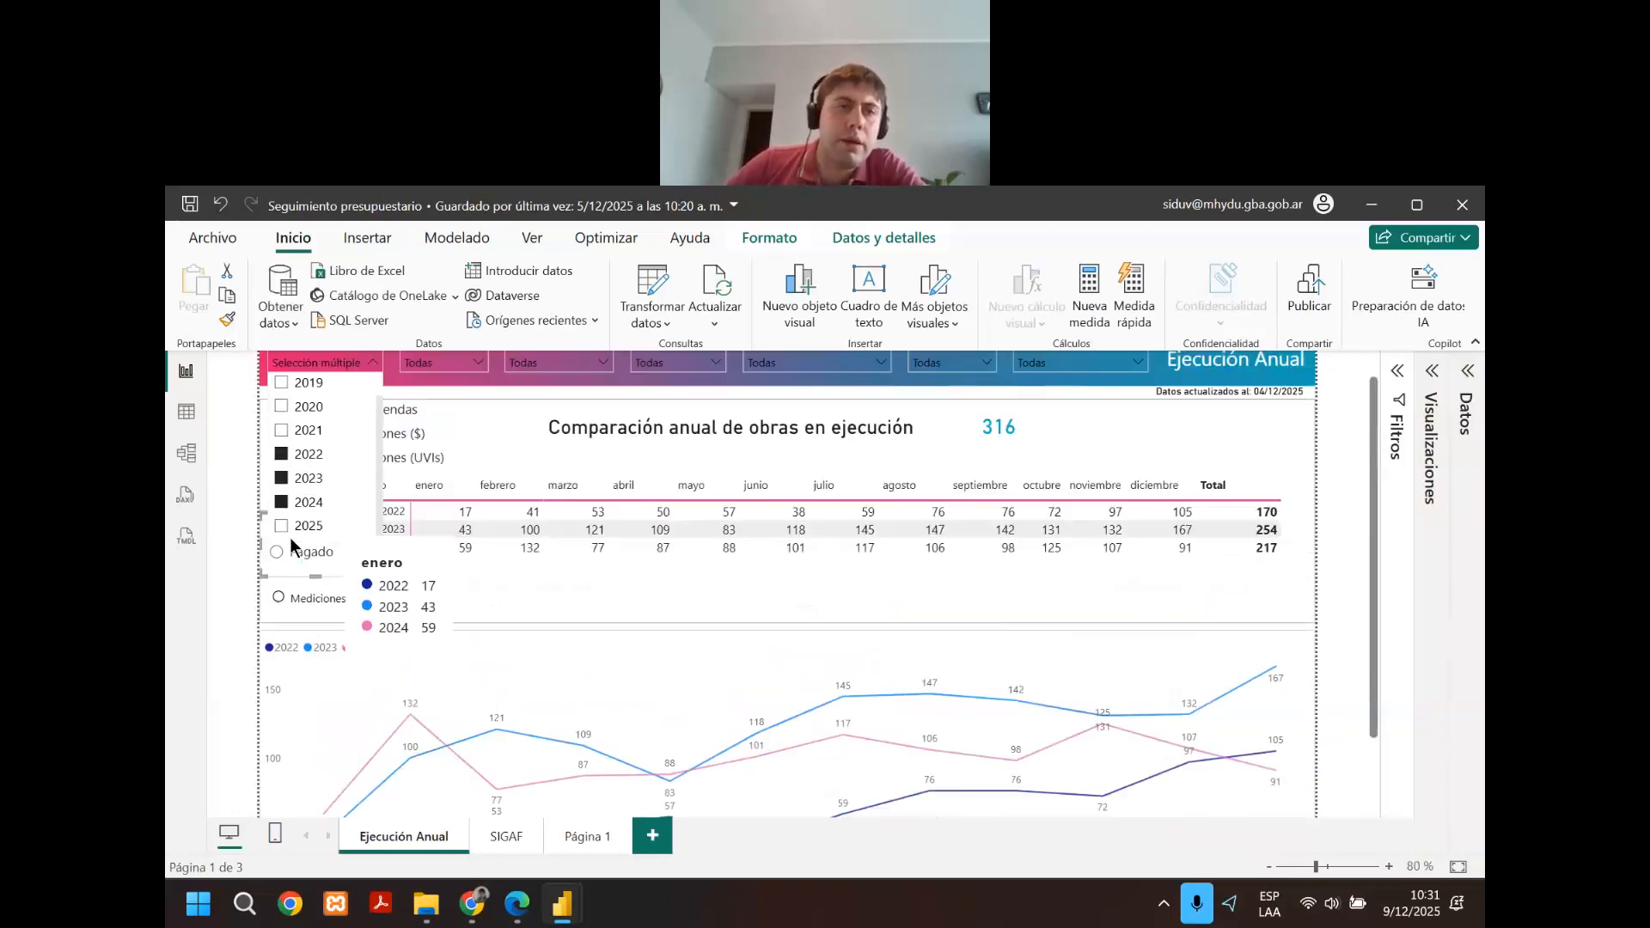
click(185, 495)
click(186, 370)
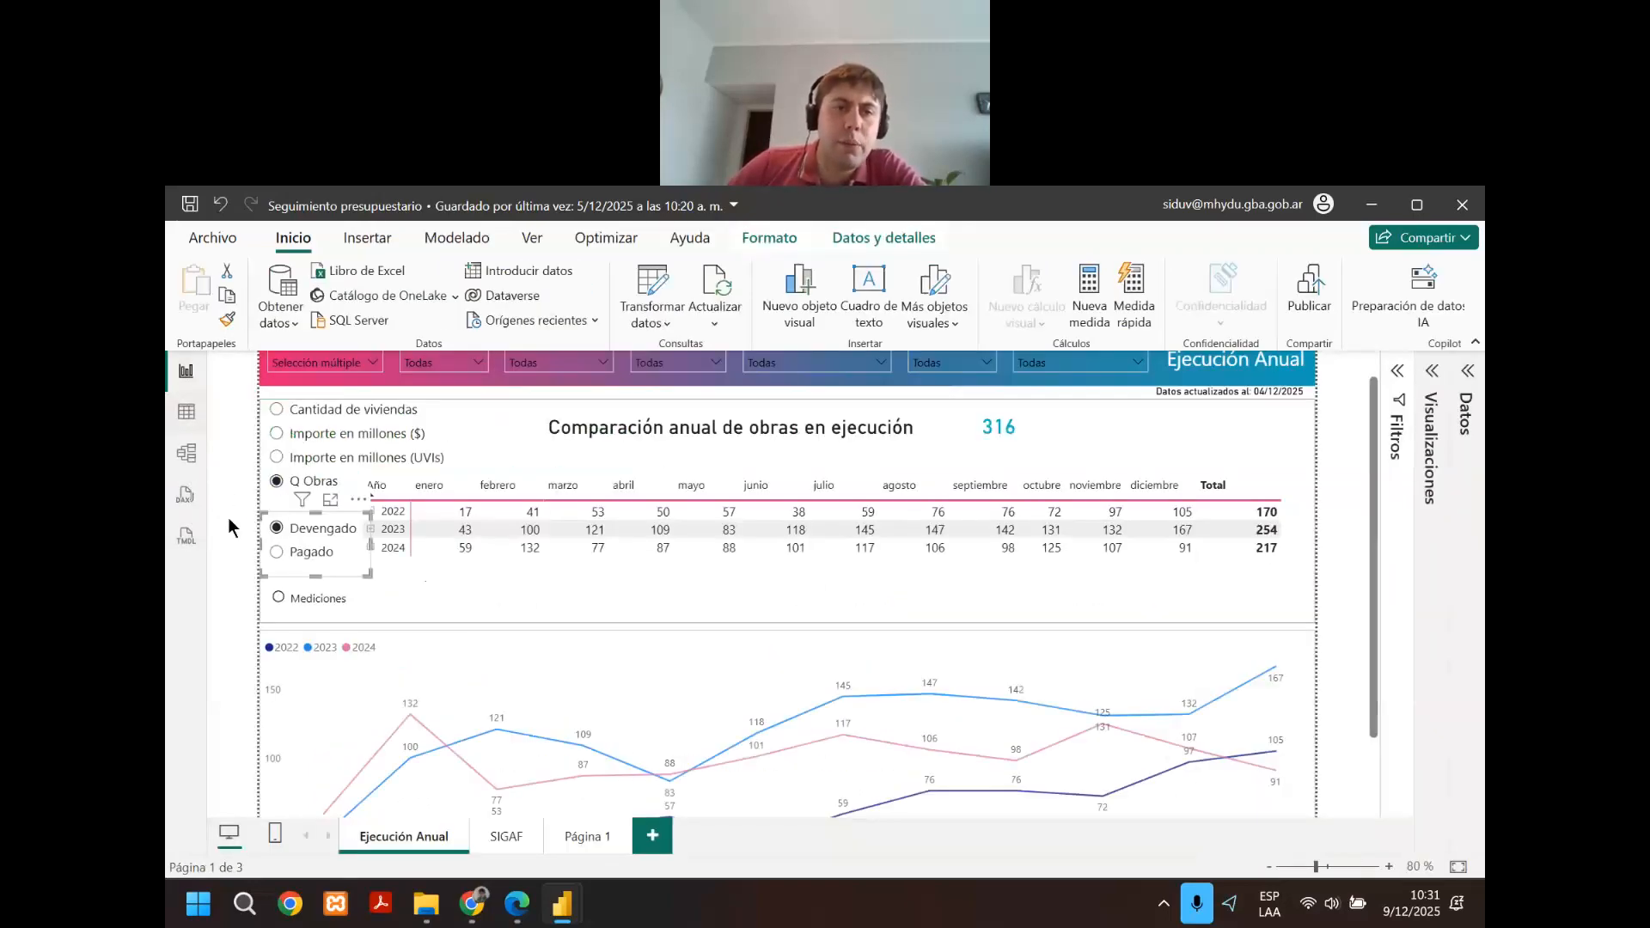
scroll(320, 575, down, 2)
scroll(304, 618, up, 2)
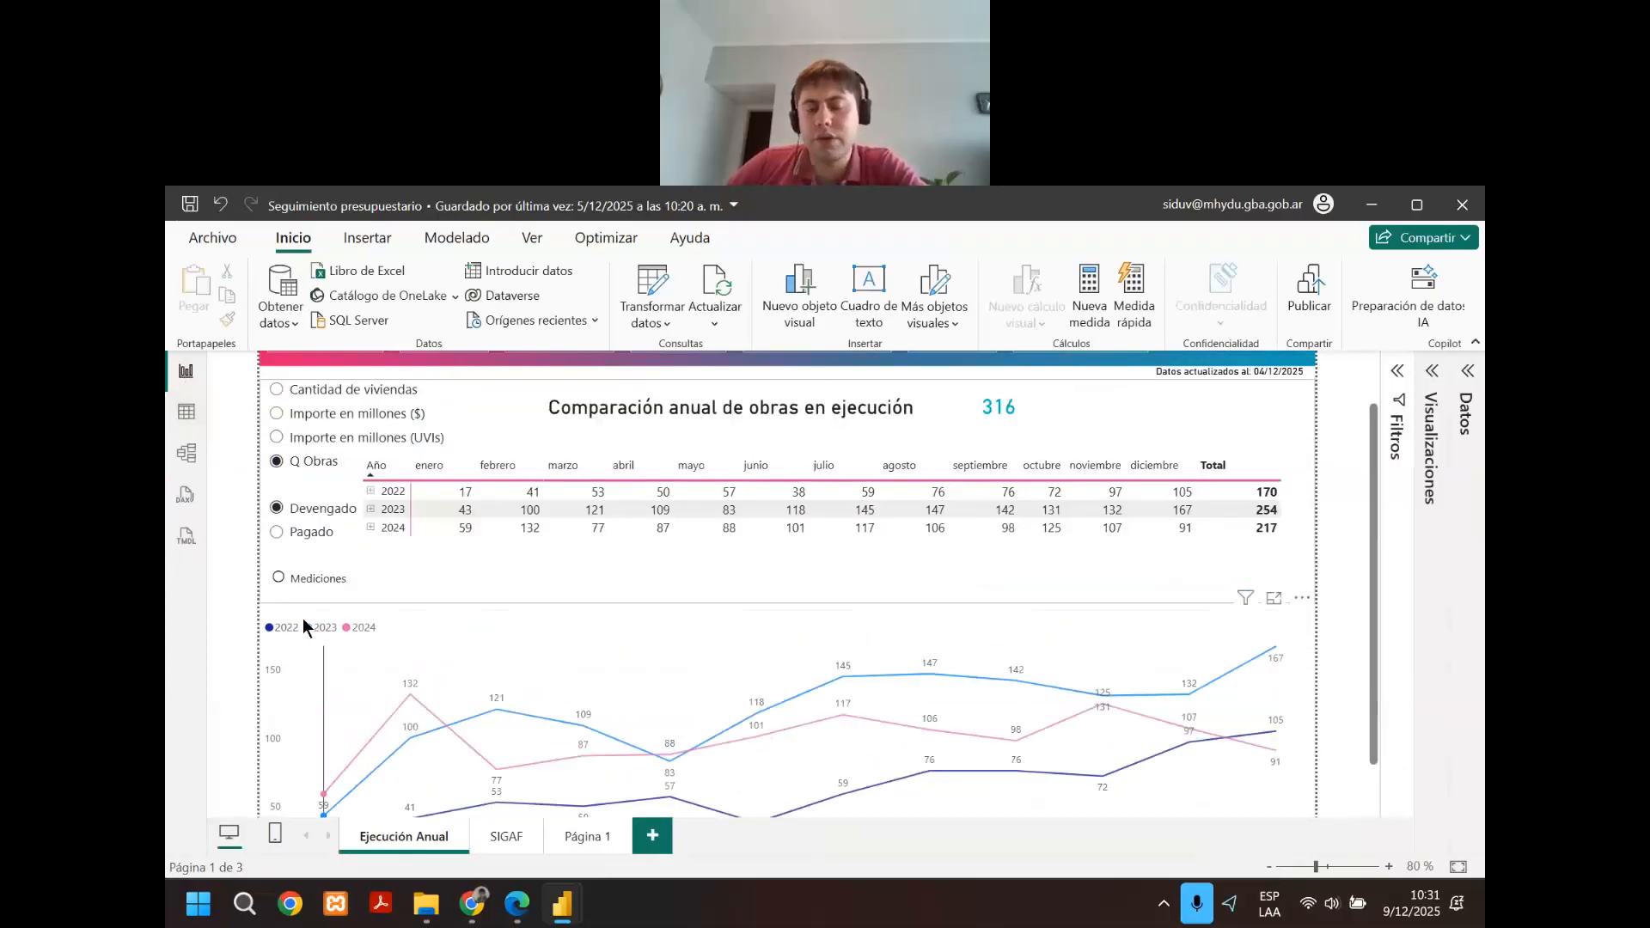
scroll(305, 608, down, 2)
scroll(308, 593, up, 2)
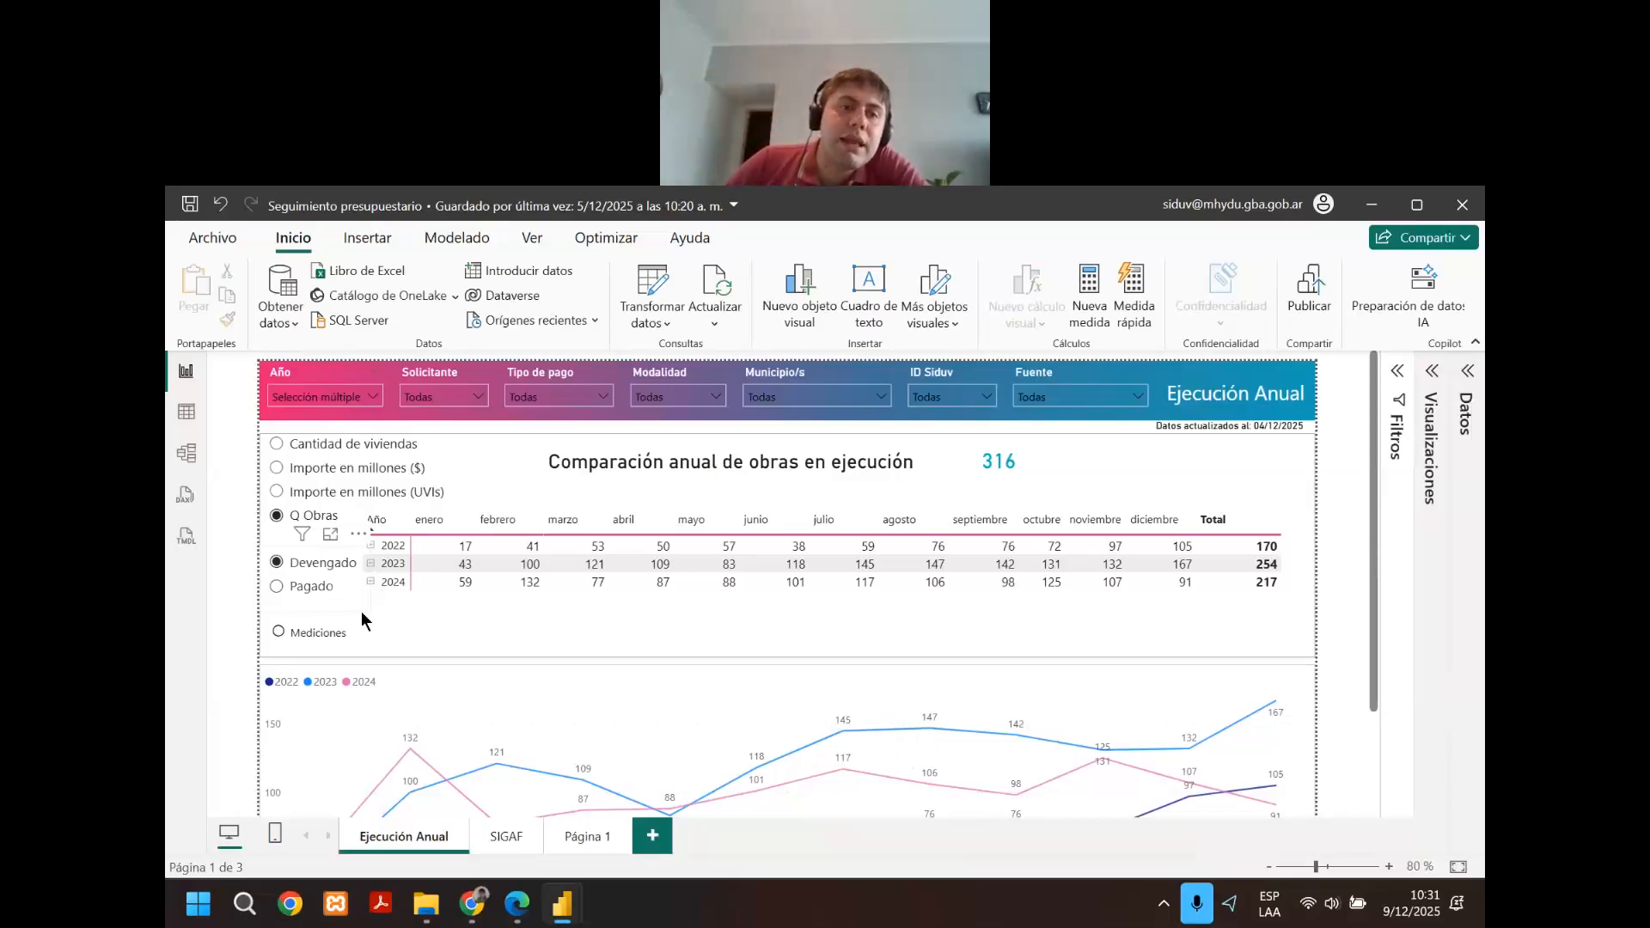
scroll(361, 610, down, 1)
scroll(335, 550, up, 1)
scroll(316, 596, down, 1)
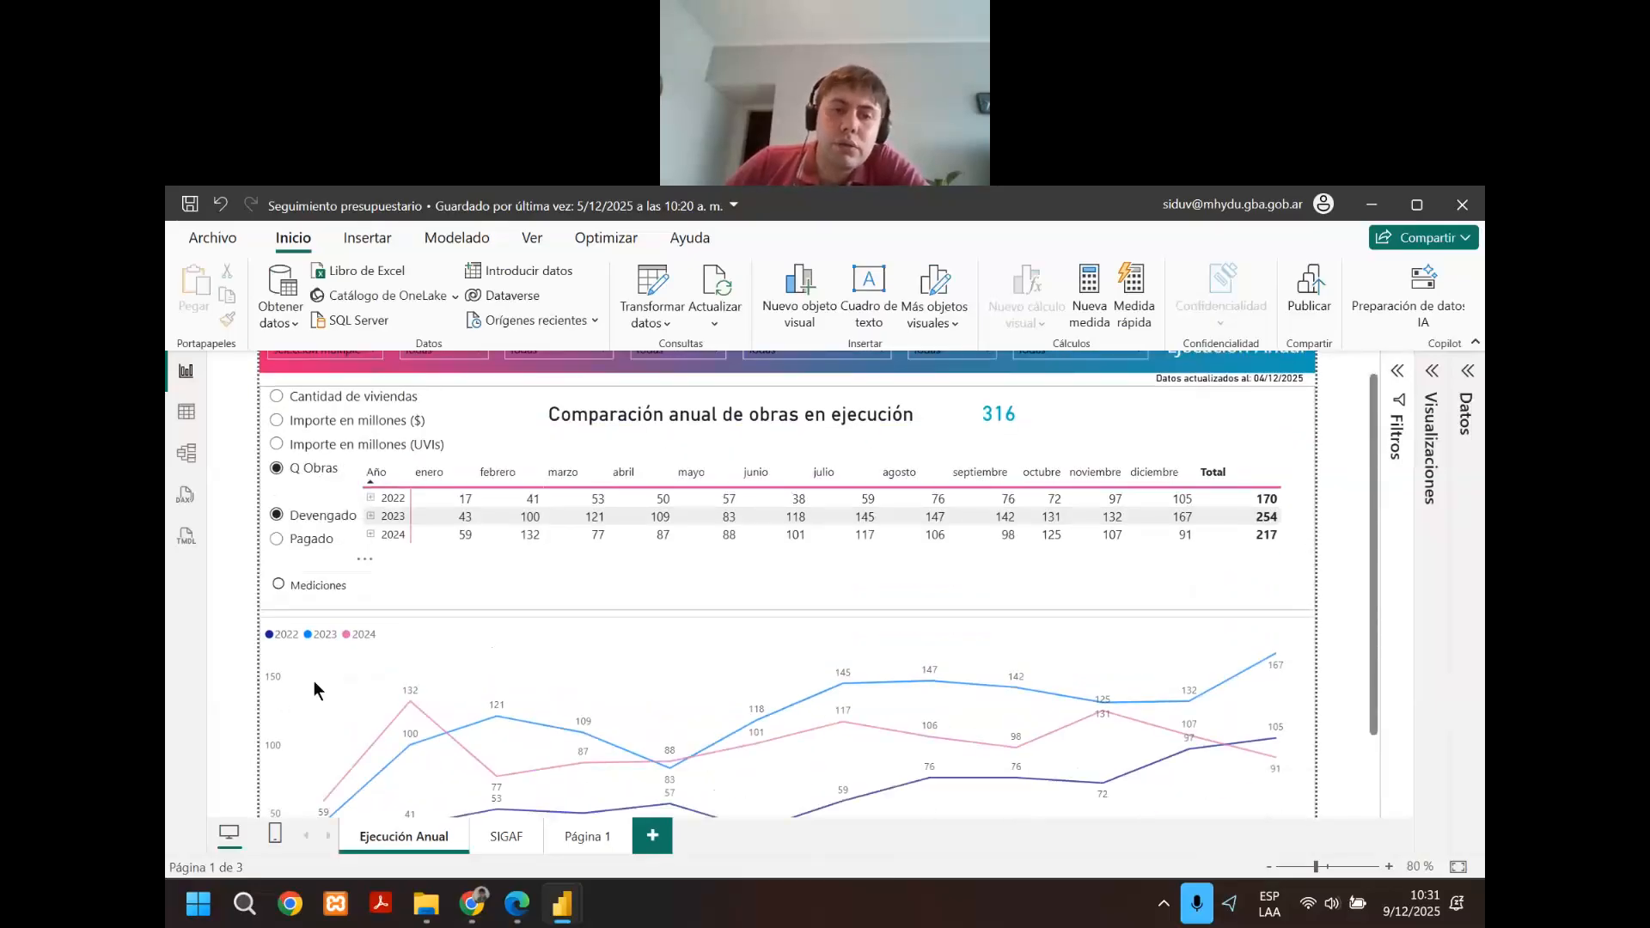
mouse_move(333, 715)
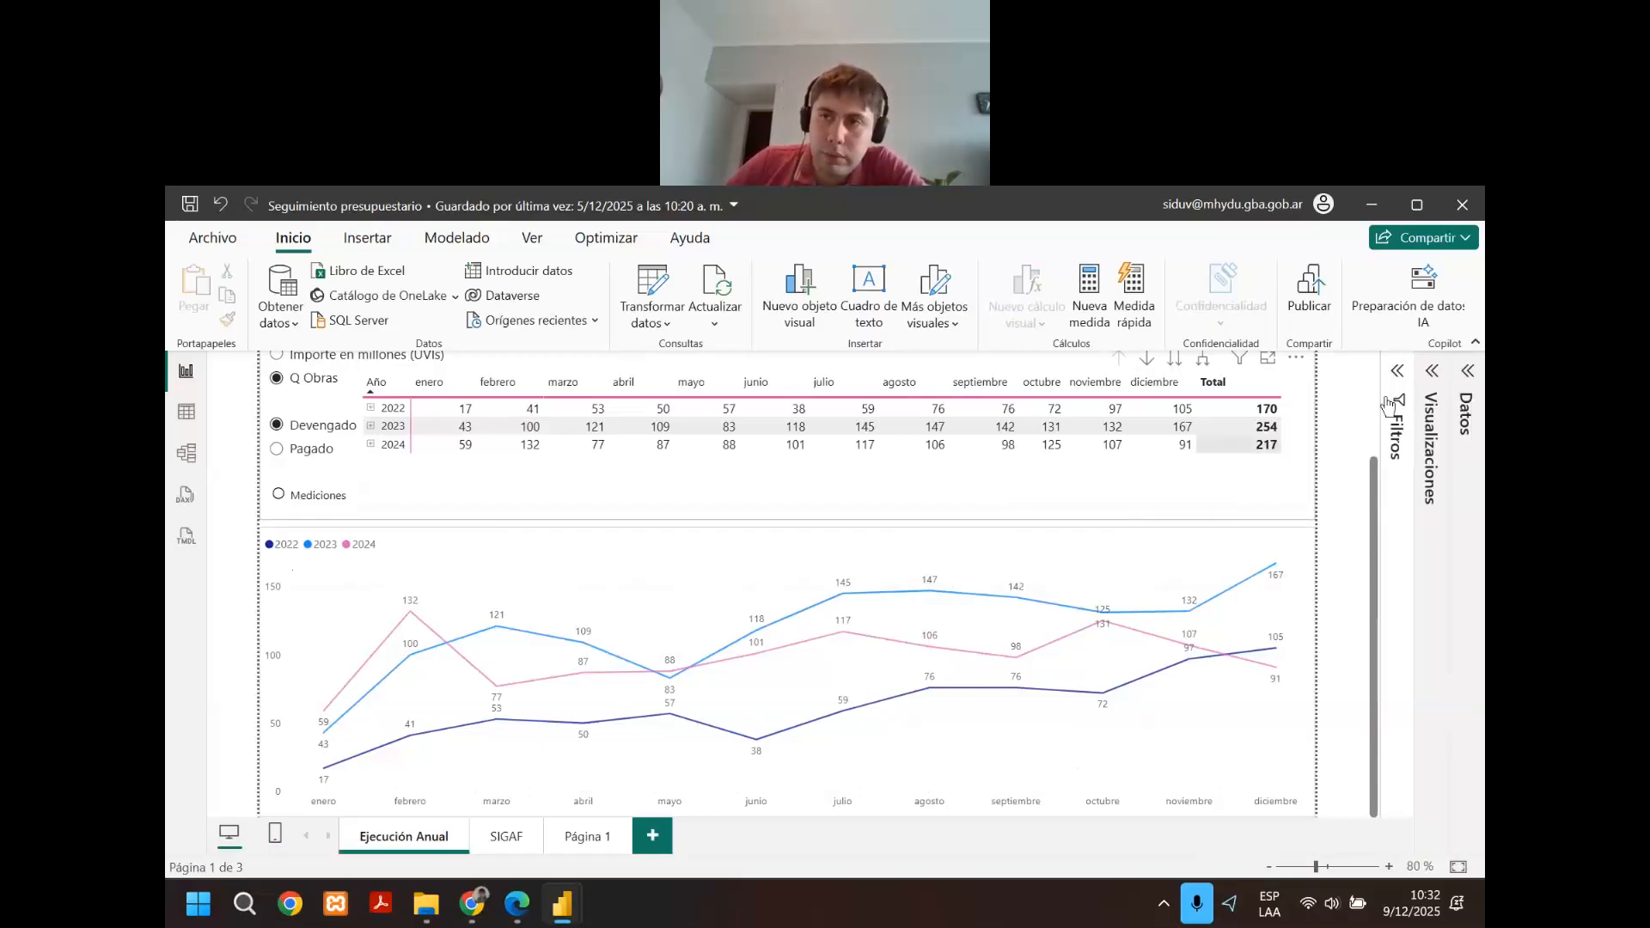
Show the build settings of the line chart of works by month and find its Leyenda field.
click(1431, 370)
scroll(1298, 773, down, 2)
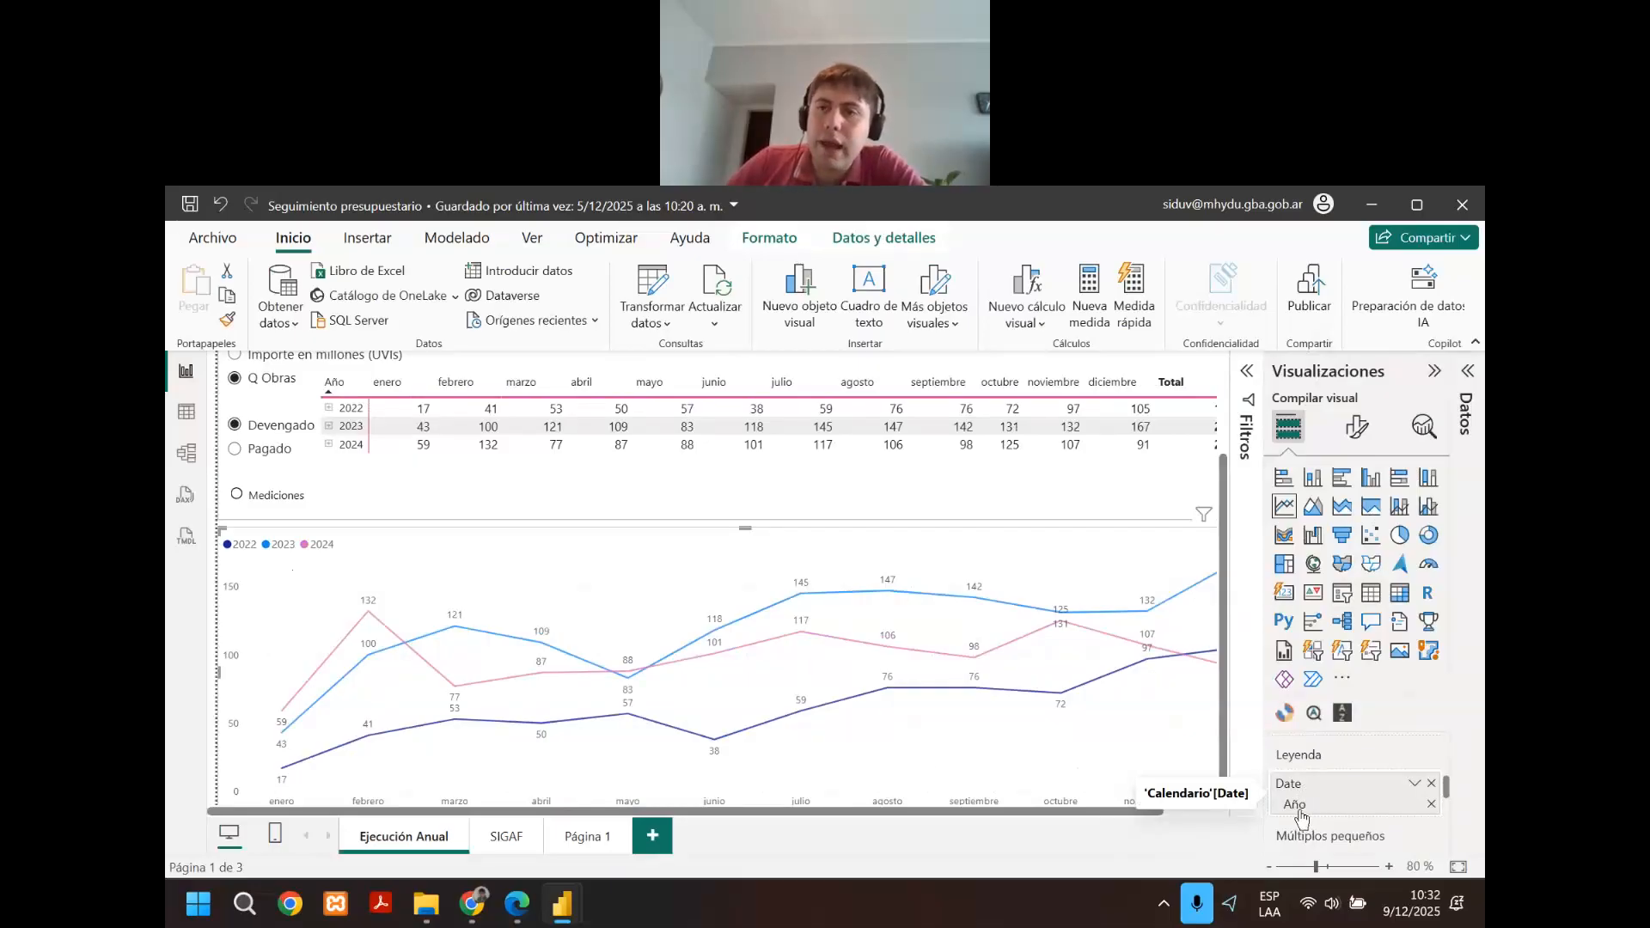
Hide the Visualizaciones pane and examine the October values for 2022 to 2024 in the line chart.
click(1433, 370)
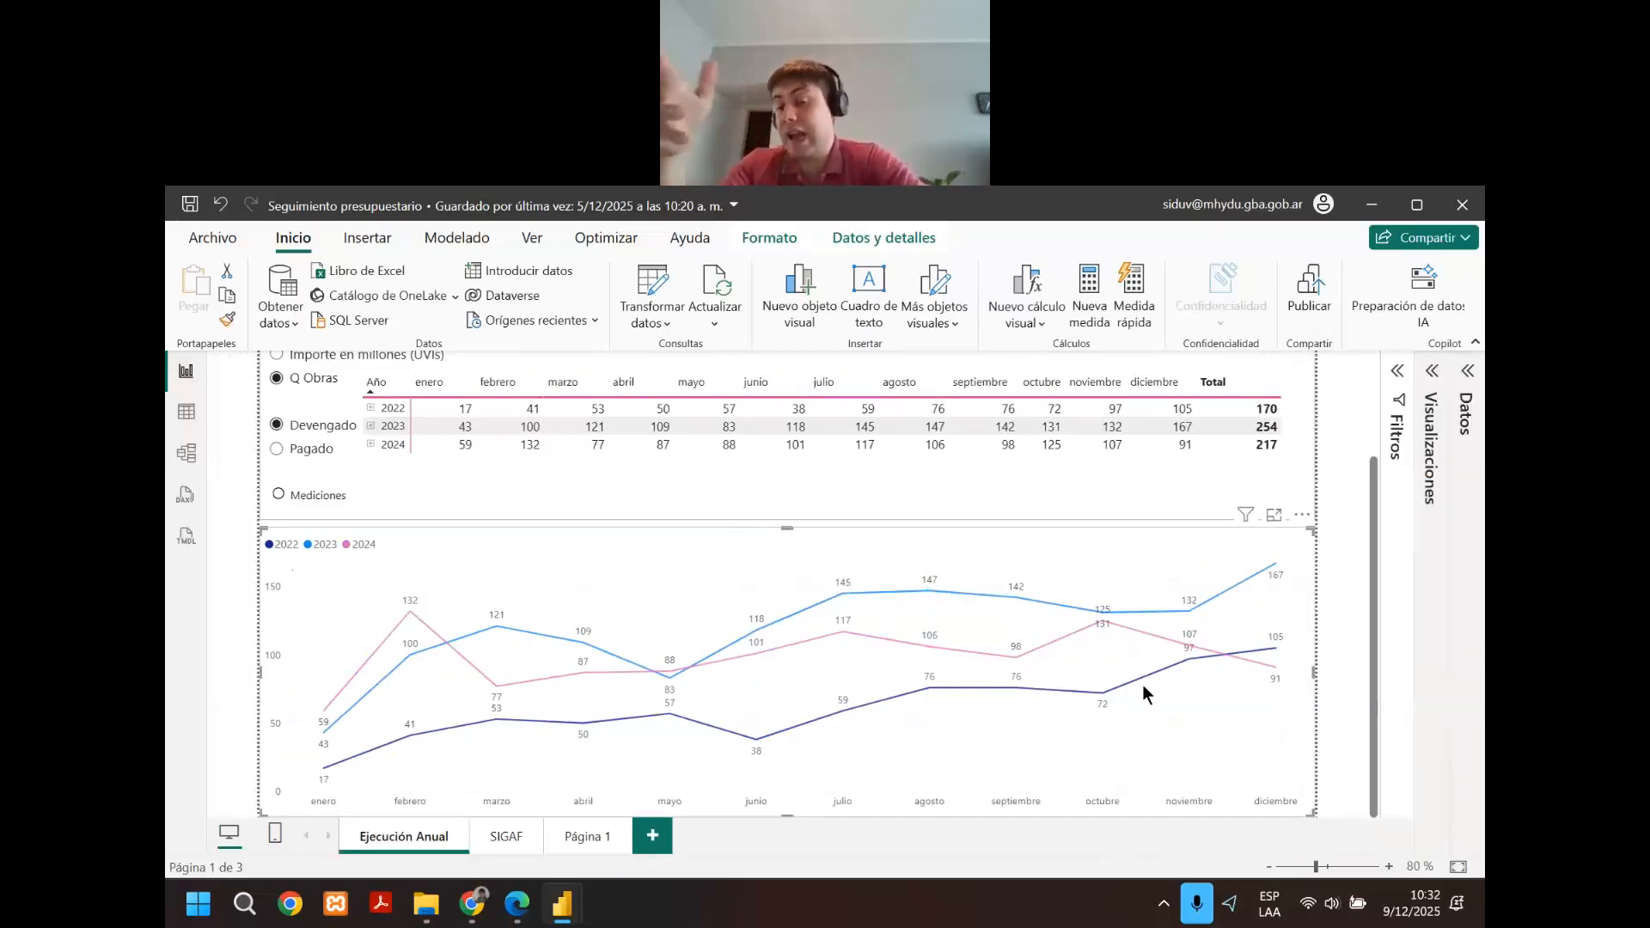
mouse_move(1137, 691)
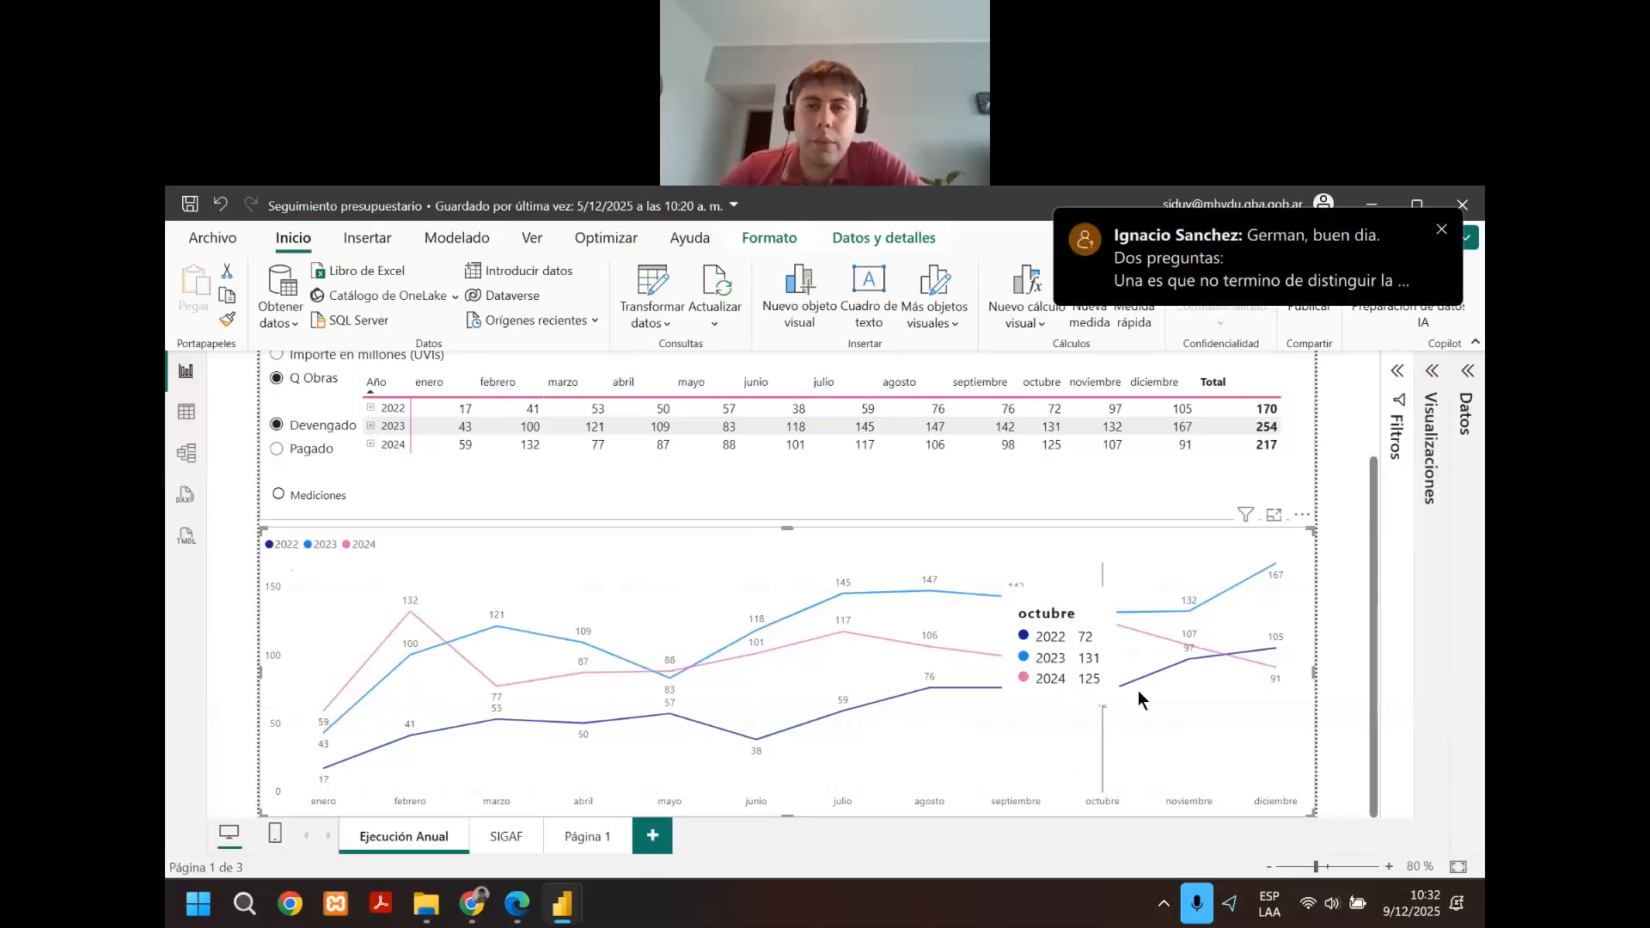
mouse_move(1230, 334)
mouse_move(920, 615)
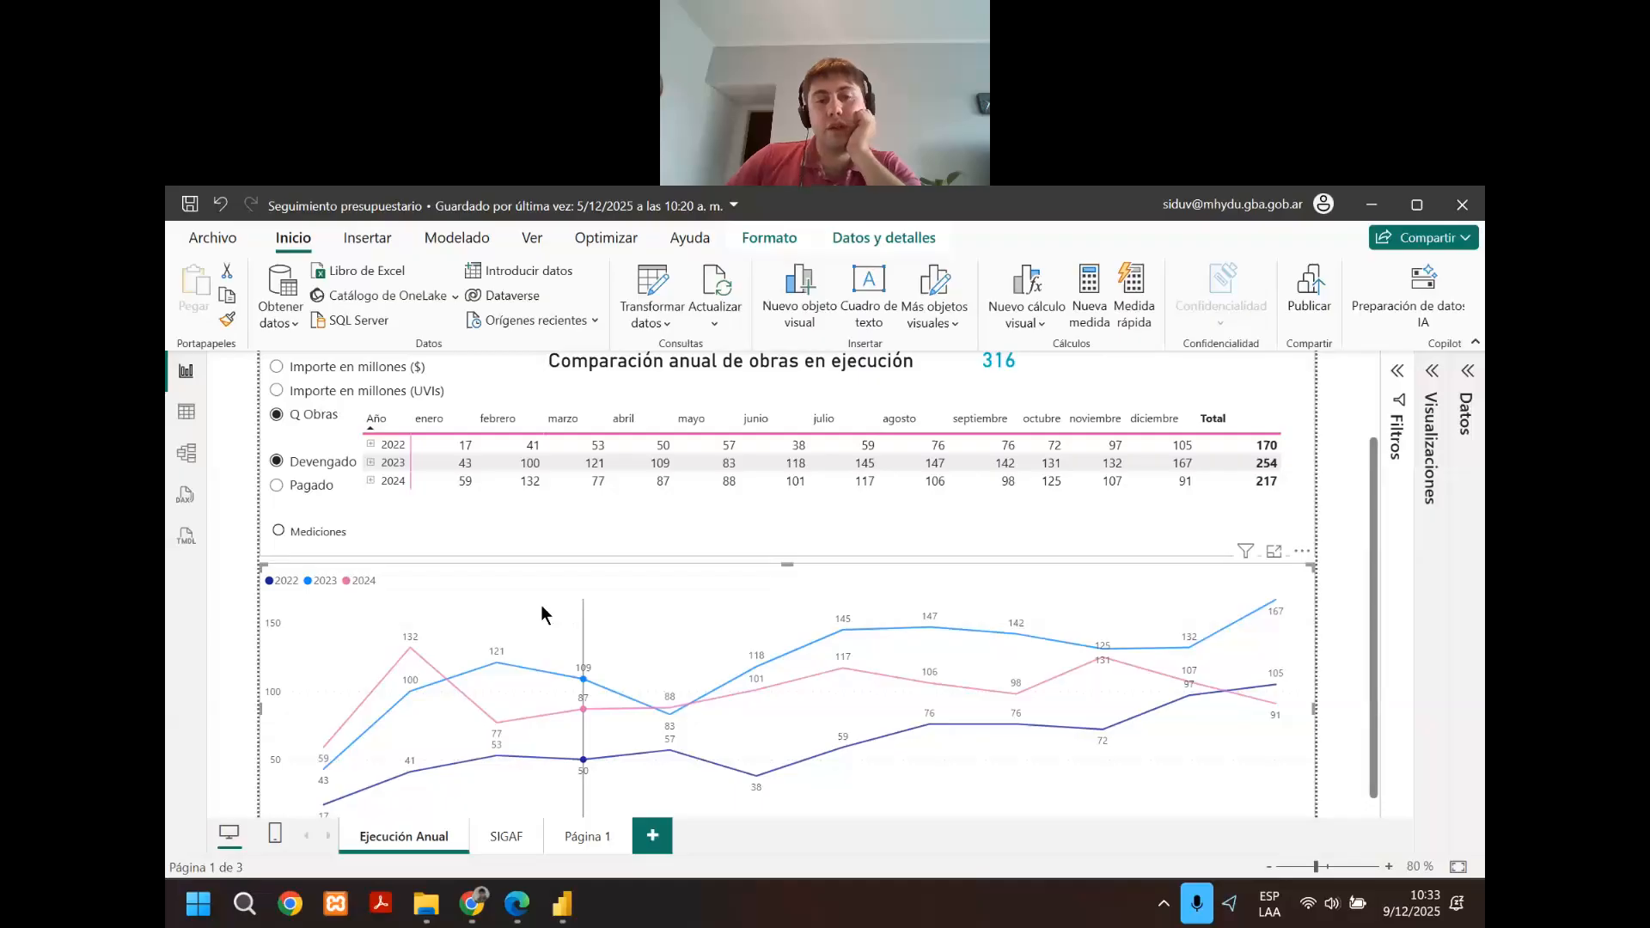
Show the SIGAF page and expand the IVBA row of the budget table to review its expense items.
scroll(539, 605, up, 2)
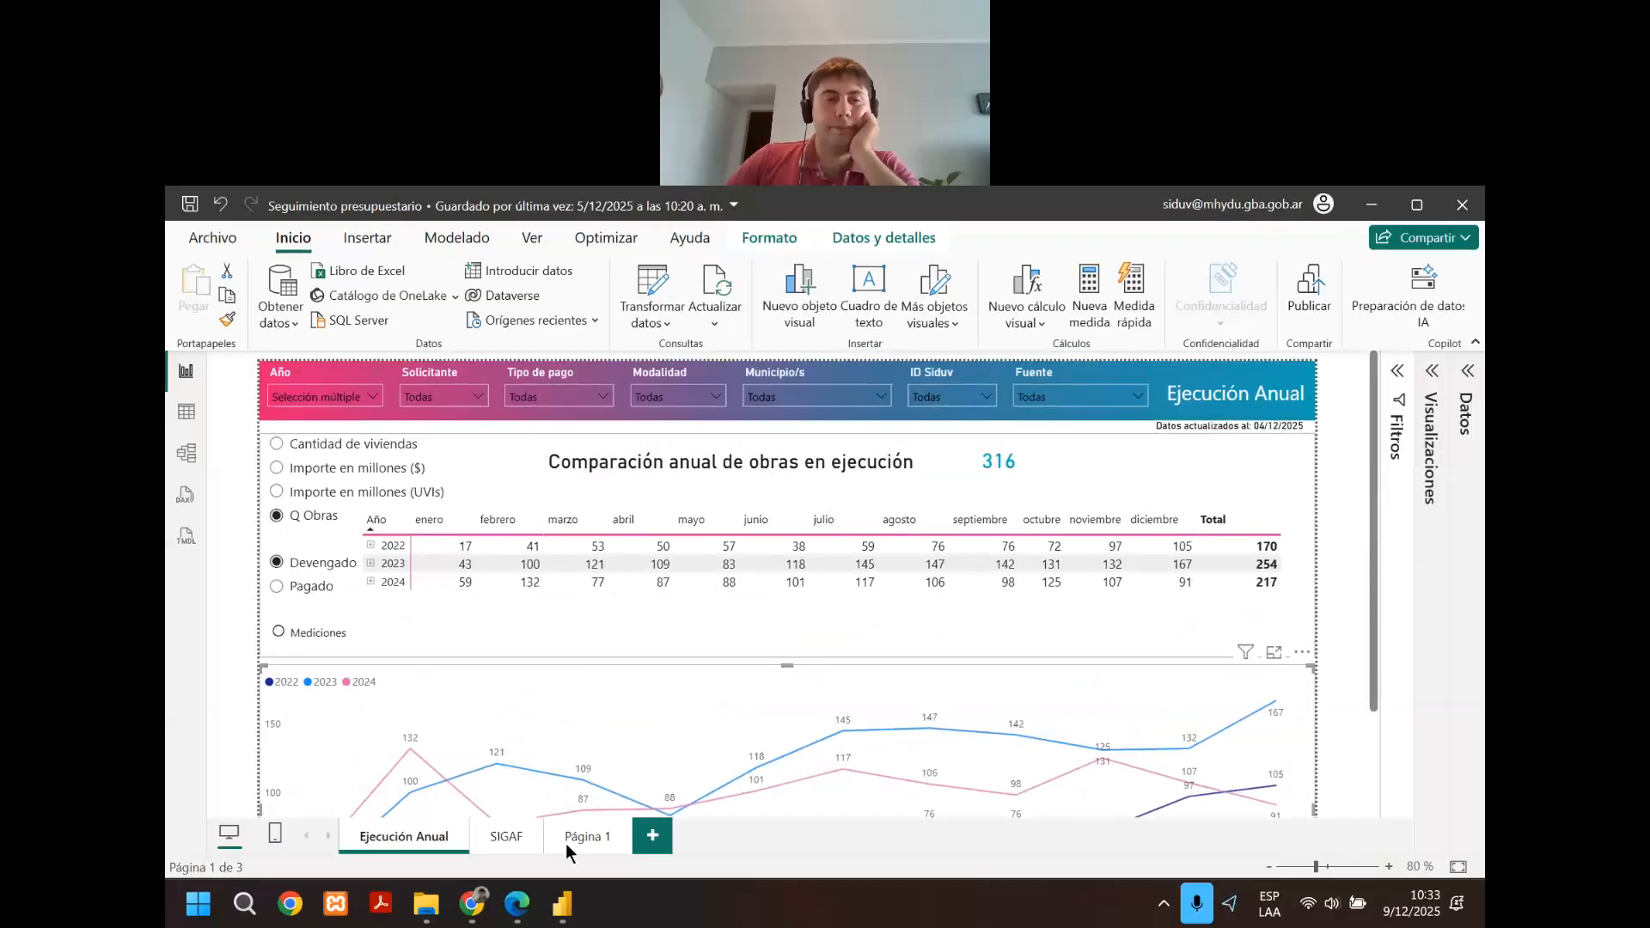
click(509, 836)
scroll(669, 665, down, 2)
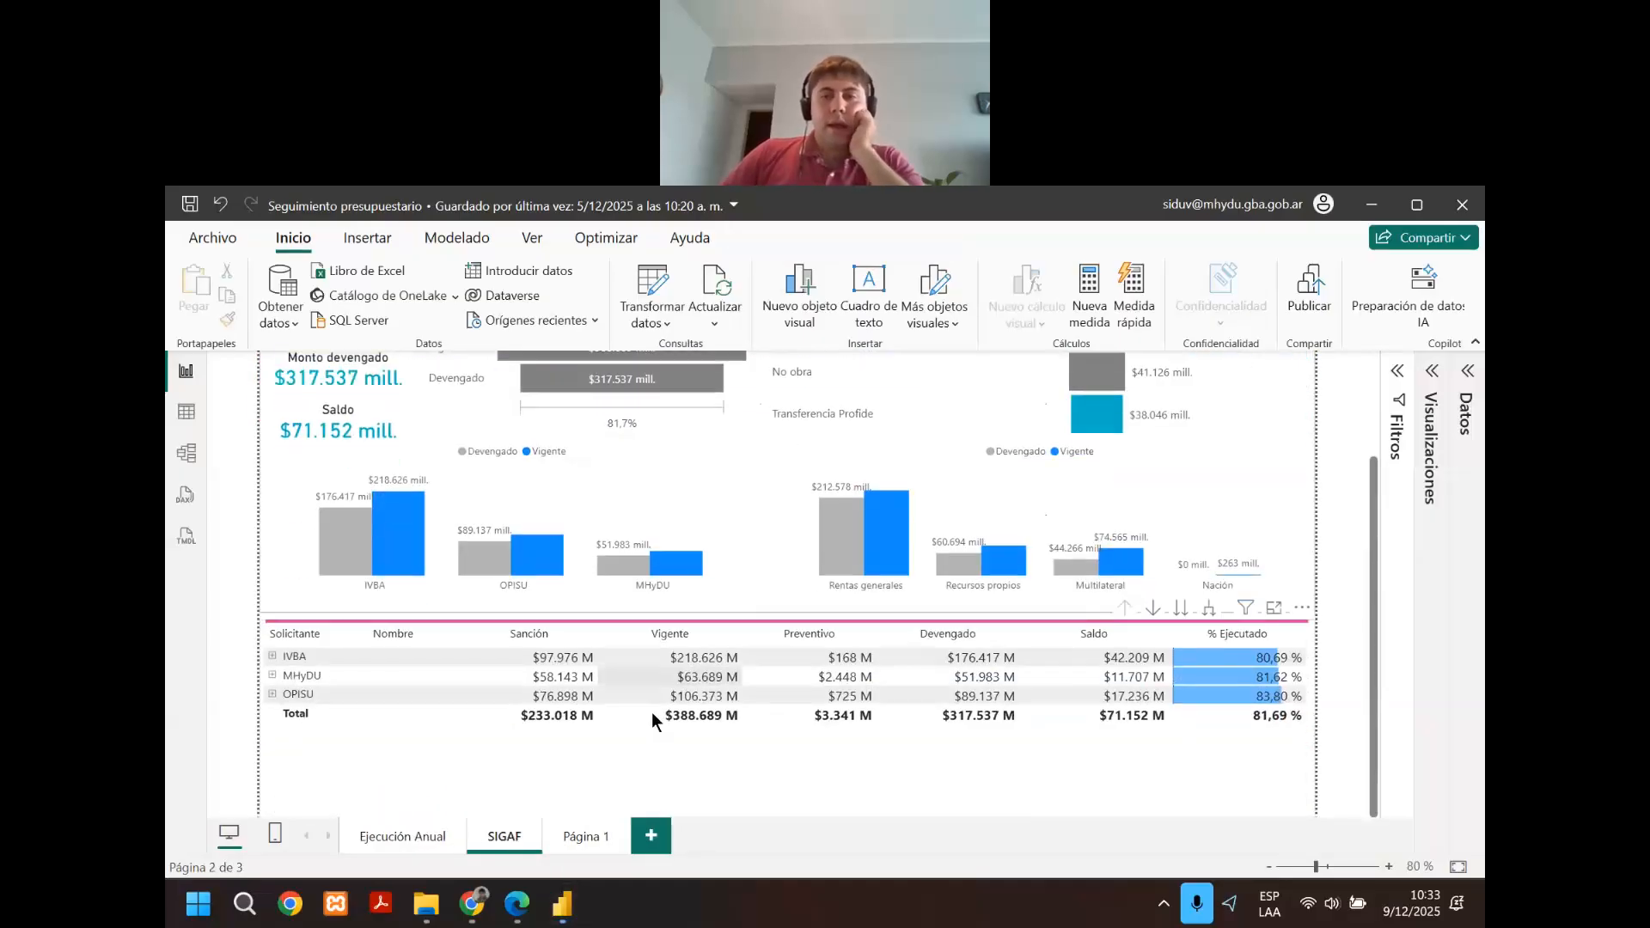
click(619, 732)
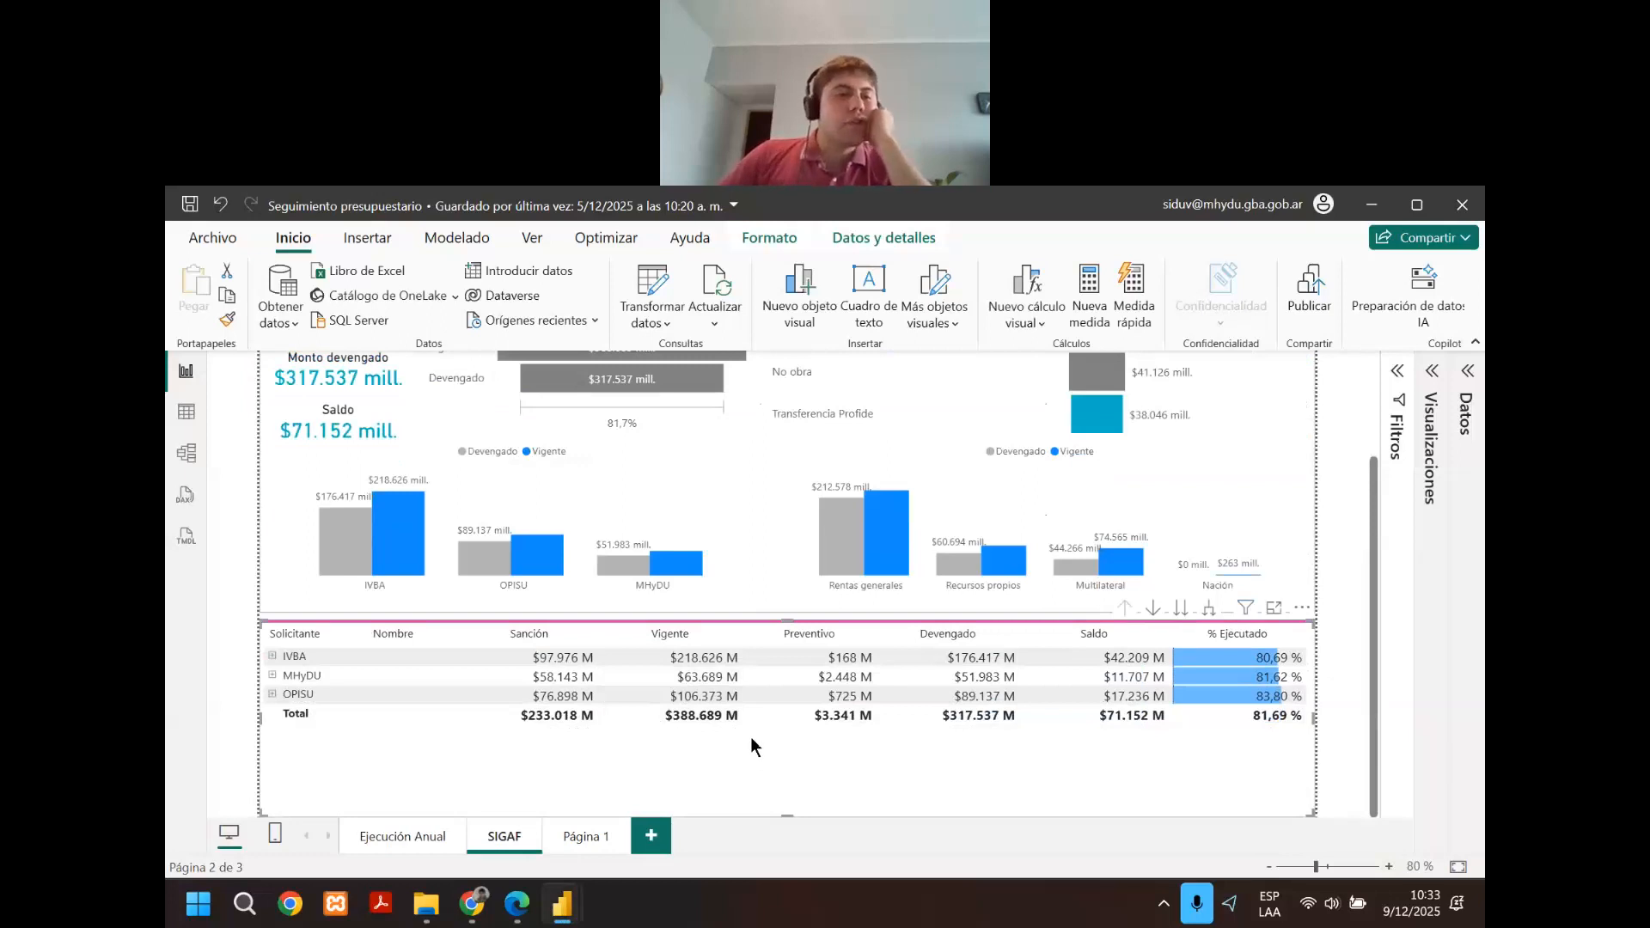
click(272, 656)
scroll(404, 701, down, 1)
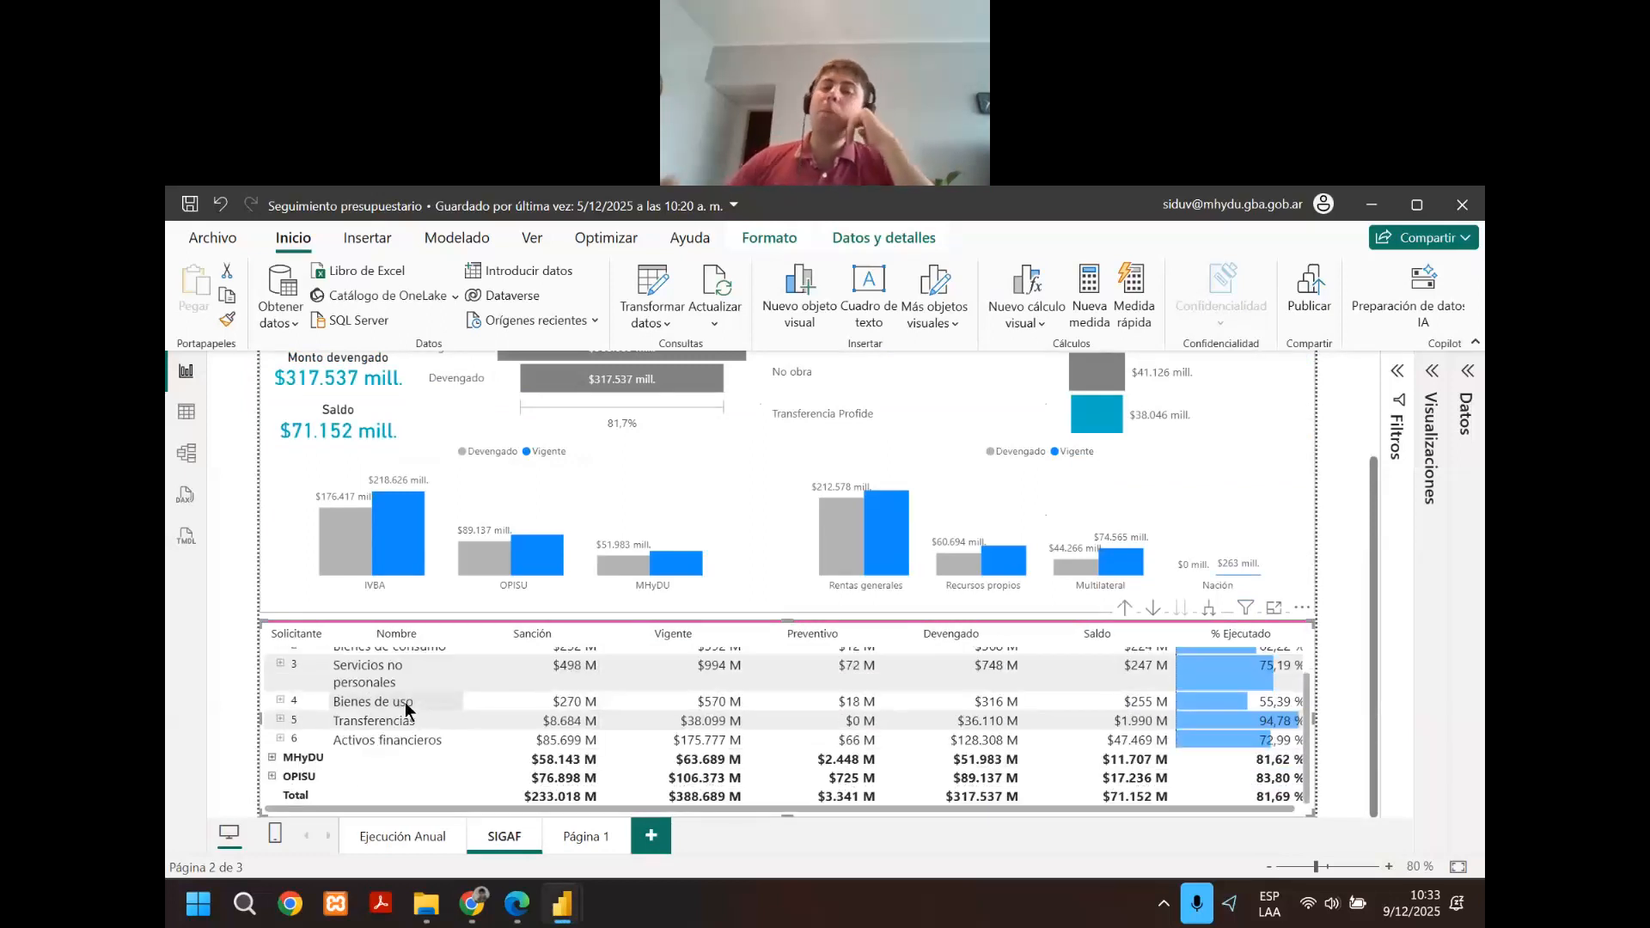
scroll(405, 701, up, 1)
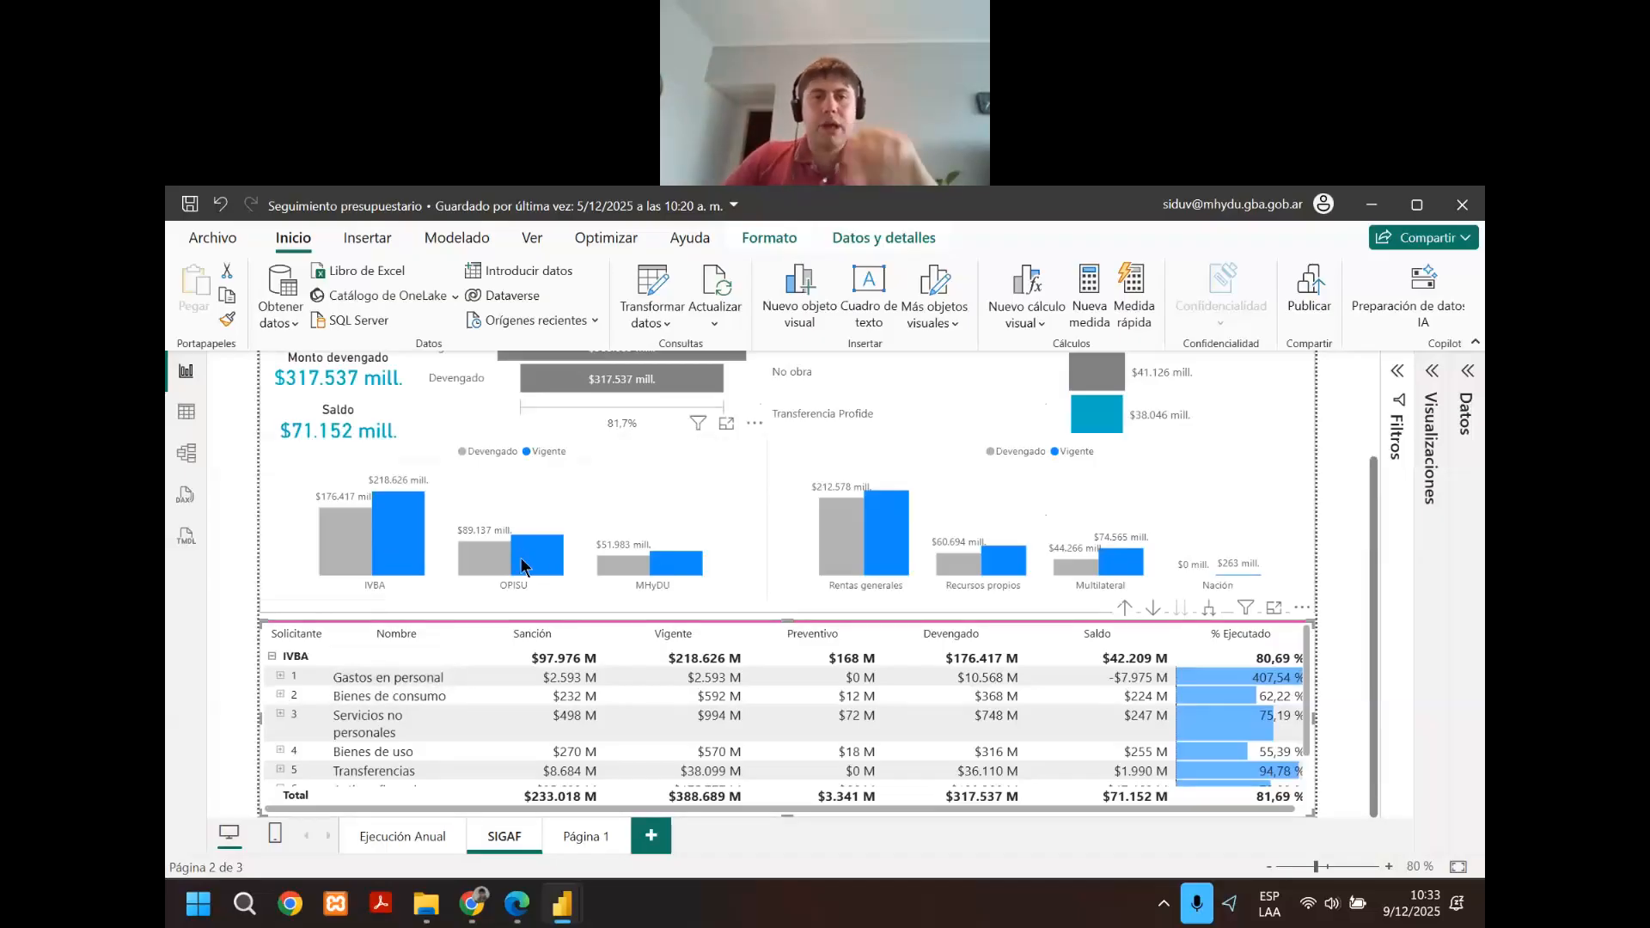
Examine the whole SIGAF page, from the Devengado and Vigente charts to the IVBA items in the budget table.
click(557, 506)
scroll(466, 569, up, 2)
scroll(570, 552, down, 1)
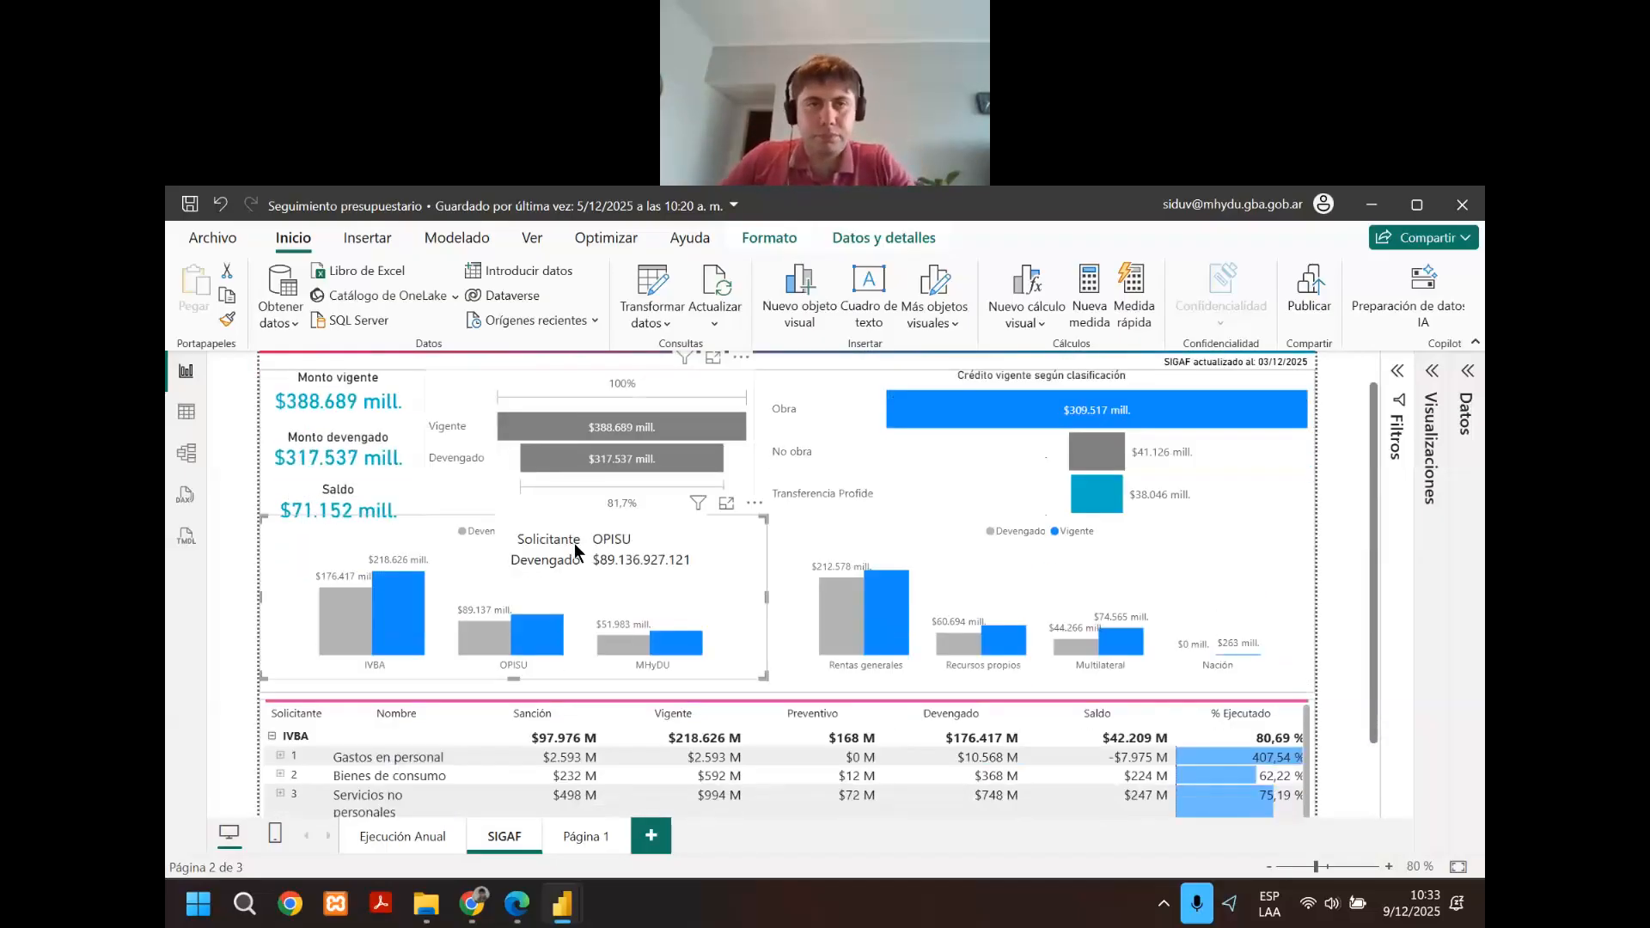
scroll(565, 557, down, 2)
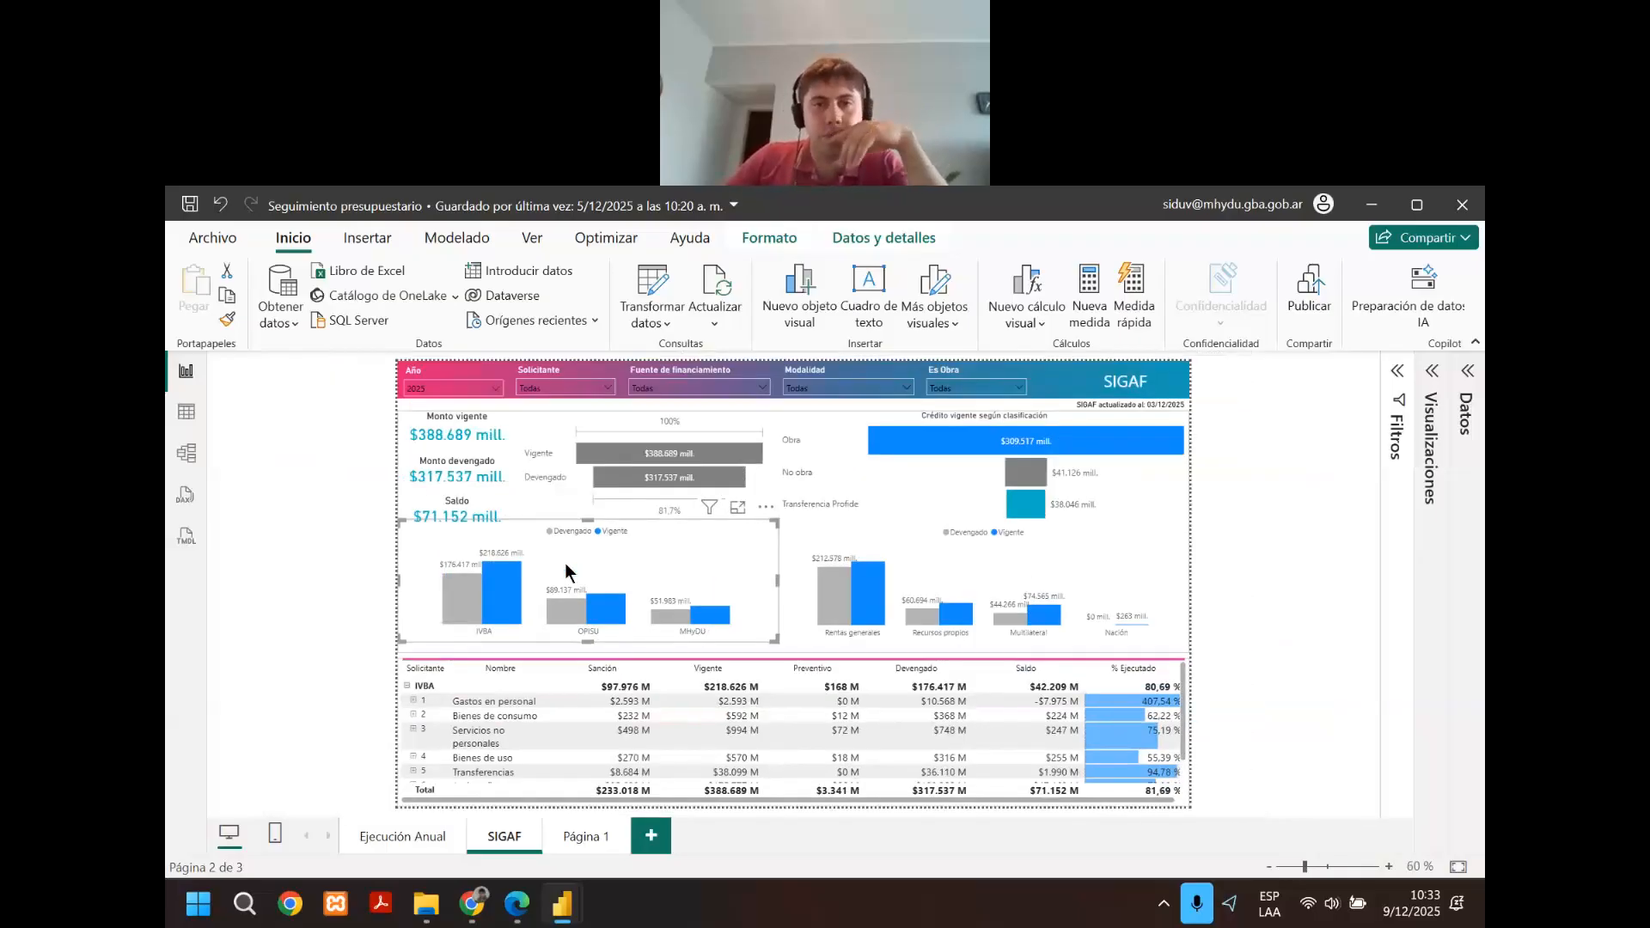
click(780, 406)
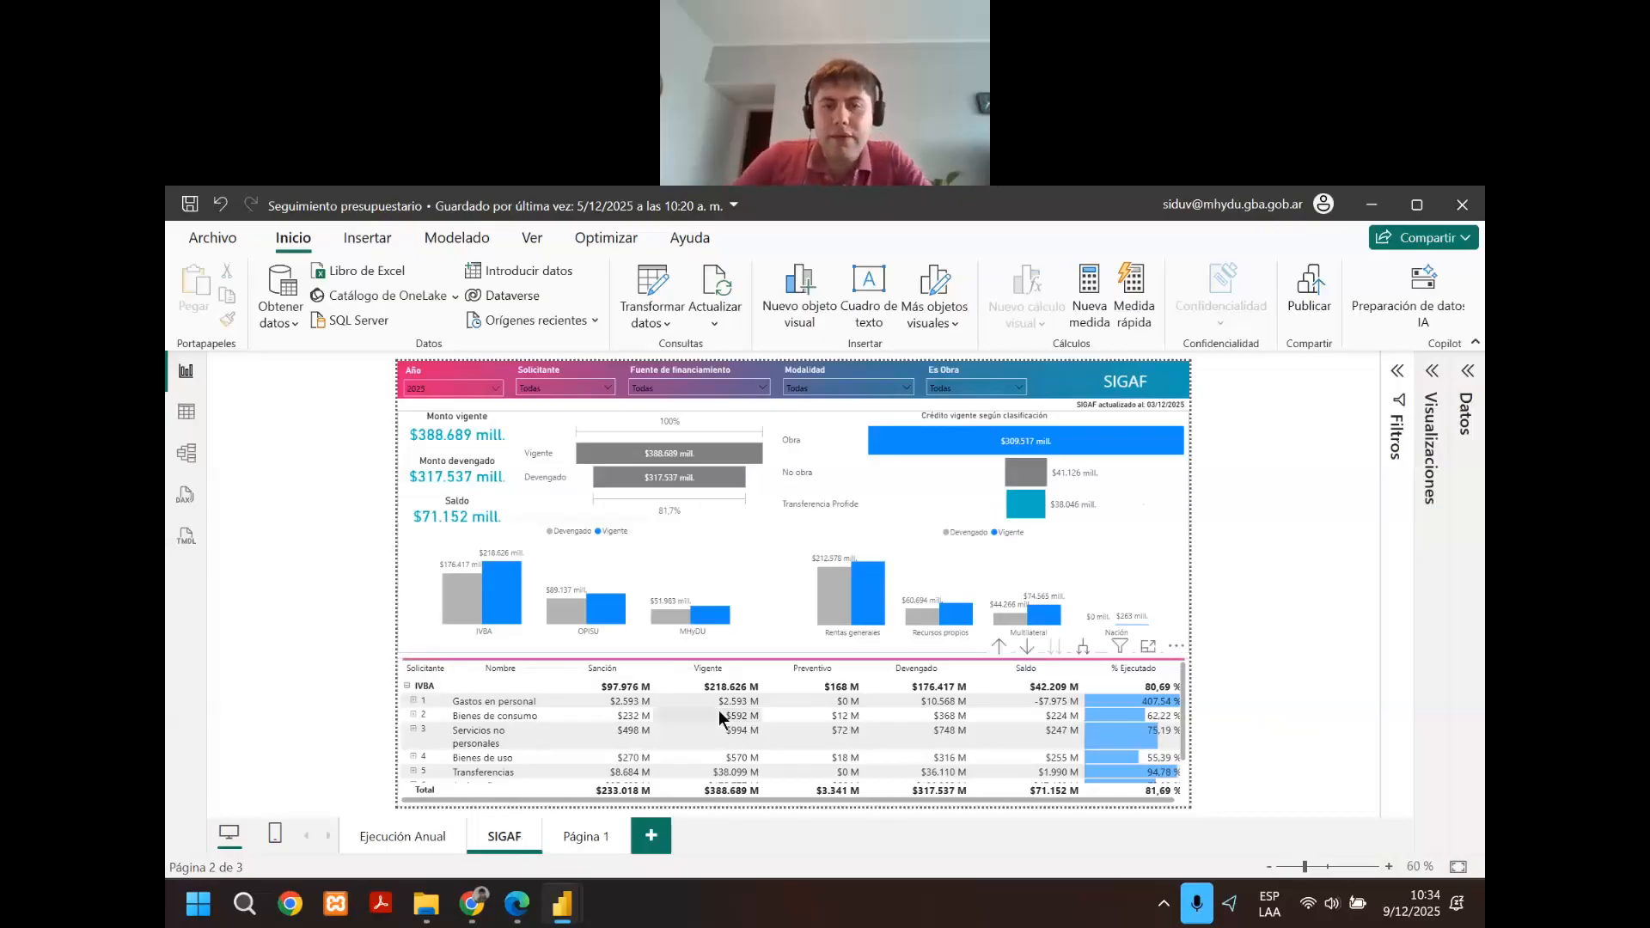
scroll(718, 709, down, 3)
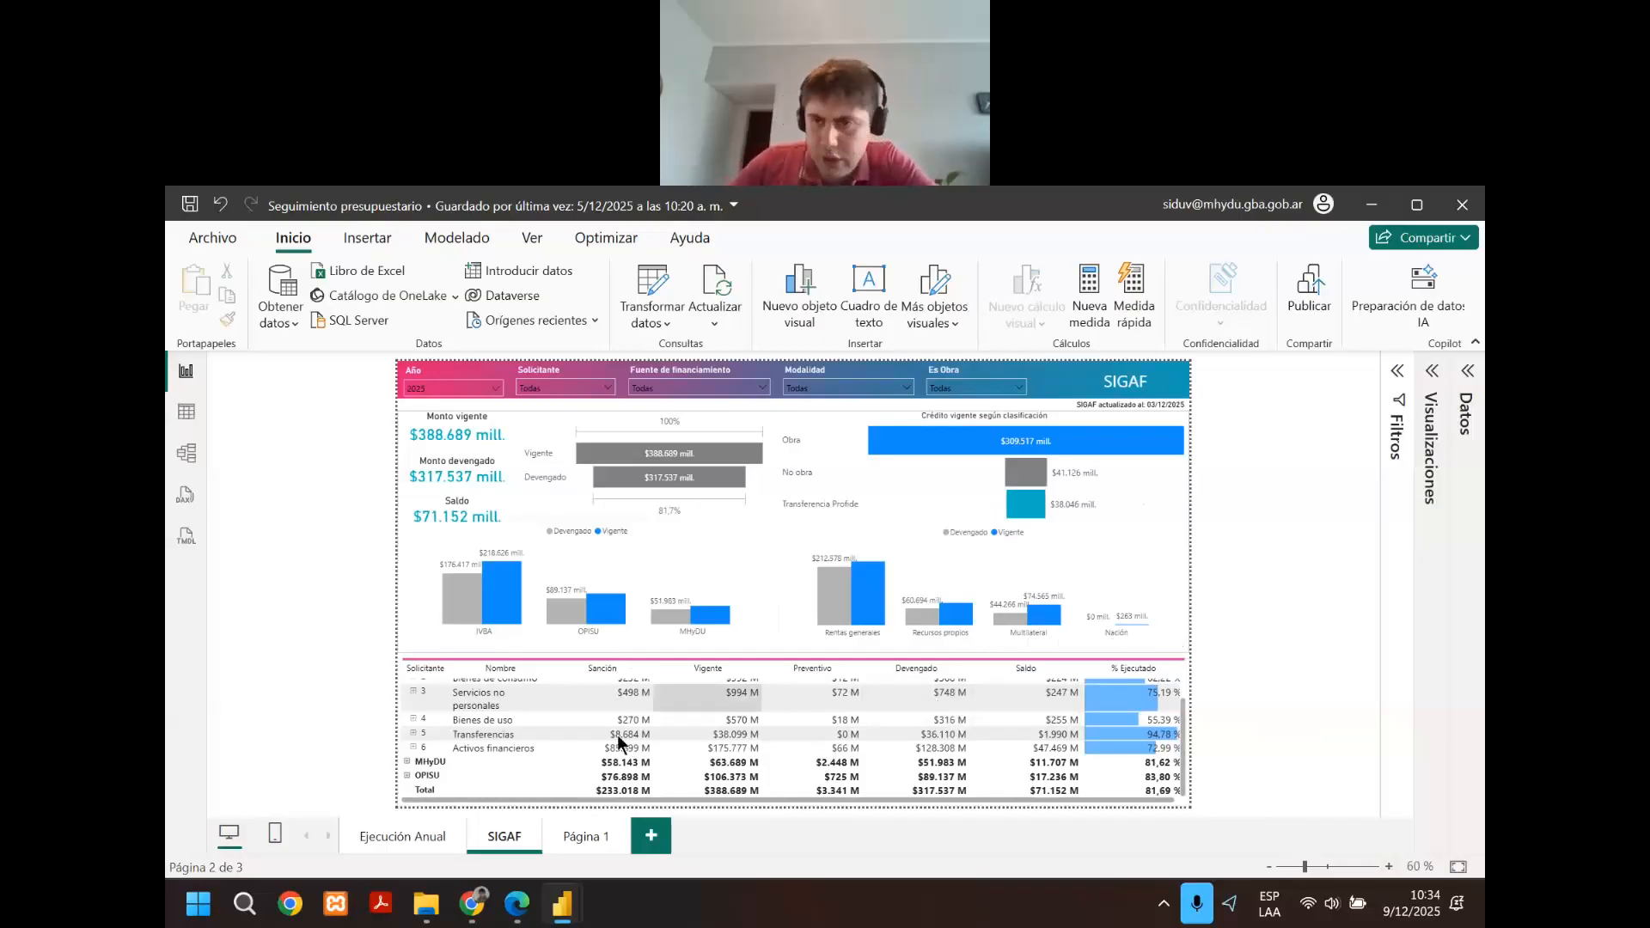
scroll(559, 726, up, 3)
Collapse and re-expand the IVBA row in the budget table, and look at the table's additional options.
click(408, 686)
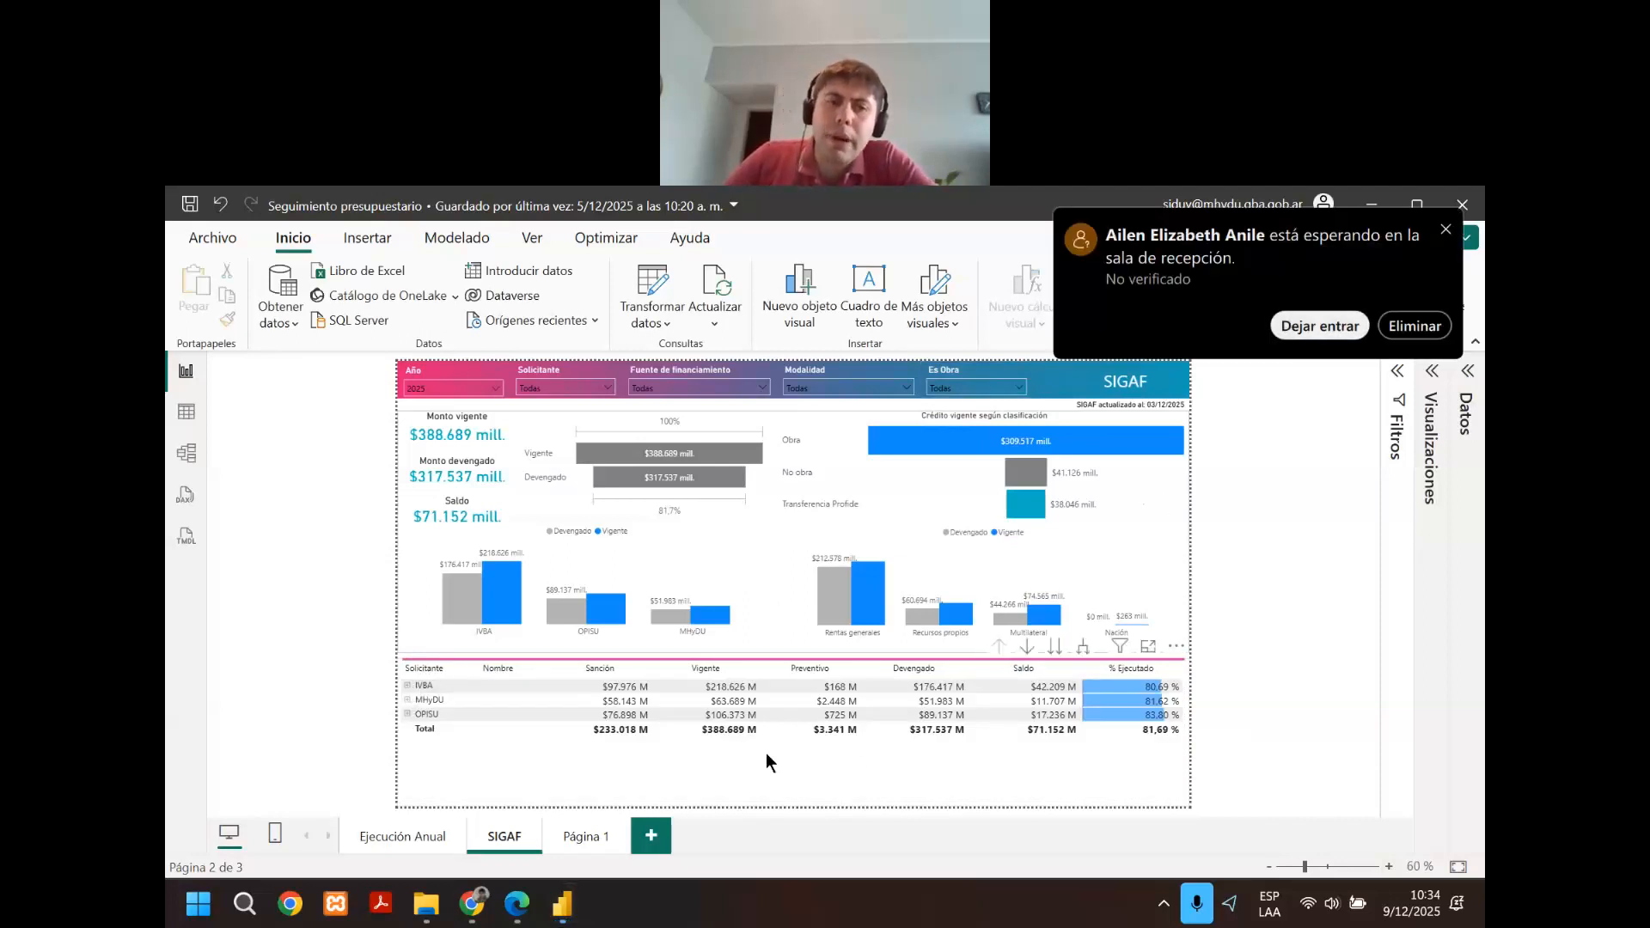
click(408, 701)
click(407, 687)
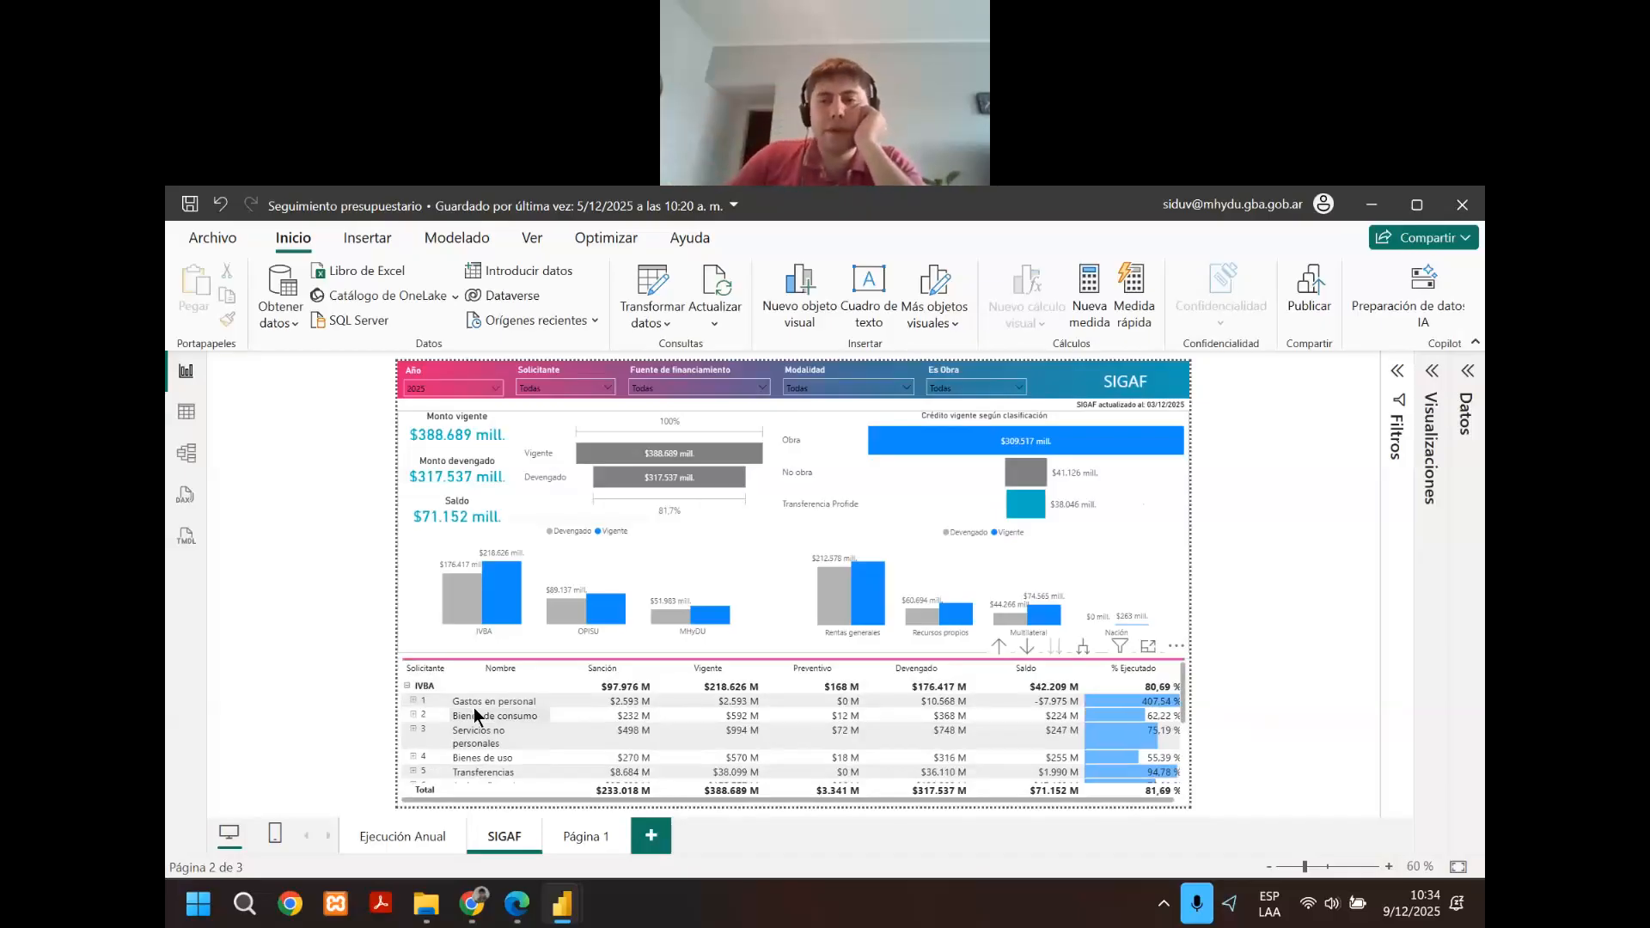
click(1173, 648)
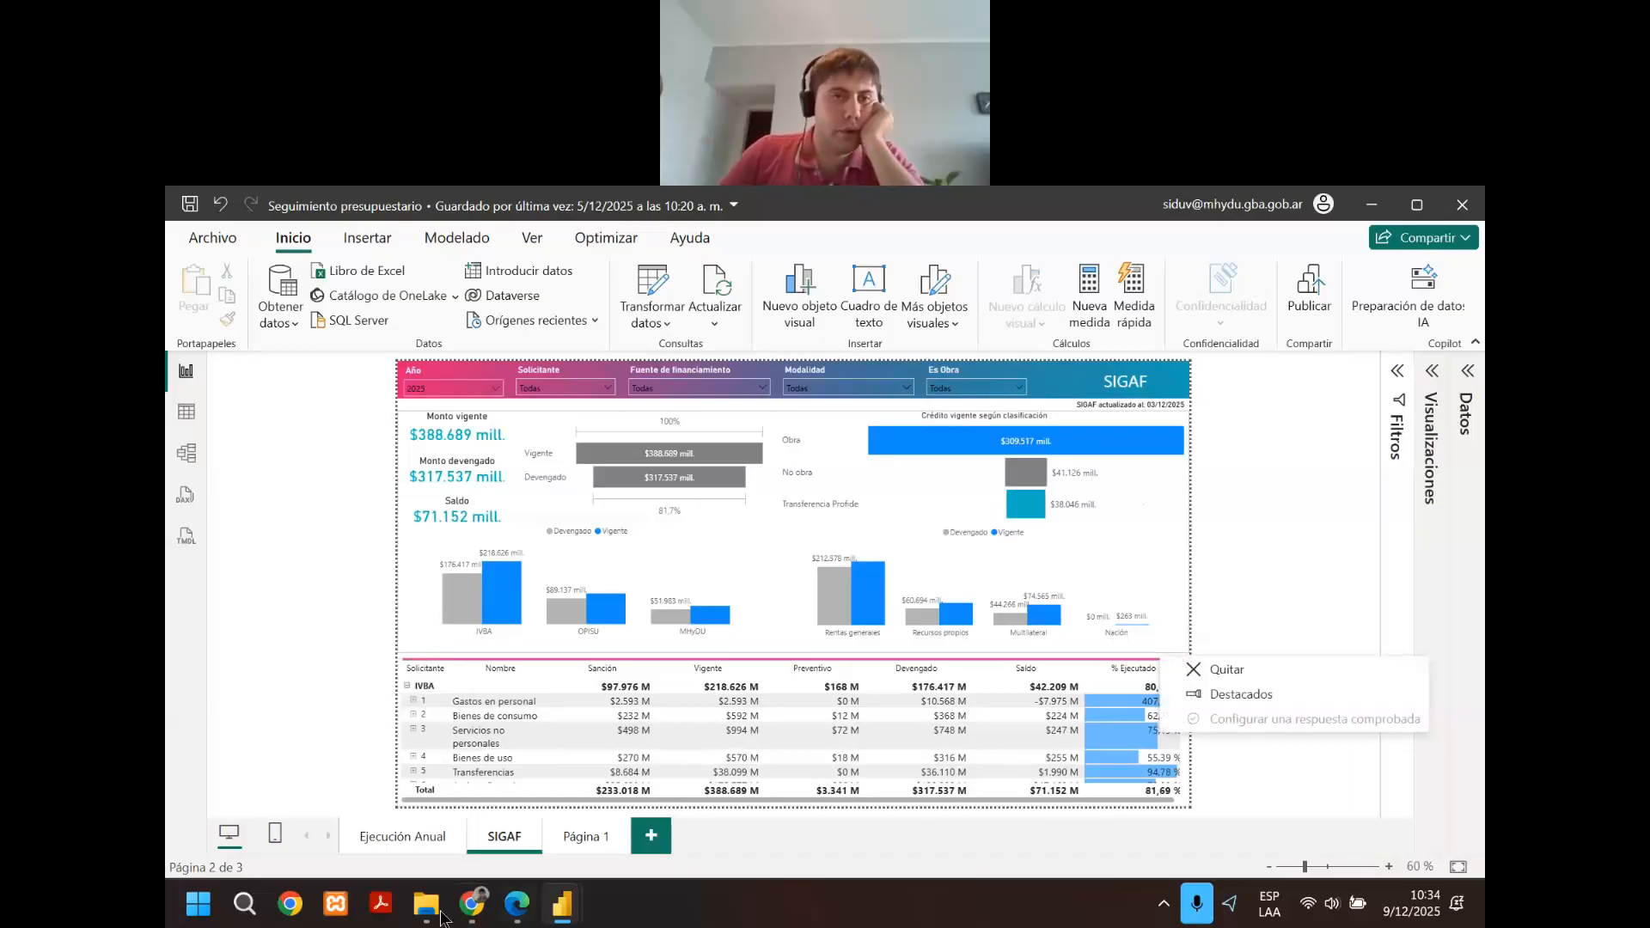
Switch to the Power BI service in Chrome and show Mi área de trabajo from the list of workspaces.
mouse_move(472, 921)
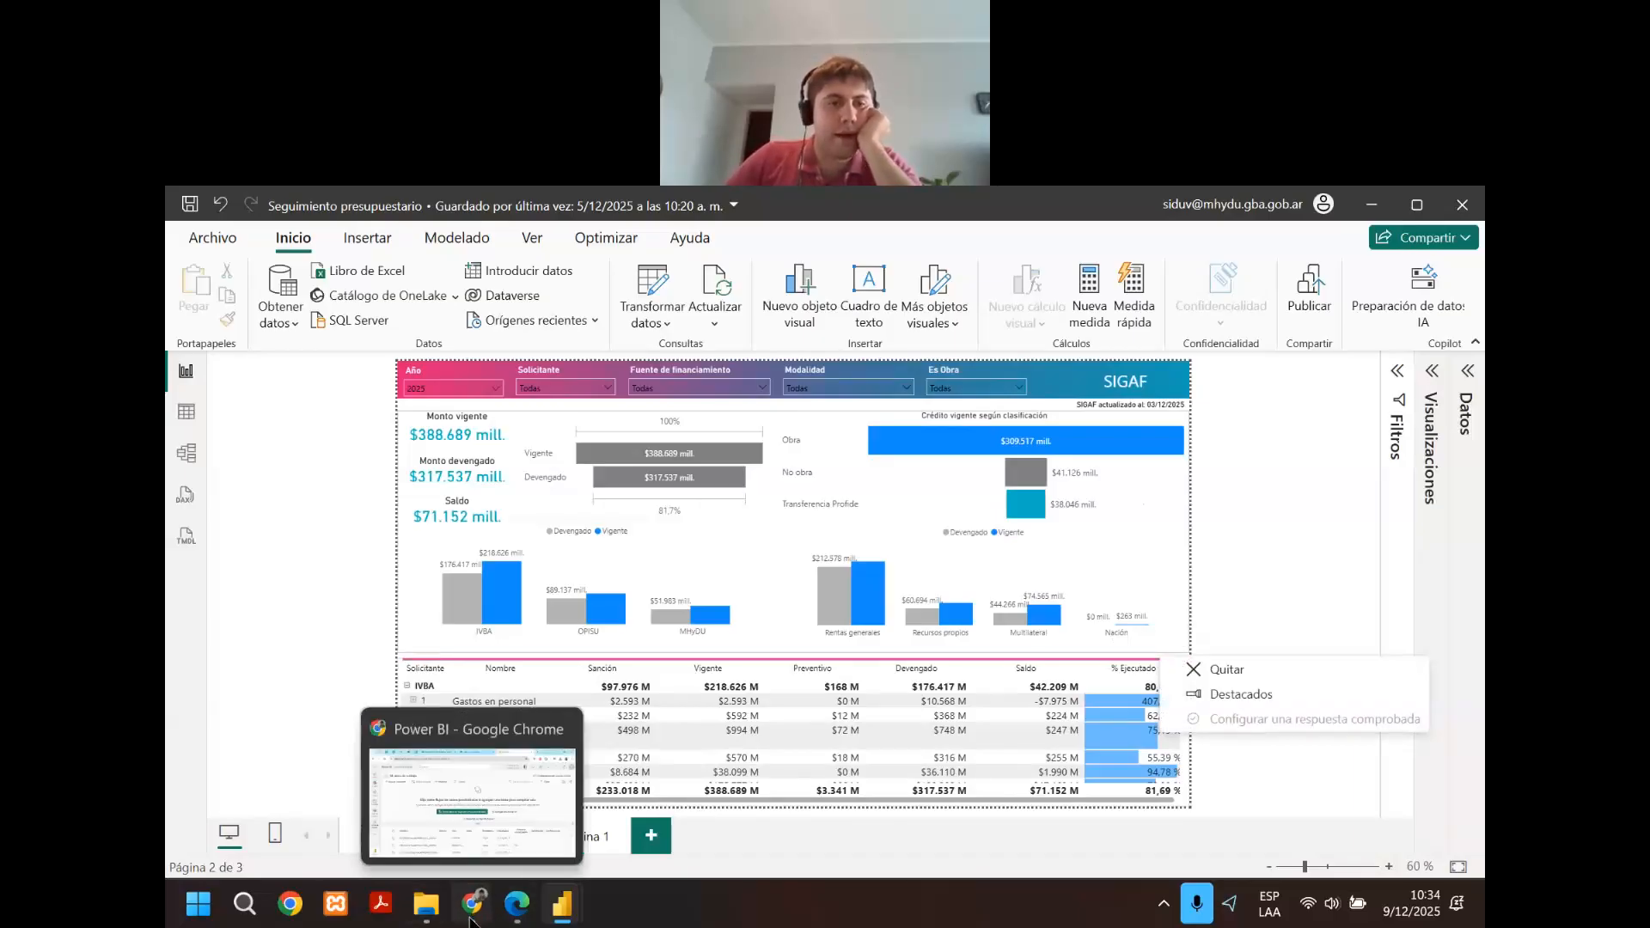
click(469, 921)
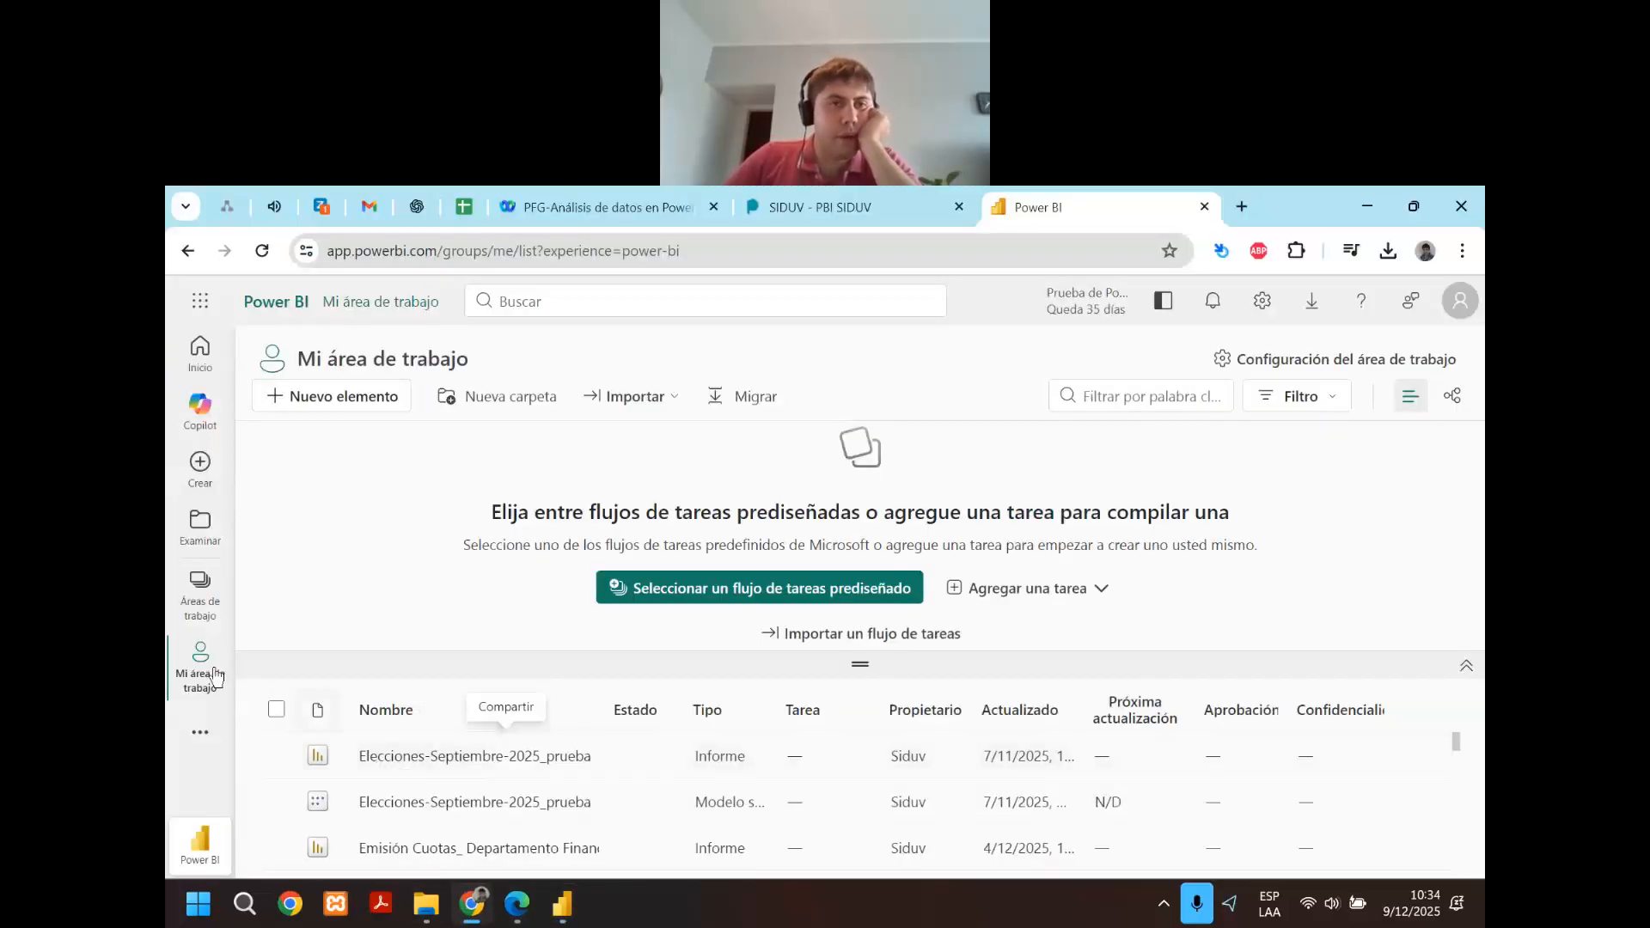
click(205, 612)
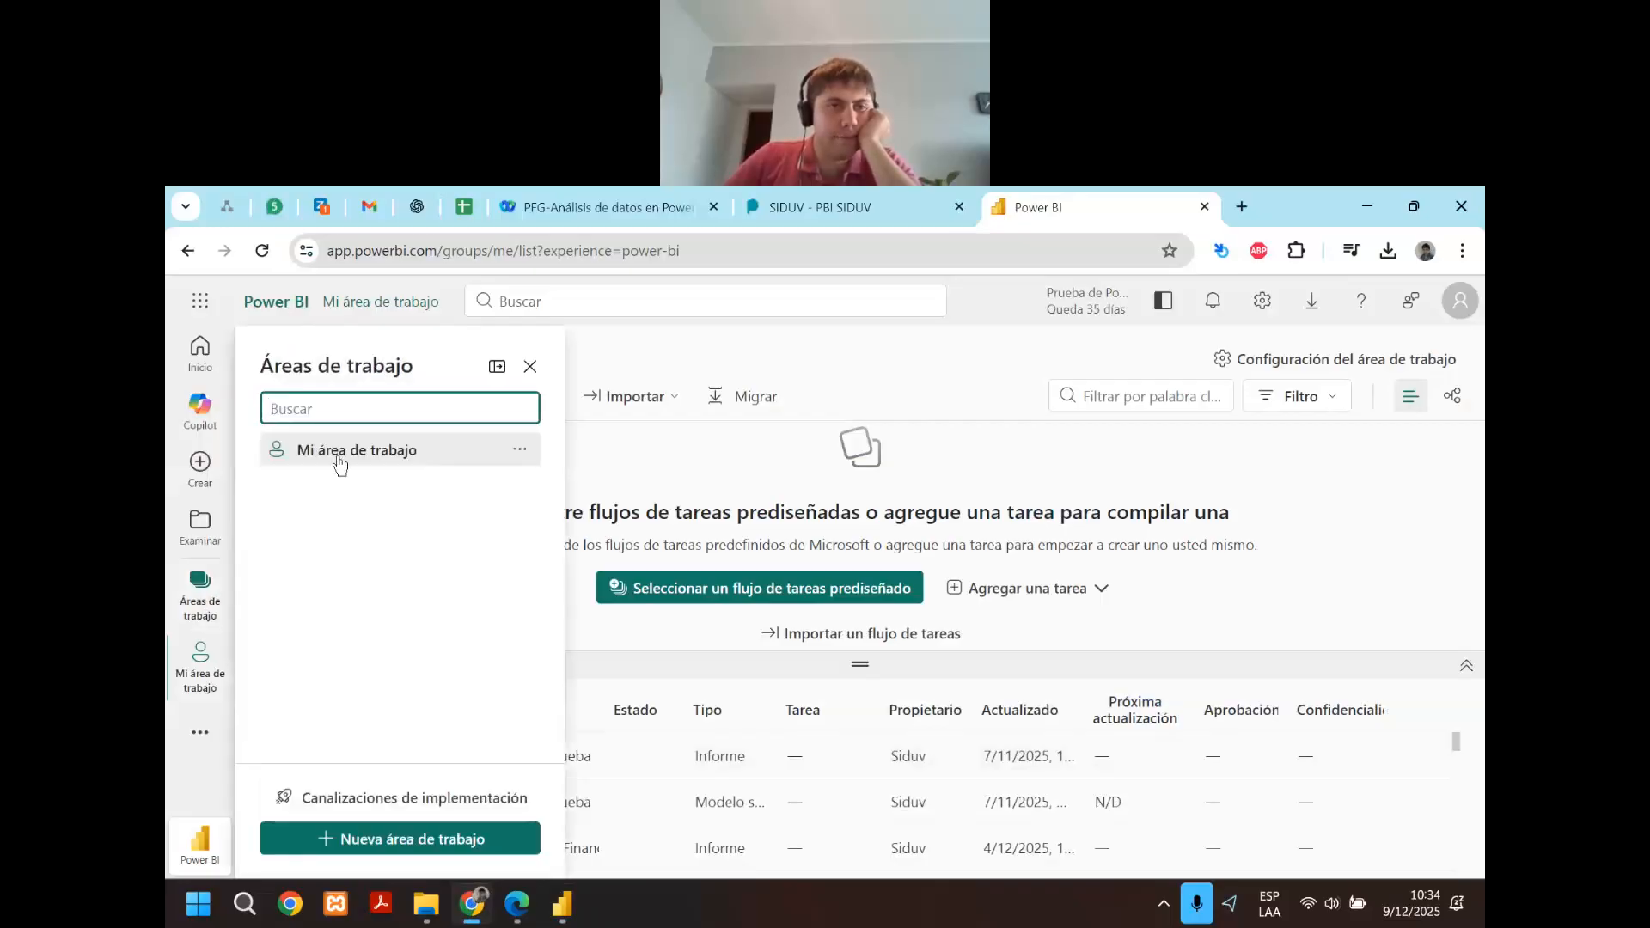
click(339, 457)
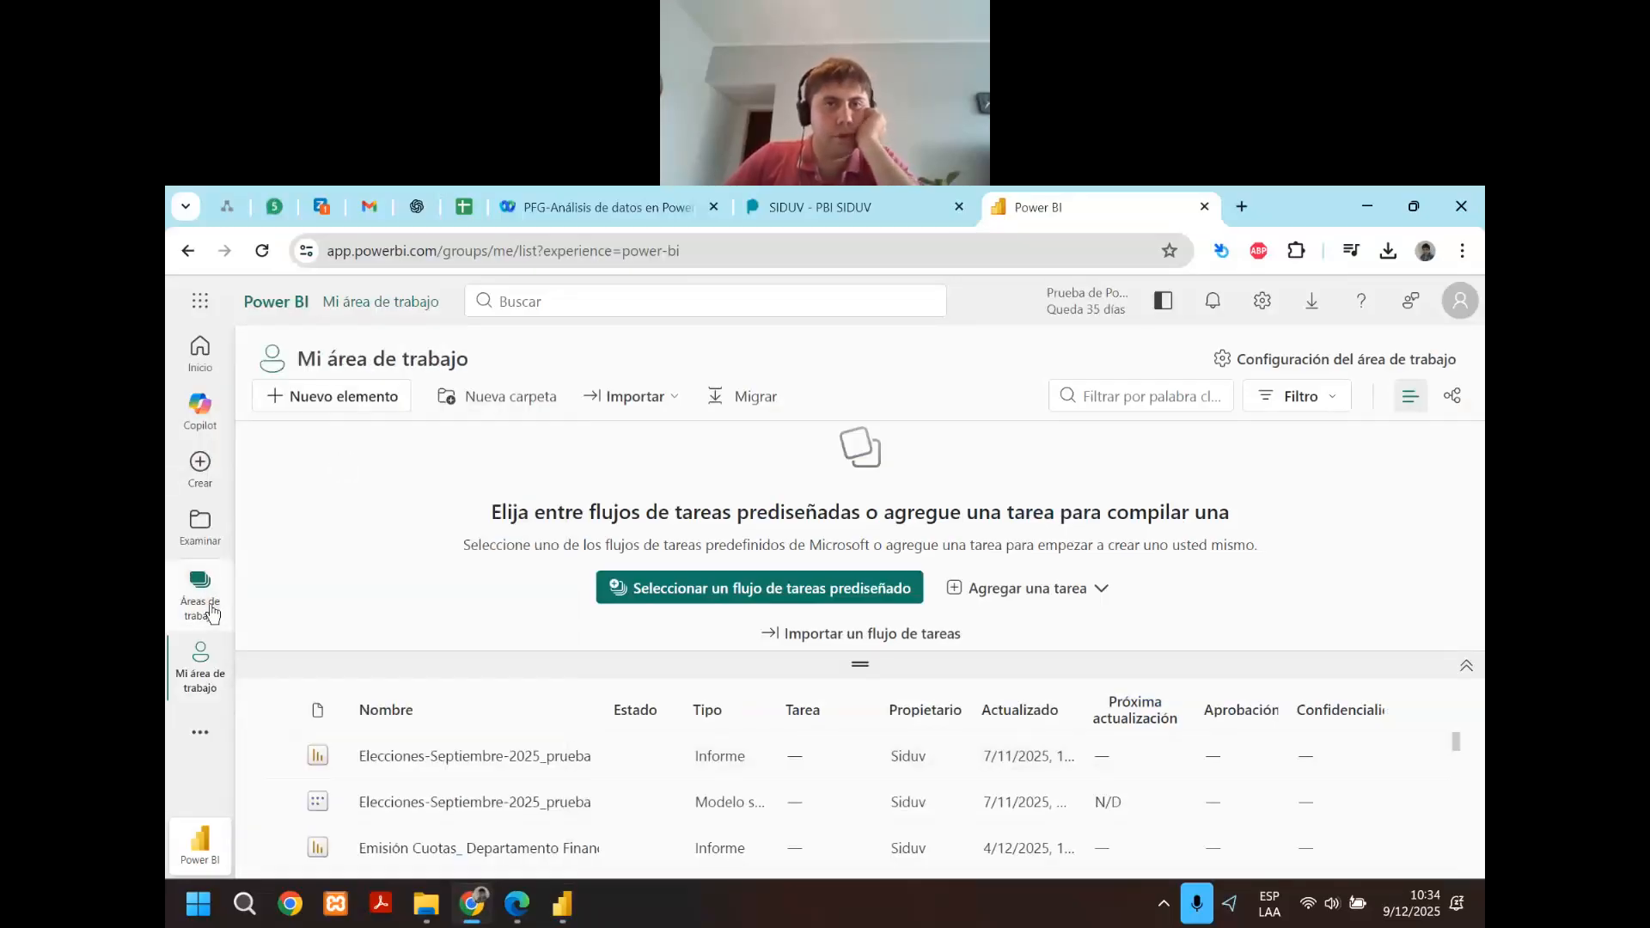
click(213, 611)
click(356, 456)
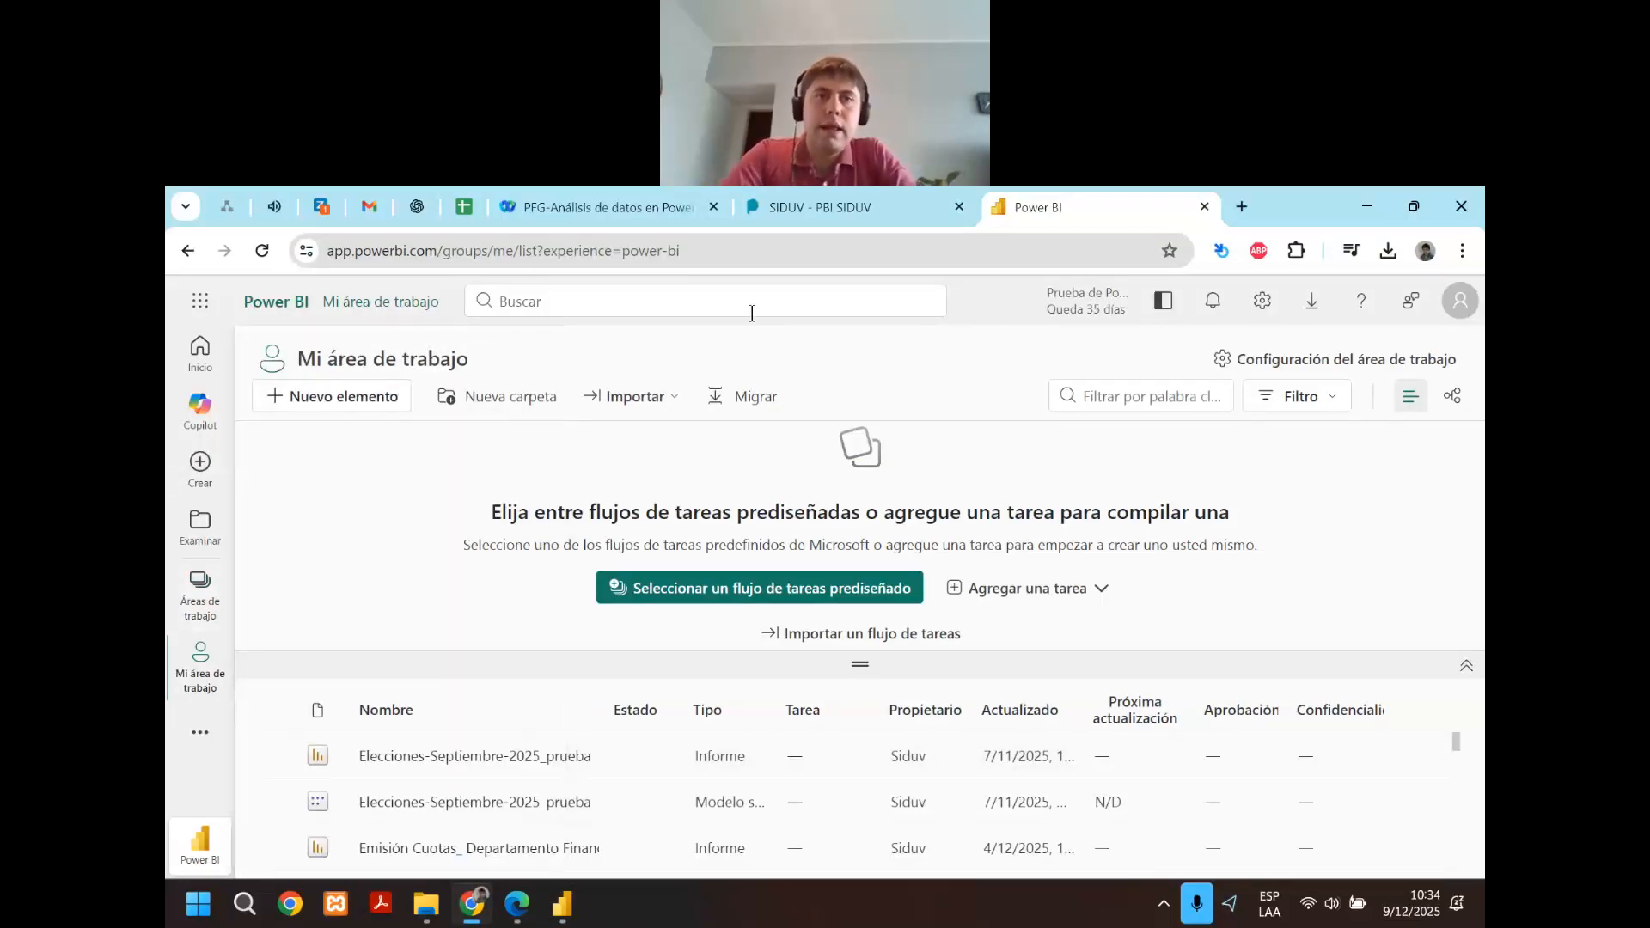
Search the Power BI service for "presupuestari" and open the Seguimiento presupuestario report.
click(751, 313)
text(presupu)
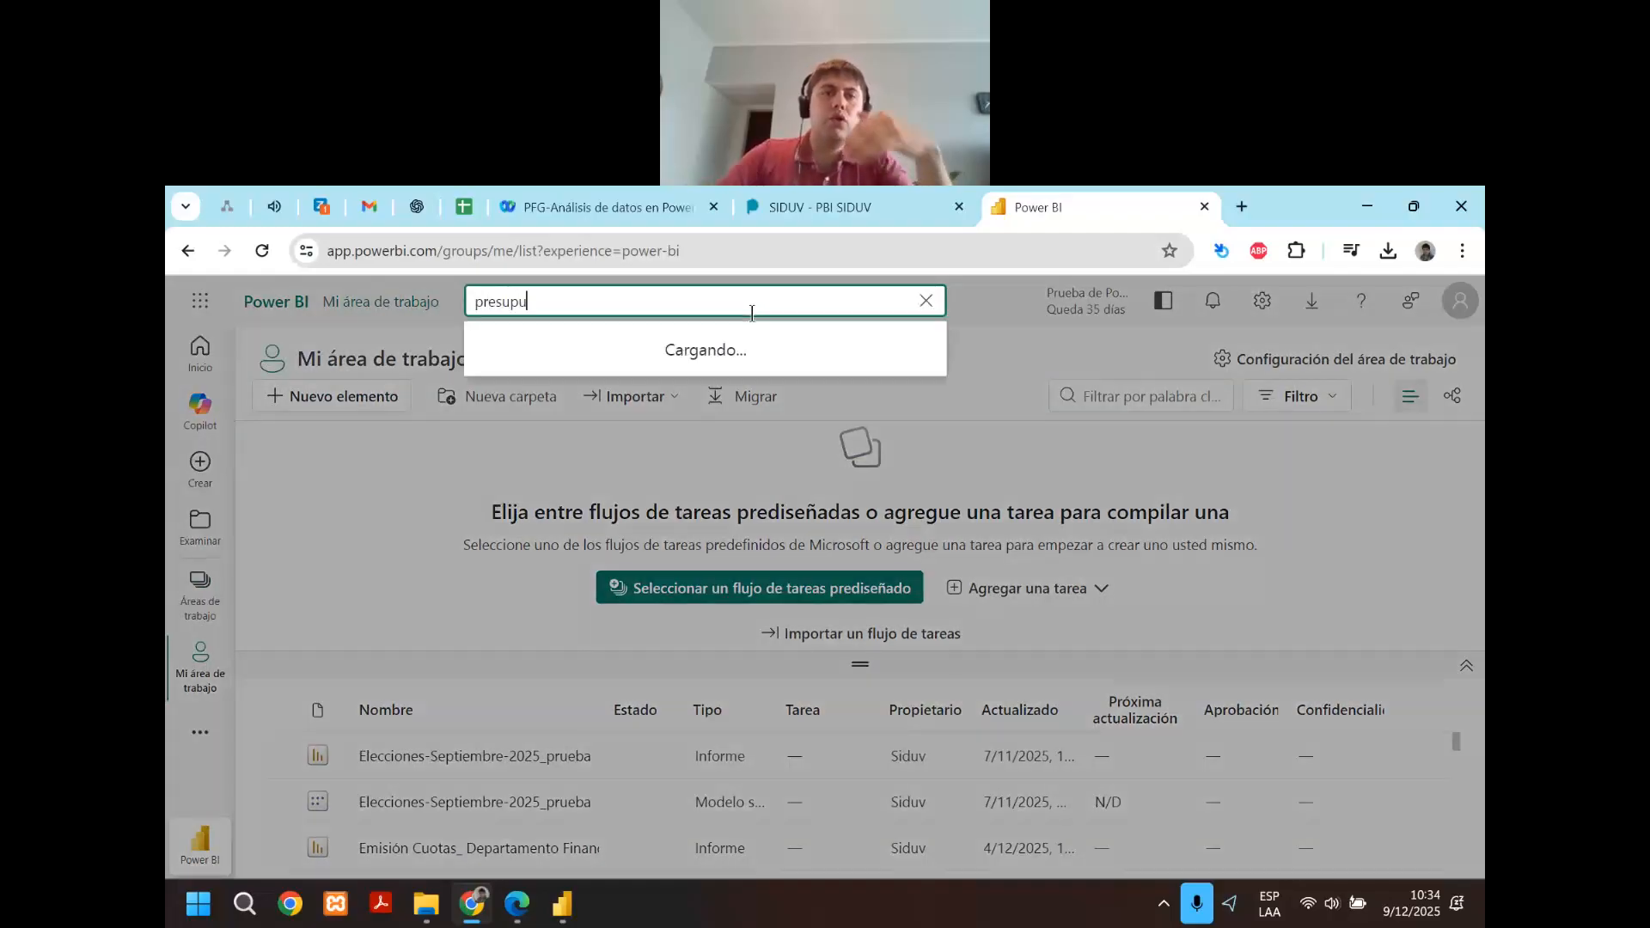
text(estario)
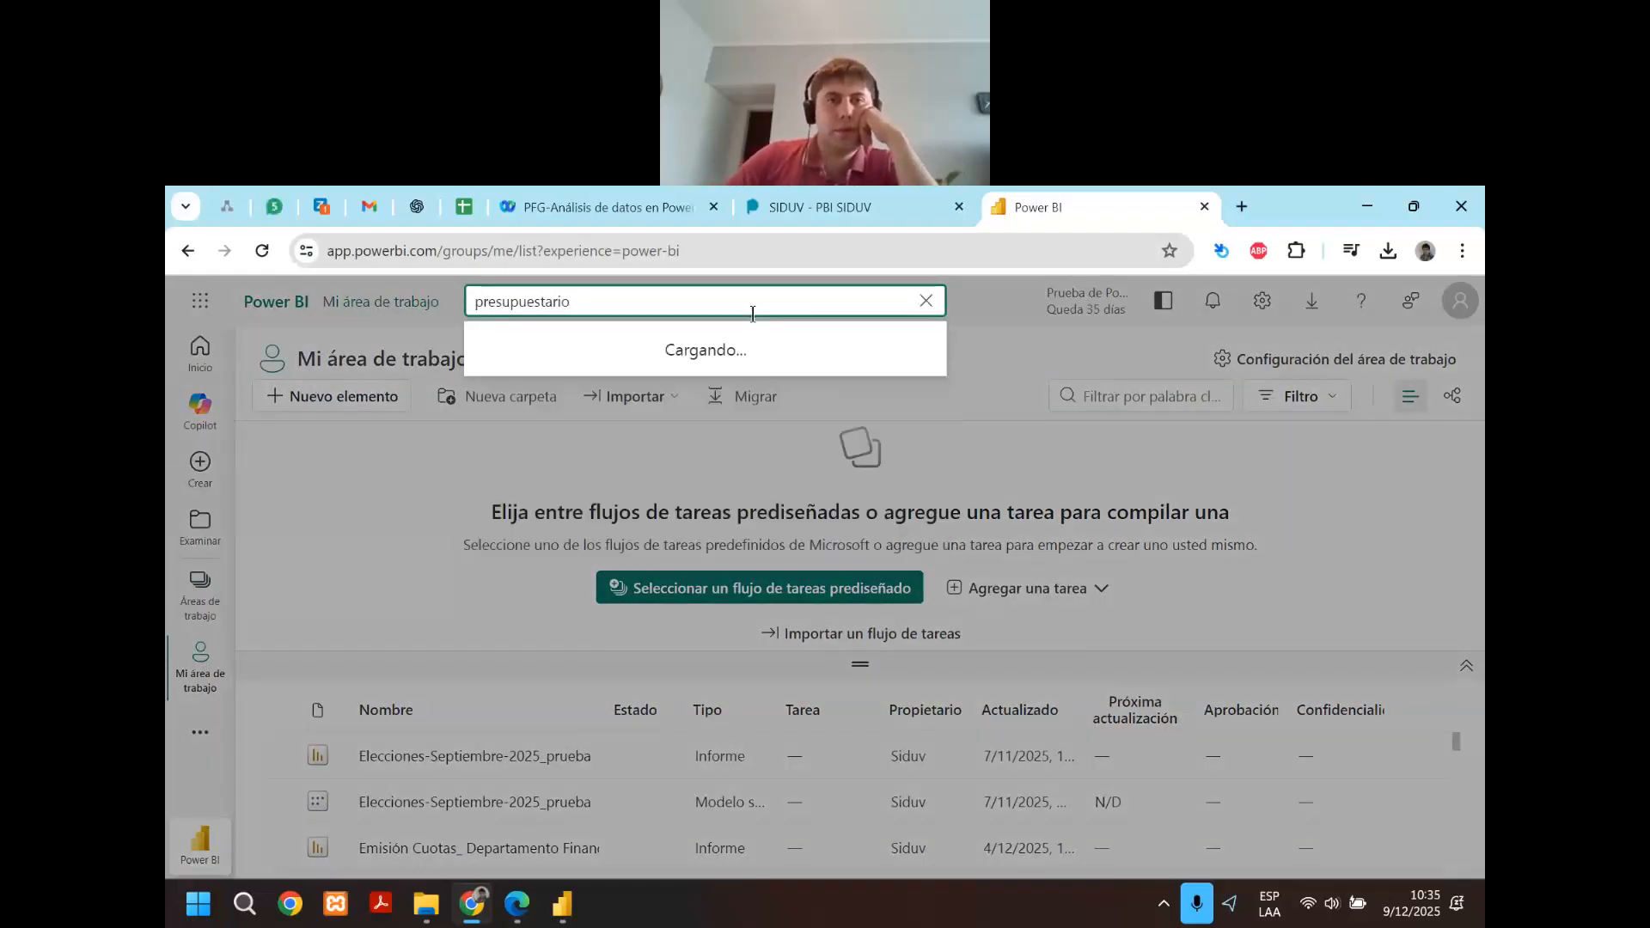
key(BackSpace)
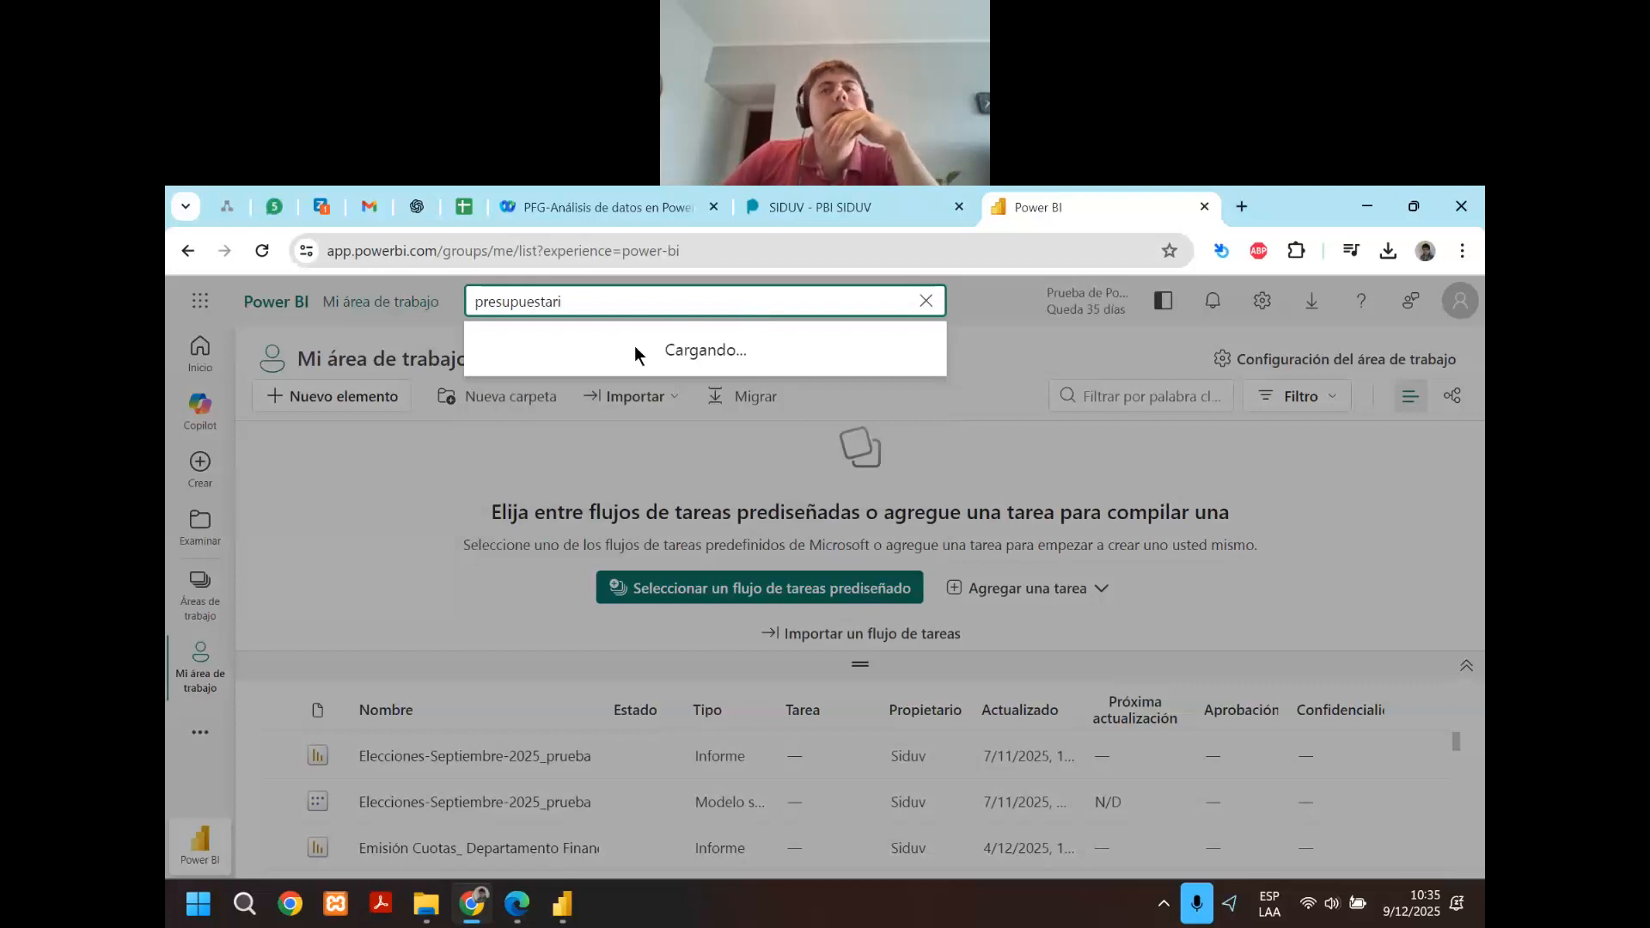
click(606, 376)
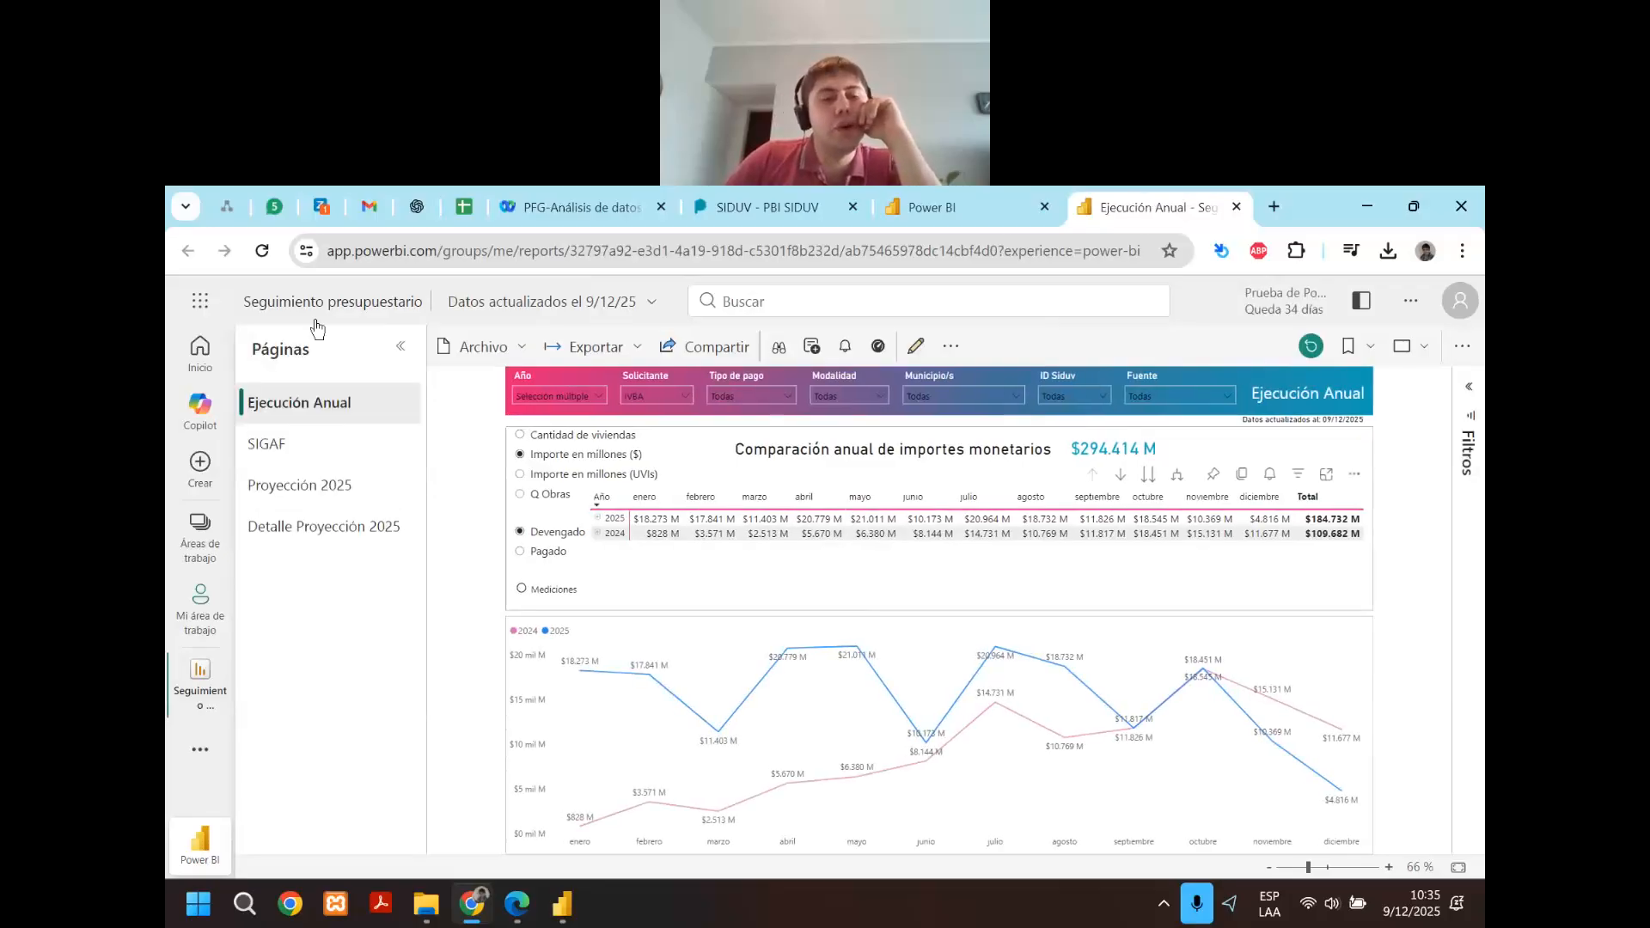
Show the report's SIGAF page in full-screen mode.
click(400, 345)
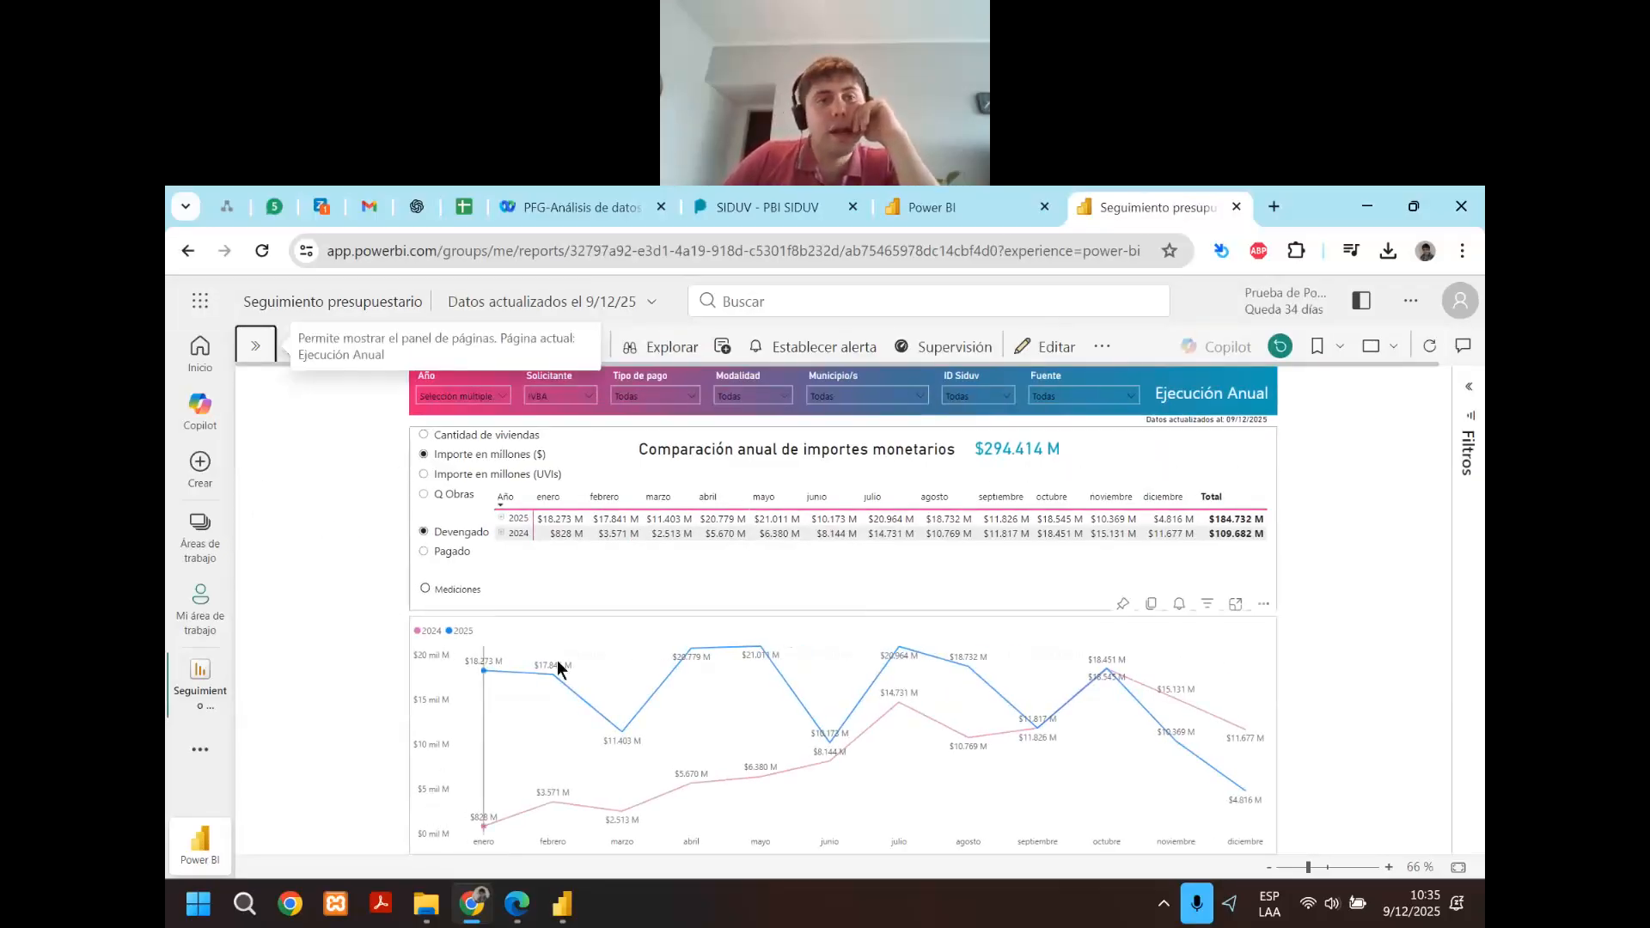
click(255, 345)
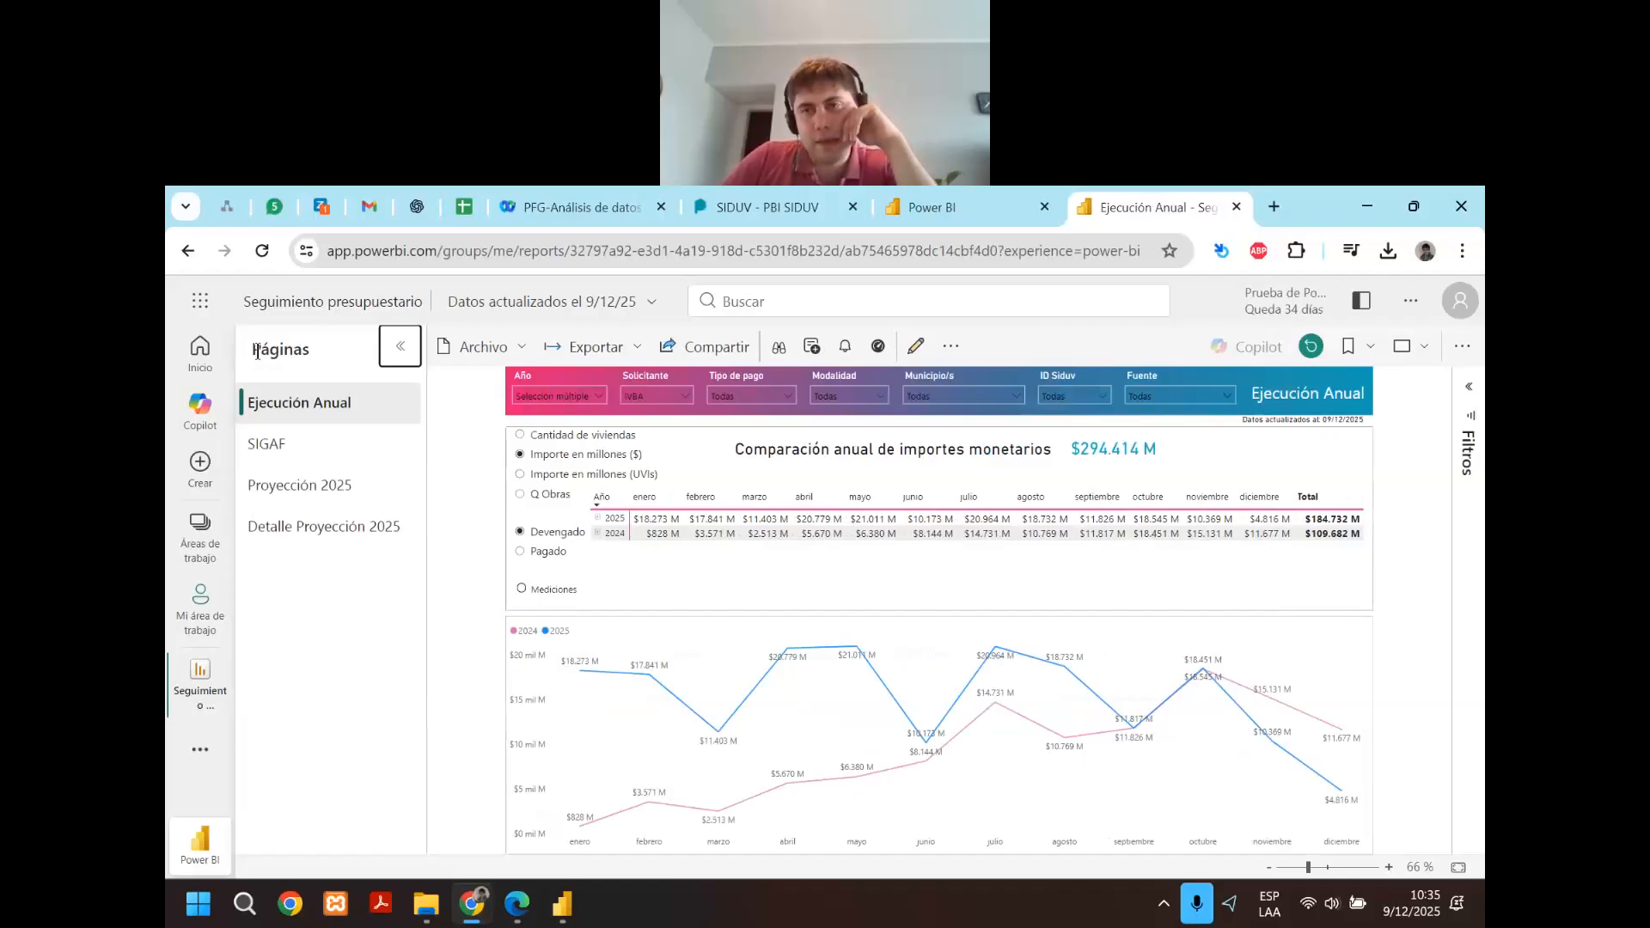
click(299, 451)
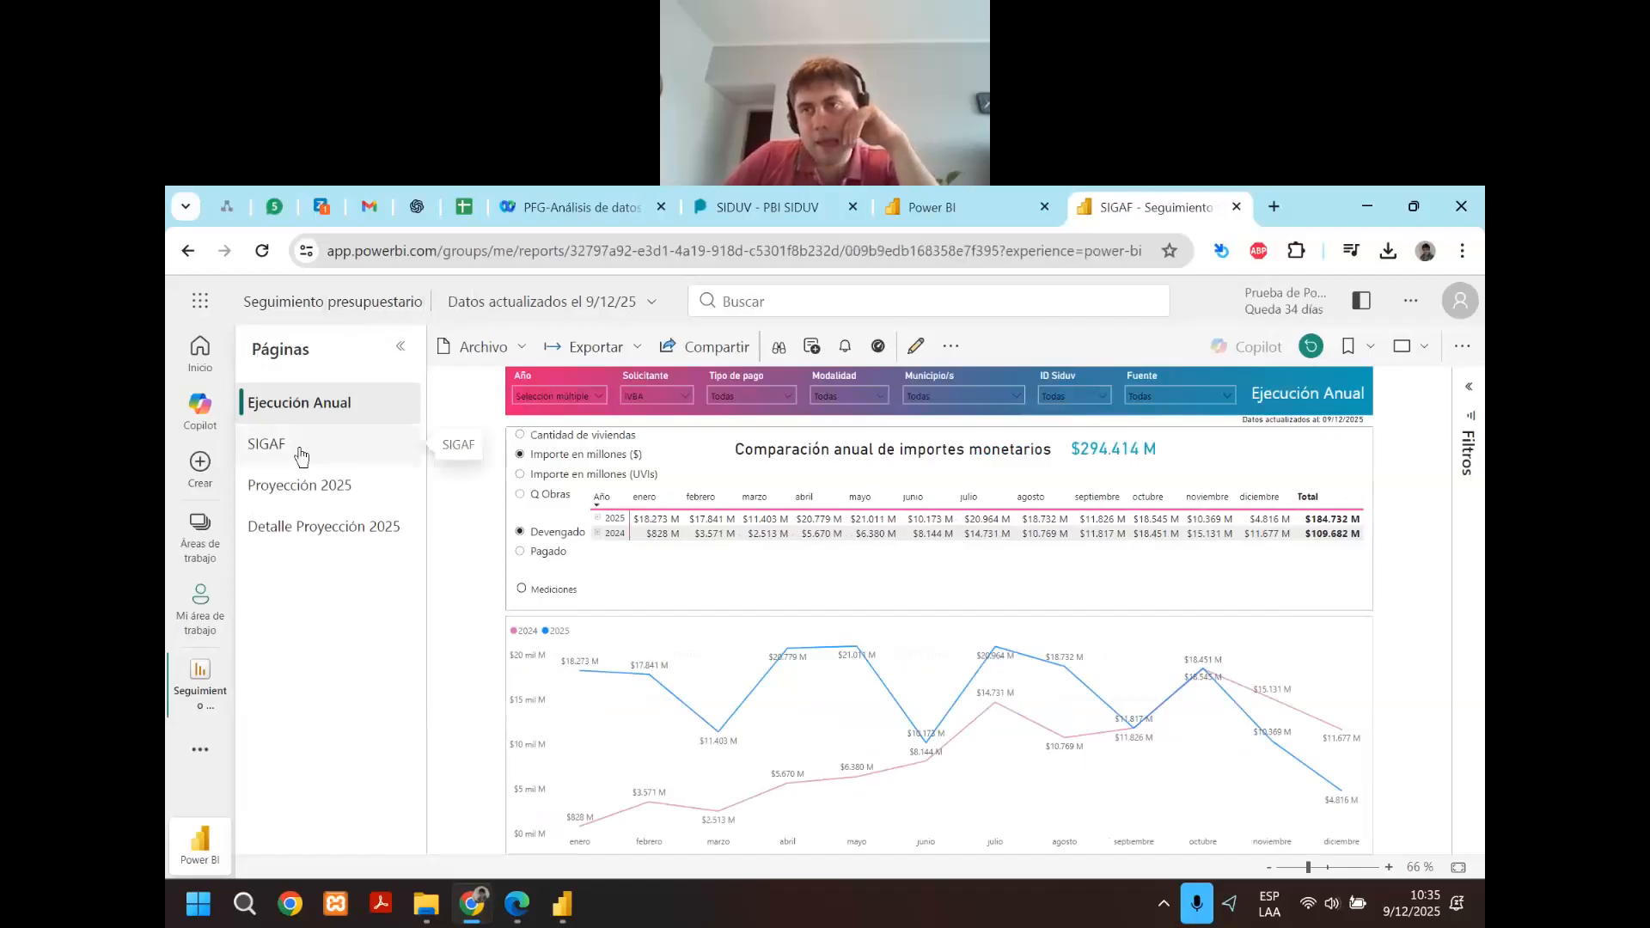
click(1415, 347)
click(1366, 385)
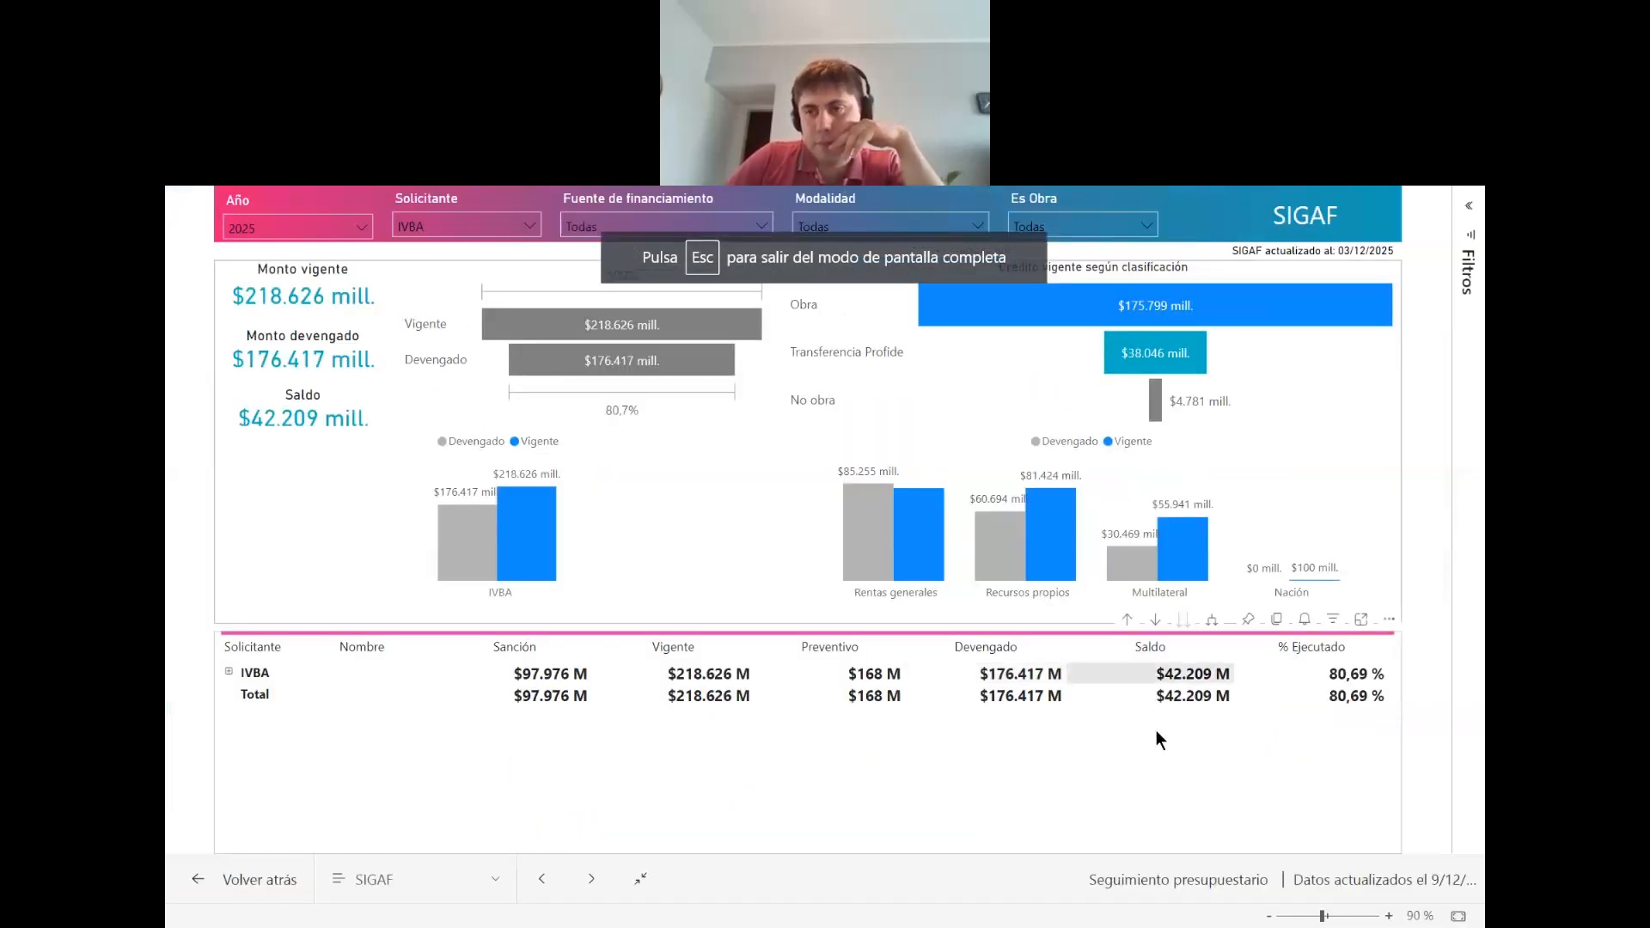
Reset the Solicitante filter to Todas and expand the MHyDU row in the budget table.
click(1389, 619)
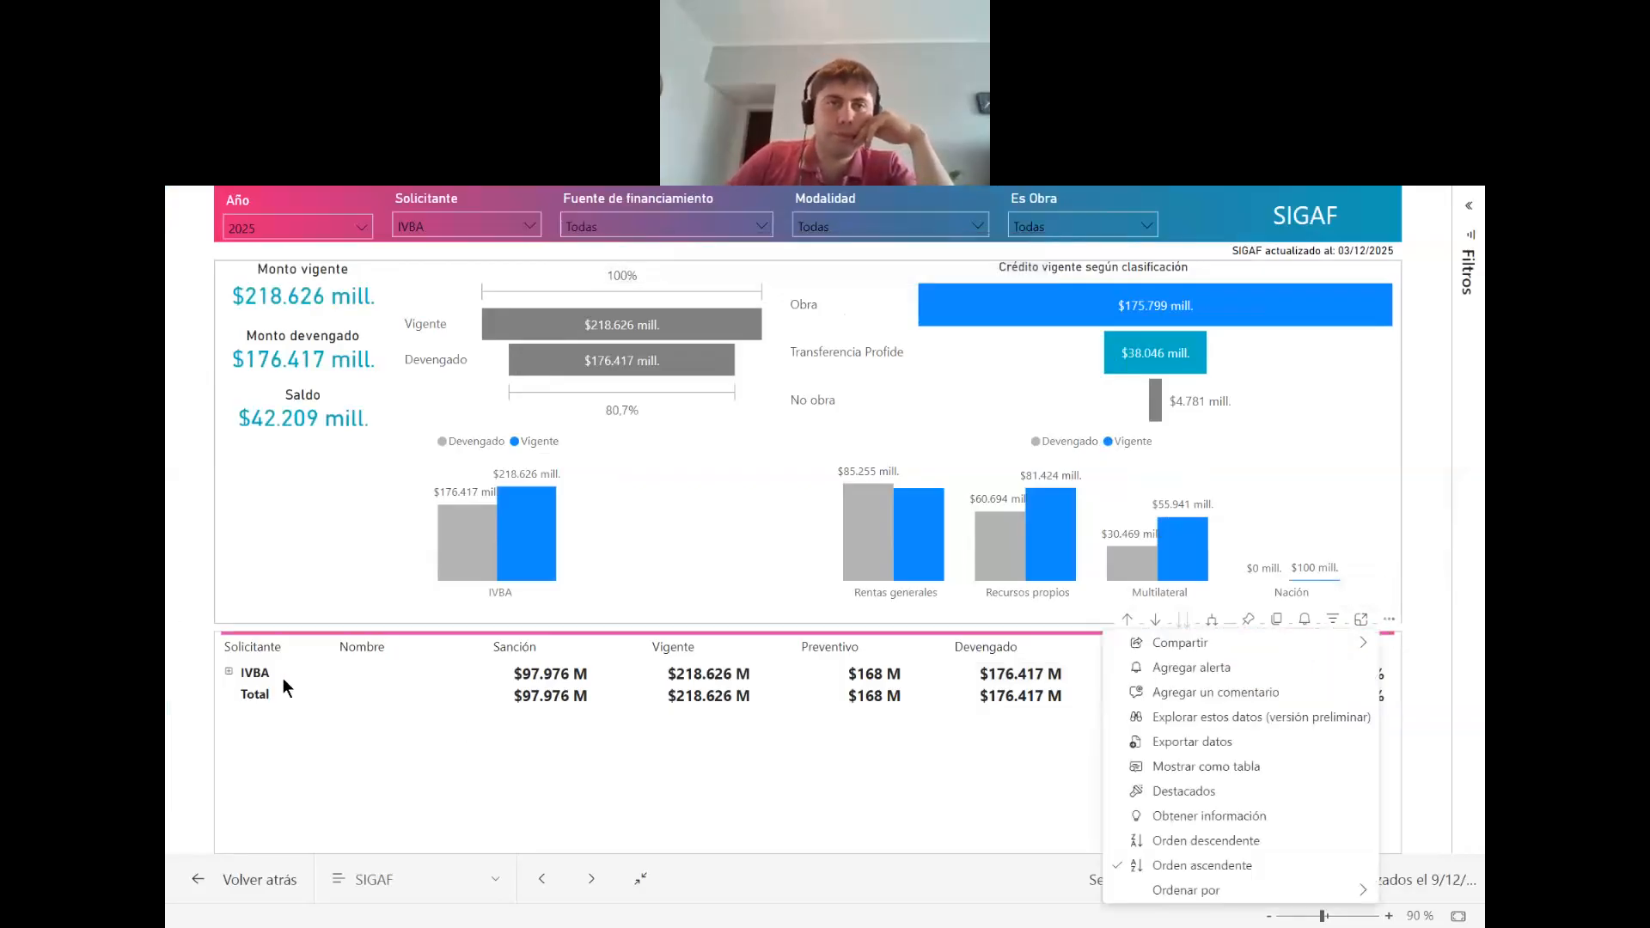
click(500, 227)
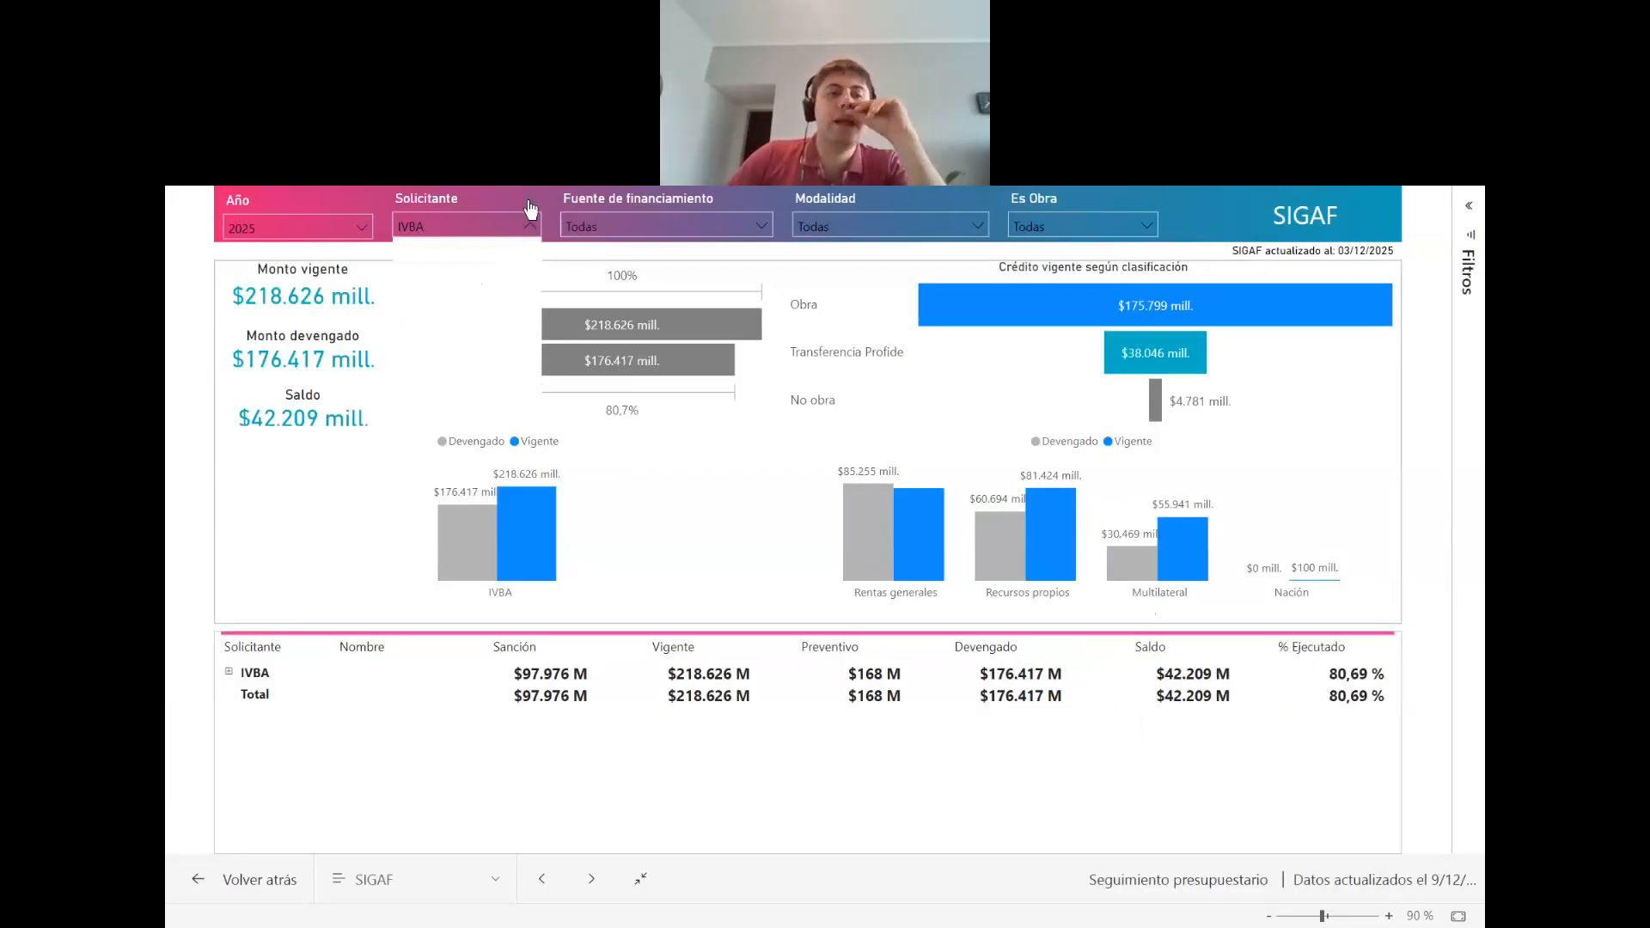
click(532, 201)
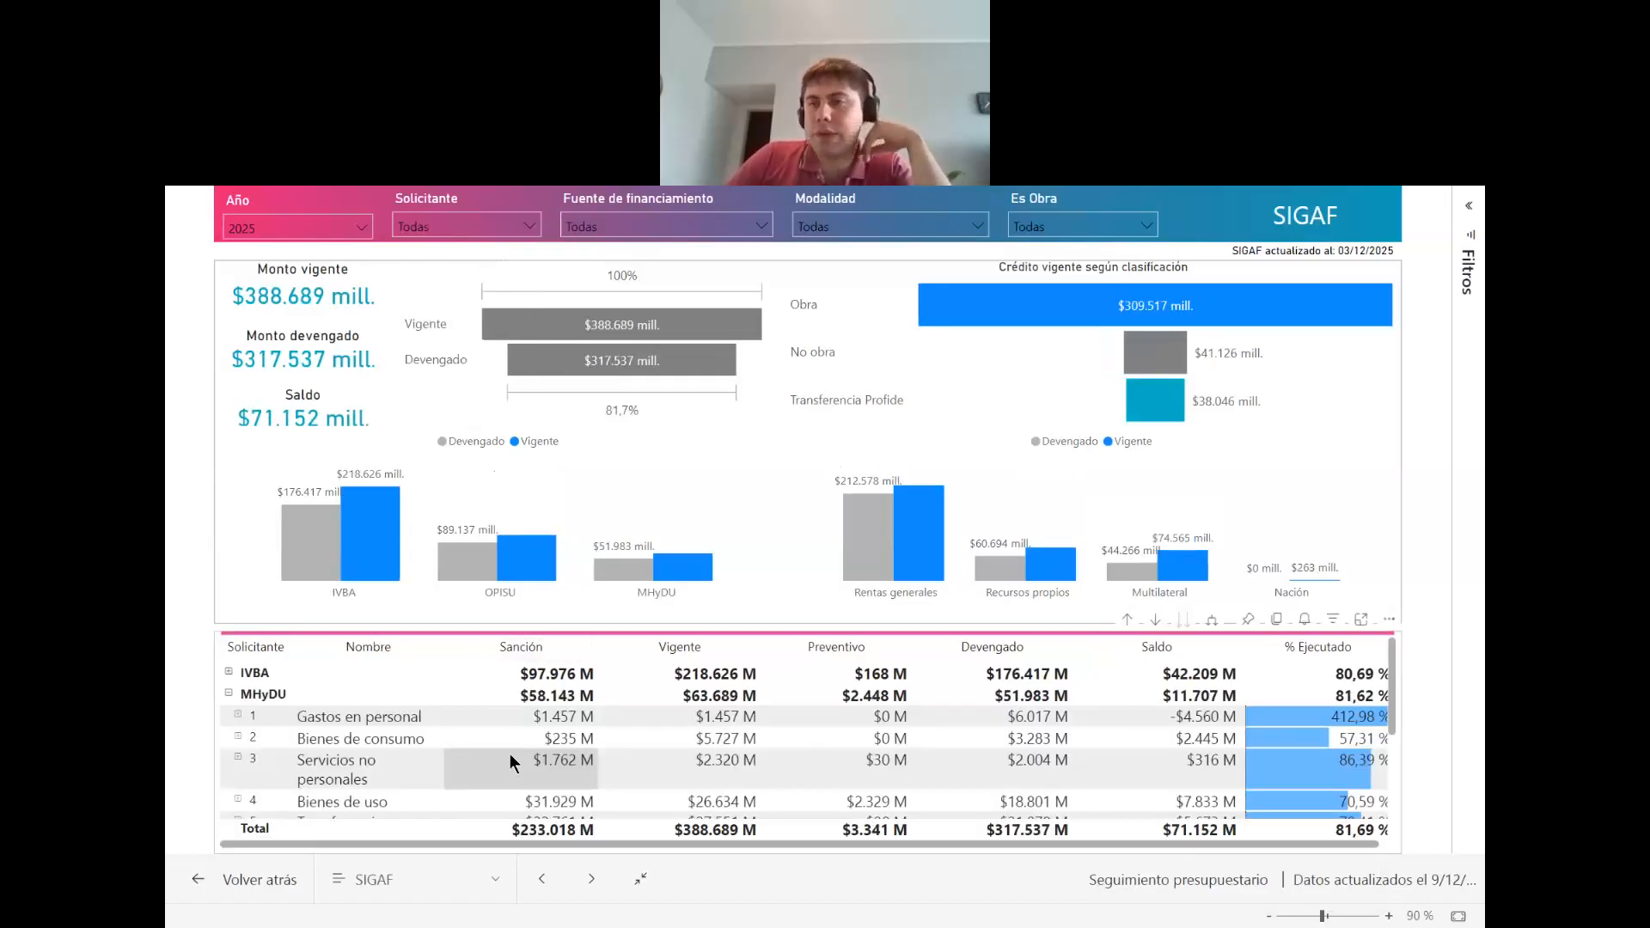
Export the SIGAF budget table as Datos resumidos in the .xlsx format (150 000 filas como máximo de Excel).
click(1389, 619)
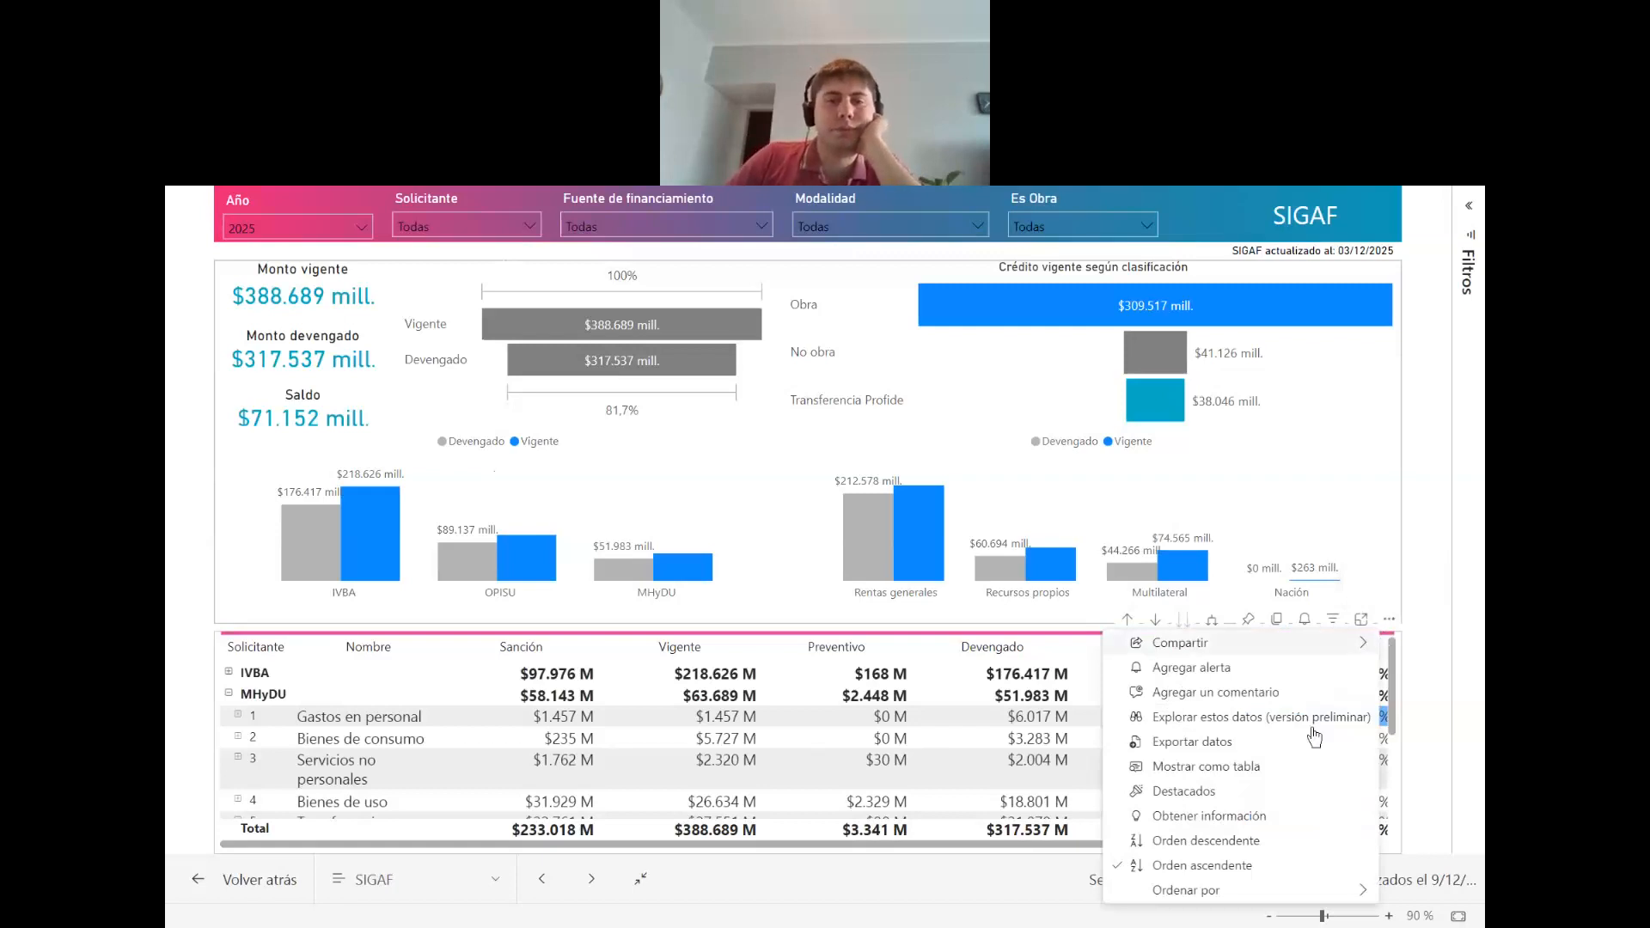
click(1286, 740)
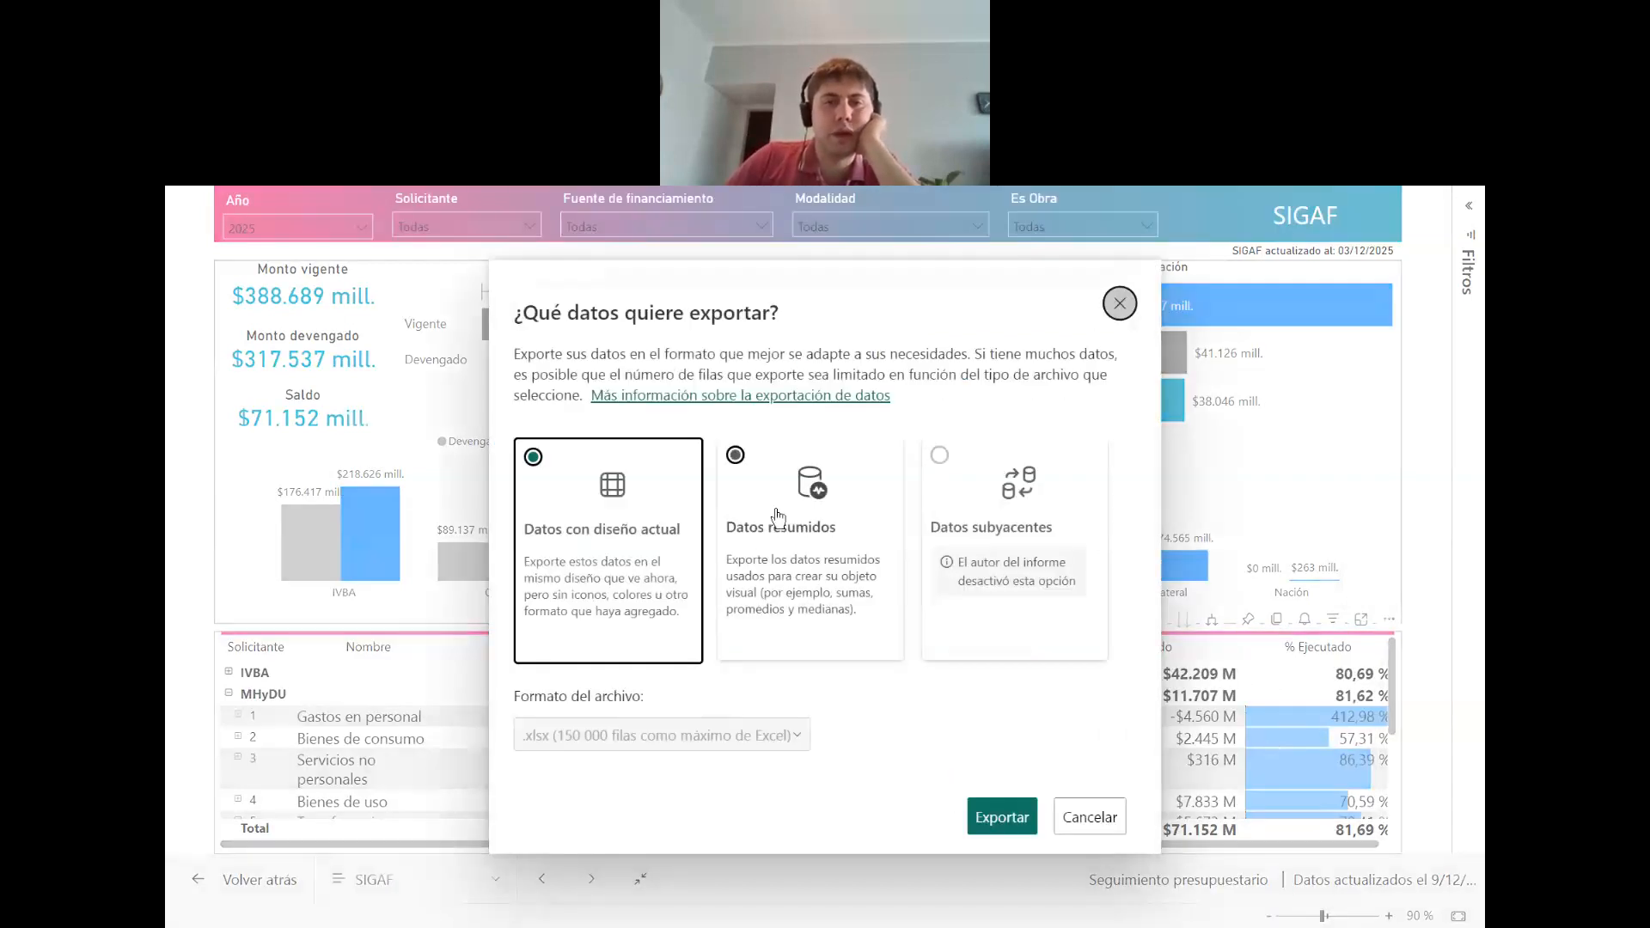
click(769, 526)
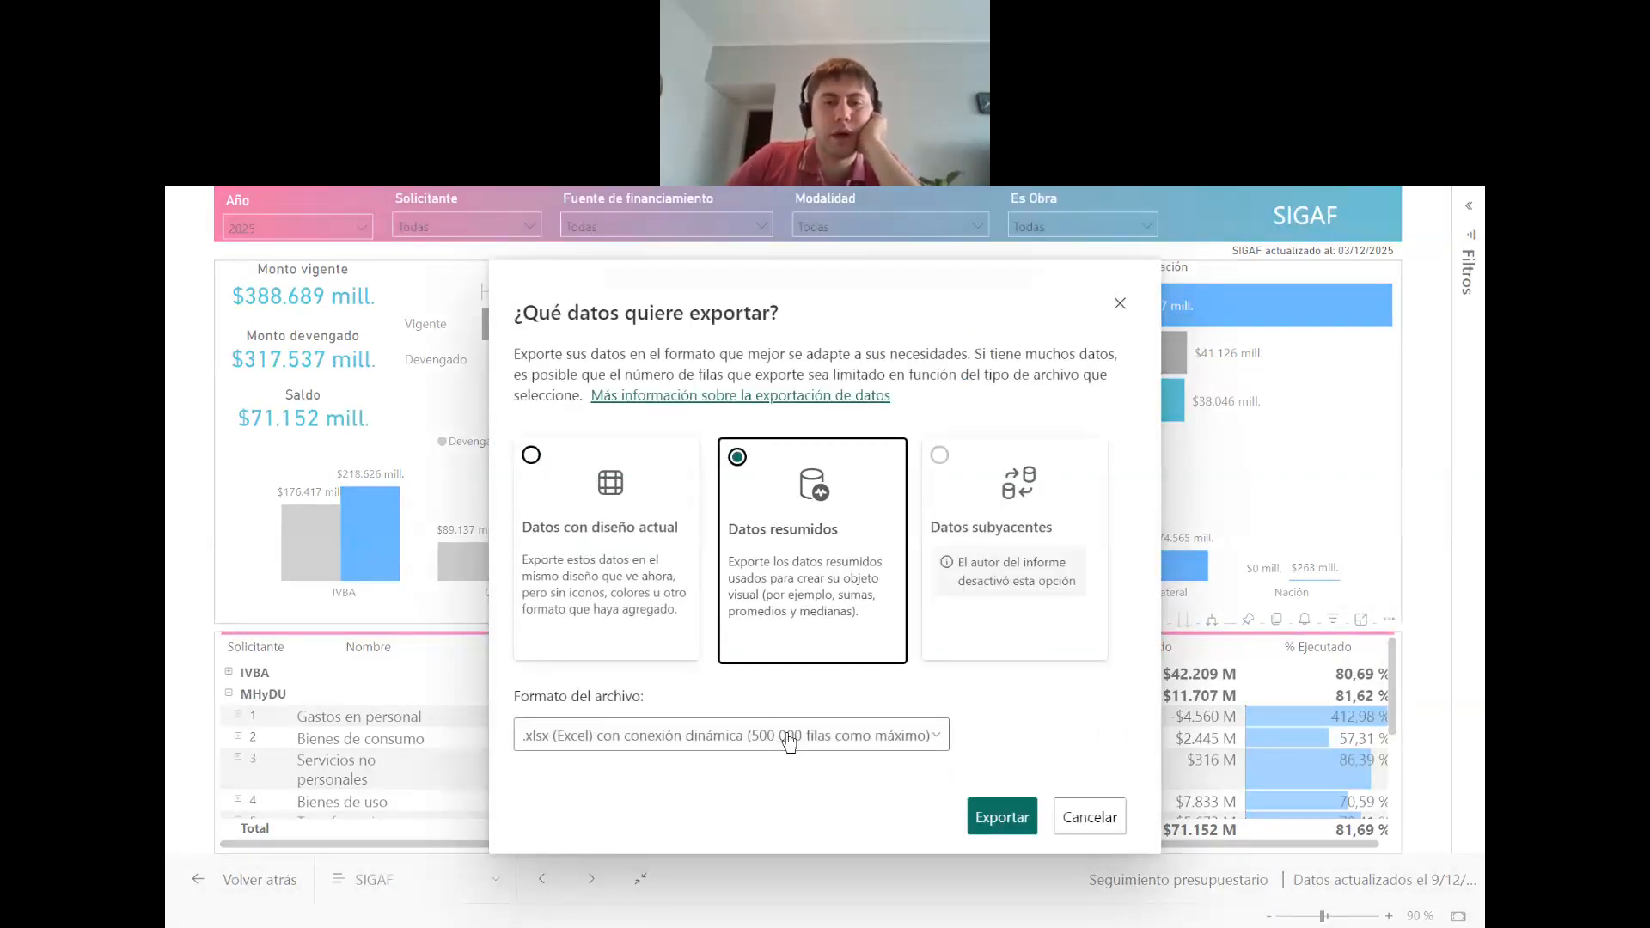
click(787, 736)
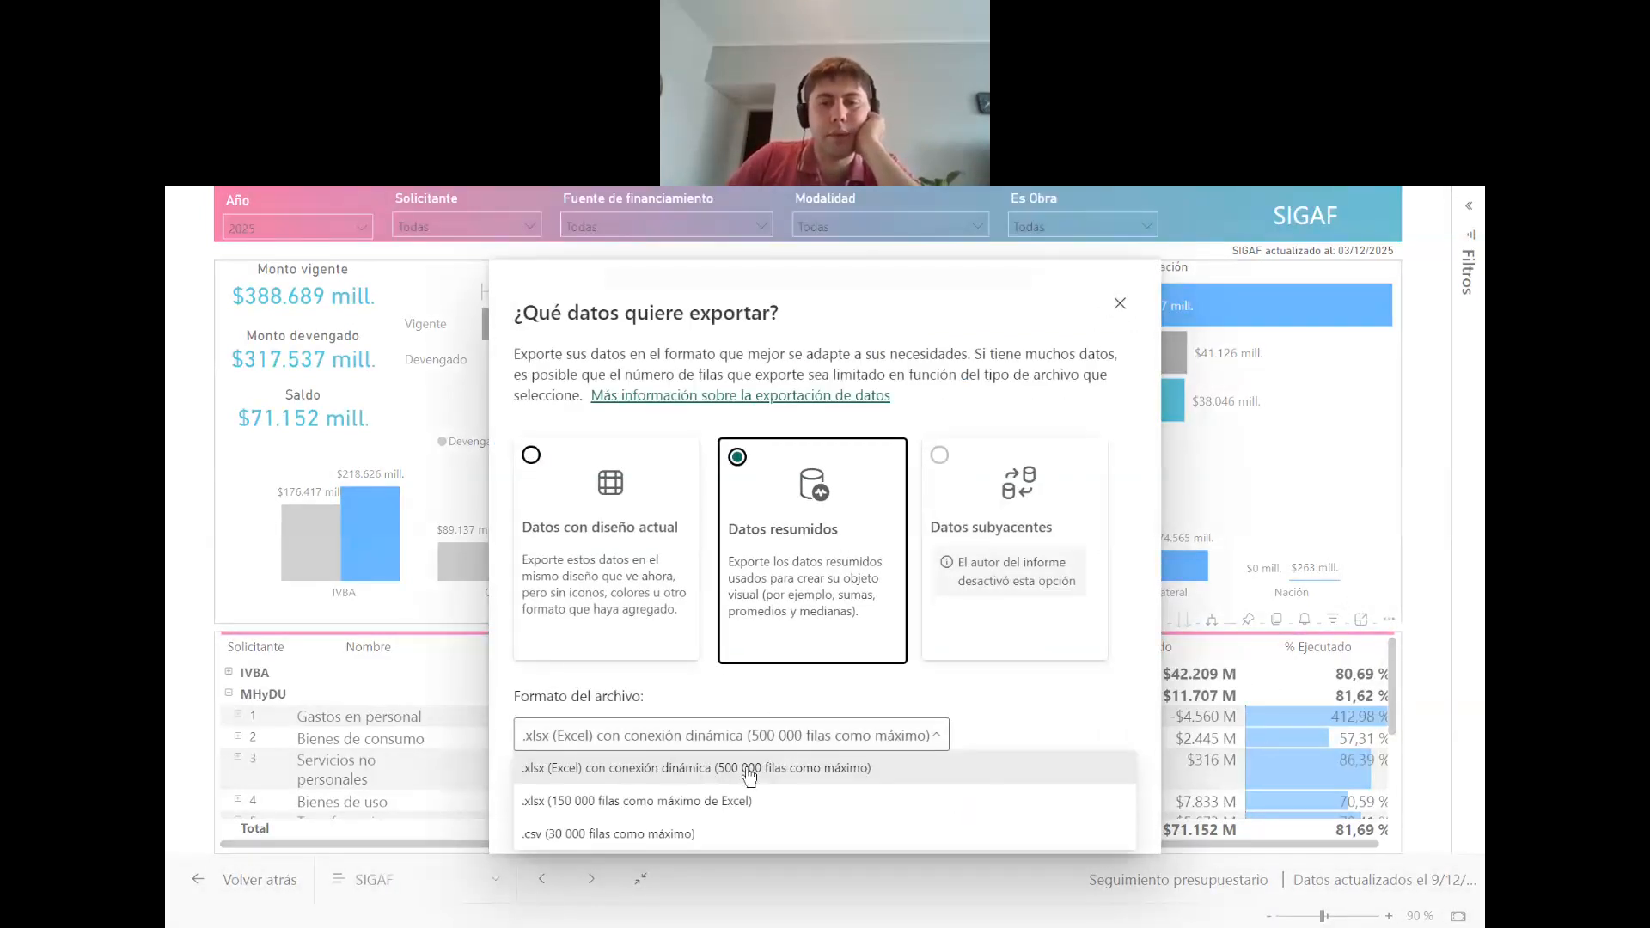
click(851, 696)
click(817, 736)
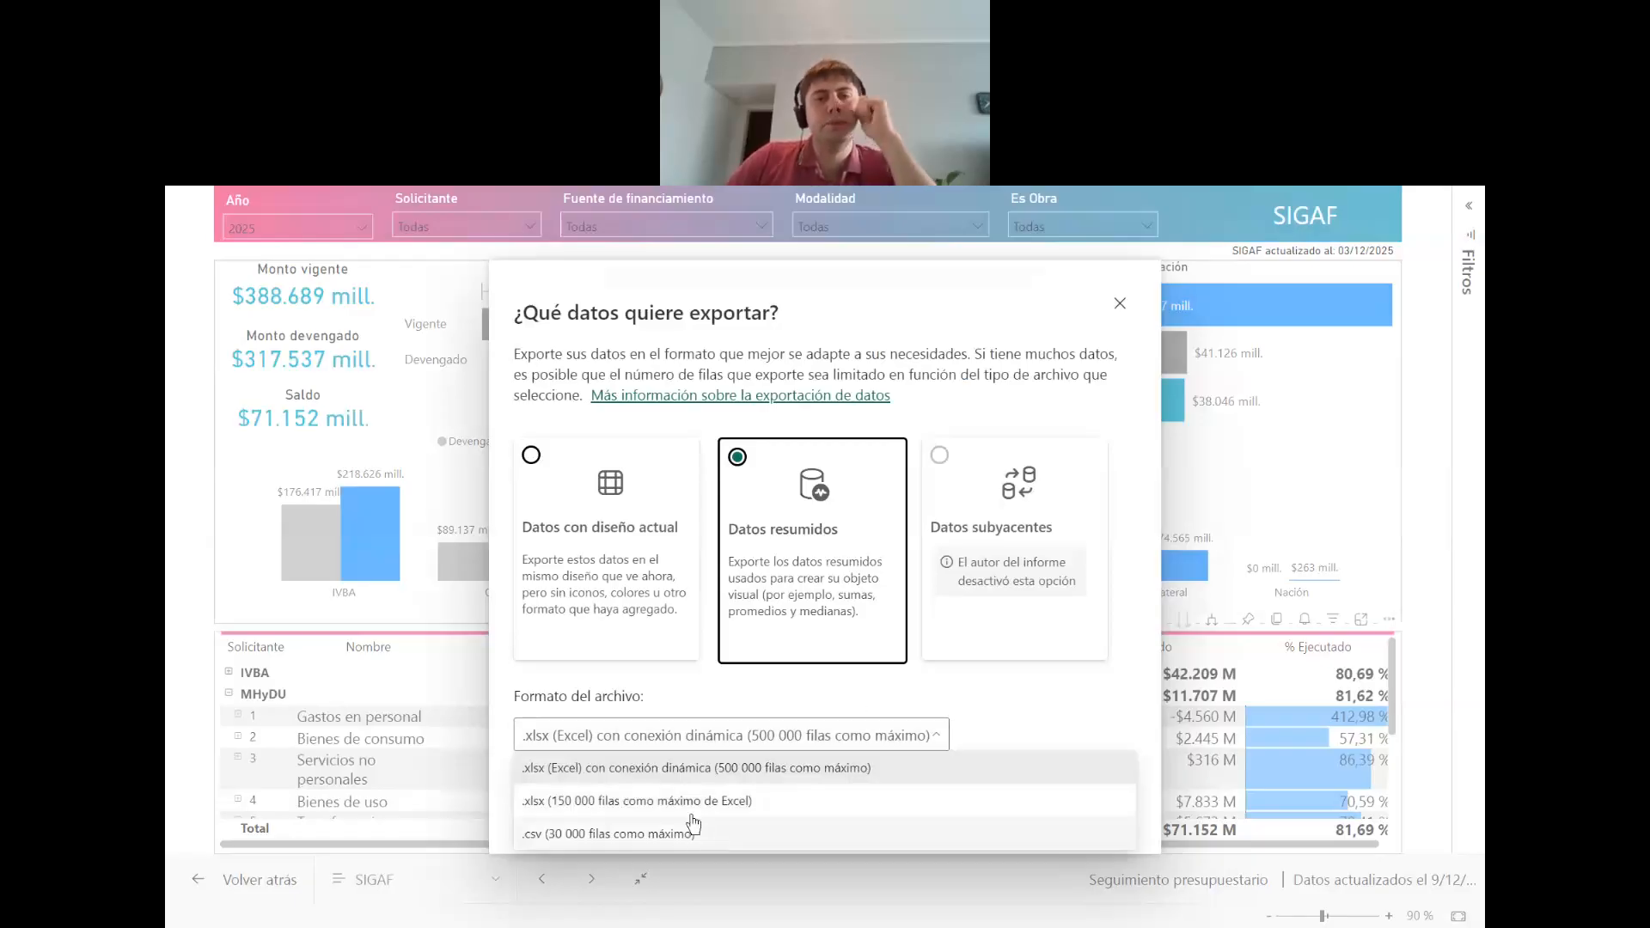
click(683, 800)
click(996, 819)
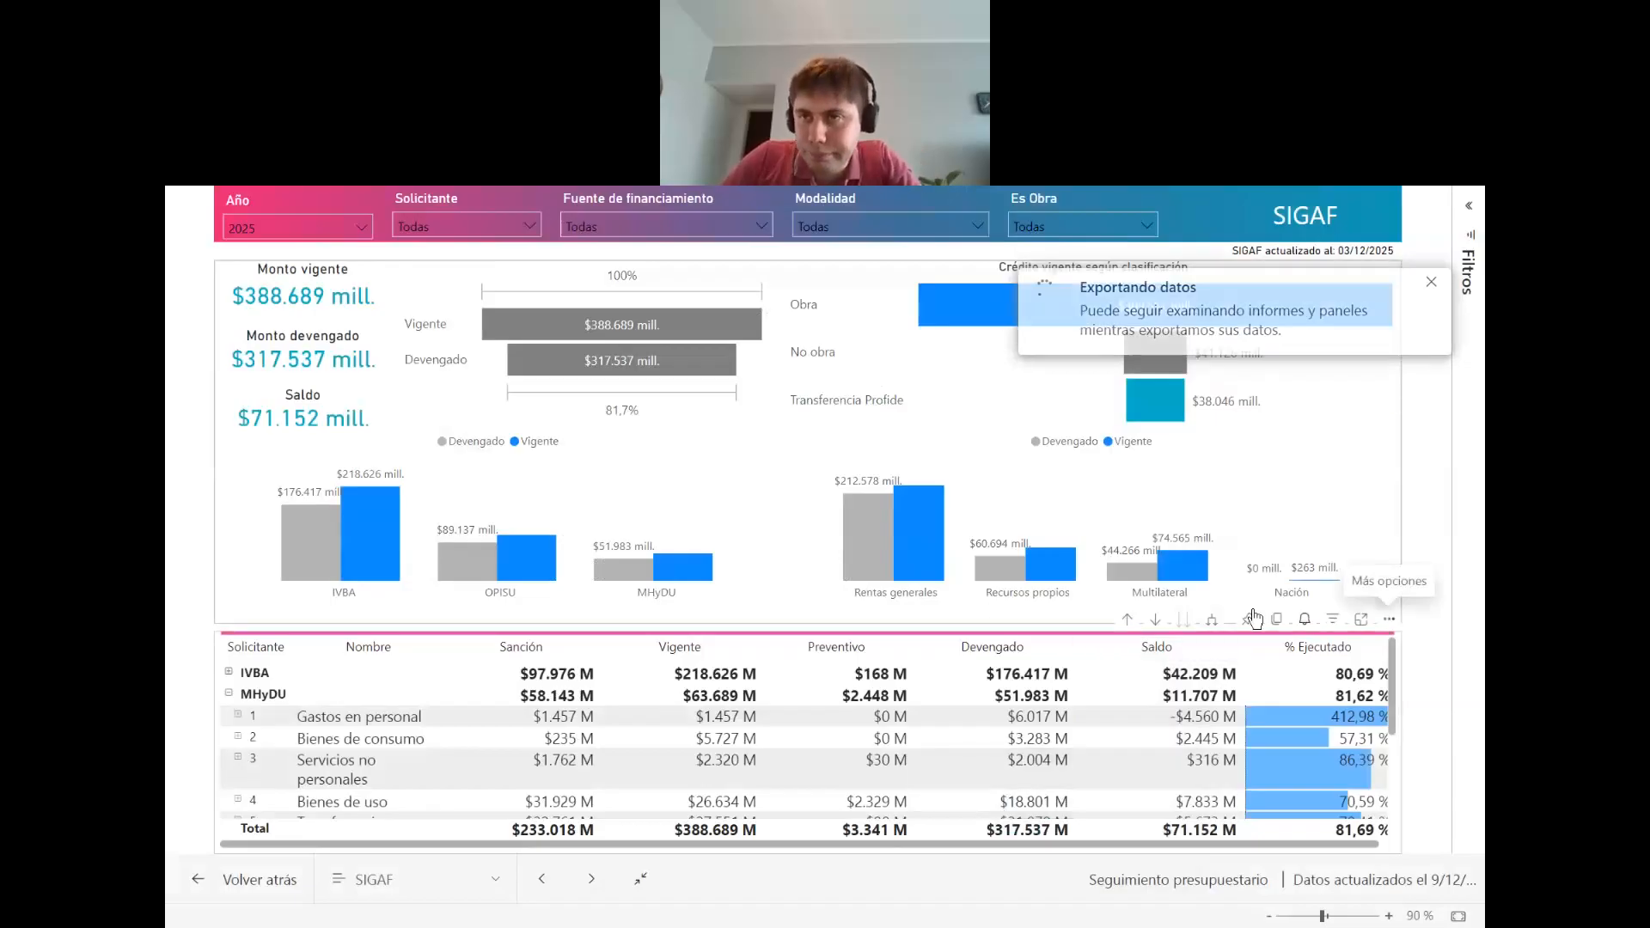
Leave full-screen mode, open the downloaded data (93).xlsx in Excel and enable editing.
key(Escape)
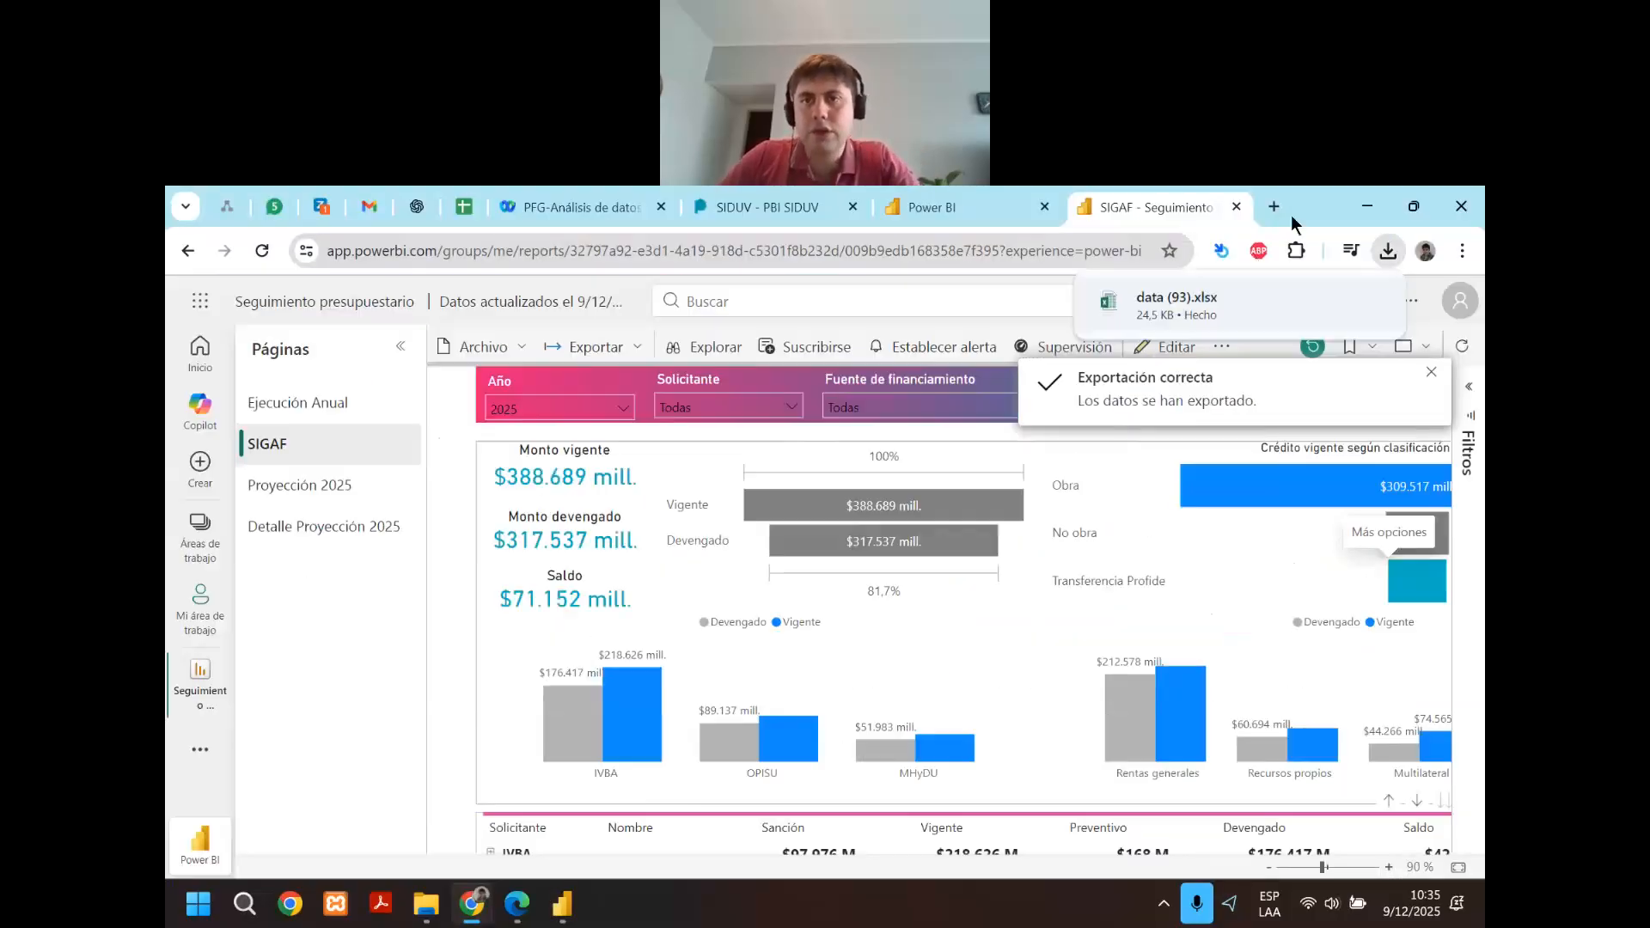
click(1167, 306)
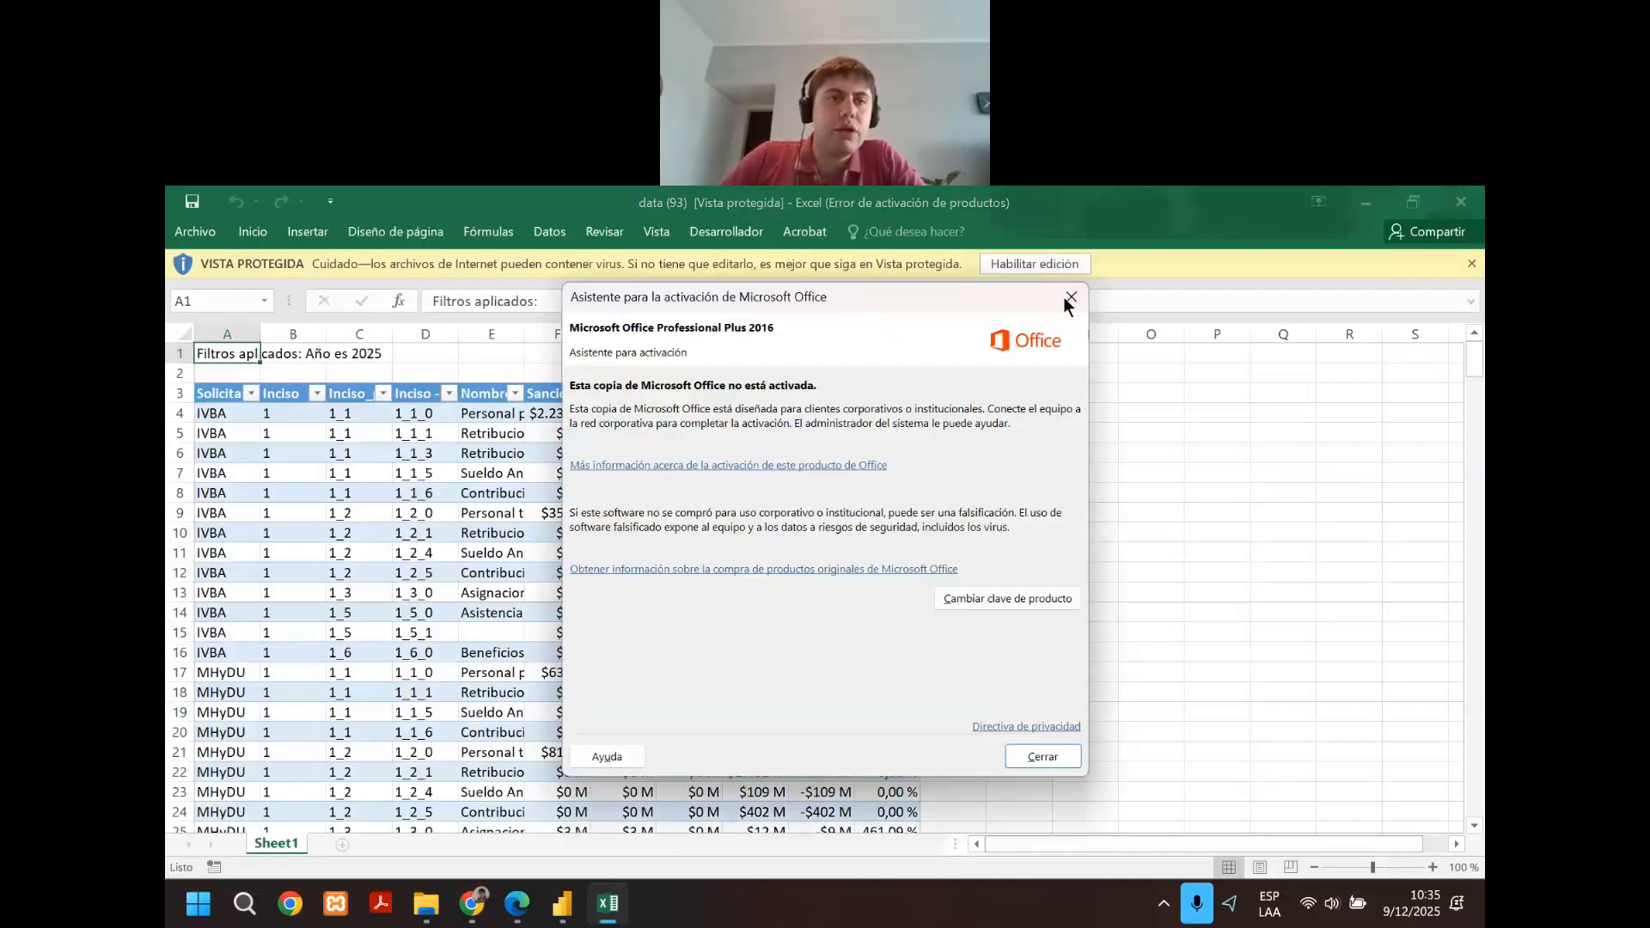
click(1070, 297)
click(997, 263)
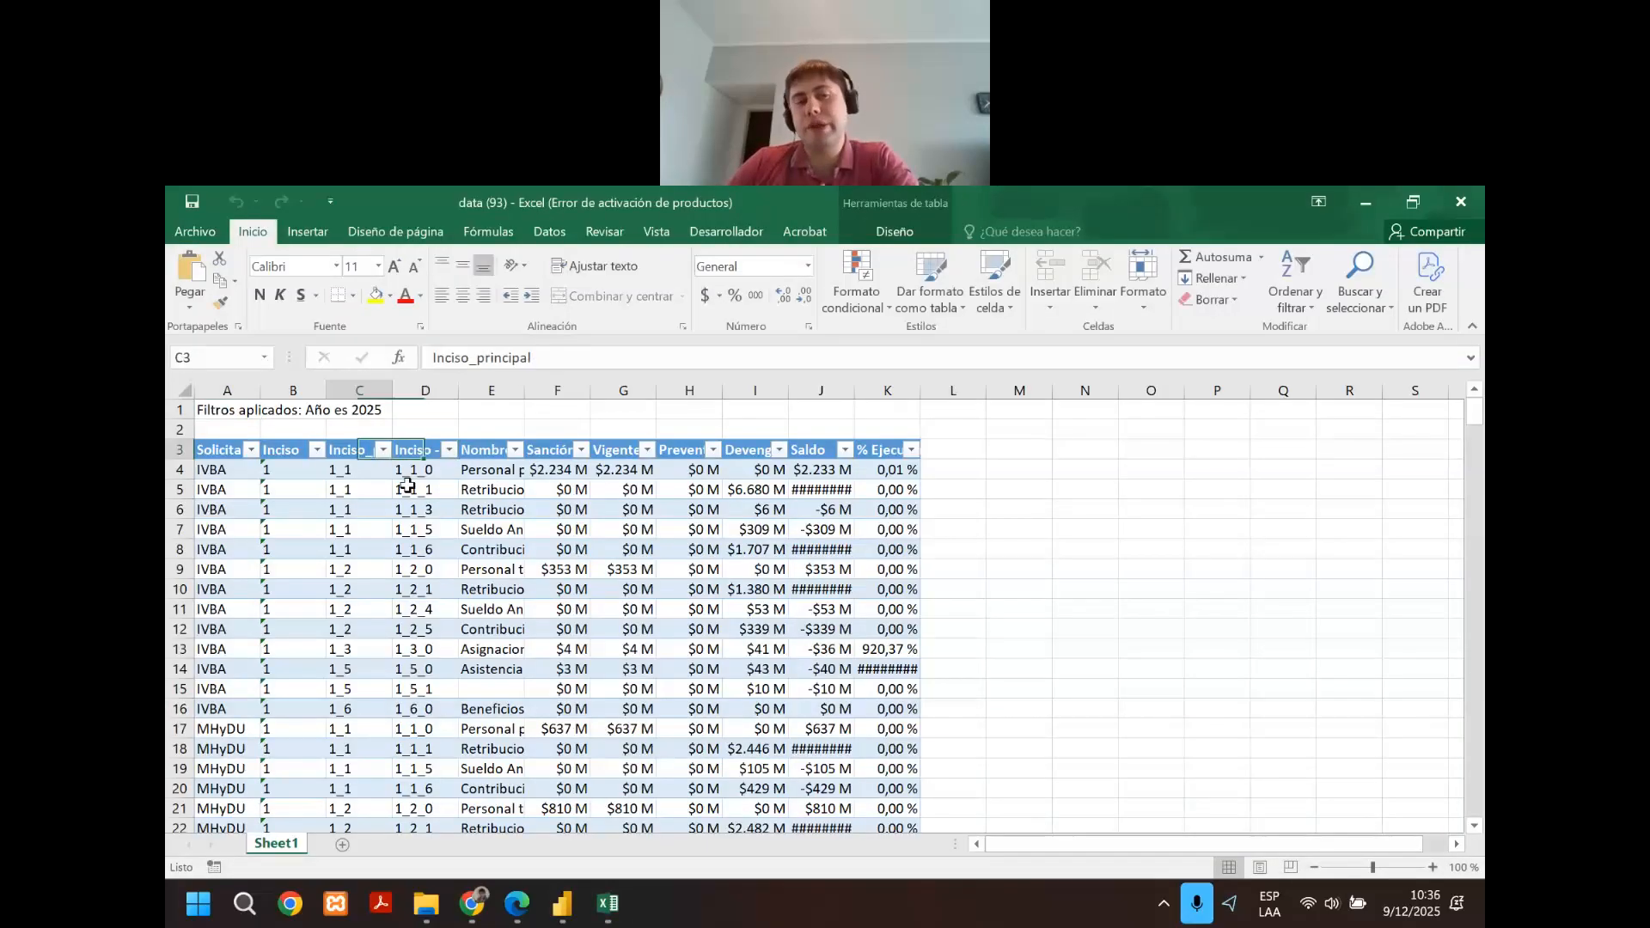
Examine the exported workbook's column headings and its rows by Solicitante and Inciso.
key(Left)
key(Left)
key(Right)
key(Right)
key(Right)
key(Right)
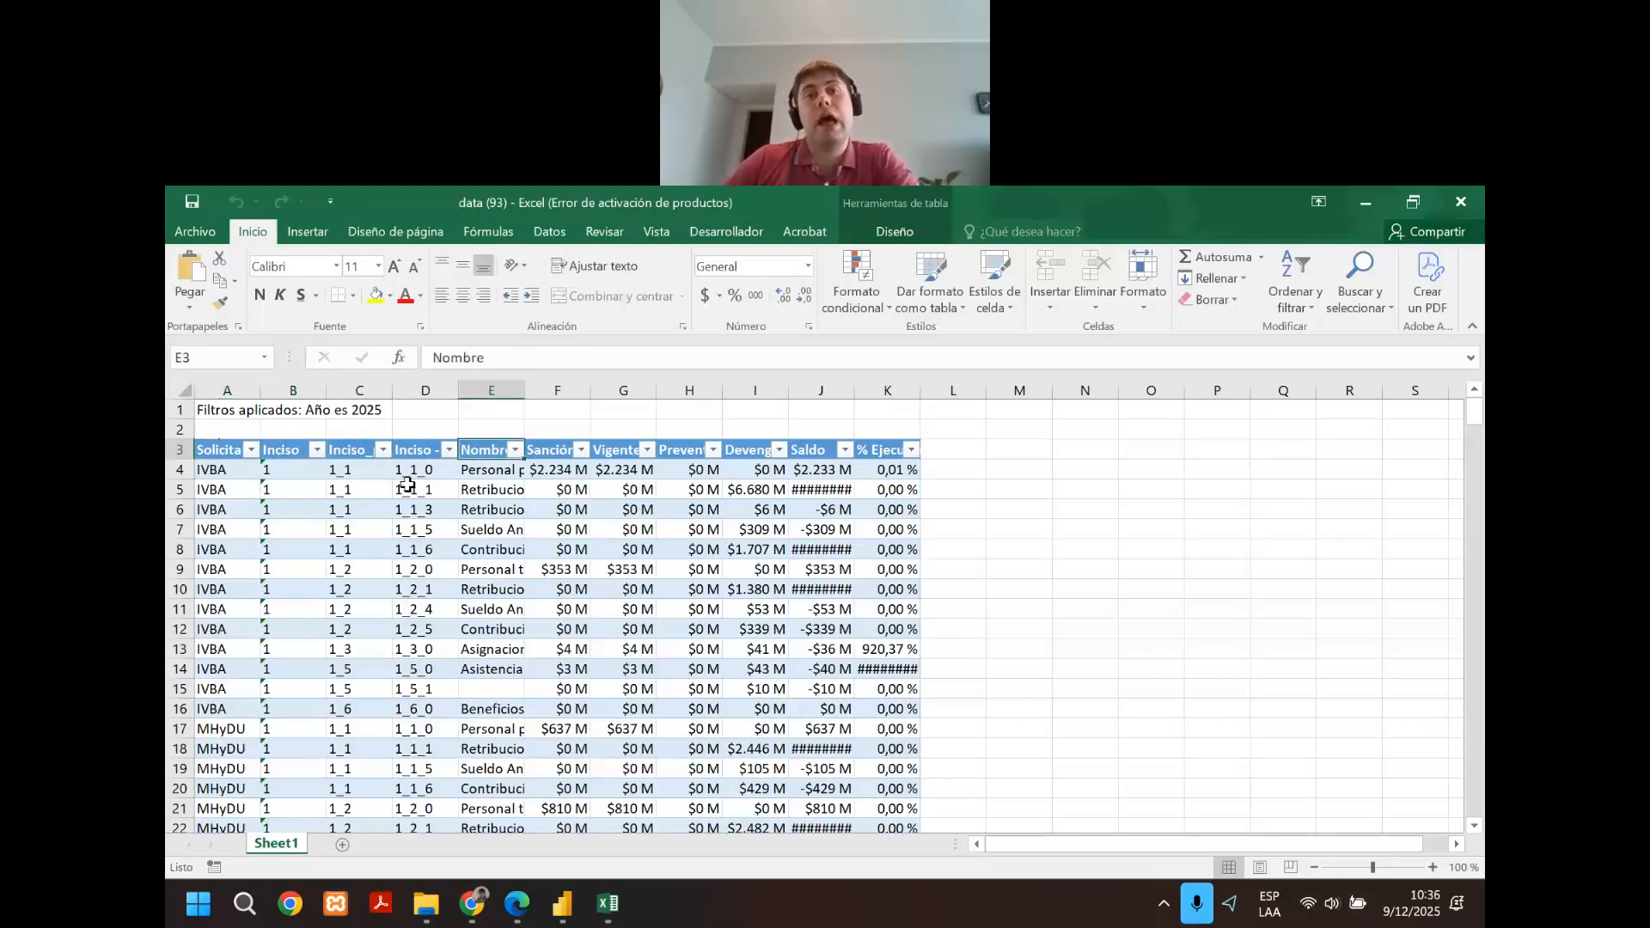
key(Right)
key(Right)
key(Right)
key(Right)
key(Right)
key(Right)
key(Left)
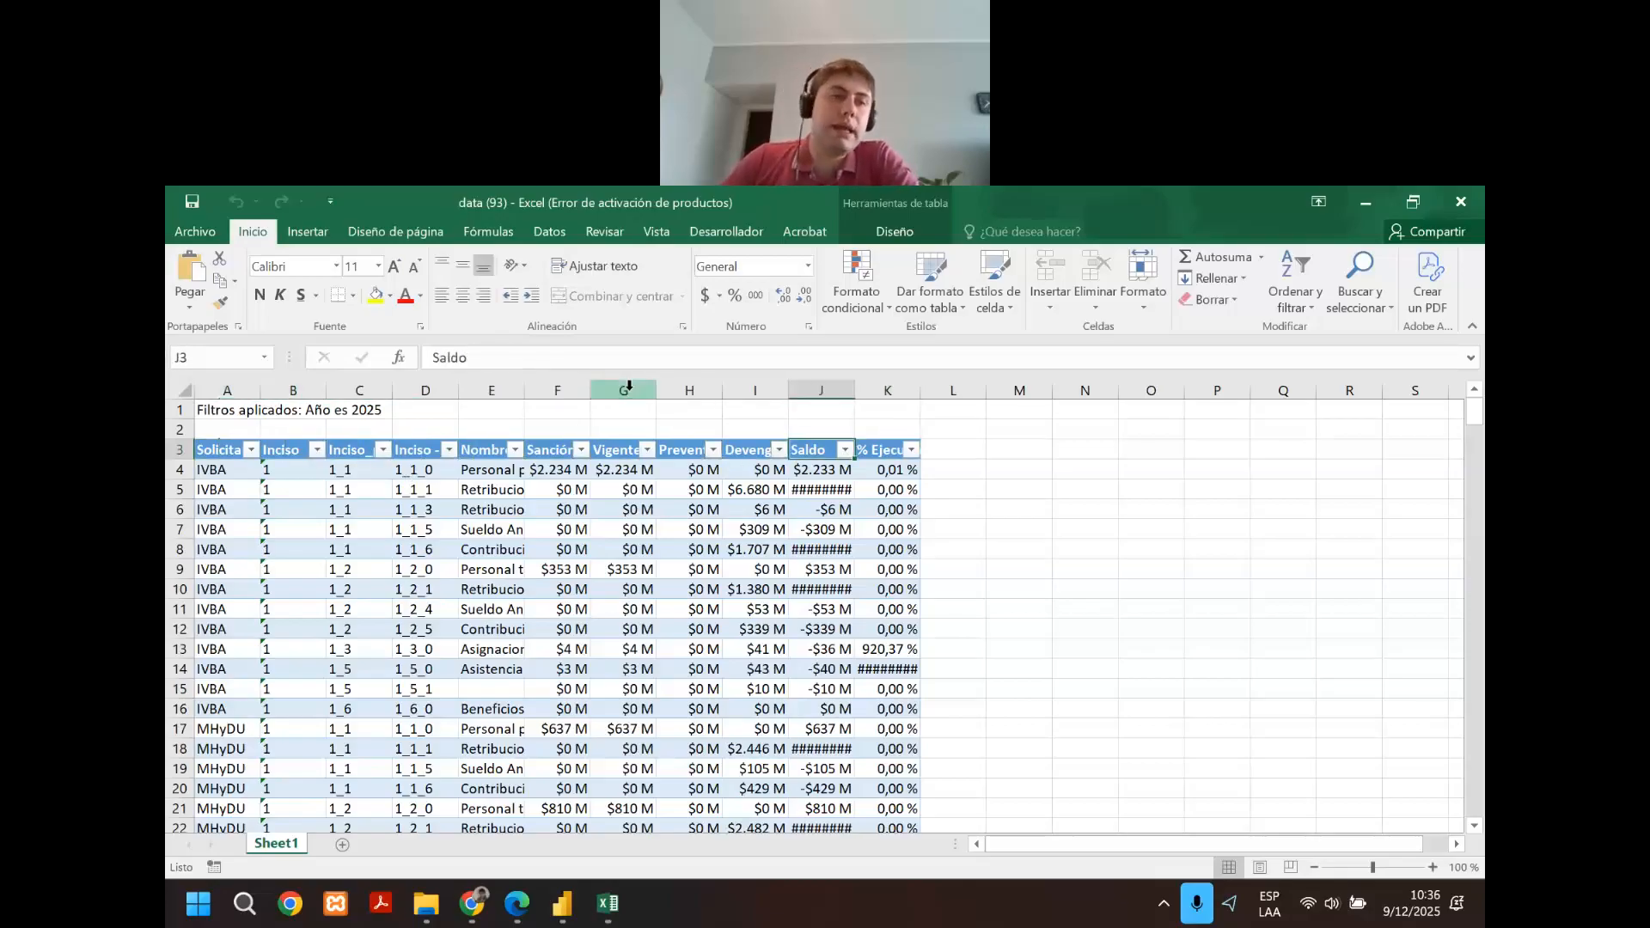
key(Home)
key(Down)
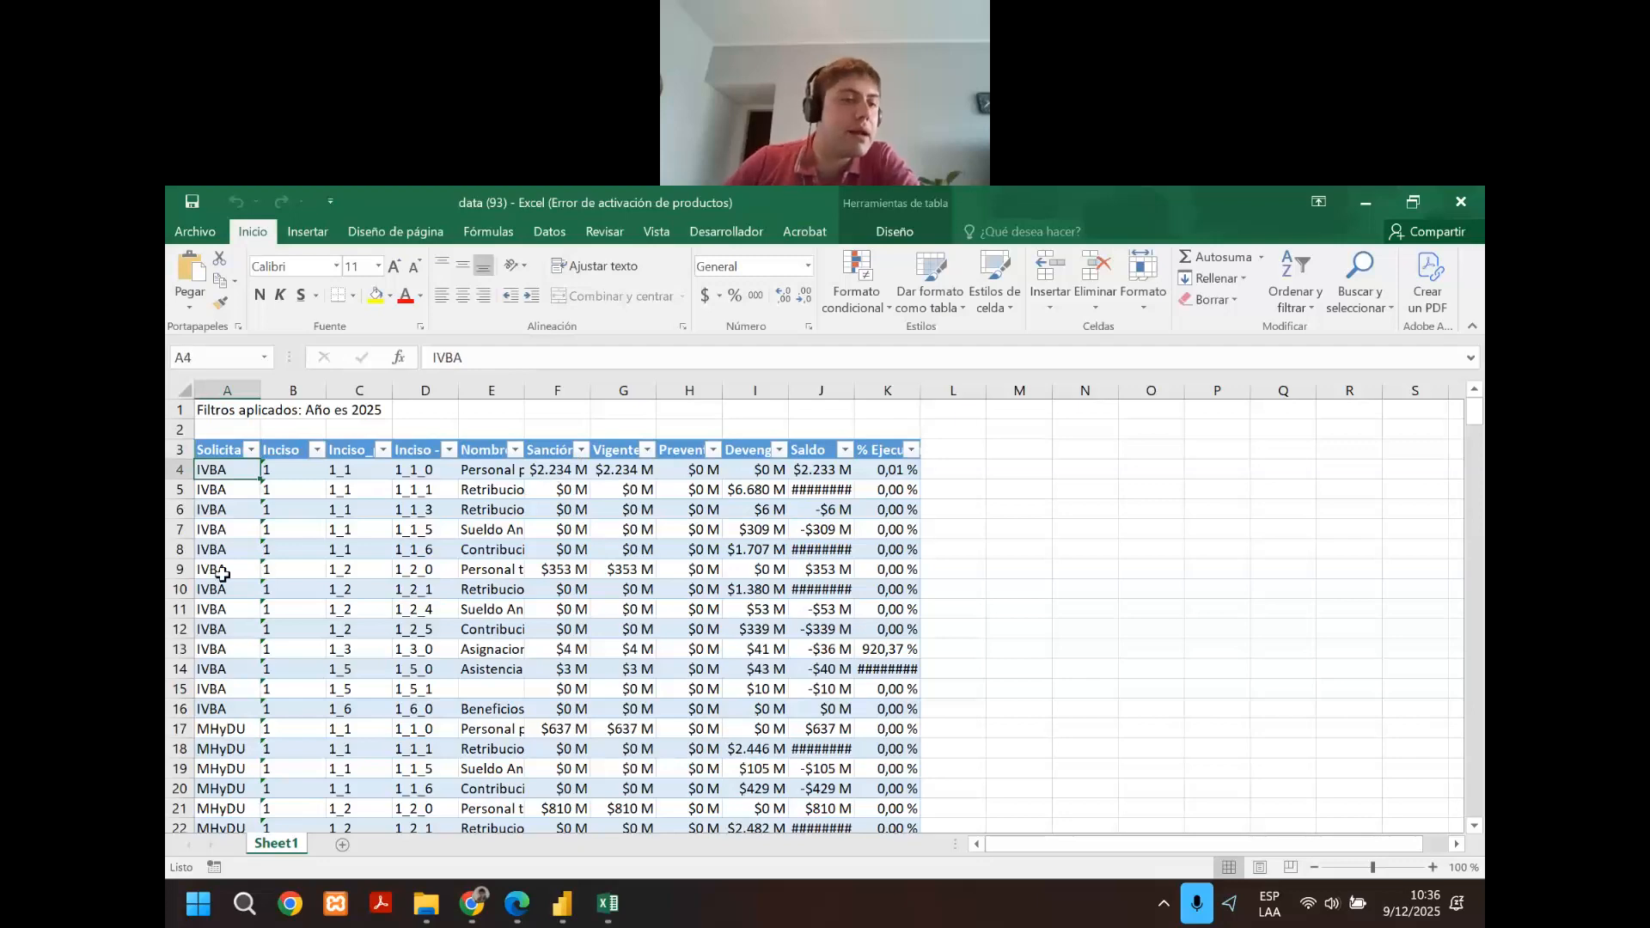
scroll(179, 654, down, 7)
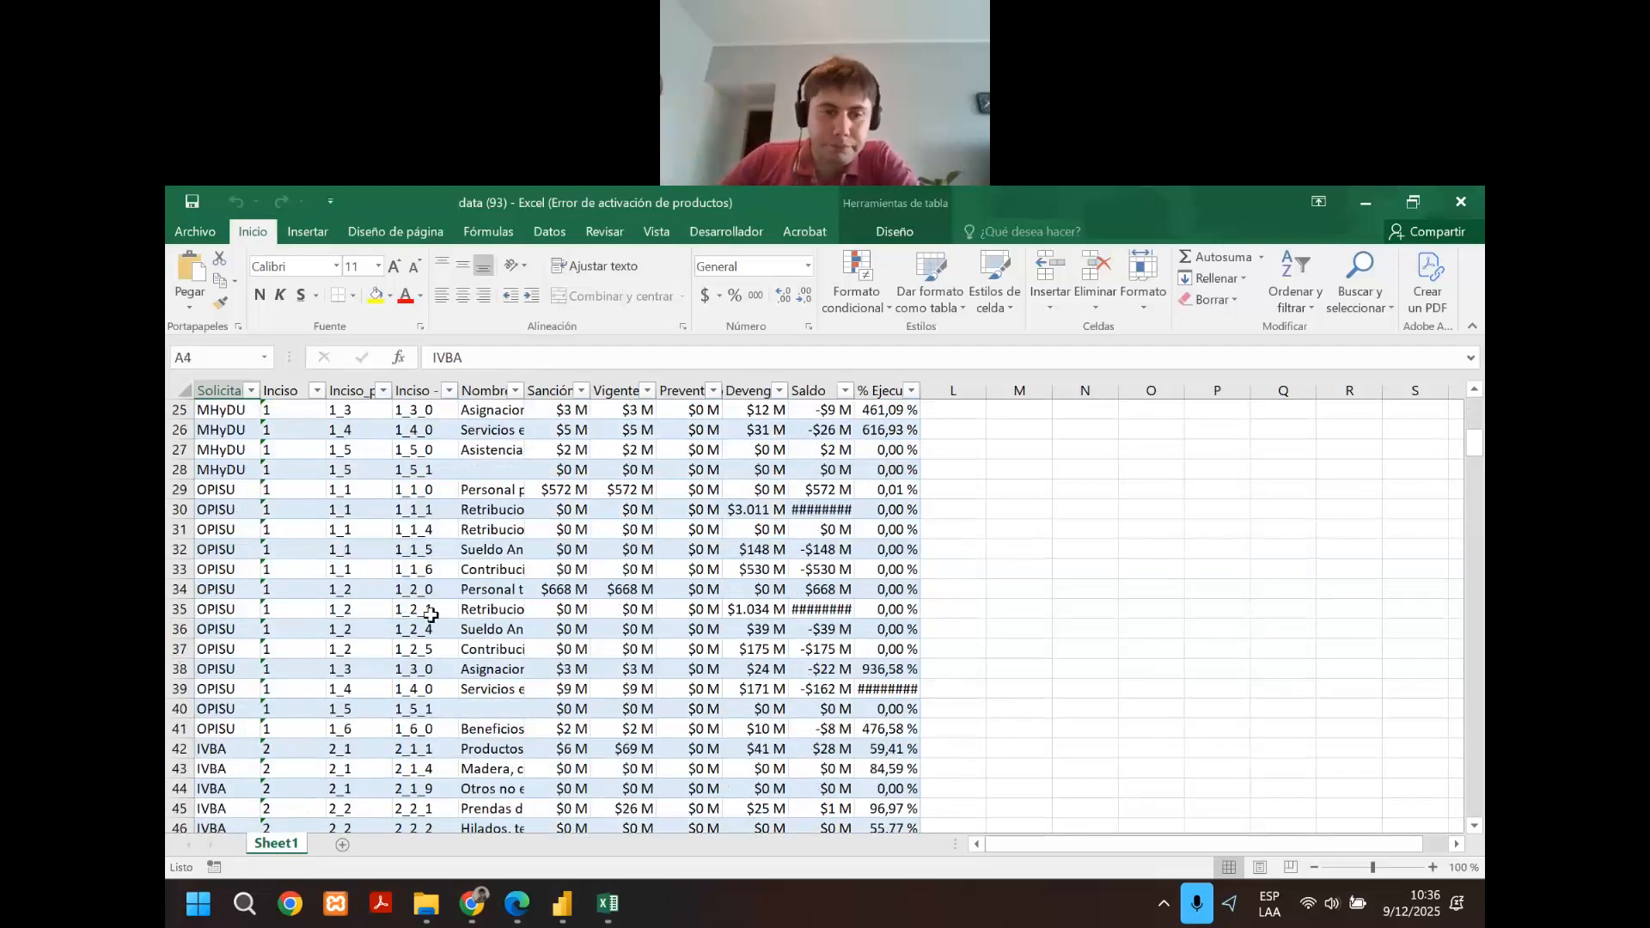
scroll(430, 612, up, 6)
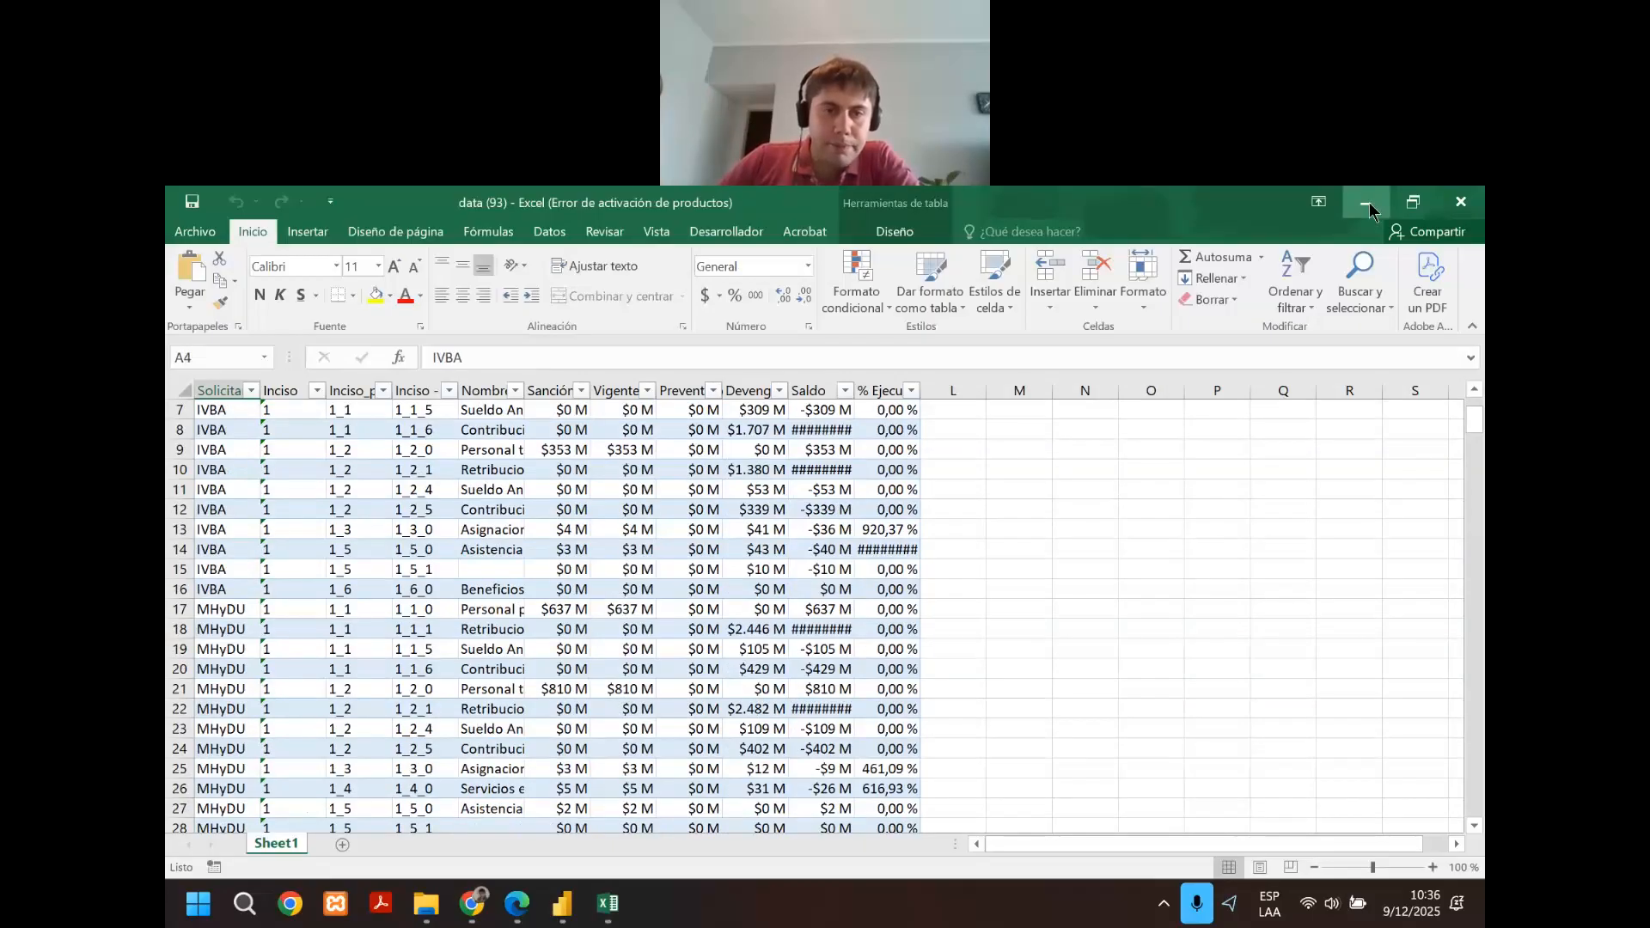
Minimize Excel and switch to the Seguimiento presupuestario report in Power BI Desktop, dismissing the open context menu.
click(1366, 203)
mouse_move(562, 902)
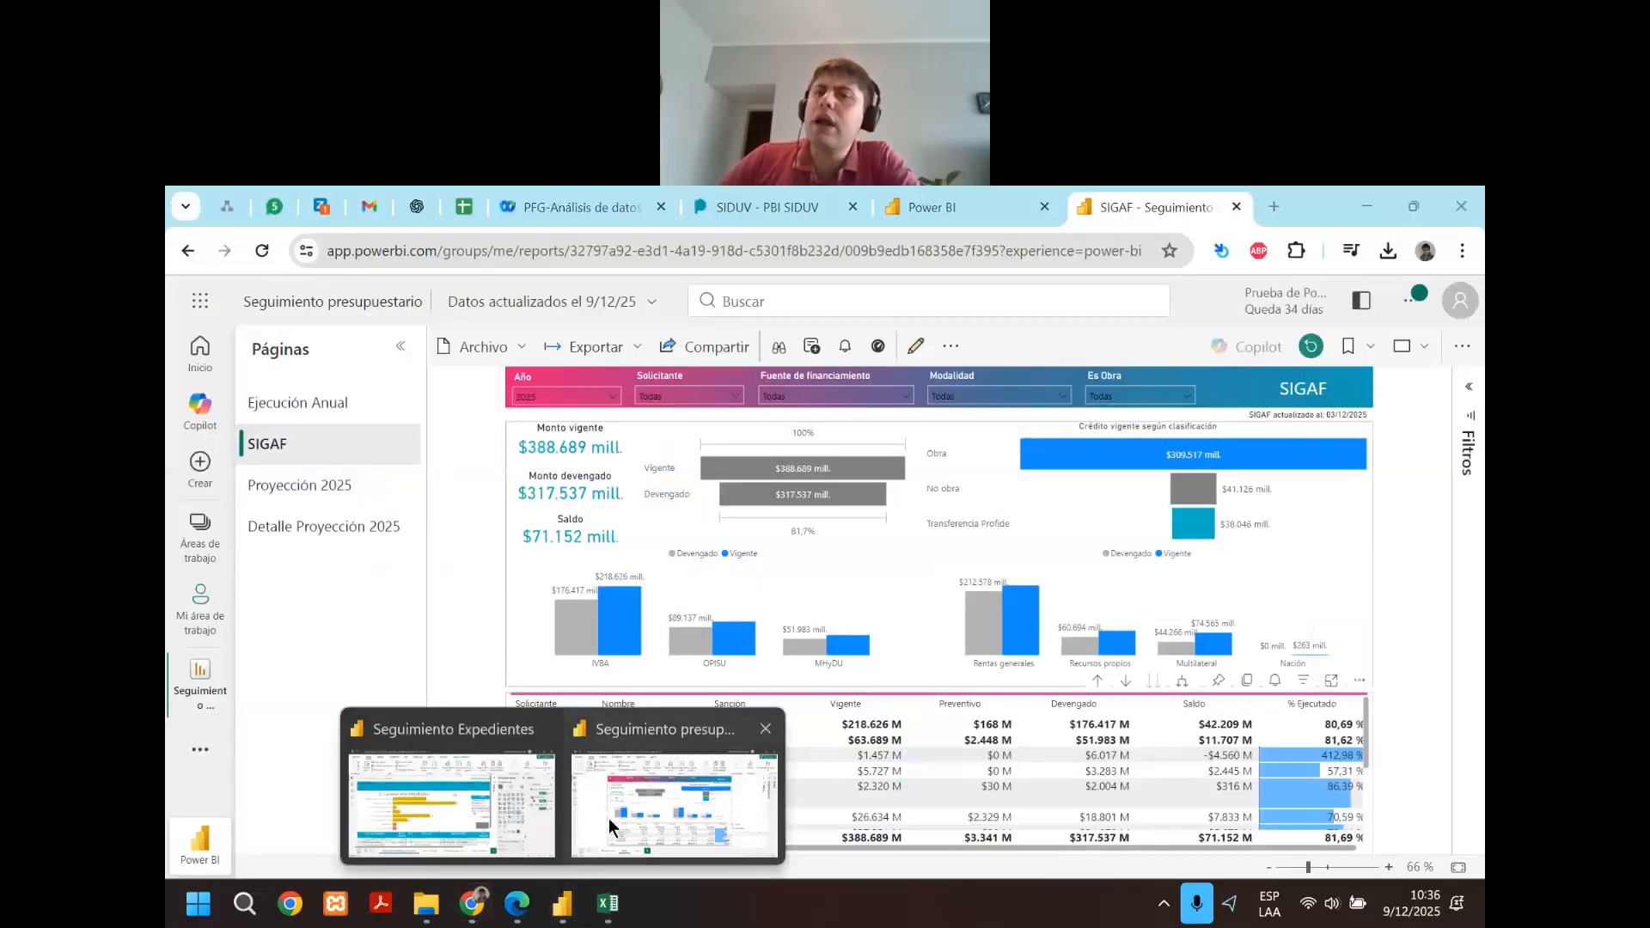
click(610, 827)
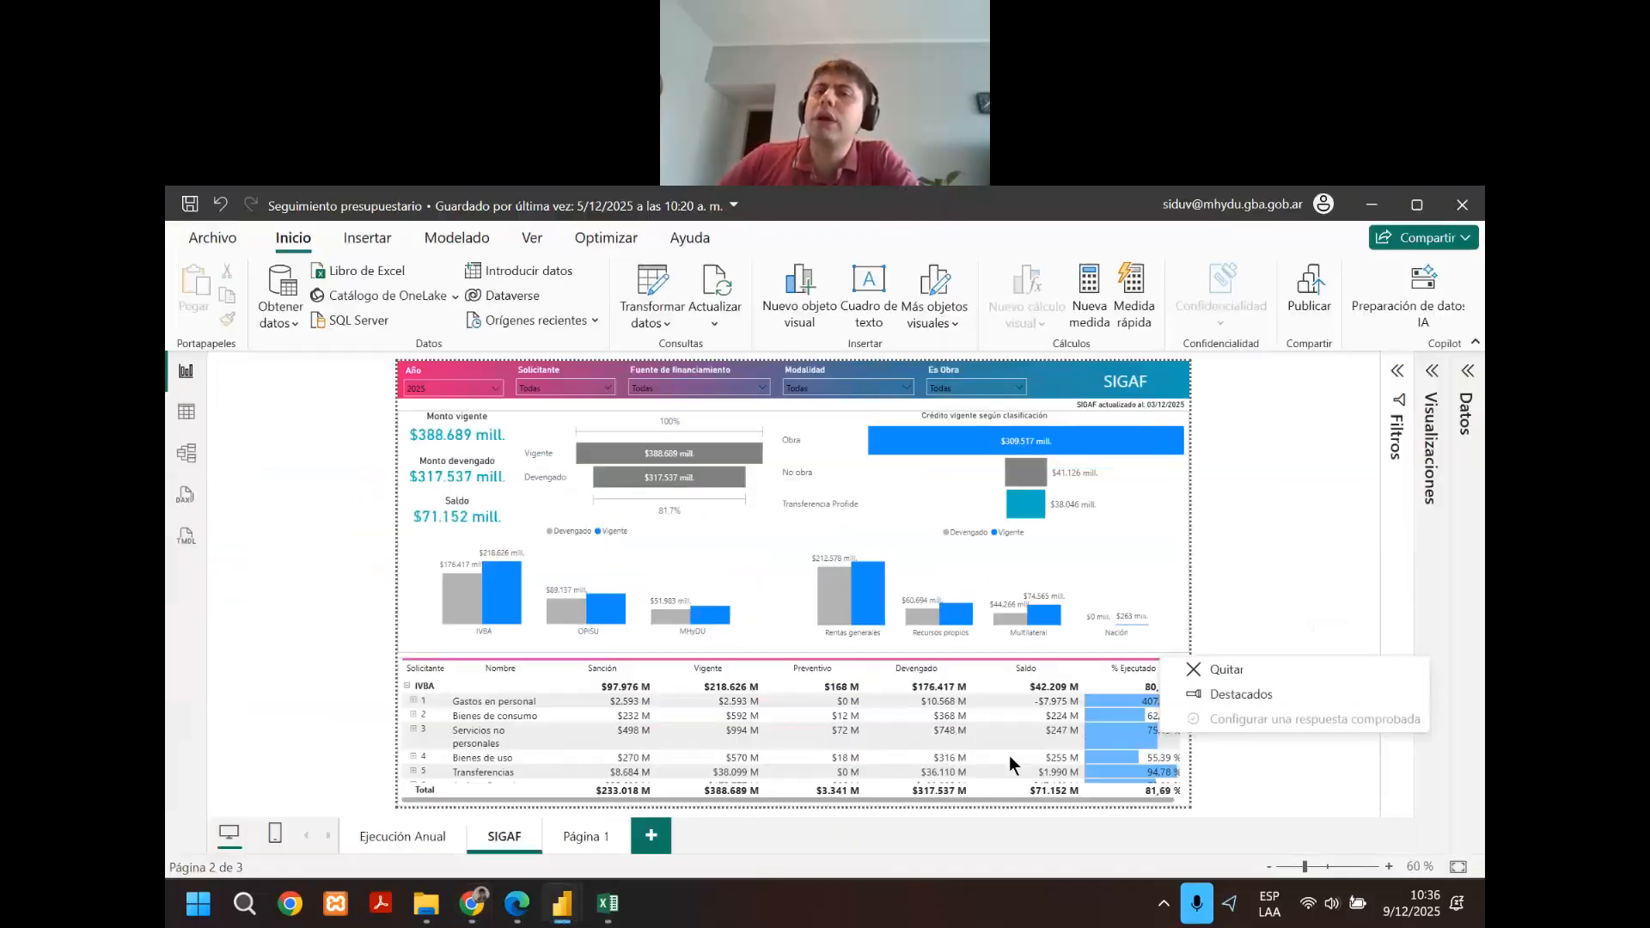
click(1337, 546)
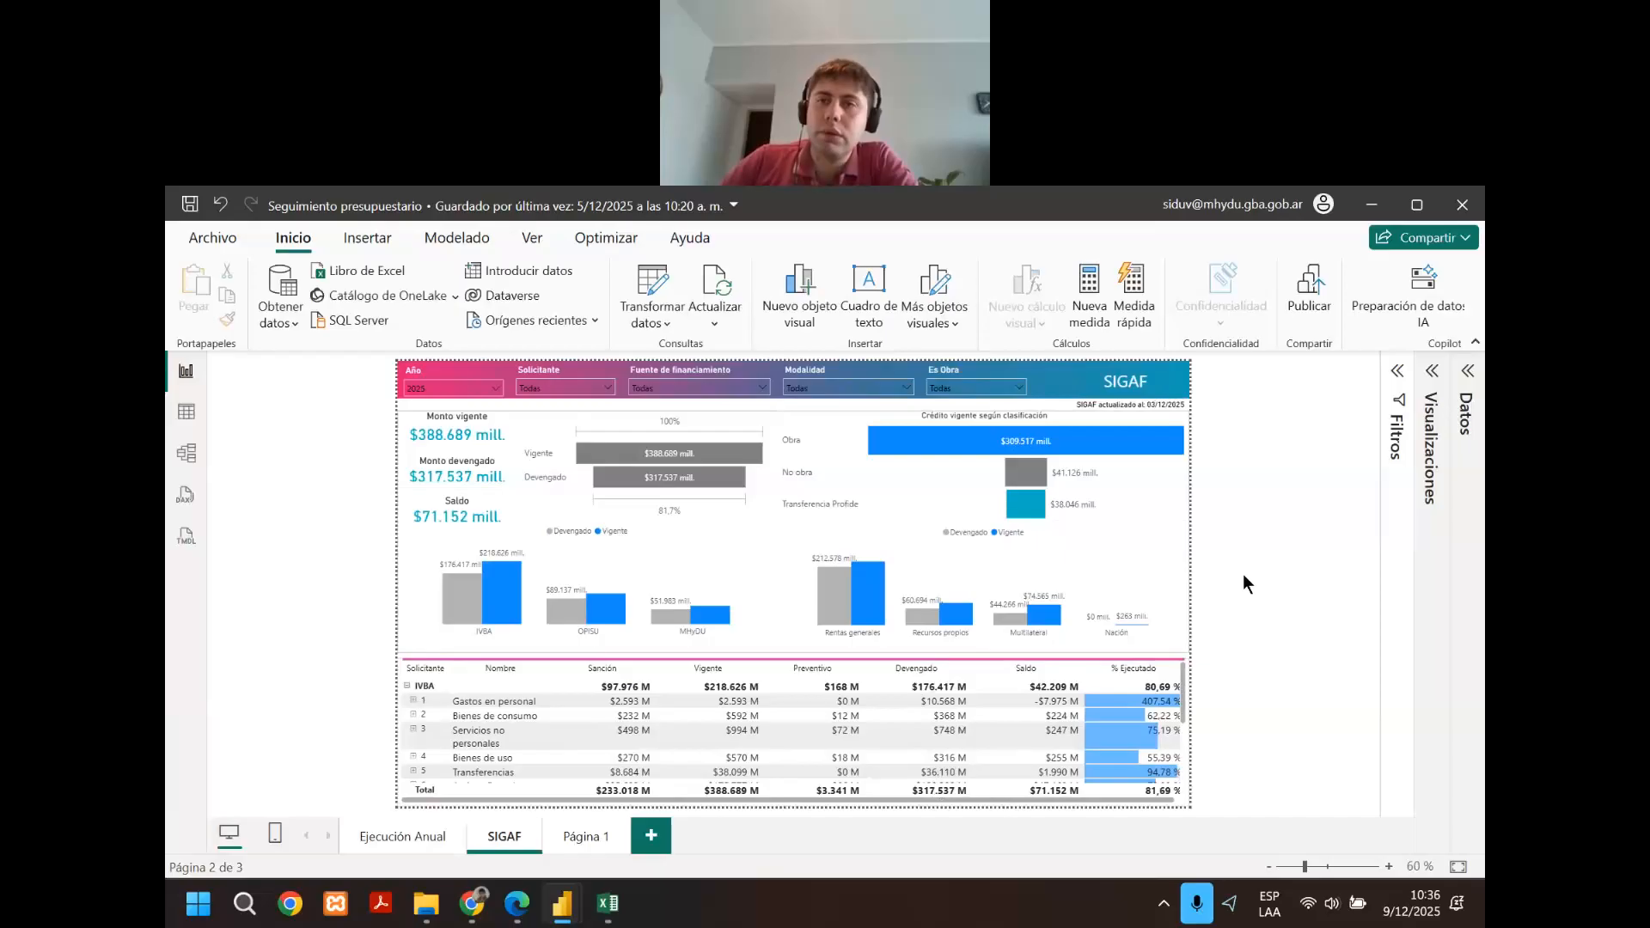
Collapse the IVBA, MHyDU and OPISU rows of the budget table and shorten the table to fit its rows.
click(1184, 686)
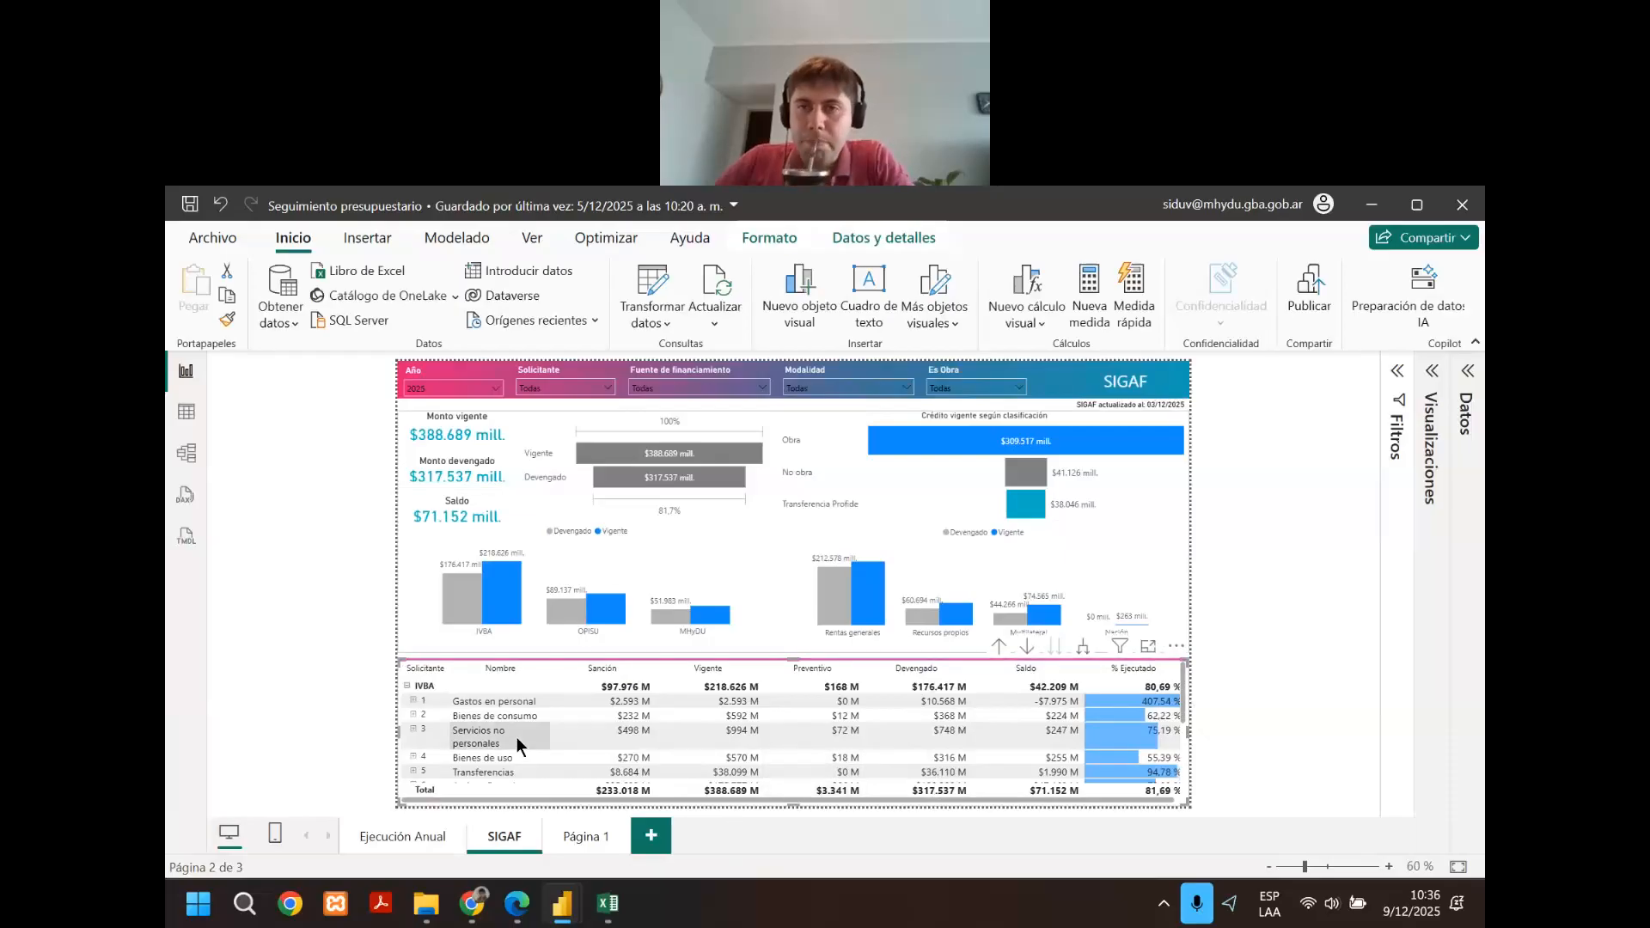
click(407, 686)
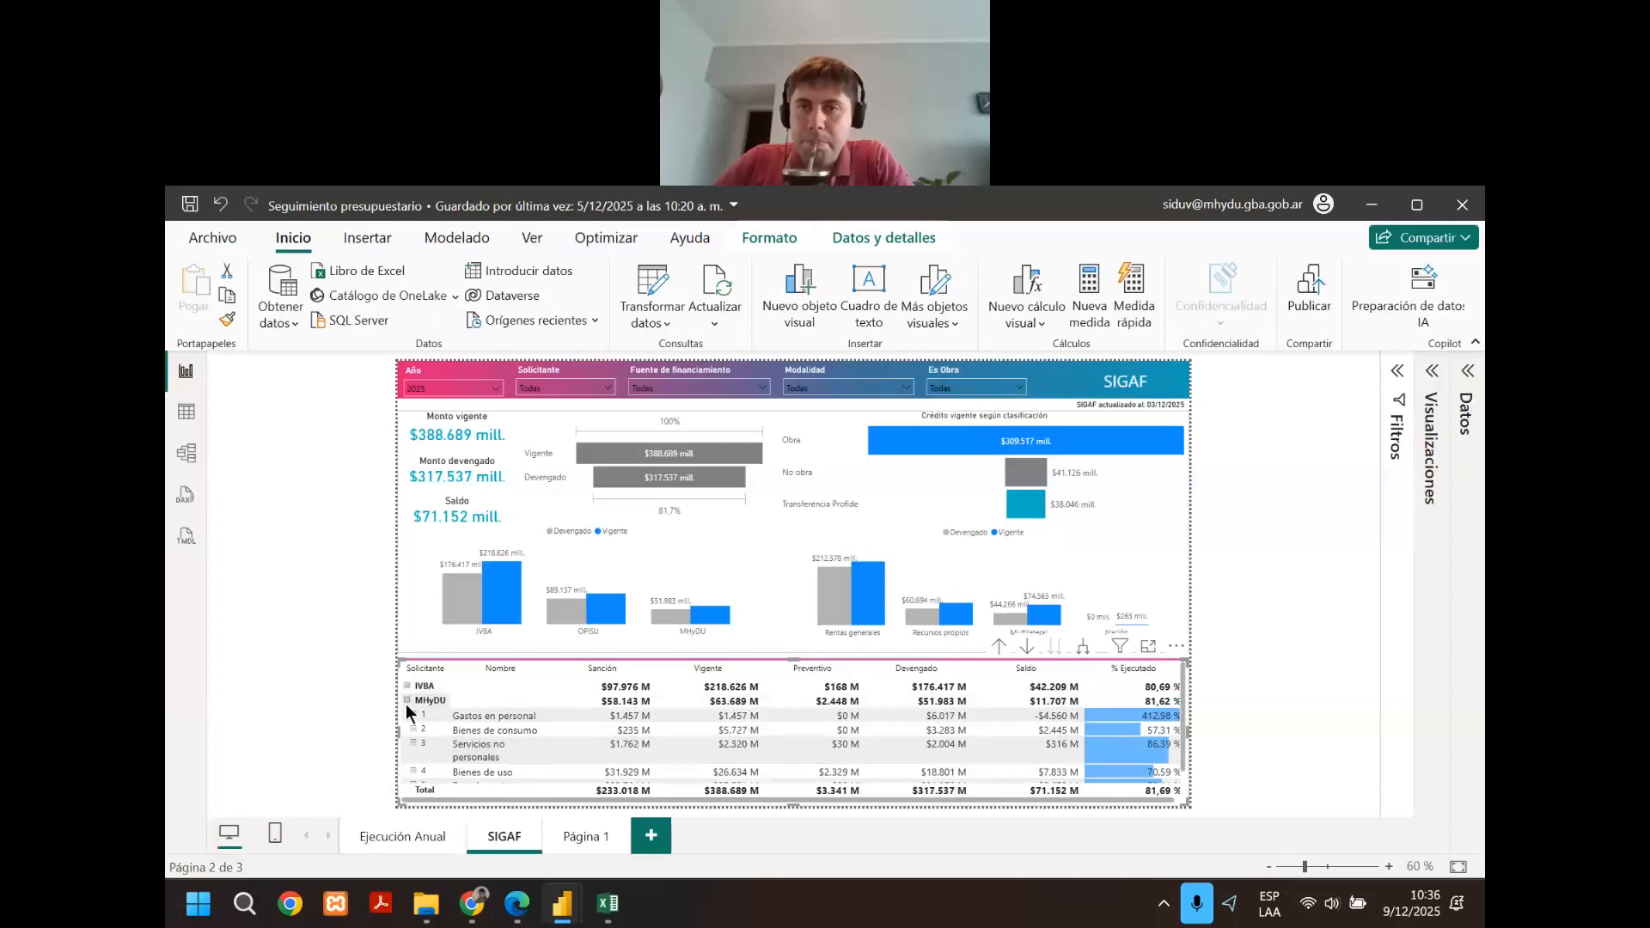
click(406, 703)
click(408, 700)
click(420, 703)
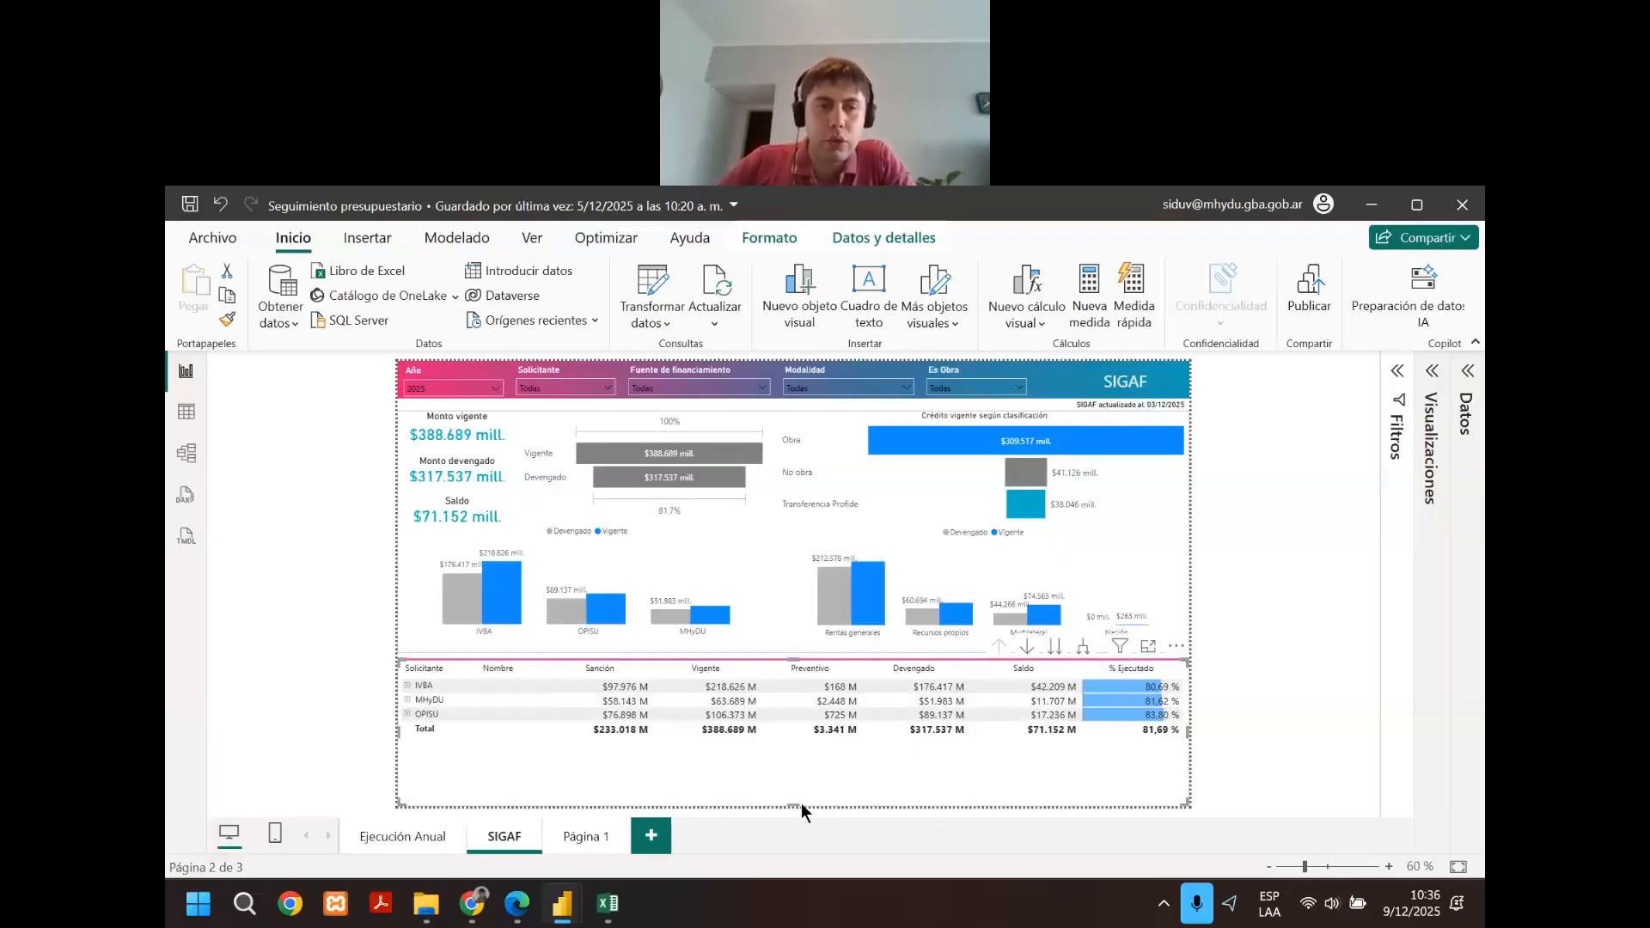
drag(795, 796, 810, 744)
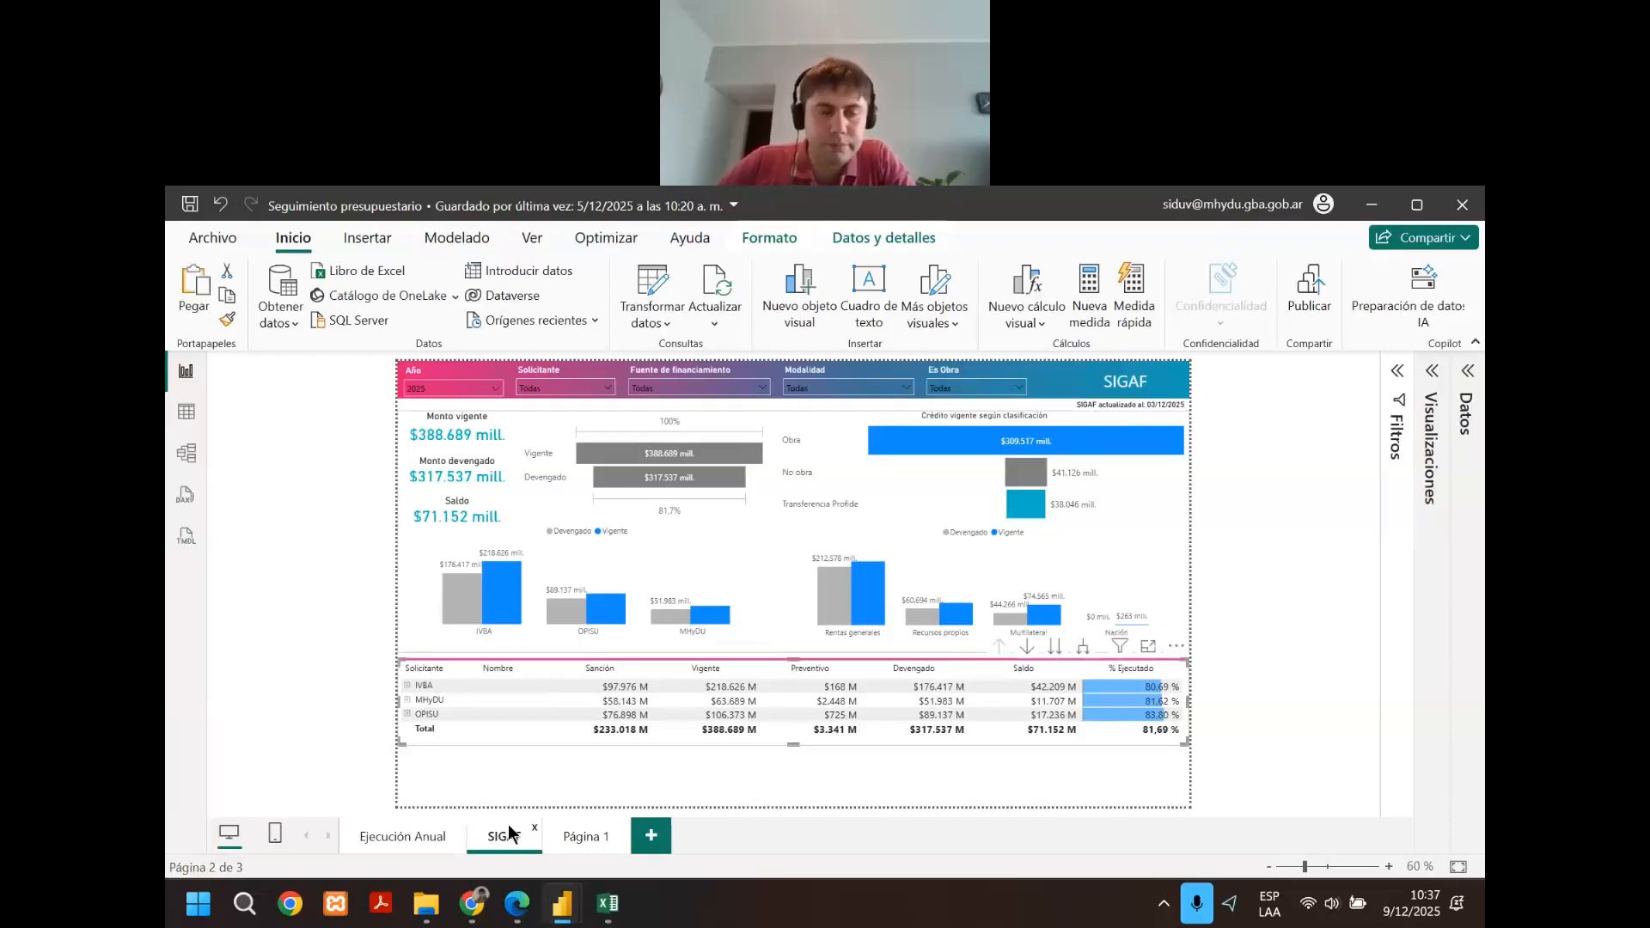
Add a blank report page and duplicate the SIGAF page.
click(650, 838)
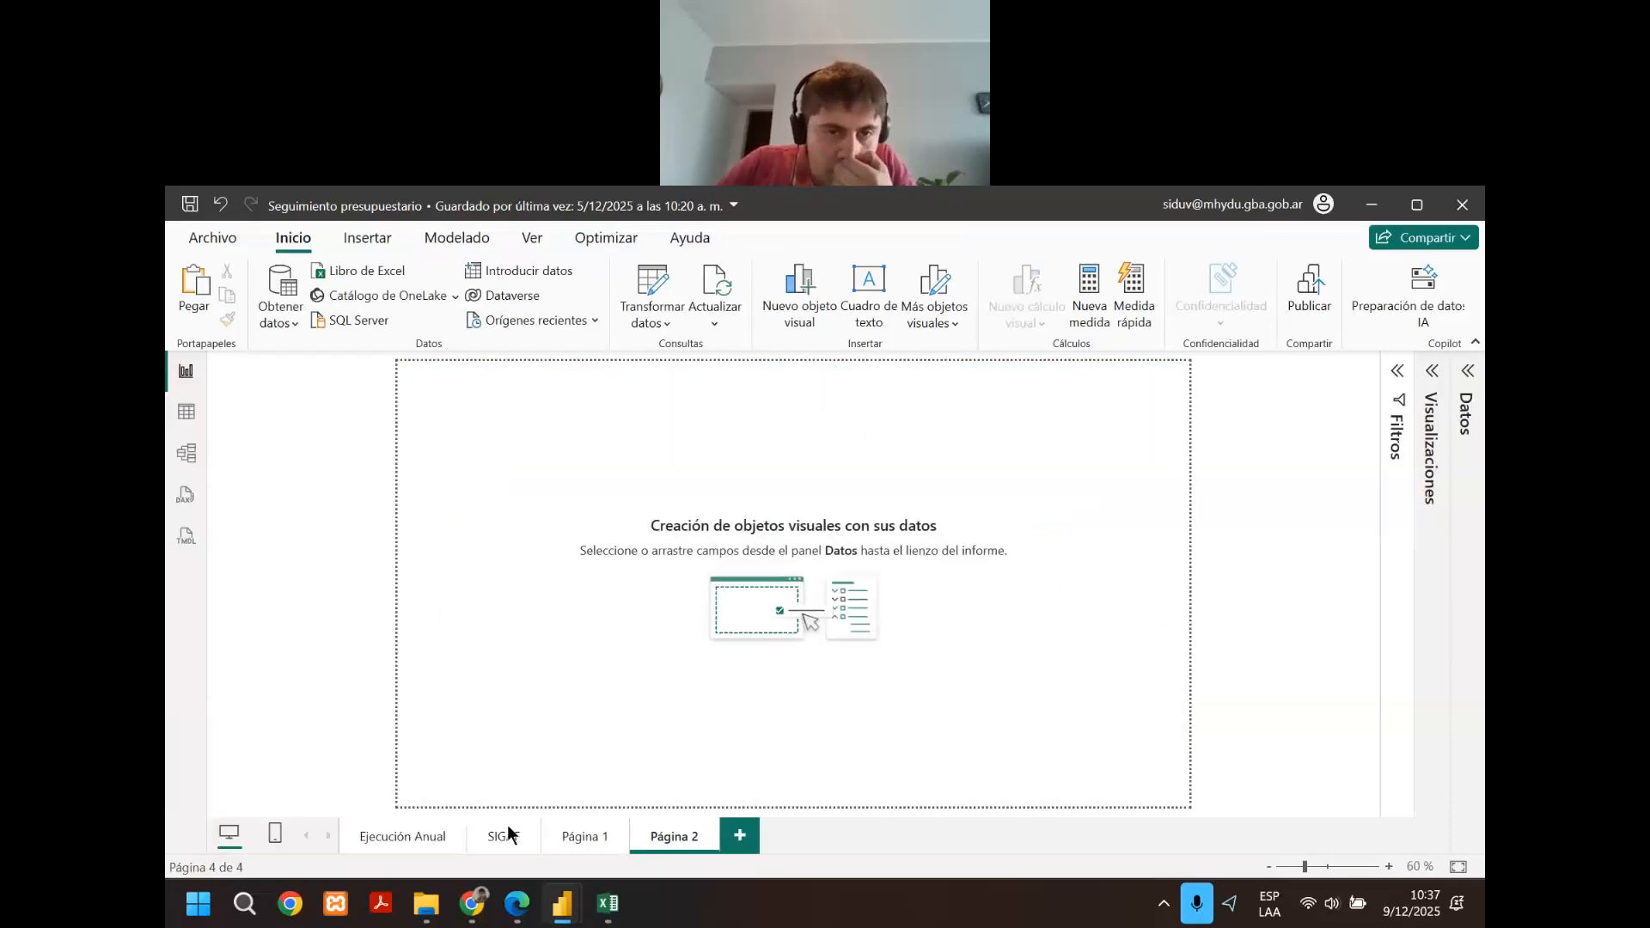
click(582, 823)
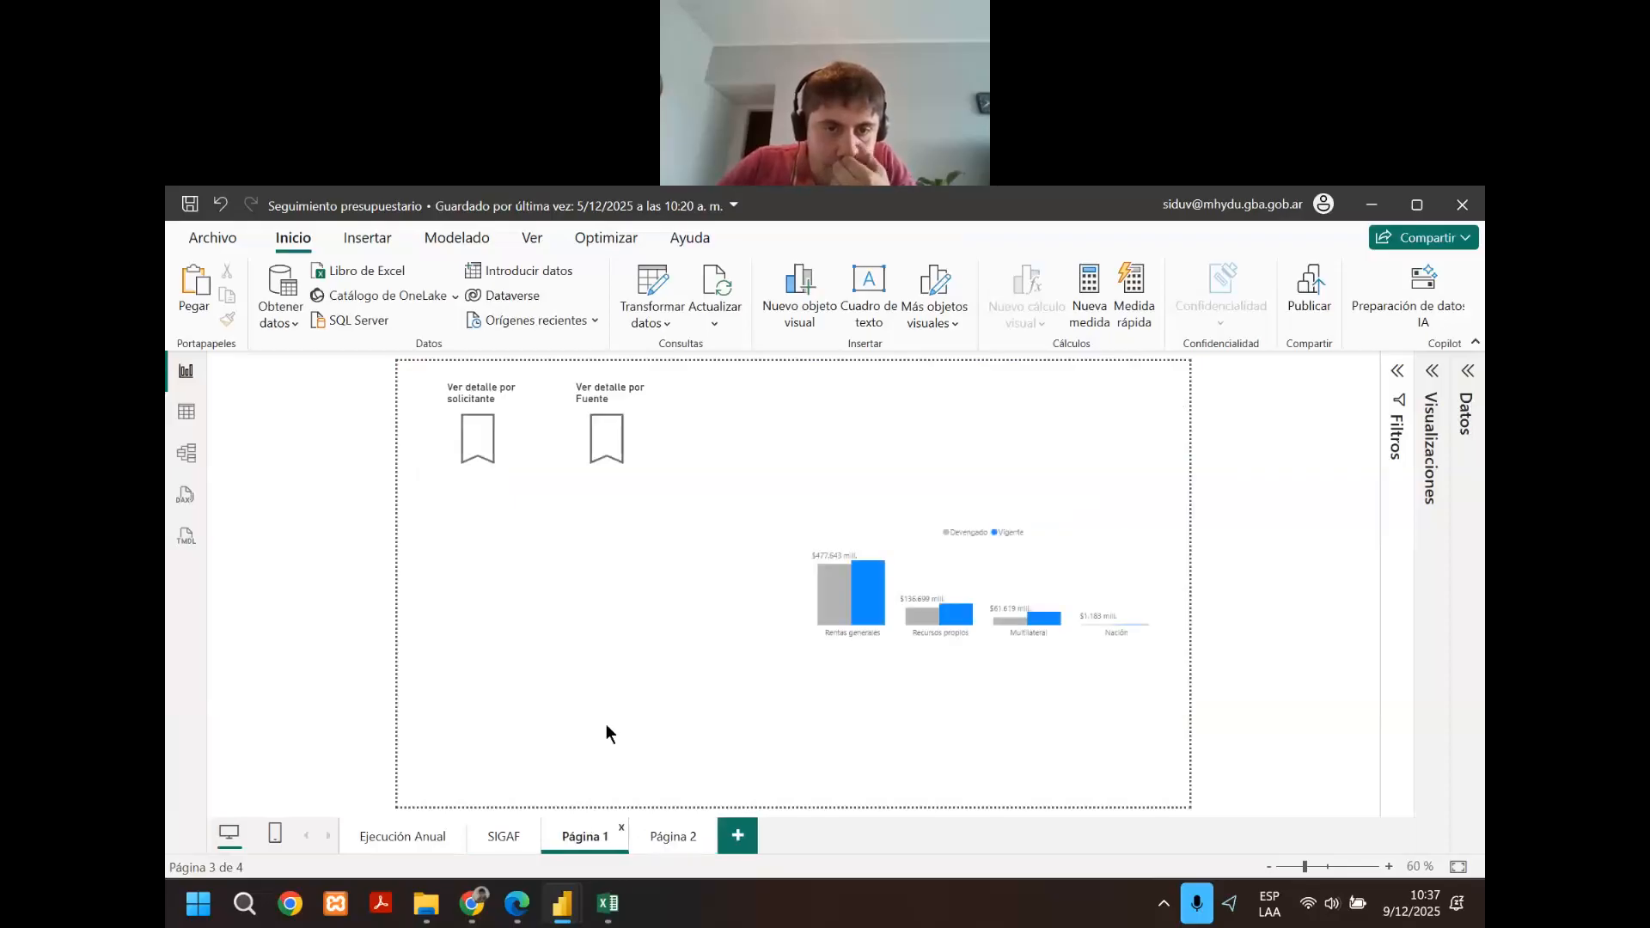
click(507, 836)
right_click(507, 836)
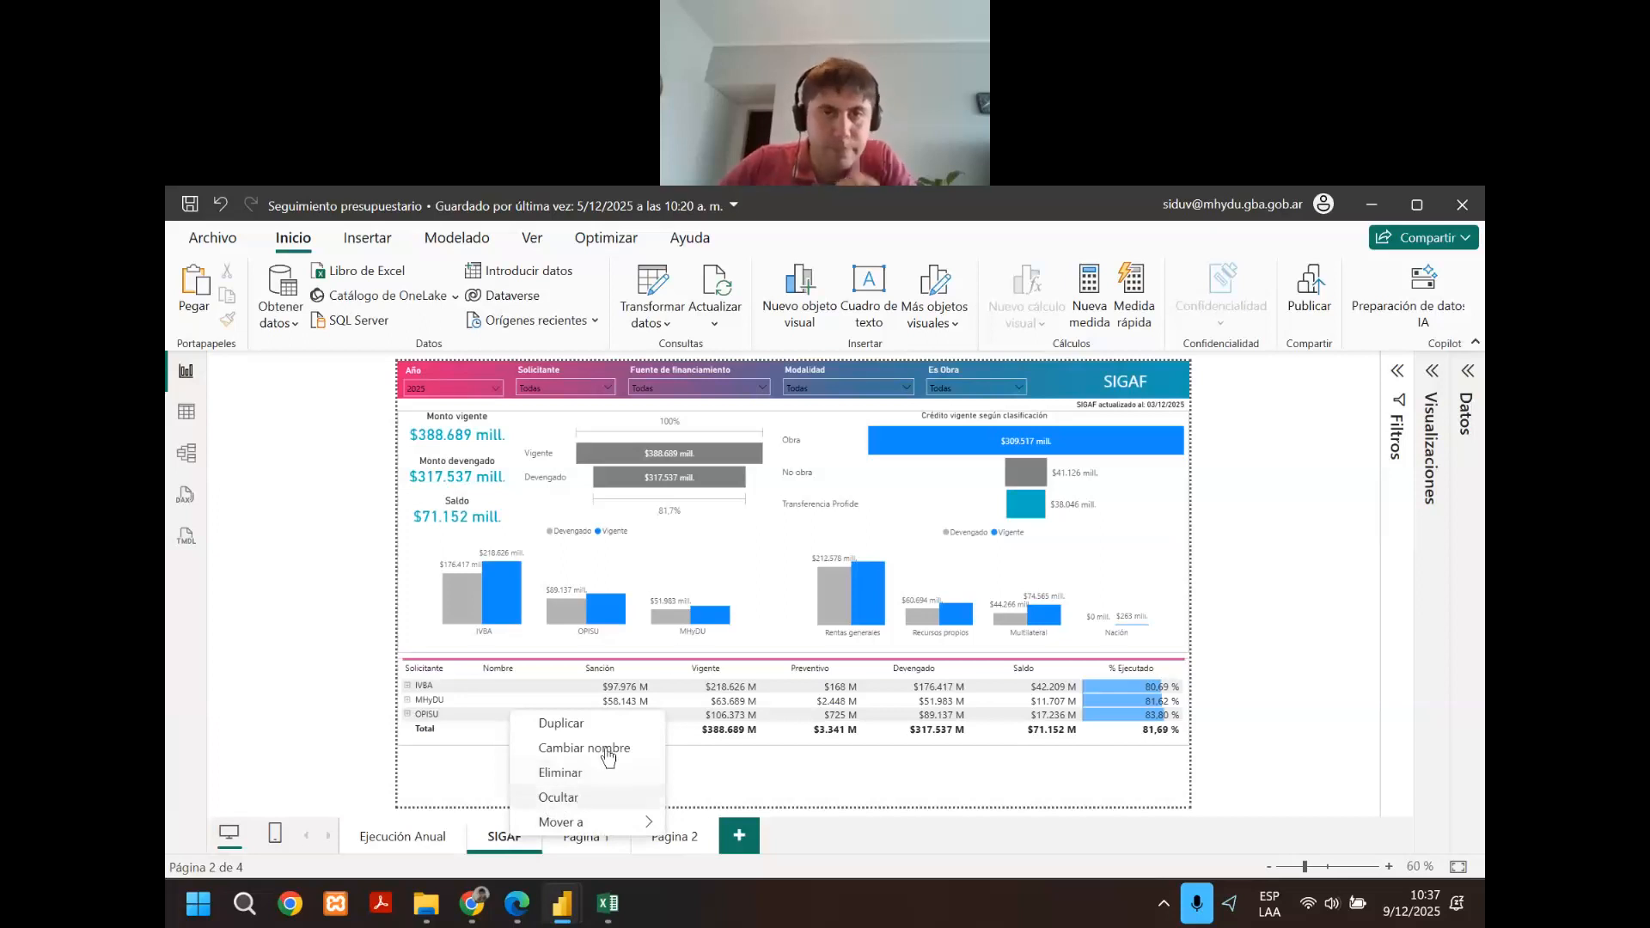
click(658, 720)
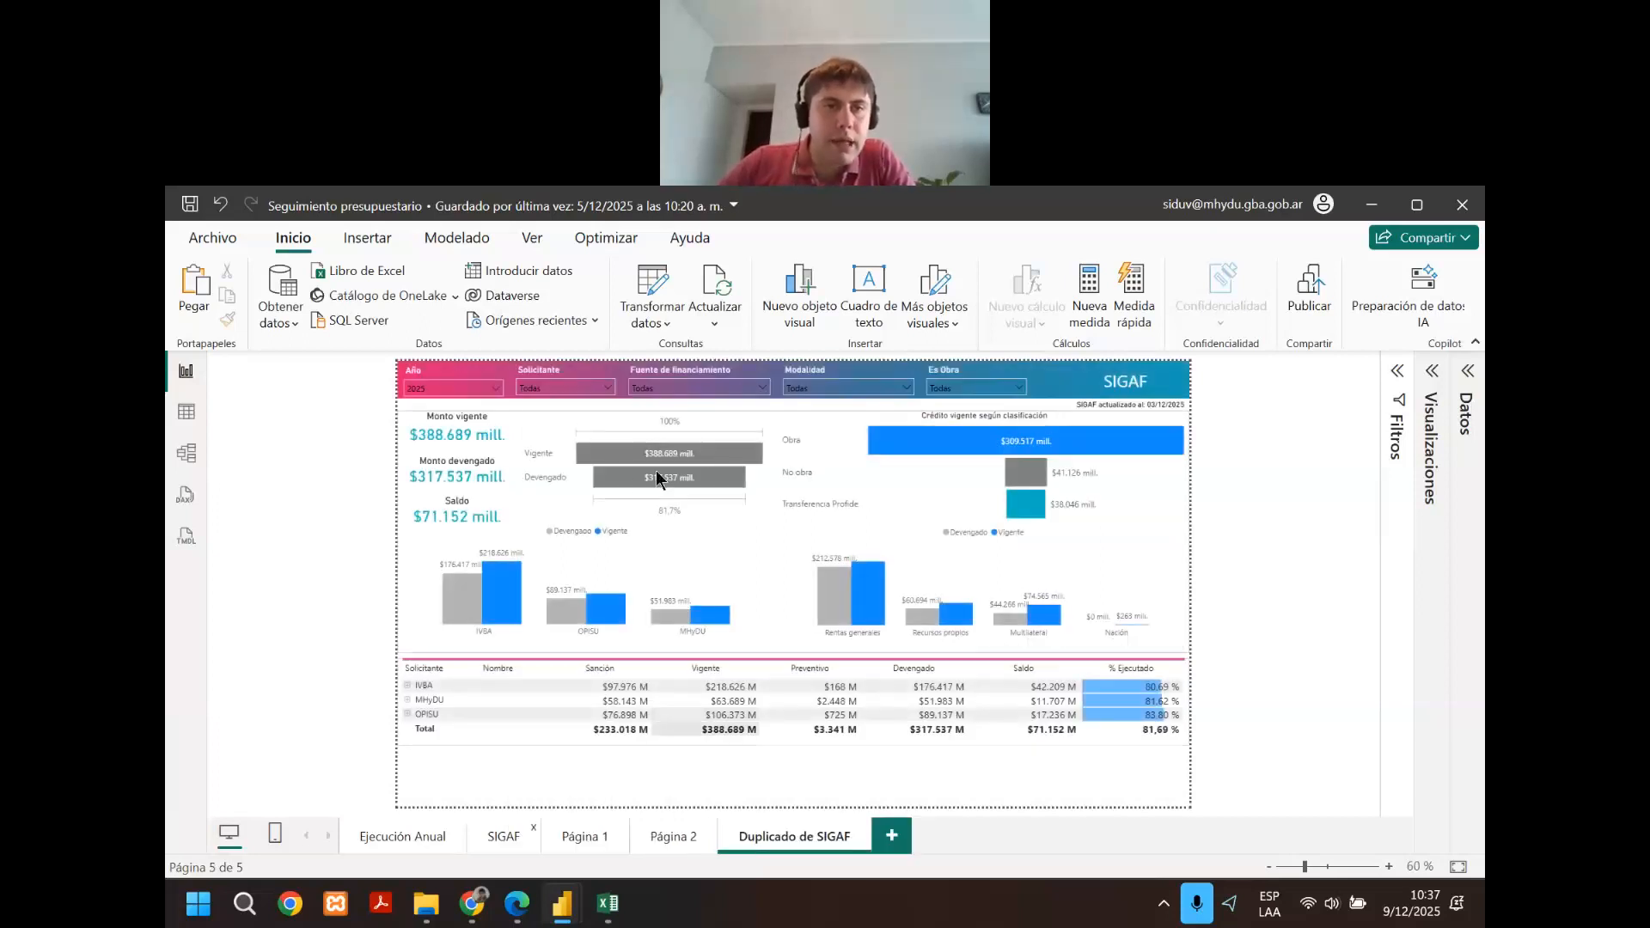
Delete the three amount cards and all the charts above the table from the Duplicado de SIGAF page.
click(548, 485)
ctrl+click(481, 483)
ctrl+click(473, 498)
ctrl+click(479, 471)
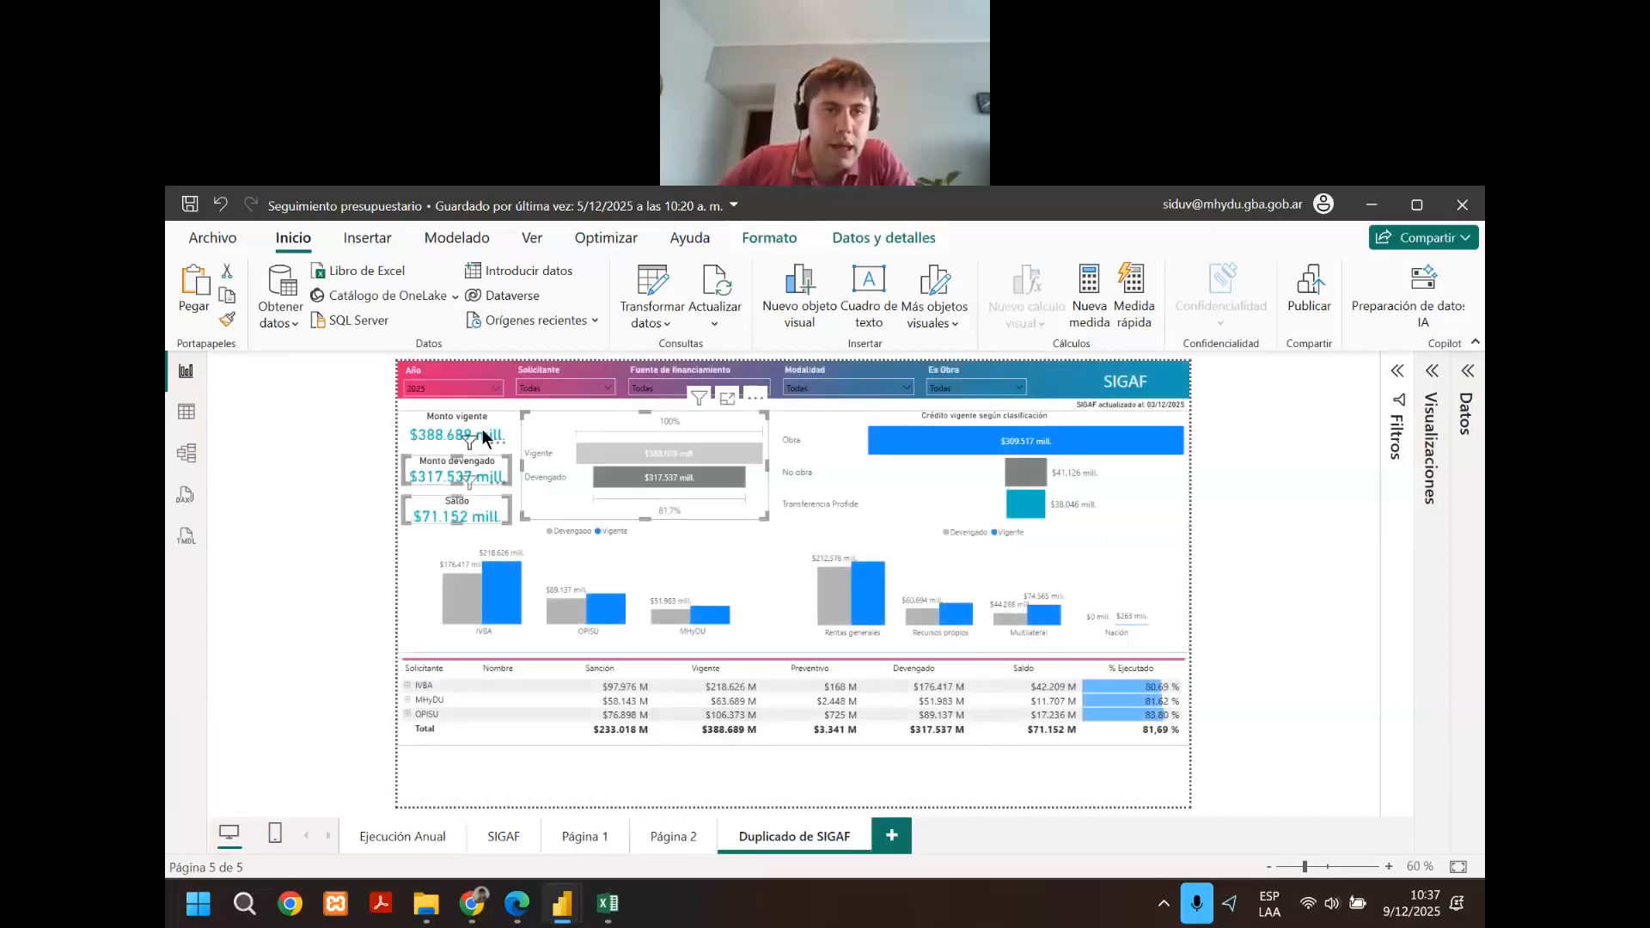
ctrl+click(482, 430)
ctrl+click(473, 506)
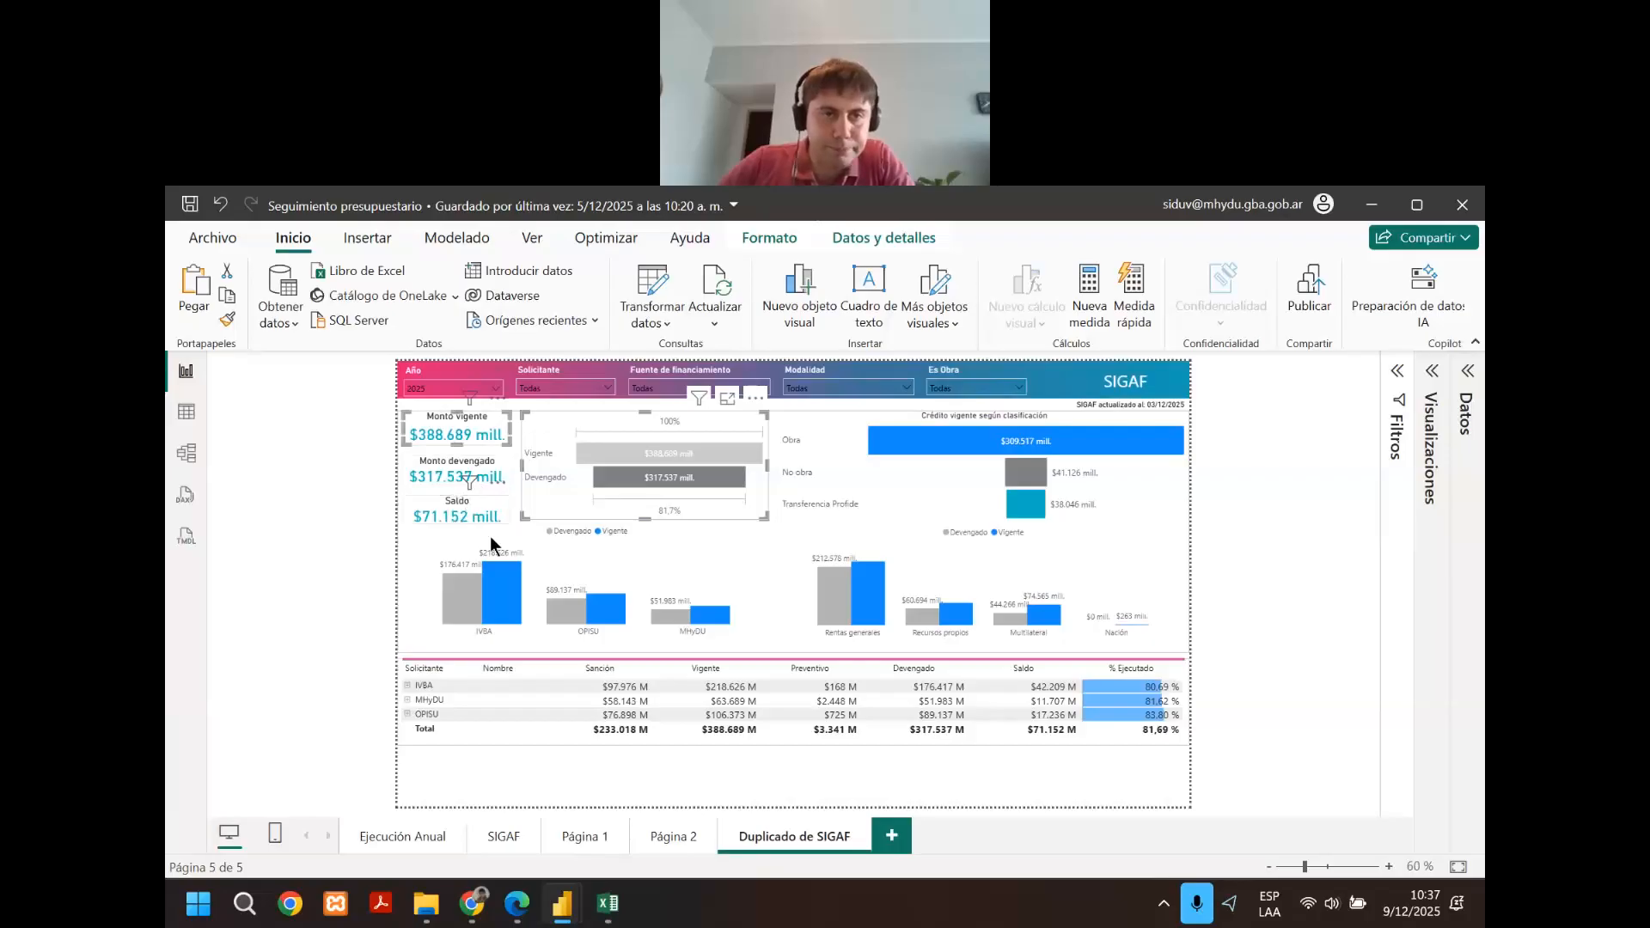
ctrl+click(476, 555)
ctrl+click(470, 512)
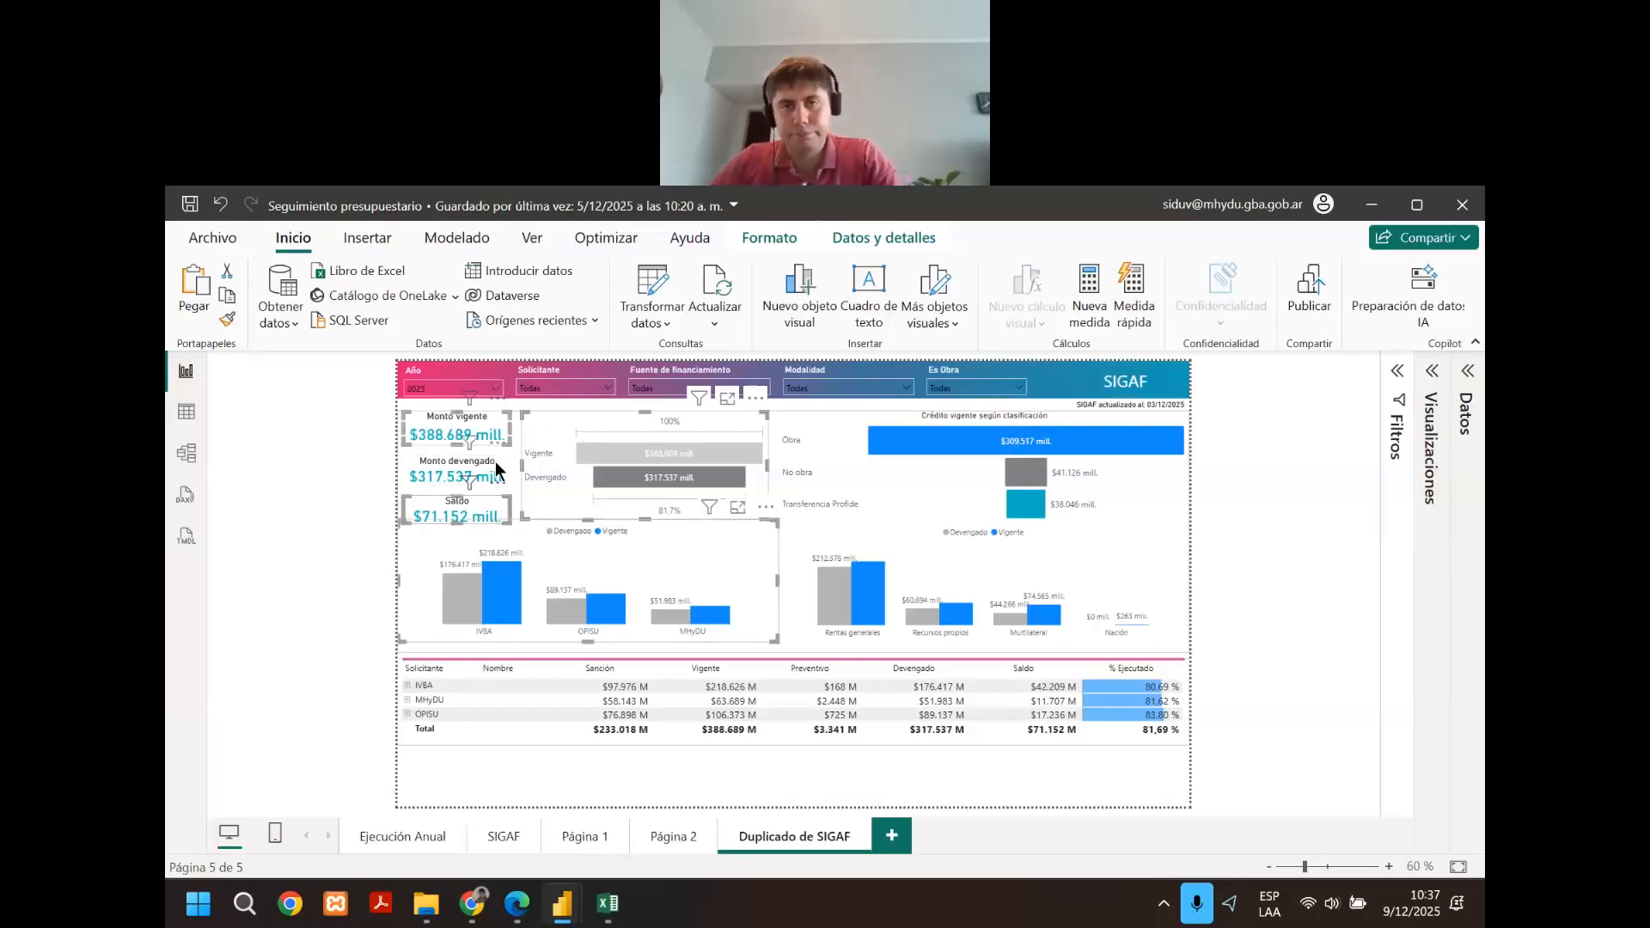
ctrl+click(495, 464)
ctrl+click(859, 574)
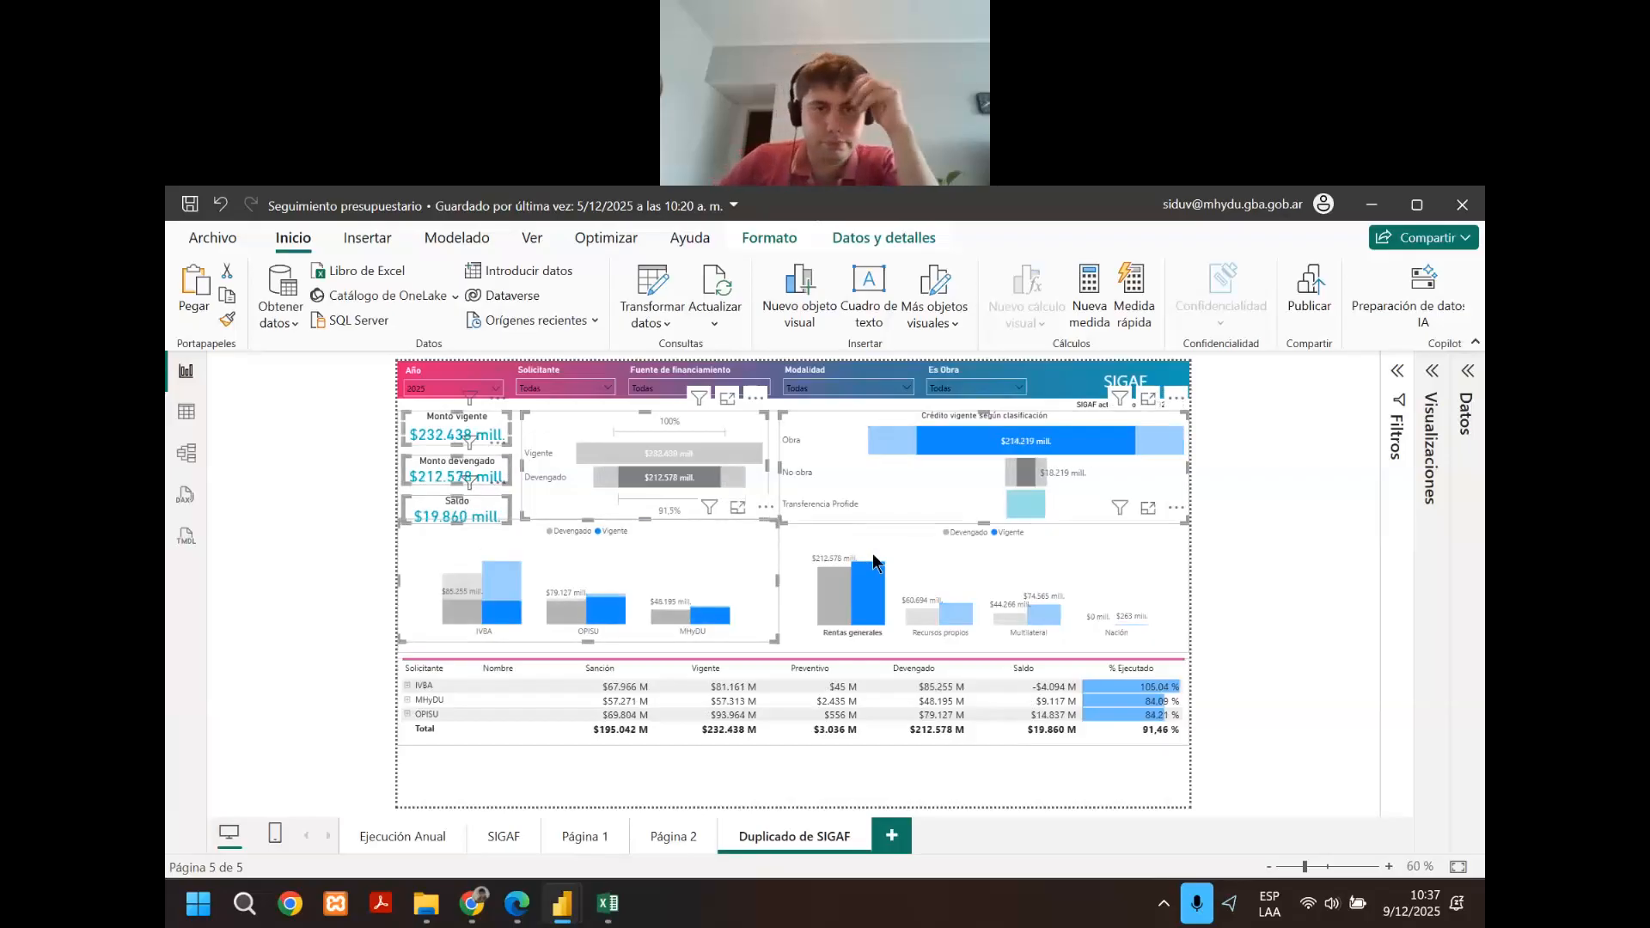
key(Delete)
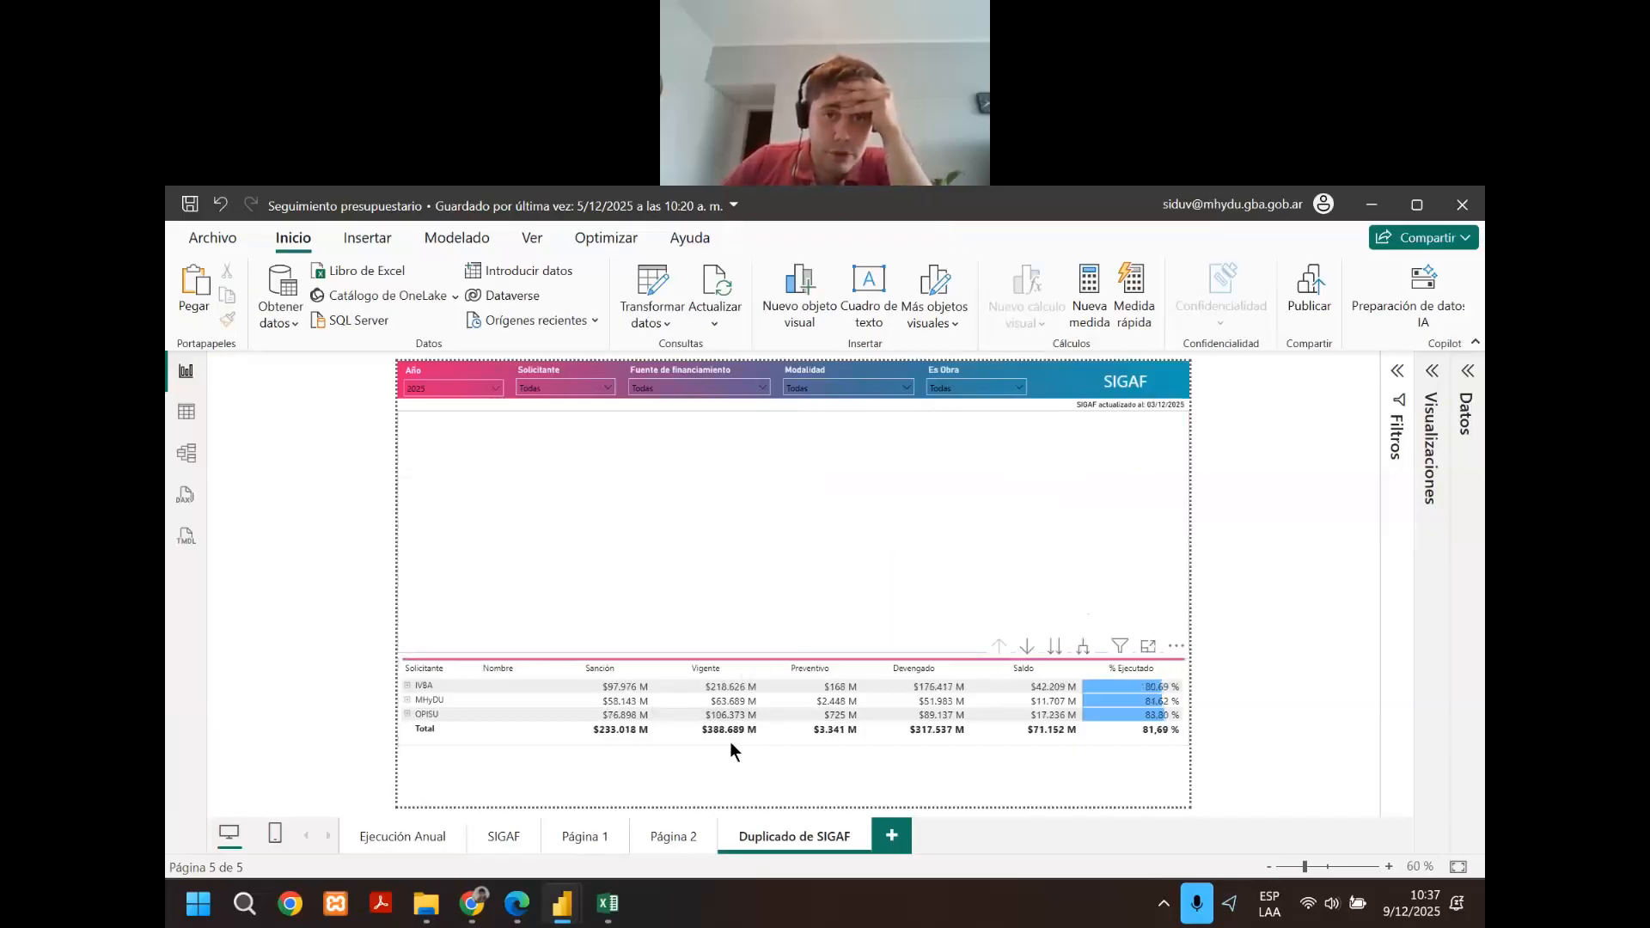
Move the budget table up into the emptied area and delete the pink divider line.
drag(730, 740, 749, 558)
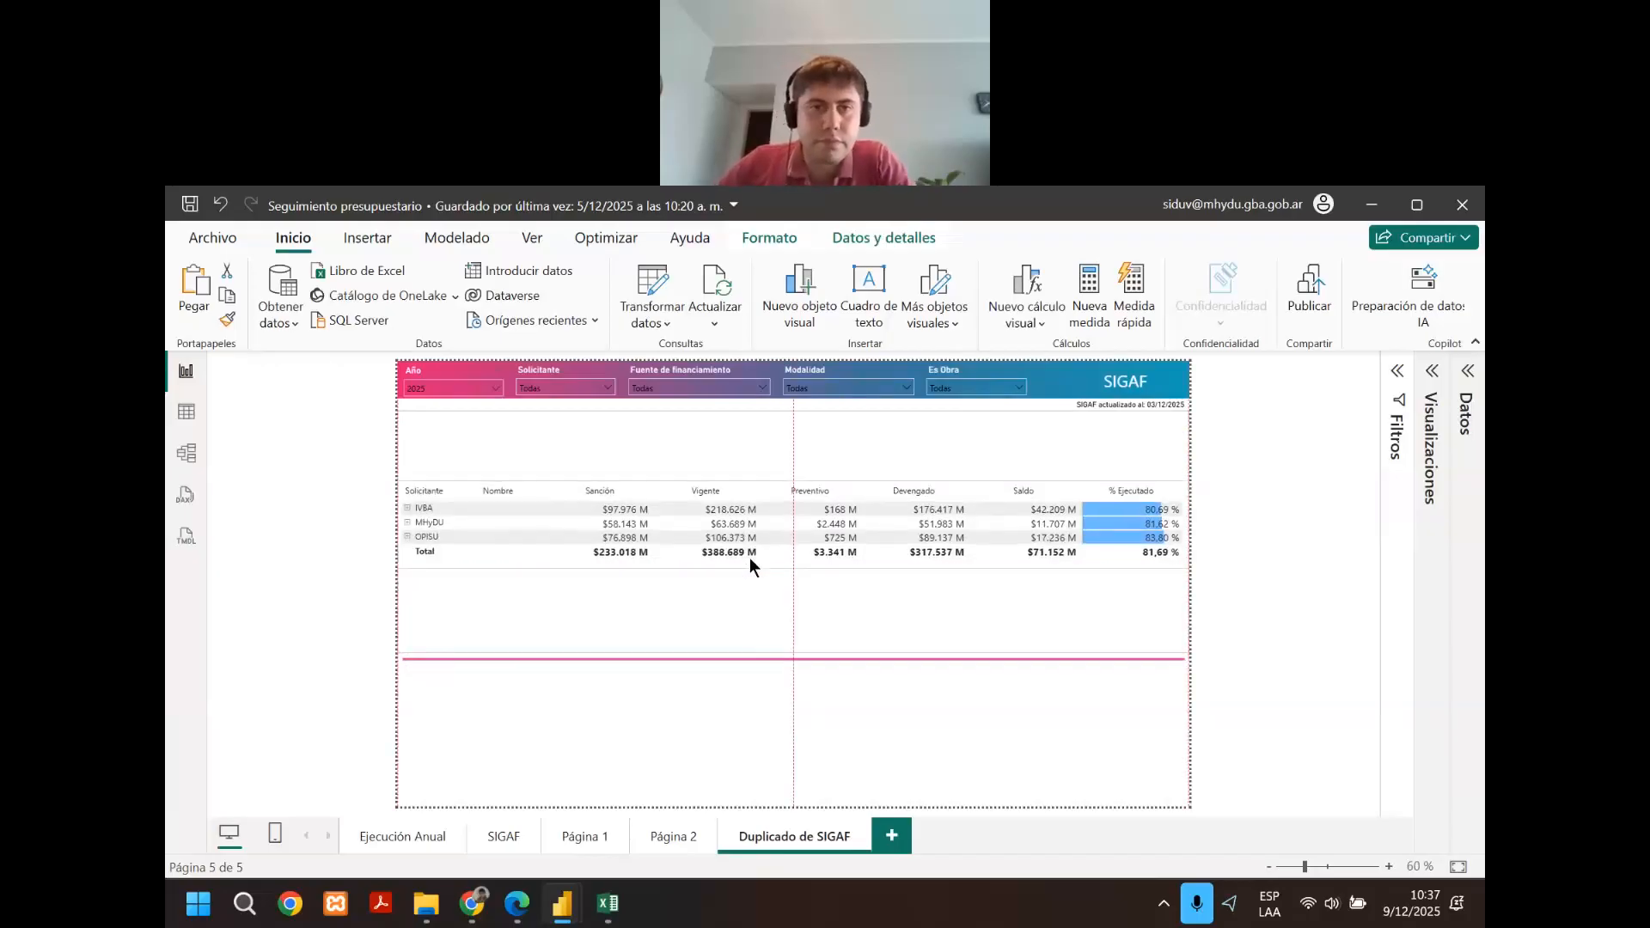
click(744, 658)
key(Delete)
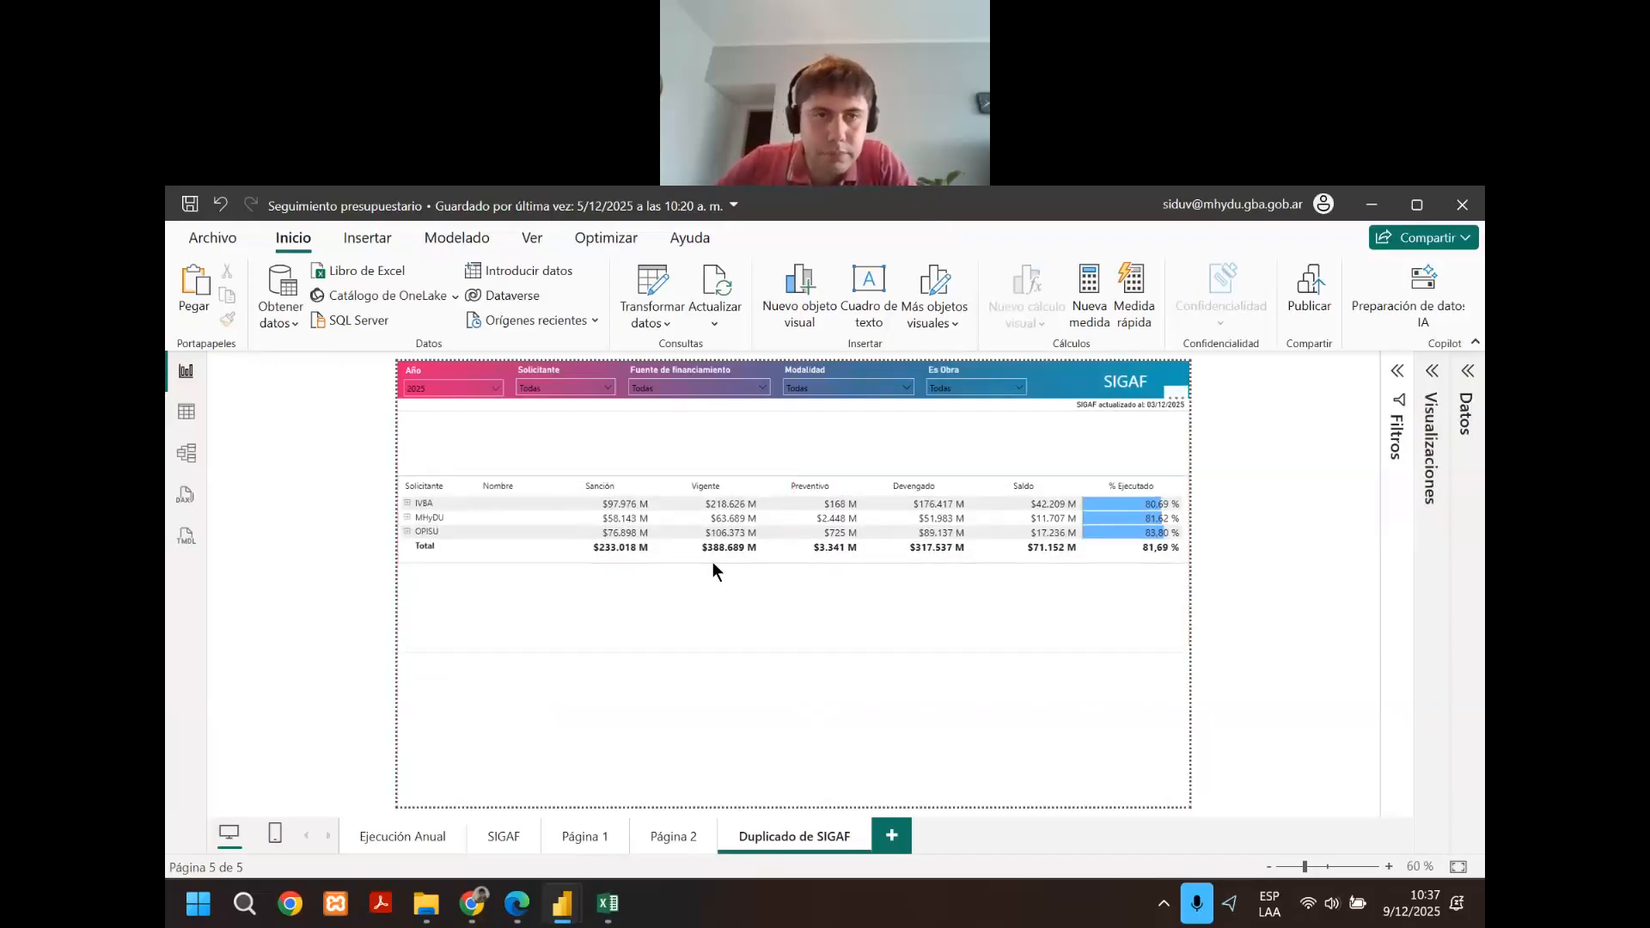
Shorten the background shape behind the table to end just below it, and delete the empty background shape underneath.
click(713, 560)
click(791, 652)
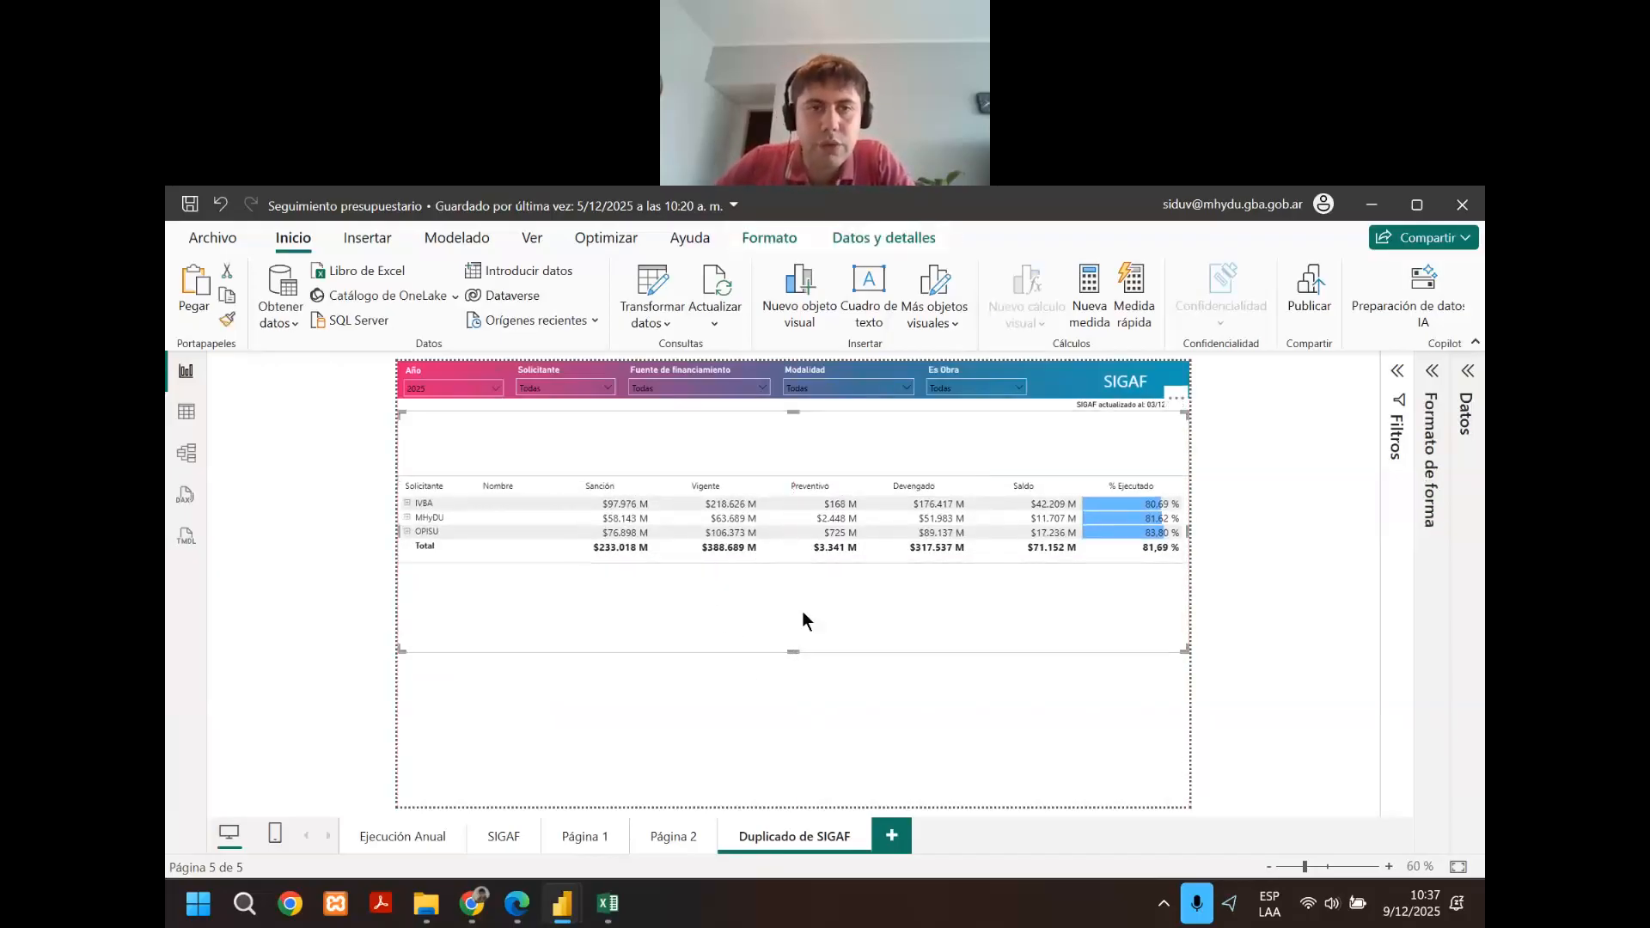
click(802, 611)
click(796, 651)
drag(797, 647, 792, 587)
drag(770, 711, 769, 718)
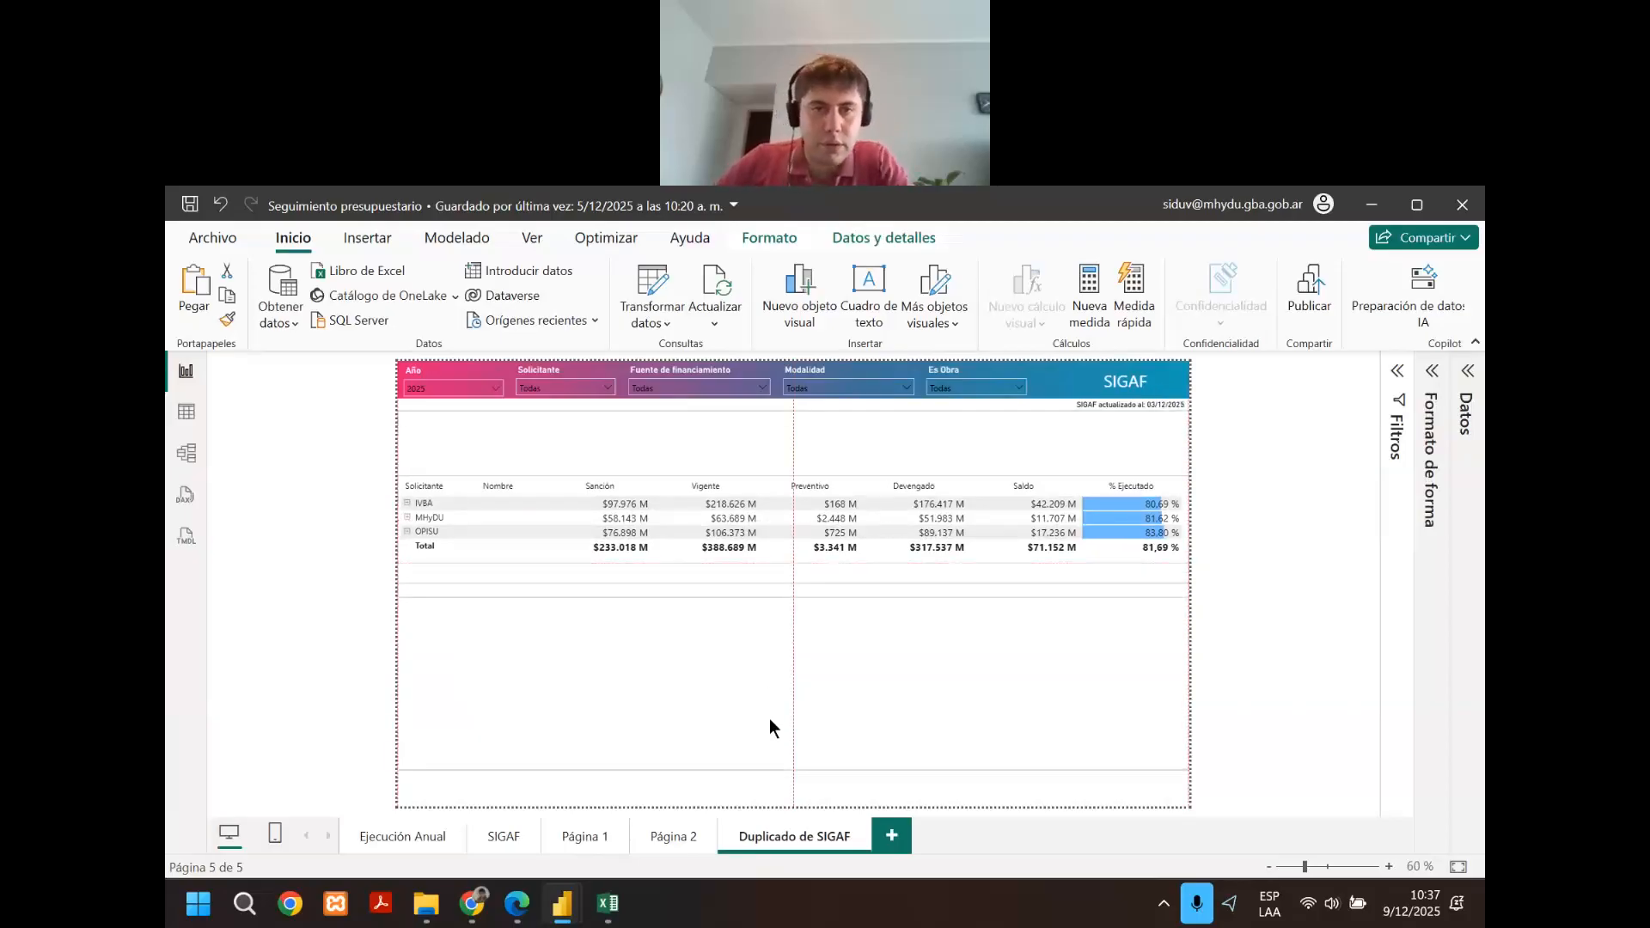
key(Delete)
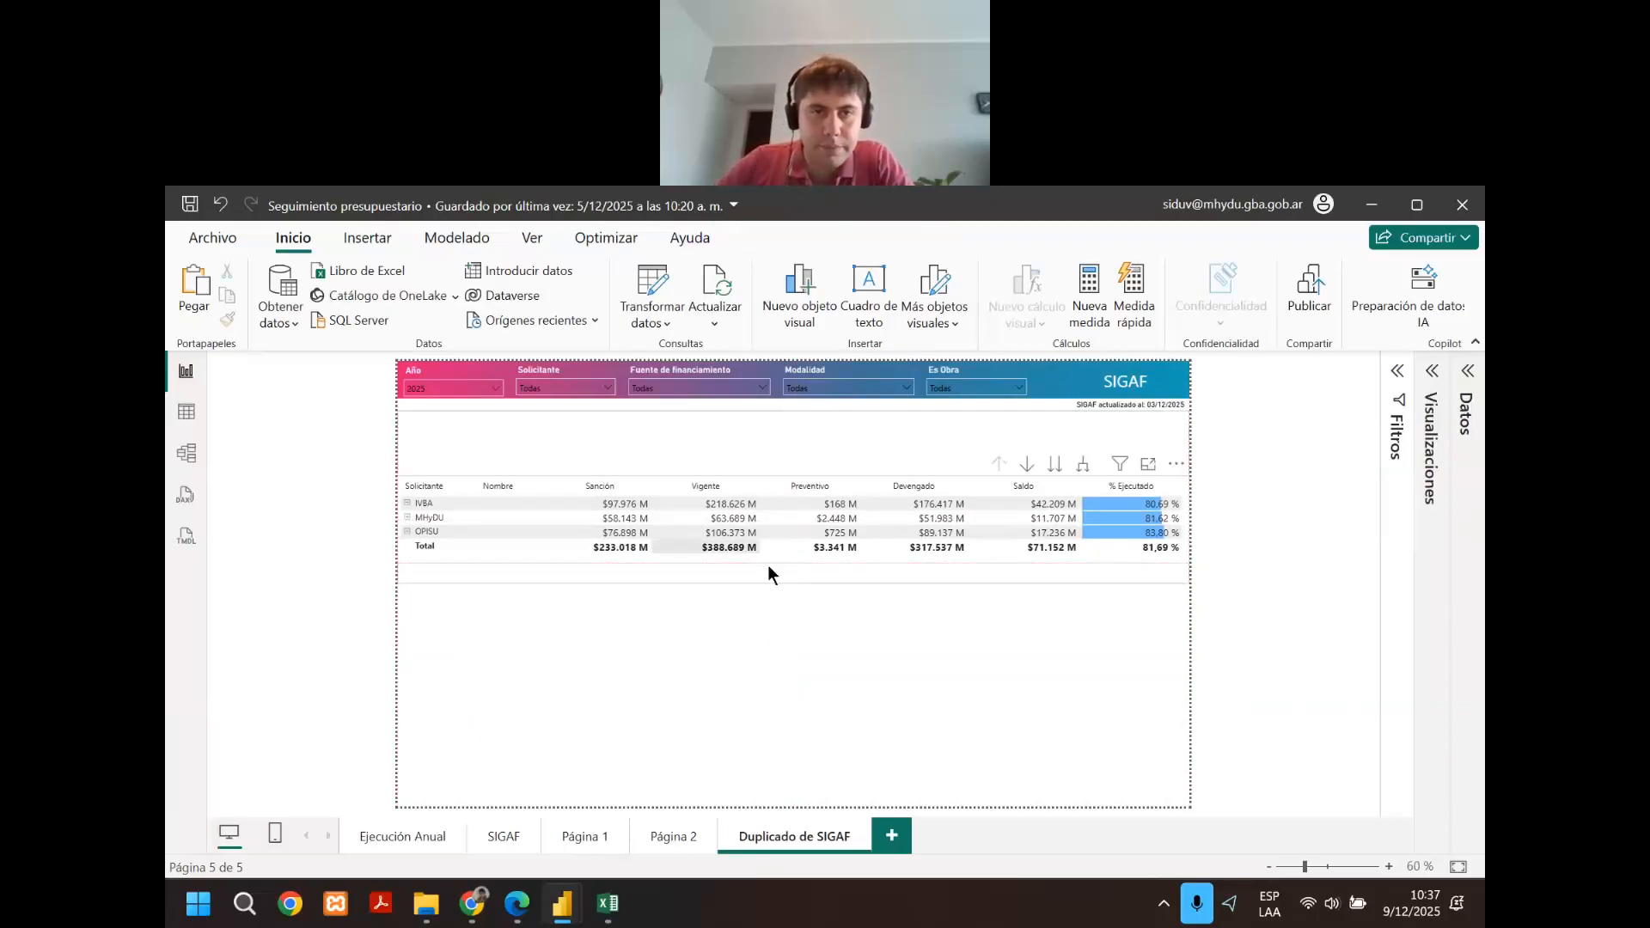
Duplicate the budget matrix and place the copy in the empty area below the original.
click(760, 558)
key(ctrl+c)
key(ctrl+v)
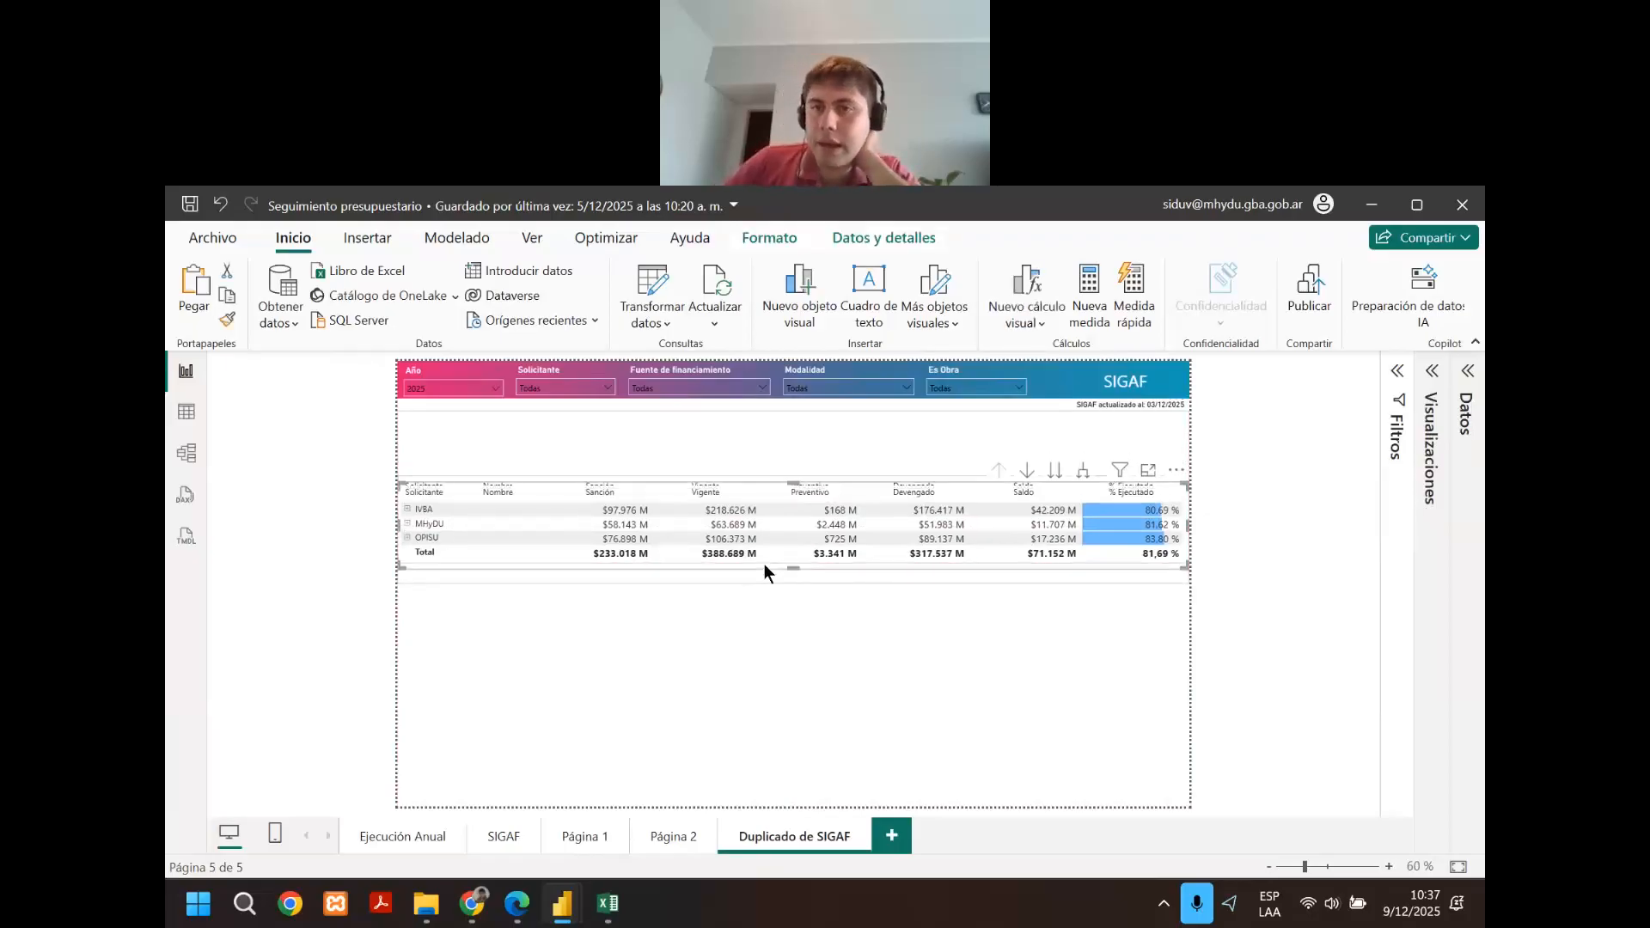
drag(764, 564, 751, 696)
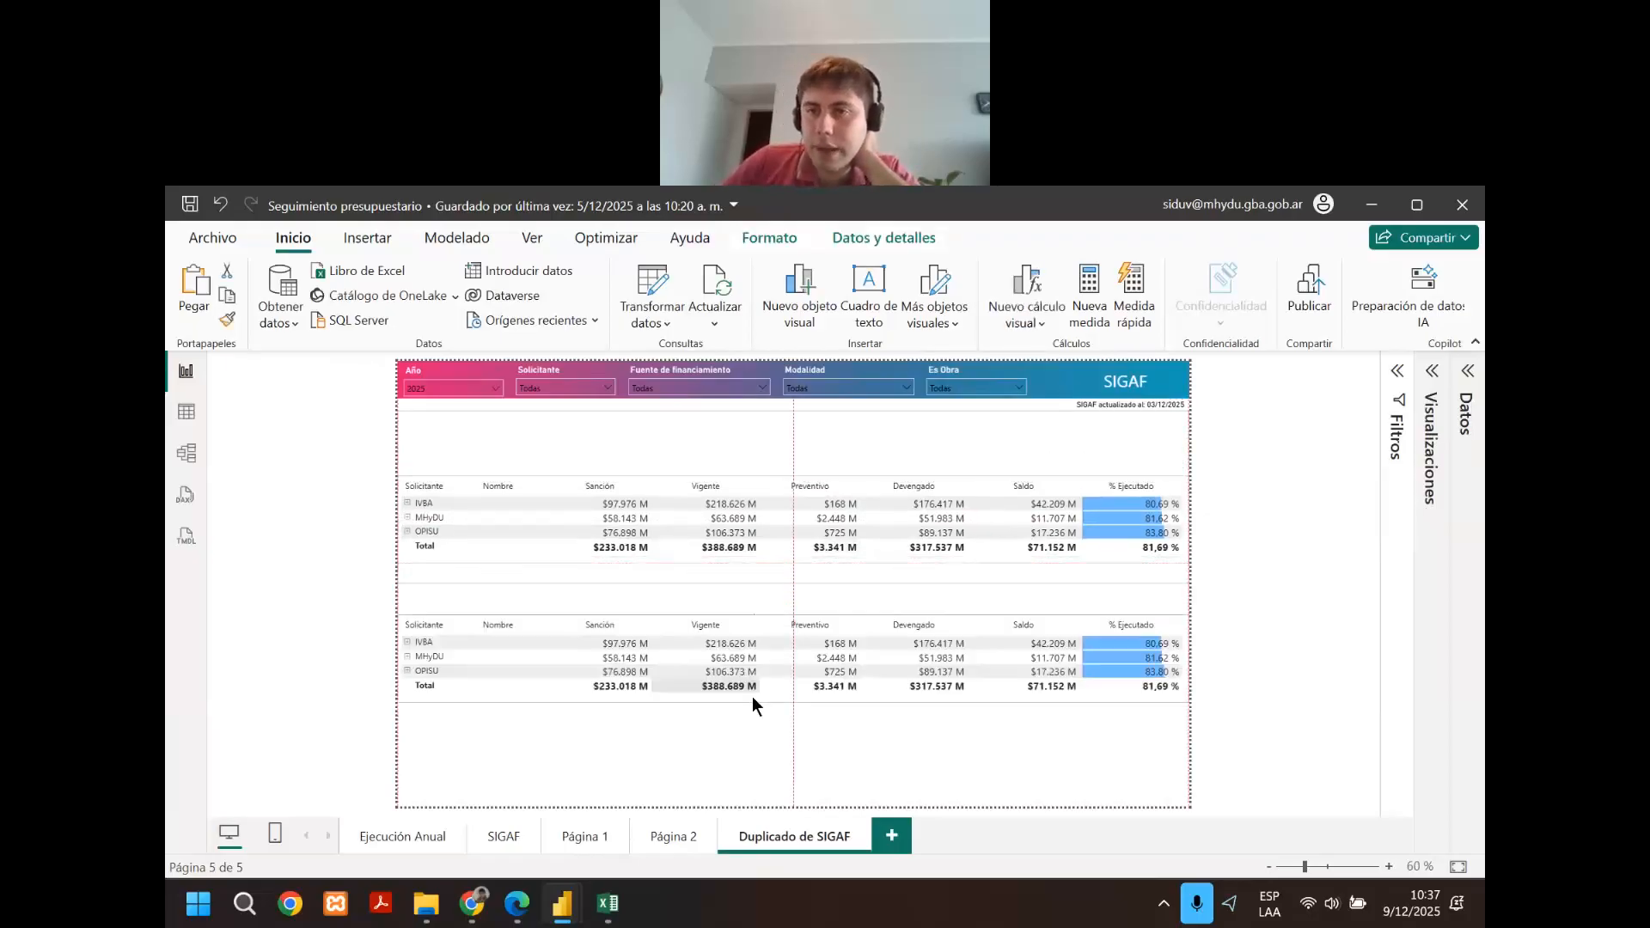
Convert the lower copy to a plain table and remove its Inciso, Inciso_principal and Inciso - Principal - Parcial columns.
click(1431, 395)
click(1371, 592)
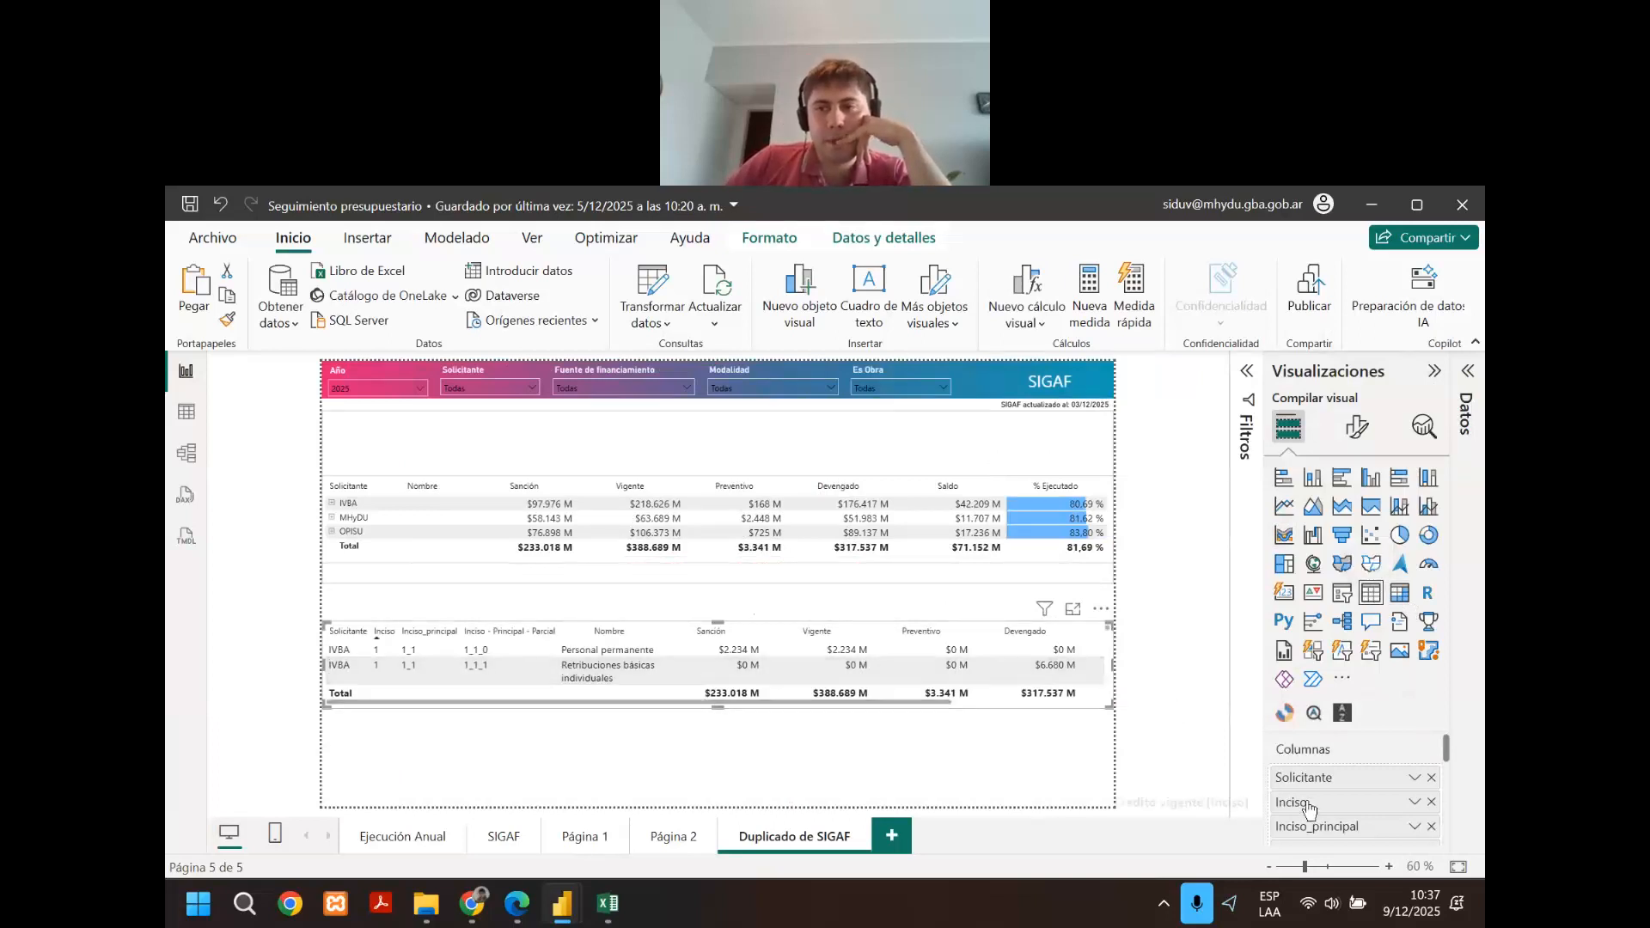
click(1431, 802)
click(1431, 802)
click(1432, 802)
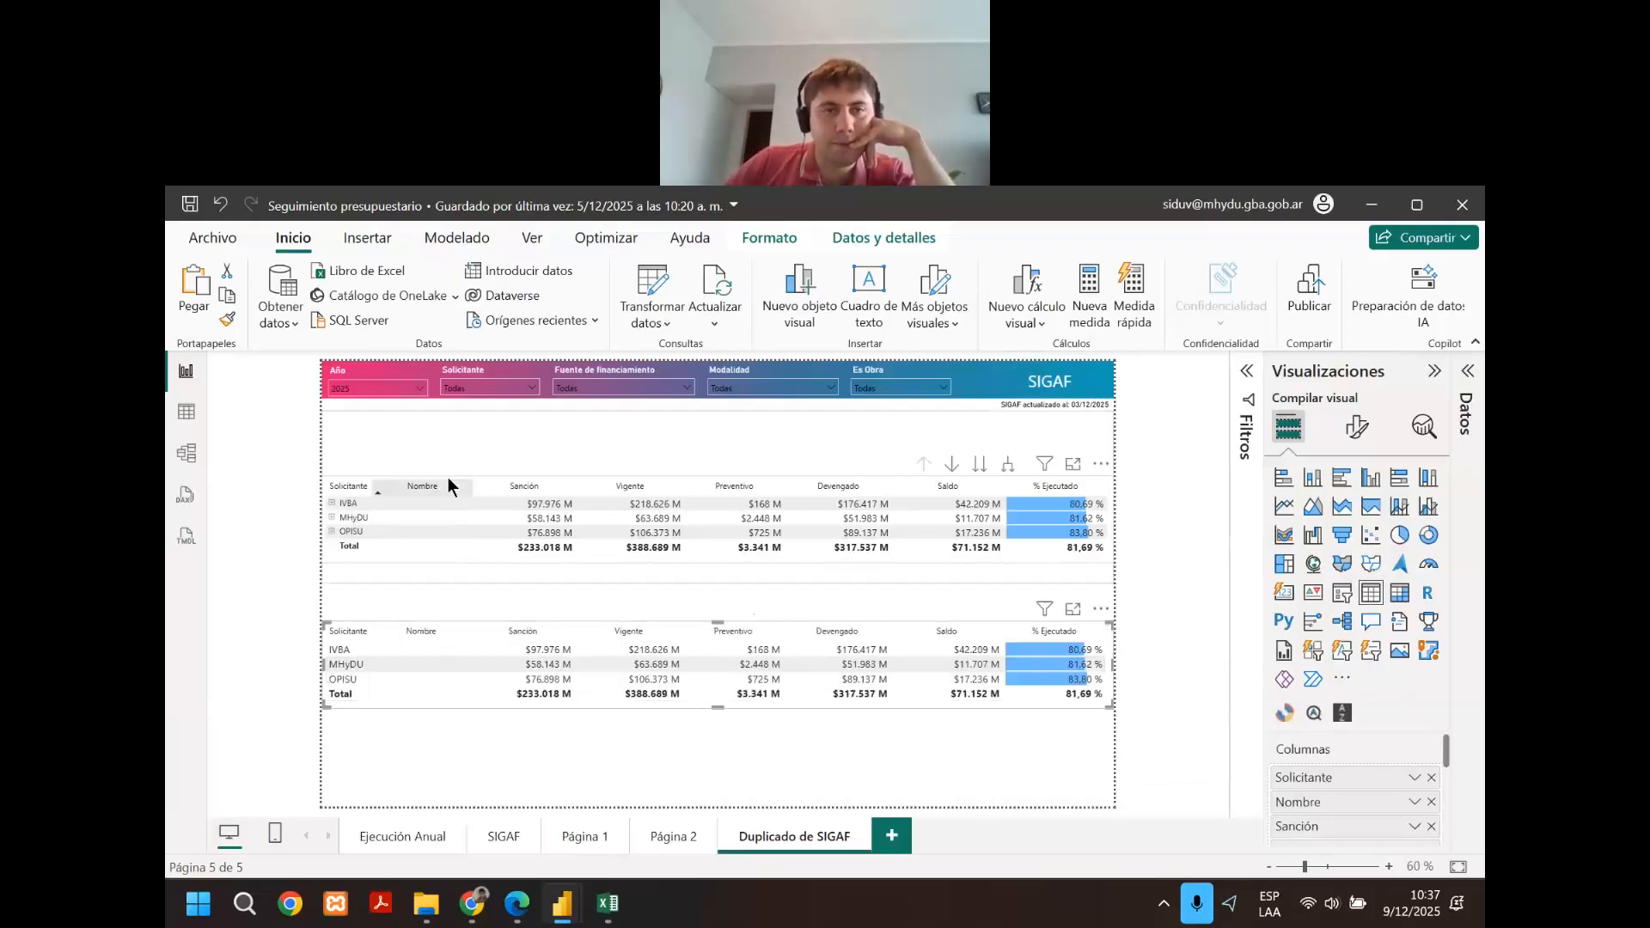
Expand the MHyDU row of the upper matrix through item 1 down to the detail rows of 1_1.
click(580, 474)
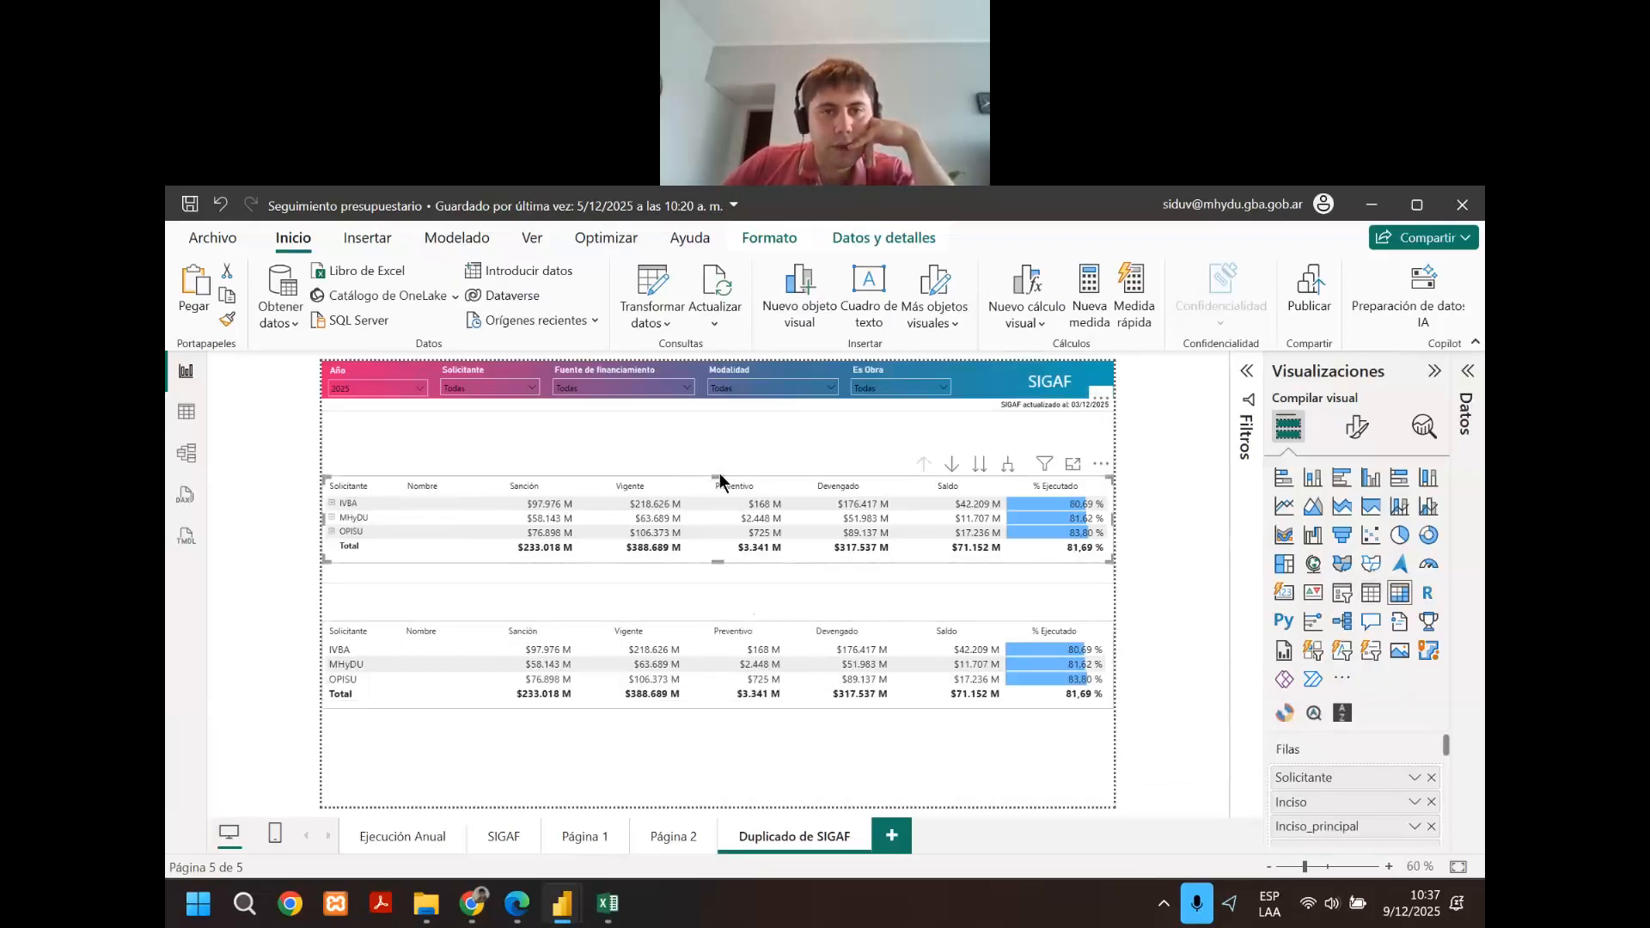
click(720, 477)
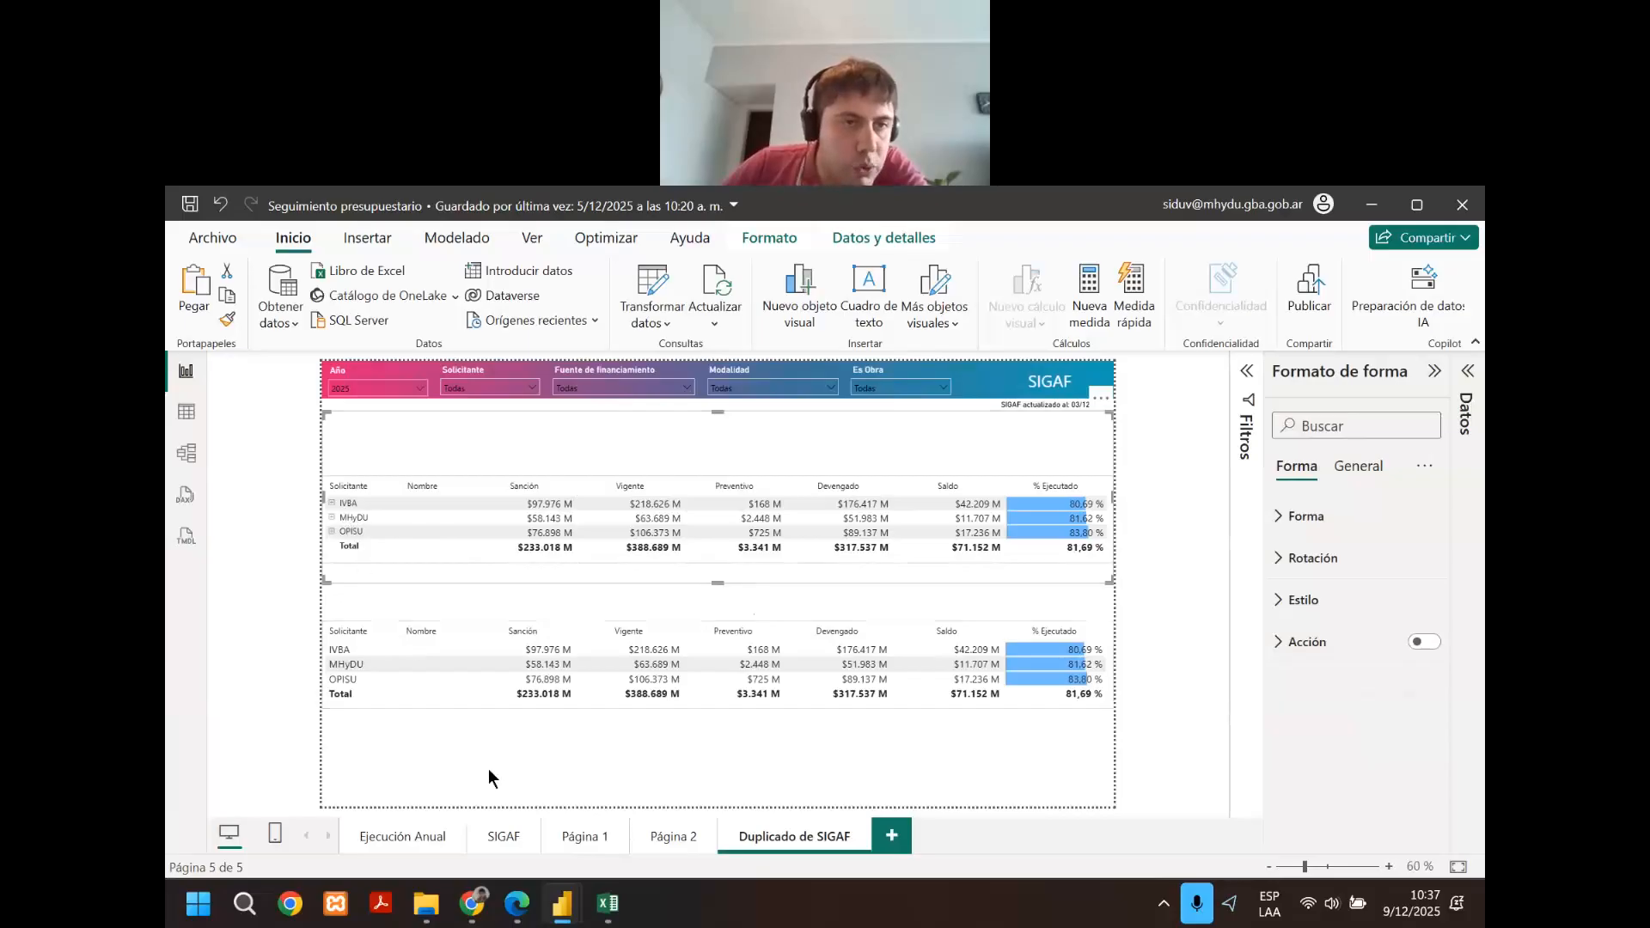
click(392, 563)
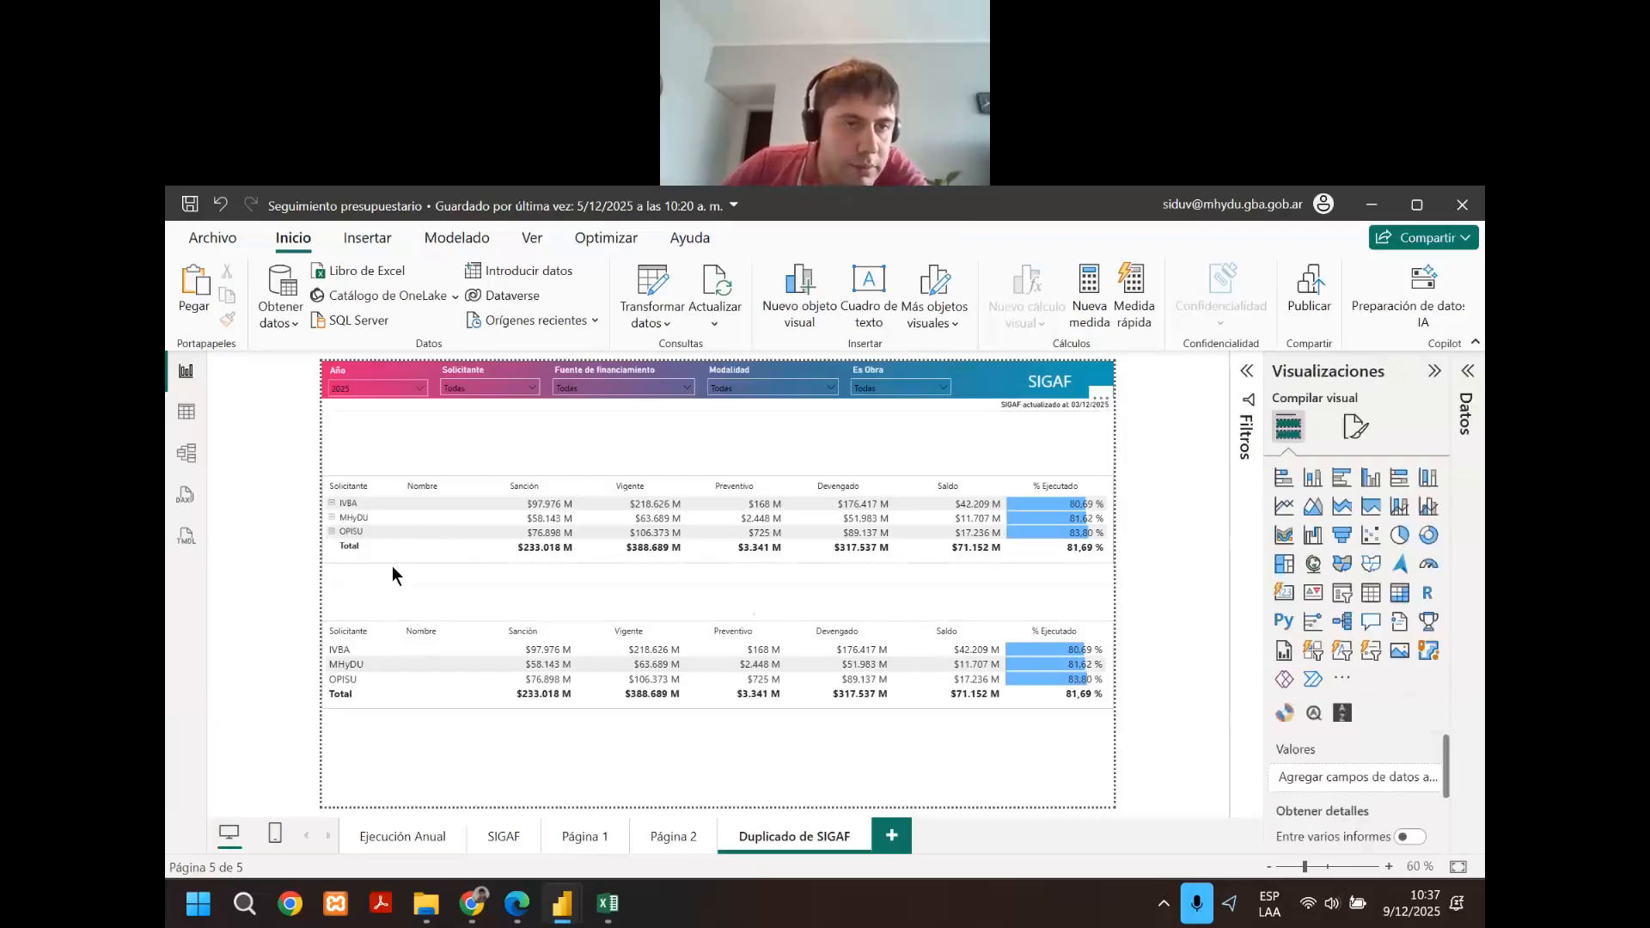
click(336, 517)
scroll(339, 521, down, 1)
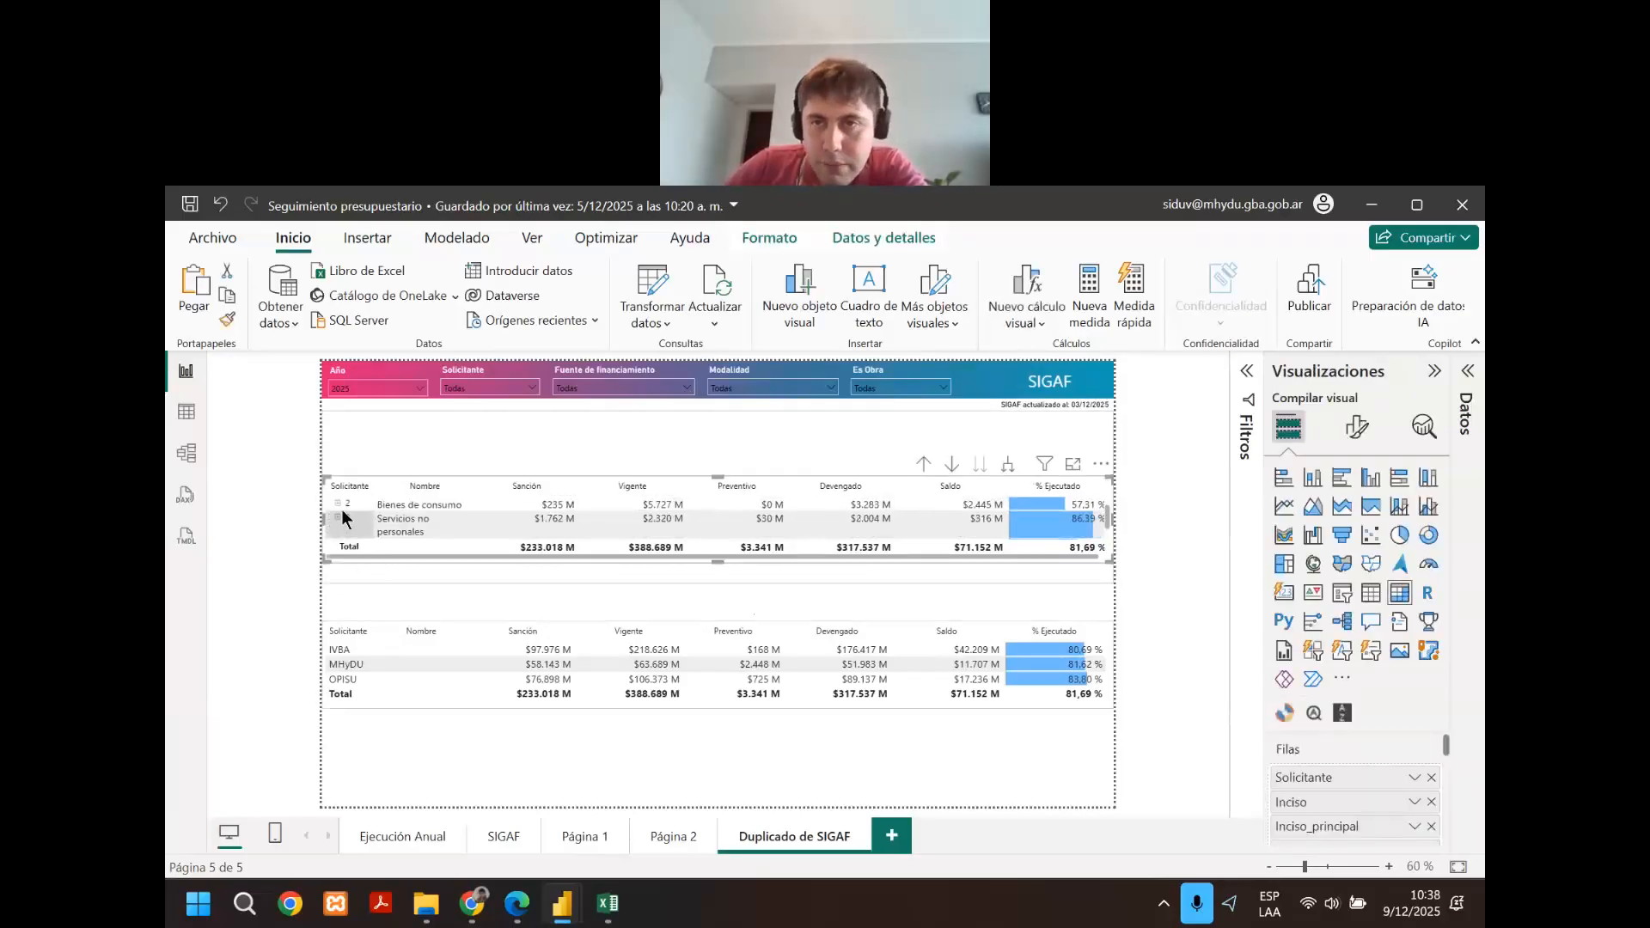
scroll(653, 507, up, 2)
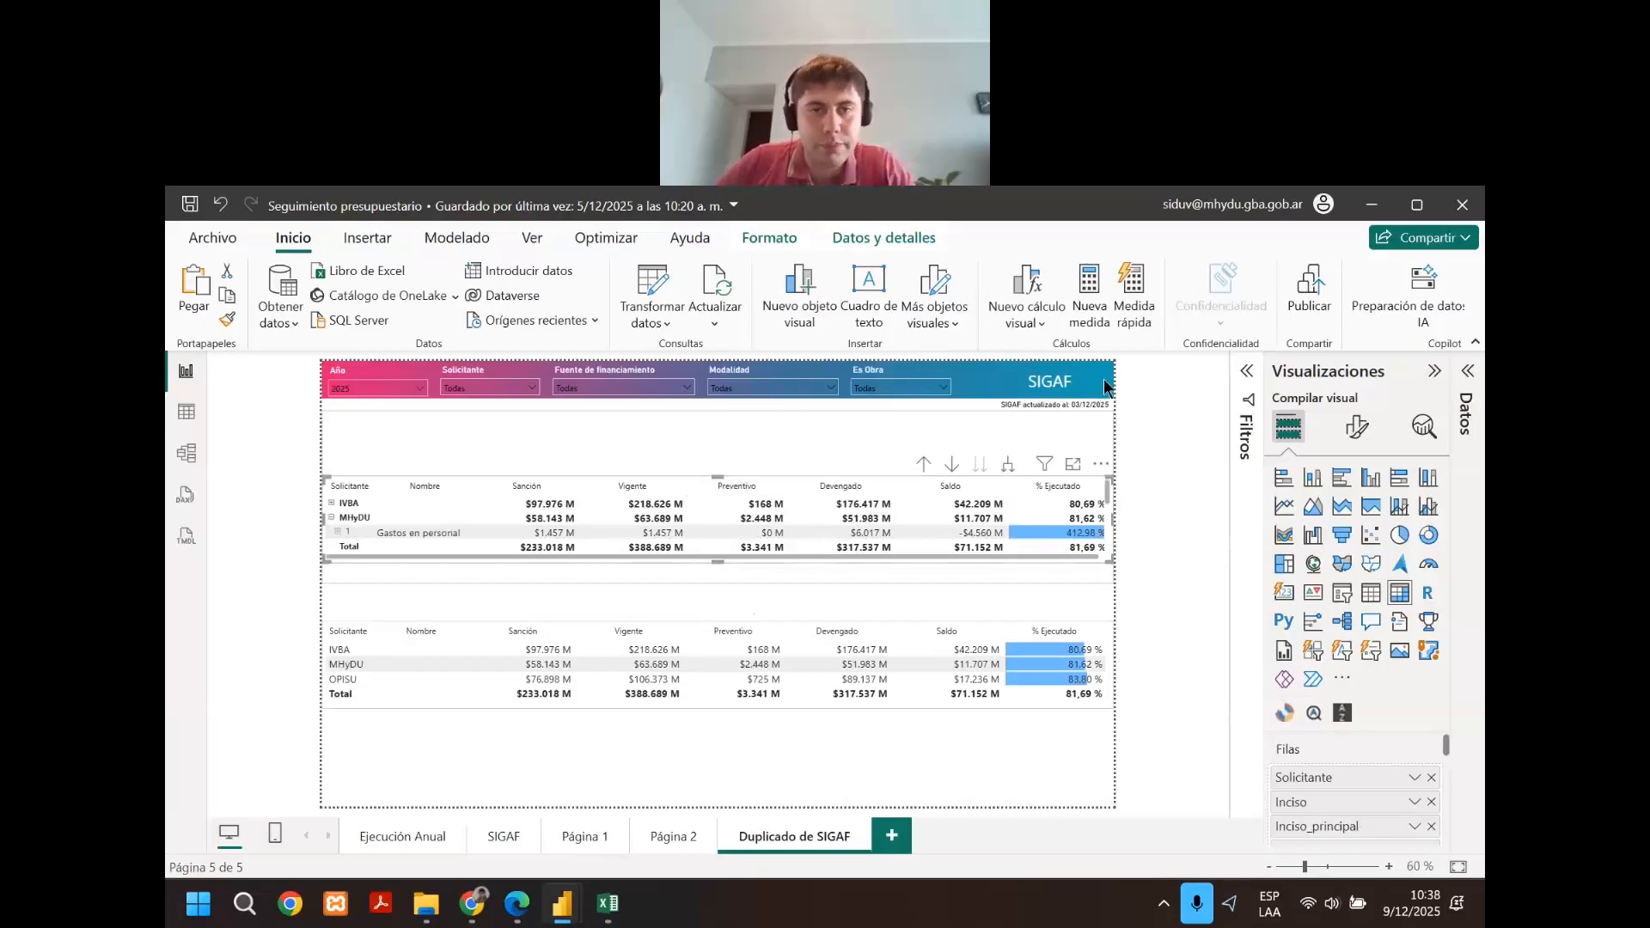
scroll(869, 538, up, 2)
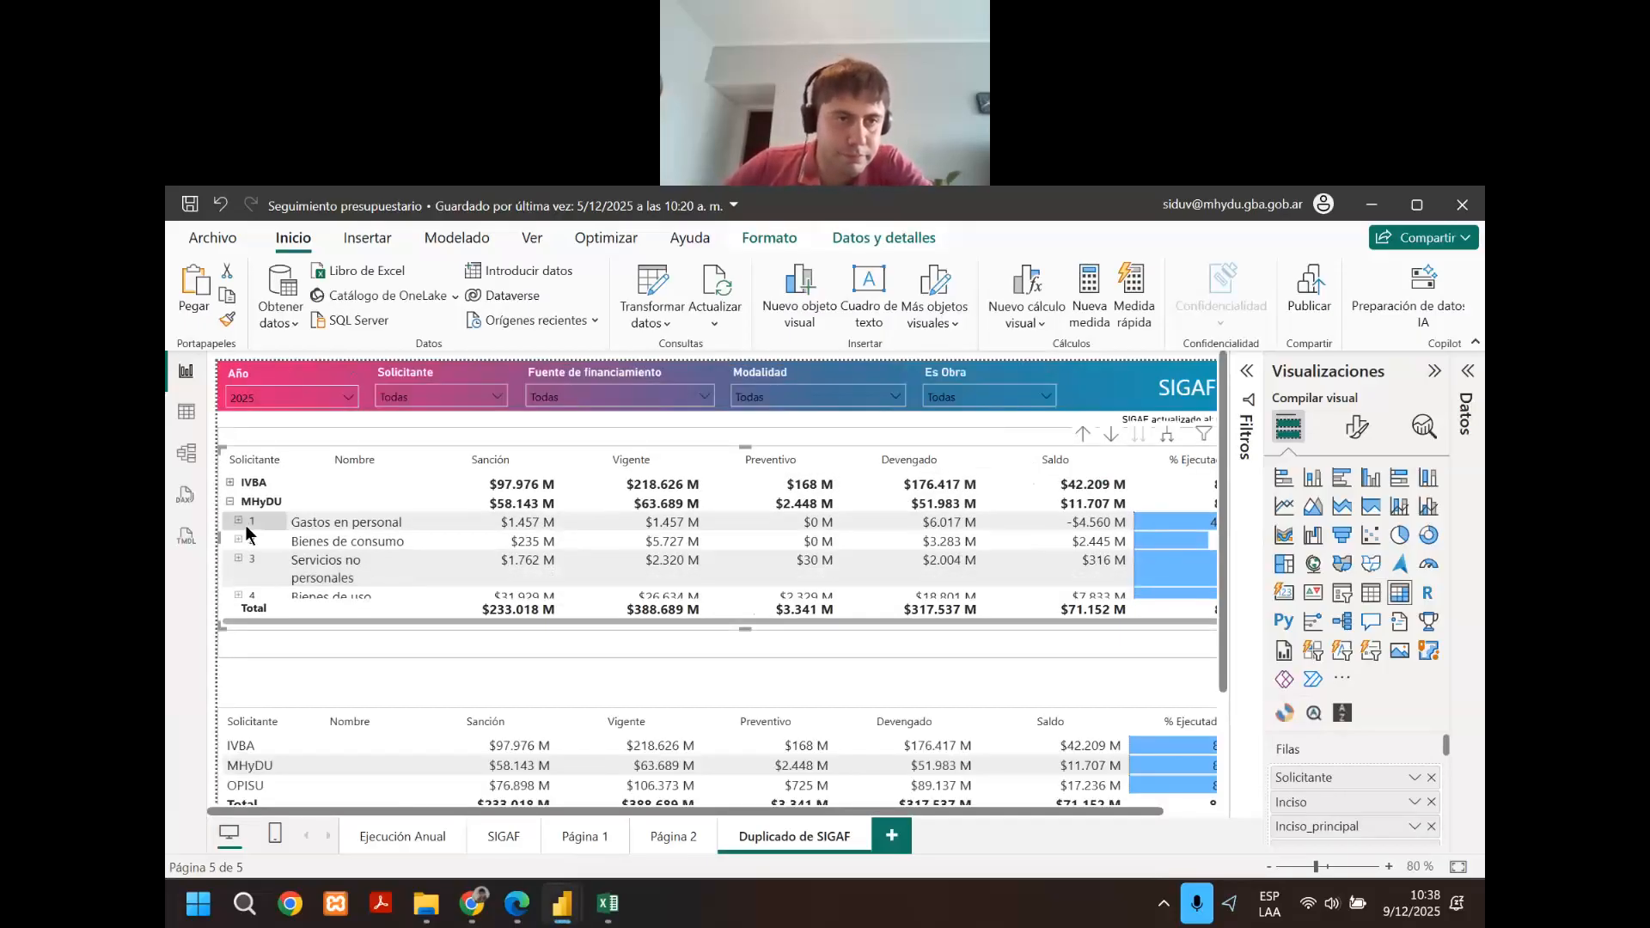
click(239, 521)
click(247, 541)
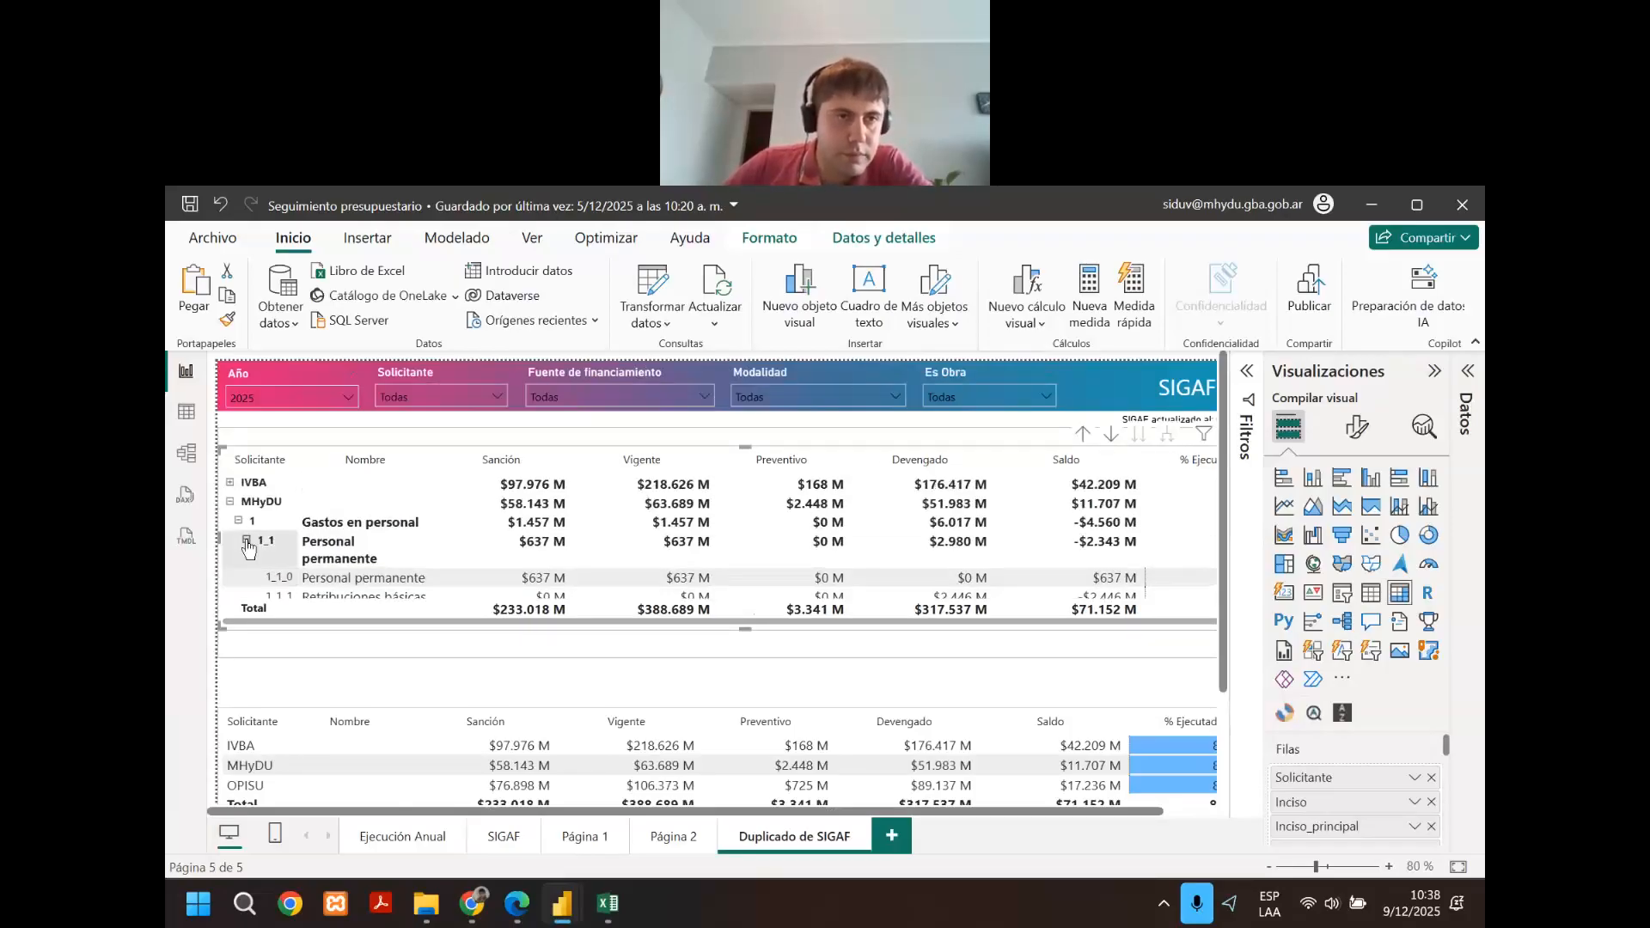
Collapse the 1_1, 1 and MHyDU levels of the upper matrix.
click(246, 541)
click(238, 521)
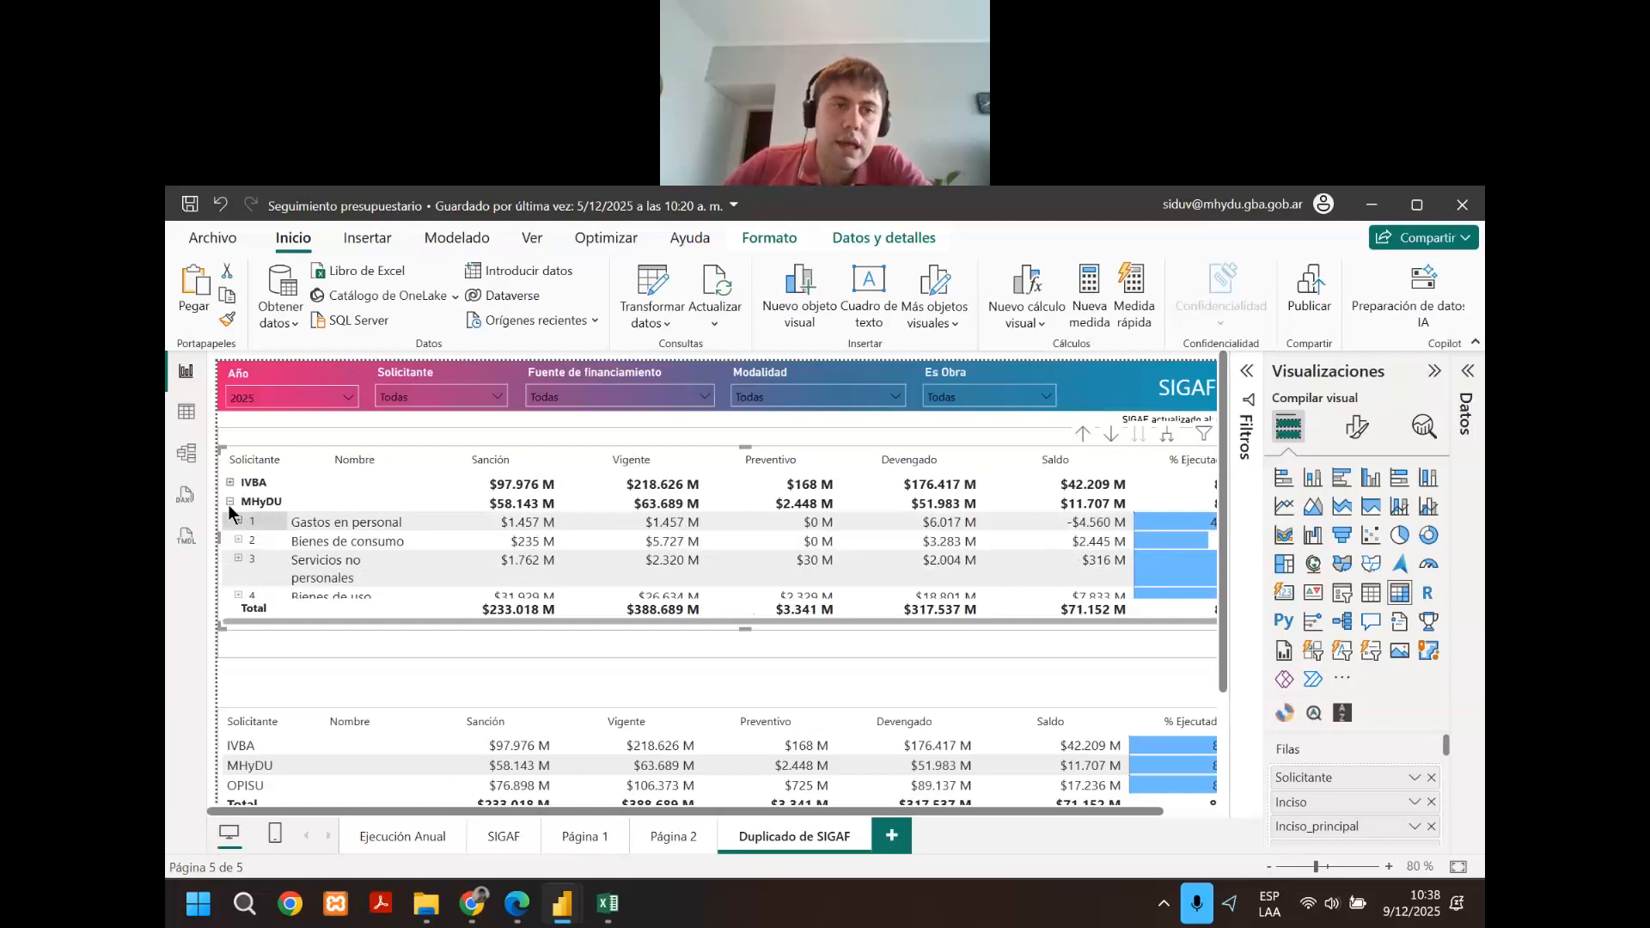
click(229, 501)
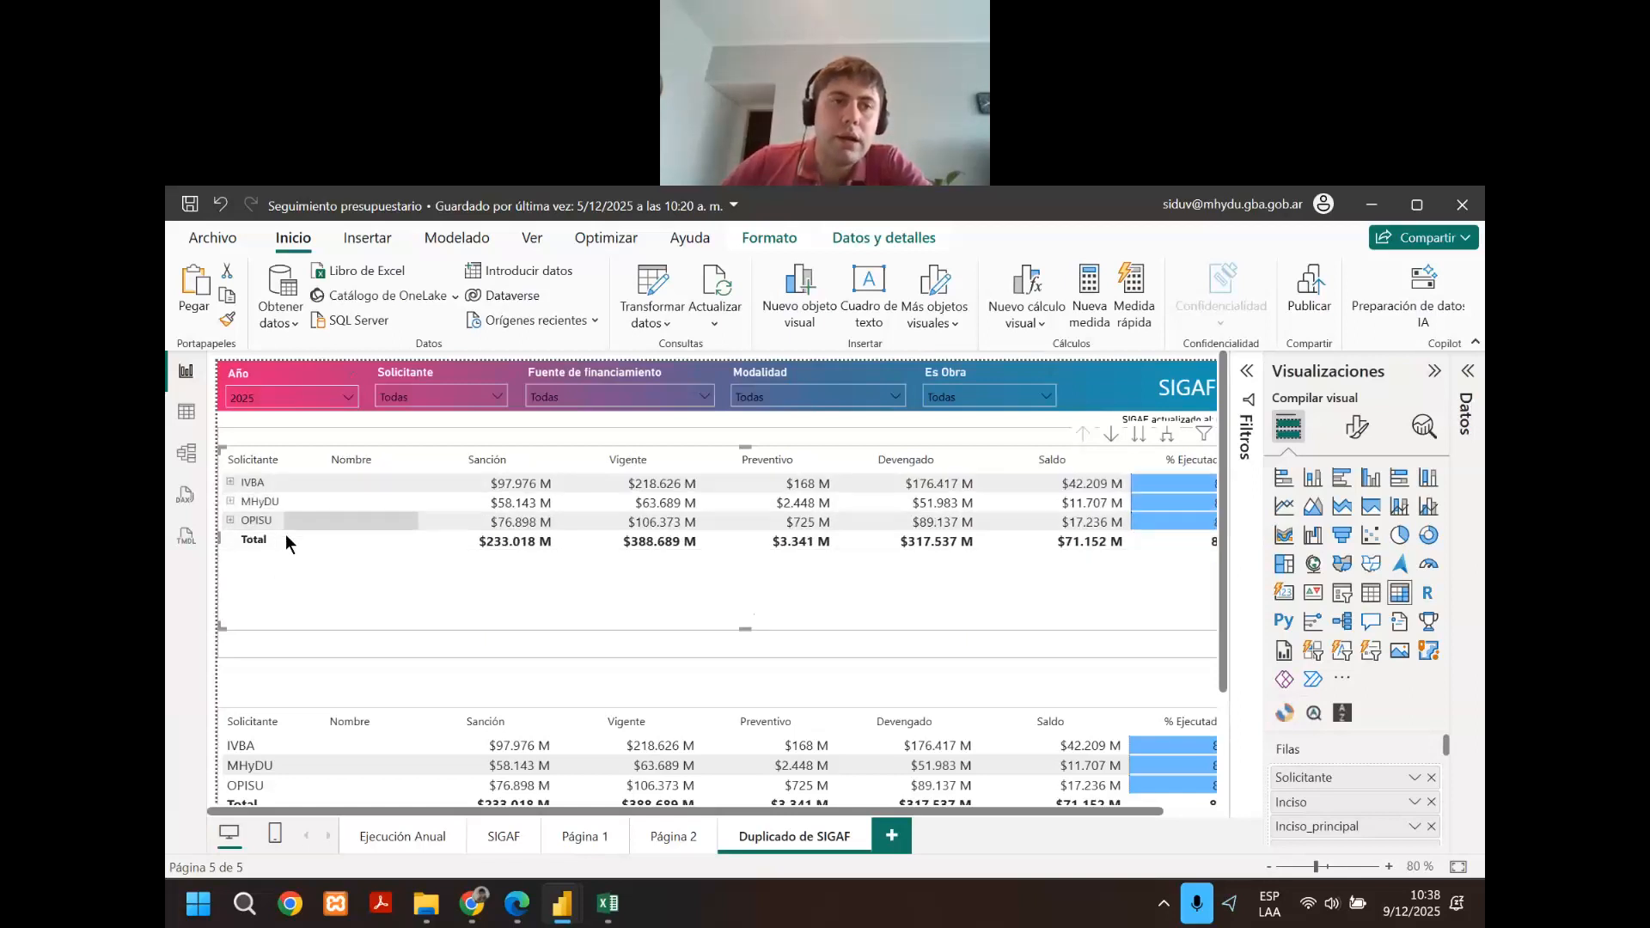
Expand and collapse the MHyDU row of the upper matrix repeatedly to examine its Inciso breakdown, leaving it collapsed.
click(230, 502)
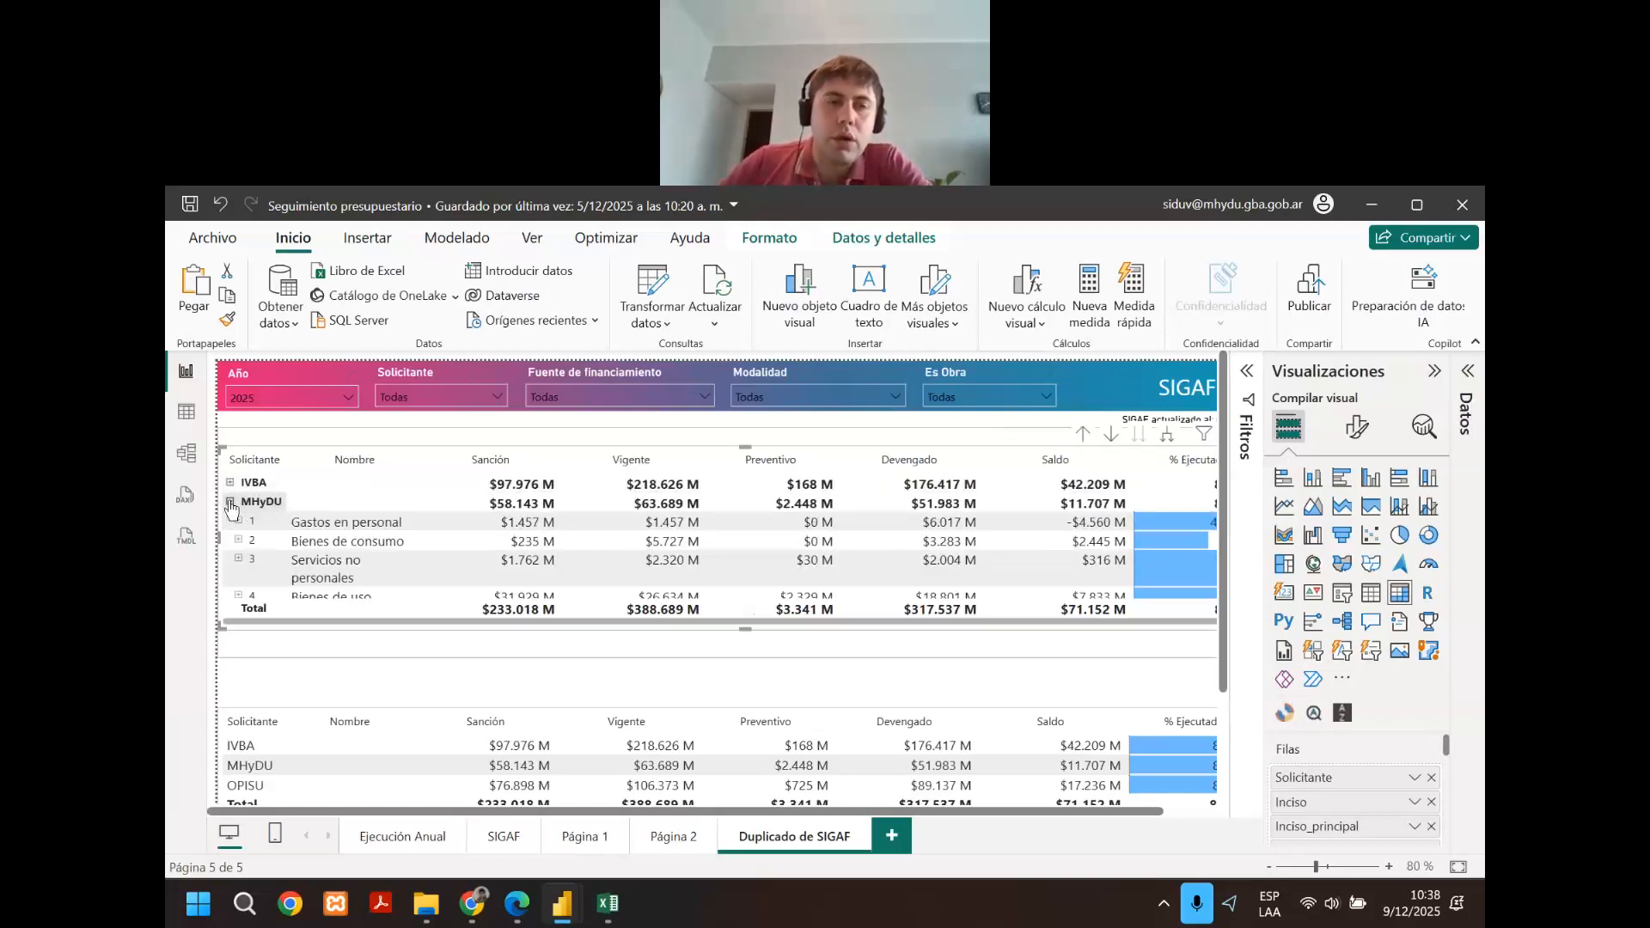
click(230, 502)
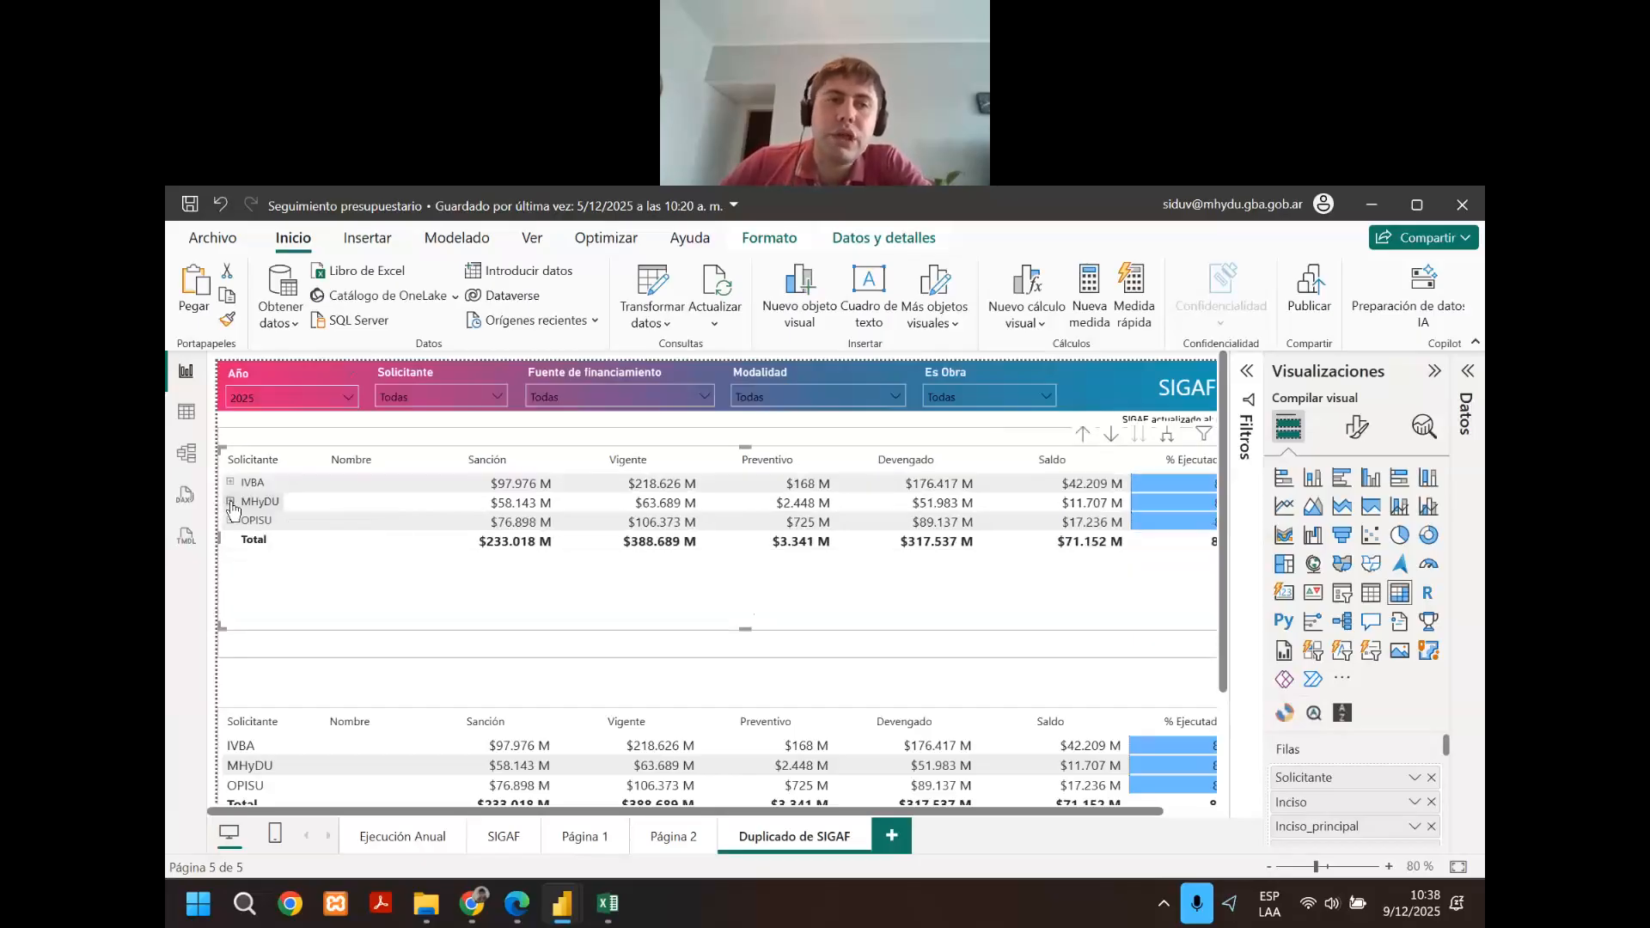
click(230, 502)
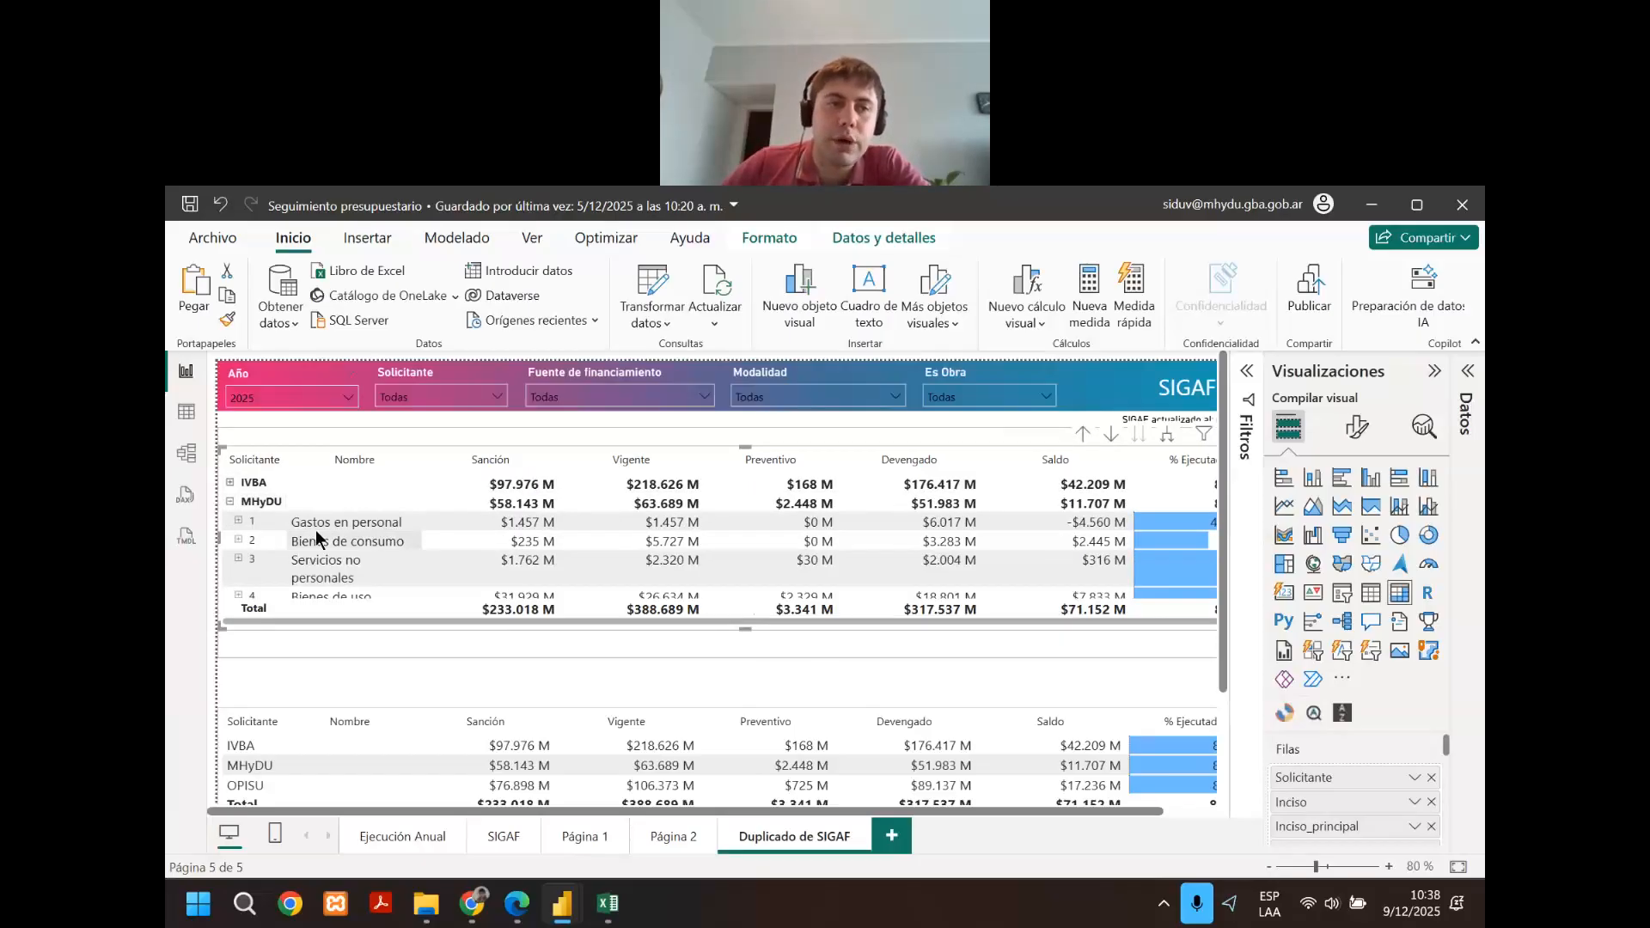
scroll(311, 532, down, 1)
scroll(305, 537, up, 1)
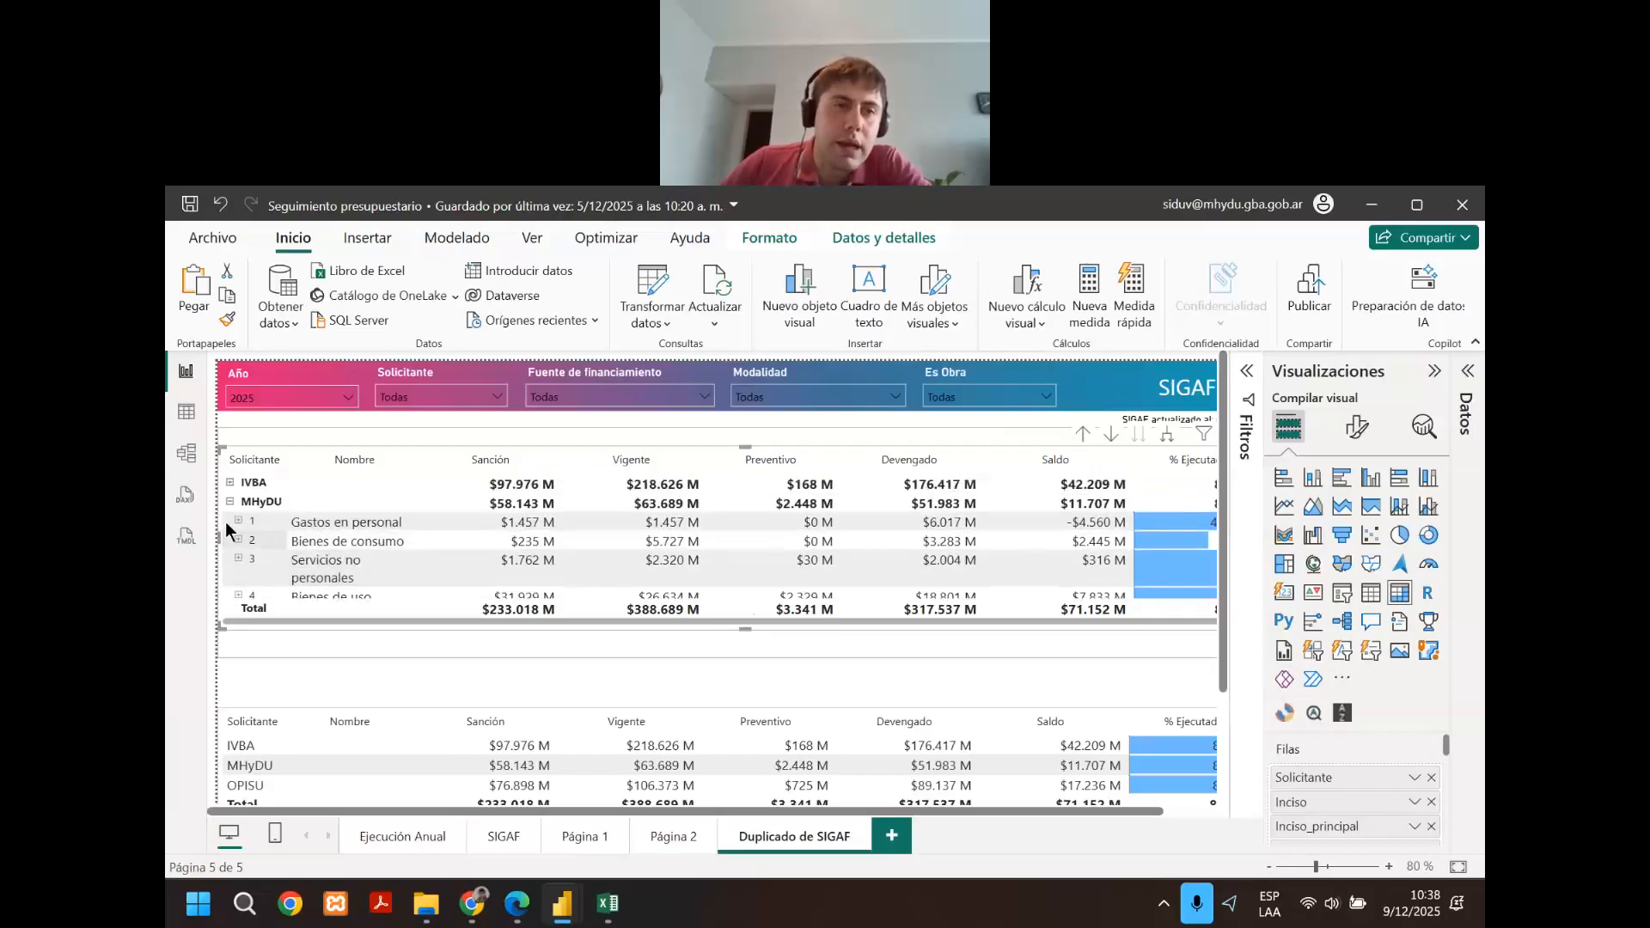
scroll(248, 516, down, 1)
scroll(249, 518, up, 1)
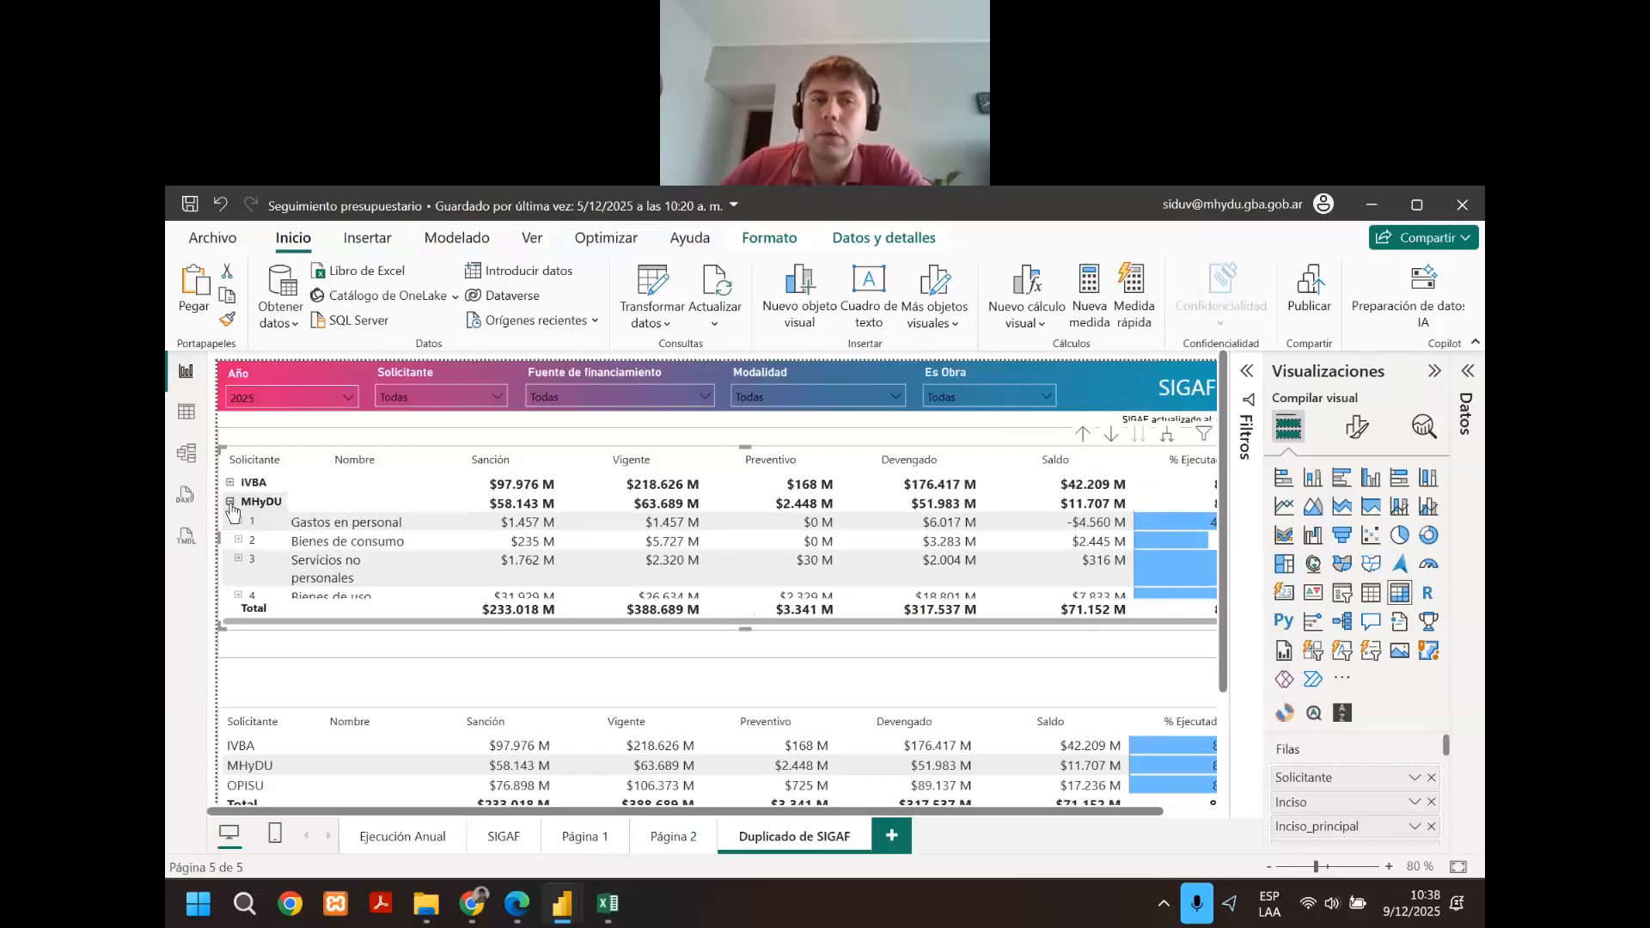
click(232, 519)
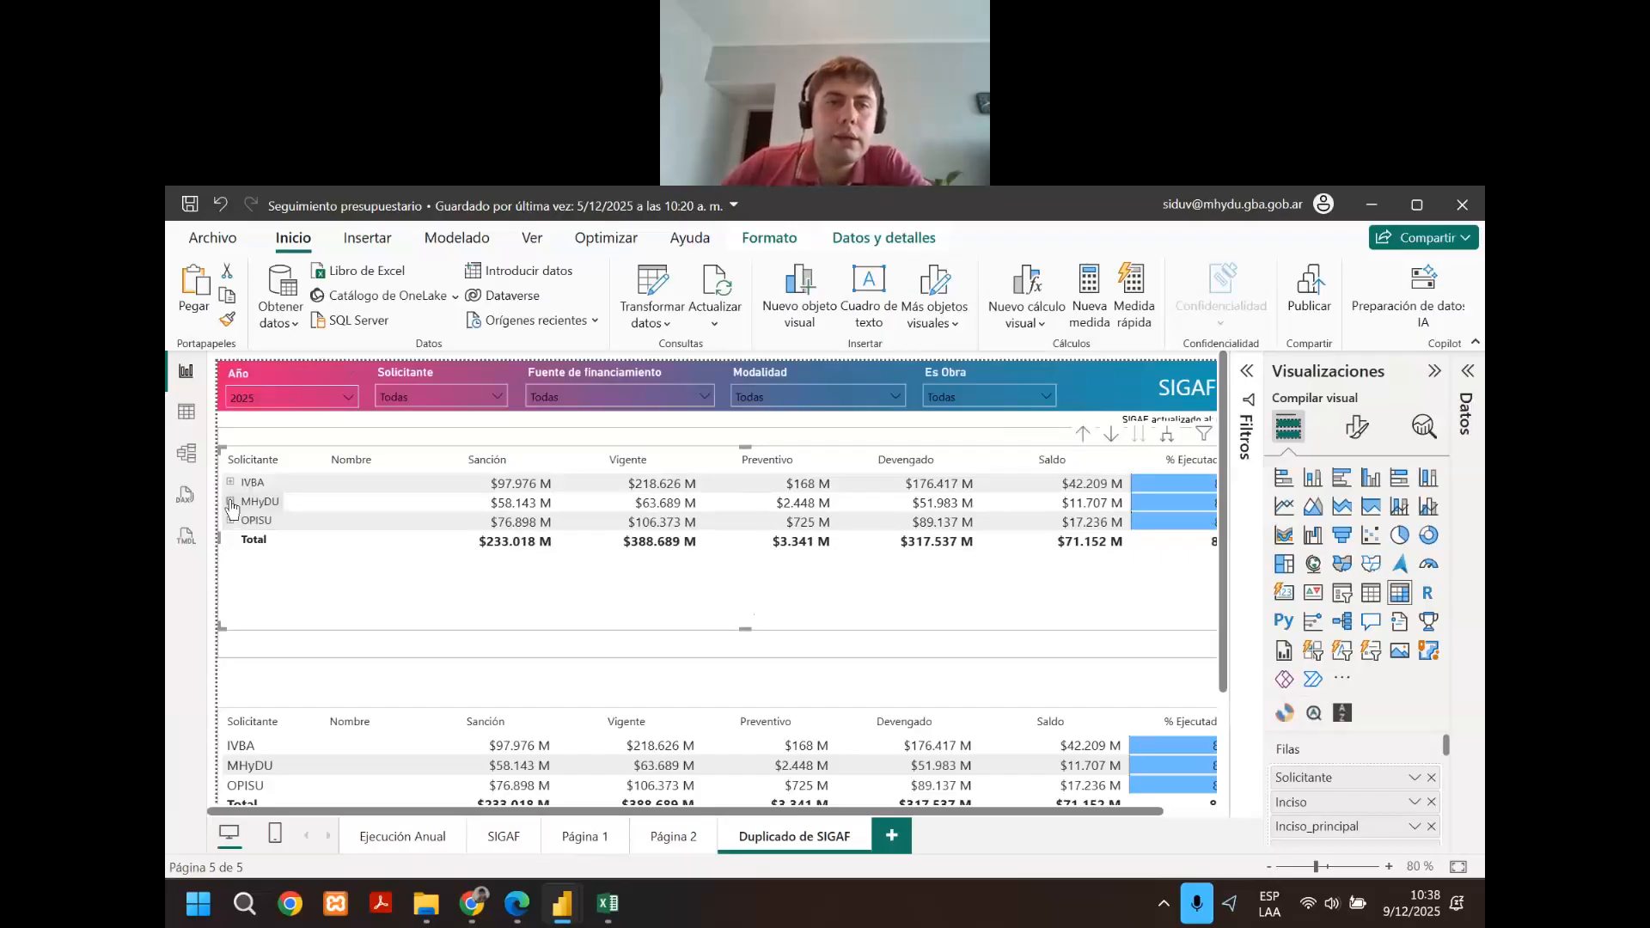
click(230, 501)
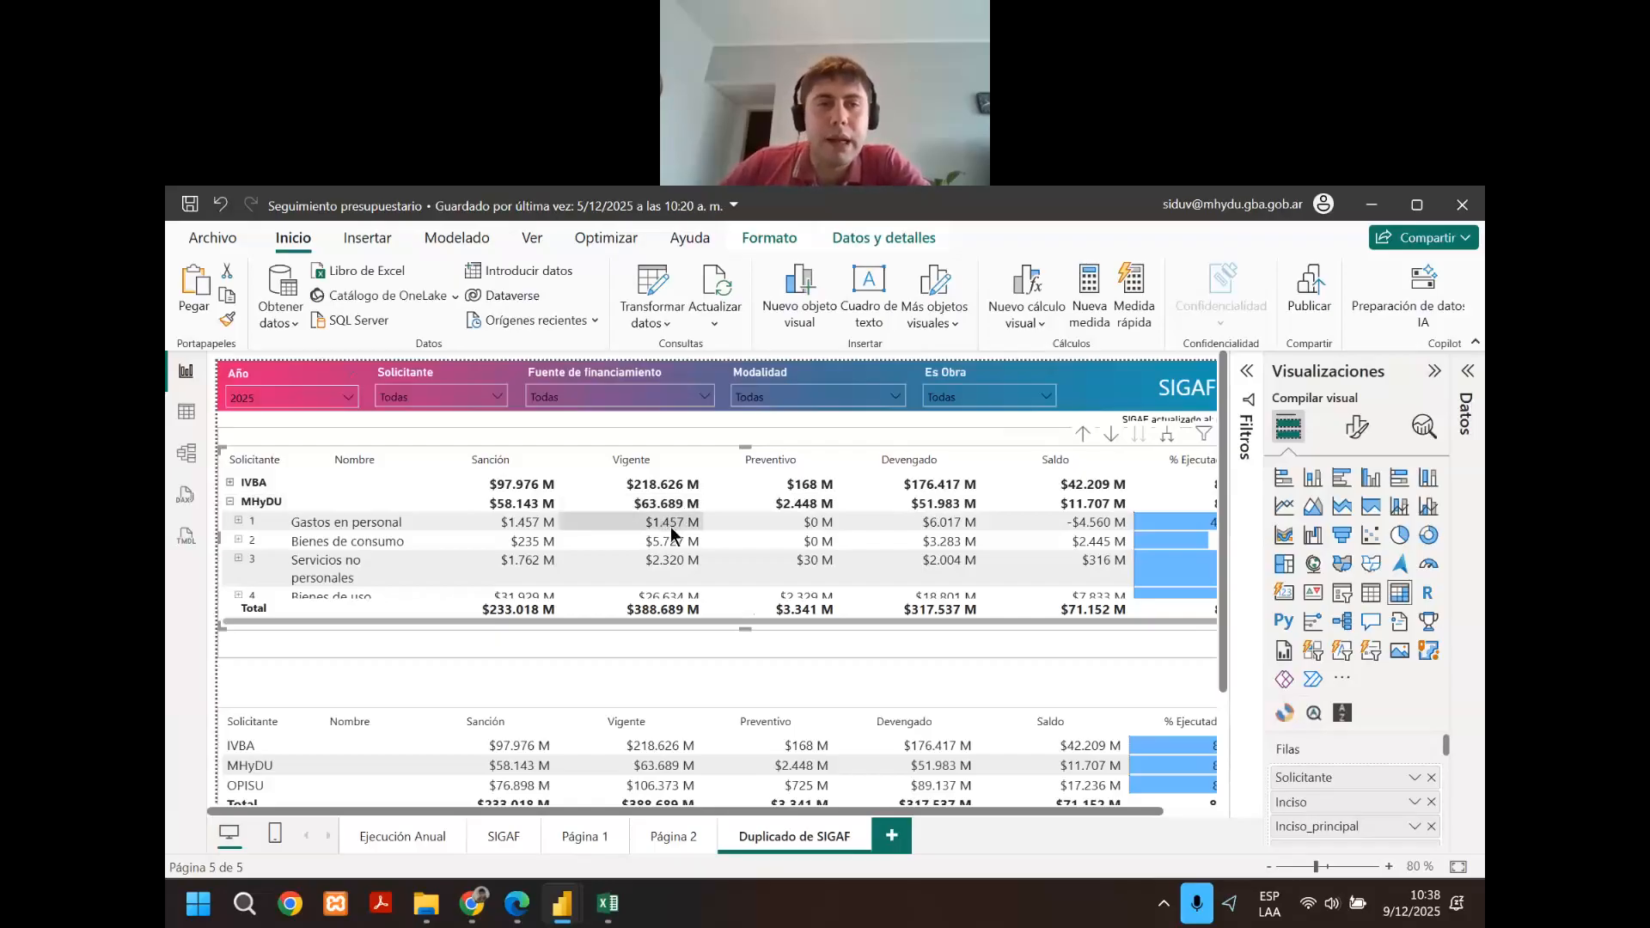
scroll(677, 529, down, 1)
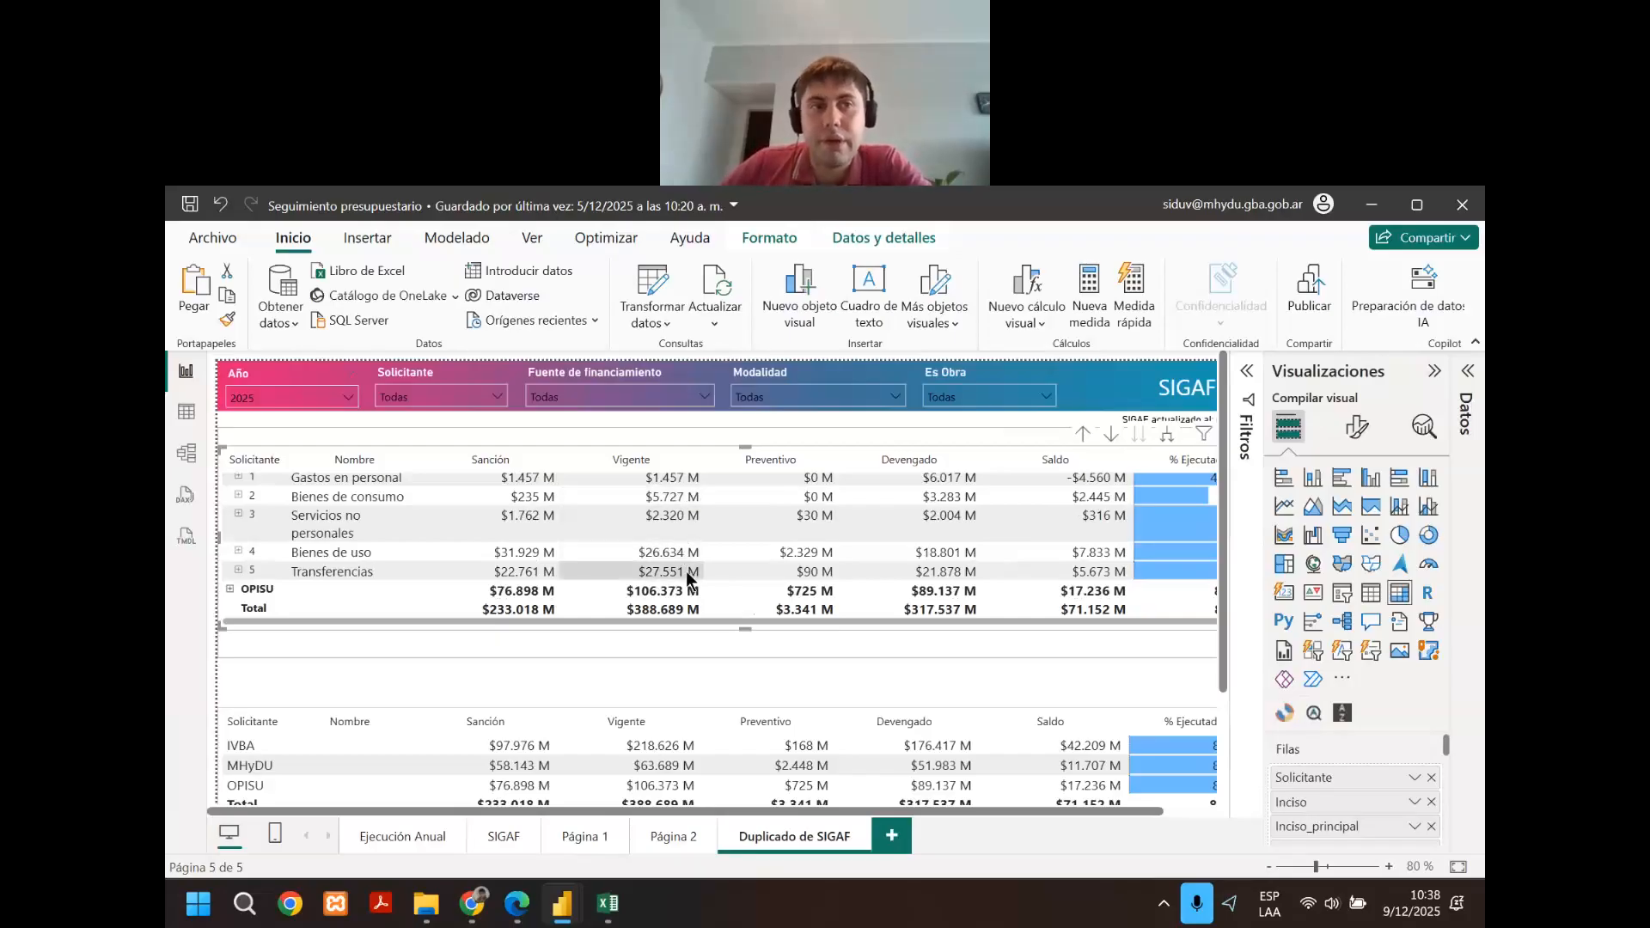
scroll(687, 577, up, 1)
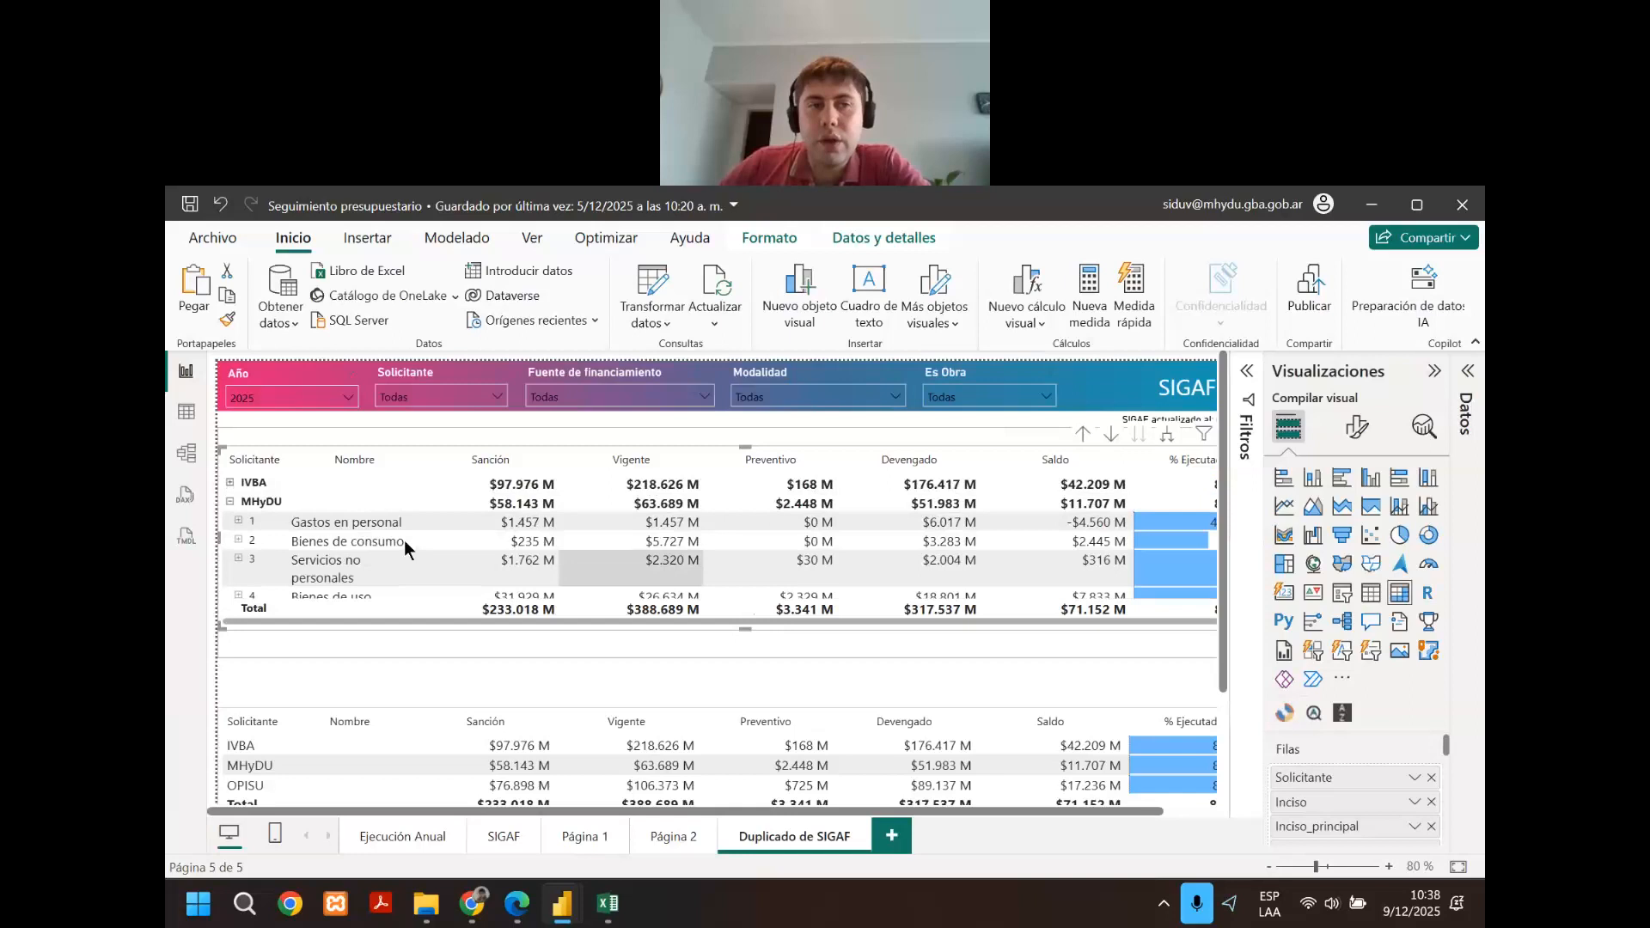
click(229, 501)
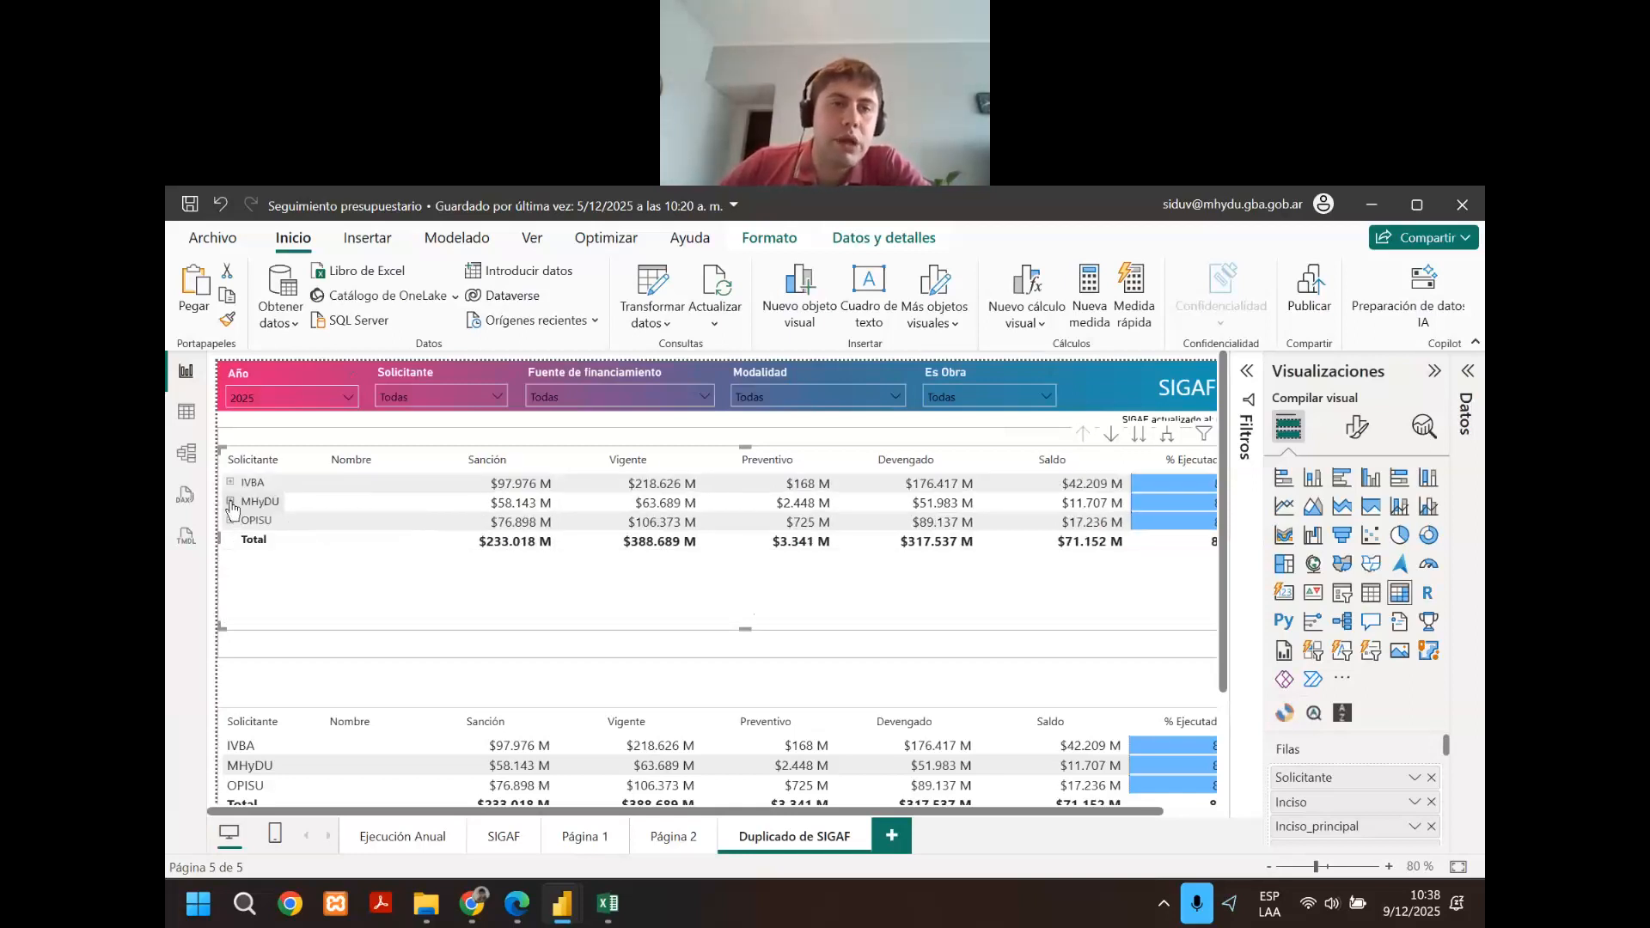
click(229, 501)
click(230, 502)
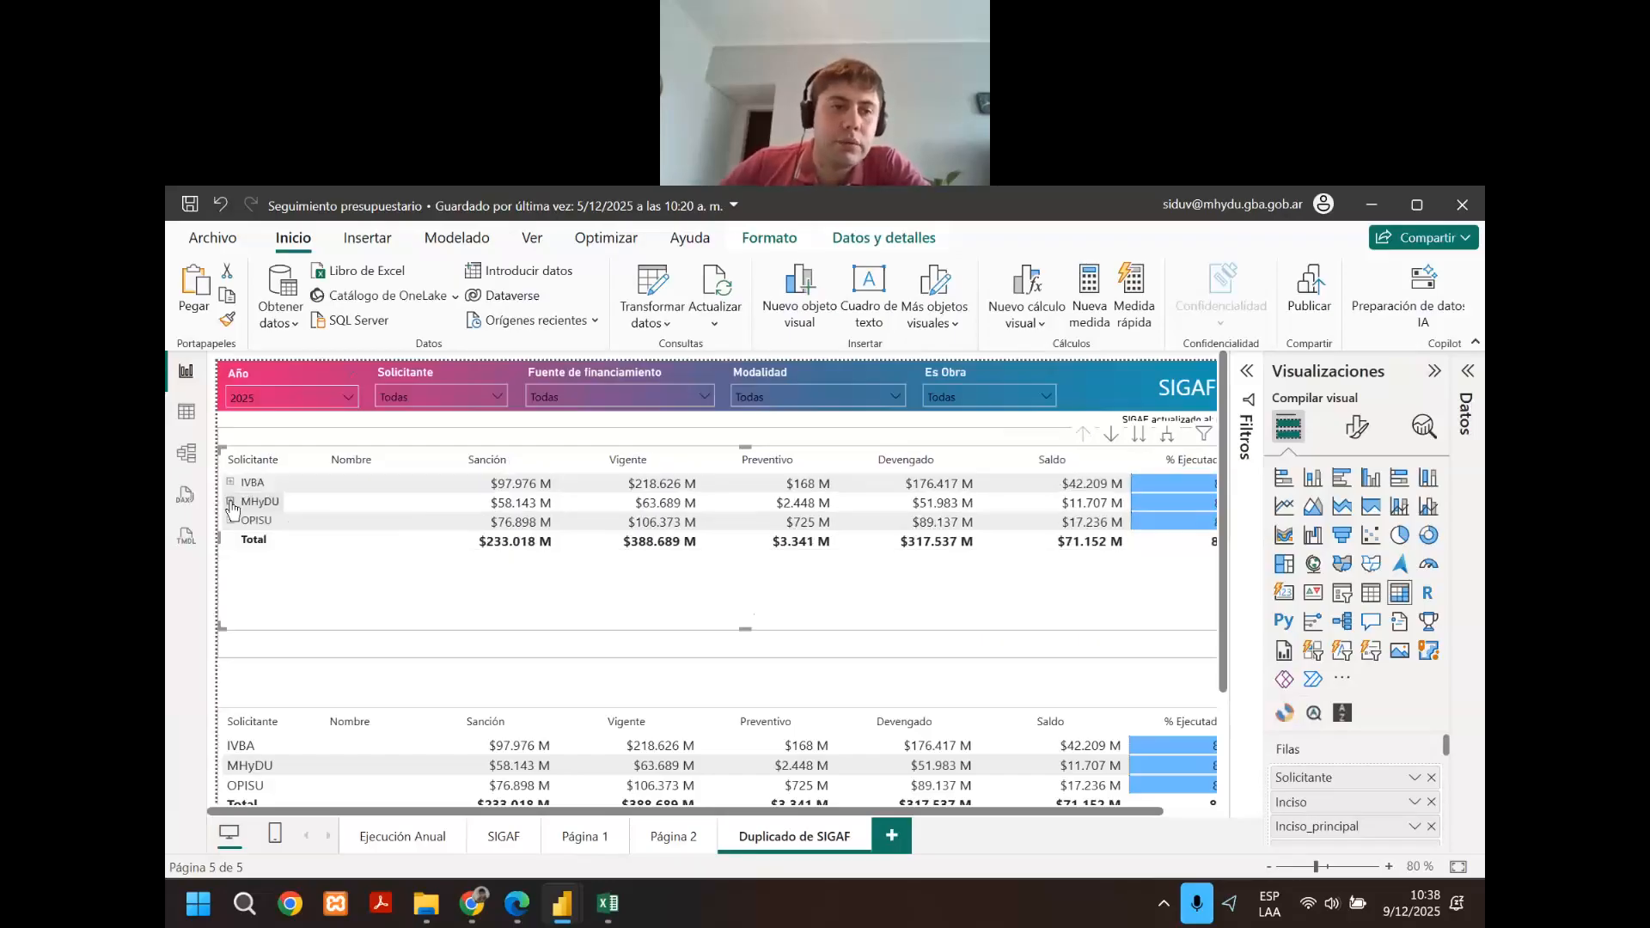
click(230, 501)
click(230, 502)
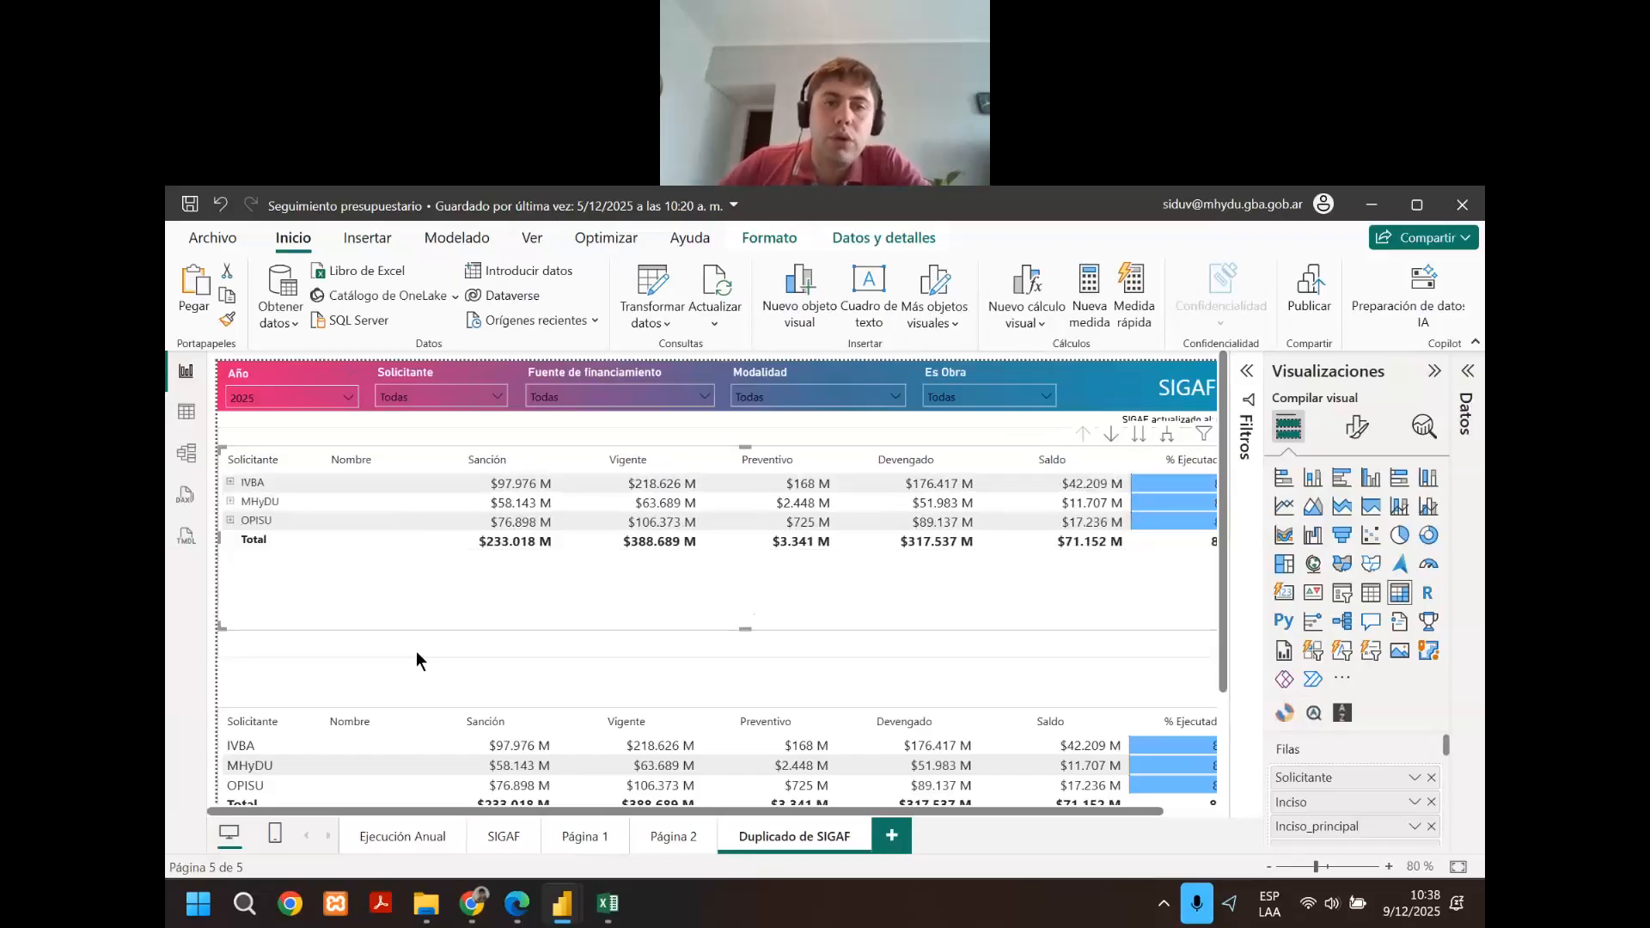
Compare the columns of the lower table with the row fields of the upper matrix.
scroll(421, 662, down, 3)
click(427, 673)
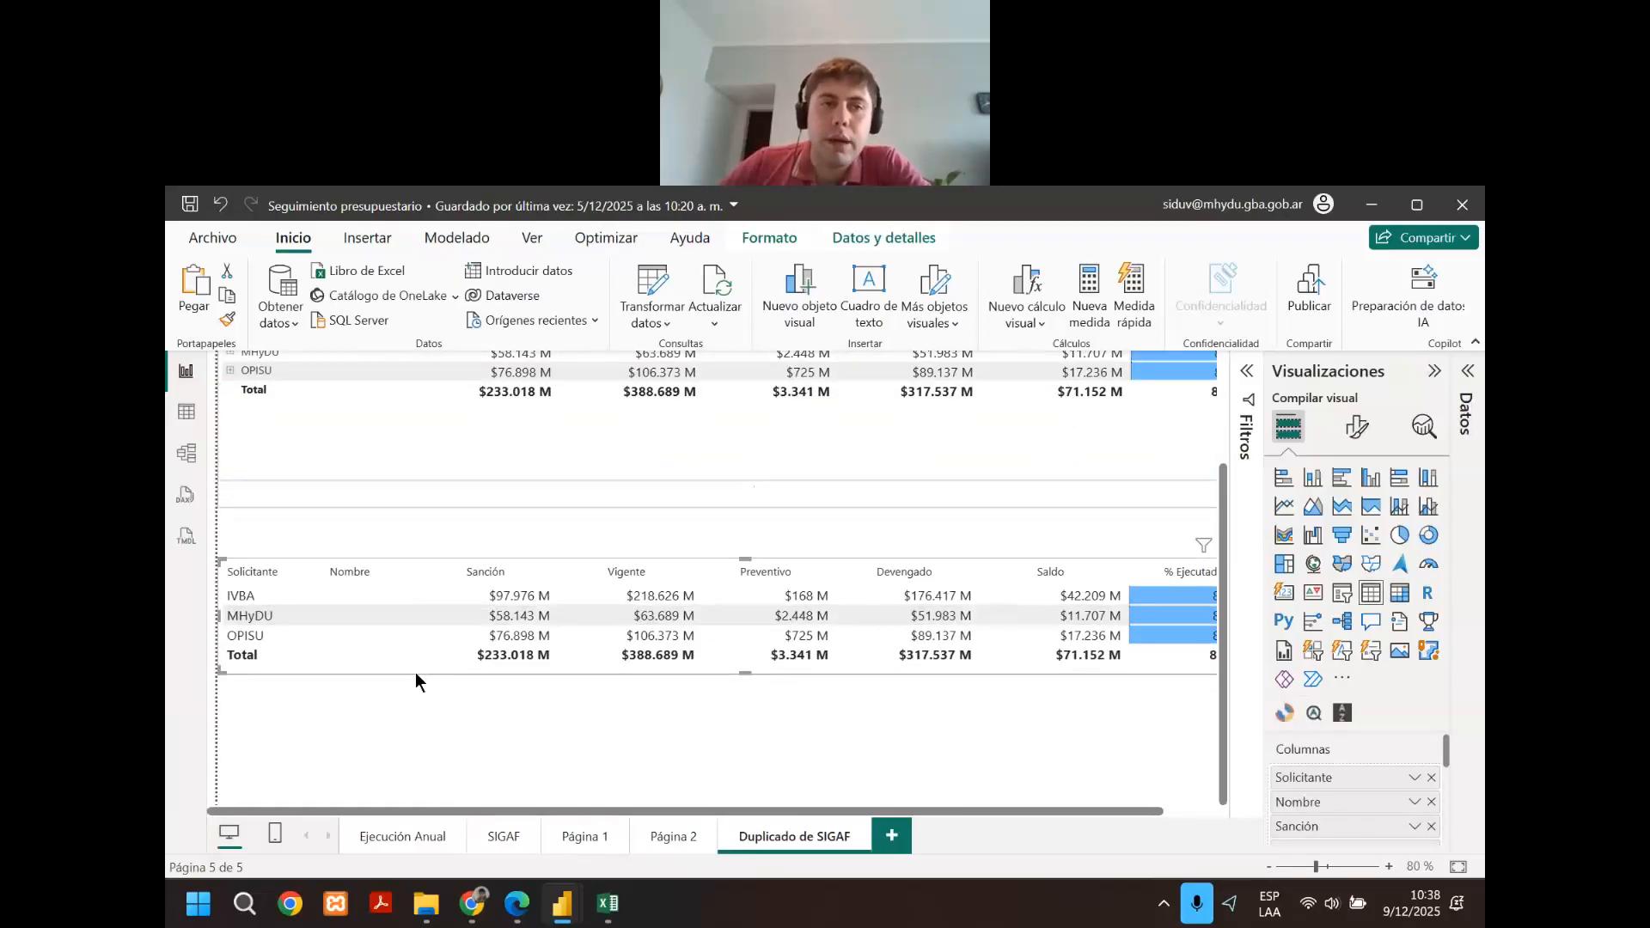
scroll(361, 622, up, 3)
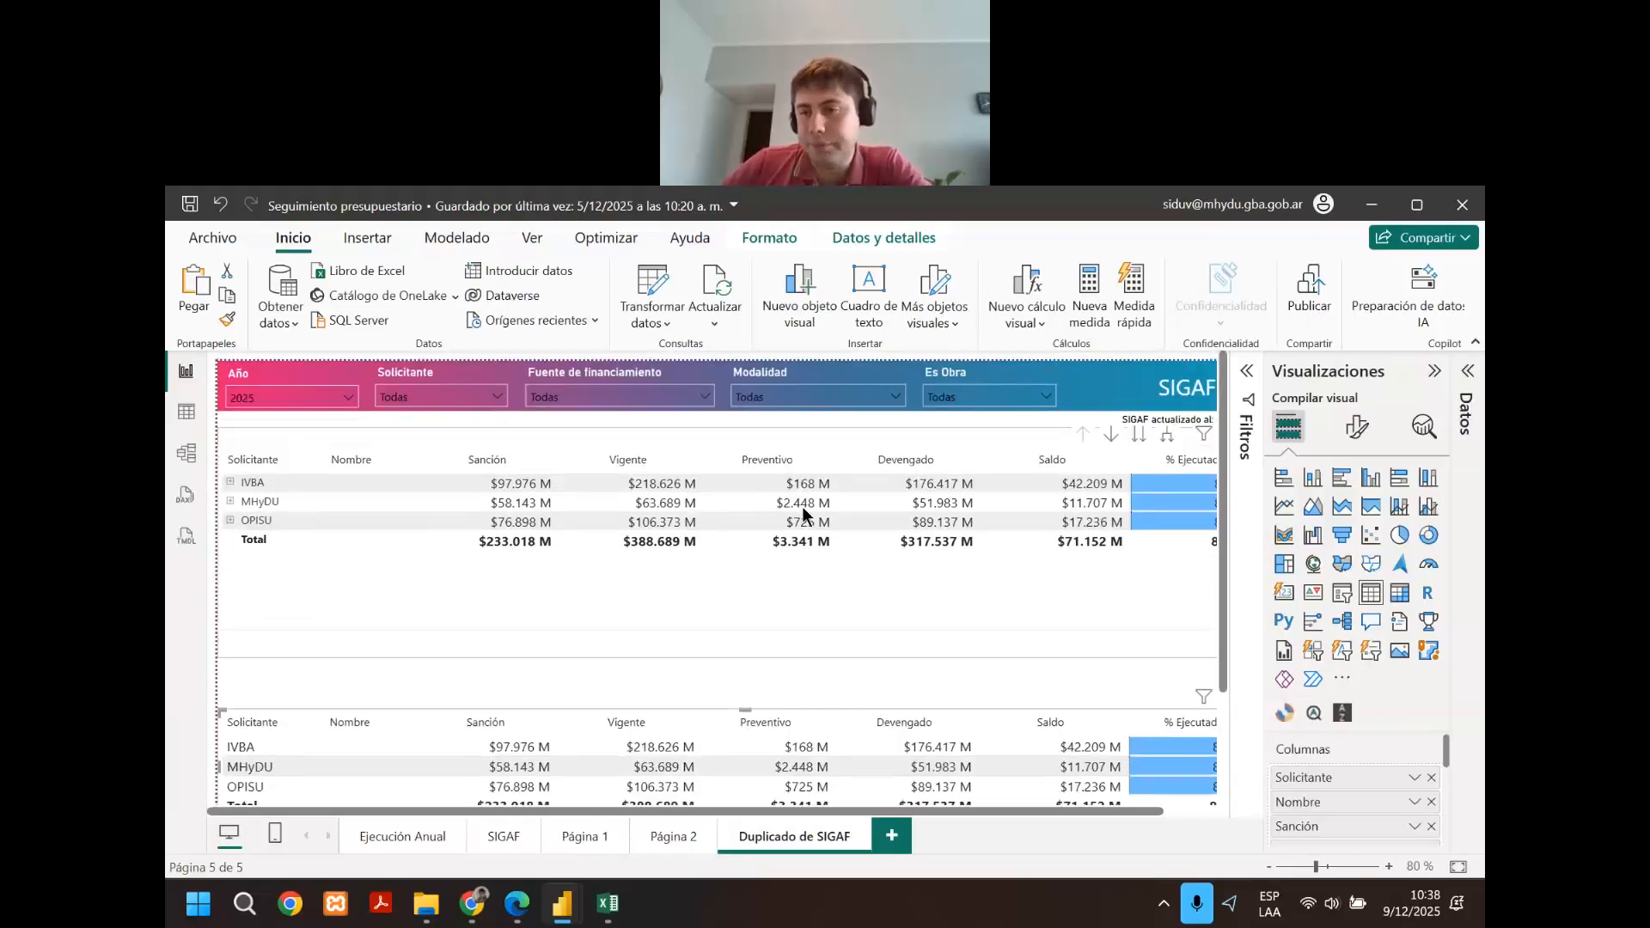
click(498, 557)
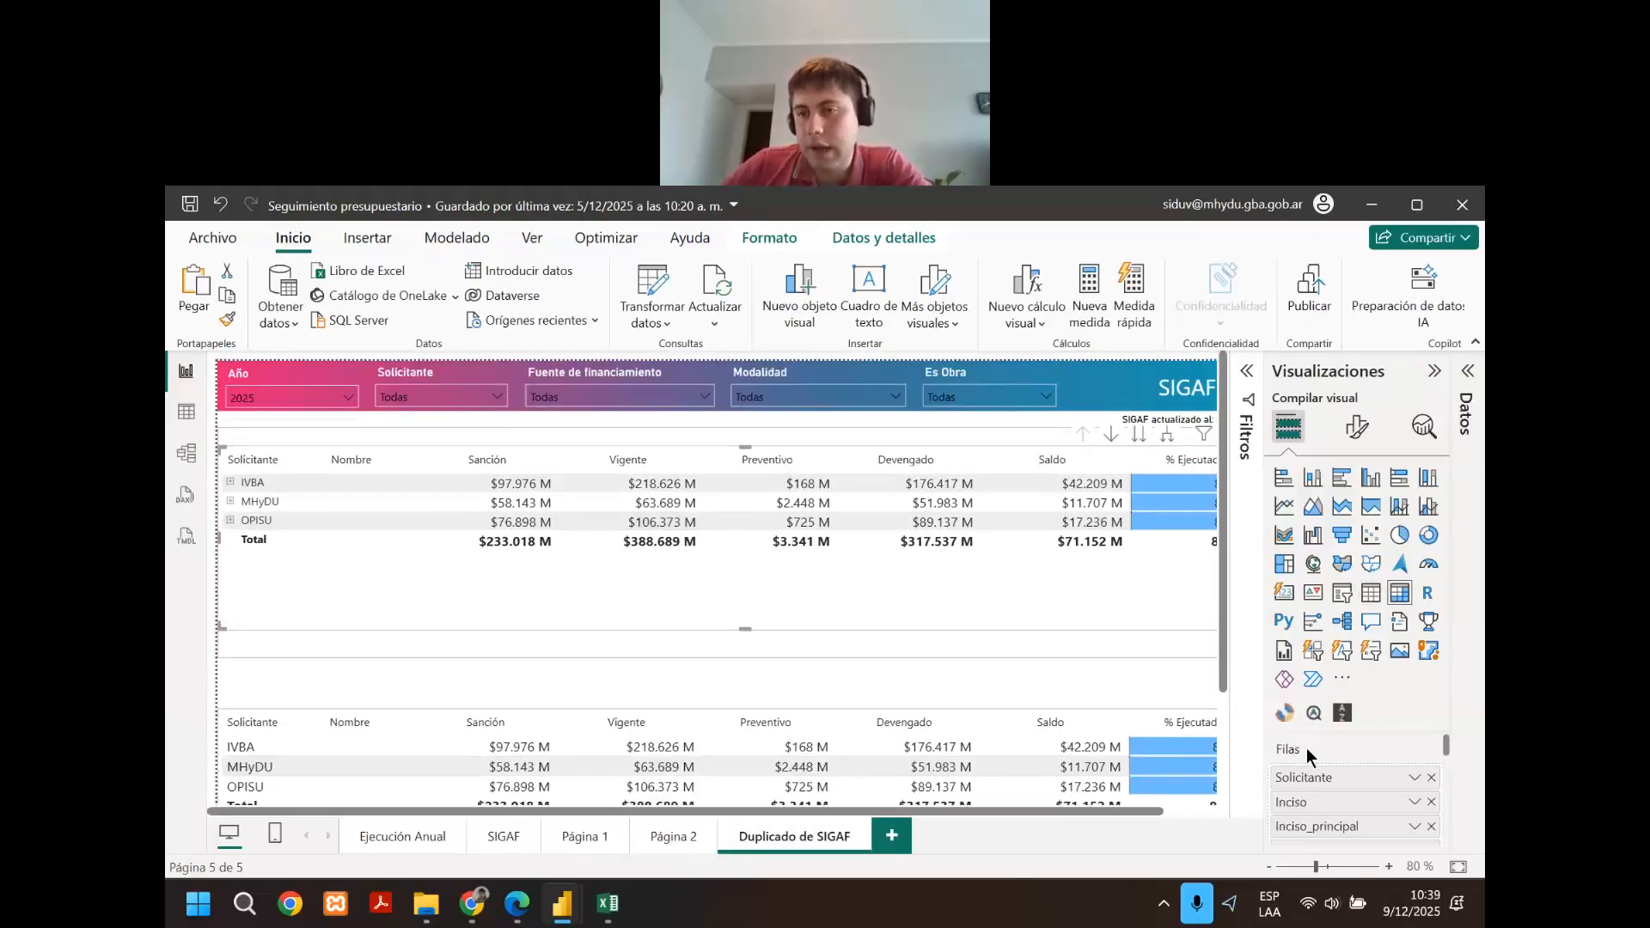
scroll(1163, 632, down, 2)
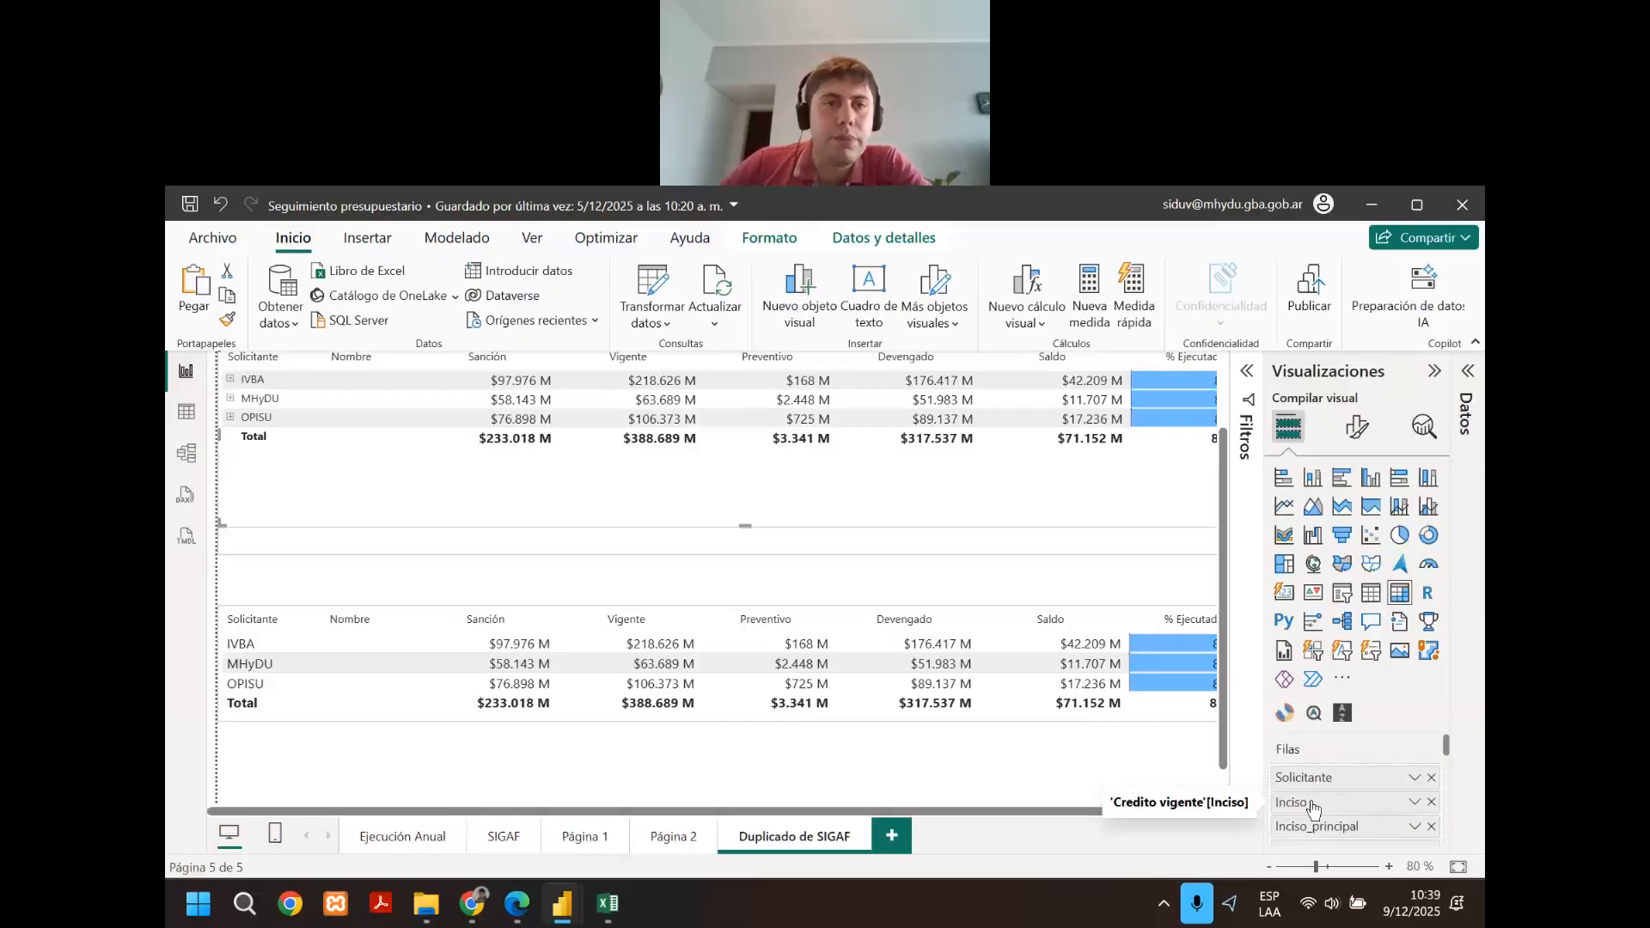
scroll(583, 517, up, 2)
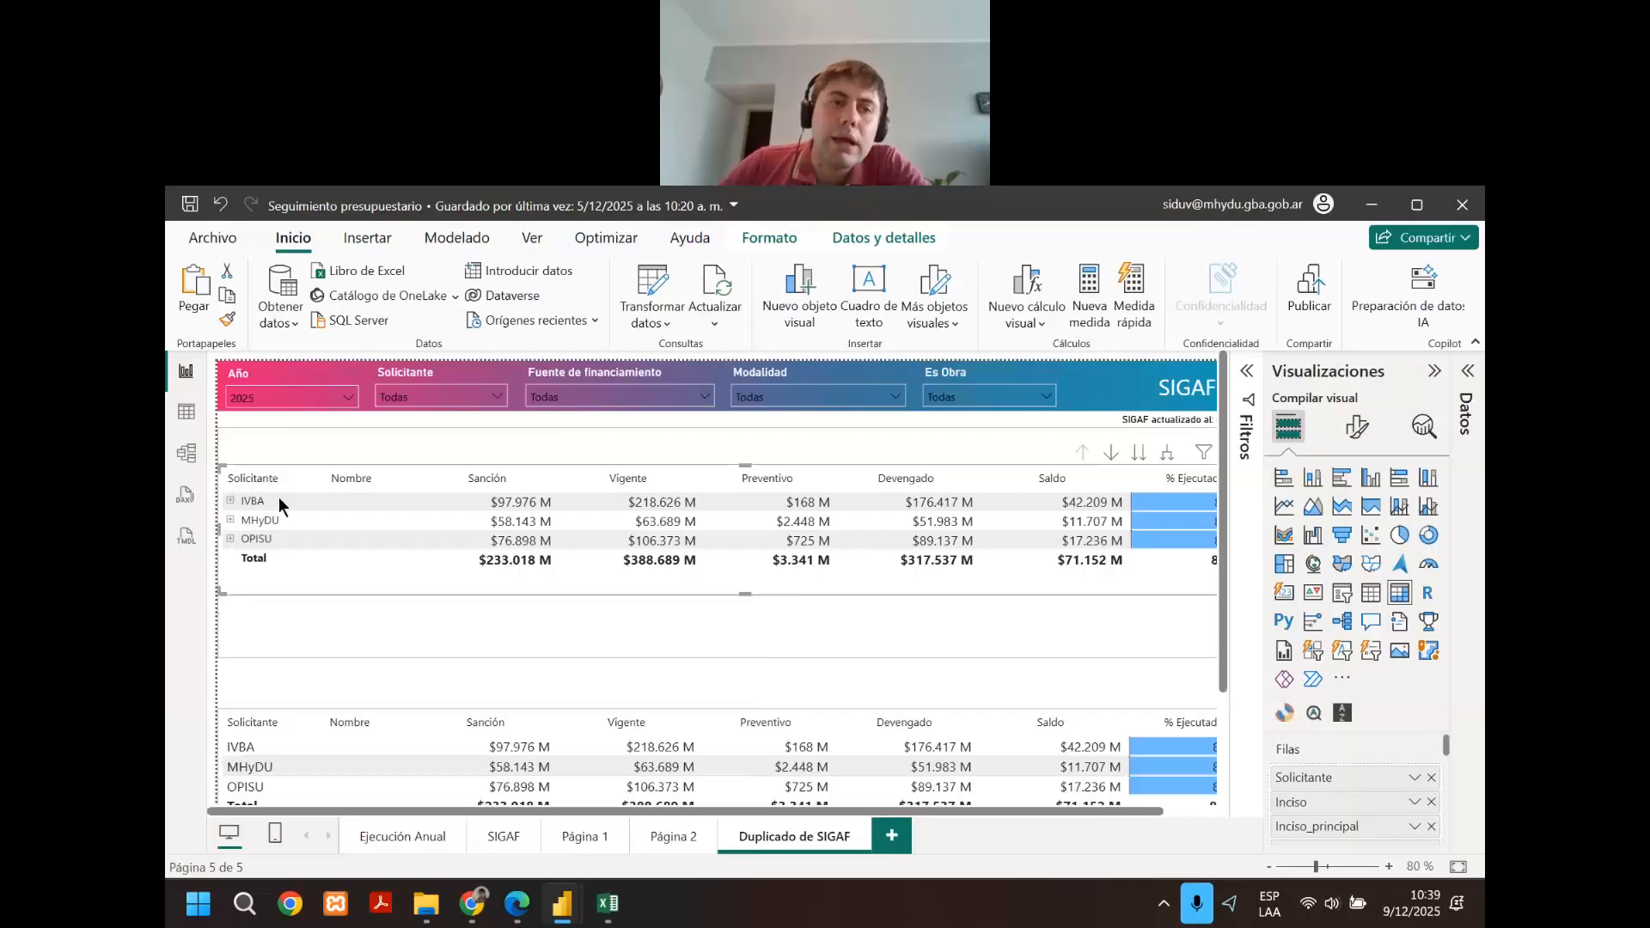
Expand and collapse the MHyDU row once more, and widen the Solicitante column of the upper matrix.
click(230, 521)
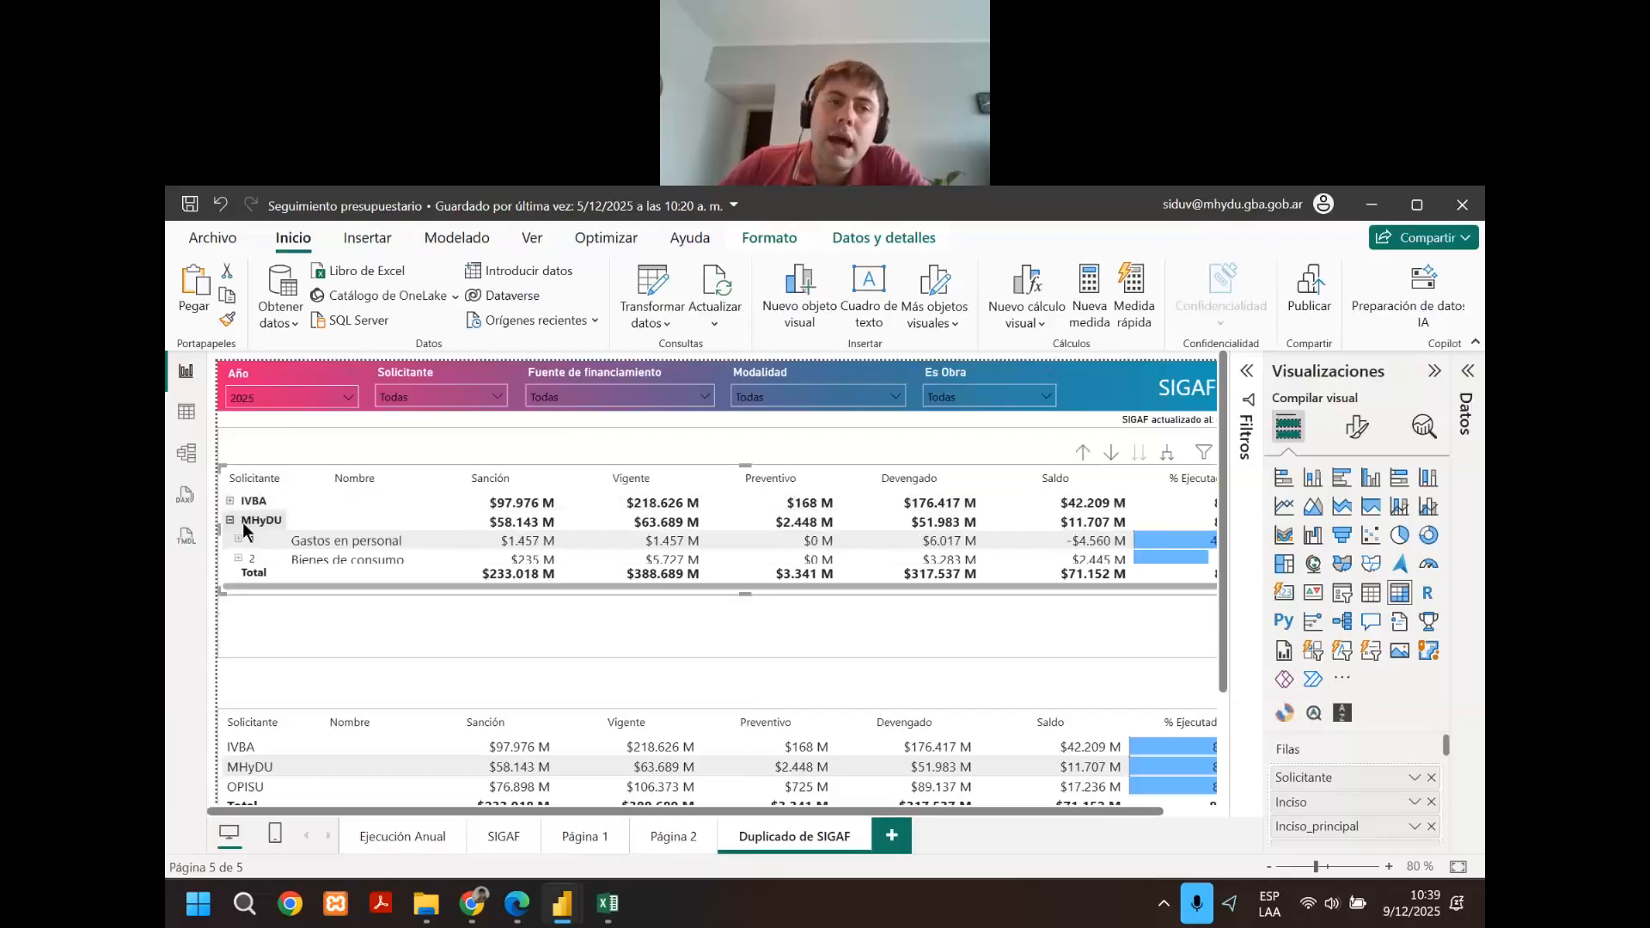
click(241, 522)
drag(285, 478, 317, 499)
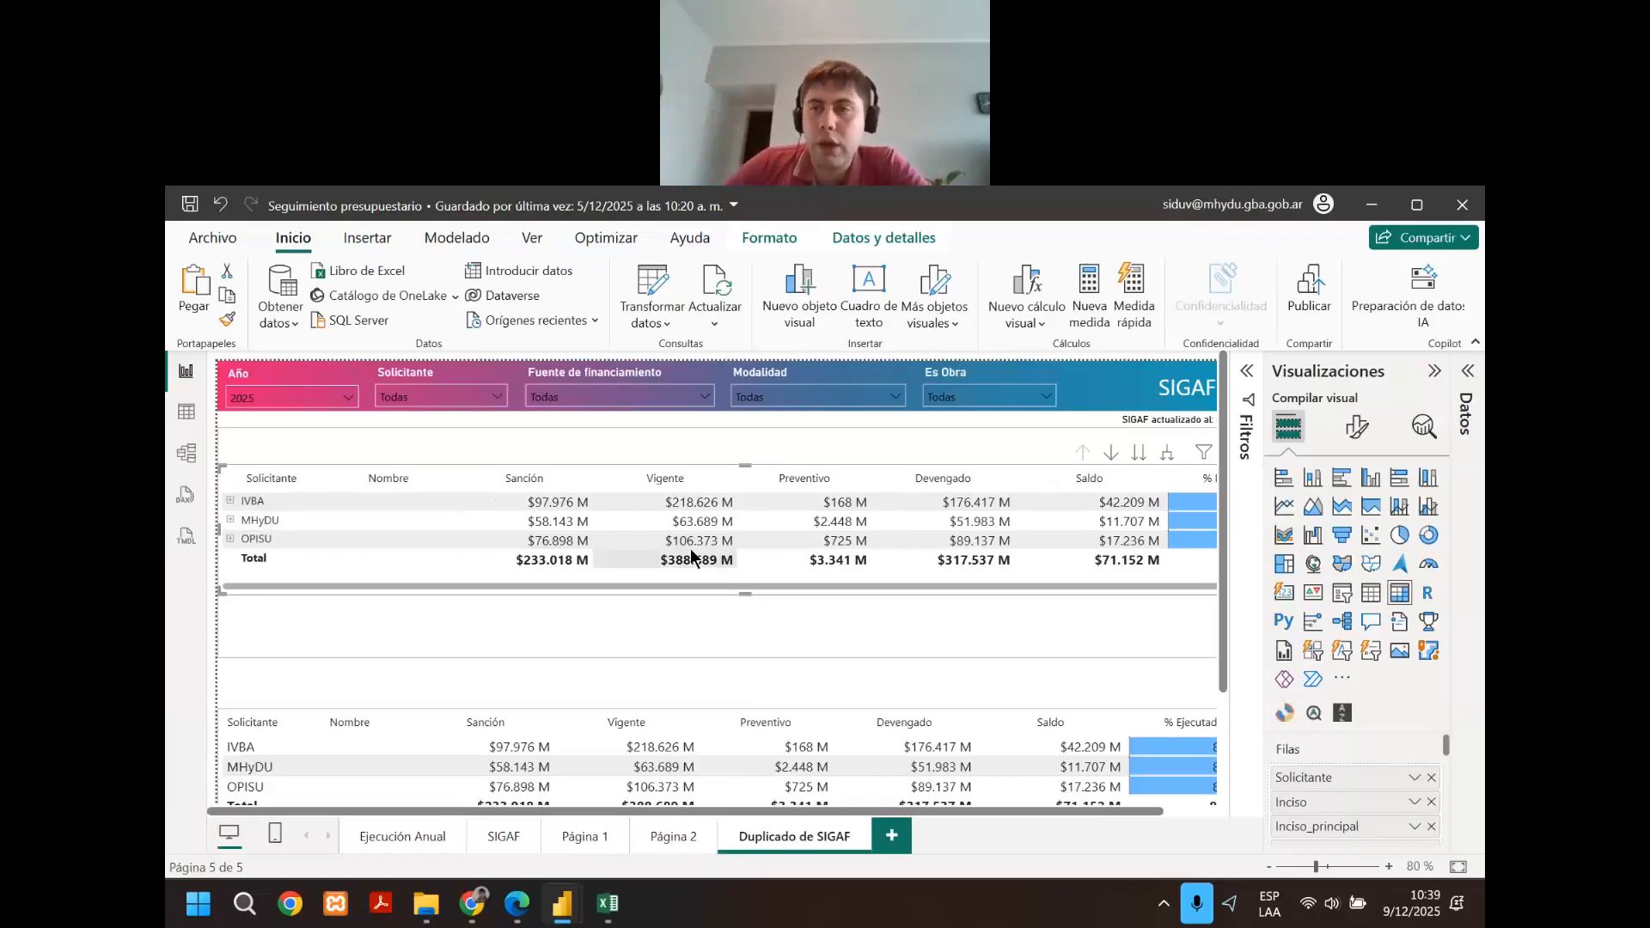
Hide the visualization settings, view the upper matrix in focus mode and return to the report.
click(1433, 371)
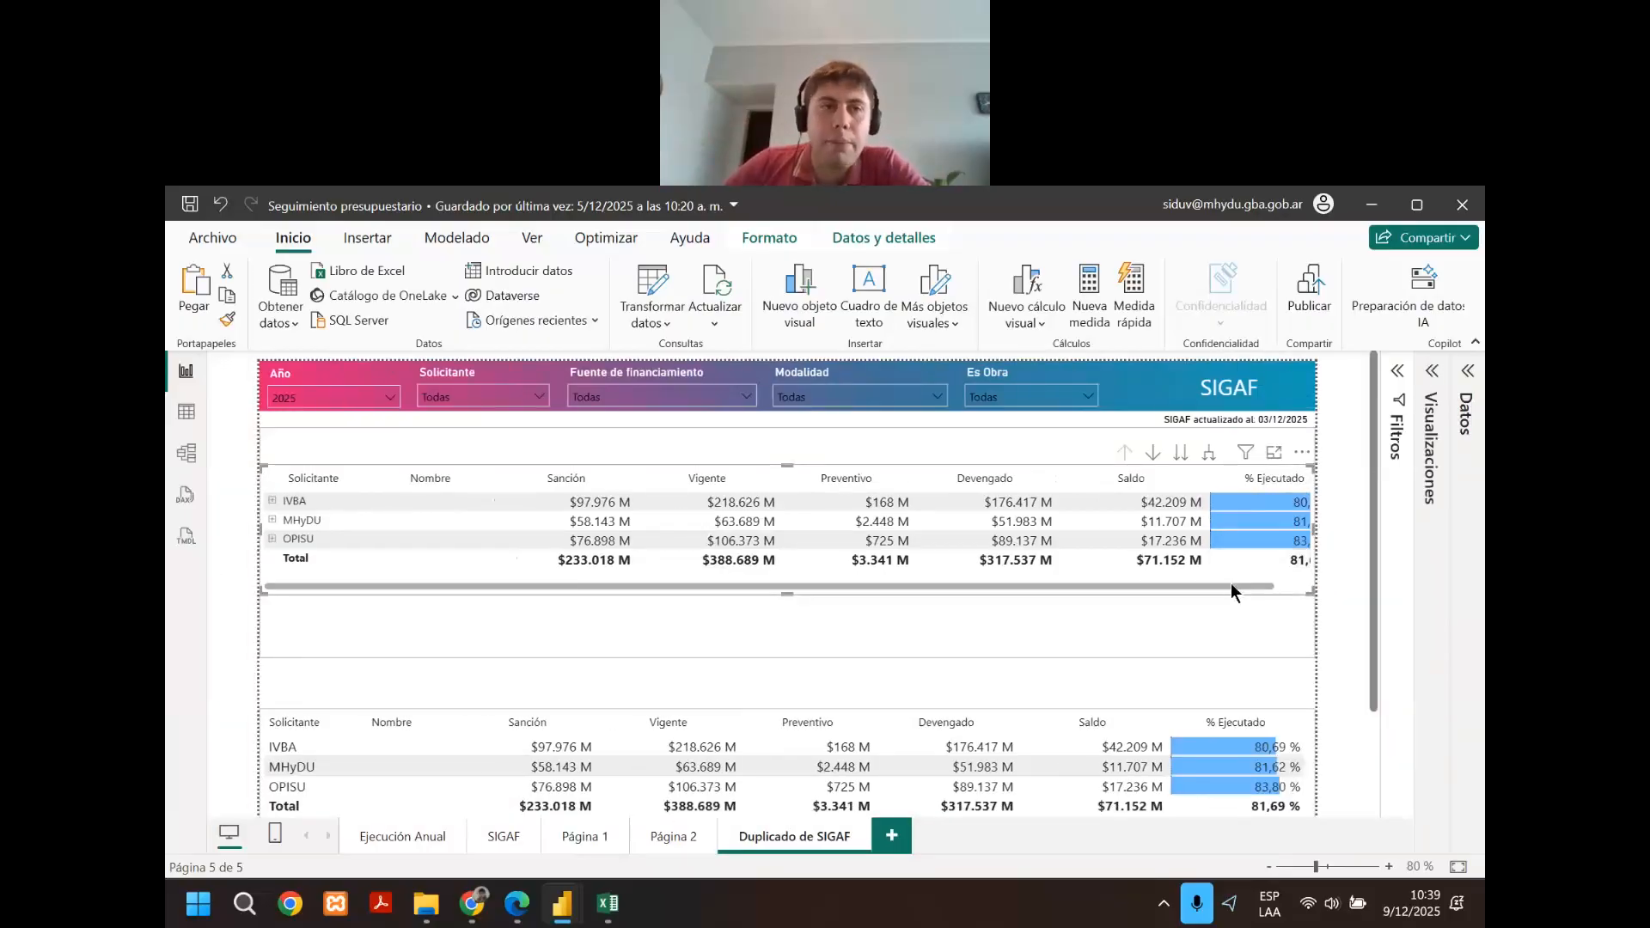
click(1272, 453)
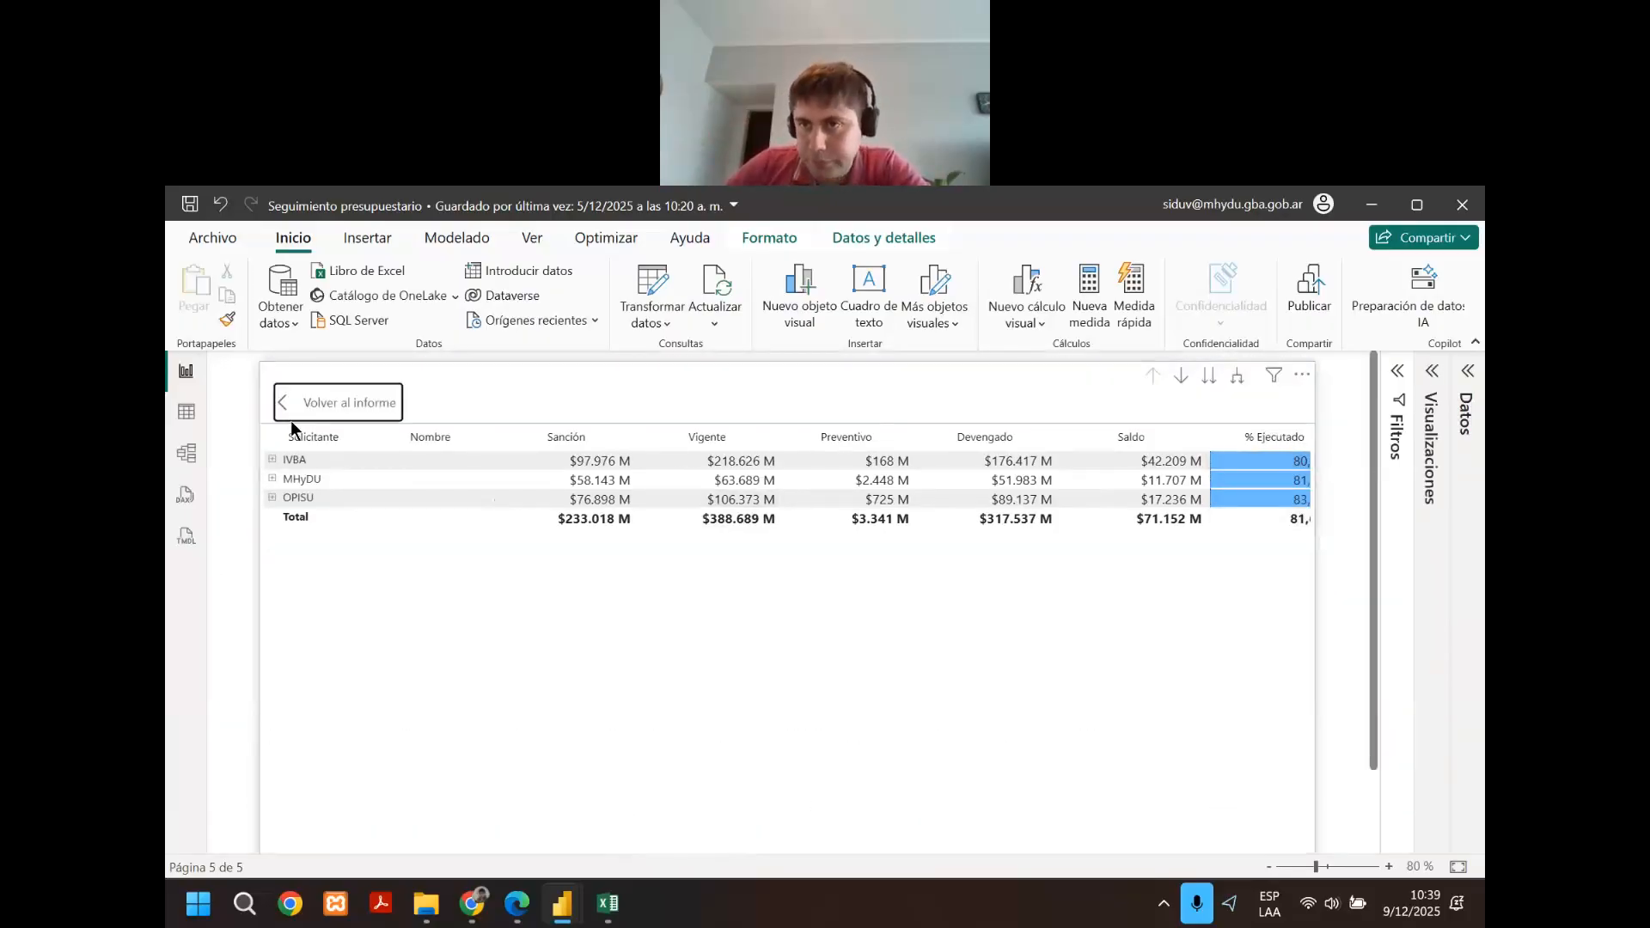
click(338, 402)
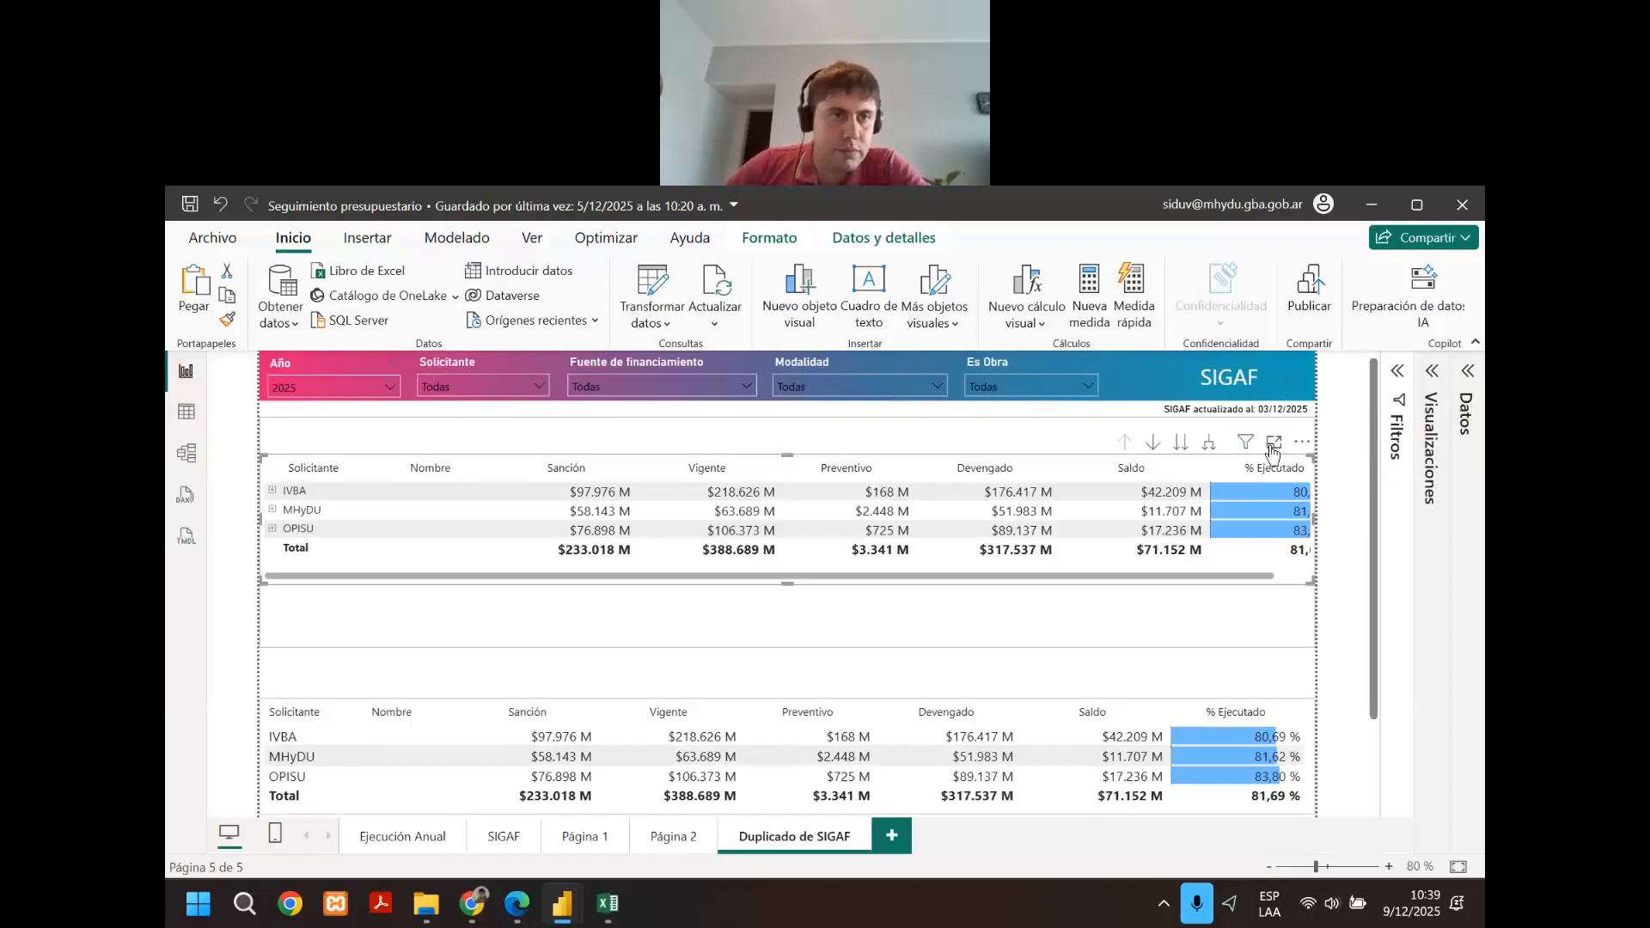
View the upper matrix in focus mode, examine MHyDU by expanding and collapsing its Bienes de consumo and Servicios no personales rows, and return to the report.
click(1273, 449)
click(272, 469)
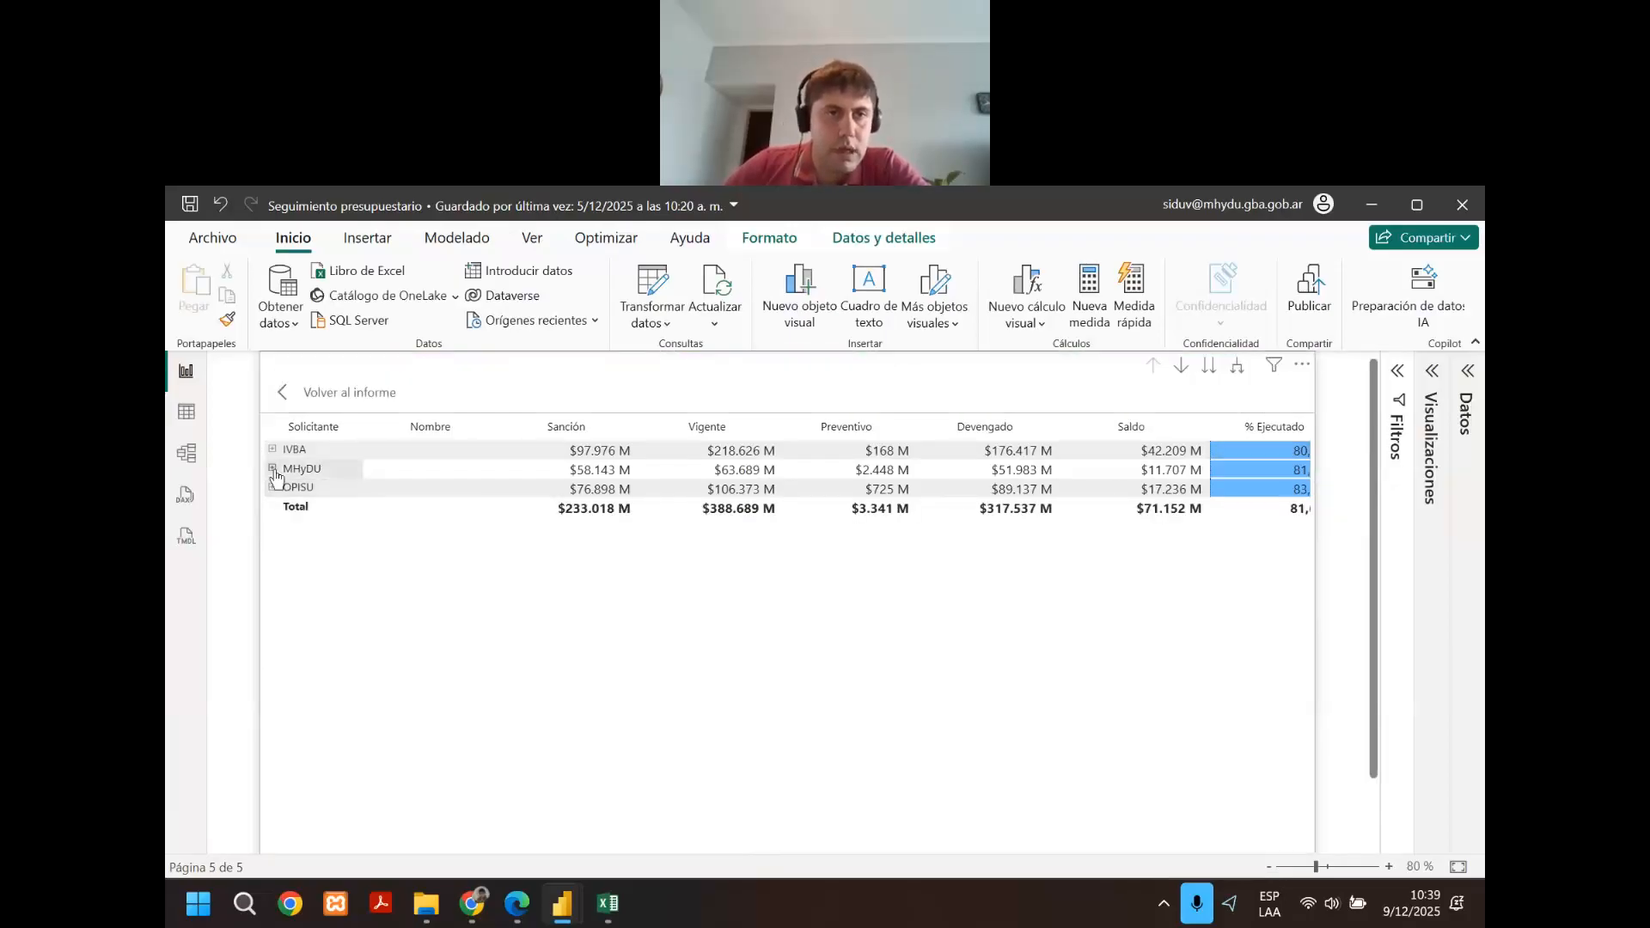
click(280, 508)
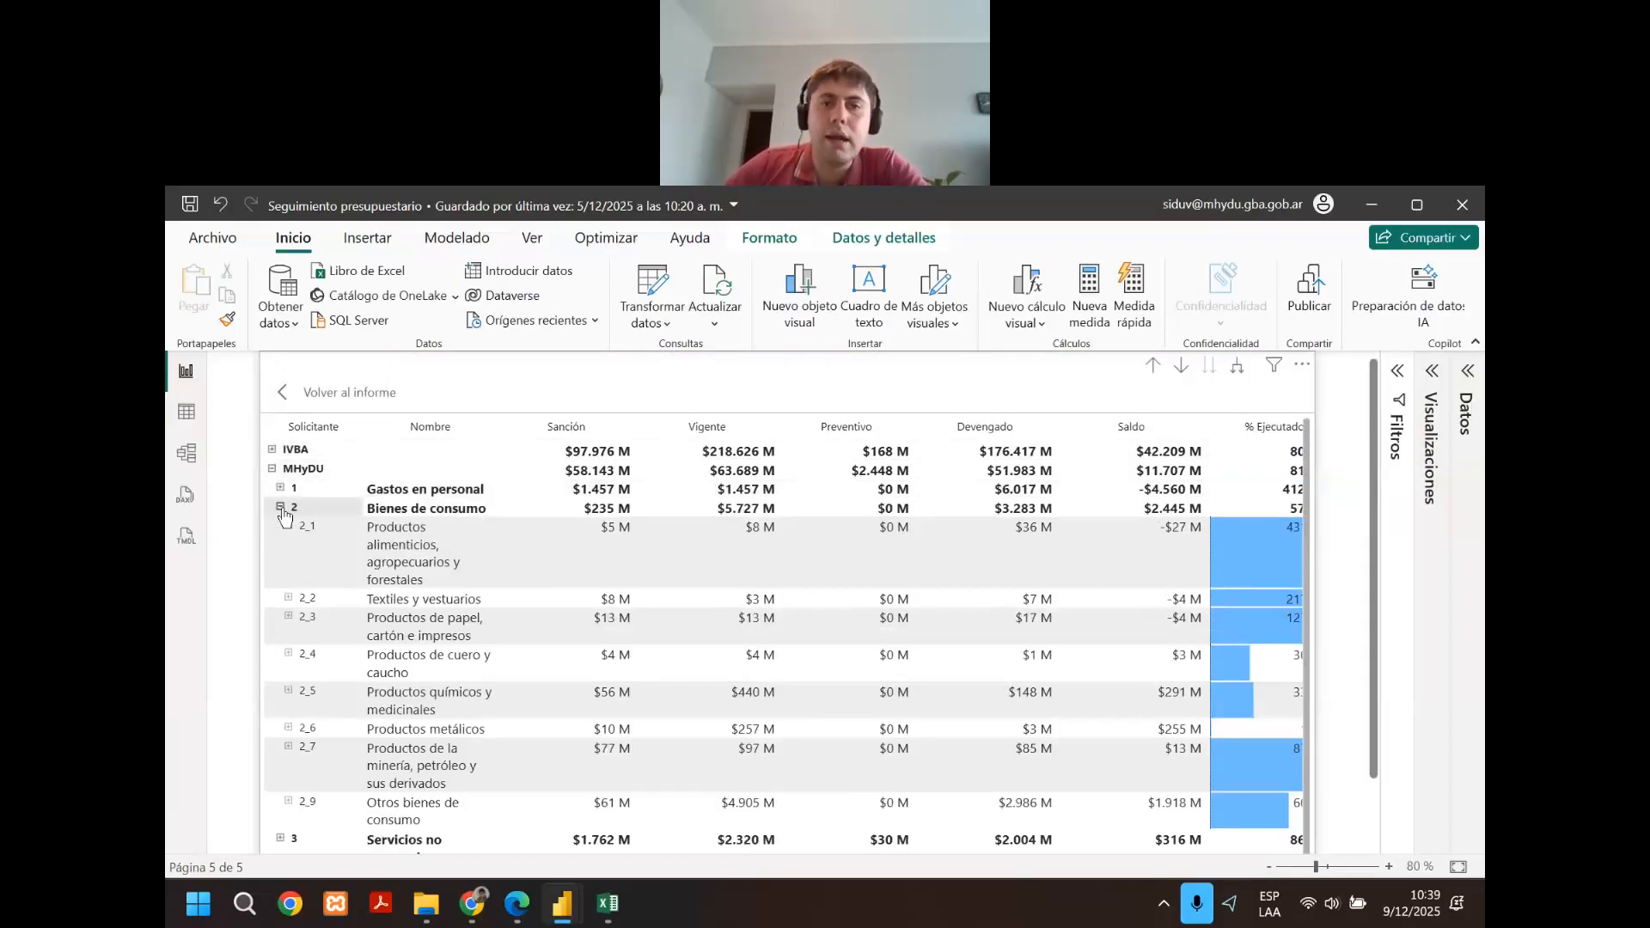
click(280, 508)
click(280, 525)
click(280, 525)
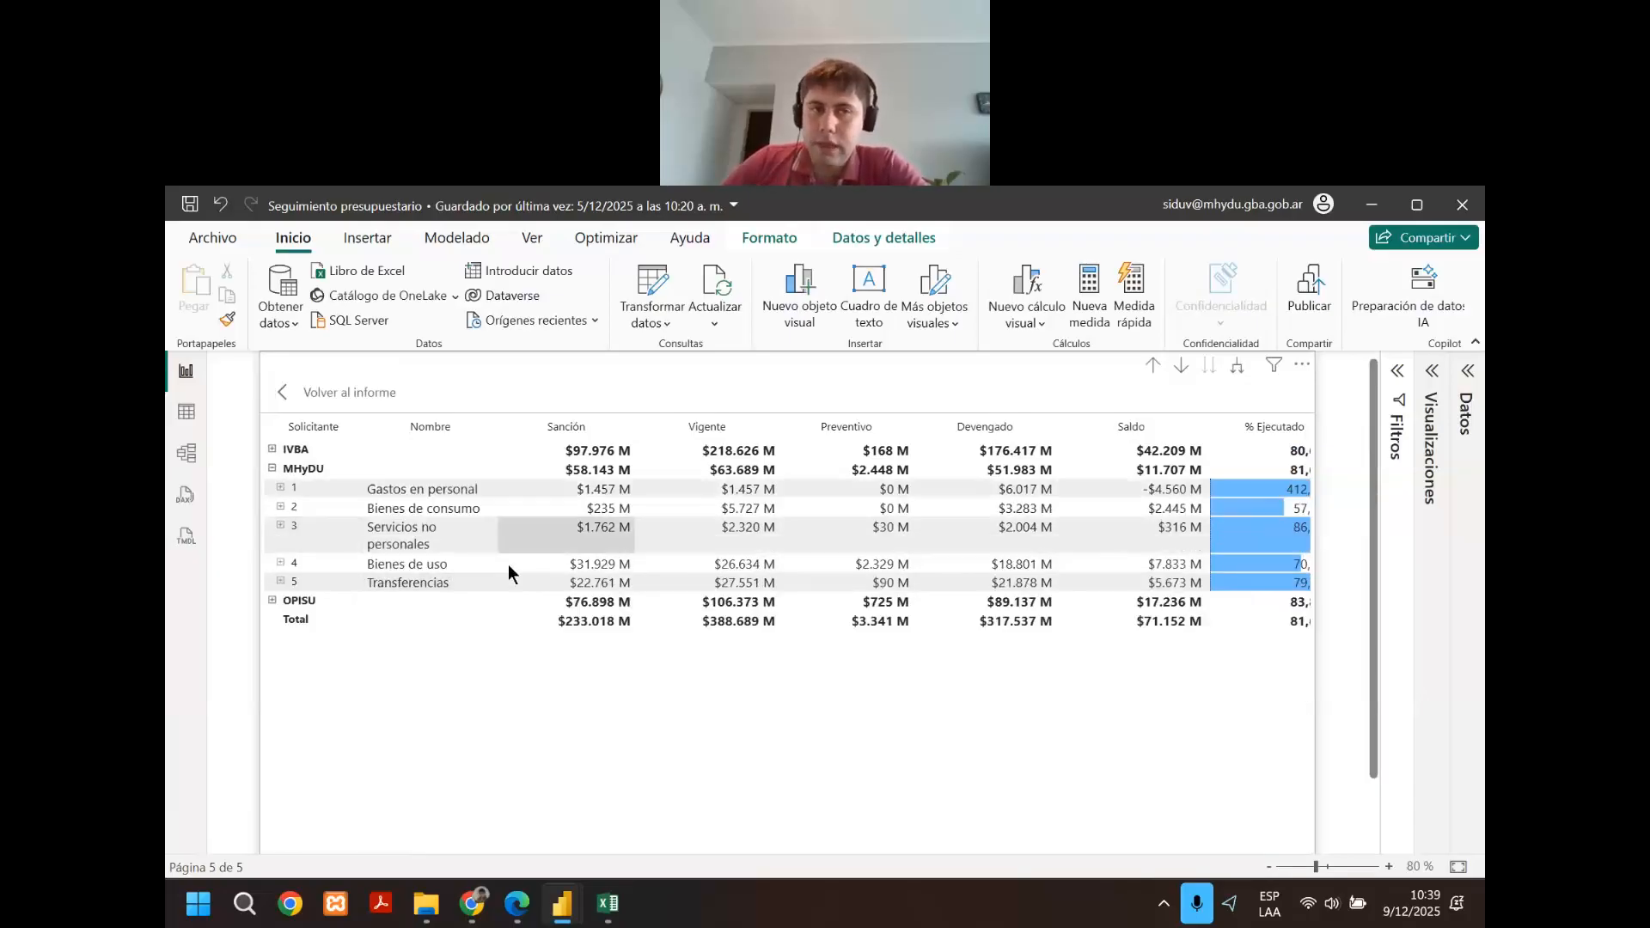
scroll(508, 564, down, 1)
scroll(453, 553, up, 1)
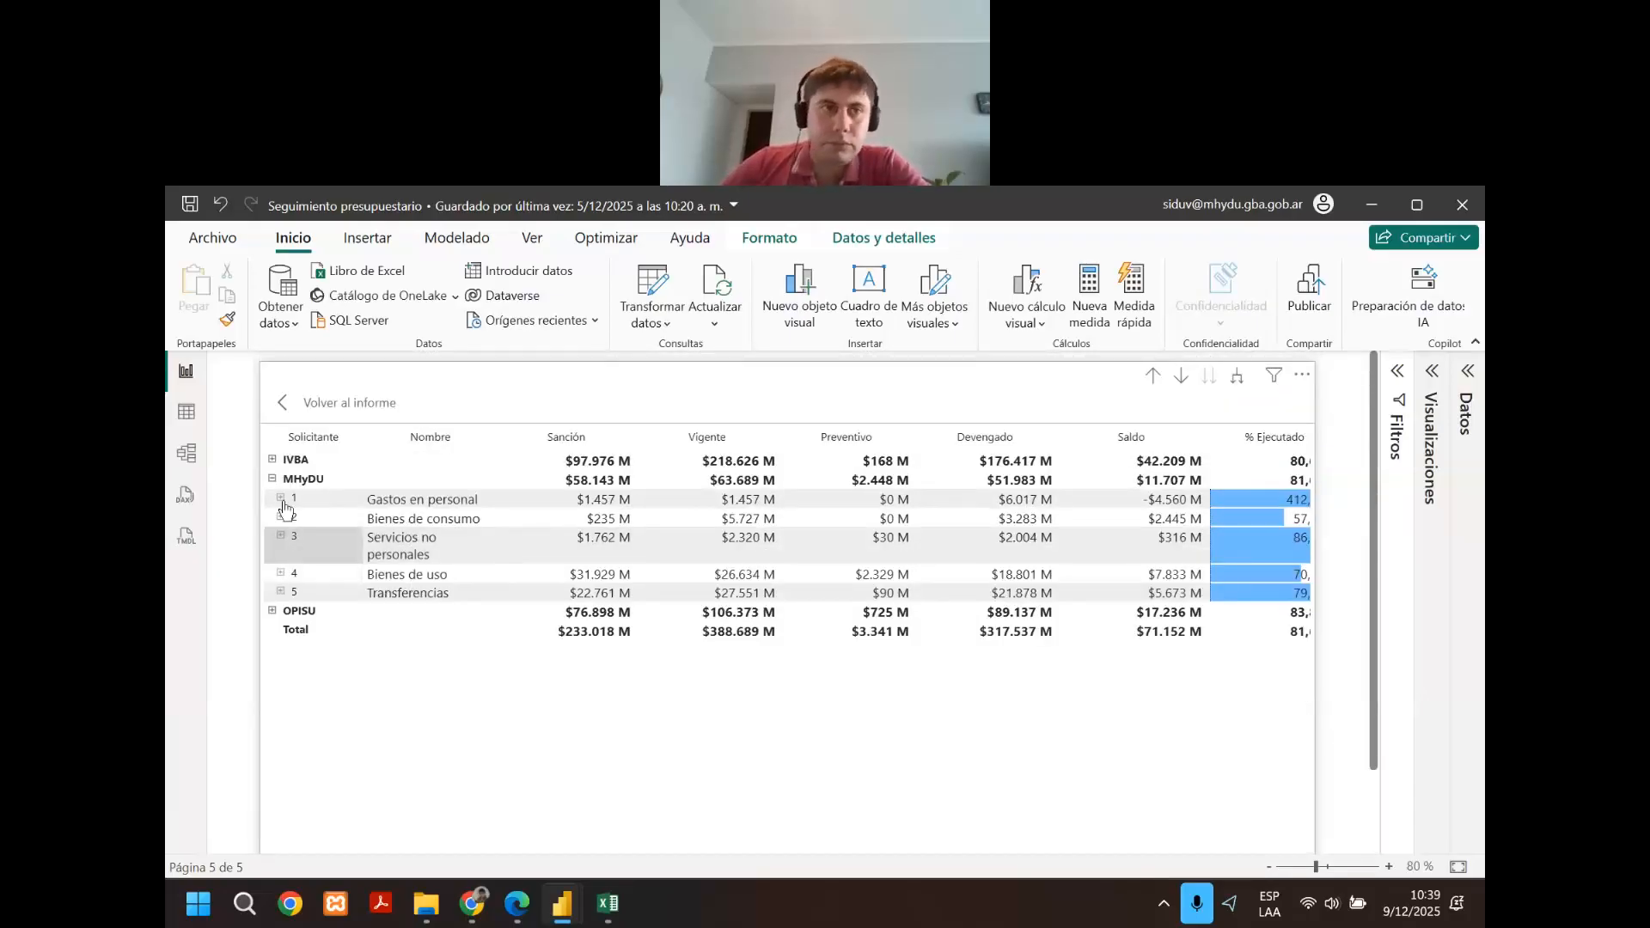
click(286, 404)
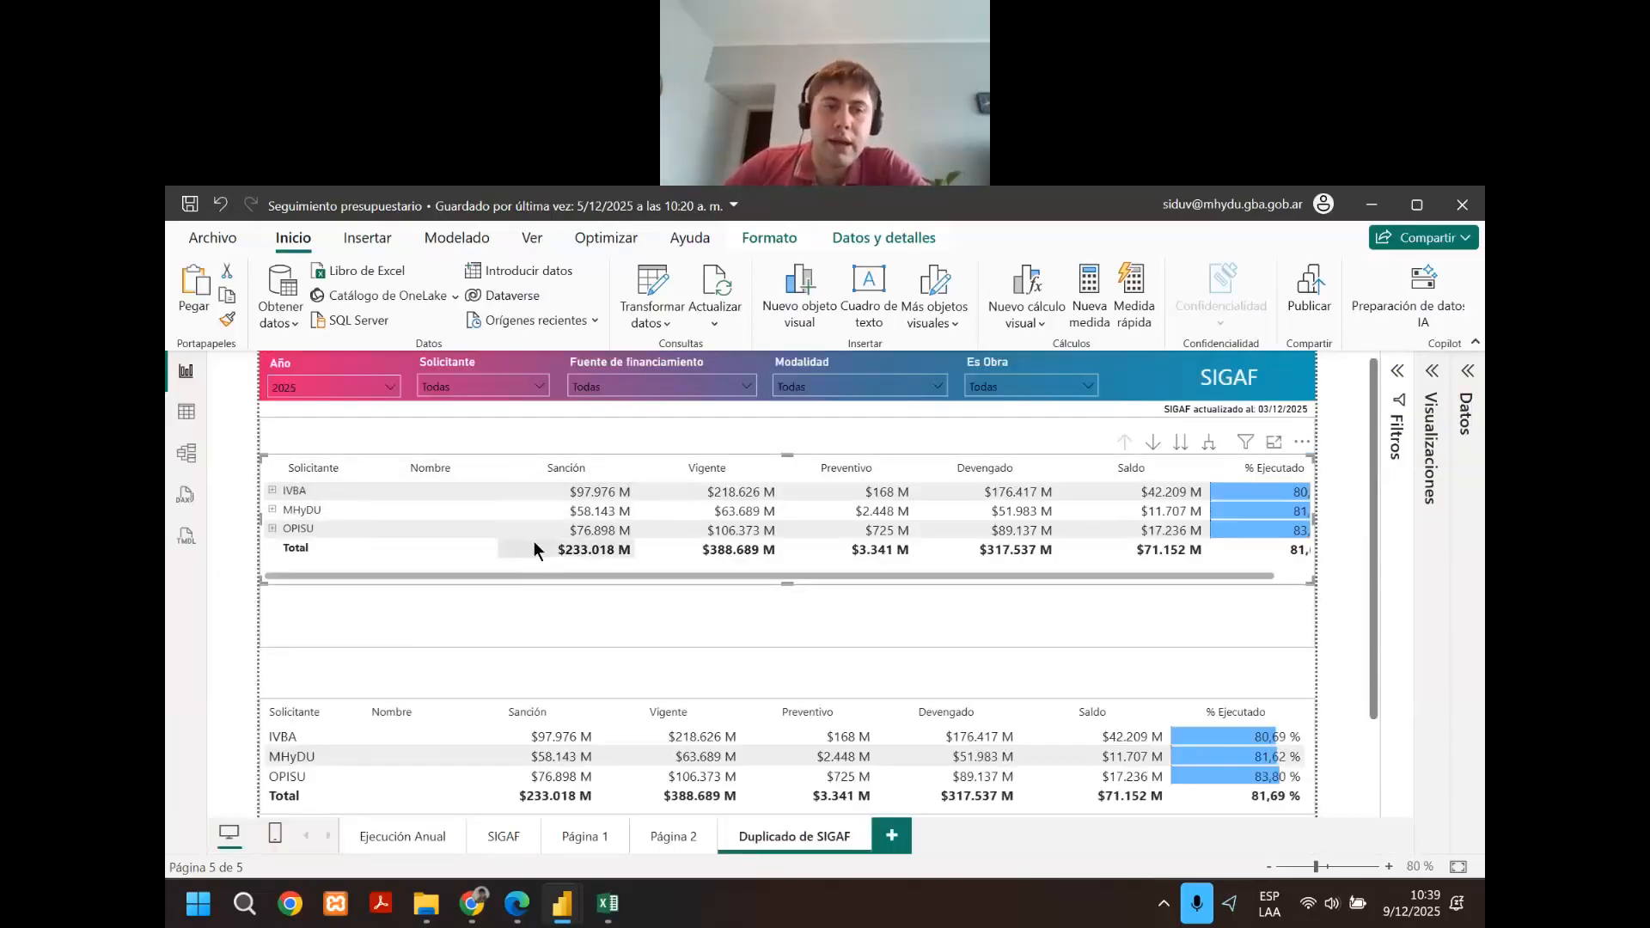
Make the upper matrix slightly taller by extending its lower edge toward the table below.
scroll(455, 700, down, 2)
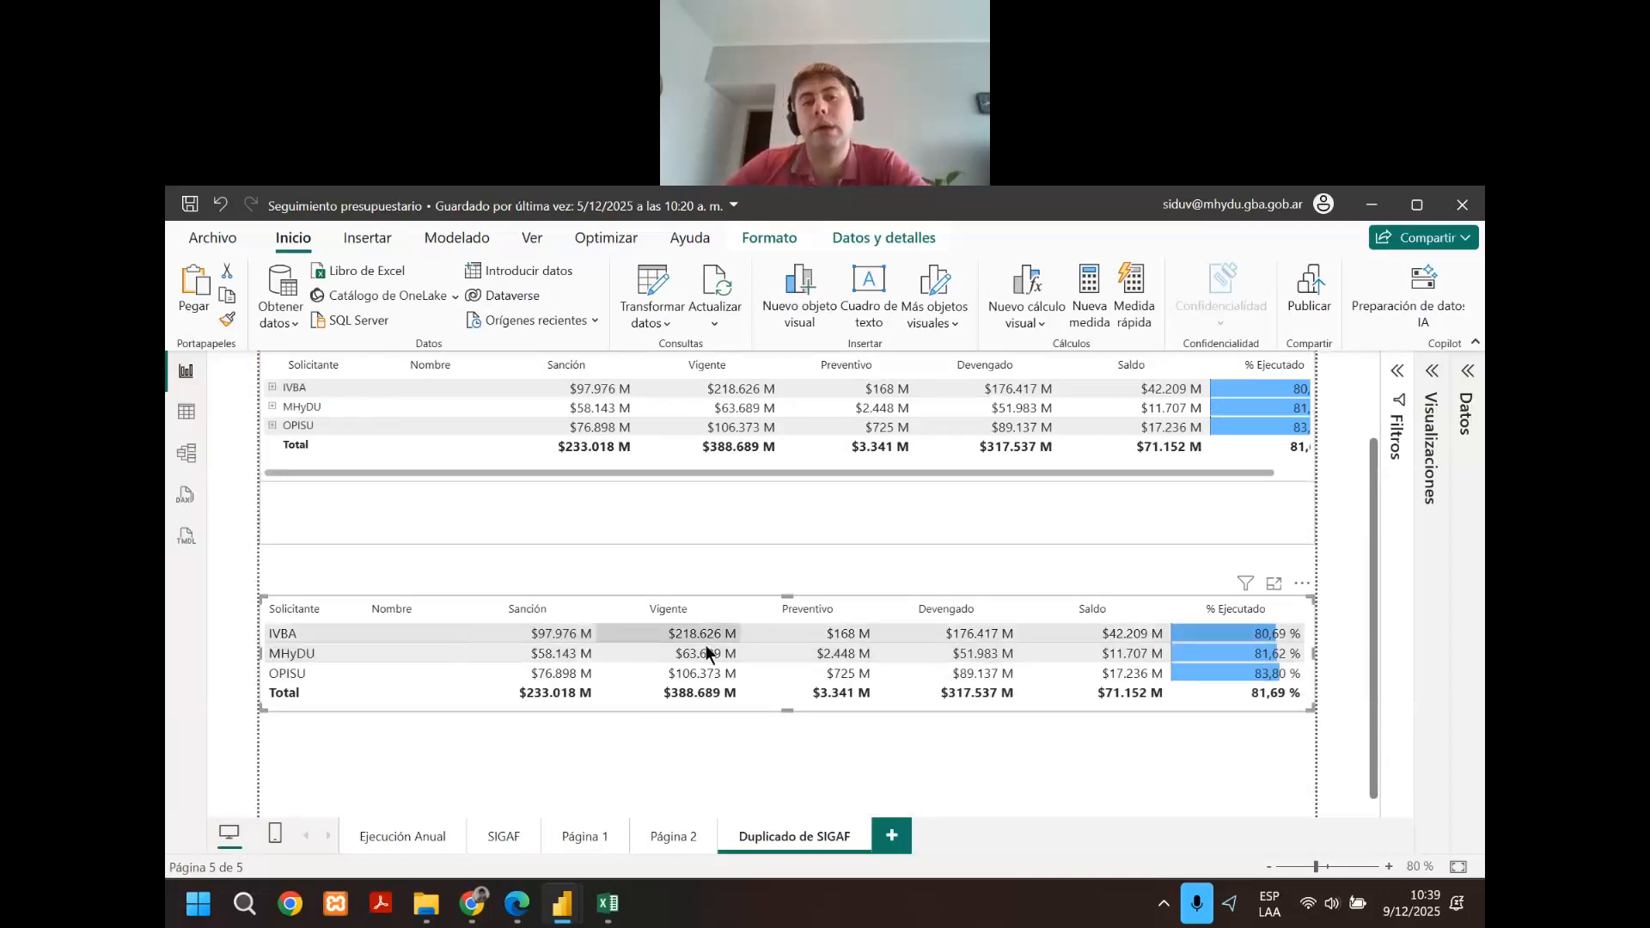
scroll(593, 550, up, 2)
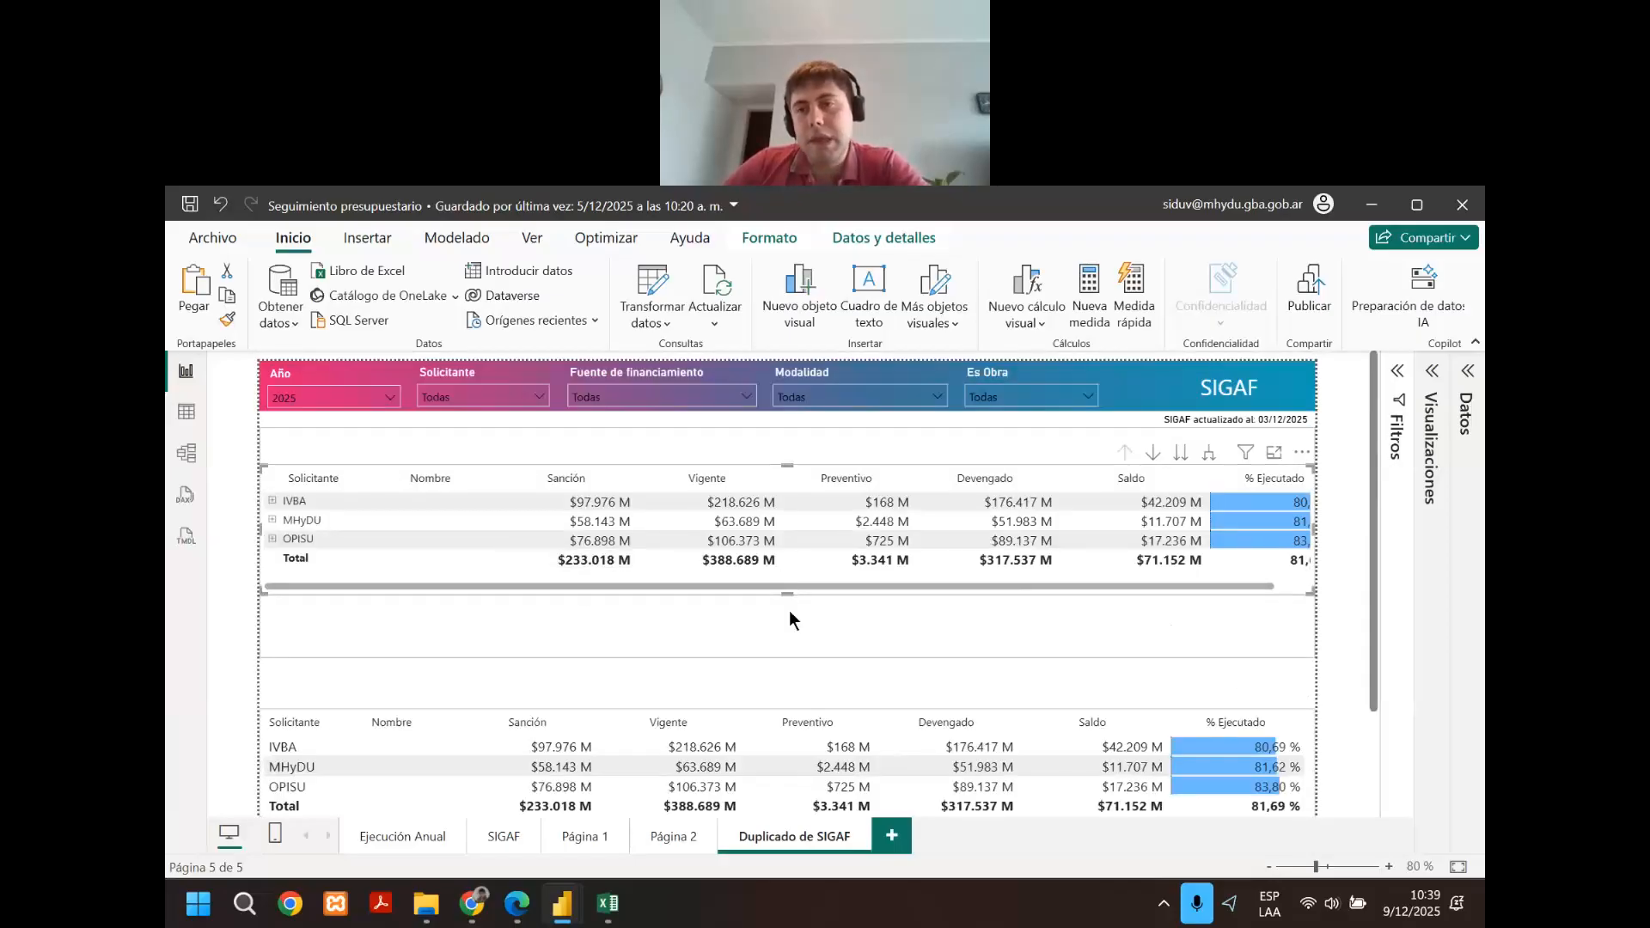
drag(789, 612, 529, 614)
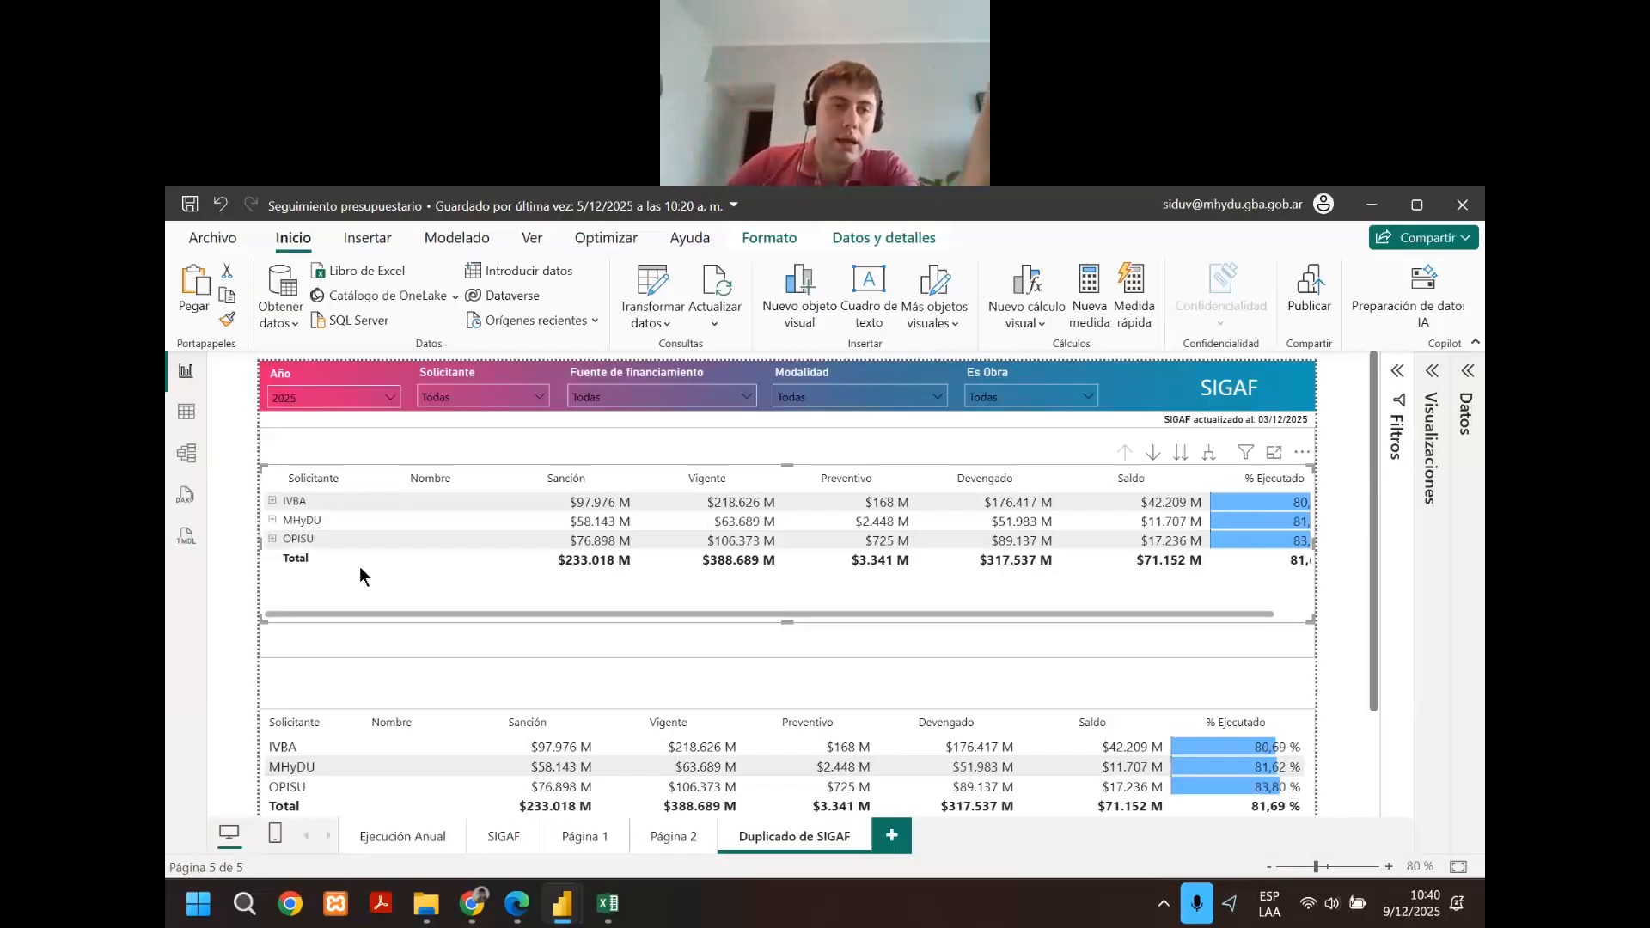
Expand the MHyDU row of the upper matrix down to its Bienes de uso breakdown, examine it and collapse MHyDU again.
click(272, 521)
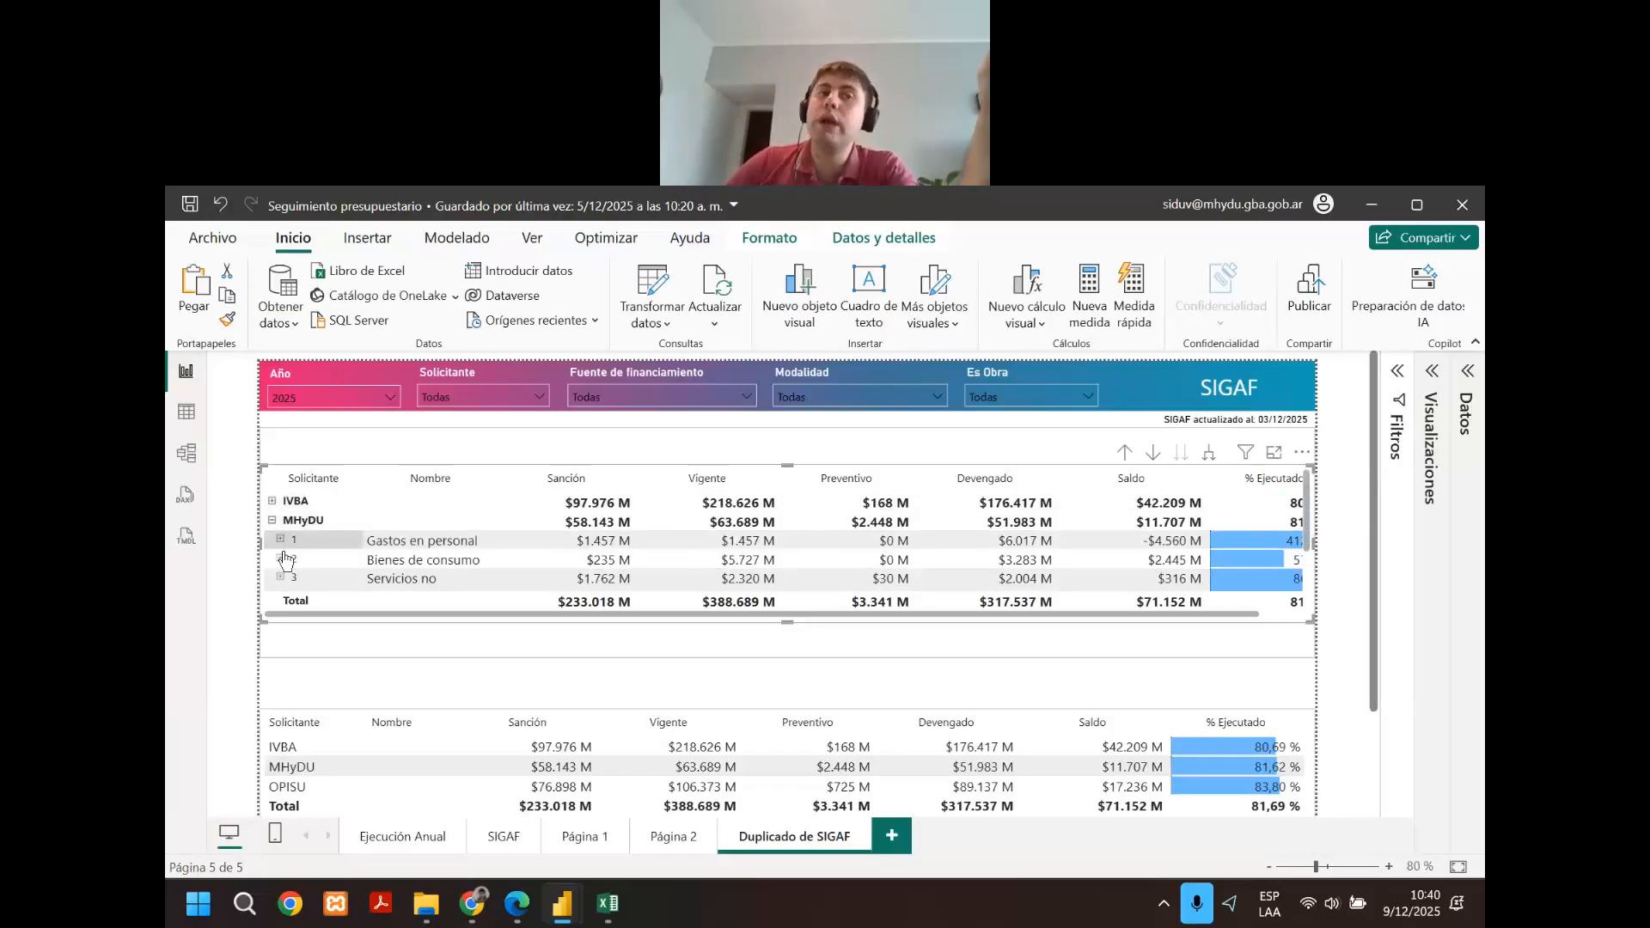
scroll(281, 550, down, 2)
click(280, 544)
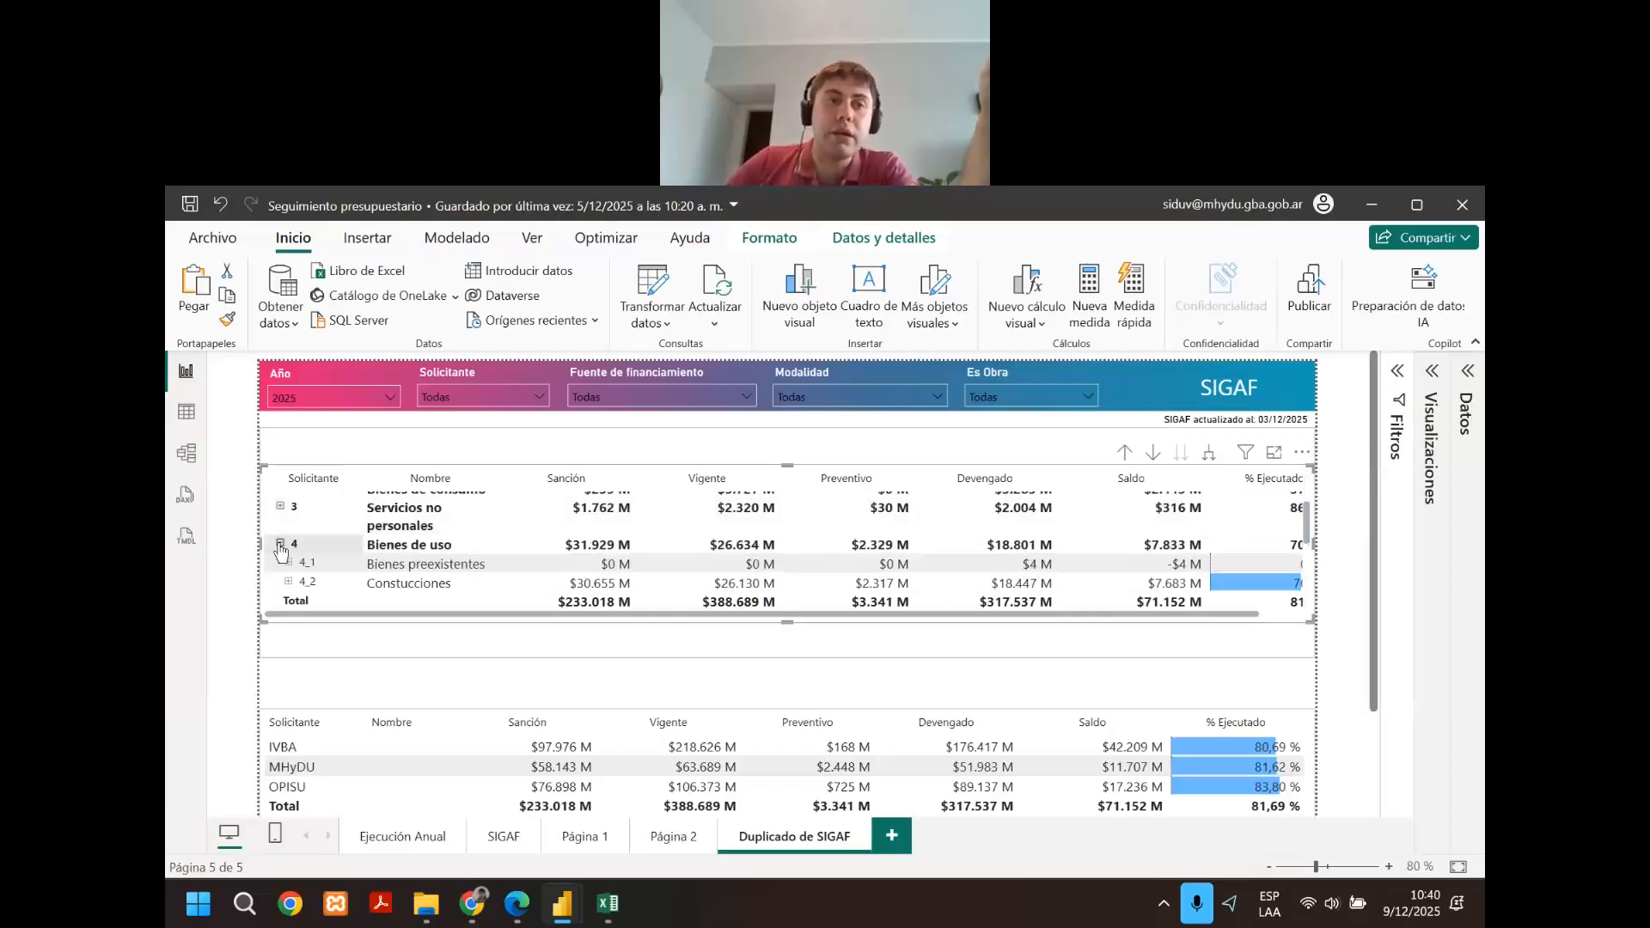
scroll(280, 546, up, 3)
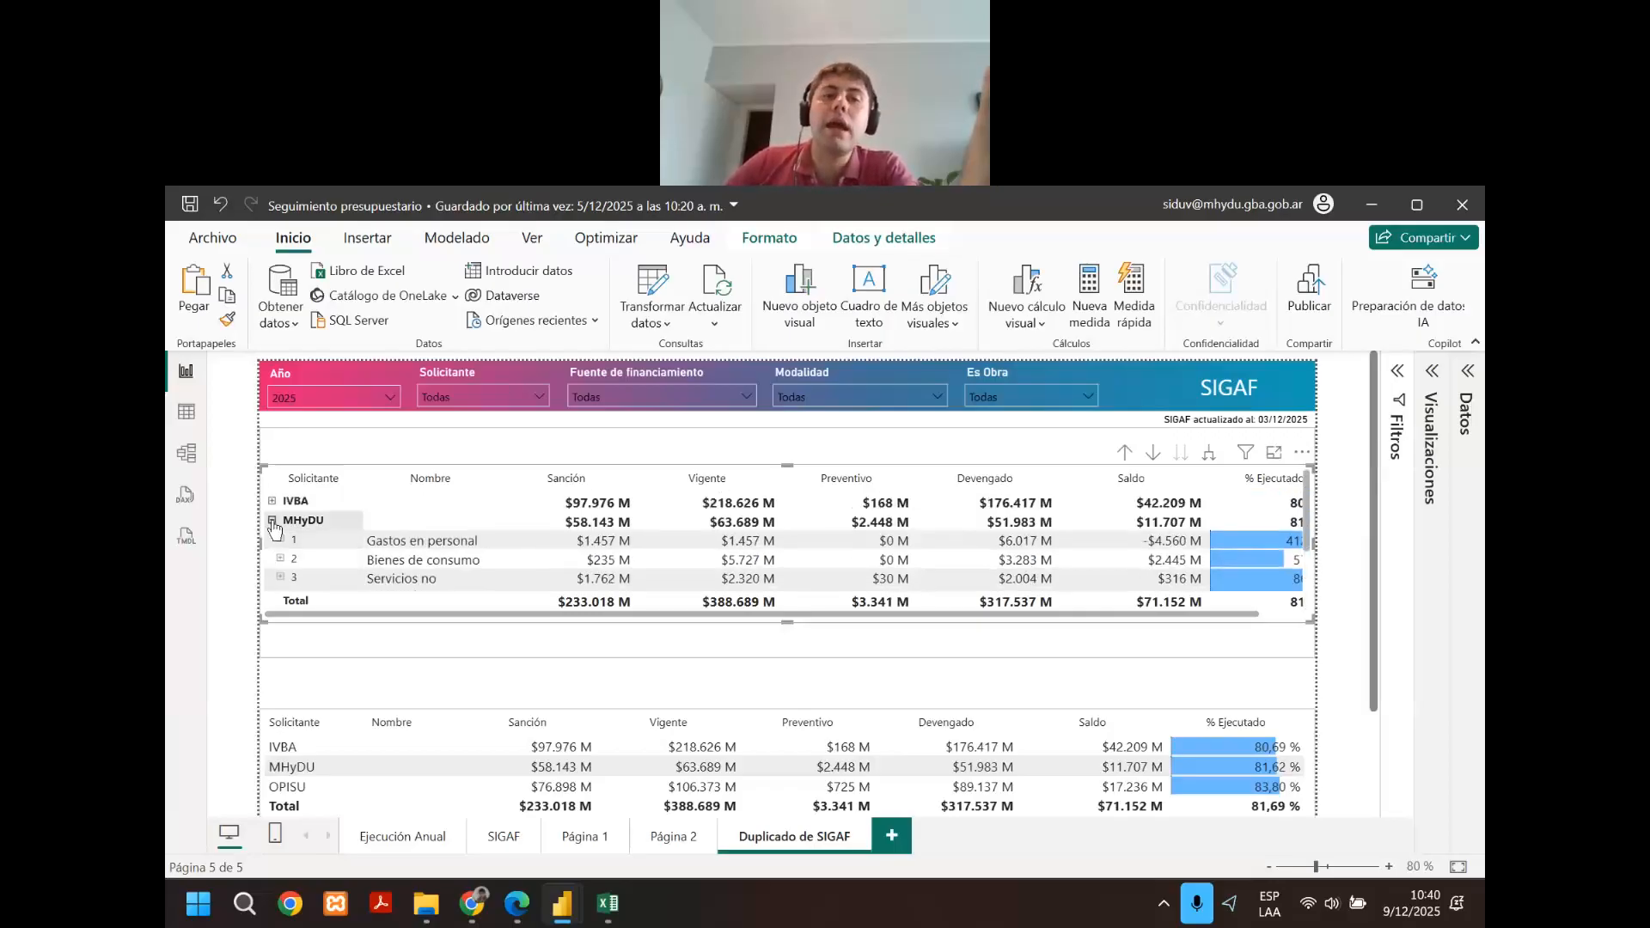
click(273, 521)
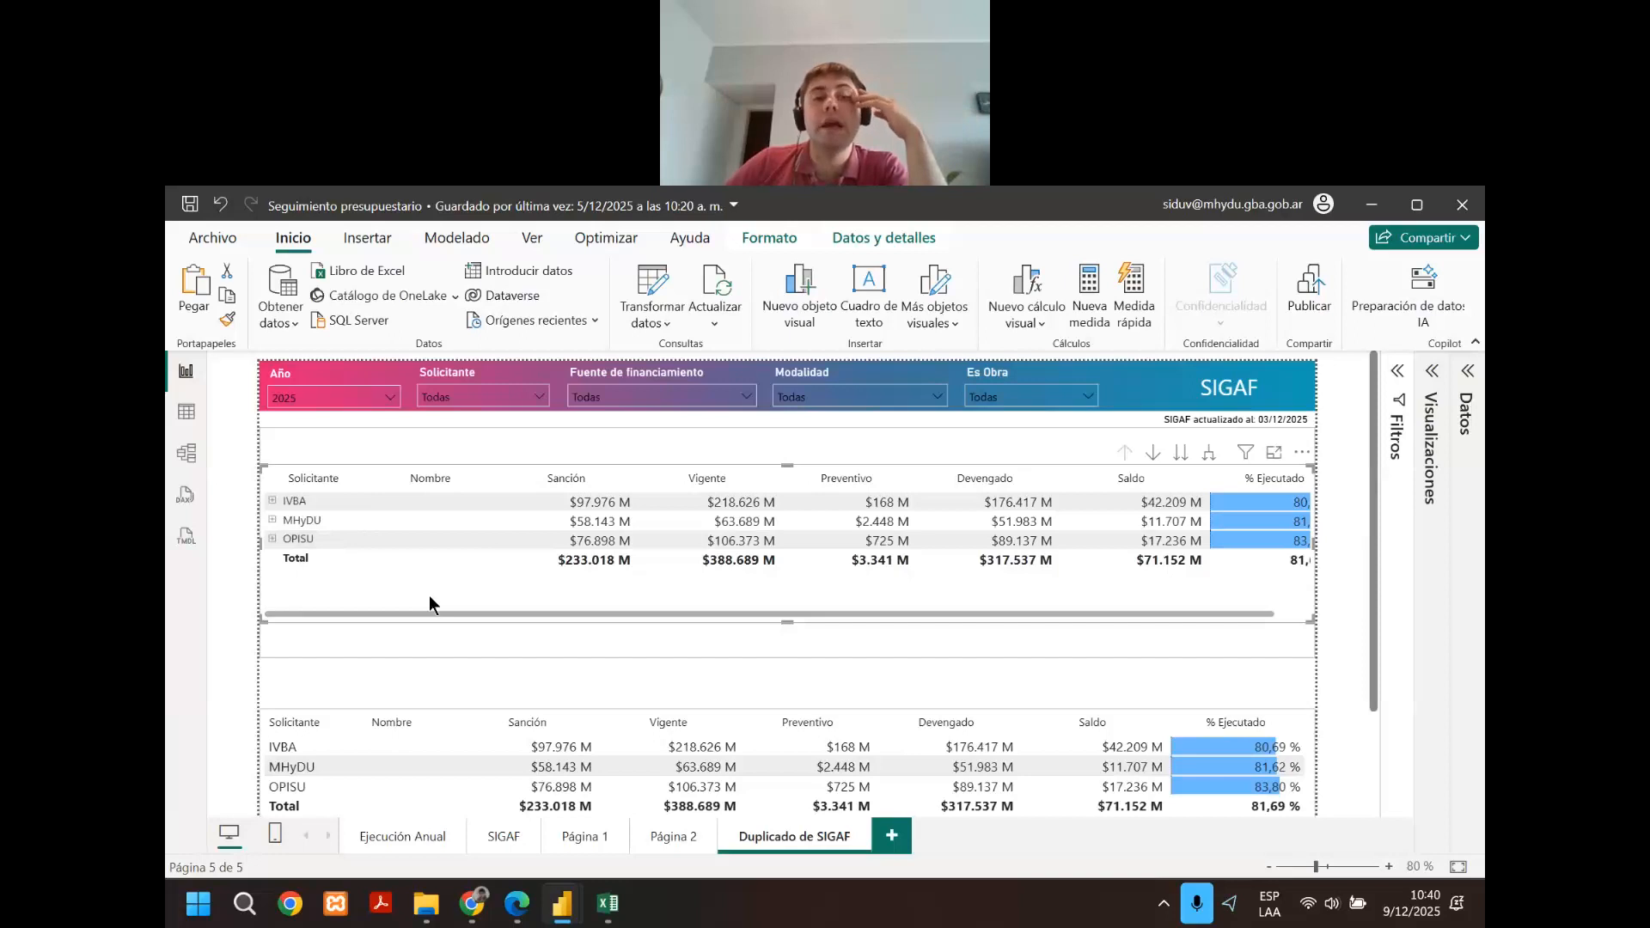
Widen the Nombre column of the upper matrix slightly and narrow its Sanción column.
scroll(435, 621, down, 3)
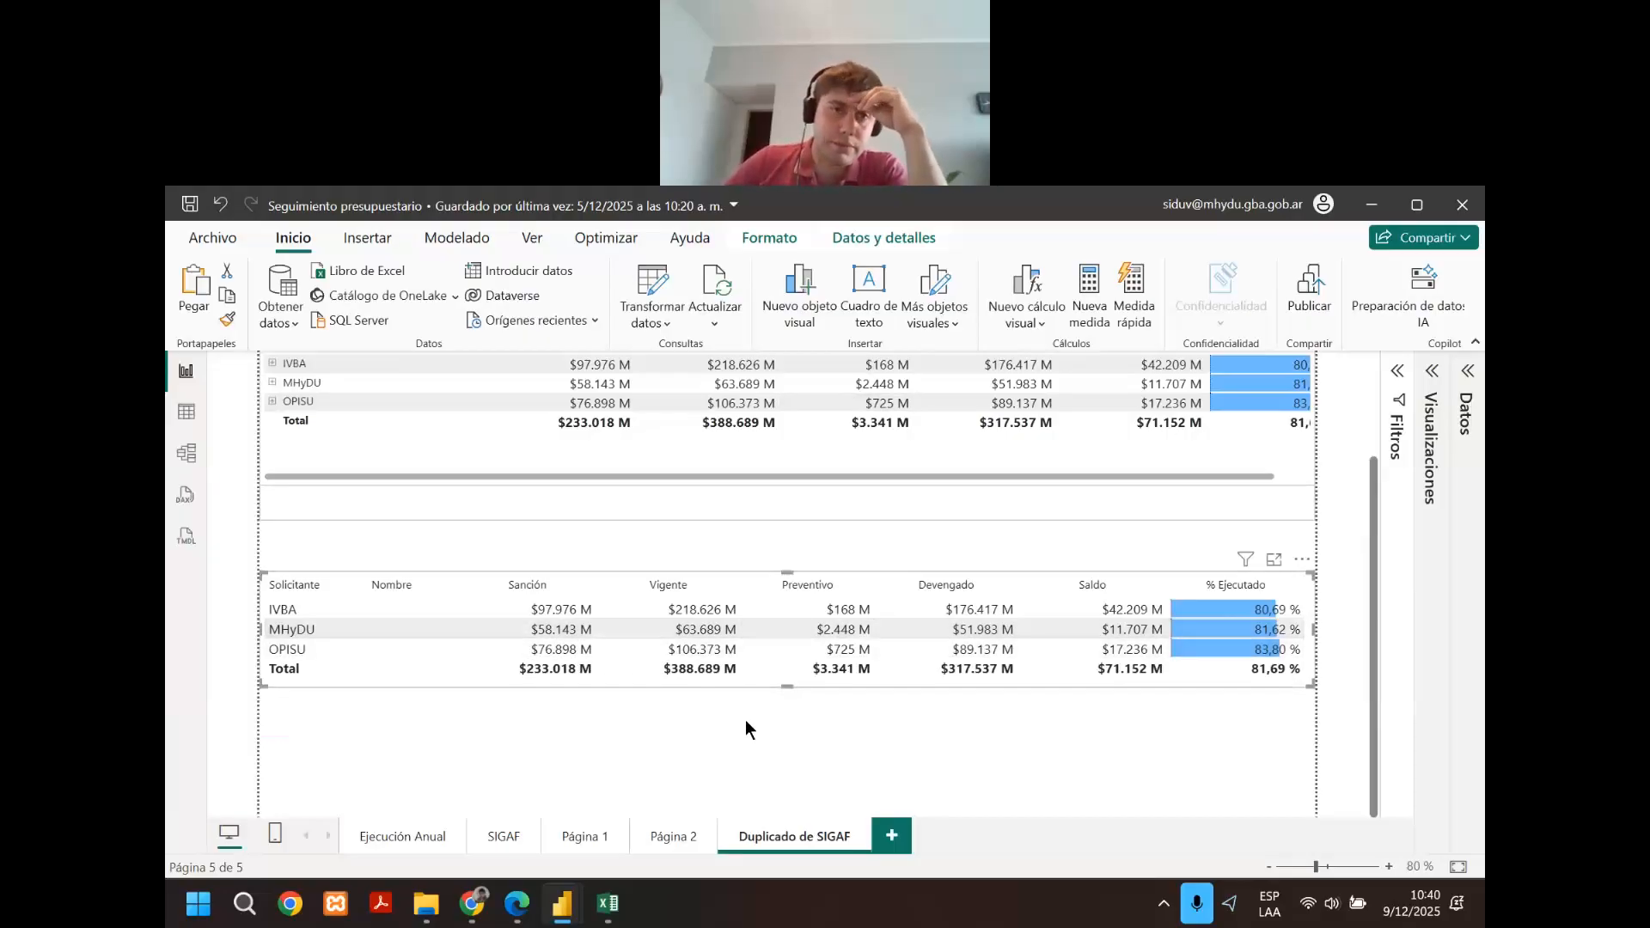
scroll(773, 670, up, 1)
scroll(787, 644, up, 2)
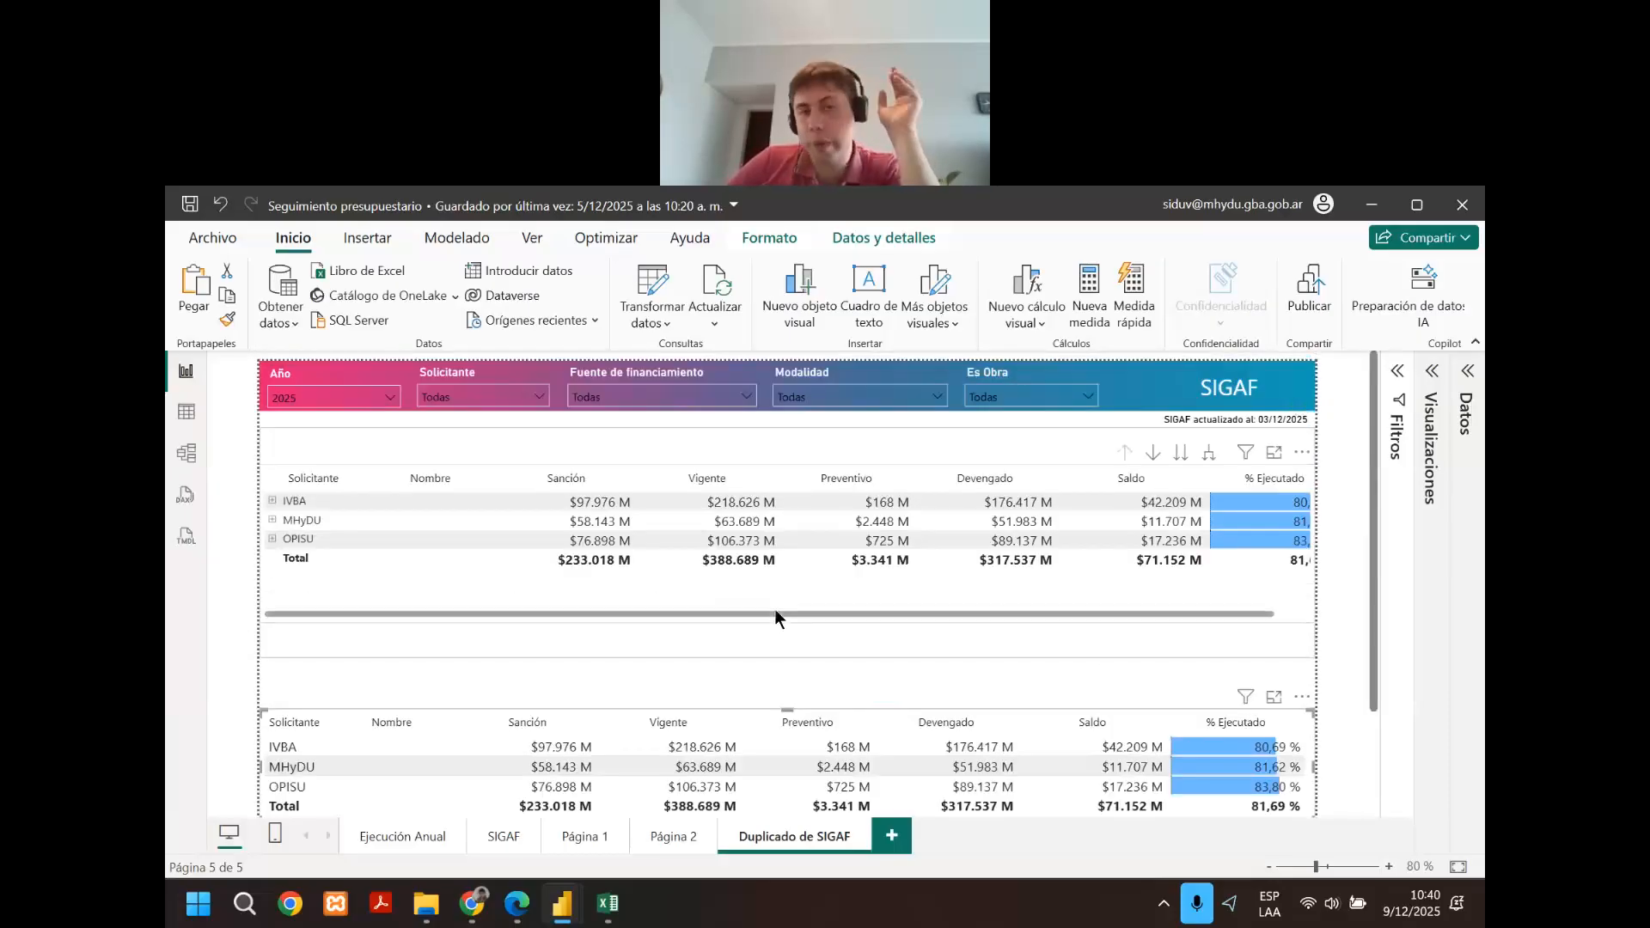
drag(803, 613, 605, 603)
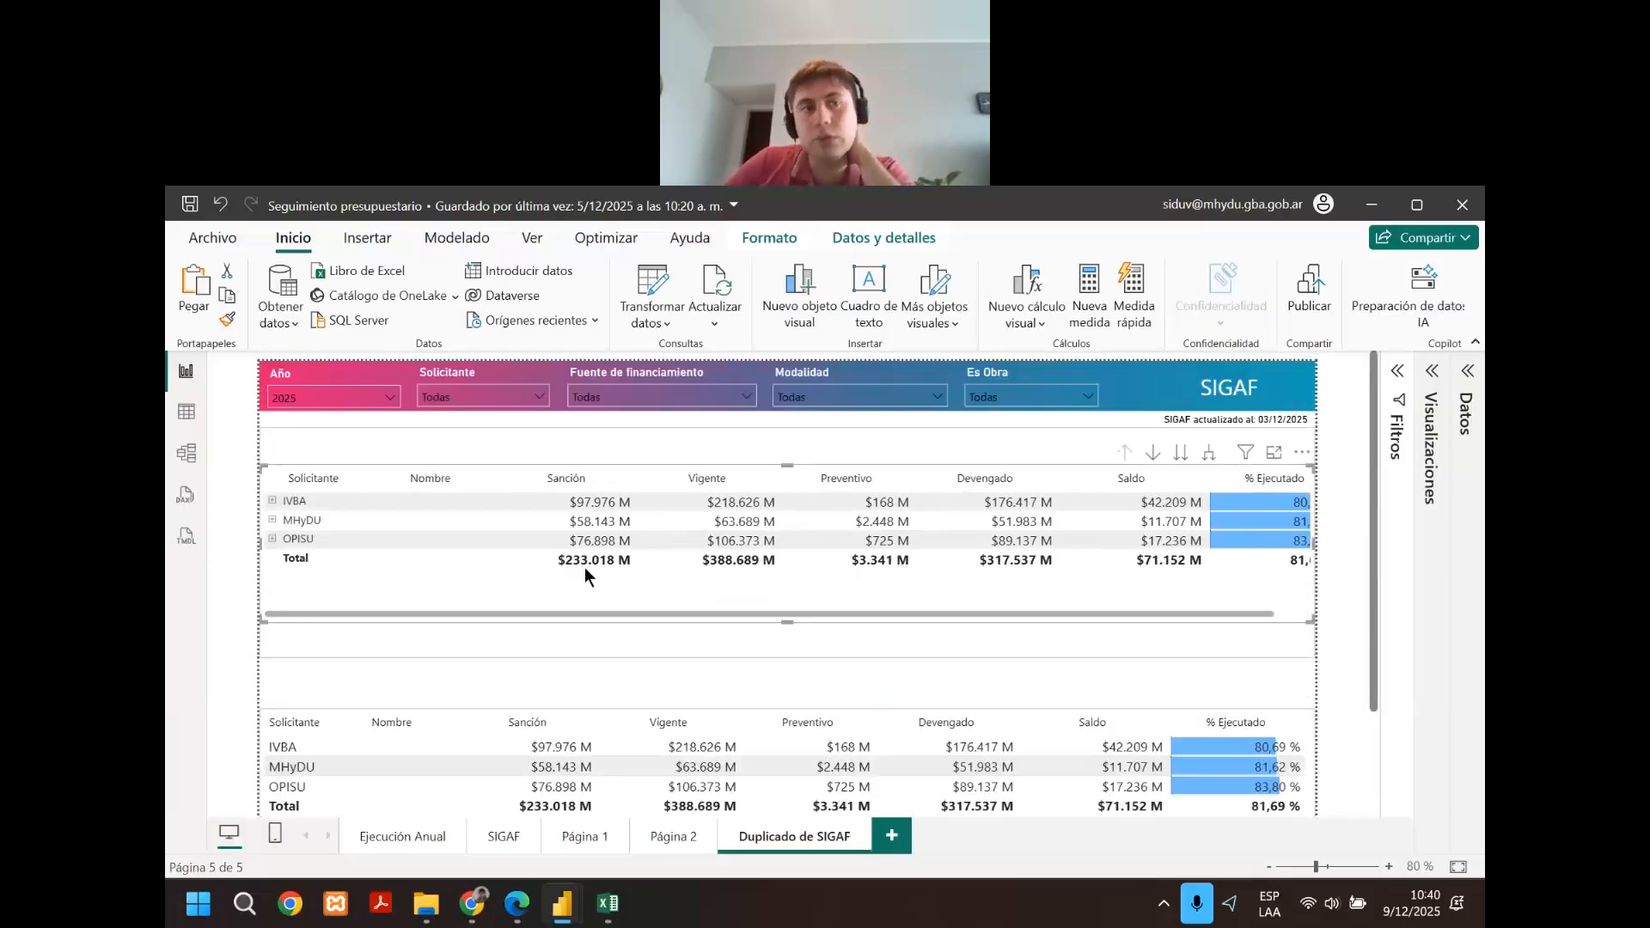
drag(502, 473, 528, 472)
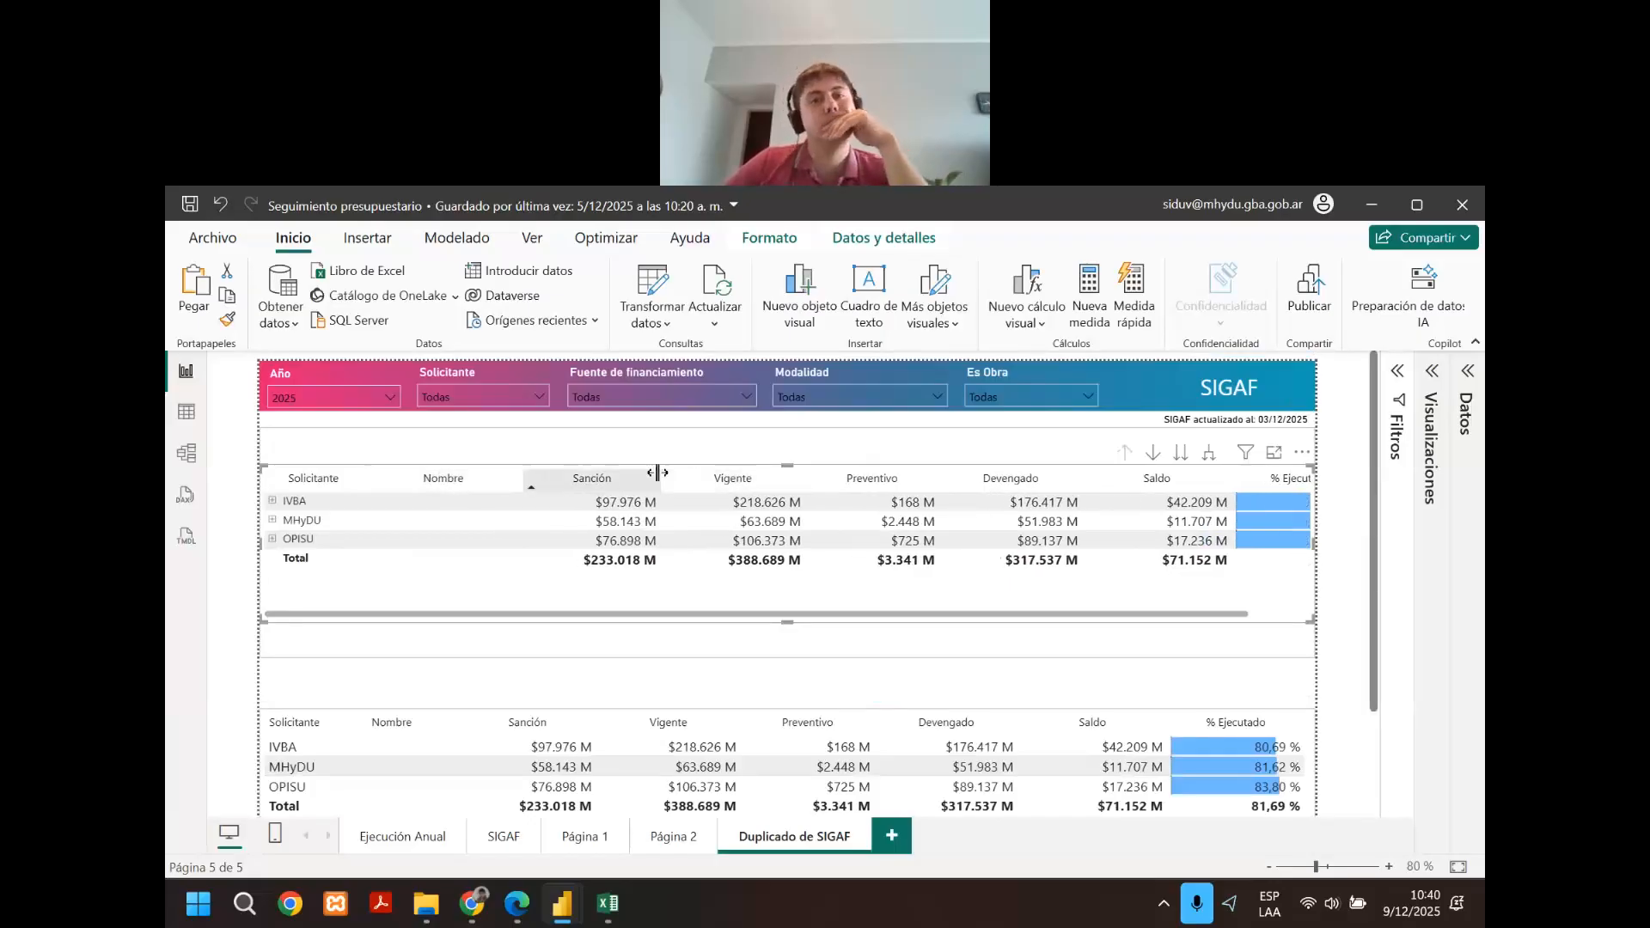
drag(655, 474, 639, 474)
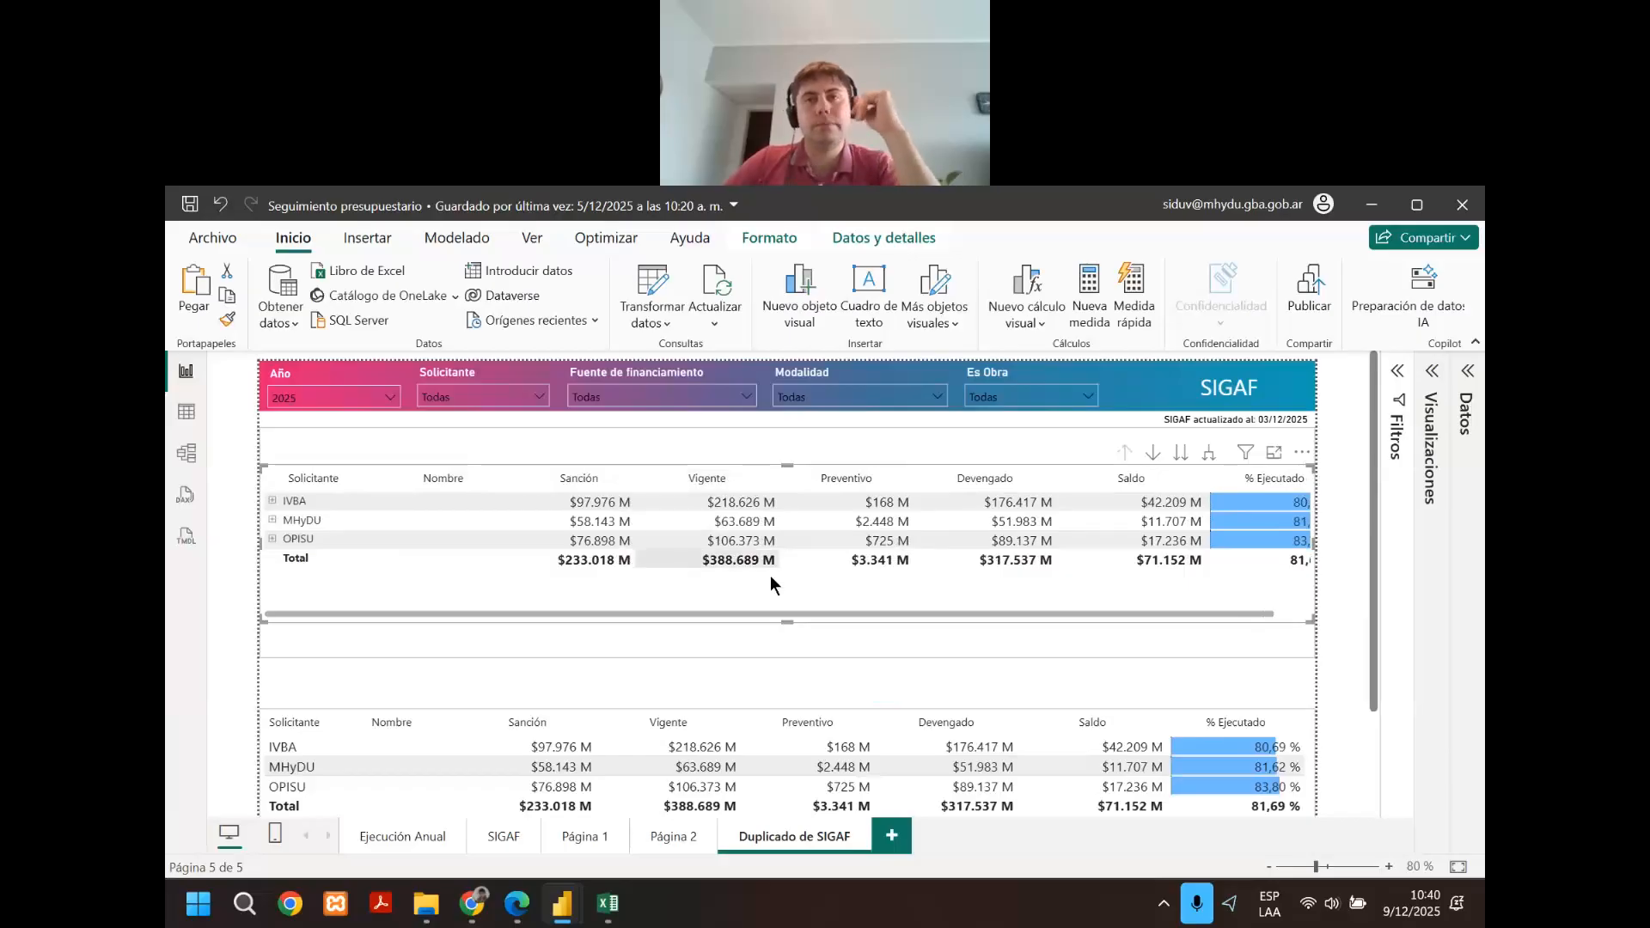
scroll(1086, 636, down, 2)
scroll(1079, 646, up, 2)
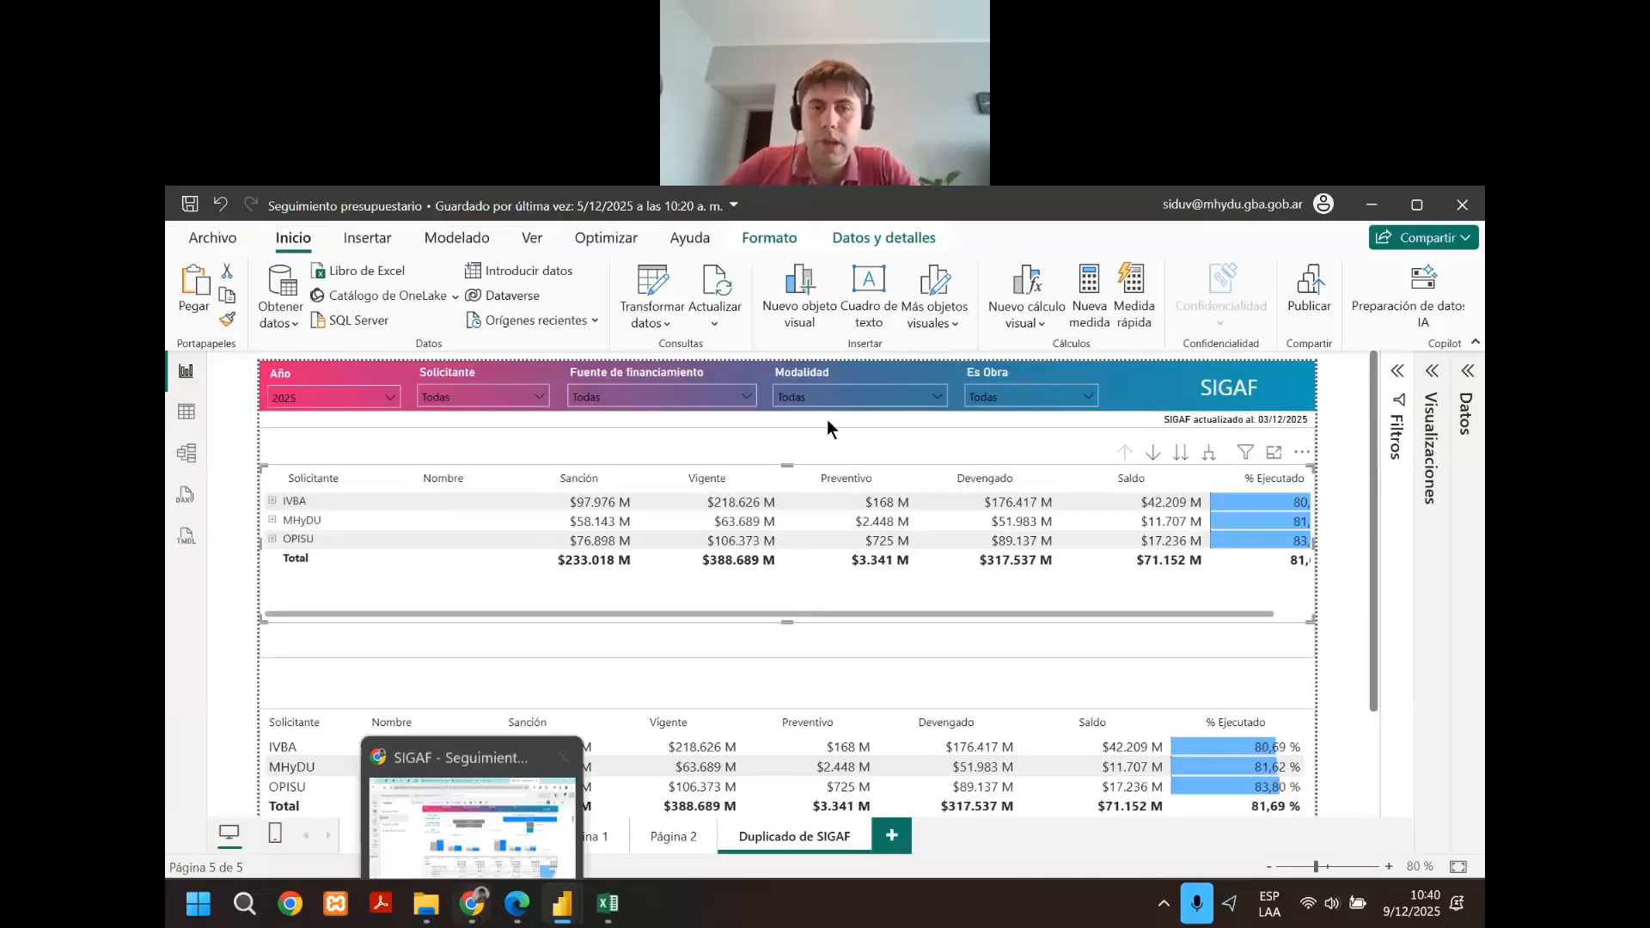
Switch to the Modulo IV PDF in Edge and present it full screen at the Distribuciones page.
mouse_move(518, 904)
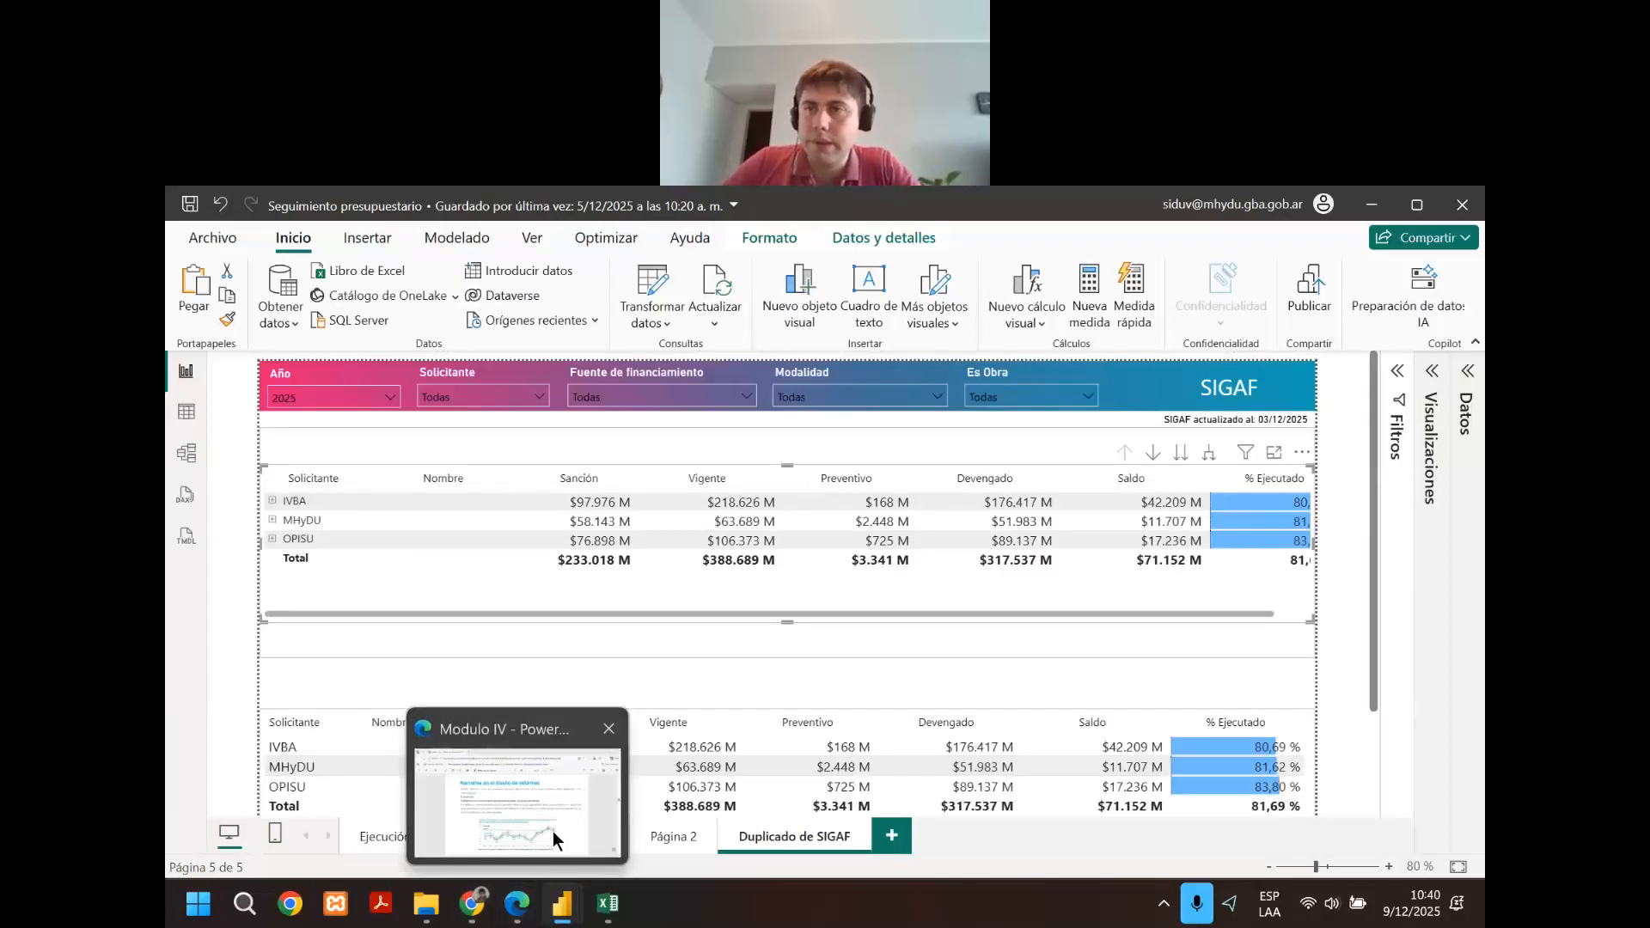
click(554, 832)
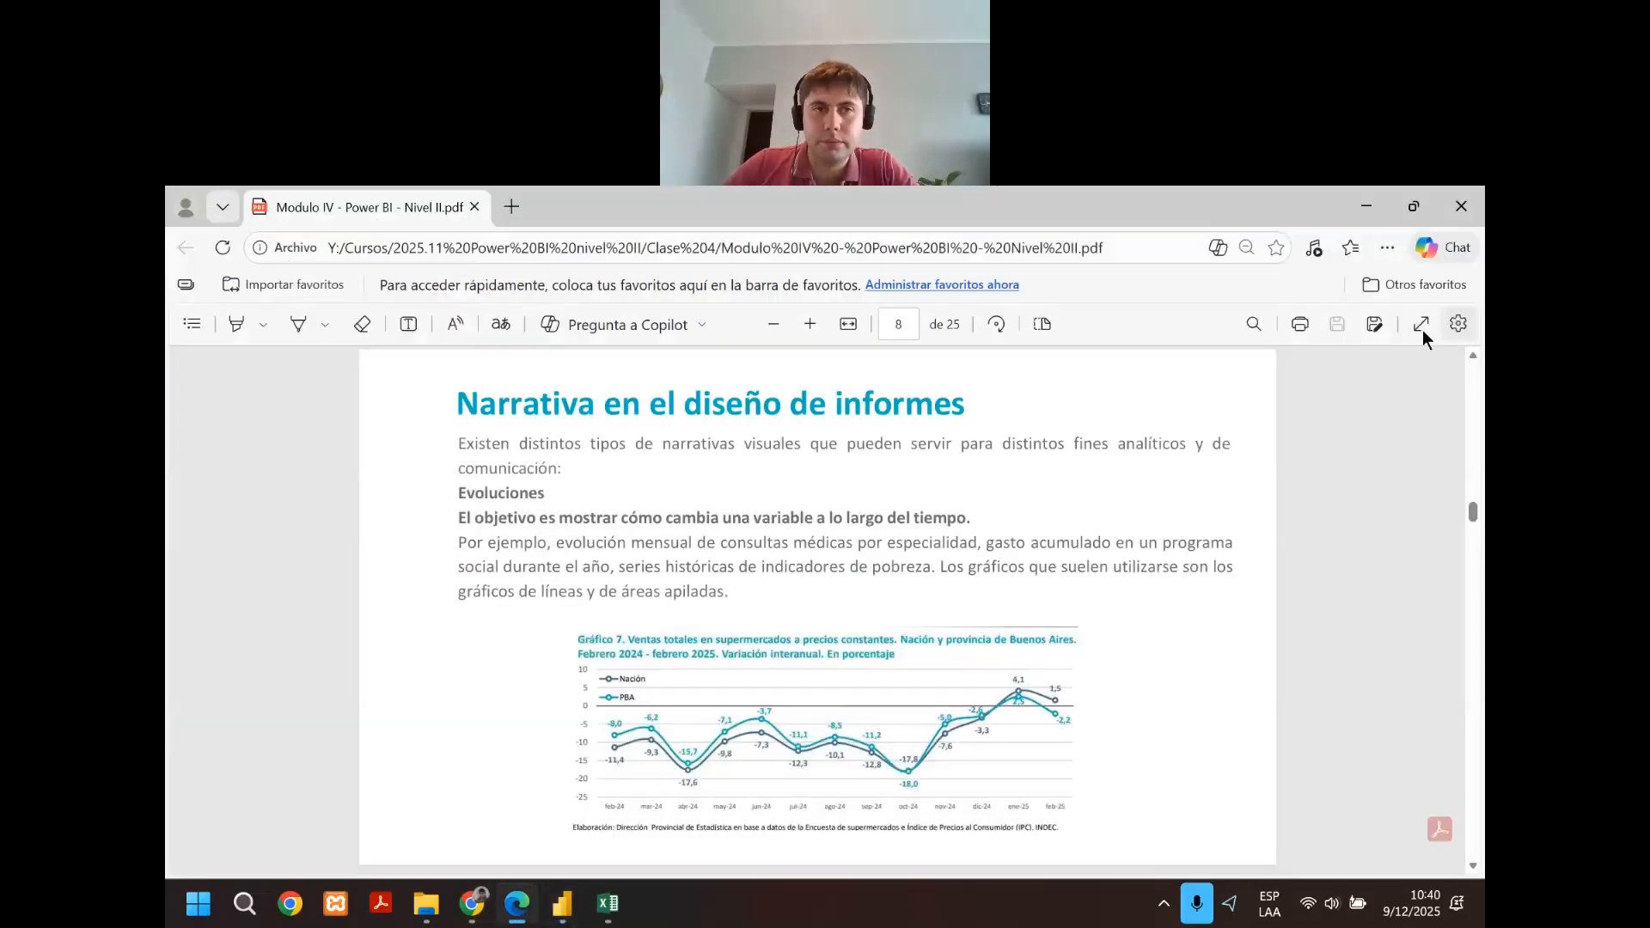
key(F11)
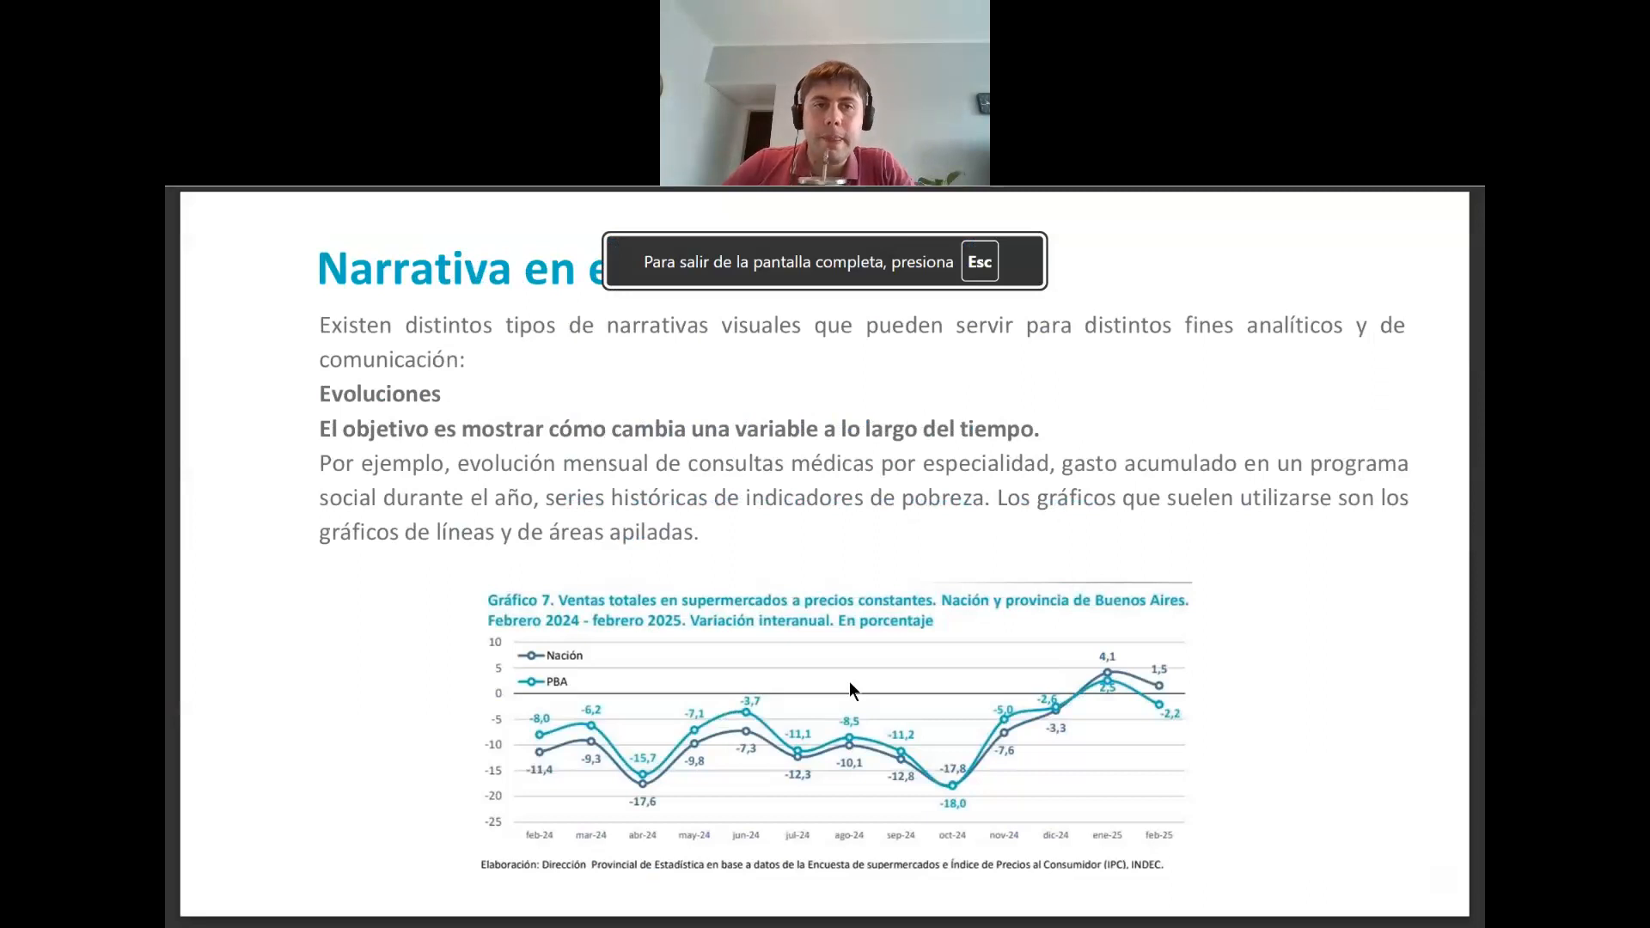
key(Right)
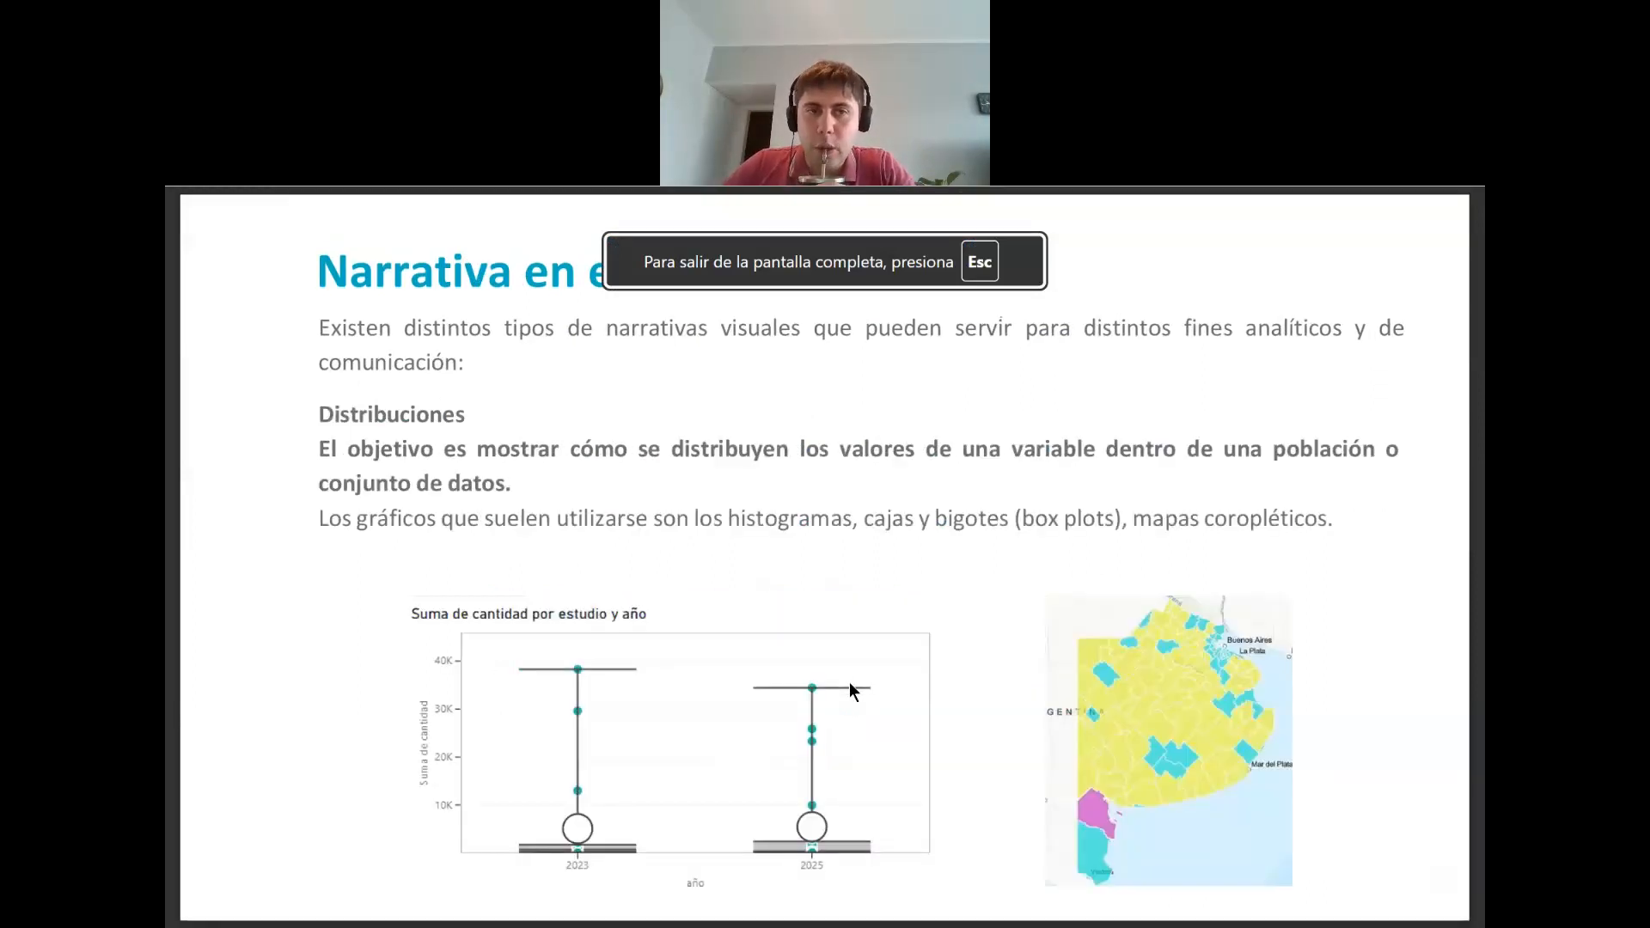
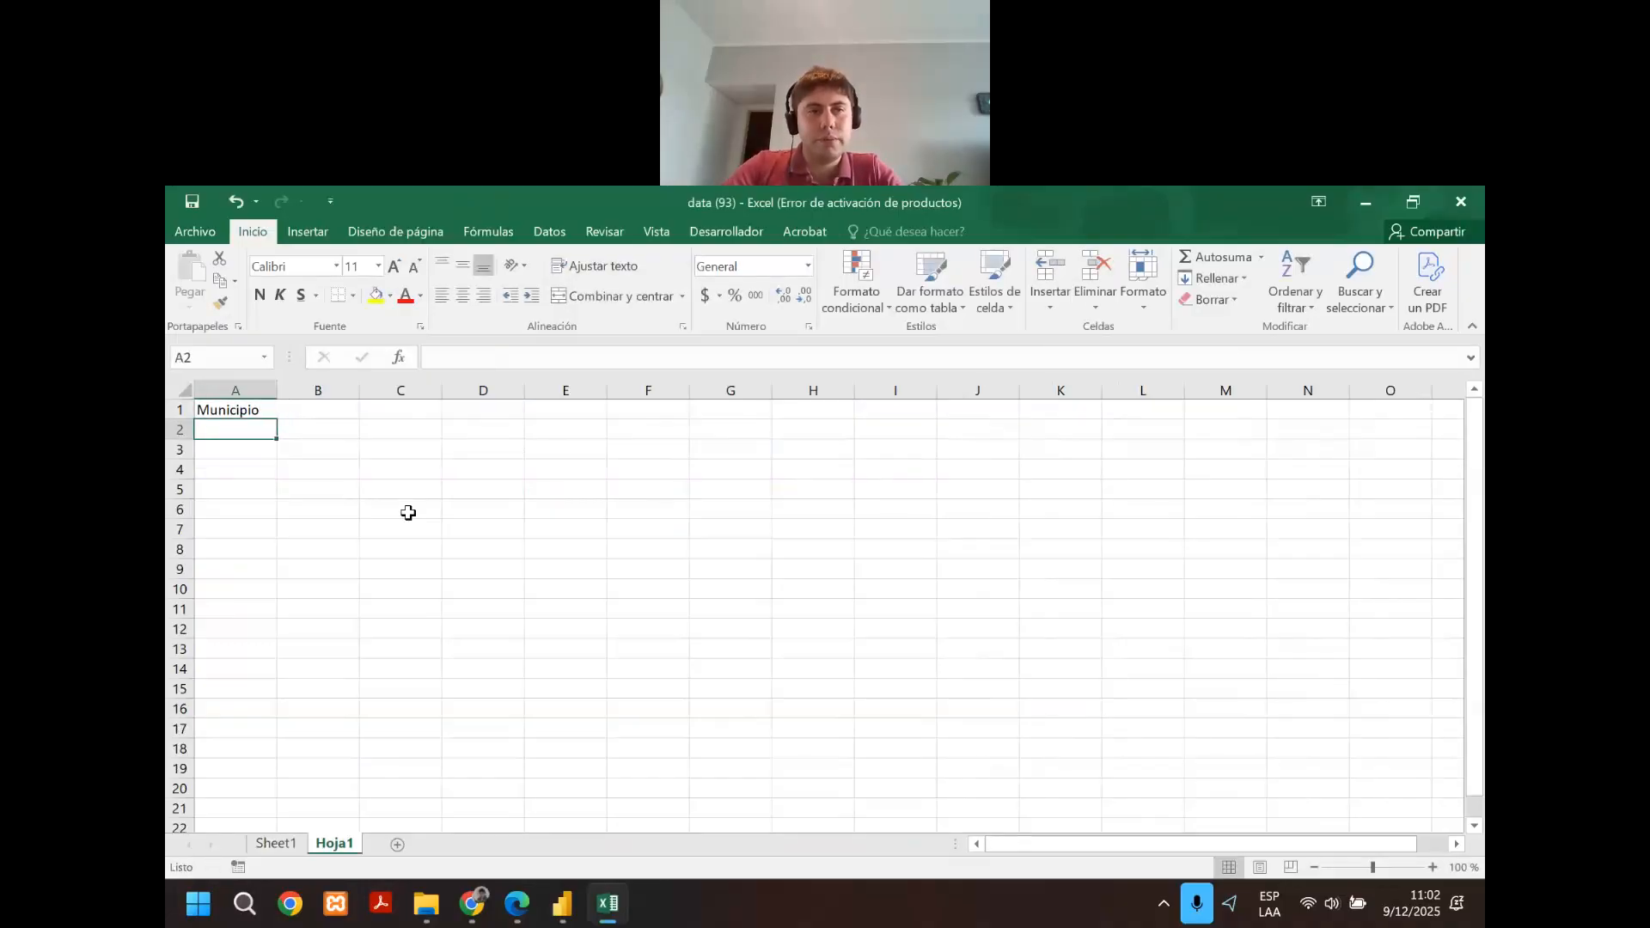
Enter Morón, Merlo, Monte and La Plata under the Municipio heading in cells A2 to A5 of Hoja1.
text(Morón)
key(Return)
text(Merlo)
key(Return)
text(Monte)
key(Return)
text(La Plata)
key(Return)
key(Up)
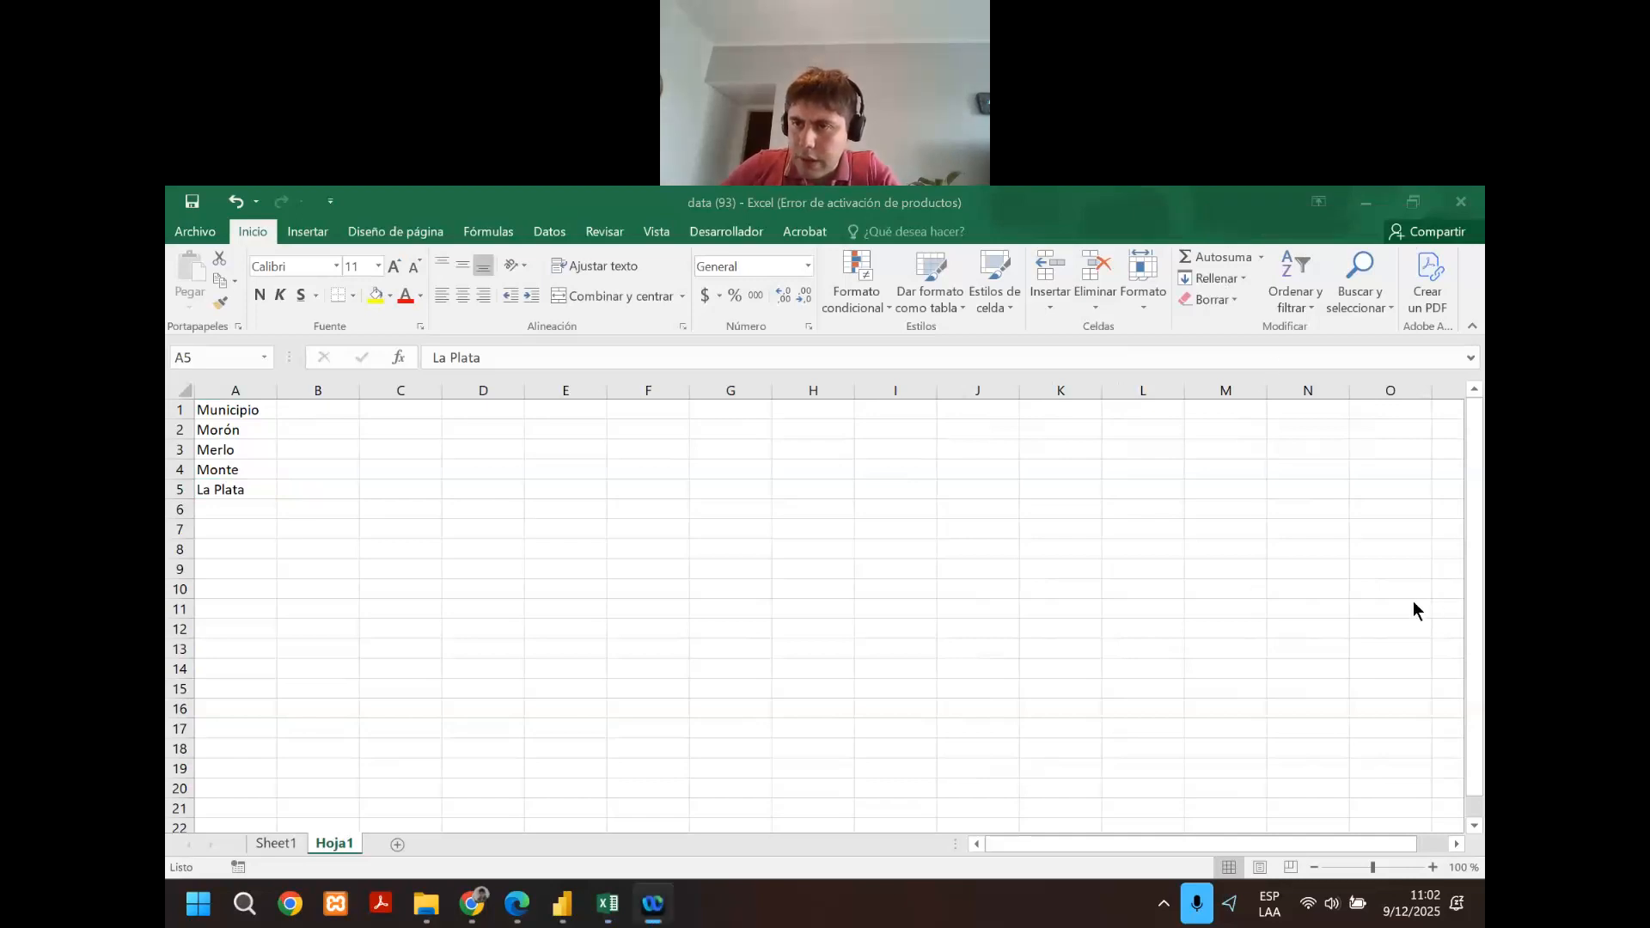
click(461, 550)
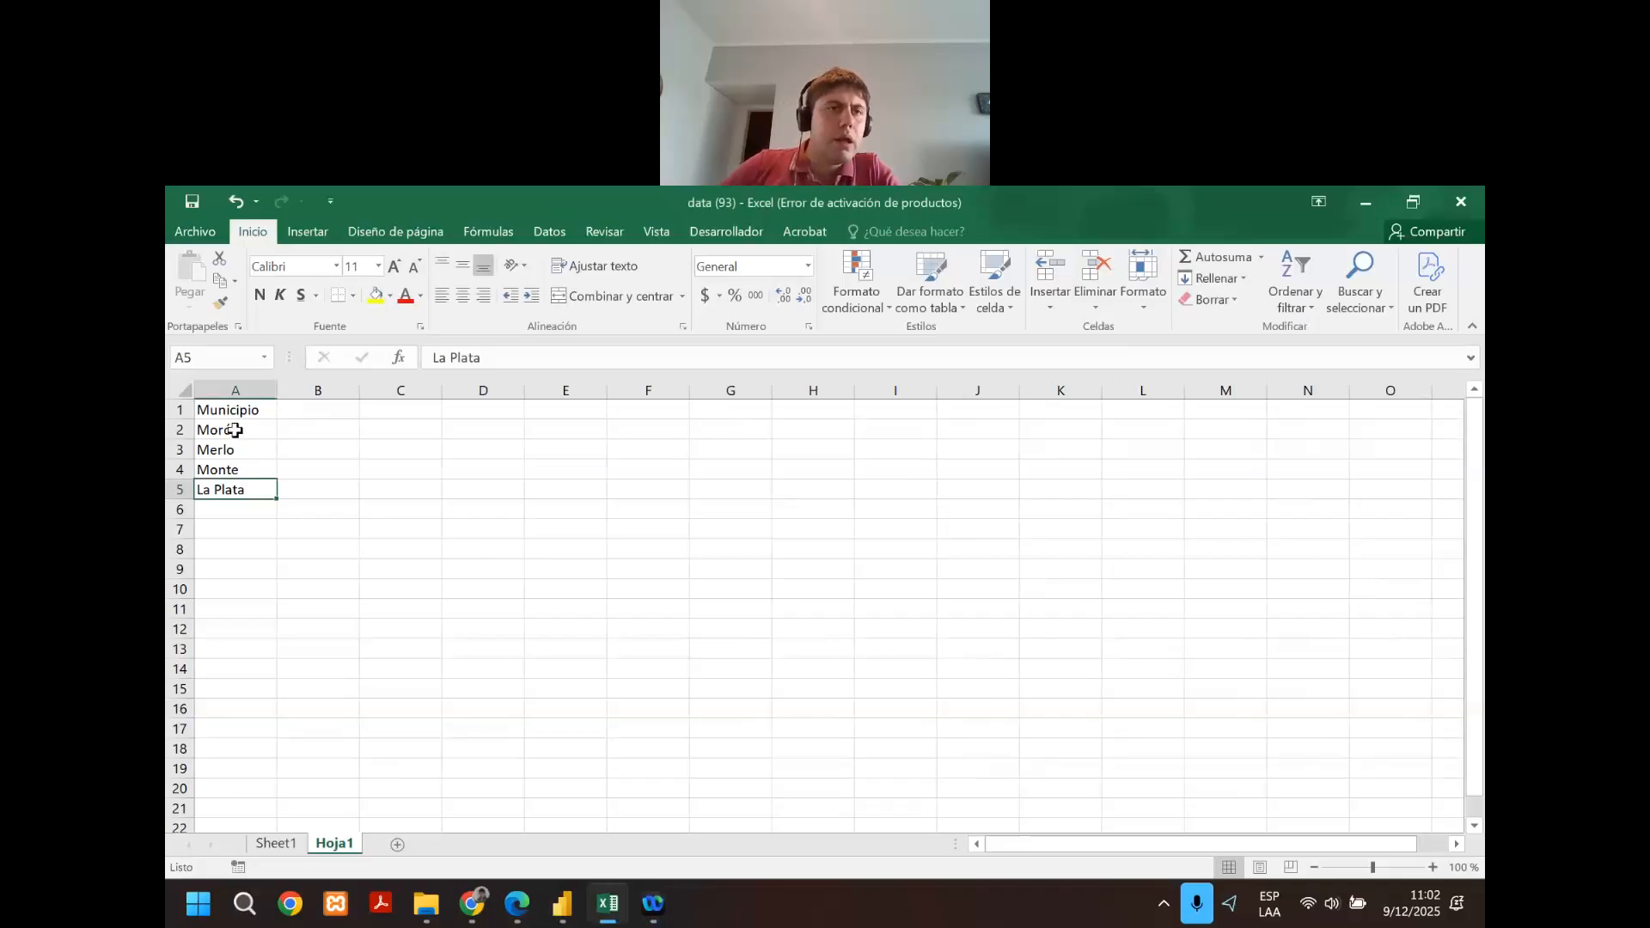
Add a Población column in B1 with the values 25000, 32000, 160000 and 500000 for the four municipalities.
click(292, 413)
text(Pobal)
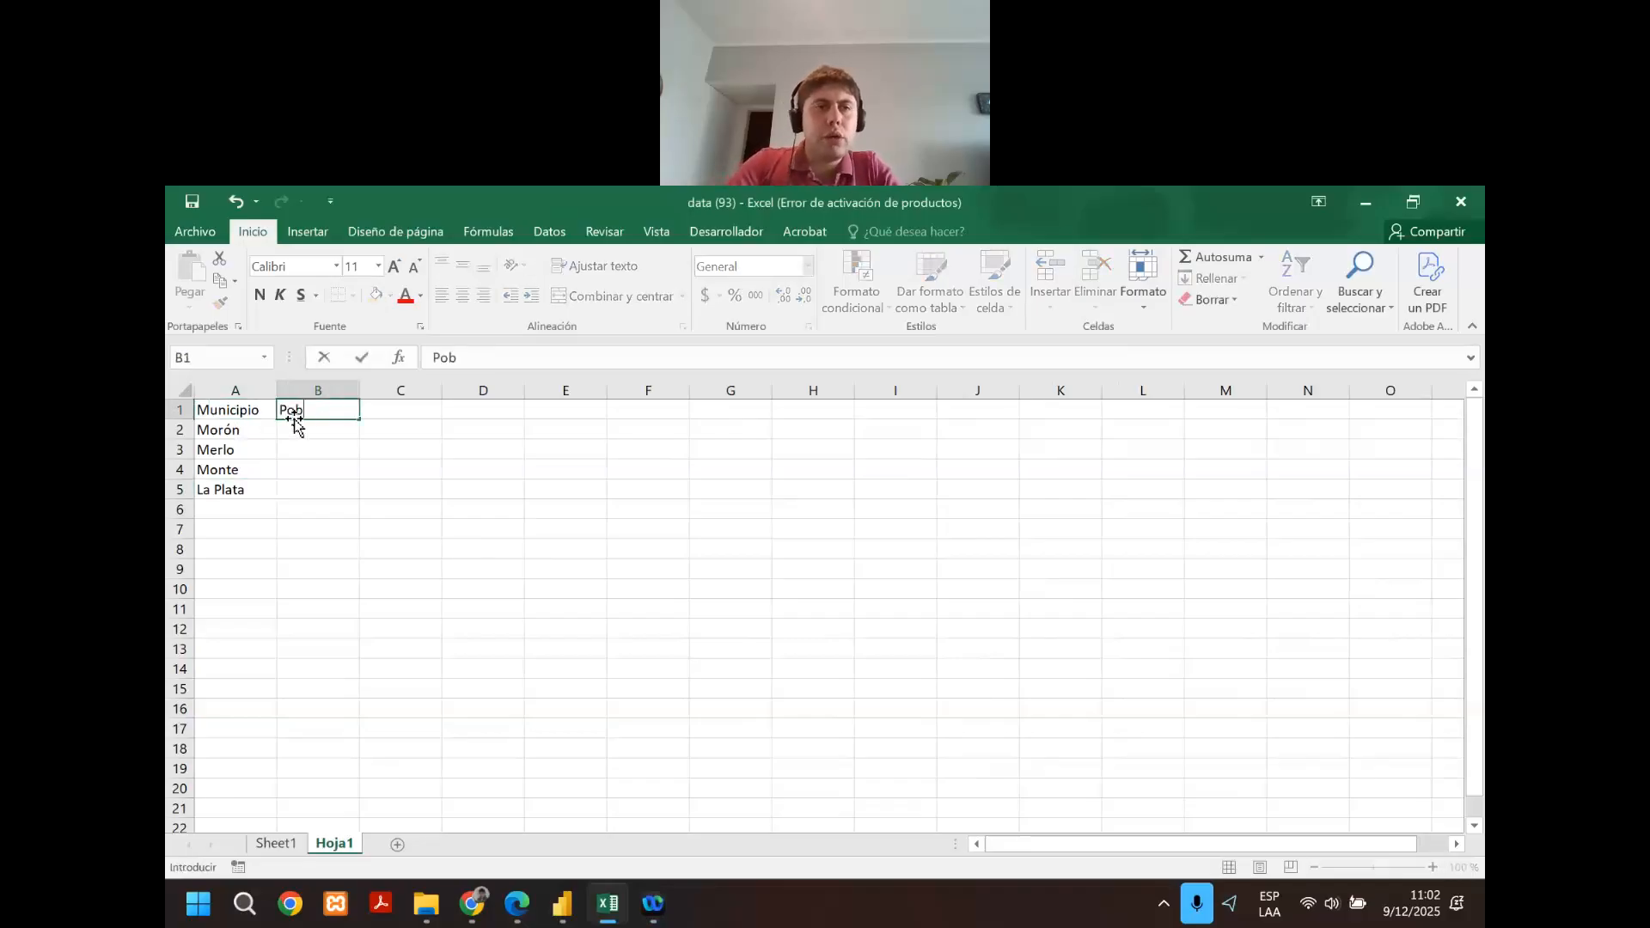
key(Return)
text(25000)
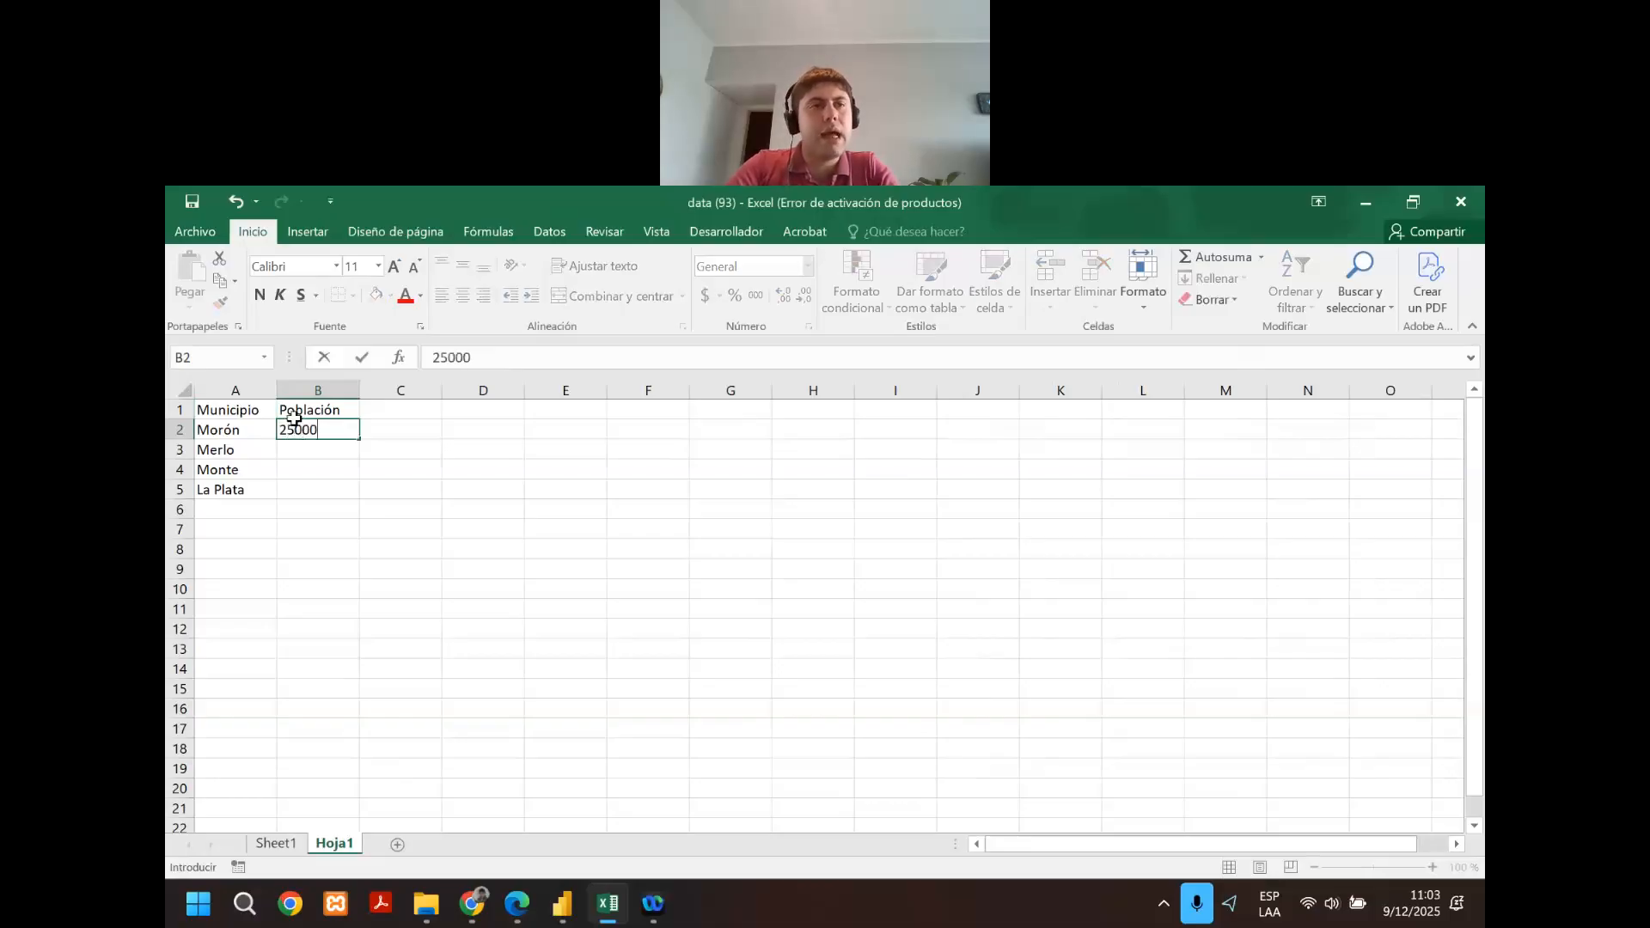
key(Return)
text(32000)
key(Return)
text(1)
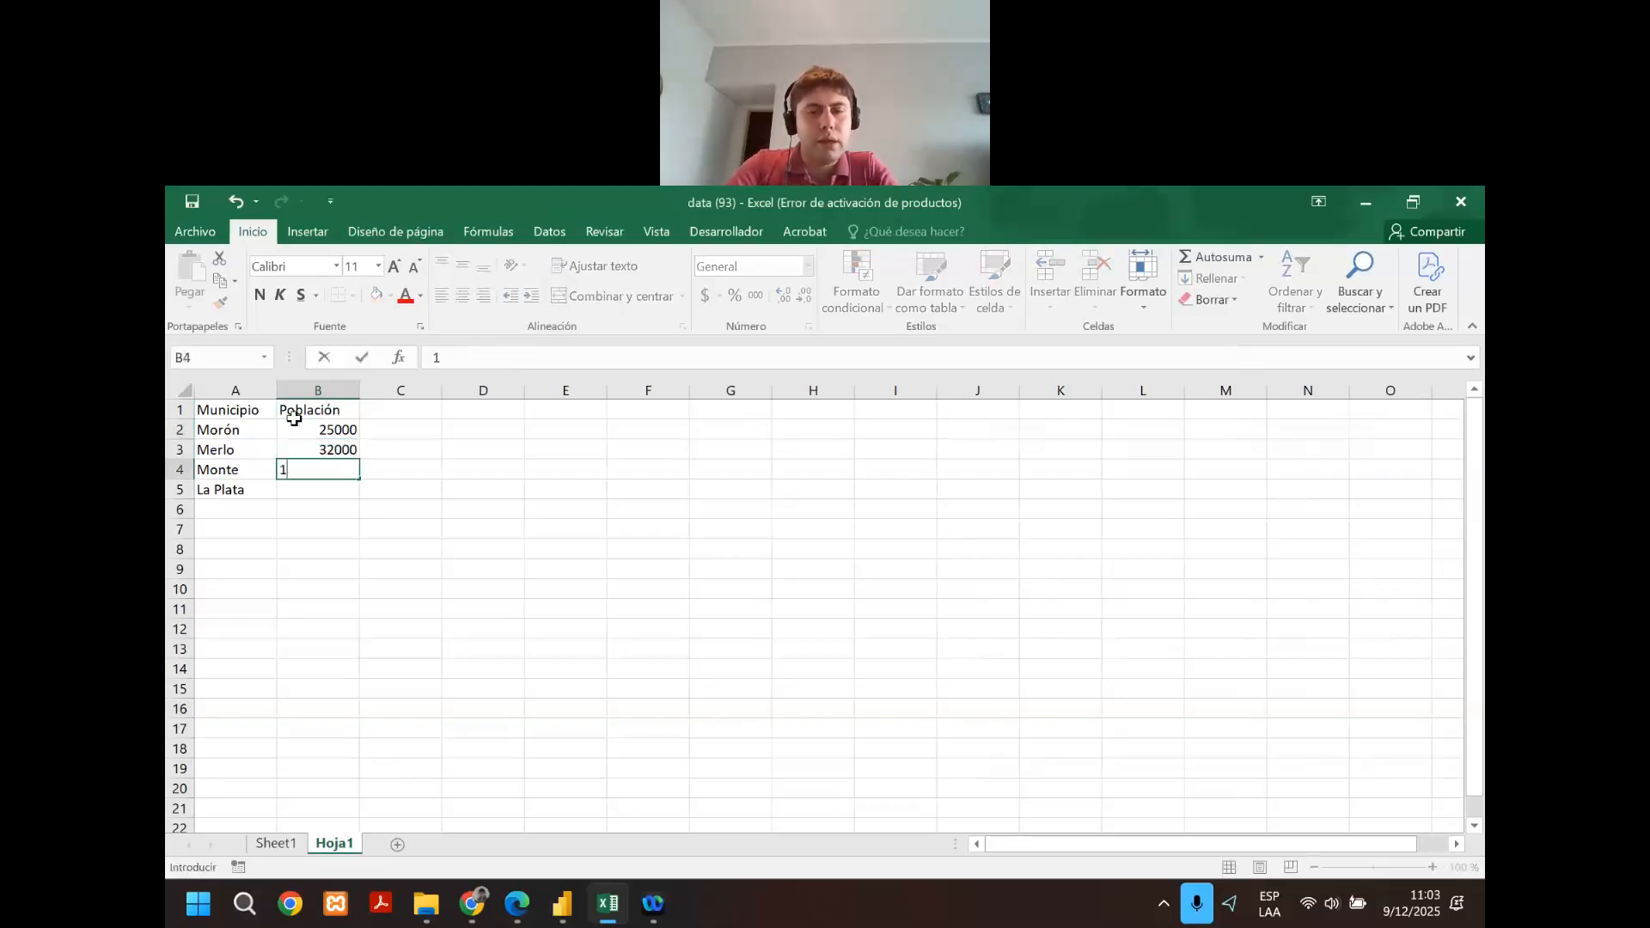
text(60000)
key(Return)
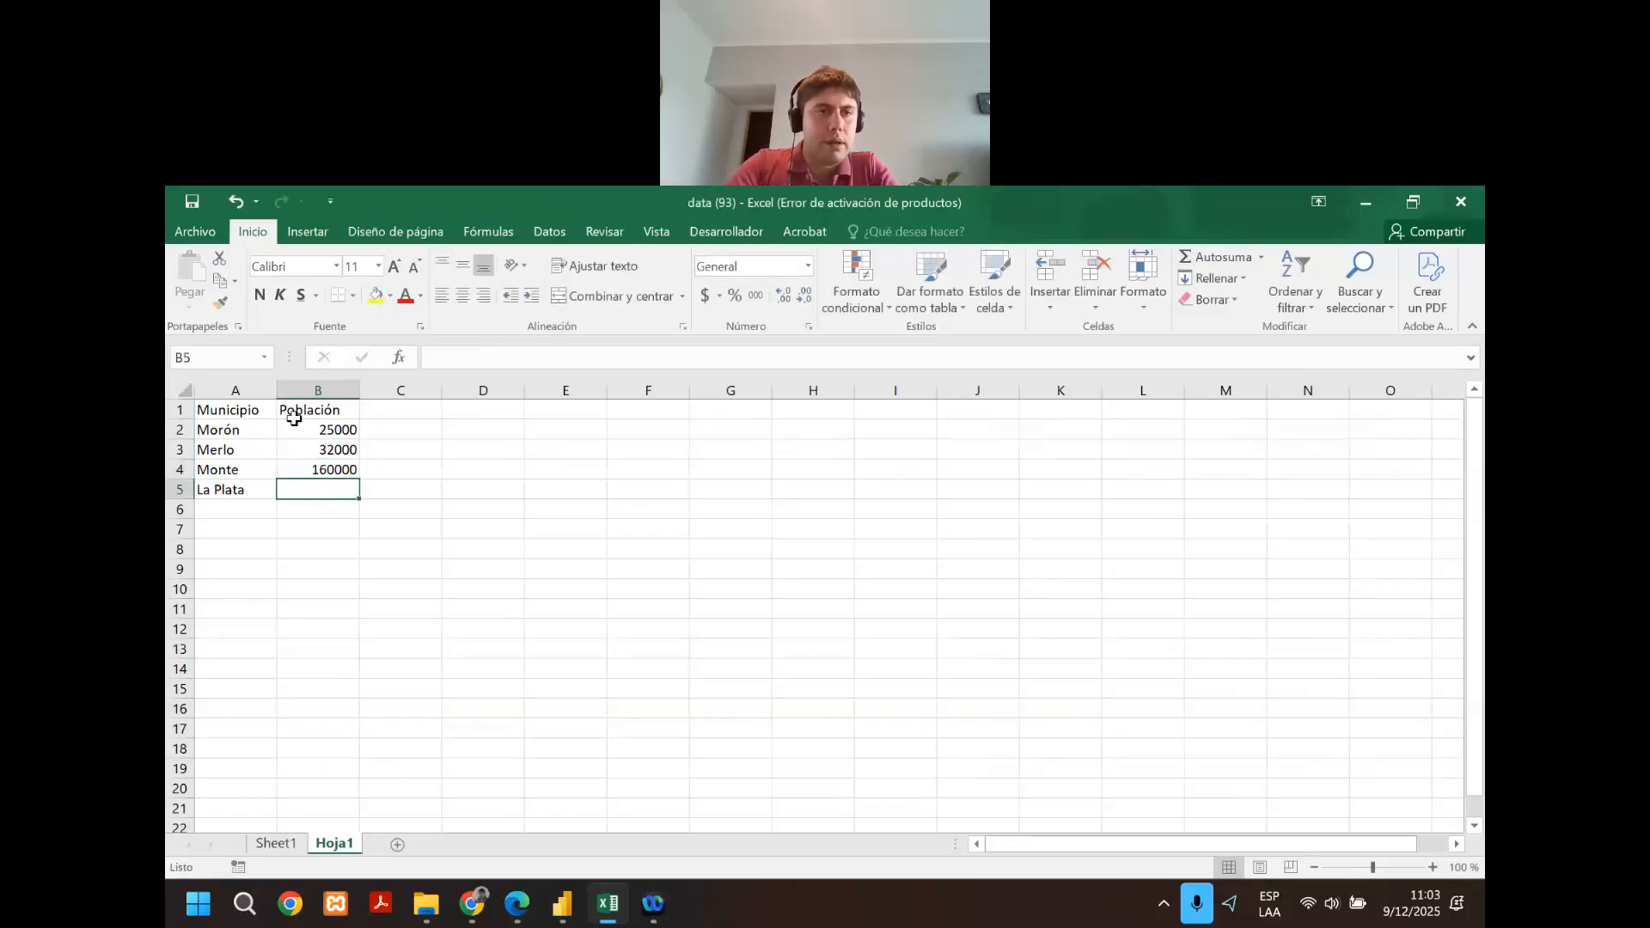
text(500000)
key(Return)
Apply the thousands-separator accounting format to the population values in B2:B5.
key(Up)
key(shift+Up)
key(shift+Up)
key(shift+Up)
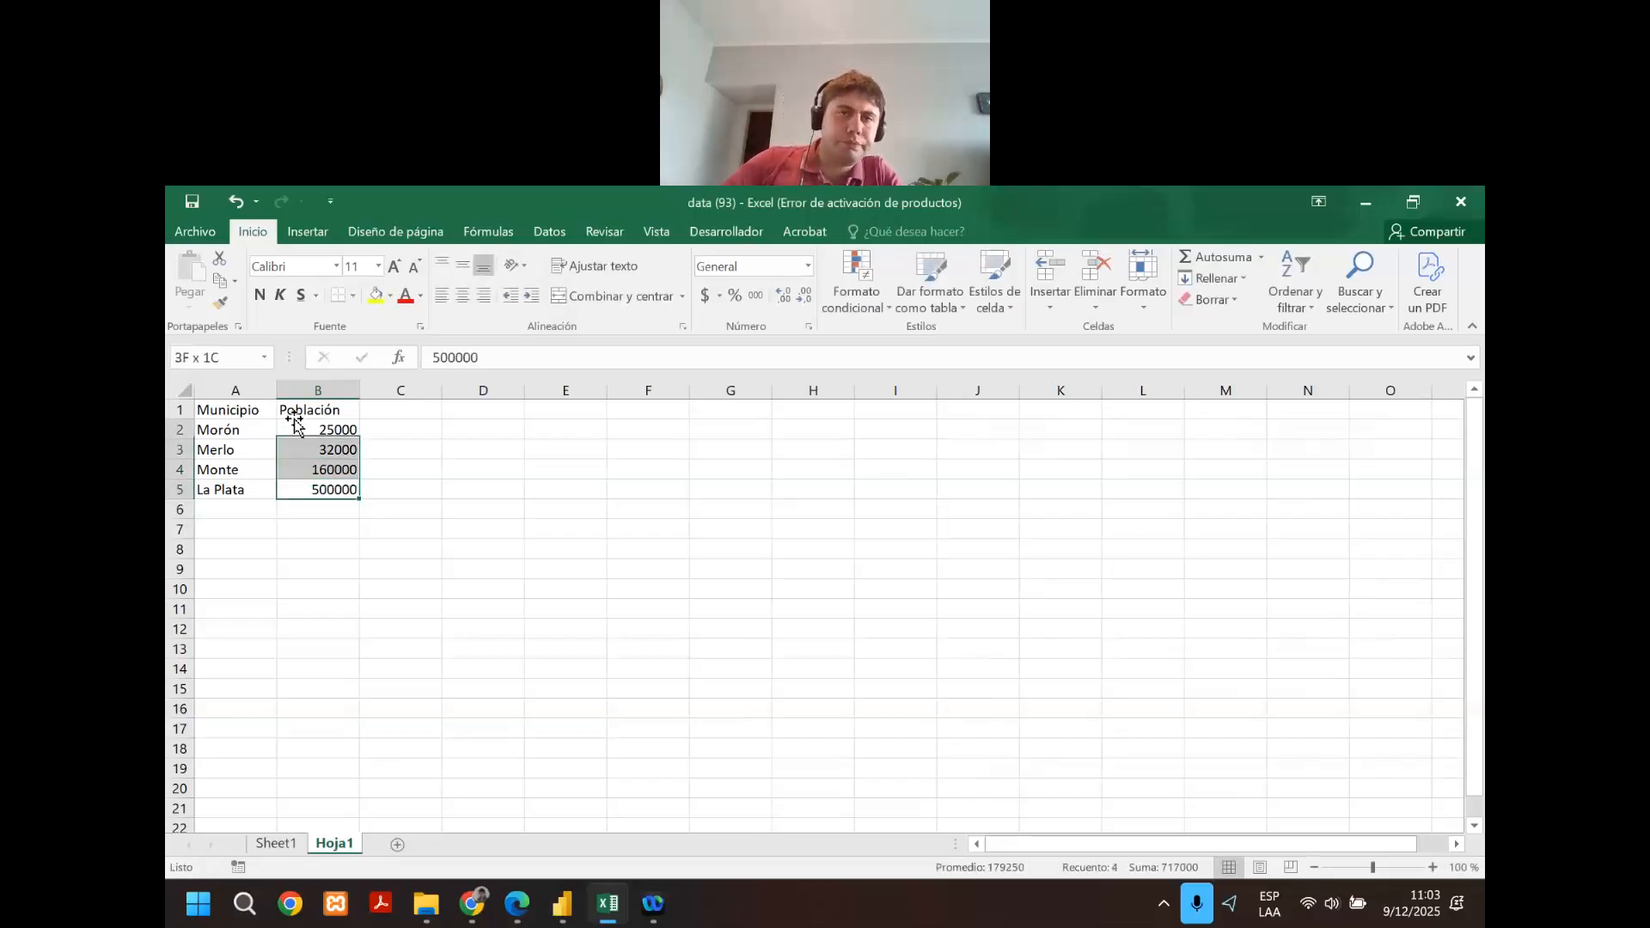
click(761, 293)
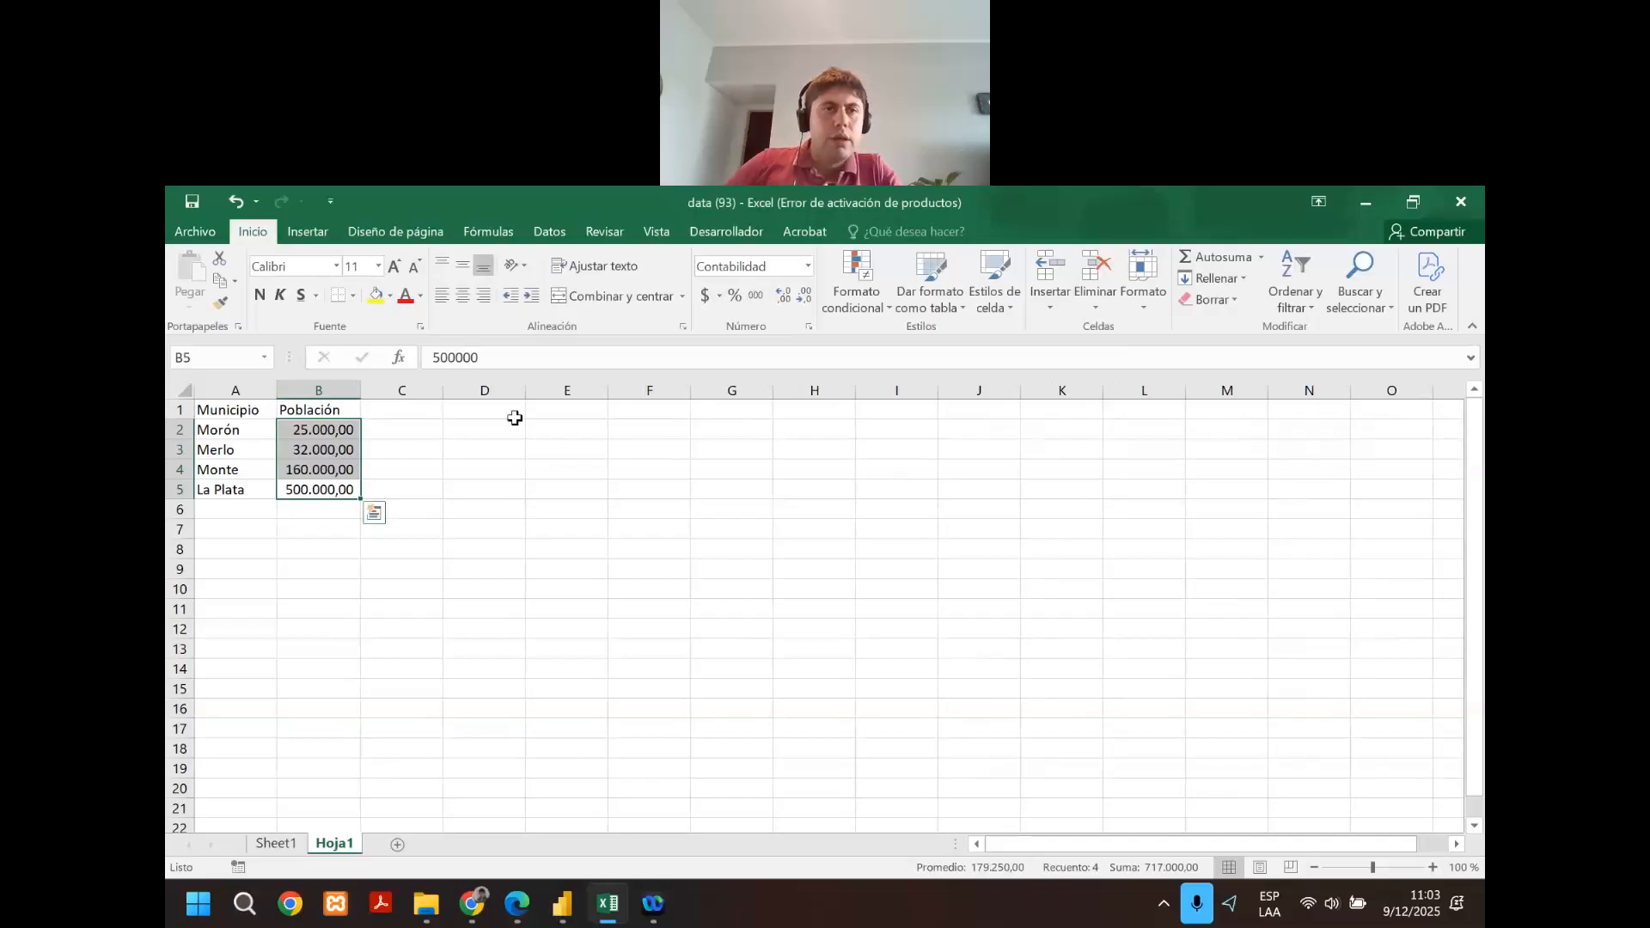
Apply all borders to the municipality and population table in A1:B5.
click(519, 417)
key(Left)
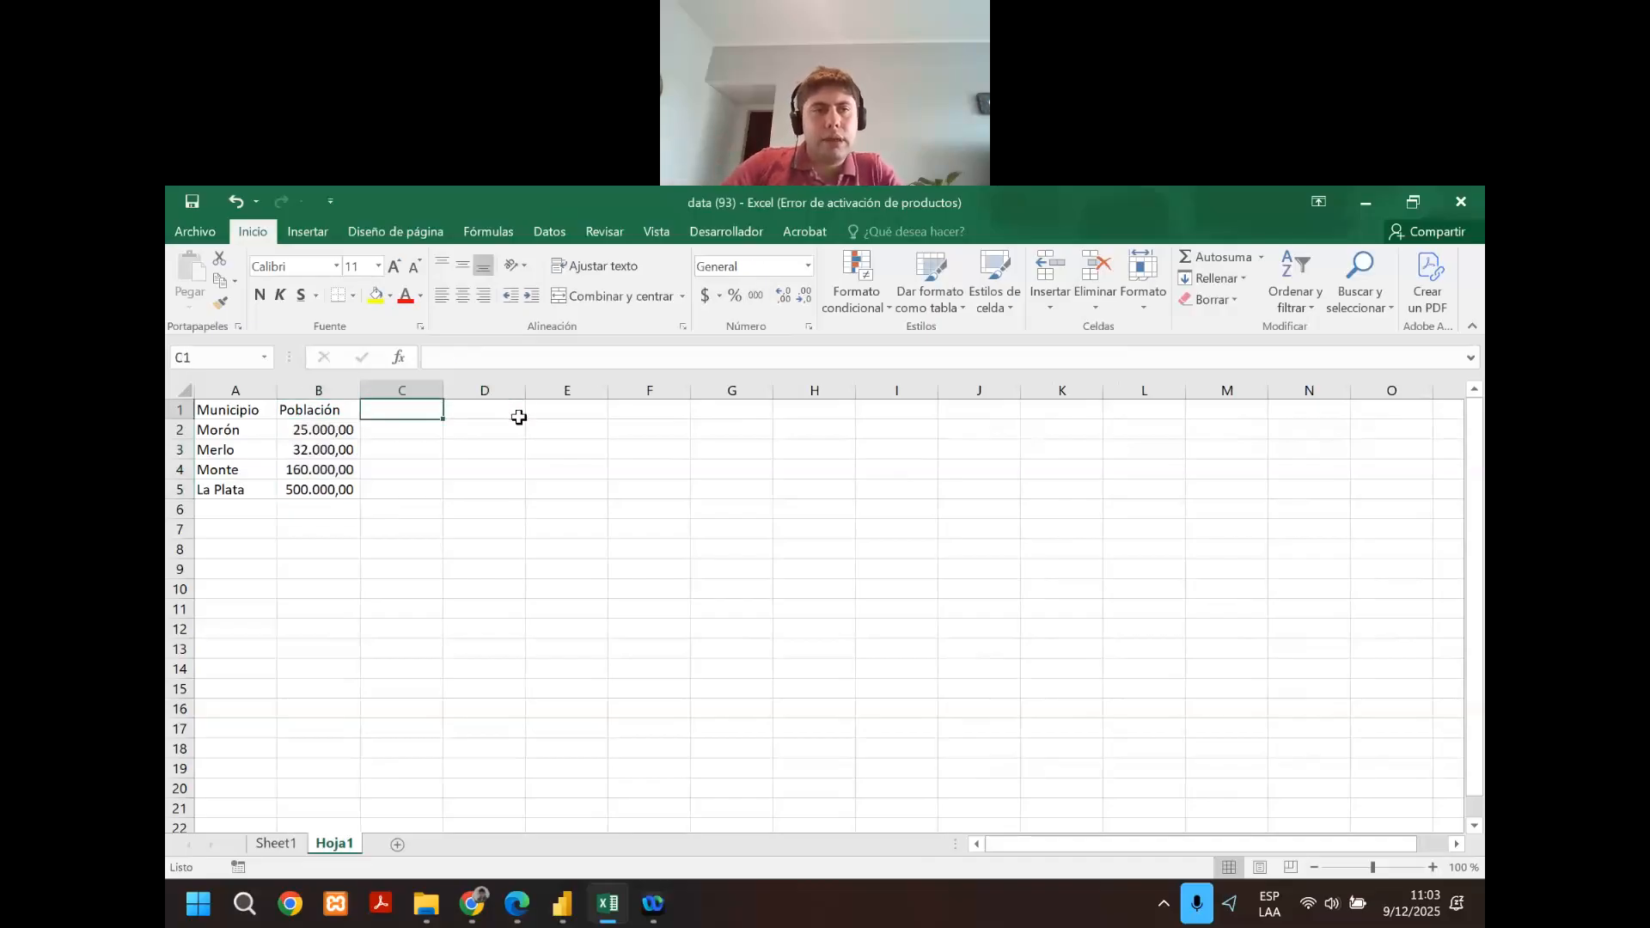
key(Left)
key(shift+Left)
key(shift+Down)
key(shift+Down)
key(shift+Down)
key(shift+Down)
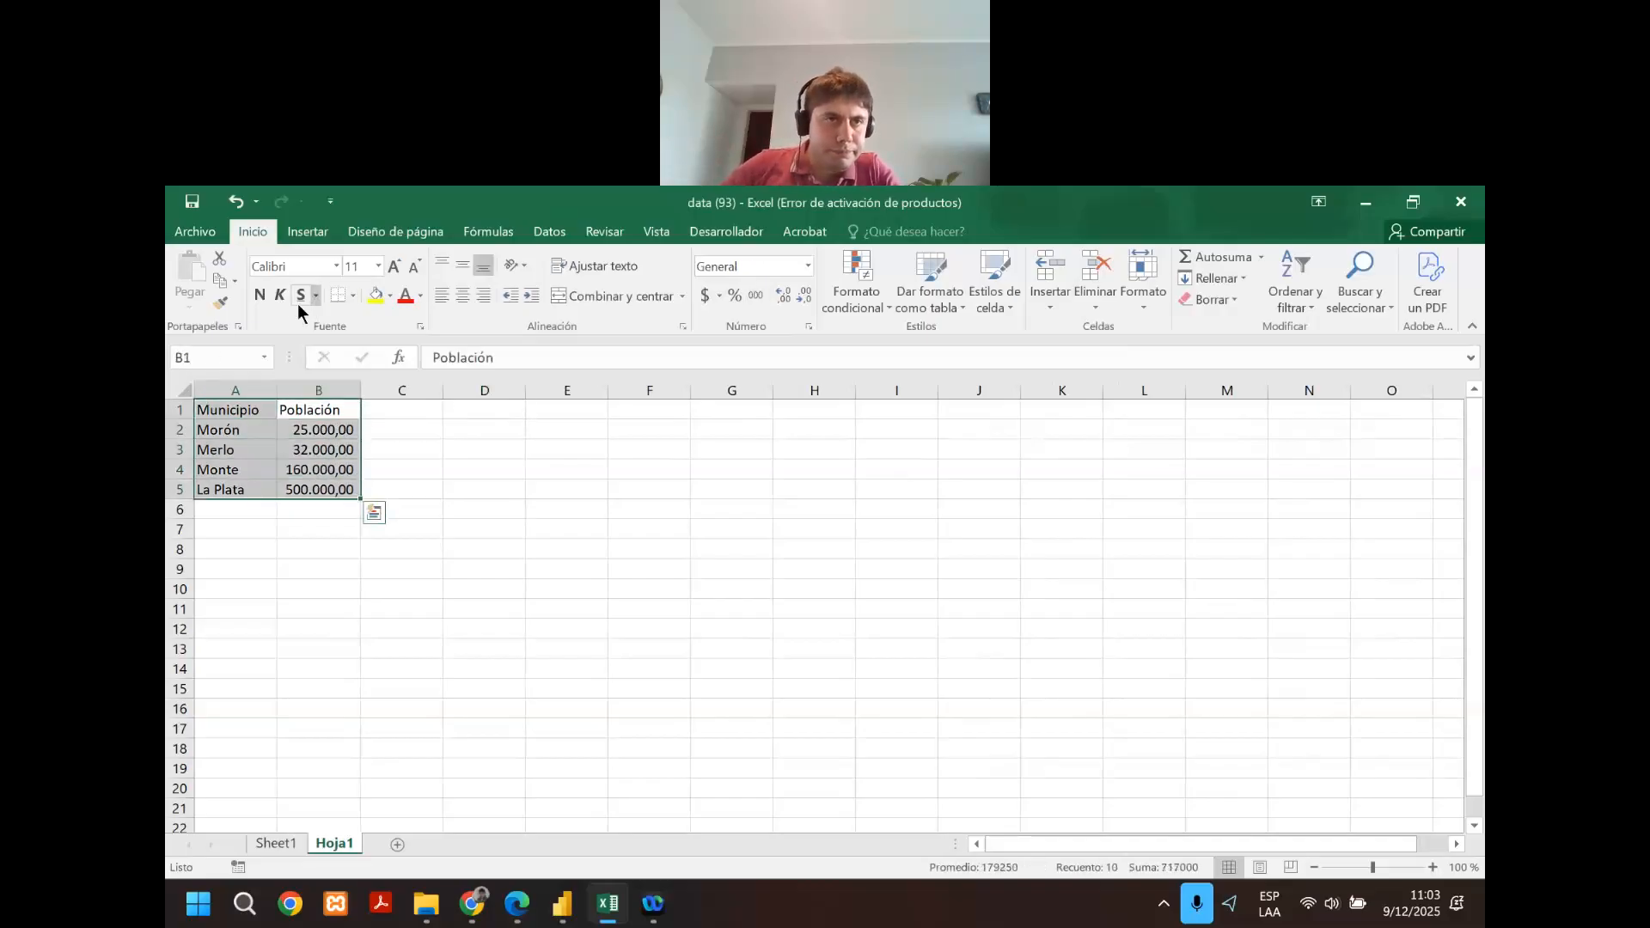
click(354, 299)
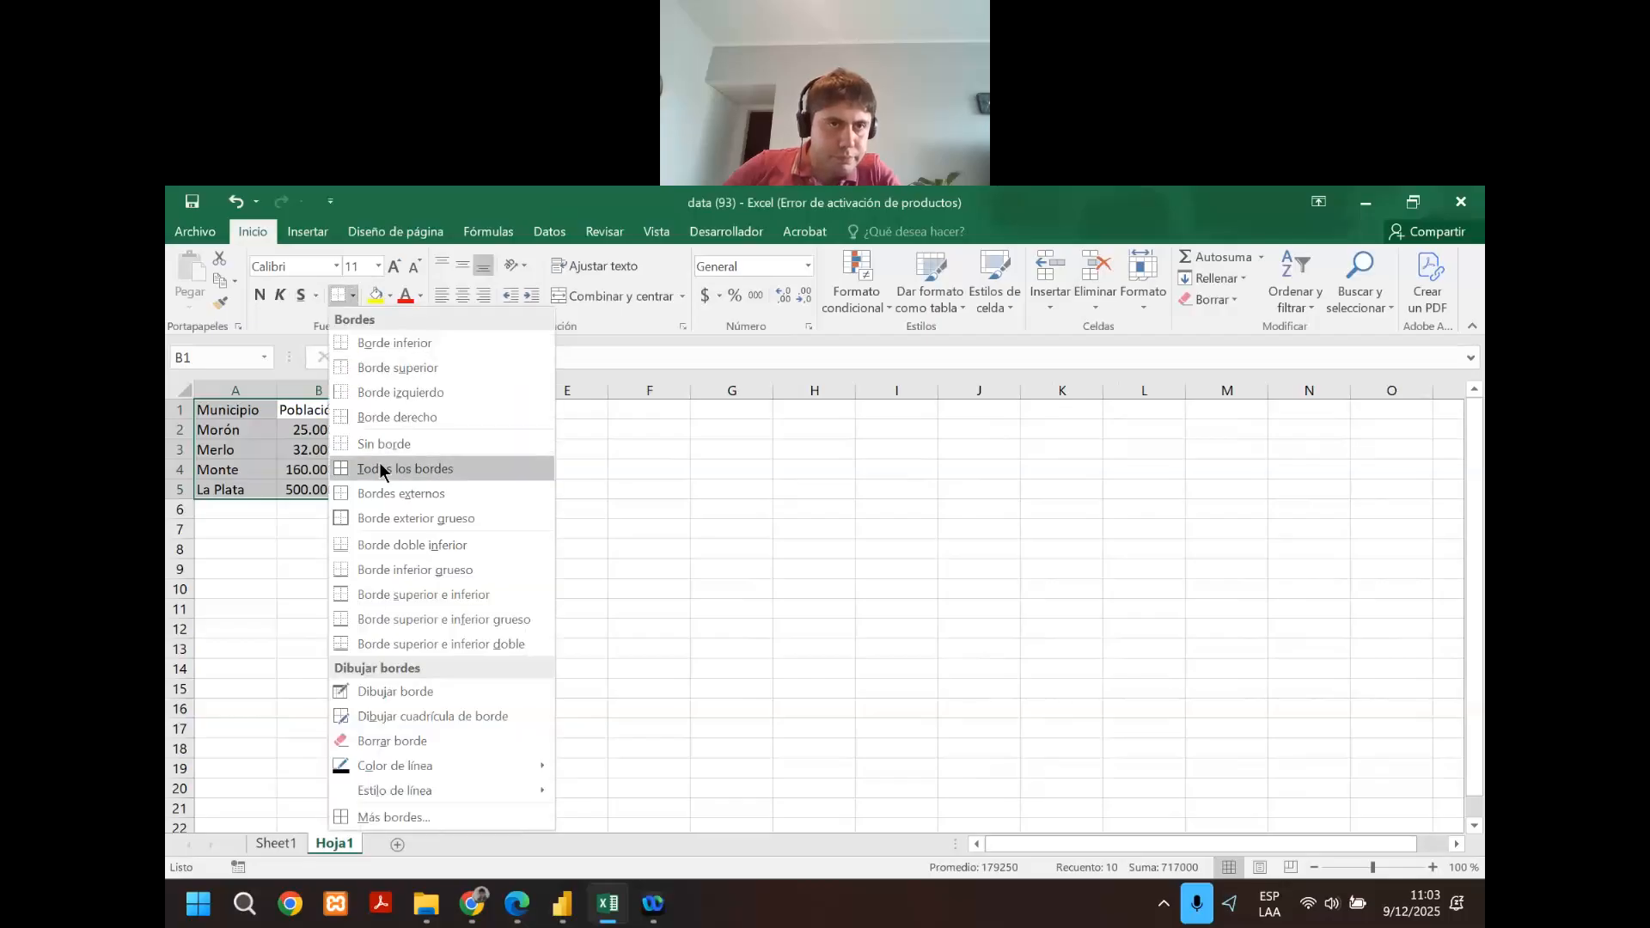
click(386, 468)
Fill the Municipio and Población header cells A1:B1 with light blue.
drag(280, 413, 228, 411)
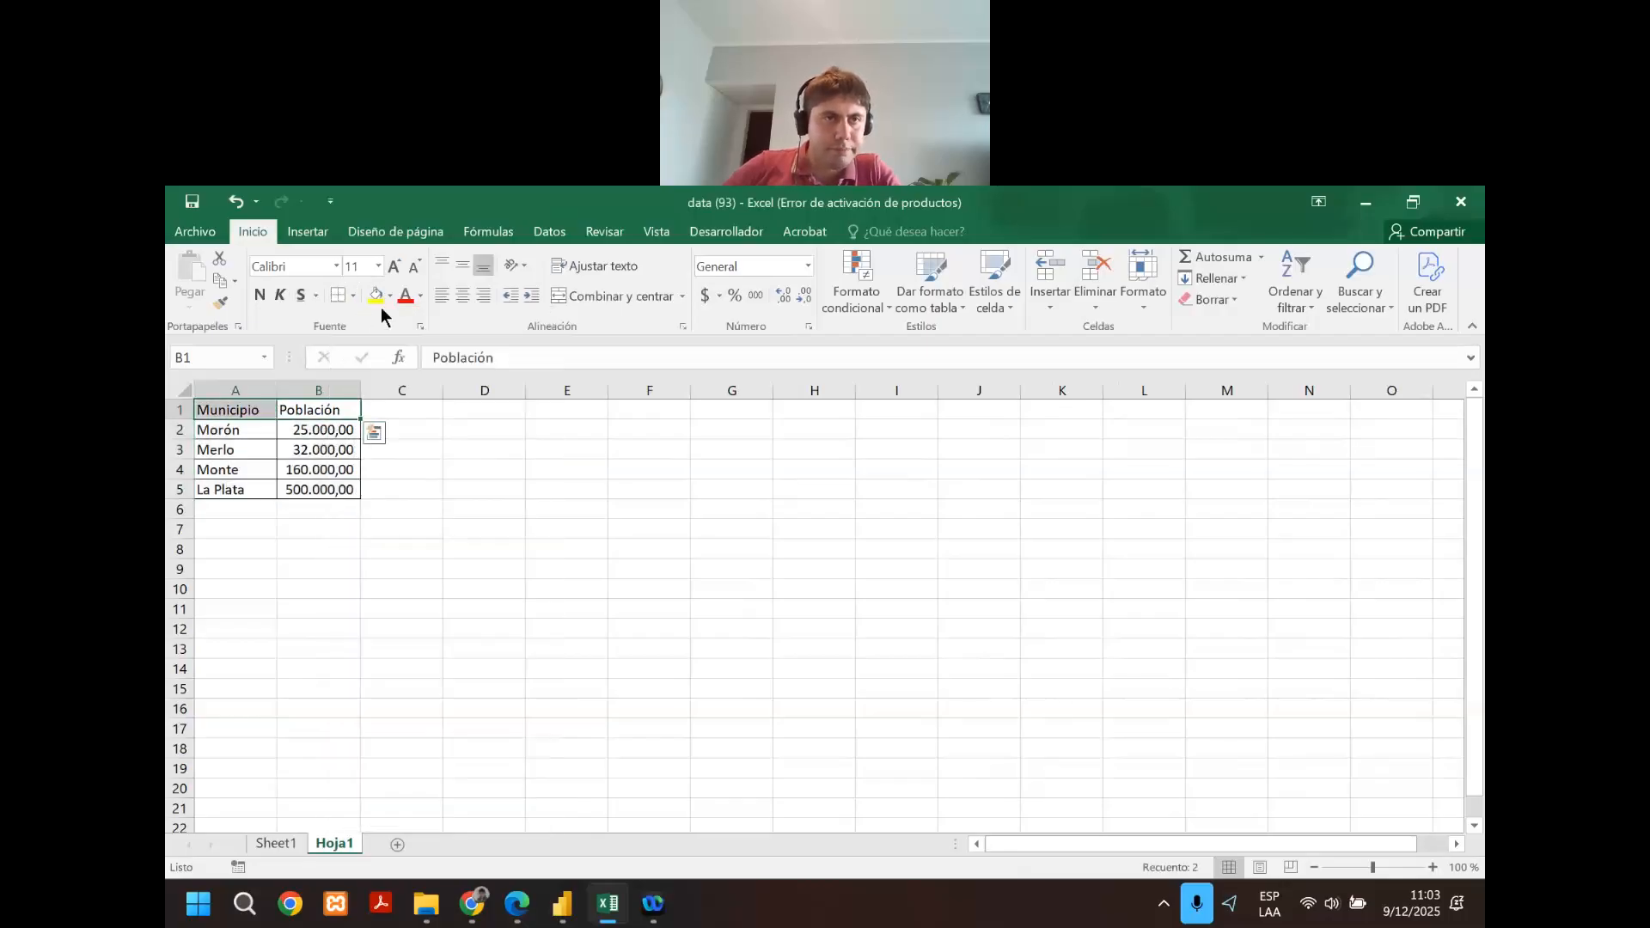
click(388, 296)
click(439, 357)
Copy the Municipio and Población headers to D1:E1 and insert a column before them so they occupy E1:F1.
key(ctrl+c)
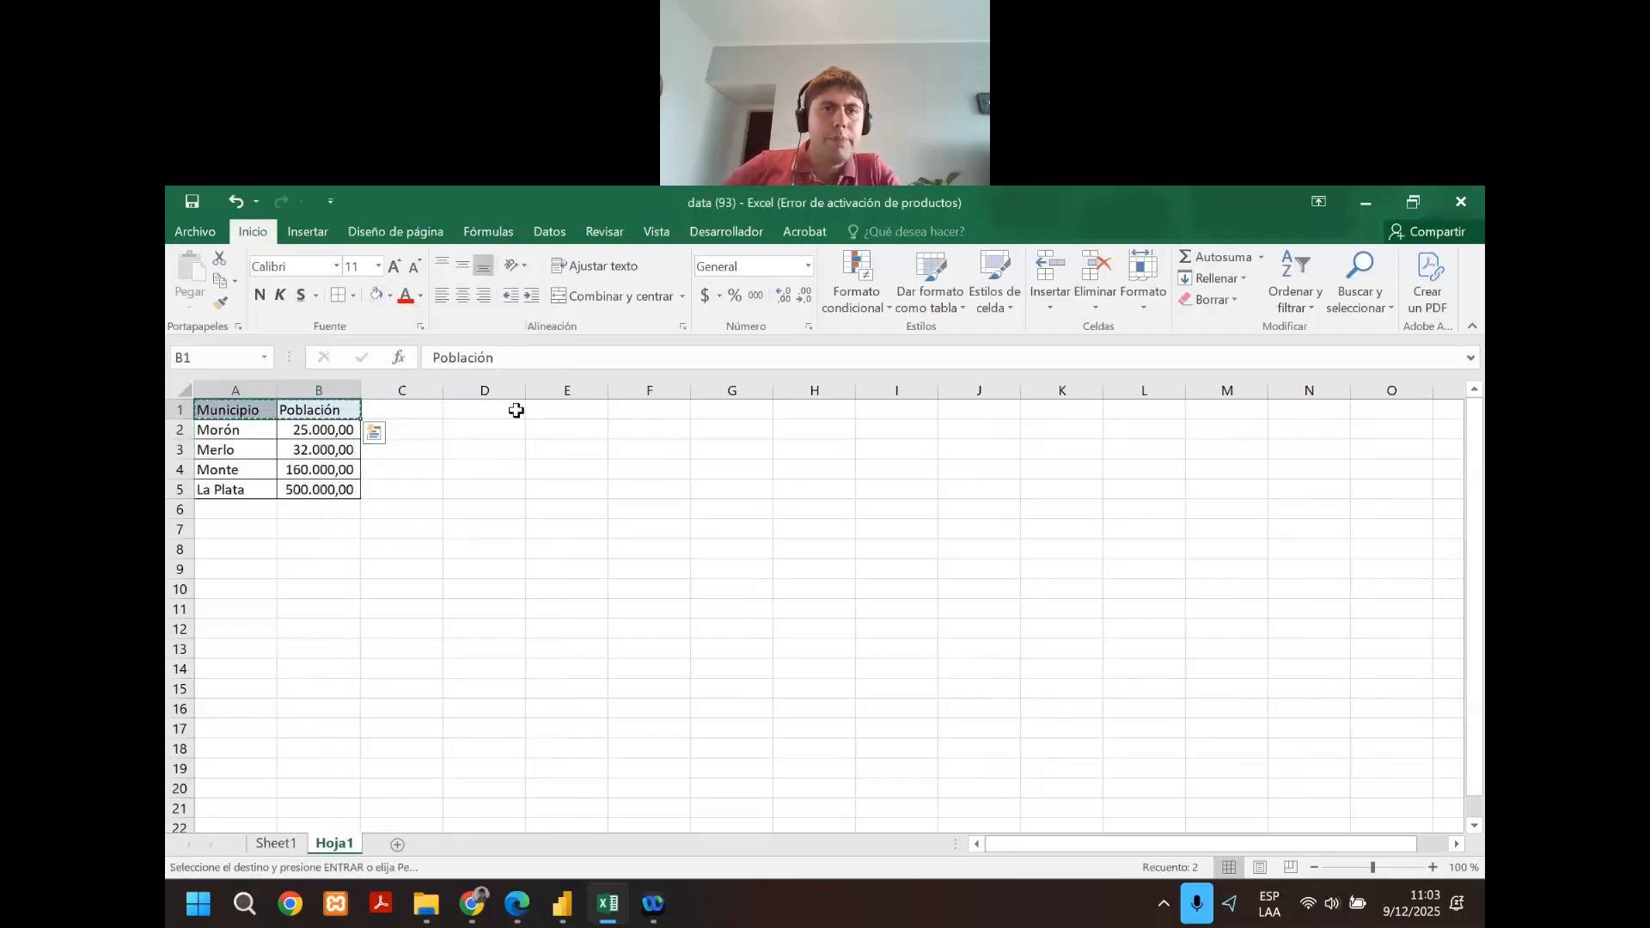
click(502, 407)
key(ctrl+v)
click(493, 390)
right_click(493, 392)
click(539, 537)
Add a Participantes header in D1 in the same style as the copied headers and fit column D to its text.
click(578, 410)
key(ctrl+c)
key(Left)
key(ctrl+v)
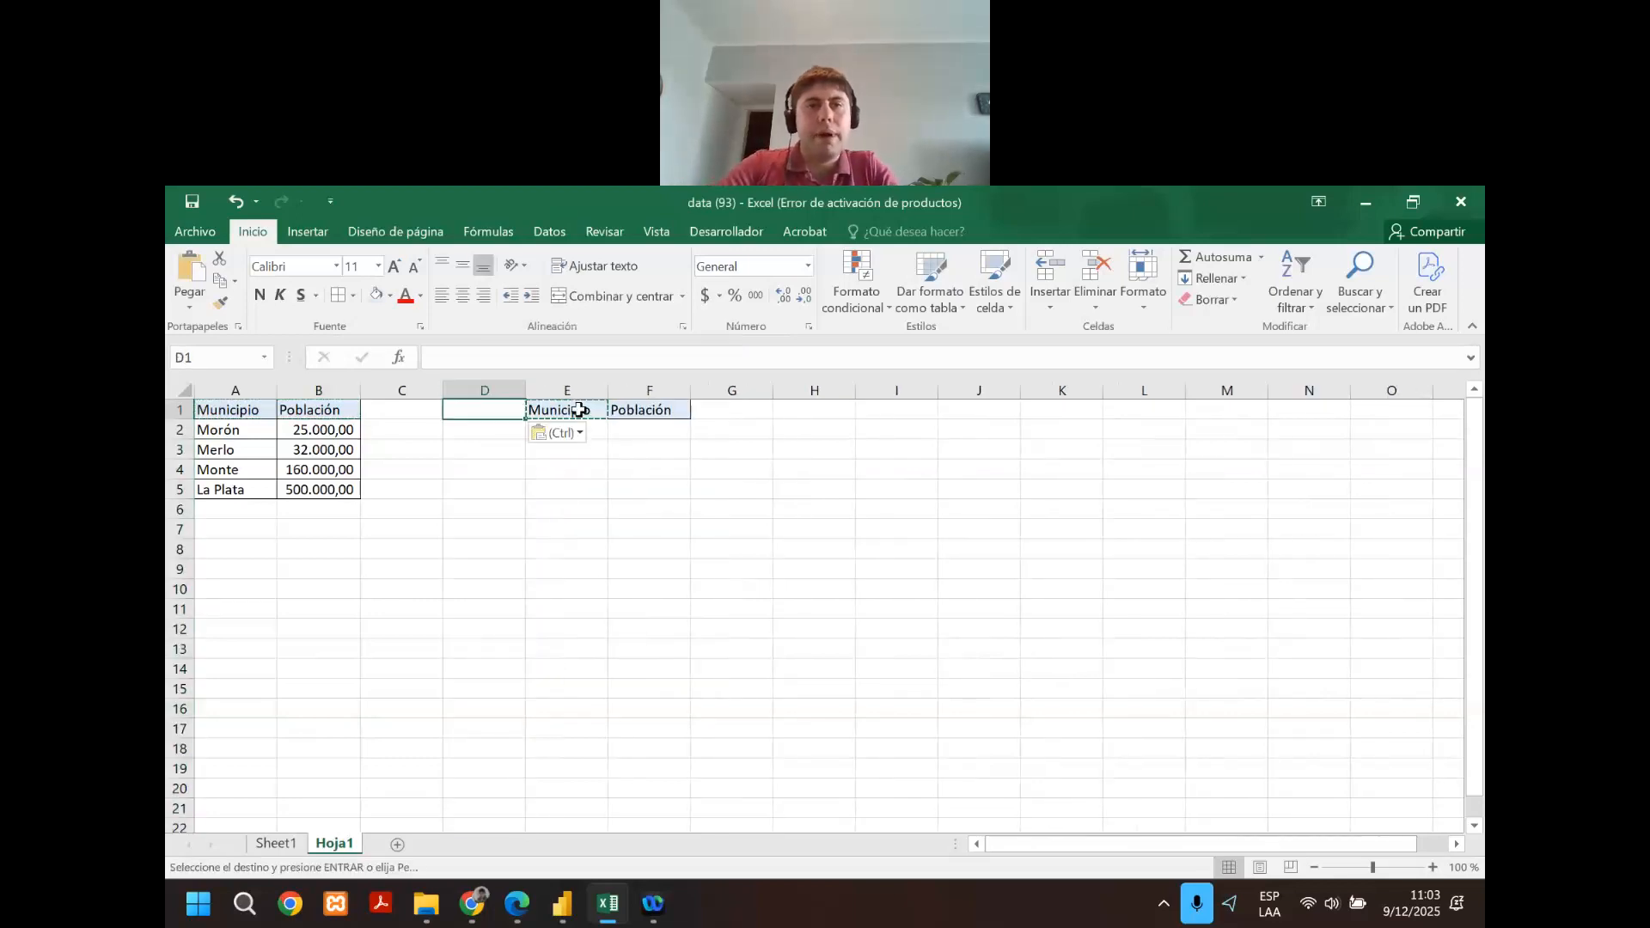
text(Participantes)
key(Return)
double_click(522, 385)
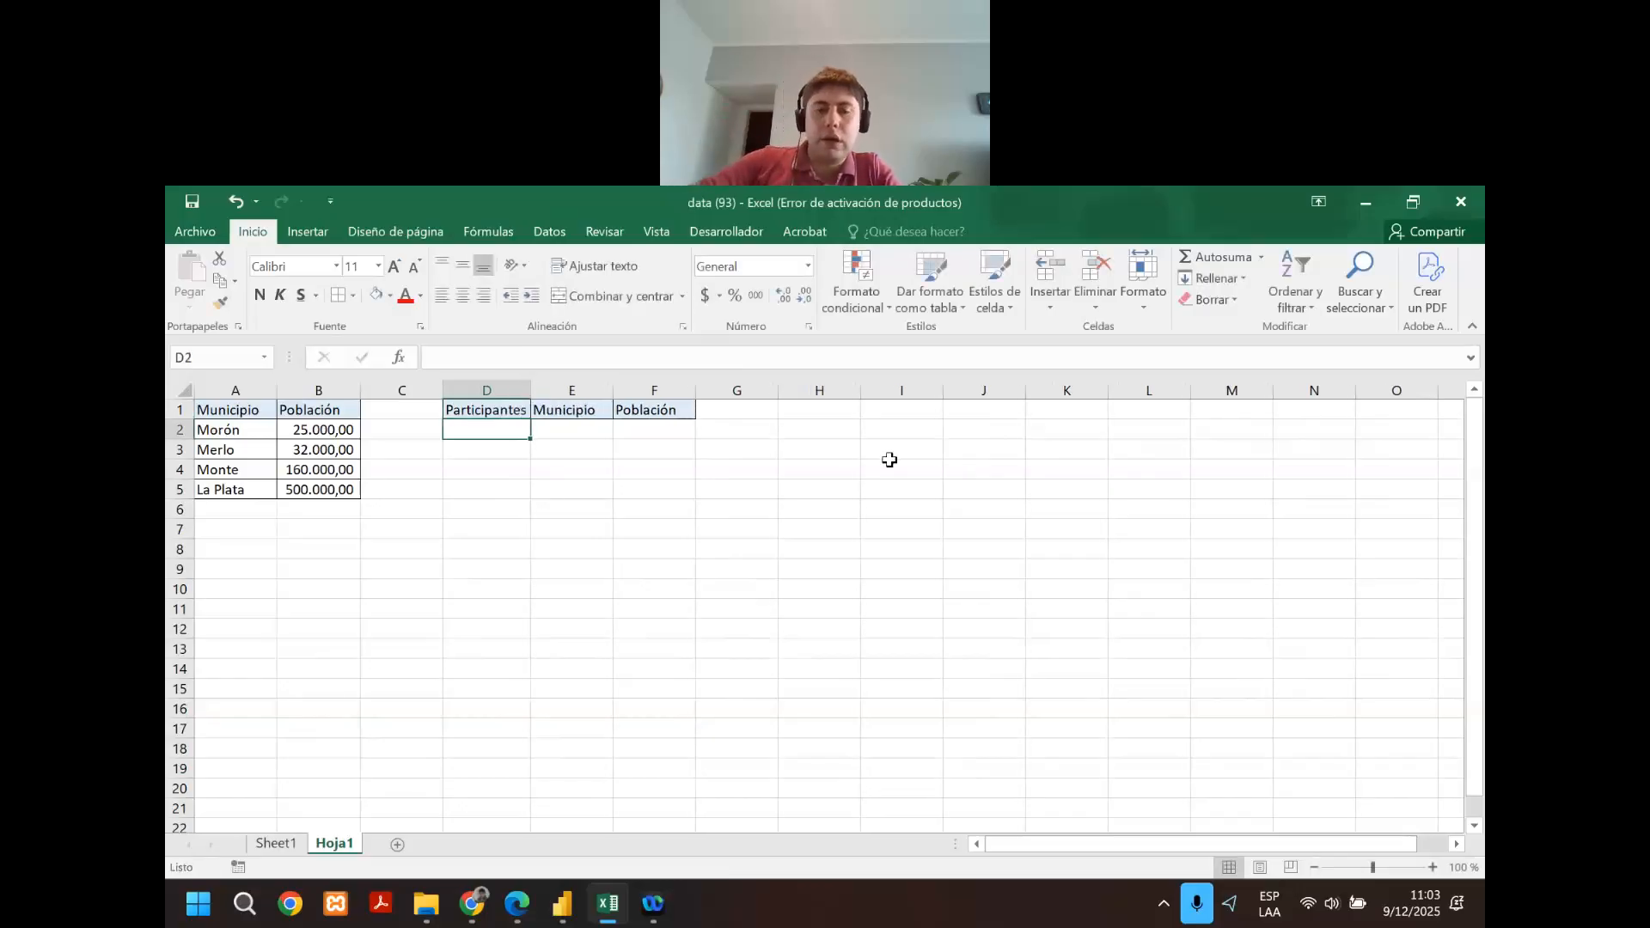
Enter five participants' first names under the Participantes header in D2:D6.
text(Ana)
key(Return)
text(Germán)
key(Return)
text(Sofía)
key(Return)
text(Luc)
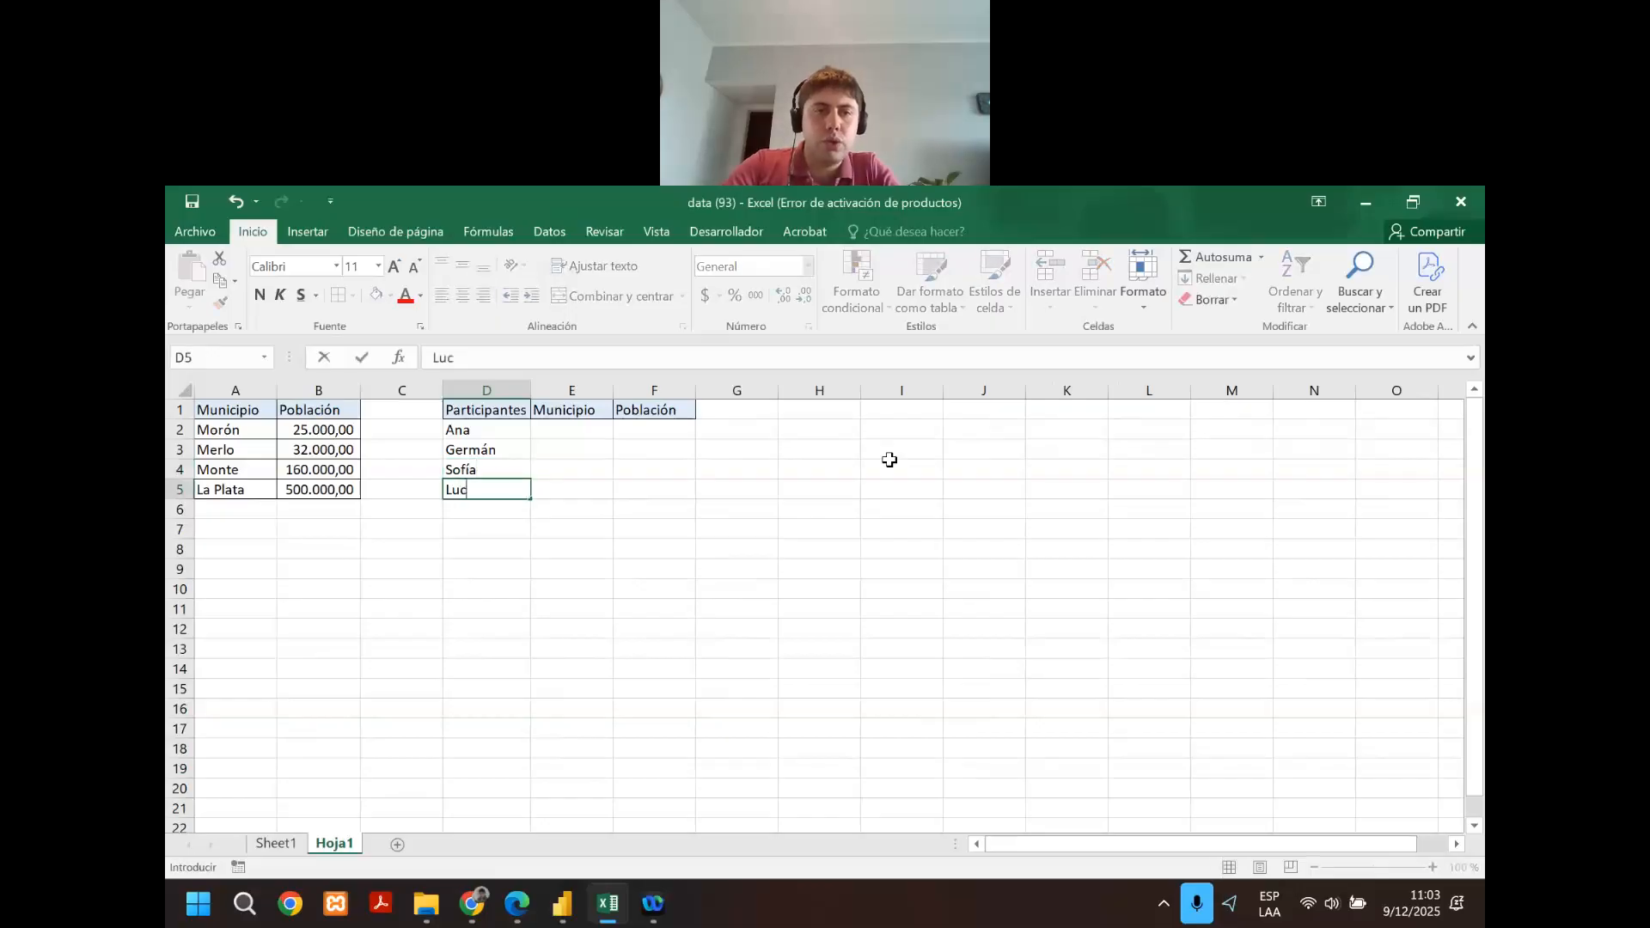
key(BackSpace)
text(z)
key(Return)
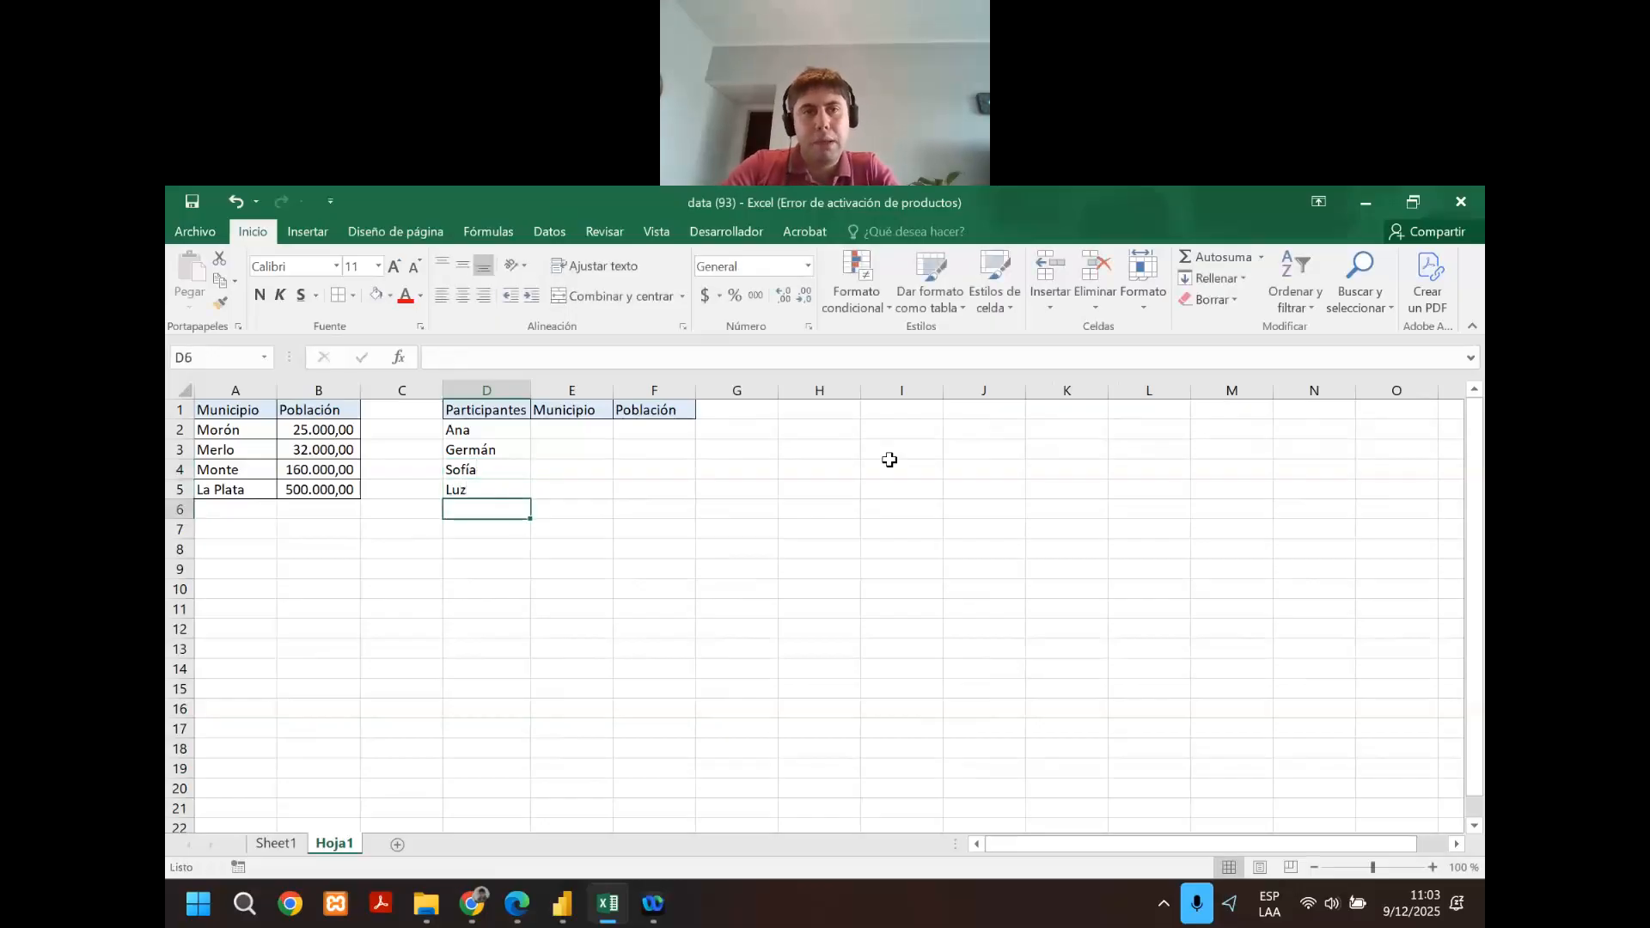
text(Martín)
key(Return)
Copy Morón from A2 into the Municipio cells E2:E4 for the first three participants.
key(Up)
key(Up)
key(Up)
key(Left)
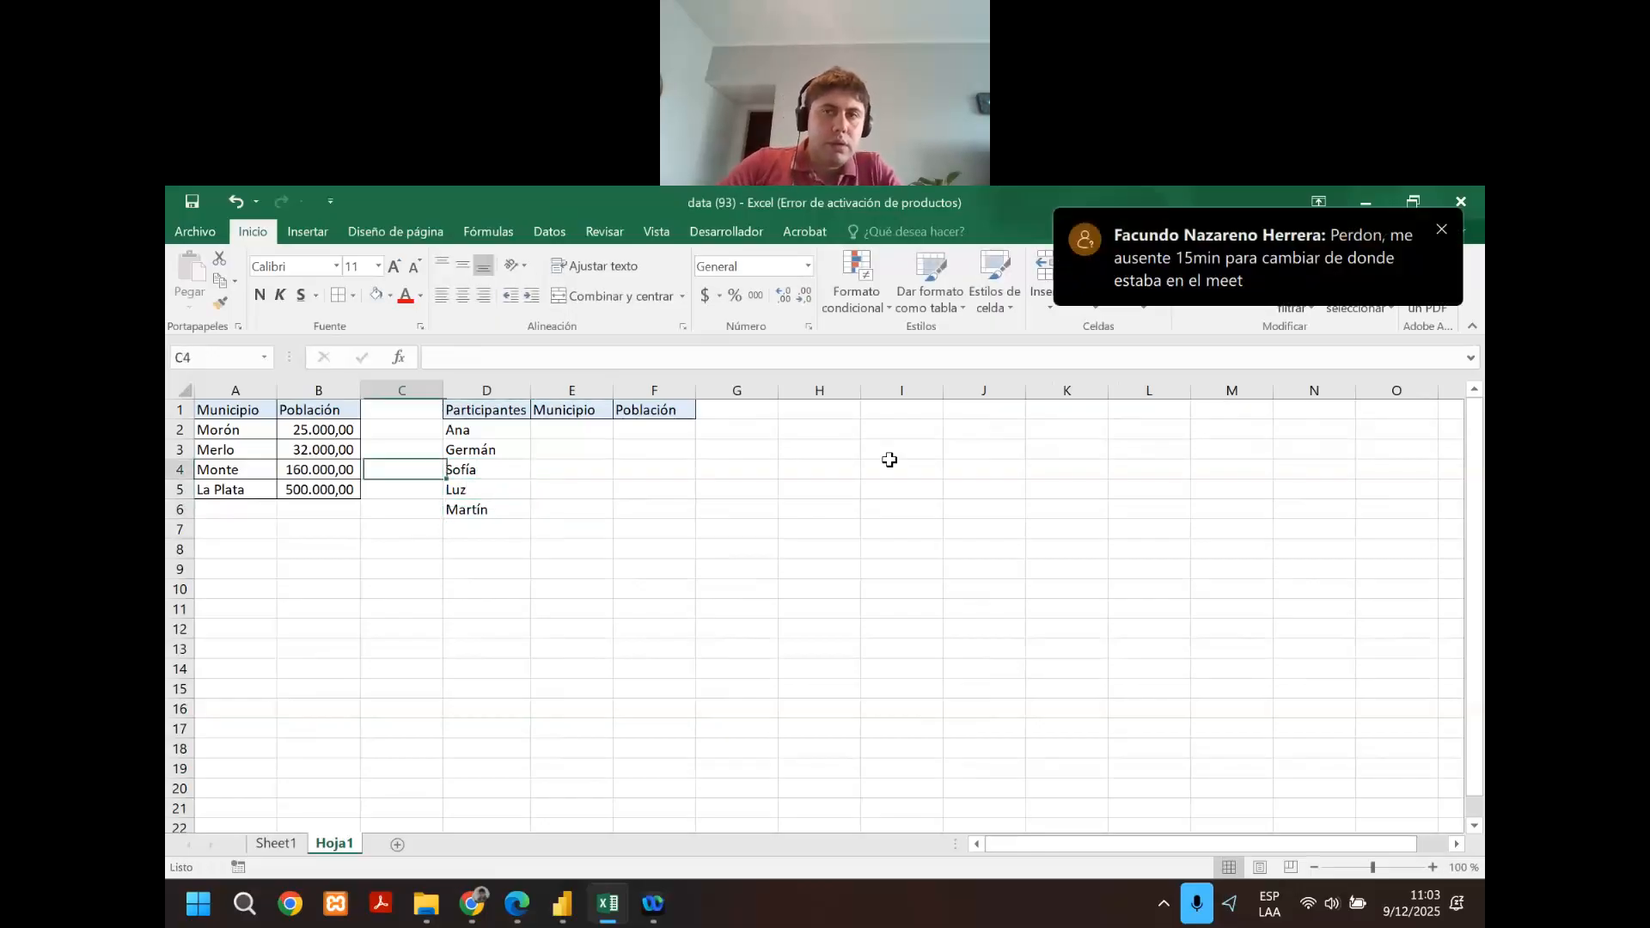
key(Left)
key(Left)
key(Up)
key(Up)
key(Up)
key(Down)
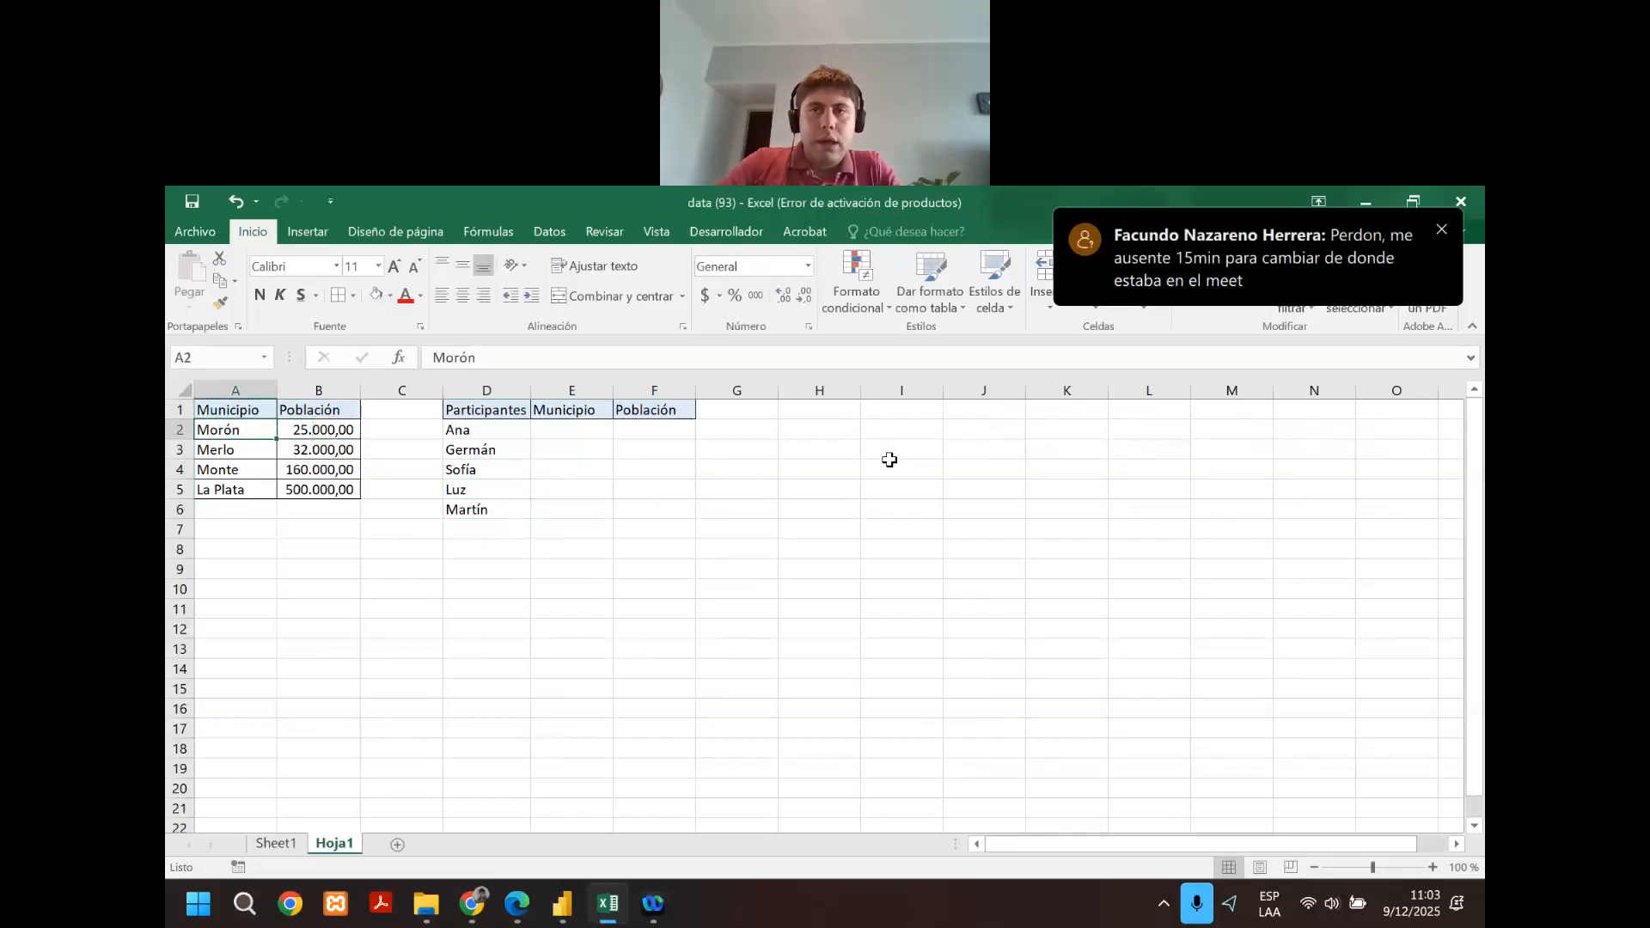
key(ctrl+c)
key(Right)
key(Right)
key(Right)
key(Right)
key(ctrl+v)
key(Down)
key(ctrl+v)
key(Down)
key(ctrl+v)
Copy La Plata from A5 into the Municipio cells E5:E6 for the last two participants.
key(Left)
key(Left)
key(Left)
key(Left)
key(Down)
key(ctrl+c)
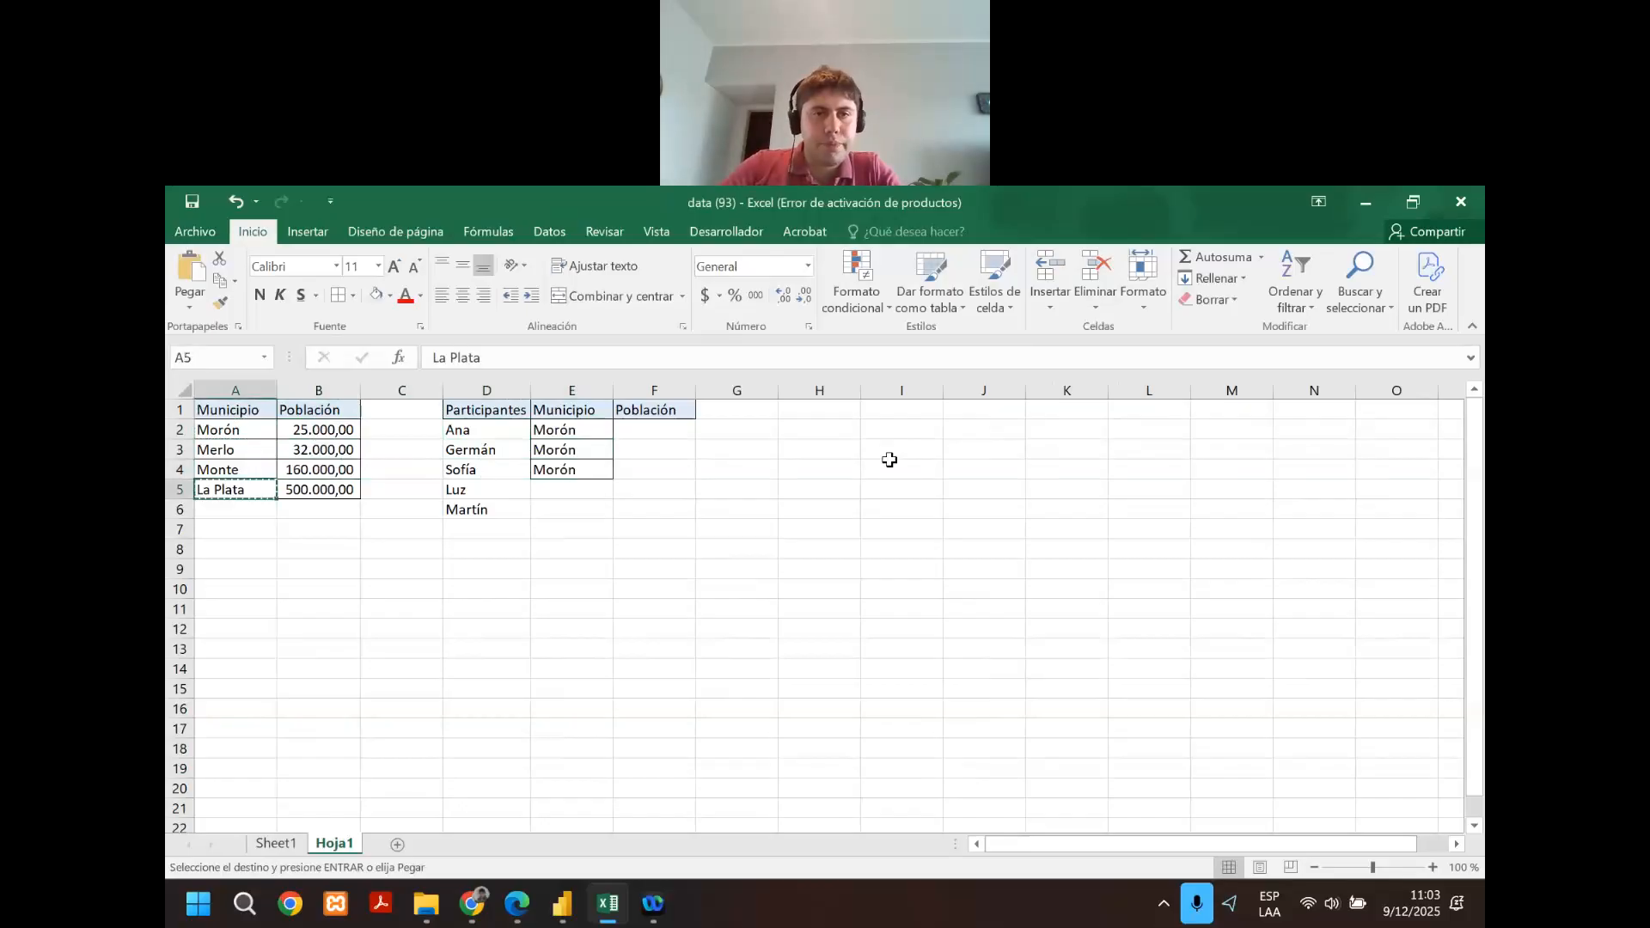
key(Right)
key(Right)
key(Right)
key(Right)
key(ctrl+v)
key(Down)
key(ctrl+v)
key(Escape)
Copy La Plata's population from B5 into F5:F6 of the participants table.
key(Left)
key(Up)
key(Left)
key(Left)
key(ctrl+c)
key(Right)
key(Right)
key(Right)
key(Right)
key(ctrl+v)
key(Down)
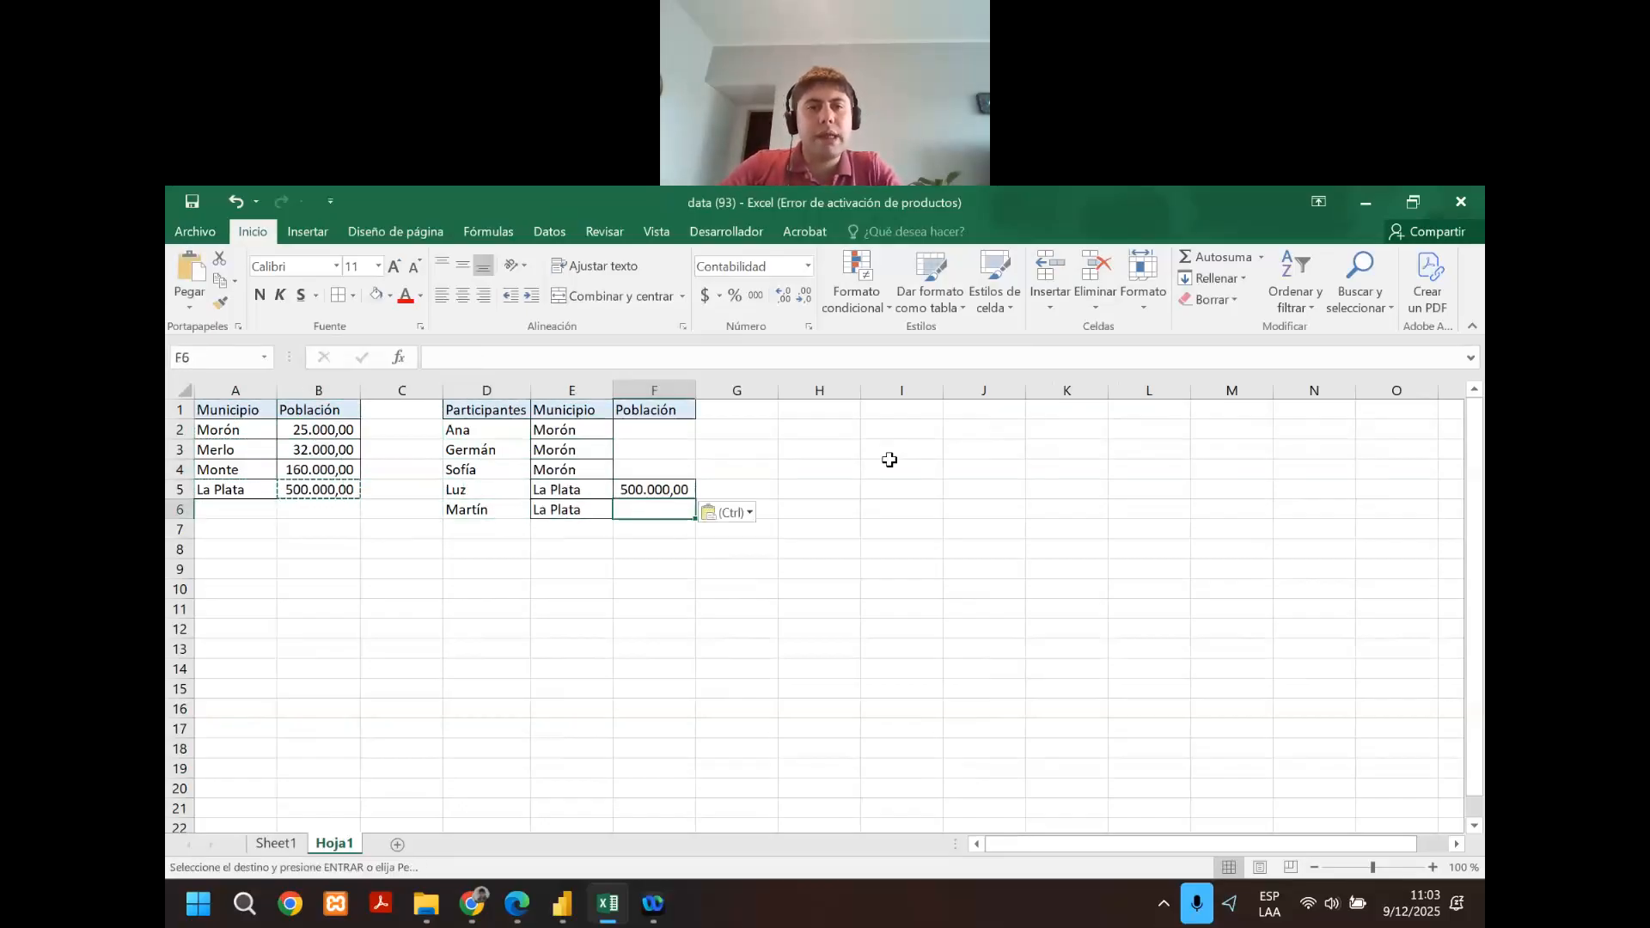
key(ctrl+v)
Copy Morón's population from B2 into F2:F4 of the participants table.
key(Left)
key(Up)
key(Up)
key(Left)
key(Left)
key(Up)
key(Up)
key(Left)
key(ctrl+c)
key(Right)
key(Right)
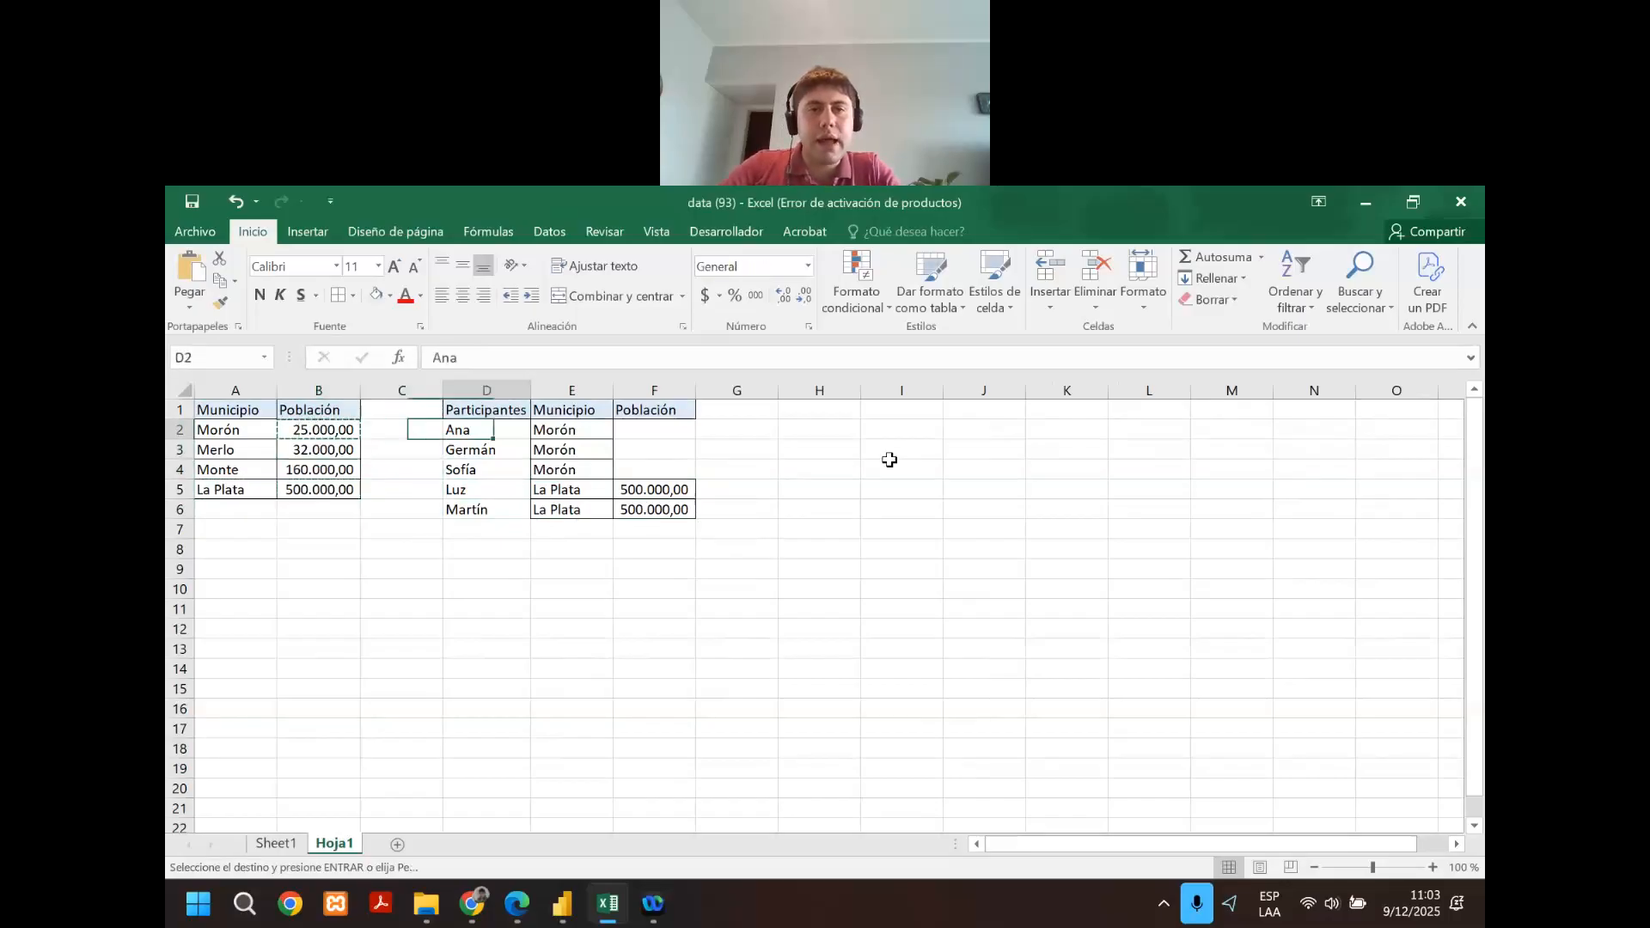
key(Right)
key(Right)
key(ctrl+v)
key(Down)
key(ctrl+v)
key(Down)
key(ctrl+v)
key(Escape)
Insert a blank row above both tables at row 1.
drag(679, 429, 684, 509)
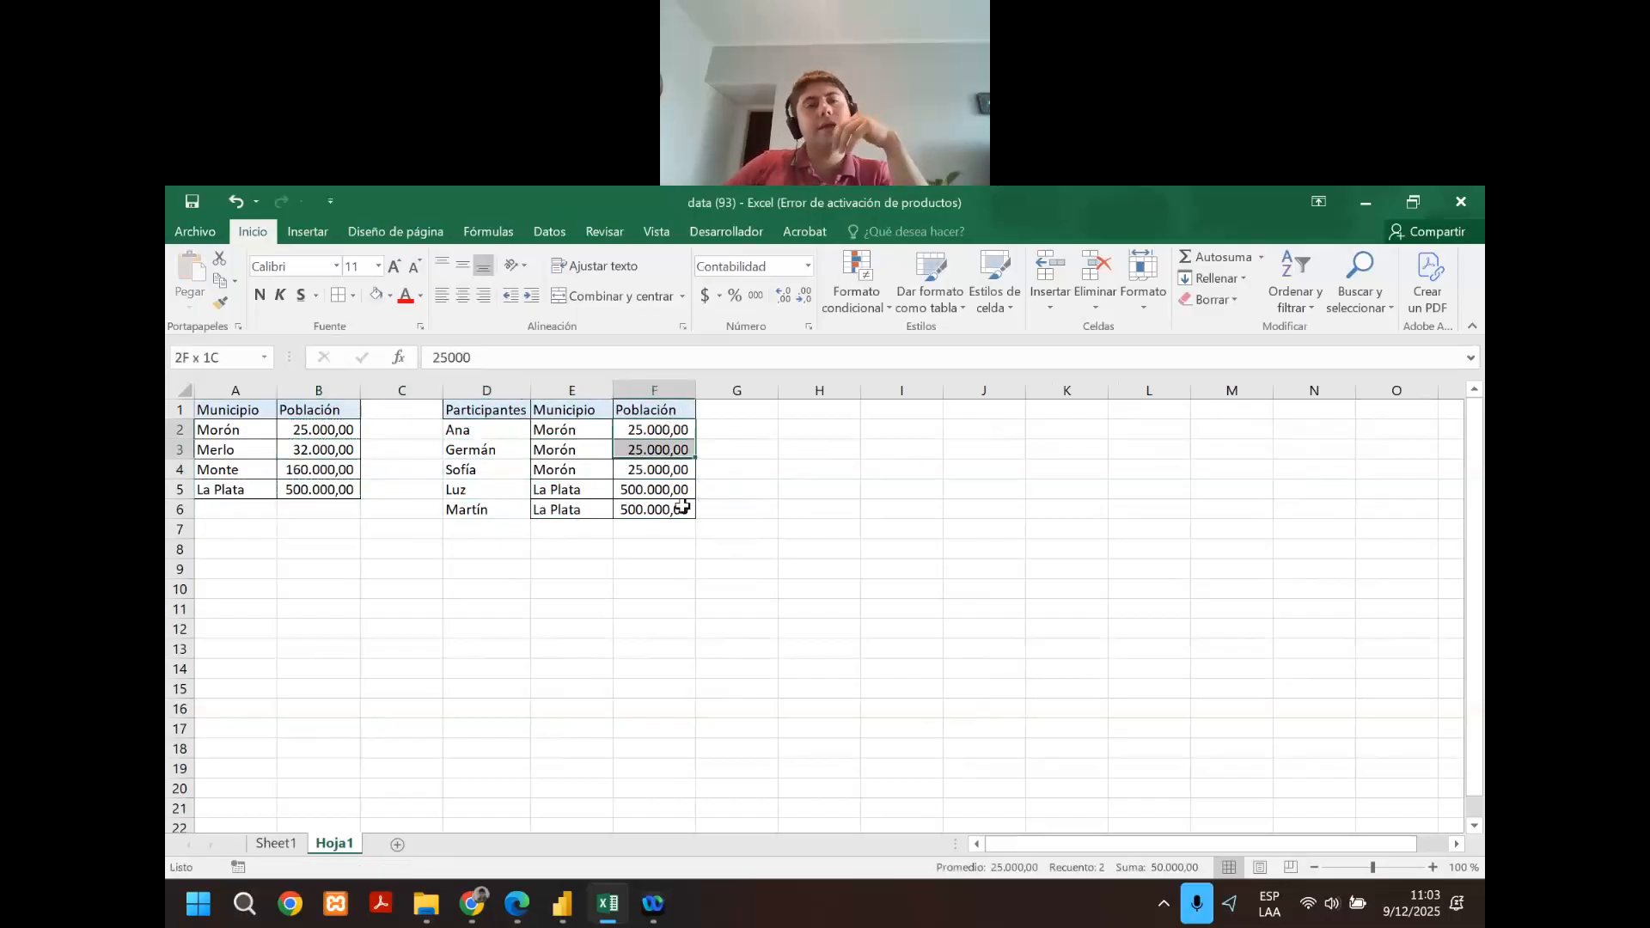
click(324, 429)
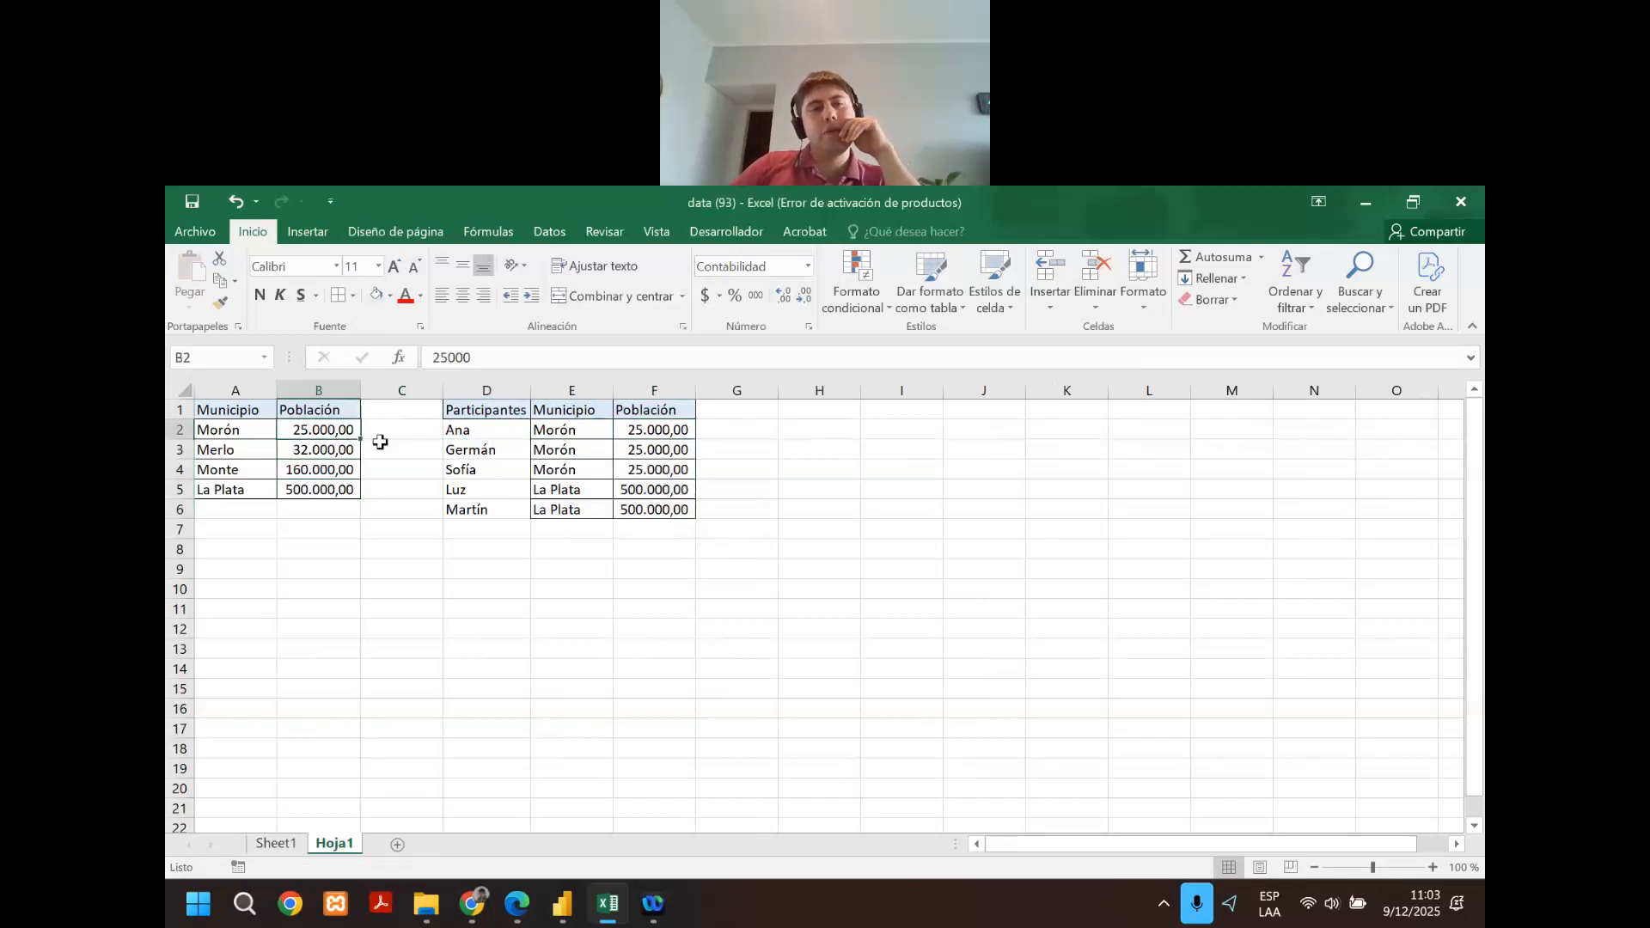
click(182, 409)
right_click(182, 410)
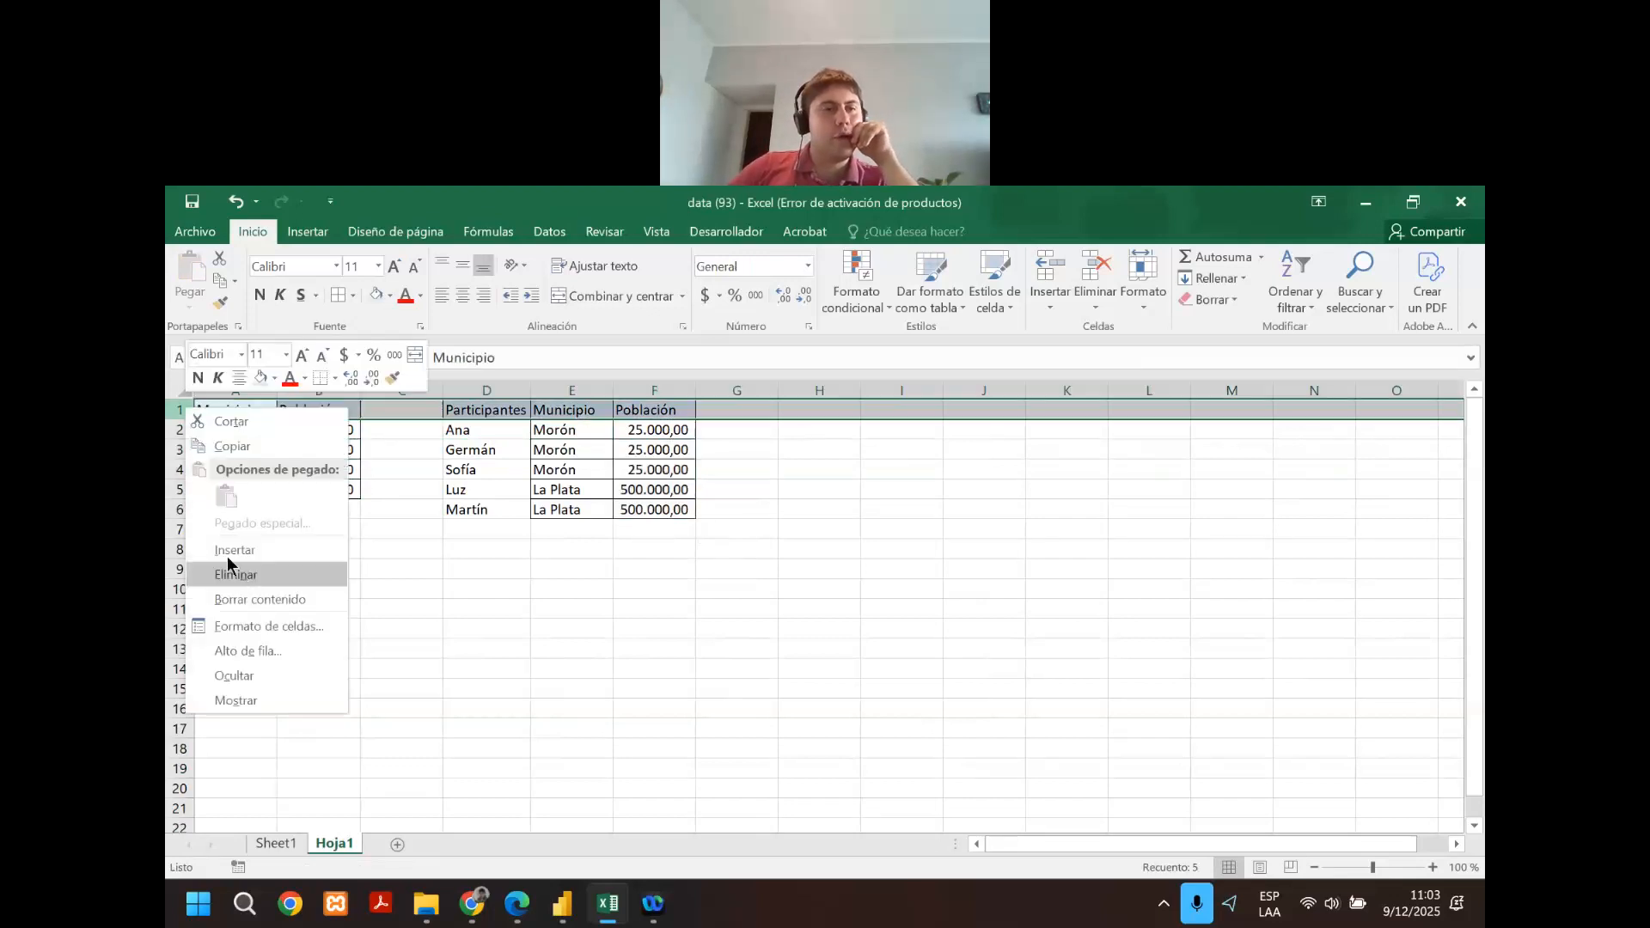
click(241, 550)
Fill the Municipio header cells of both tables, A2 and E2, with light orange.
click(236, 437)
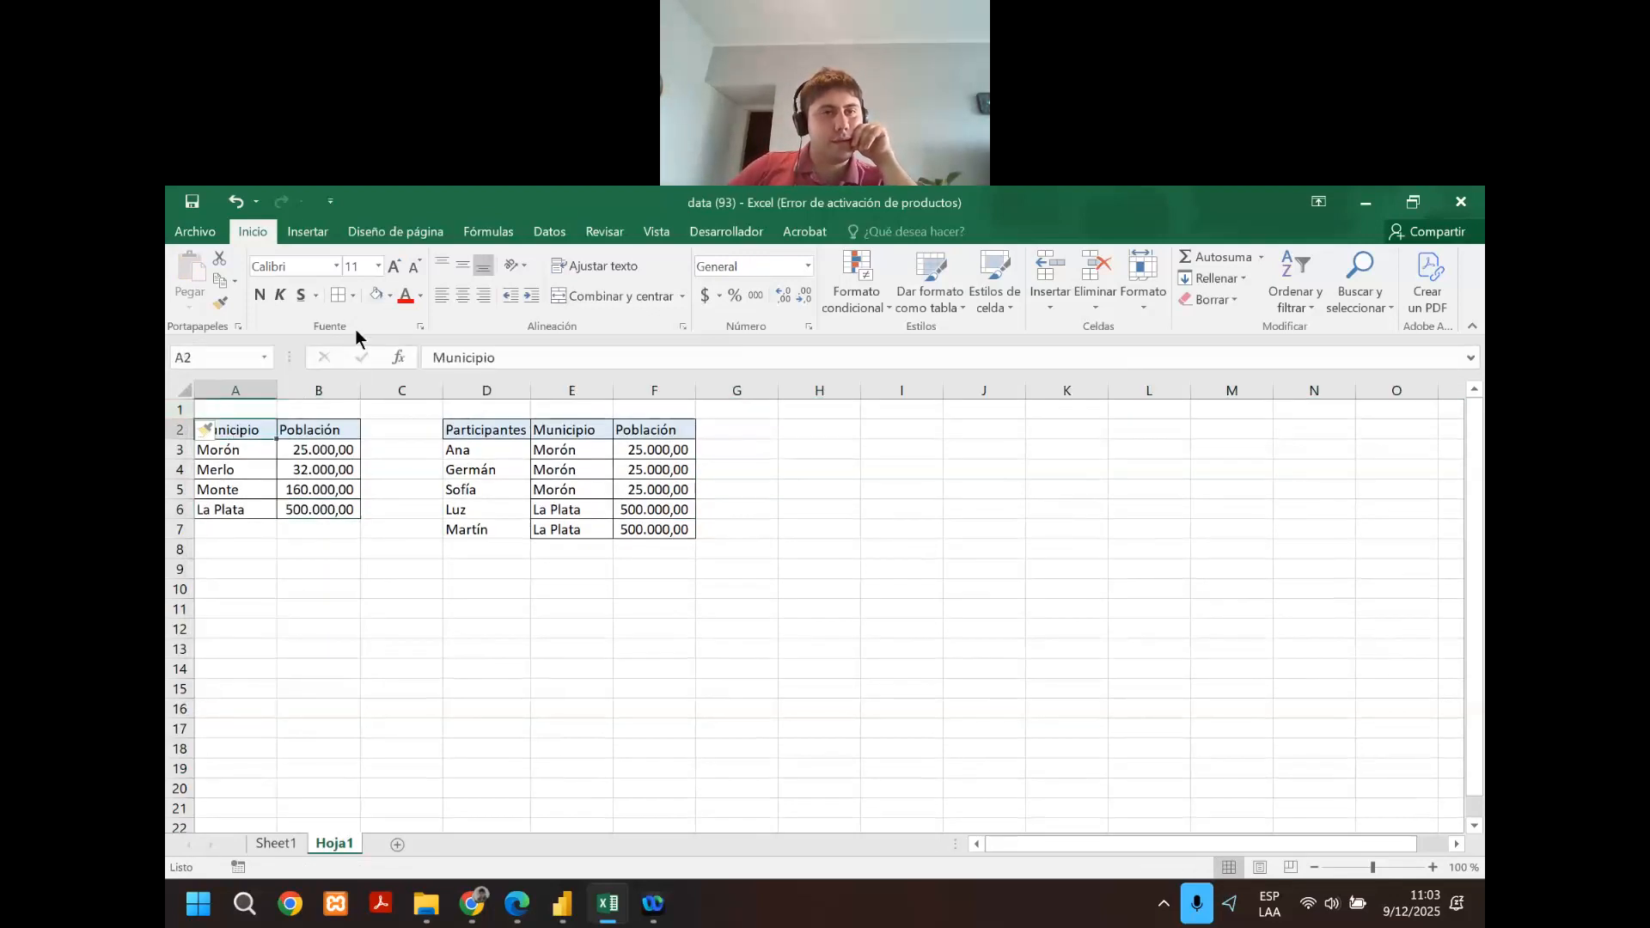
click(389, 296)
click(456, 349)
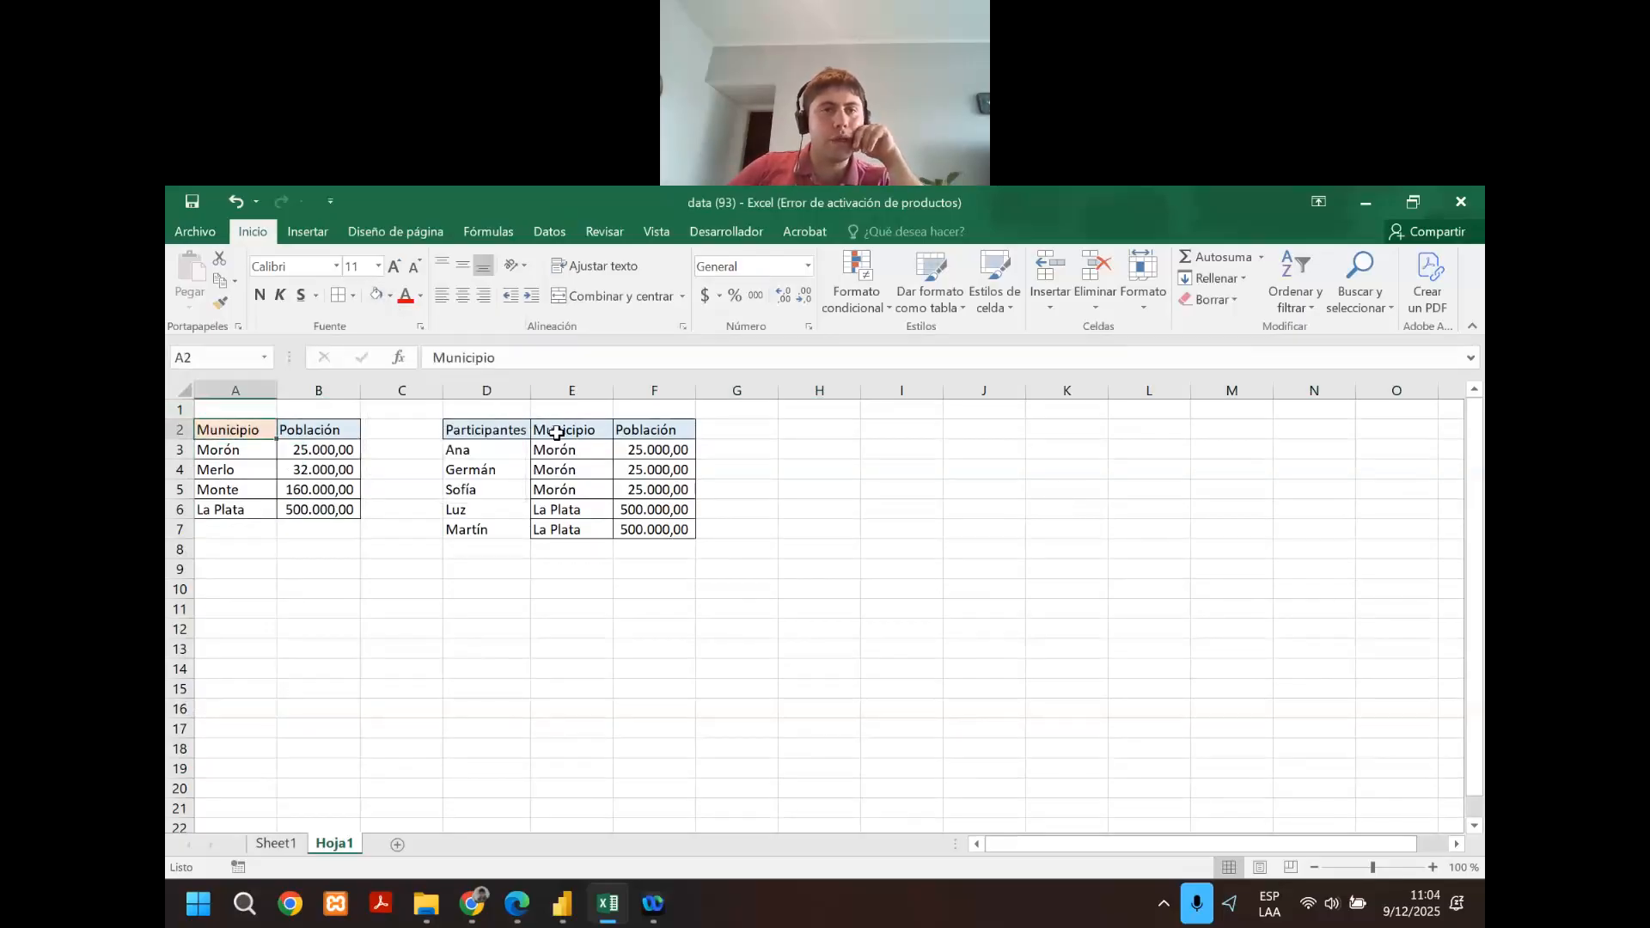
Make the participants table's population values in F3:F7 red and bold.
drag(640, 451, 652, 531)
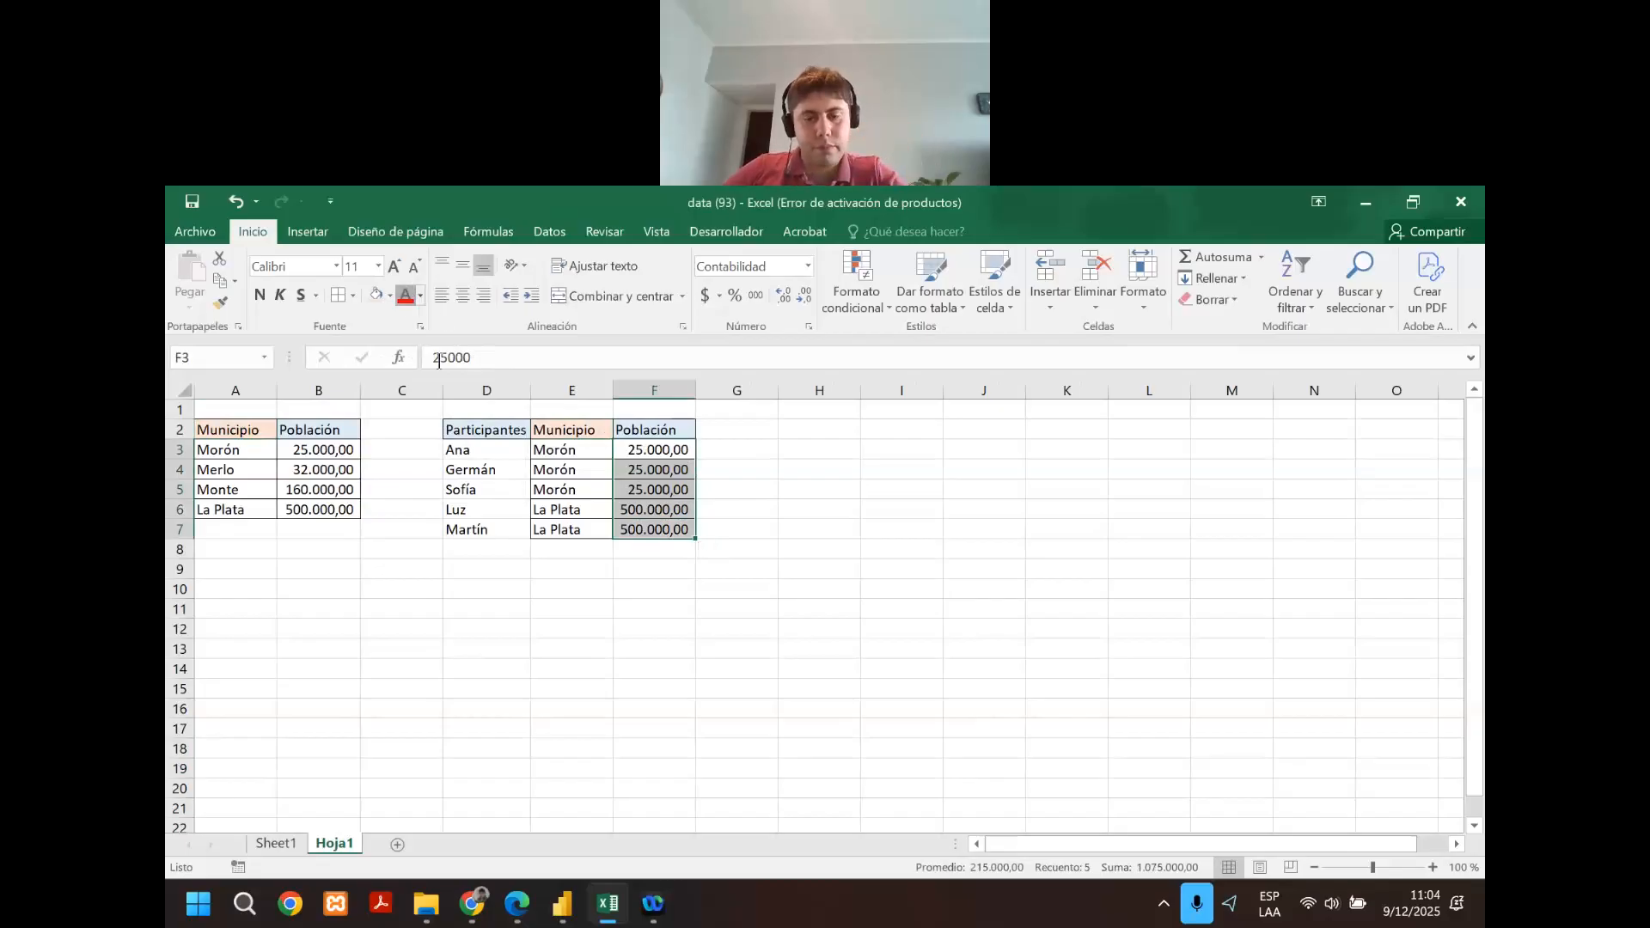
click(405, 296)
key(ctrl+n)
click(659, 585)
drag(670, 449, 677, 535)
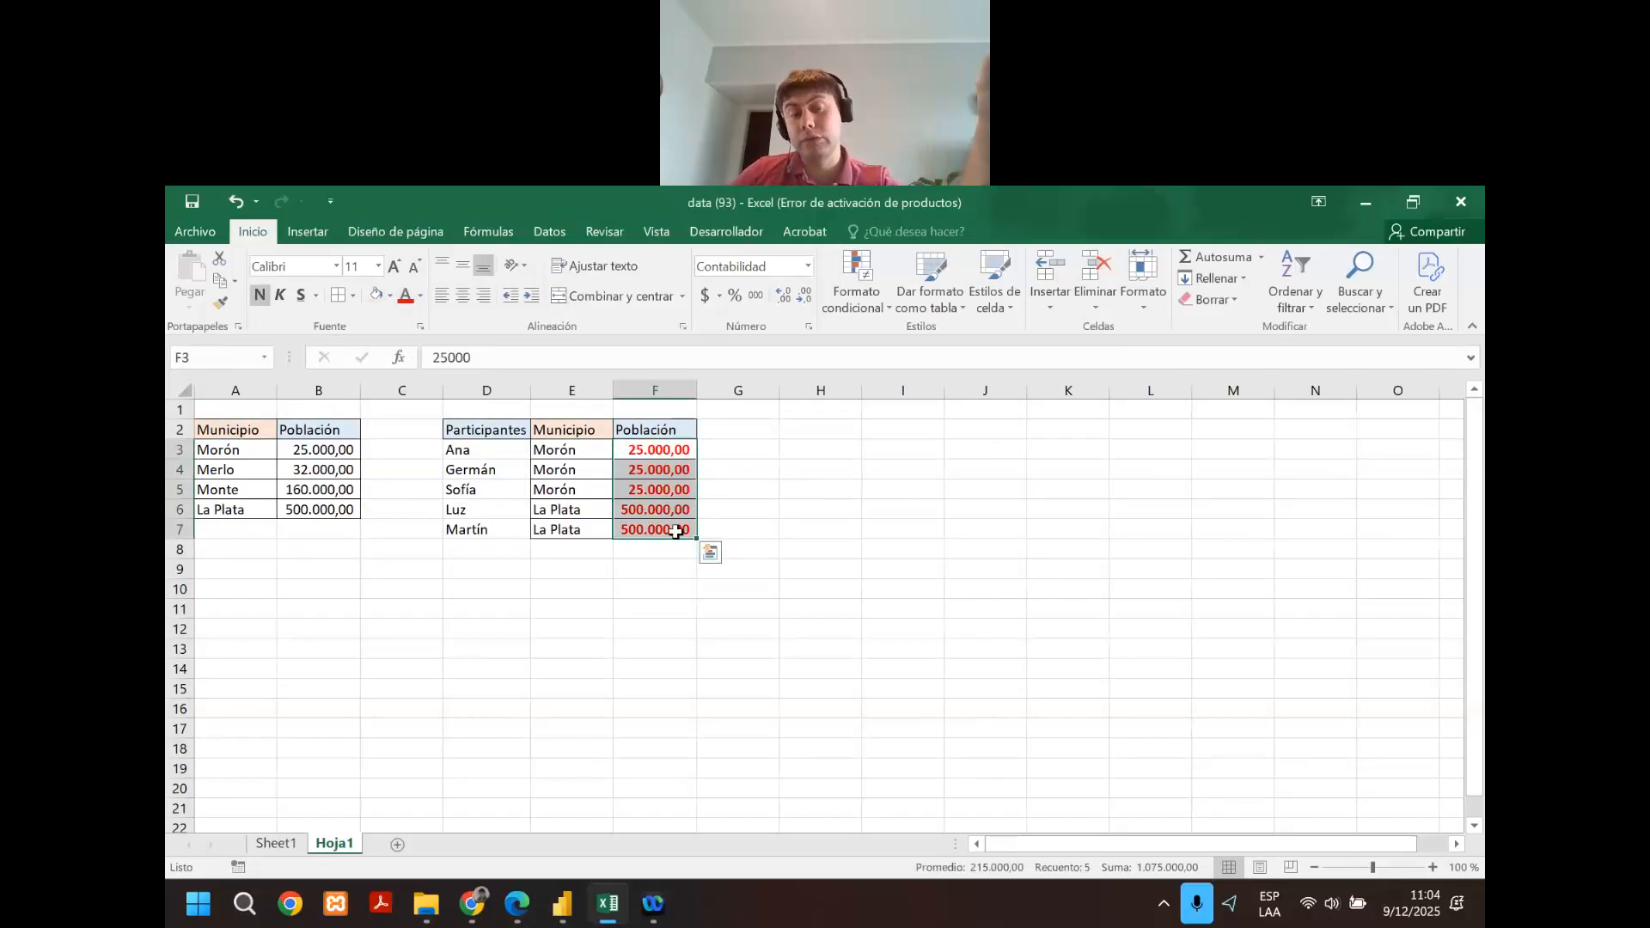
click(658, 471)
click(654, 491)
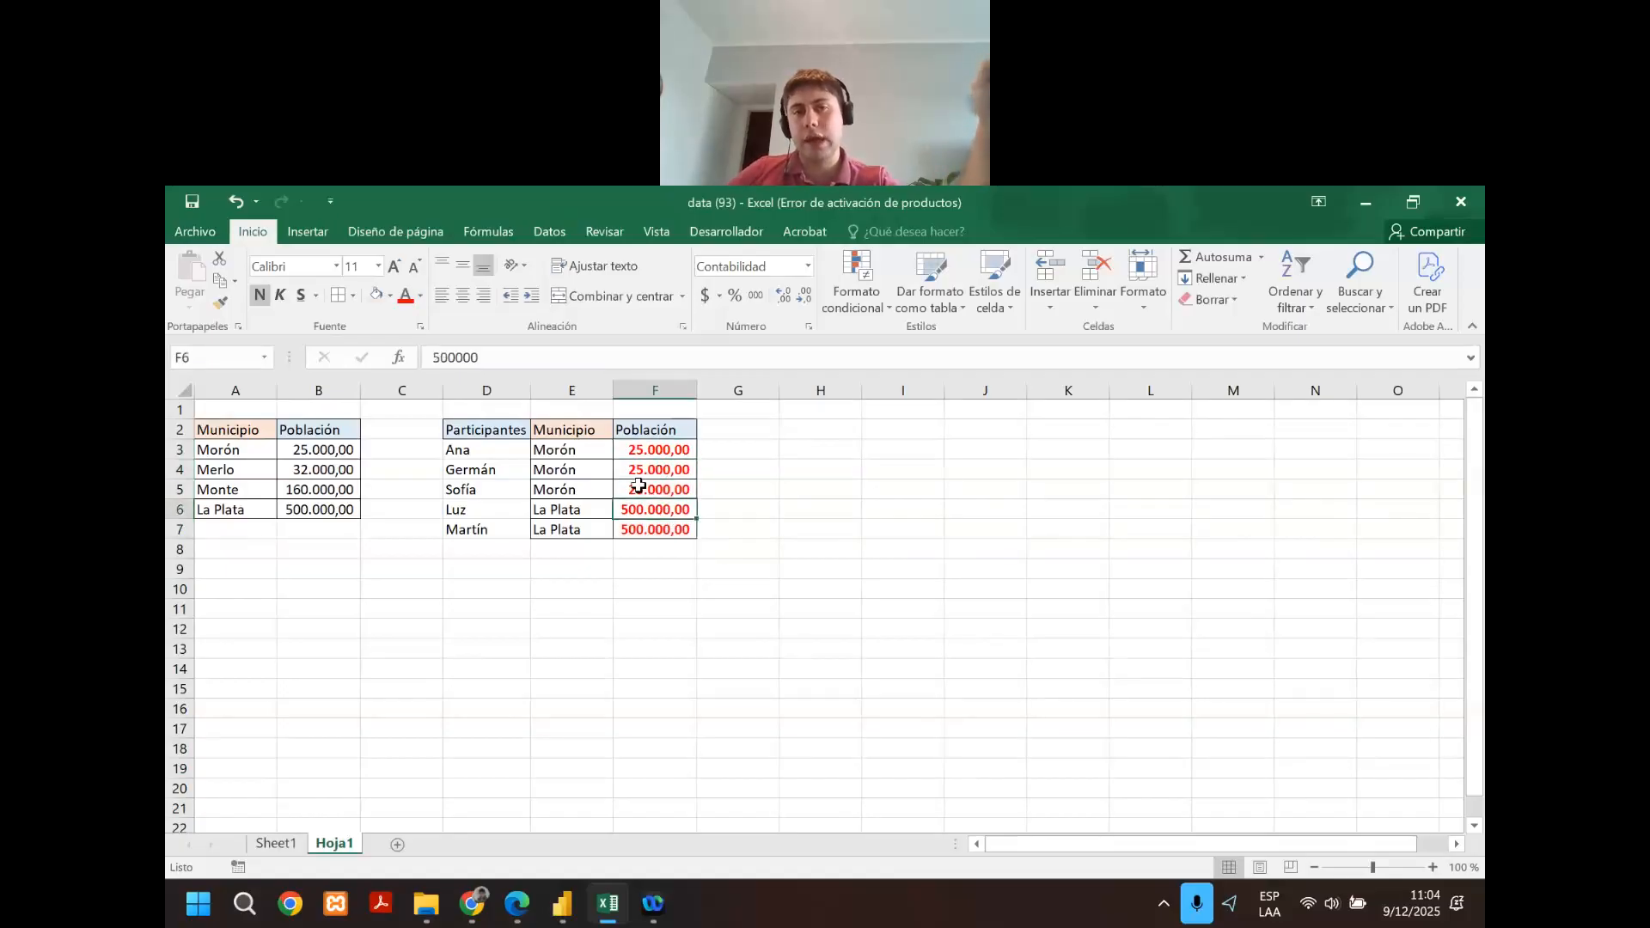
click(646, 428)
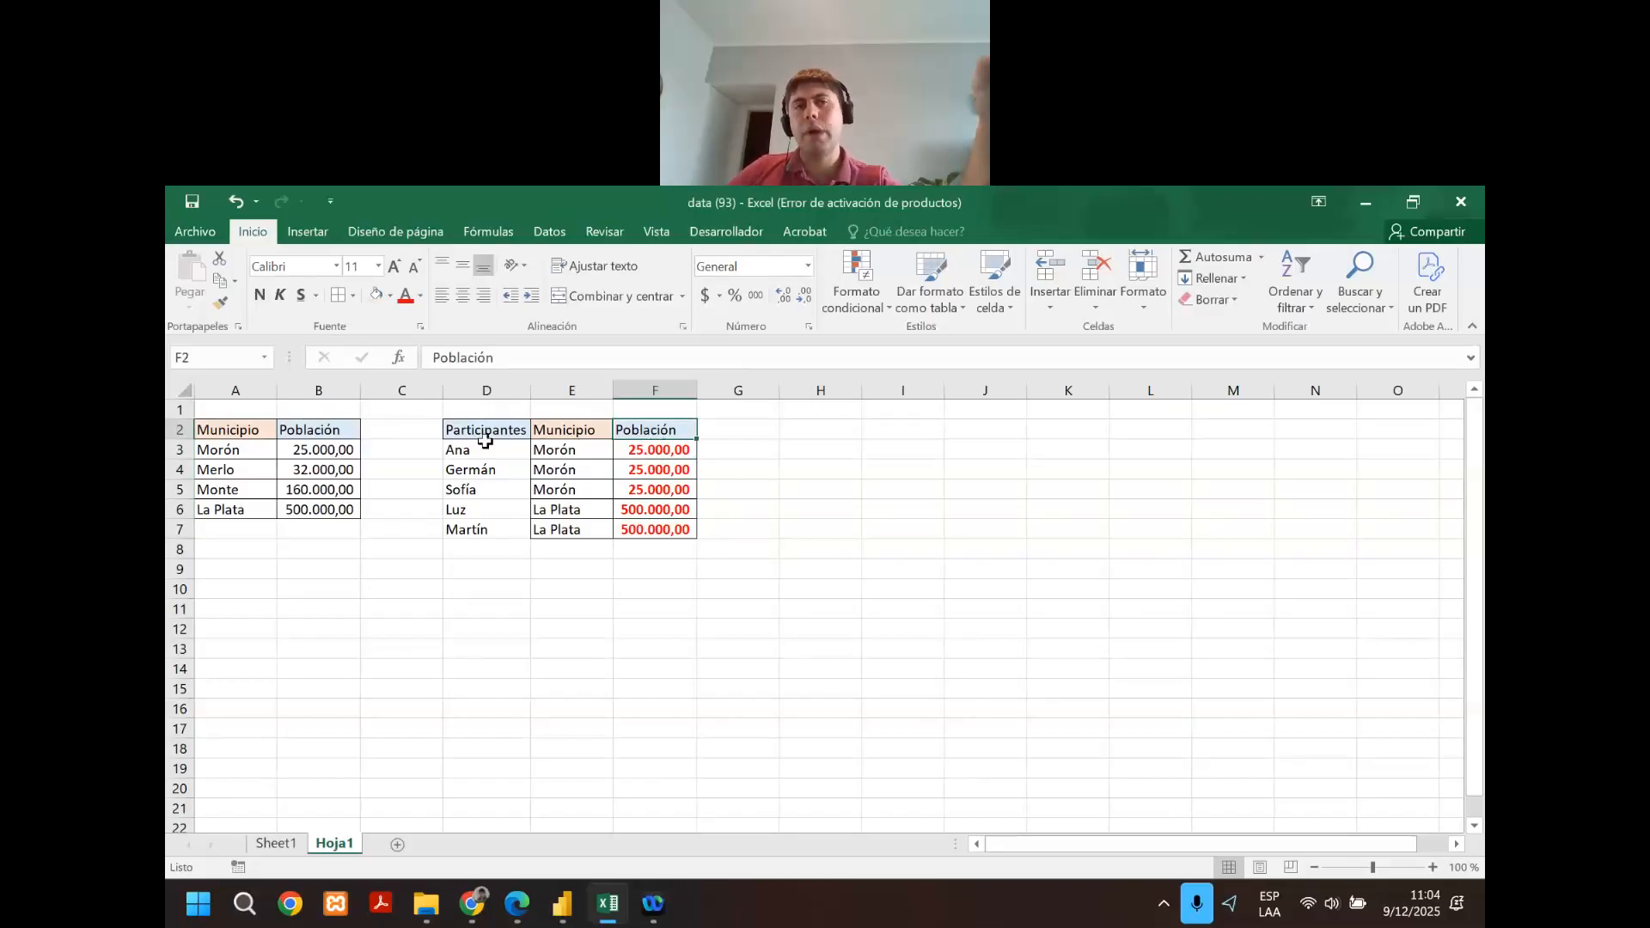
Title the tables by entering "Tabla participantes del programa" in D1 and "Tabla de municipios" in A1.
click(472, 409)
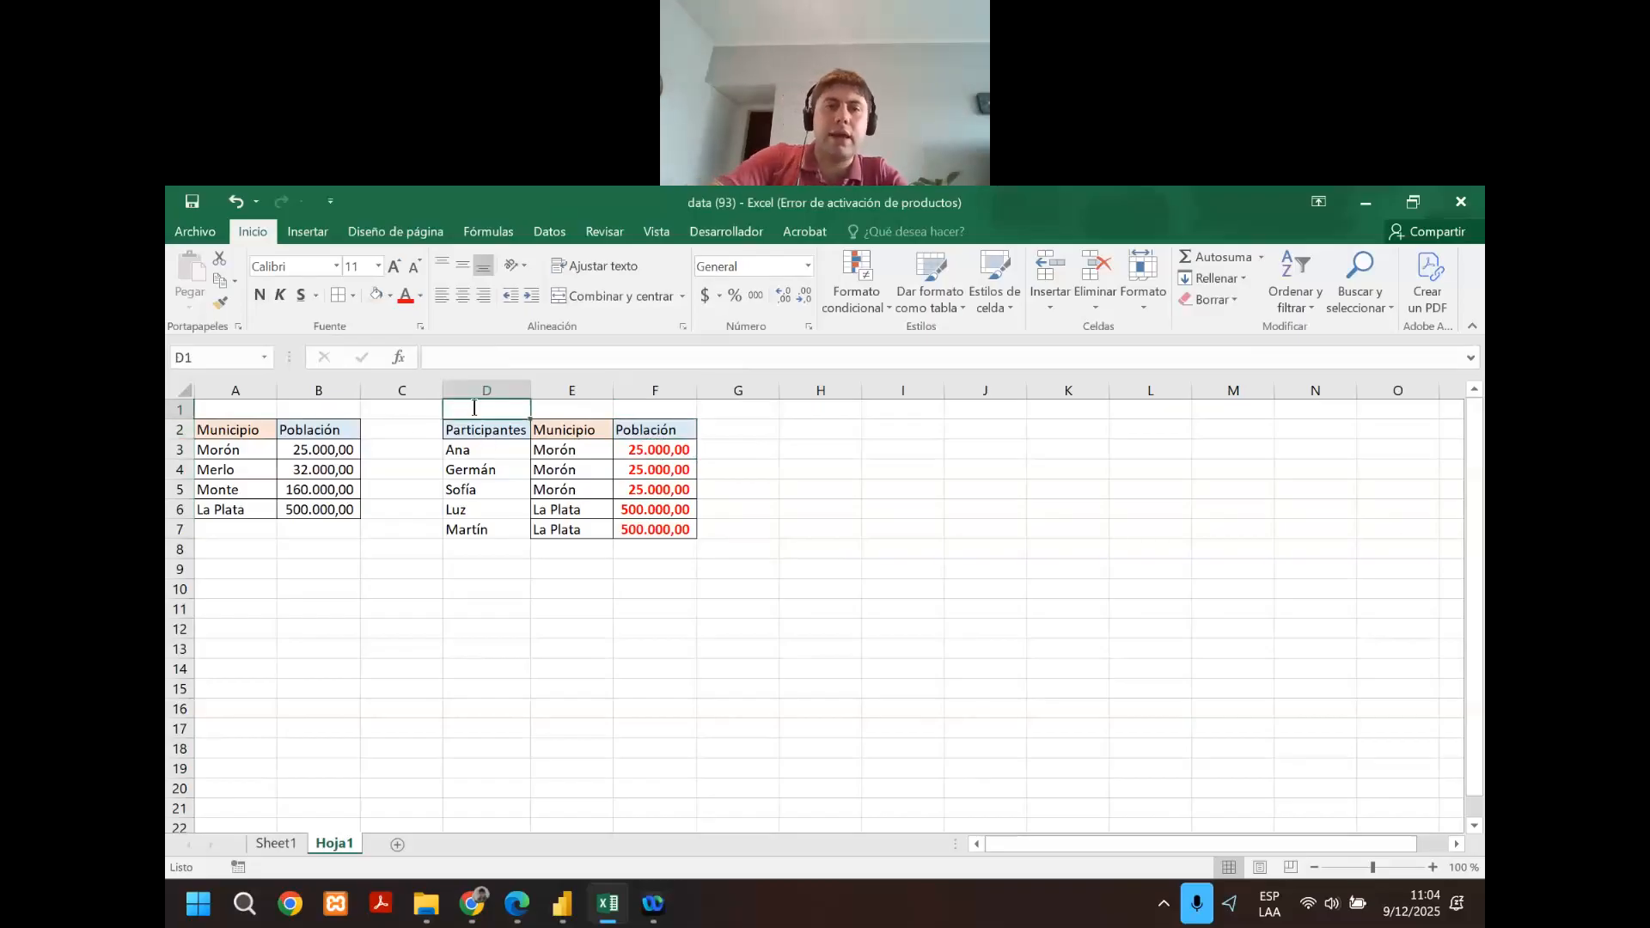
text(Tab)
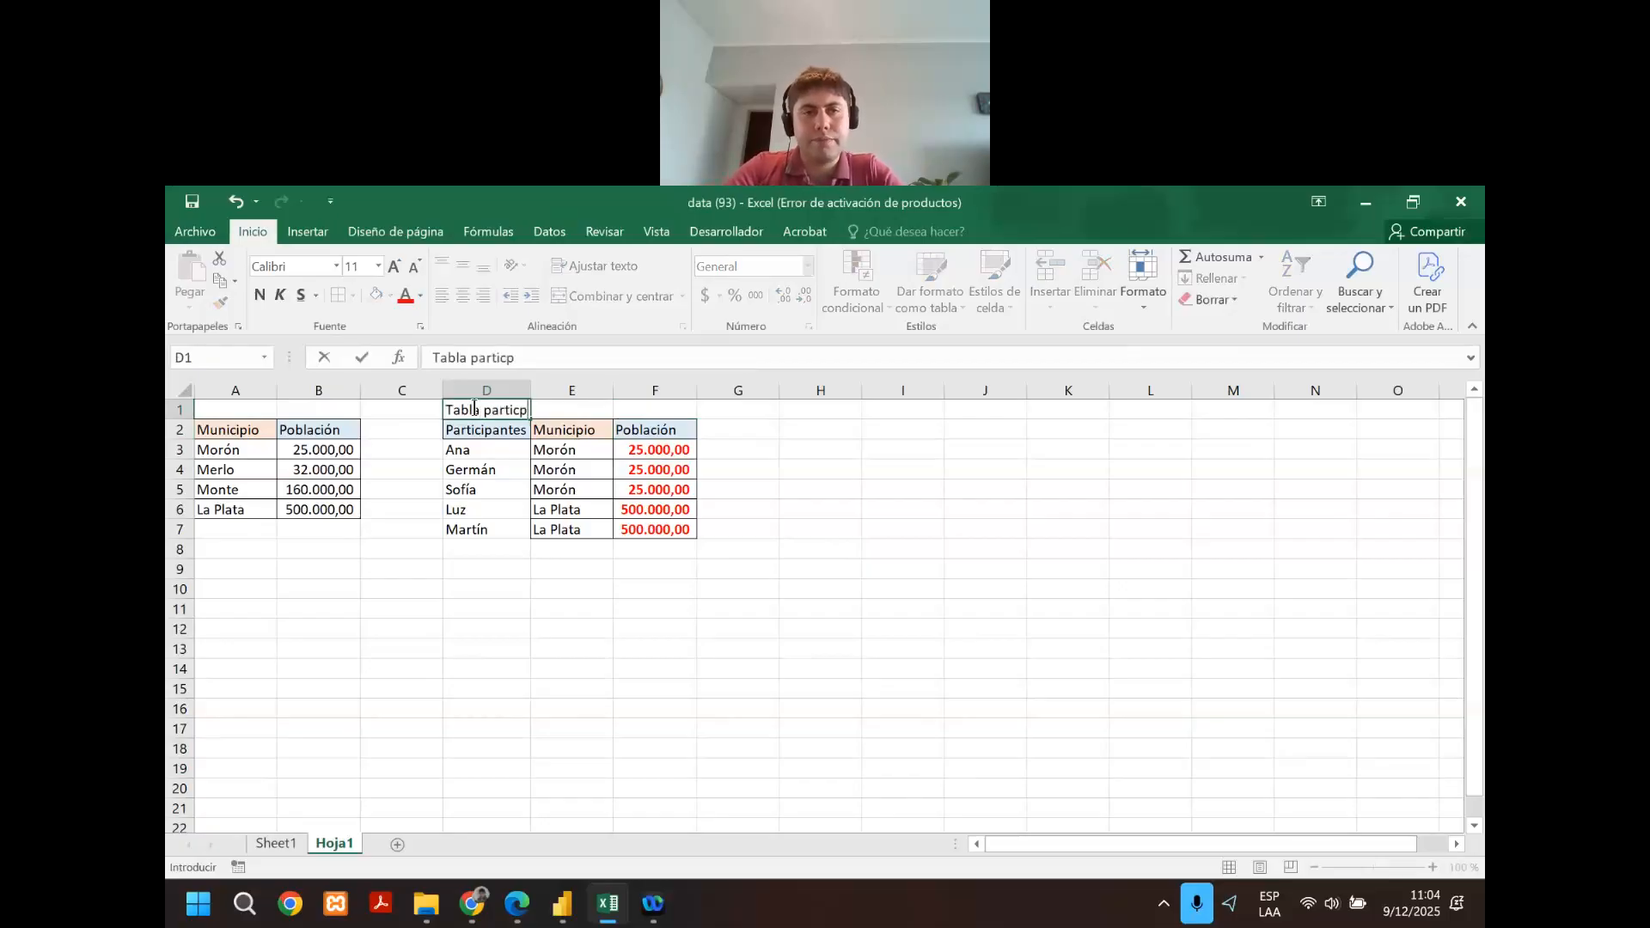
text(la participantes del progr)
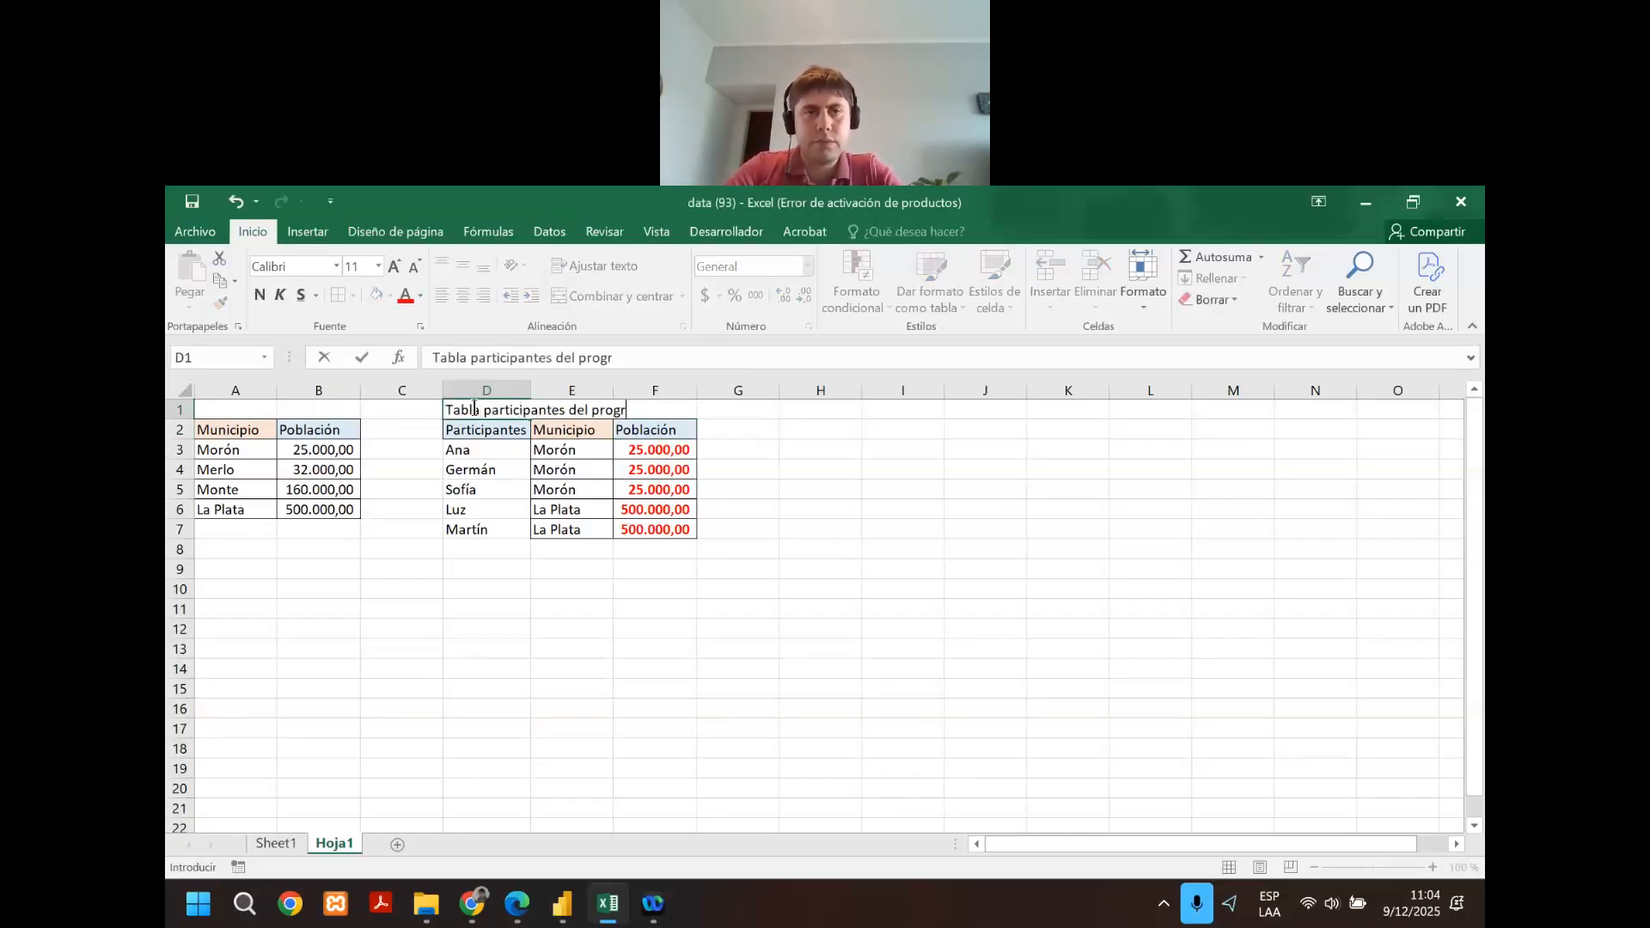
text(ama)
key(Return)
key(ctrl+Home)
text(T)
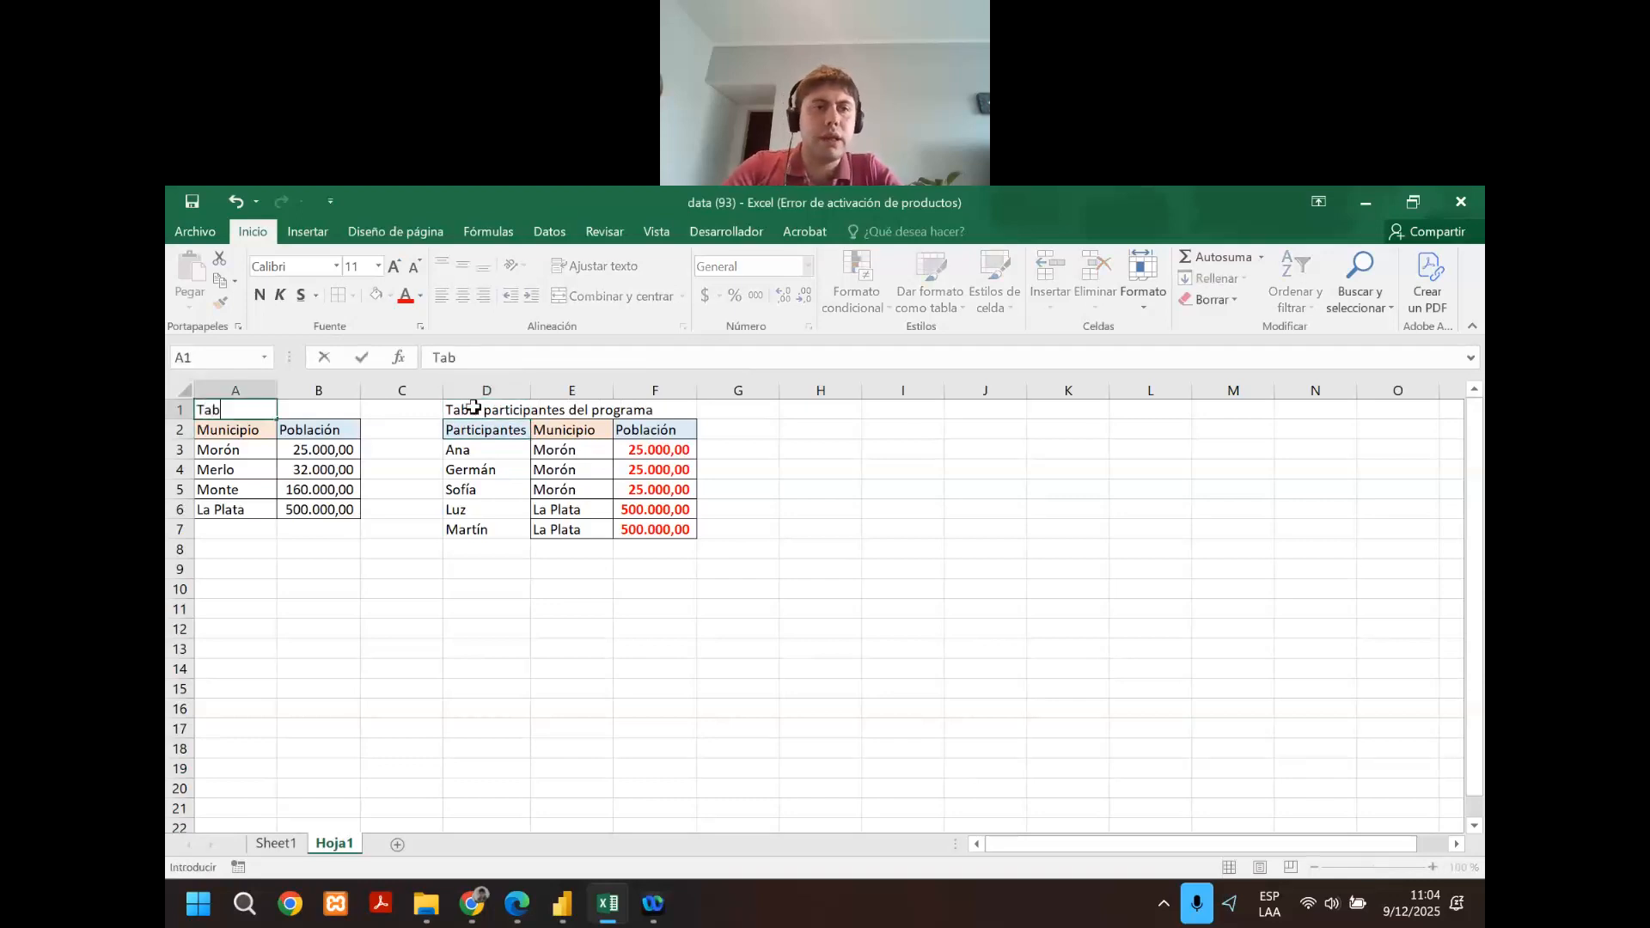
text(abla de municipios)
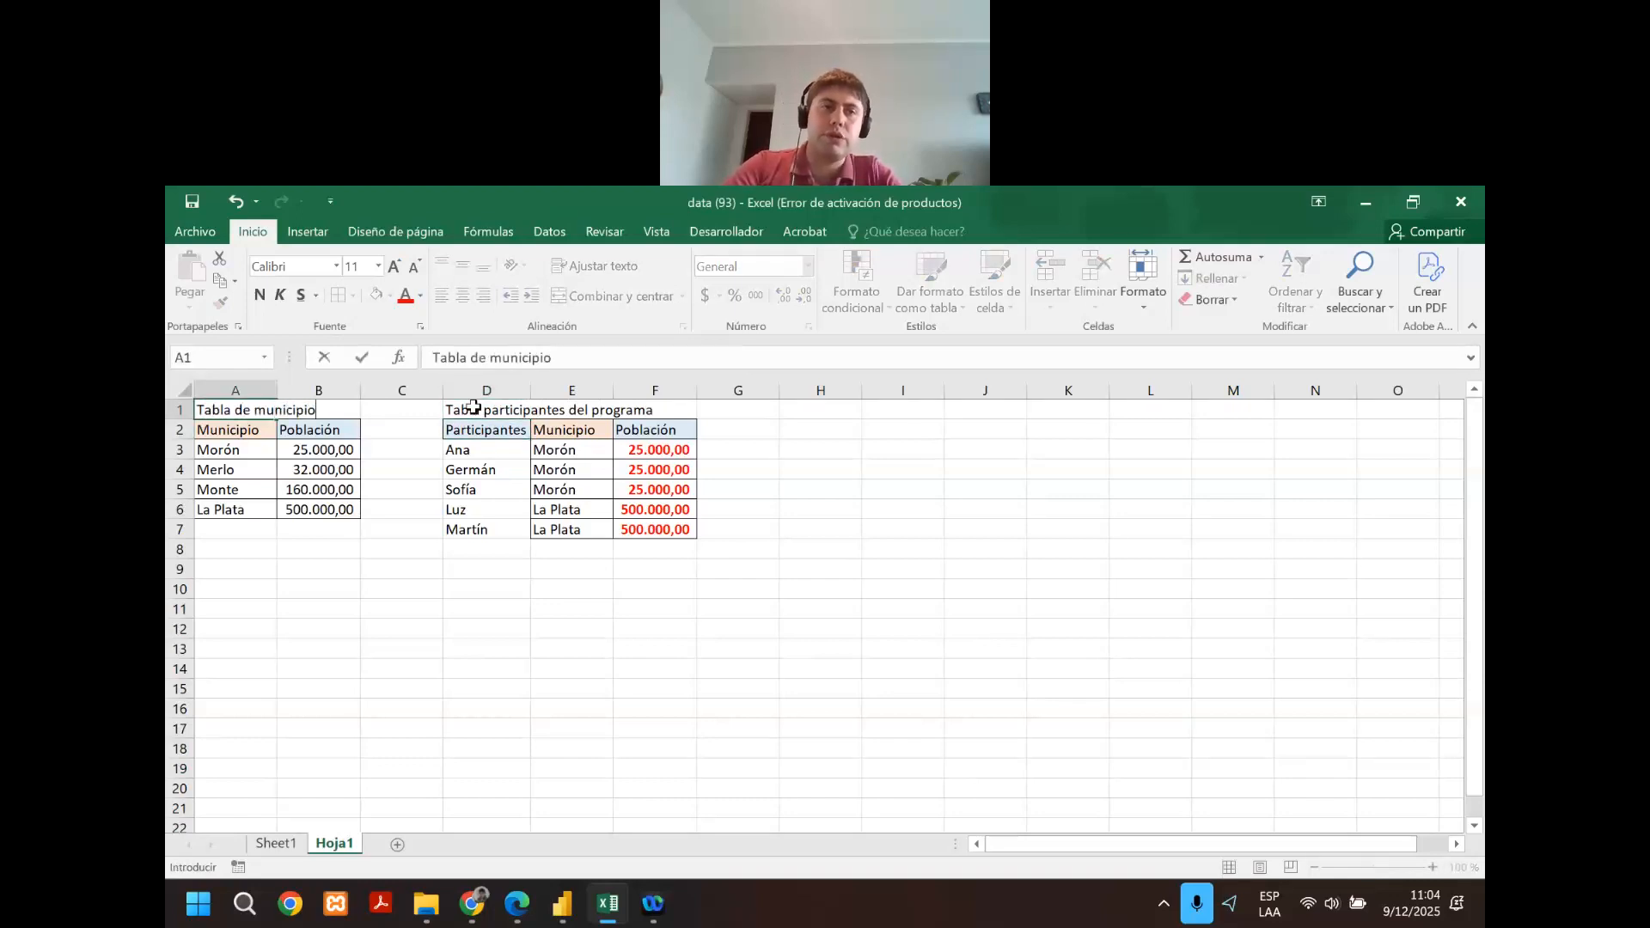
key(Return)
Set the font colour of the municipality population values in B3:B6 to green.
key(Down)
key(Right)
key(shift+Down)
key(shift+Down)
key(shift+Down)
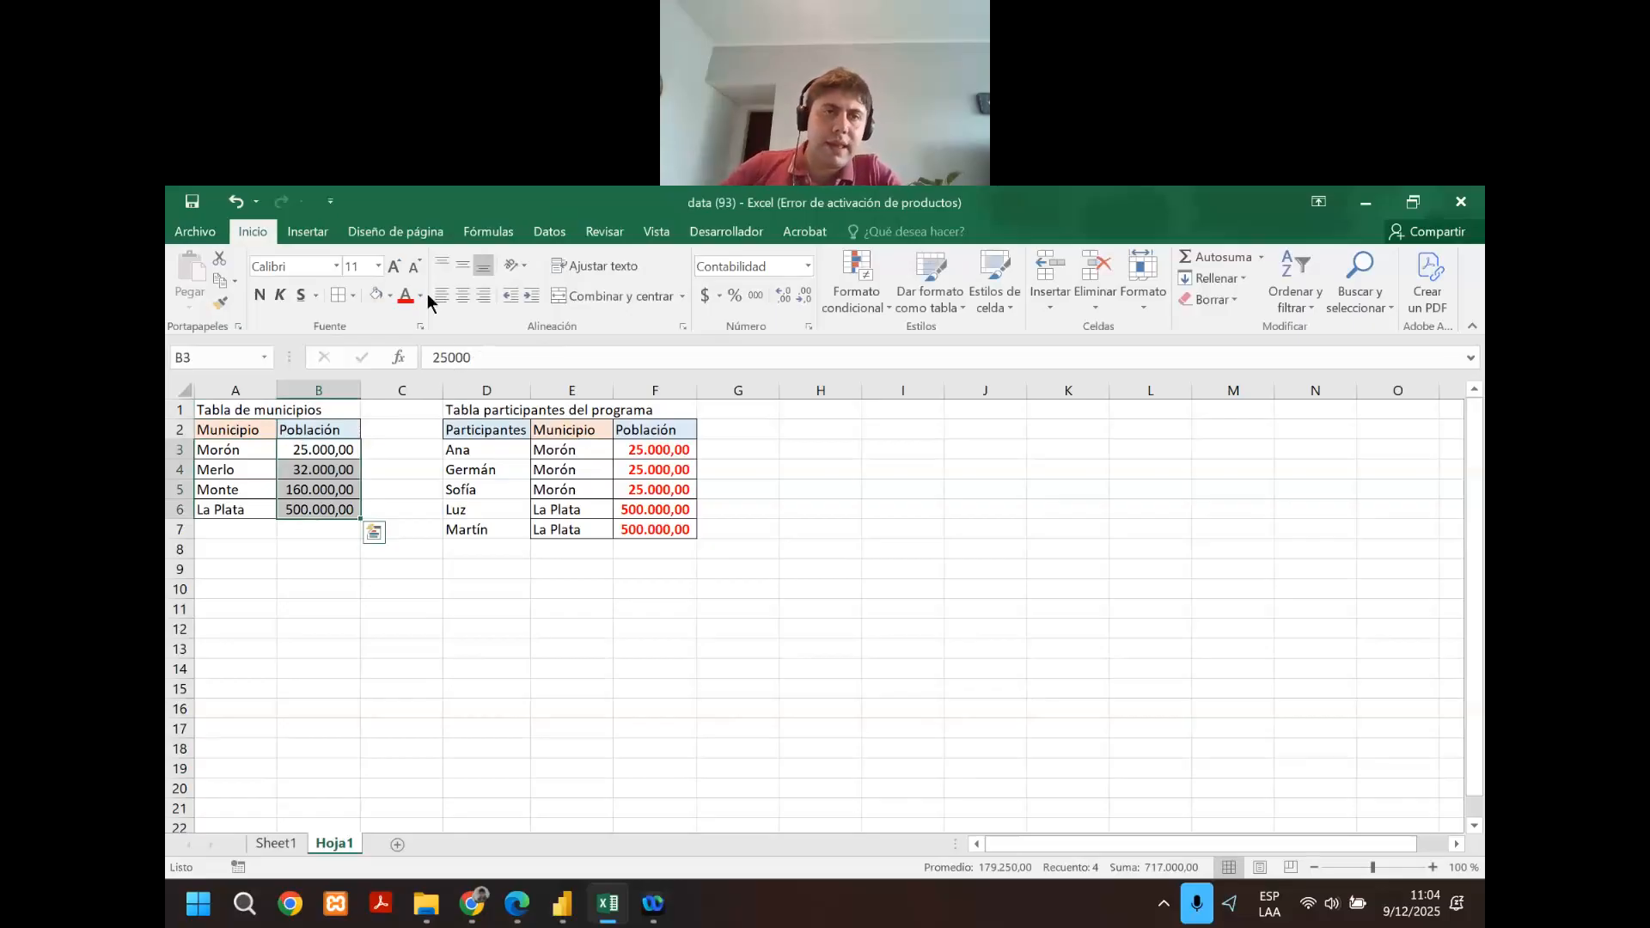
click(420, 296)
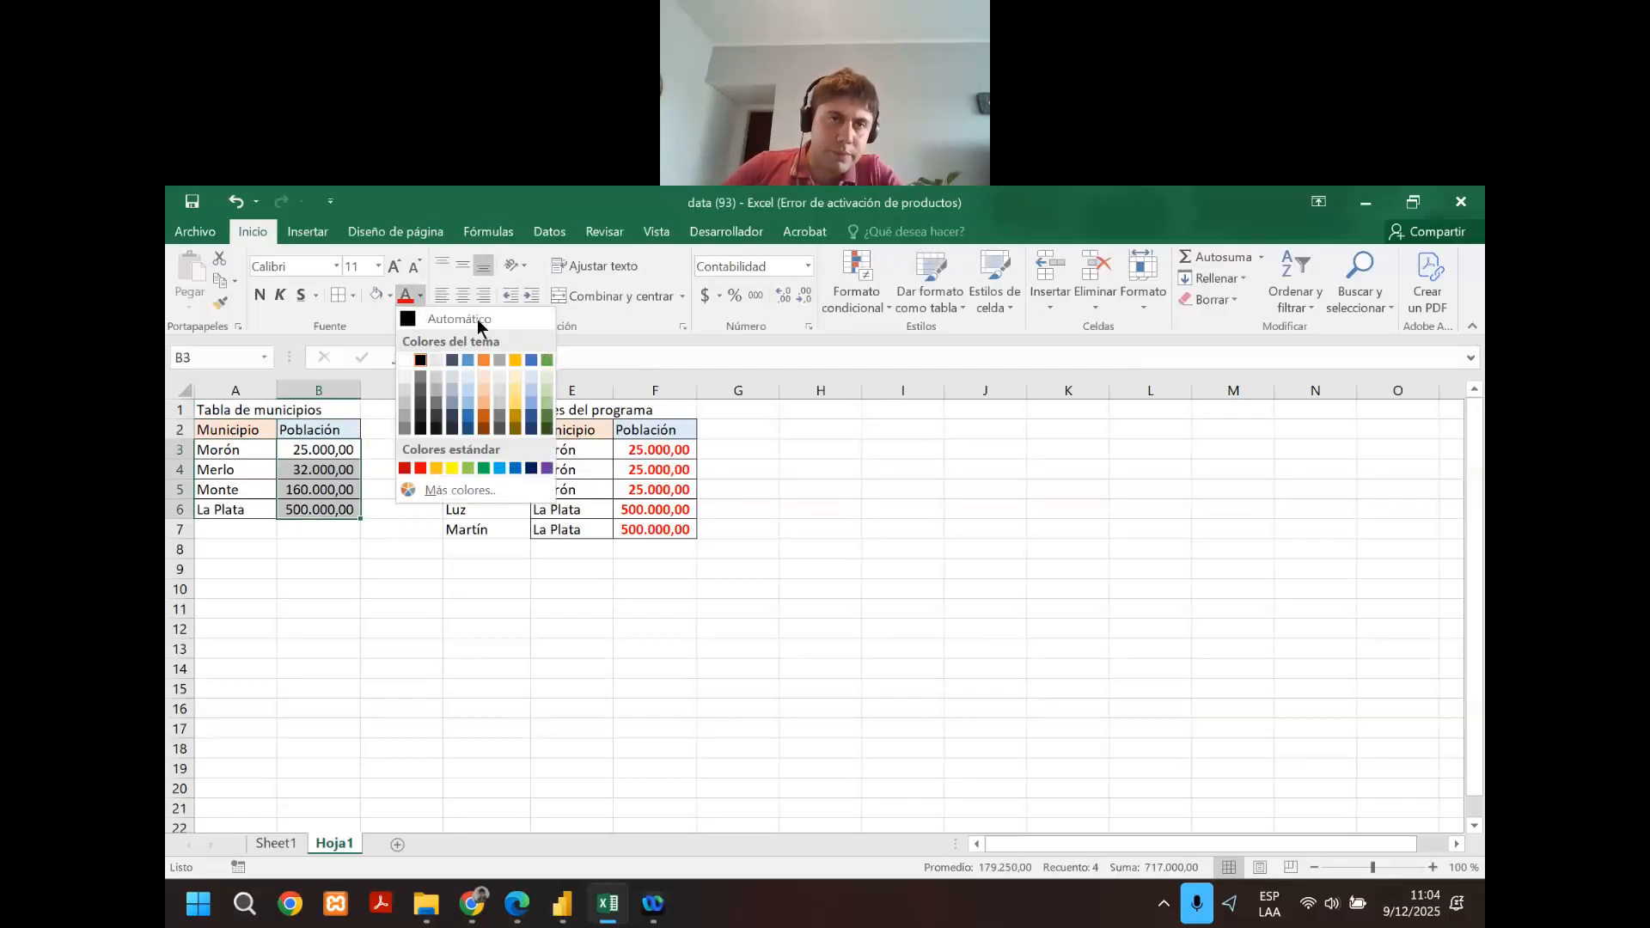
click(545, 359)
click(373, 533)
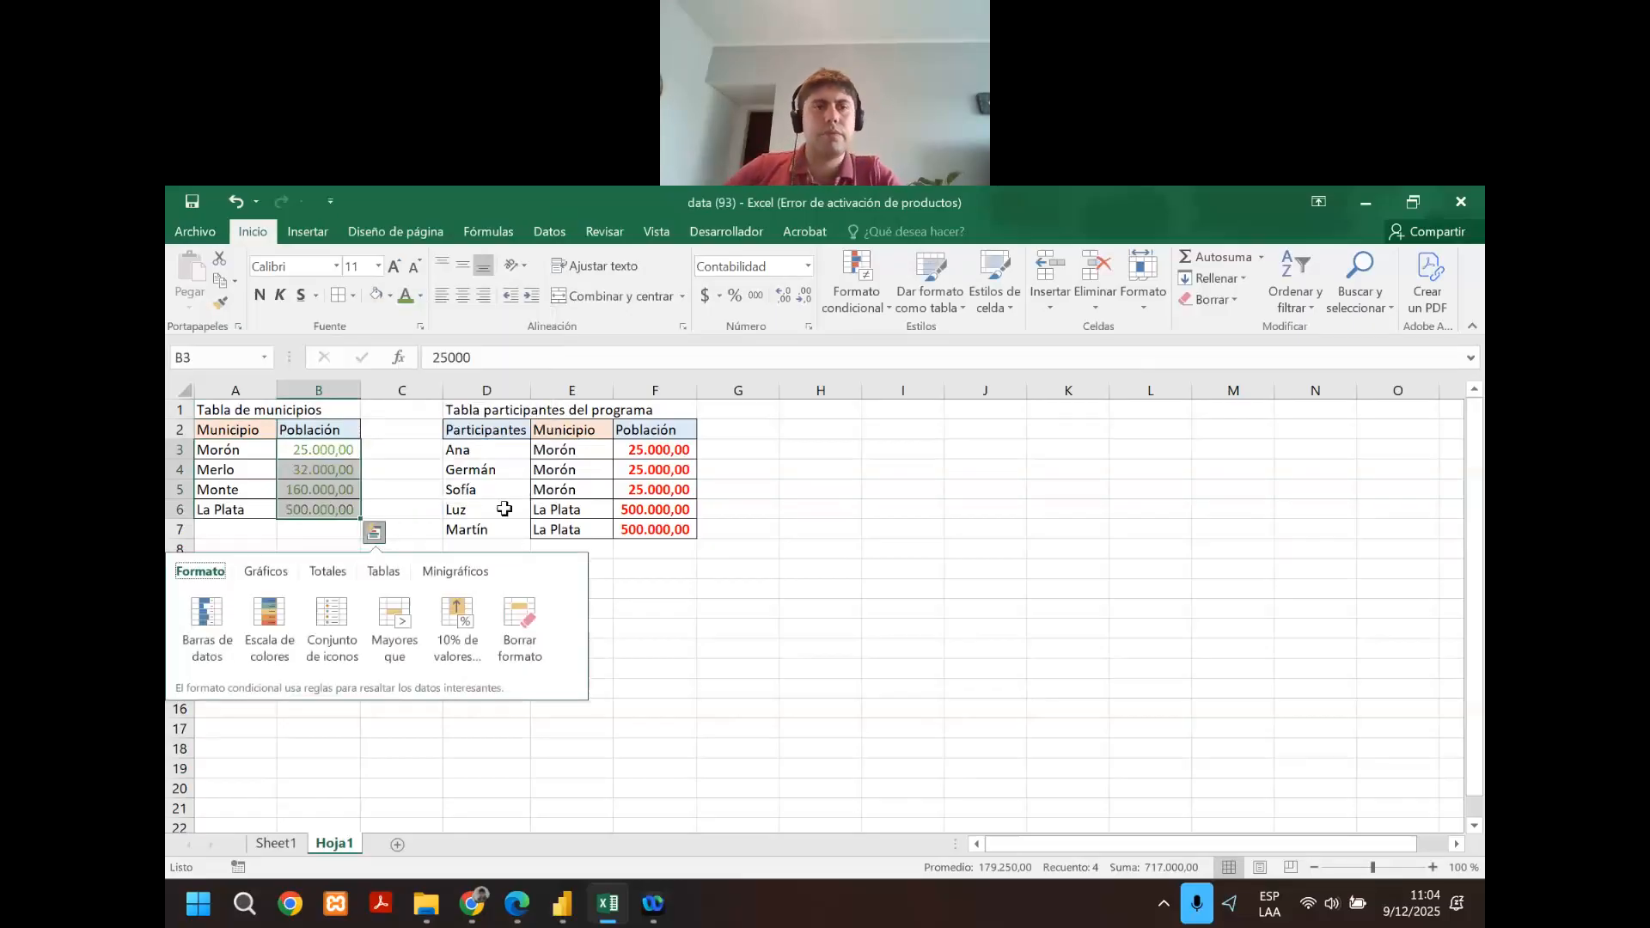
click(505, 509)
click(329, 448)
Switch to the module PDF in Edge, highlight the word "relaciones" and show the model optimization techniques page in full screen.
key(alt+Tab)
key(alt+Tab)
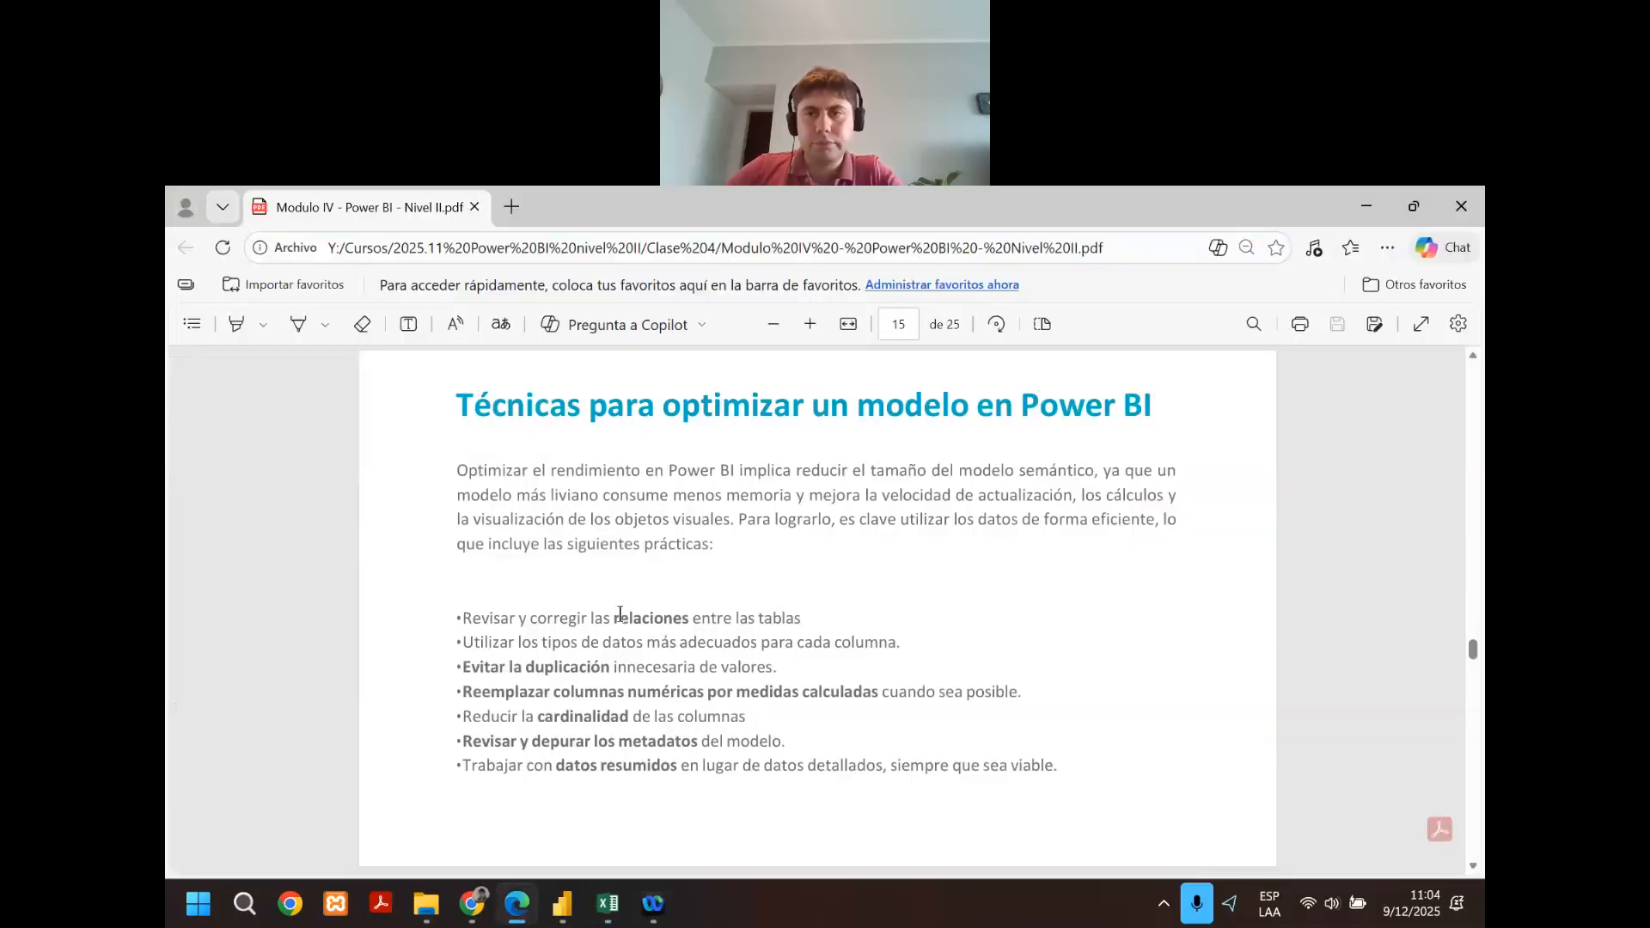
double_click(620, 616)
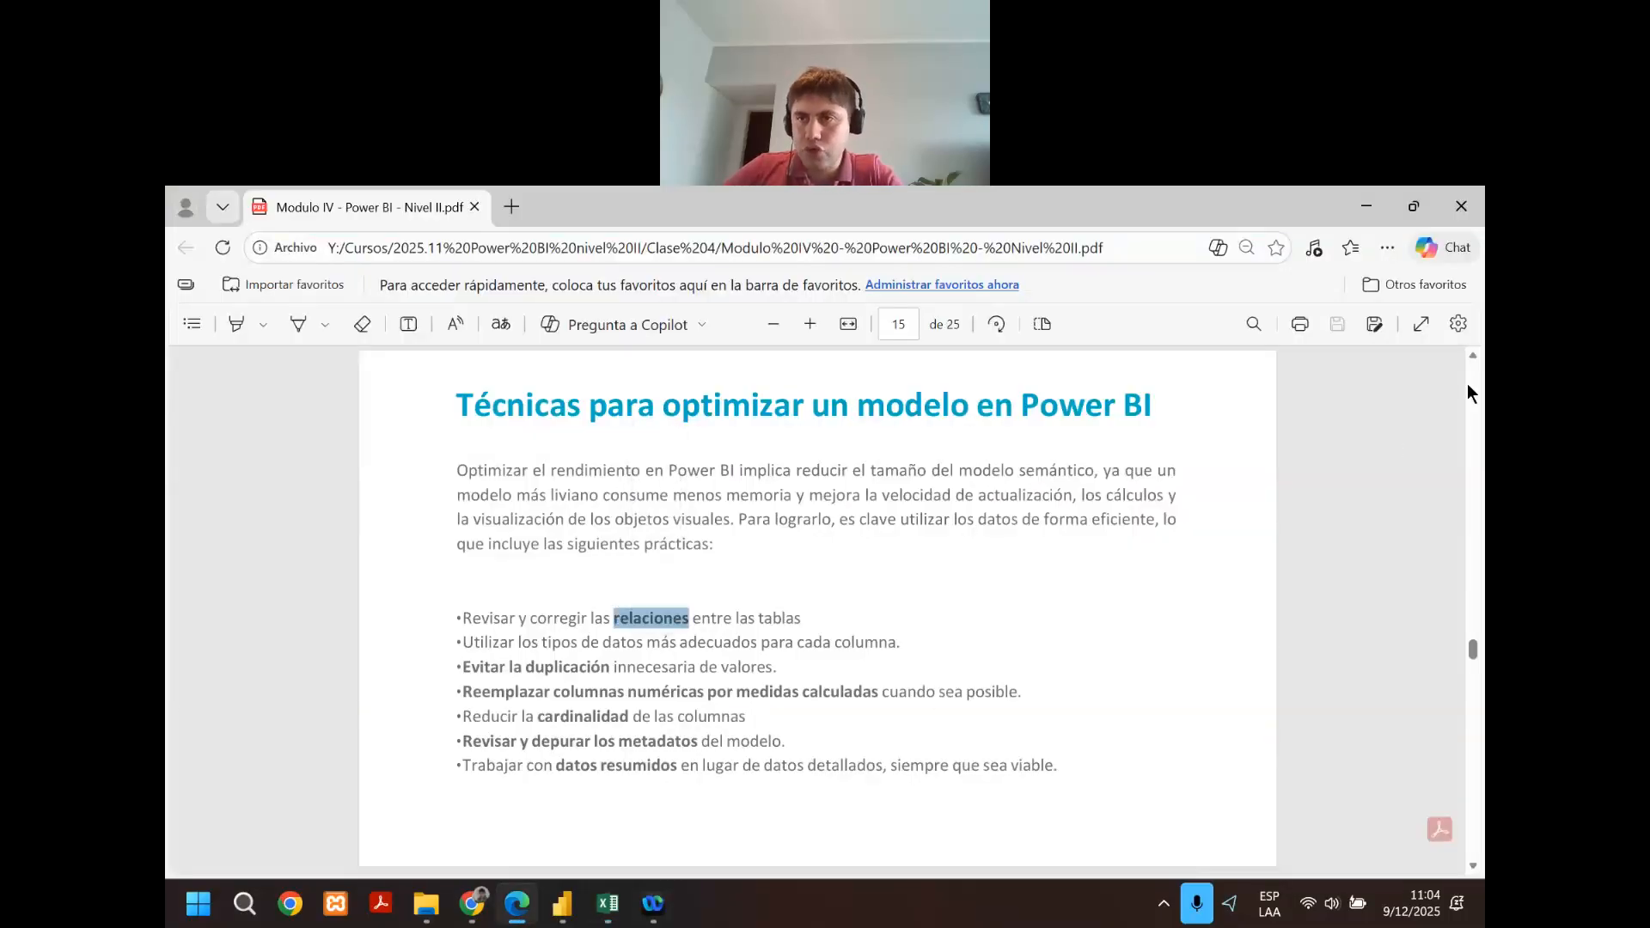
click(1421, 324)
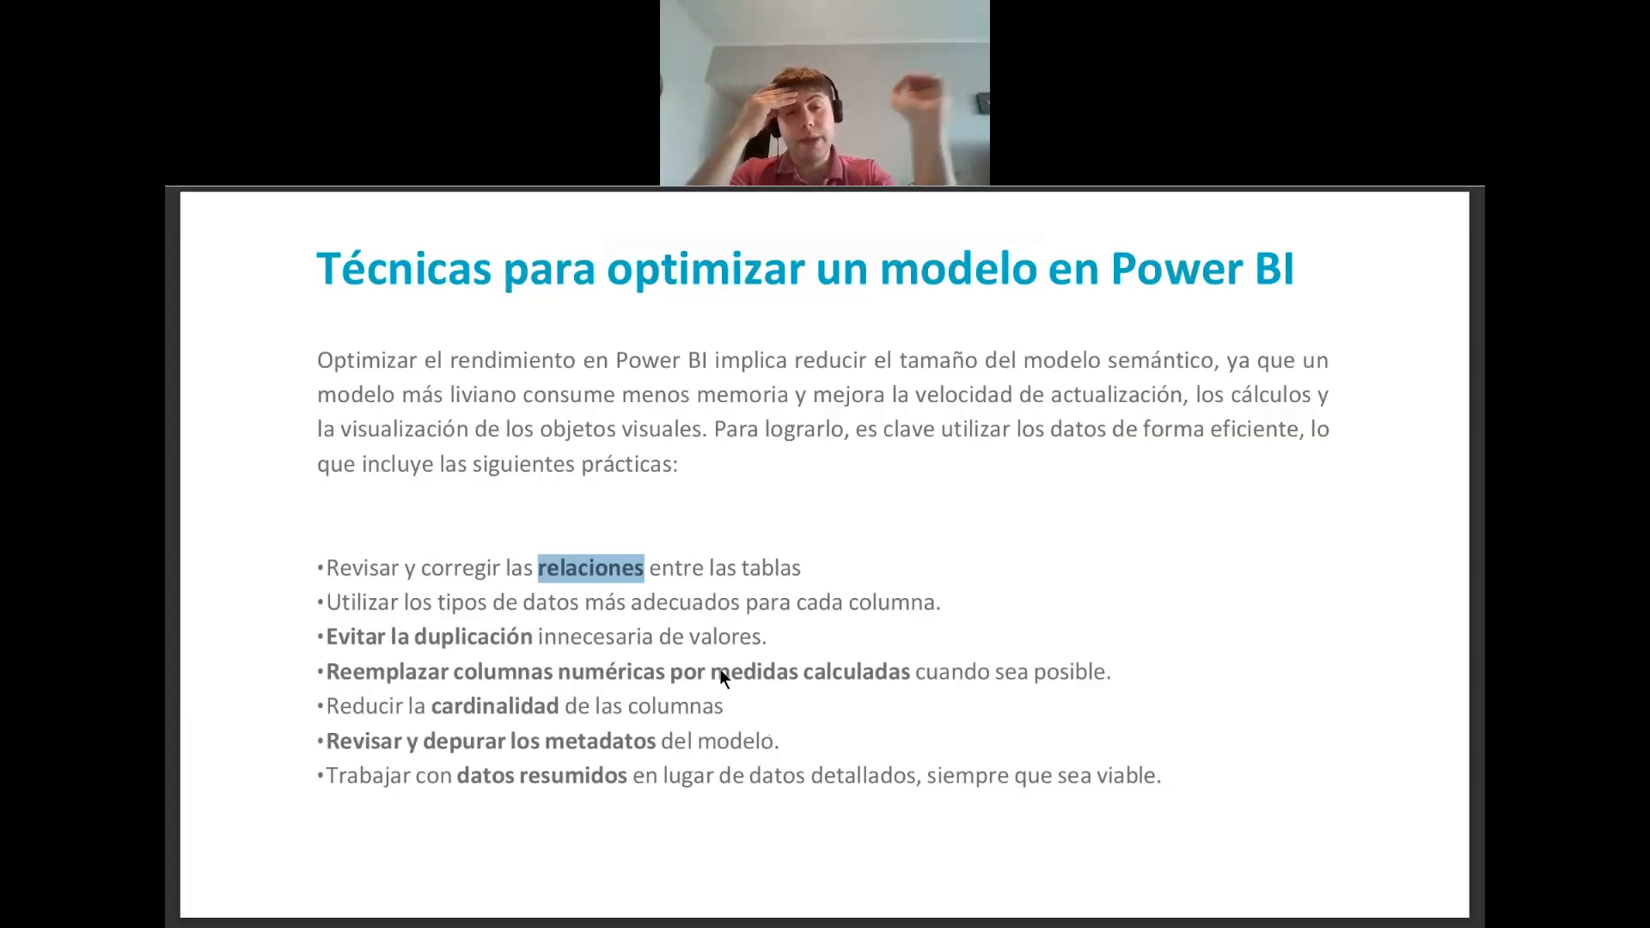
Return to Excel and add a "Columna calculada" header in G2, fill G3:G7 with Calculo 1 to Calculo 5, and fit the column width.
key(alt+Tab)
click(736, 444)
key(Up)
text(Colu)
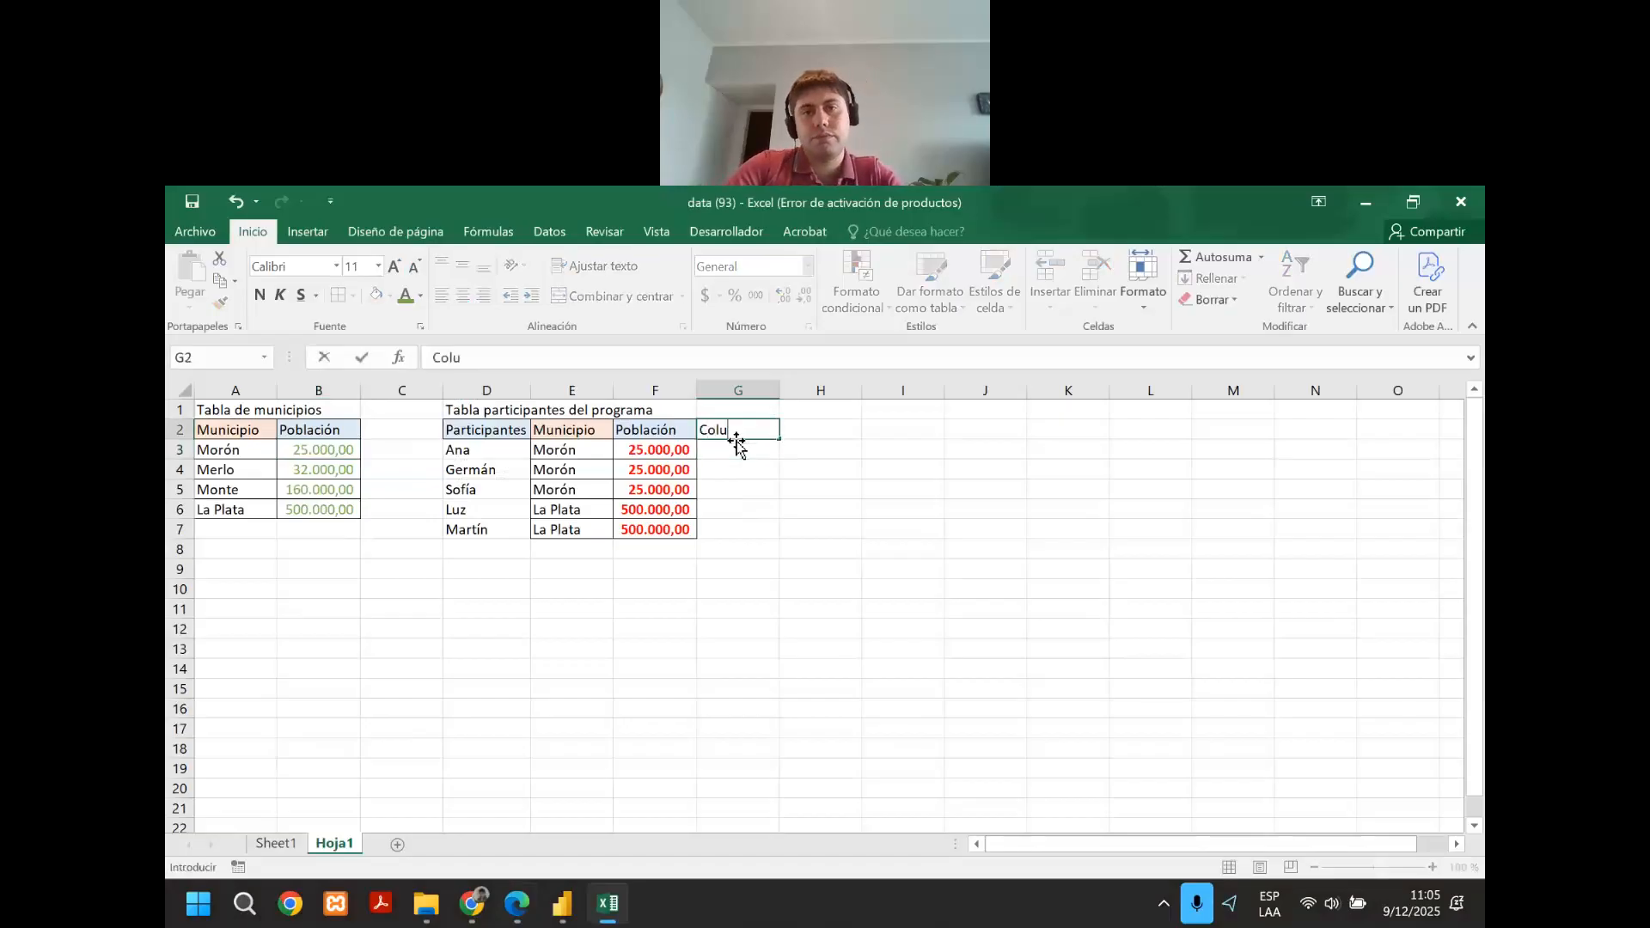
text(mna calculada)
key(Return)
text(Calculo 1)
key(Return)
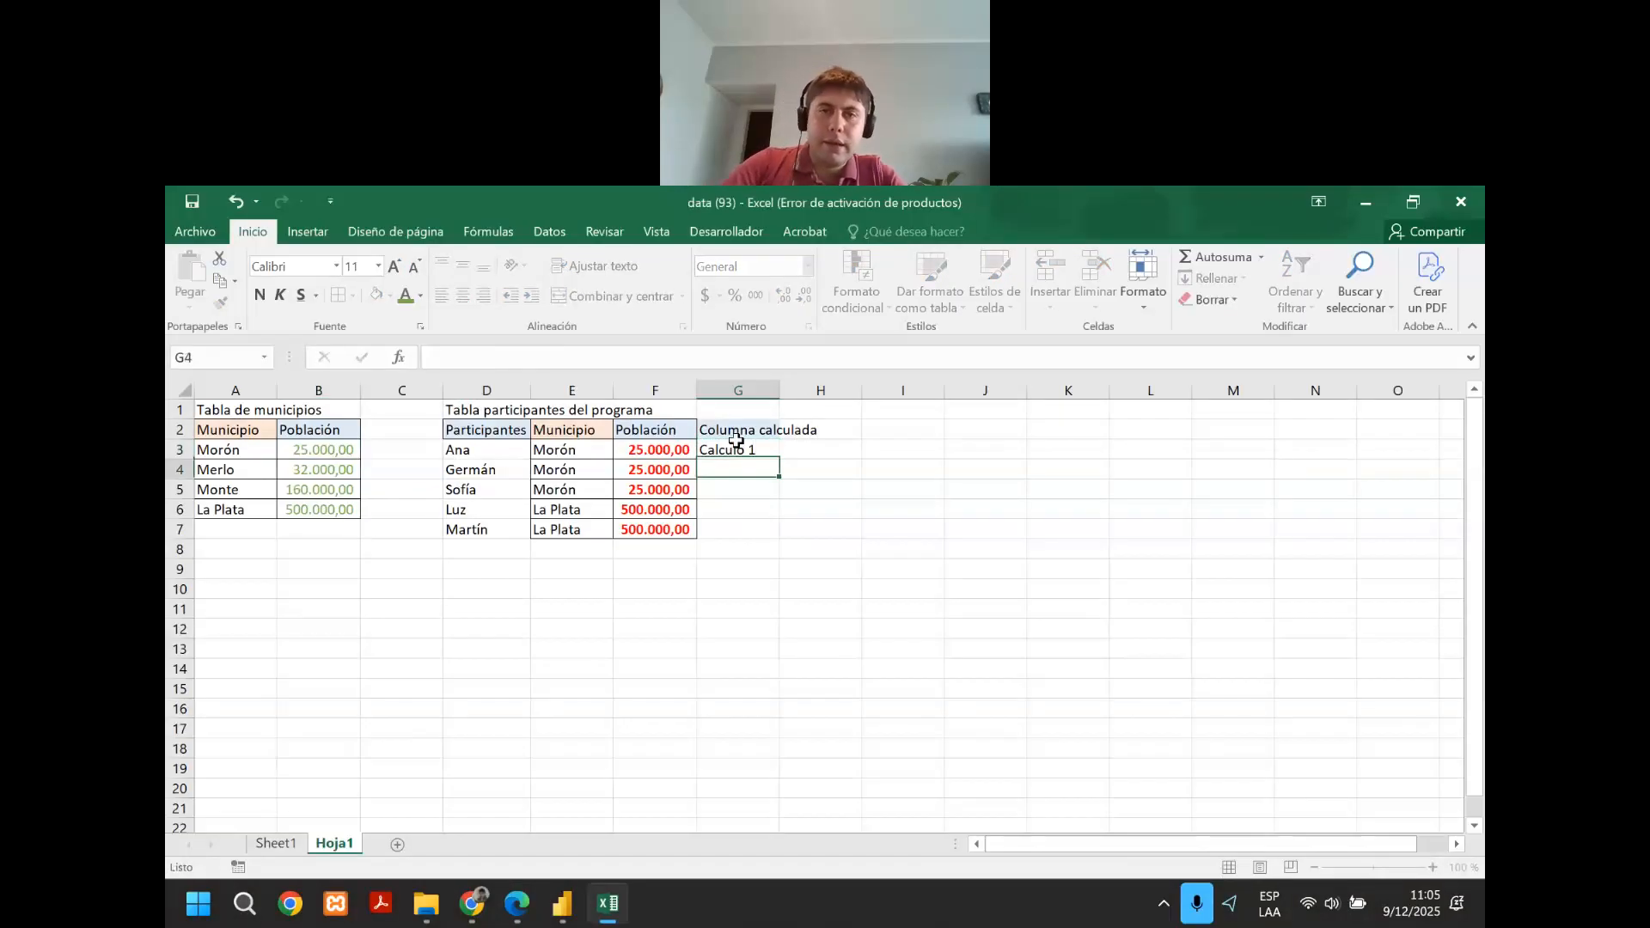
click(744, 447)
drag(779, 456, 776, 539)
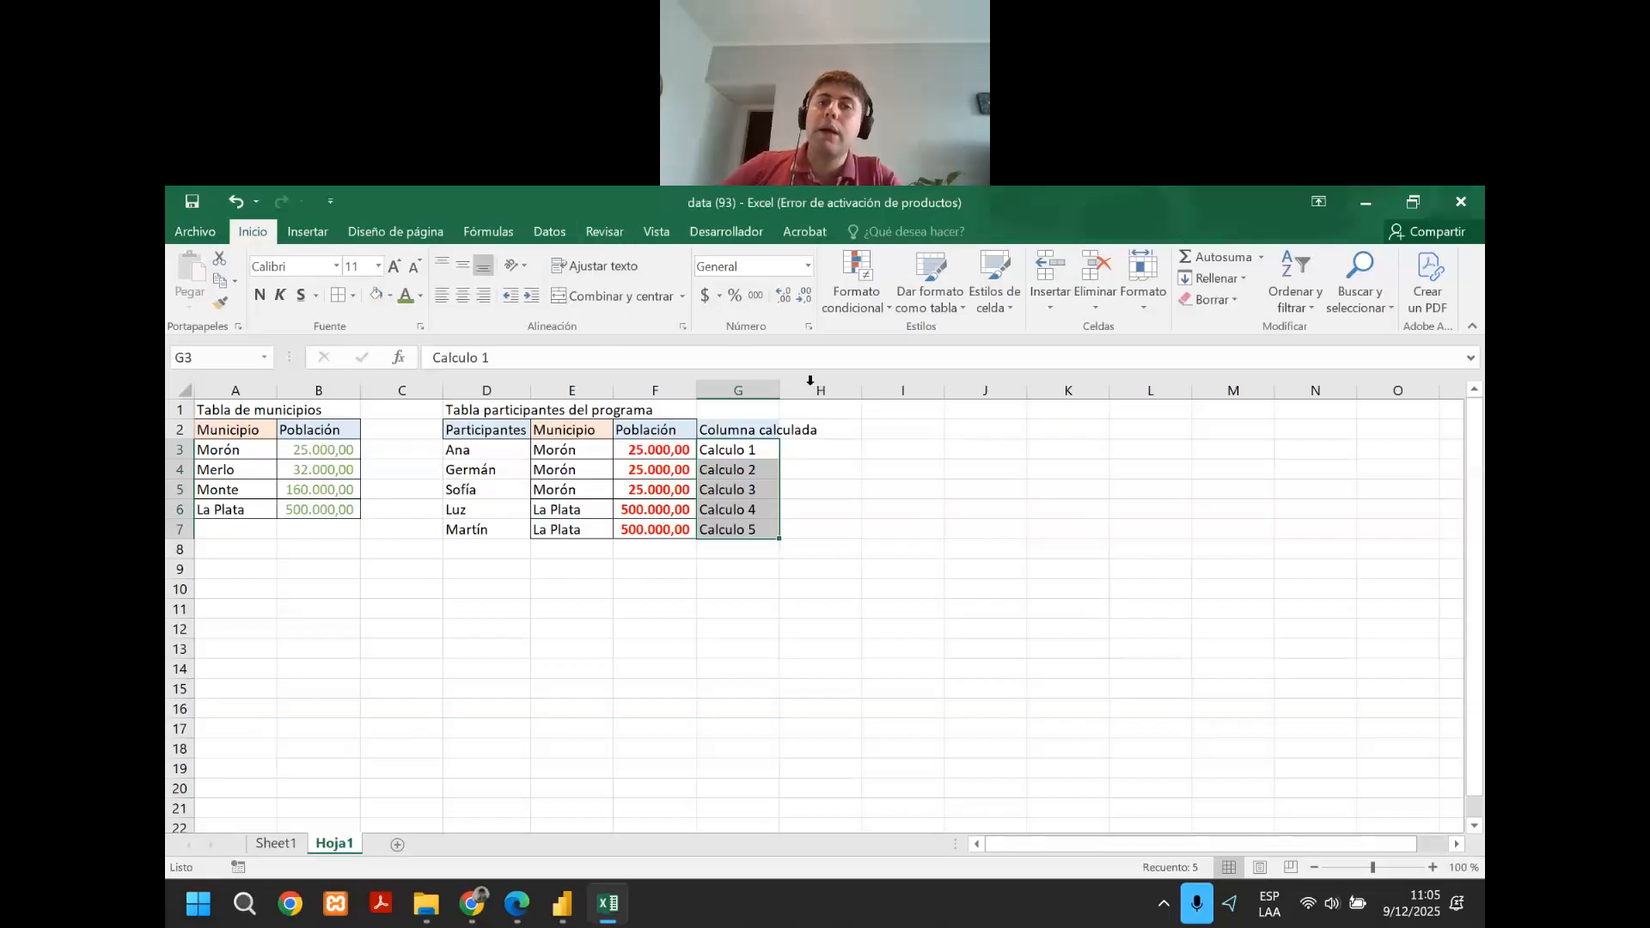
double_click(779, 390)
Enter the label "Medida" in cell J2, apart from the participants table.
click(1023, 431)
text(Medida)
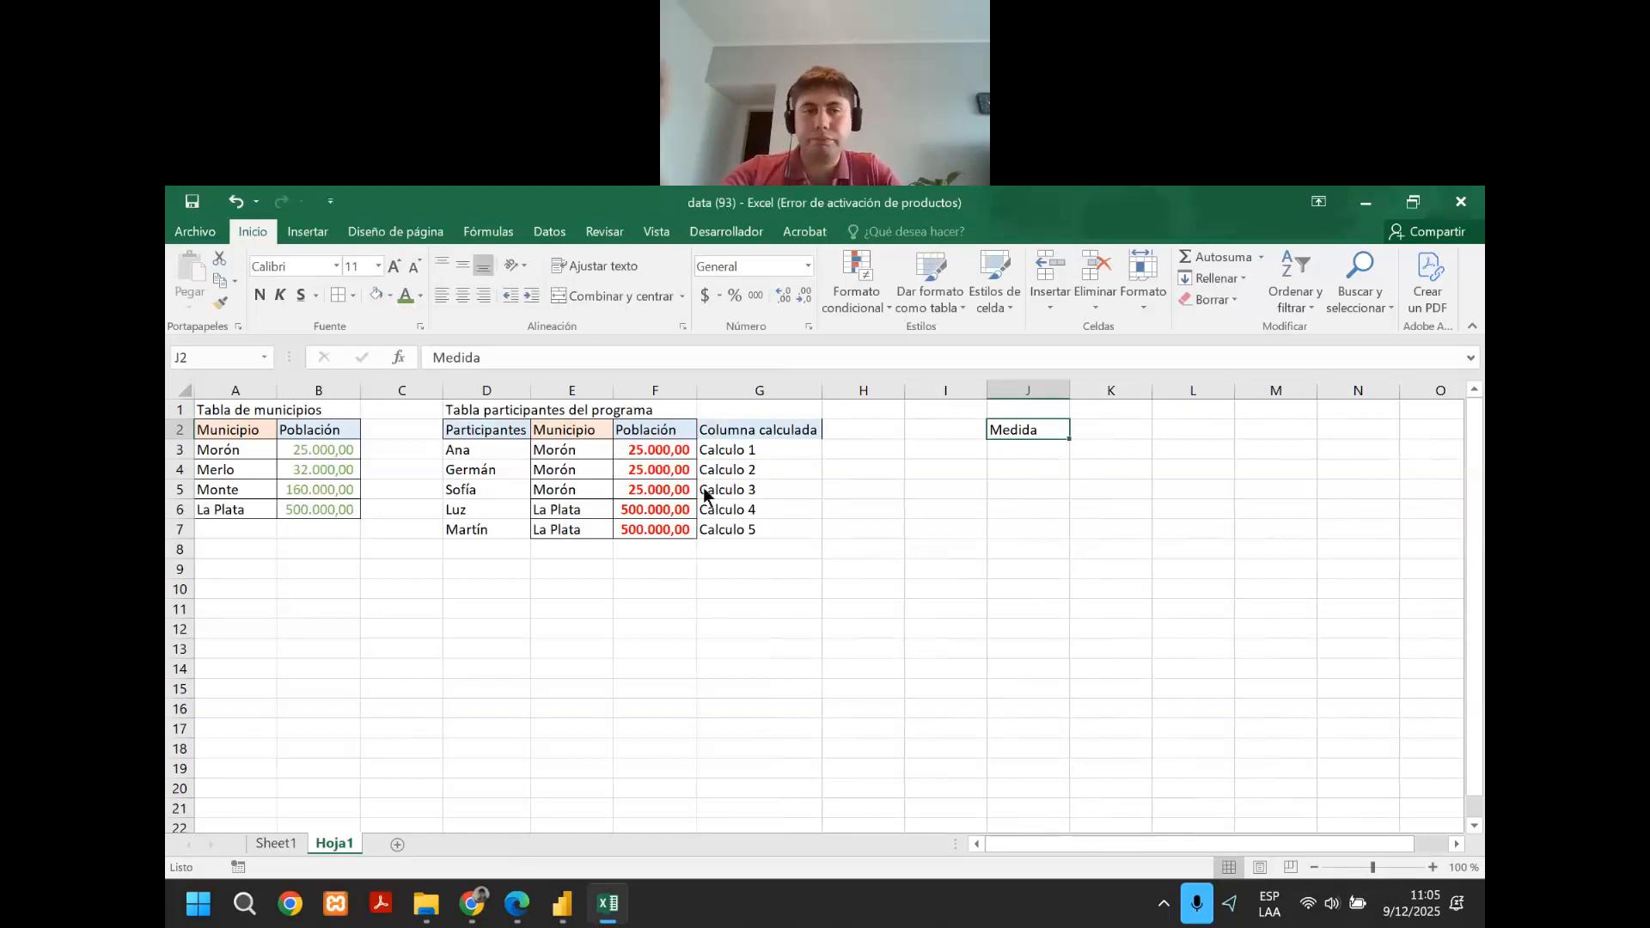
Switch to the Power BI model diagram and move the EE_Pagos table slightly down beside Direcciones y subses.
key(alt+Tab)
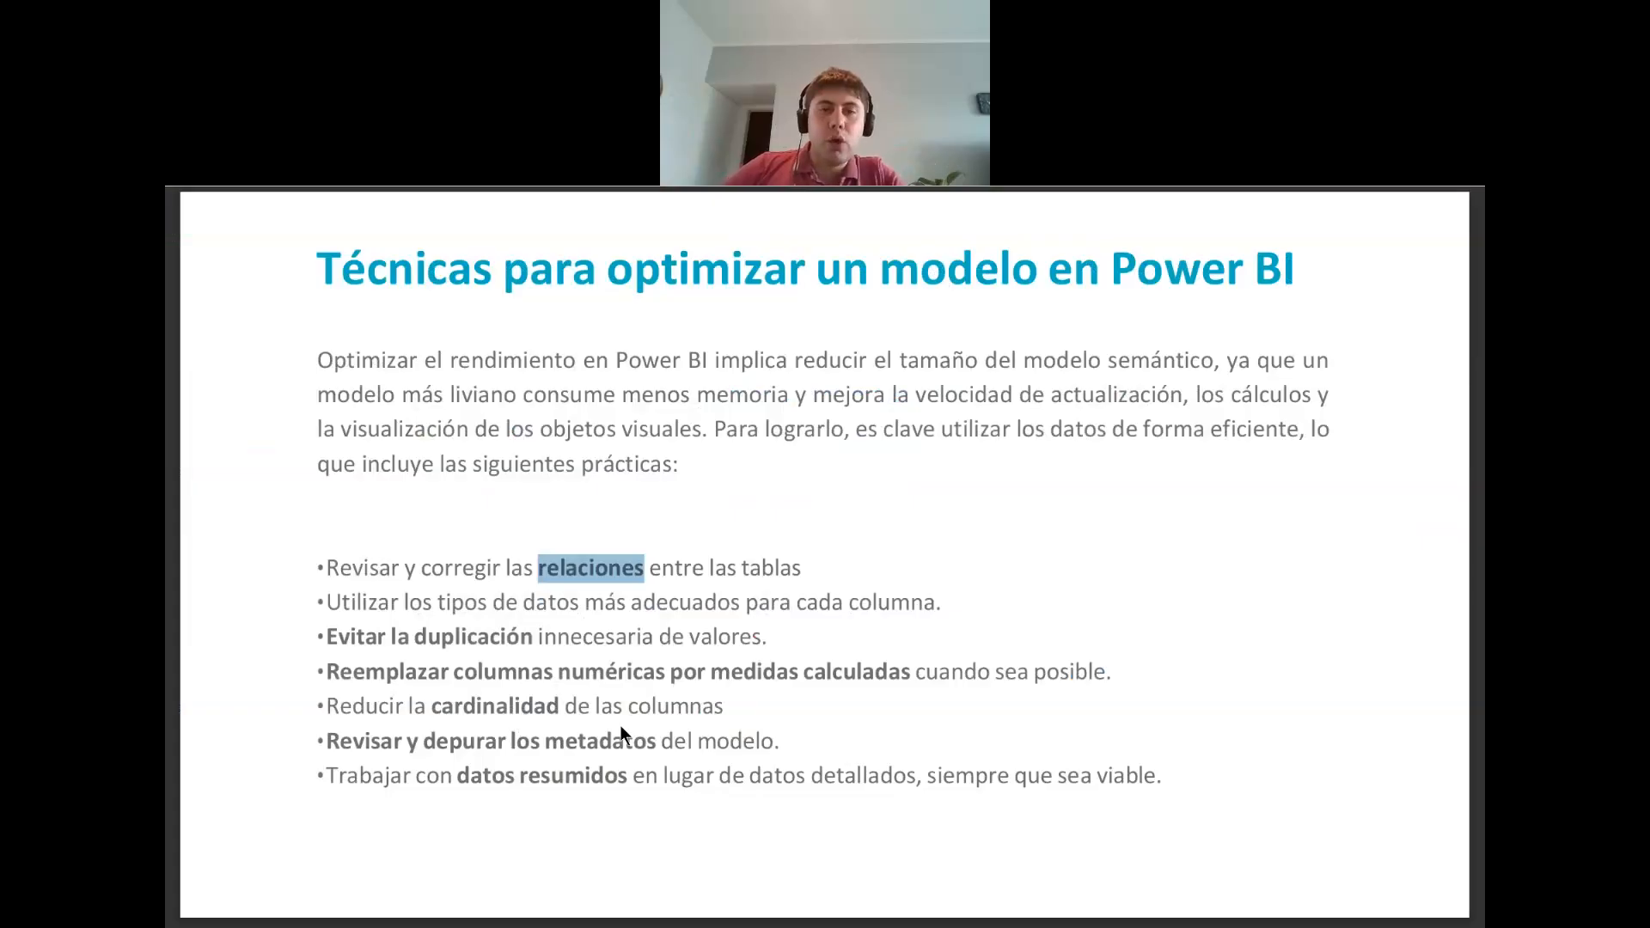
key(alt+Tab)
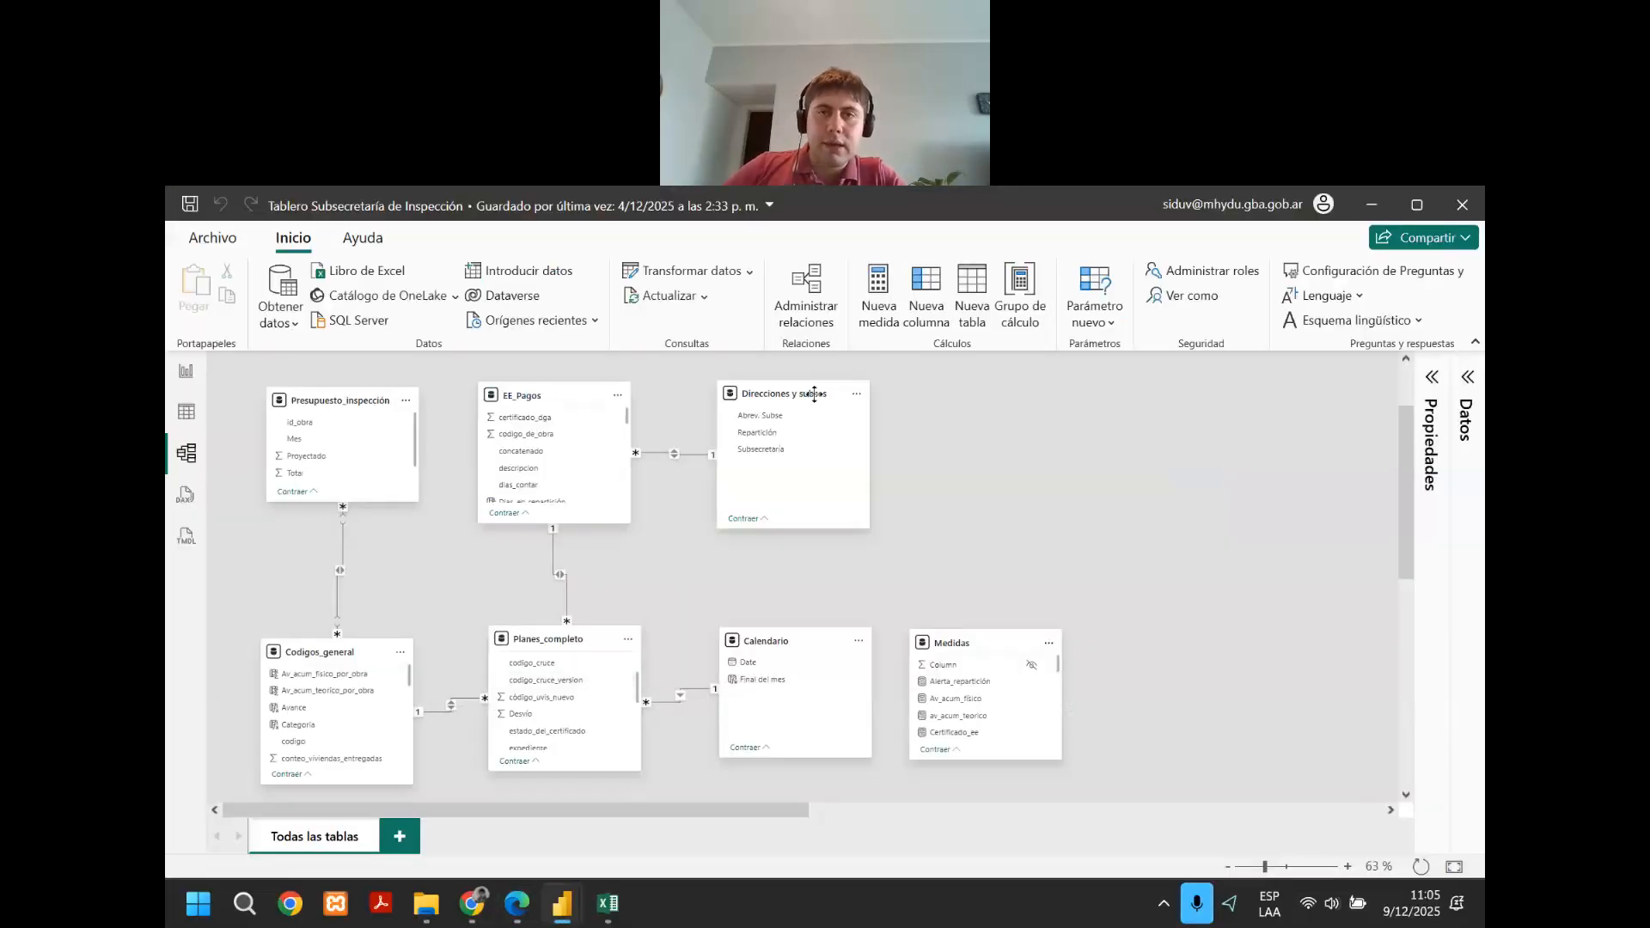
scroll(658, 512, up, 2)
scroll(626, 525, up, 3)
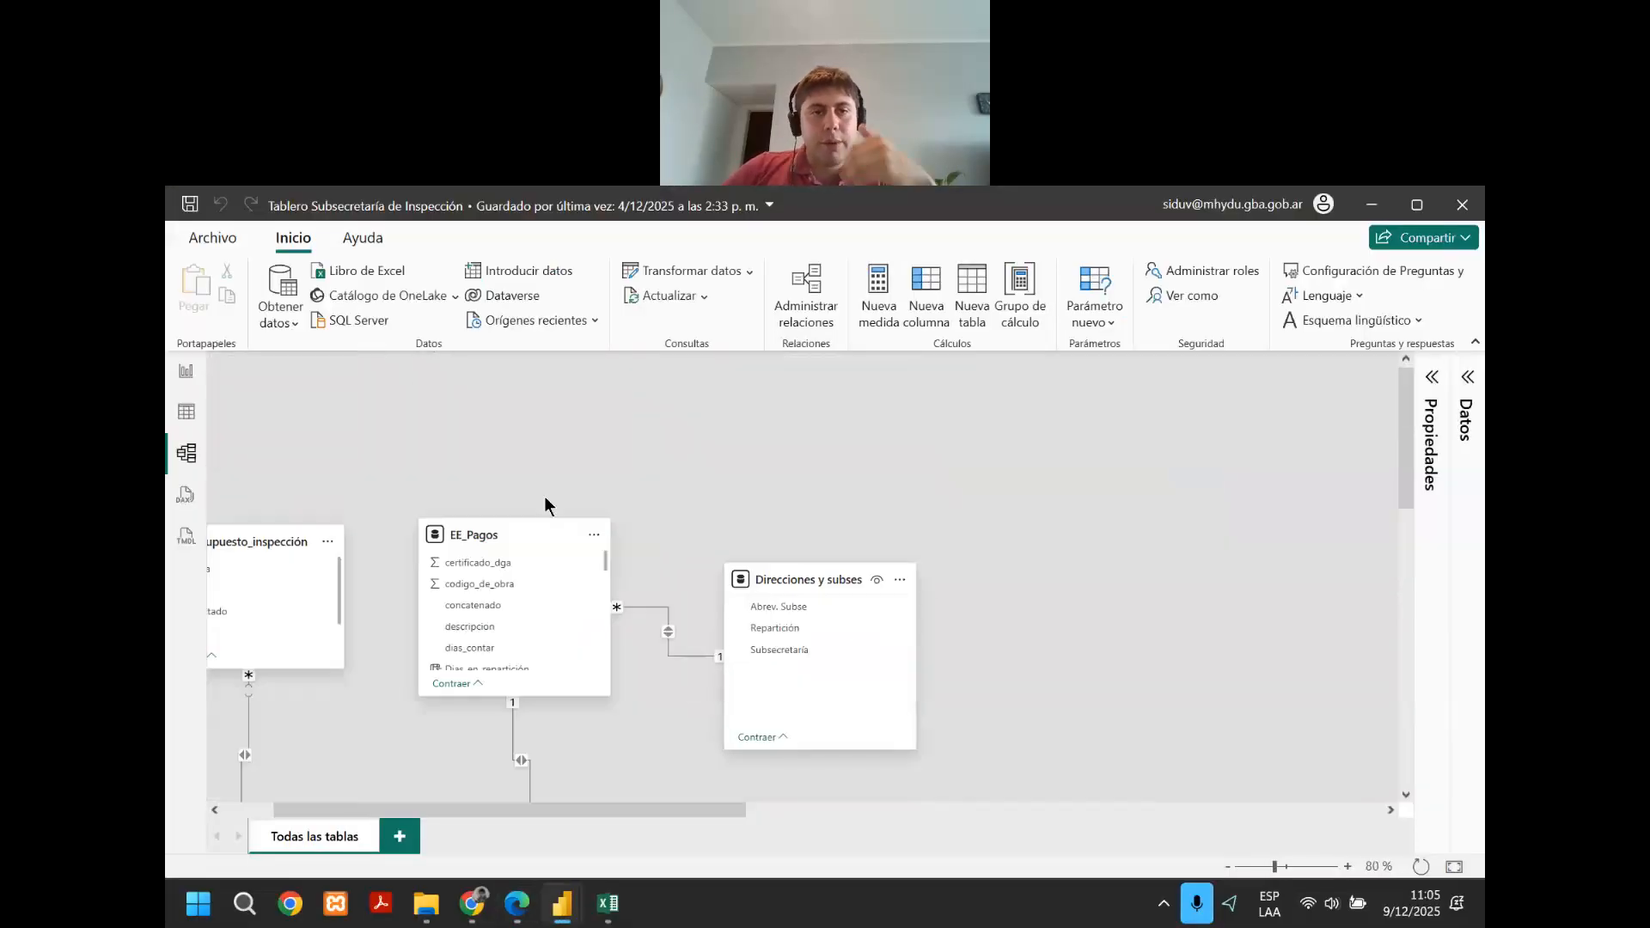
drag(539, 552, 546, 588)
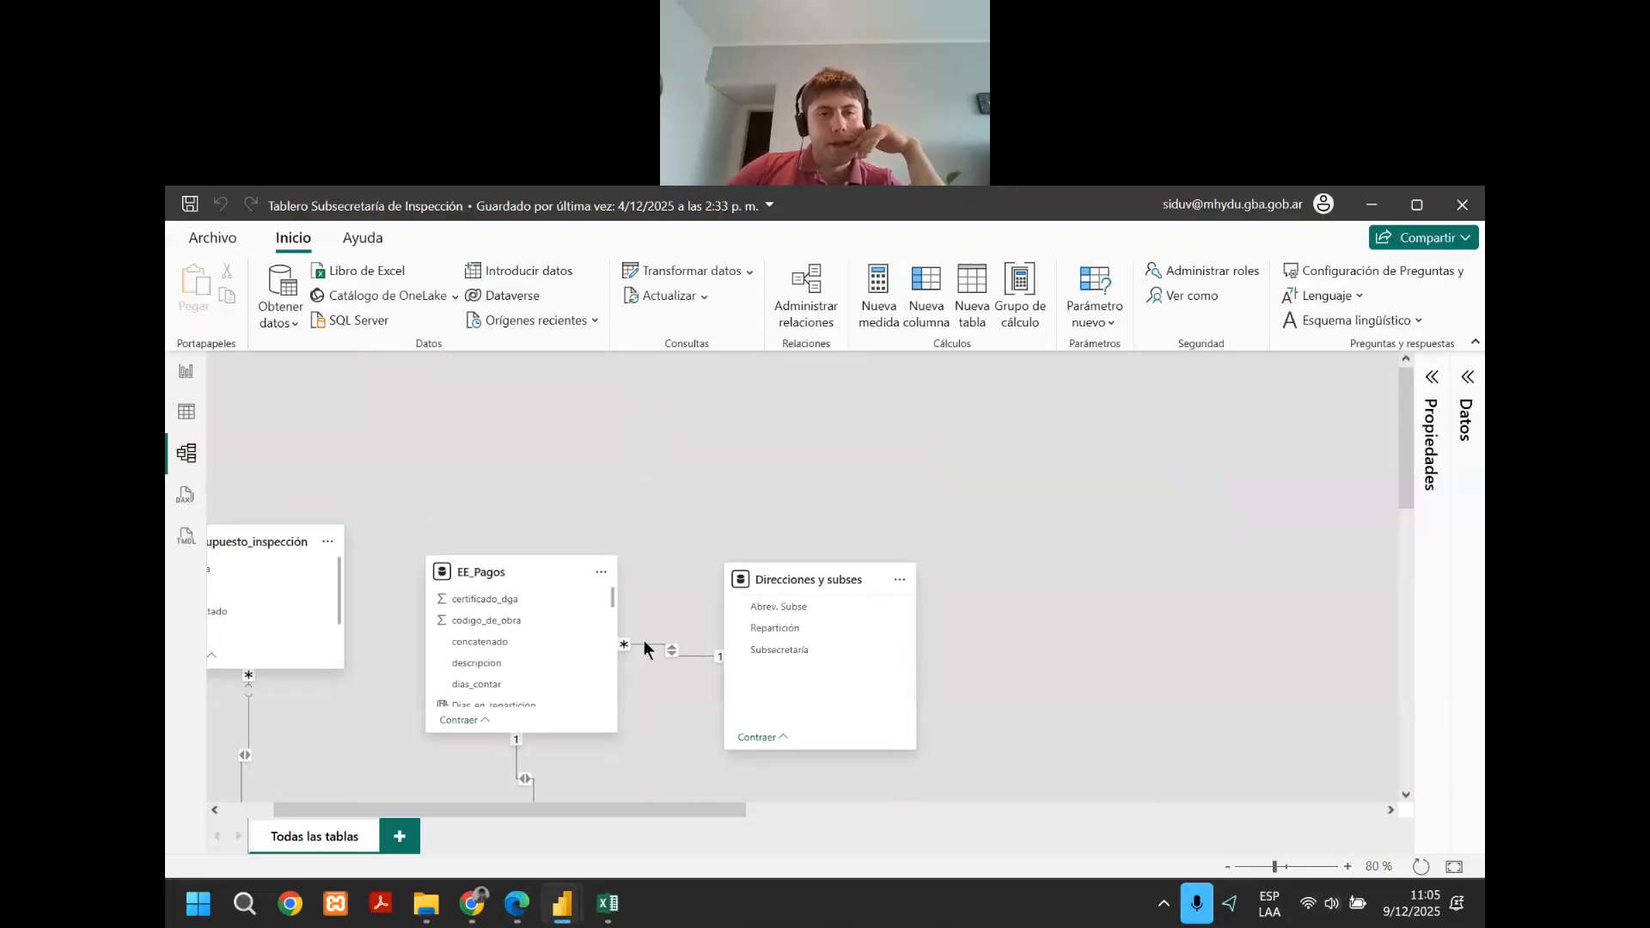
scroll(636, 640, down, 2)
scroll(541, 554, down, 2)
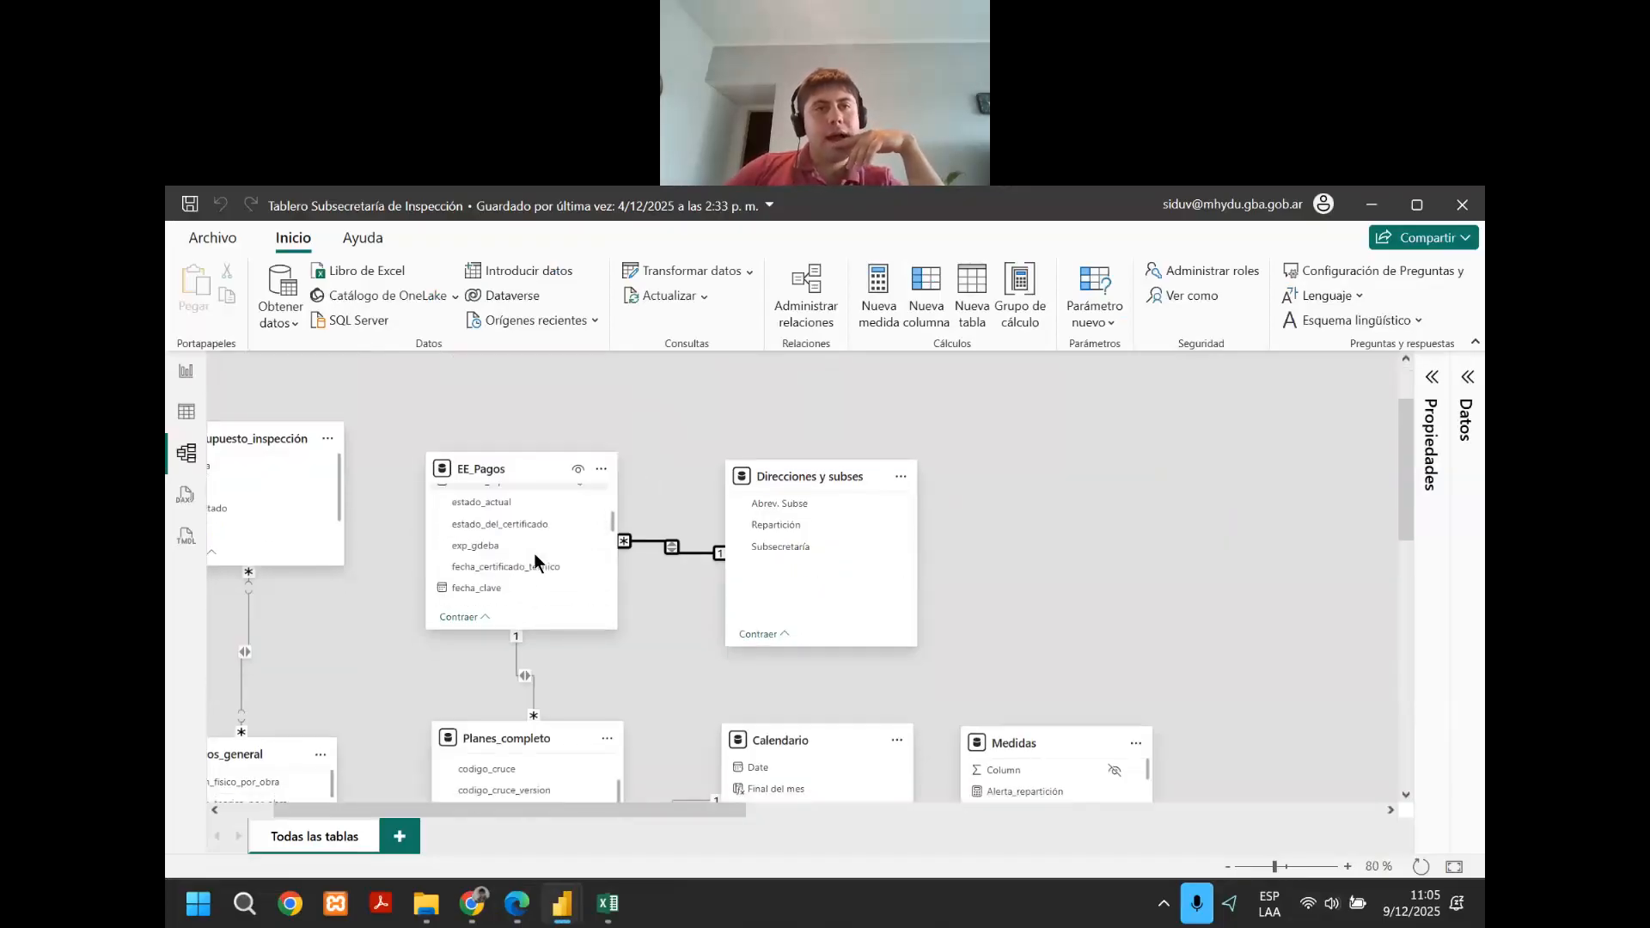
Inspect the relationship between EE_Pagos and Direcciones y subses, selecting the Repartición and Subsecretaría fields along the way.
click(501, 472)
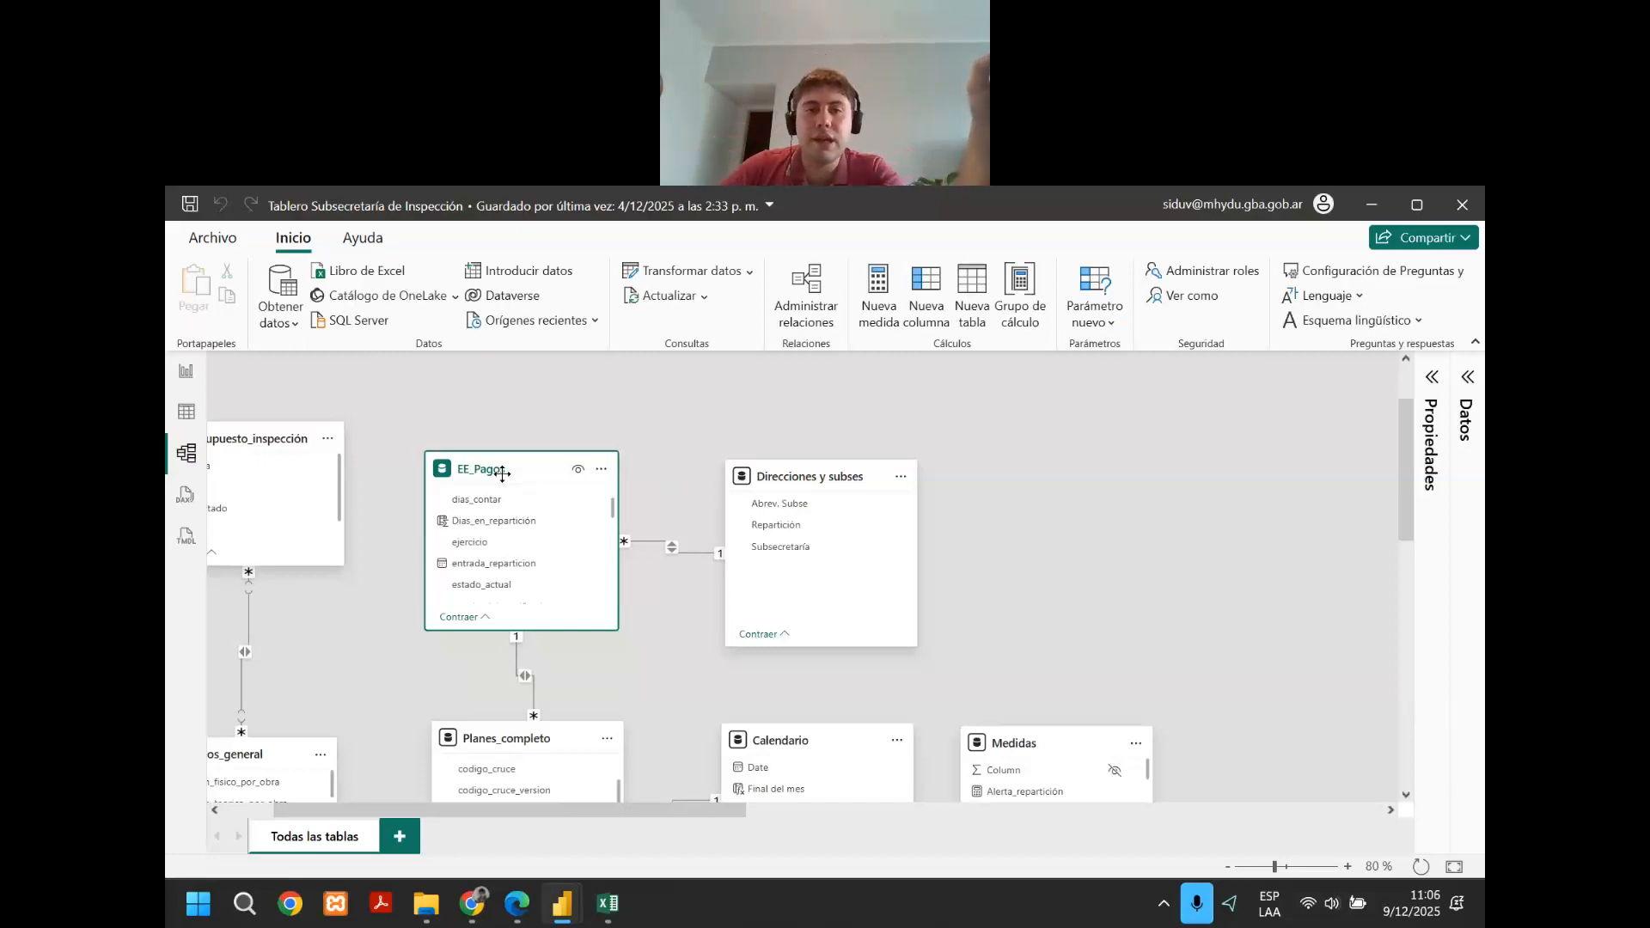
click(672, 547)
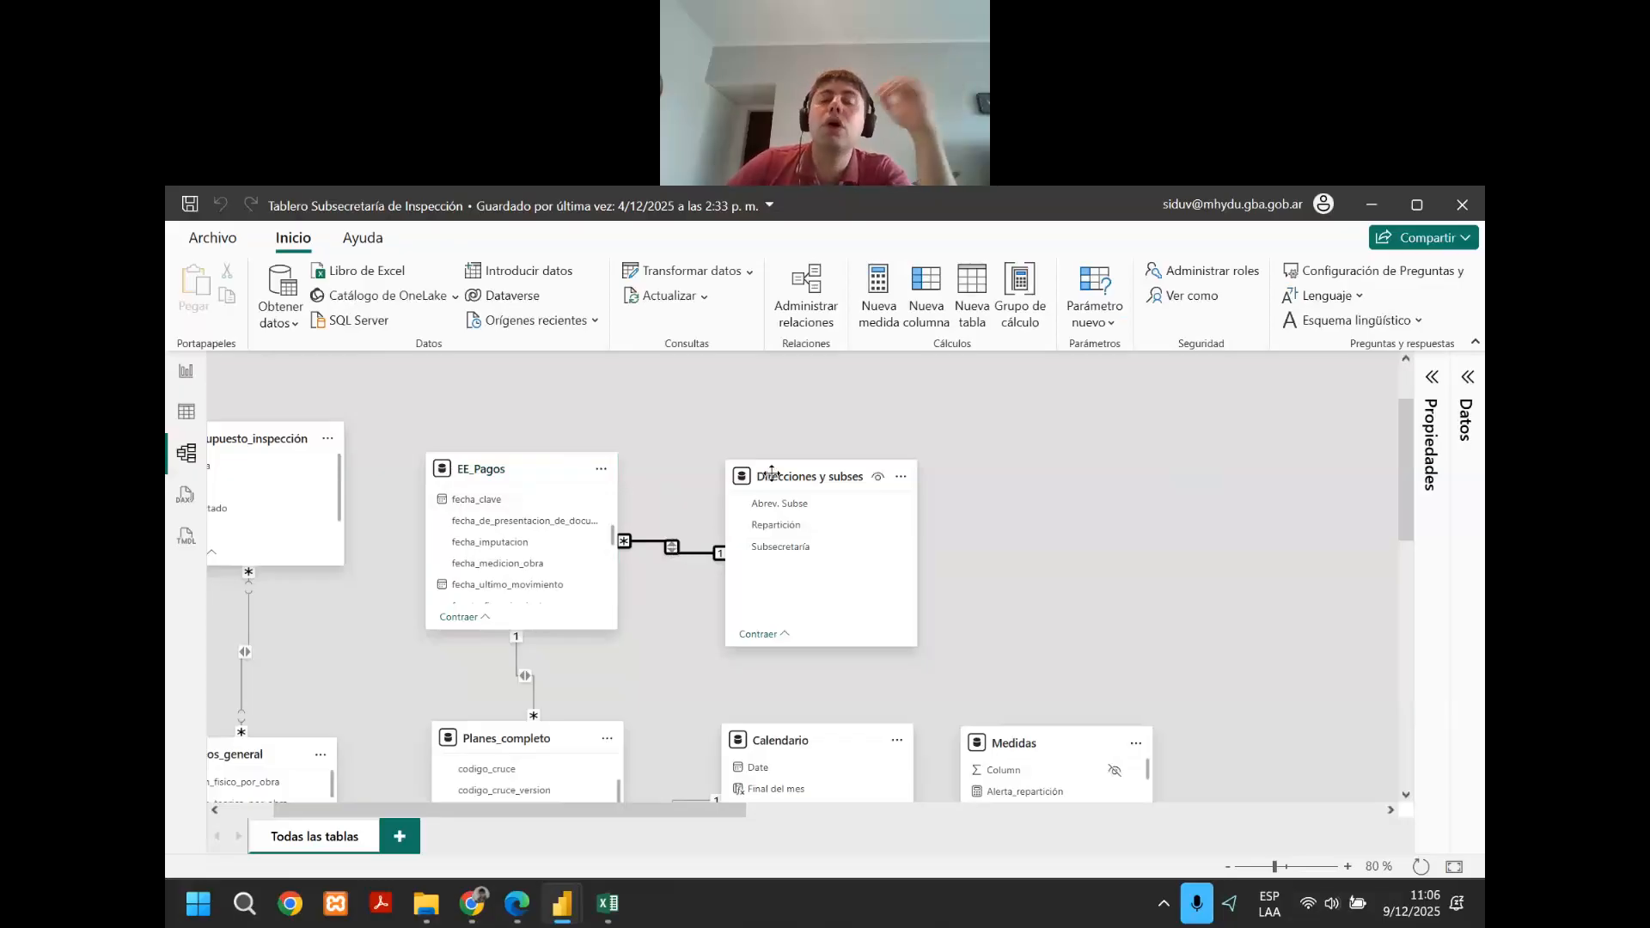
mouse_move(770, 475)
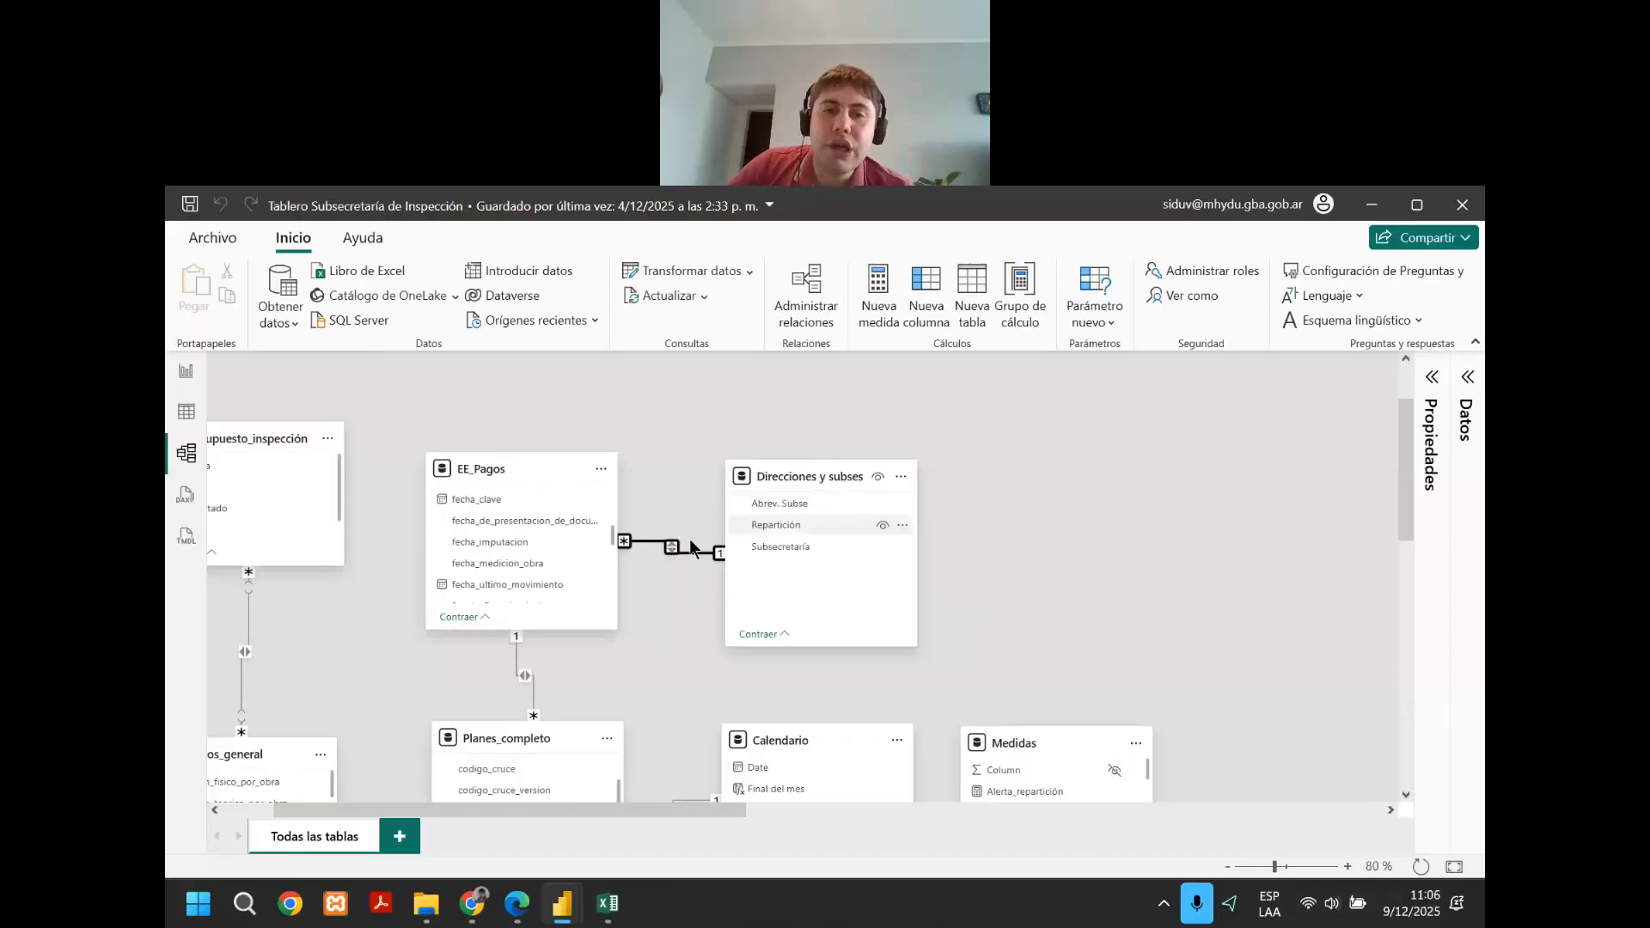
click(751, 534)
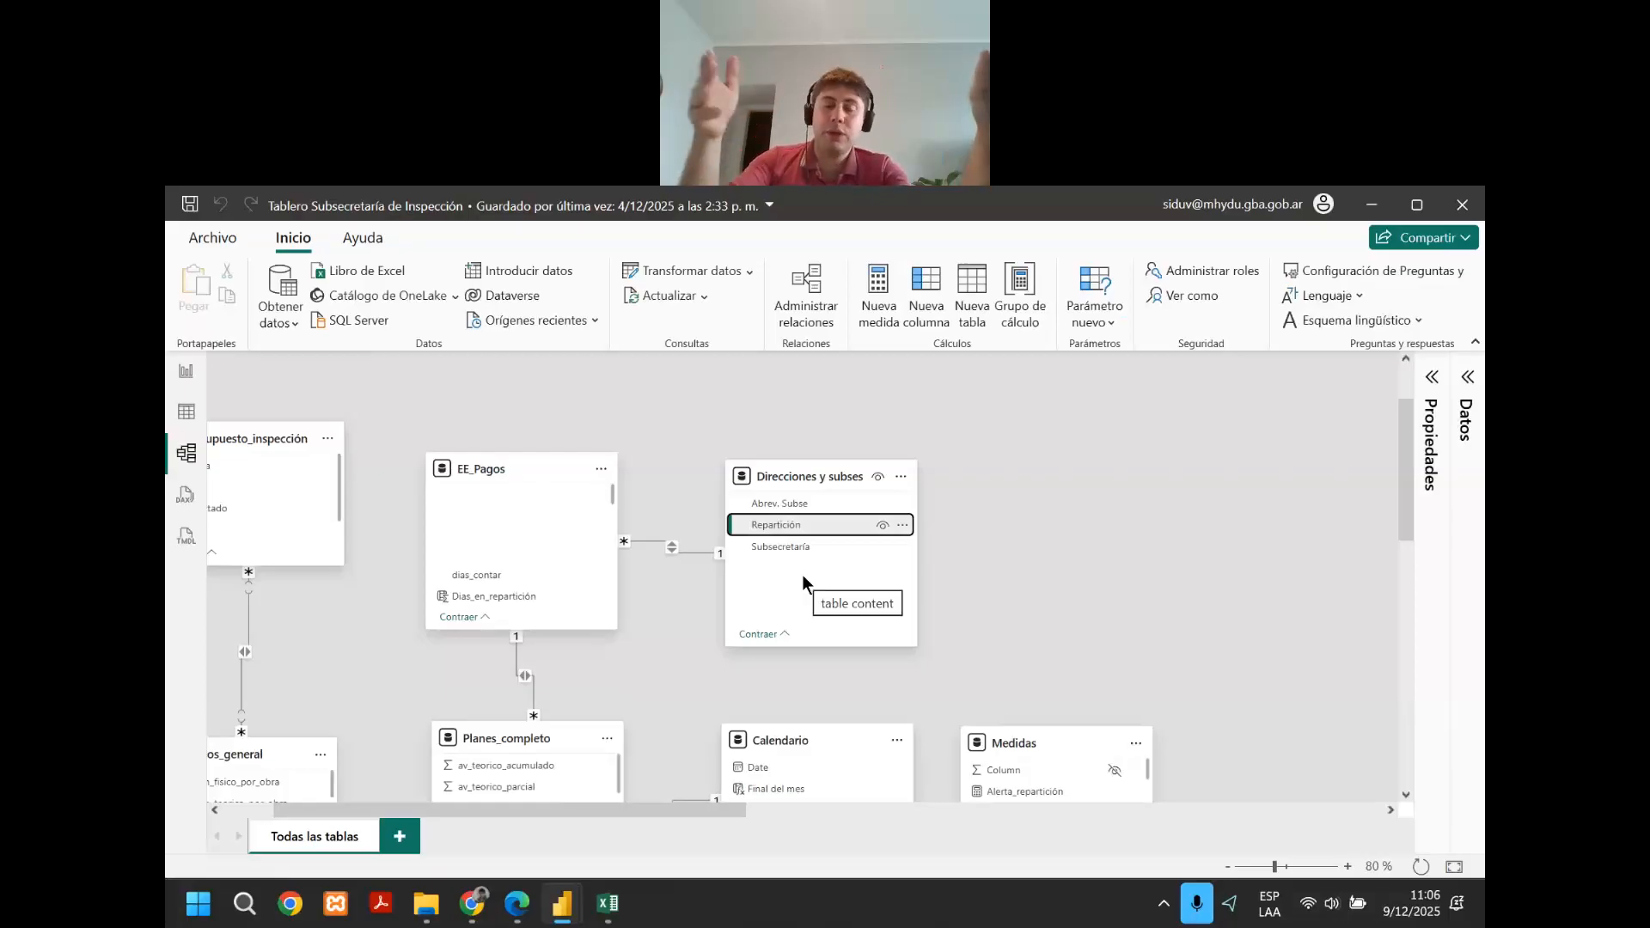
click(755, 542)
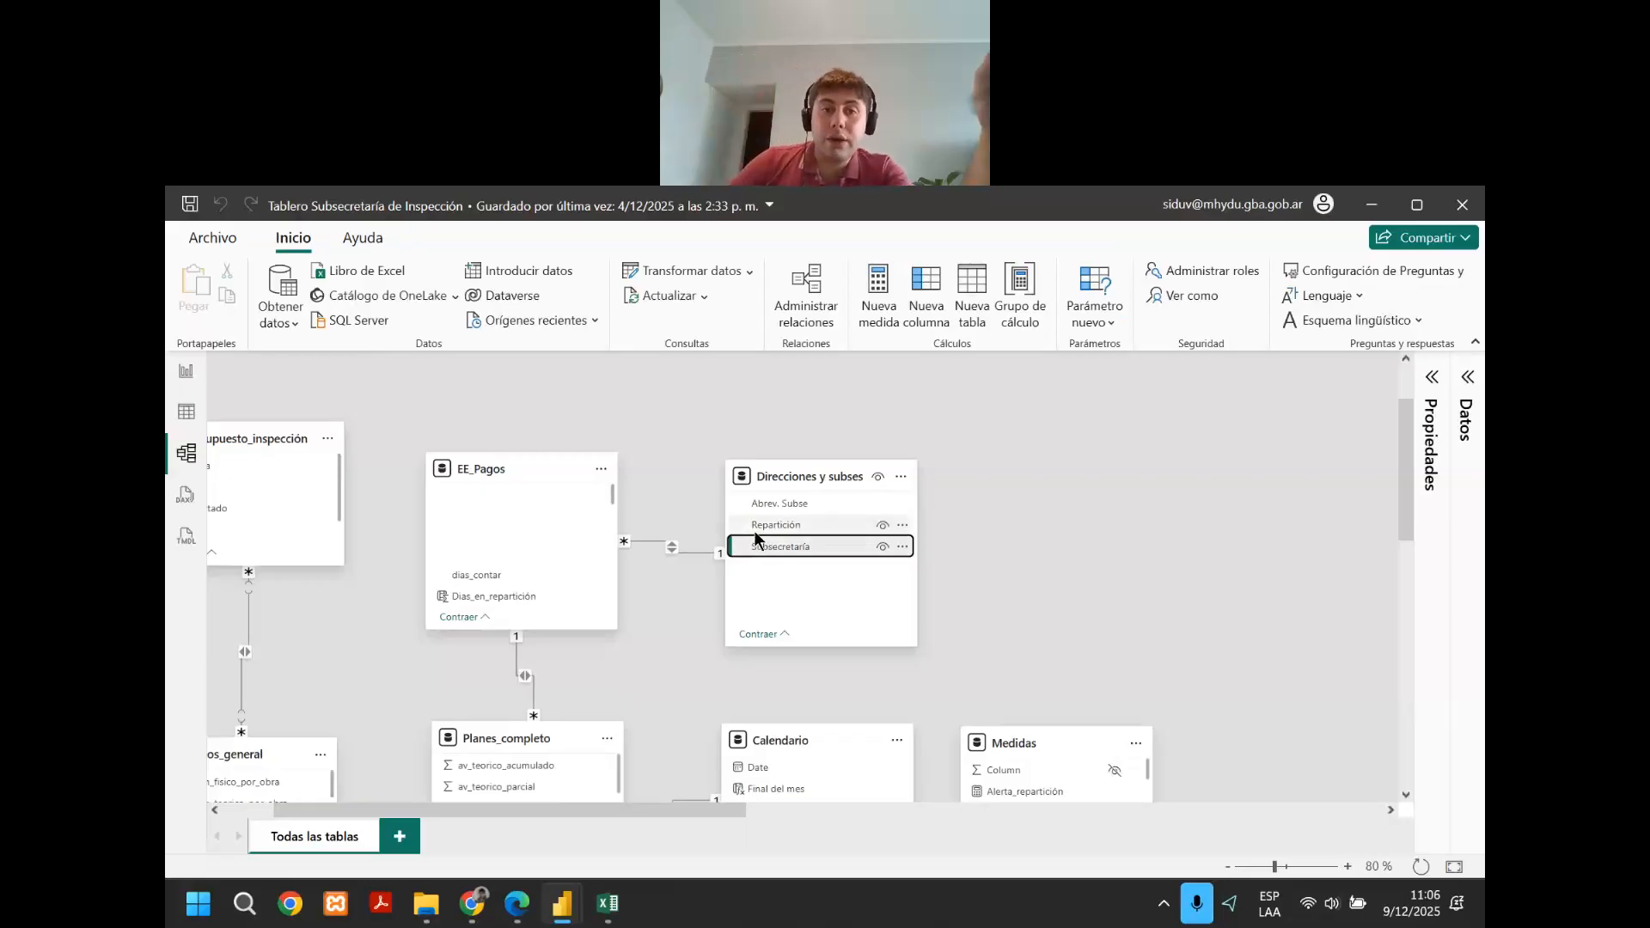
click(673, 541)
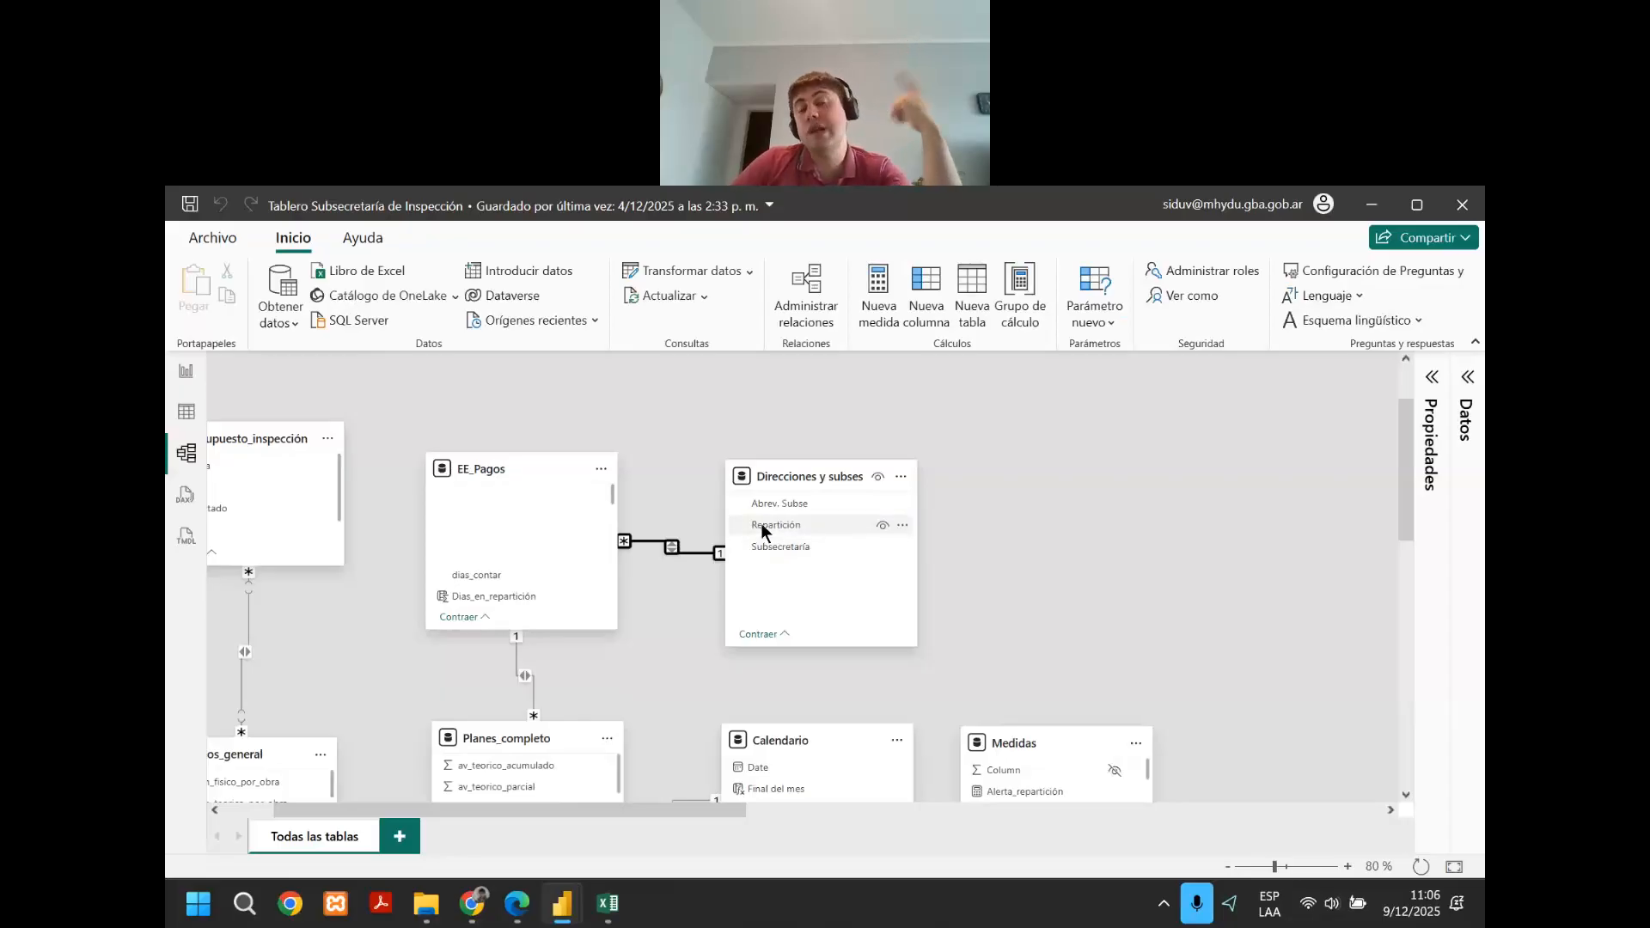
Set the cardinality of the EE_Pagos to Direcciones y subses relationship to Varios a varios (*:*) and save it.
right_click(672, 548)
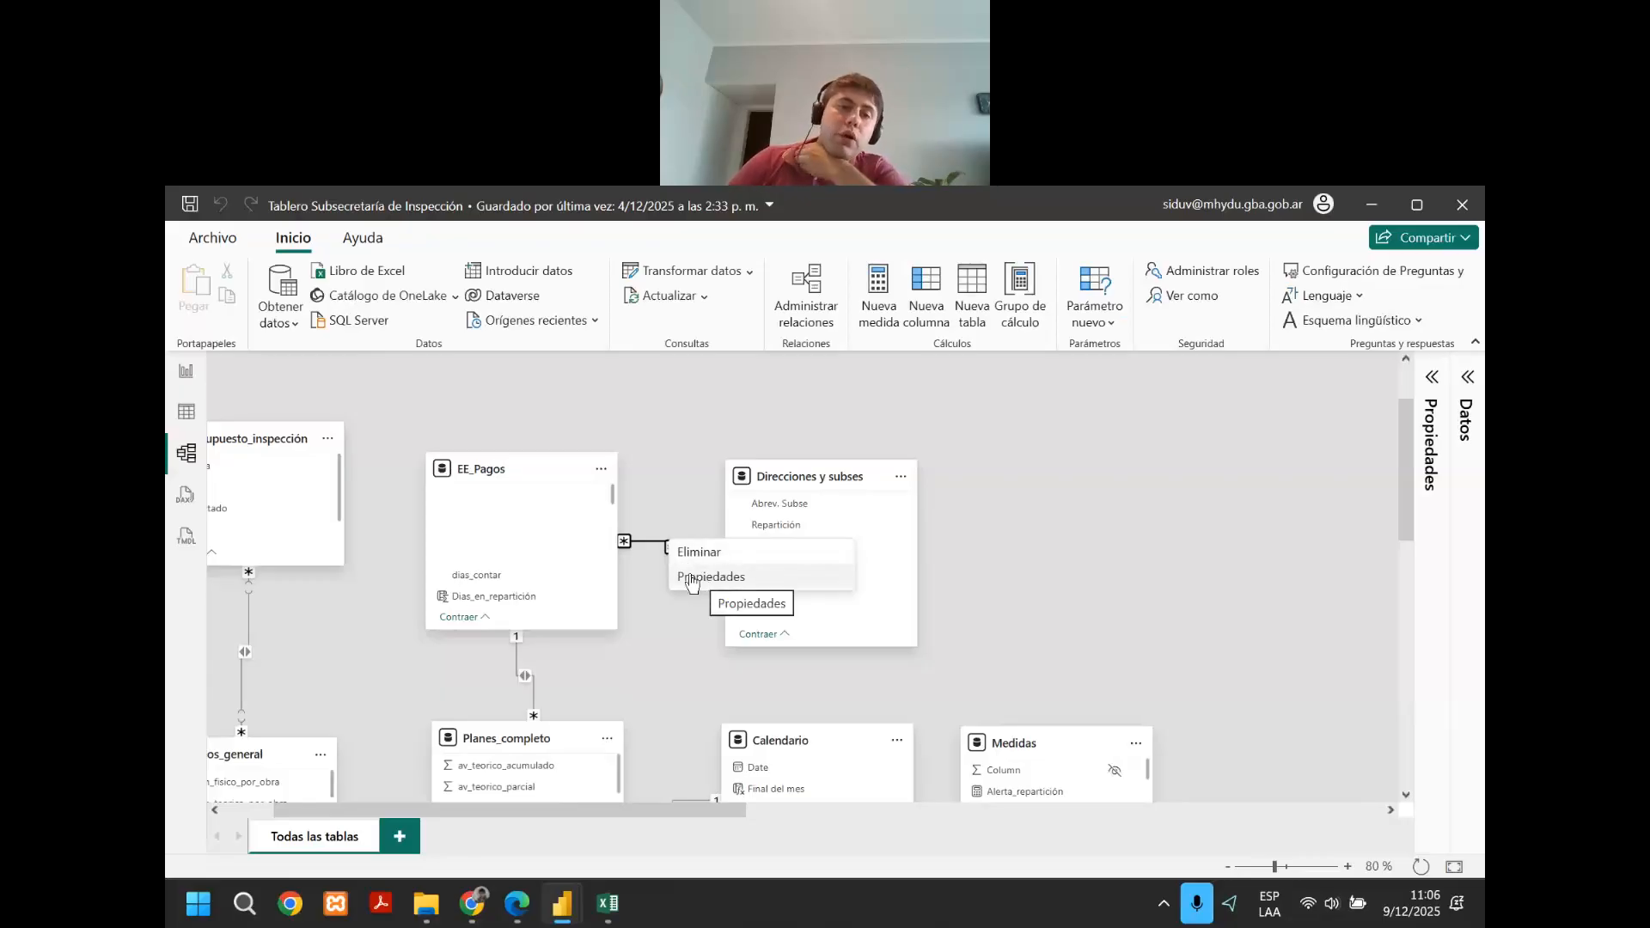
click(698, 577)
click(888, 734)
click(664, 740)
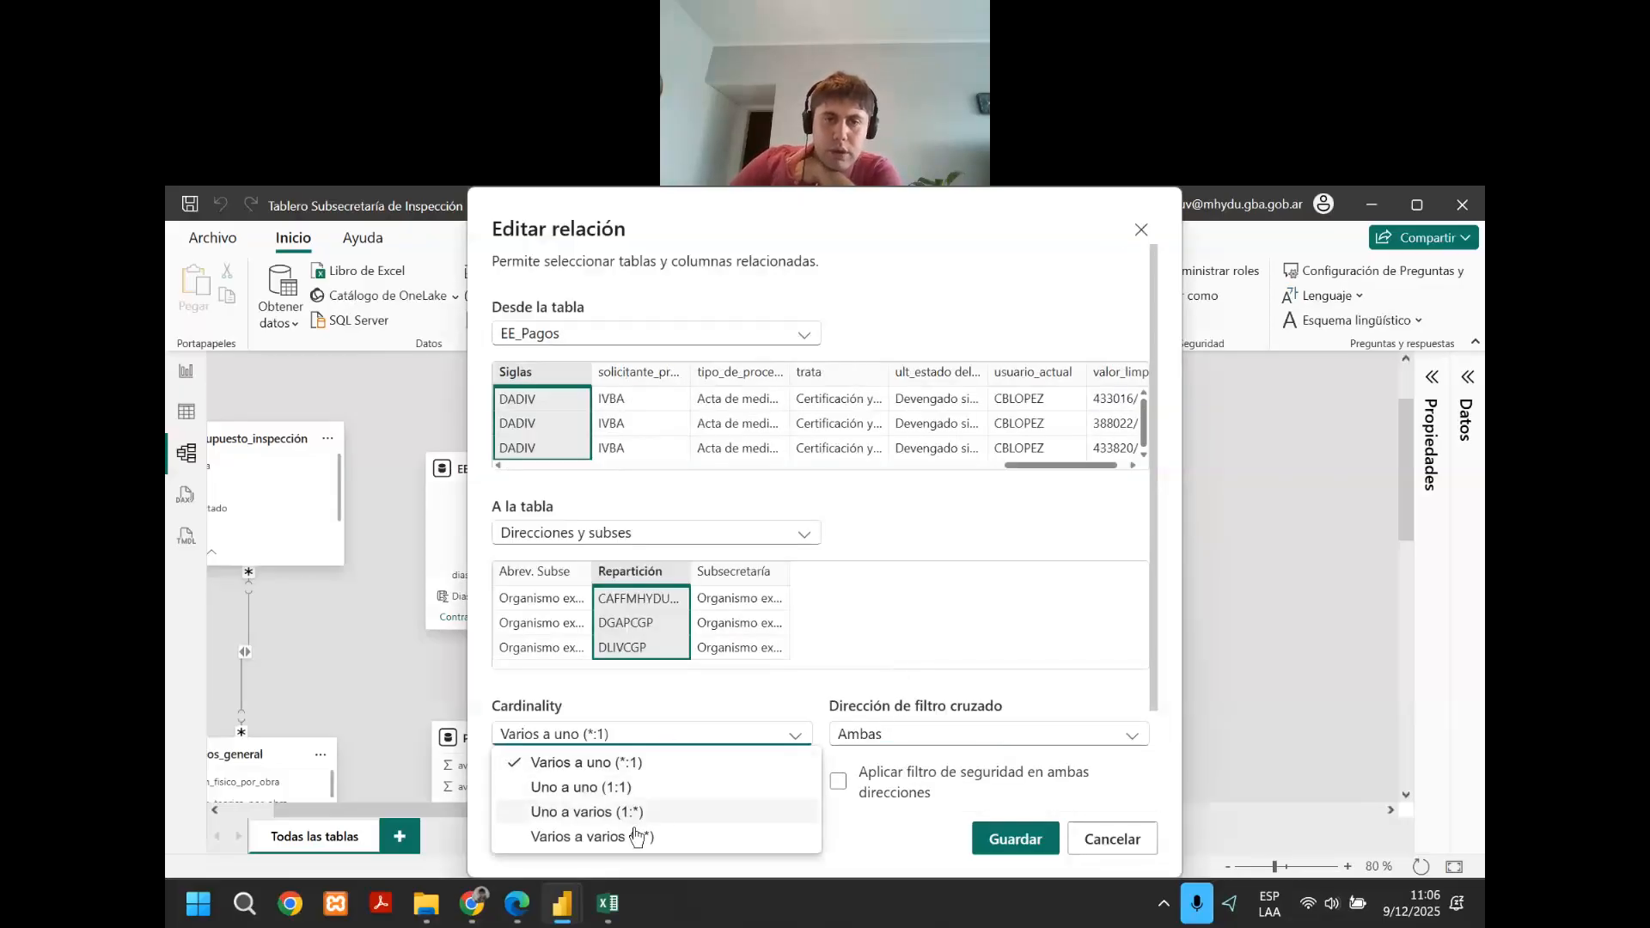
click(636, 836)
click(1015, 838)
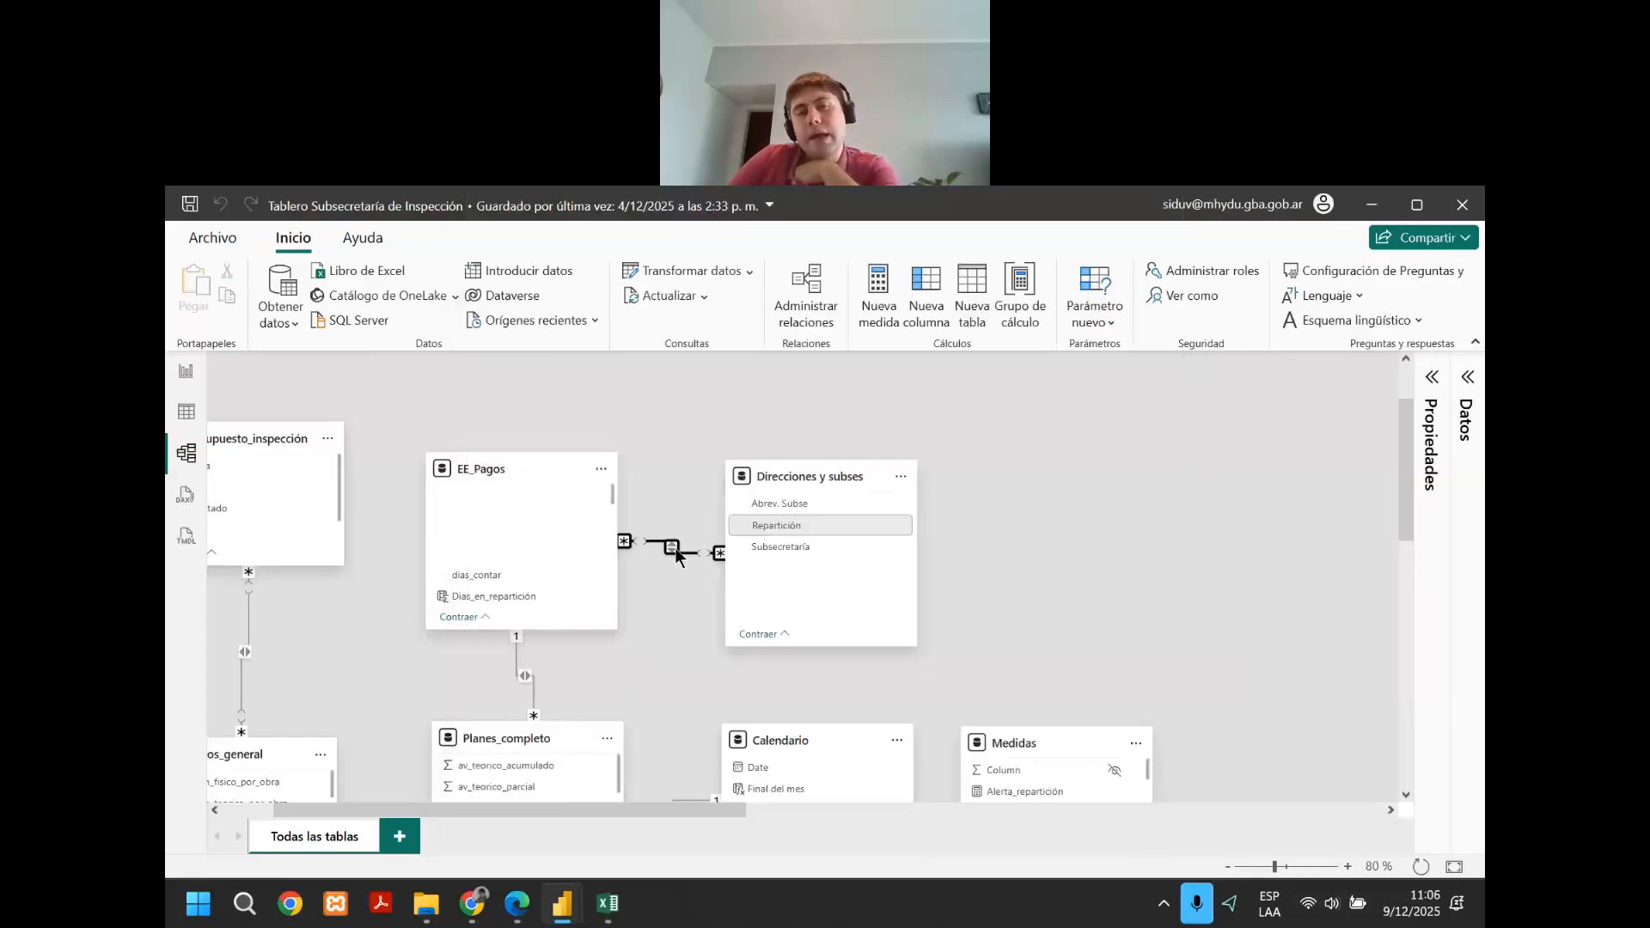
Move Direcciones y subses farther from EE_Pagos, then set their relationship's cardinality to Varios a uno (*:1) and save it.
drag(779, 464, 844, 453)
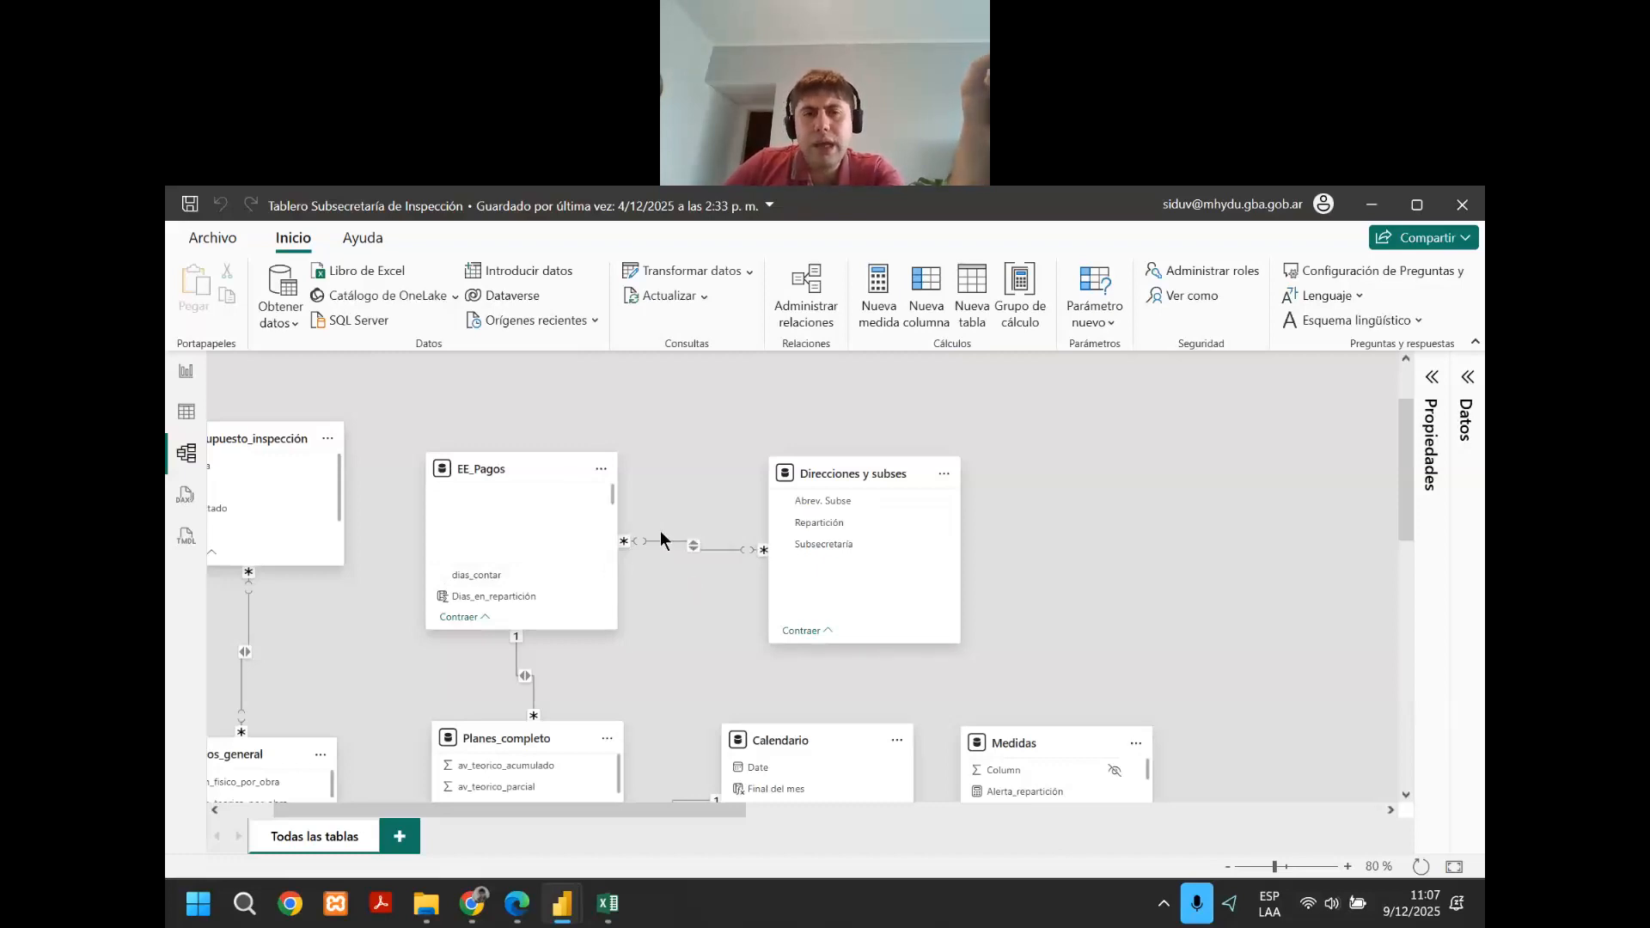
click(691, 553)
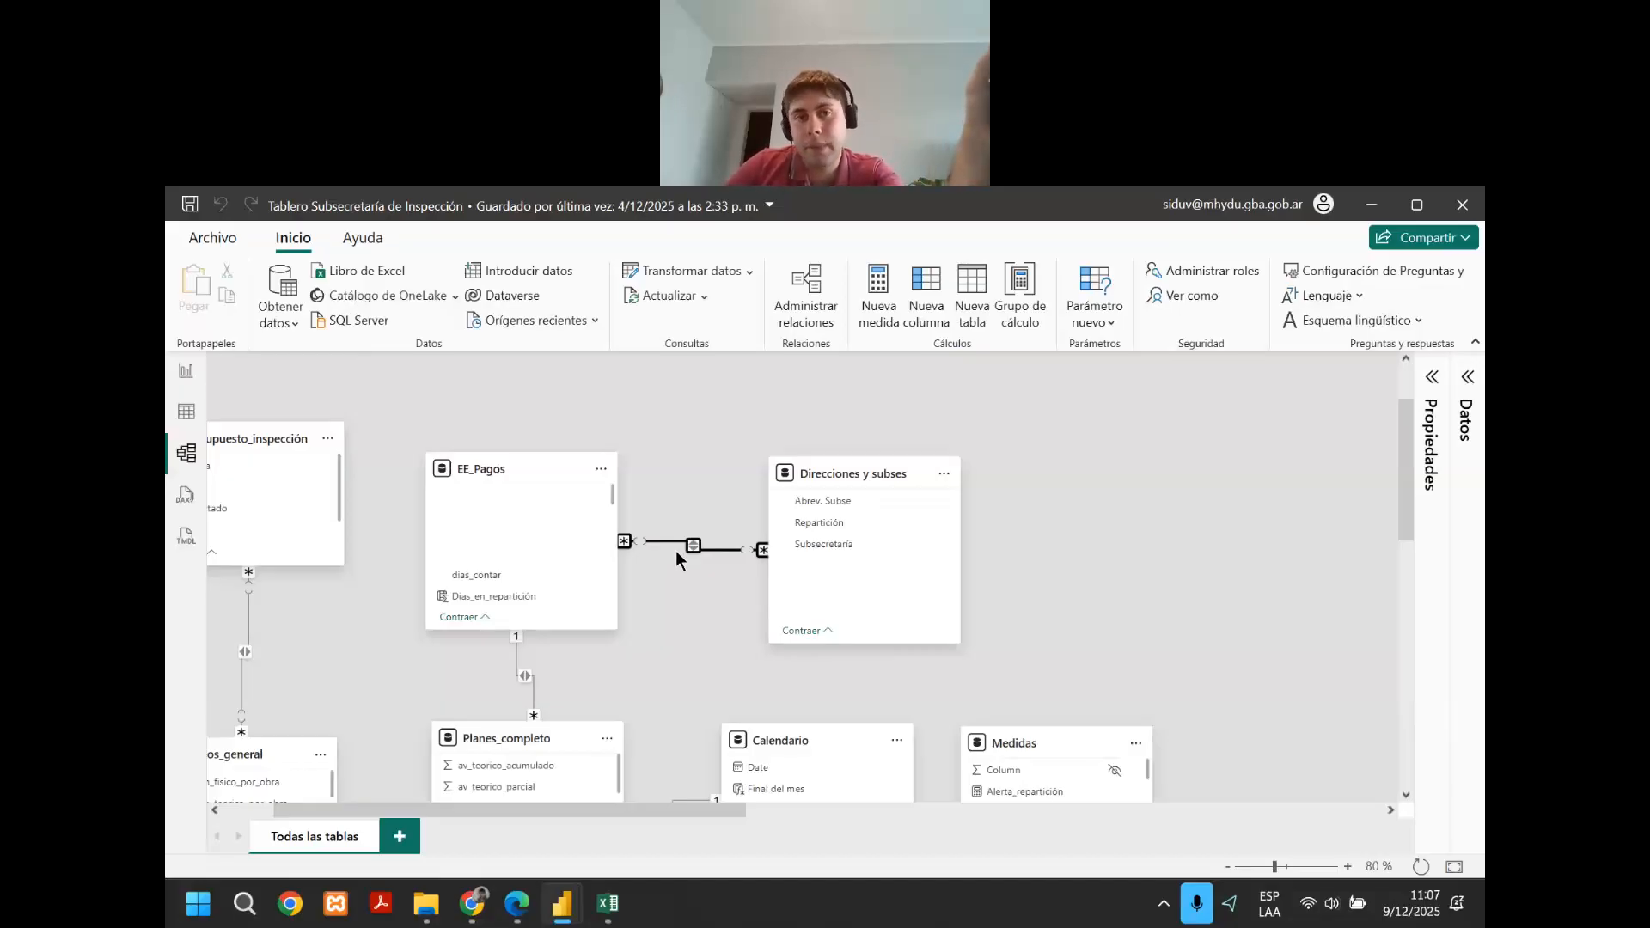
right_click(689, 546)
click(715, 579)
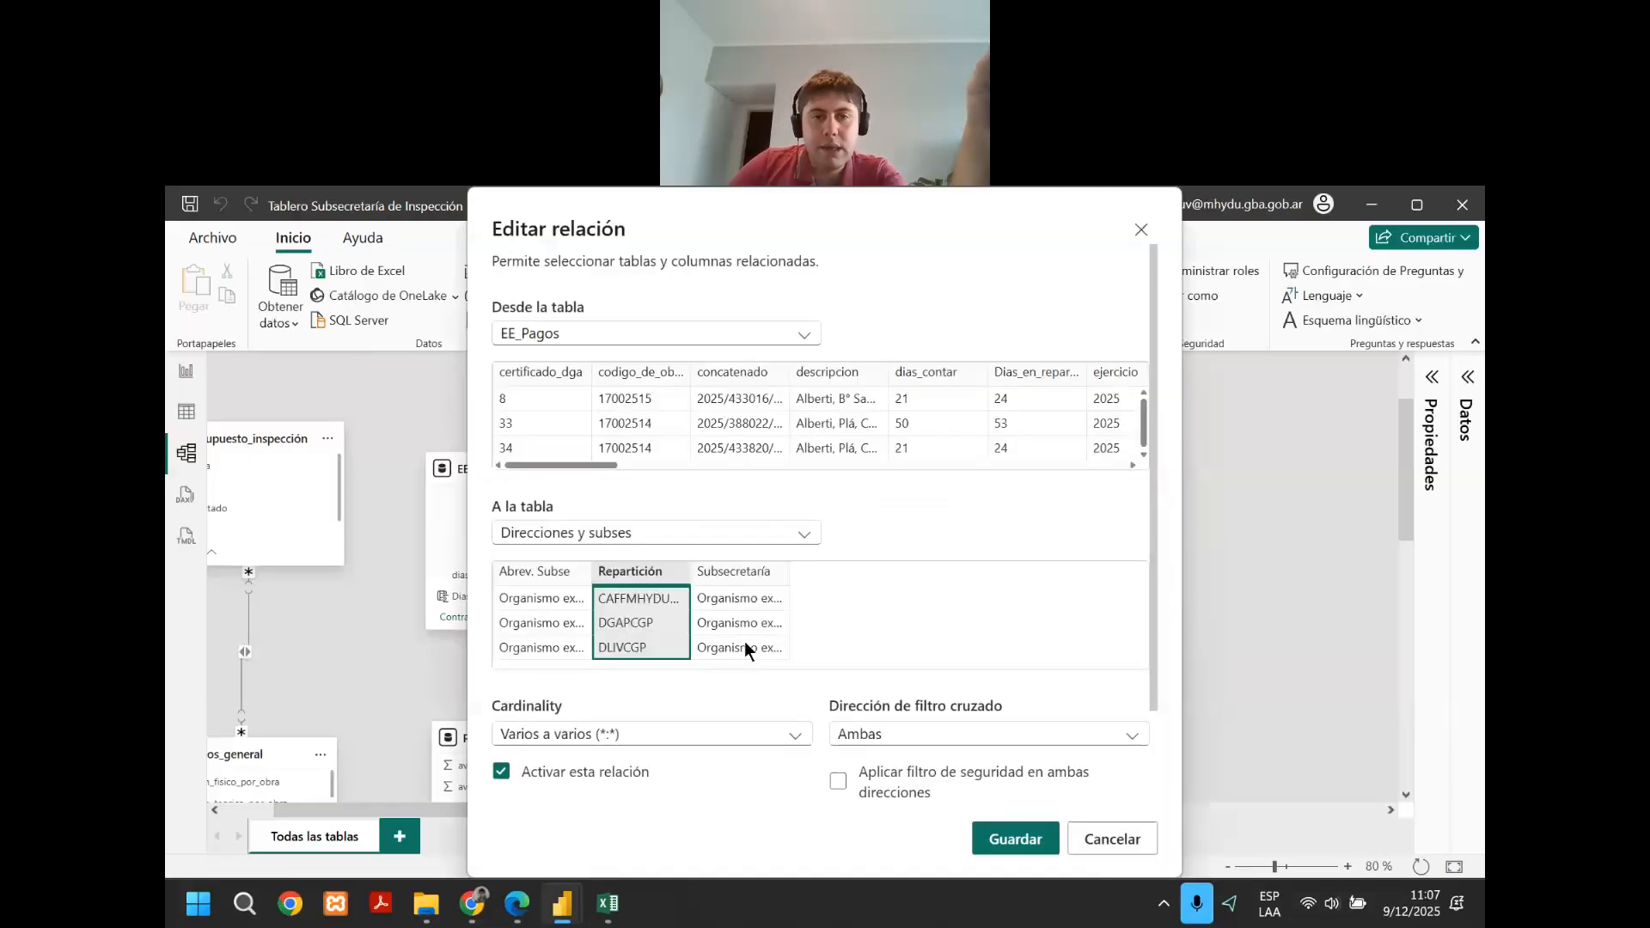
click(737, 732)
click(684, 762)
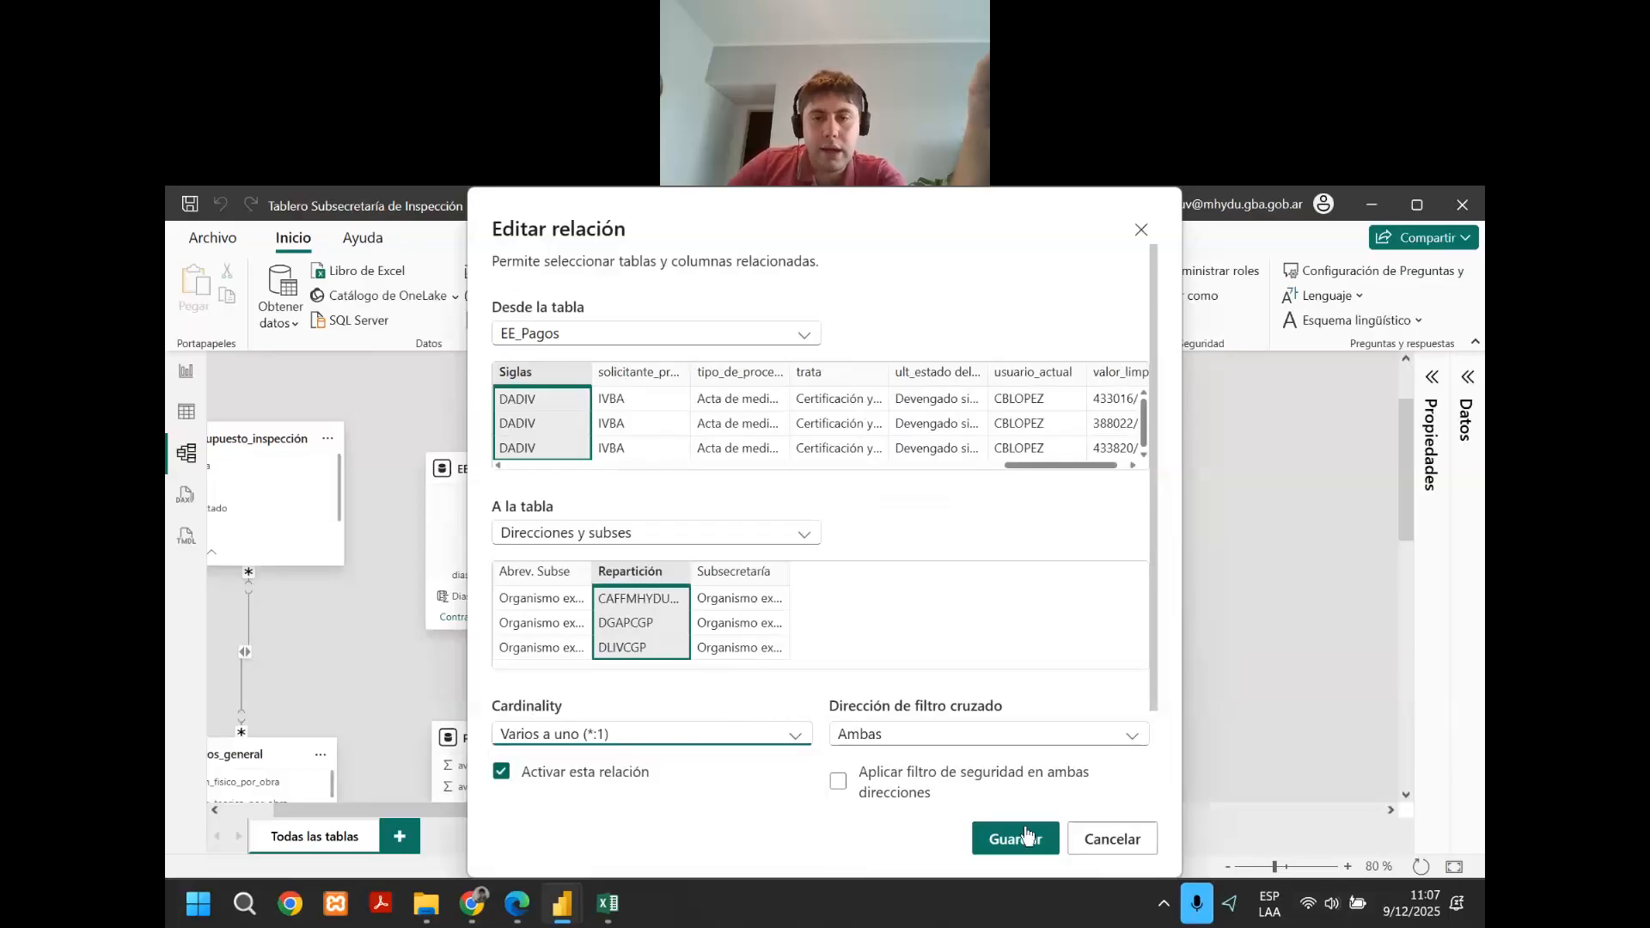
click(1014, 839)
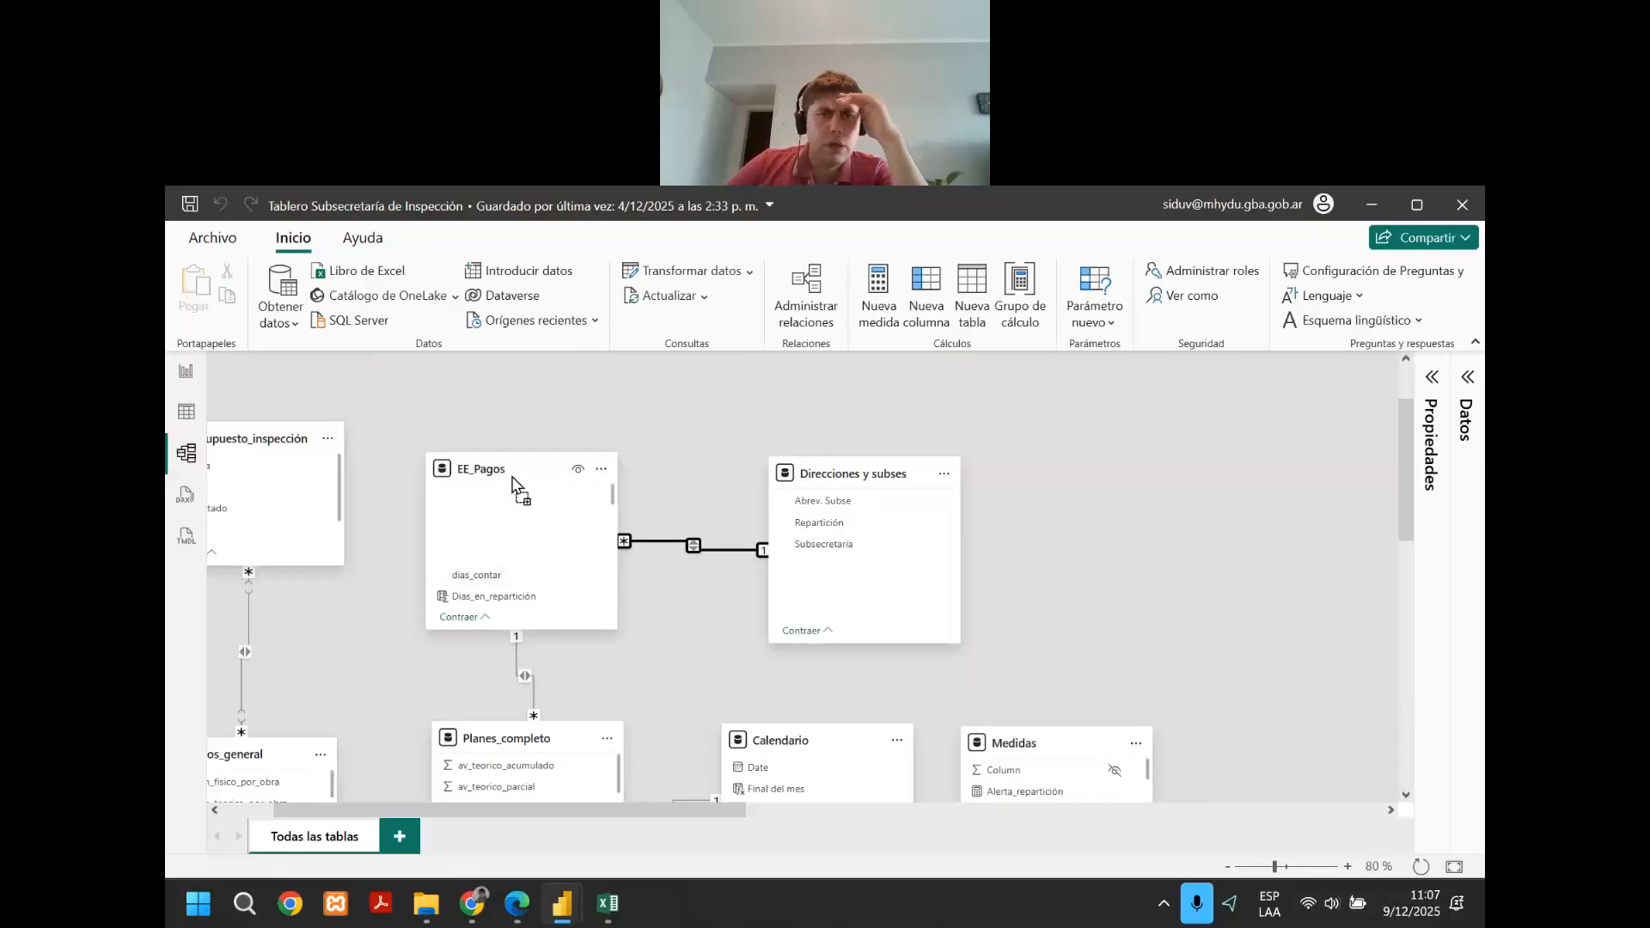
Reposition the EE_Pagos table slightly up and to the right in the model diagram.
drag(514, 480, 532, 464)
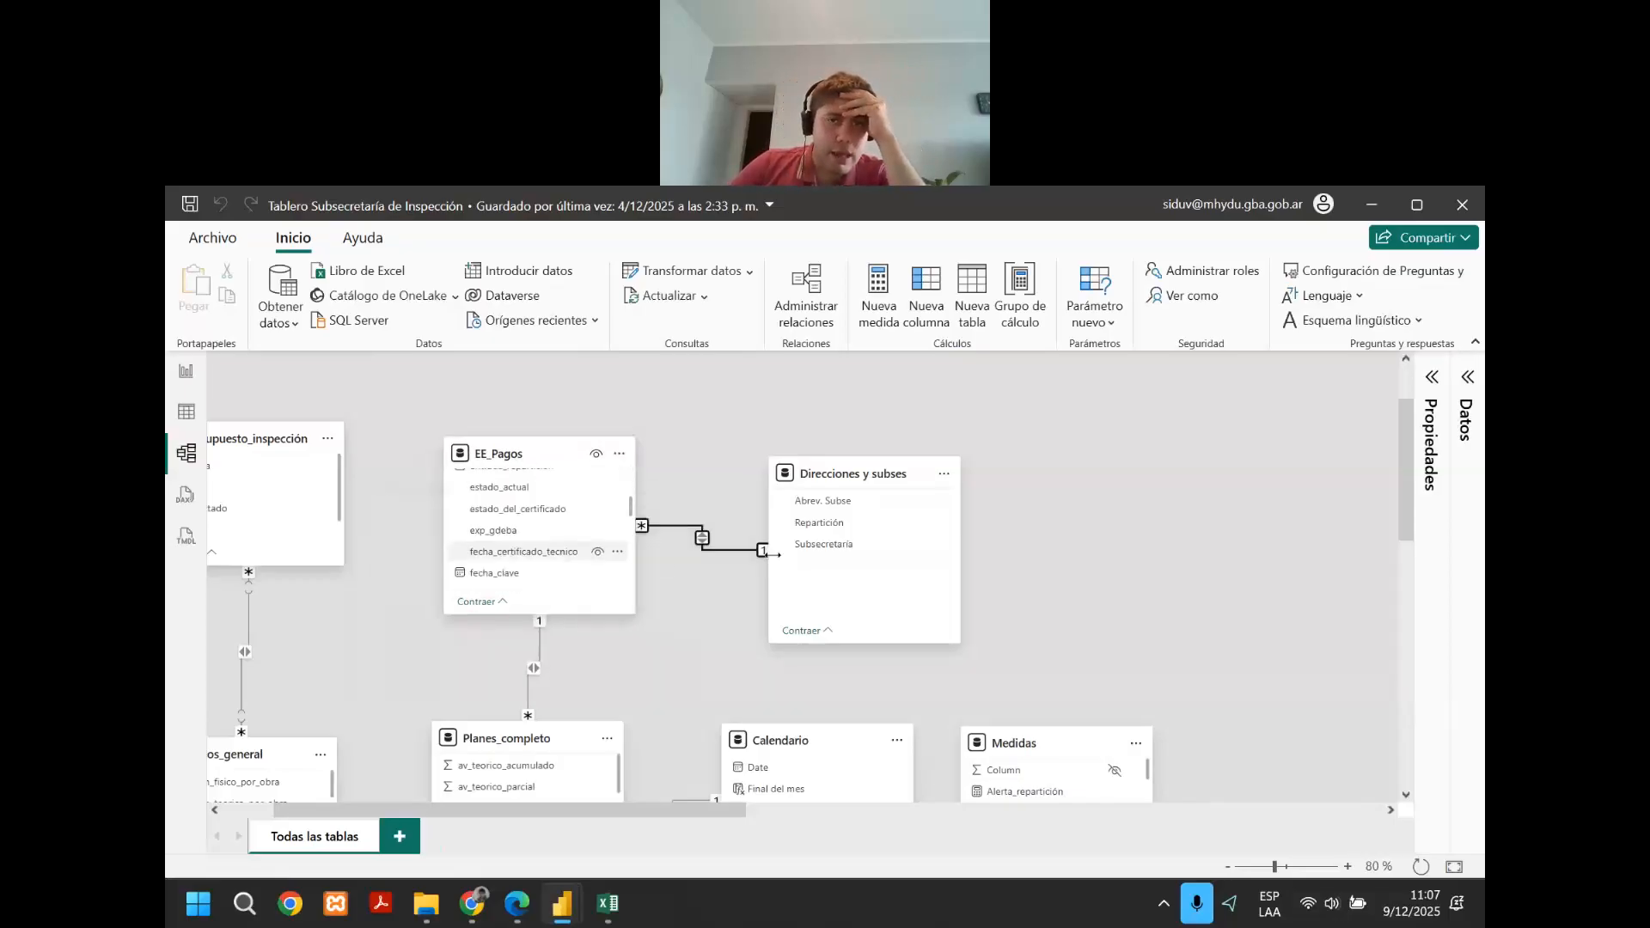
scroll(818, 547, up, 1)
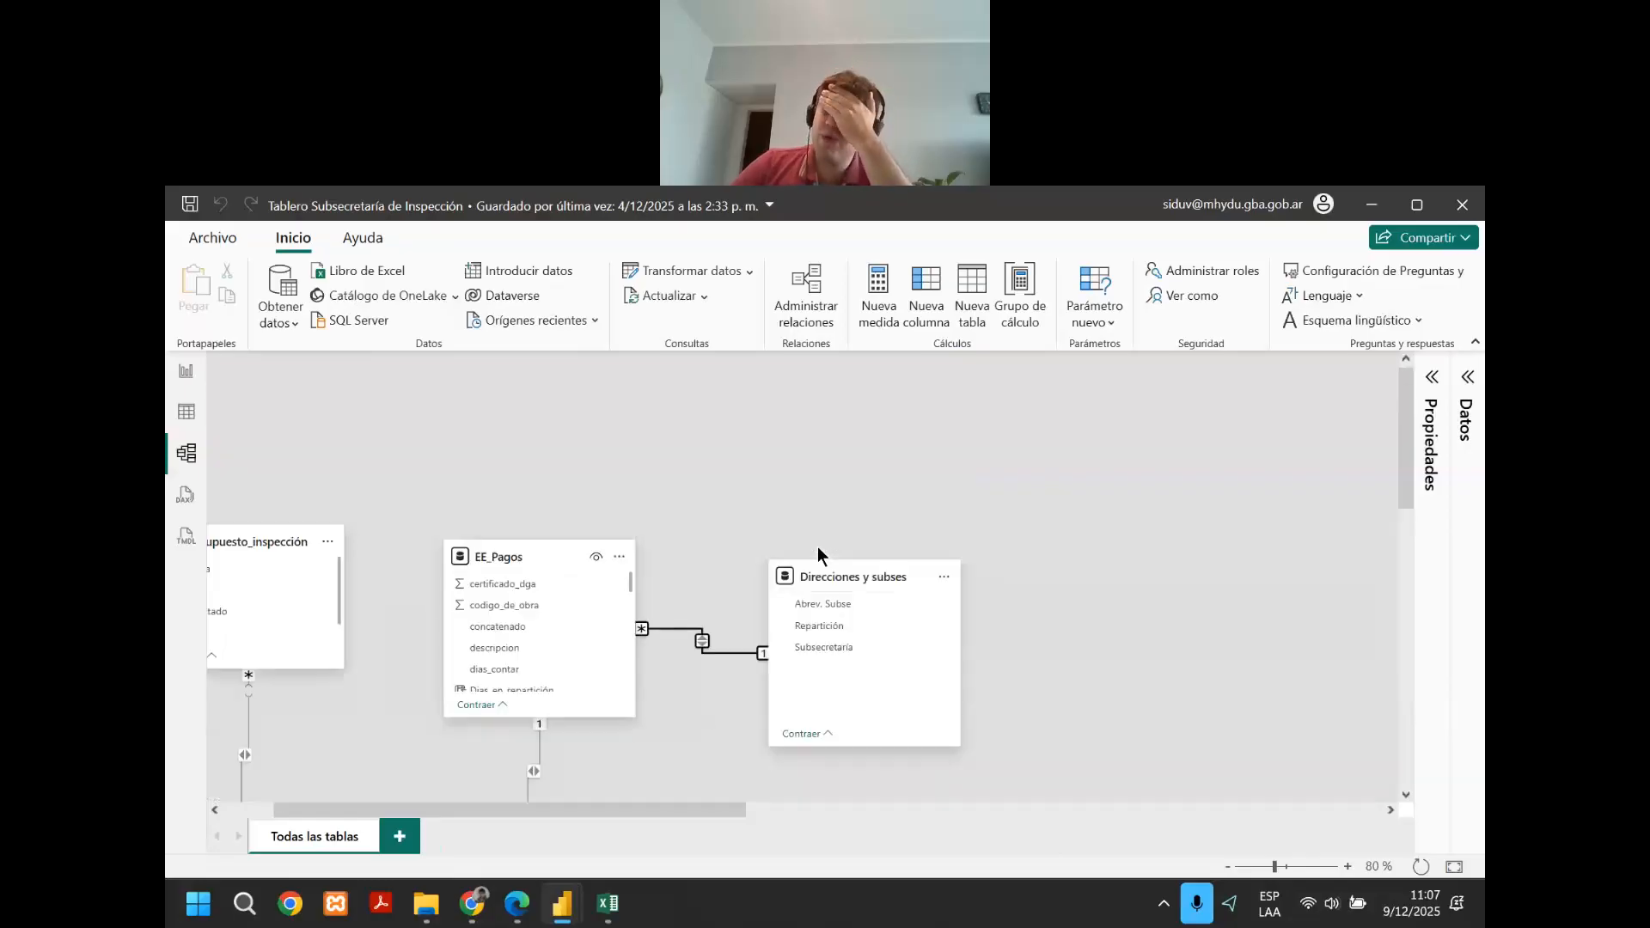
scroll(861, 542, down, 1)
scroll(861, 541, up, 1)
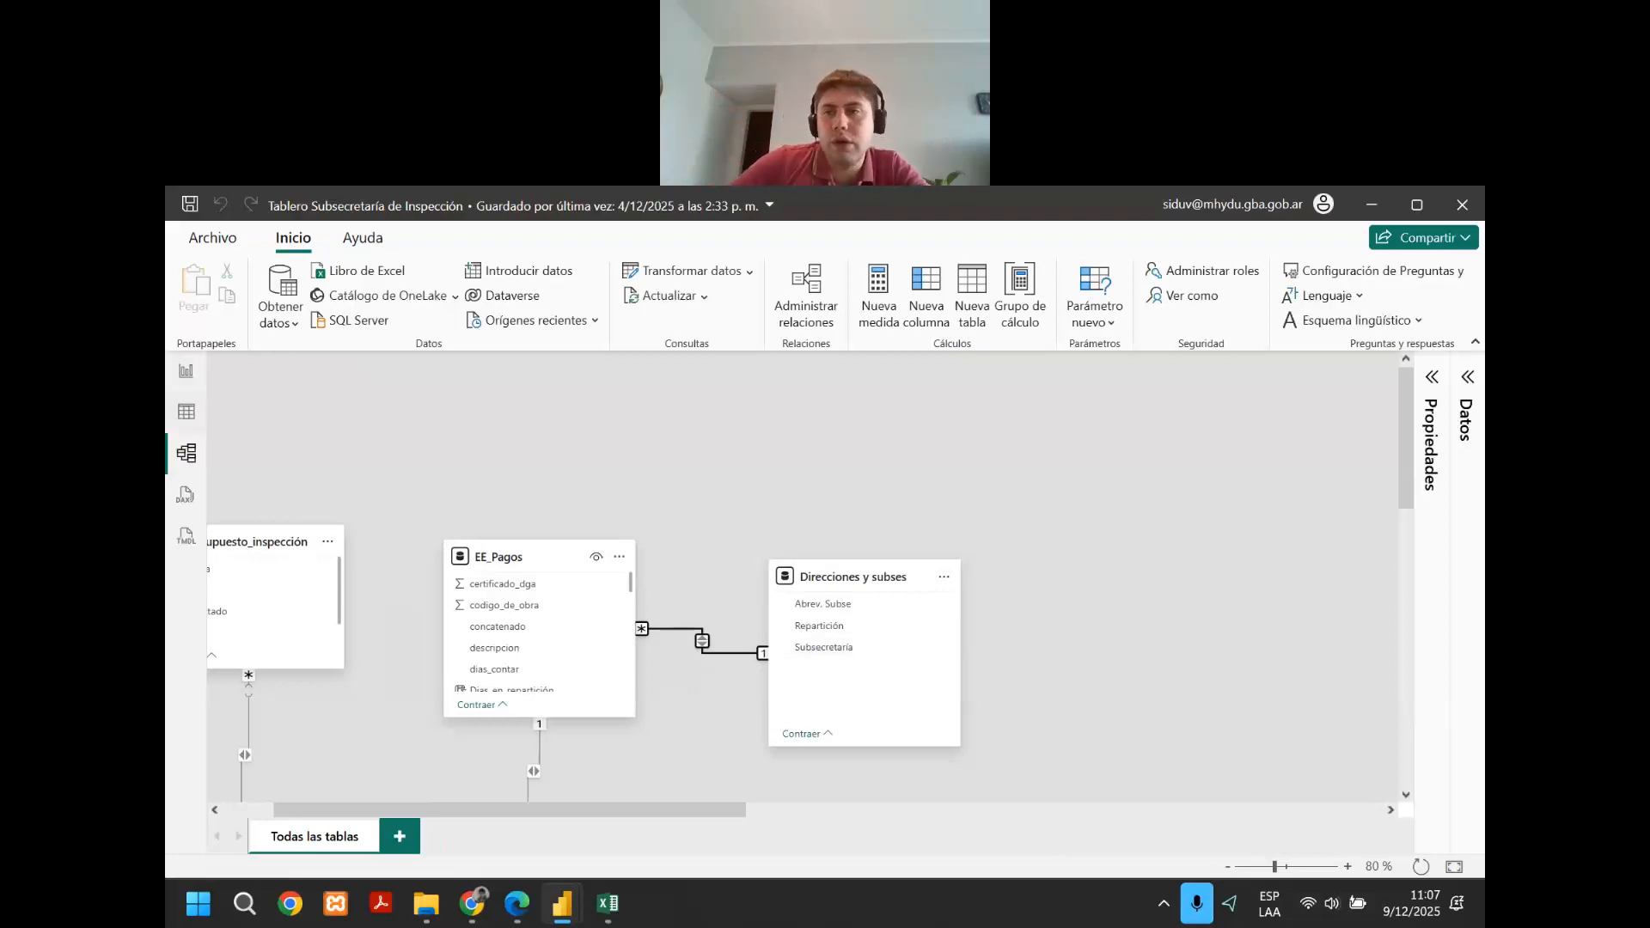
Show the Direcciones y subses data in table view and select the Repartición column to check its distinct values.
click(186, 412)
click(1352, 523)
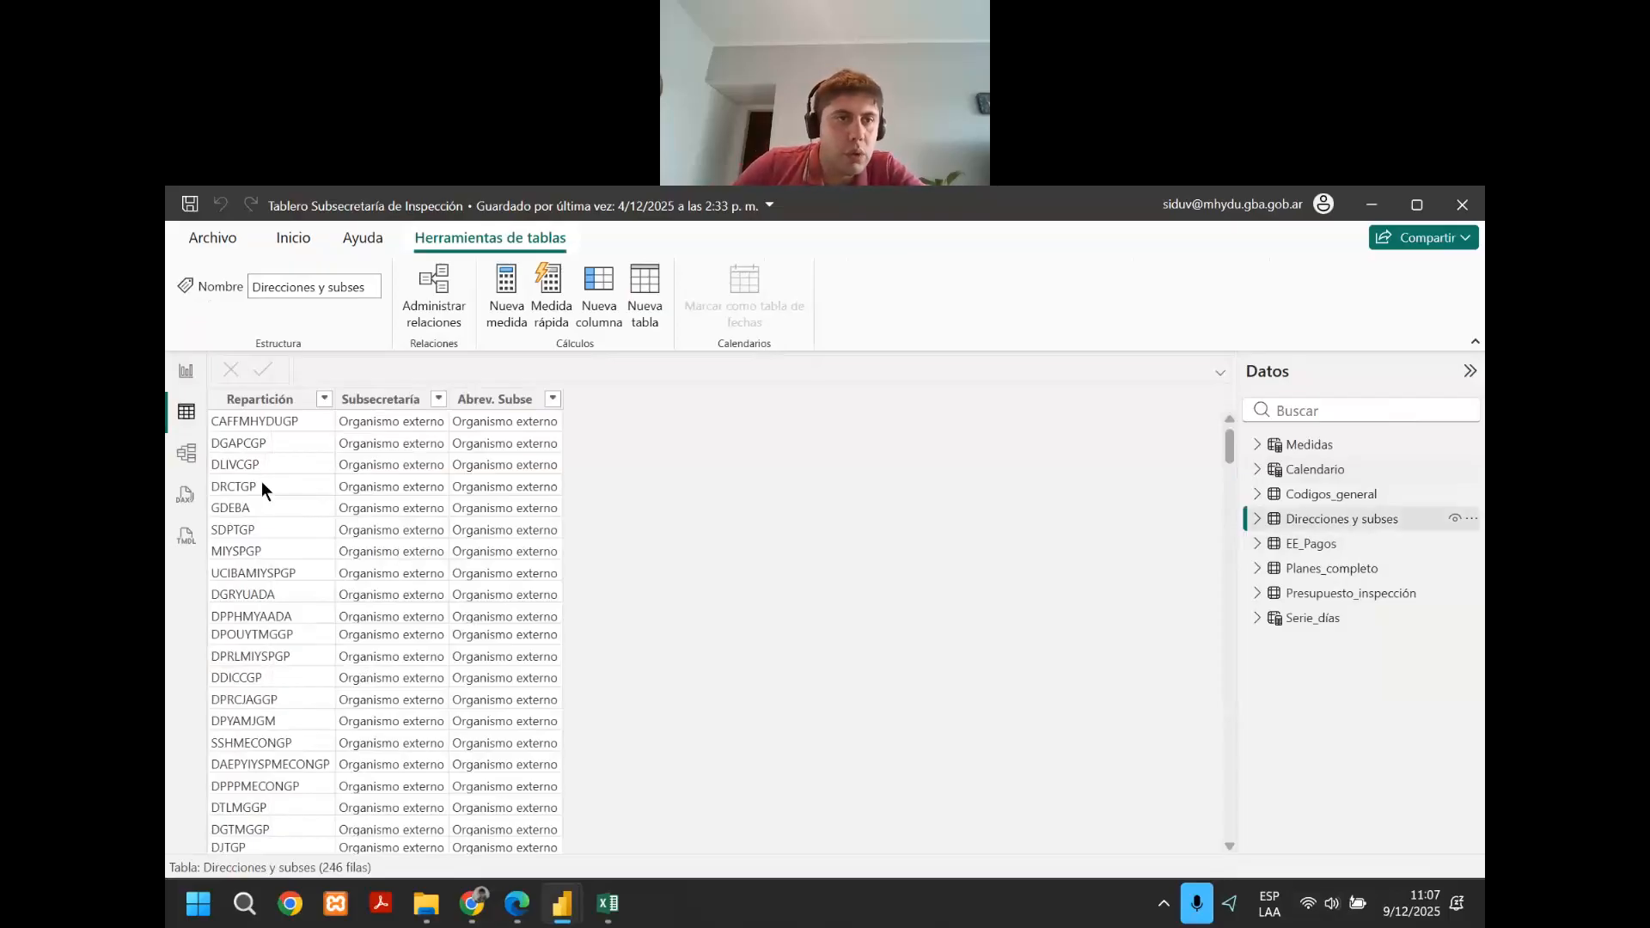
click(277, 421)
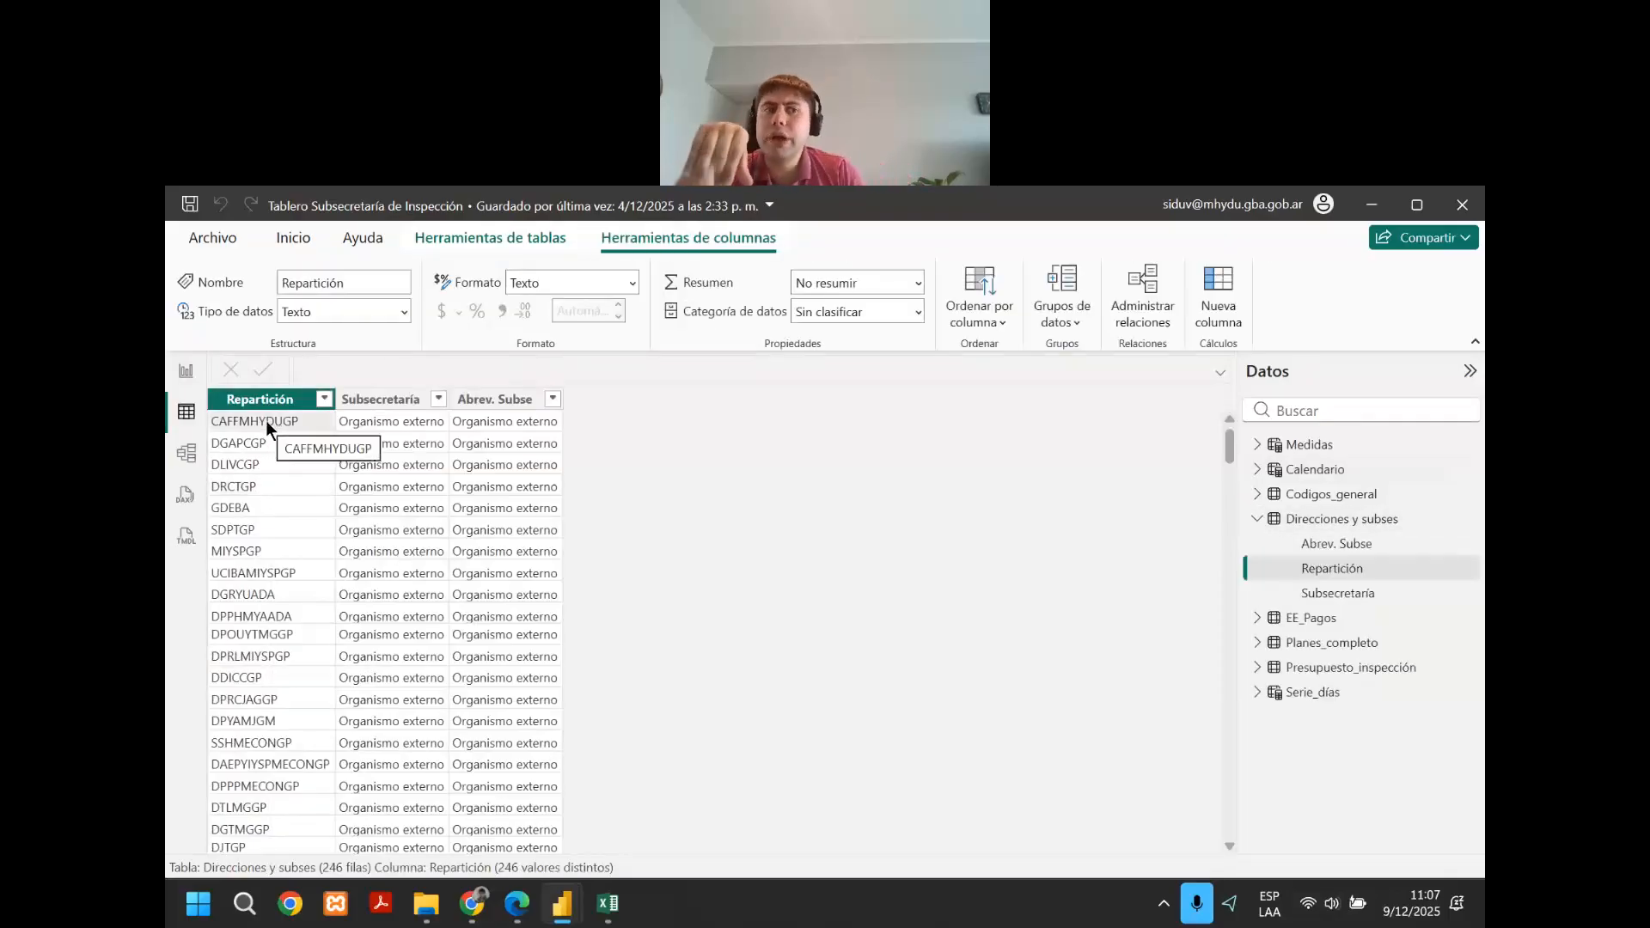
Review the EE_Pagos to Direcciones y subses relationship in the model diagram, rechecking the Repartición data in table view.
click(189, 454)
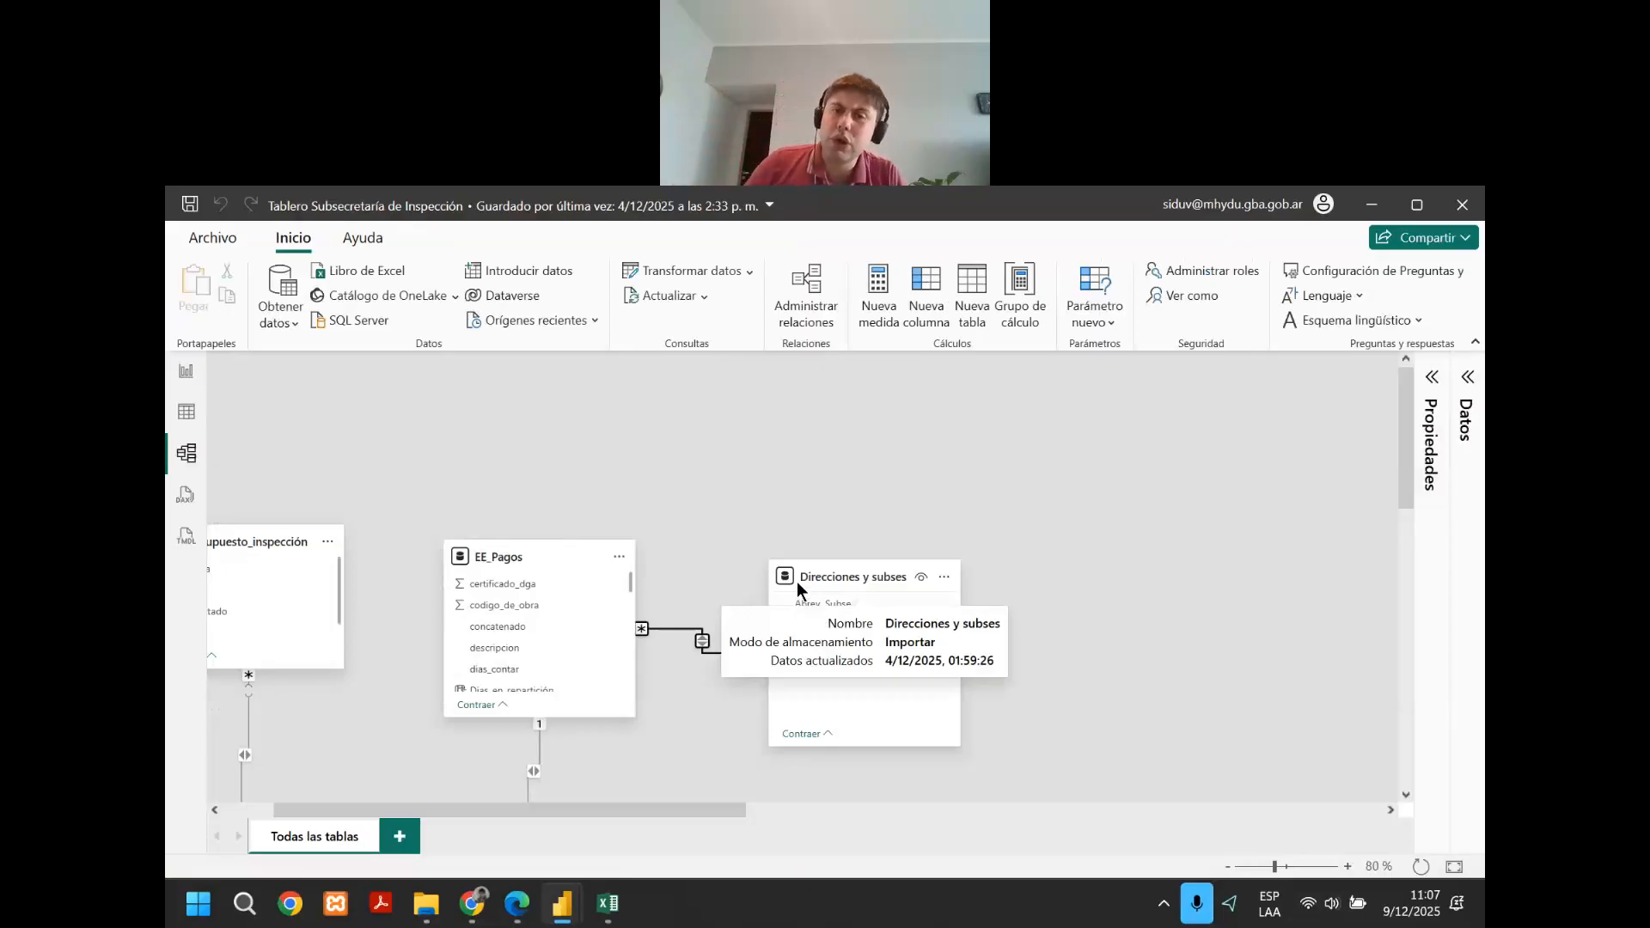
scroll(713, 625, down, 1)
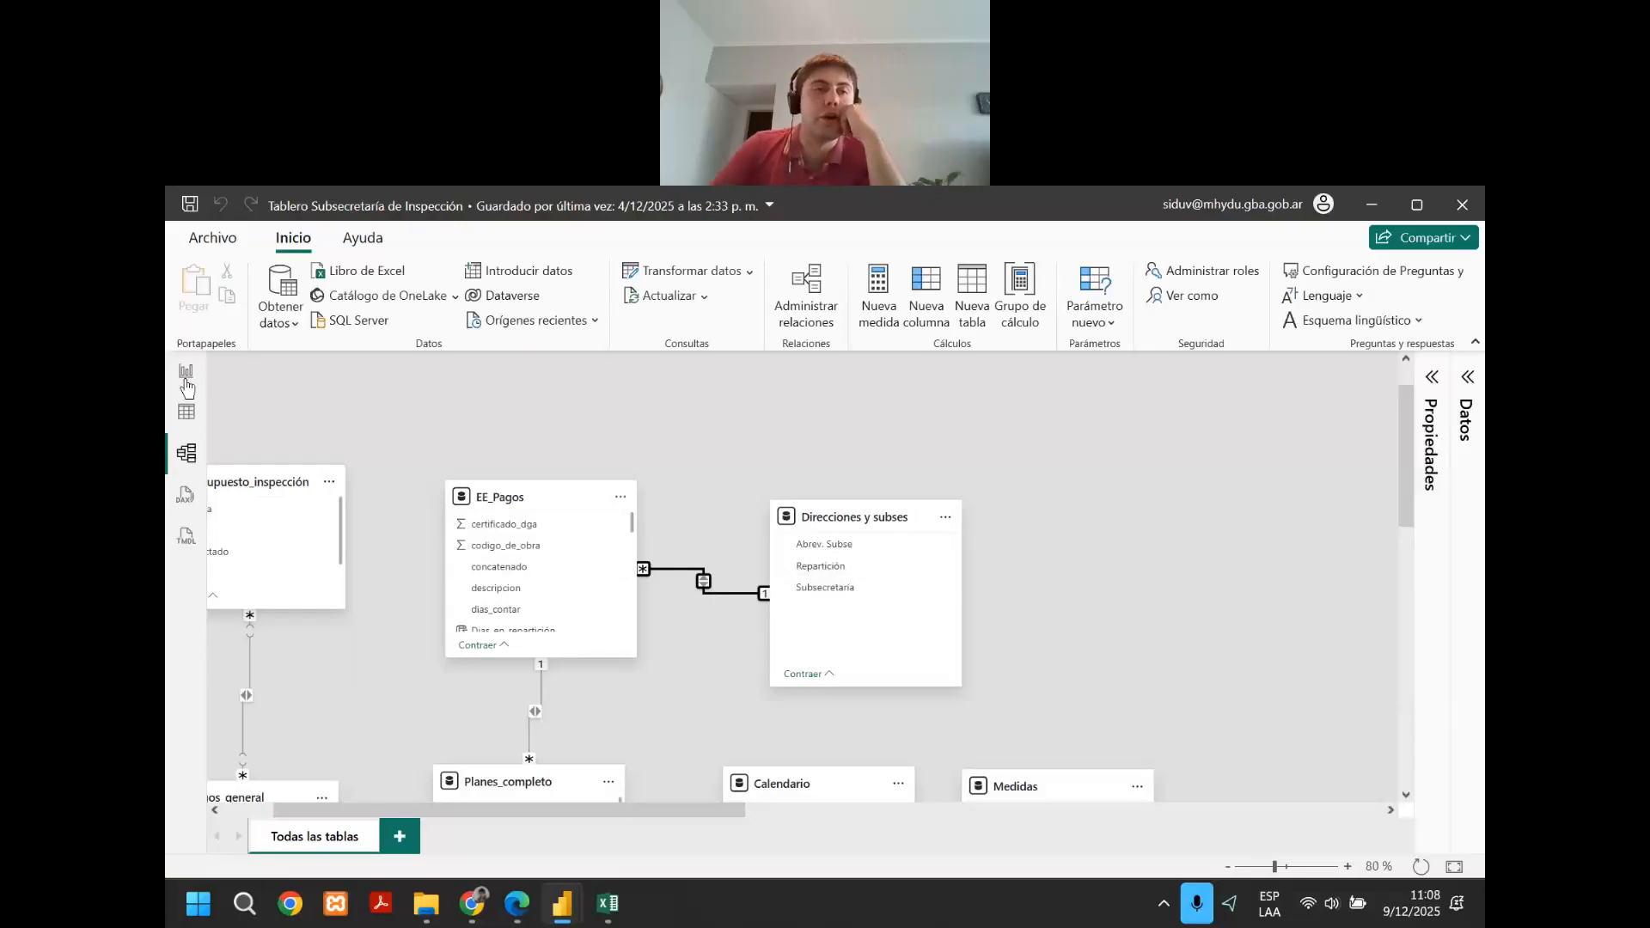
click(186, 411)
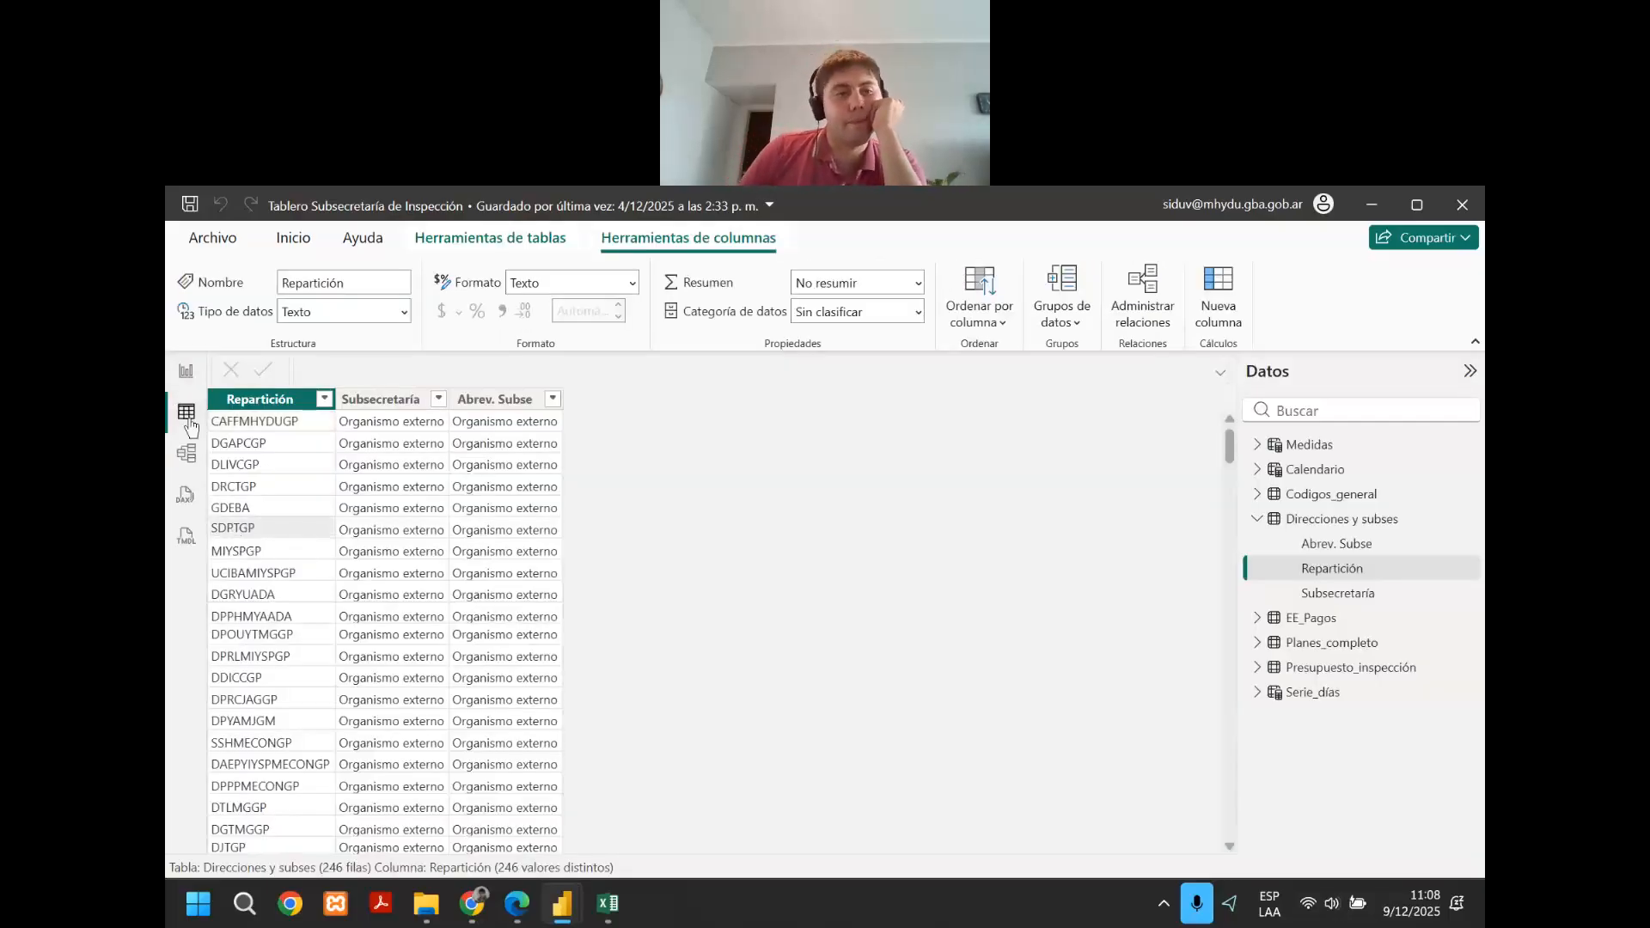
click(186, 453)
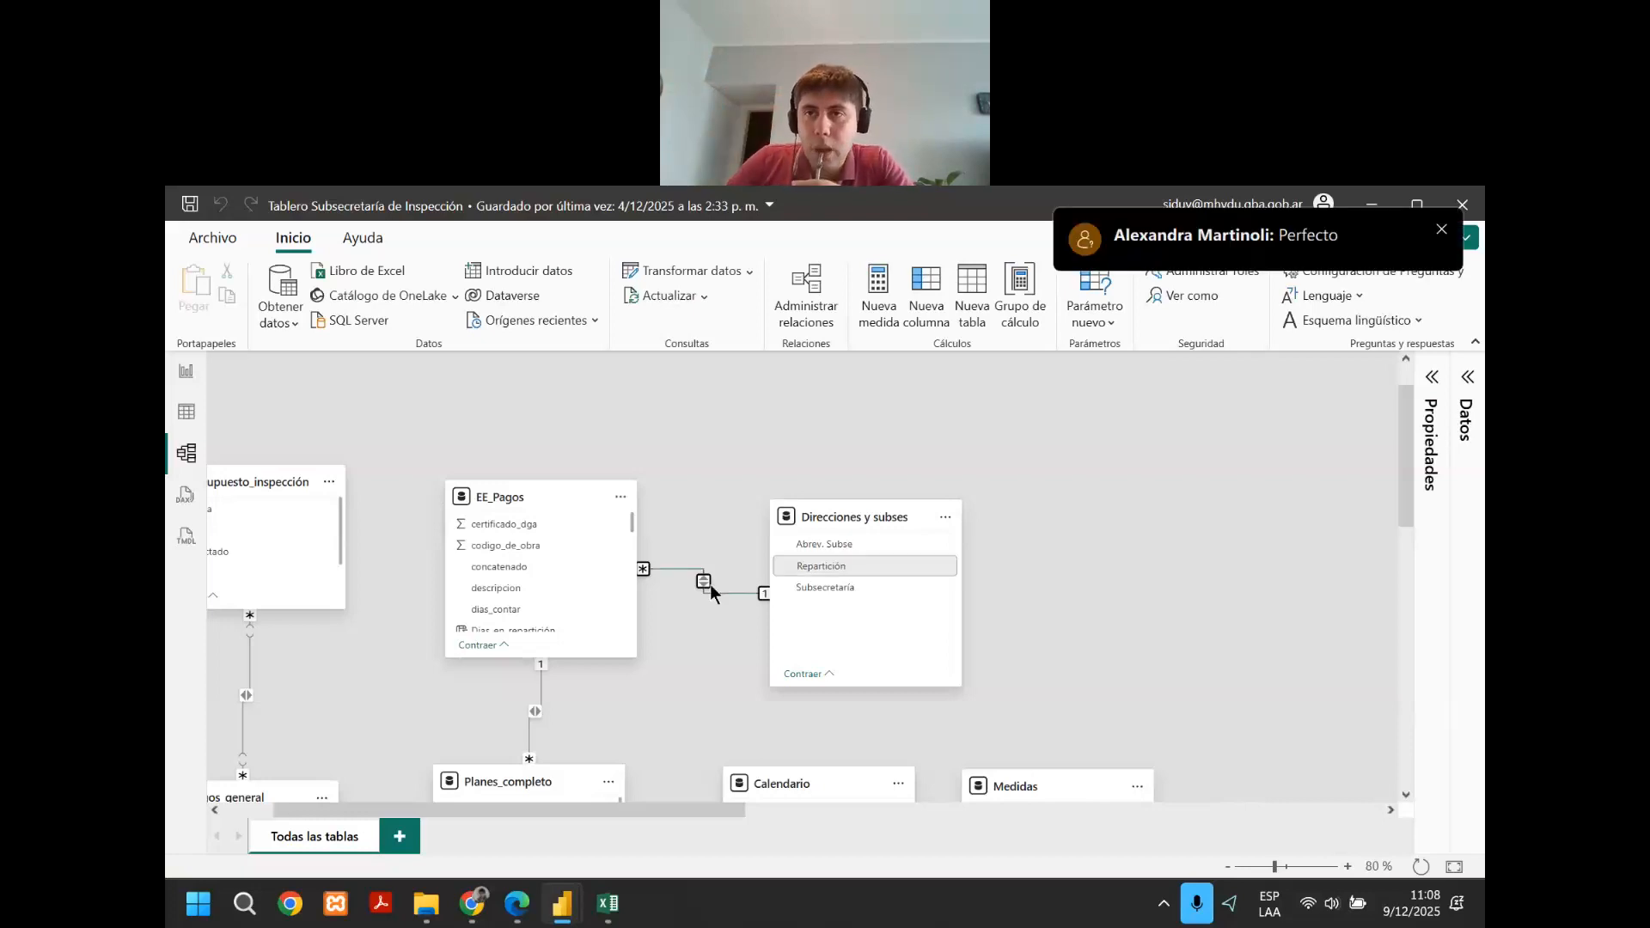
click(712, 591)
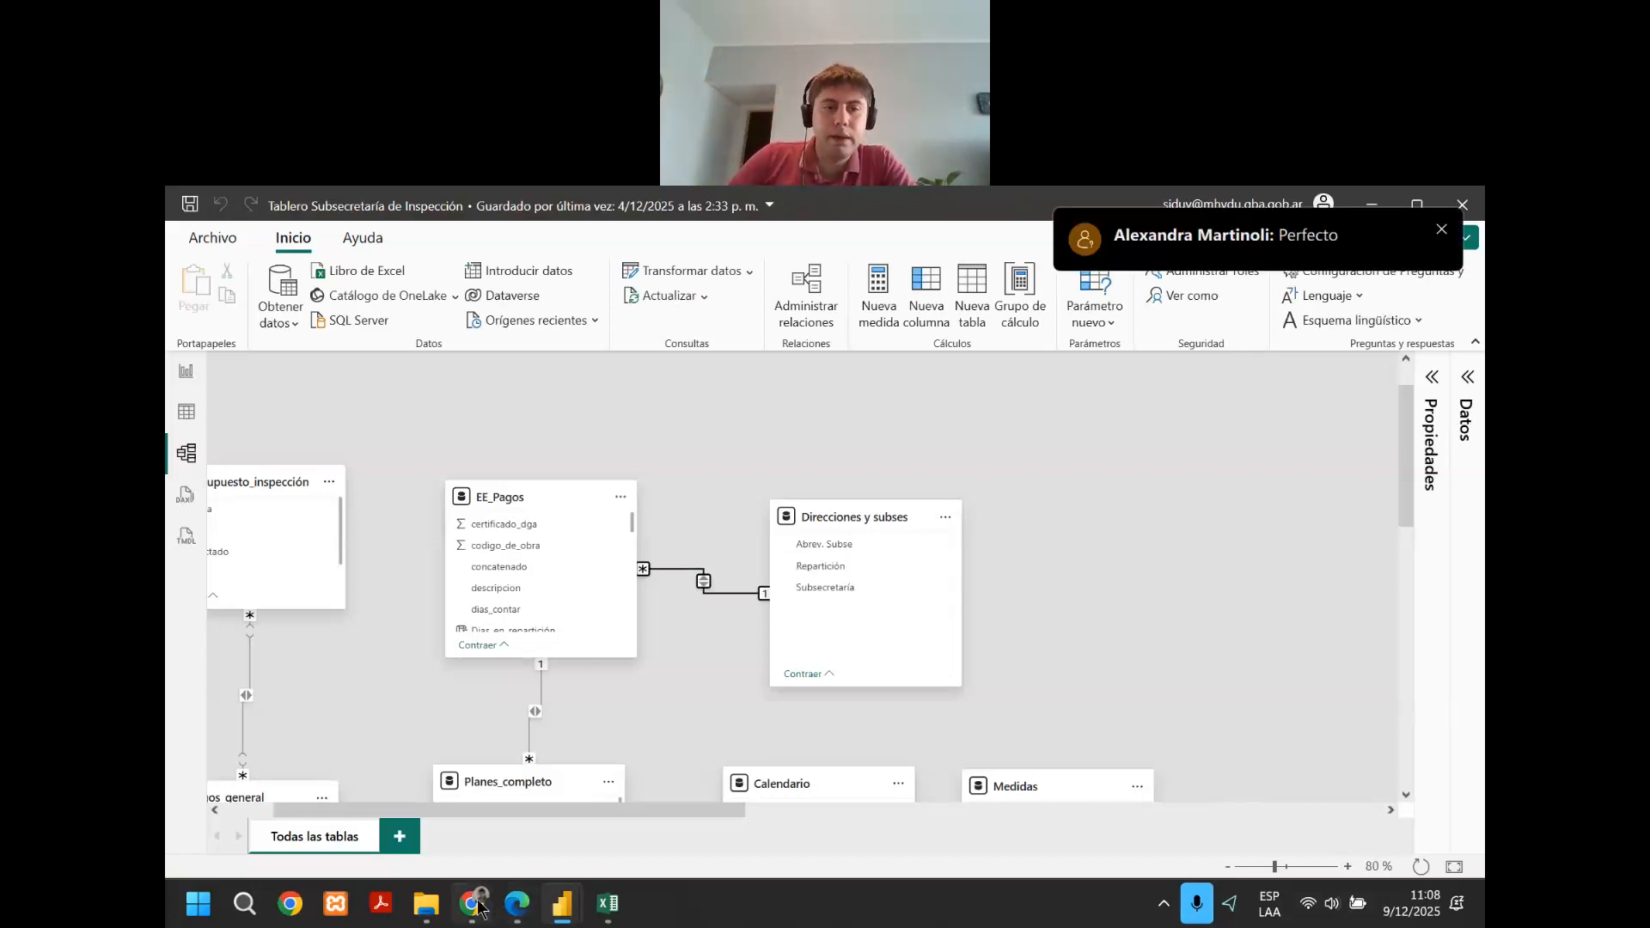
Switch to the module PDF in Edge, look at the page on table relationships and return to the optimization techniques list.
click(517, 902)
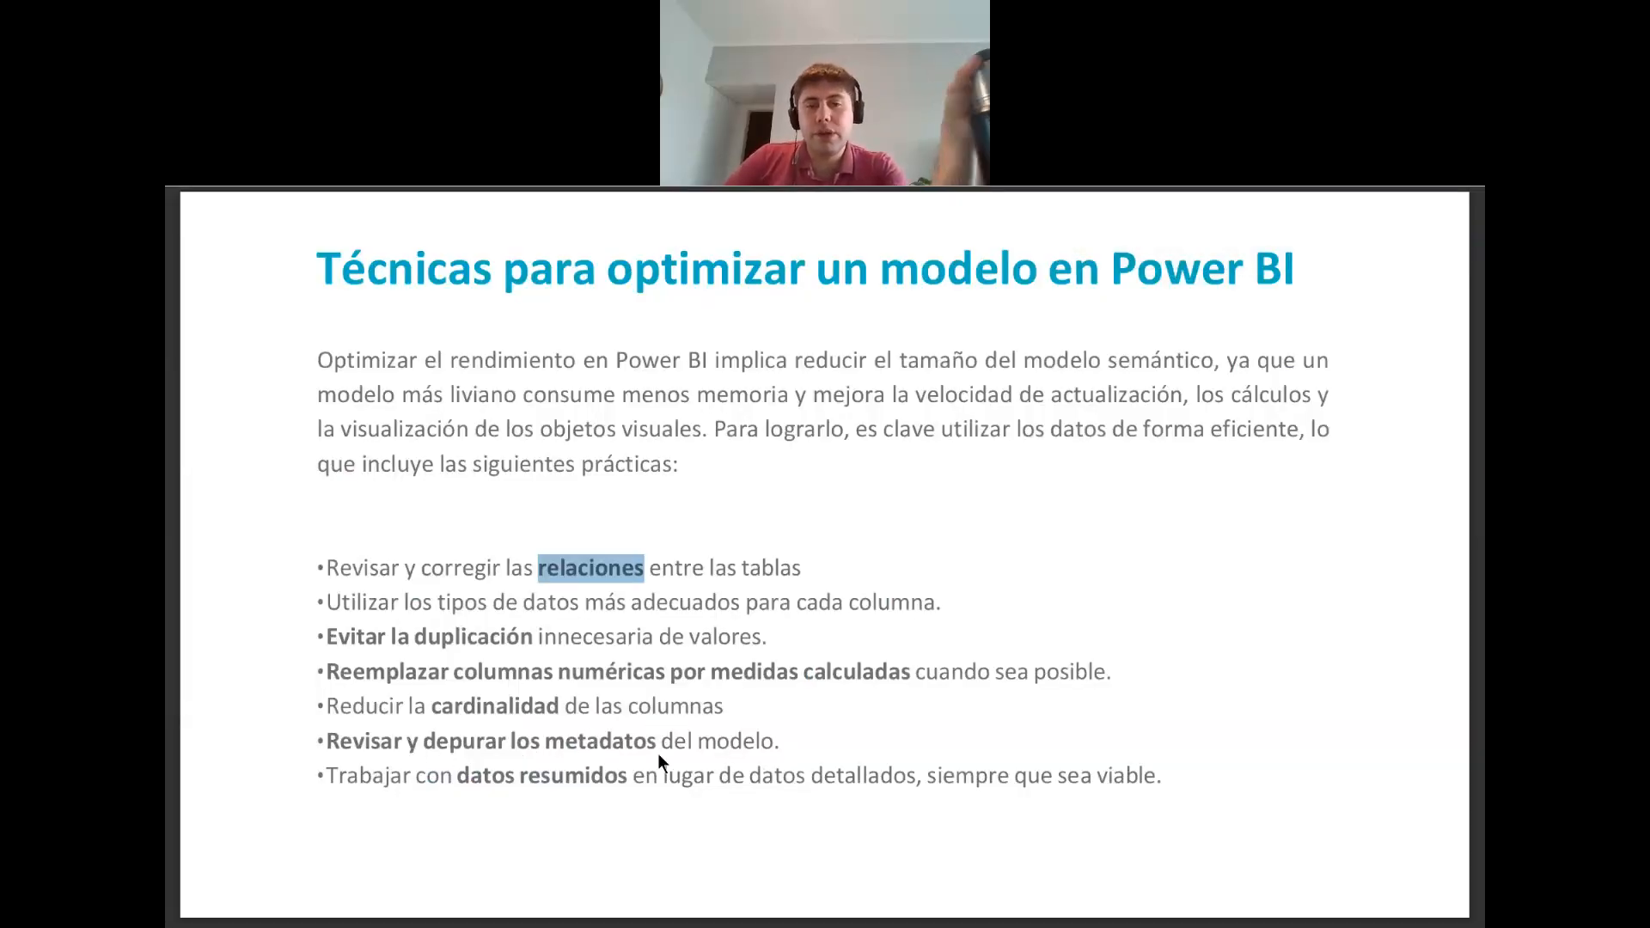
click(570, 753)
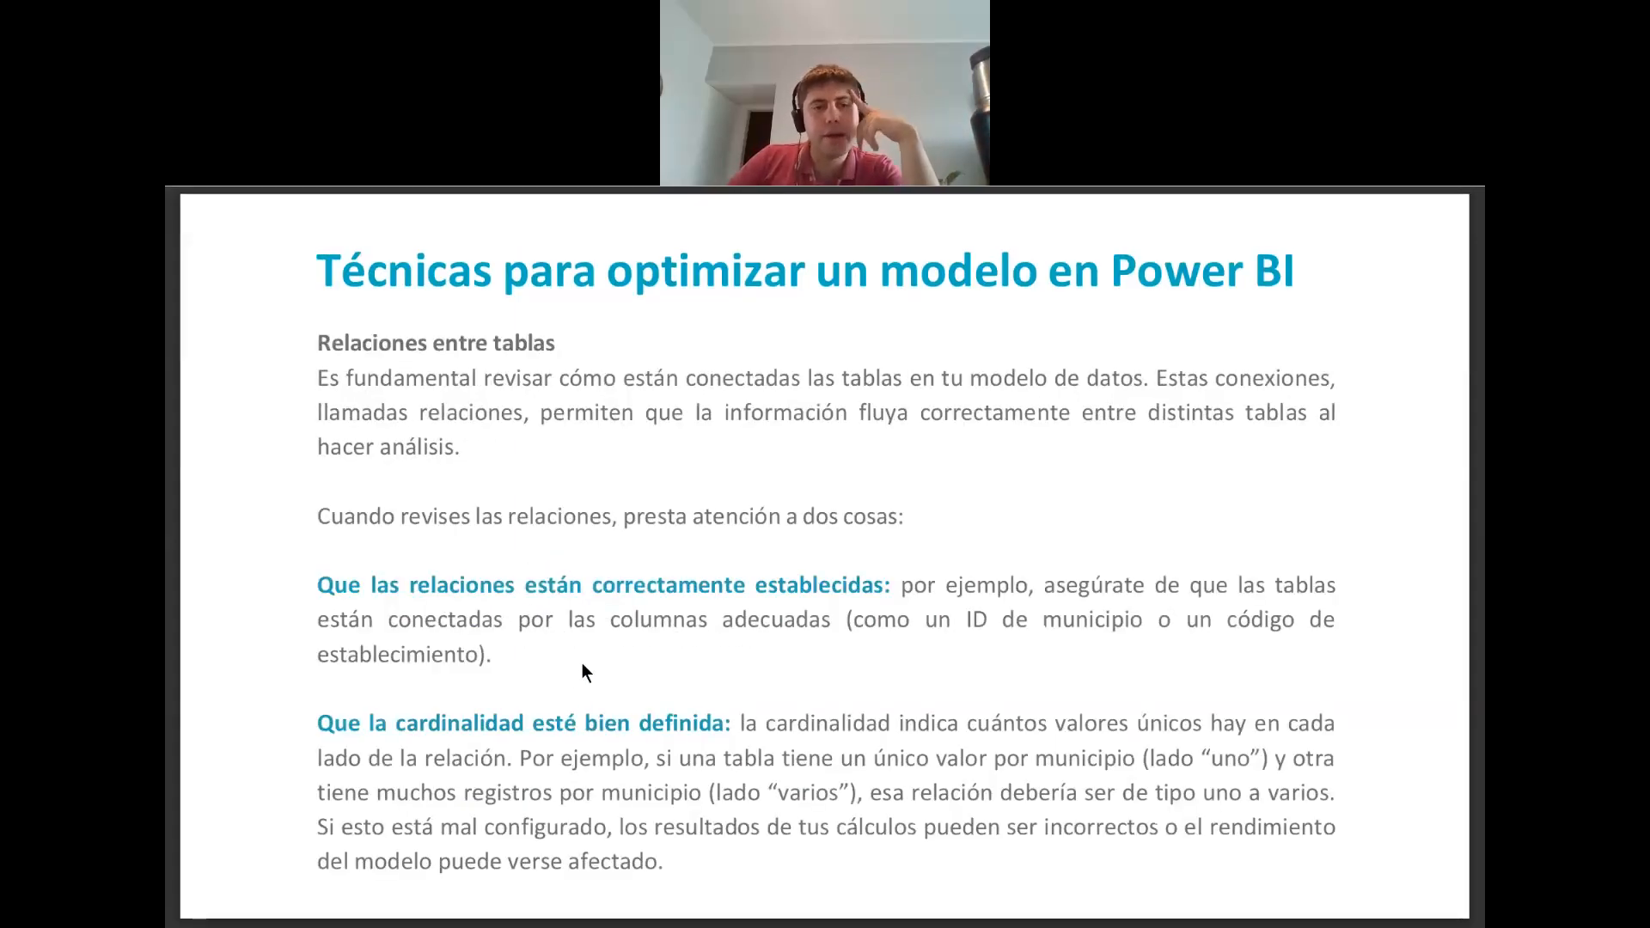
key(Left)
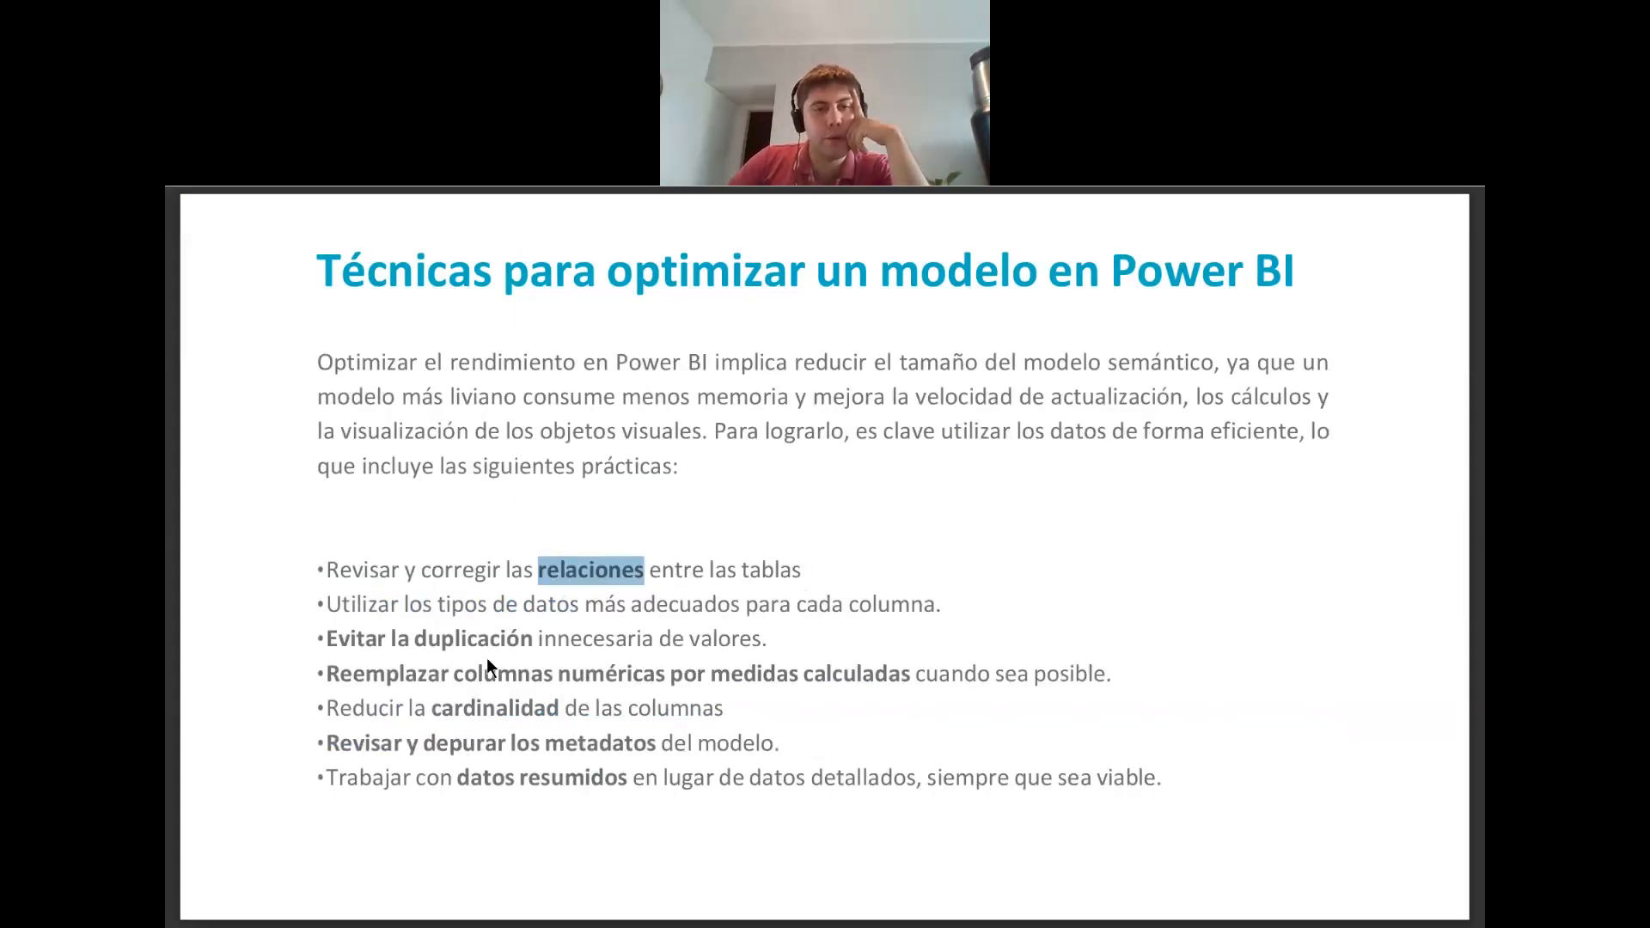
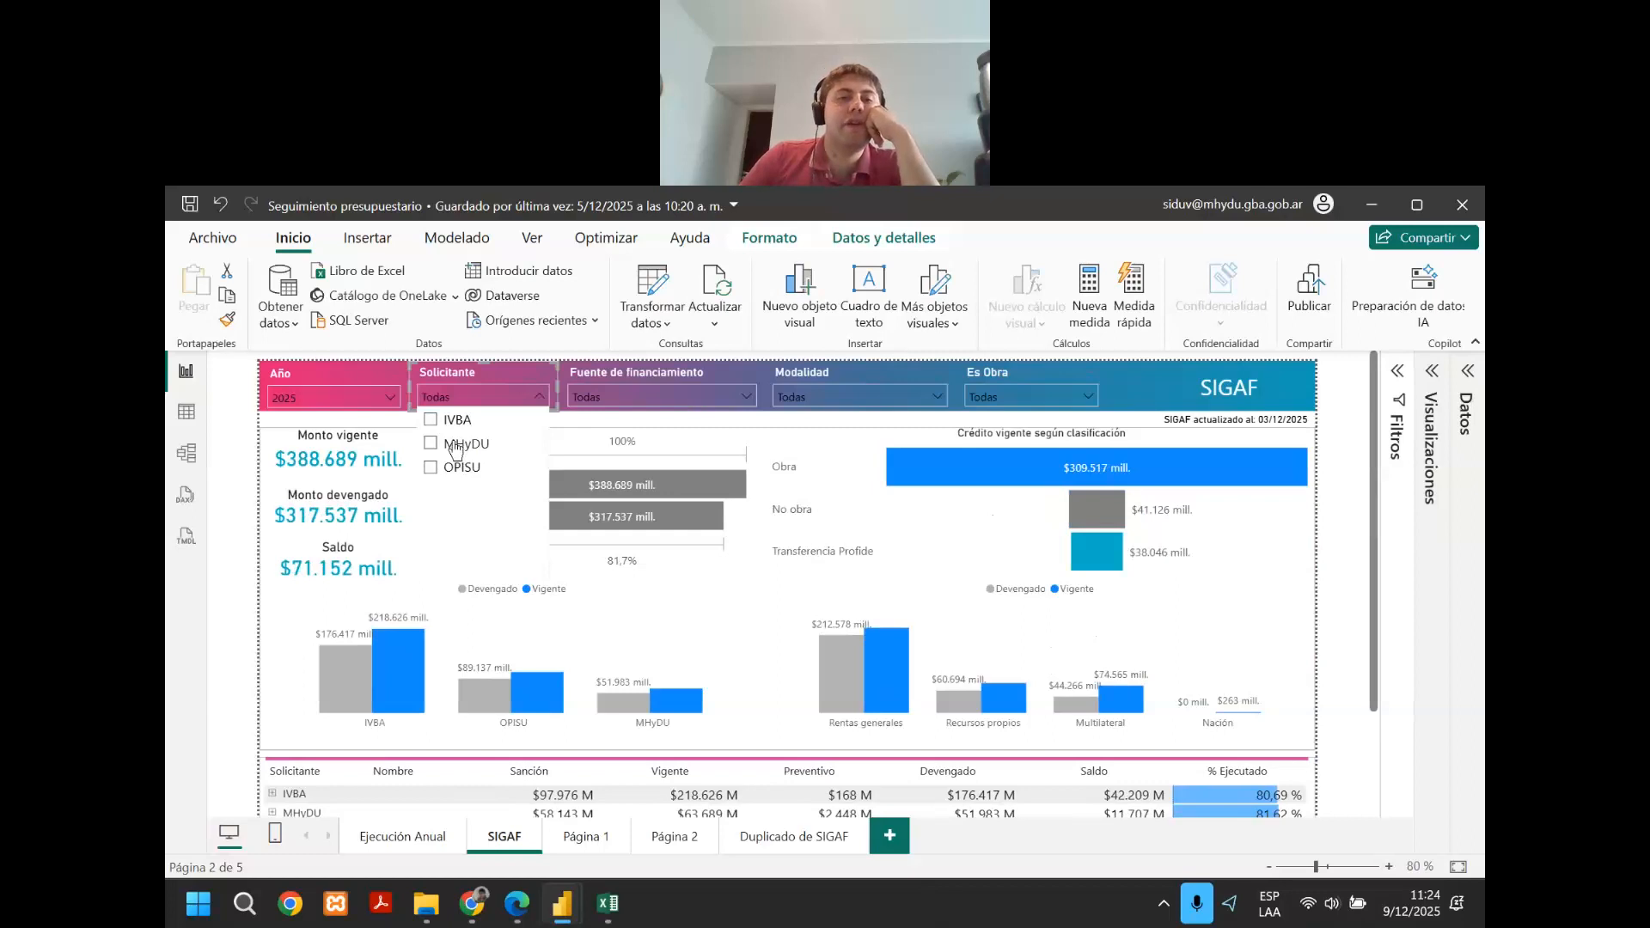
Filter the SIGAF report page by Solicitante, trying OPISU and ending on MHyDU.
click(456, 444)
click(455, 467)
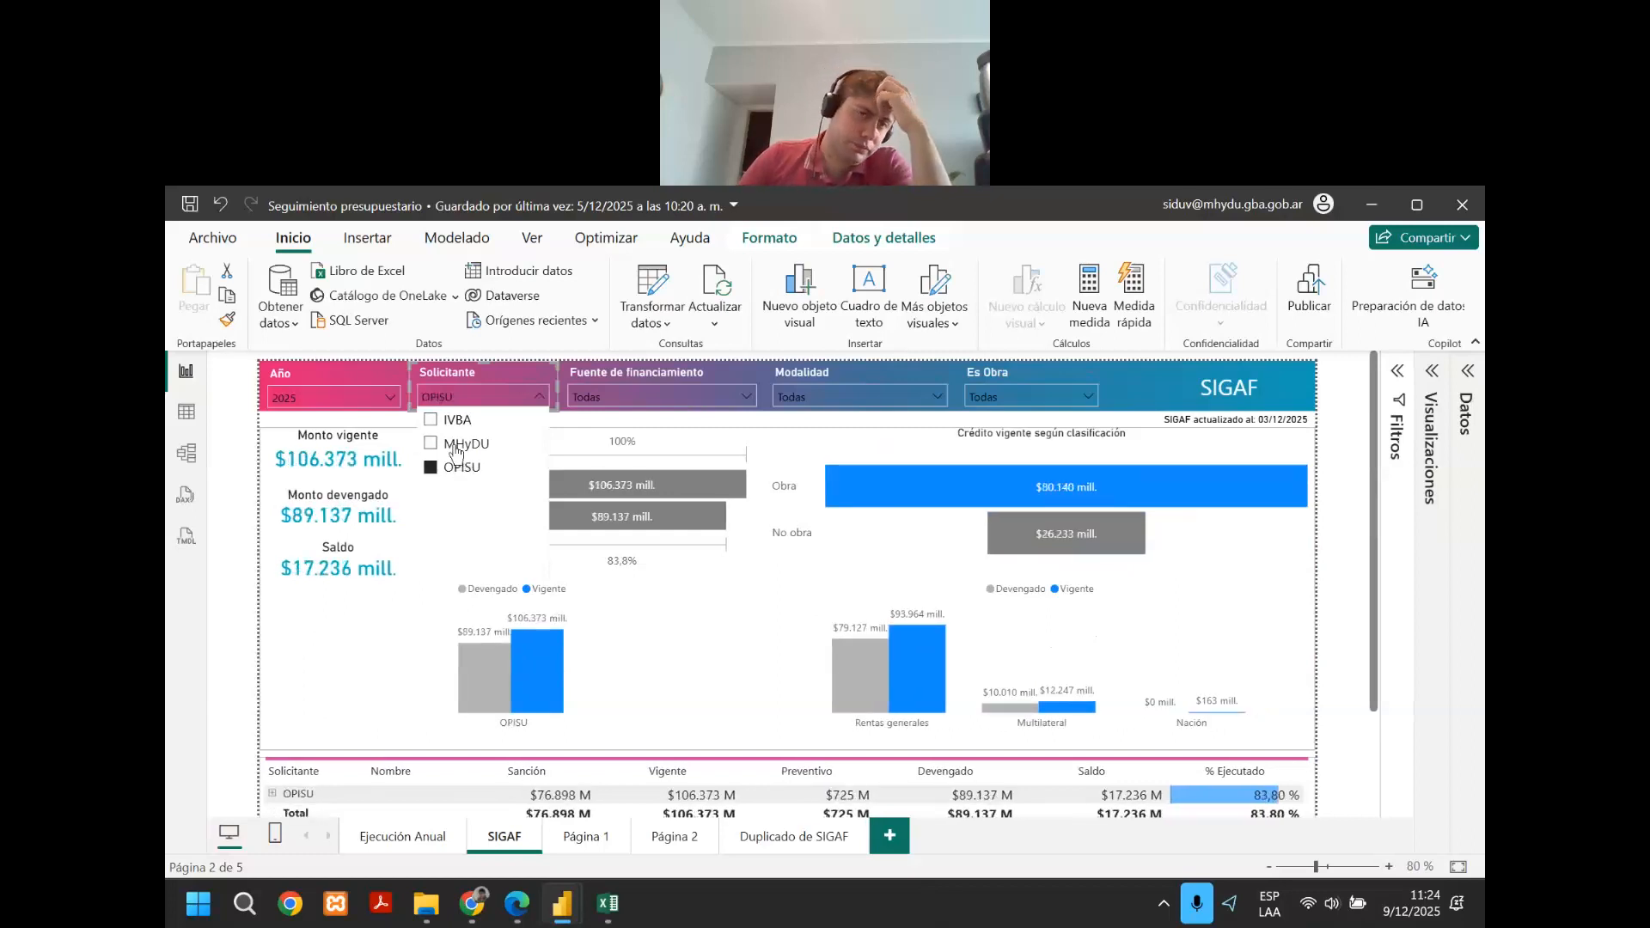
click(455, 445)
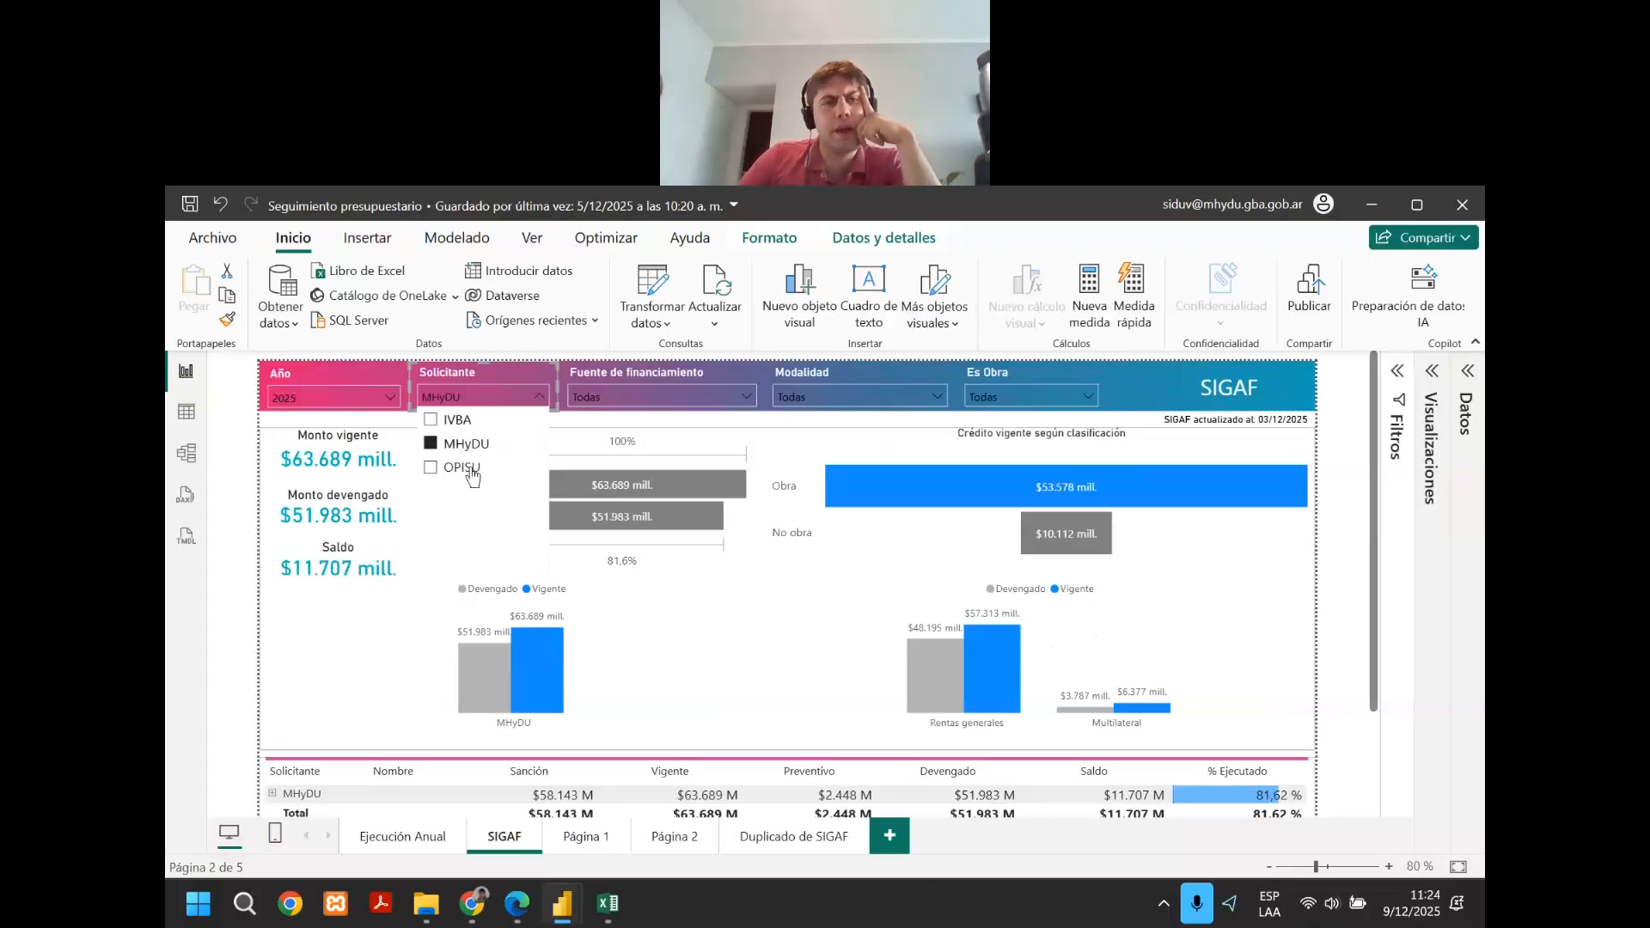
Filter the SIGAF report page by Solicitante OPISU, clear that filter back to Todas and close the option list.
click(472, 475)
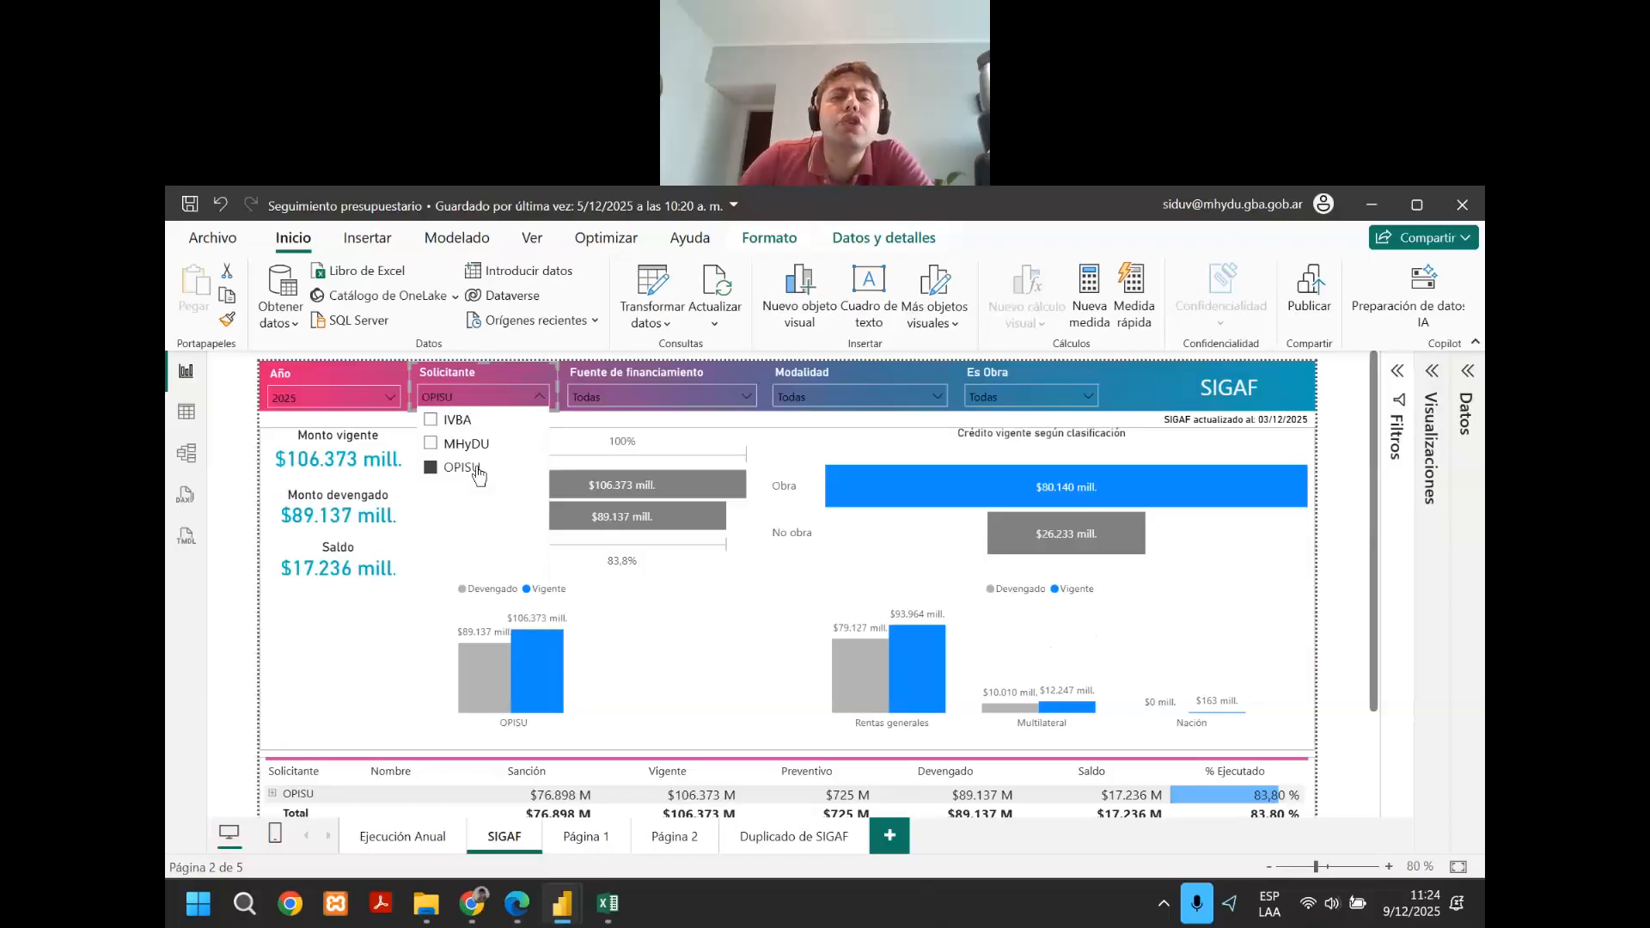
click(475, 471)
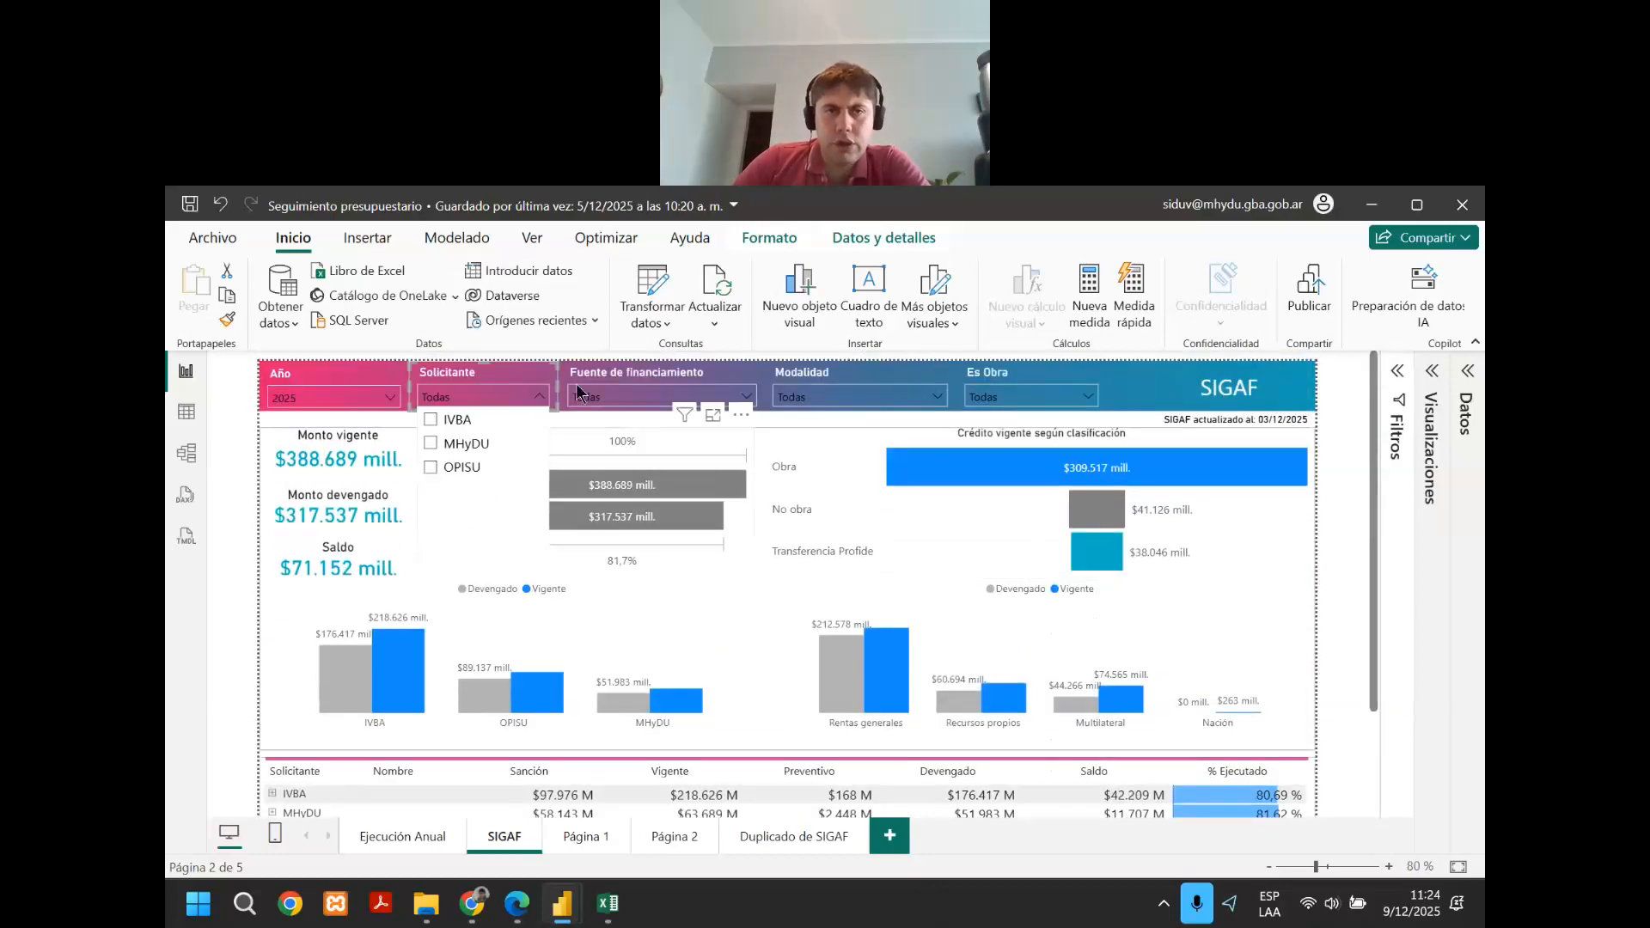
click(565, 416)
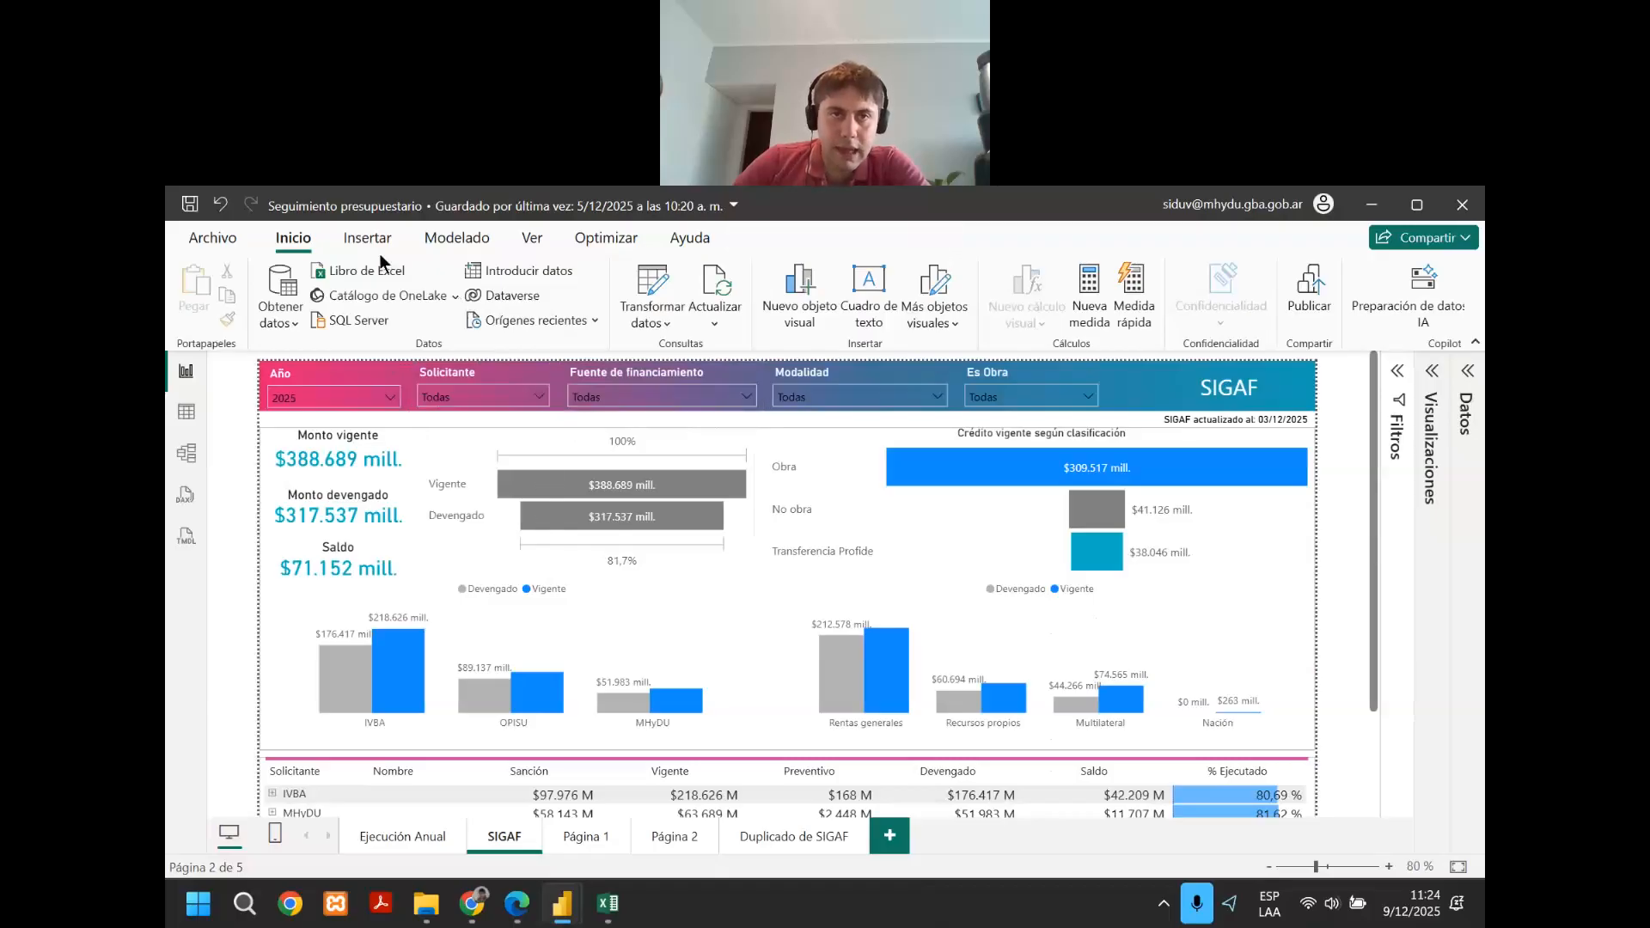
Open the security role manager and create a new role named Rol IVBA.
click(532, 241)
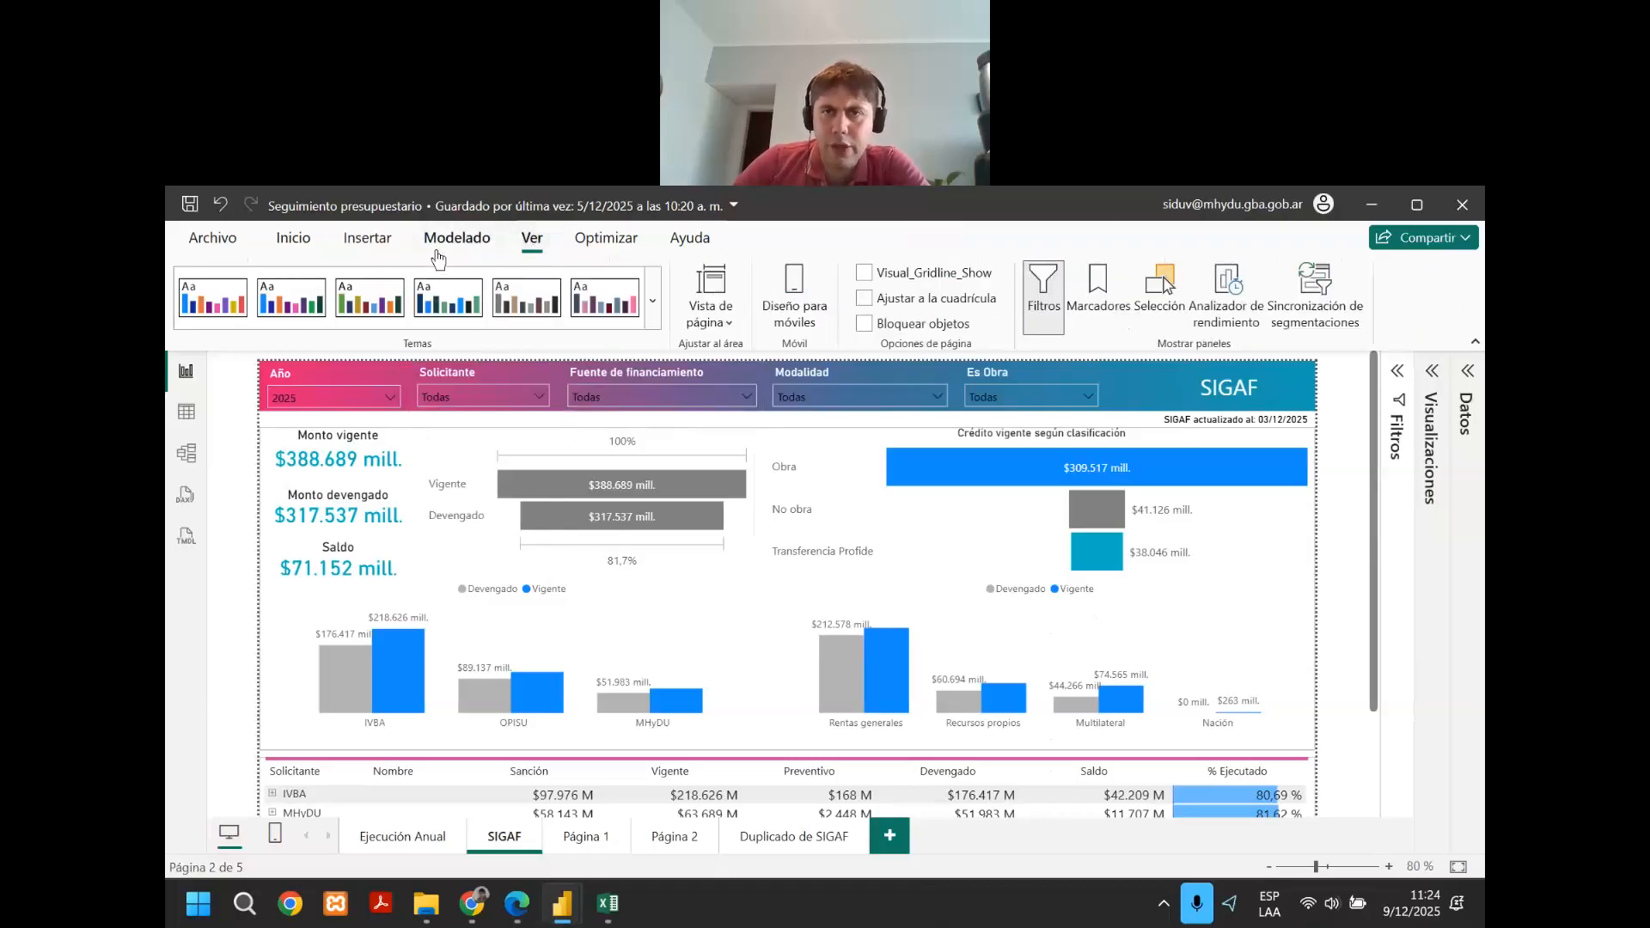
click(456, 241)
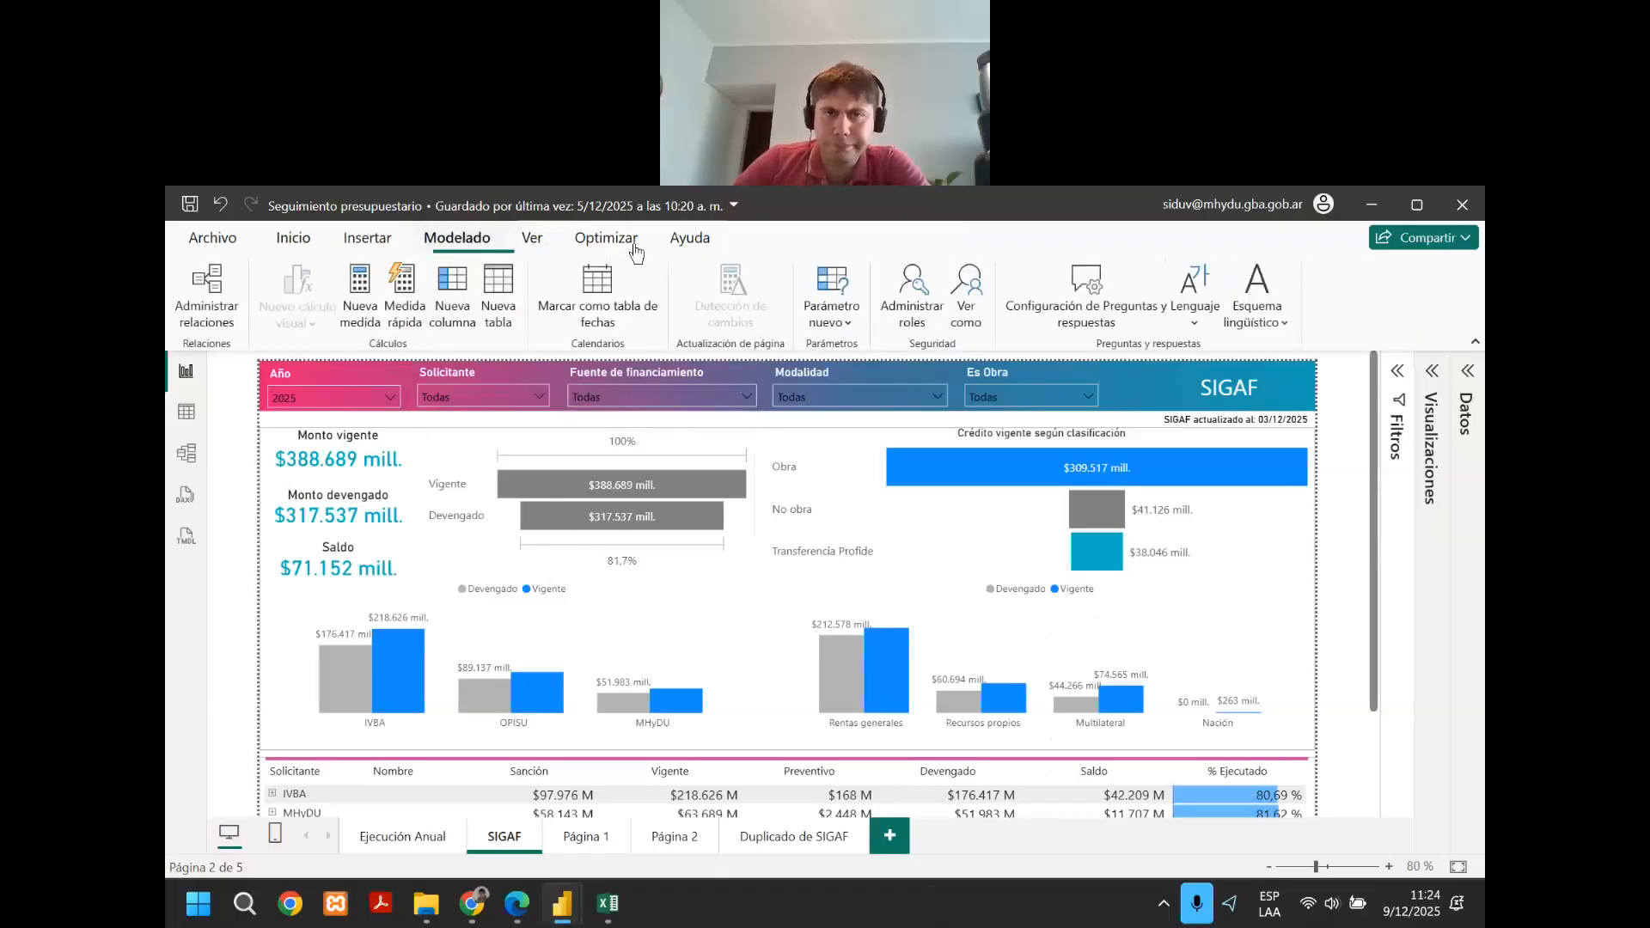
click(909, 314)
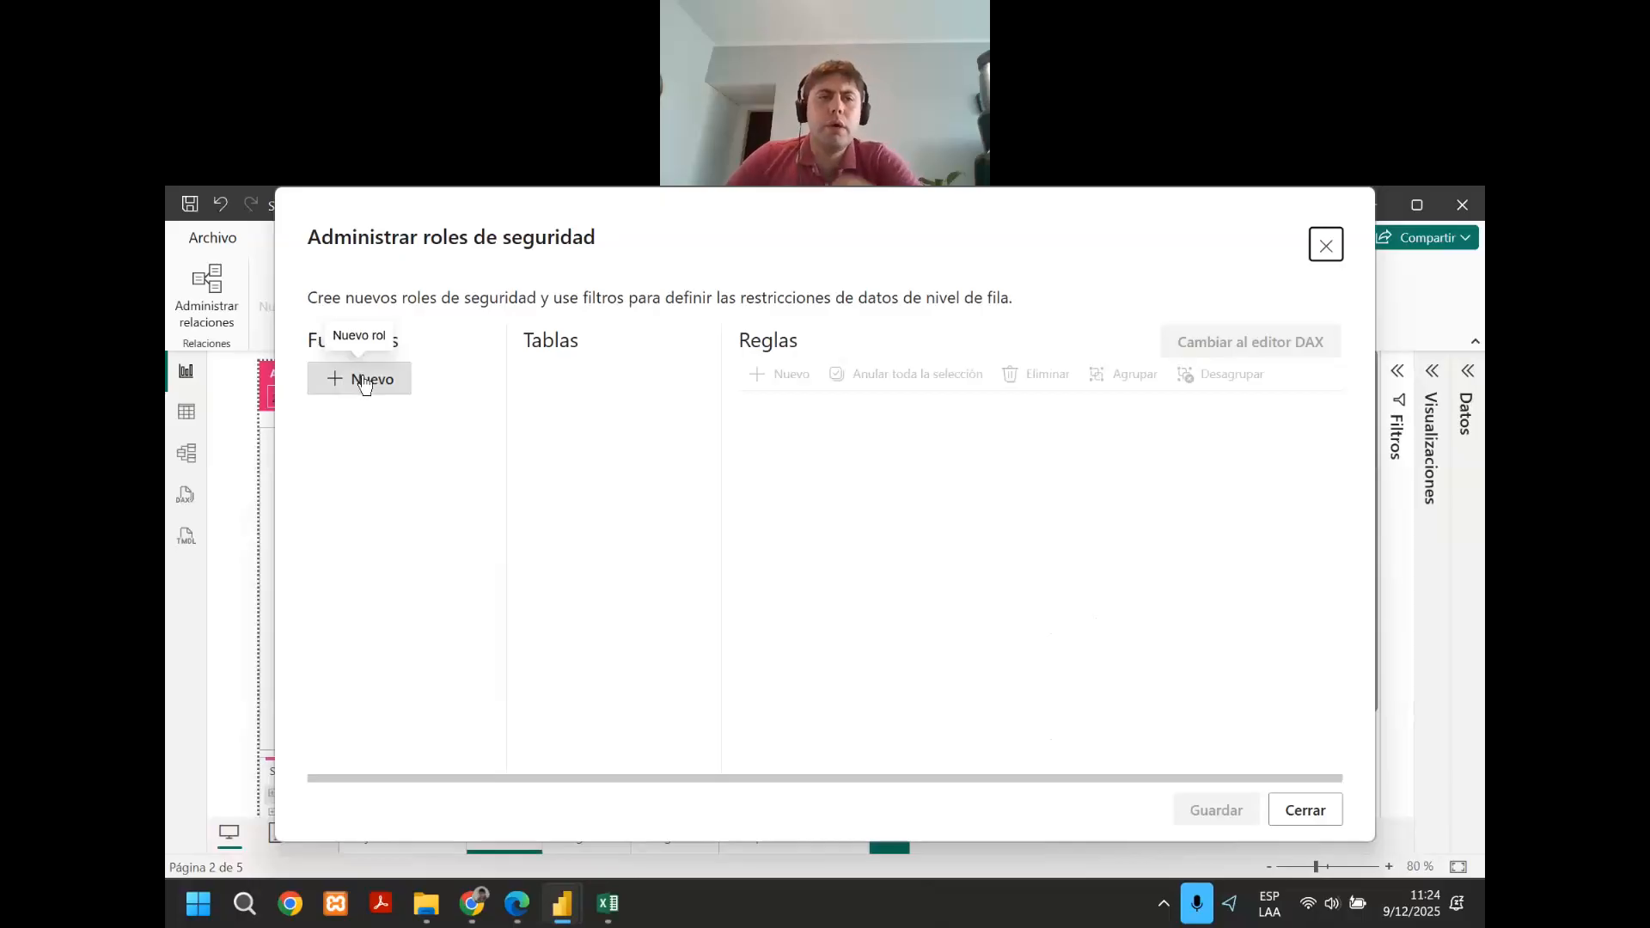
click(364, 382)
click(383, 442)
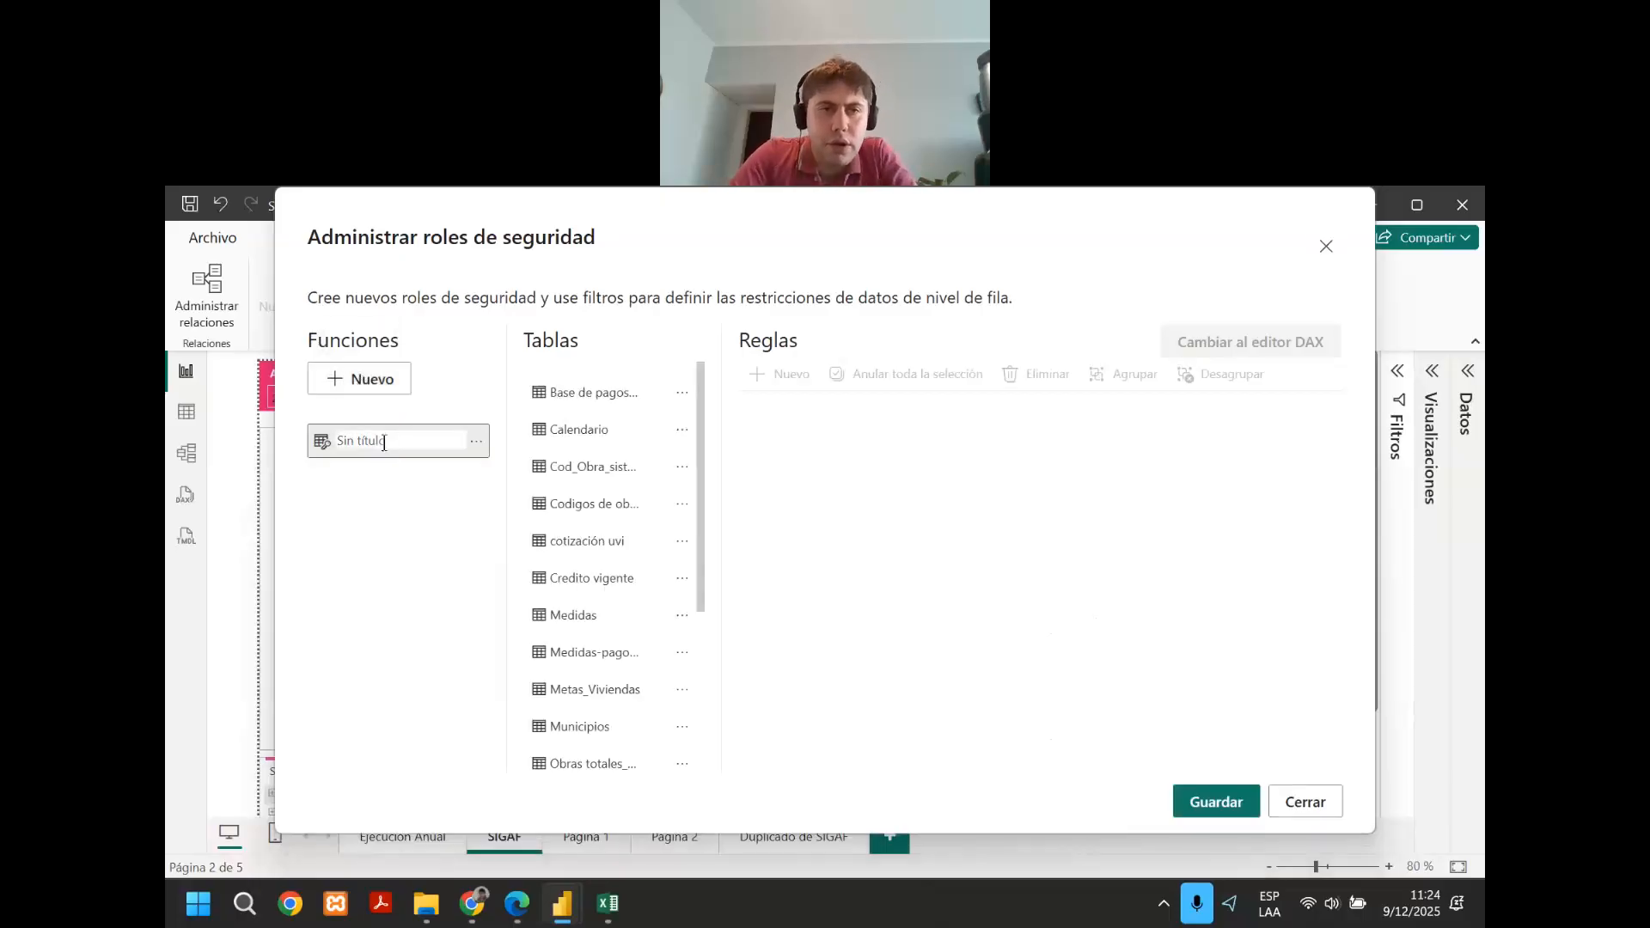
text(Rol IVBA)
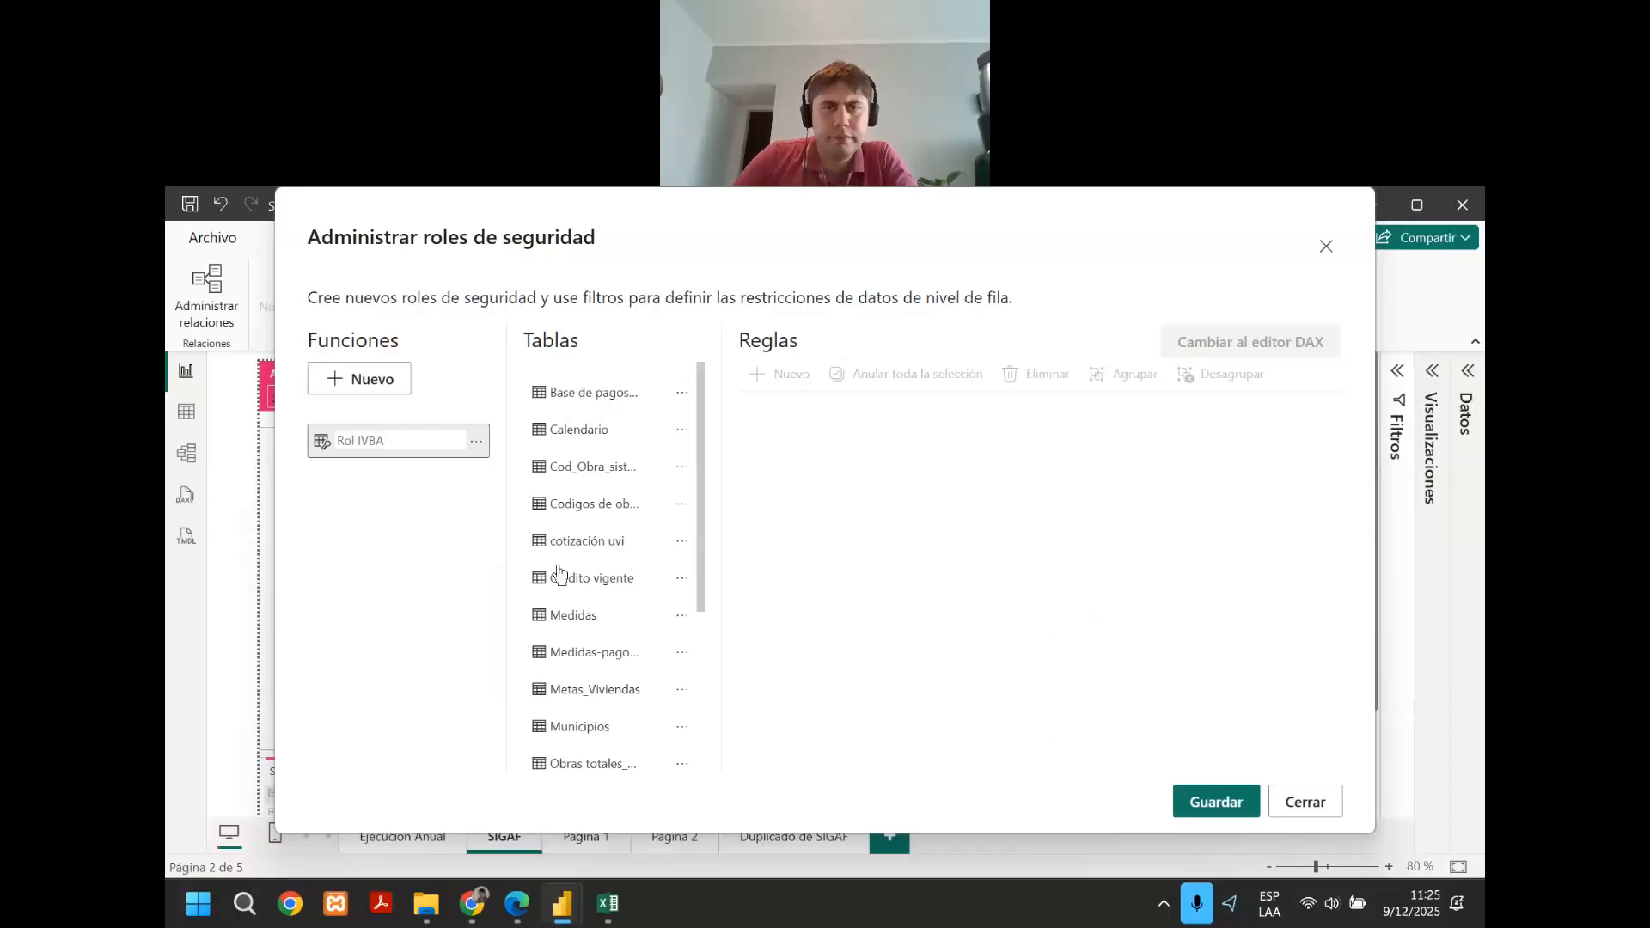
click(799, 550)
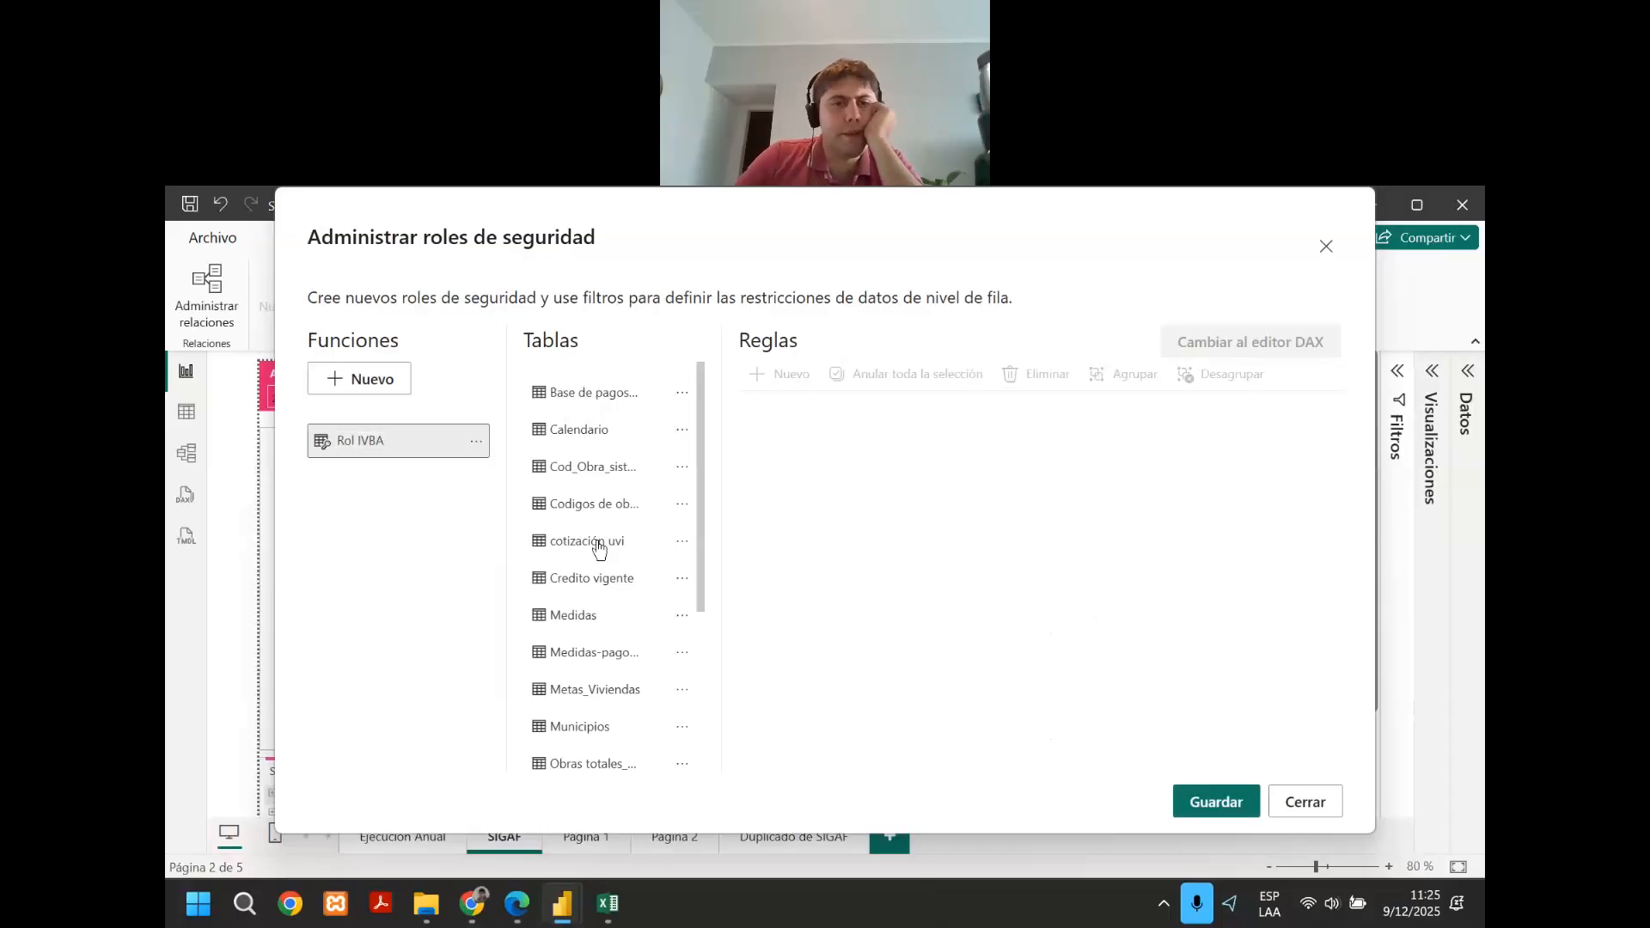
Look through the model's table list for the table to restrict under Rol IVBA.
scroll(591, 572, down, 5)
scroll(593, 576, up, 3)
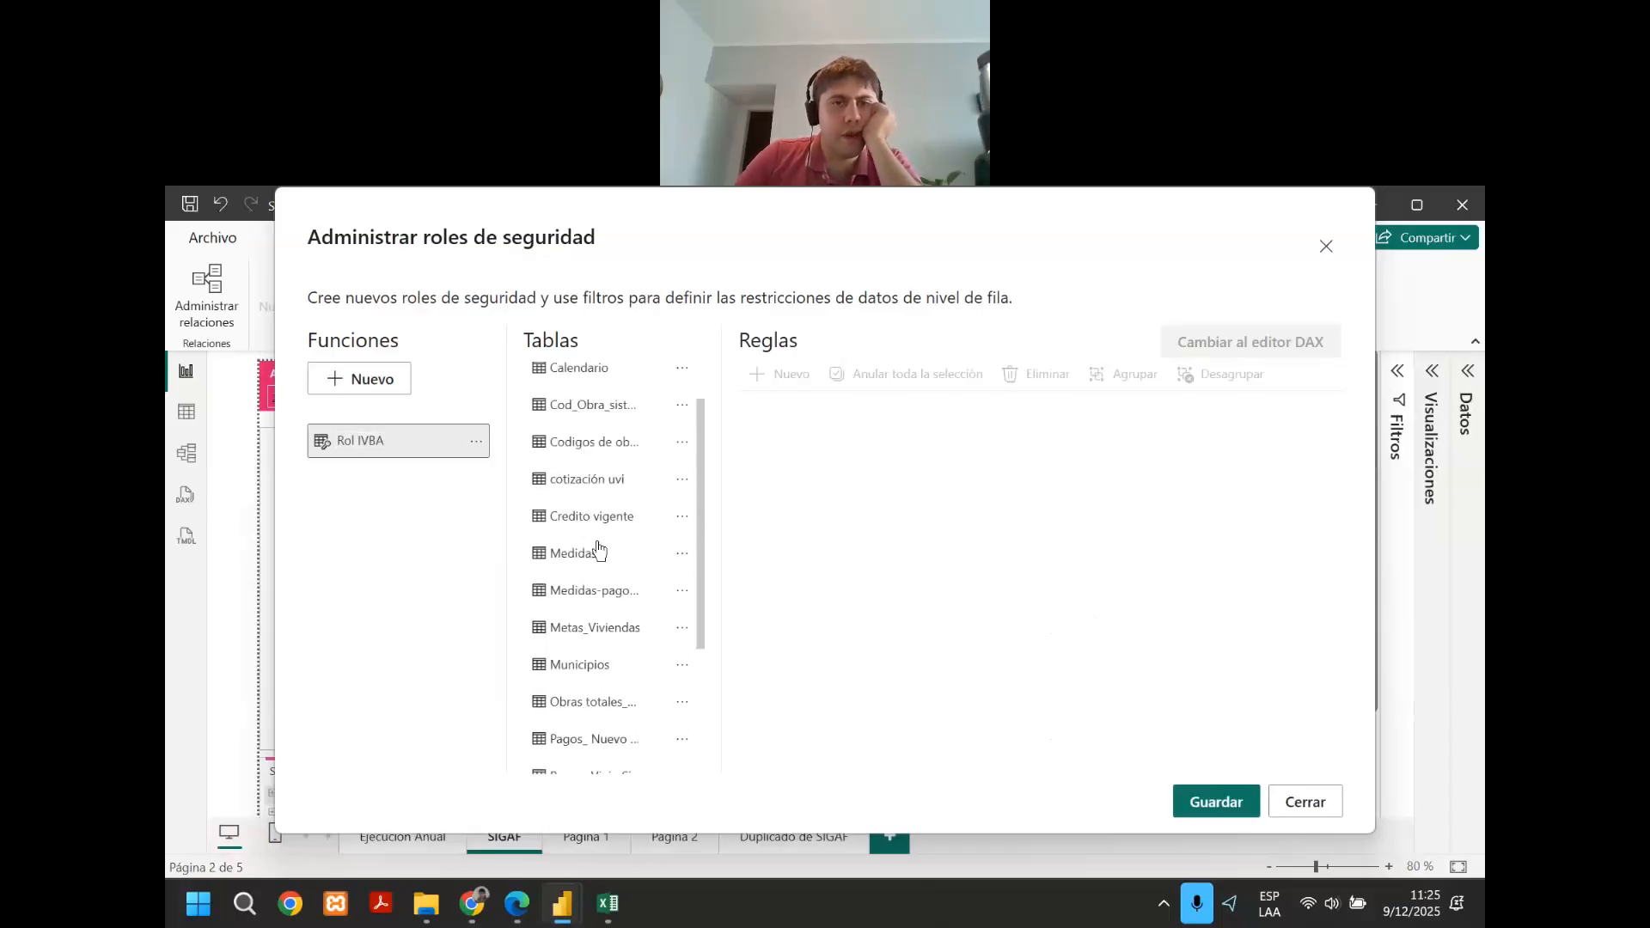
Add a rule on the Jurisdicción column of the Credito vigente table for Rol IVBA with a blank value, and save the role.
click(599, 527)
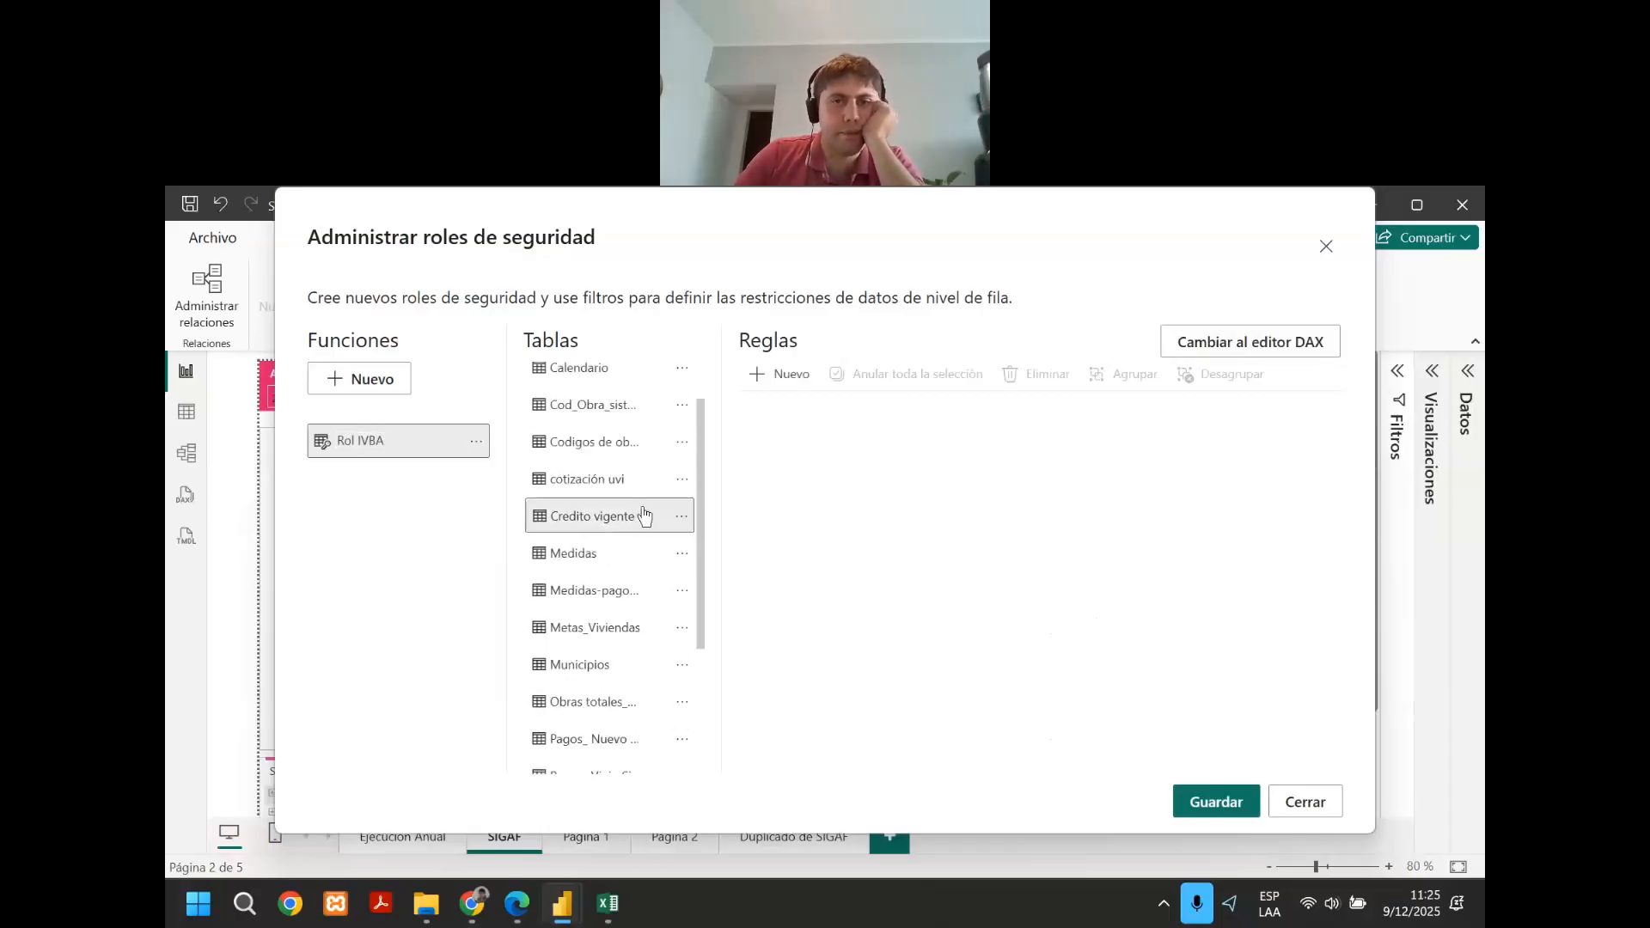
click(758, 378)
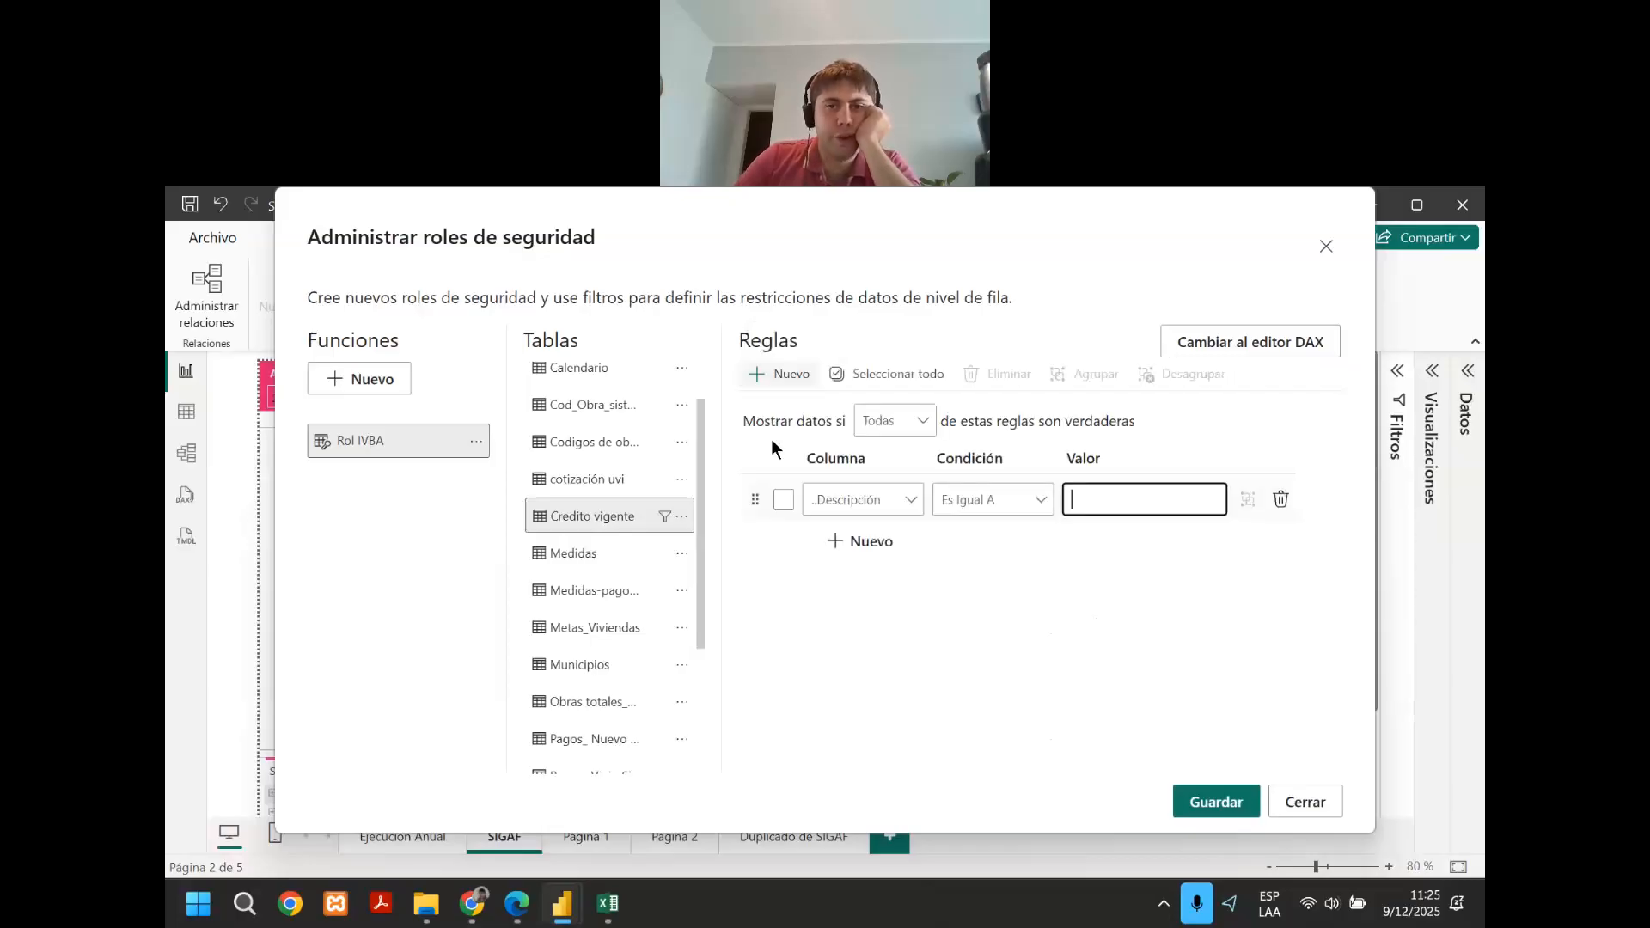
click(825, 503)
scroll(810, 685, down, 5)
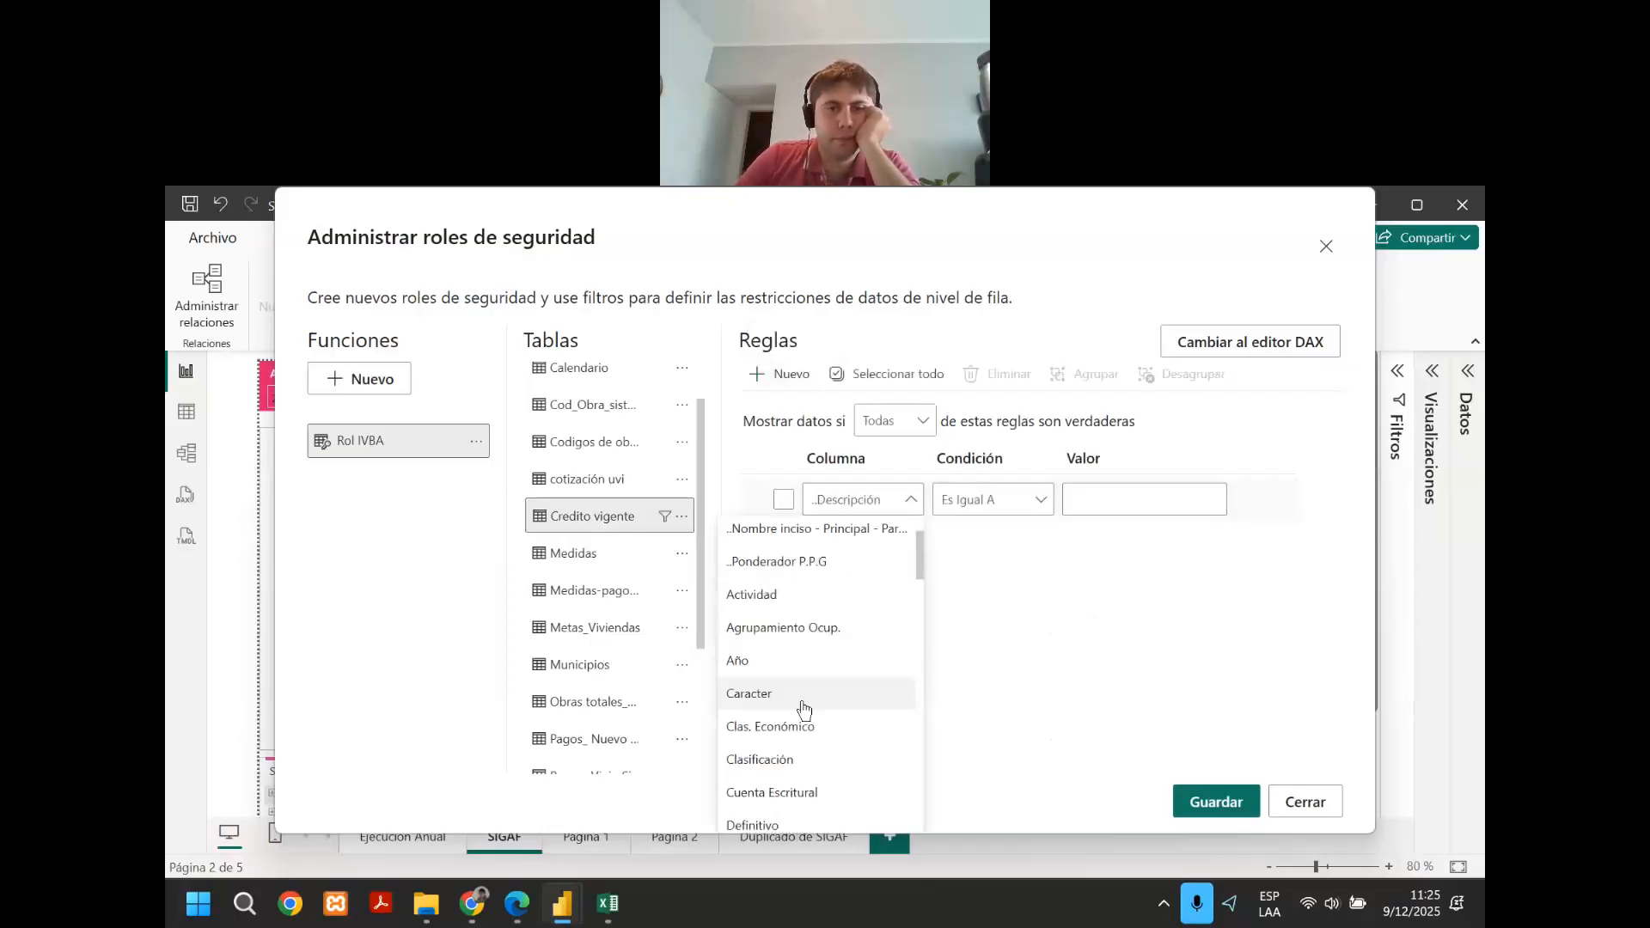
scroll(795, 733, down, 5)
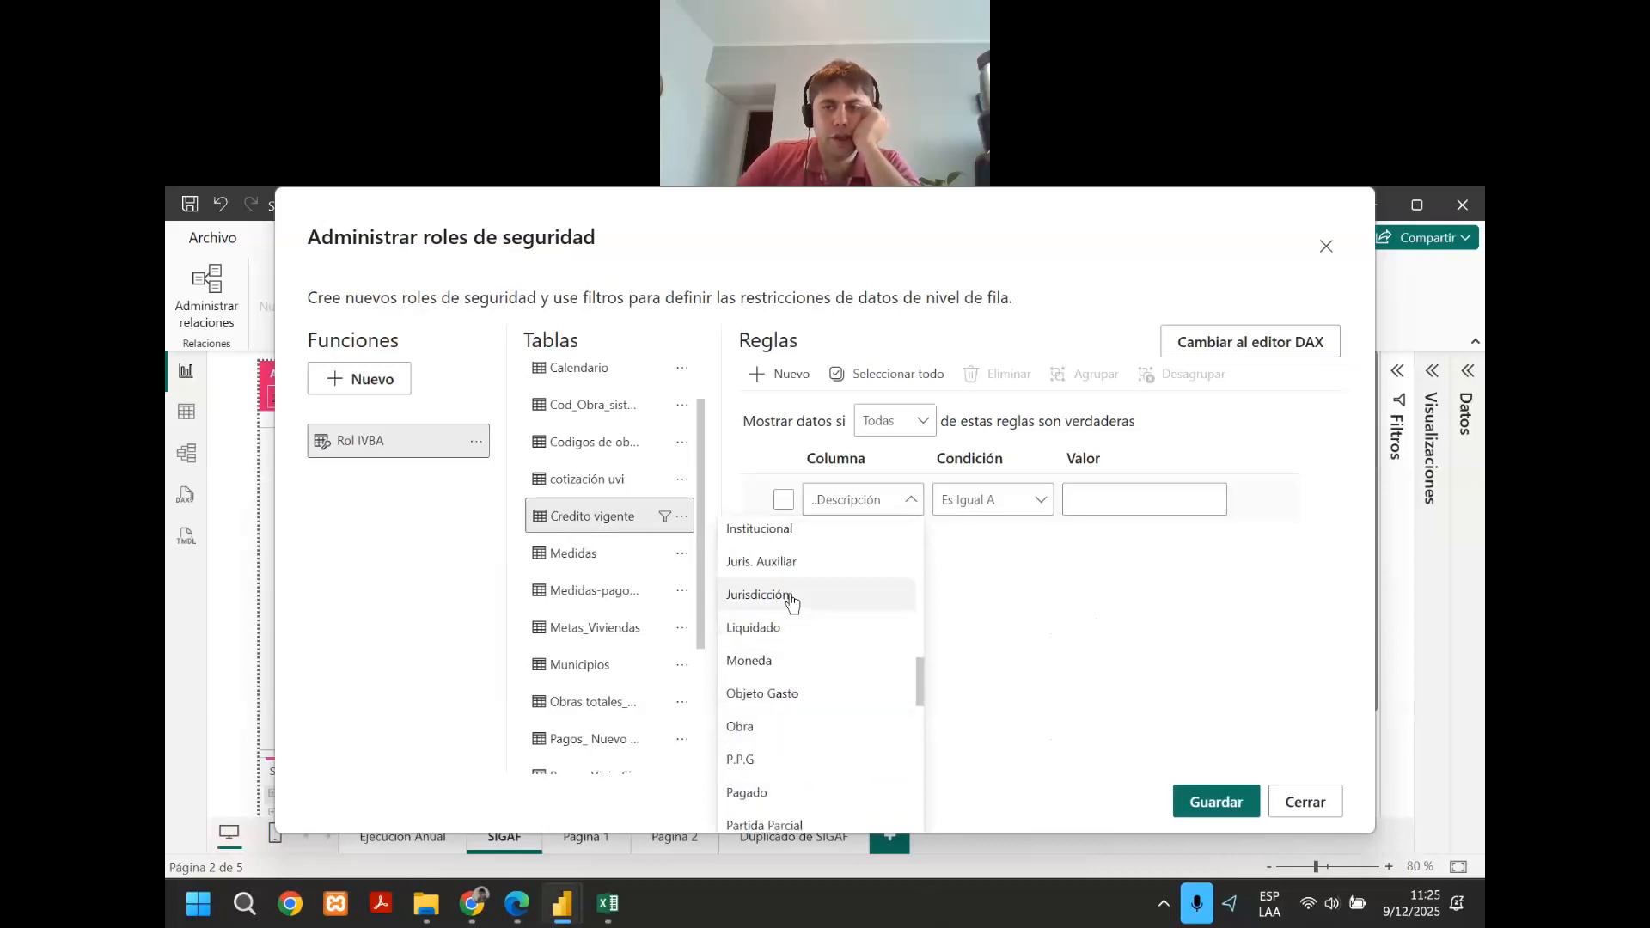
click(792, 596)
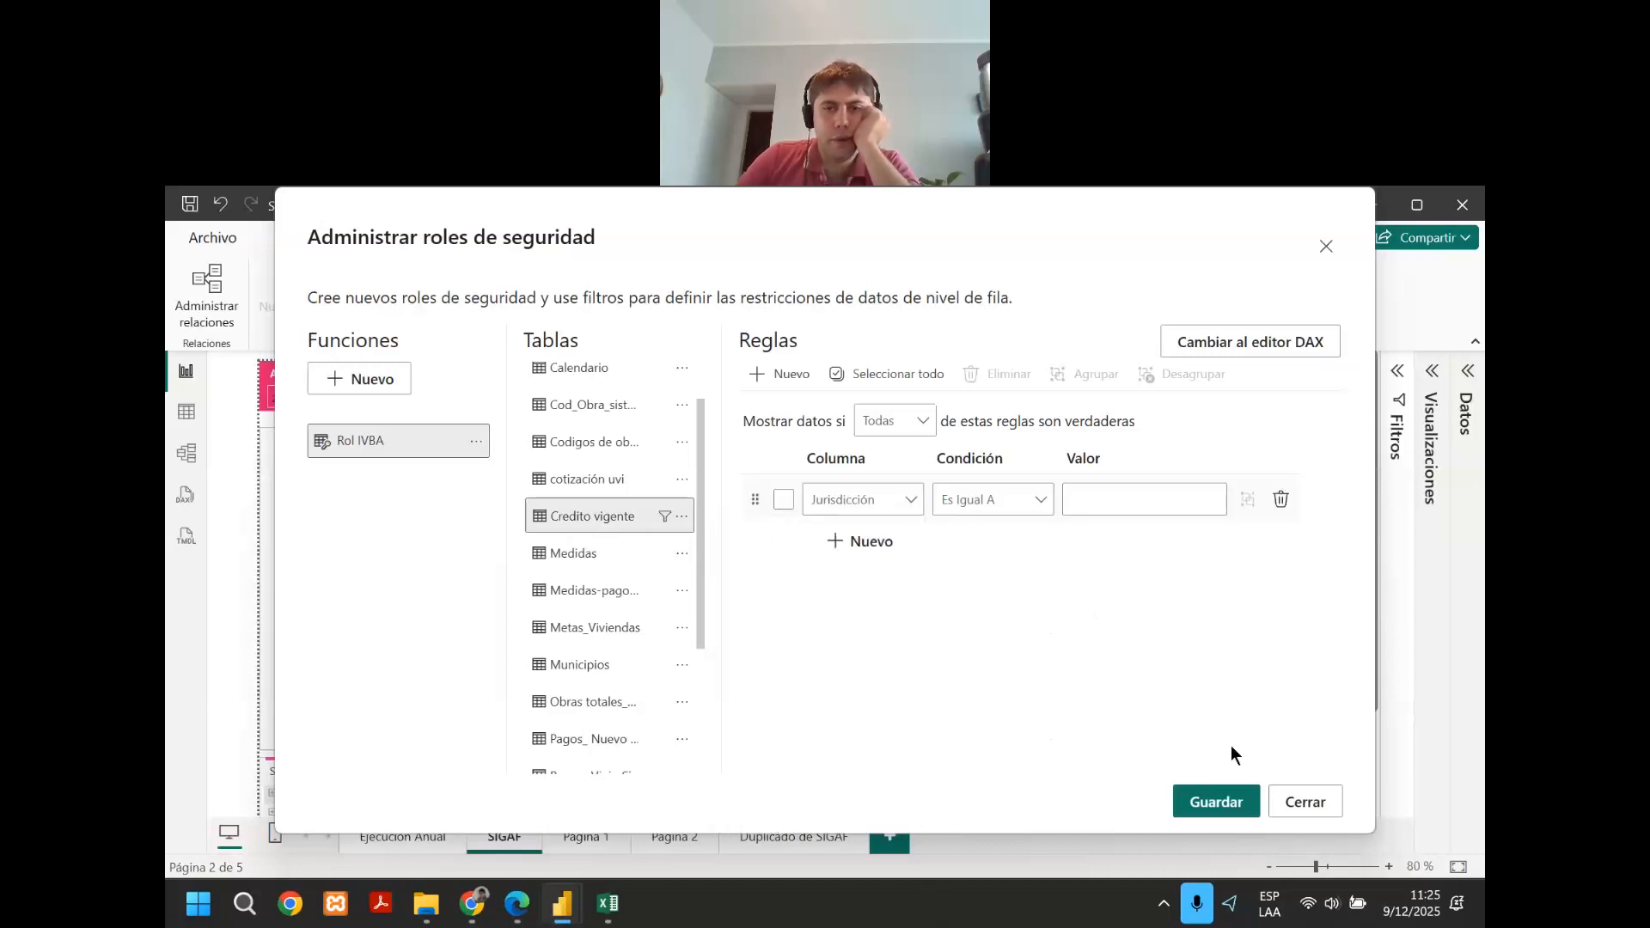
click(1293, 806)
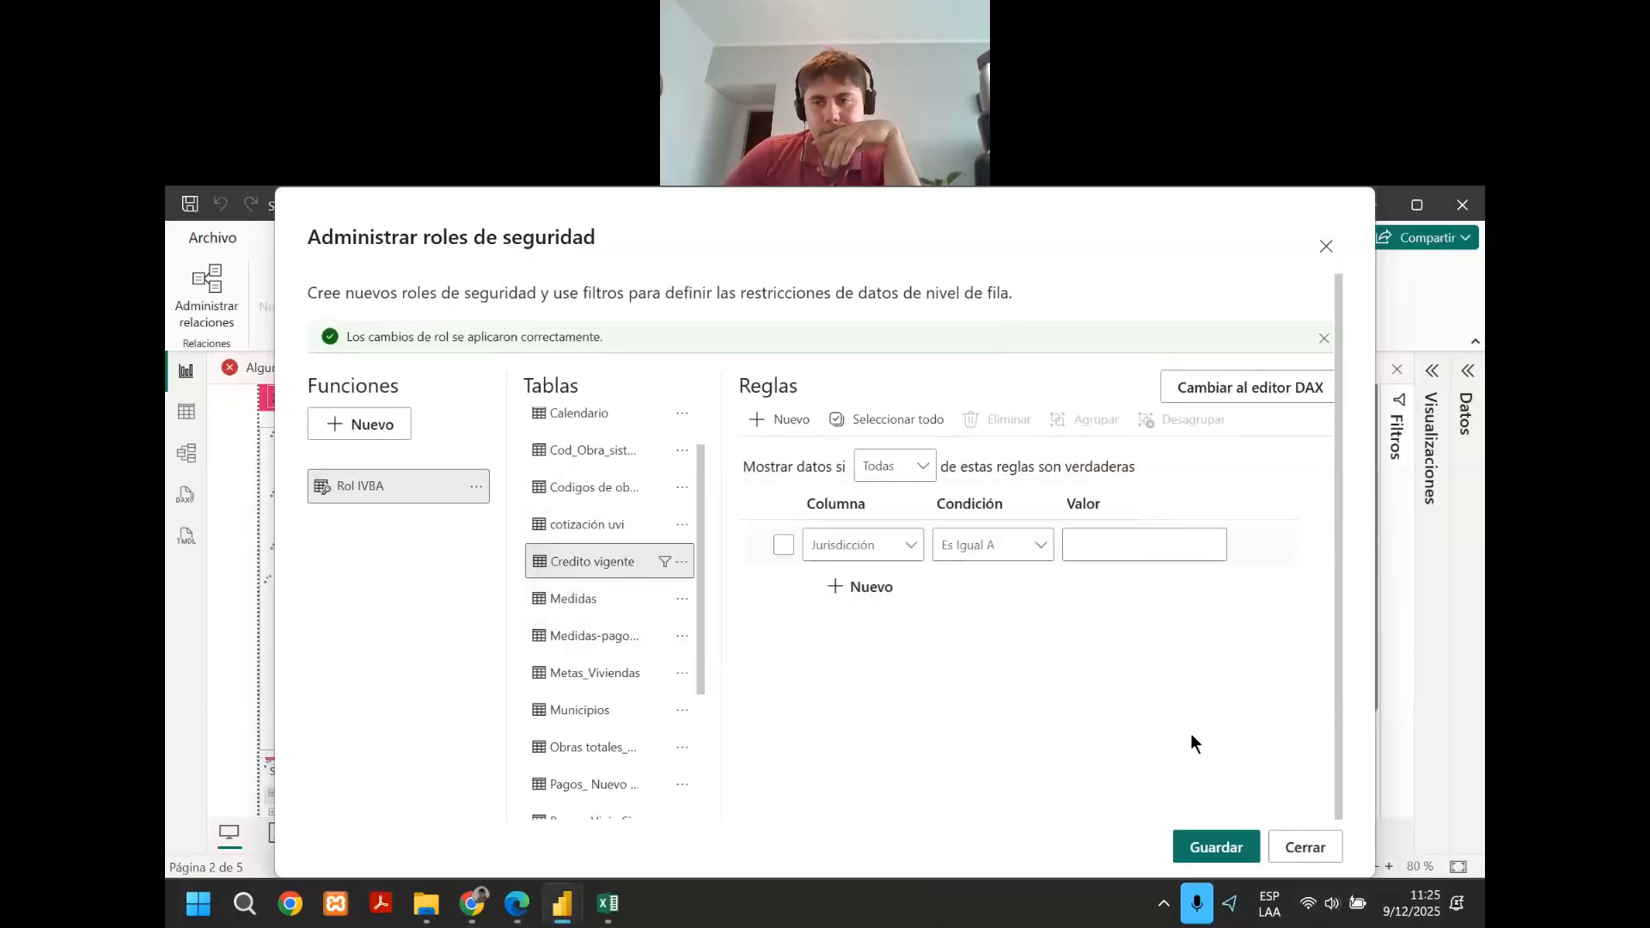
click(1246, 846)
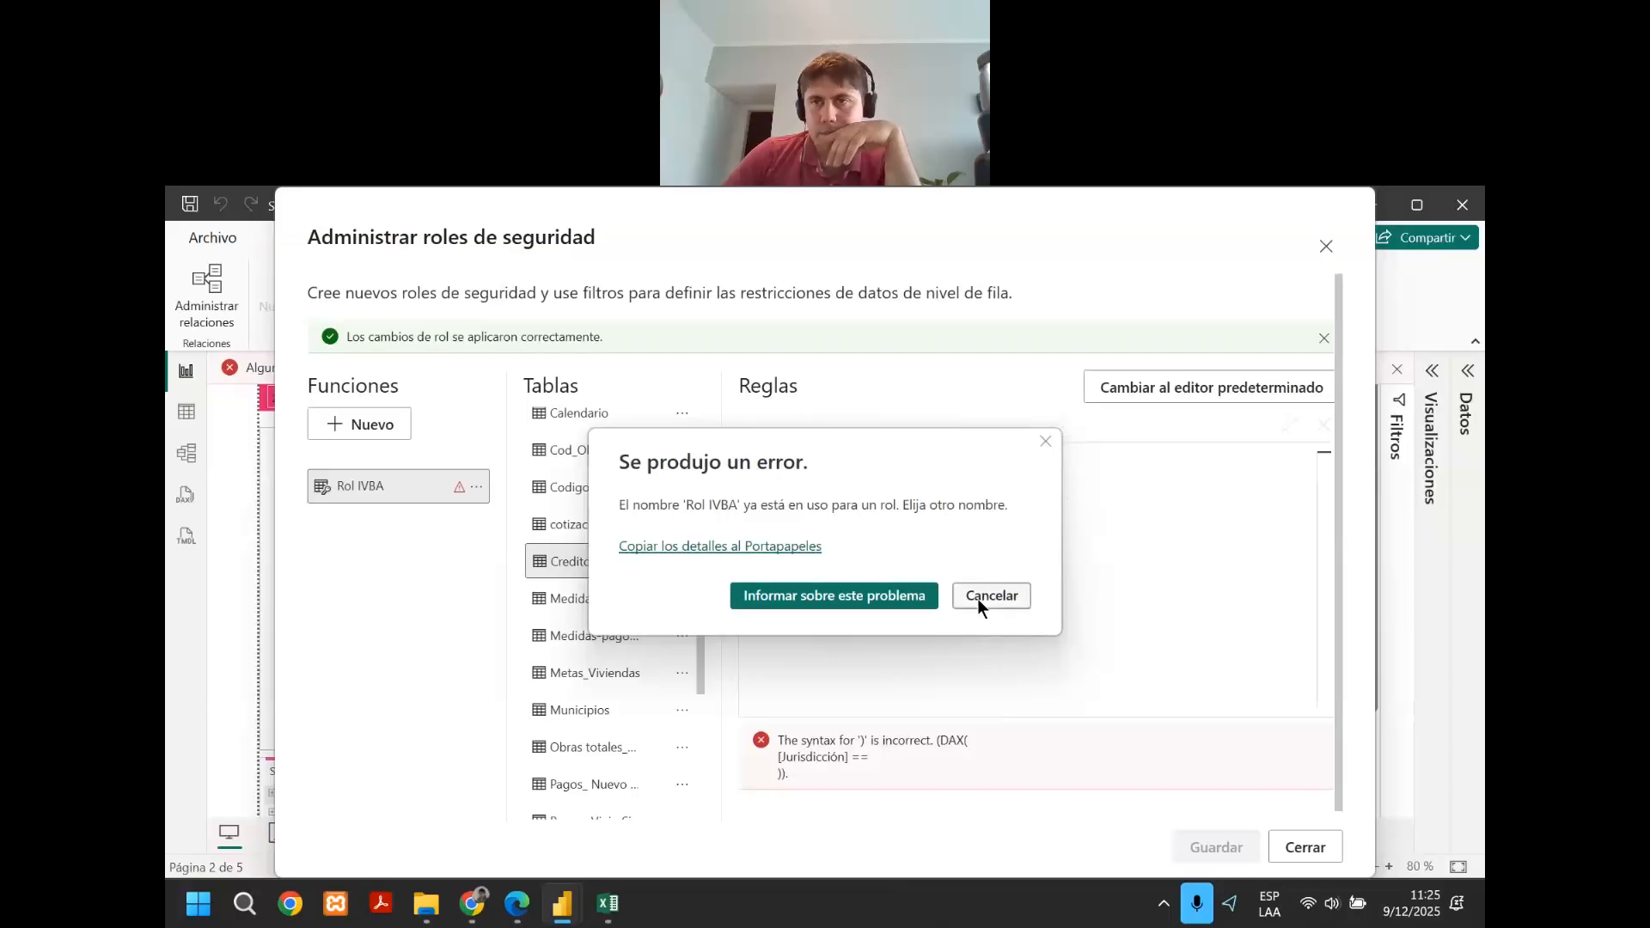
Look through the error details and close the error dialogs.
click(976, 598)
drag(771, 220, 860, 544)
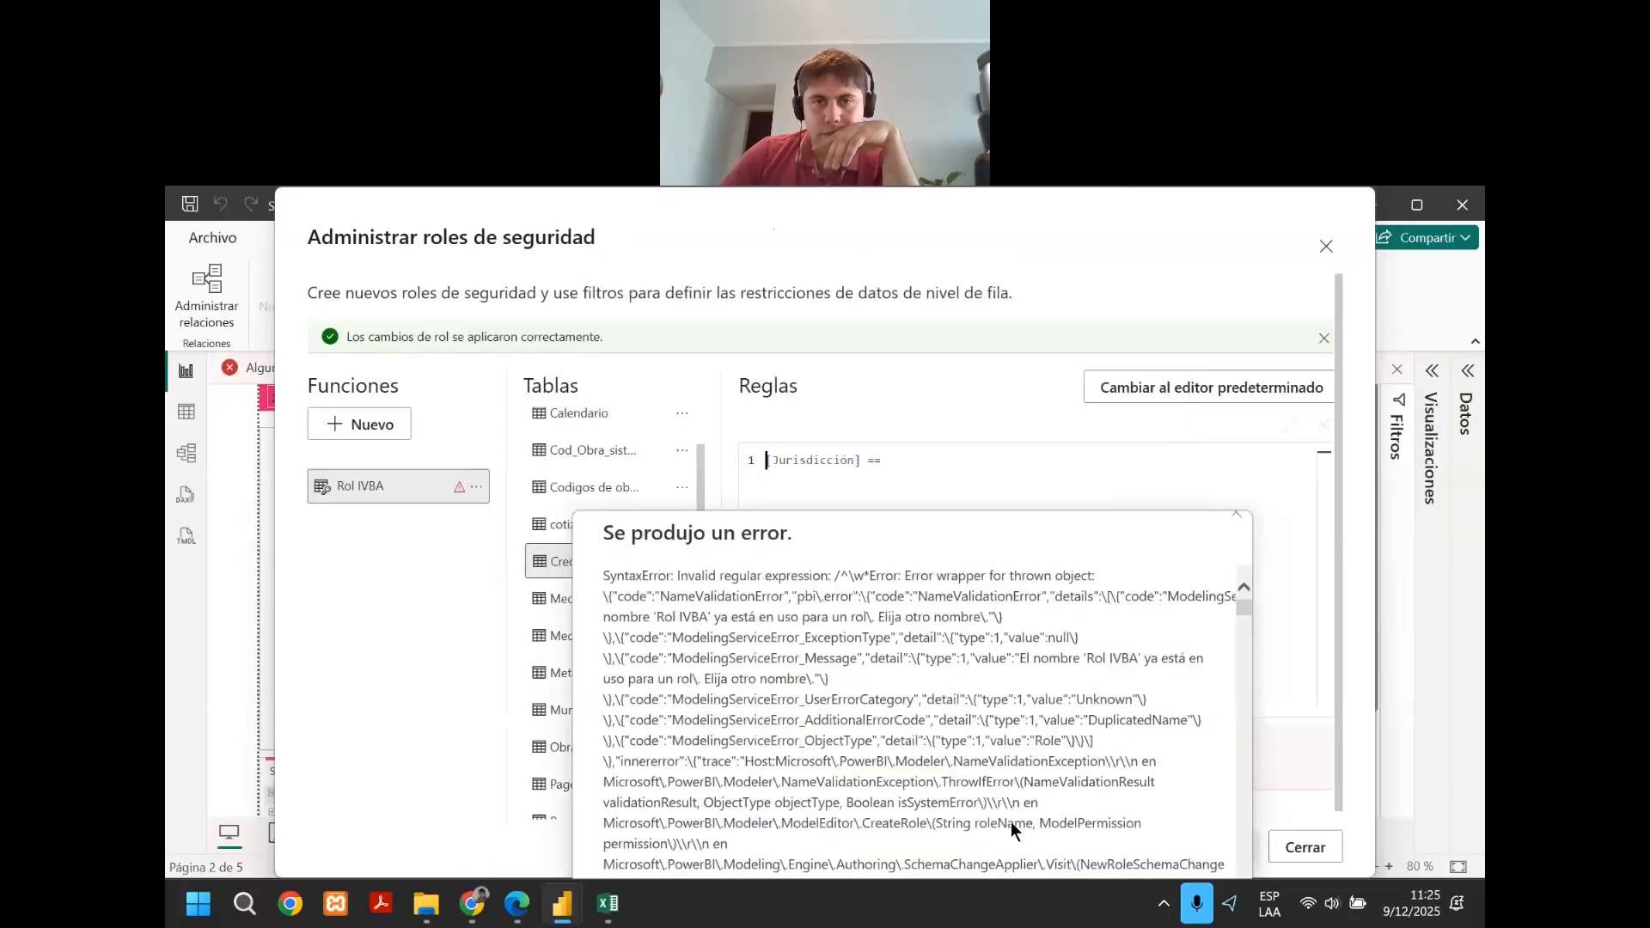
drag(955, 523, 718, 300)
scroll(881, 519, down, 3)
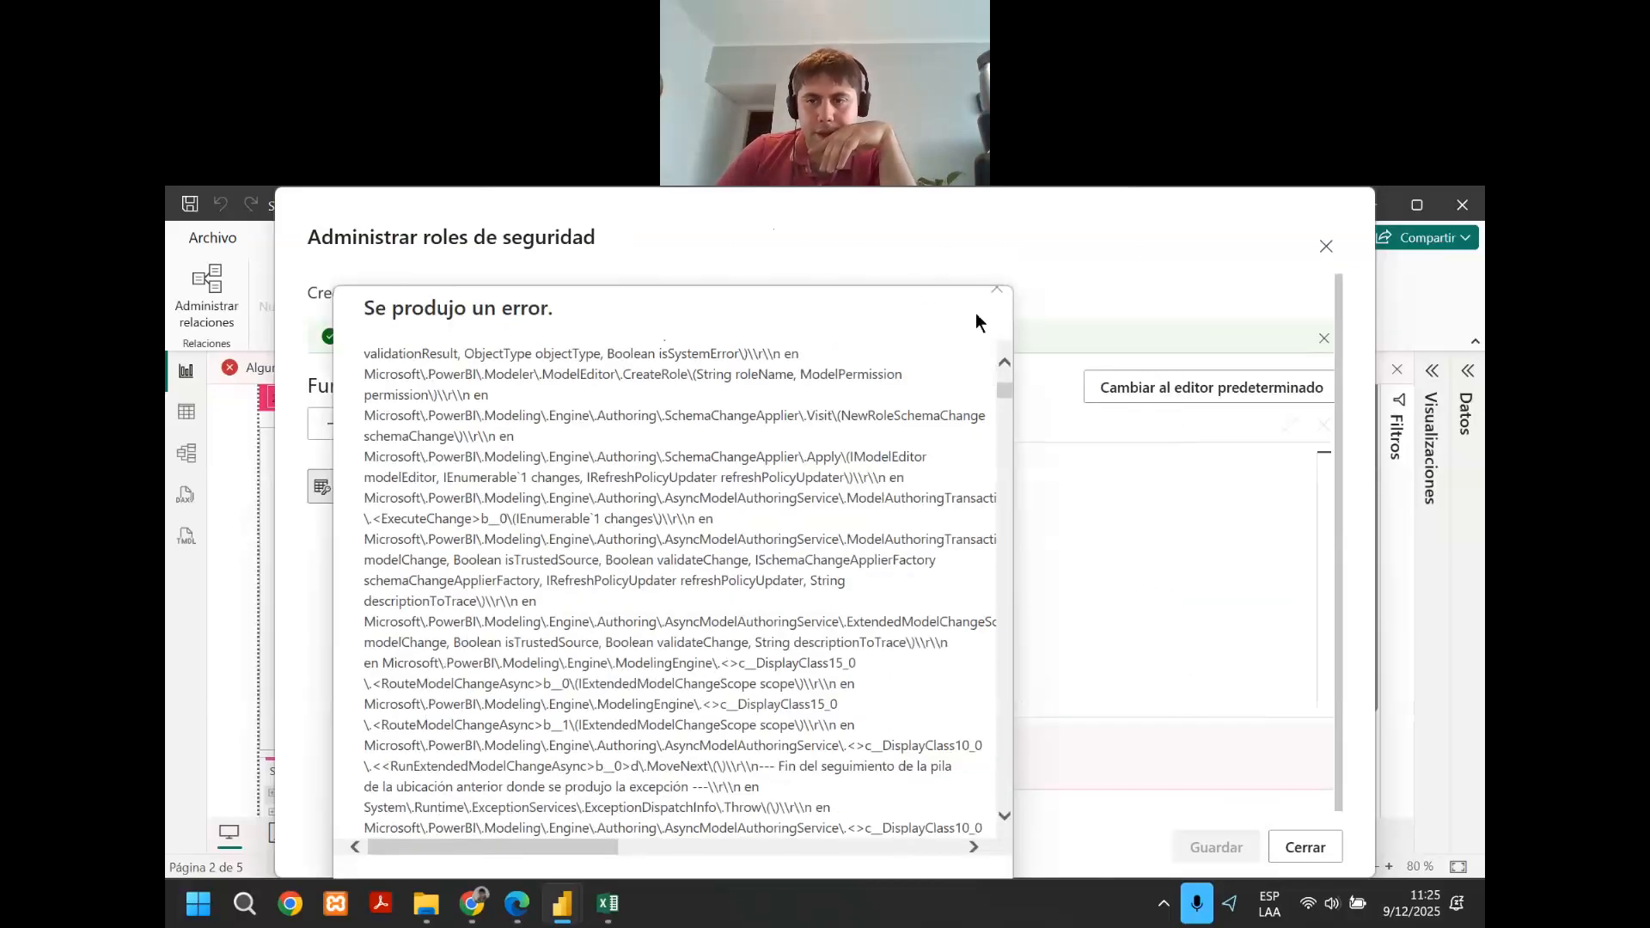
click(996, 292)
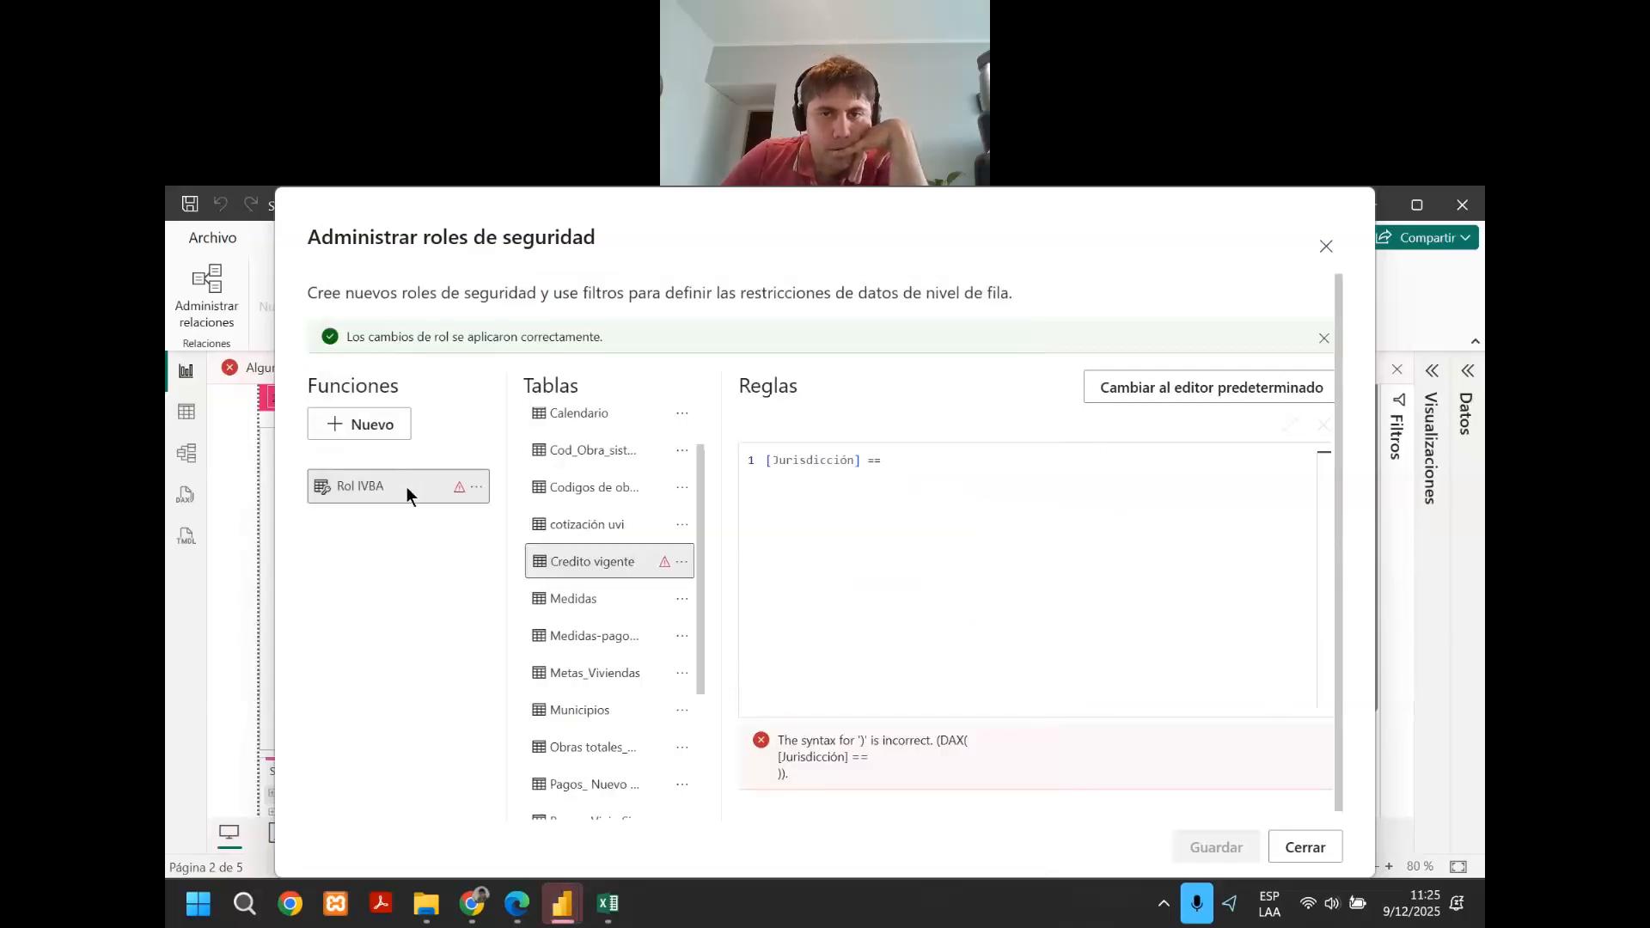
key(Escape)
click(976, 588)
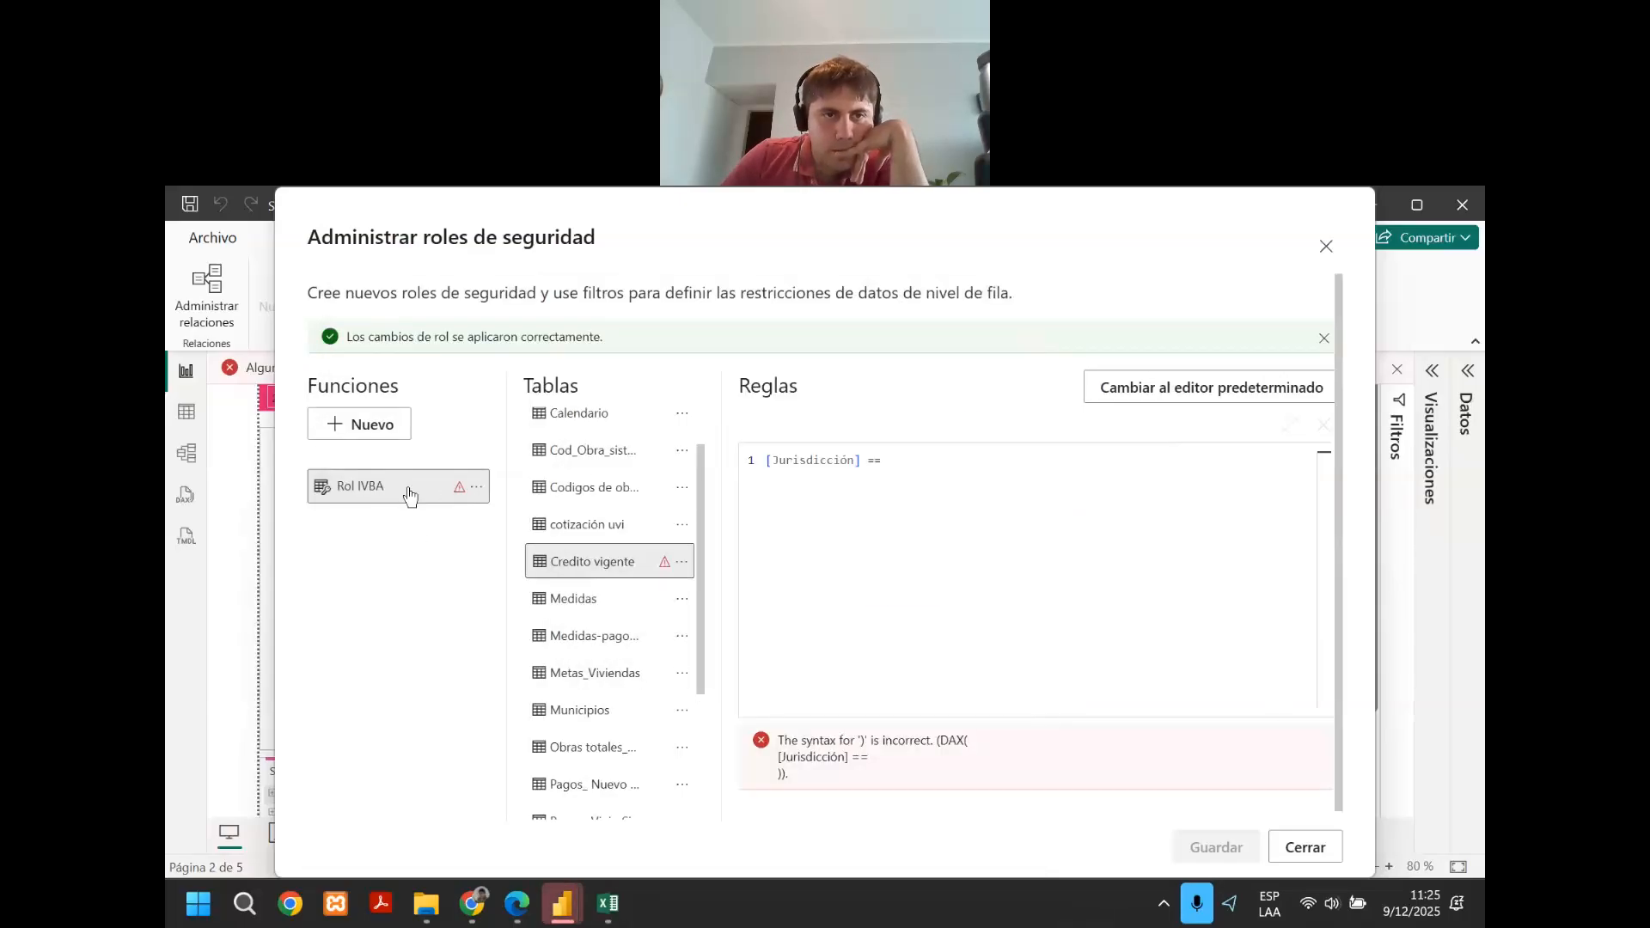
click(476, 489)
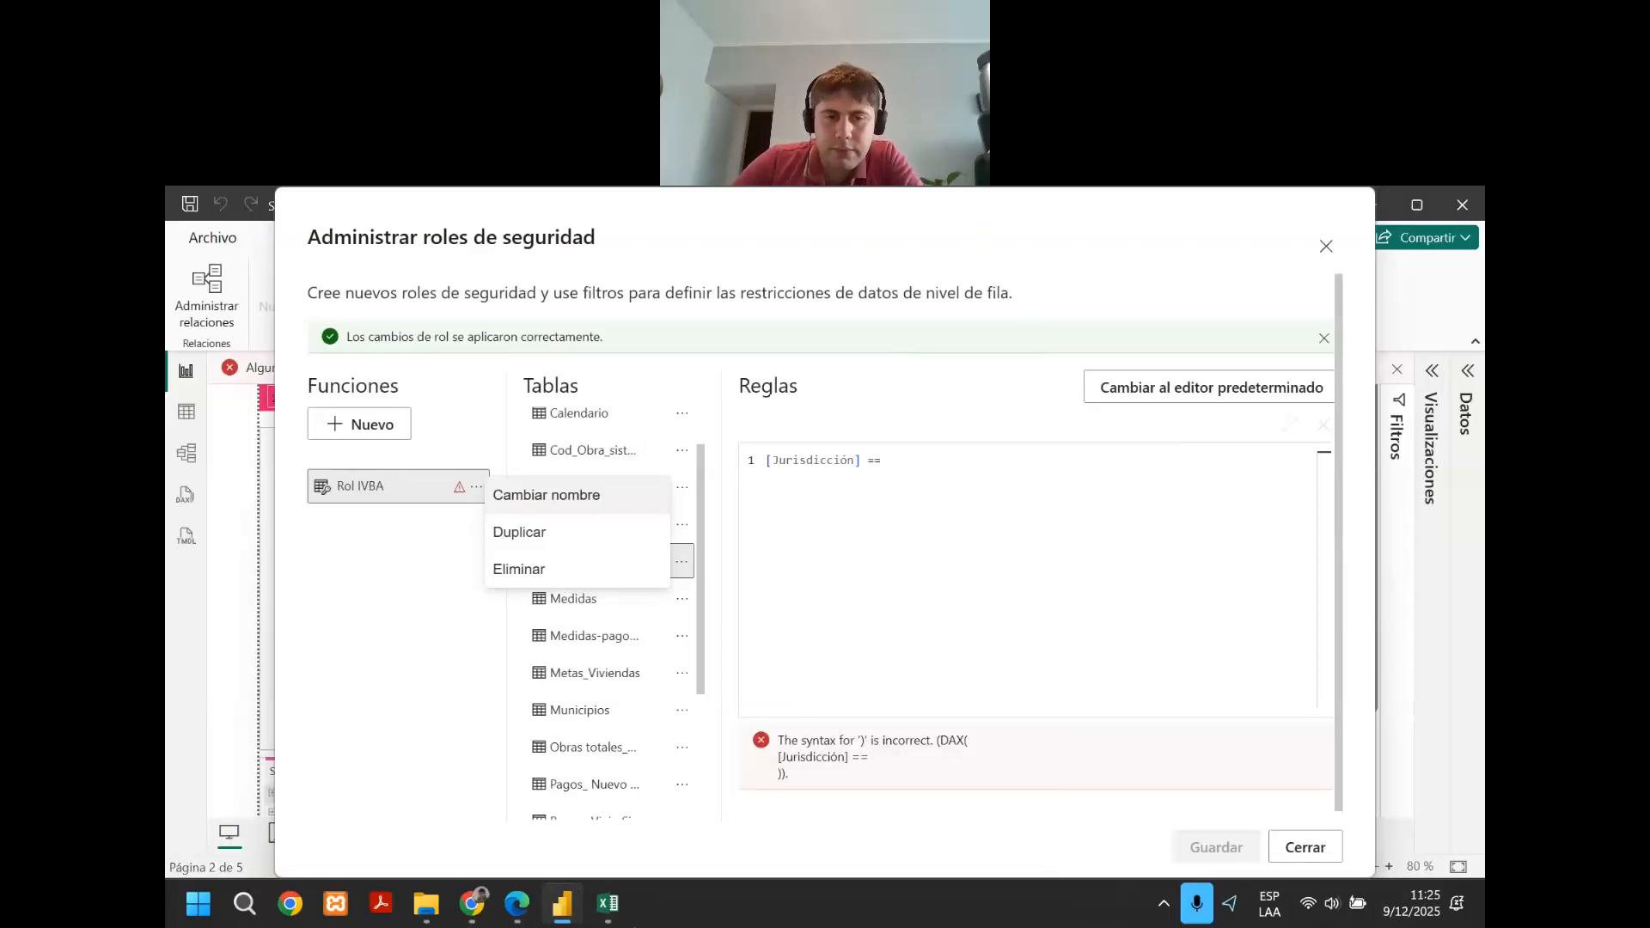
mouse_move(562, 902)
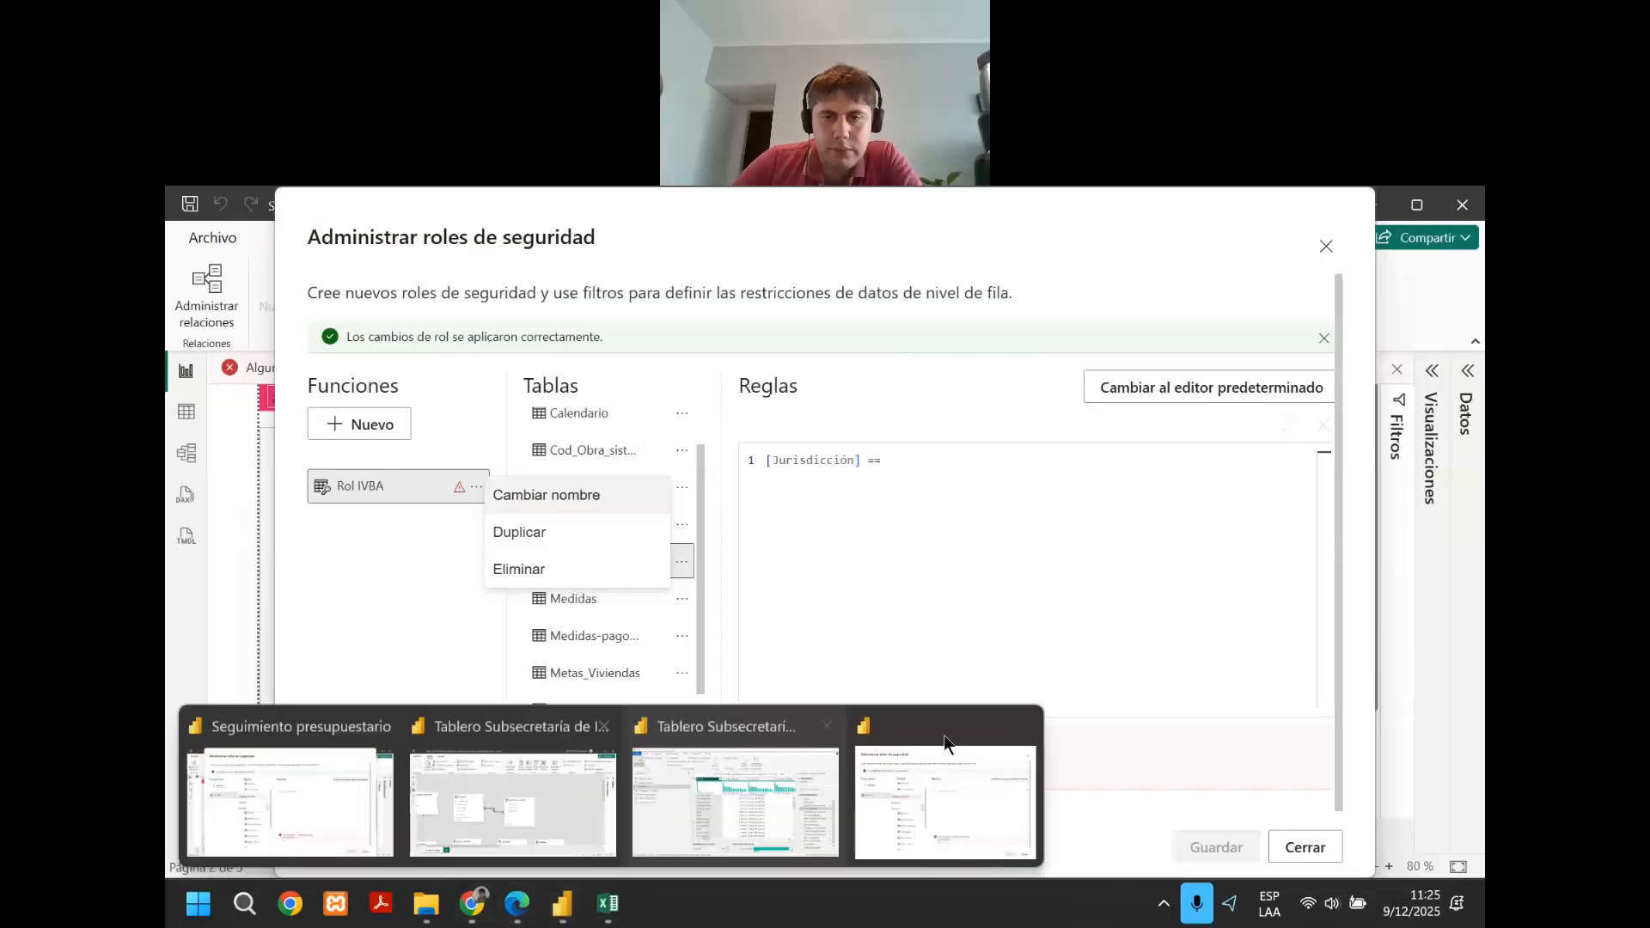
click(947, 801)
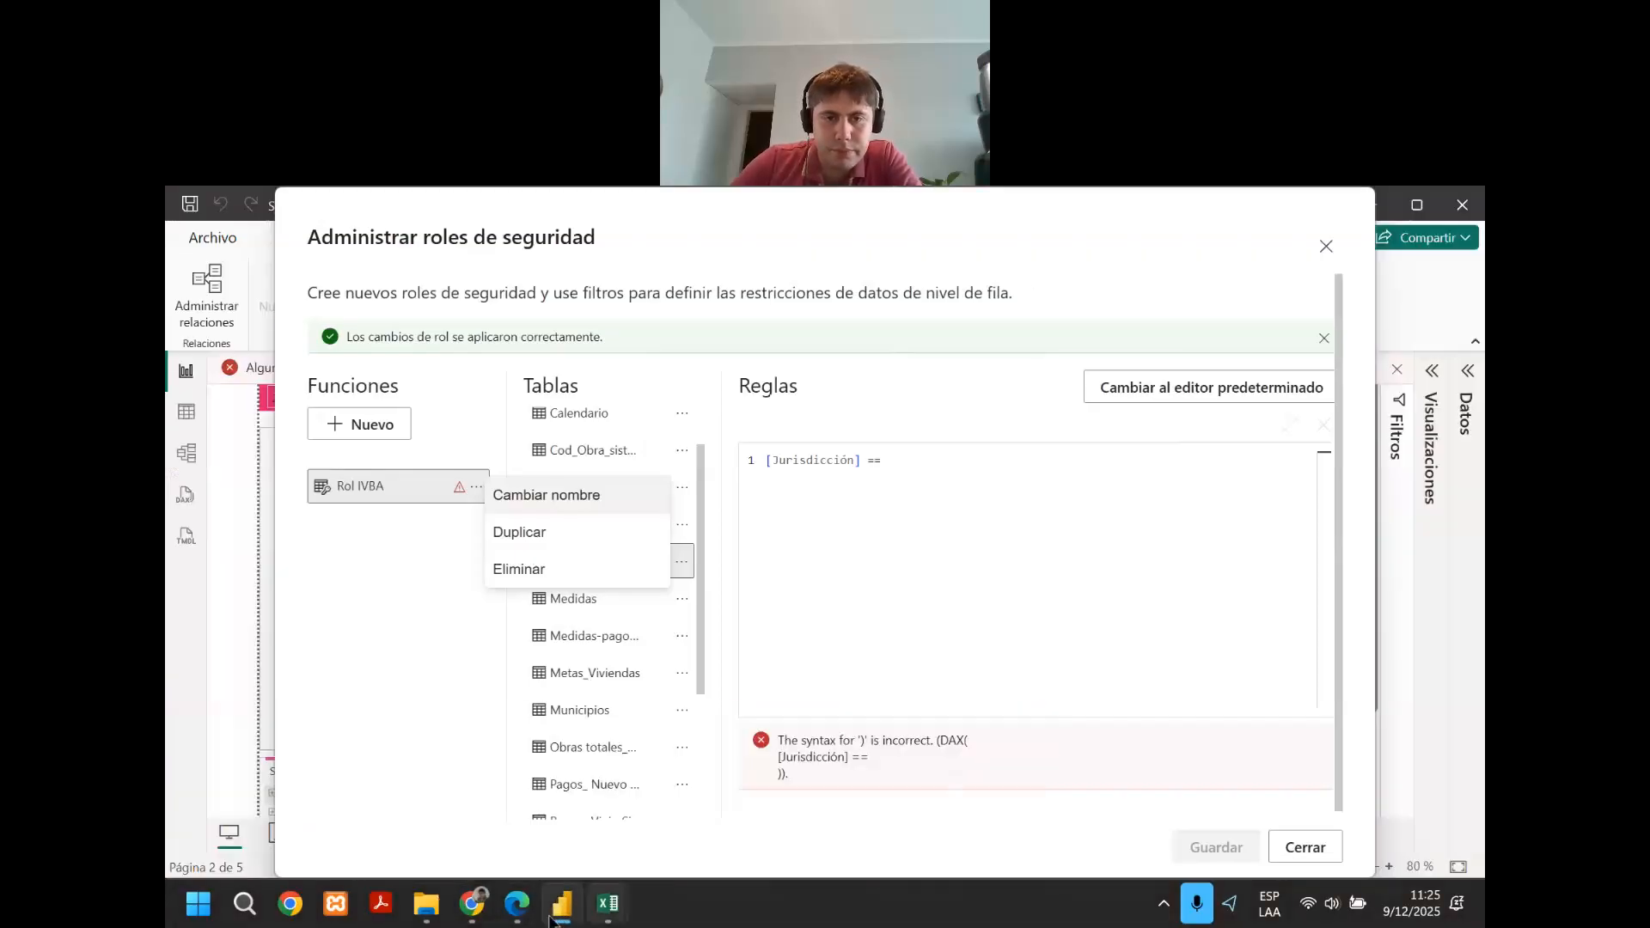
Close the security roles dialog and check the Solicitante slicer's options and source field on the SIGAF page.
mouse_move(562, 902)
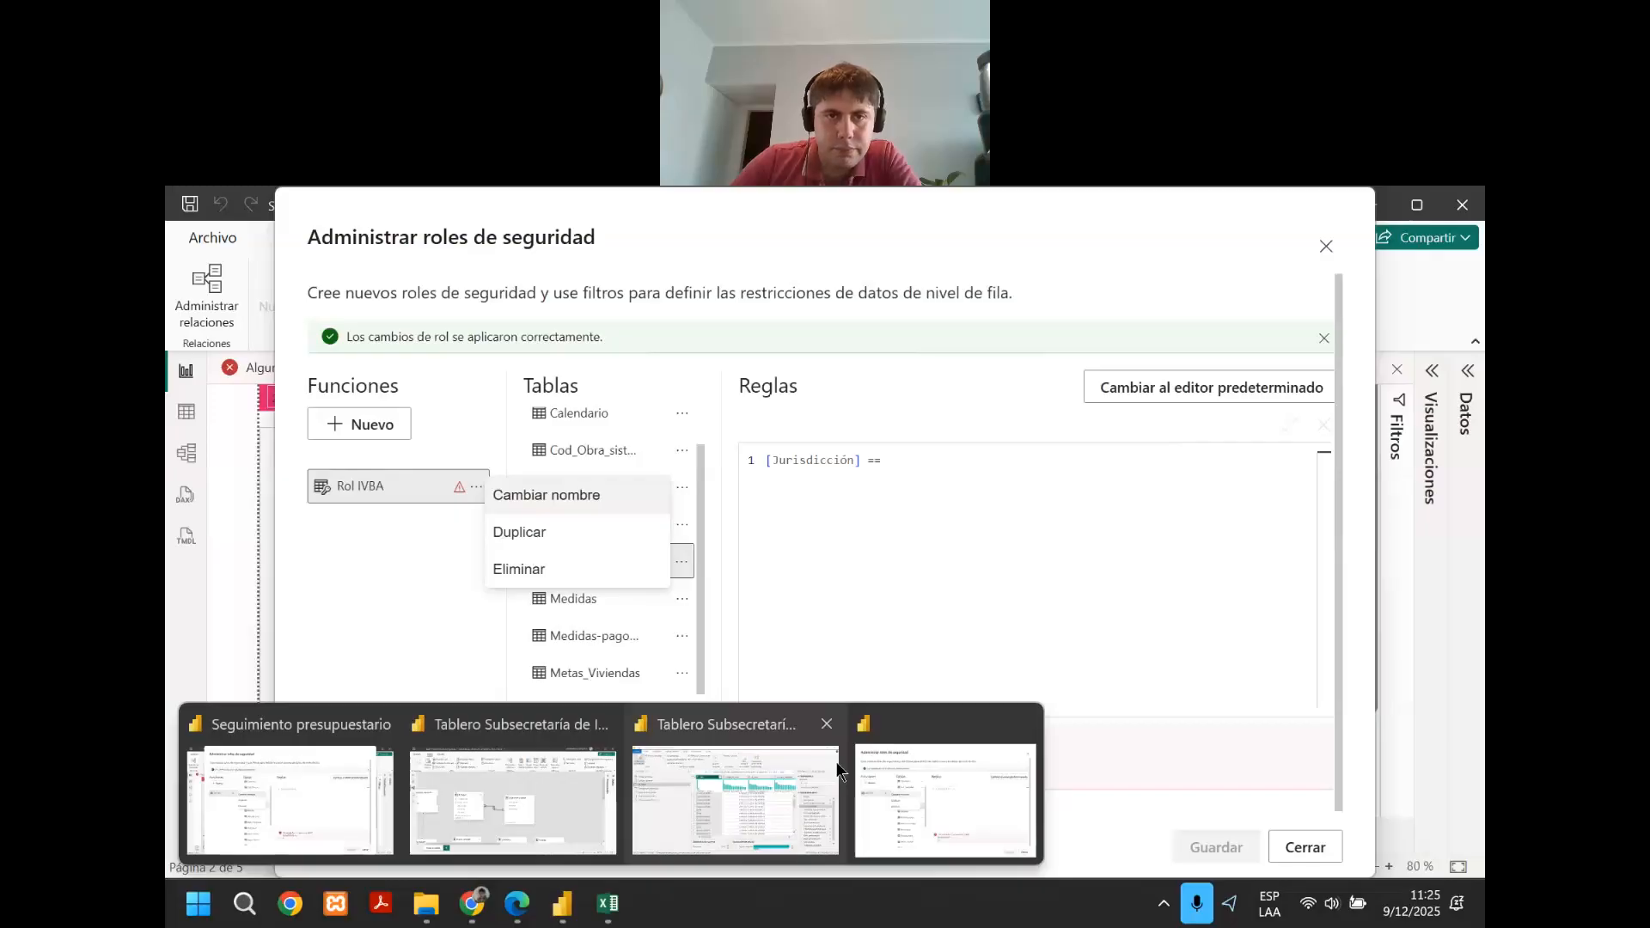
click(739, 799)
click(1102, 458)
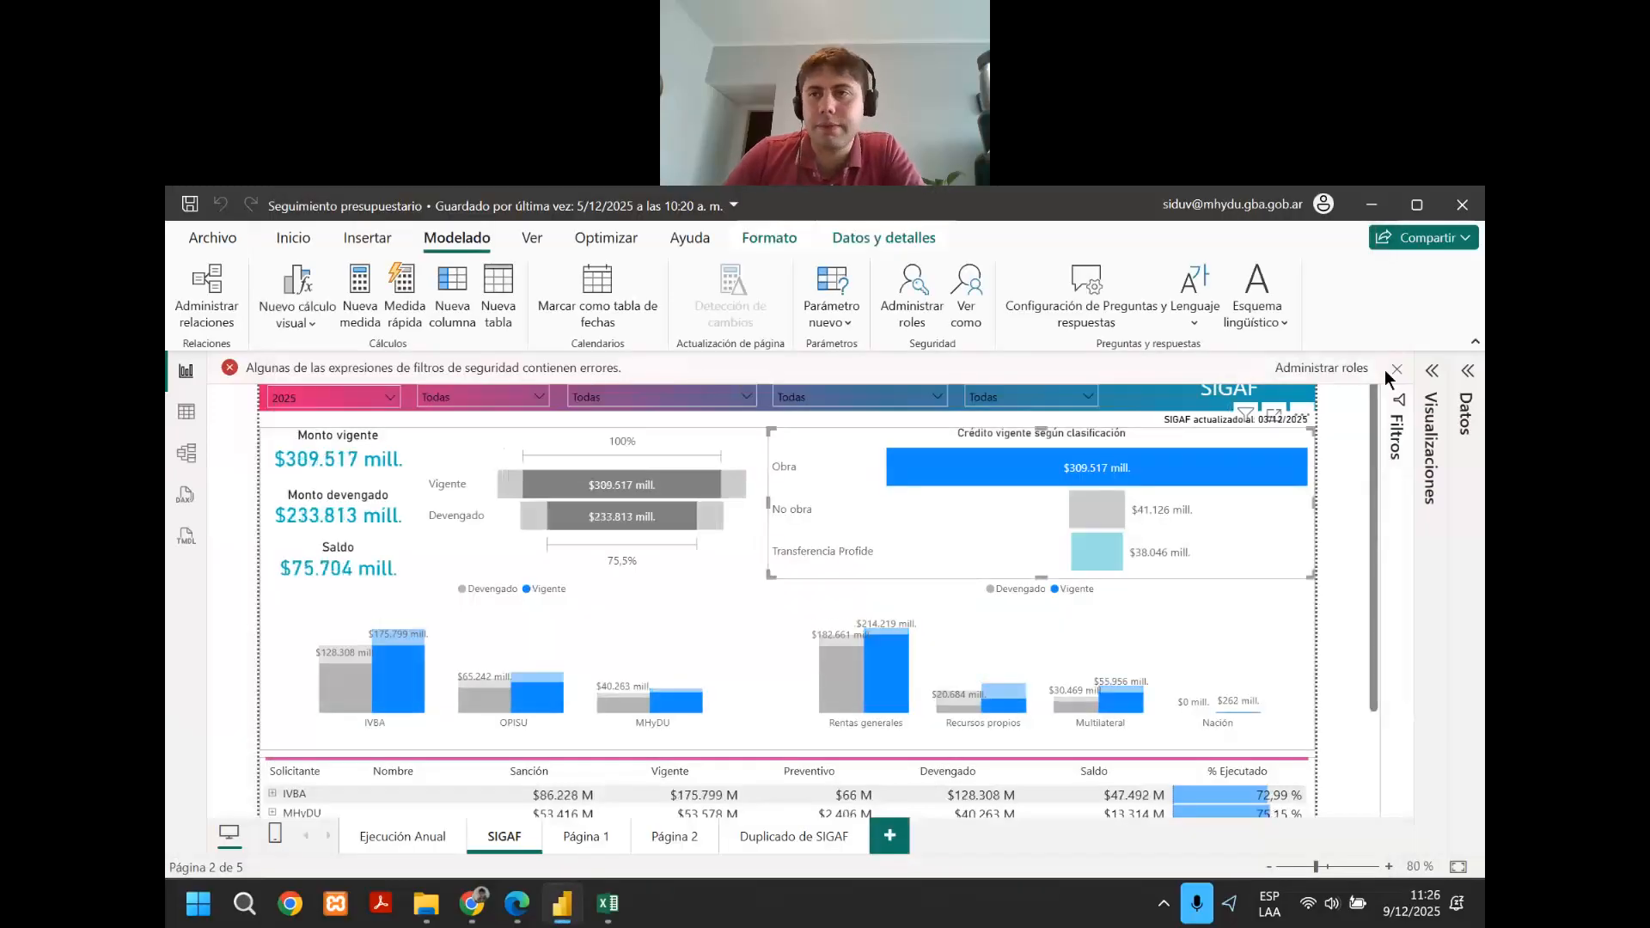
click(445, 394)
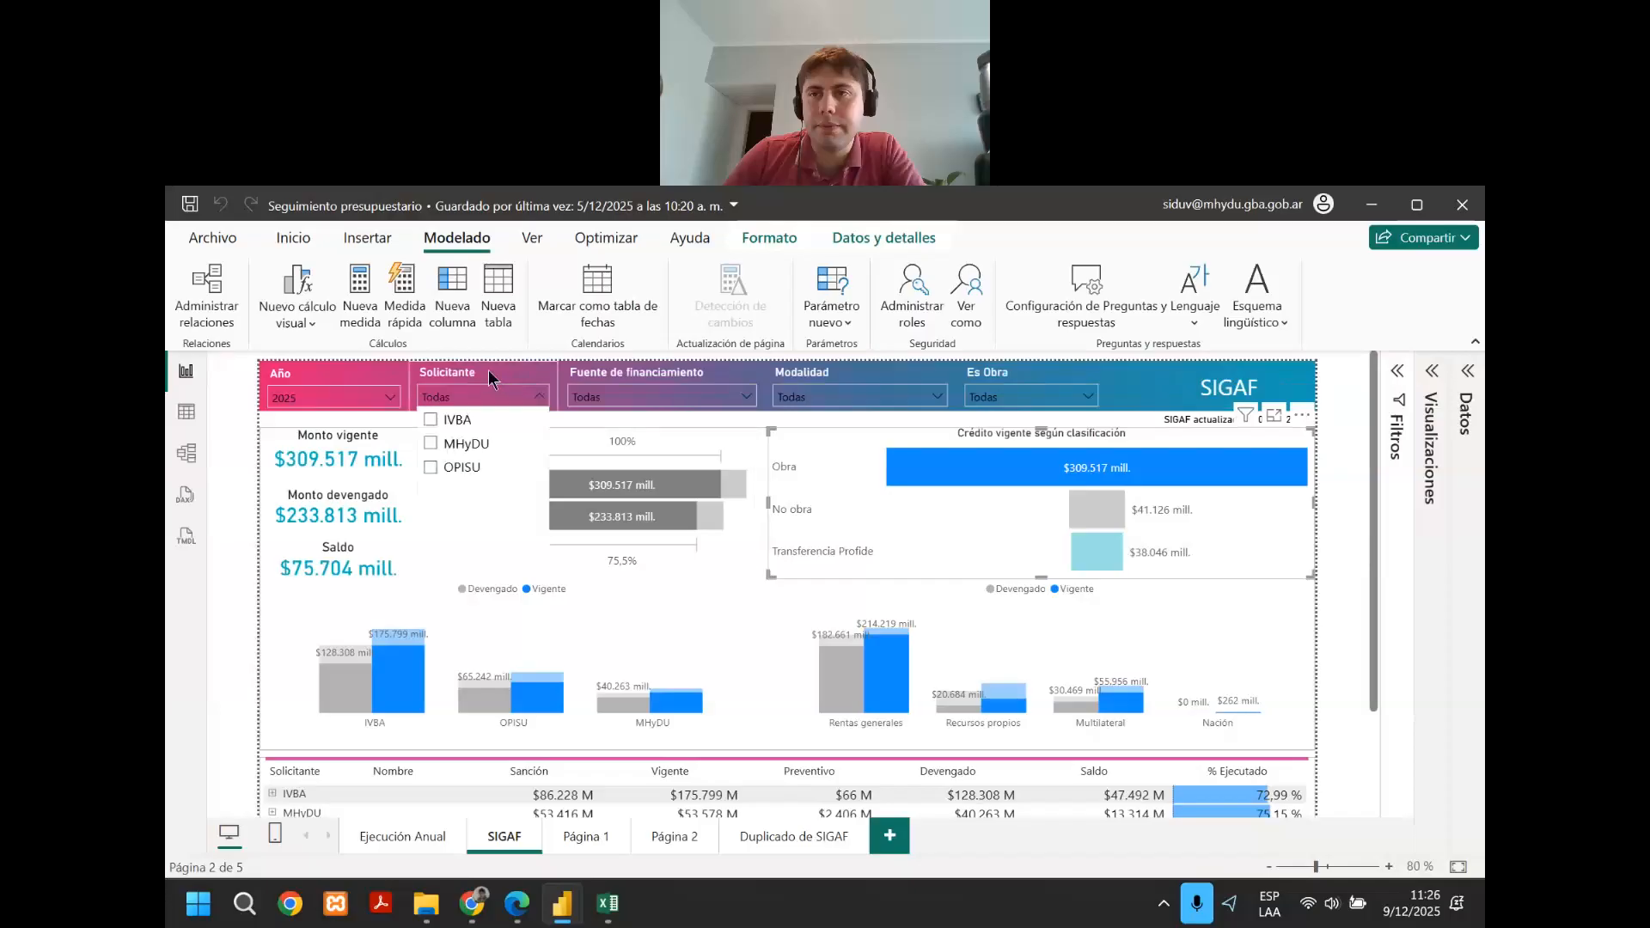
click(490, 373)
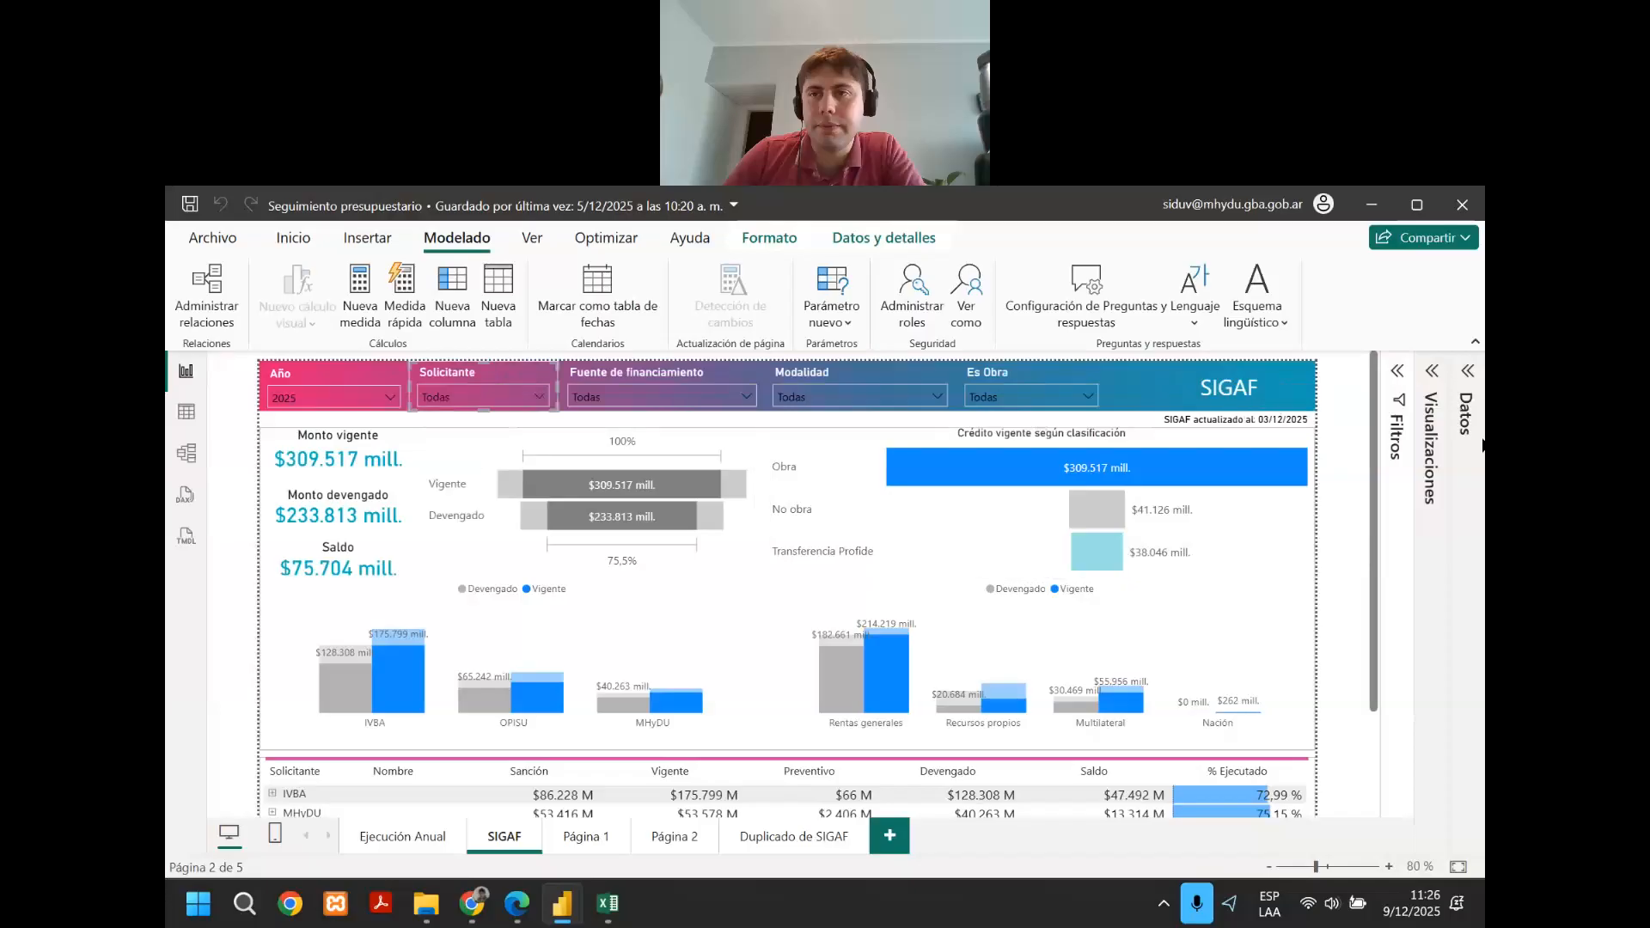
click(1431, 383)
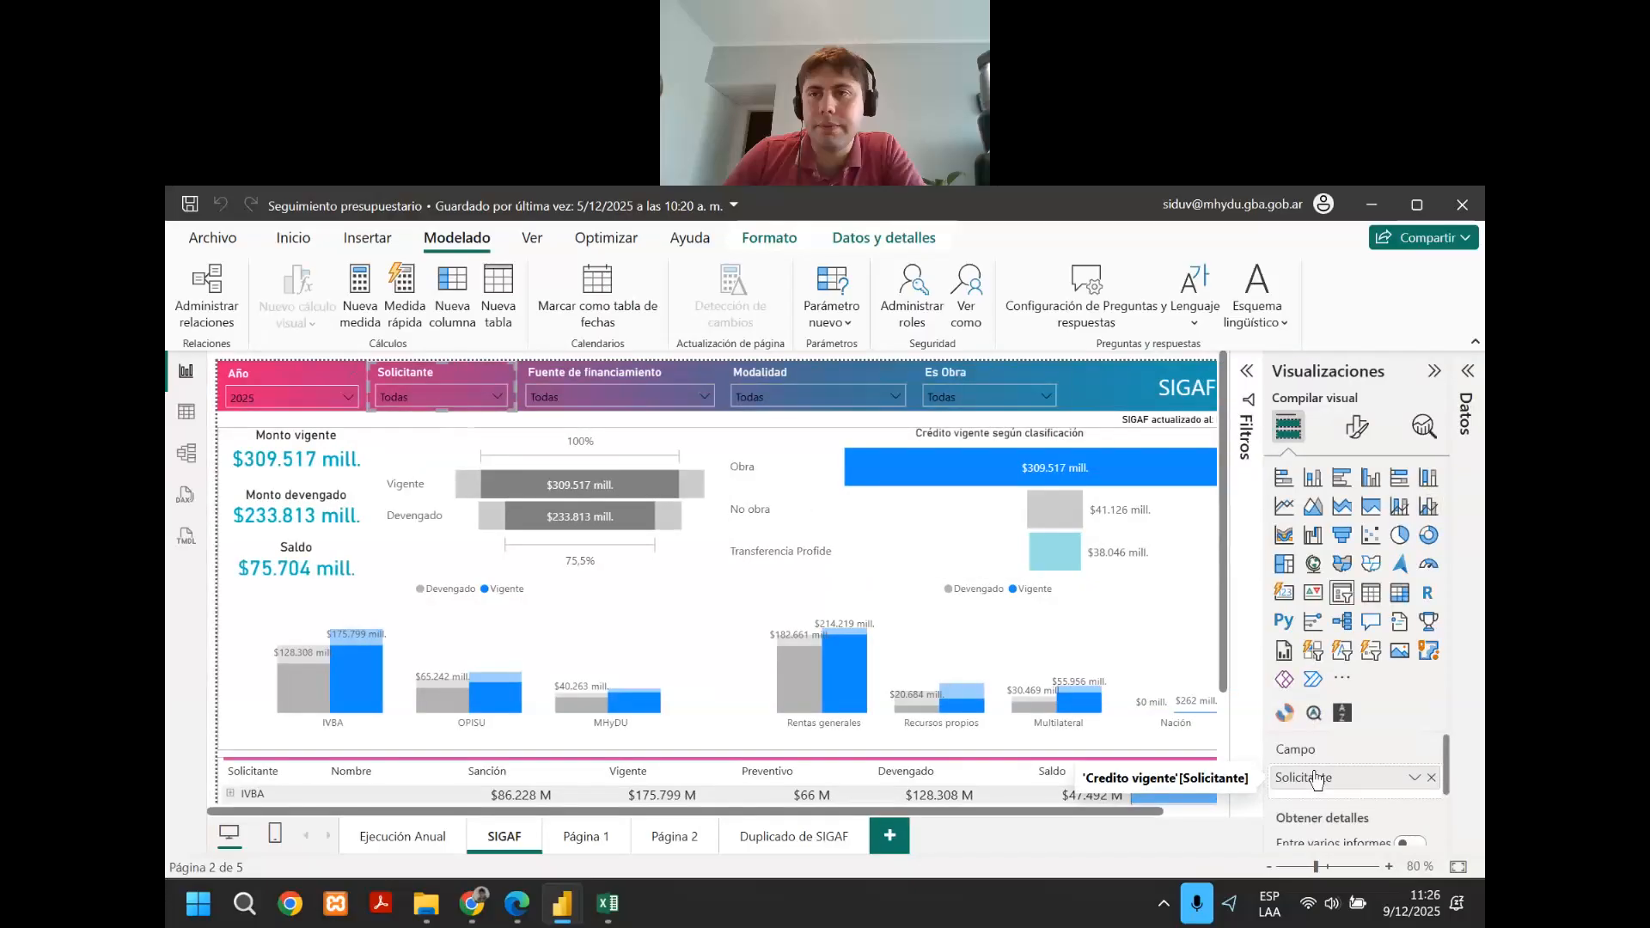
click(412, 395)
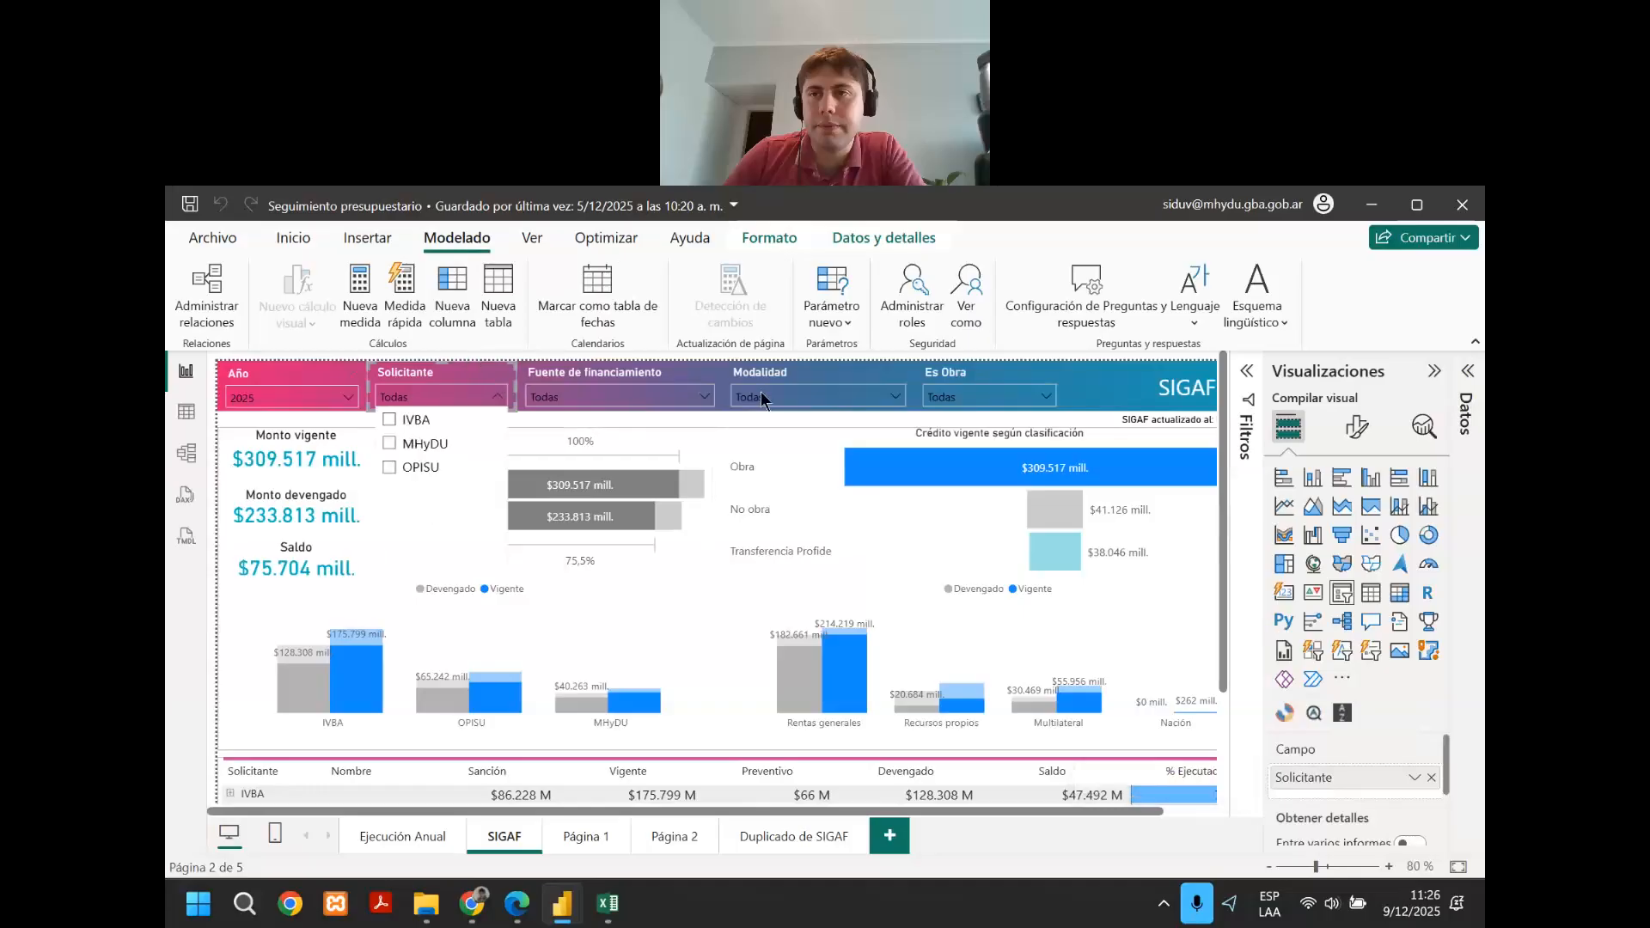
Reopen role management, change Rol IVBA's filter on the Credito vigente table to [Solicitante] == "IVBA", and save it.
click(907, 296)
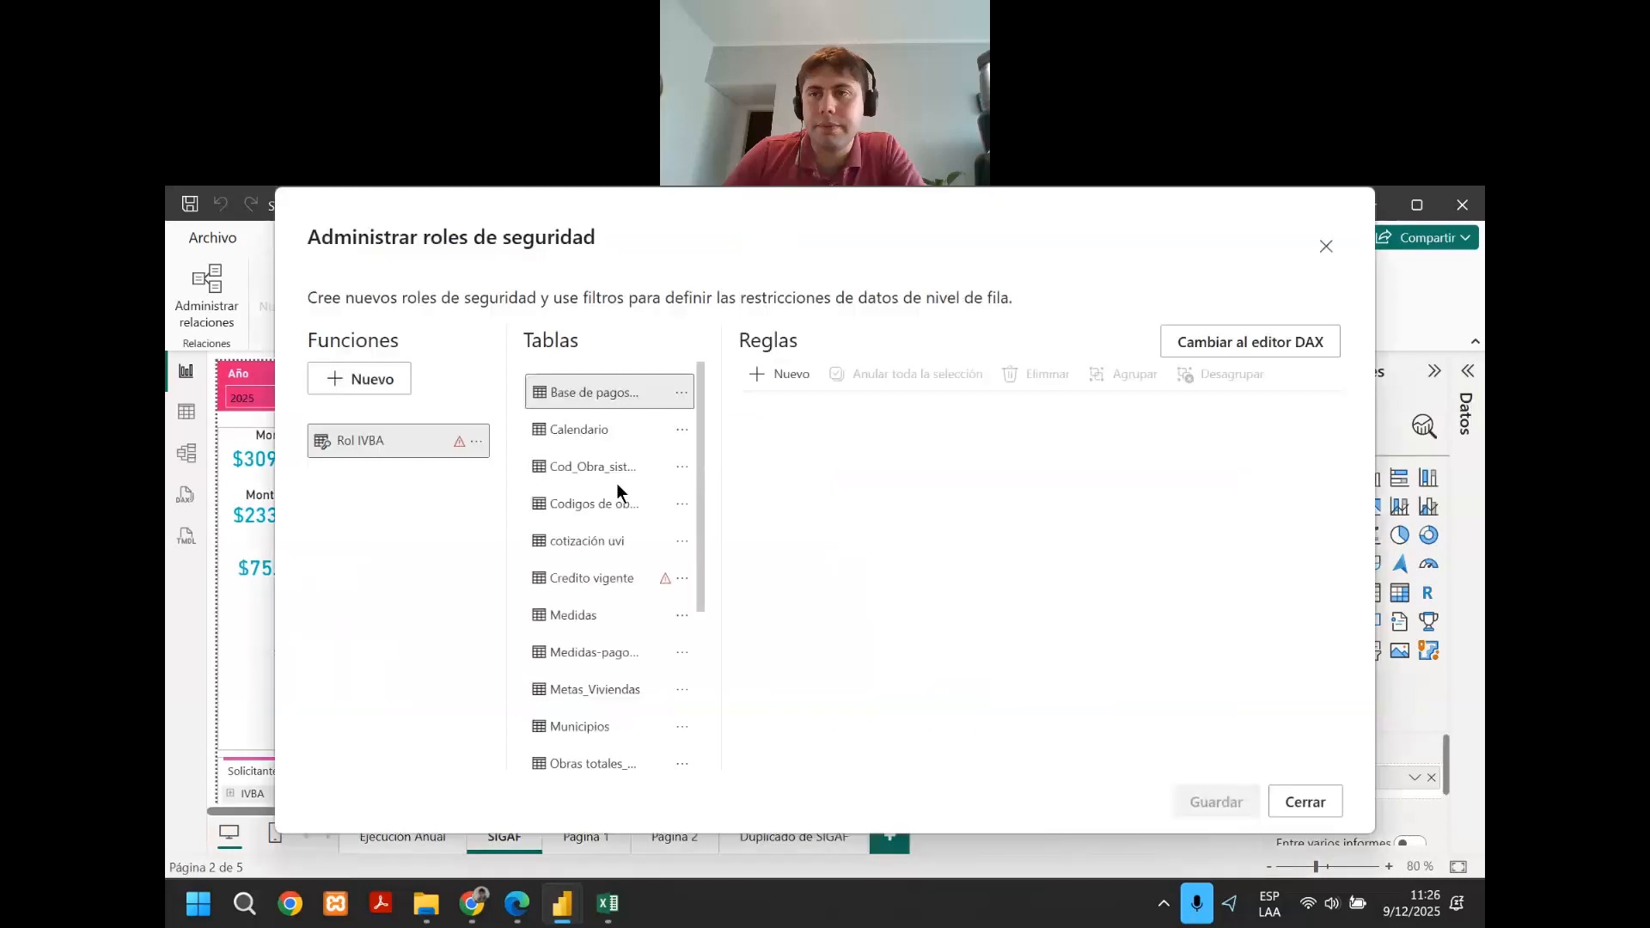
click(587, 580)
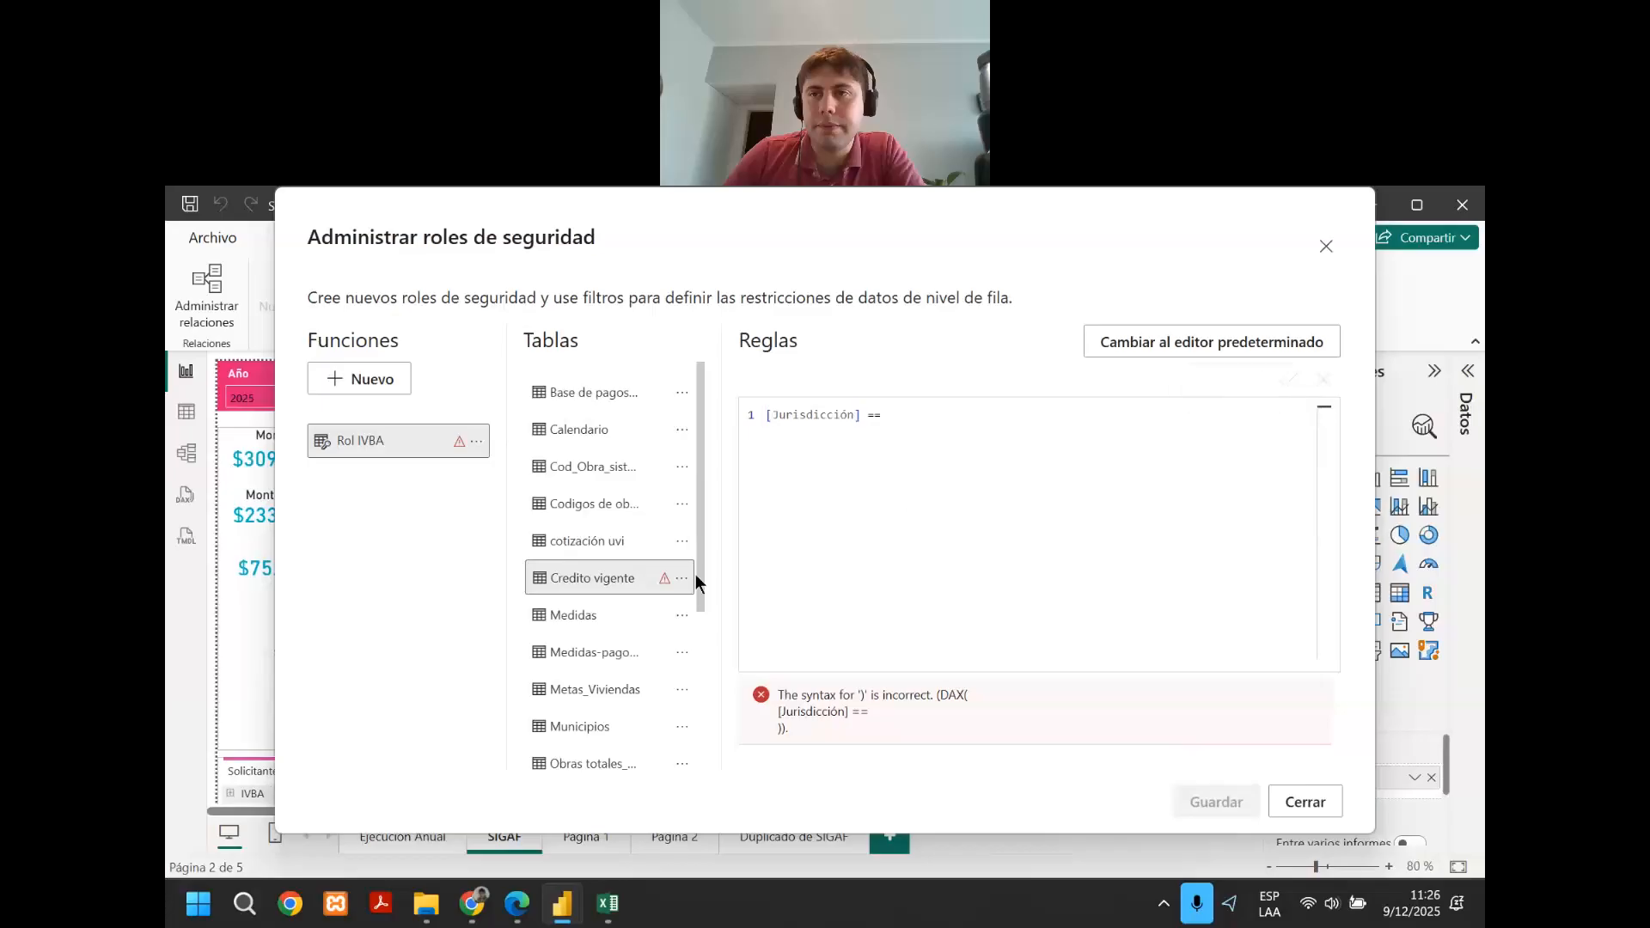
double_click(853, 414)
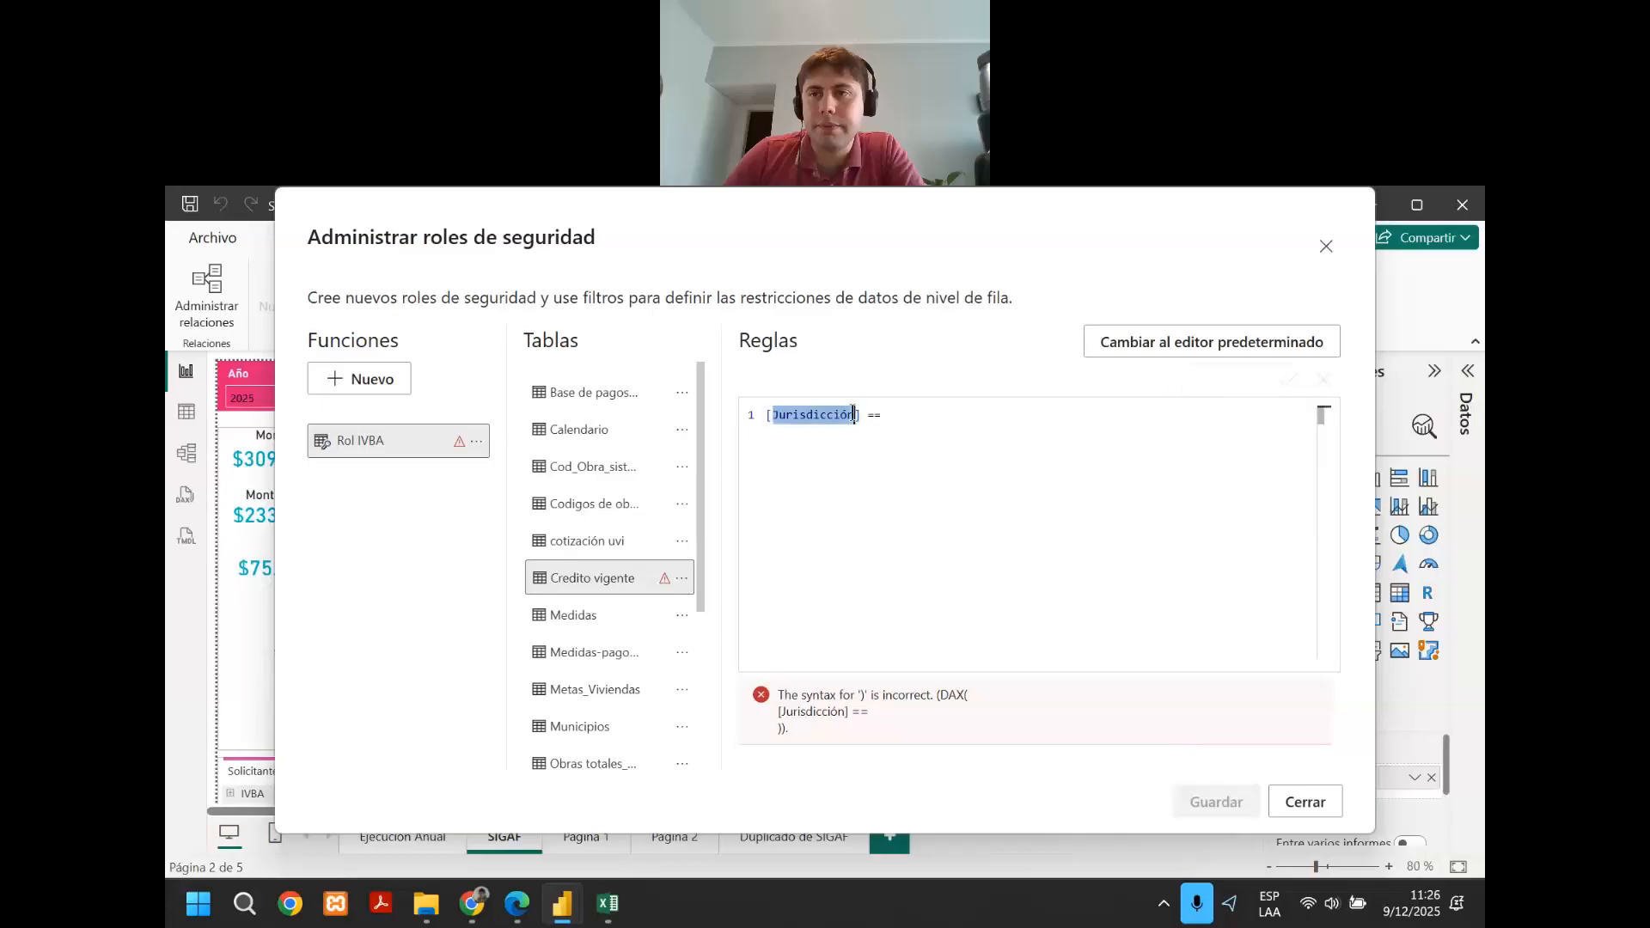
text(Solici)
key(Tab)
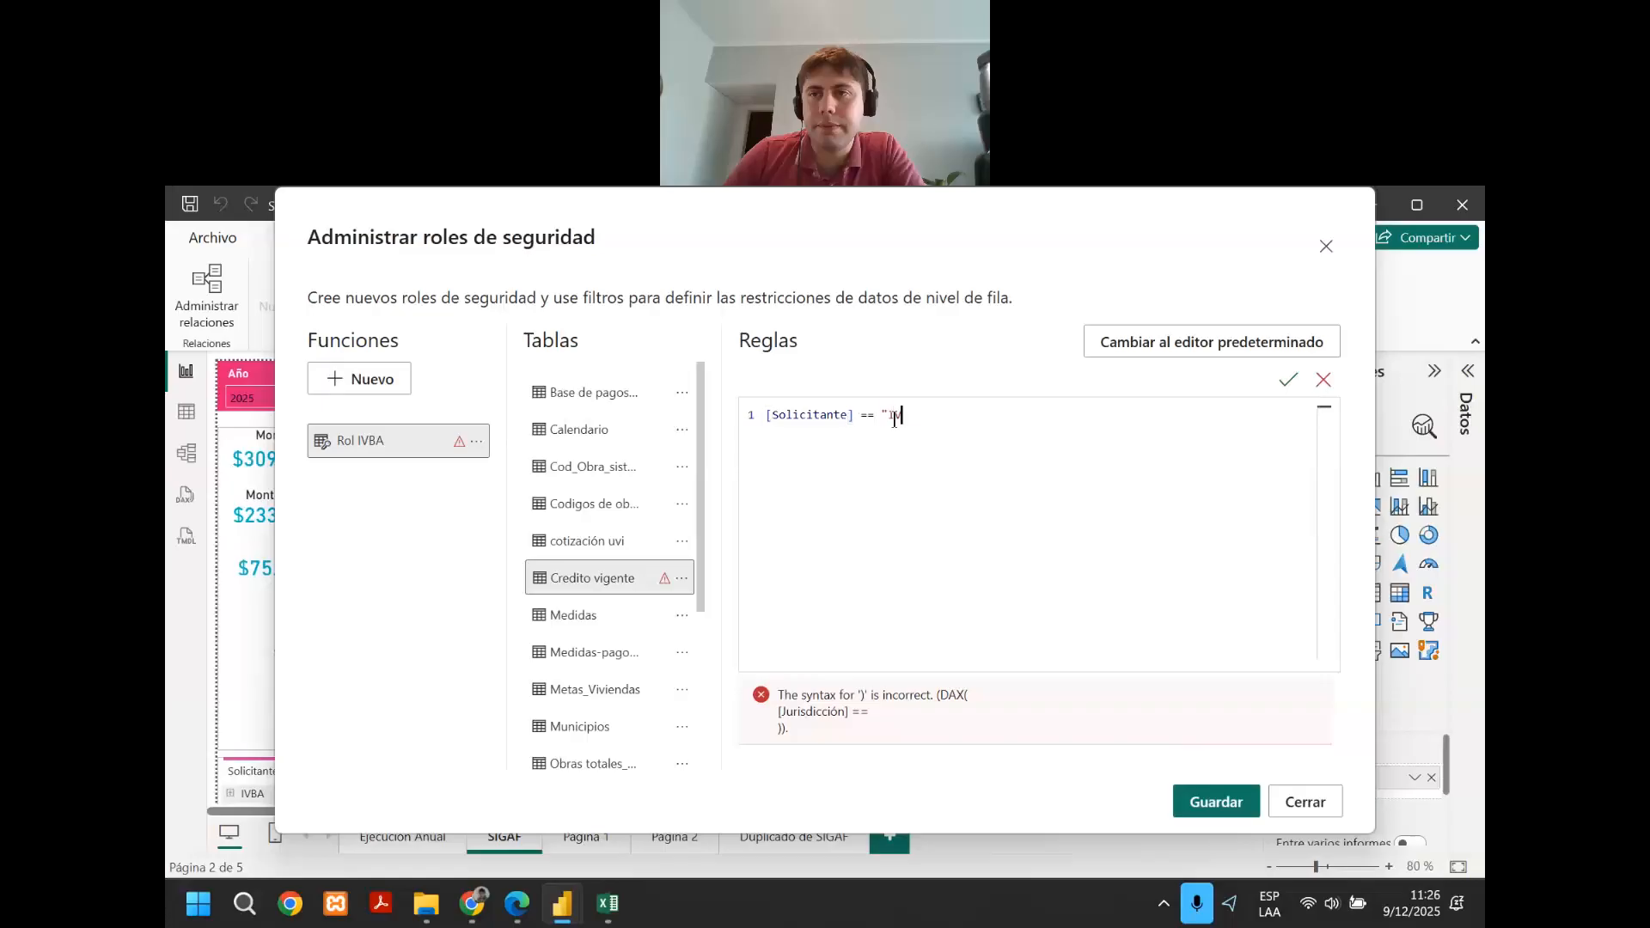
click(1204, 804)
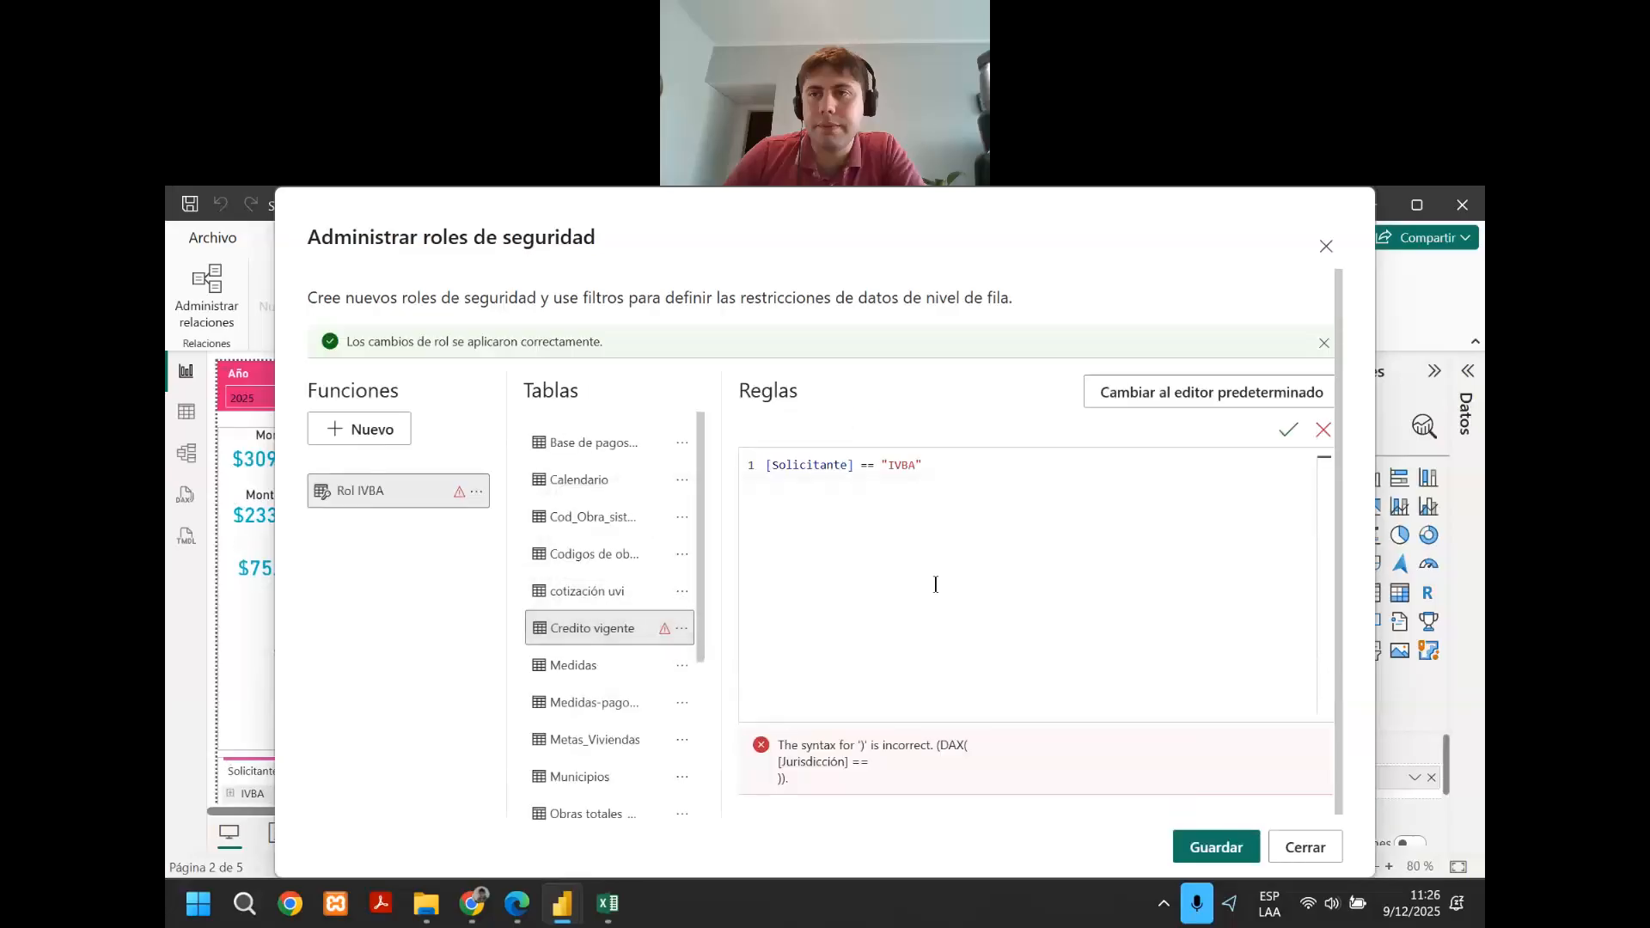
scroll(674, 620, down, 3)
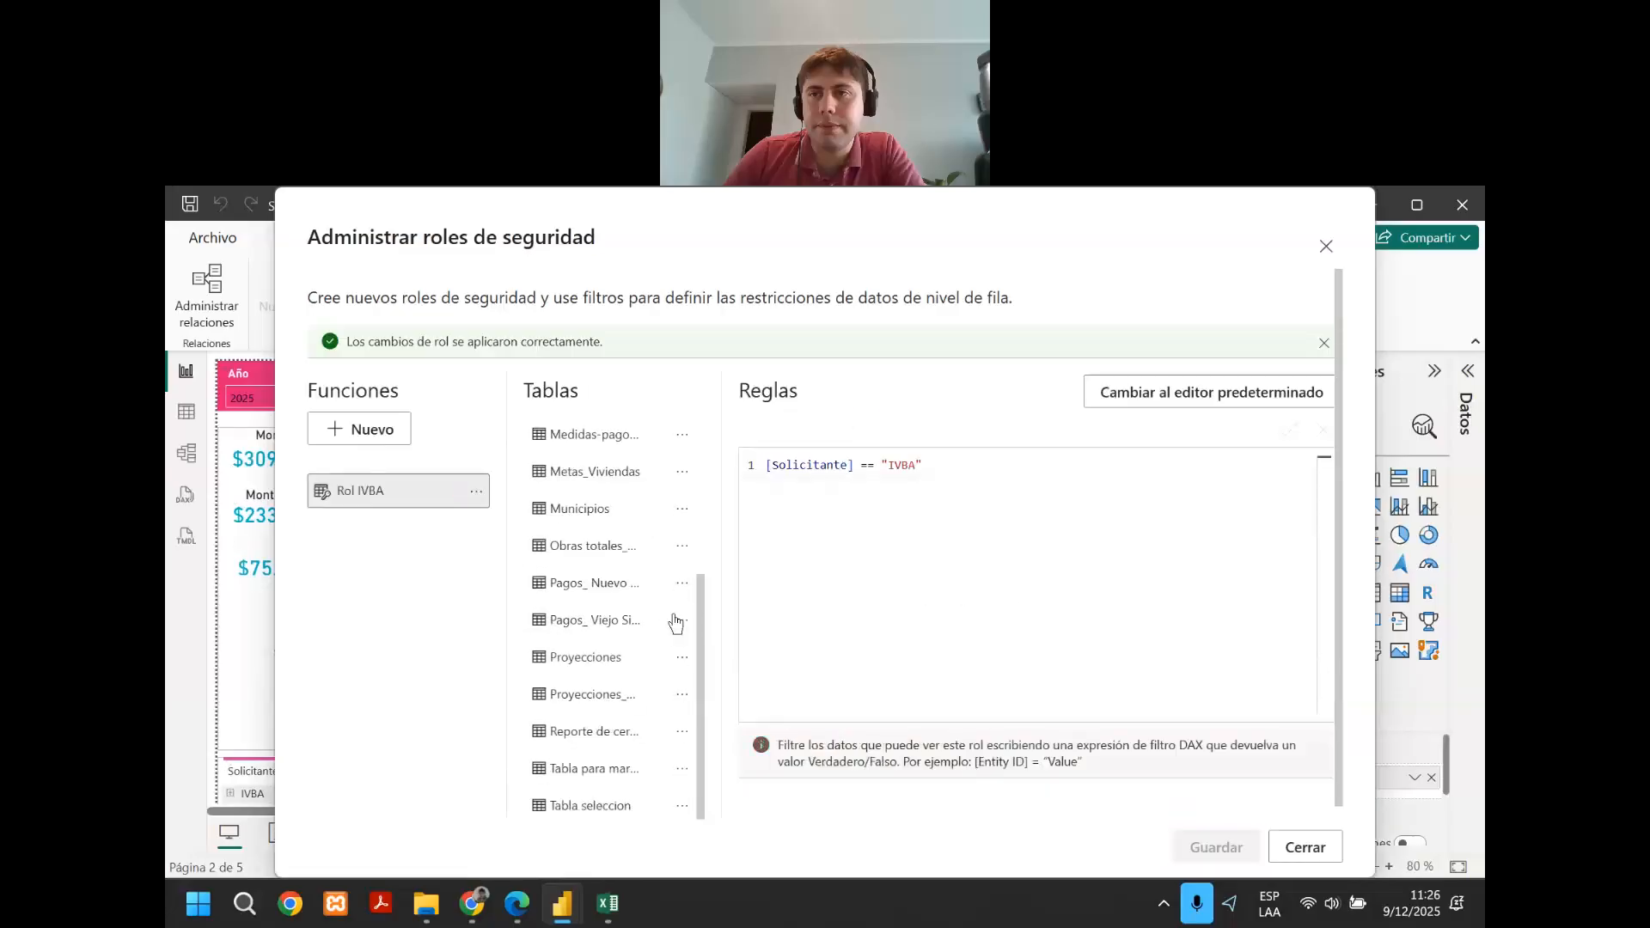
scroll(658, 621, up, 3)
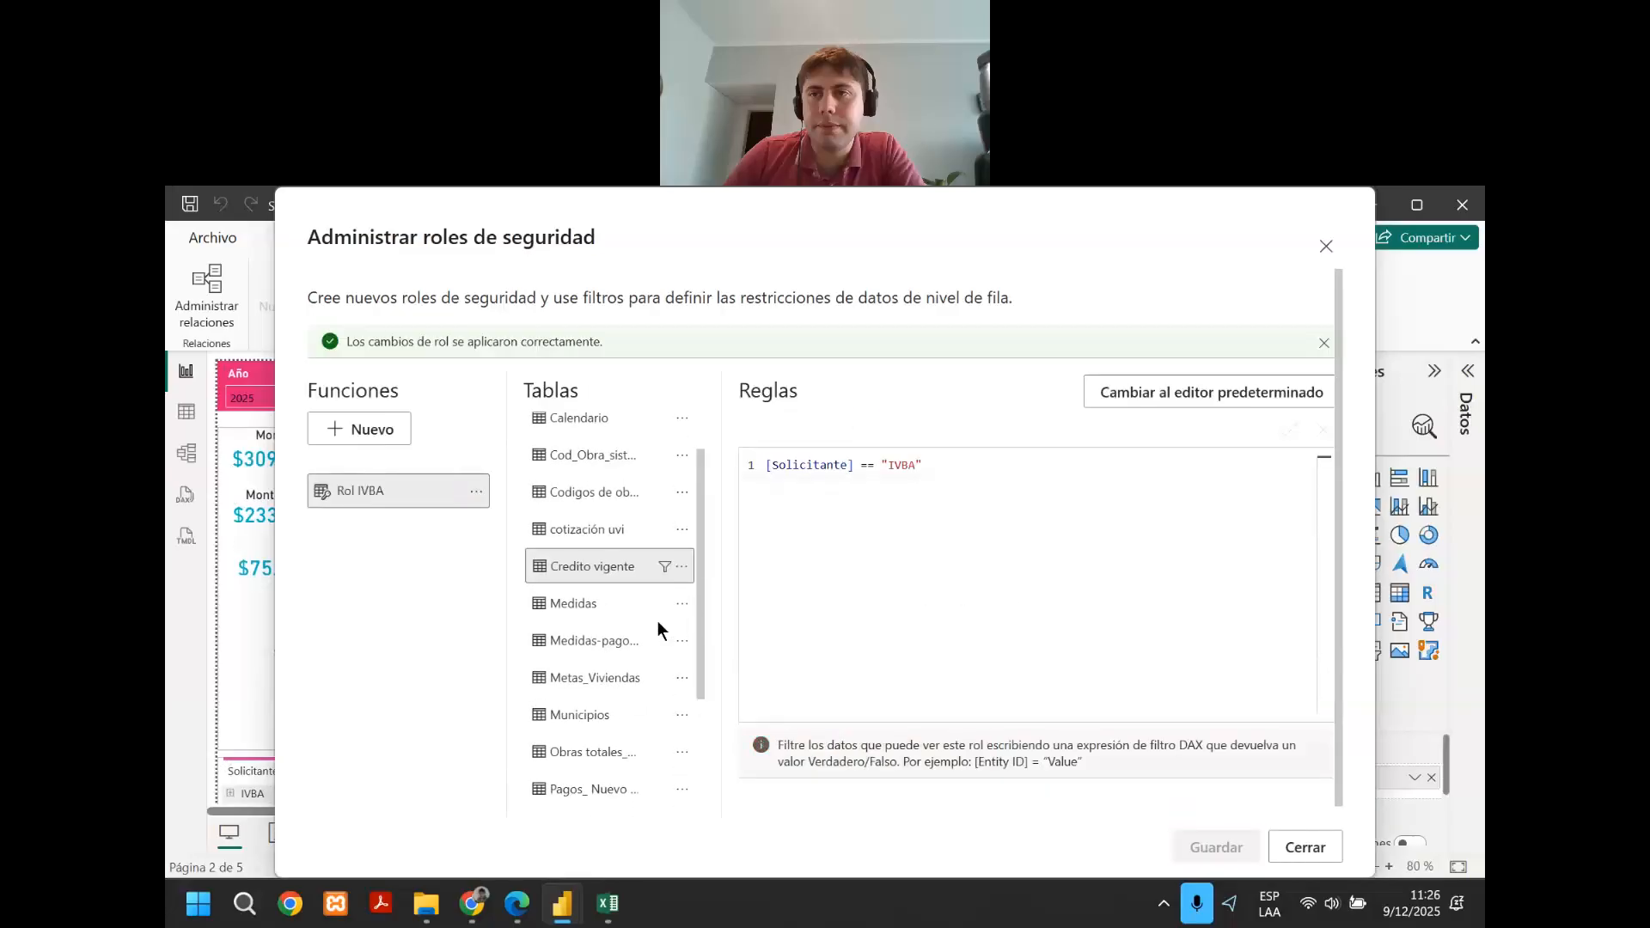
Create a new security role named Rol MHyDU.
click(379, 446)
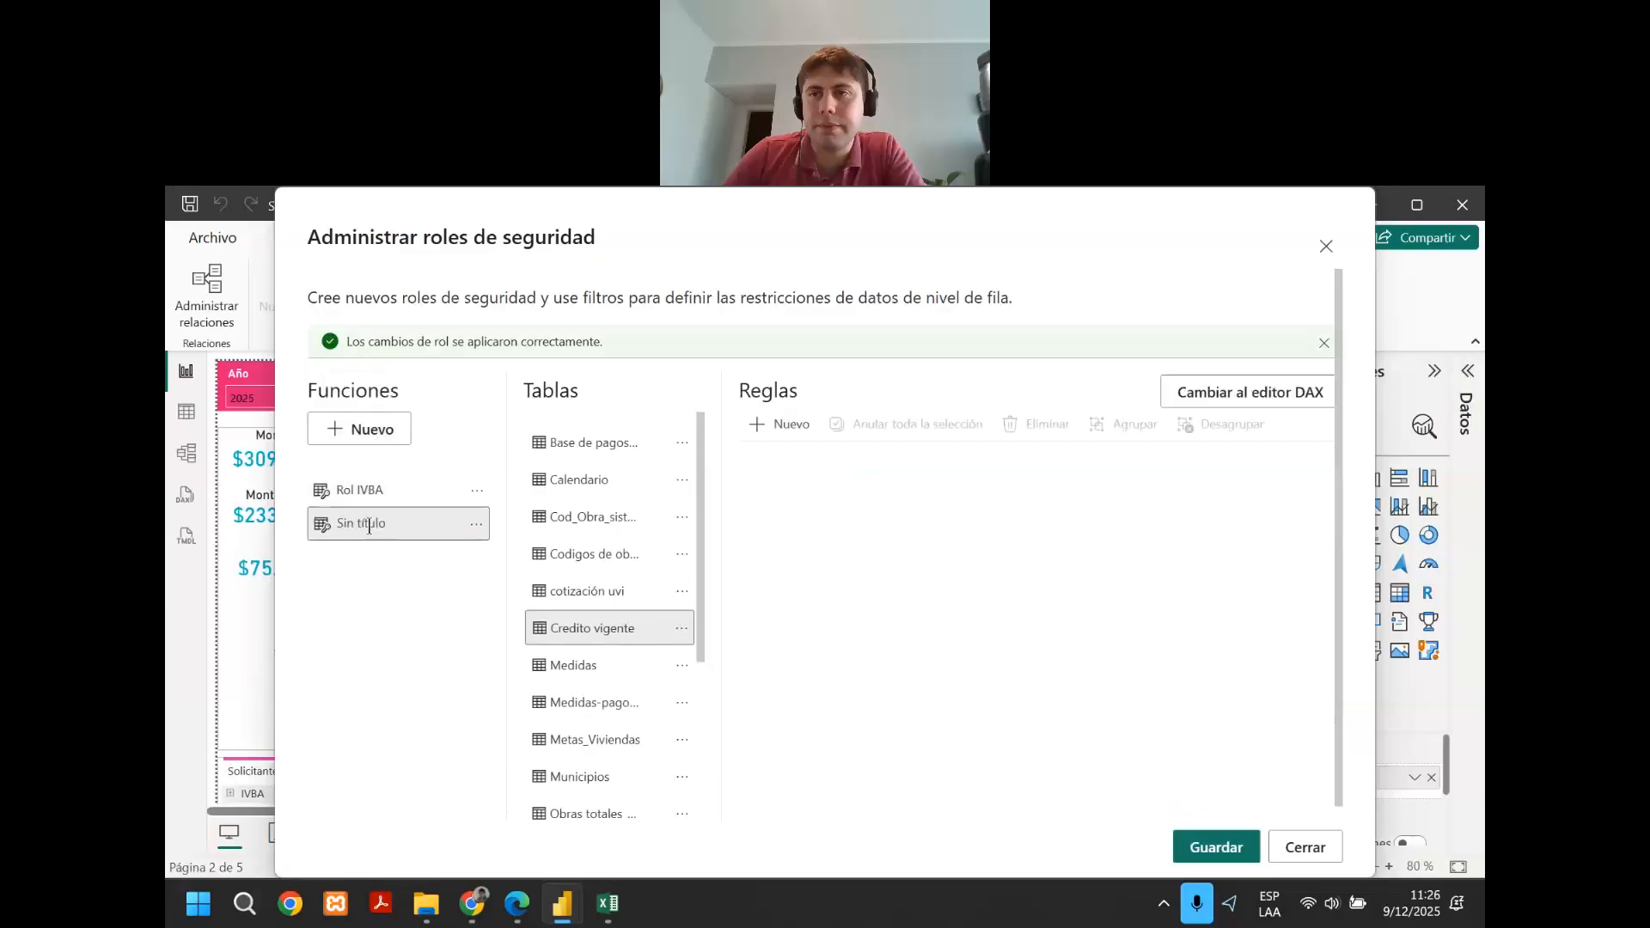
double_click(369, 524)
click(366, 526)
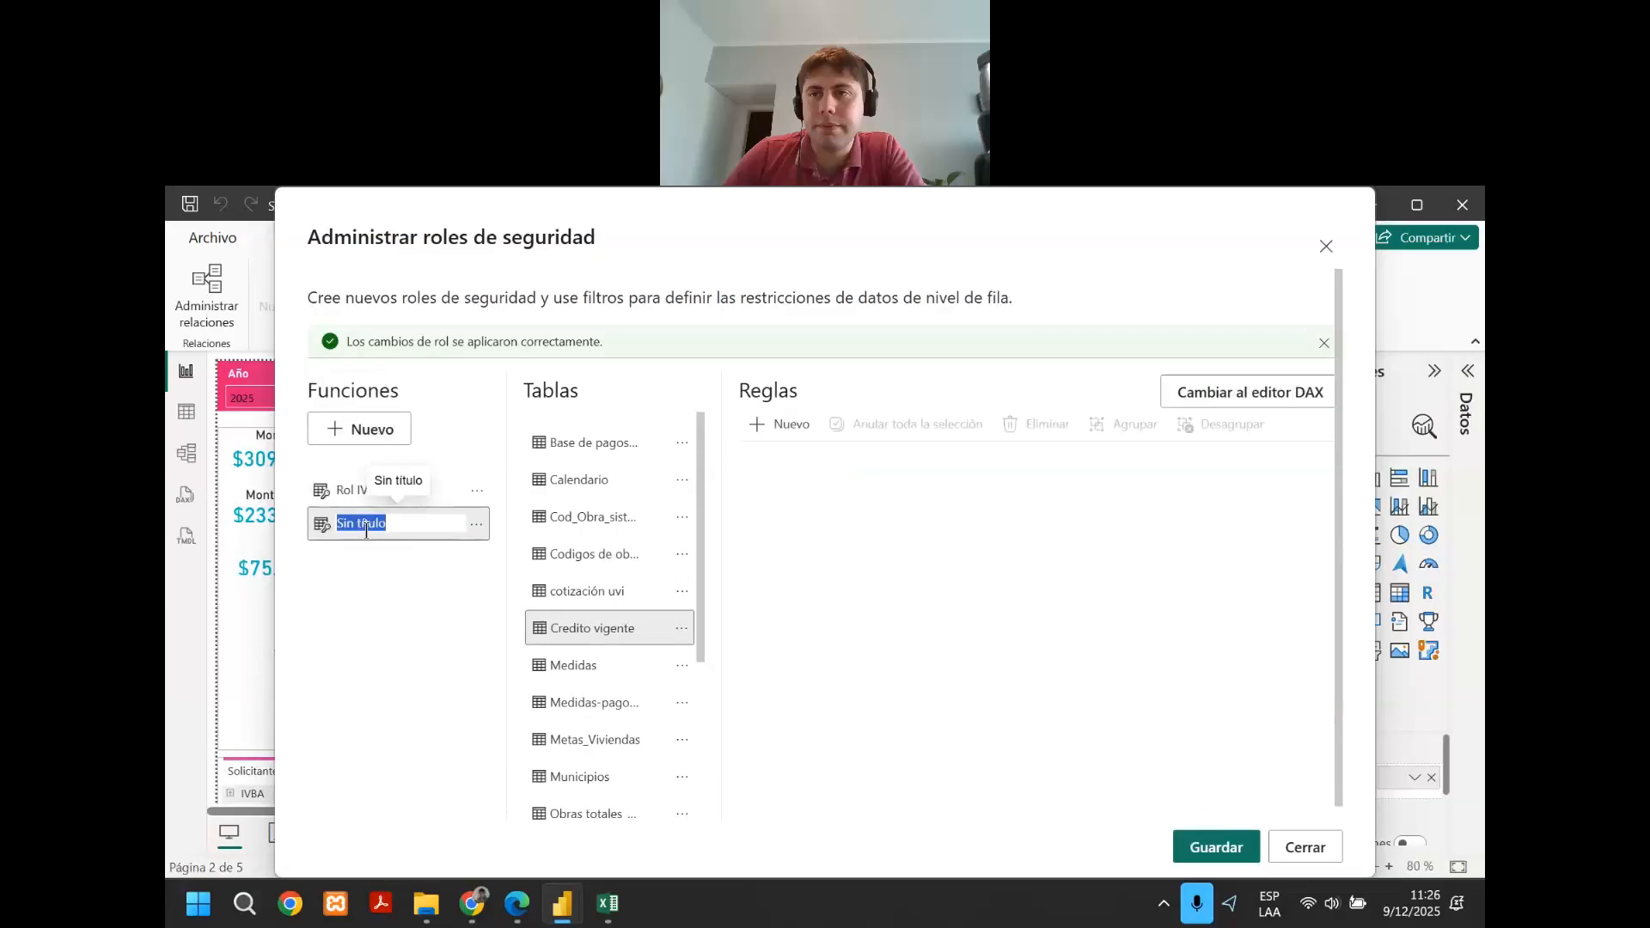
text(Rol MHyDU)
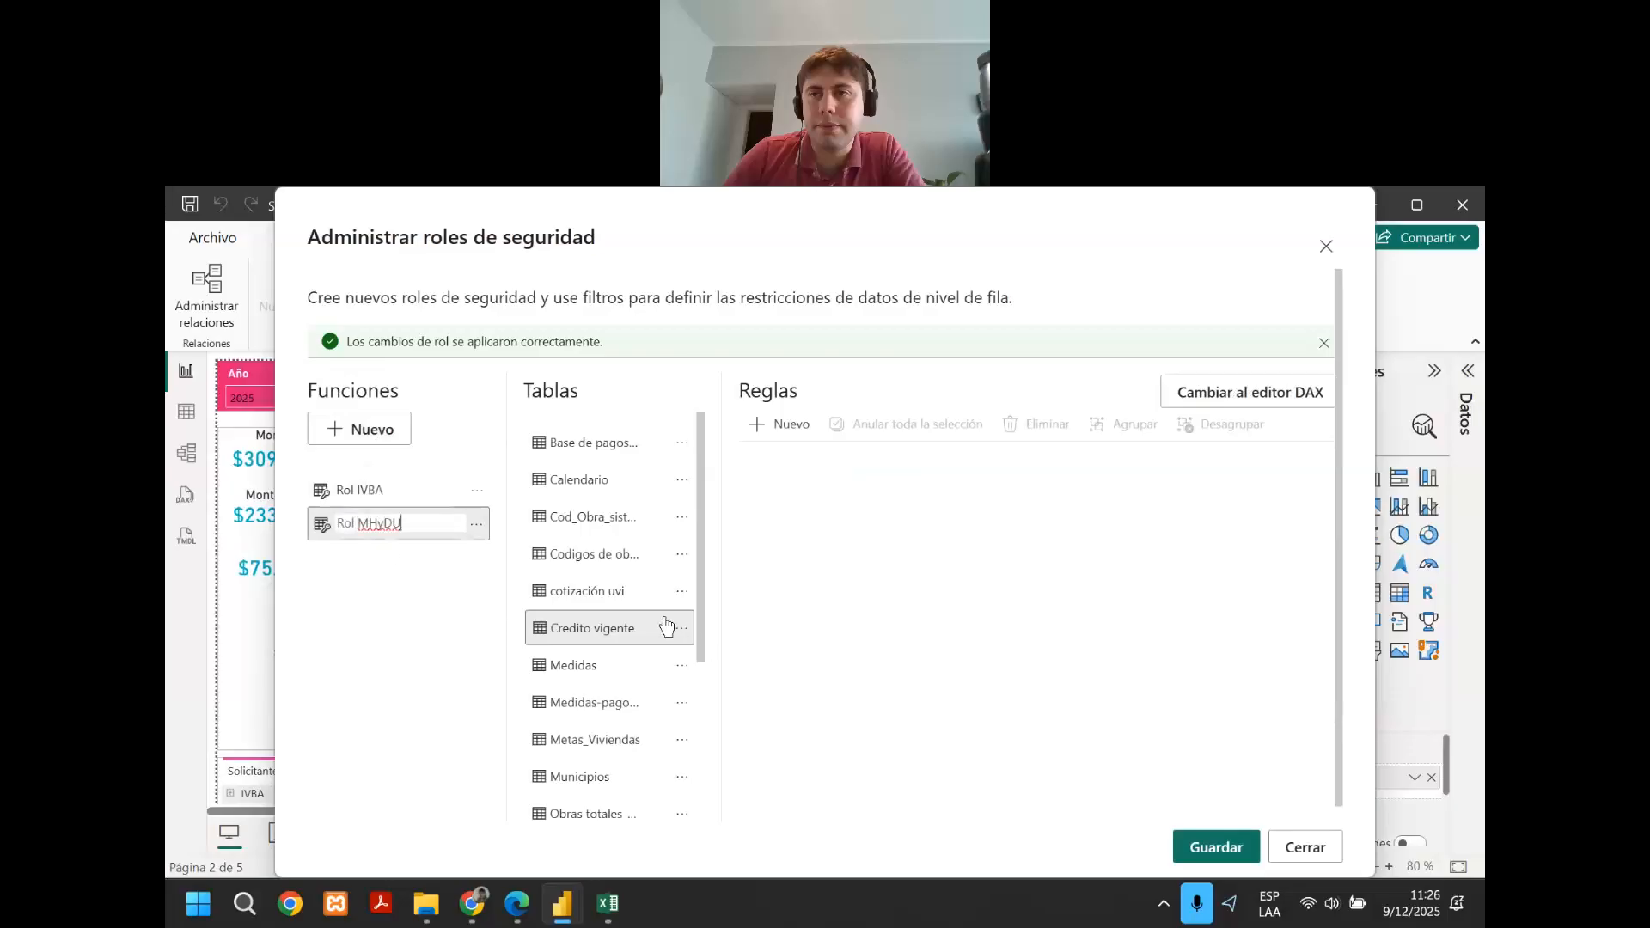
key(Return)
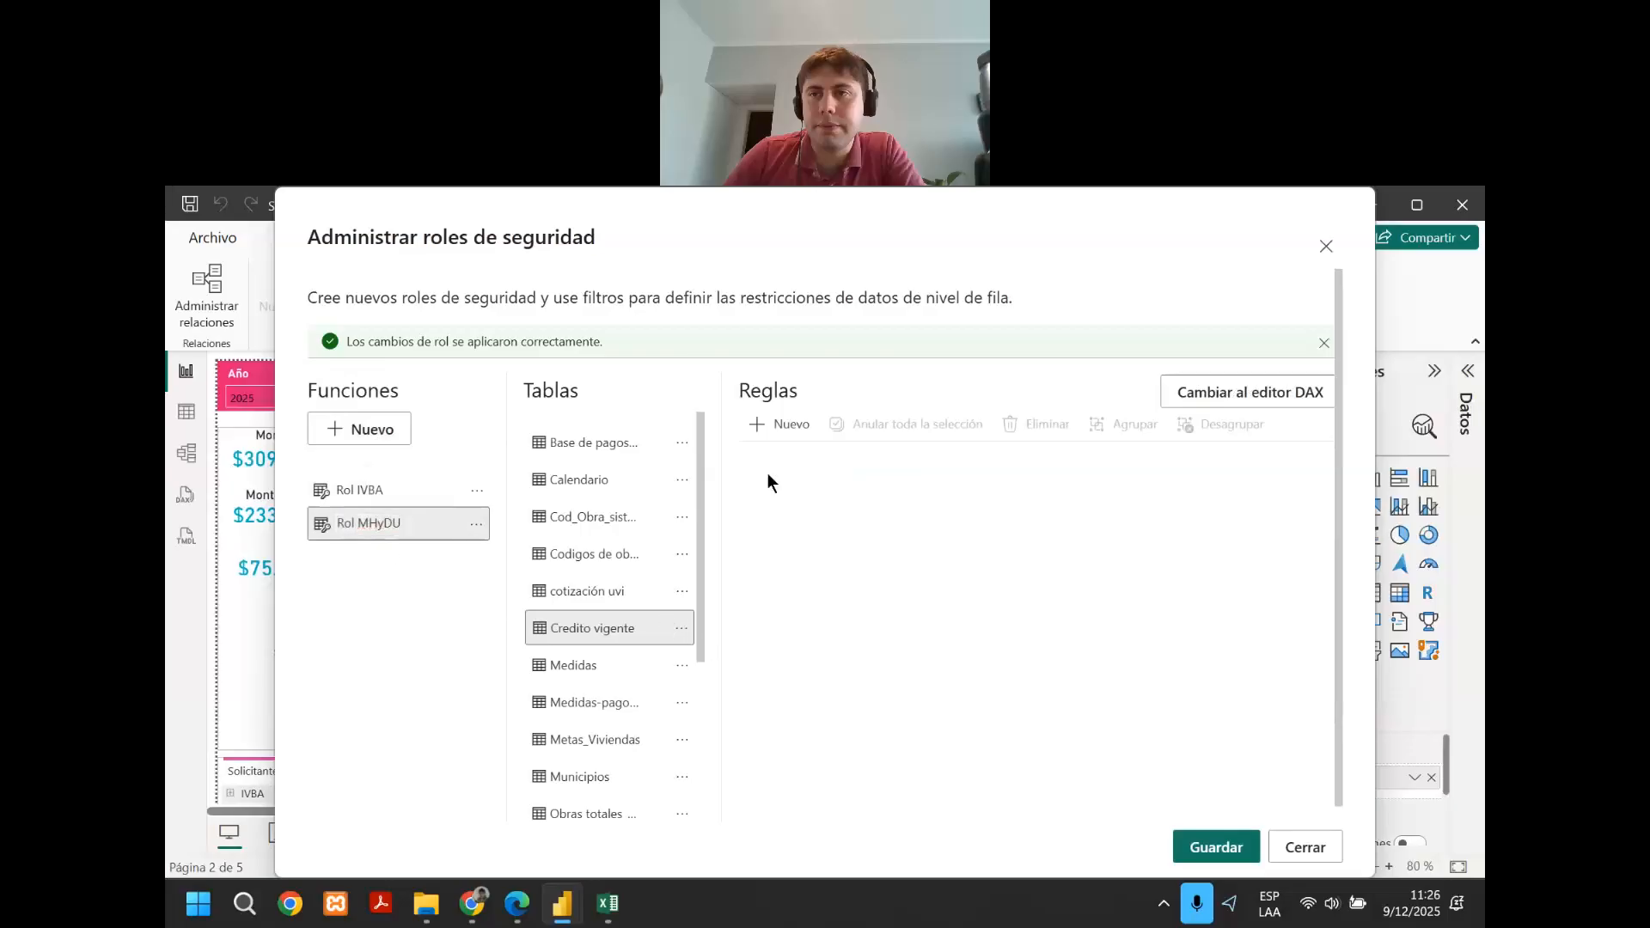
Add a rule to Rol MHyDU on the Credito vigente table where Solicitante equals MHyDU, save it, and close role management.
click(766, 429)
click(864, 548)
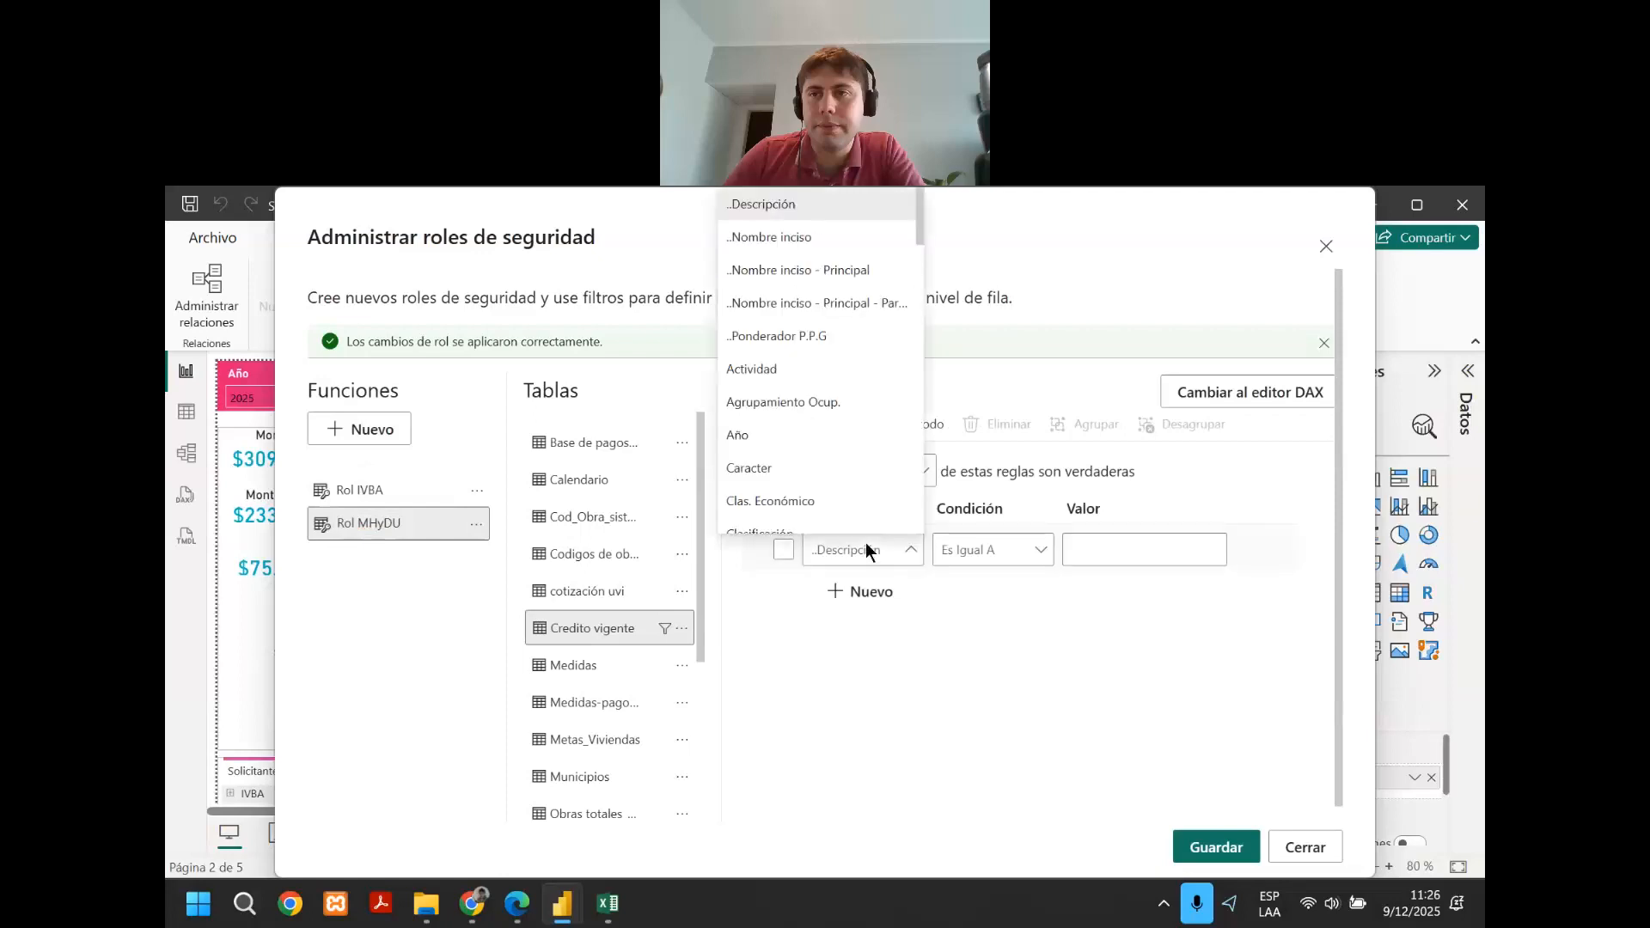
scroll(825, 429, down, 8)
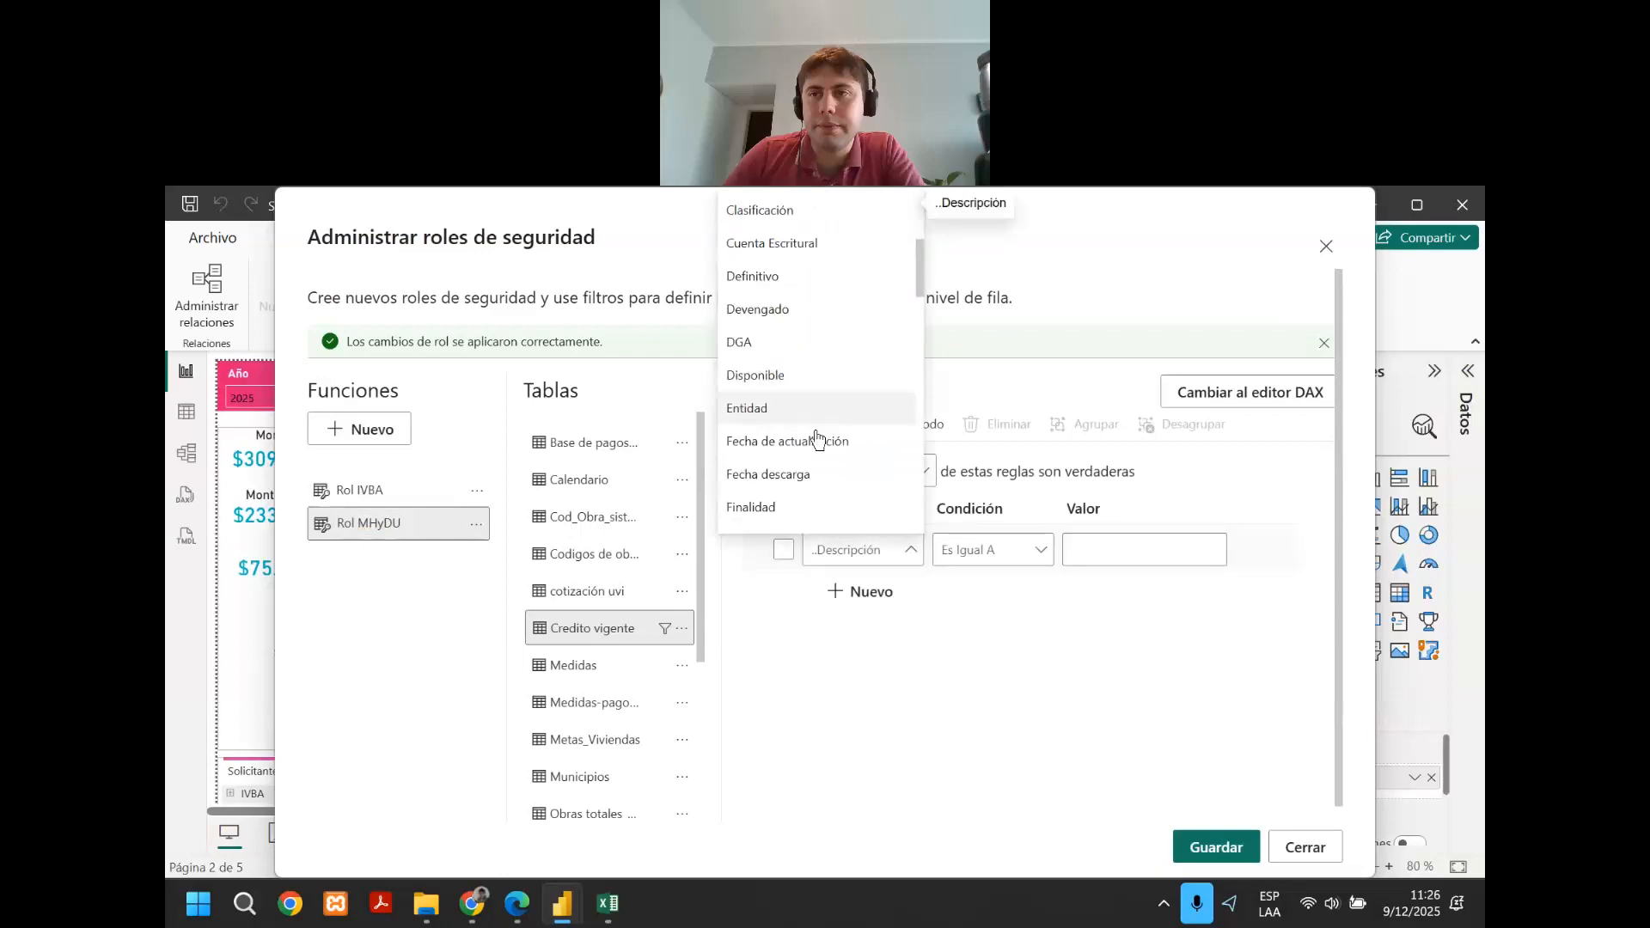
scroll(805, 449, down, 5)
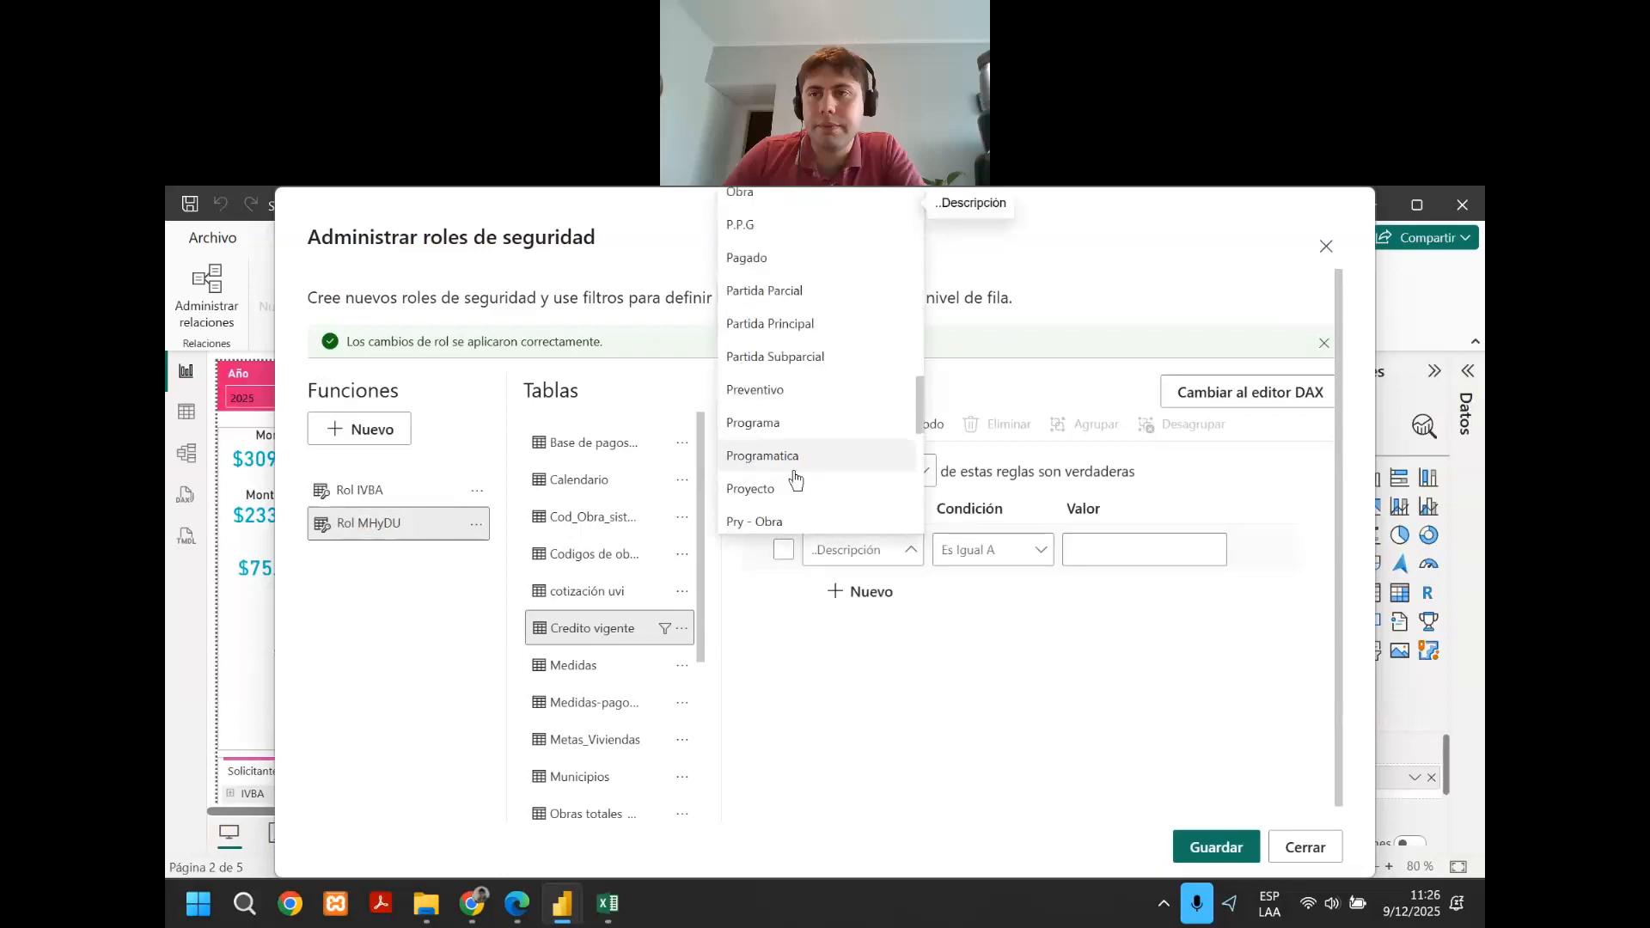
scroll(795, 479, down, 5)
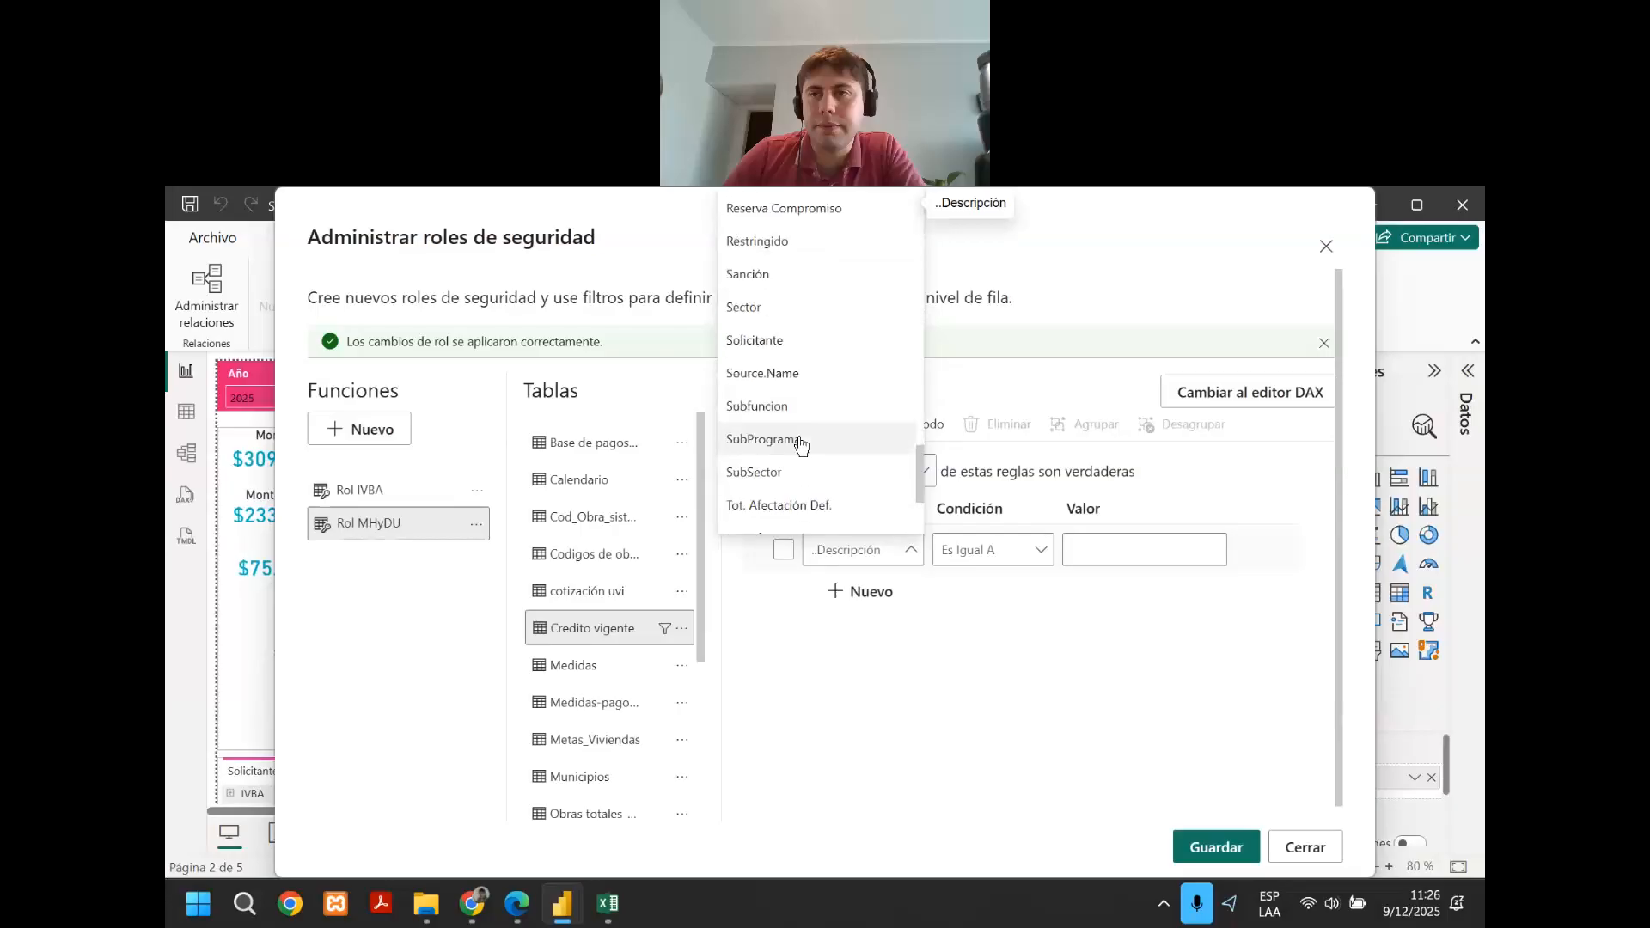
scroll(797, 464, down, 2)
scroll(792, 467, up, 3)
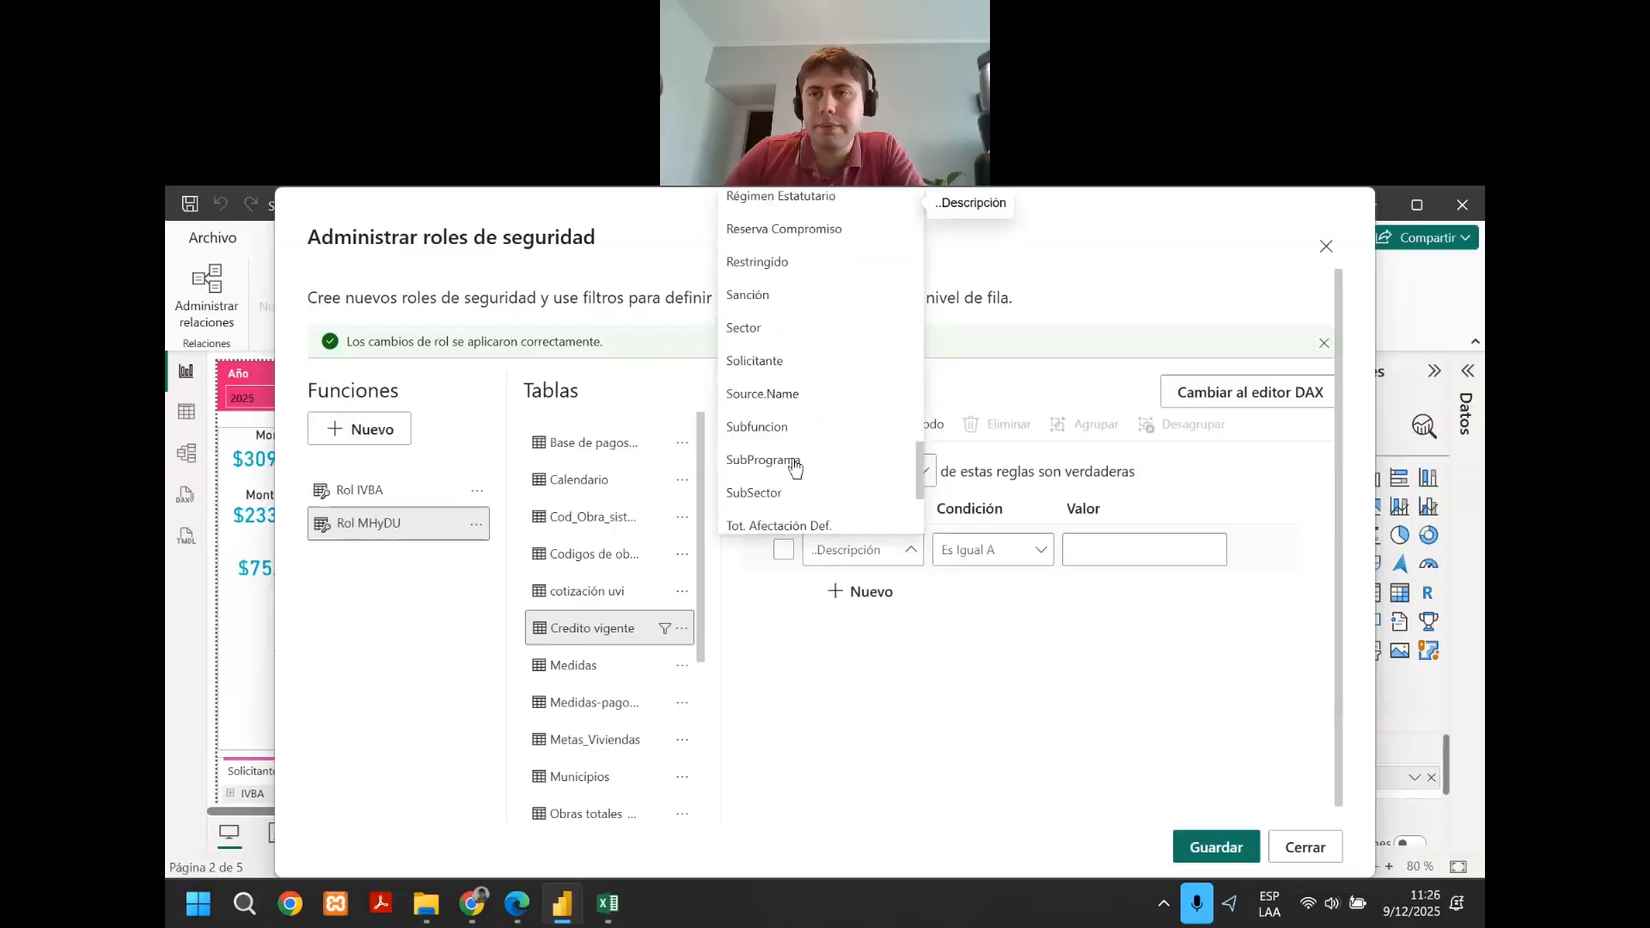
click(785, 367)
click(1157, 547)
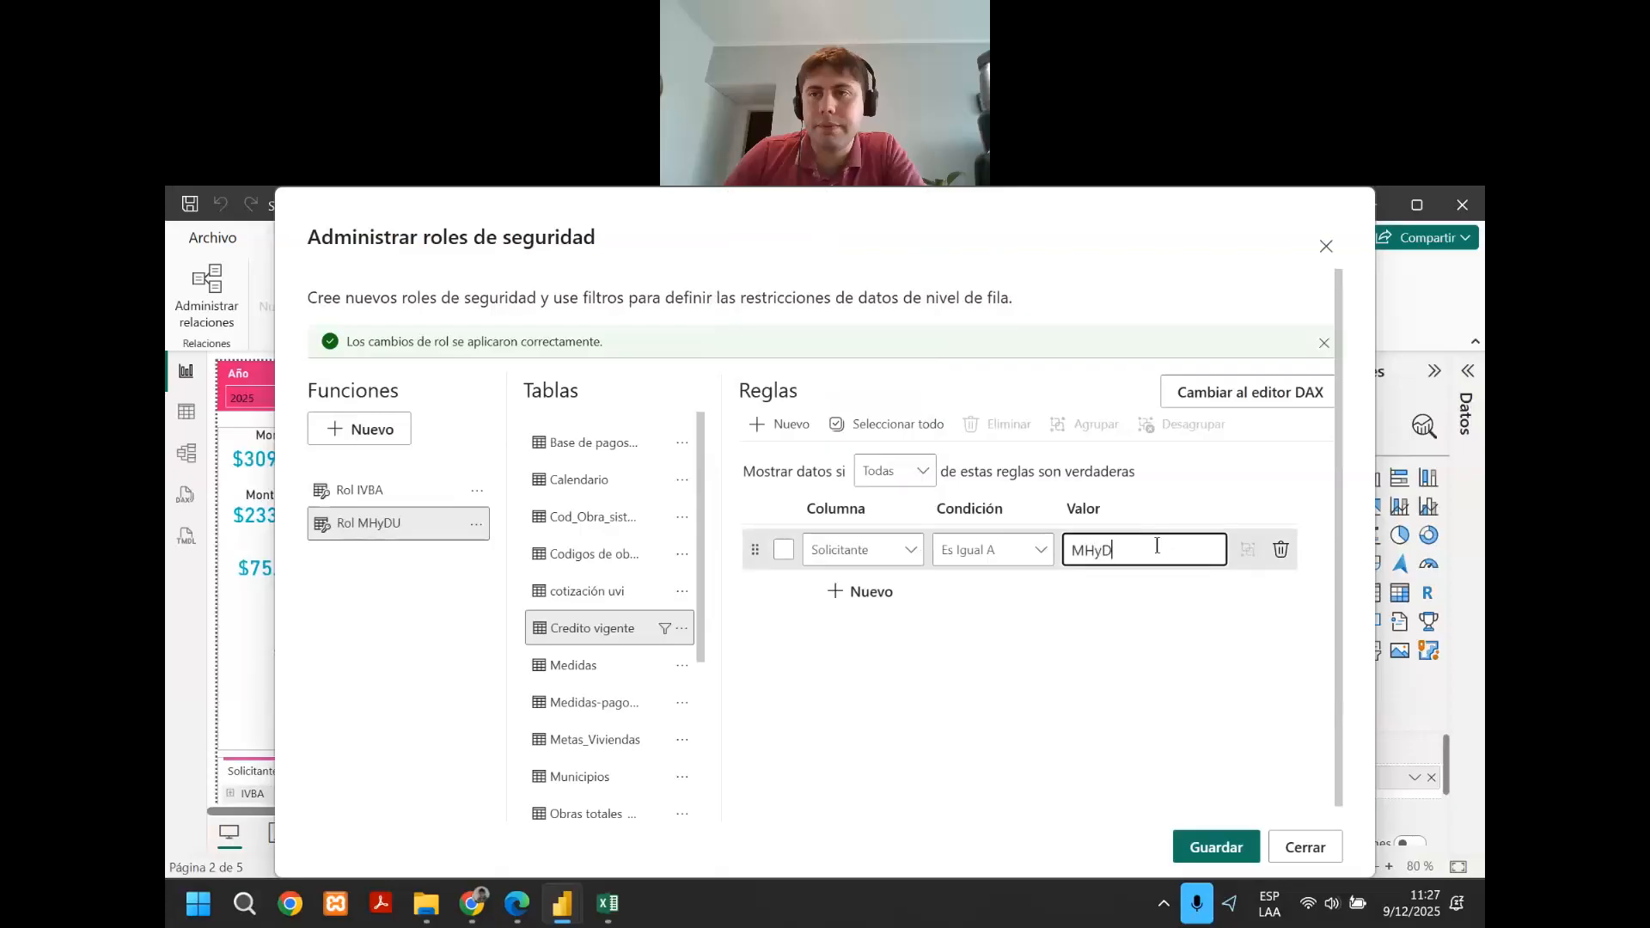
click(1184, 845)
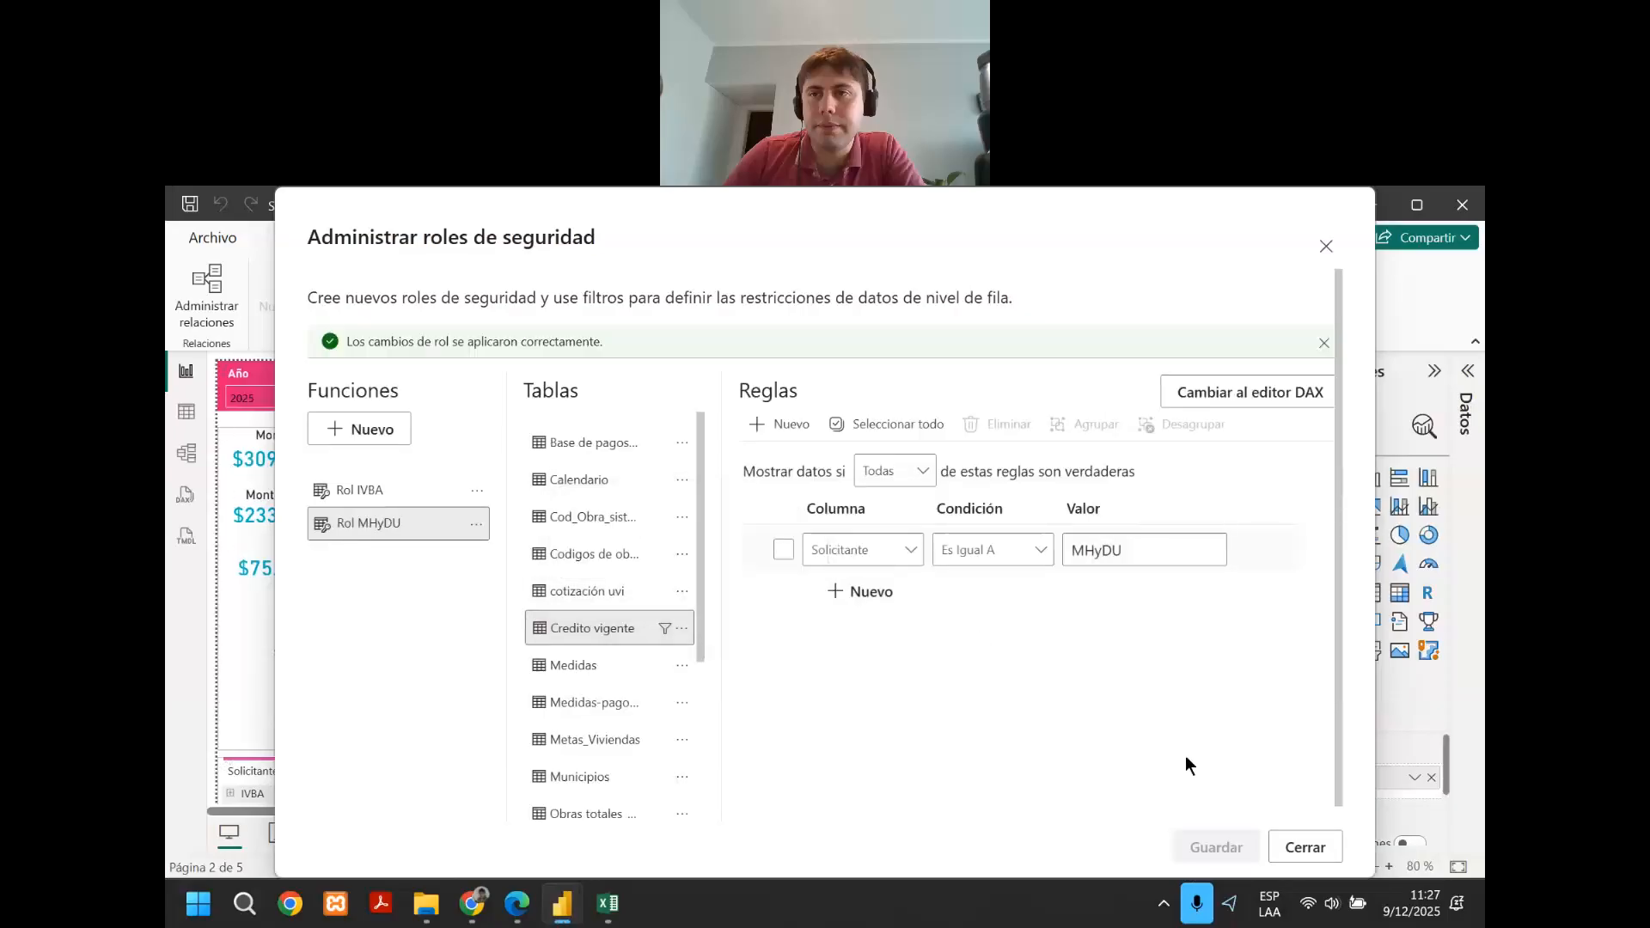
click(1311, 842)
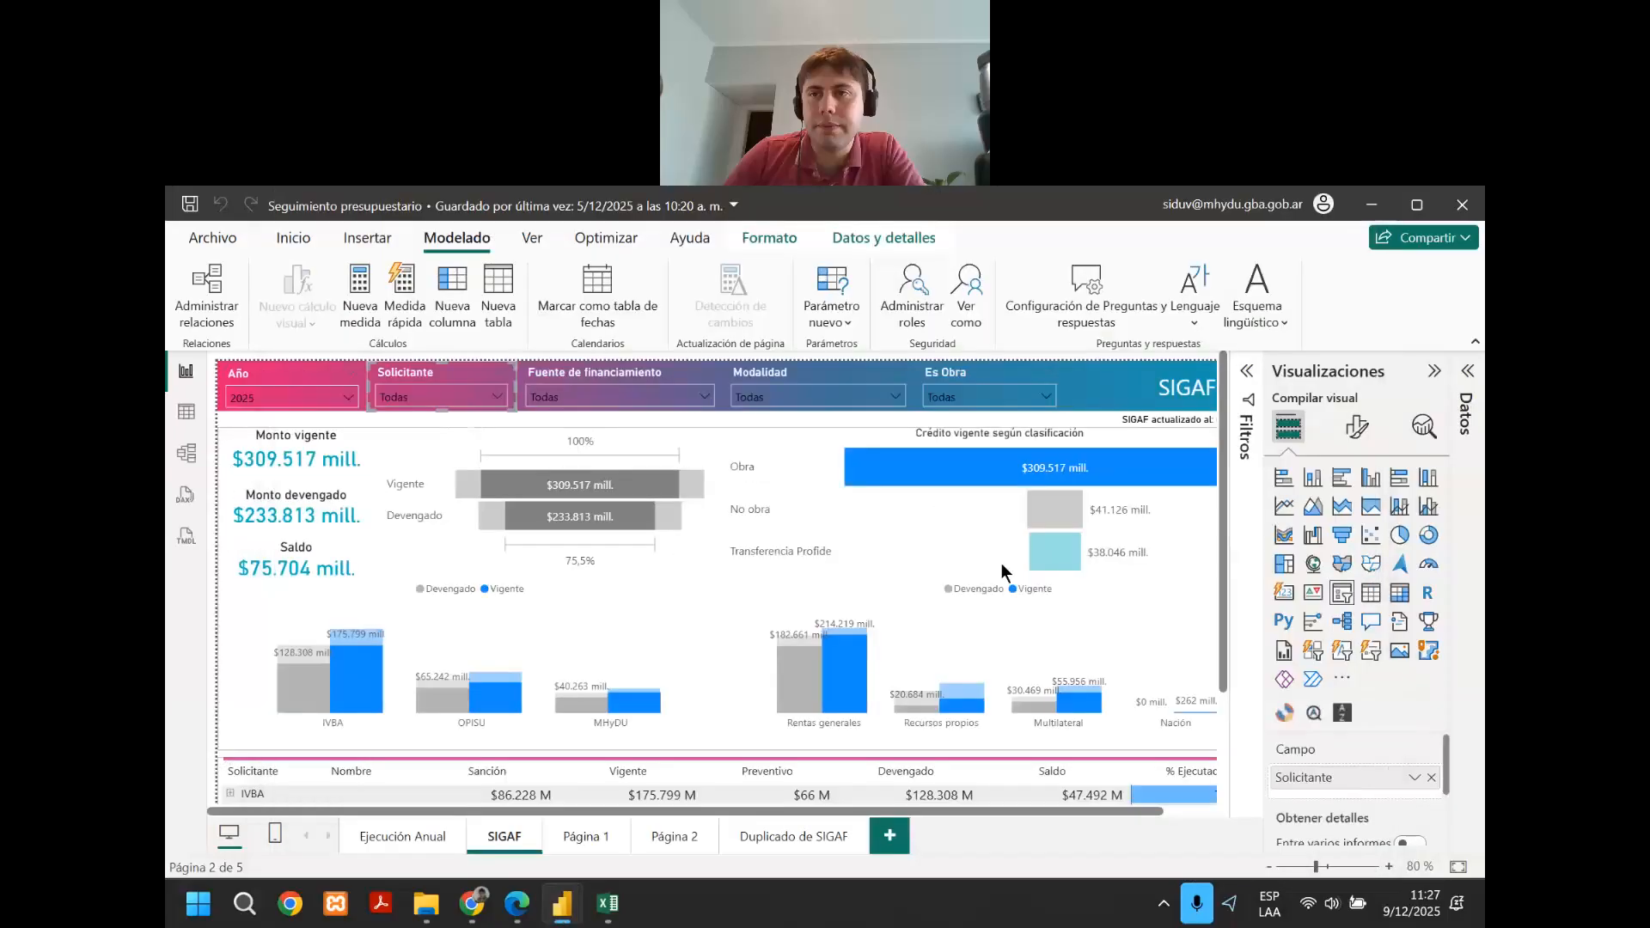
Clear the Obra cross-highlighting from the visuals on the SIGAF page.
click(919, 311)
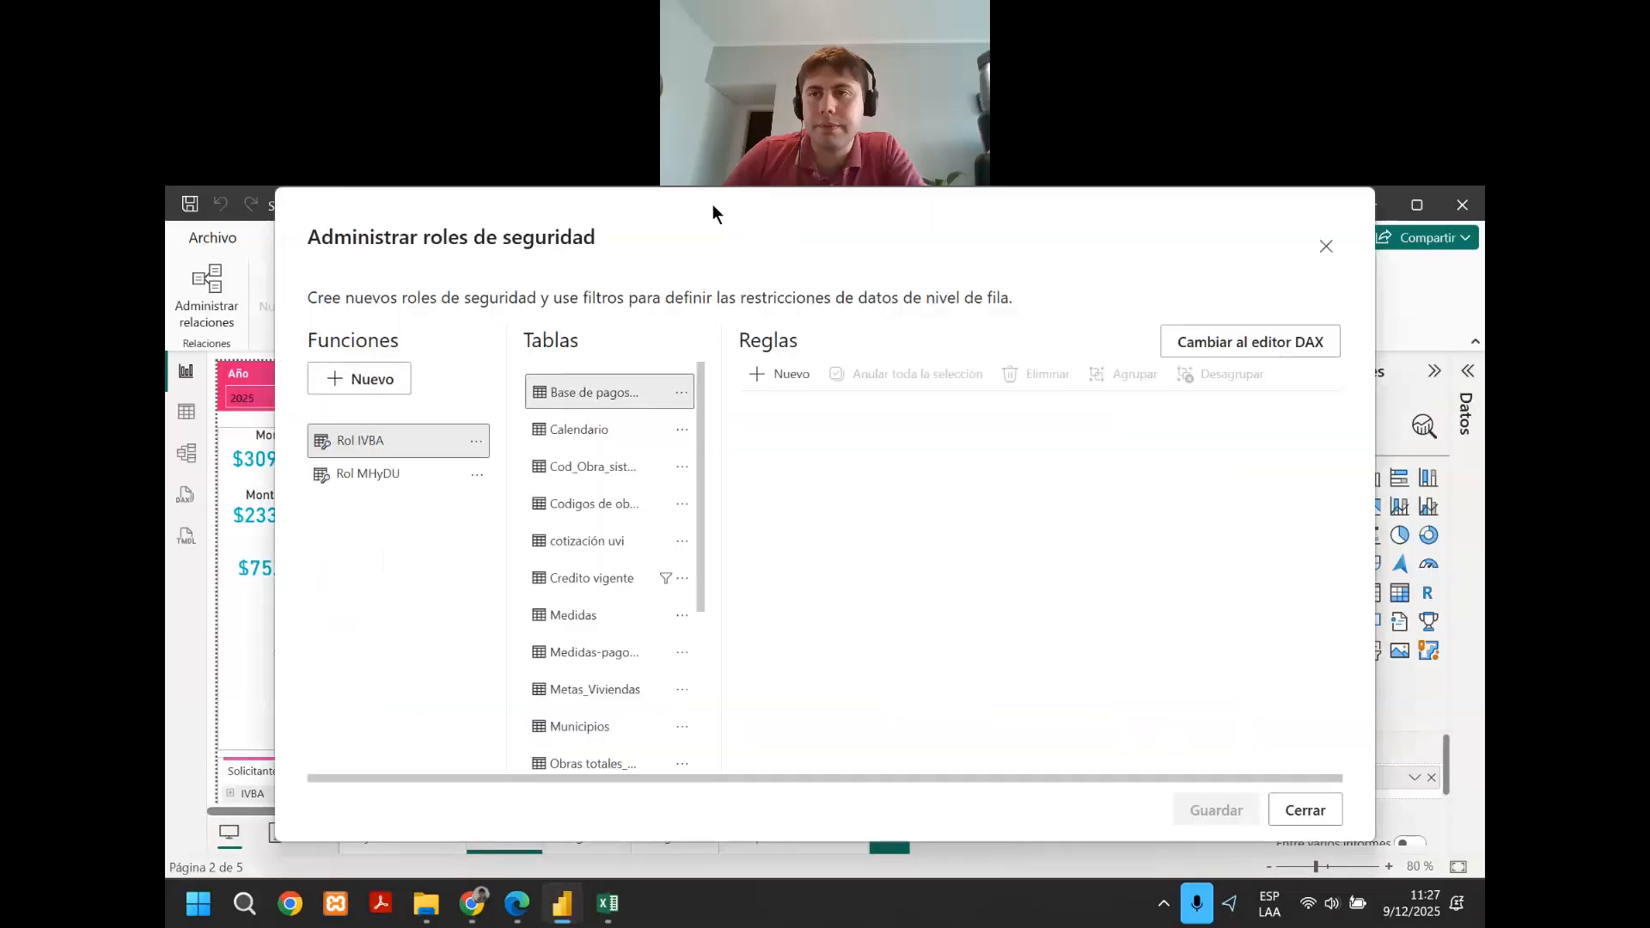
click(1304, 810)
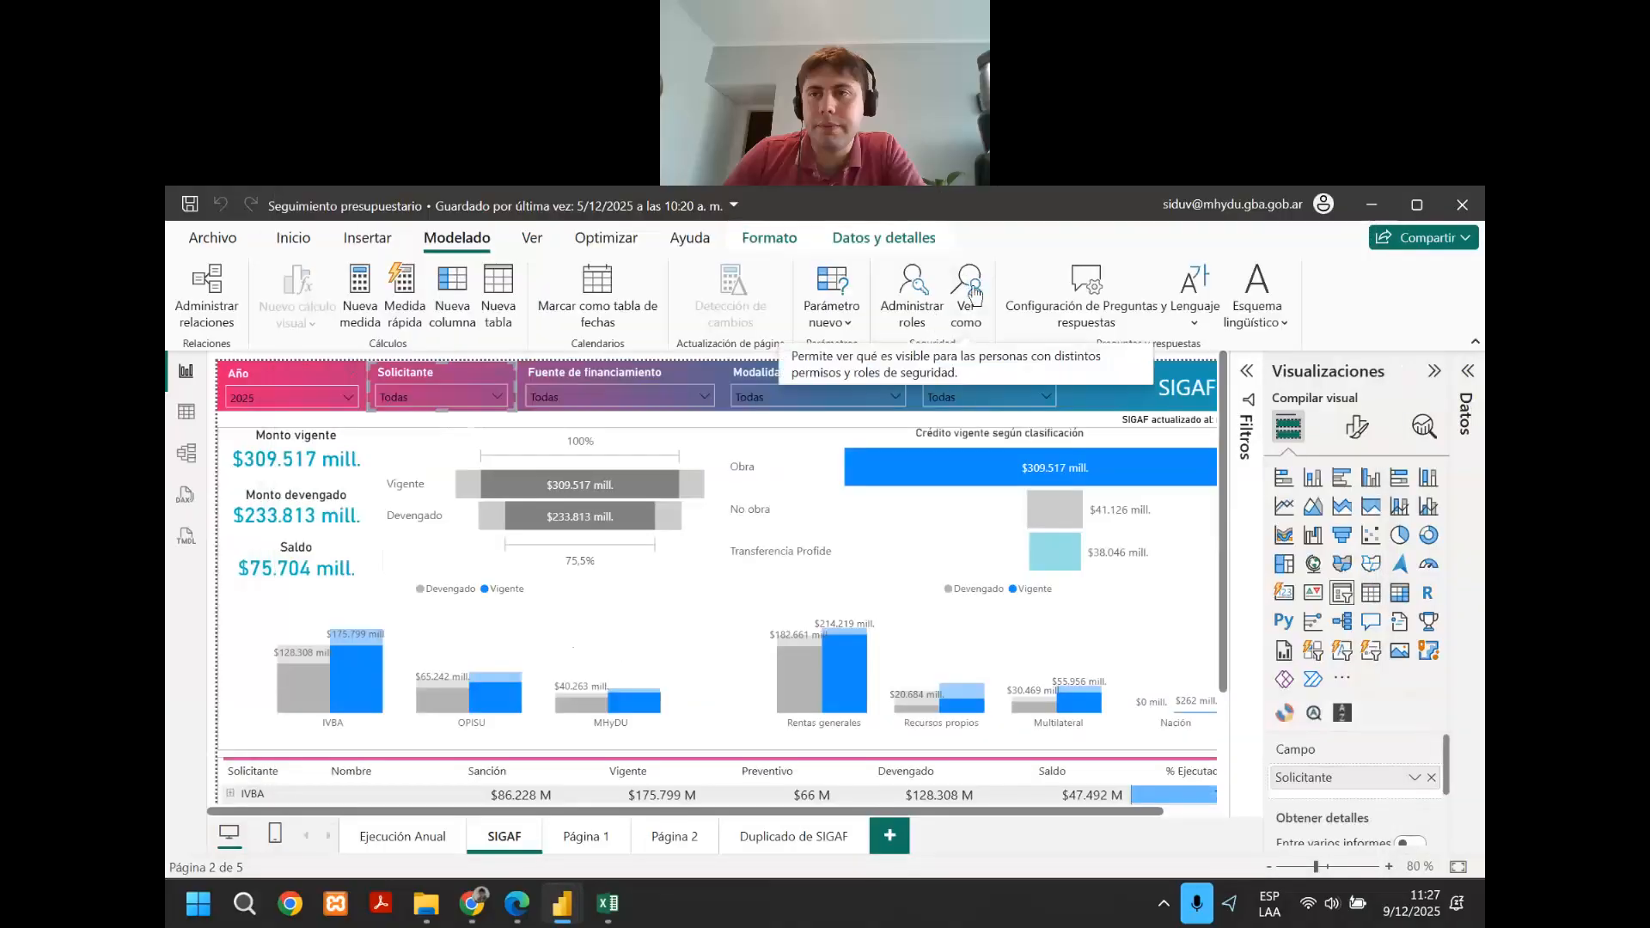
click(580, 475)
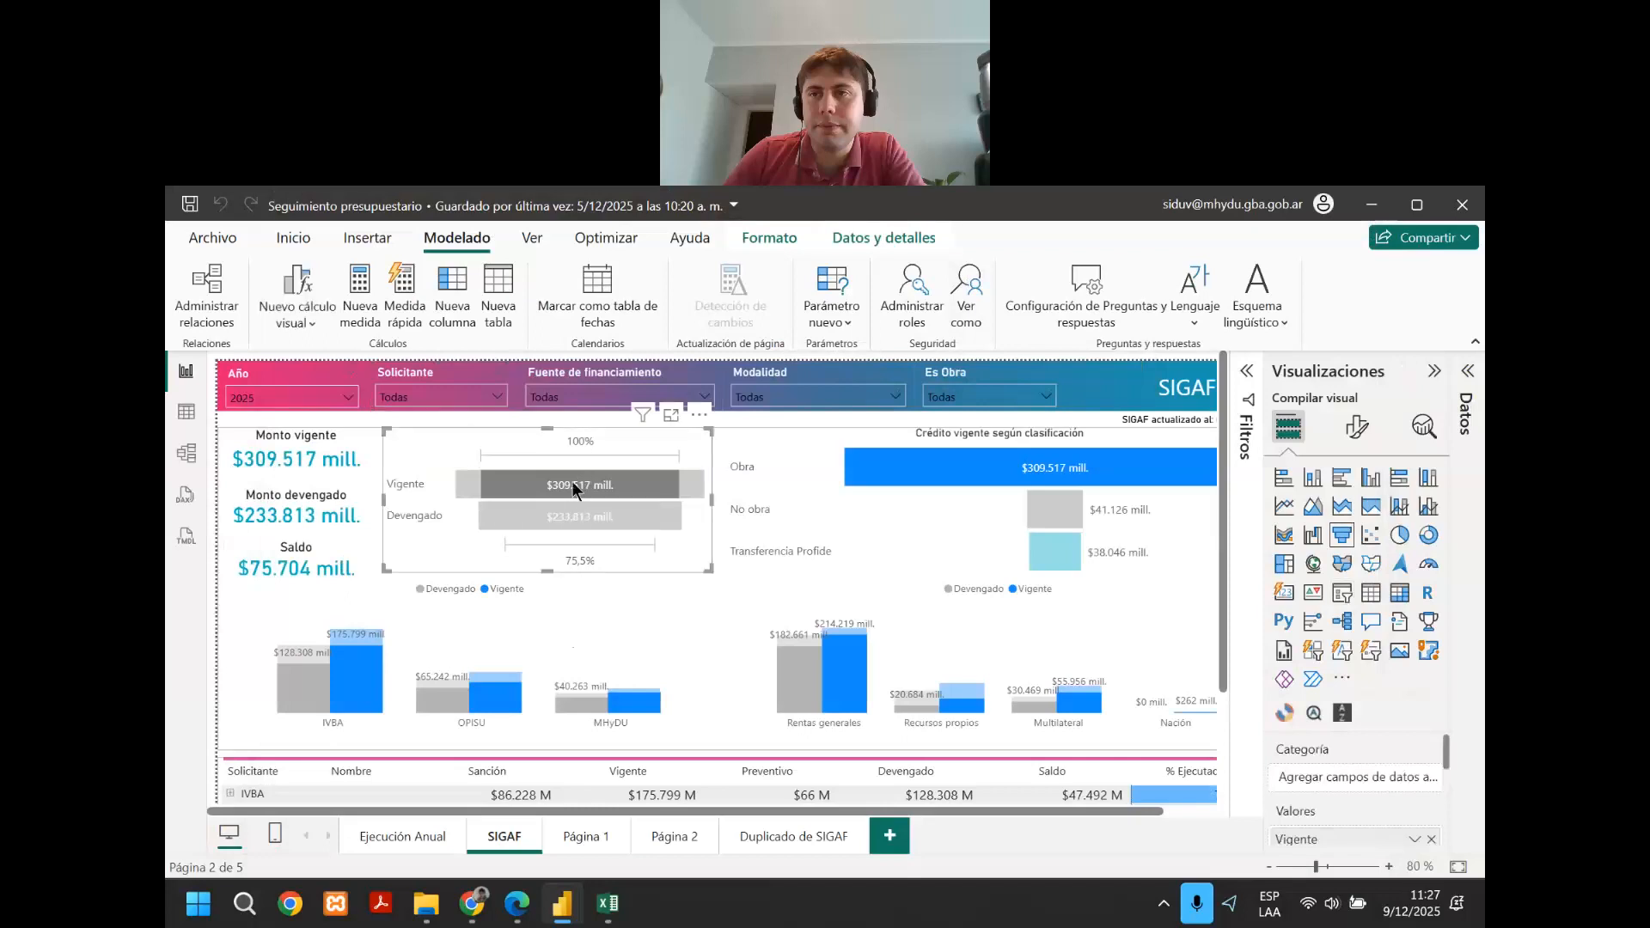
click(889, 468)
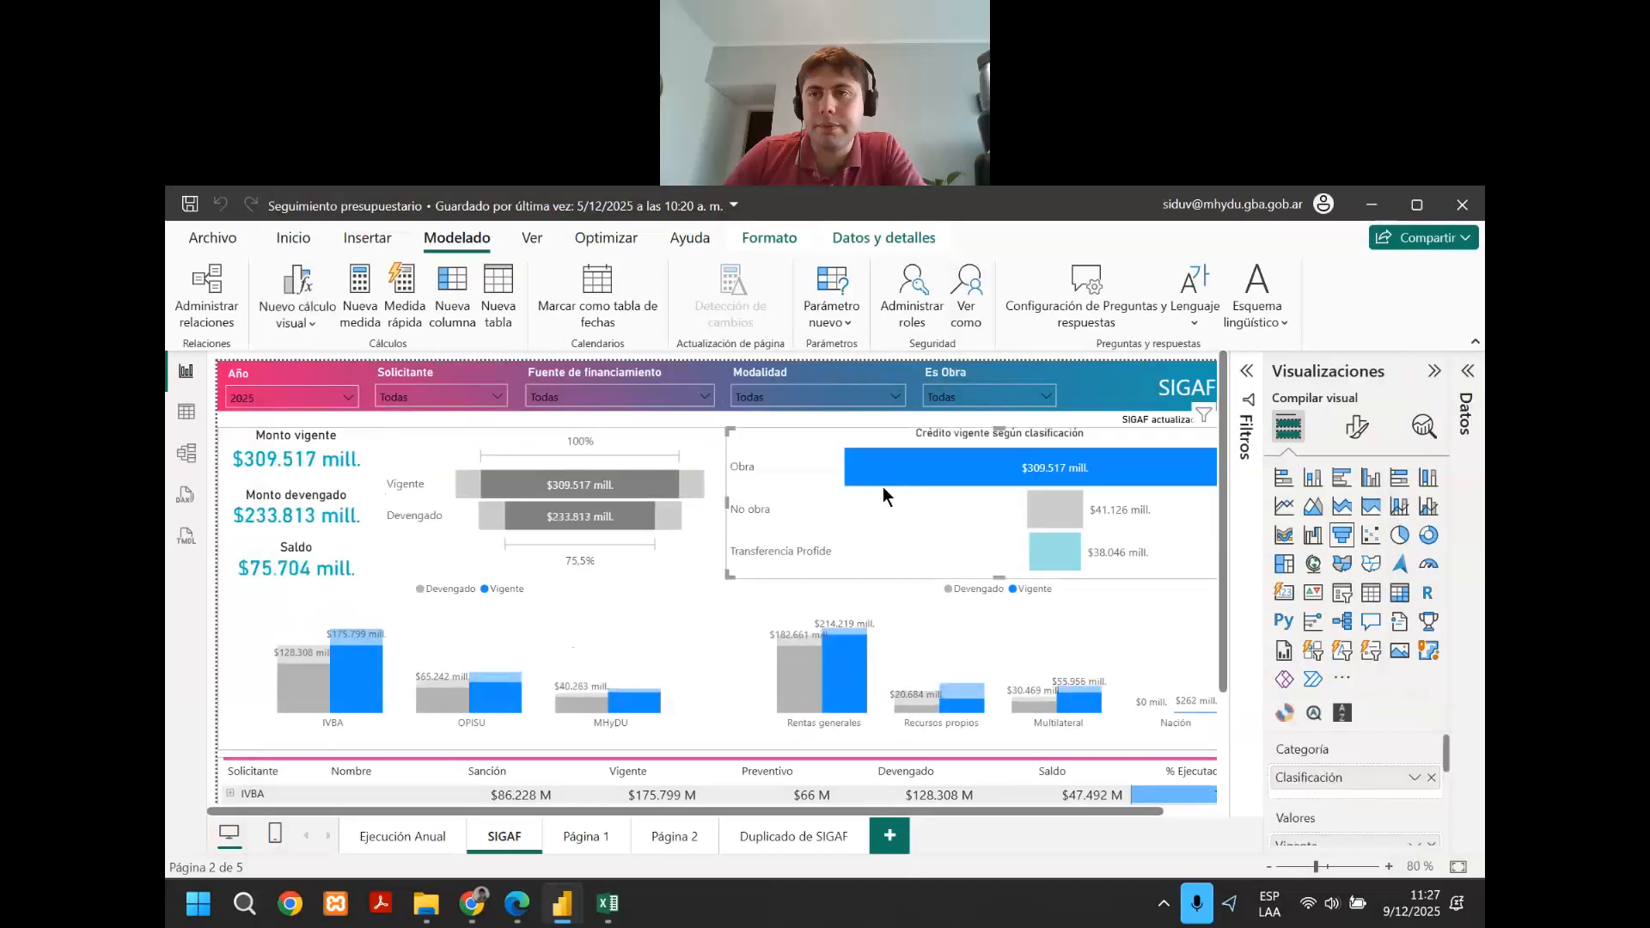
click(883, 486)
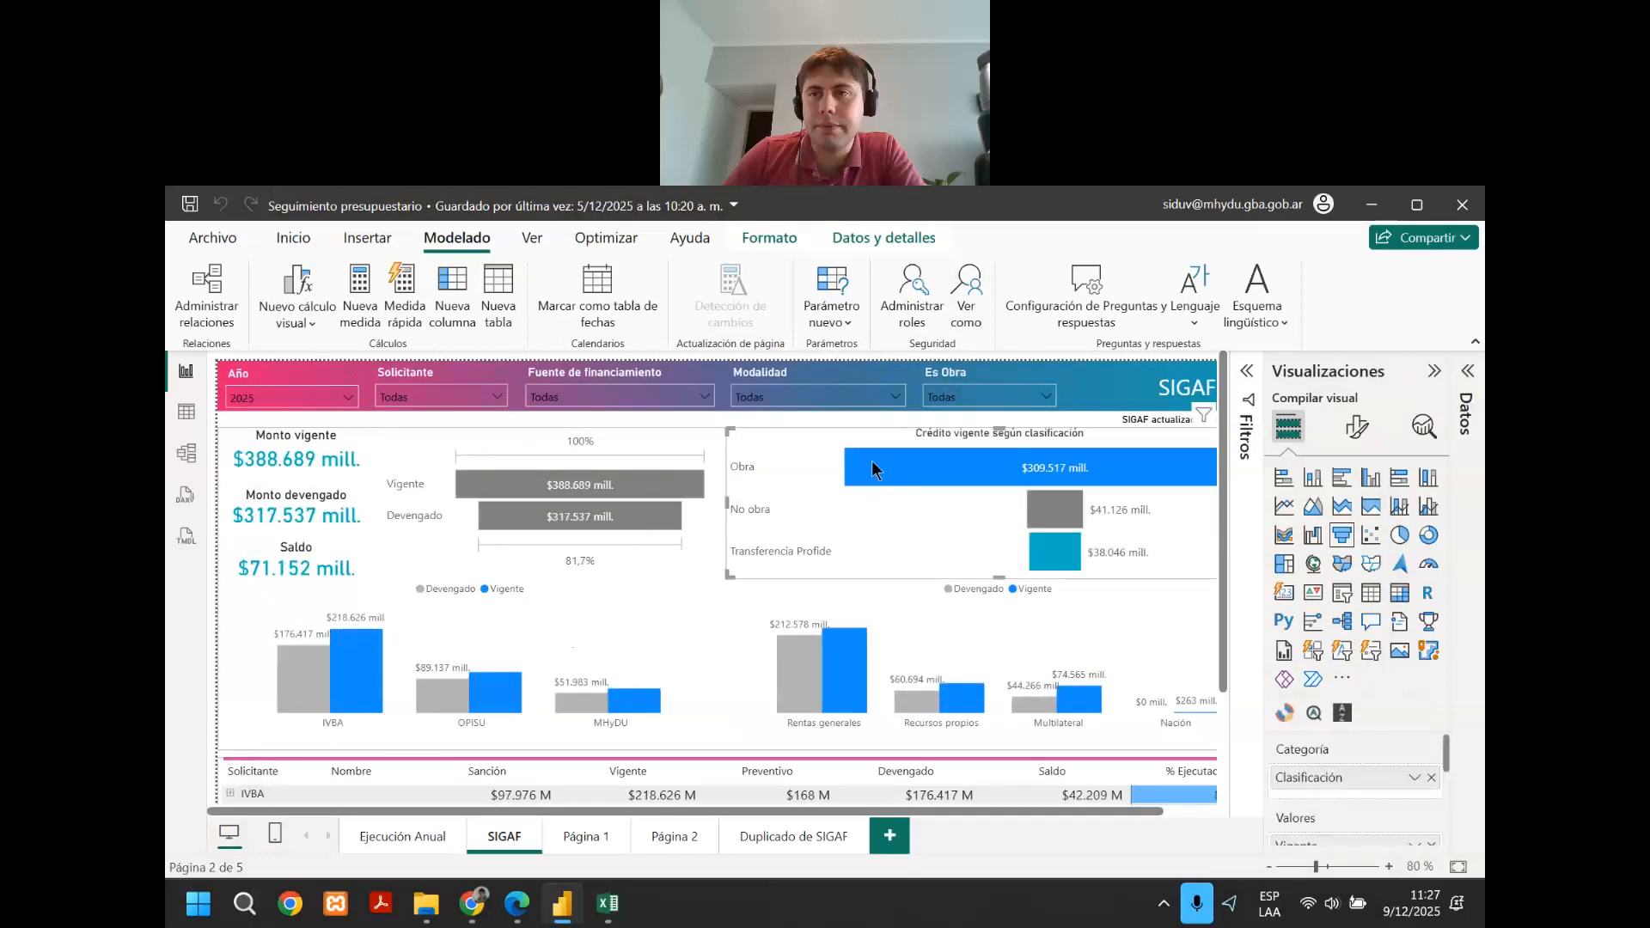
View the report as Rol MHyDU and check which options the Solicitante slicer offers.
click(976, 294)
click(672, 497)
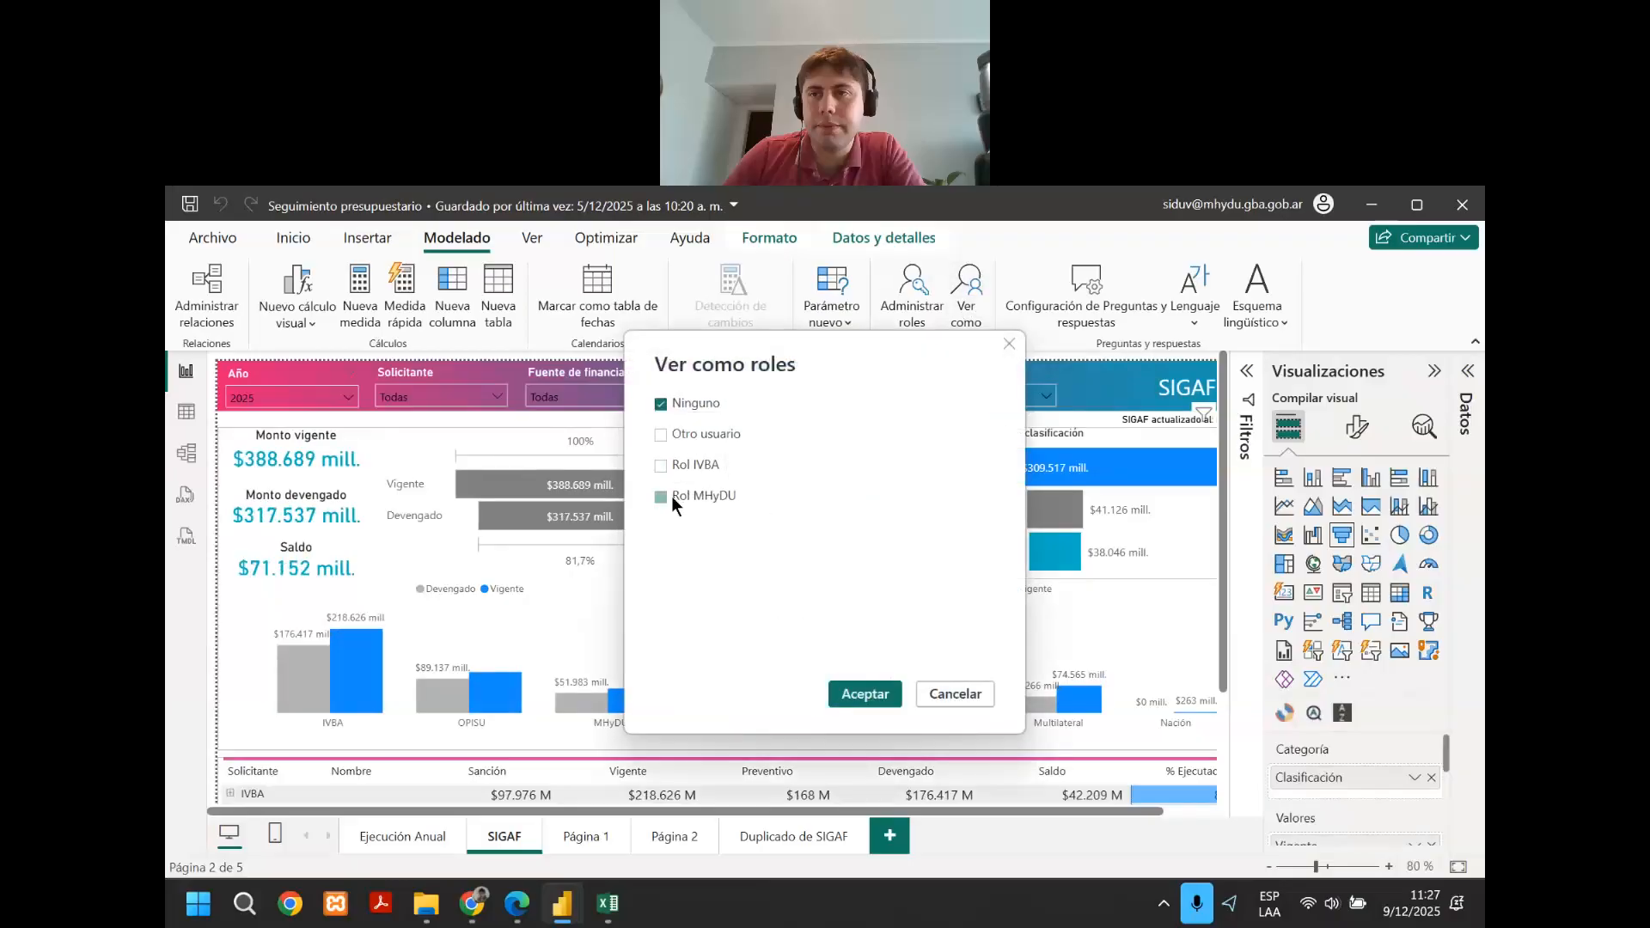
click(878, 696)
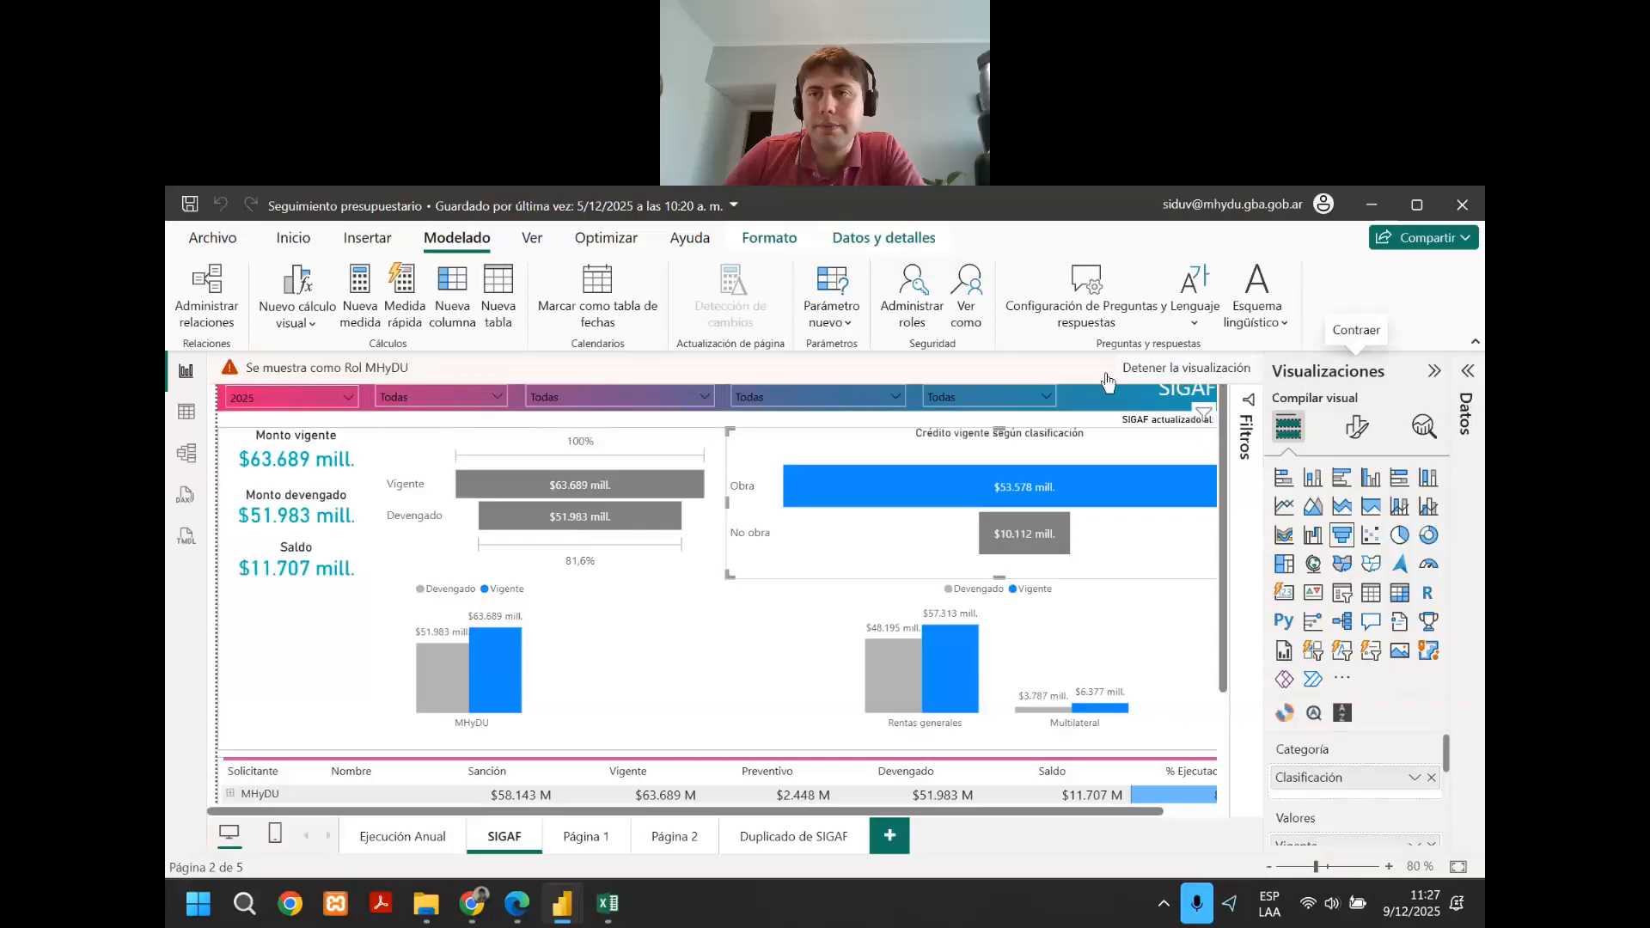
click(495, 396)
click(498, 399)
click(387, 396)
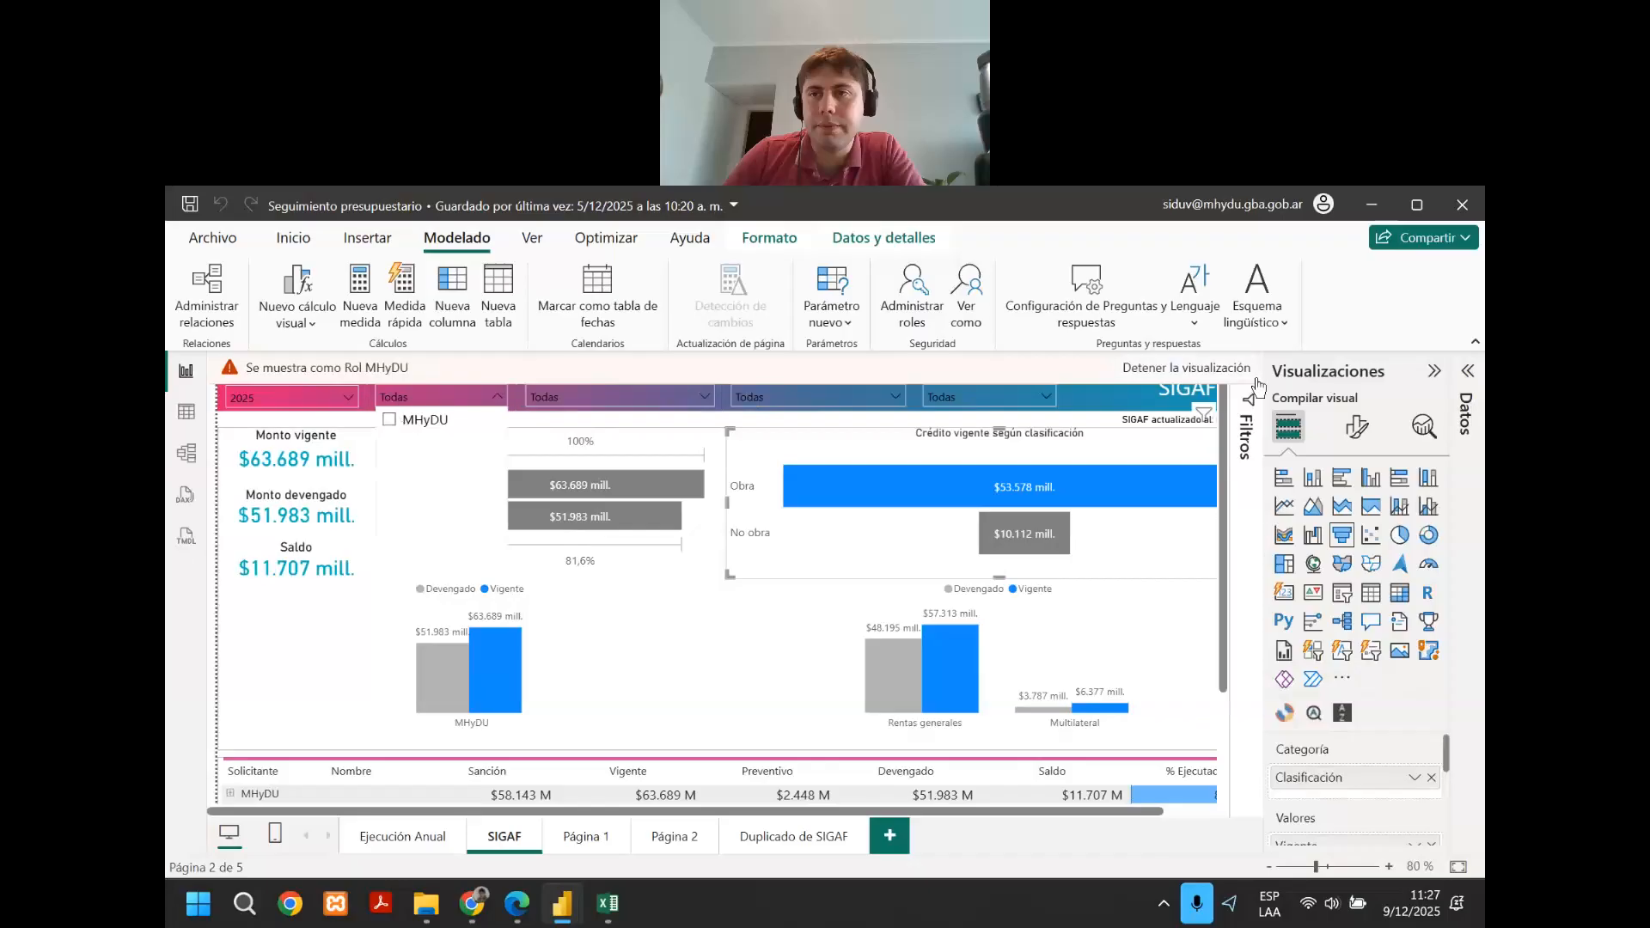
scroll(437, 403, up, 1)
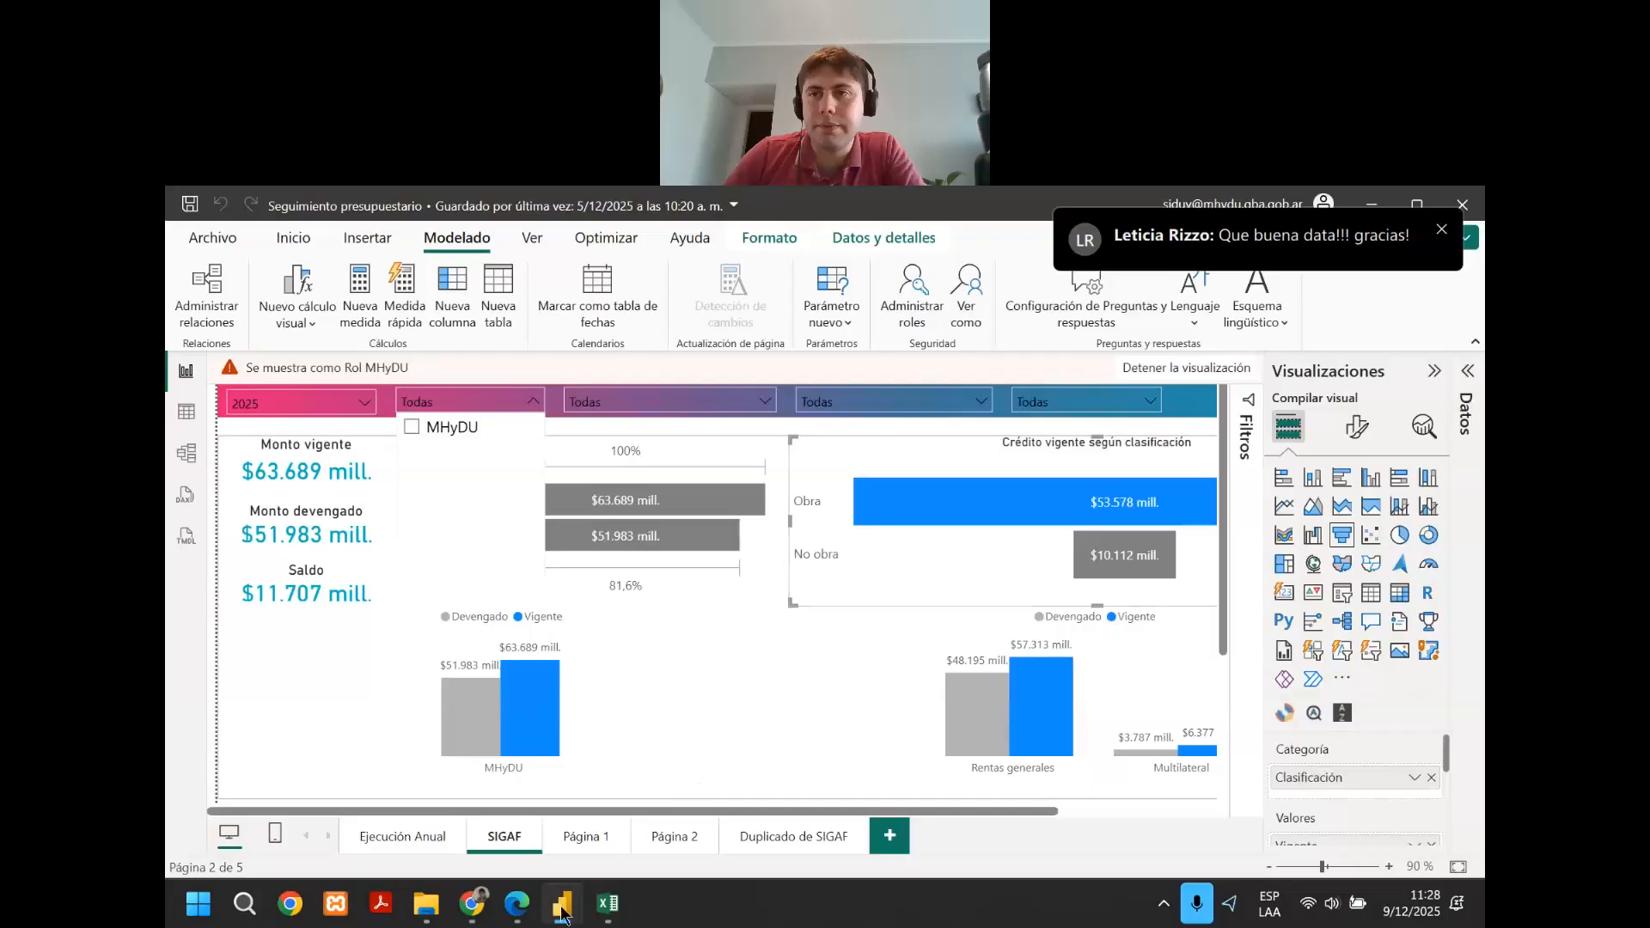
Switch to the Modulo IV PDF slides in Edge, advance to the closing ¿Preguntas? slide, and leave full-screen presentation.
click(528, 909)
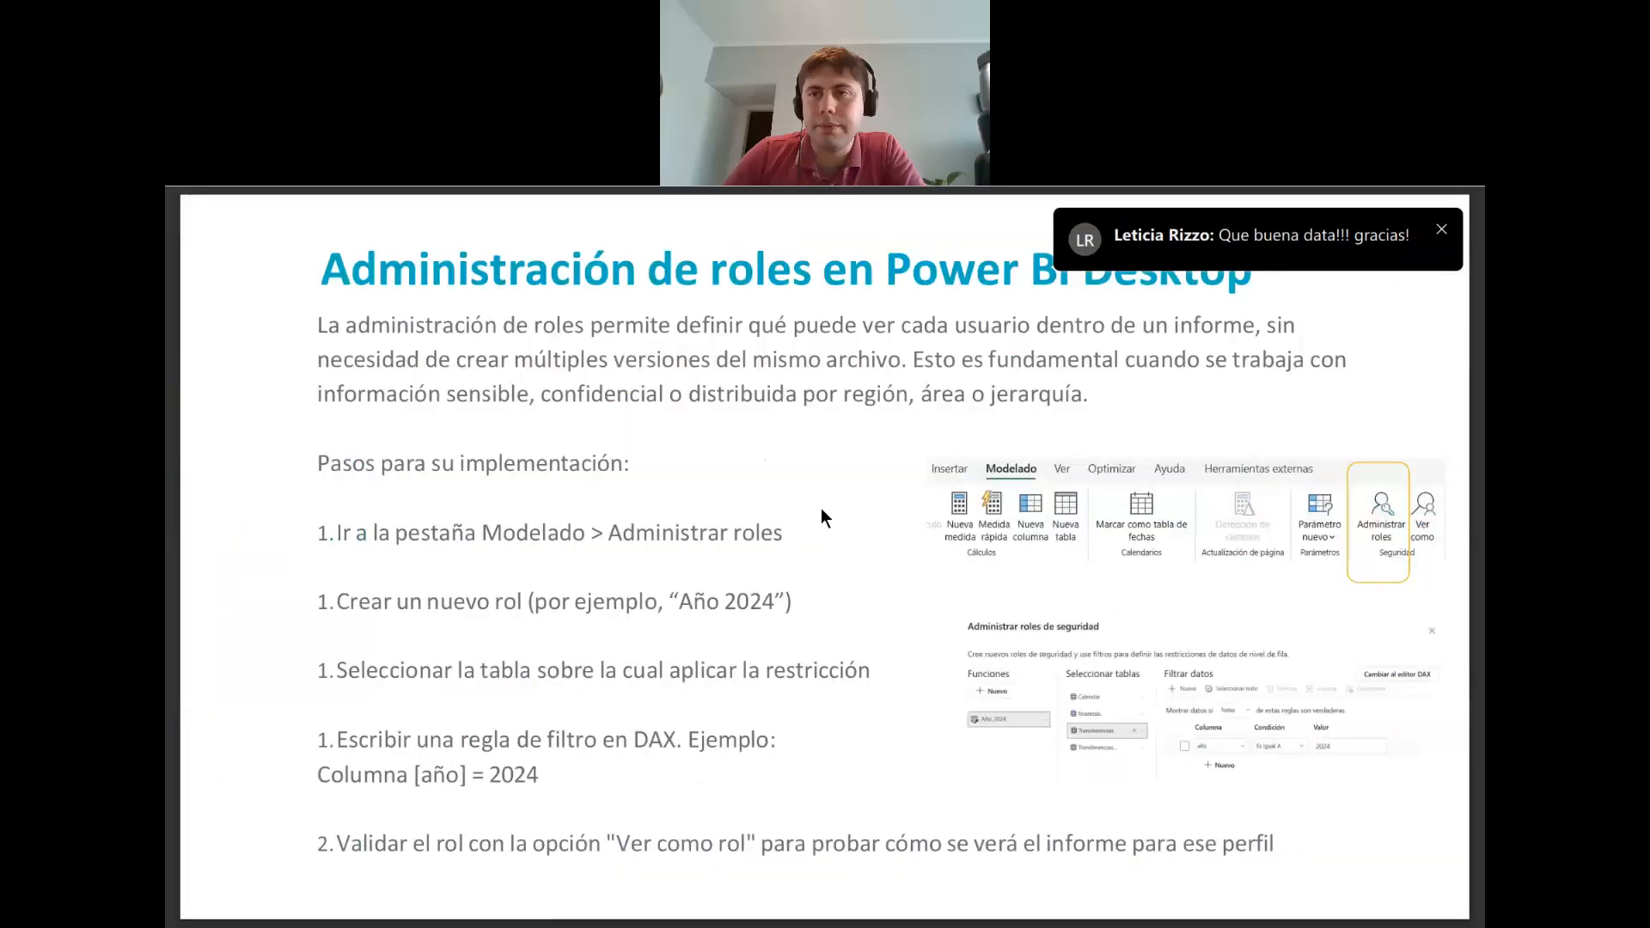
click(818, 513)
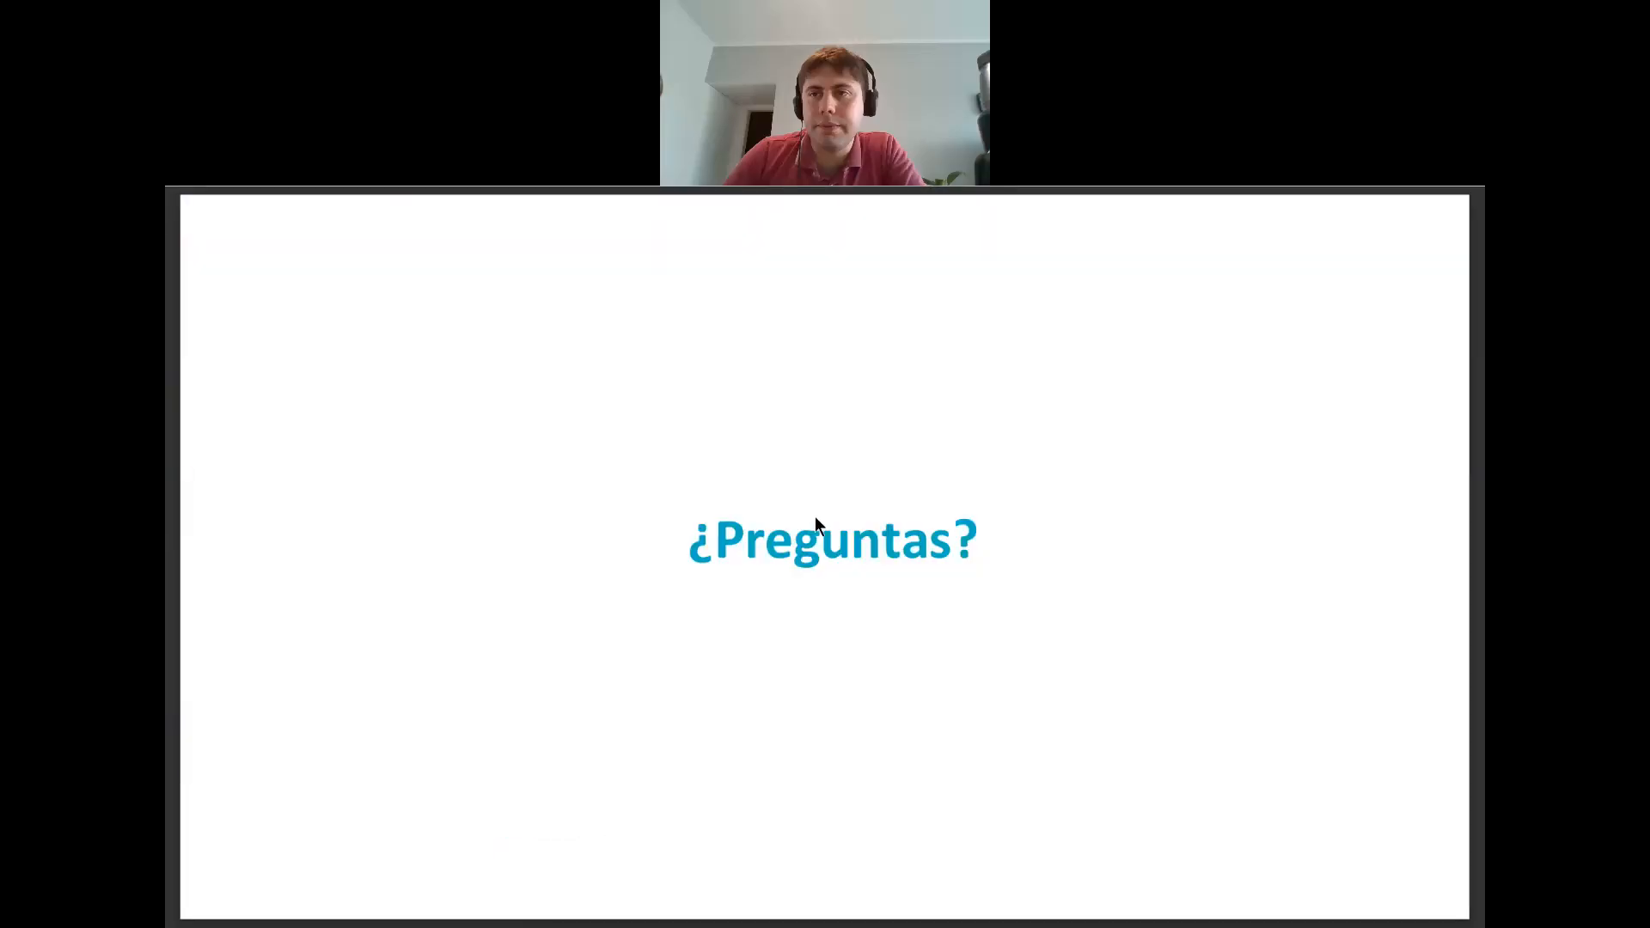
key(Escape)
scroll(812, 521, up, 3)
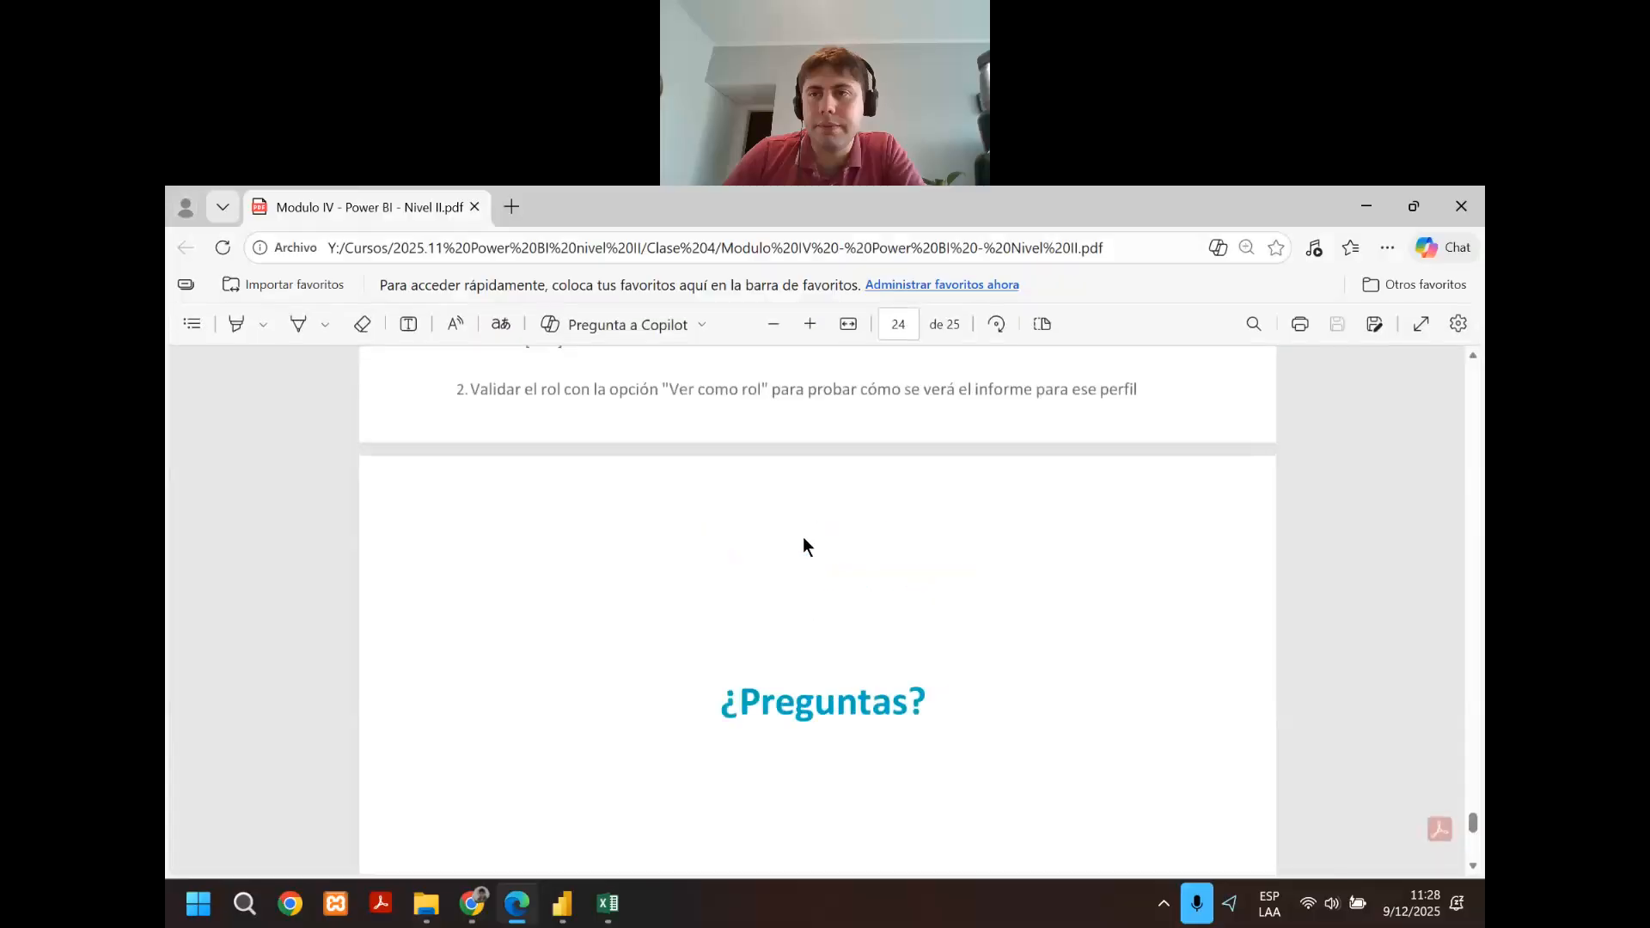
scroll(800, 541, down, 3)
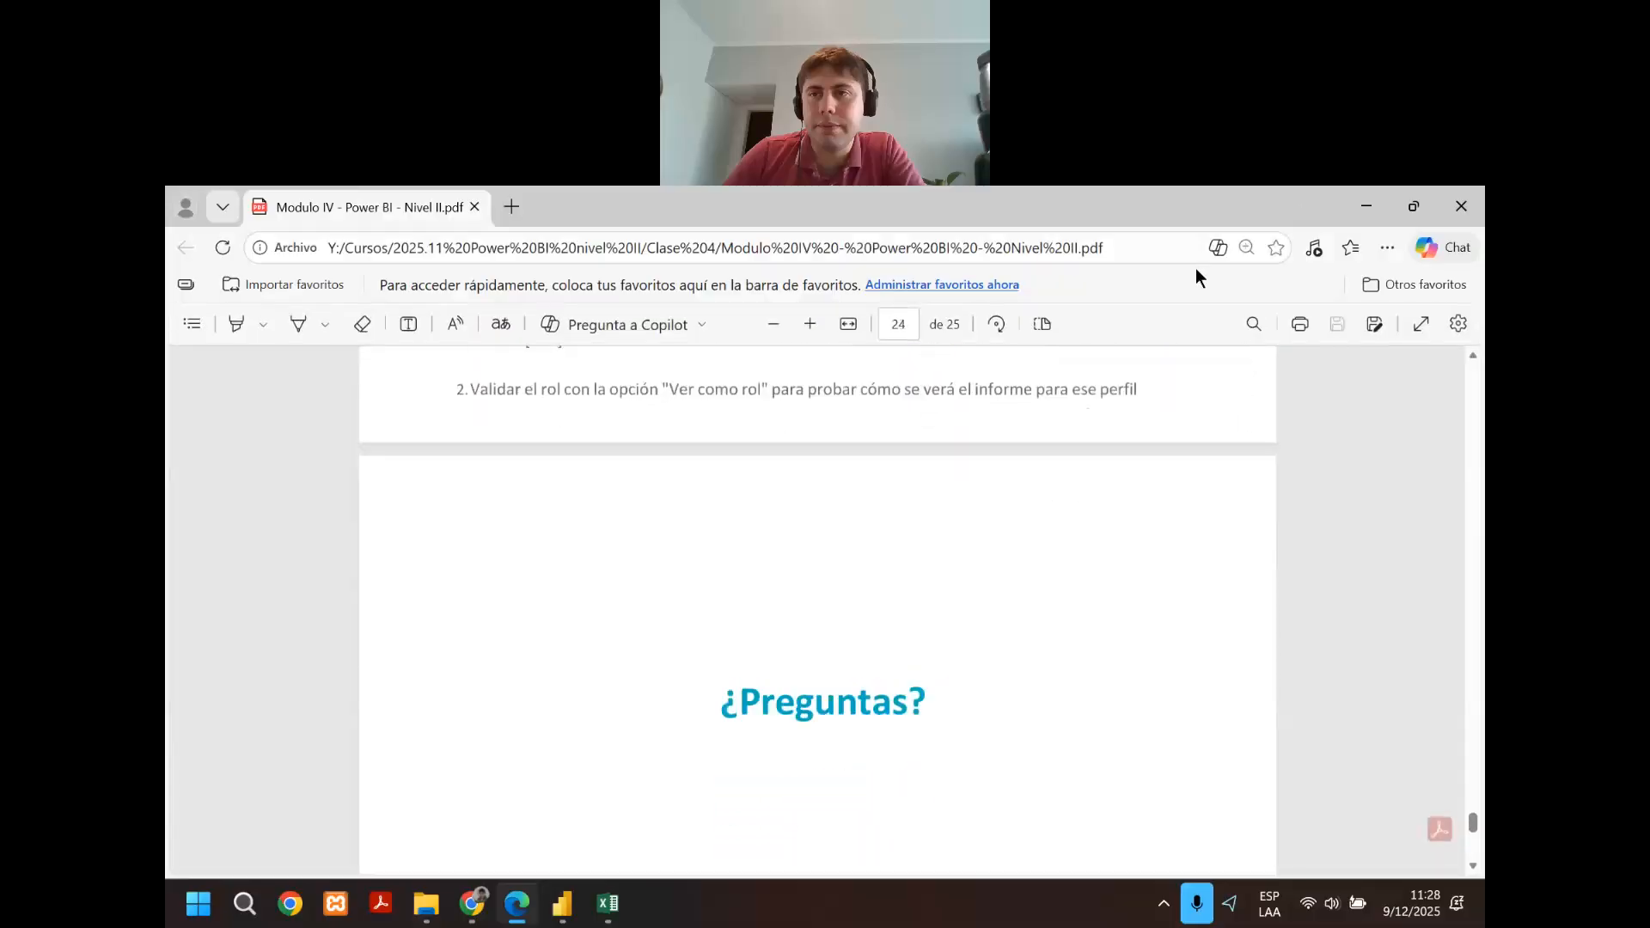
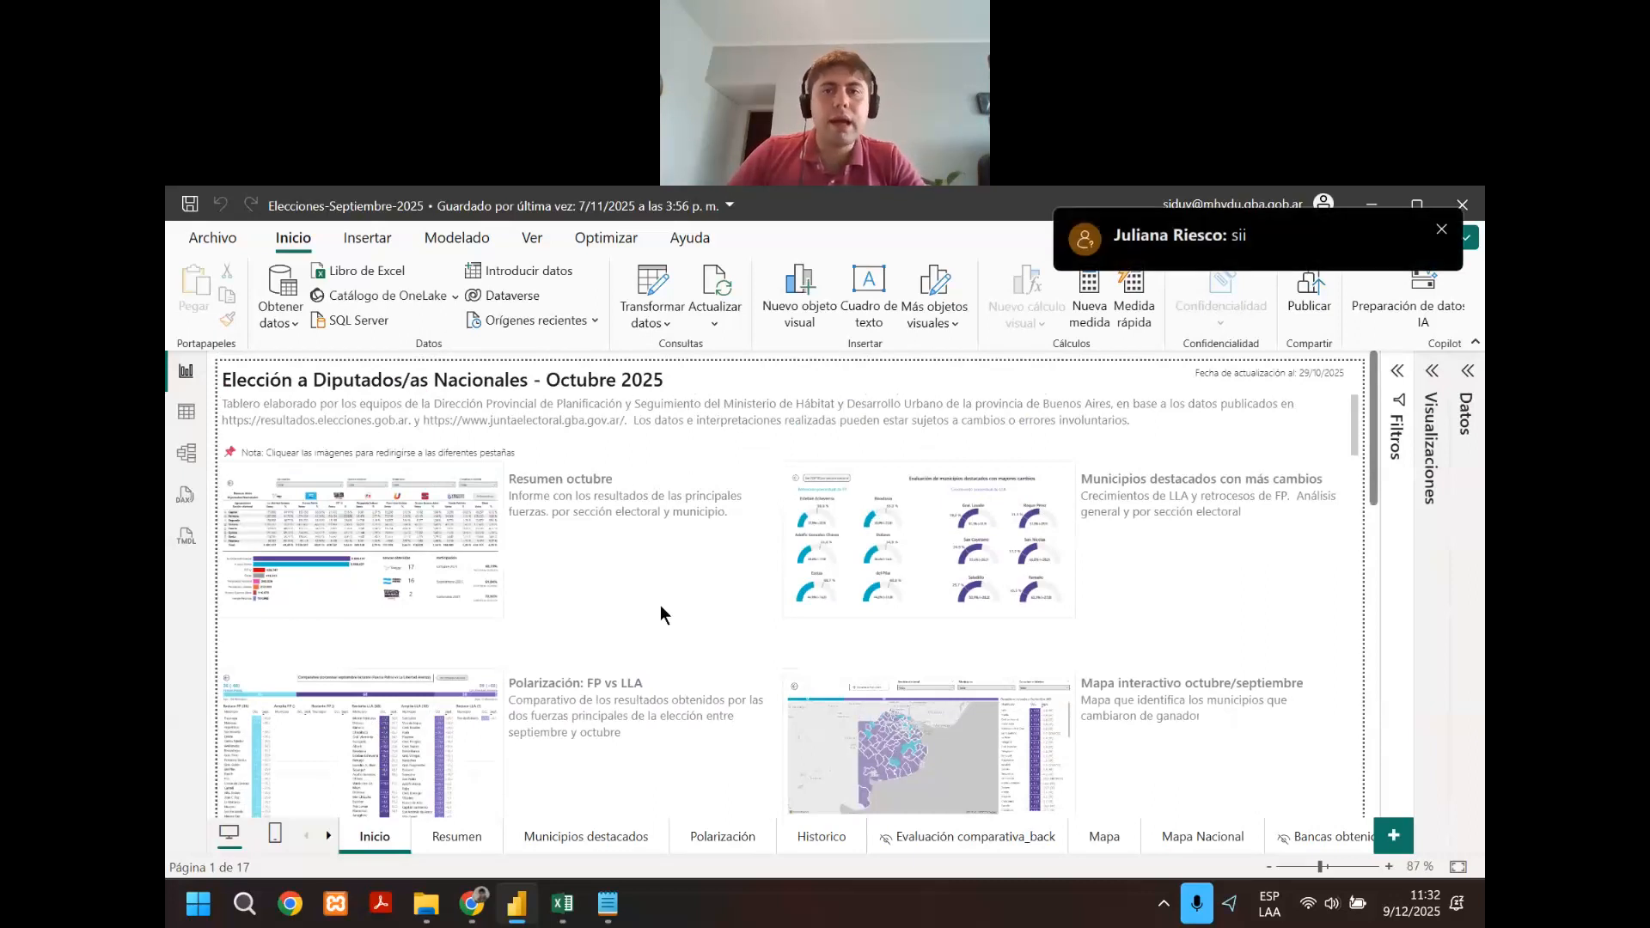
Look through the Inicio page of the Elecciones-Septiembre-2025 report, from the October thumbnails to the September ones.
scroll(660, 605, up, 1)
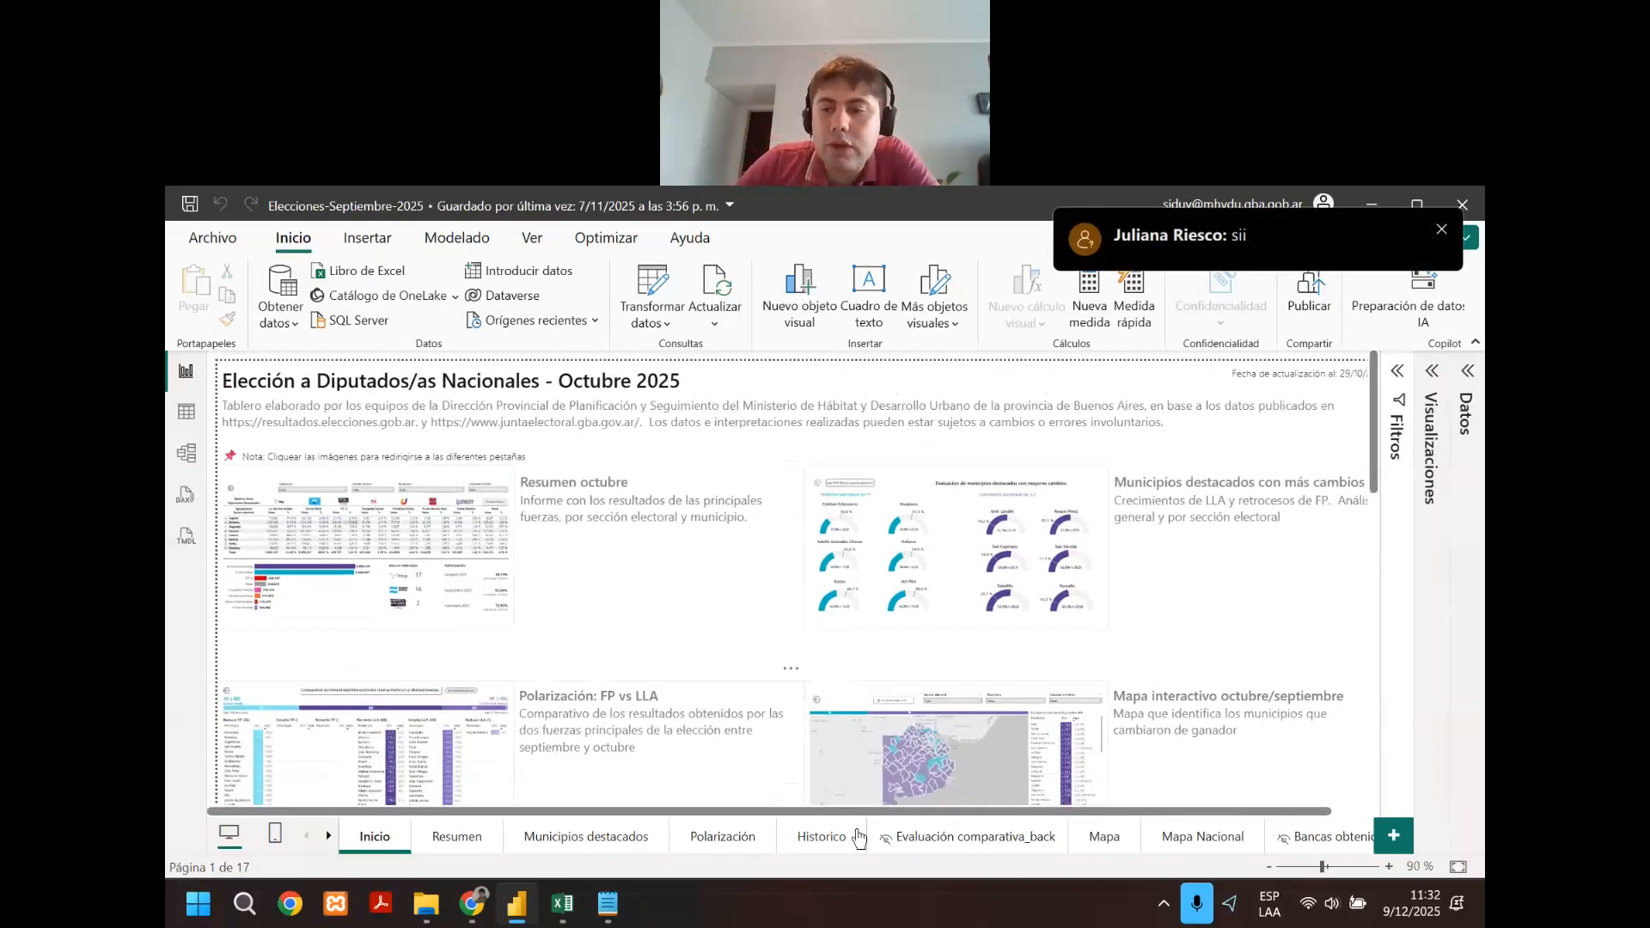
drag(828, 811, 430, 836)
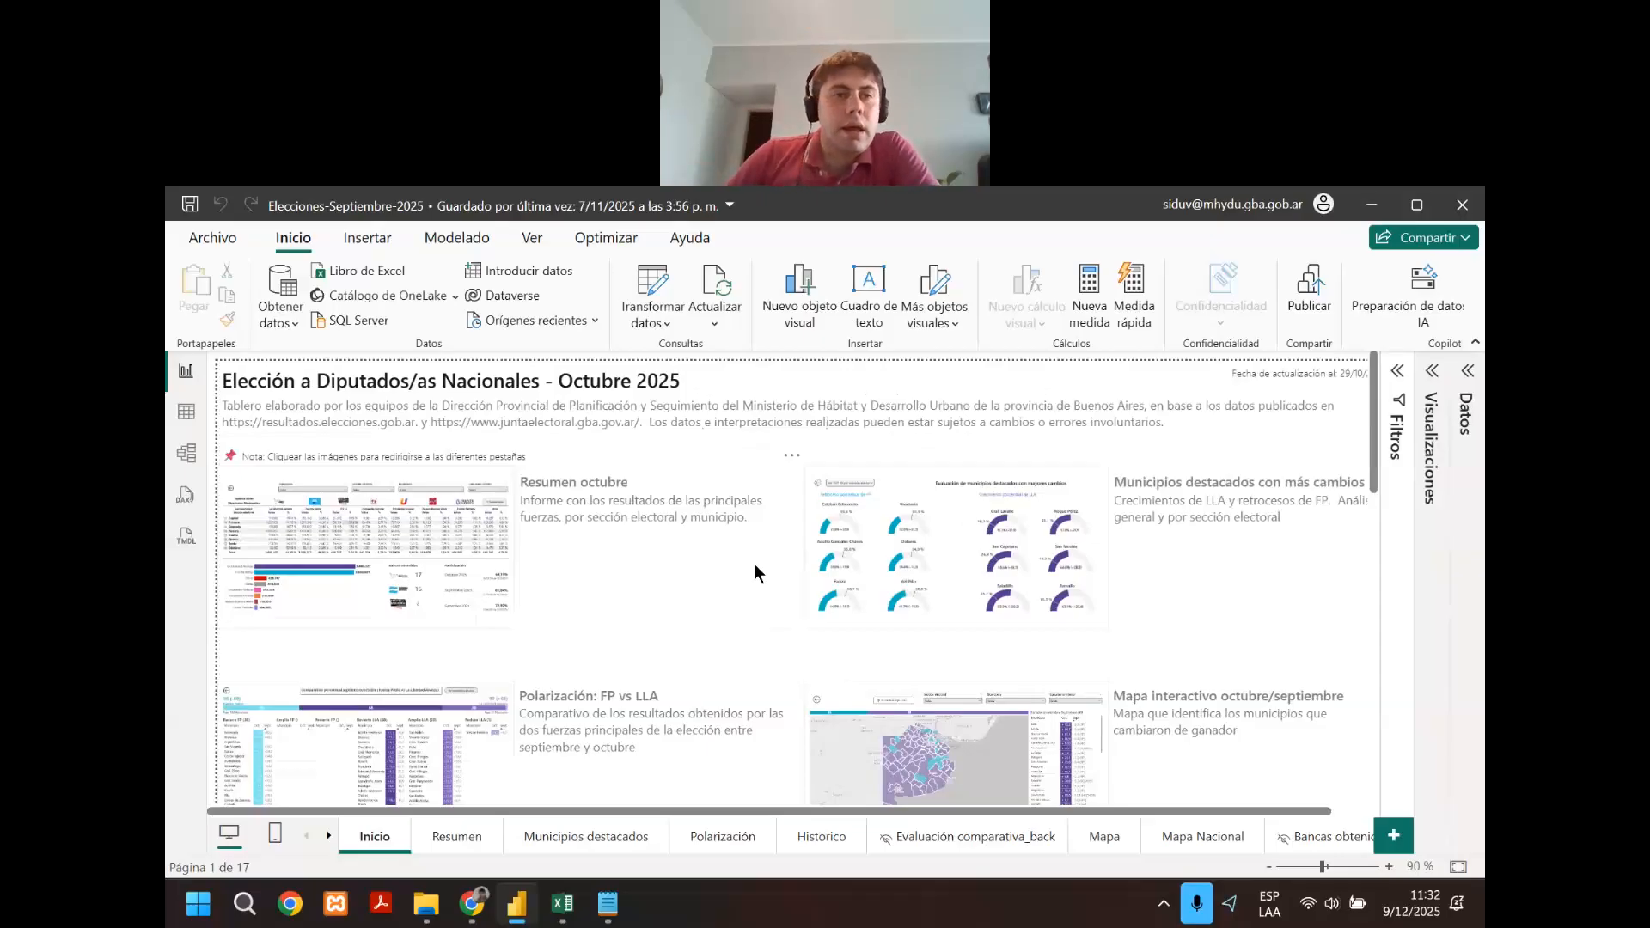
scroll(468, 481, down, 1)
scroll(468, 482, up, 2)
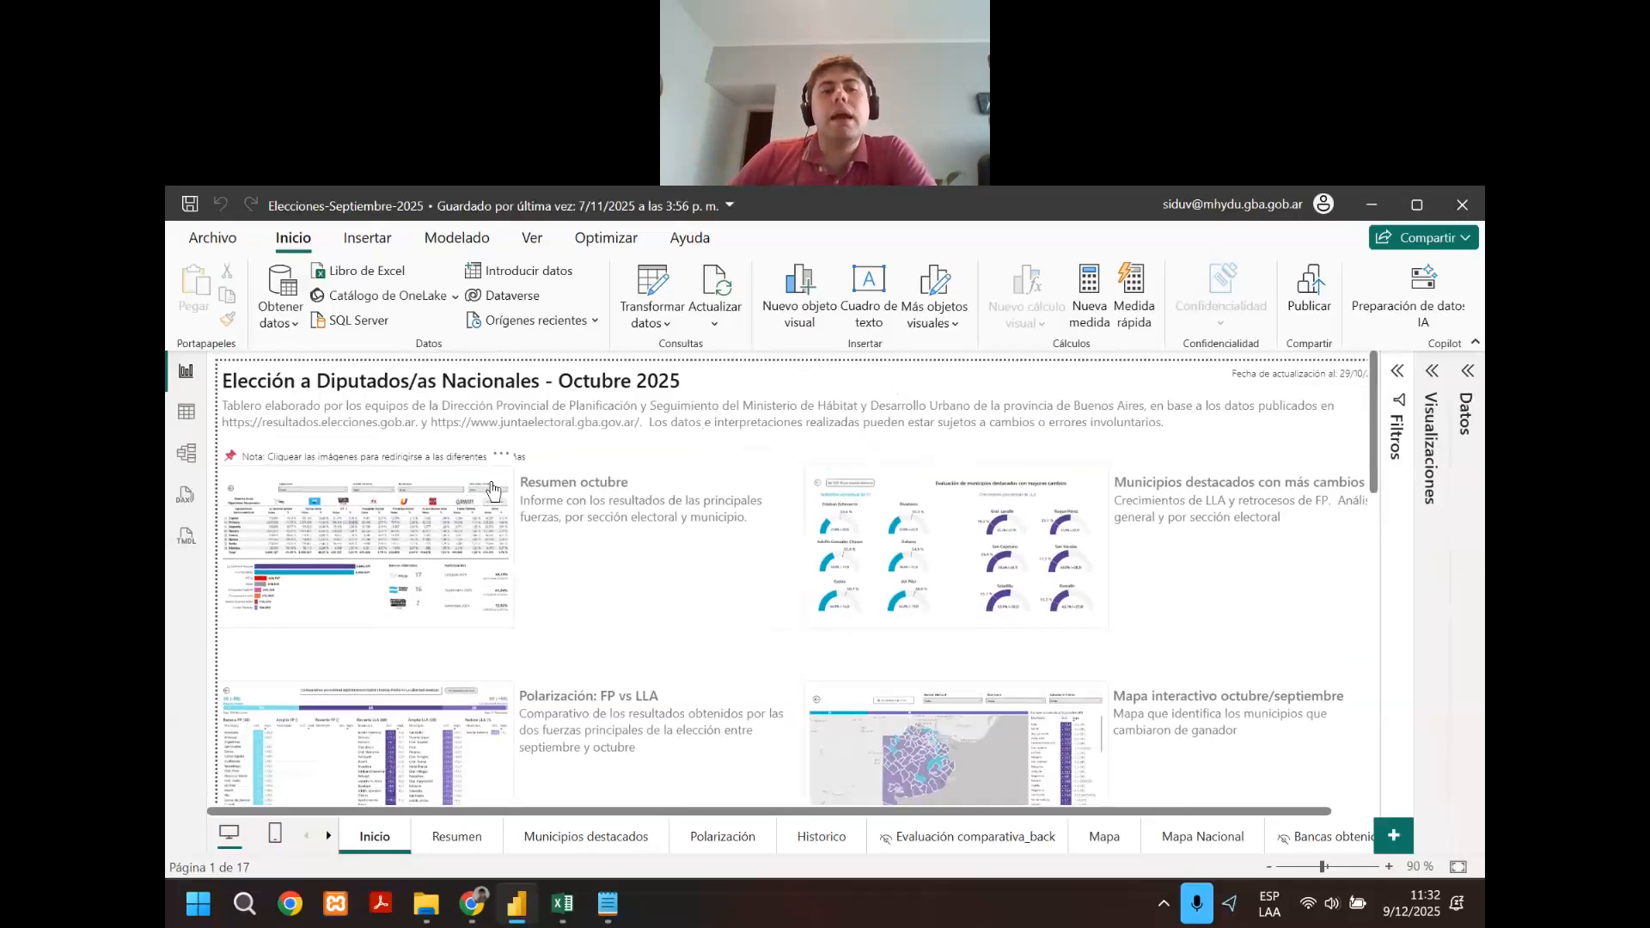
scroll(473, 533, down, 7)
scroll(474, 594, down, 2)
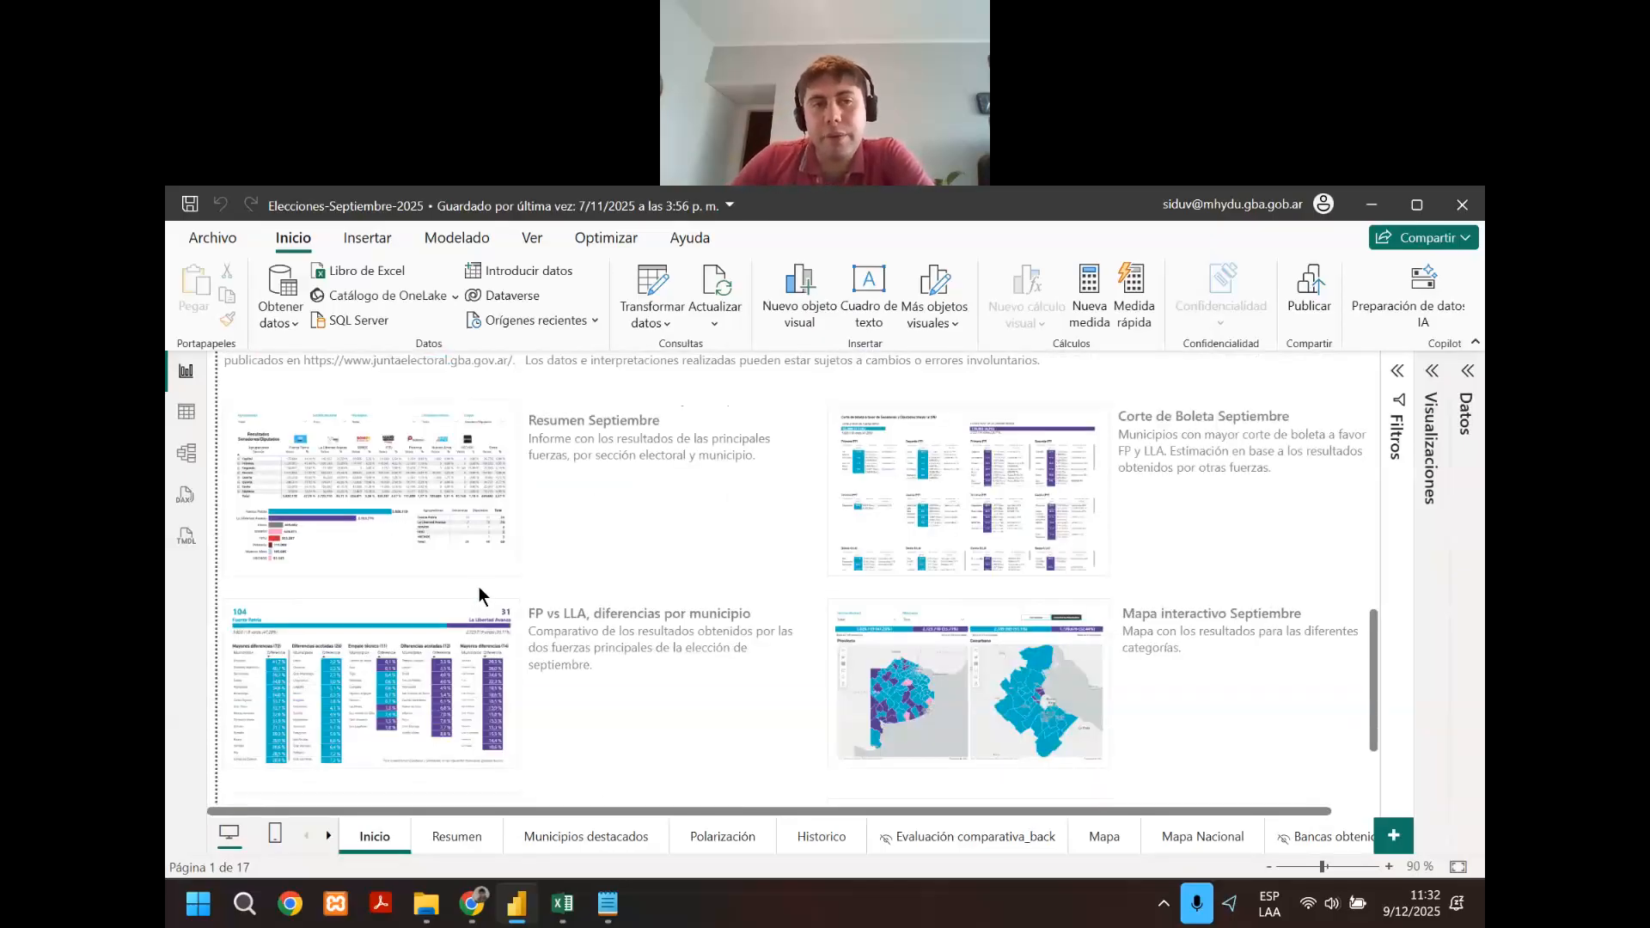
scroll(475, 587, up, 10)
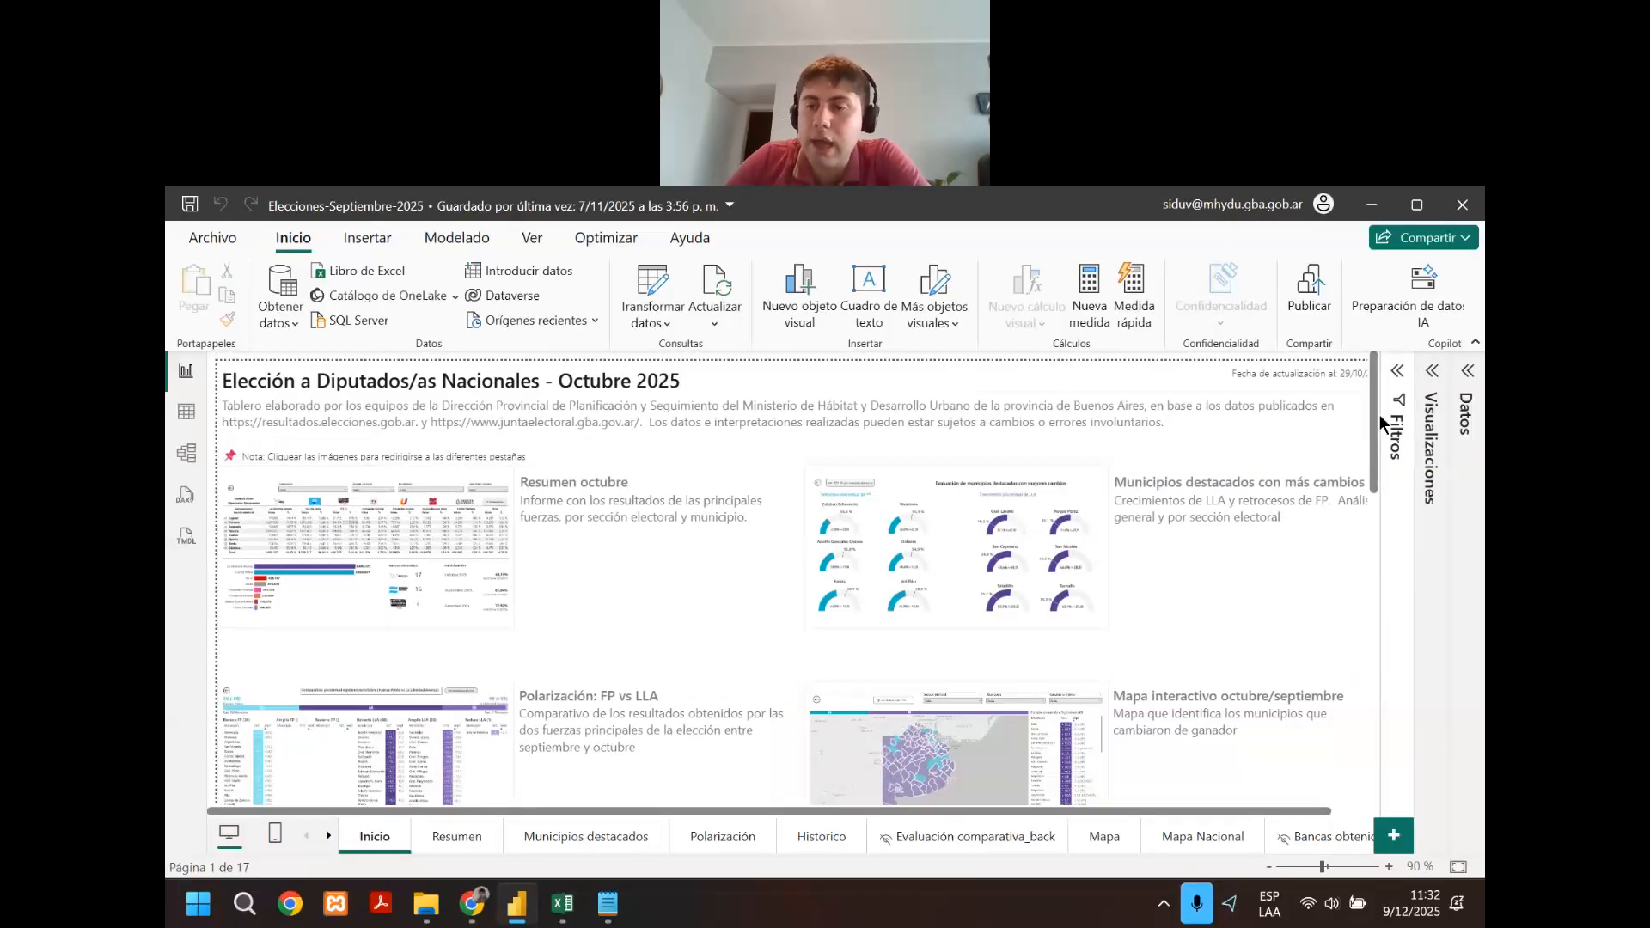
mouse_move(1215, 811)
mouse_down()
mouse_move(1265, 818)
mouse_move(1203, 813)
mouse_up()
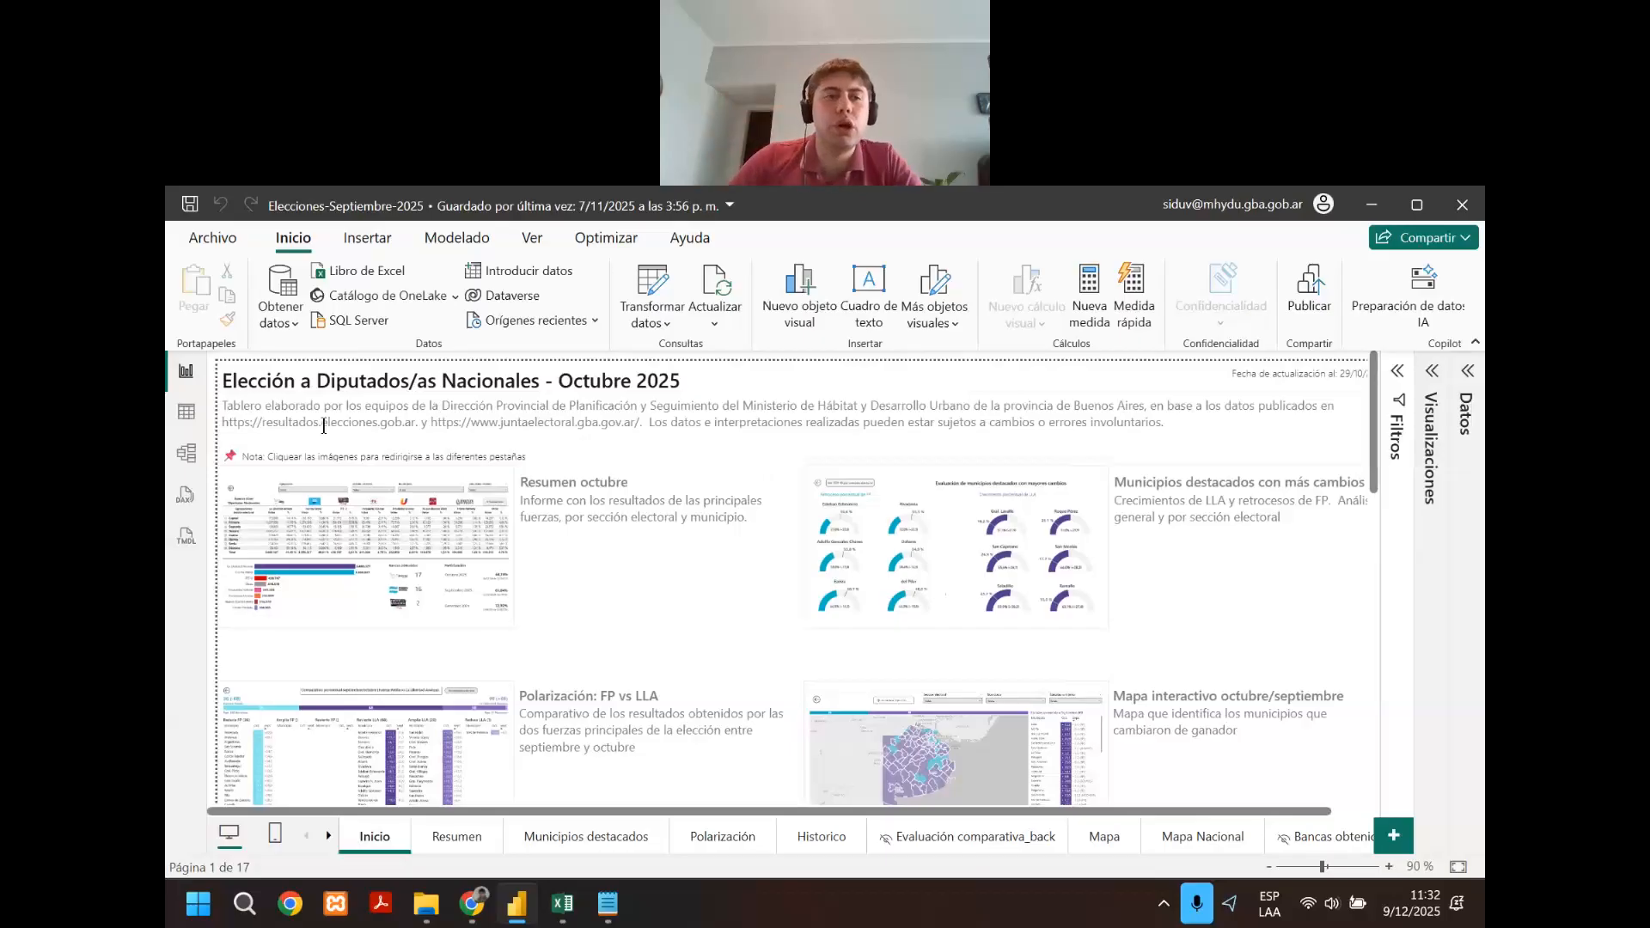
Follow the Resumen octubre image link, look over the whole Resumen page, and return to Inicio with its back arrow.
ctrl+click(389, 585)
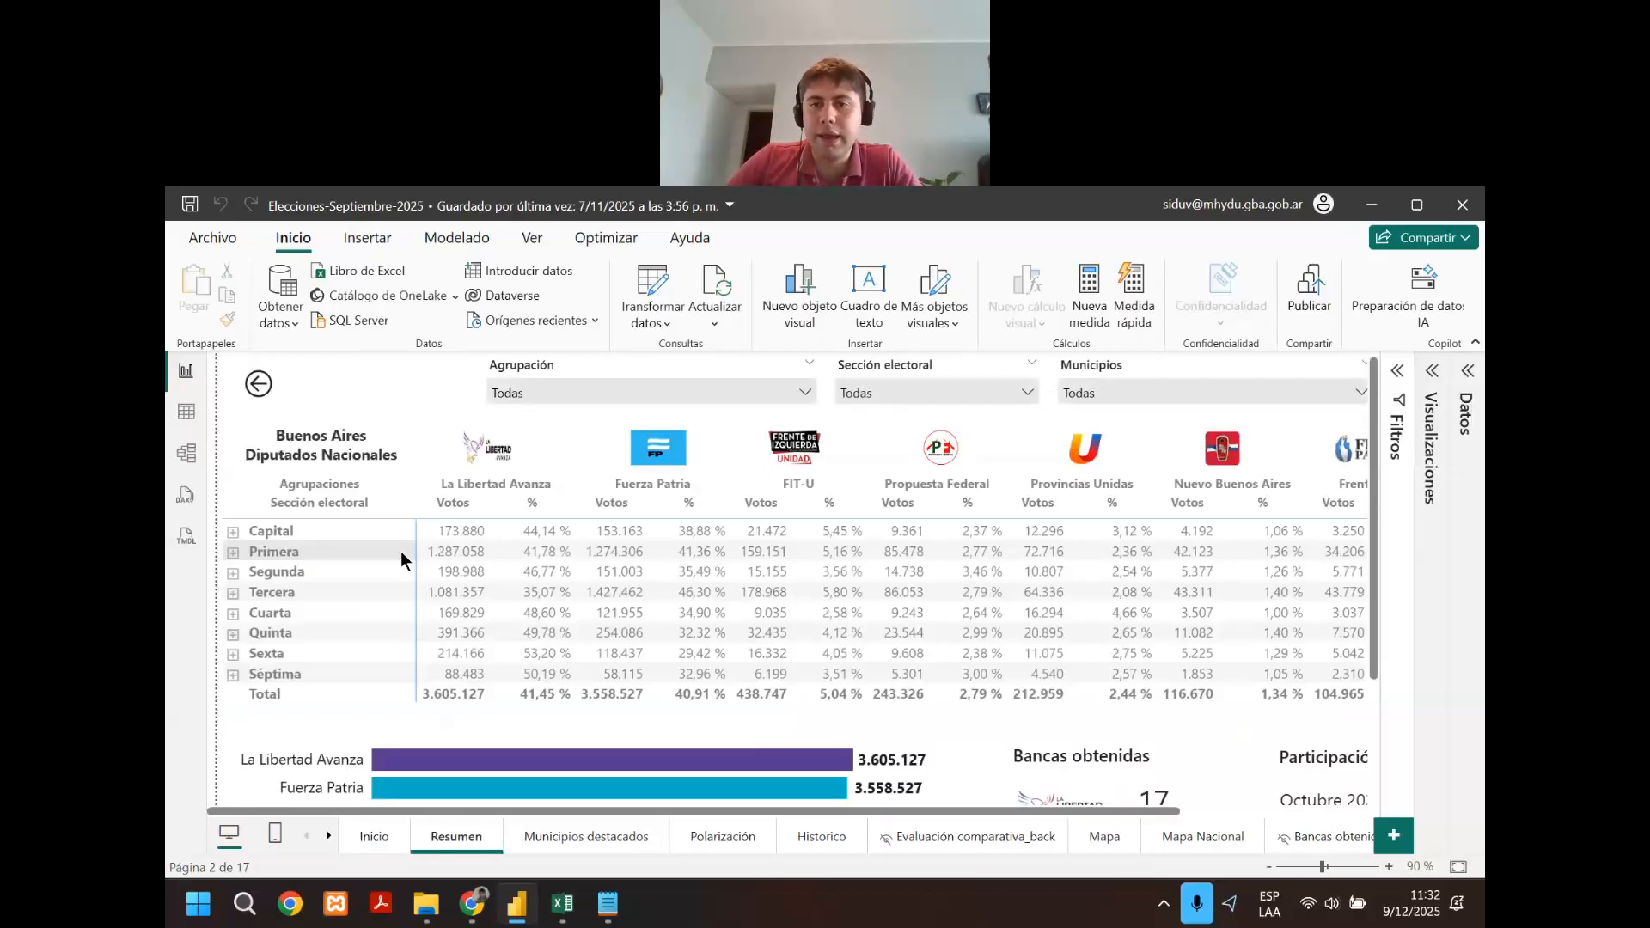
scroll(718, 584, down, 1)
scroll(719, 584, down, 2)
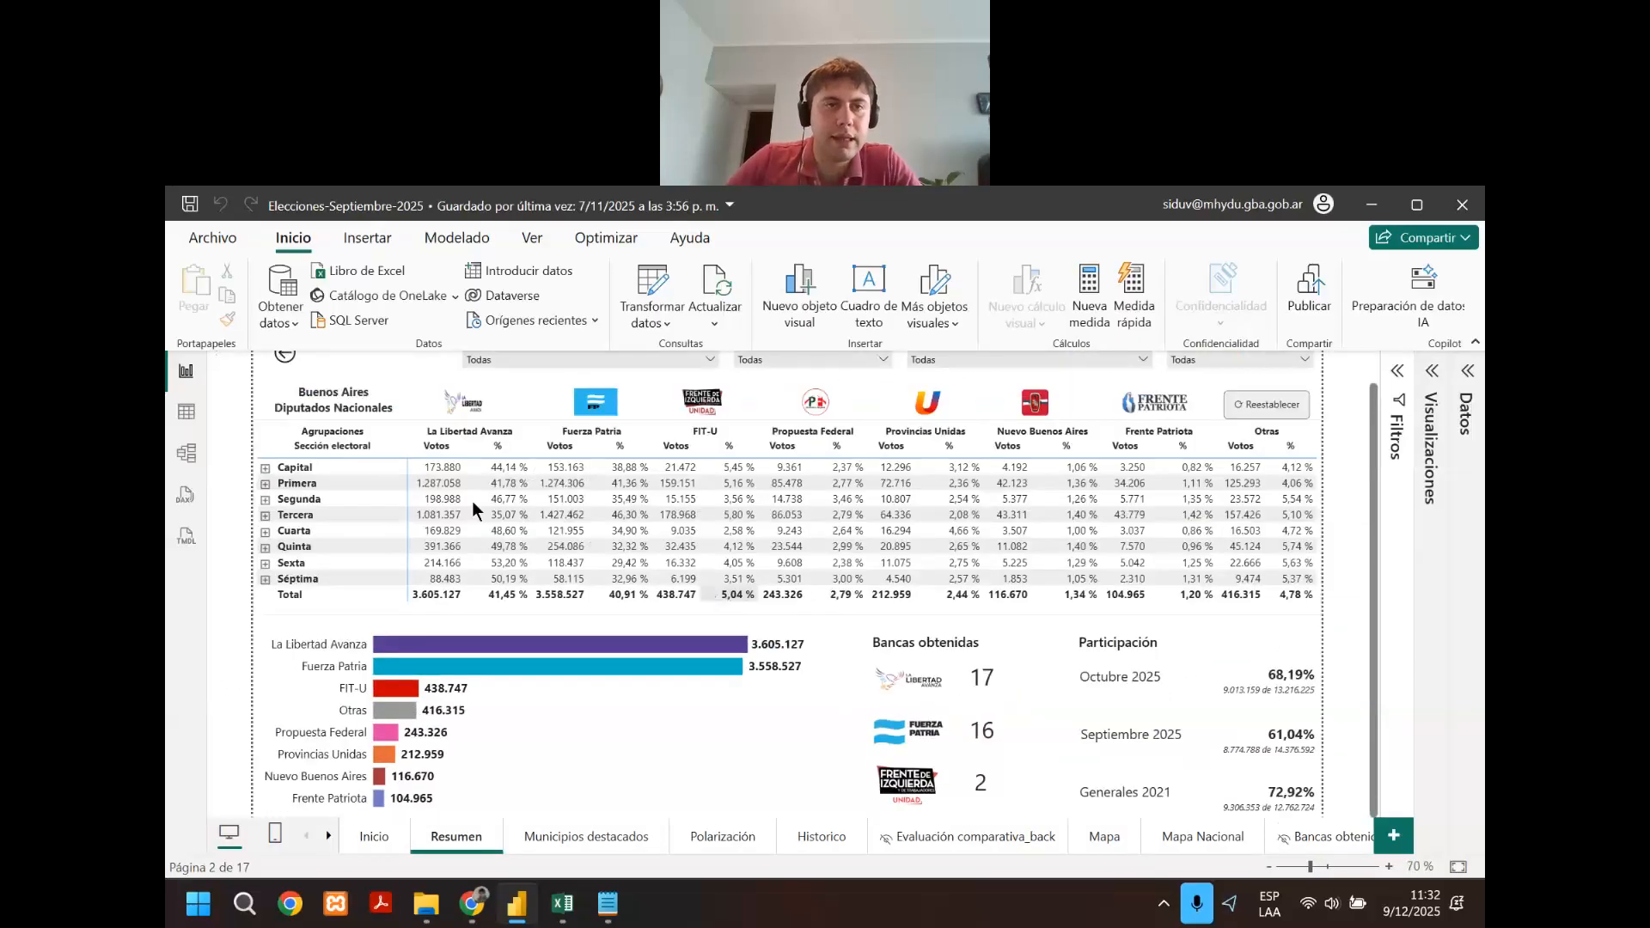
scroll(446, 550, up, 1)
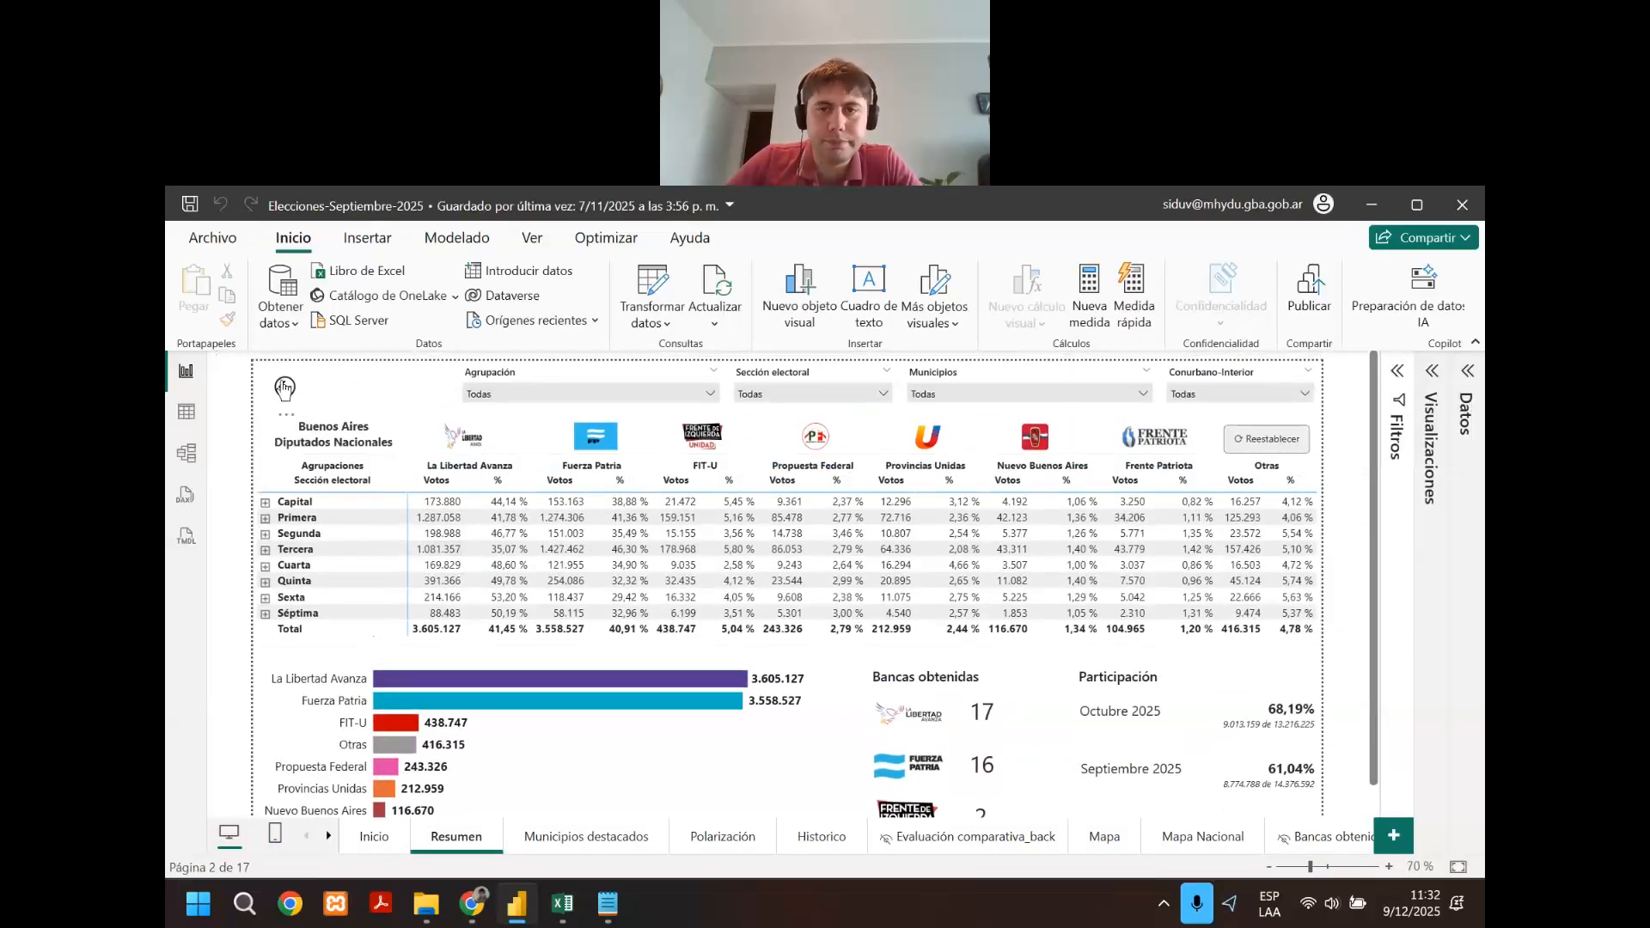
ctrl+click(284, 388)
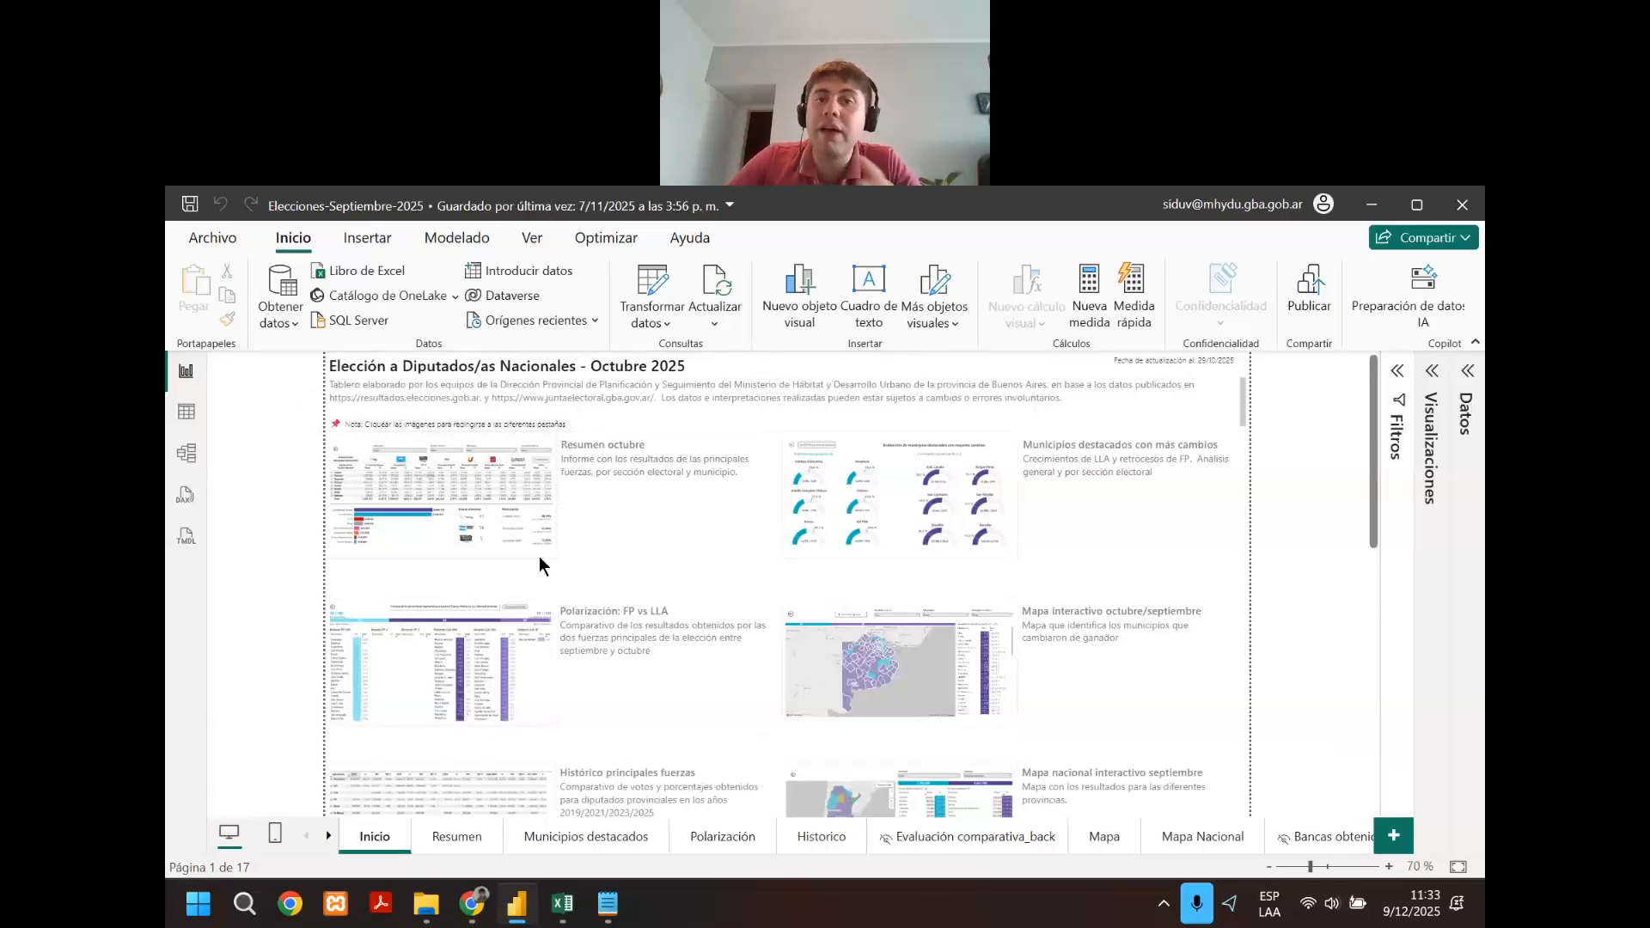
Review the remaining linked report thumbnails and their descriptions on the Inicio page.
scroll(755, 584, down, 2)
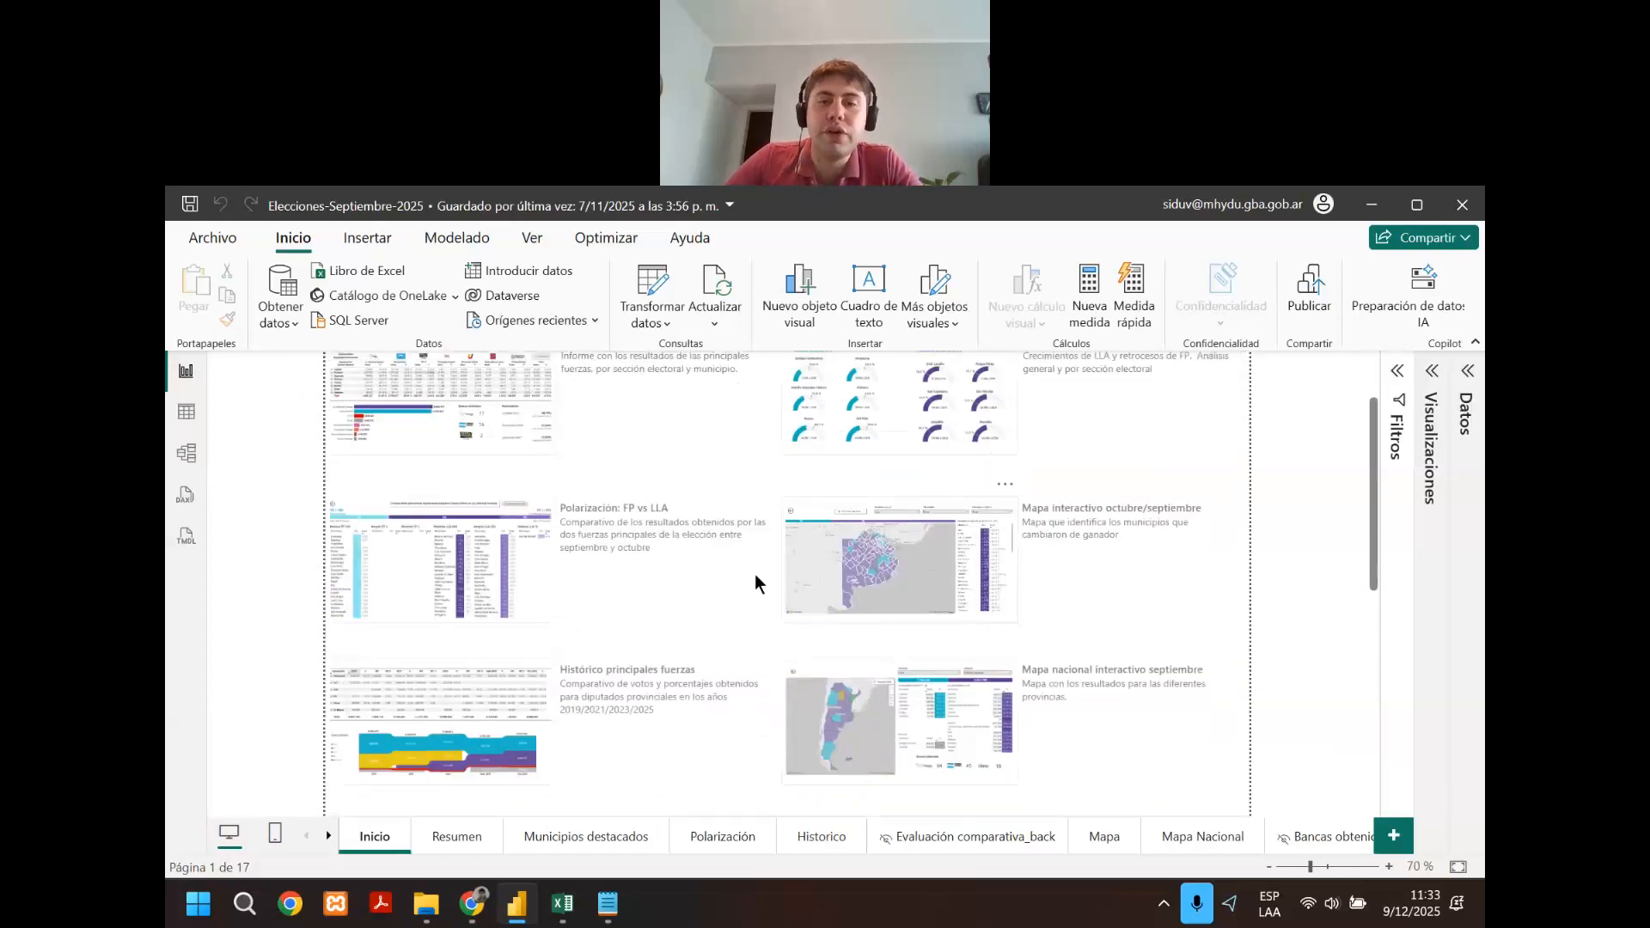
scroll(755, 584, down, 10)
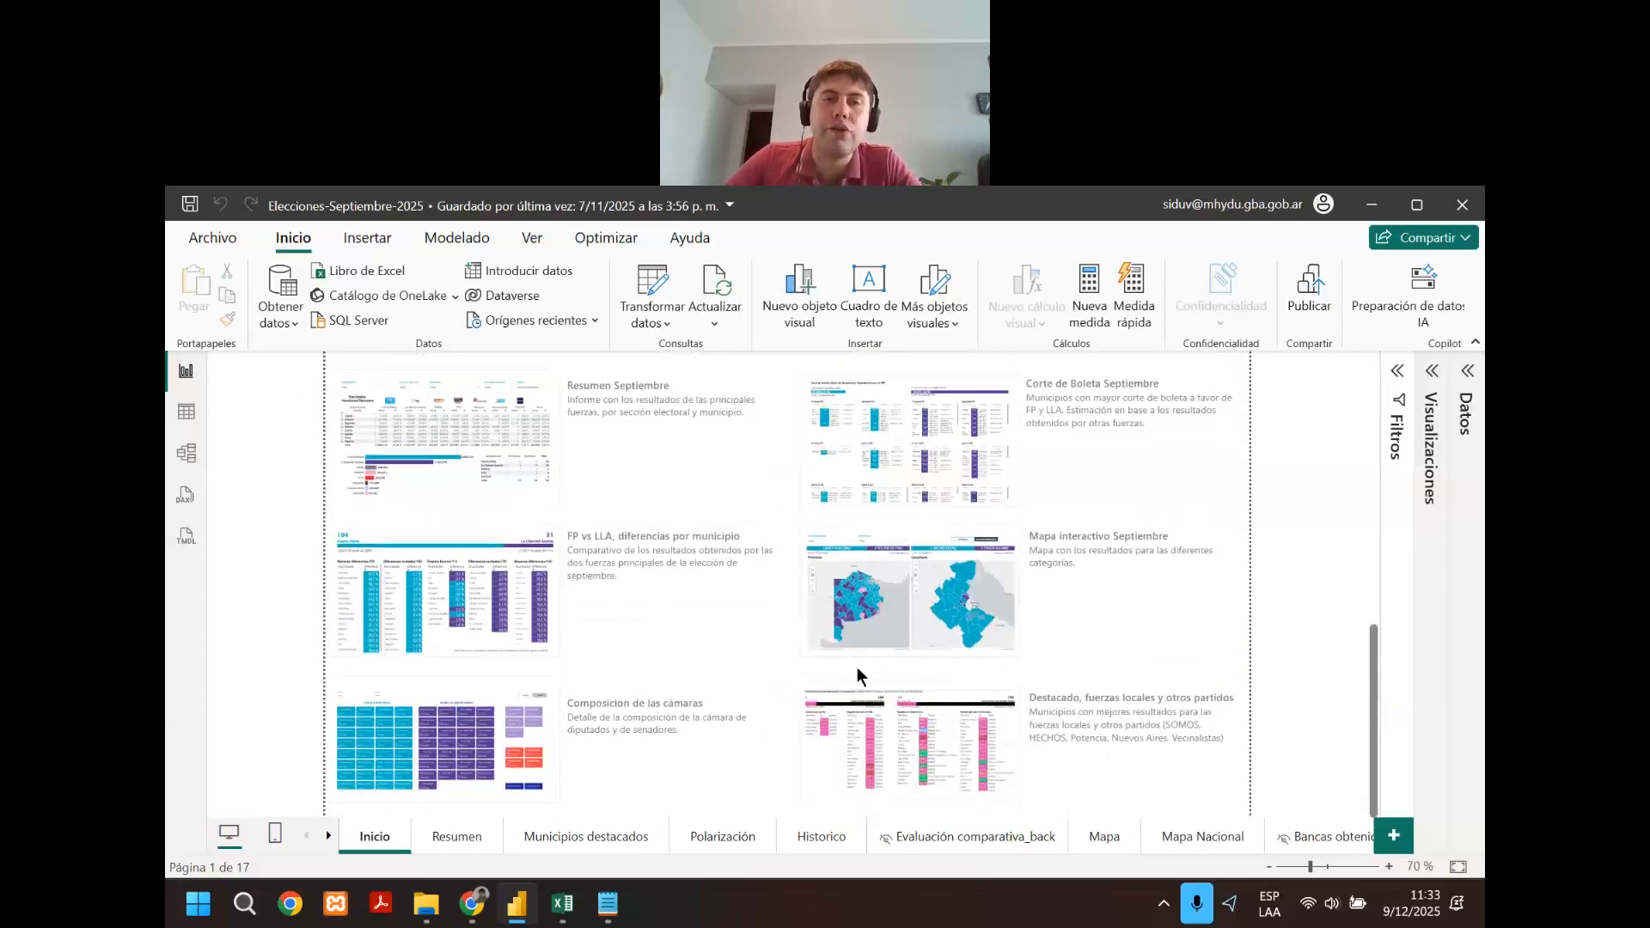
scroll(750, 680, up, 3)
scroll(591, 641, down, 2)
scroll(589, 641, up, 8)
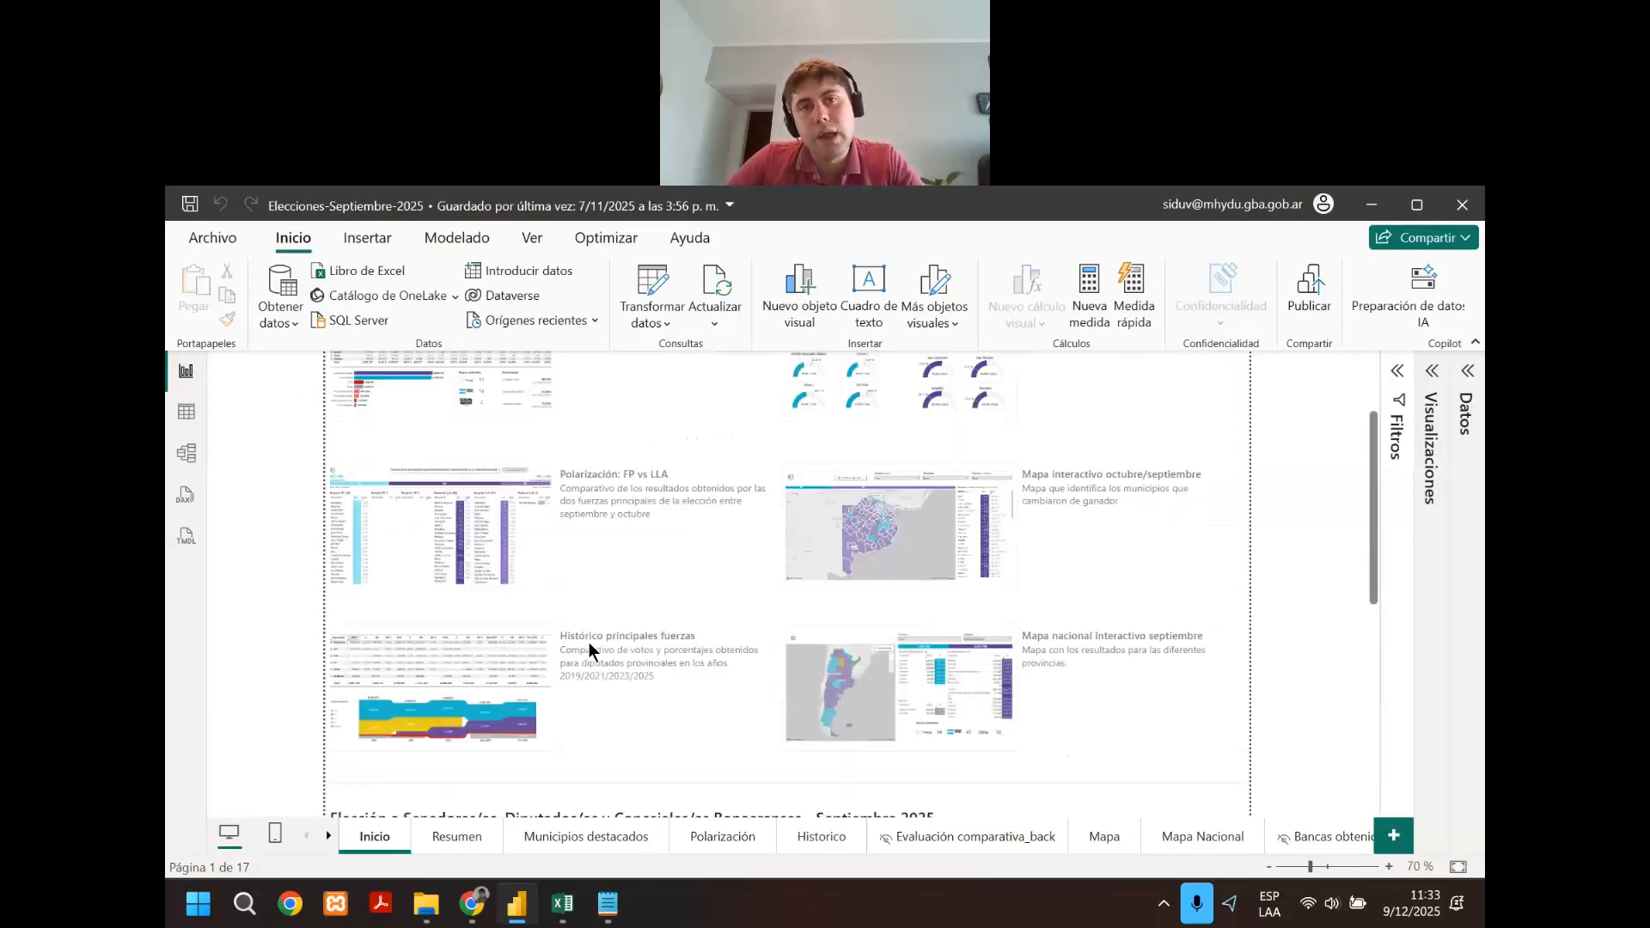
Review the October thumbnails and their descriptions on the Inicio page at 90 % zoom, from Resumen octubre to Mapa nacional interactivo septiembre.
scroll(589, 642, up, 2)
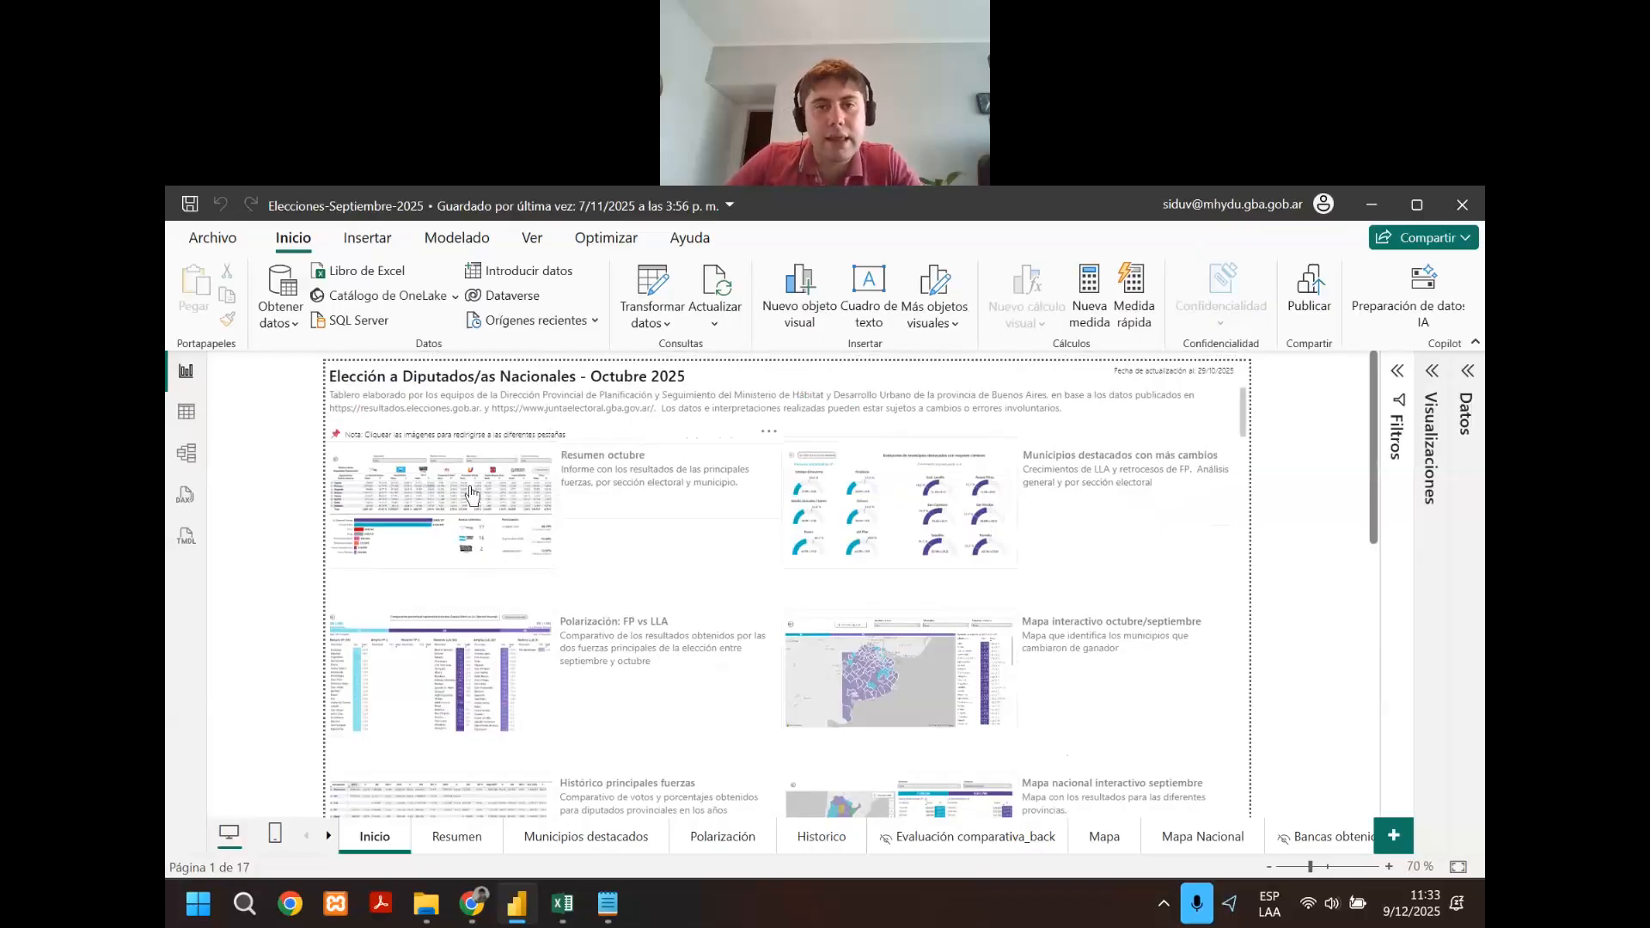
ctrl+scroll(516, 575, up, 2)
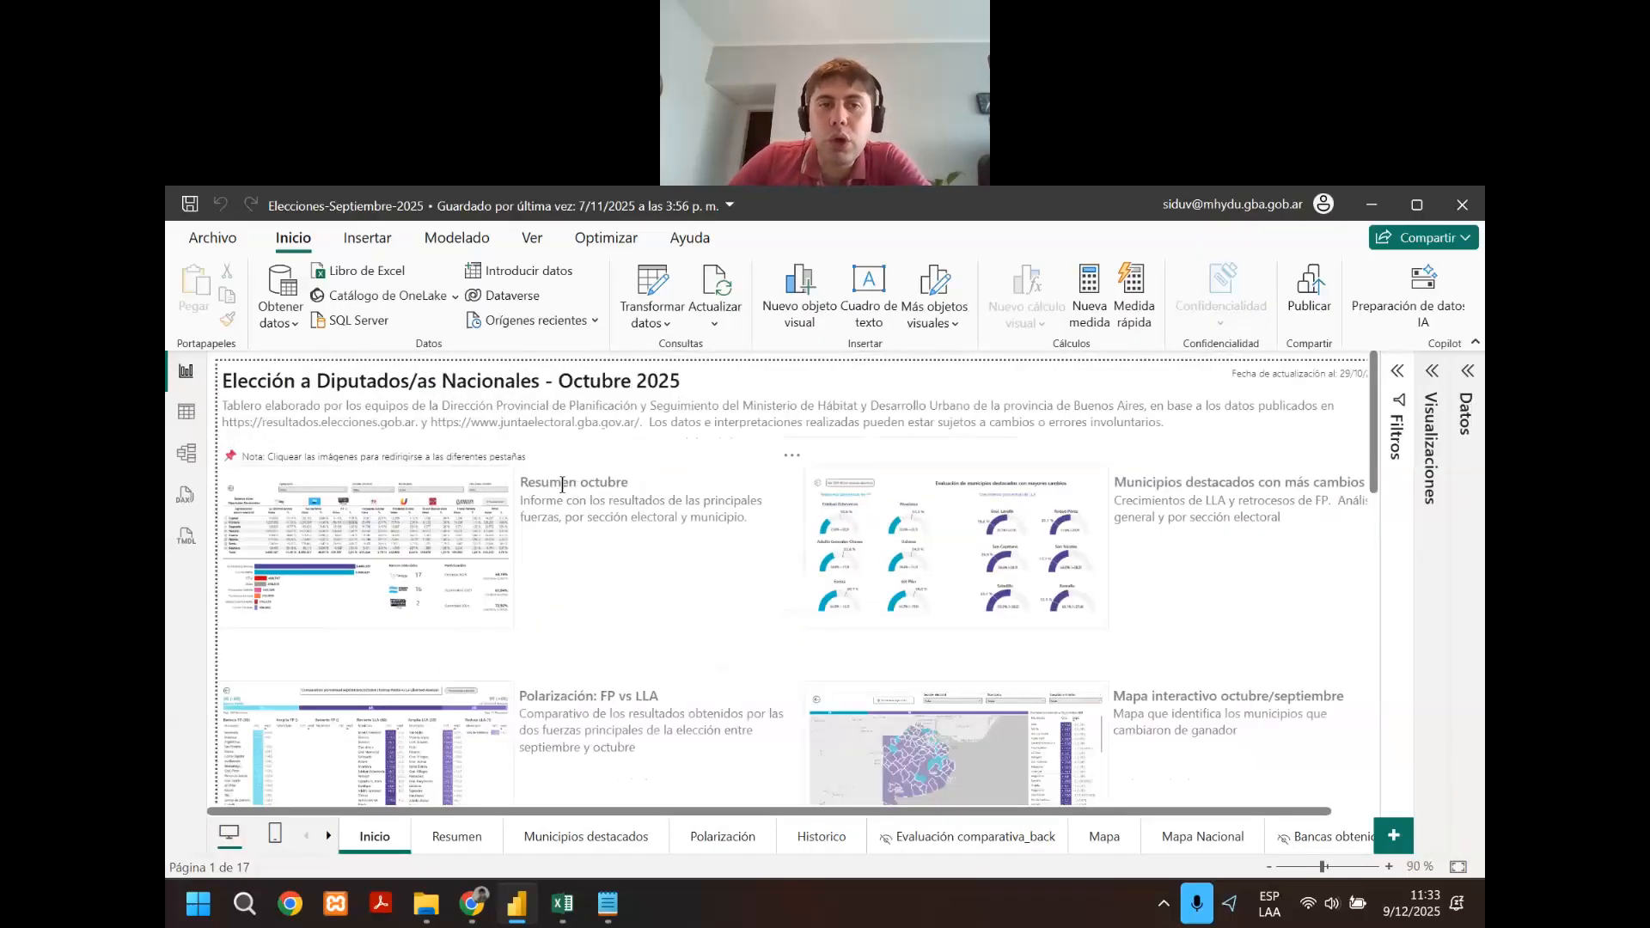
drag(565, 501, 754, 516)
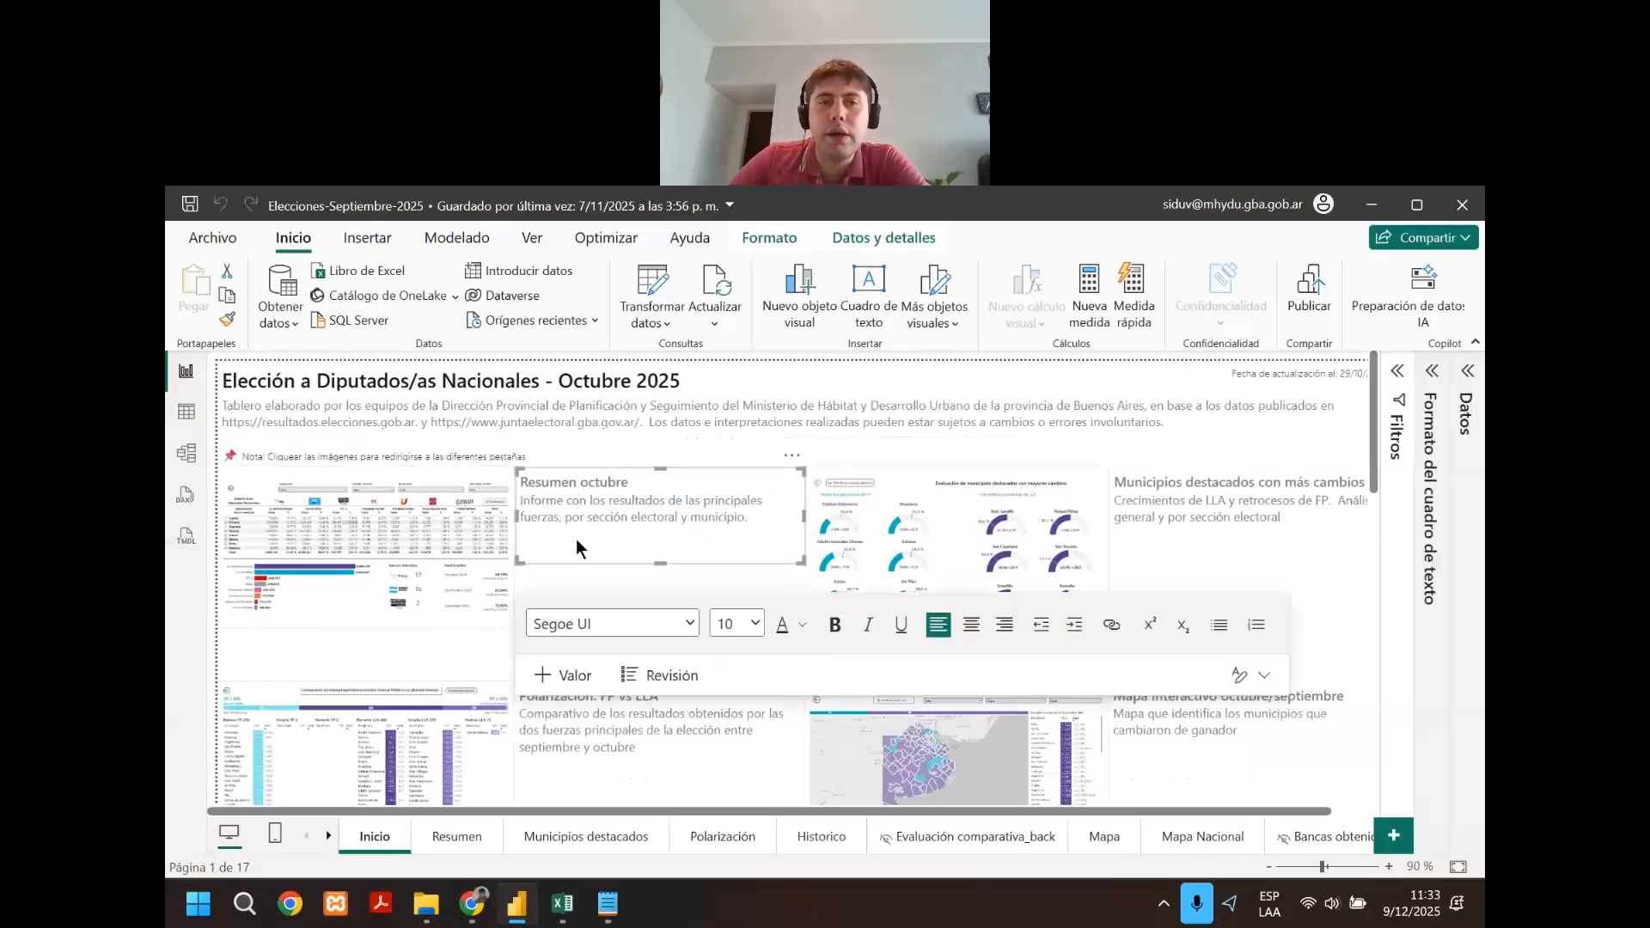
click(602, 576)
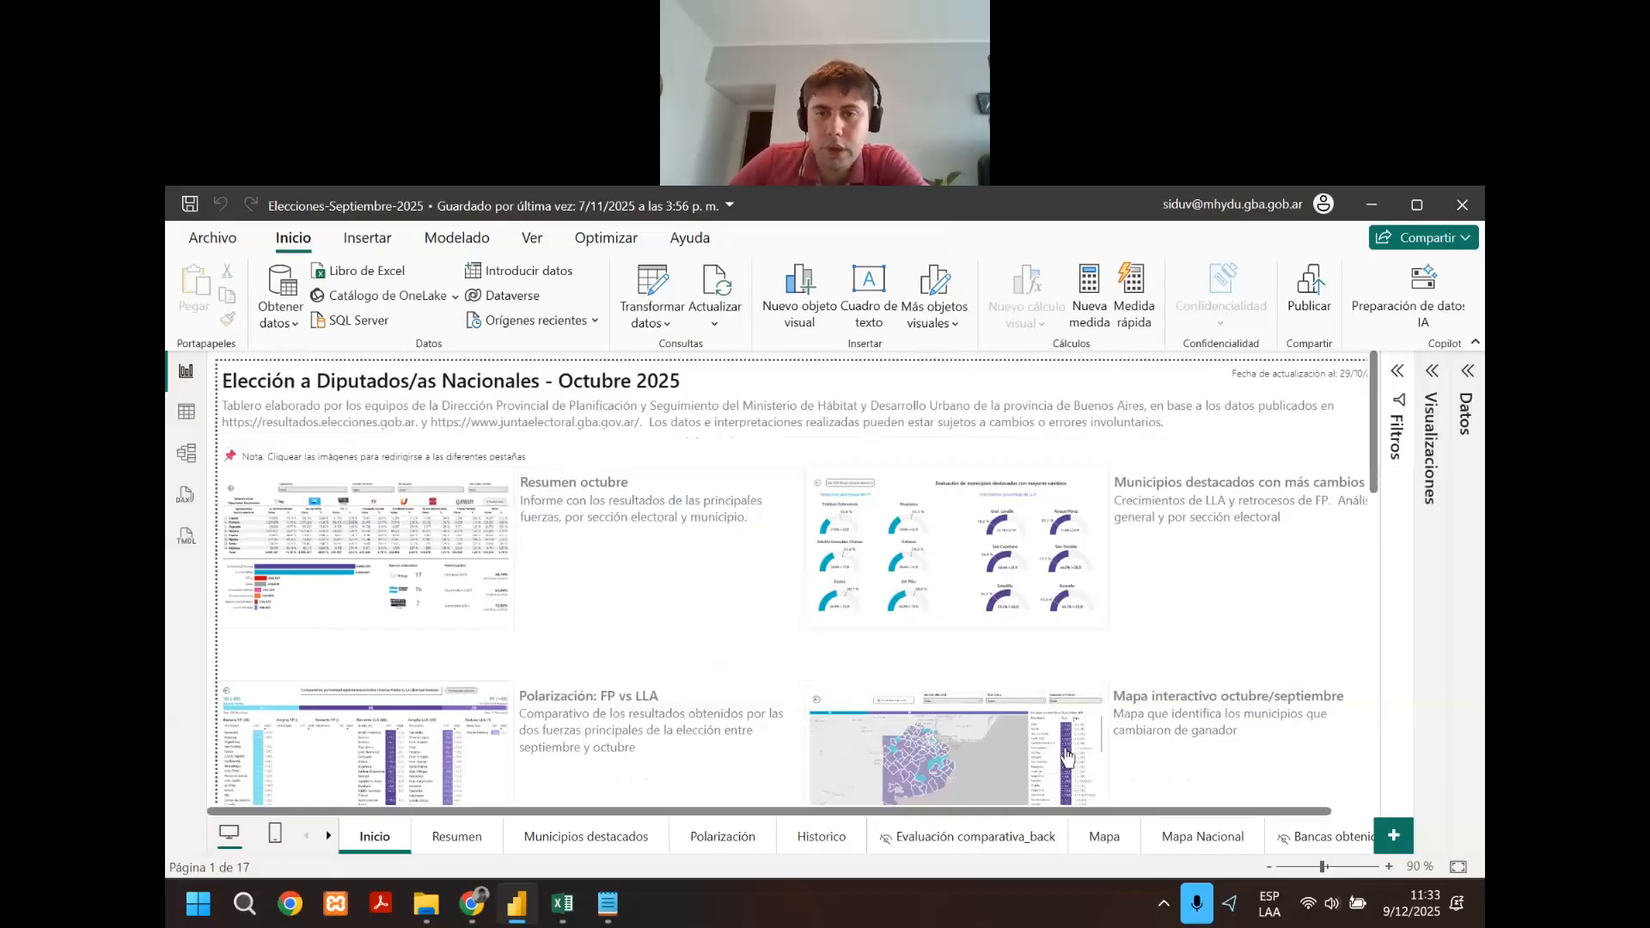
scroll(1046, 822, right, 2)
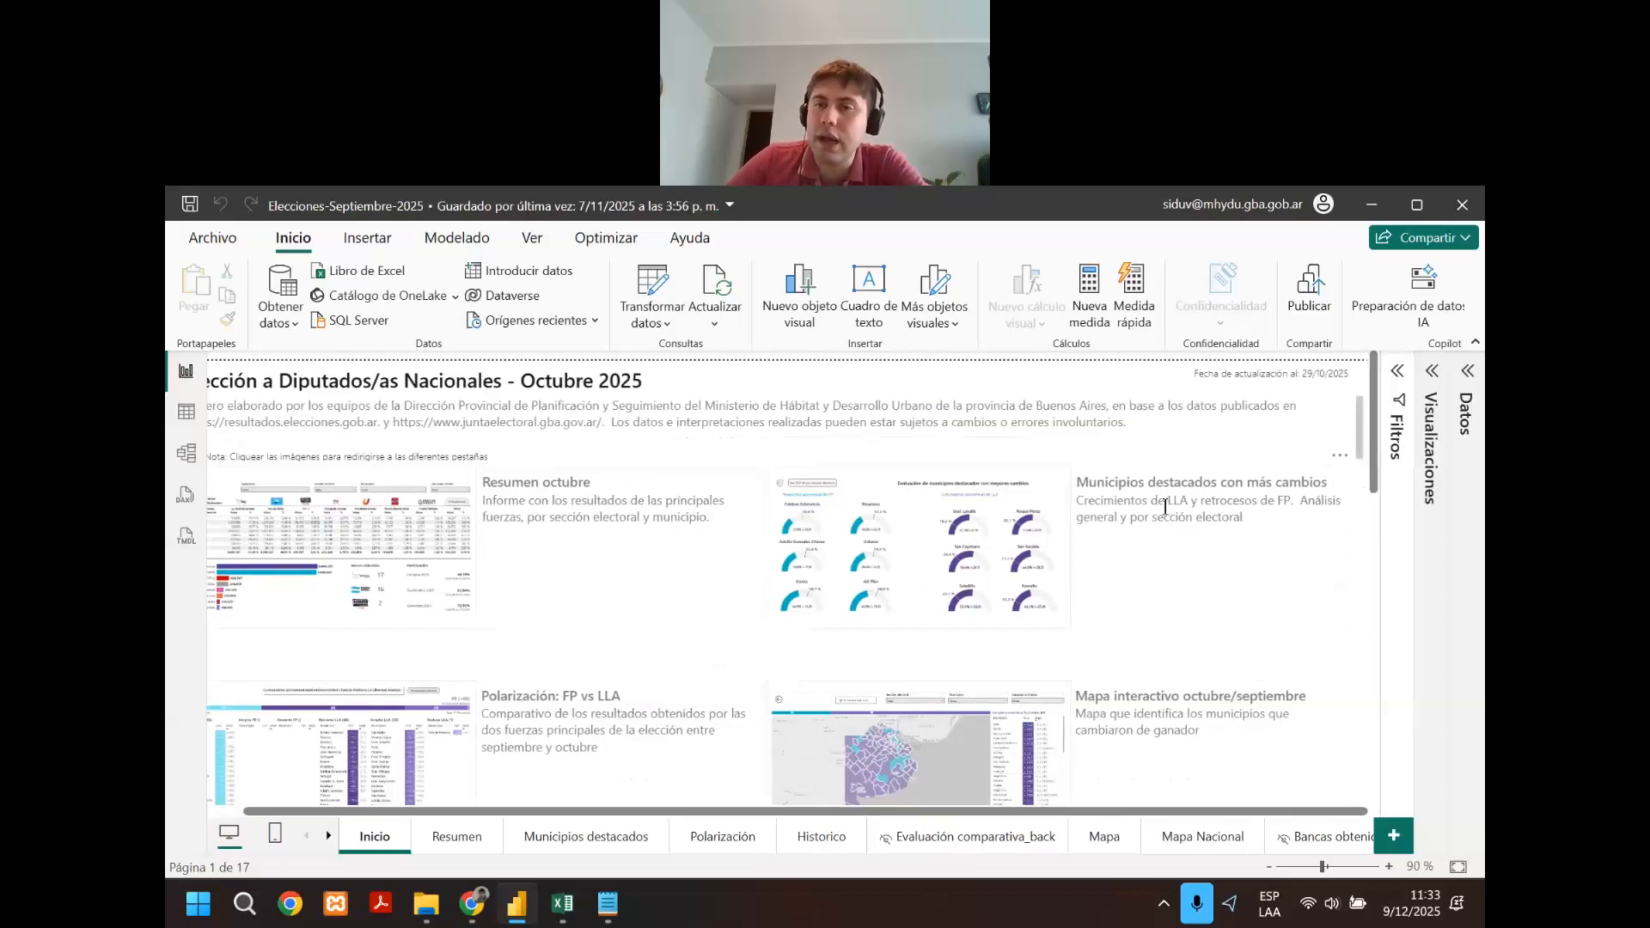
click(1293, 516)
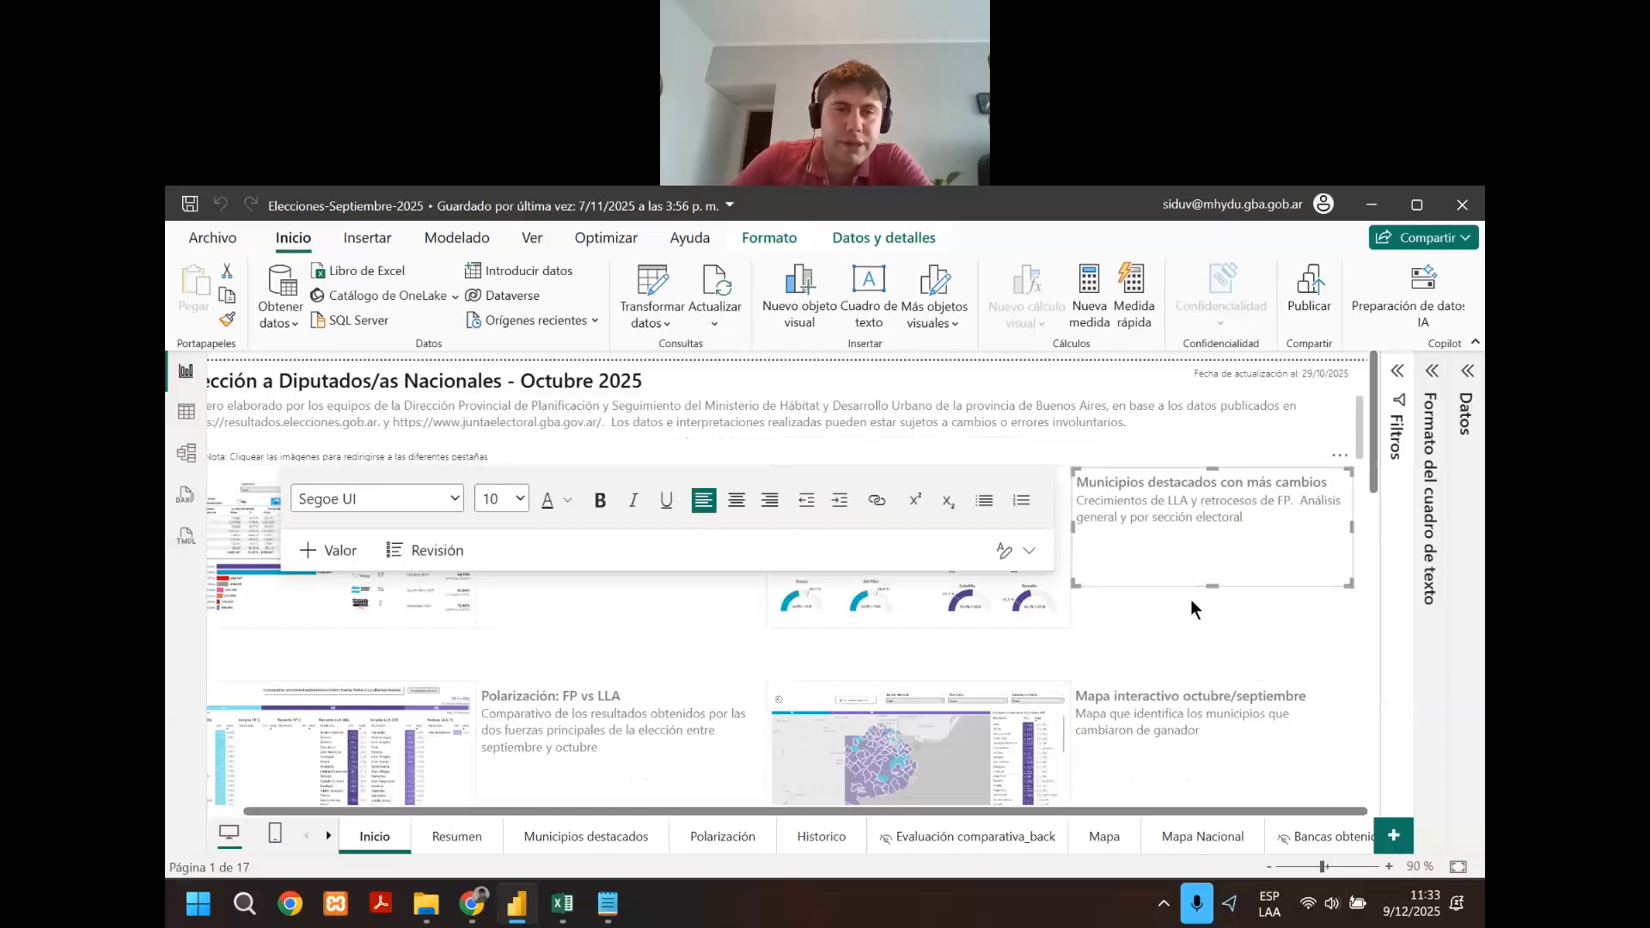
click(1190, 600)
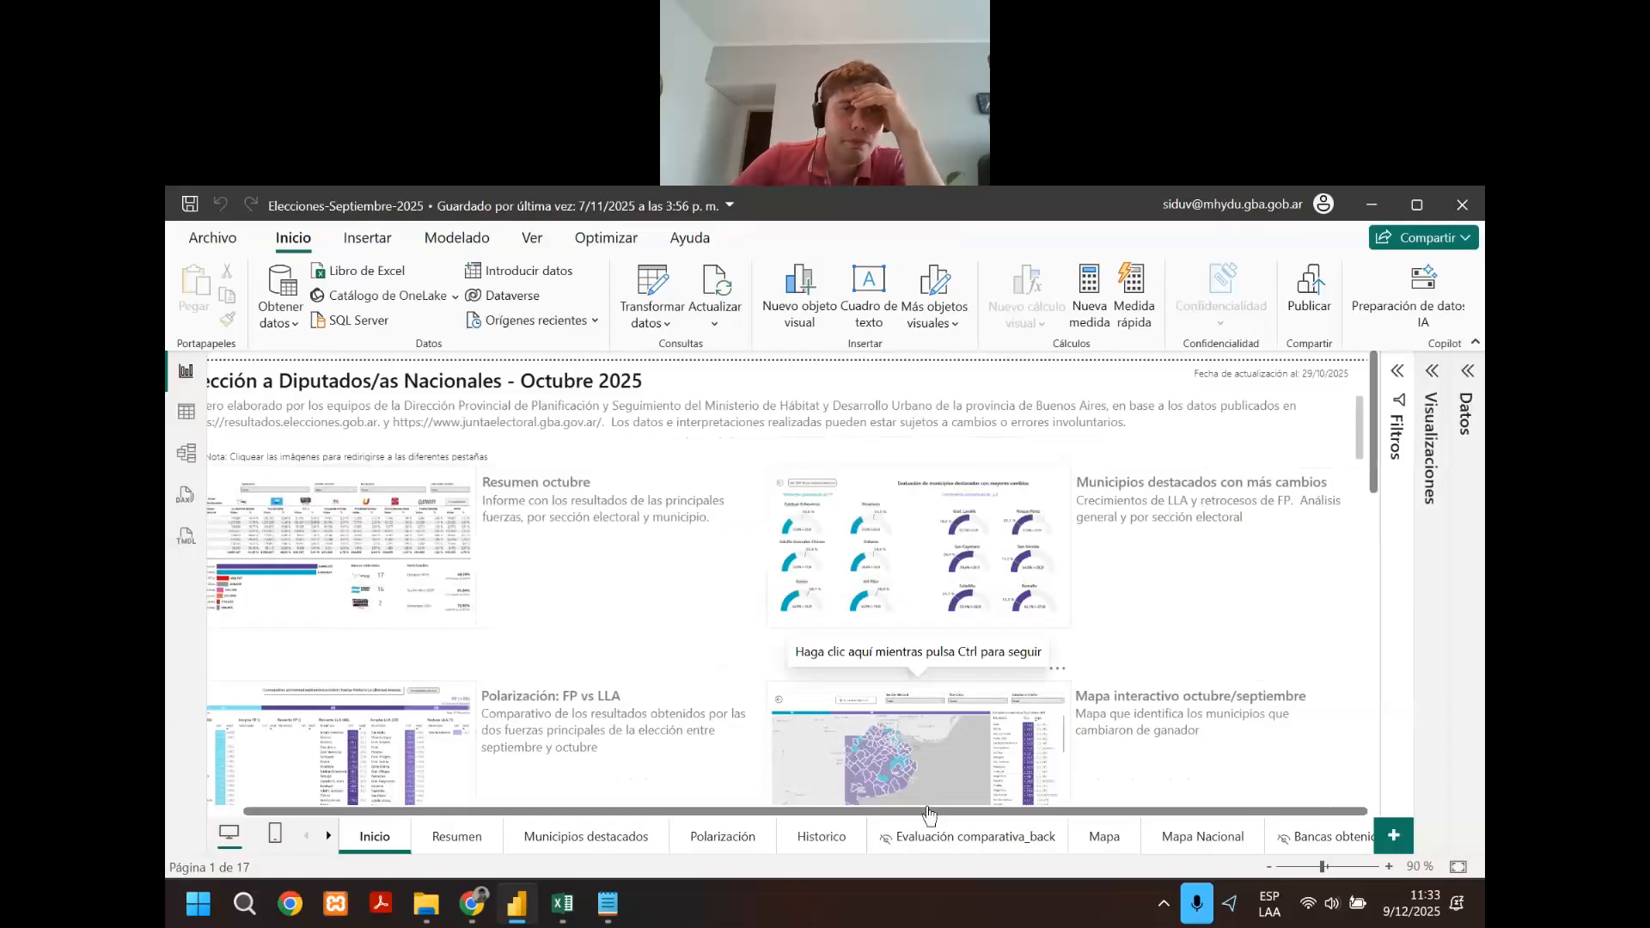
scroll(613, 717, left, 2)
scroll(623, 574, down, 3)
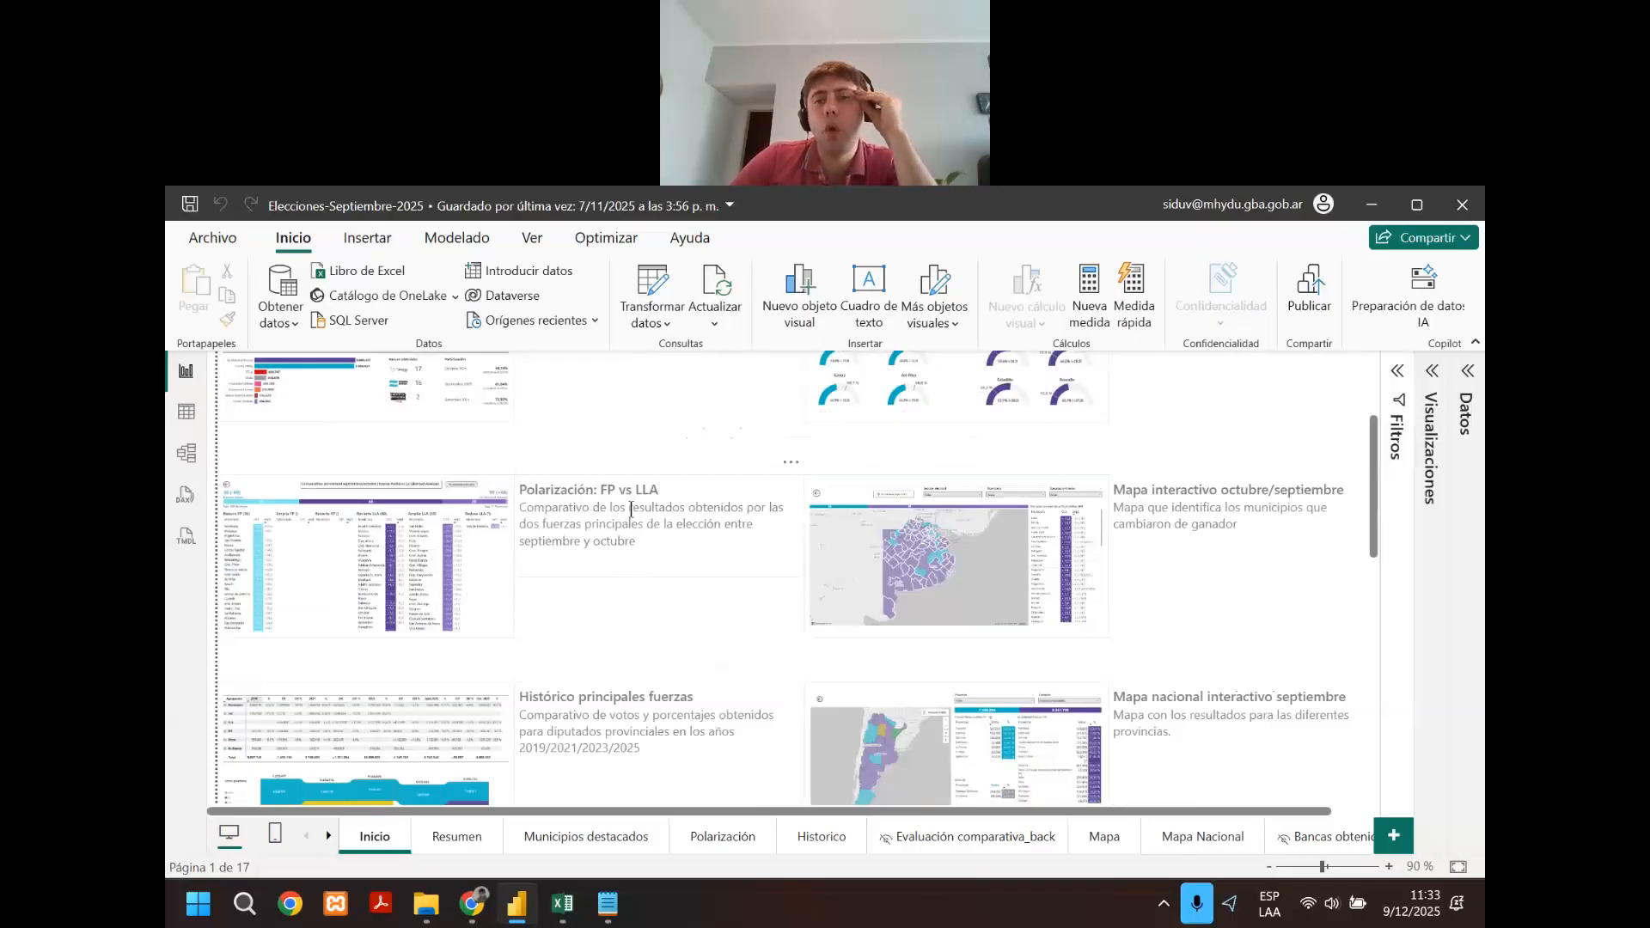
scroll(985, 554, down, 1)
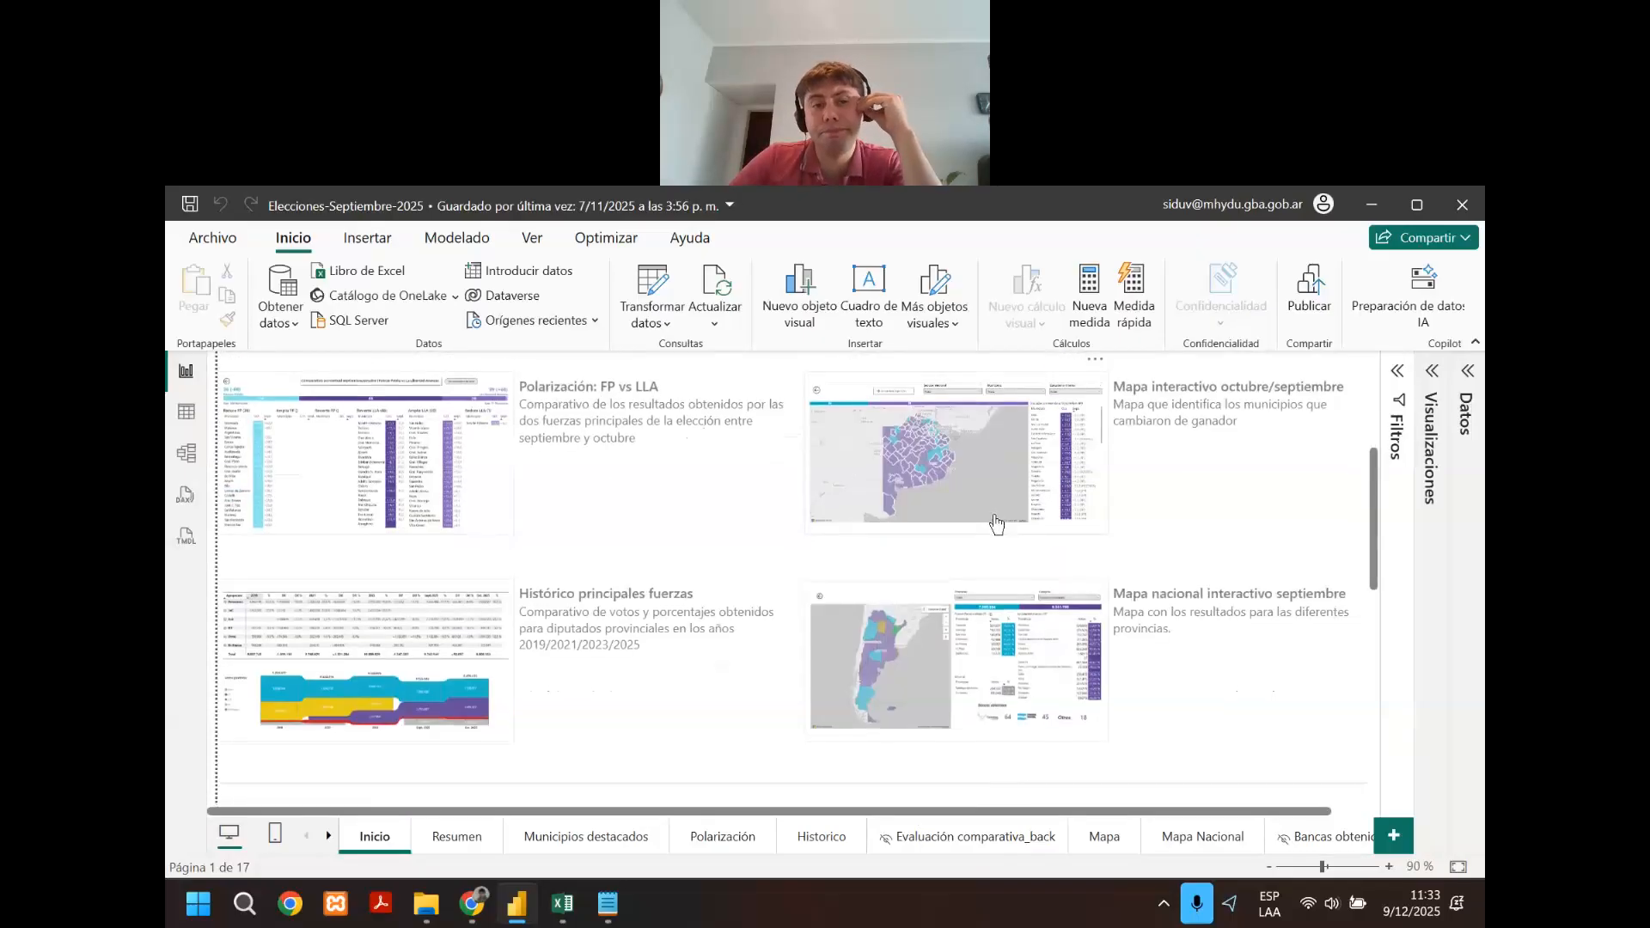
scroll(859, 546, up, 3)
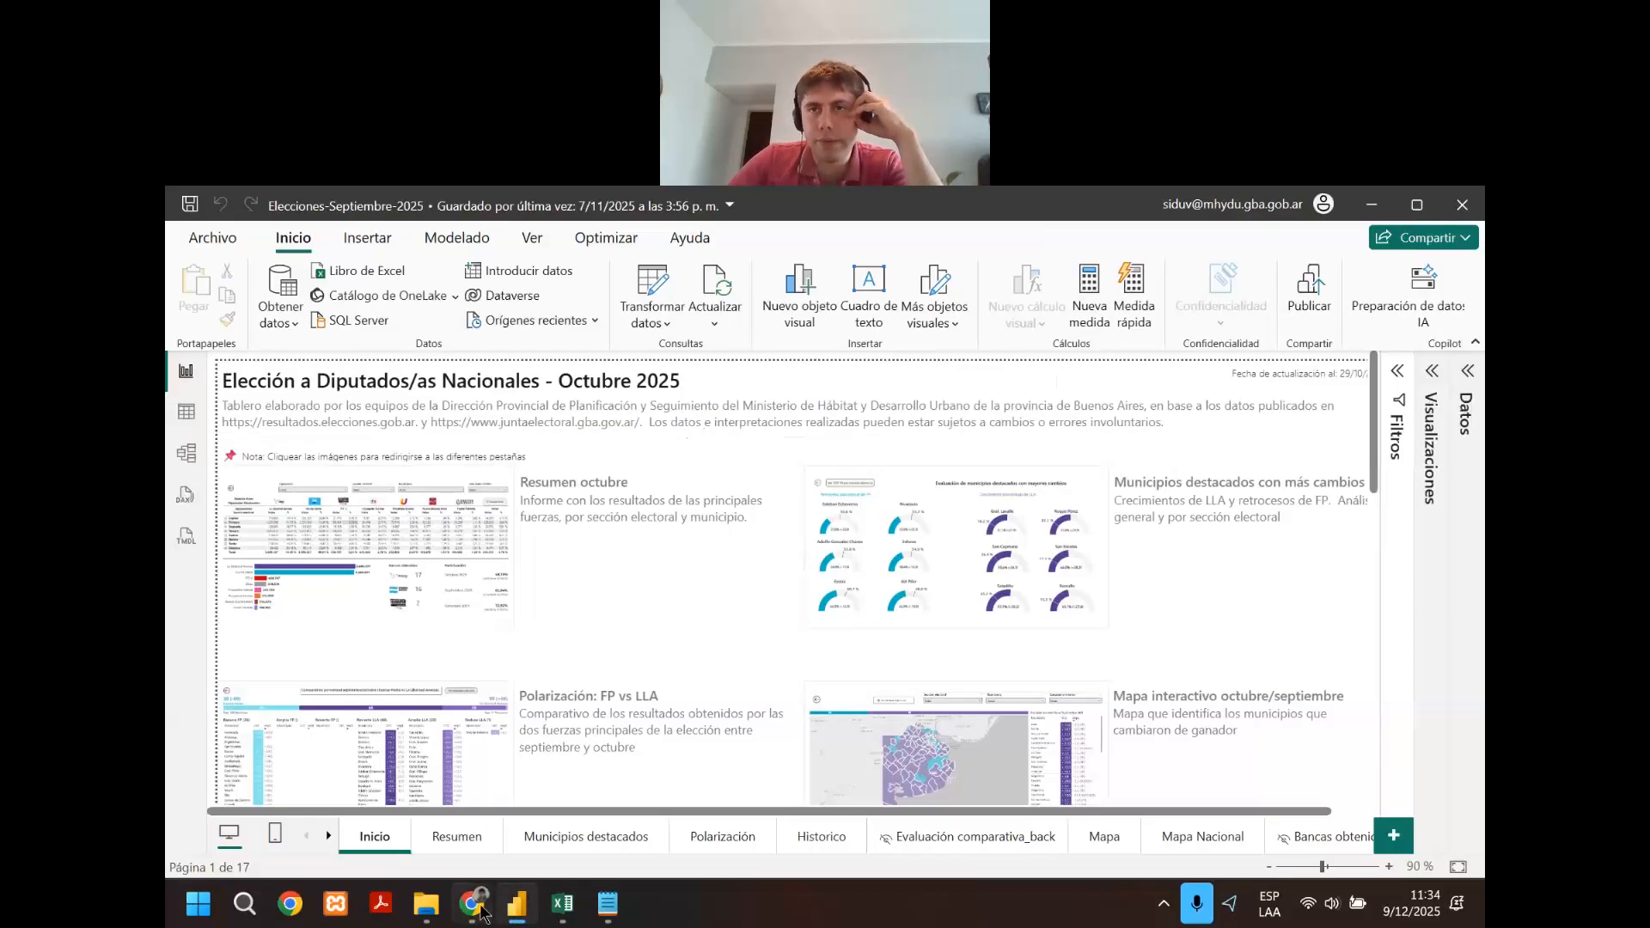
Switch to the published version of the elections report in Chrome and display it in full screen.
mouse_move(483, 911)
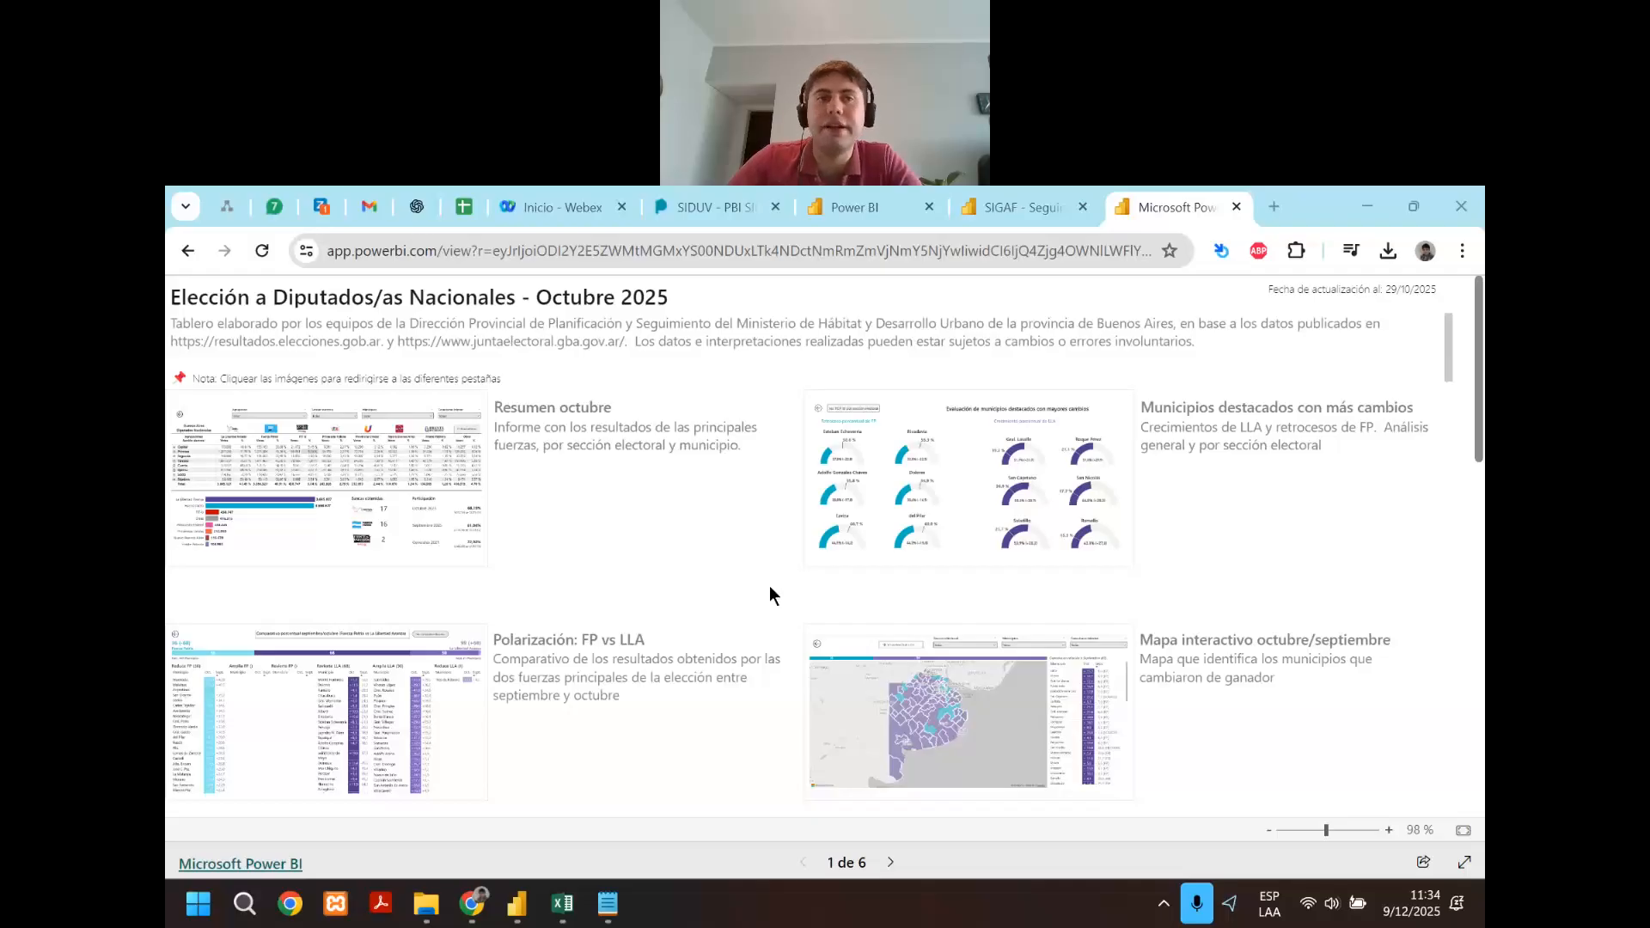
scroll(769, 586, down, 3)
scroll(860, 550, up, 3)
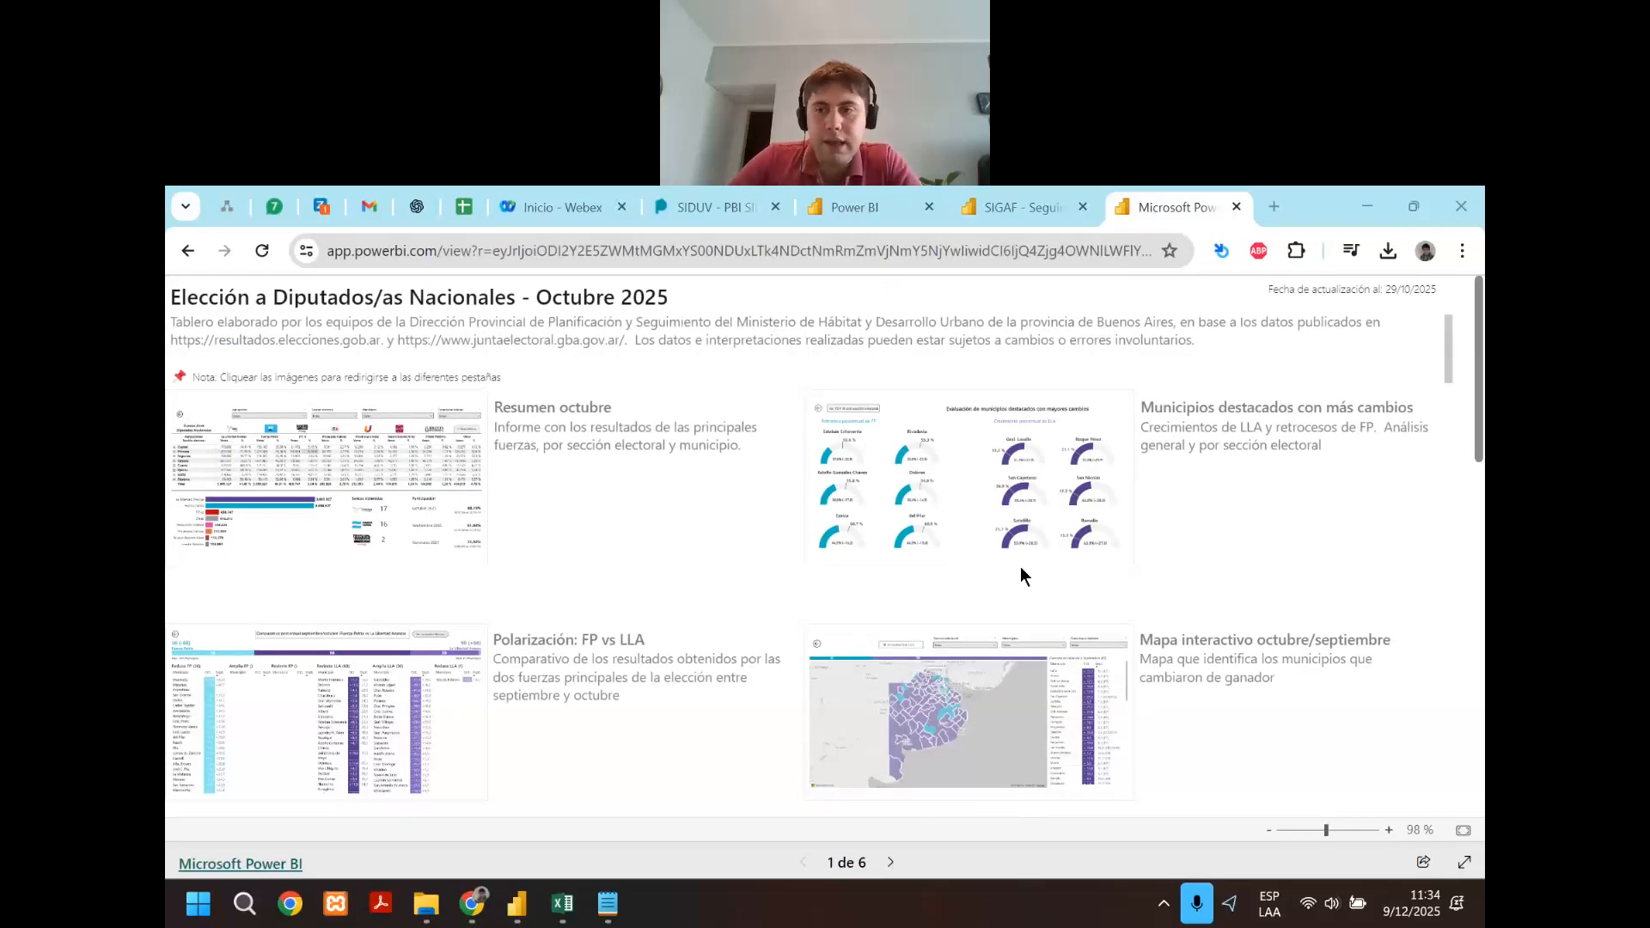
scroll(600, 652, down, 3)
scroll(600, 653, up, 3)
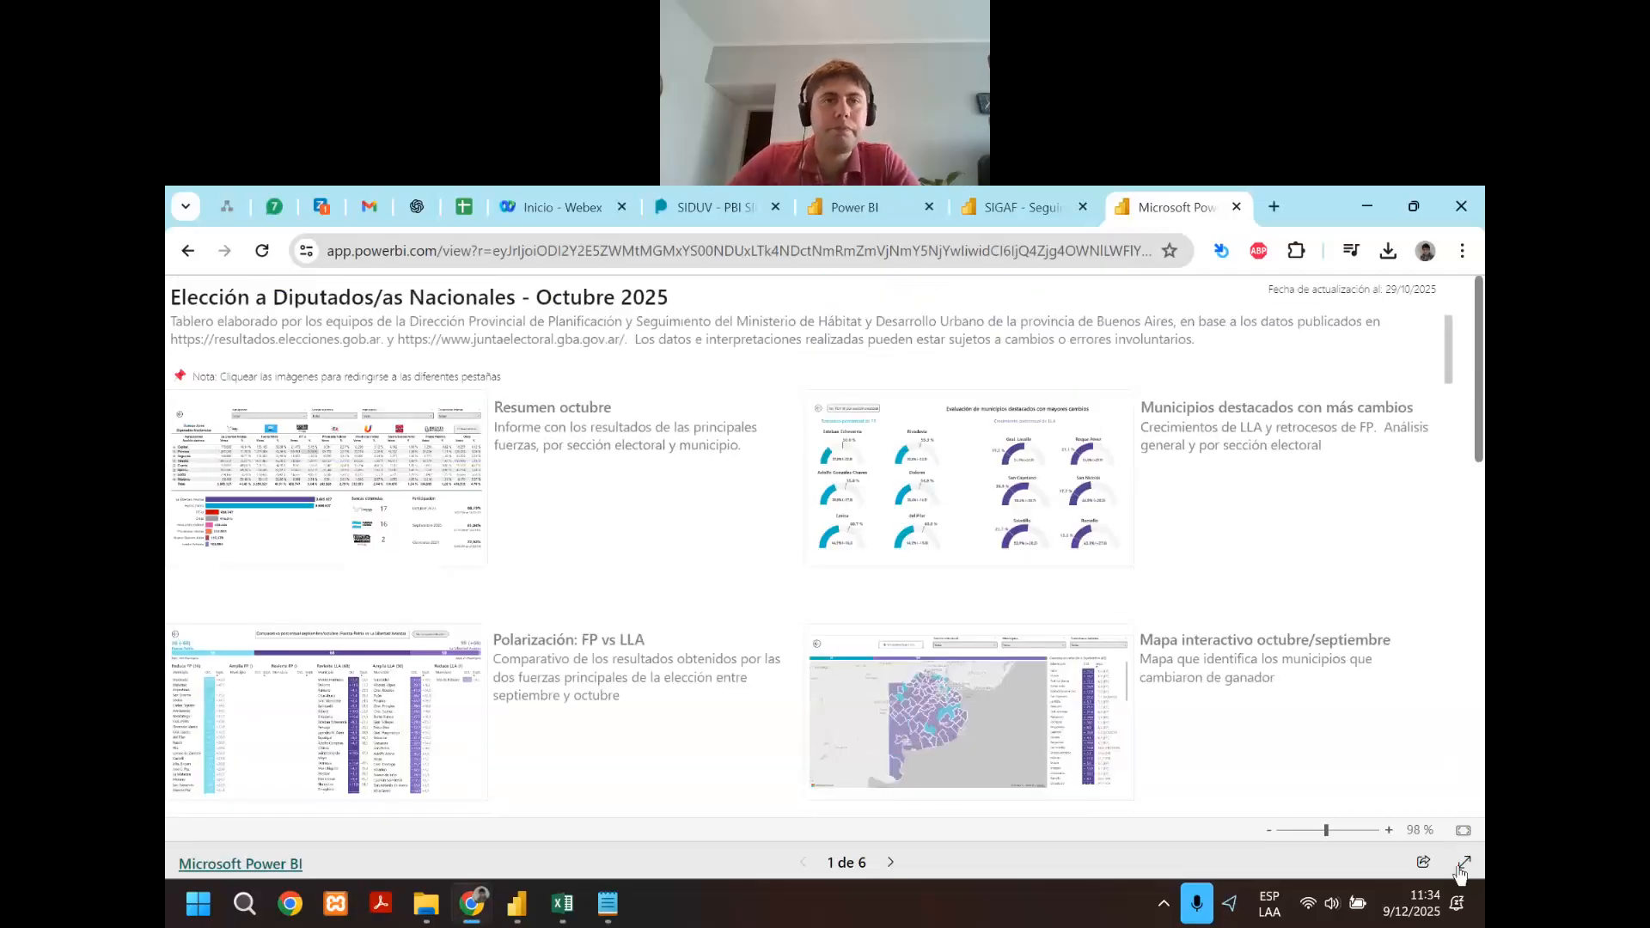
click(1463, 863)
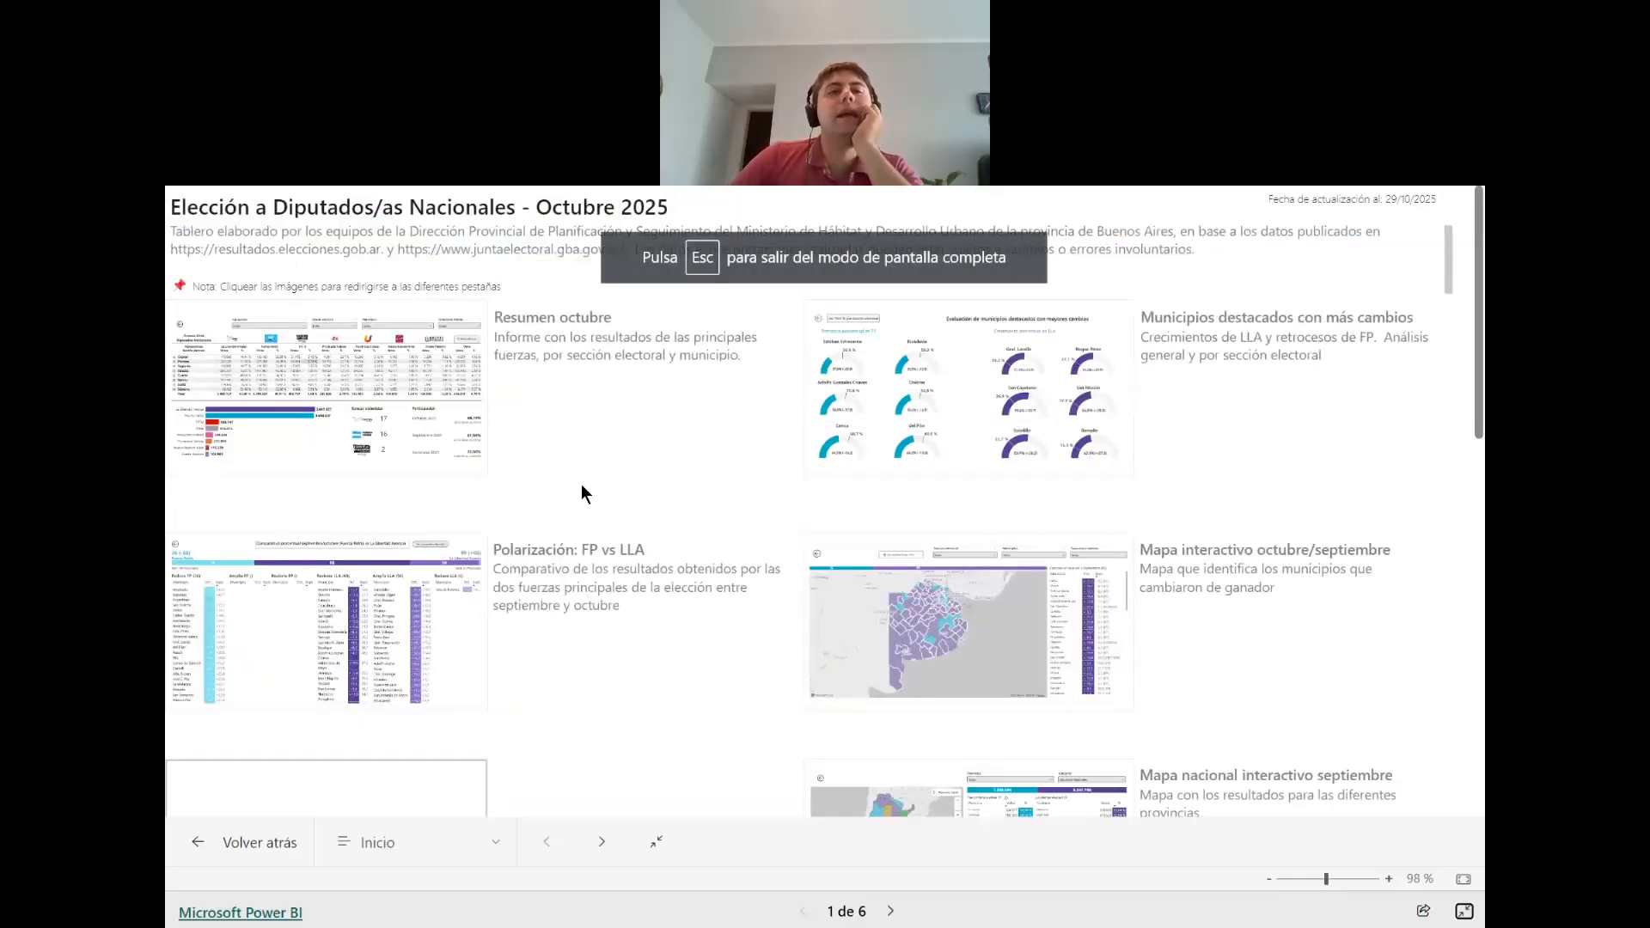
Look through the published Inicio page in full screen, from the October thumbnails to the September 2025 section and back.
scroll(577, 500, down, 1)
scroll(572, 507, up, 1)
scroll(542, 453, down, 3)
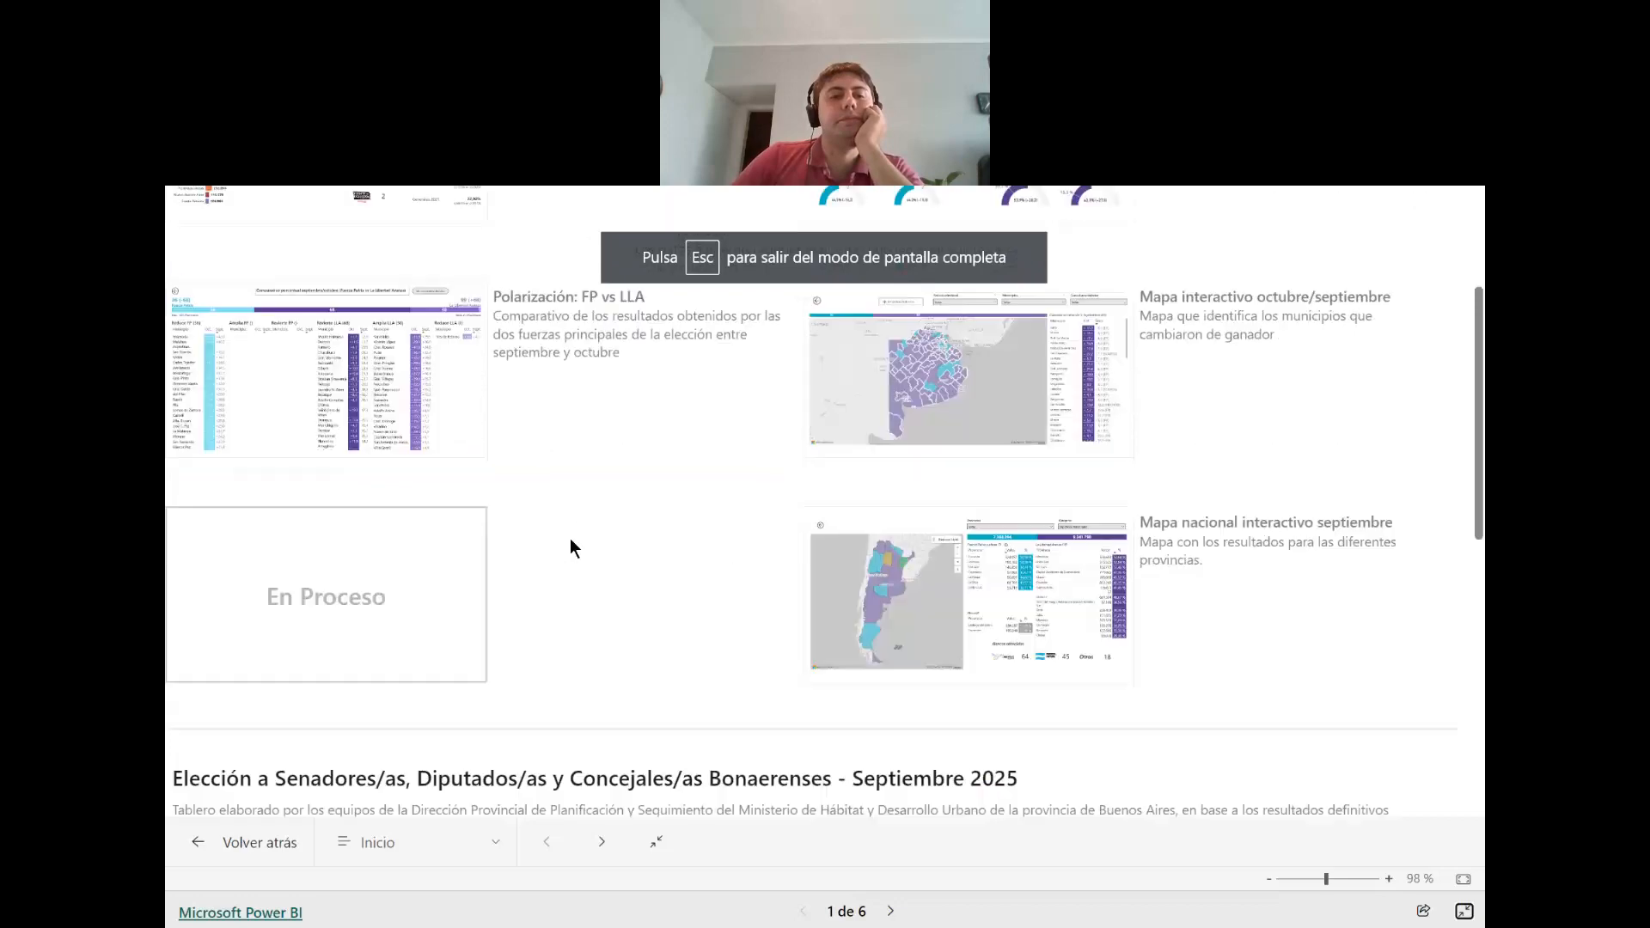
scroll(559, 559, down, 5)
scroll(424, 435, up, 9)
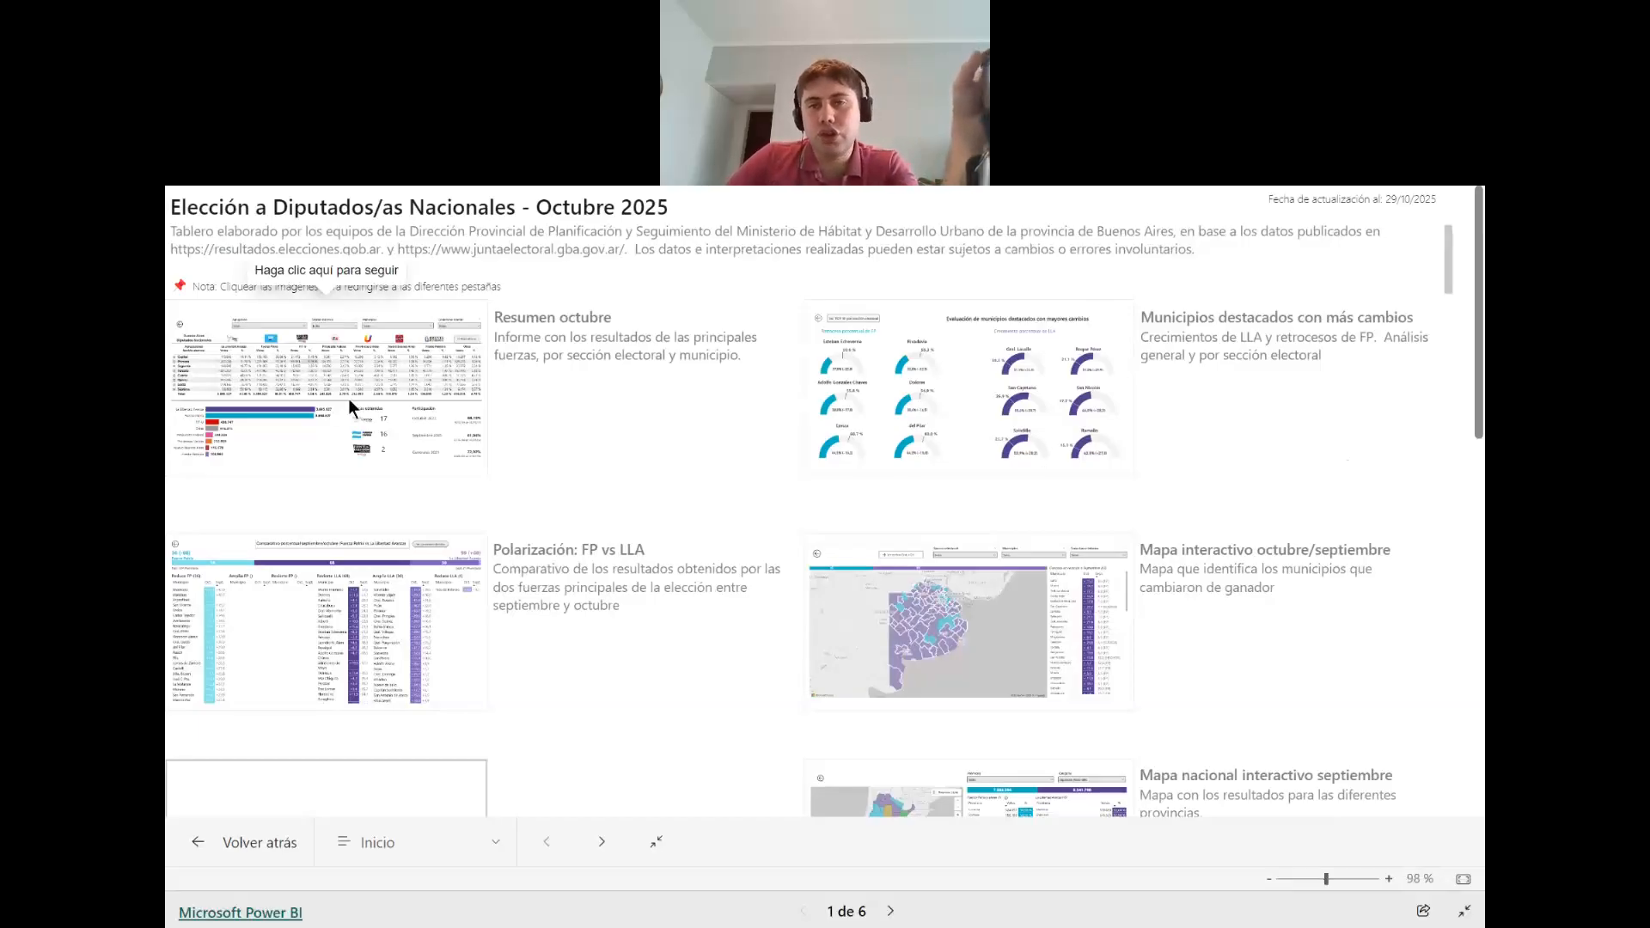
Follow the Resumen octubre image link, and expand and collapse the Primera and Segunda electoral sections in the results table.
click(348, 399)
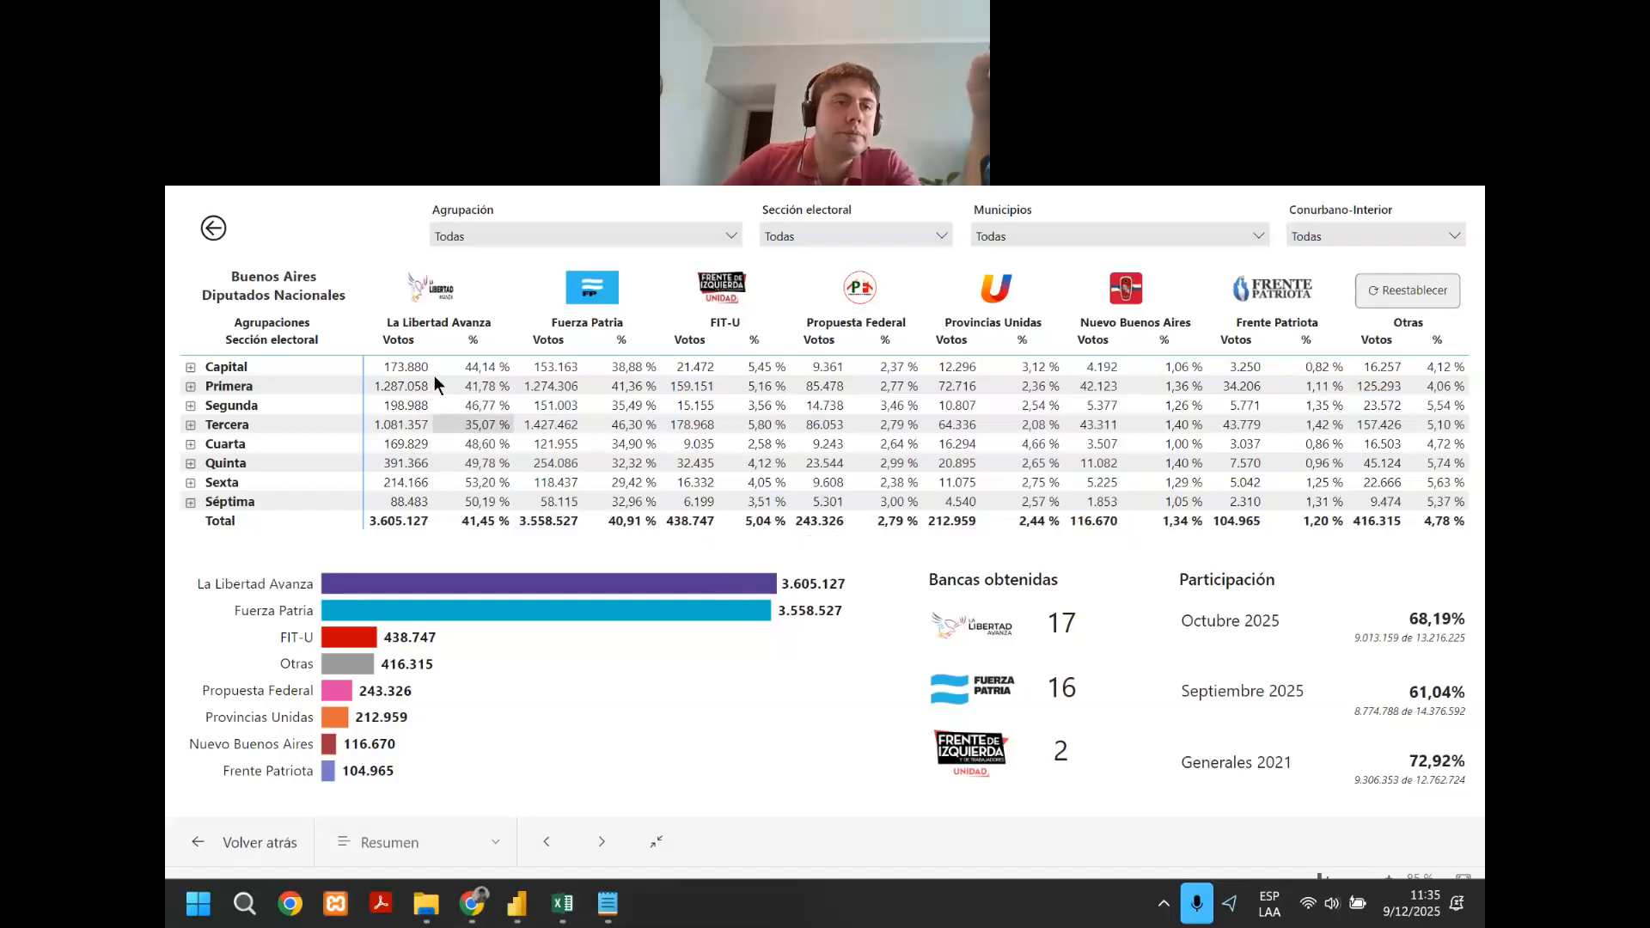
click(191, 388)
click(191, 387)
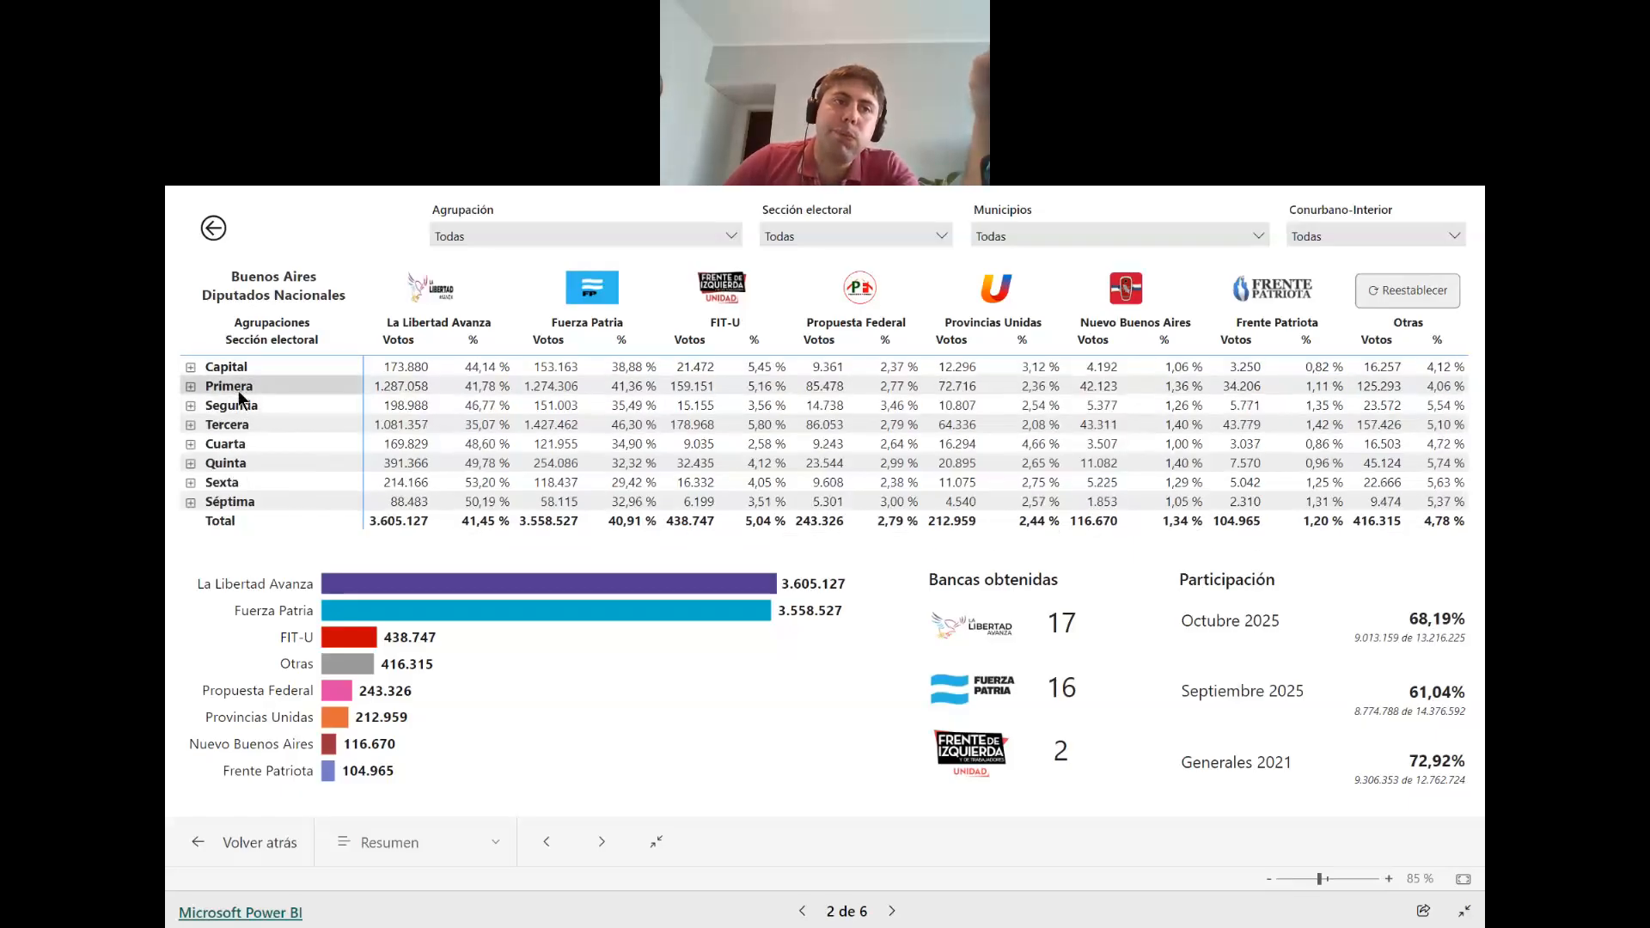
click(190, 405)
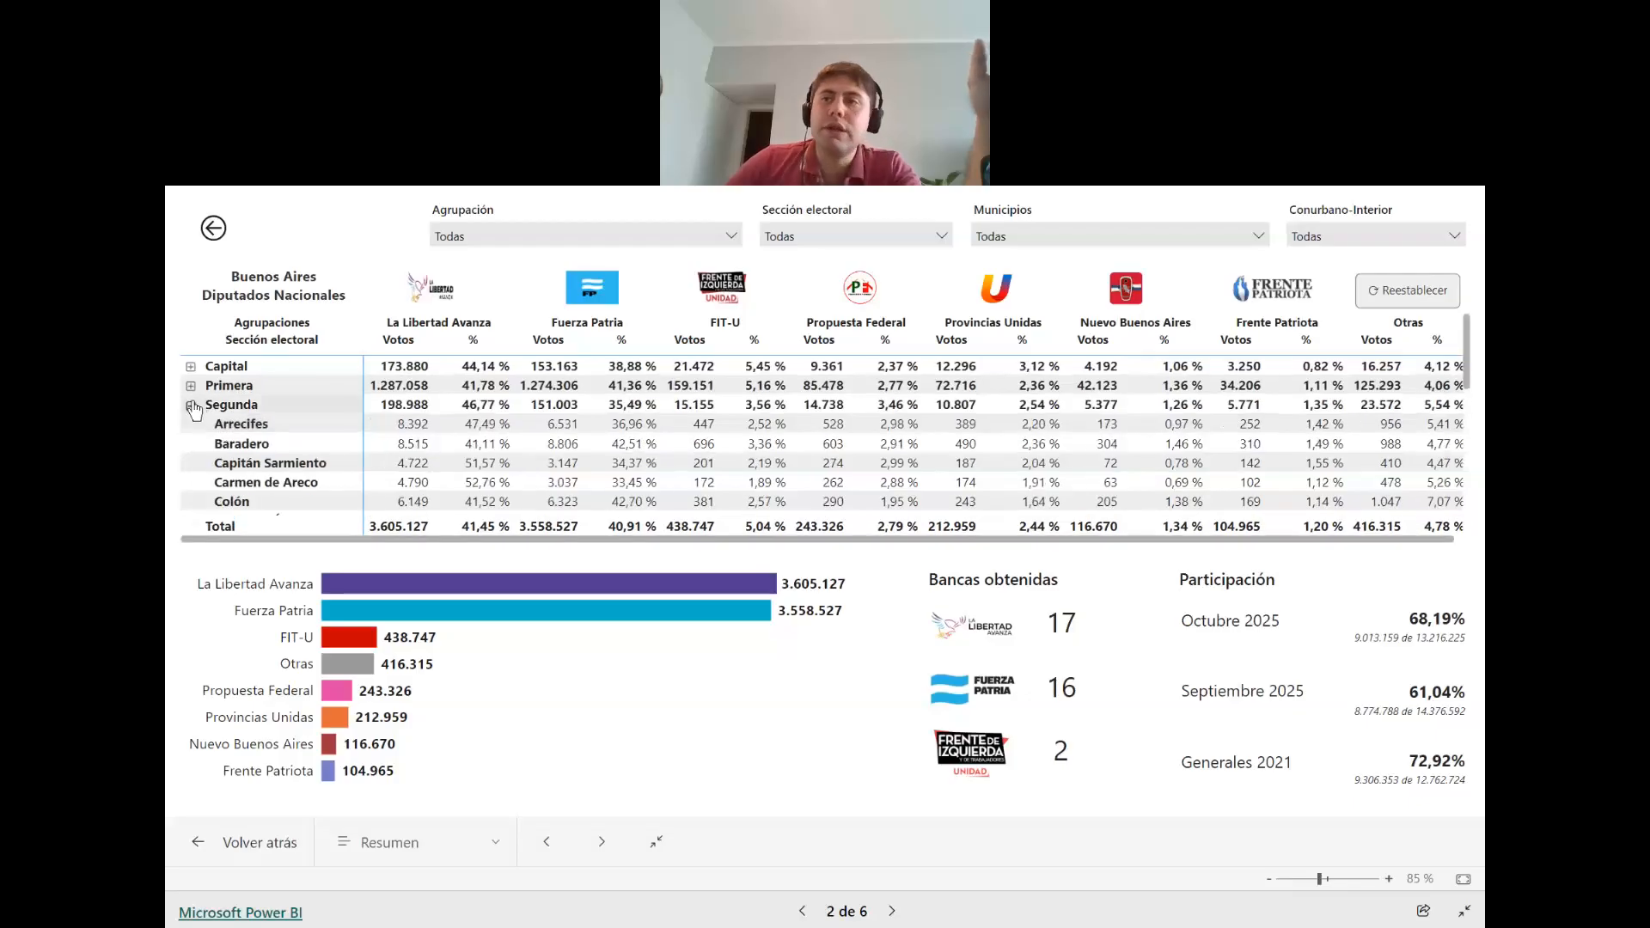
click(191, 405)
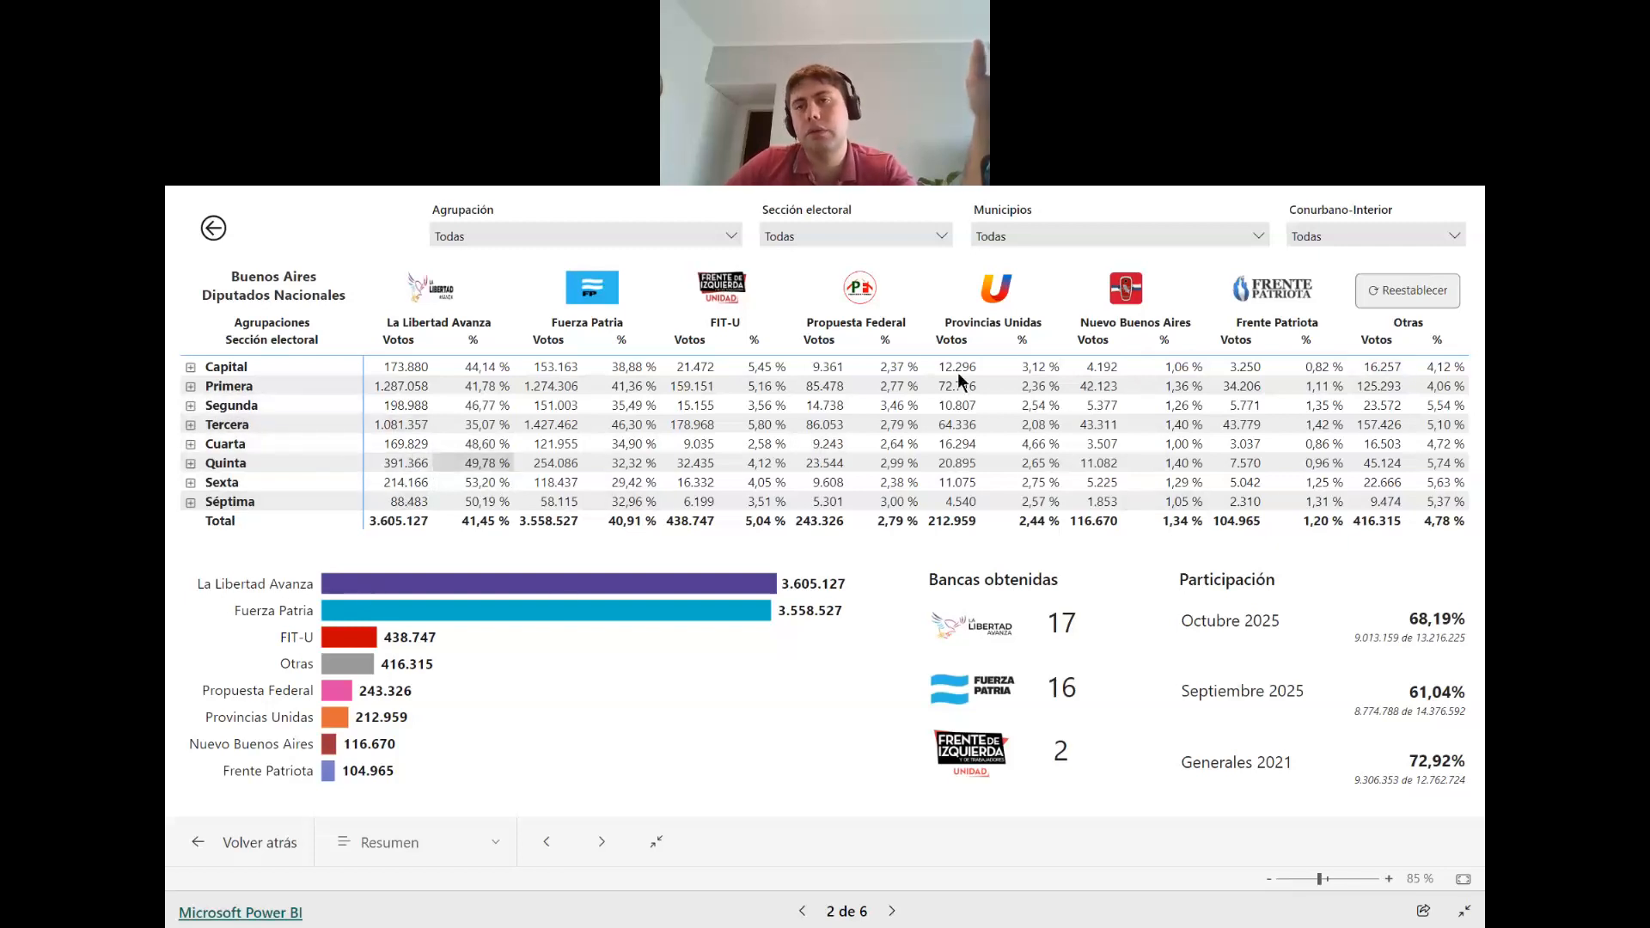
Filter the Resumen page by Conurbano and by Interior in turn, clearing the Conurbano-Interior filter after each.
click(1327, 239)
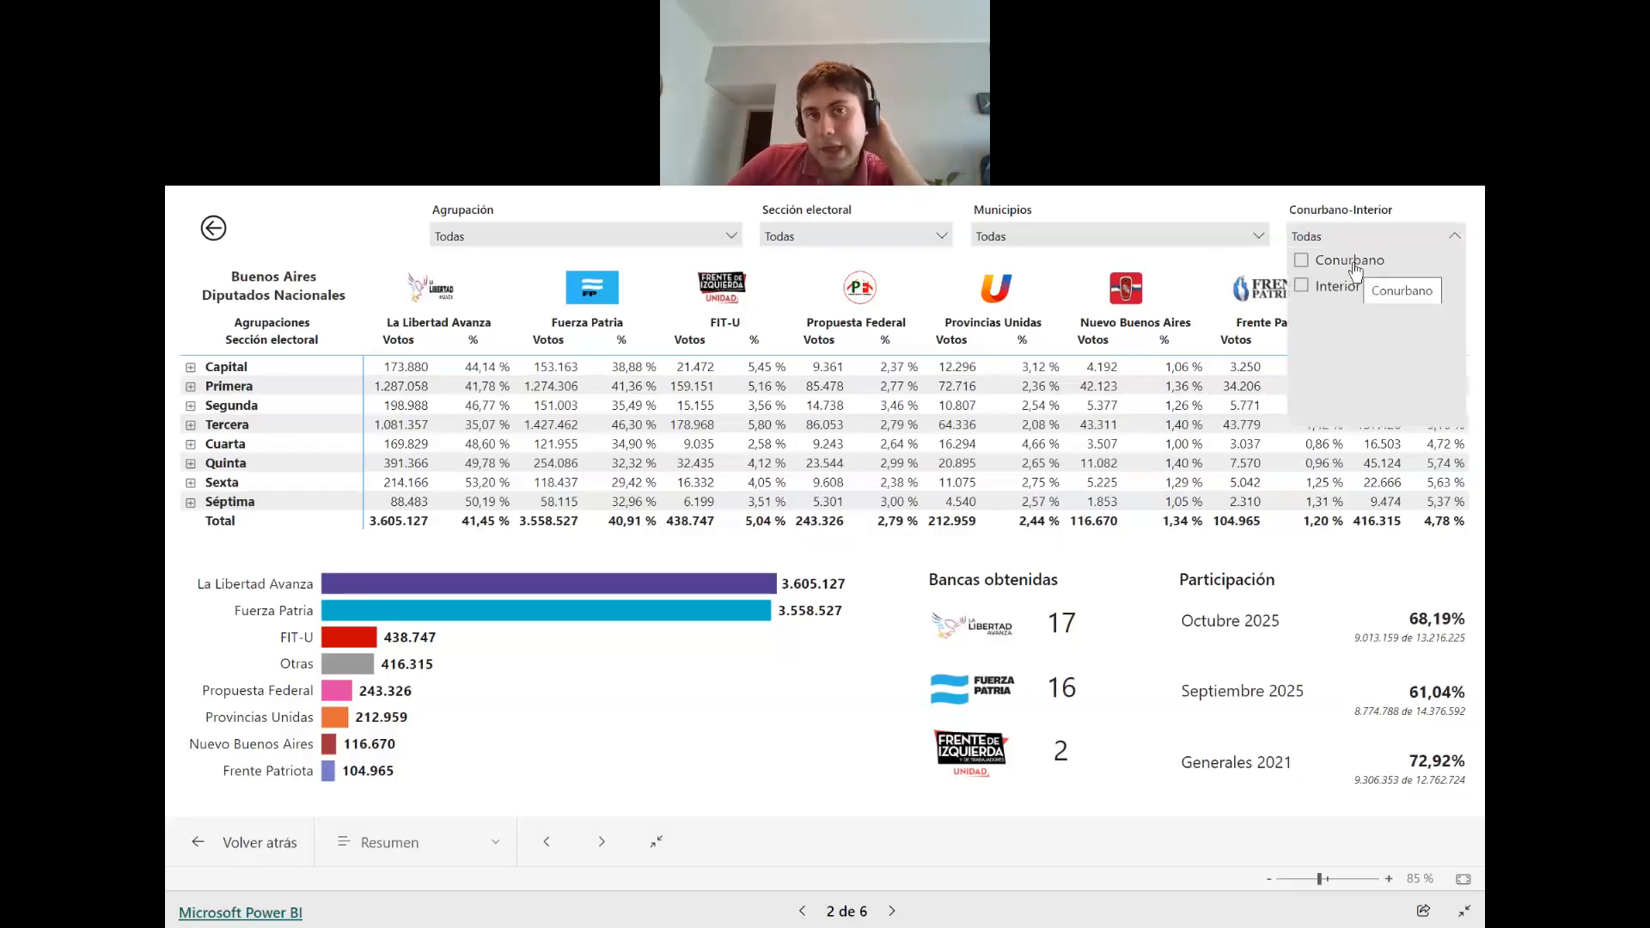
click(1349, 260)
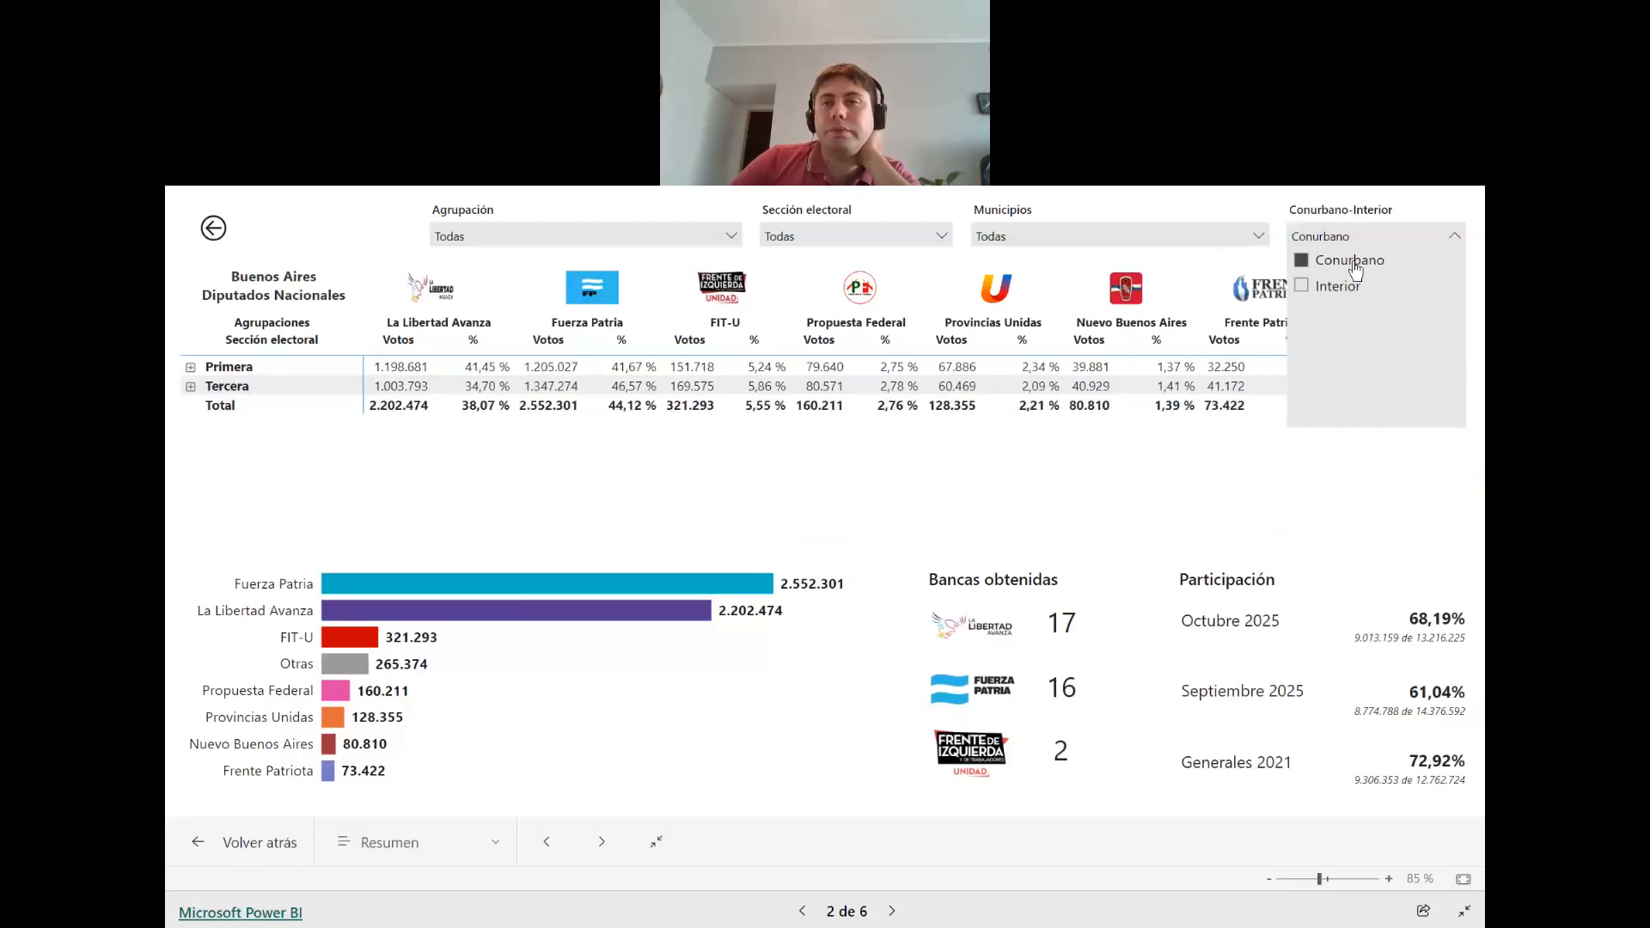
click(1355, 261)
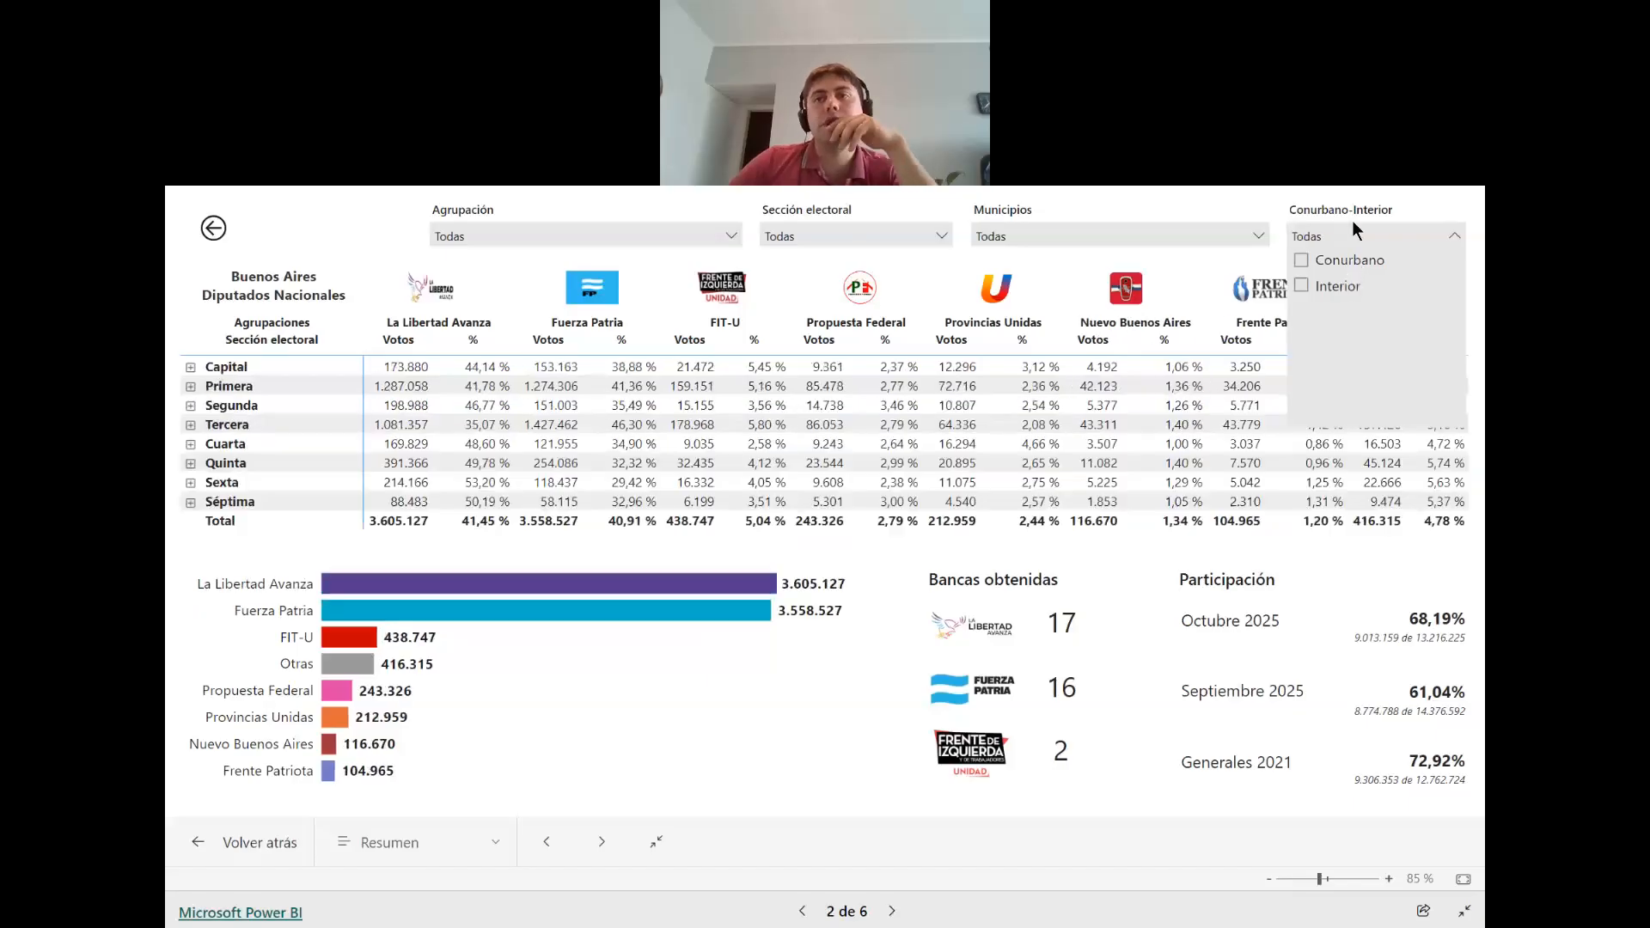
click(1317, 230)
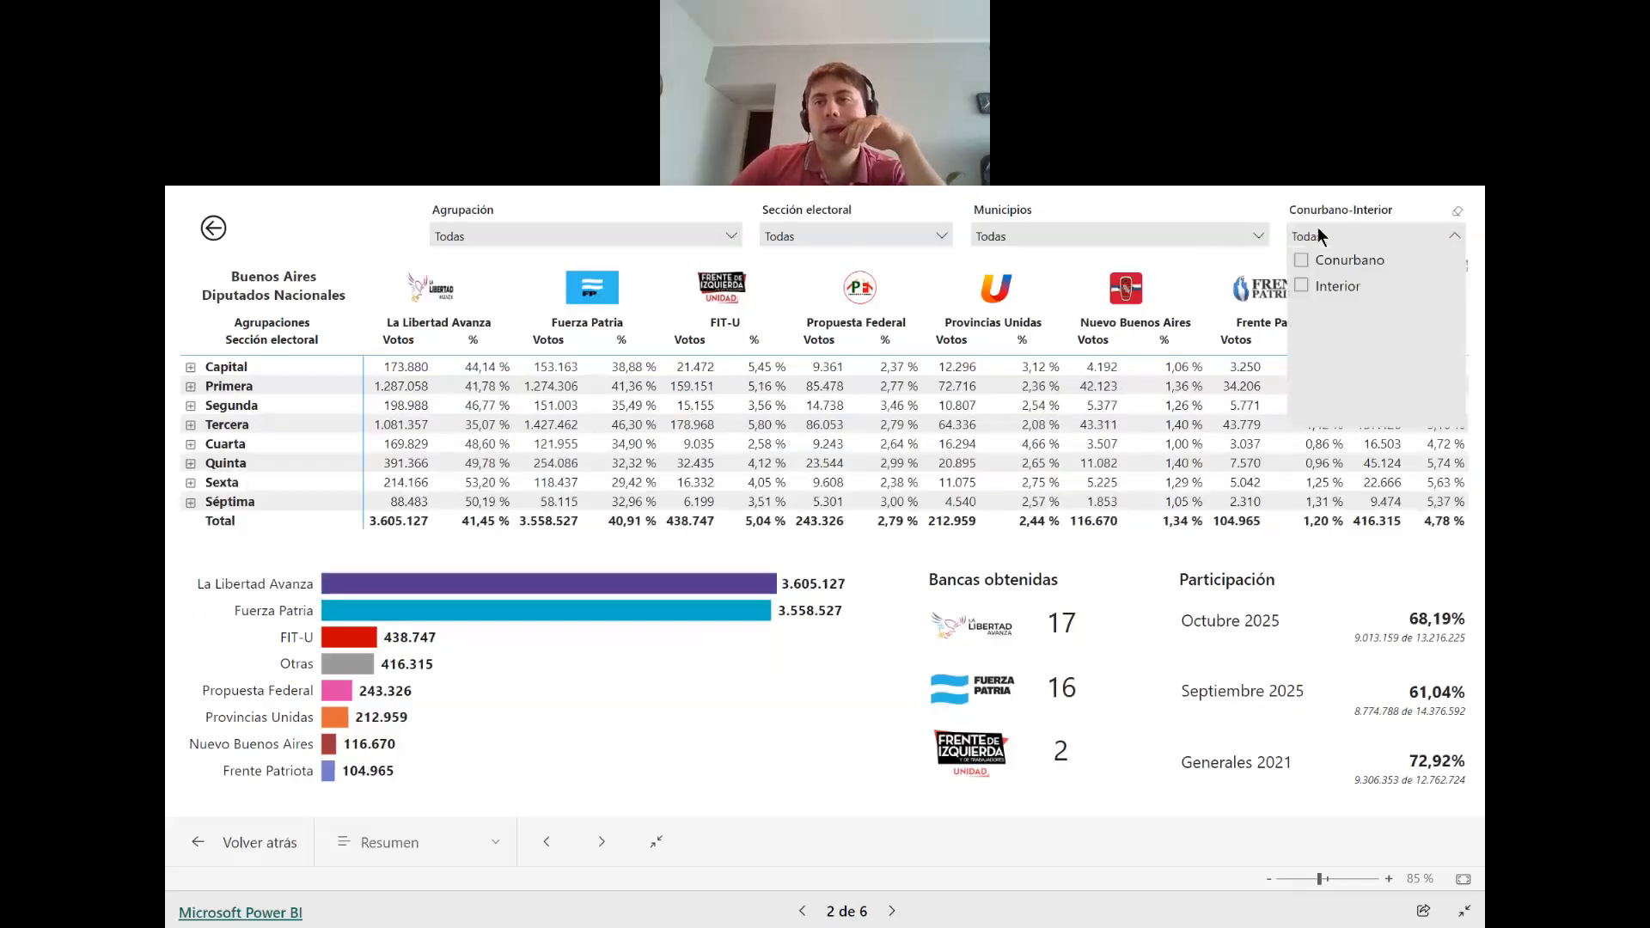
click(1332, 292)
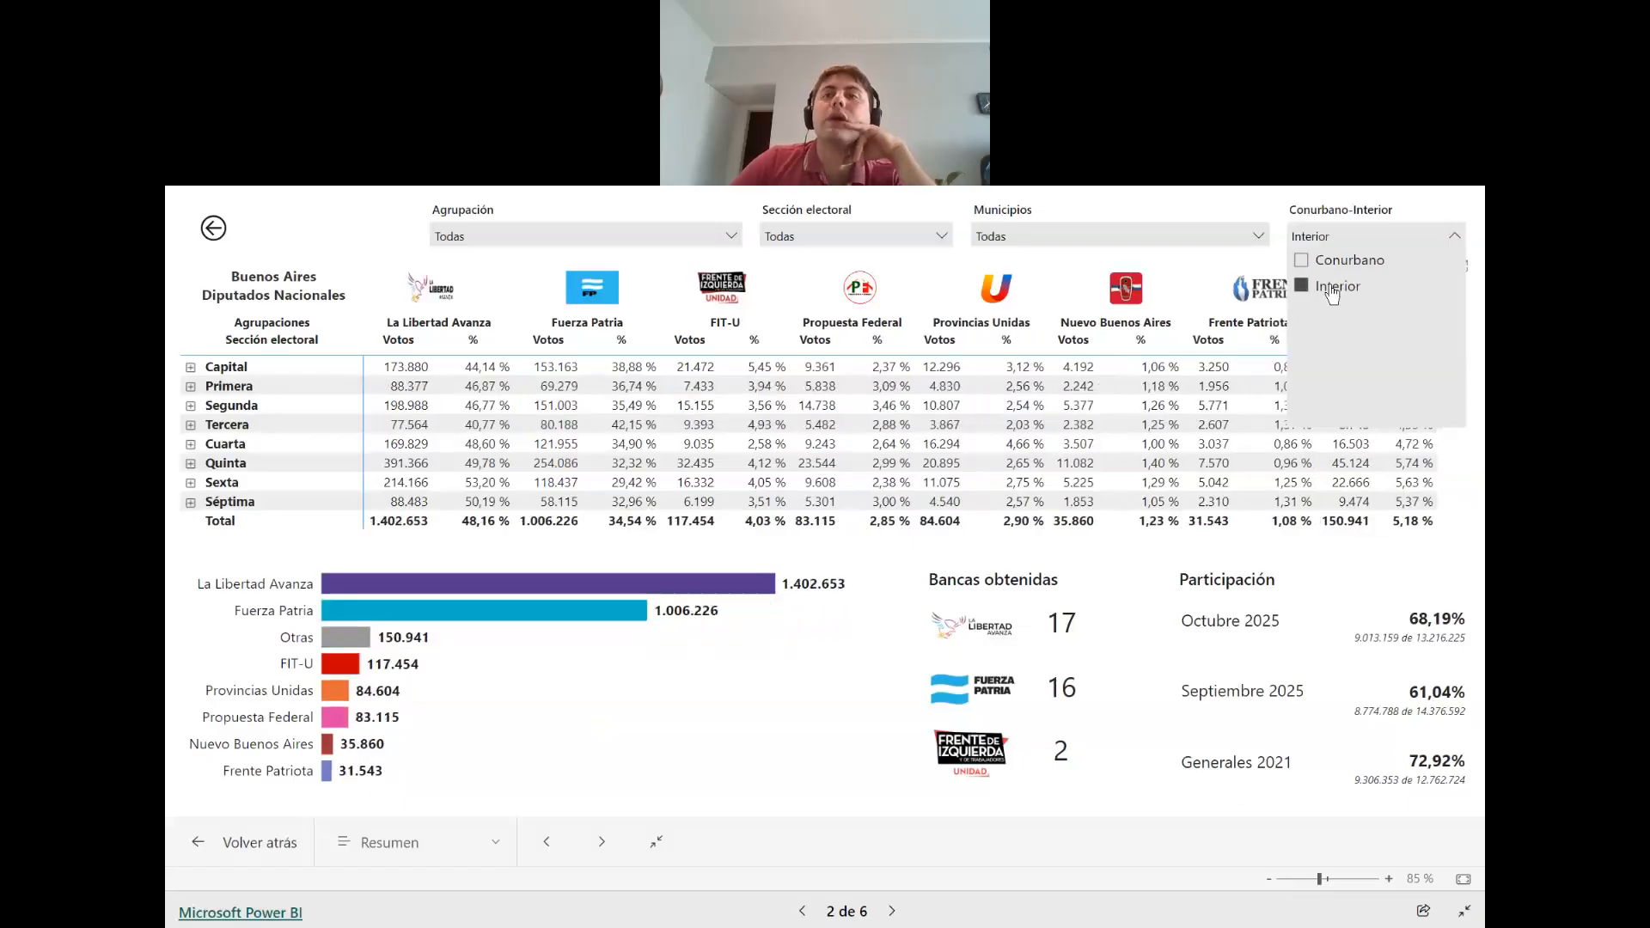
click(1330, 285)
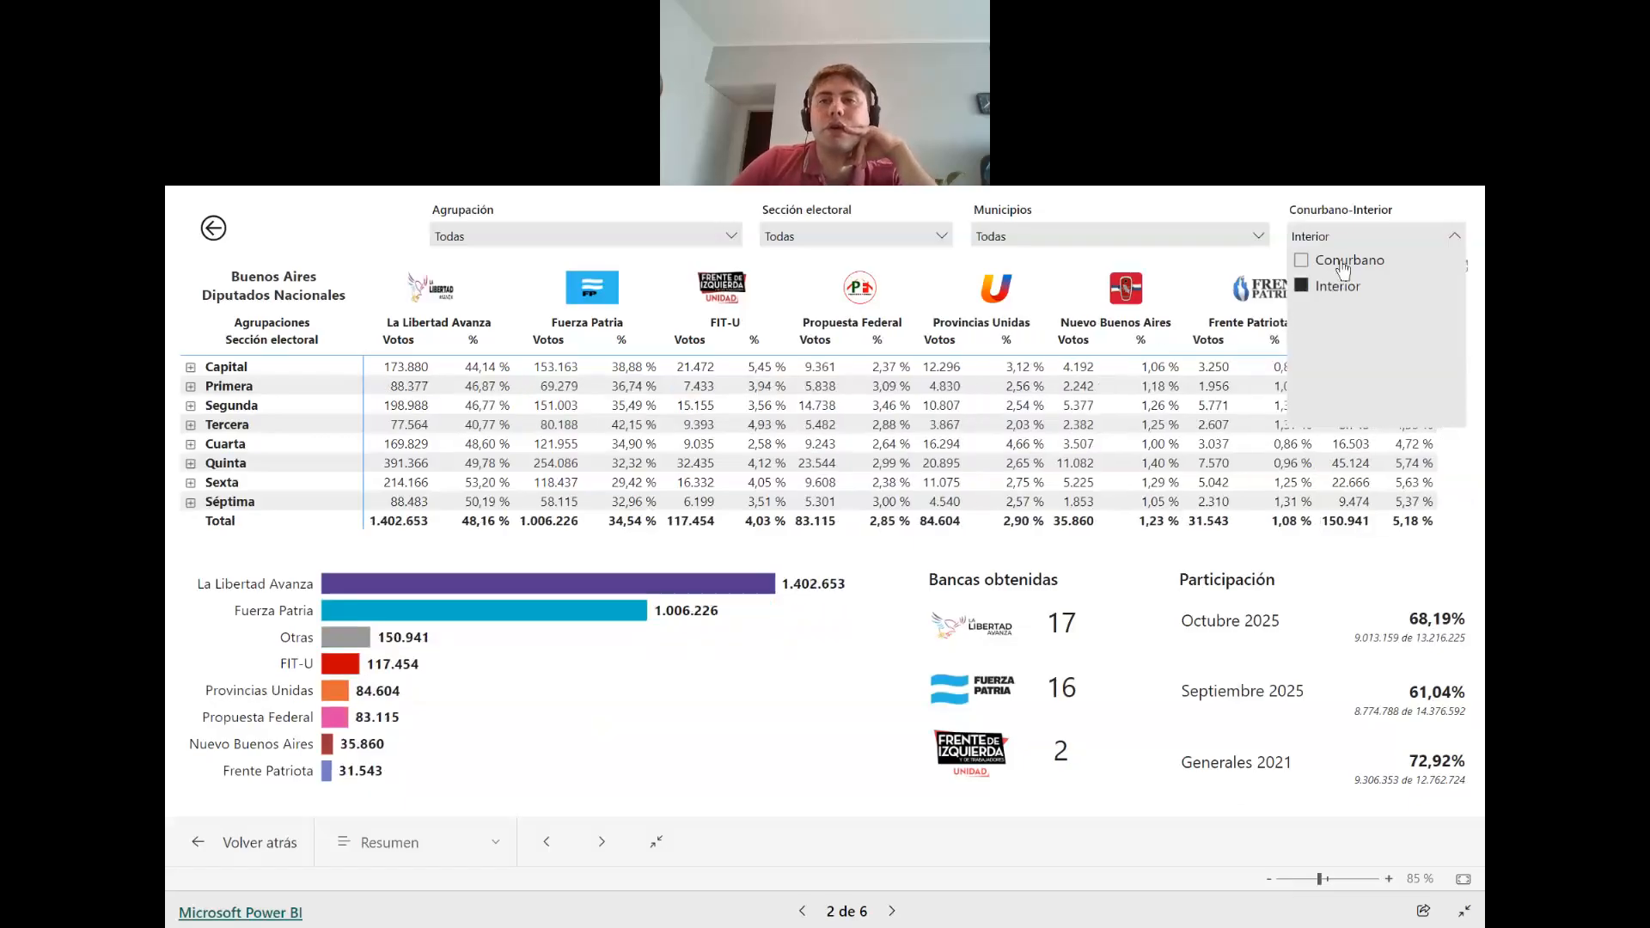
click(1080, 196)
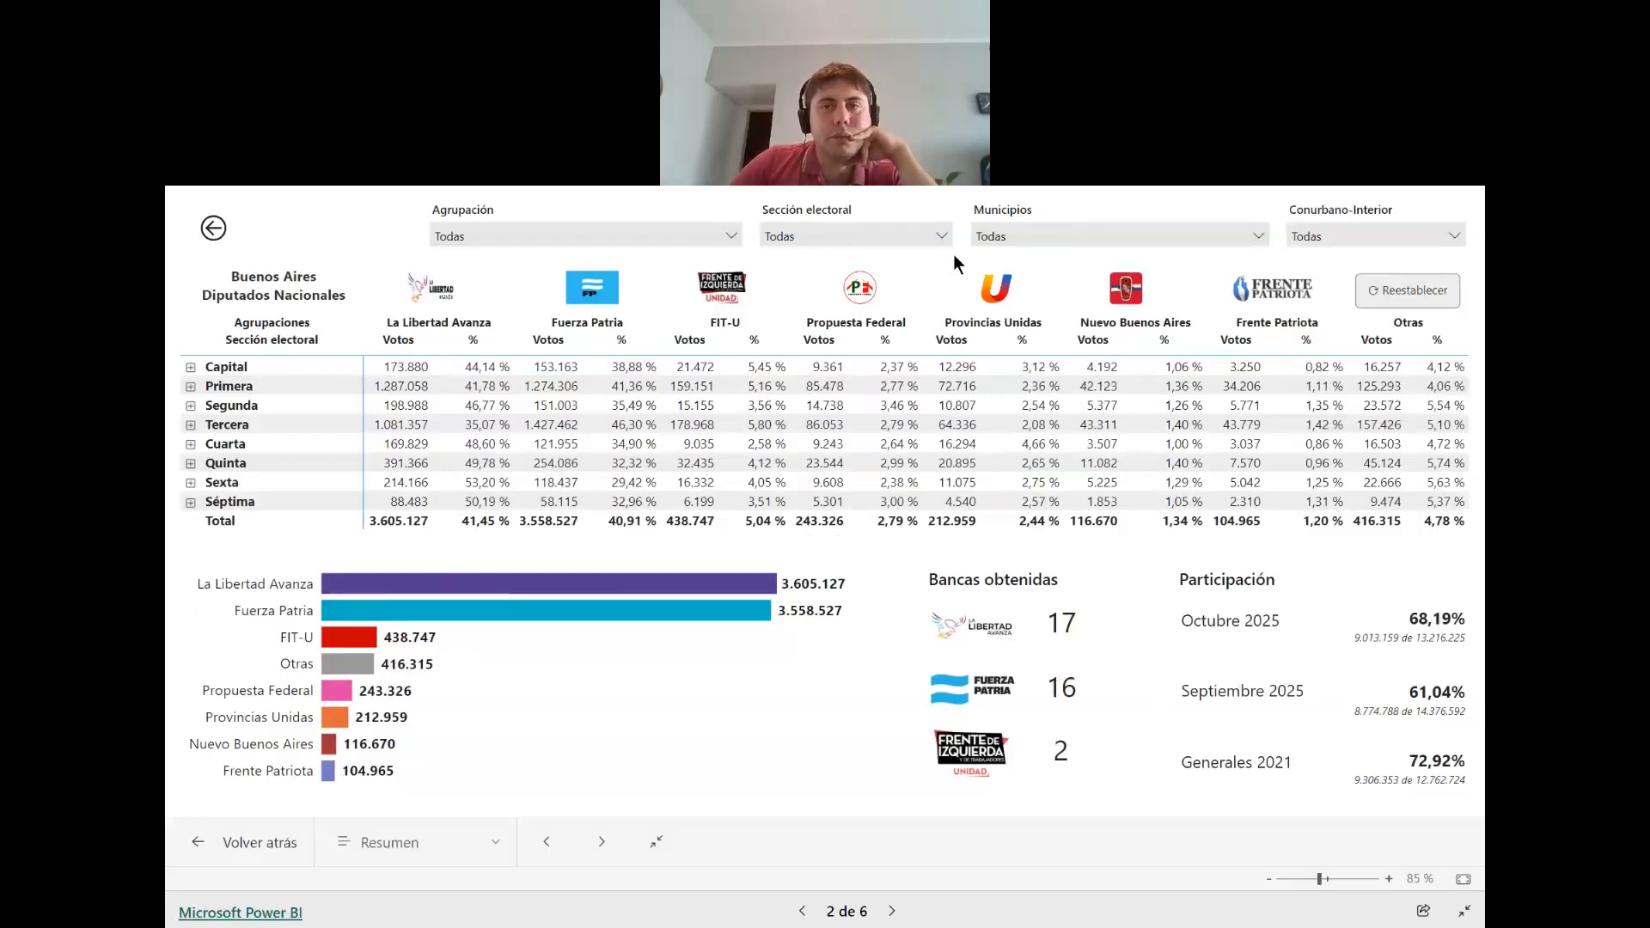
View the Sección electoral filter options without choosing any, and return to Inicio with the page's back arrow.
click(833, 234)
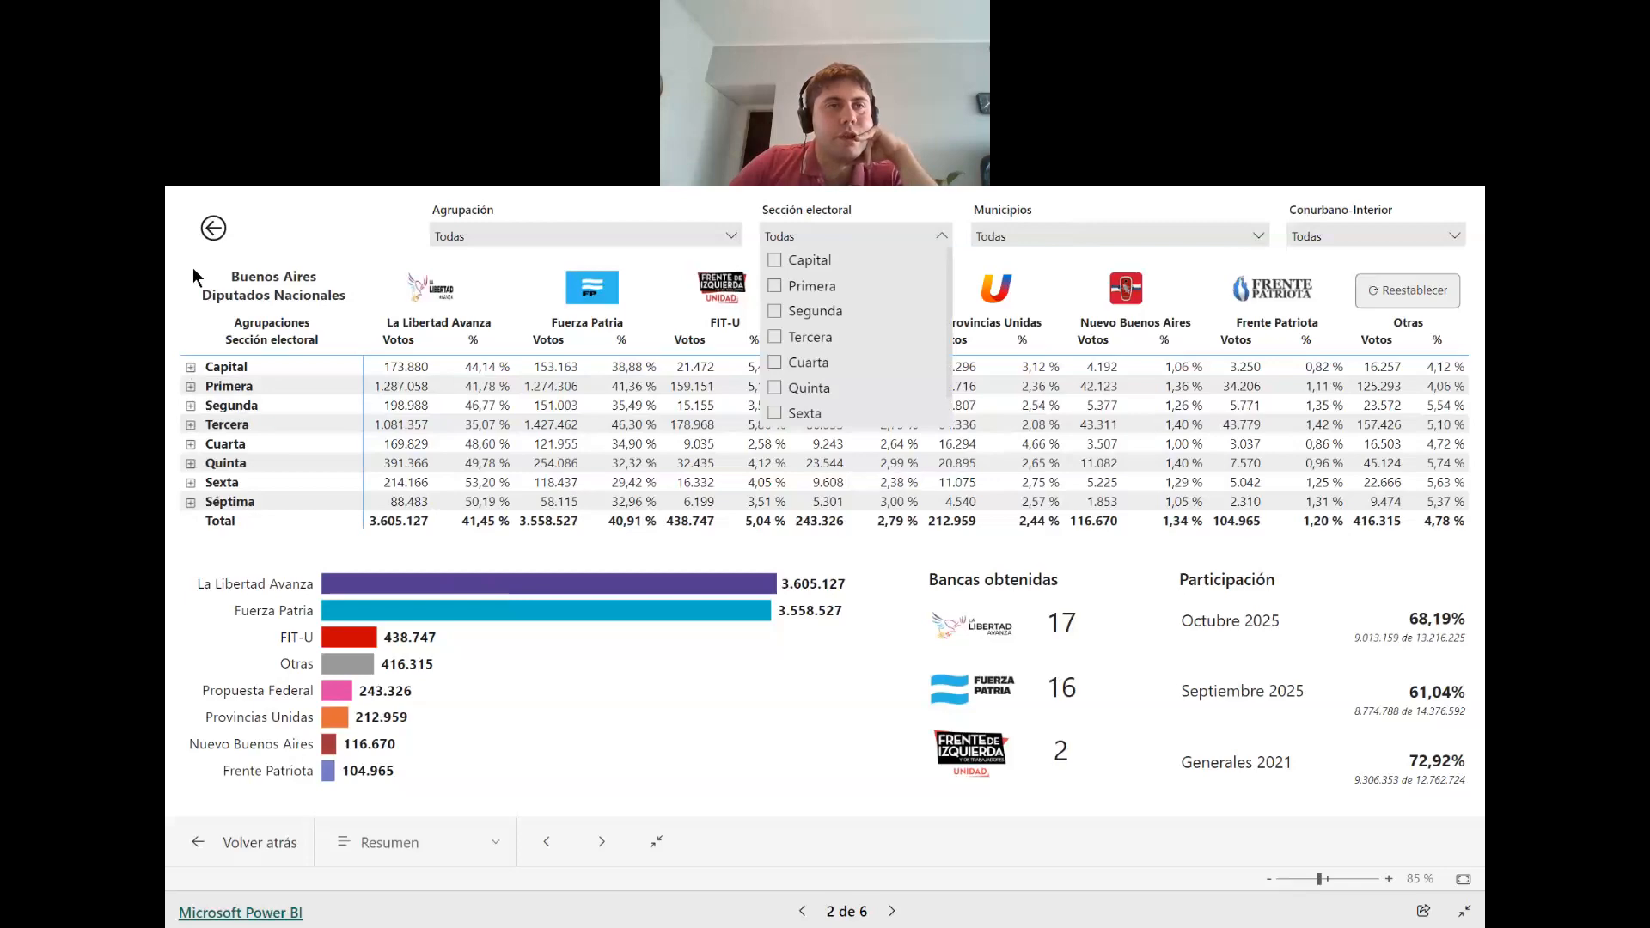
click(212, 242)
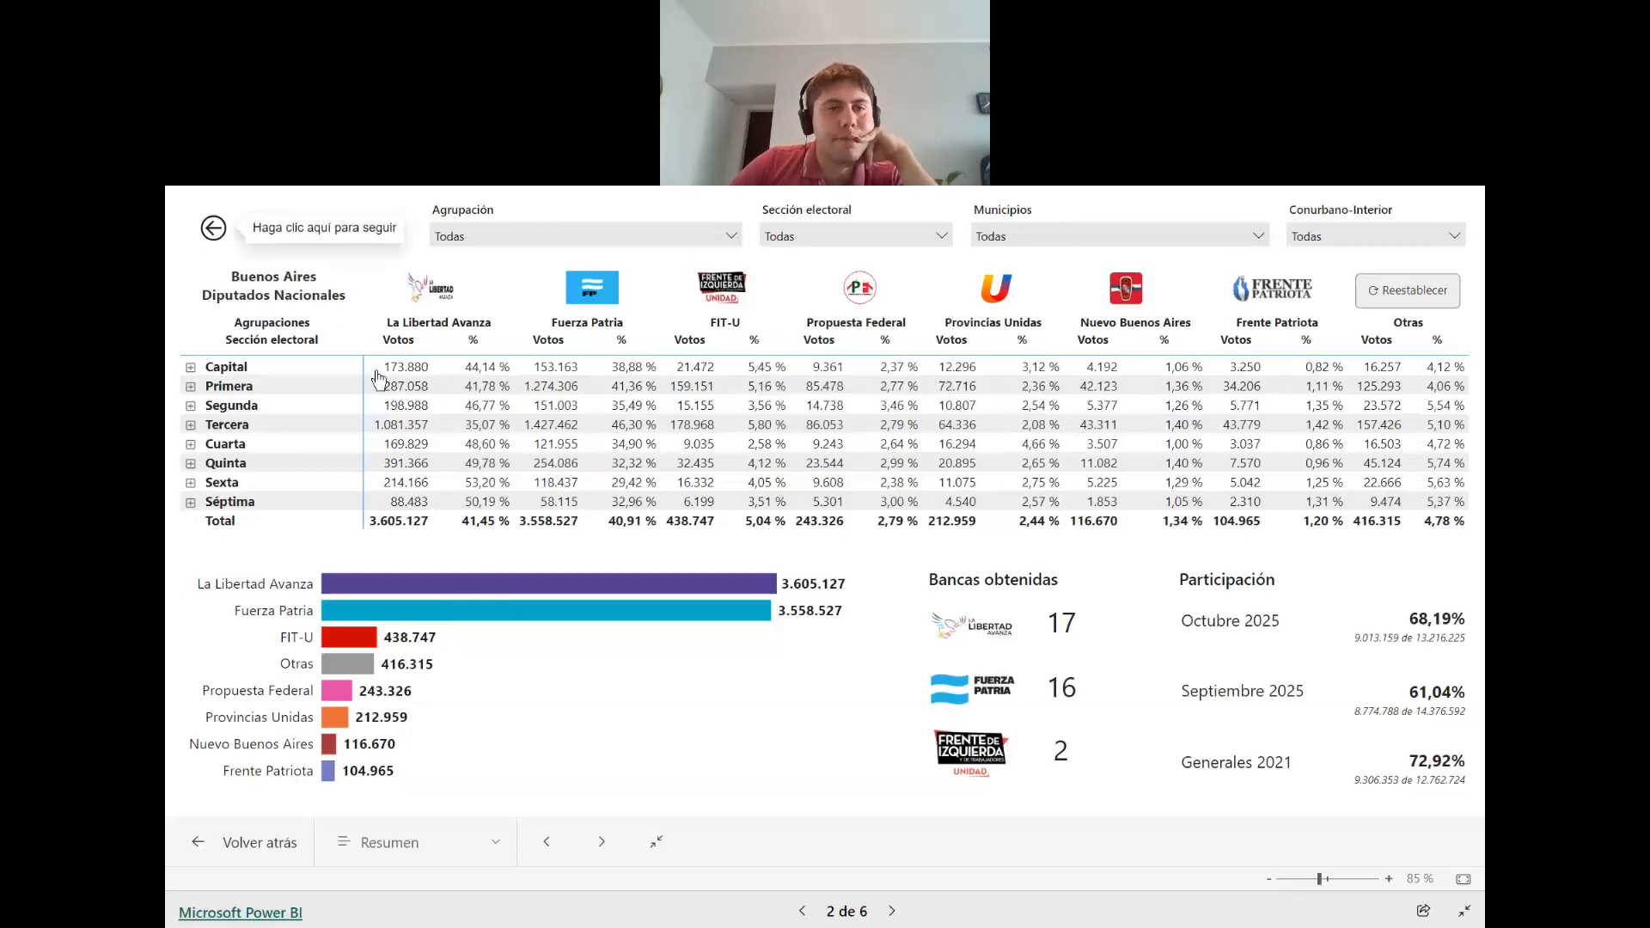
click(212, 242)
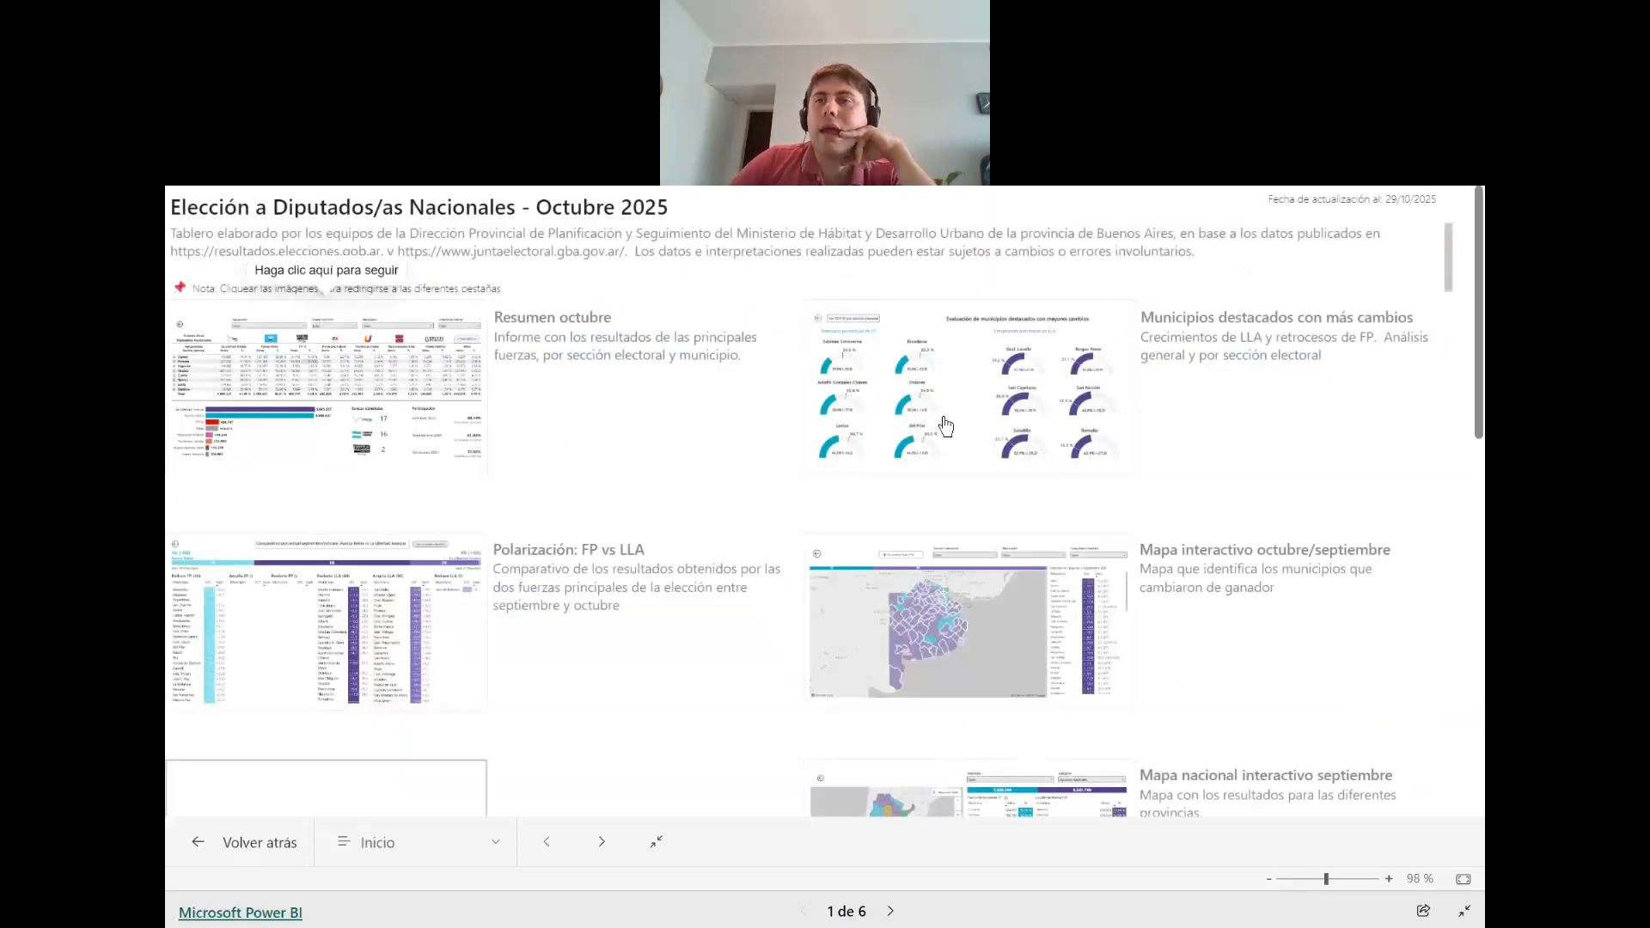
Follow the Municipios destacados con más cambios image link and examine the FP decline and LLA growth gauges across the whole page.
click(934, 420)
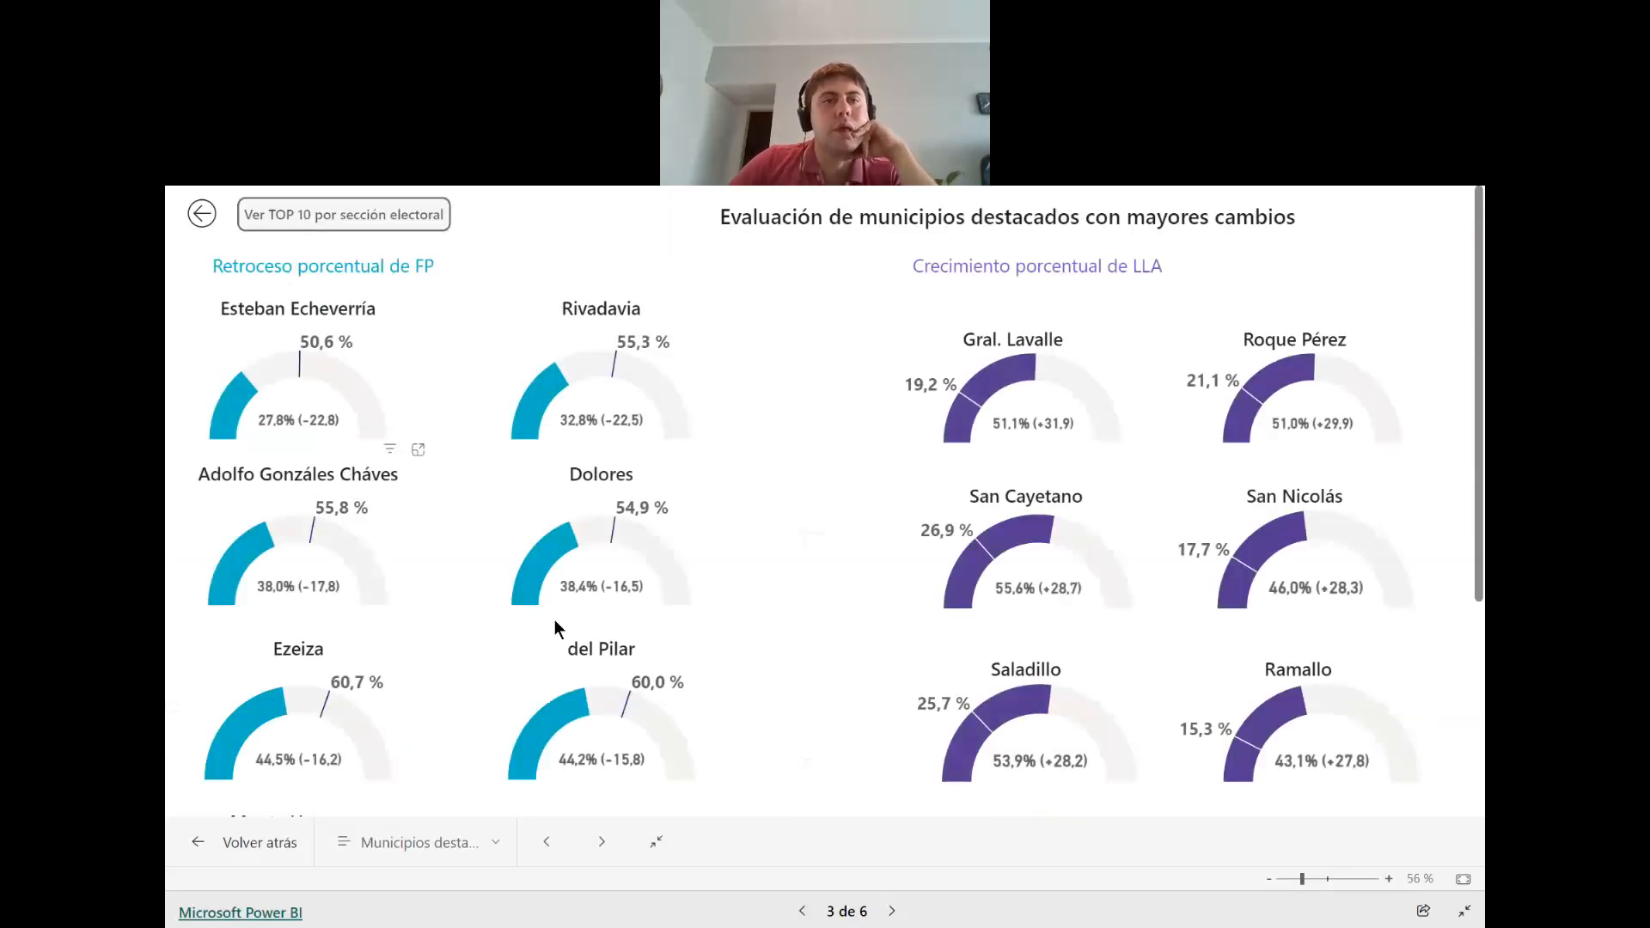
scroll(554, 621, down, 2)
scroll(453, 544, up, 2)
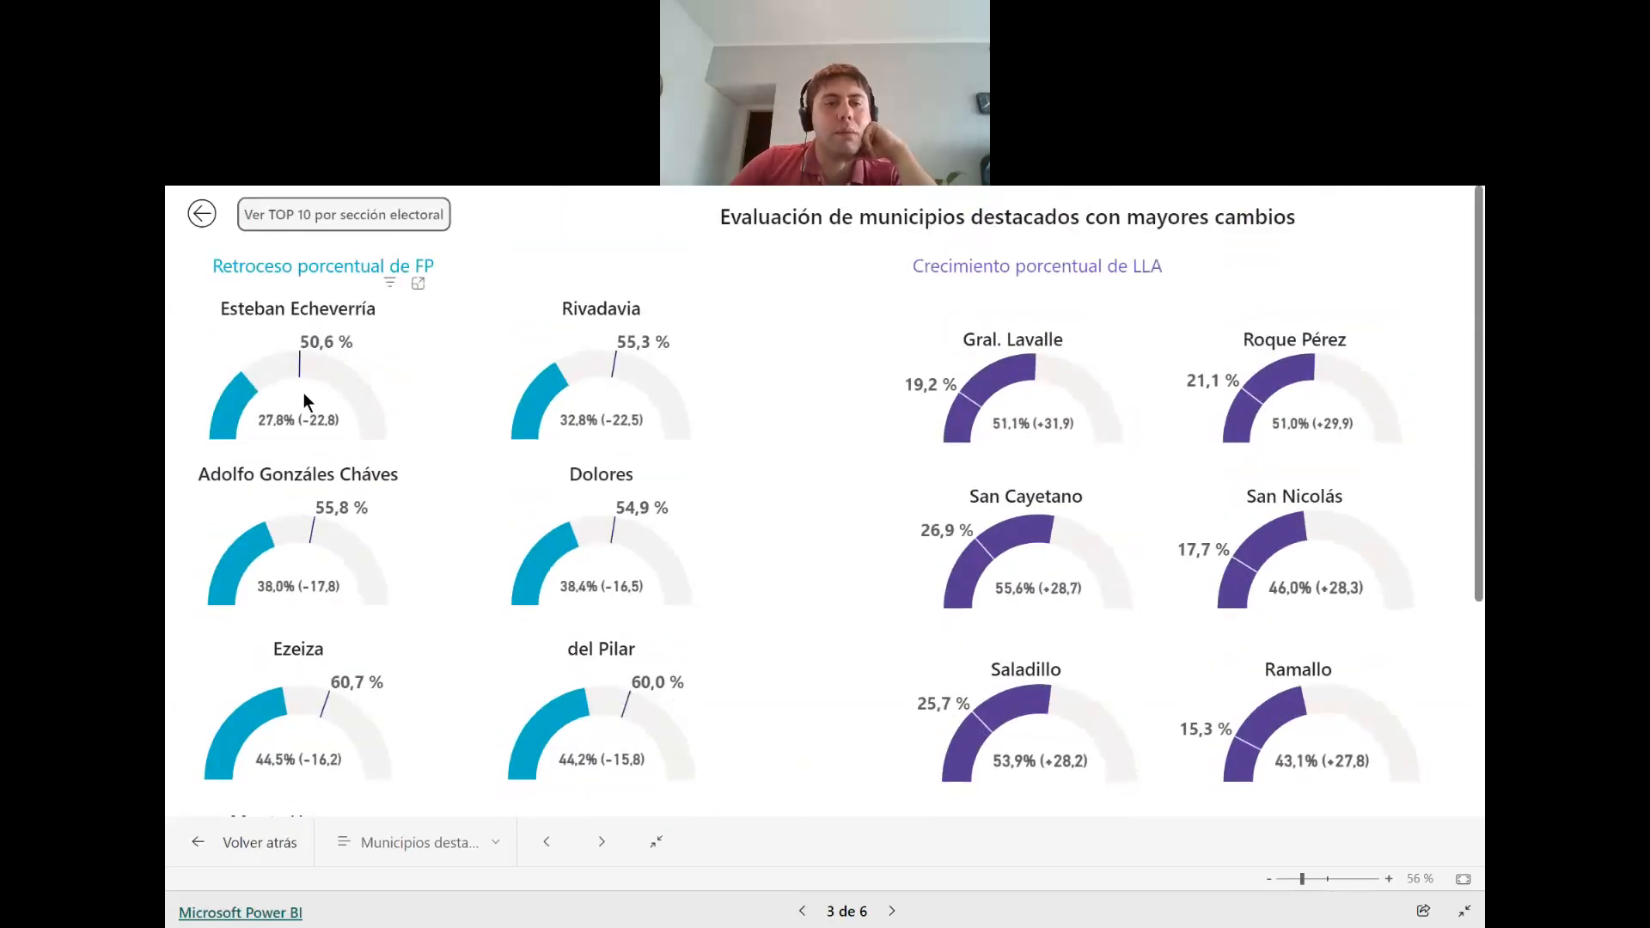
scroll(302, 393, down, 3)
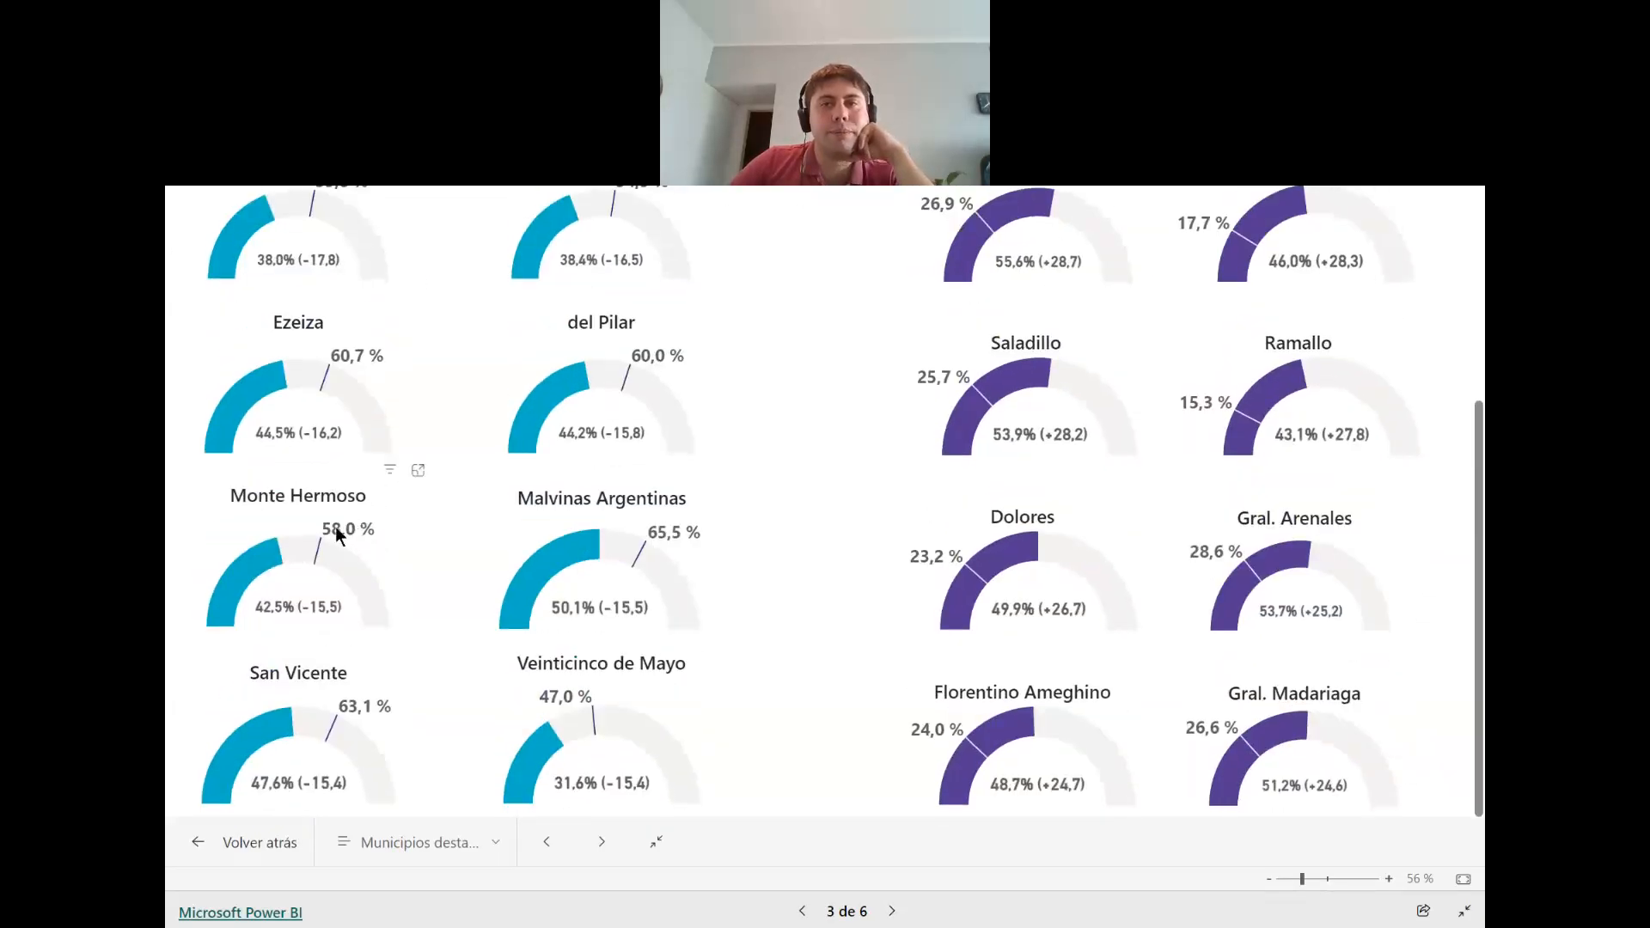
scroll(335, 526, up, 3)
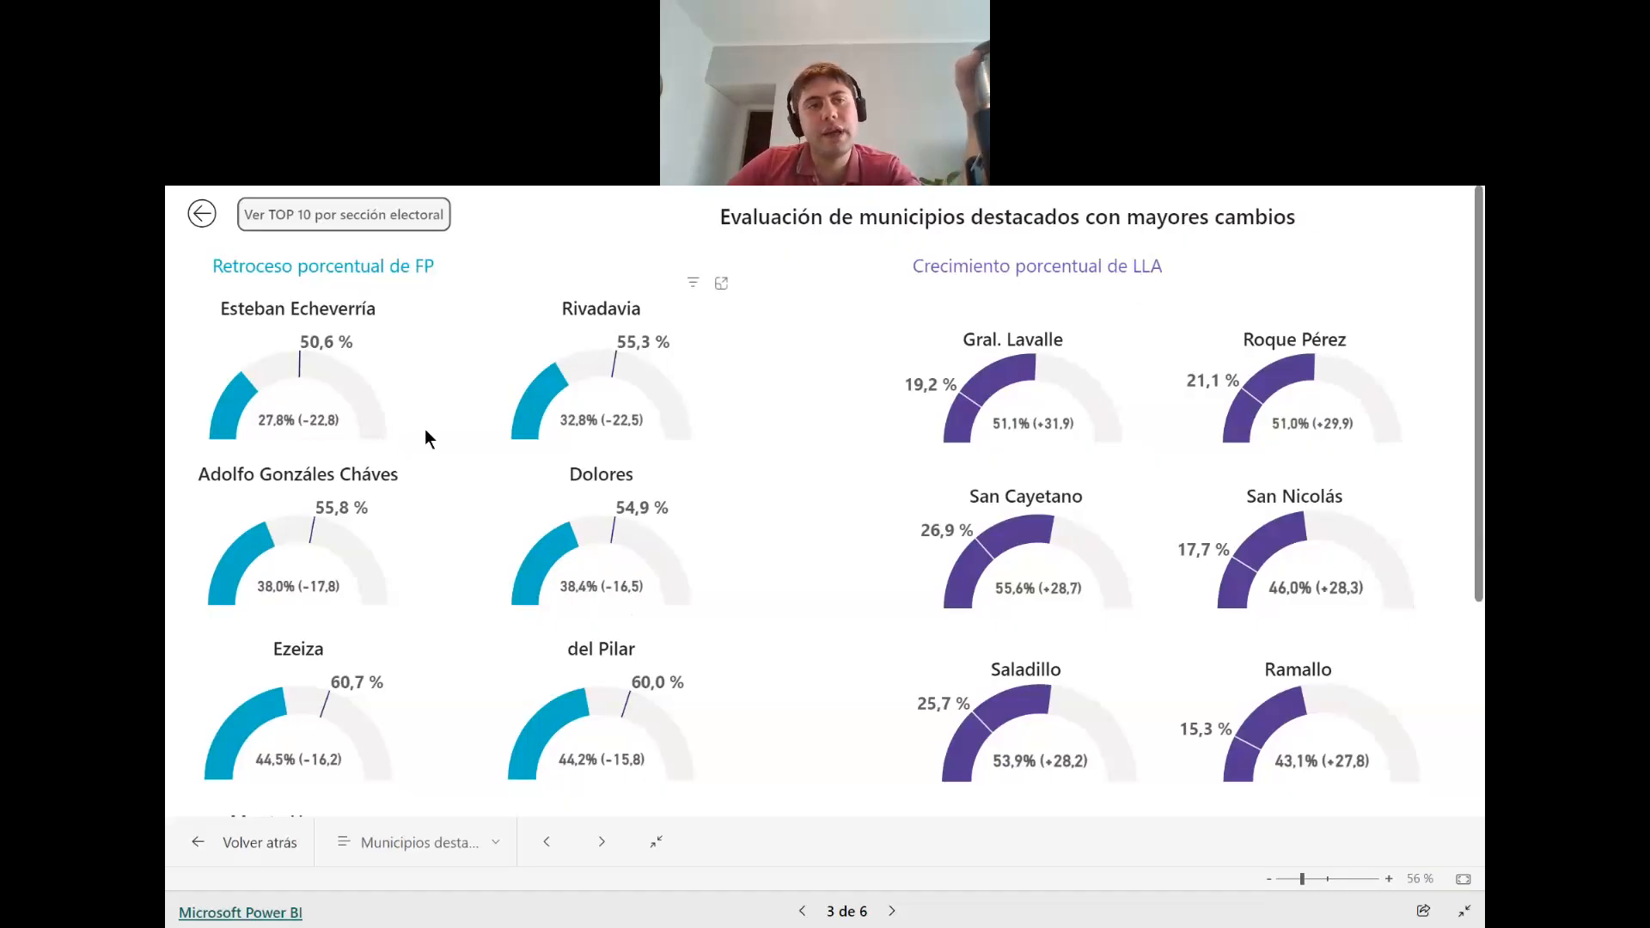
scroll(417, 432, down, 2)
scroll(400, 430, up, 2)
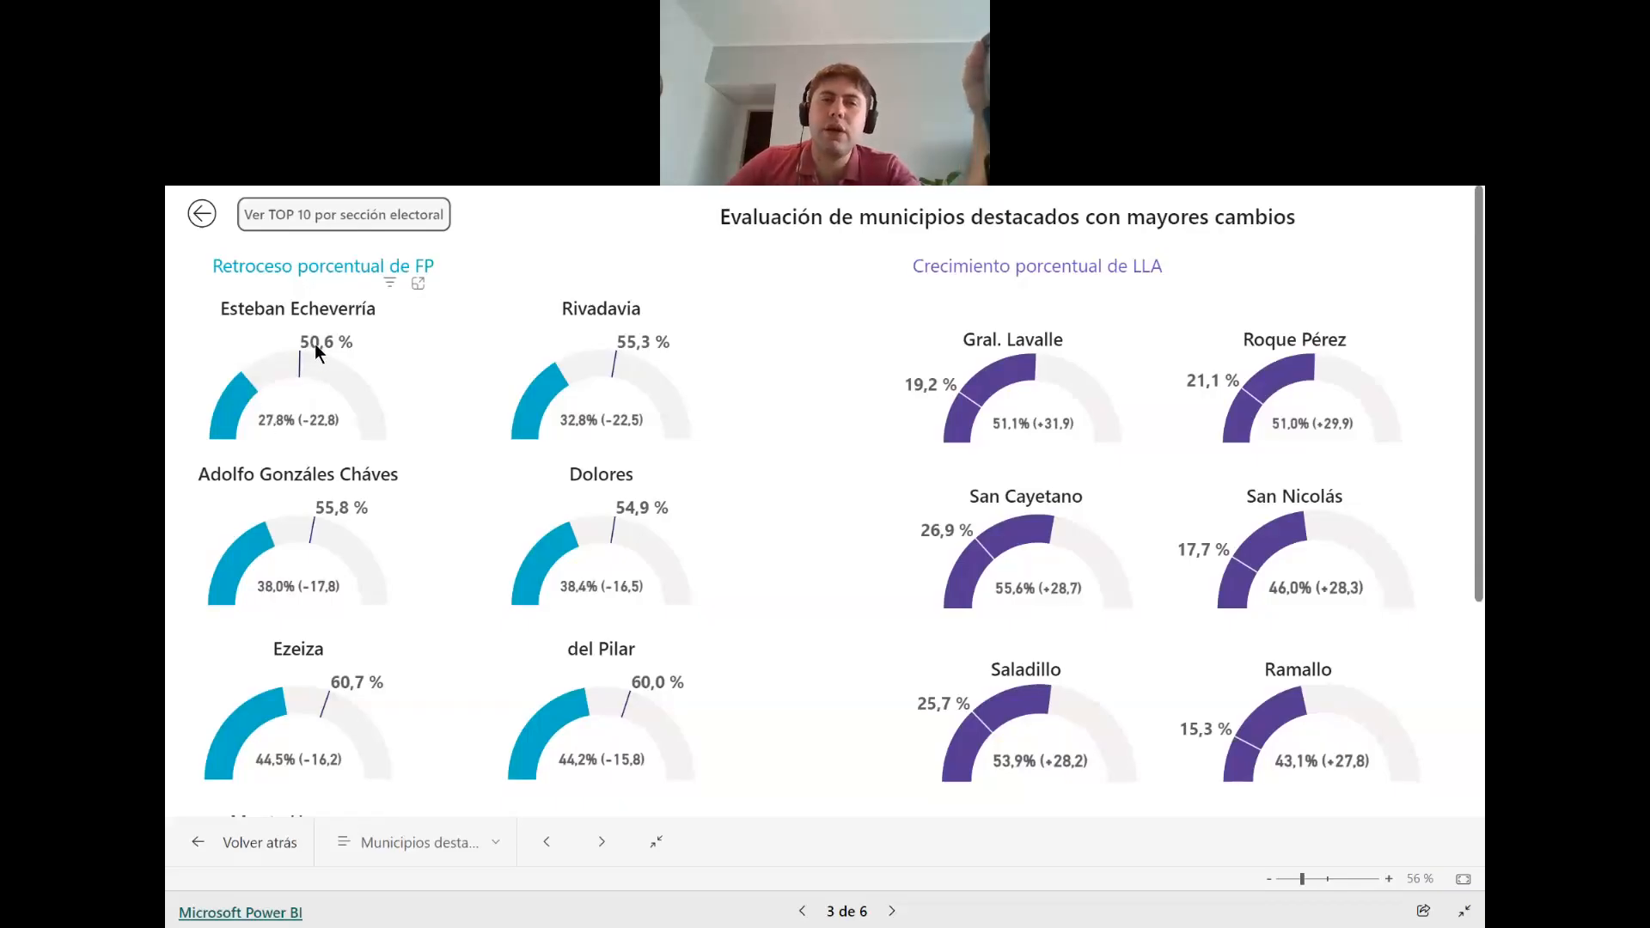
Read the September and October percentages on the Esteban Echeverría gauge and look over the remaining FP decline and LLA growth gauges.
mouse_move(335, 346)
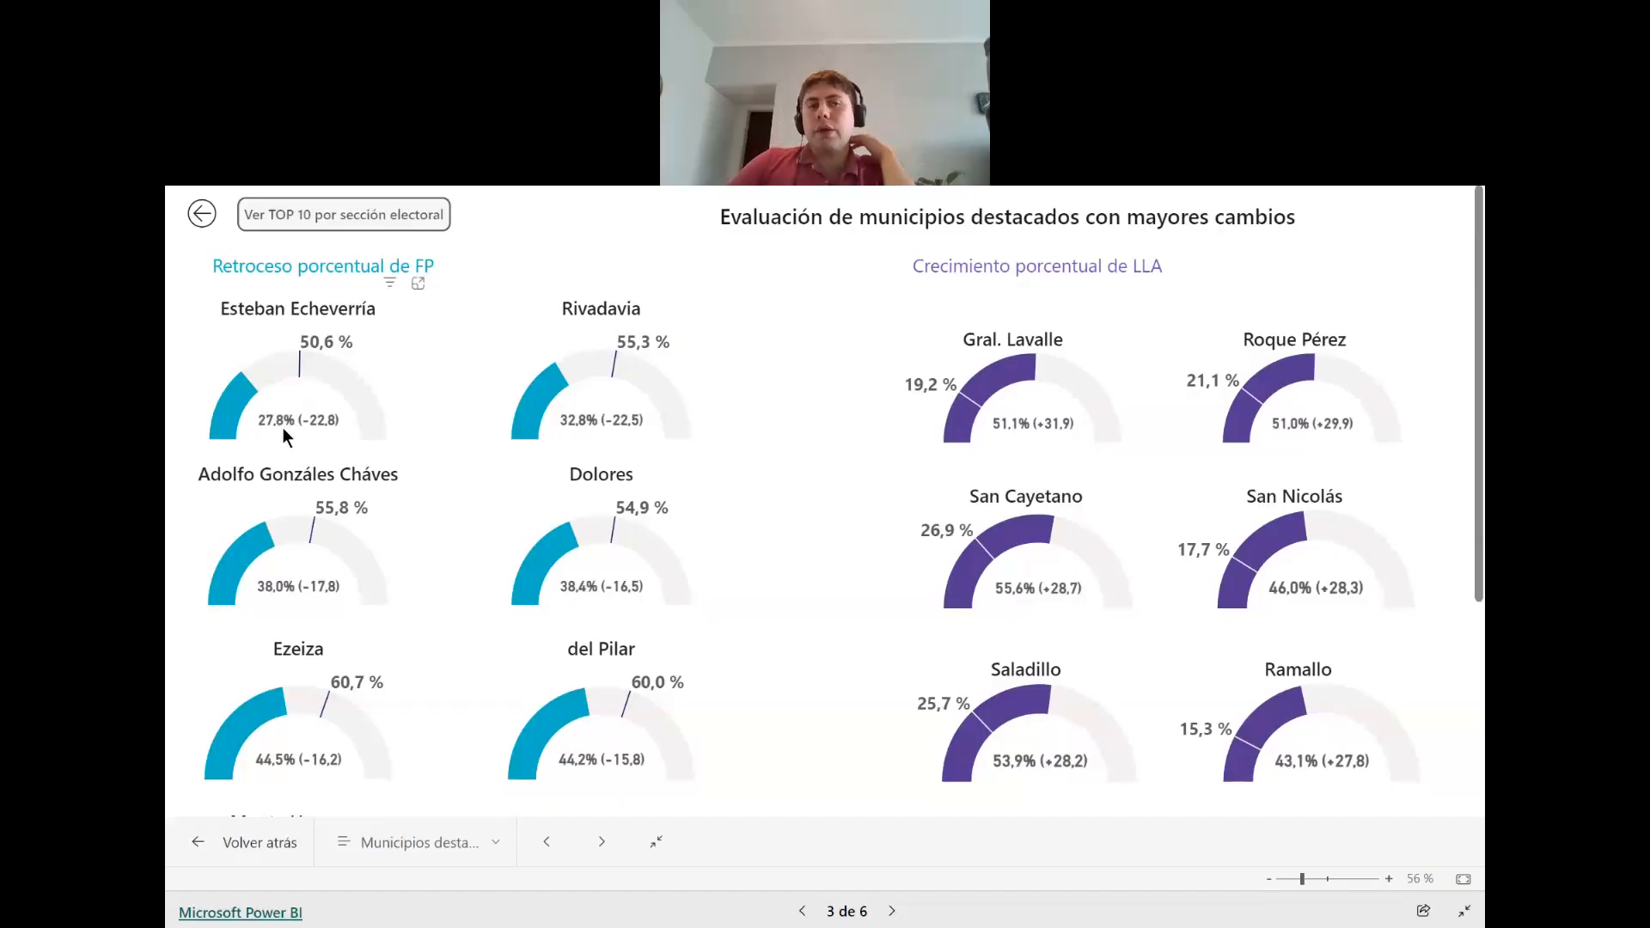
mouse_move(281, 426)
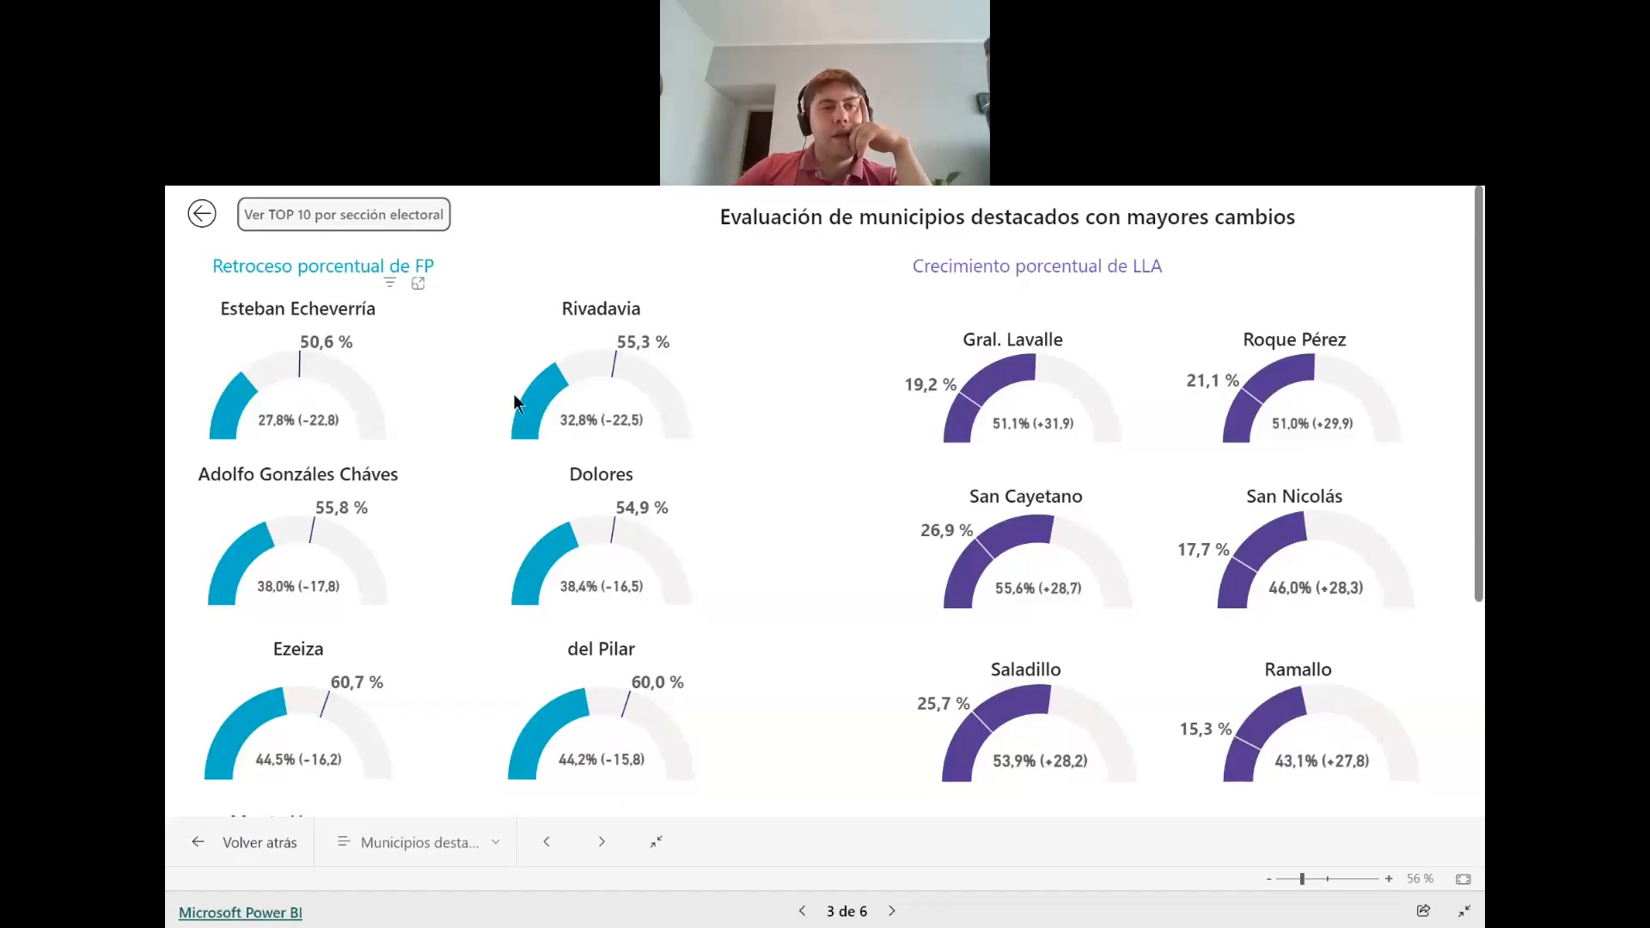
scroll(317, 459, down, 1)
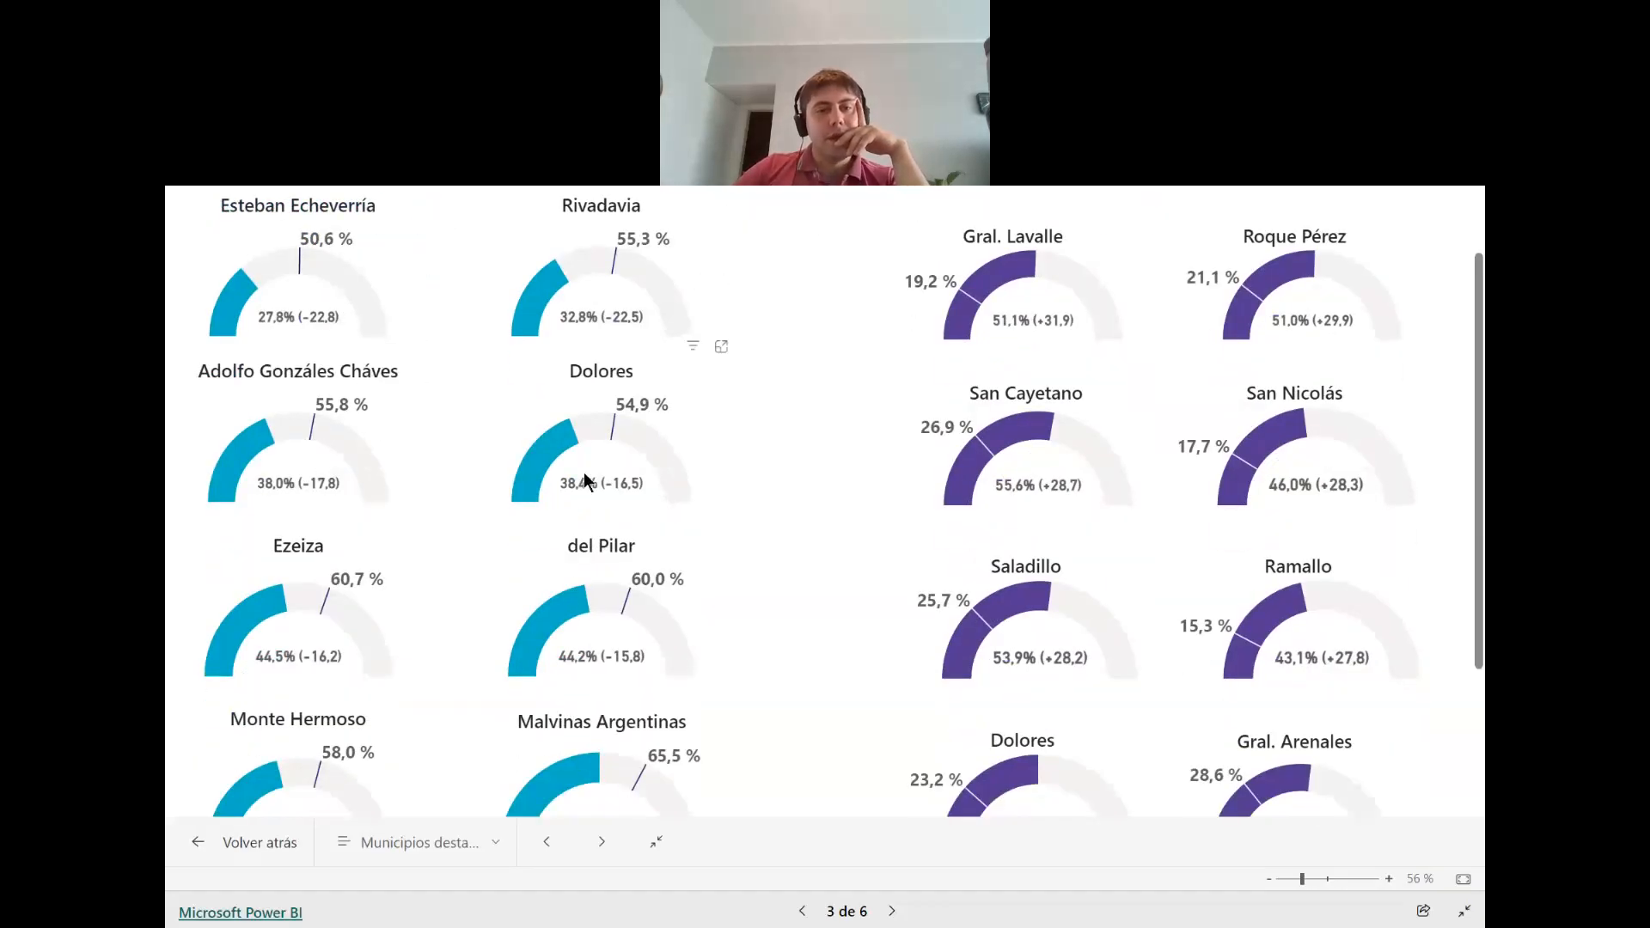
scroll(337, 582, down, 1)
scroll(438, 533, down, 1)
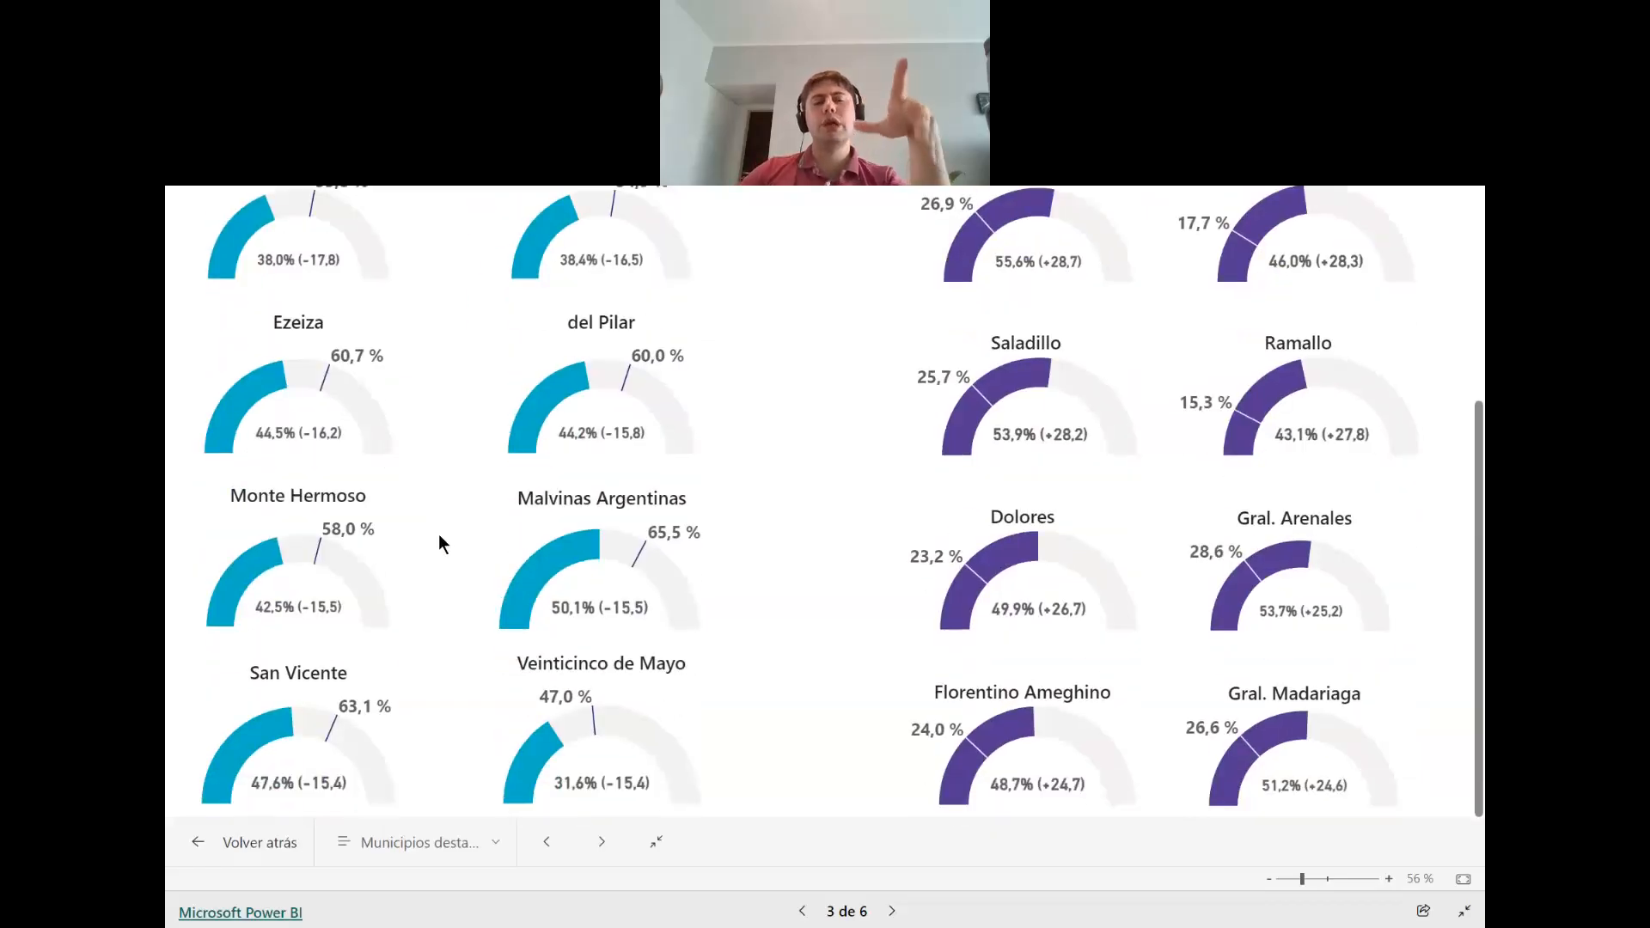
scroll(438, 534, up, 4)
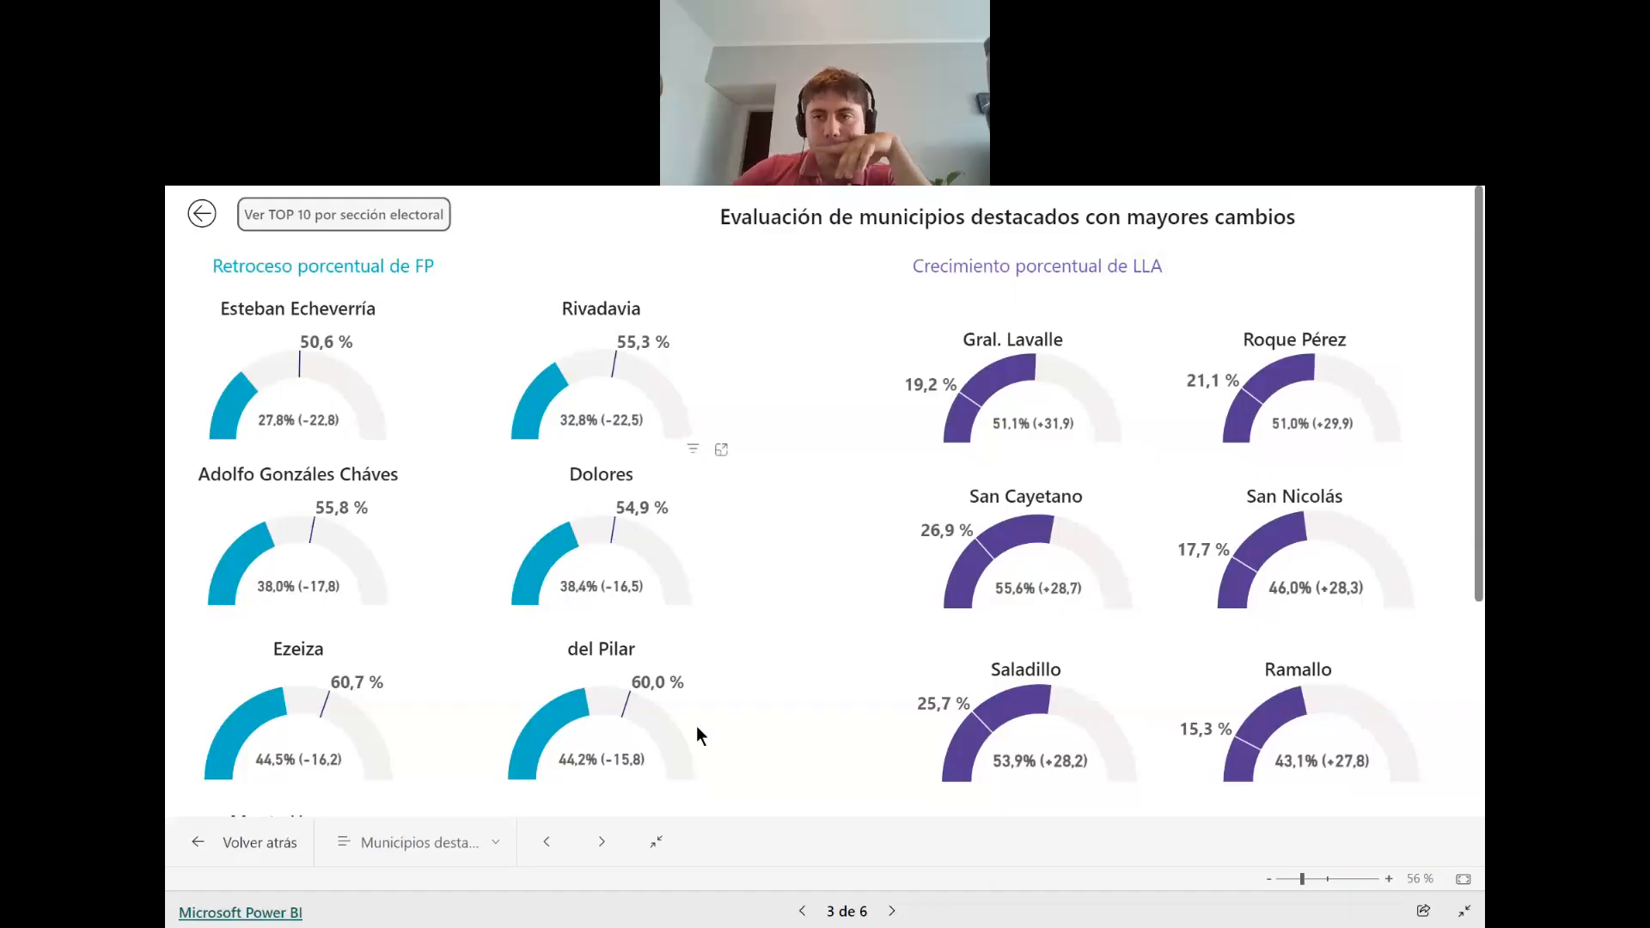
Switch to Power BI Desktop to show the gauge among the available visuals, and return to the published report in full screen.
click(656, 842)
click(508, 906)
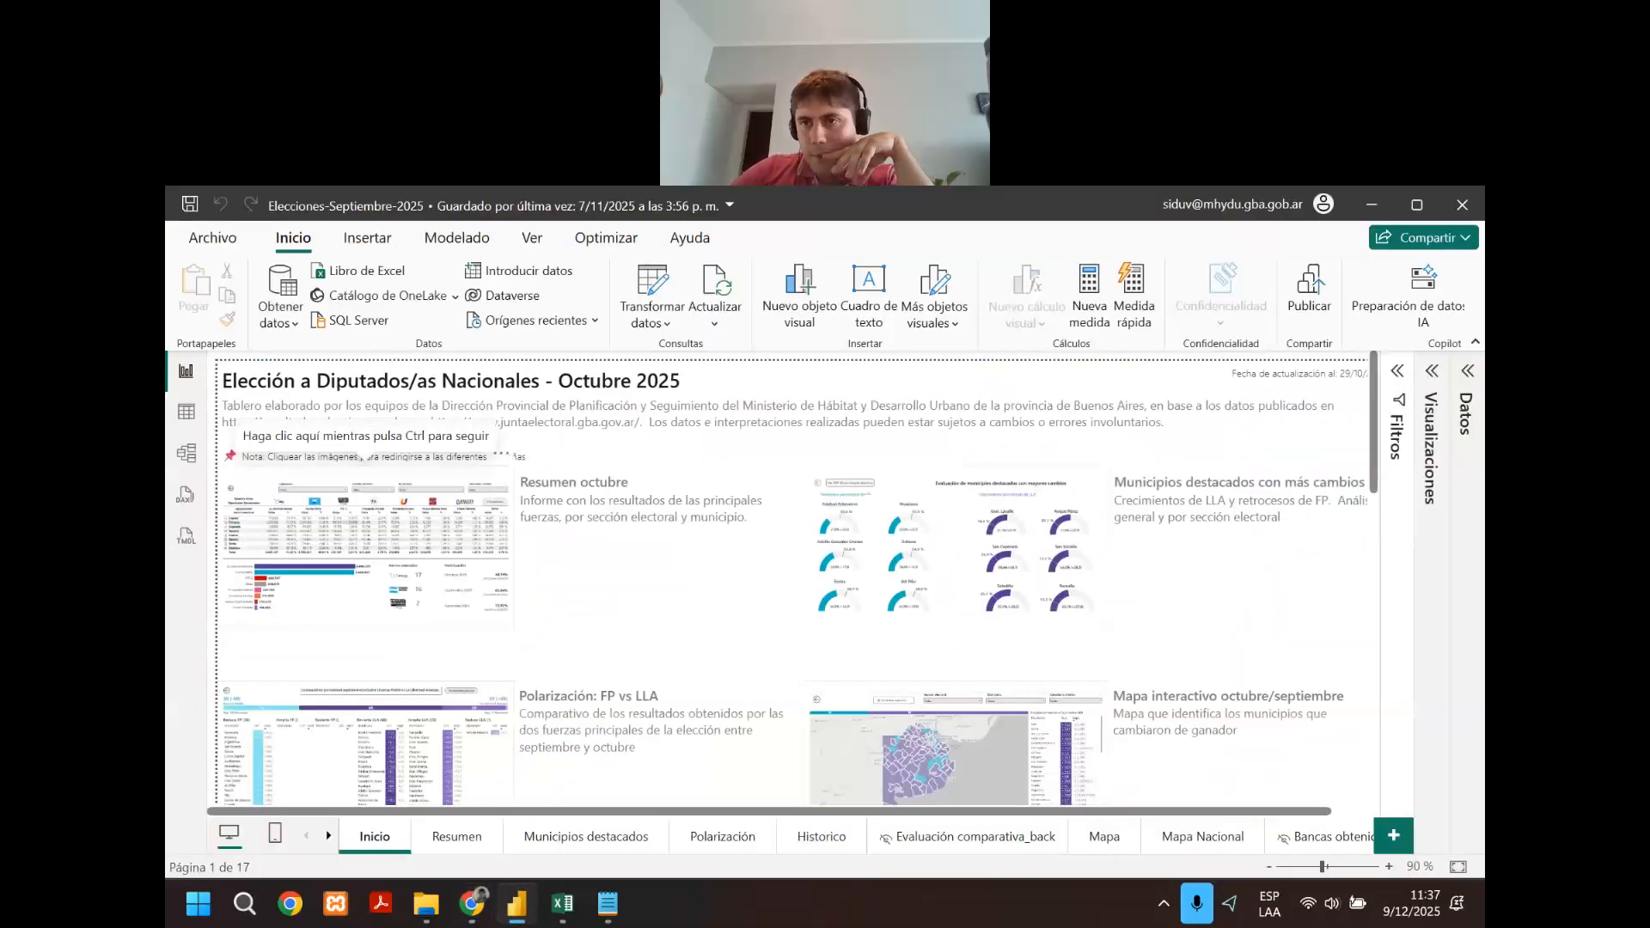
click(1430, 374)
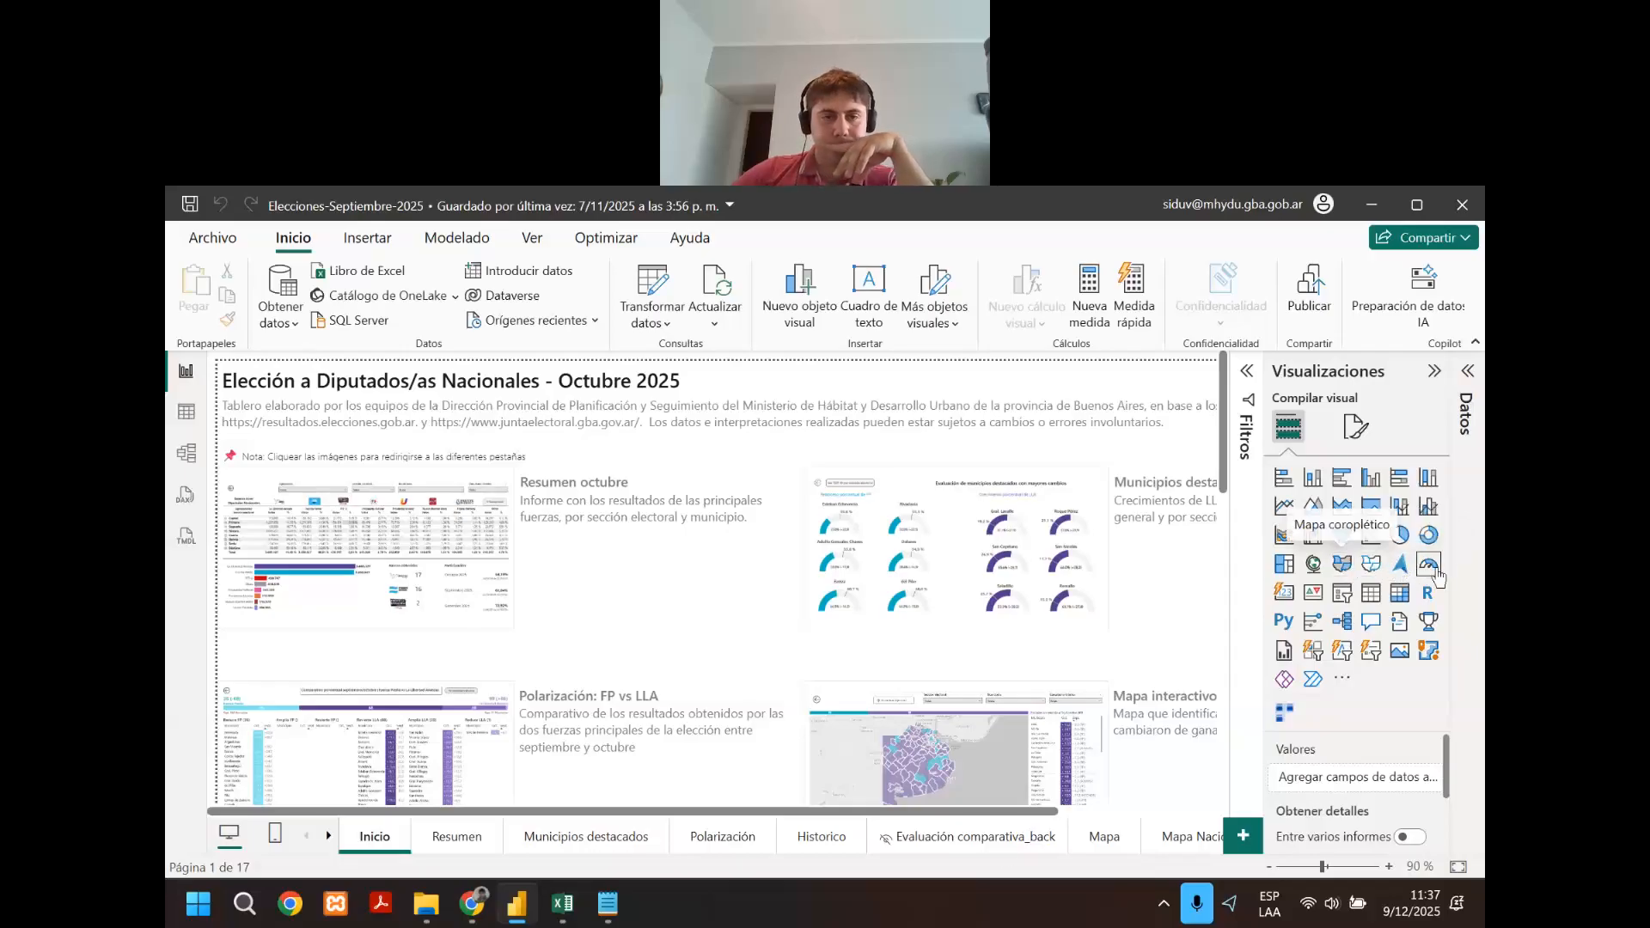
click(470, 902)
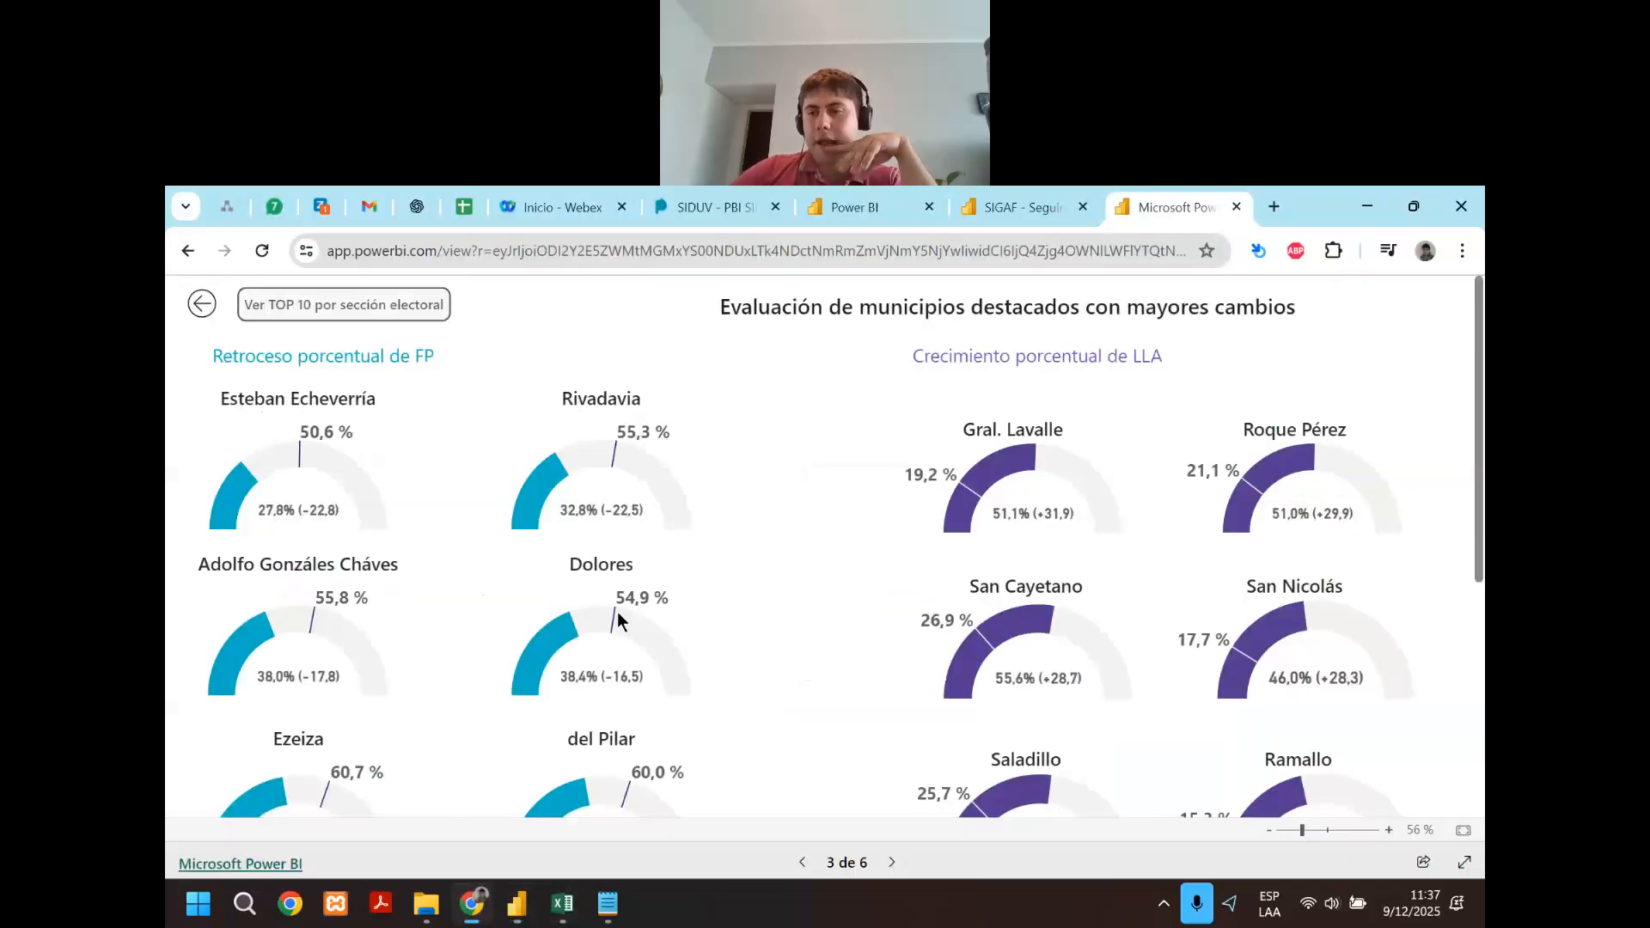
click(1464, 862)
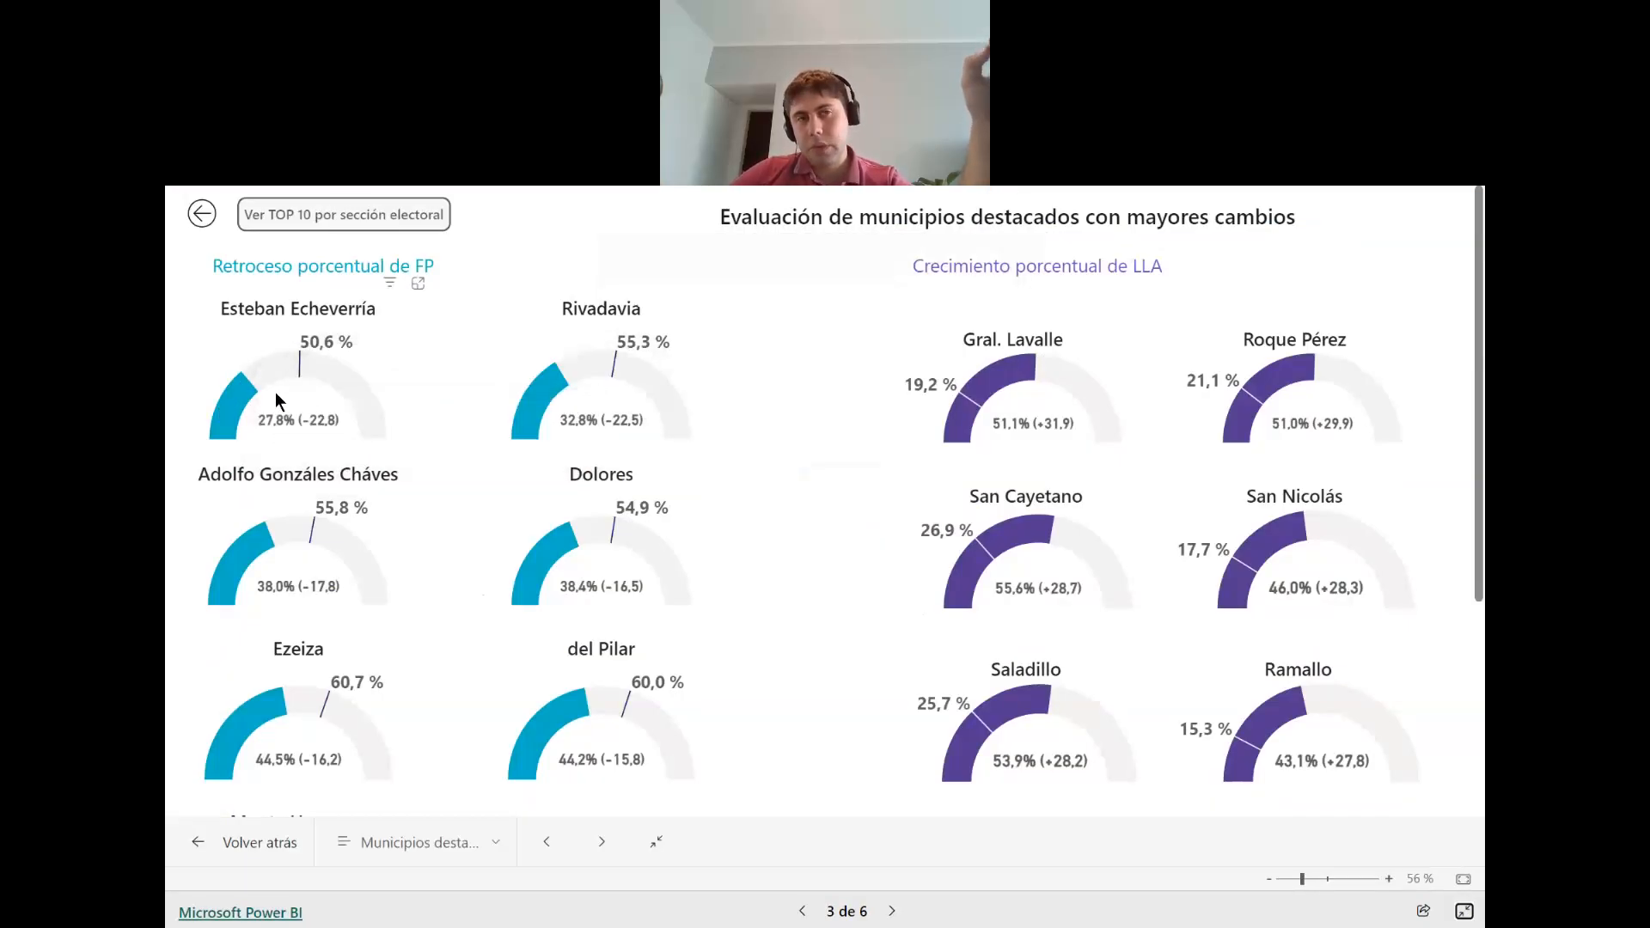
Review the FP decline gauges down the page and read the percentages and change on the Gral. Lavalle LLA growth gauge.
scroll(430, 465, down, 3)
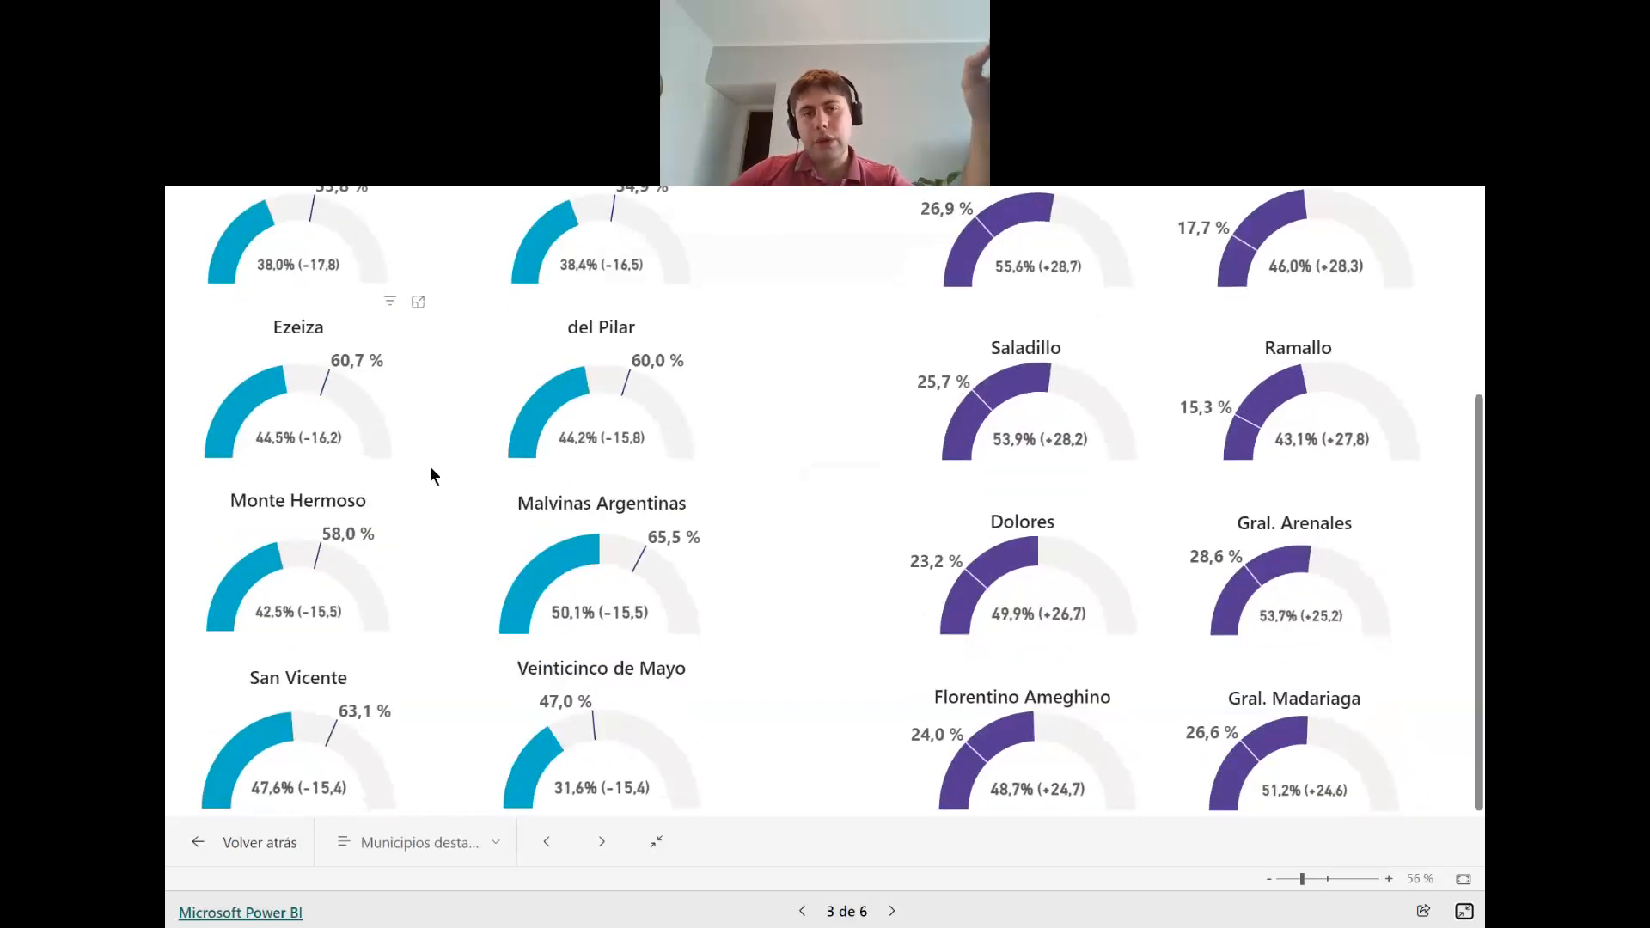
scroll(426, 472, up, 3)
scroll(426, 478, down, 3)
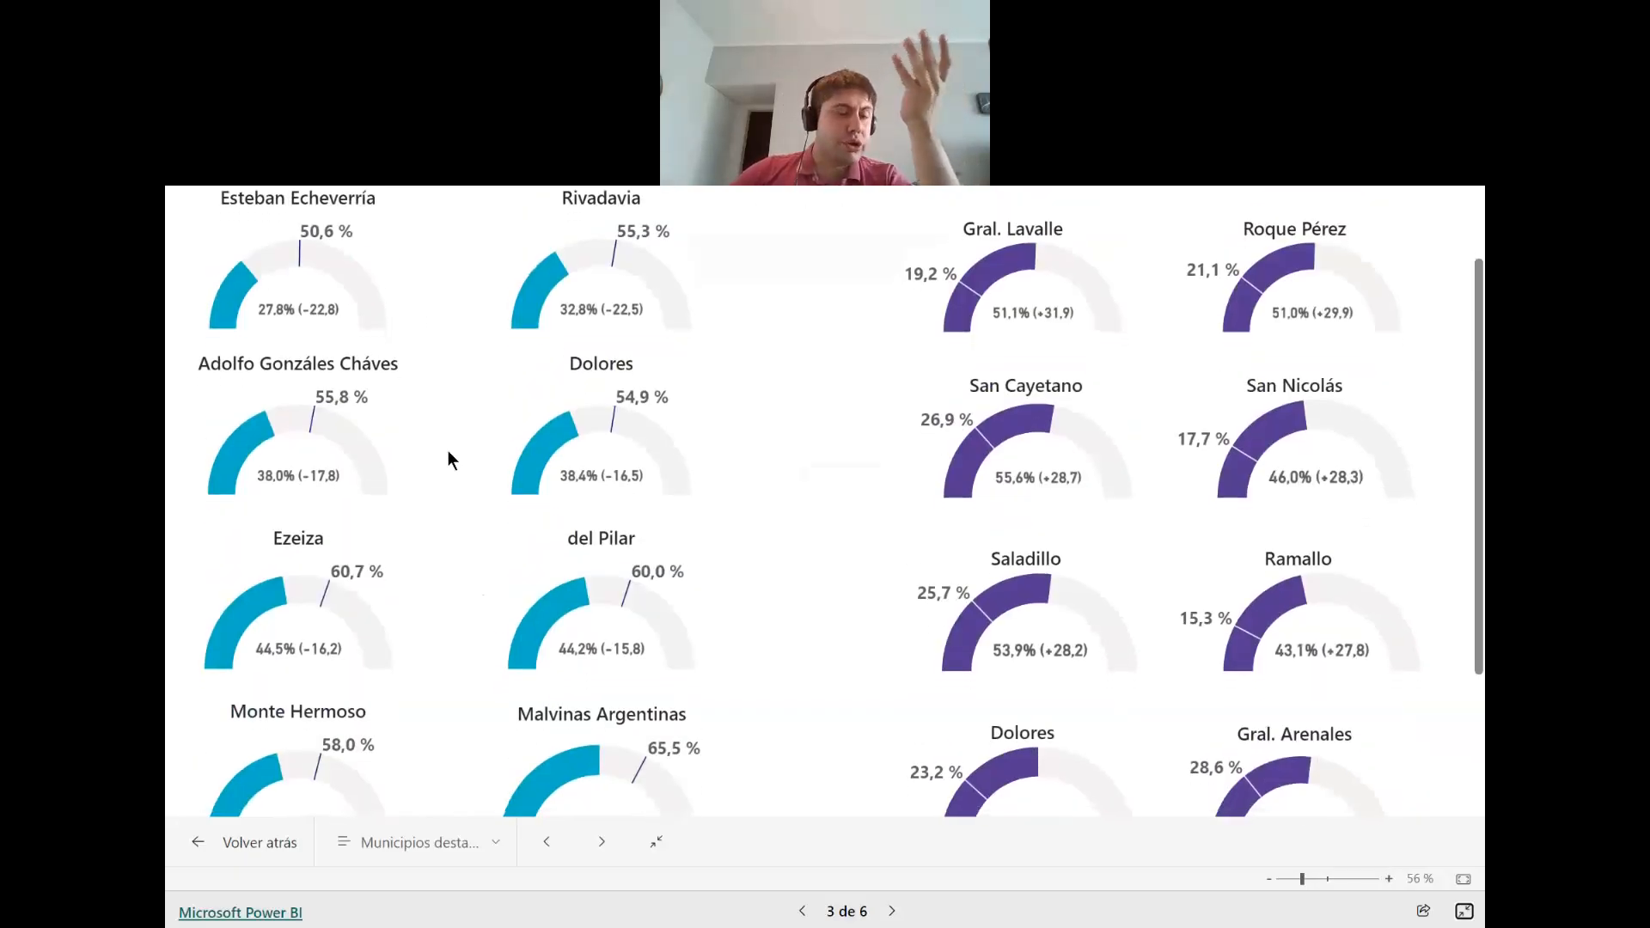
scroll(462, 498, up, 3)
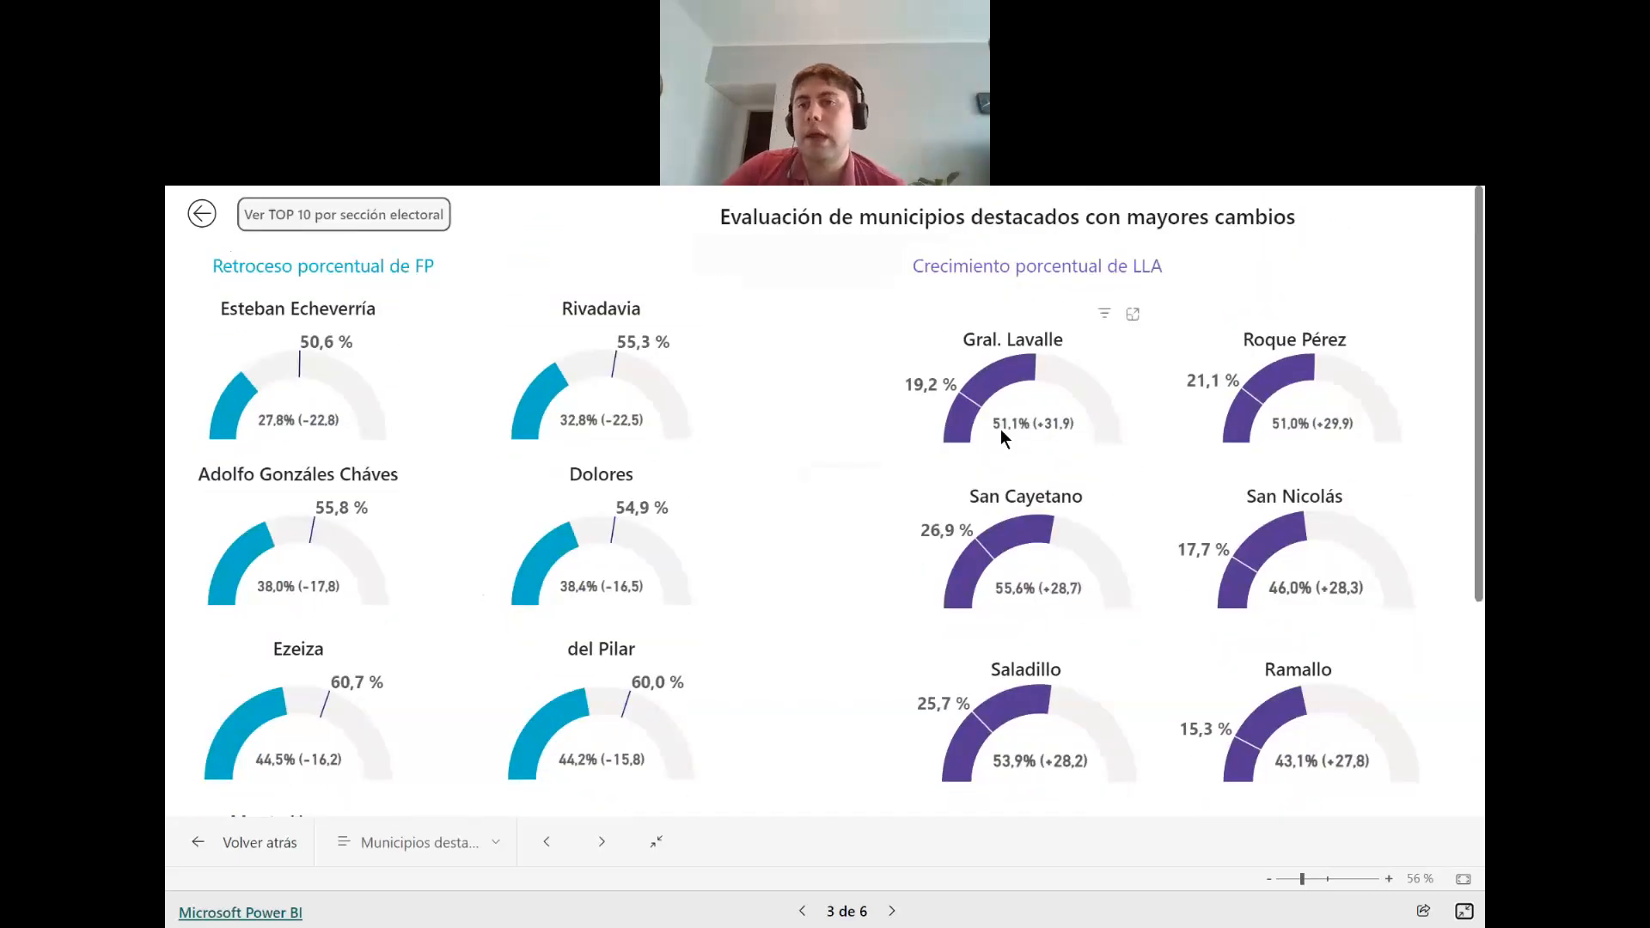
mouse_move(1000, 428)
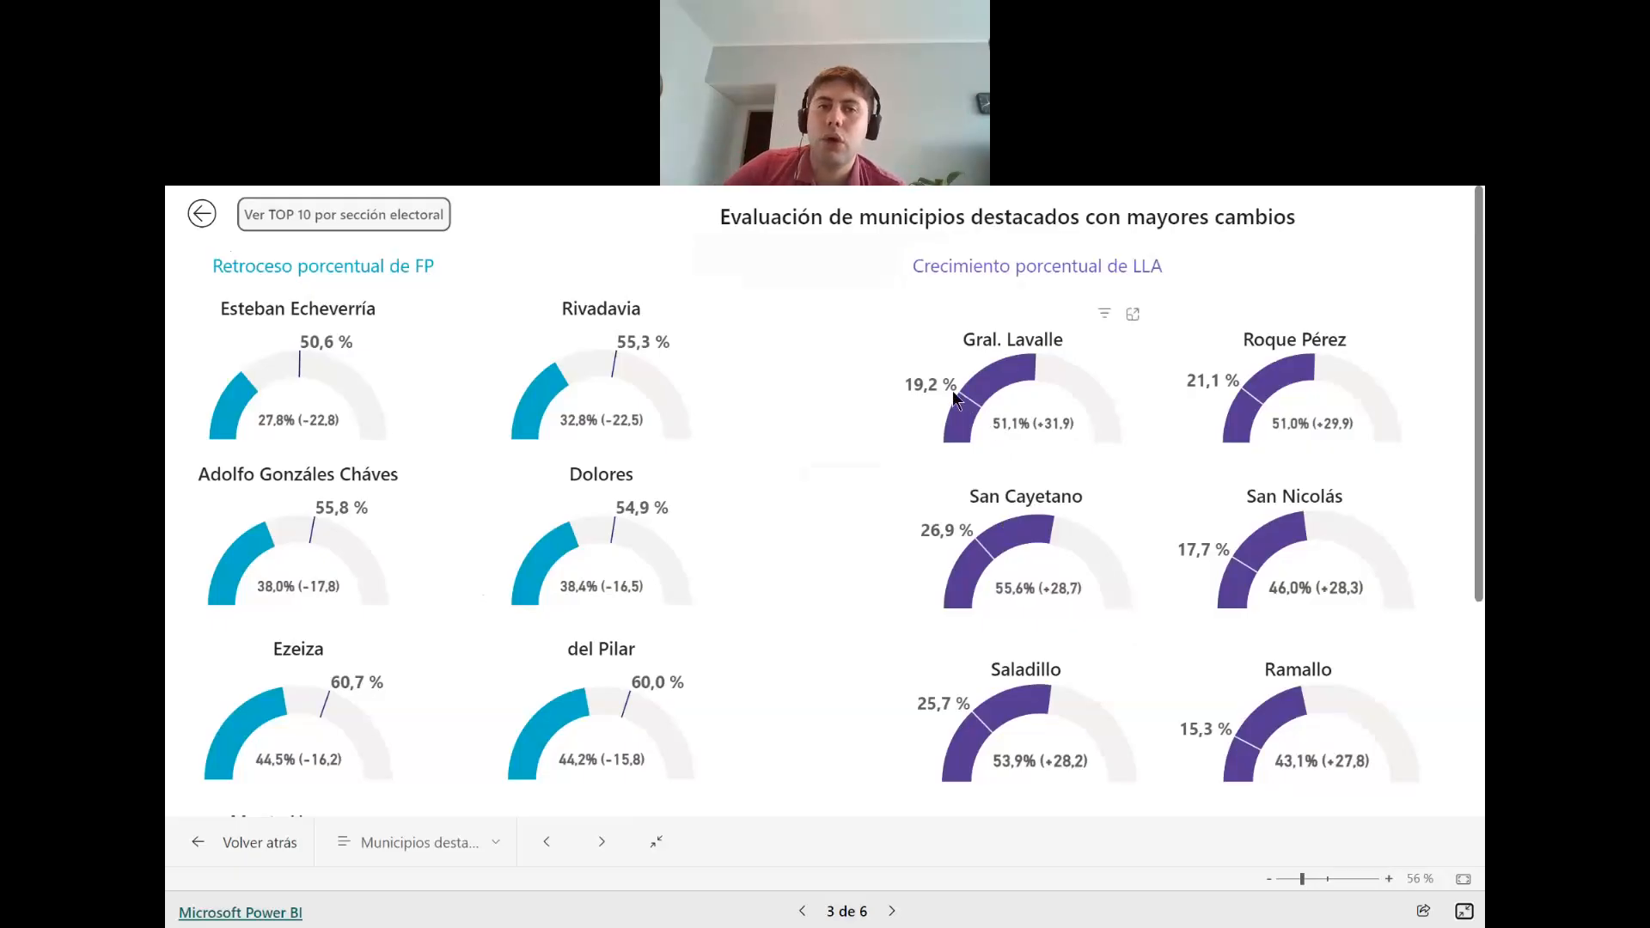
mouse_move(940, 385)
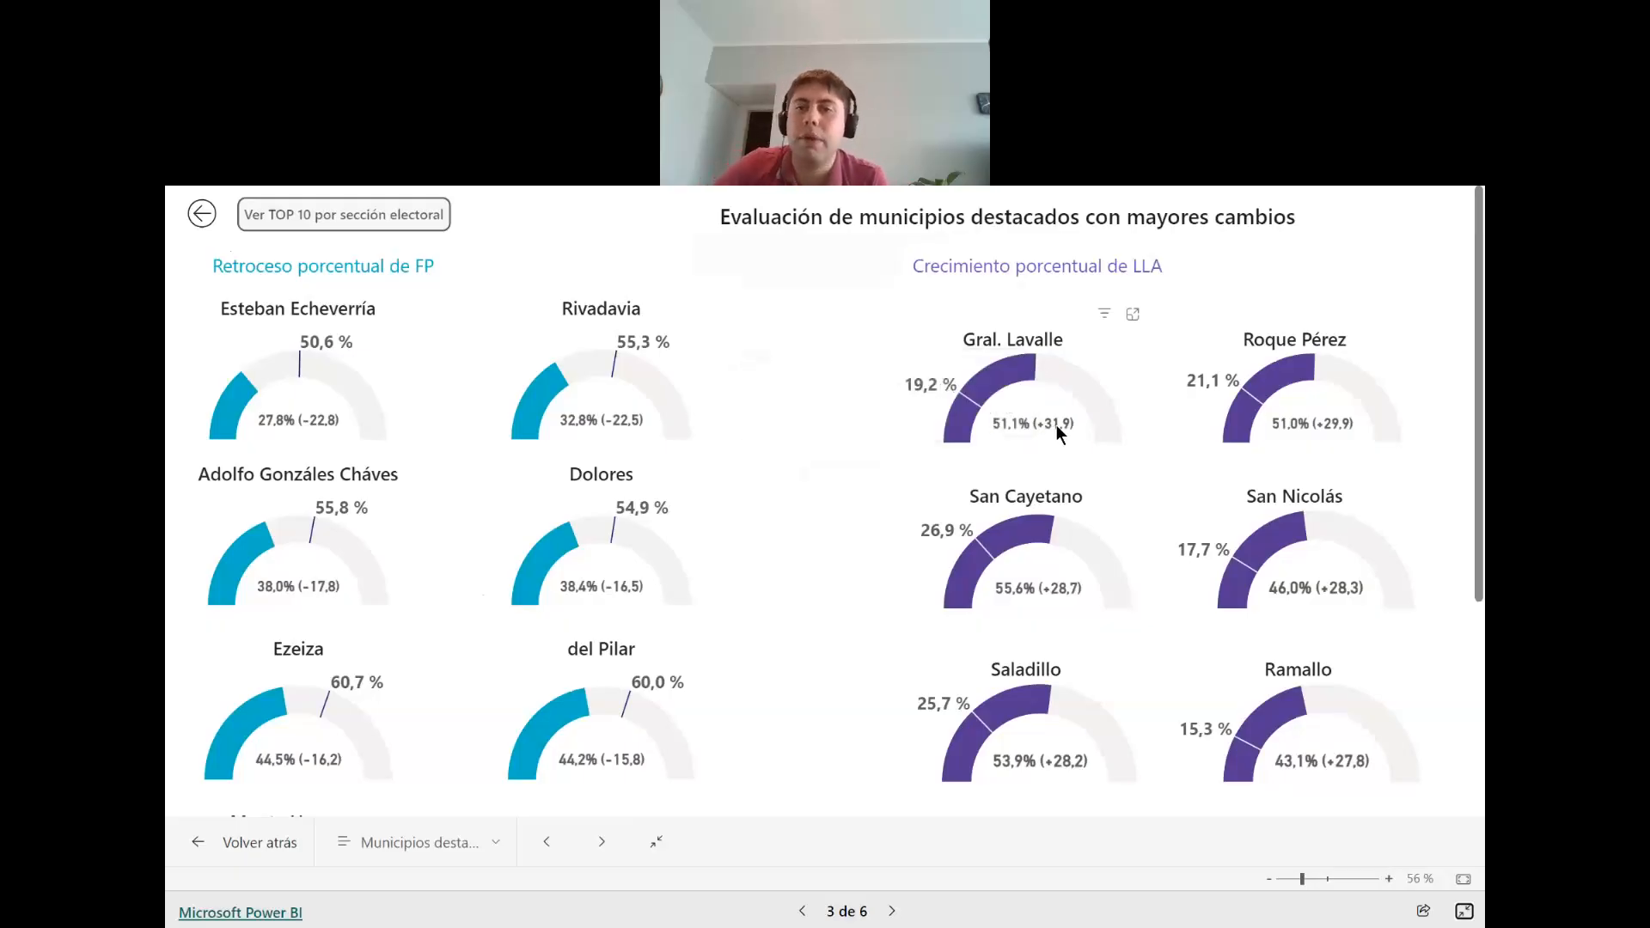
mouse_move(1055, 425)
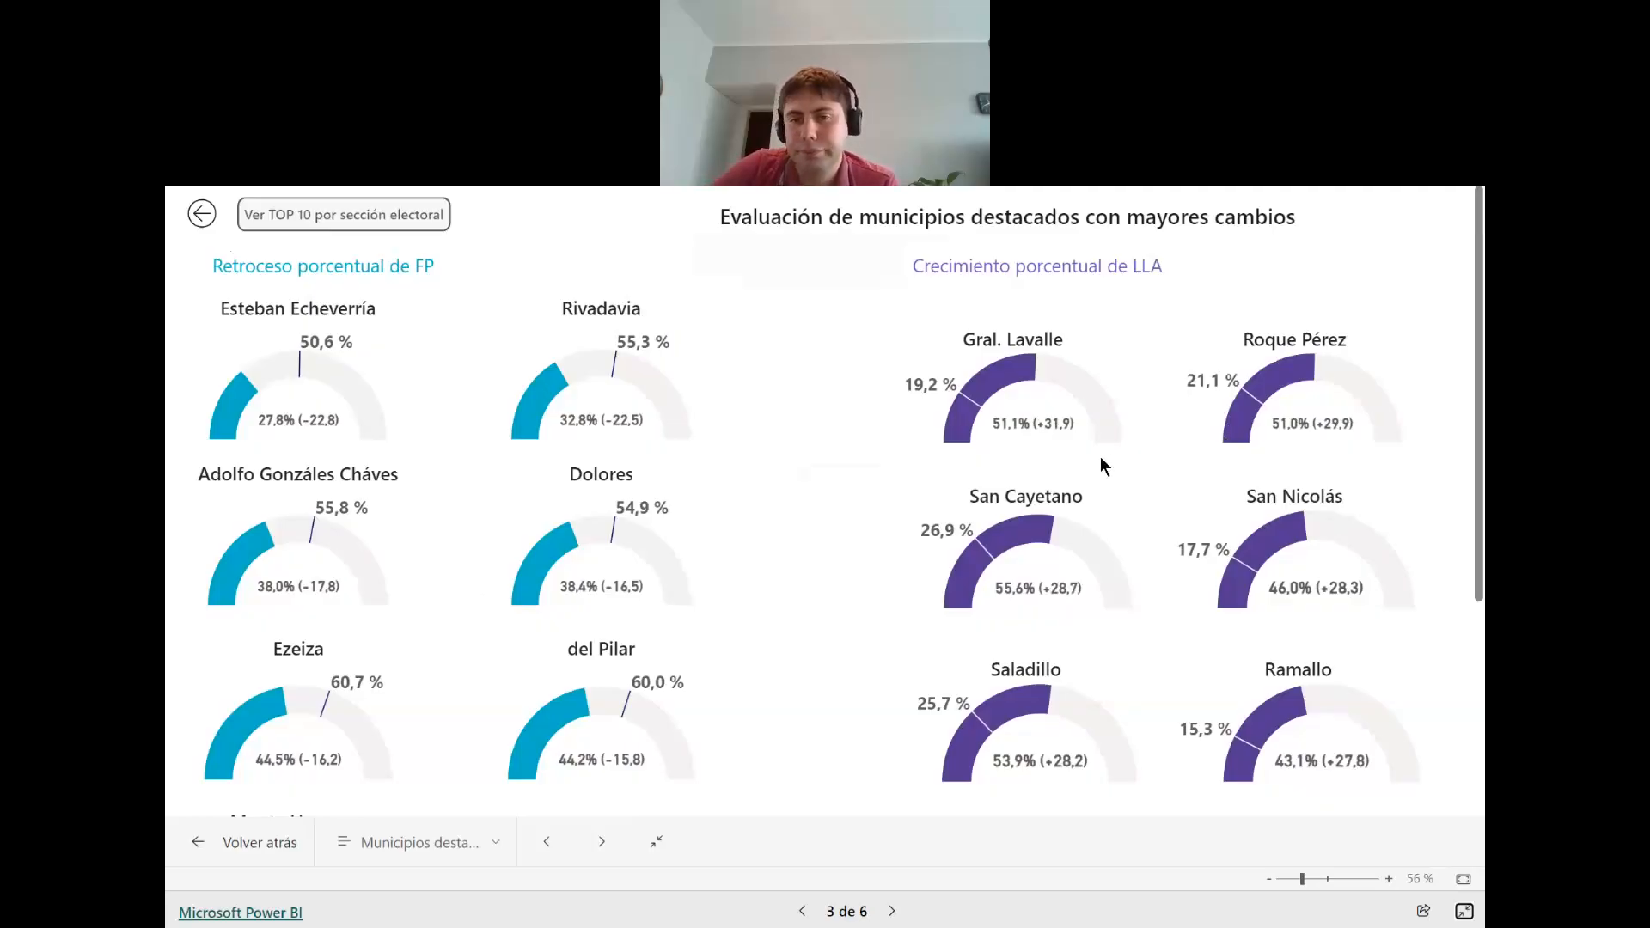
Look over the province gauges, and alternate between the provincial TOP 10 and the TOP 10 por sección electoral, ending on the Primera section.
scroll(1099, 457, down, 4)
scroll(1065, 504, up, 4)
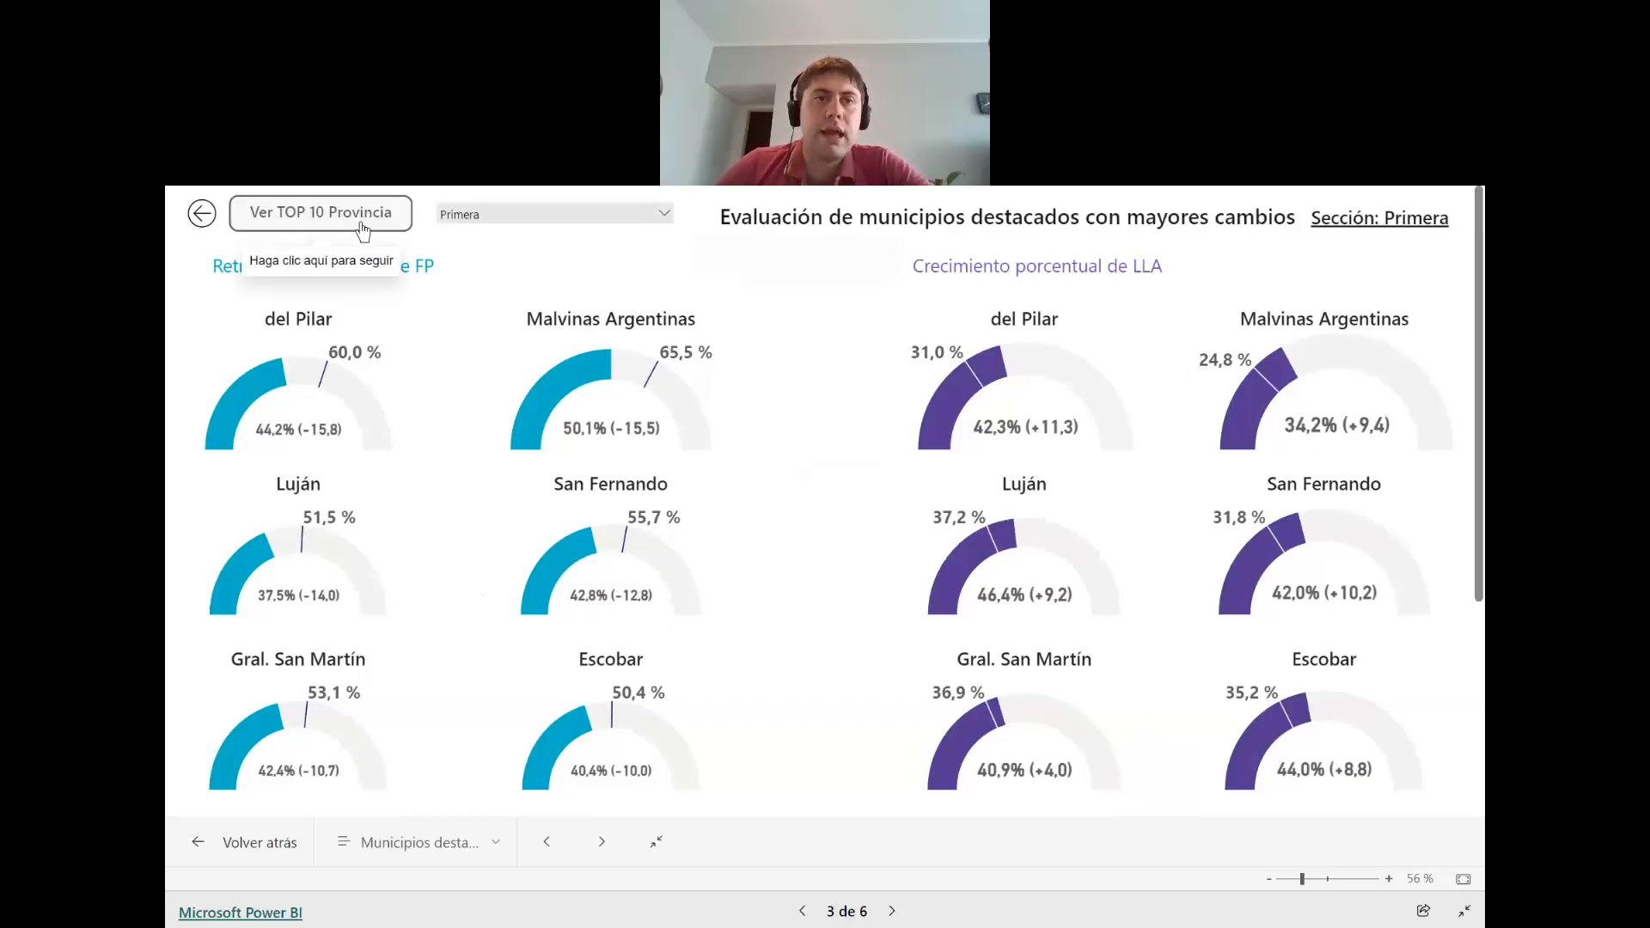
click(362, 226)
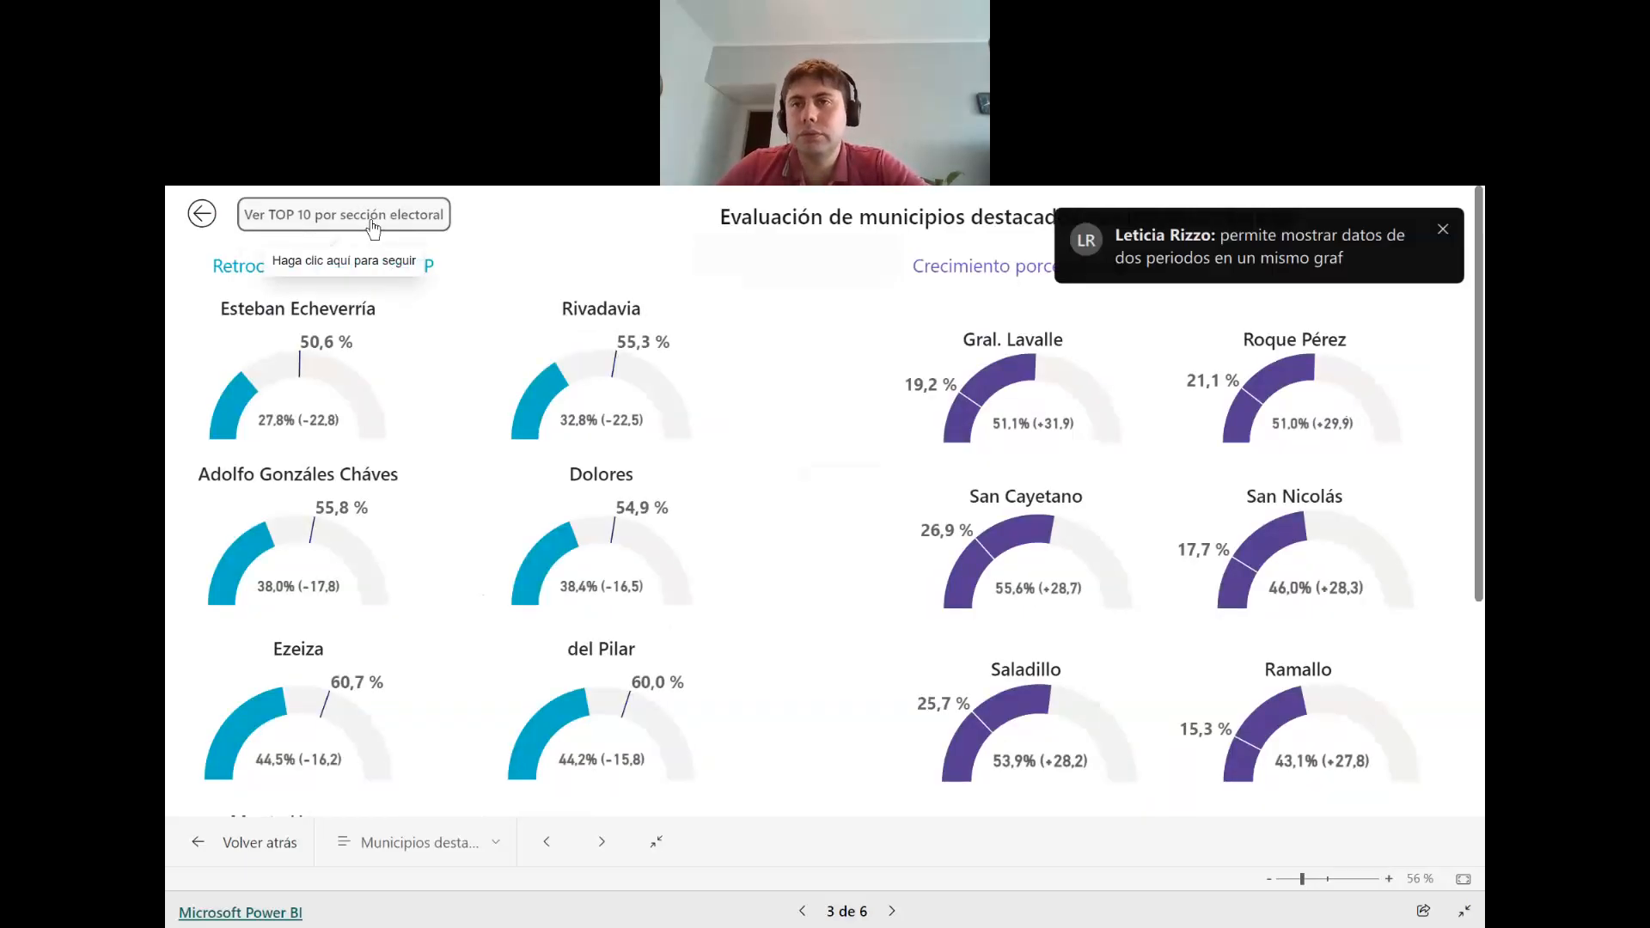
click(373, 225)
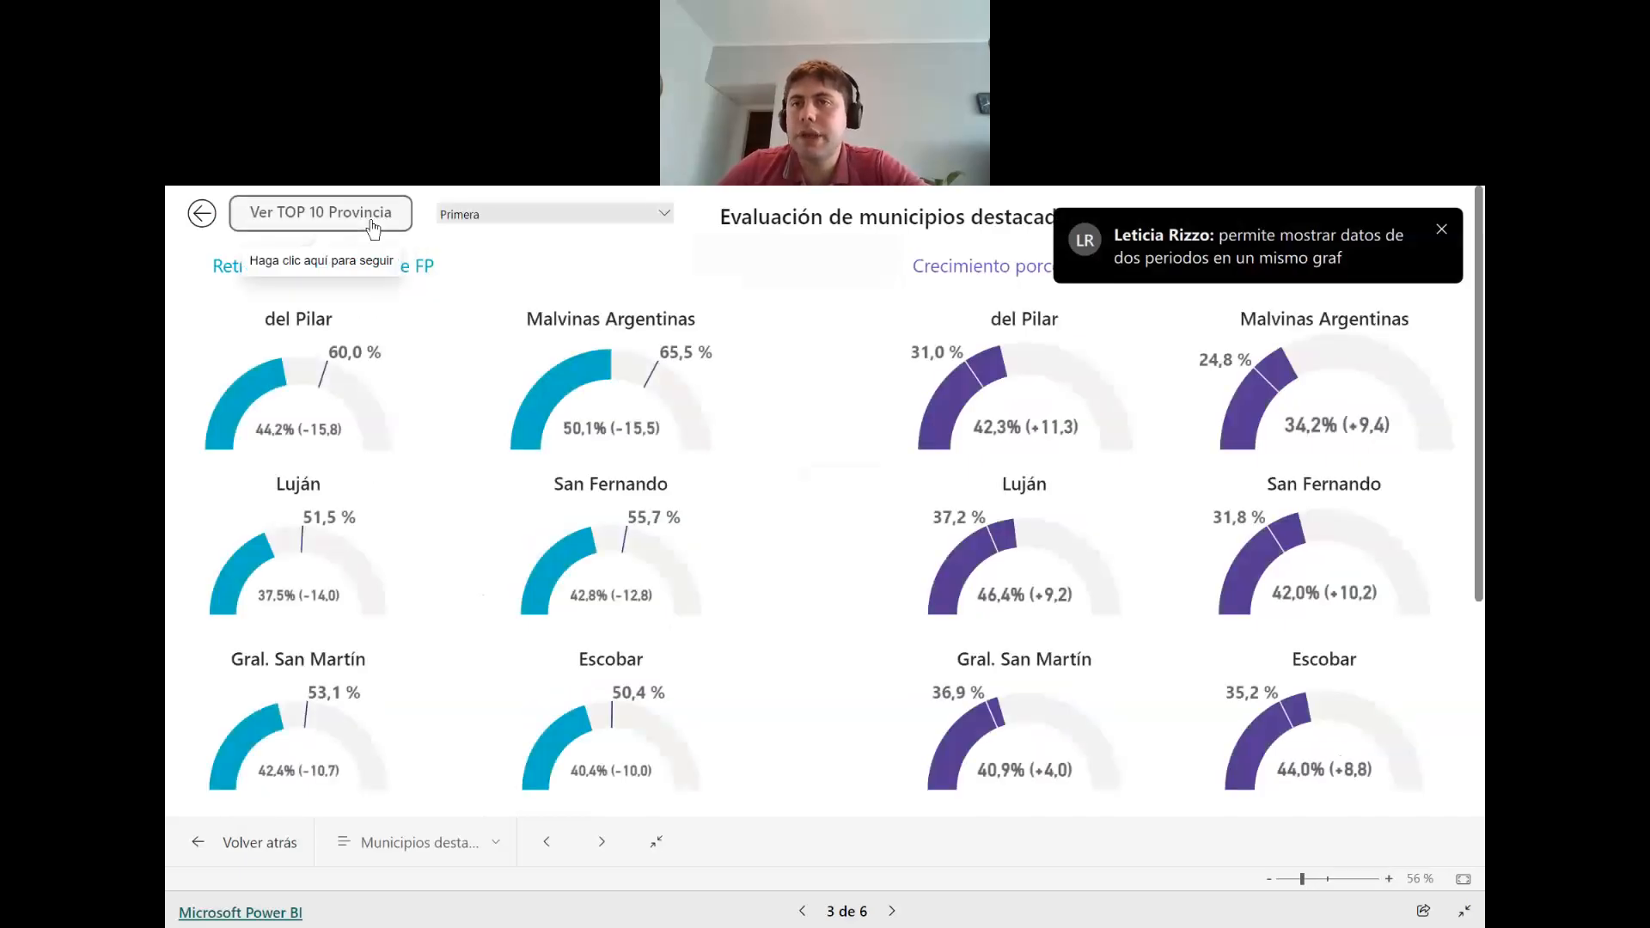
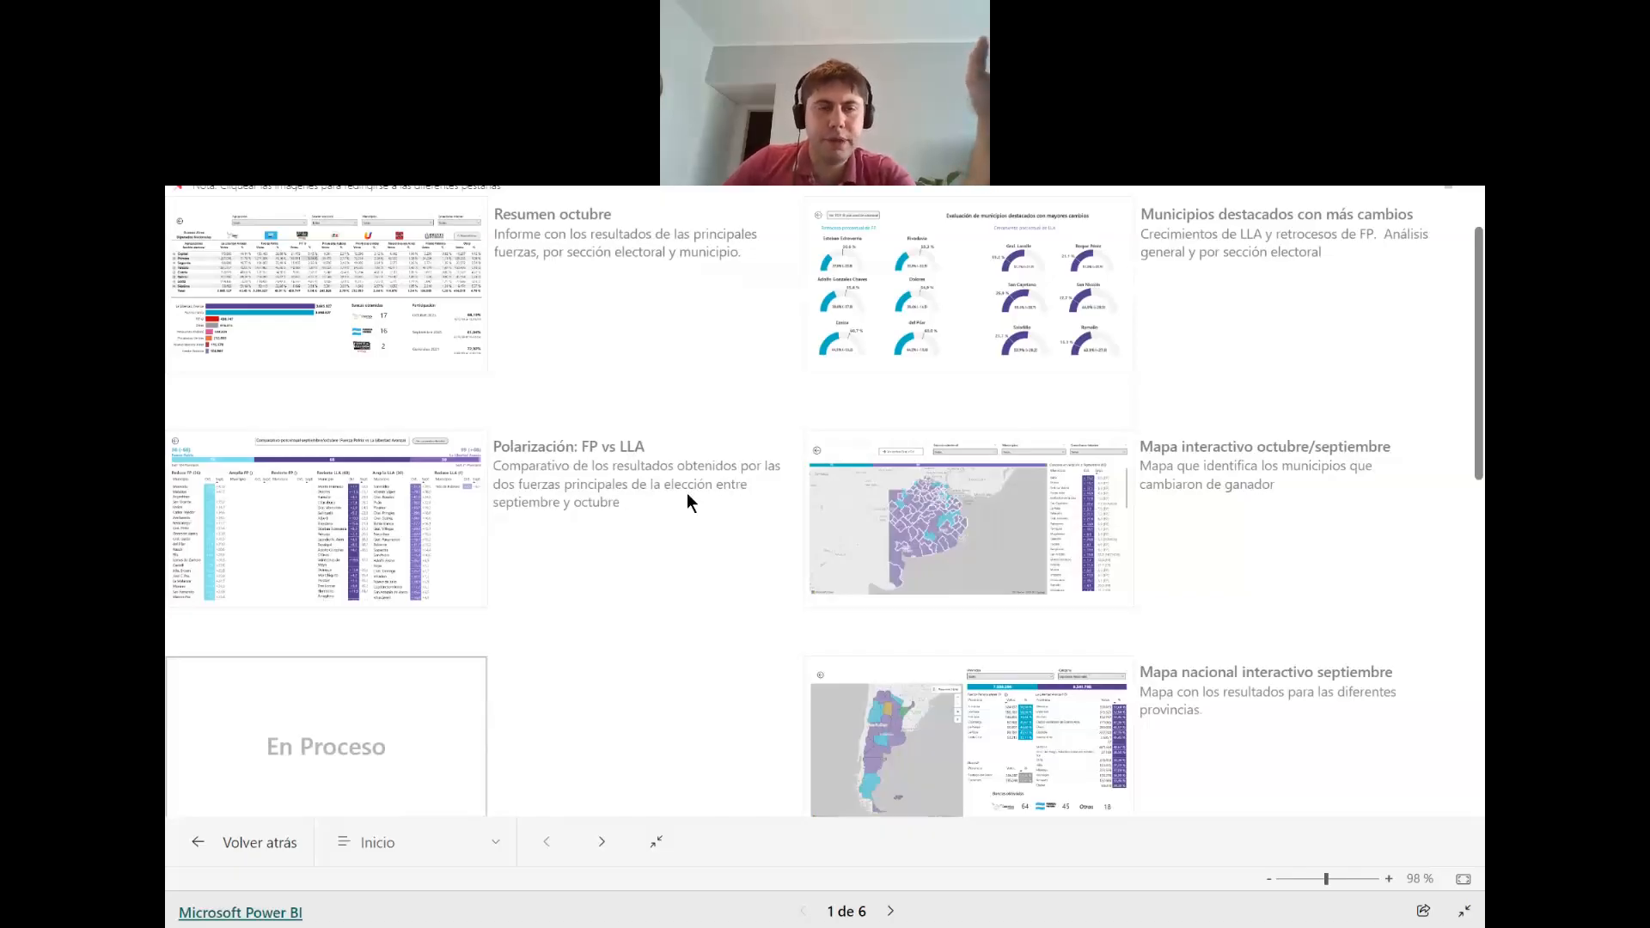
Follow the Polarización: FP vs LLA image link from Inicio and examine the Reduce FP, Amplia FP, Revierte FP and Reduce LLA lists.
click(336, 516)
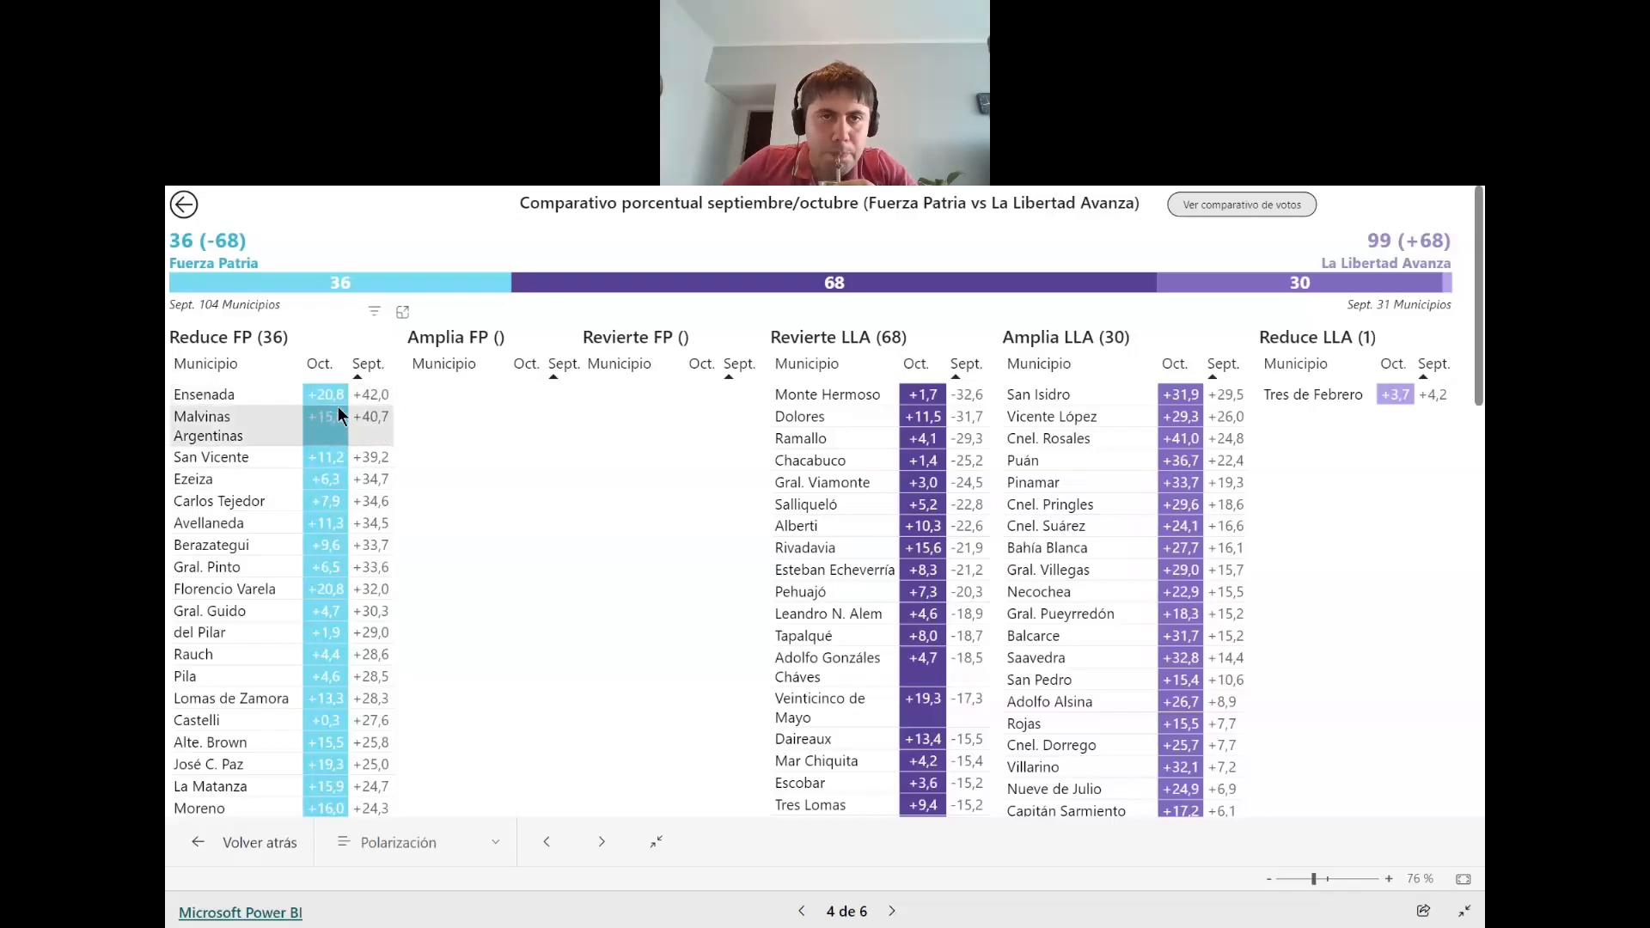
scroll(314, 498, down, 5)
scroll(332, 400, up, 5)
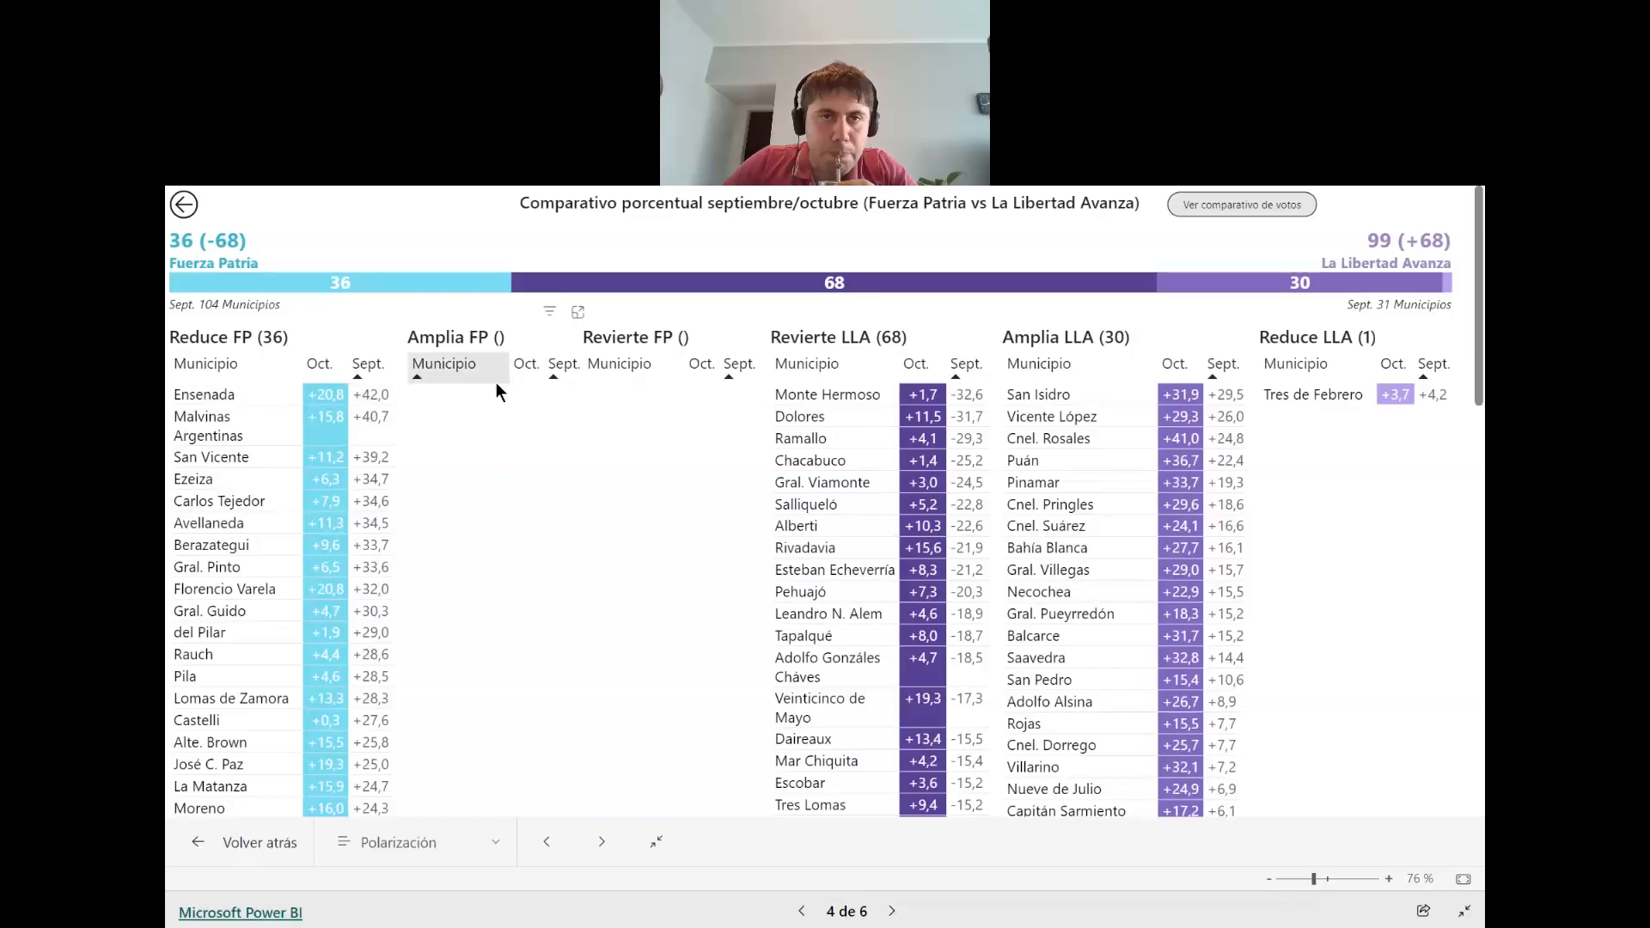
click(469, 361)
click(648, 364)
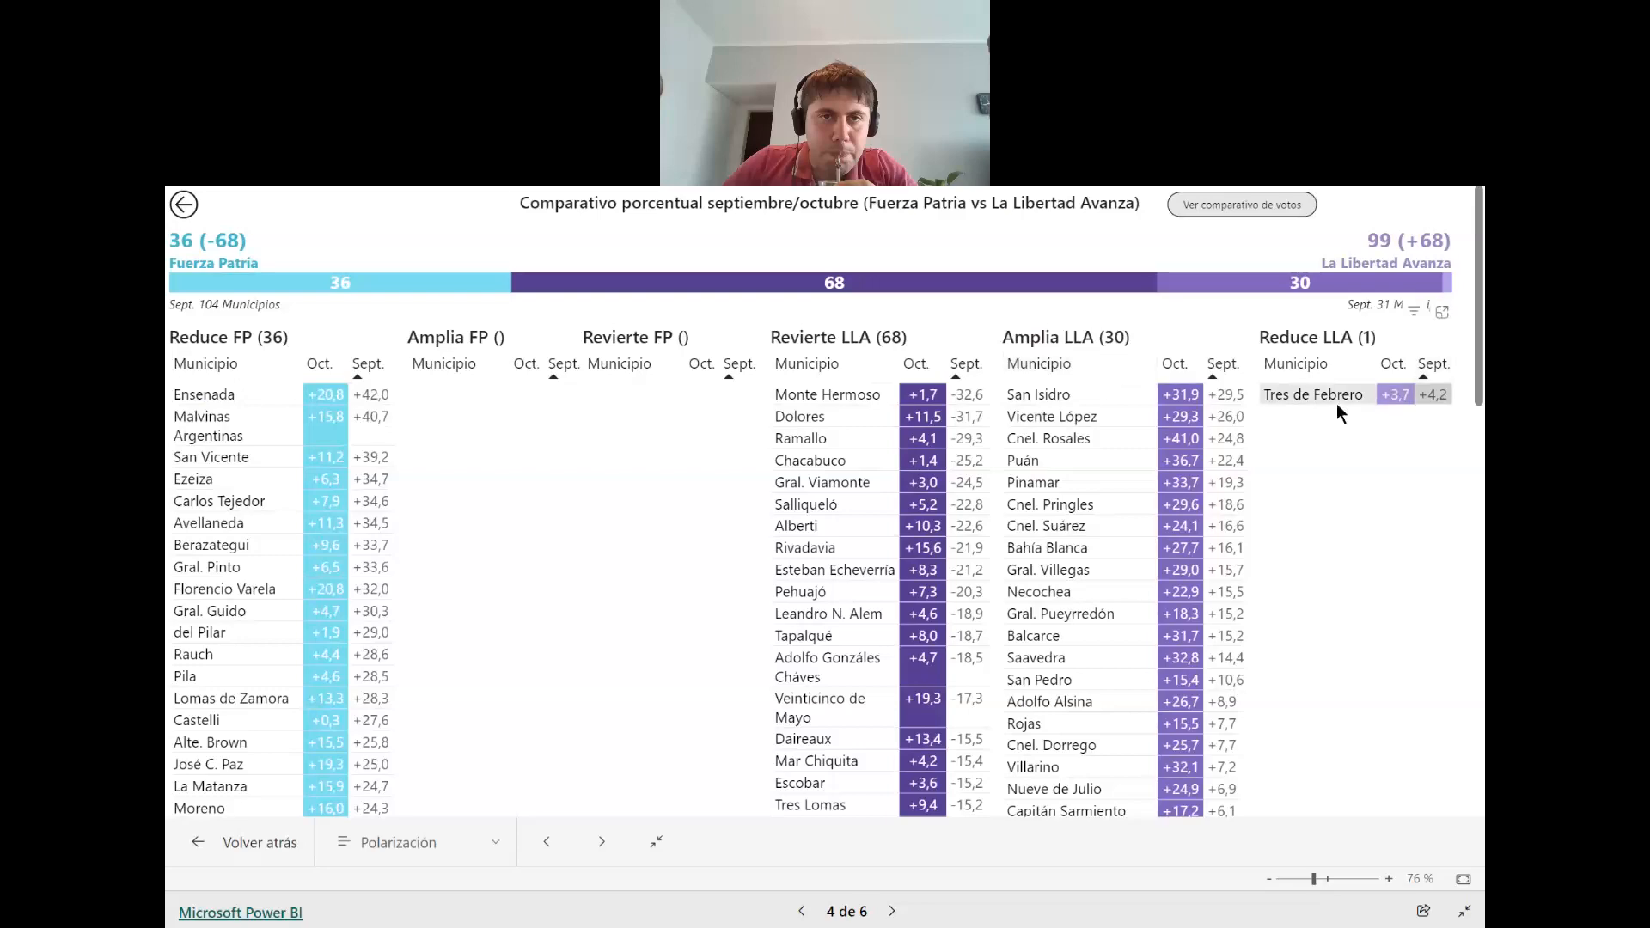
scroll(1001, 437, down, 1)
scroll(1023, 463, up, 1)
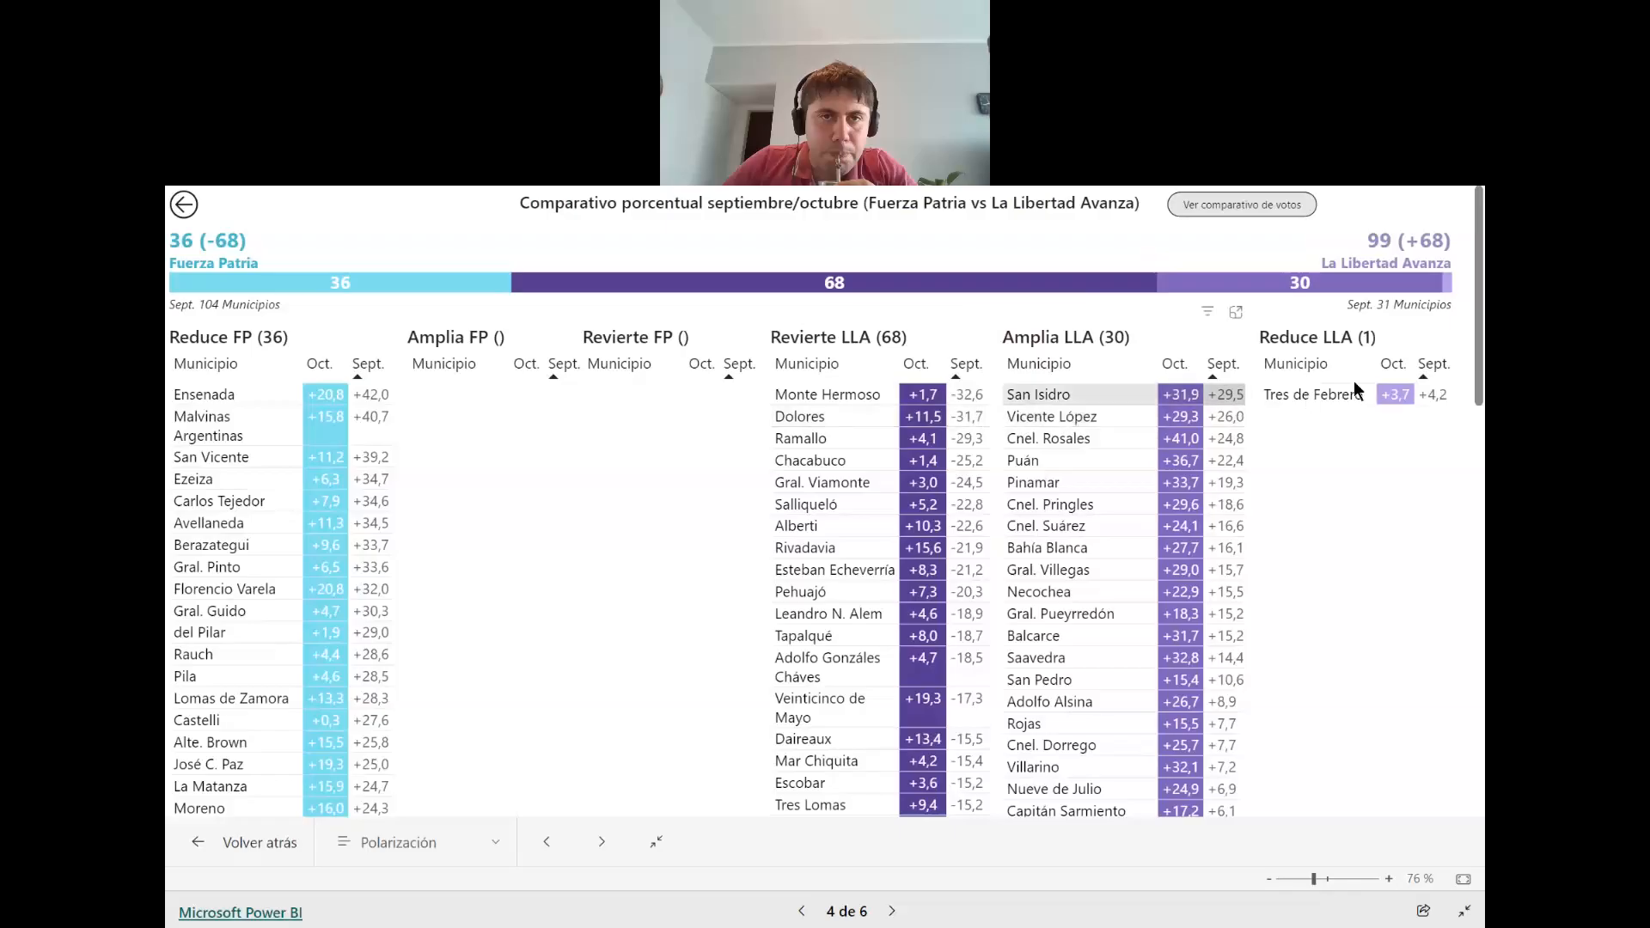
Examine the municipalities in the Revierte LLA list together with their segment of the Fuerza Patria vs La Libertad Avanza bar.
click(935, 398)
click(899, 400)
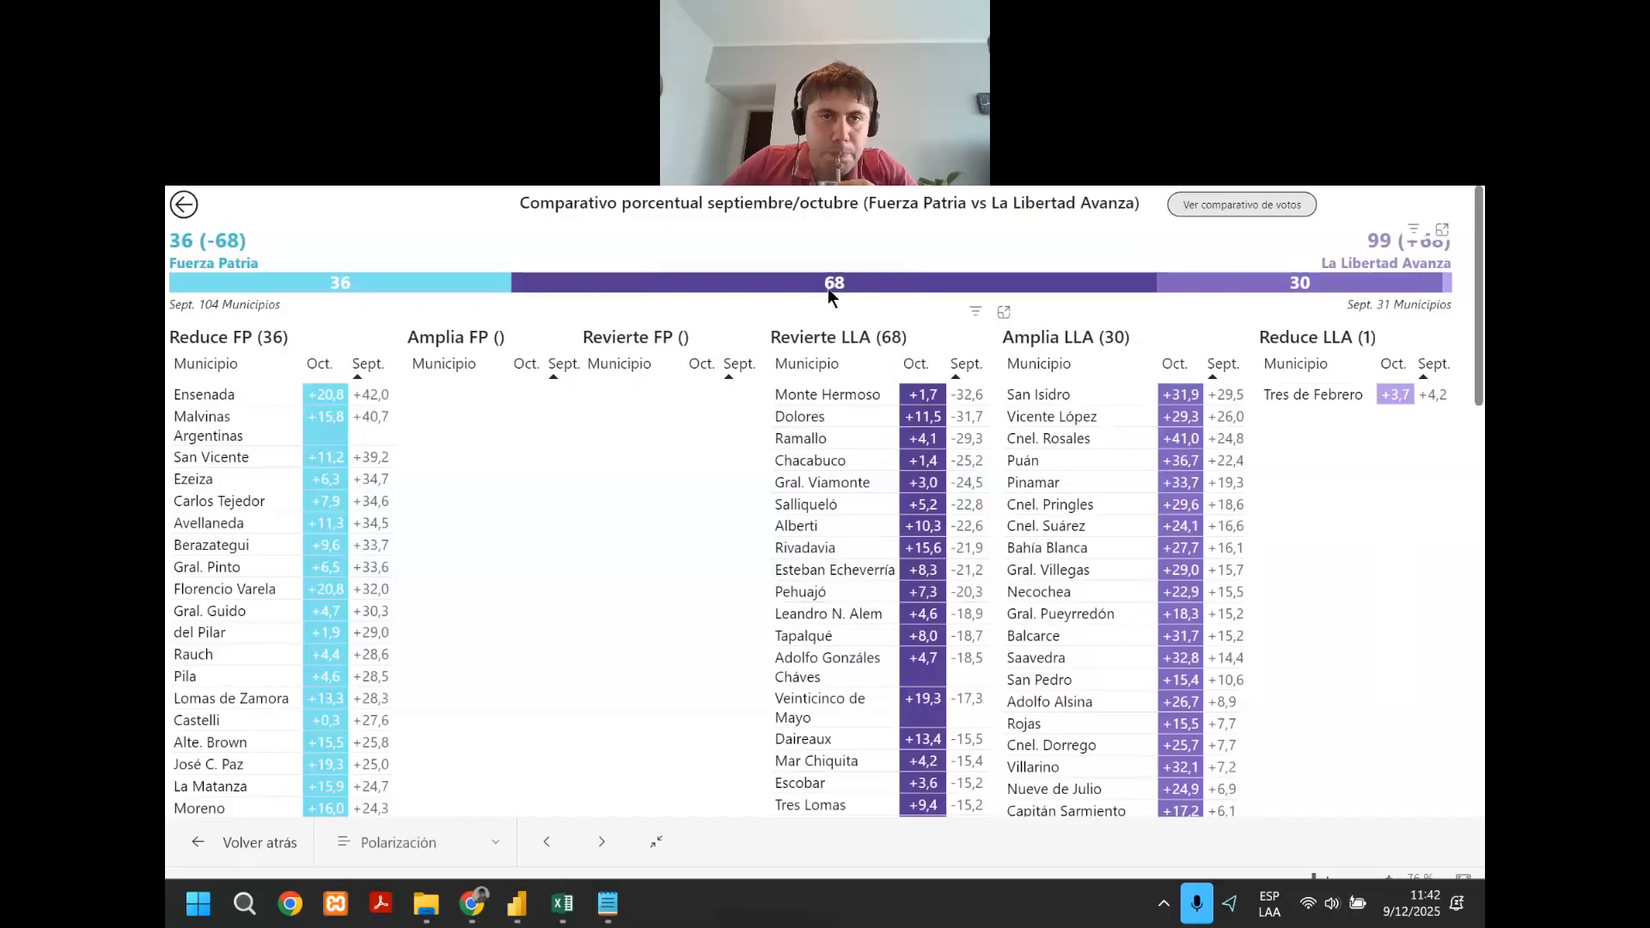
mouse_move(832, 282)
scroll(858, 497, down, 4)
scroll(823, 519, up, 4)
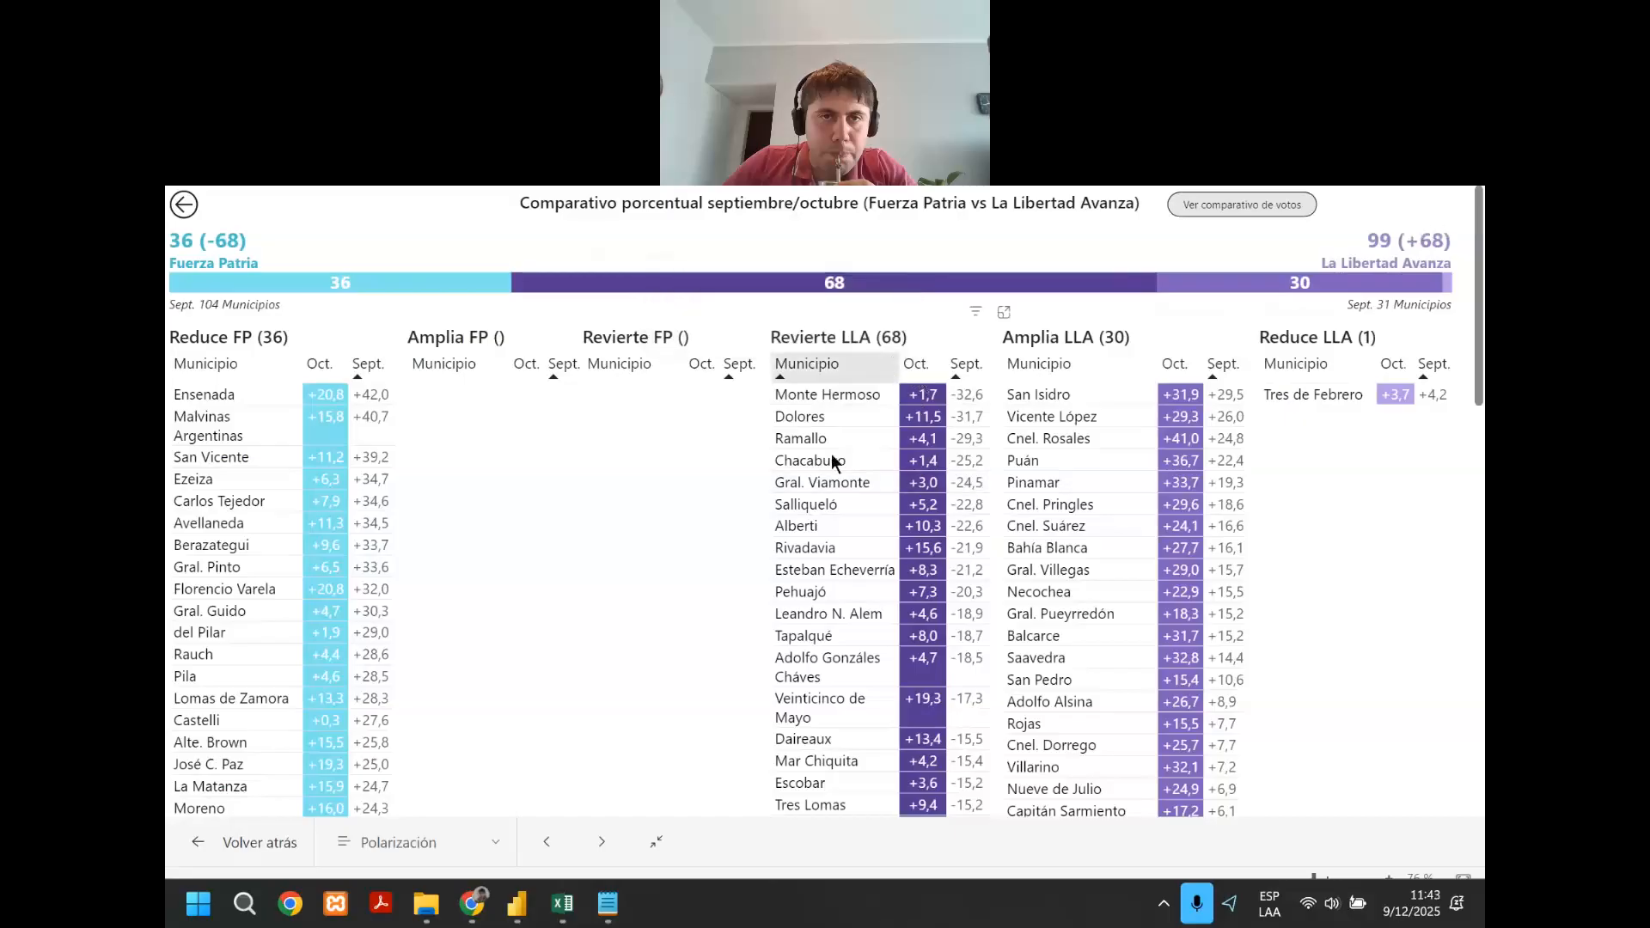
scroll(869, 526, down, 3)
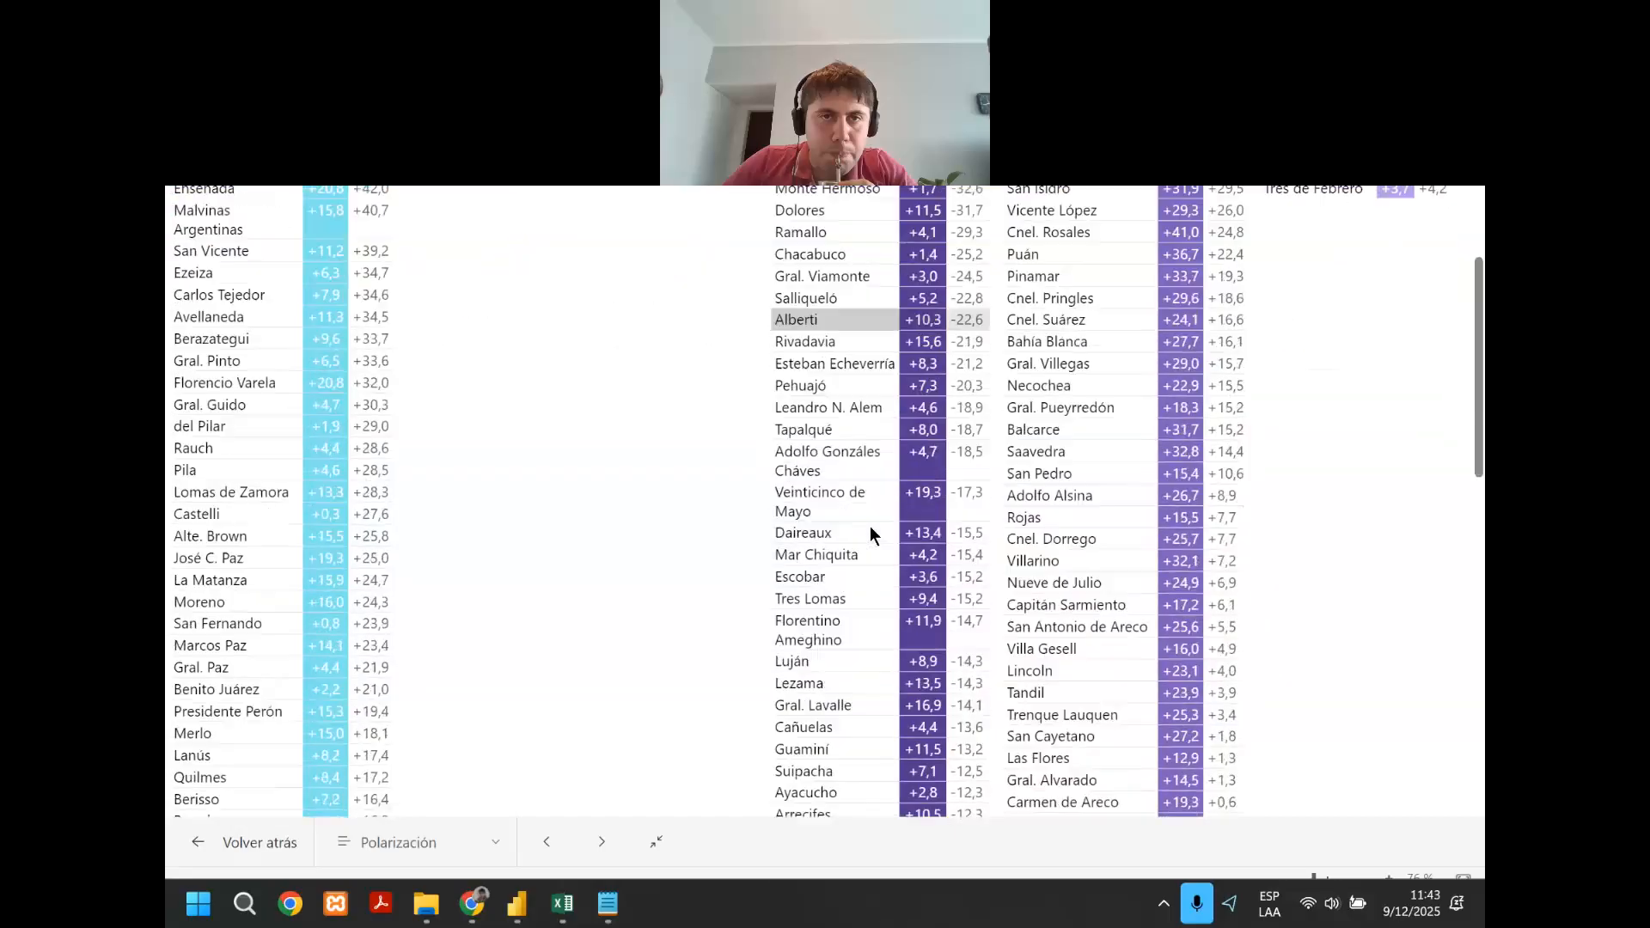
scroll(872, 525, up, 3)
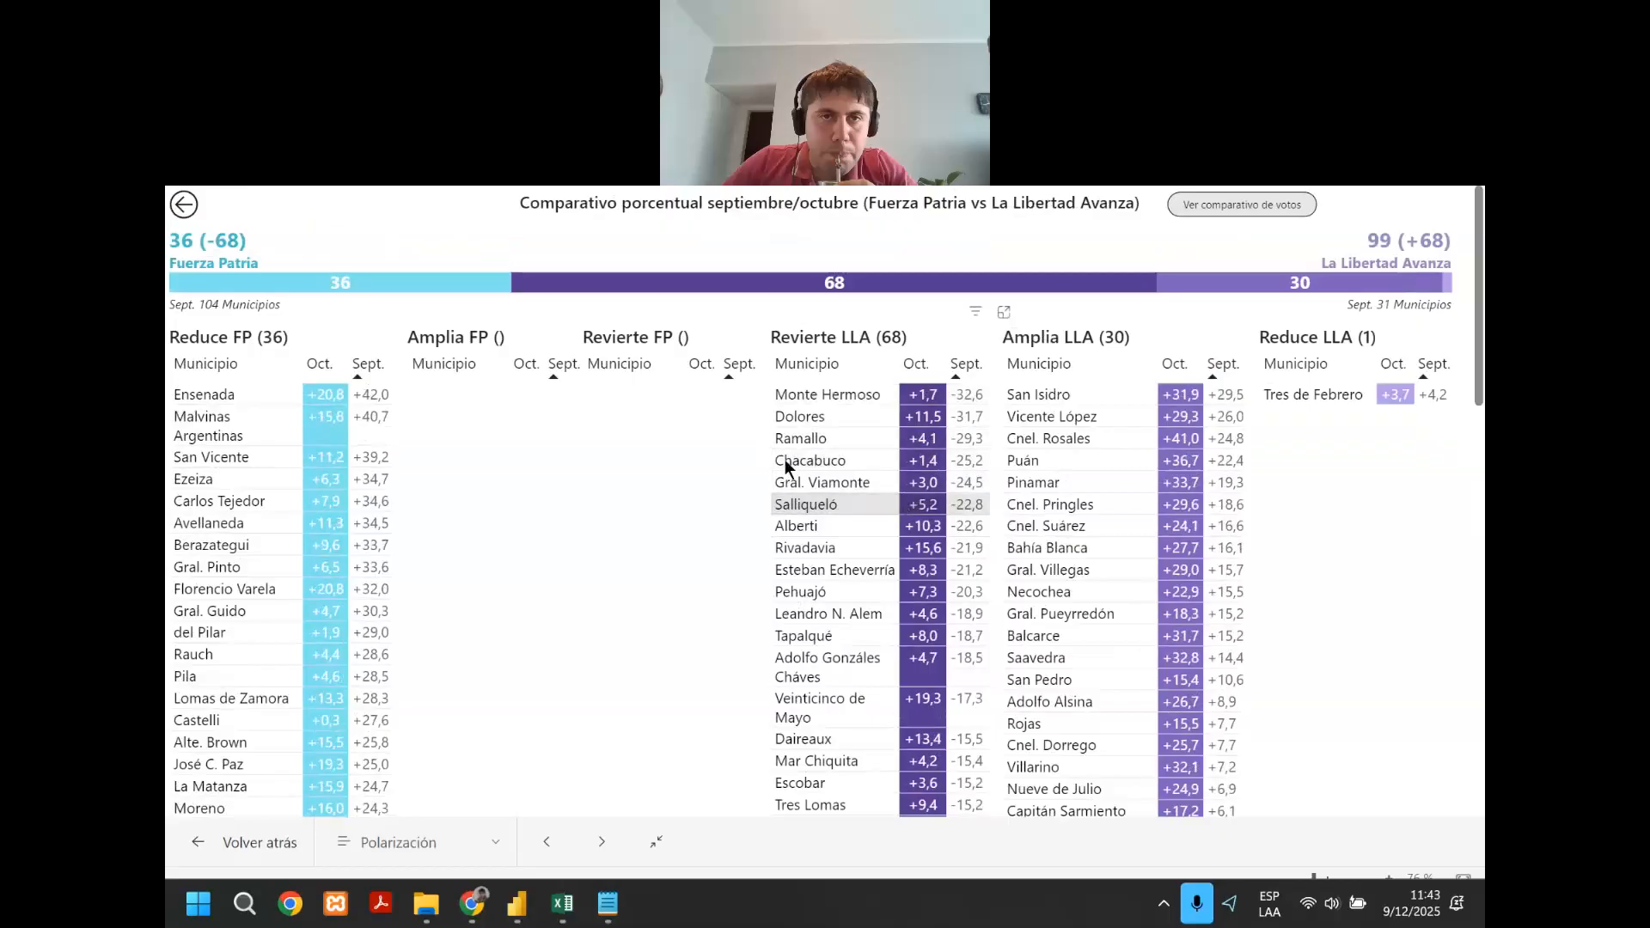
Return to Inicio with the page's back arrow and look over its October and September 2025 election sections.
click(183, 204)
scroll(815, 464, down, 3)
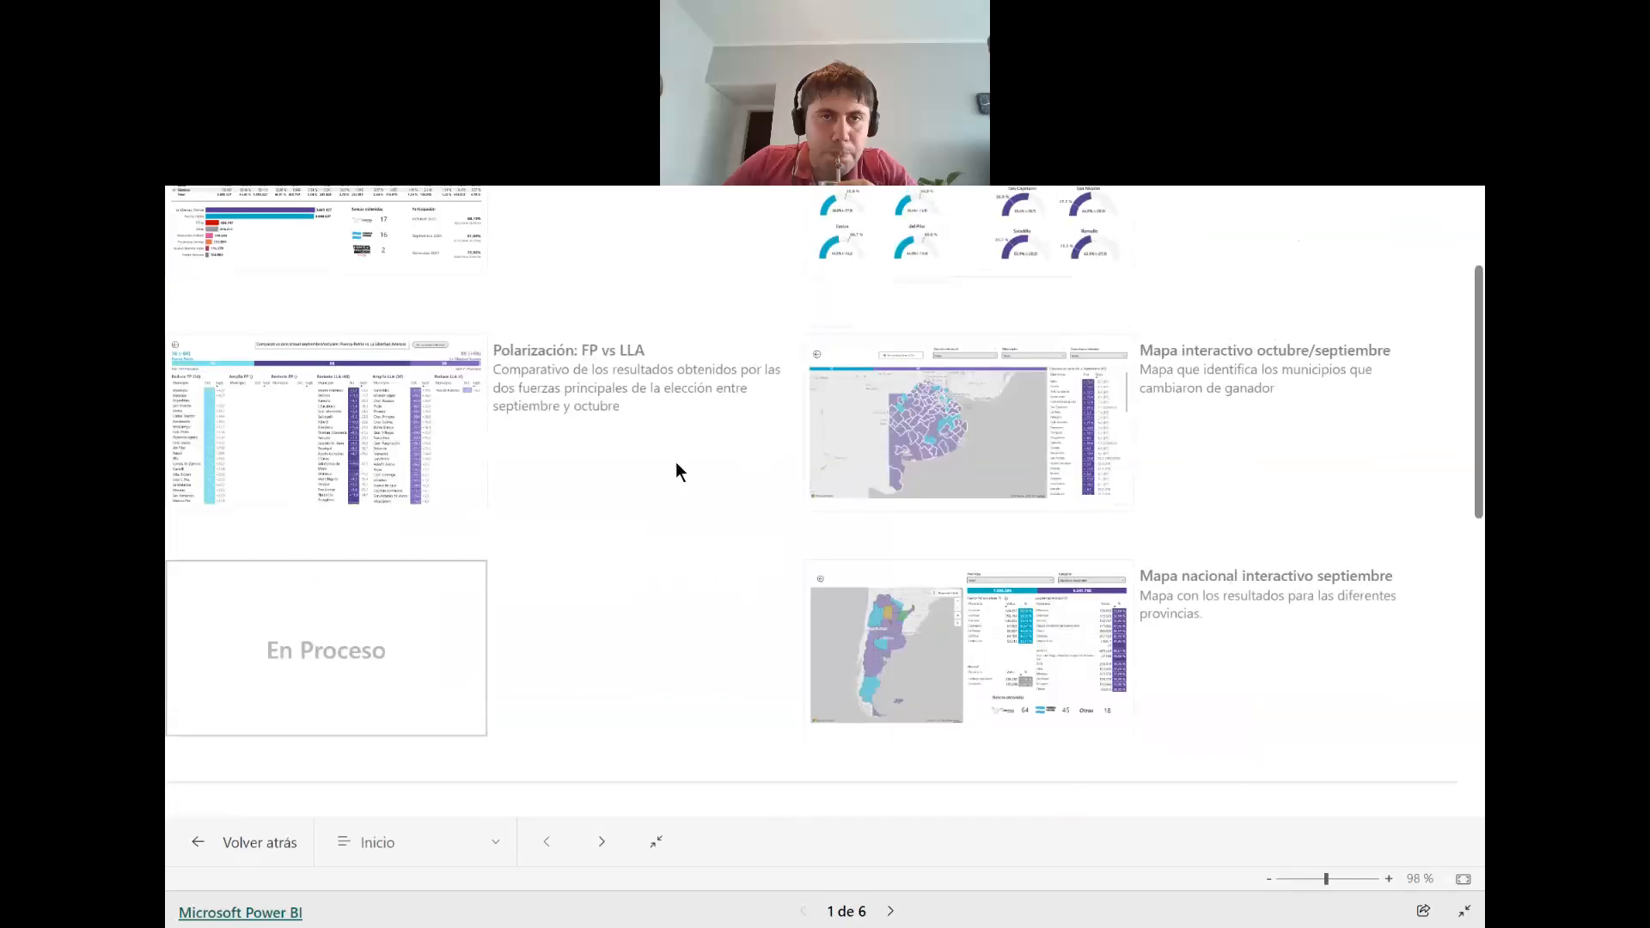
scroll(675, 471, up, 3)
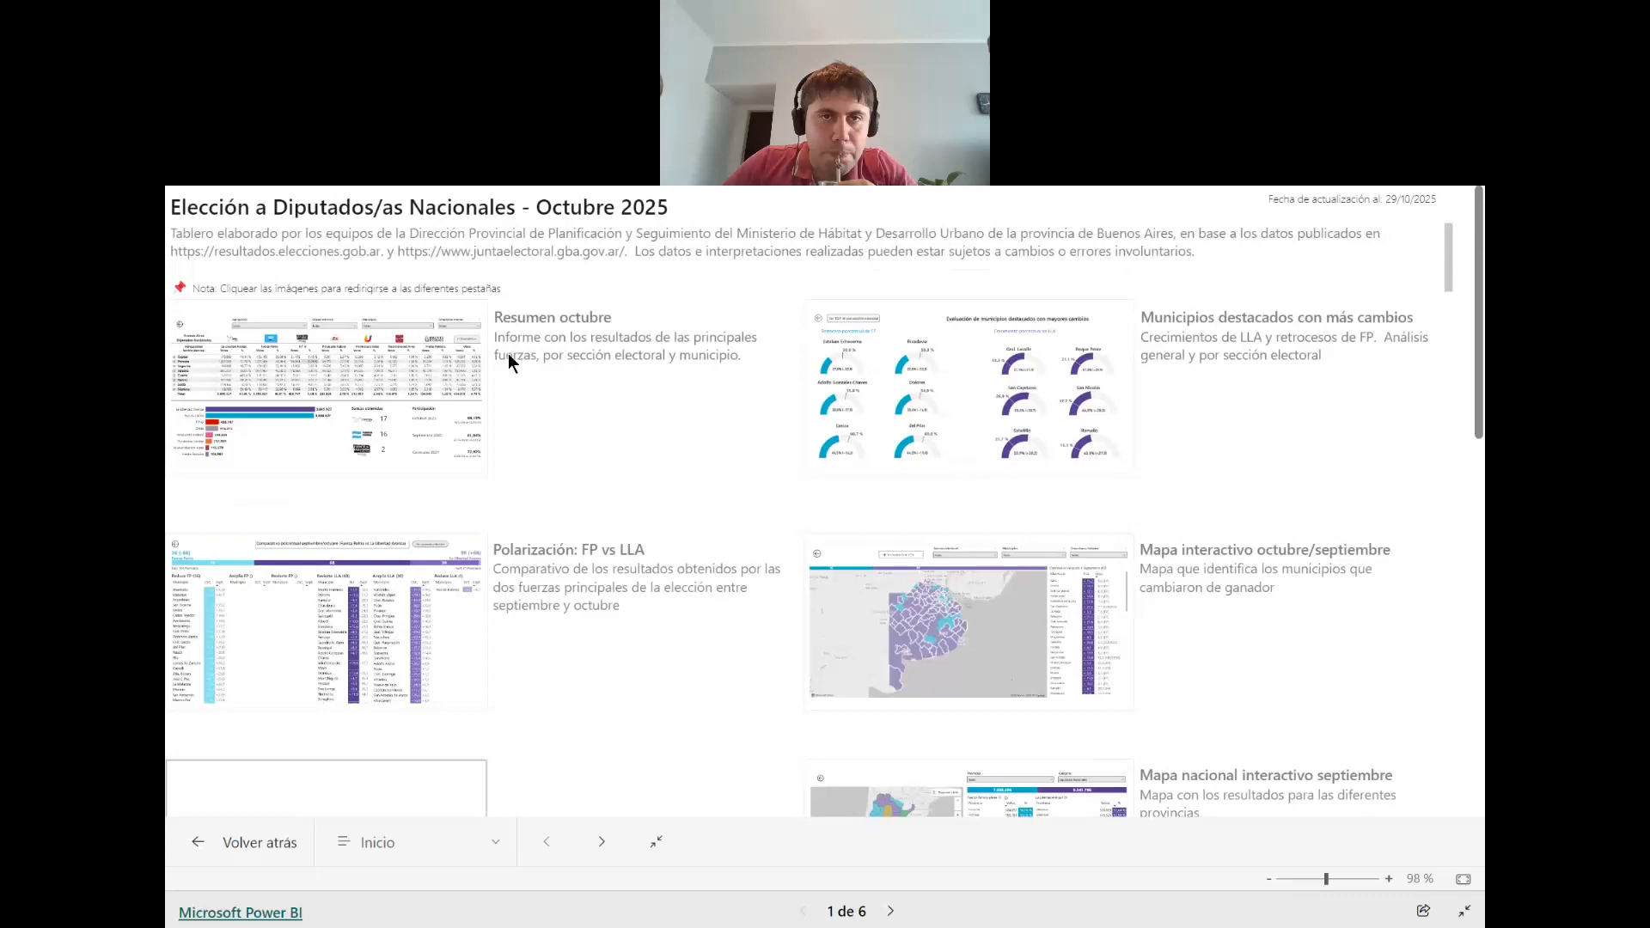
scroll(771, 503, down, 7)
scroll(708, 541, down, 2)
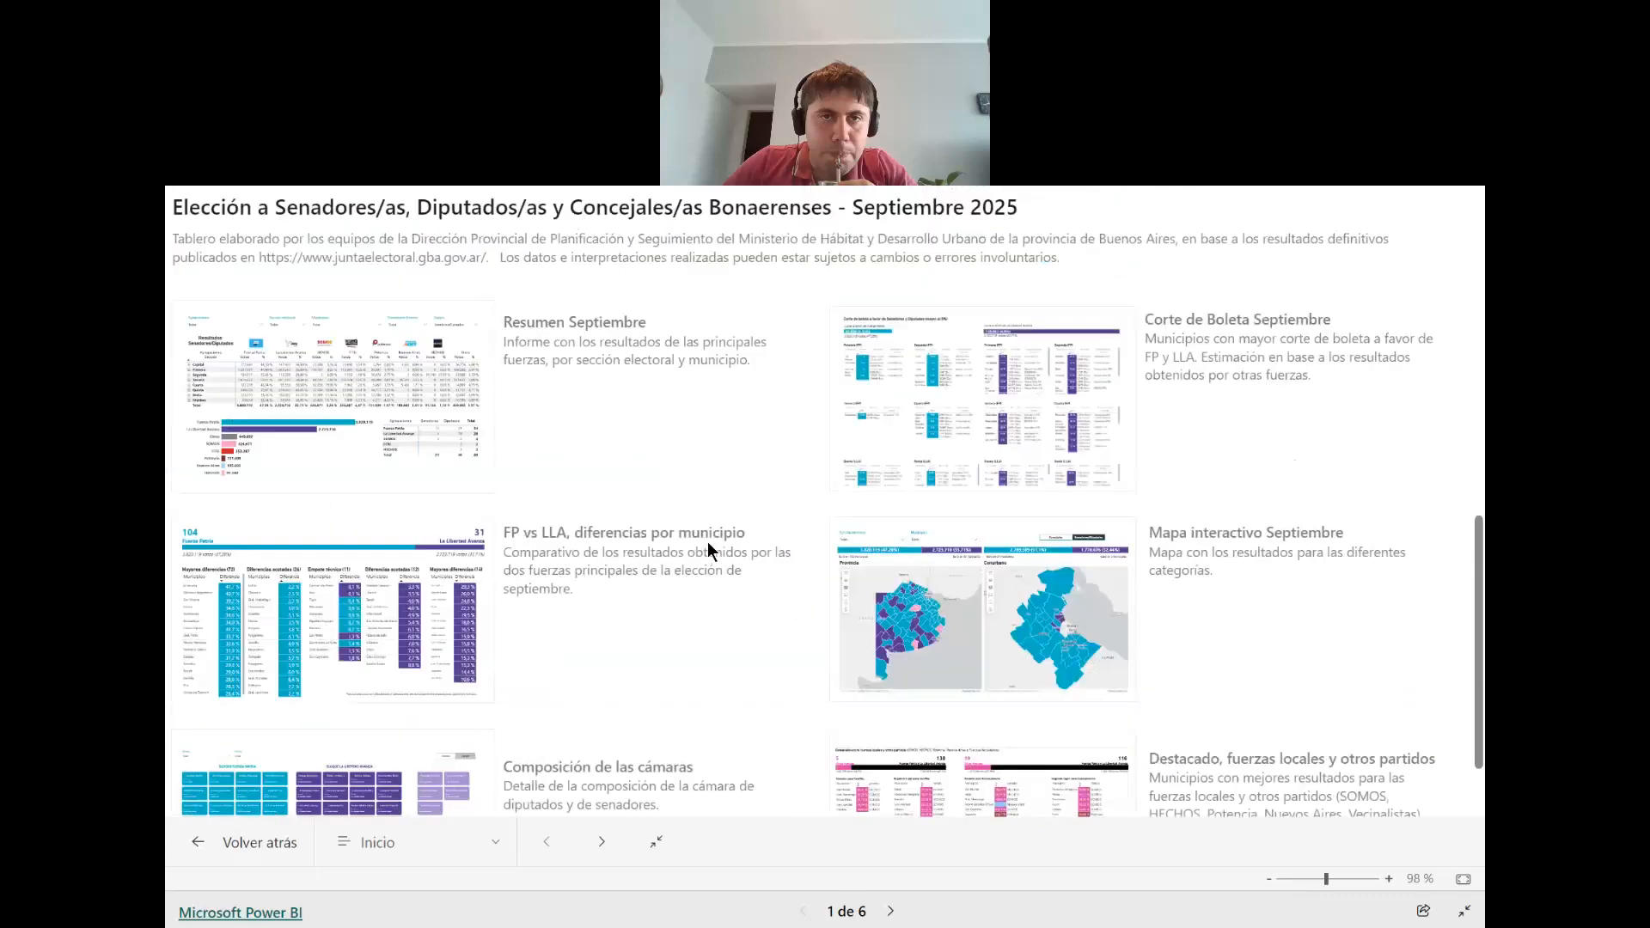
scroll(730, 548, up, 10)
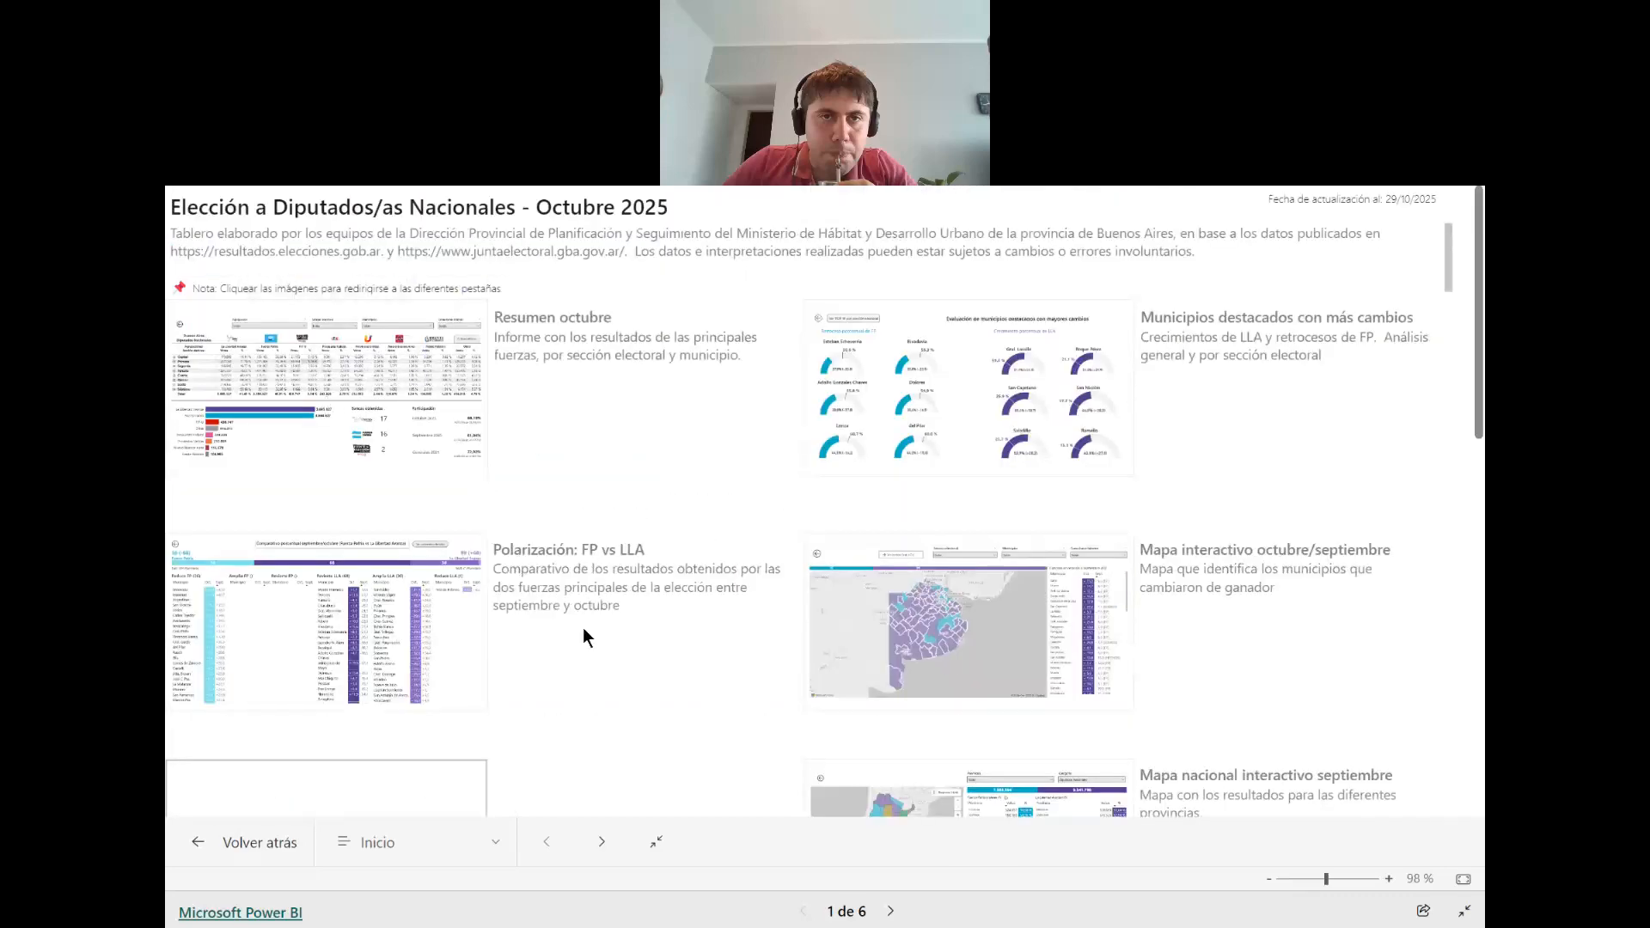
Follow the Mapa interactivo octubre/septiembre image link, dismiss the sound-sharing notice, and inspect Daireaux's details on the map.
click(913, 625)
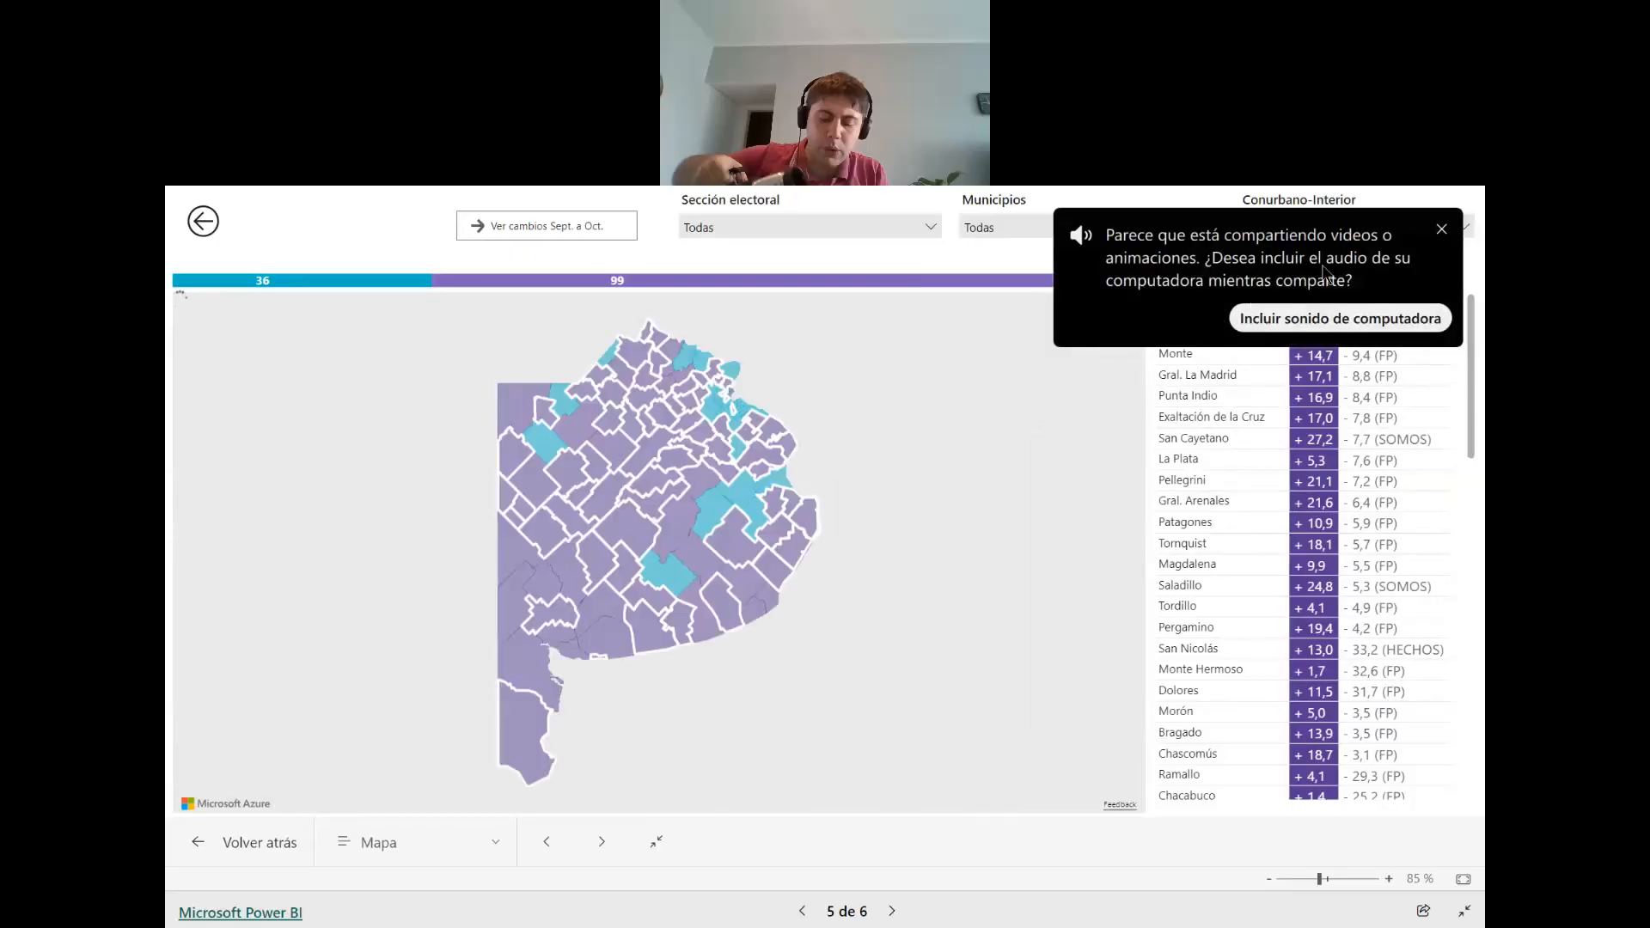
click(1442, 231)
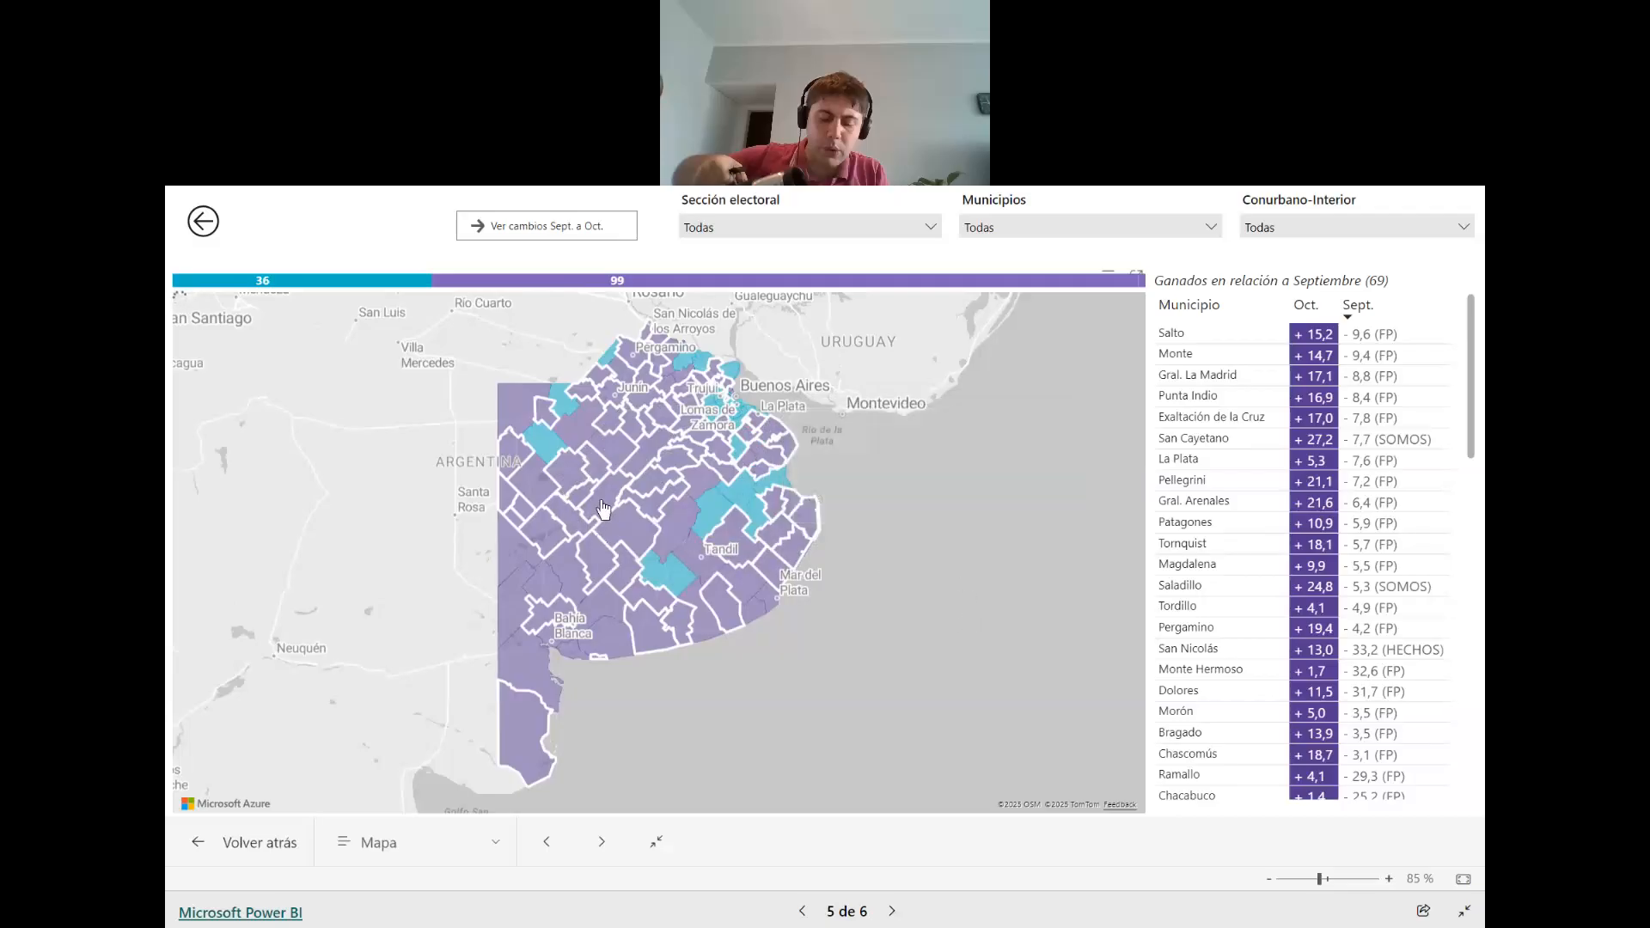
mouse_move(571, 472)
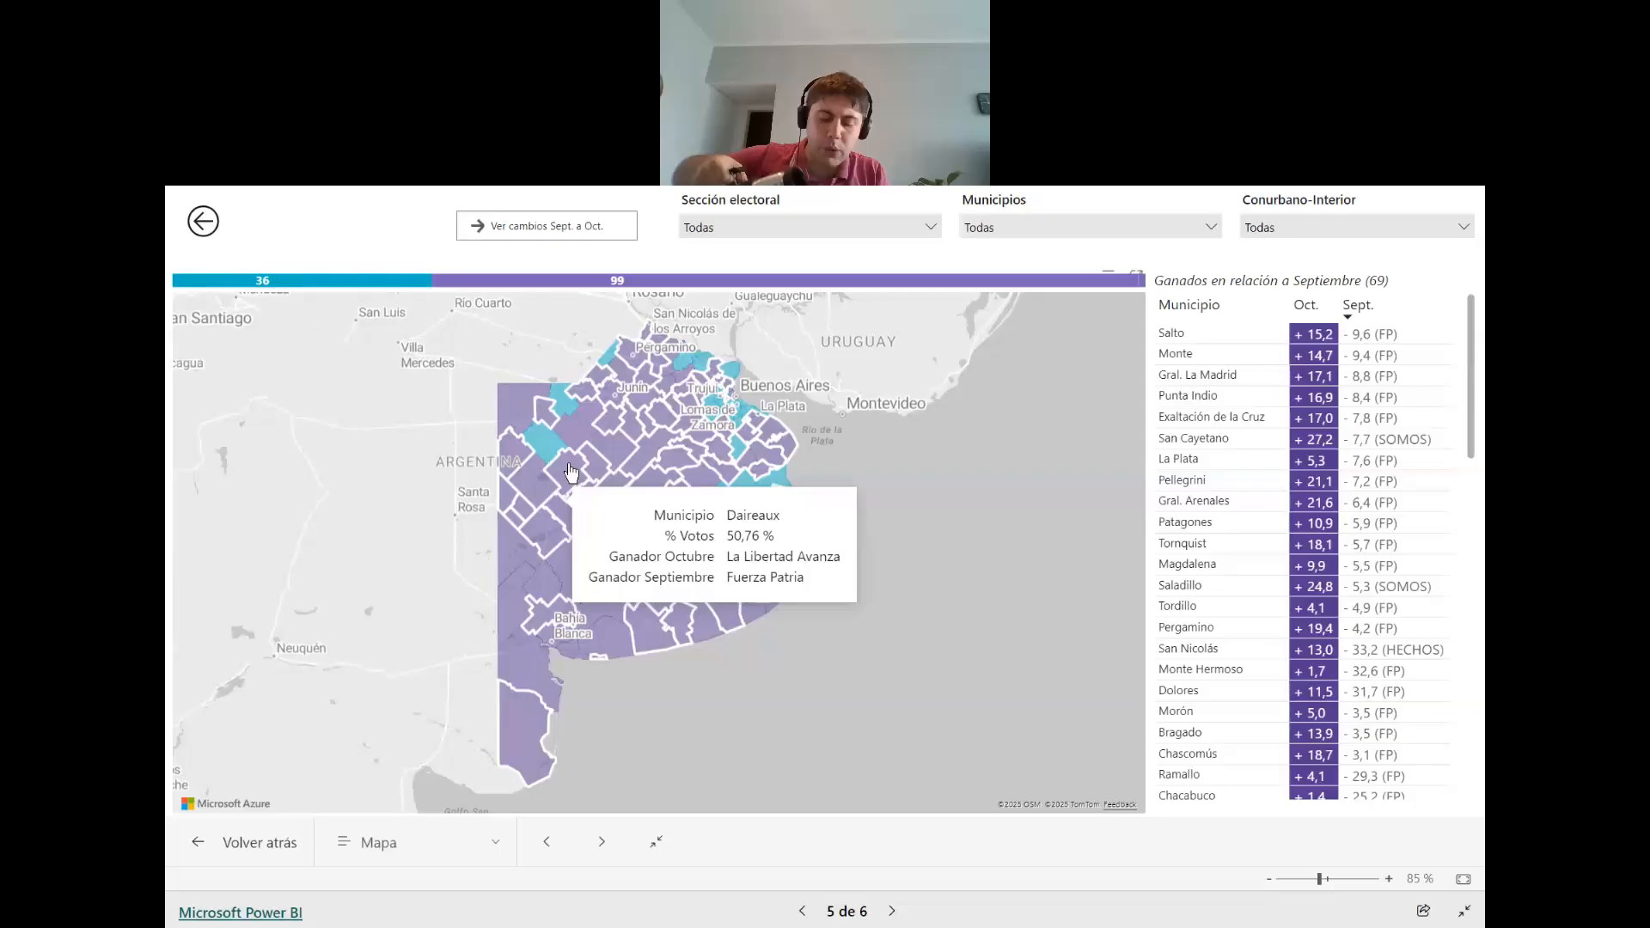
Show only the September-to-October changes on the map with Ver cambios Sept. a Oct., and restore the full map.
click(558, 231)
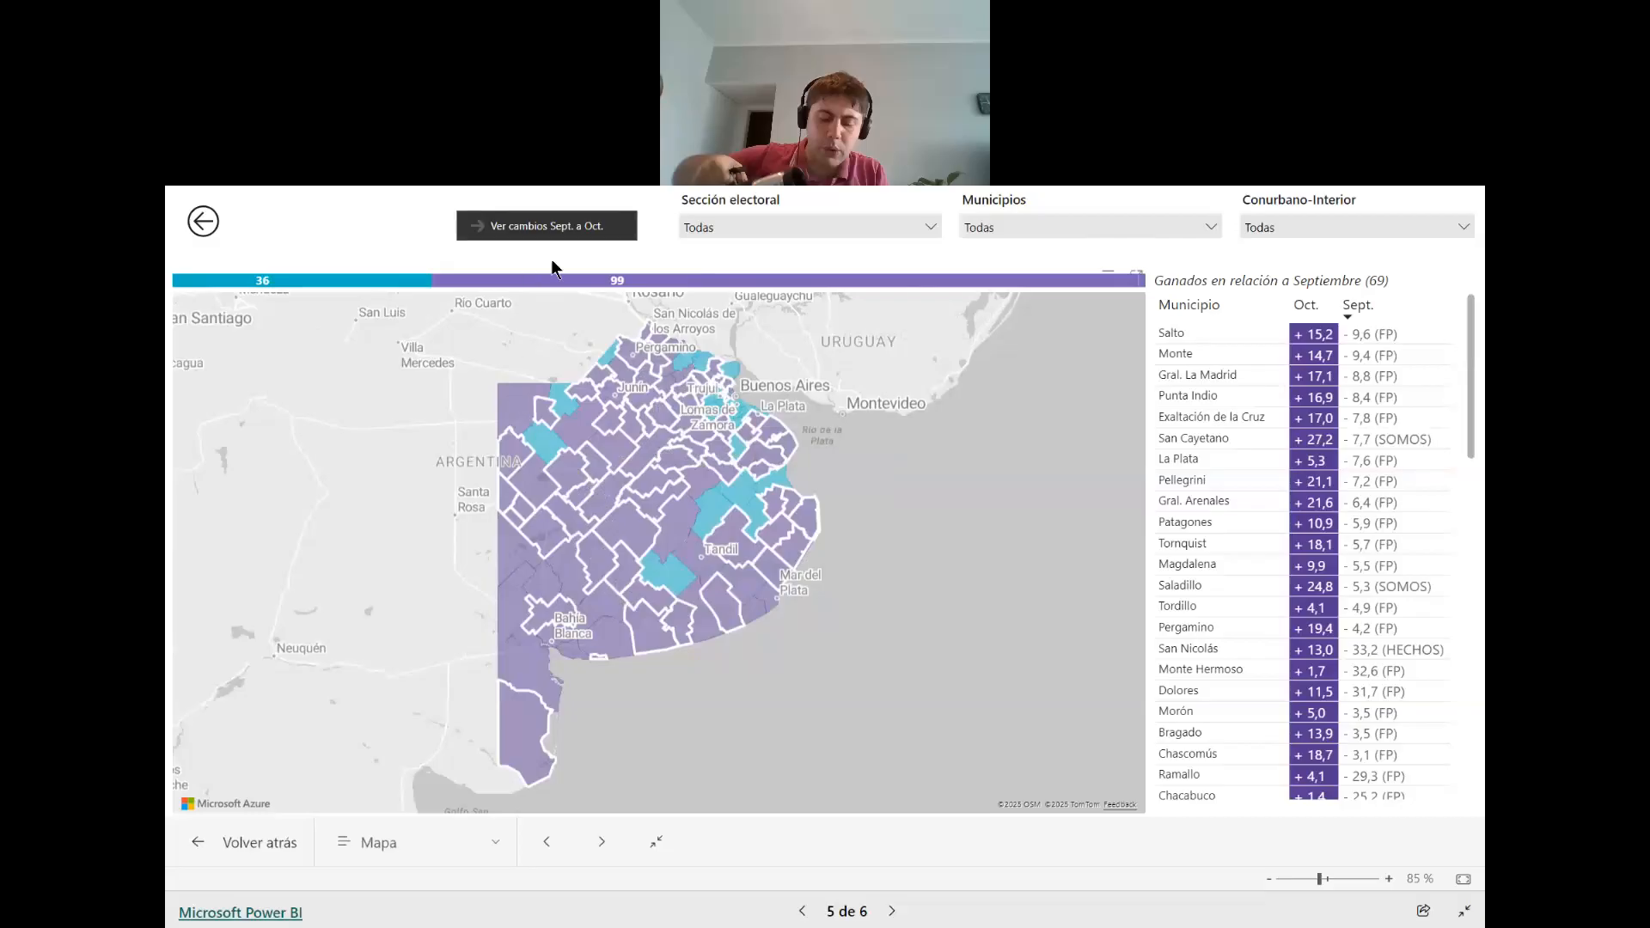
click(579, 239)
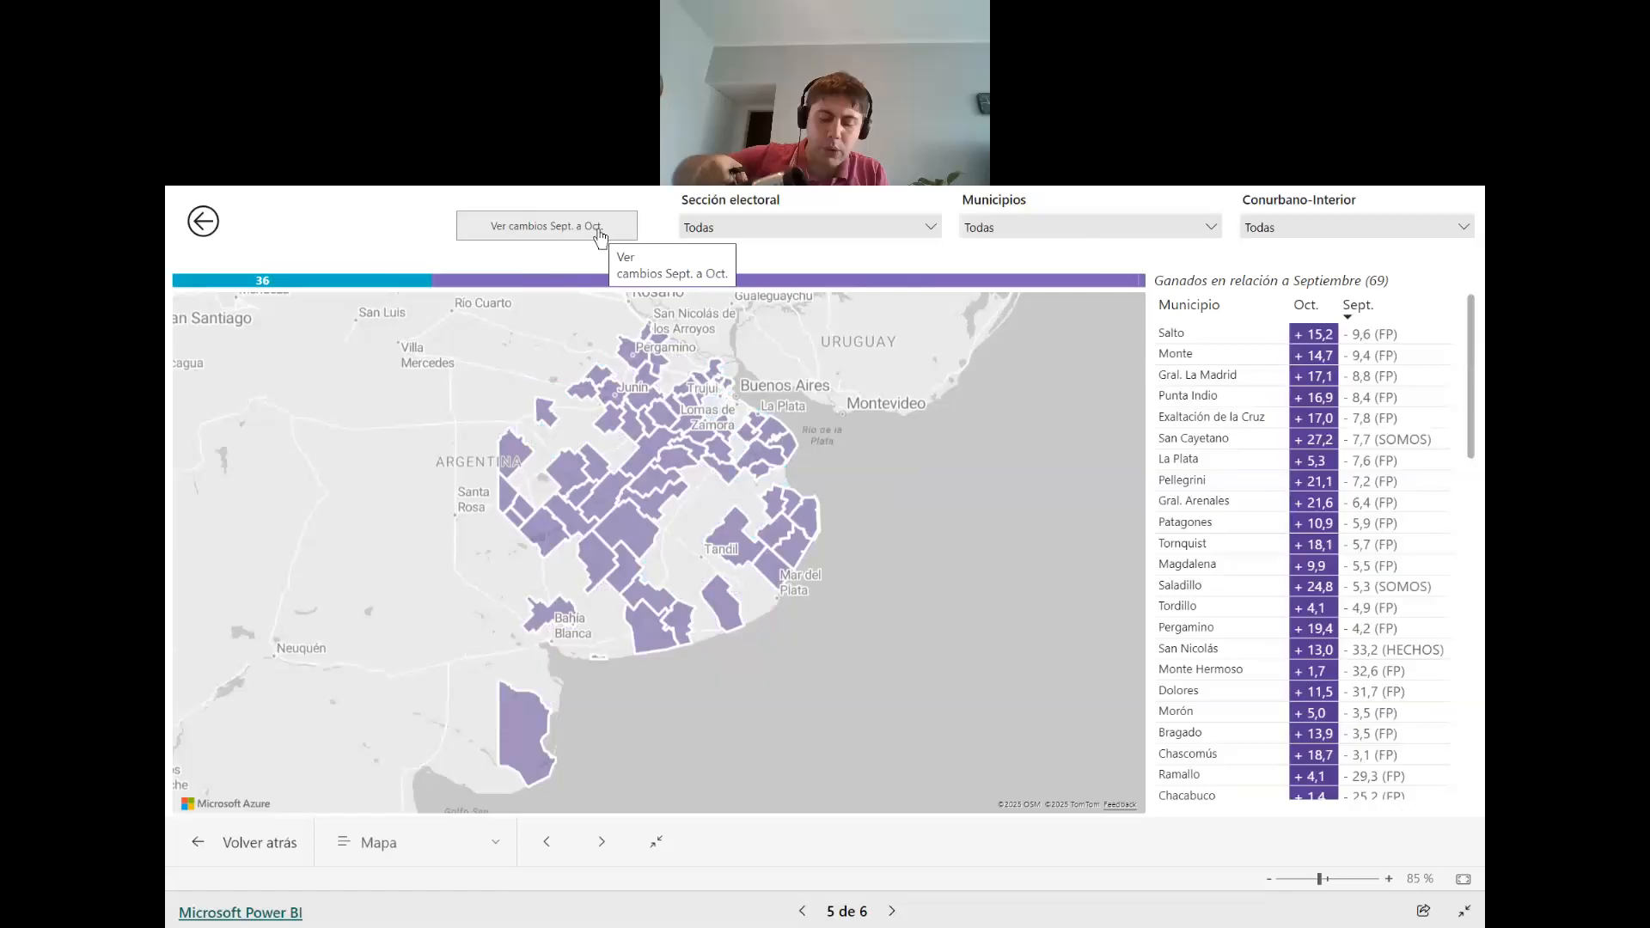
click(561, 237)
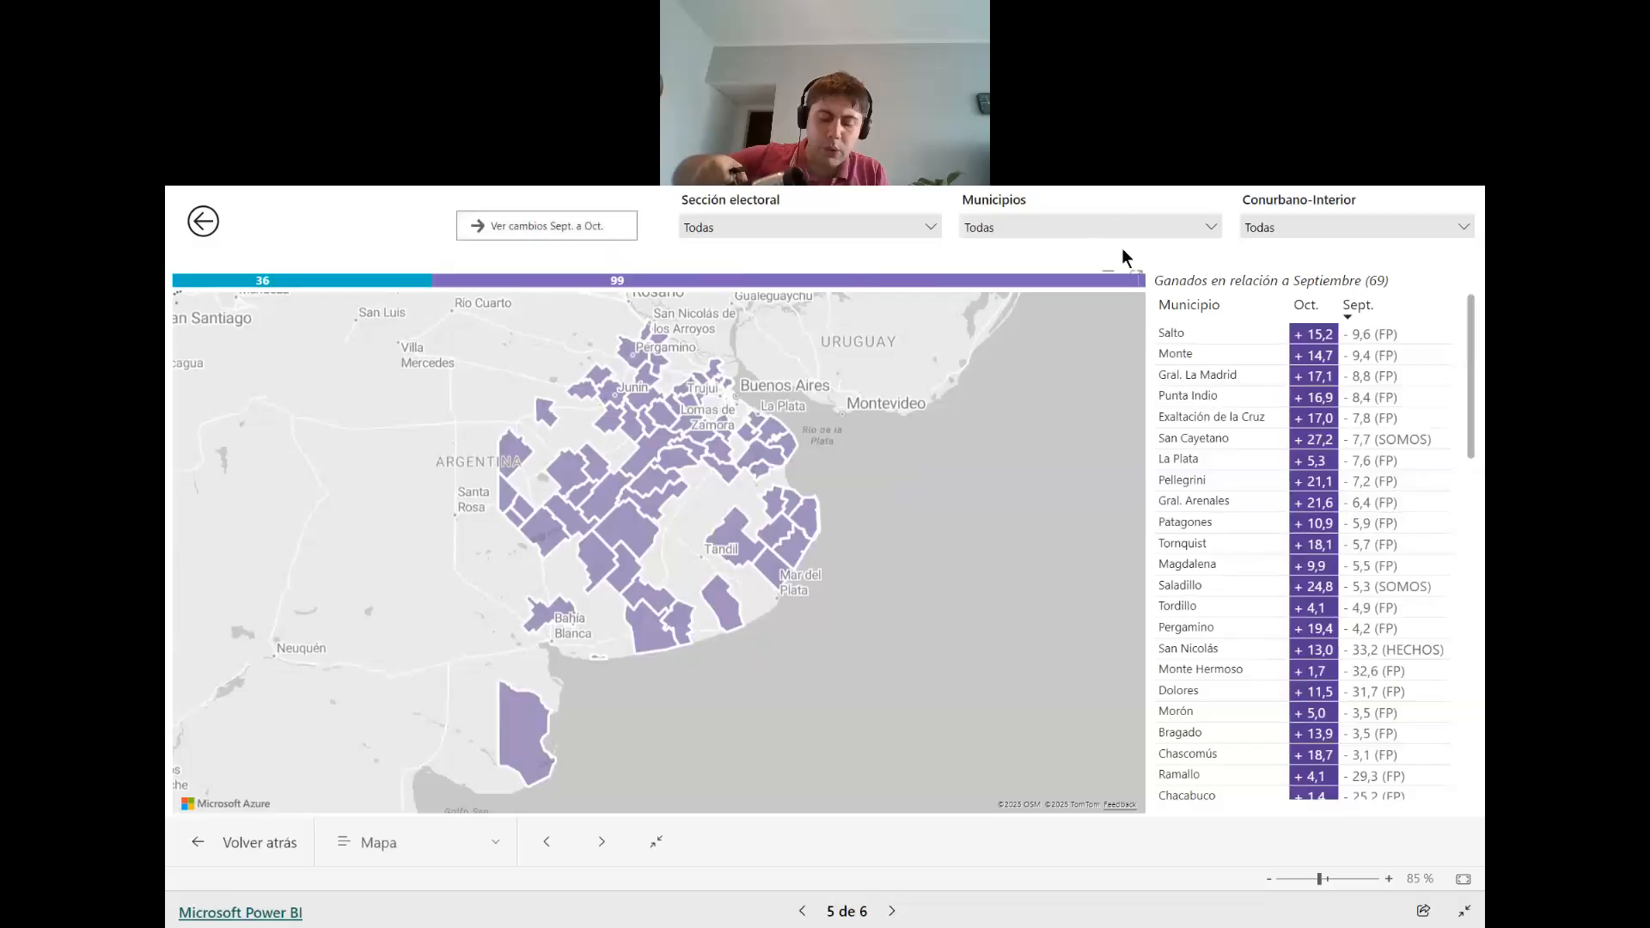
Filter the map page by Sección electoral Segunda and then by Conurbano, clearing each filter after viewing it.
click(1306, 225)
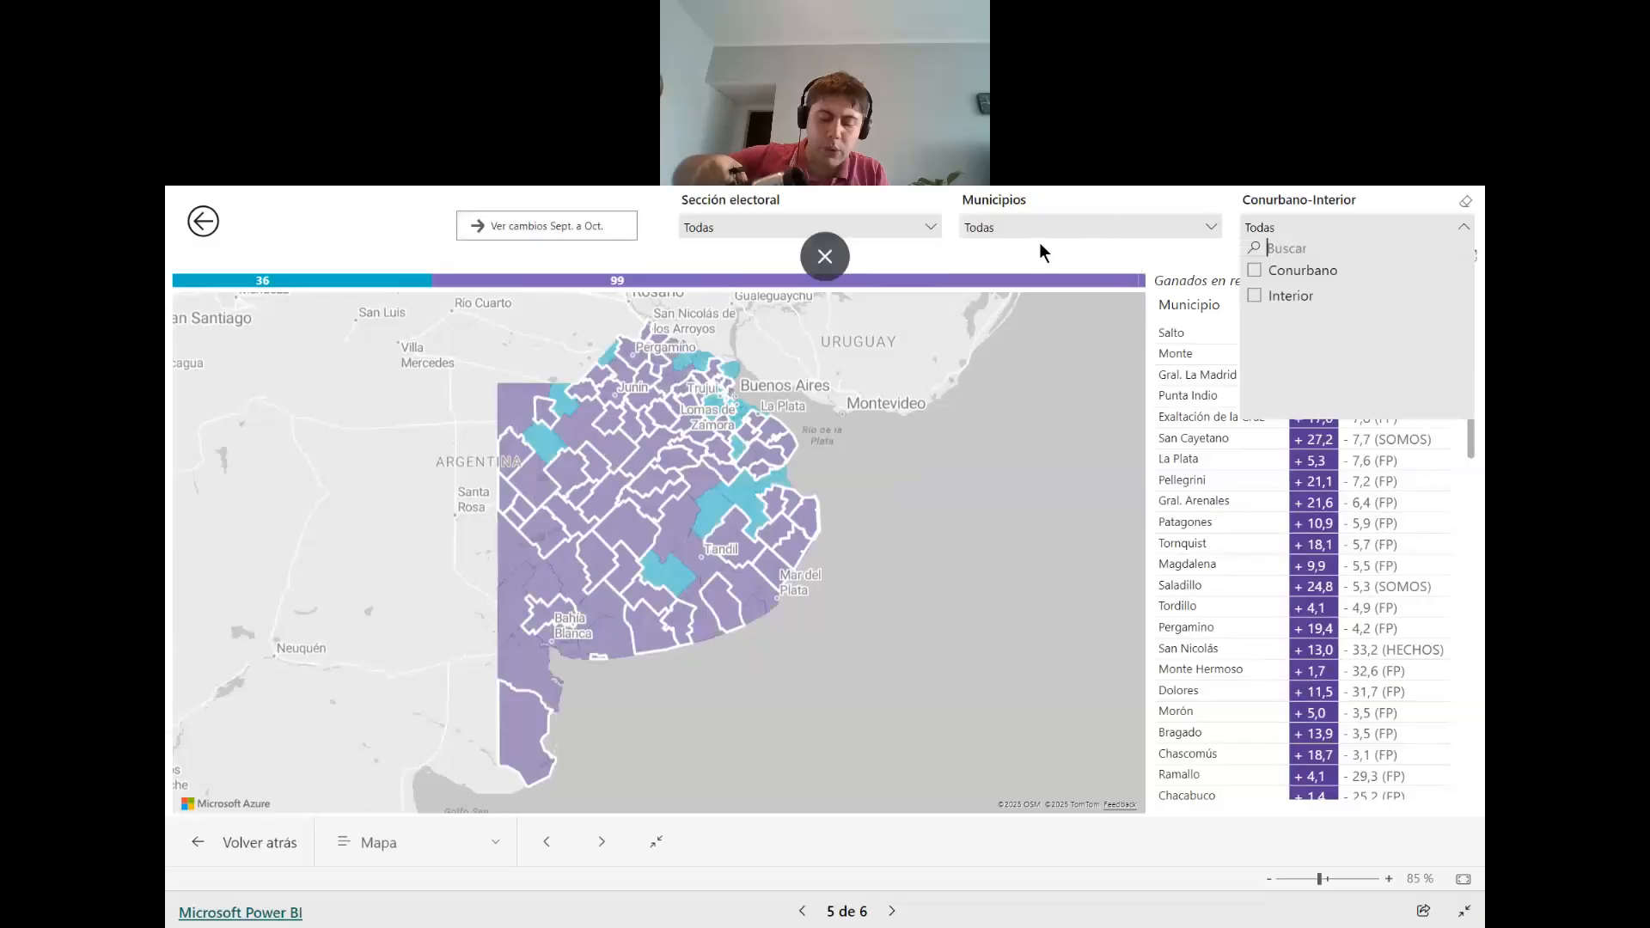
click(923, 227)
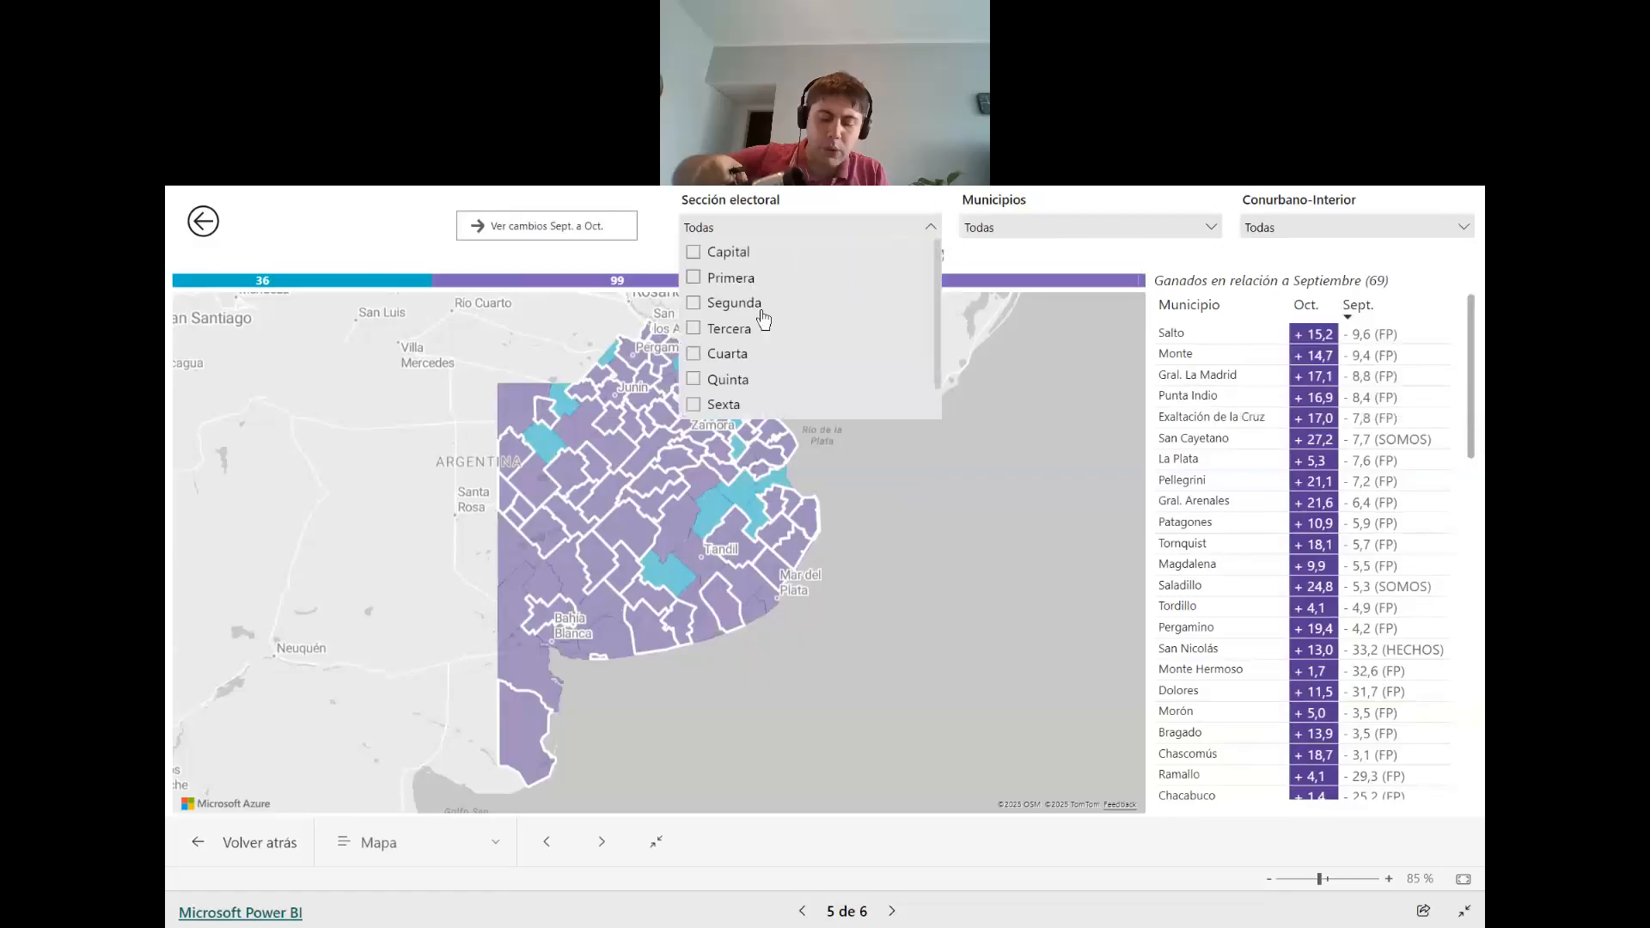
click(761, 319)
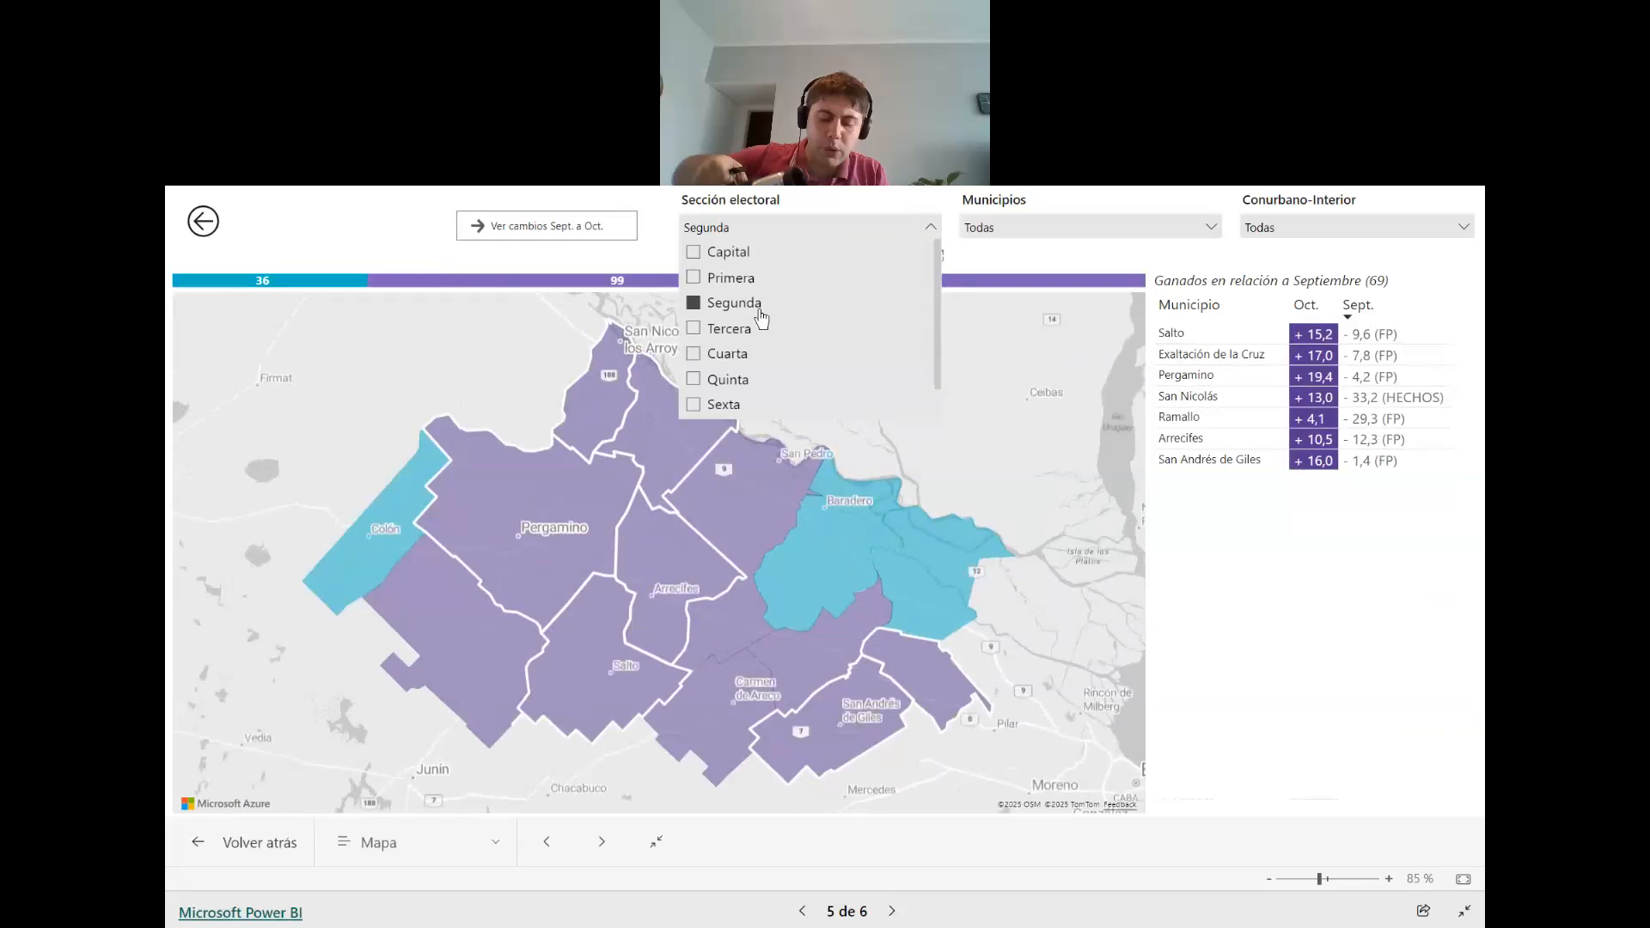
click(761, 319)
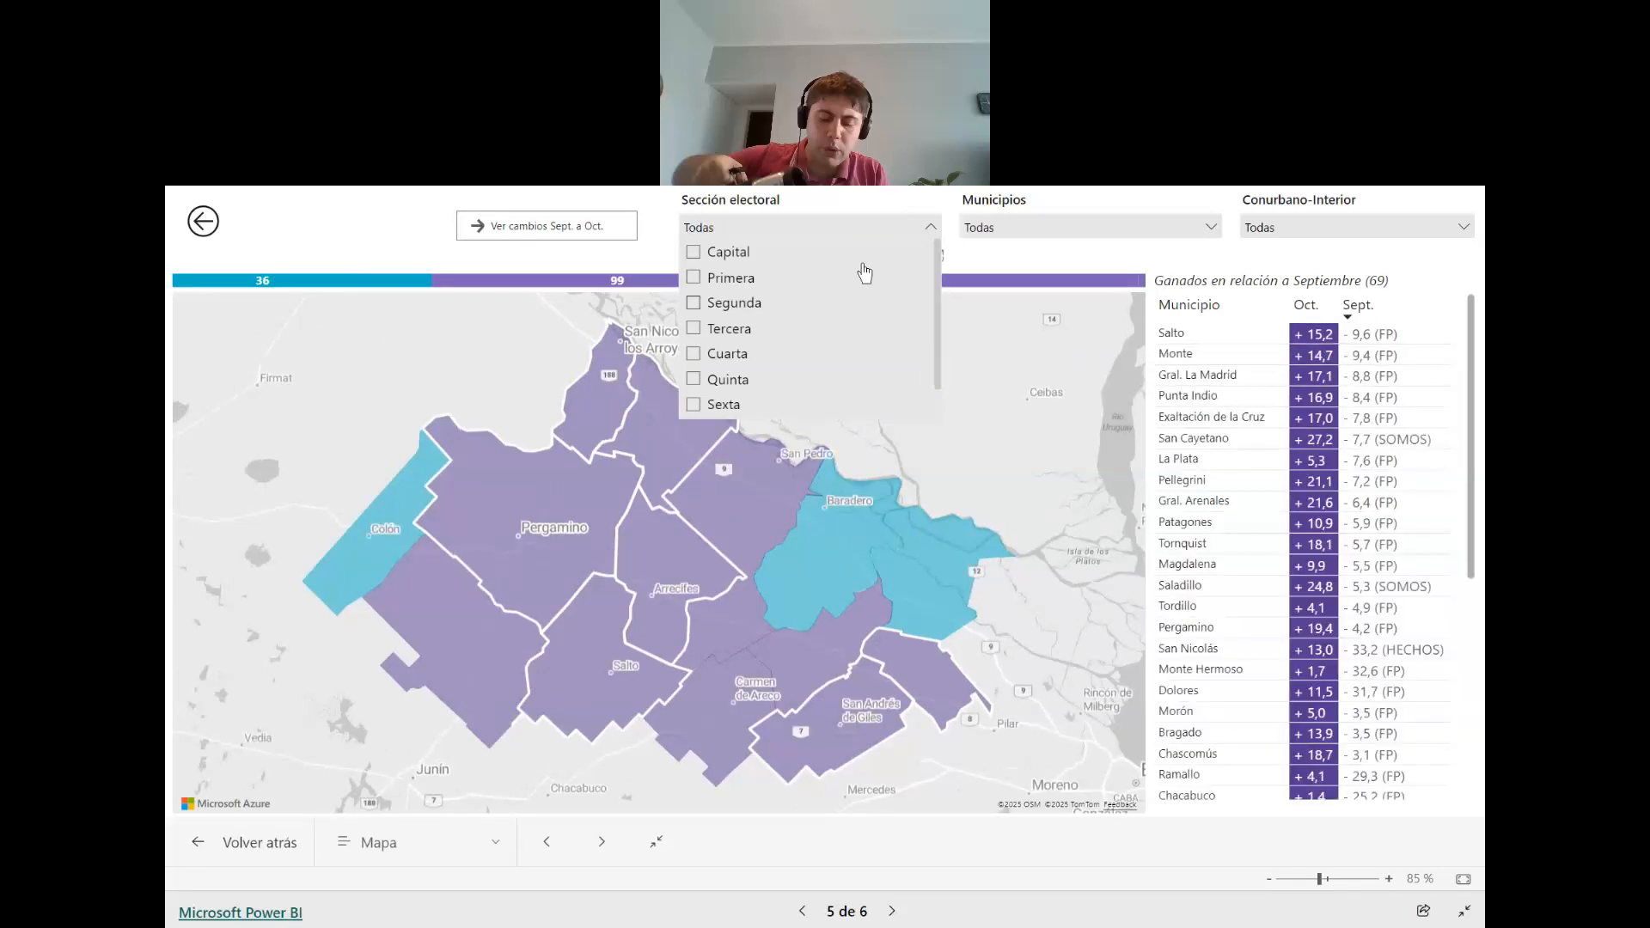
click(1266, 227)
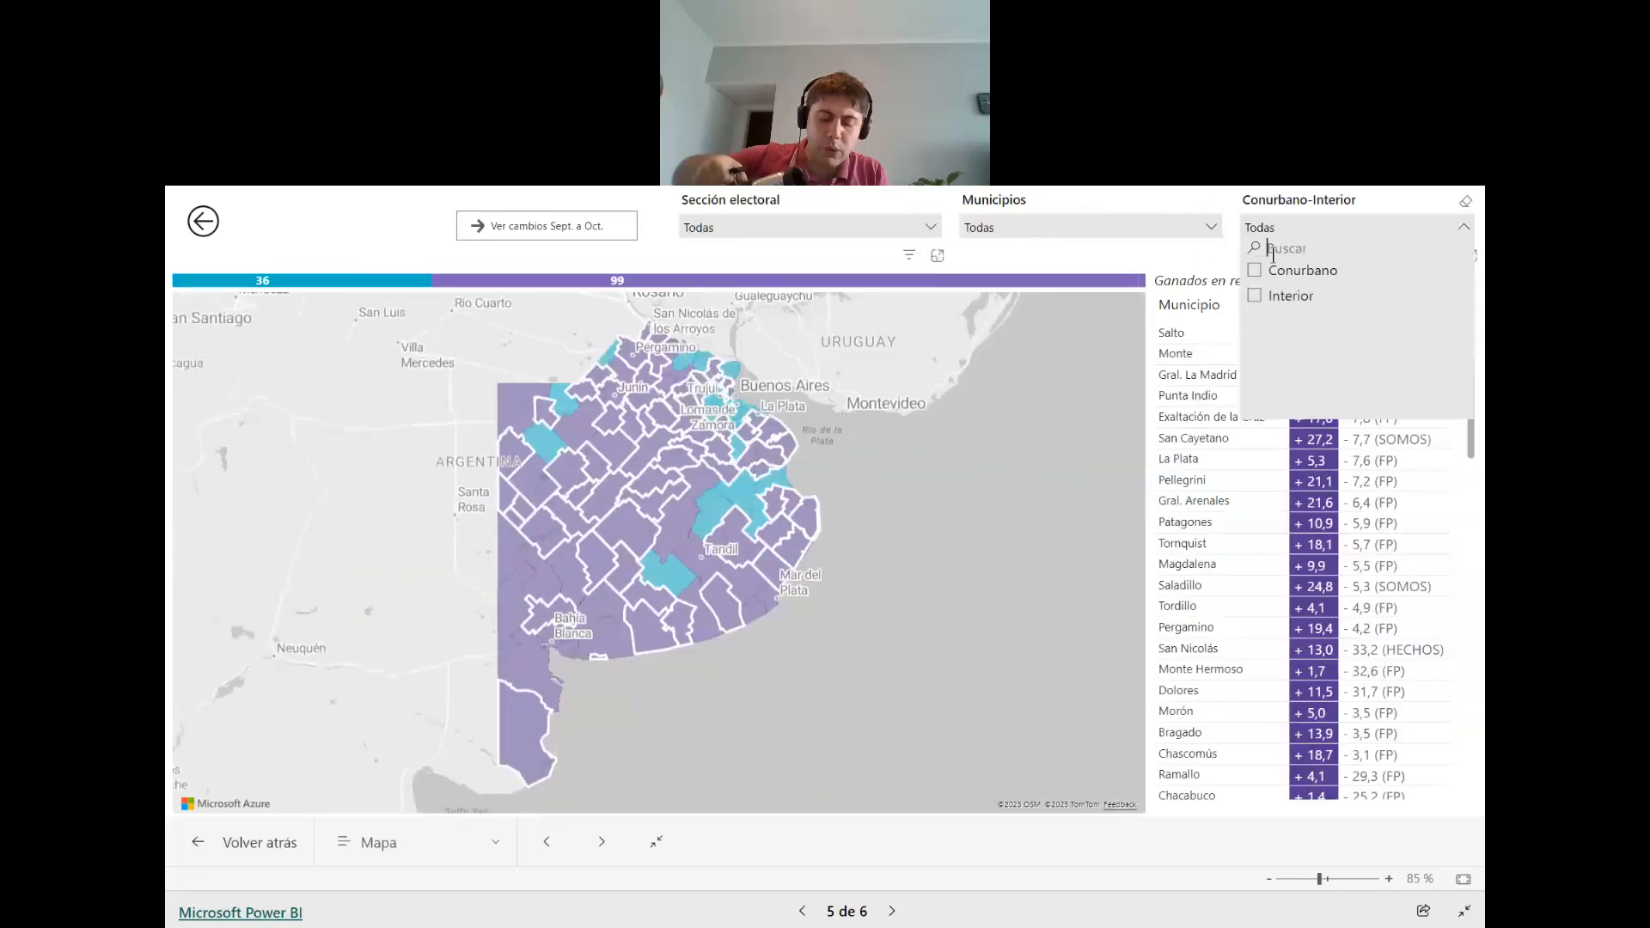
click(1276, 275)
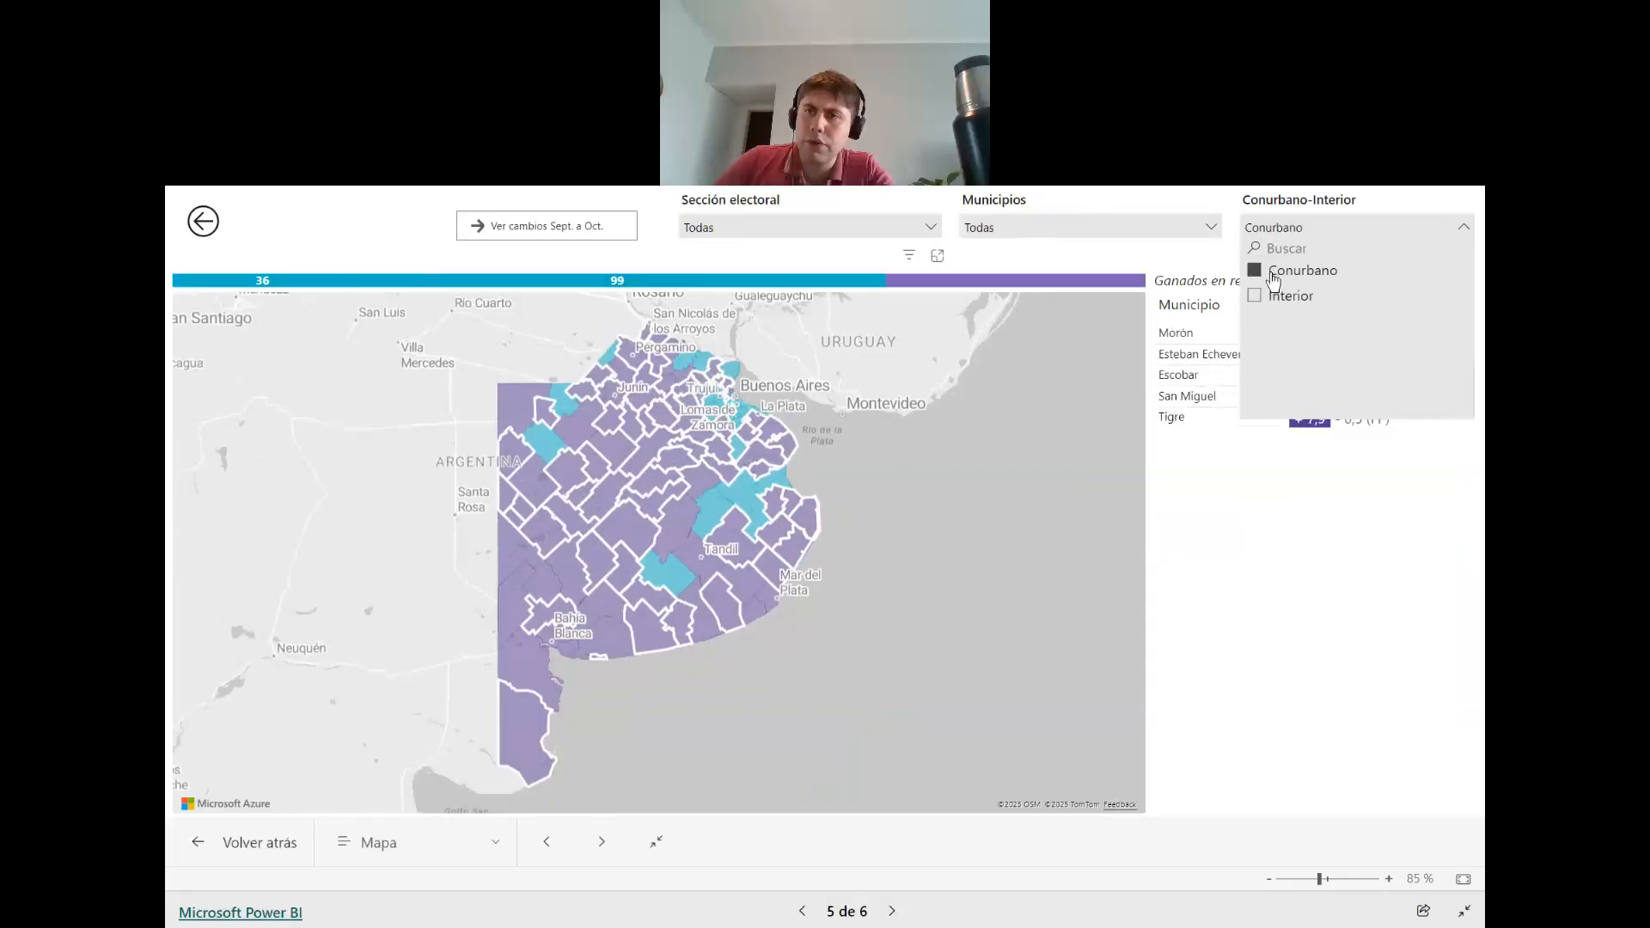
click(1273, 273)
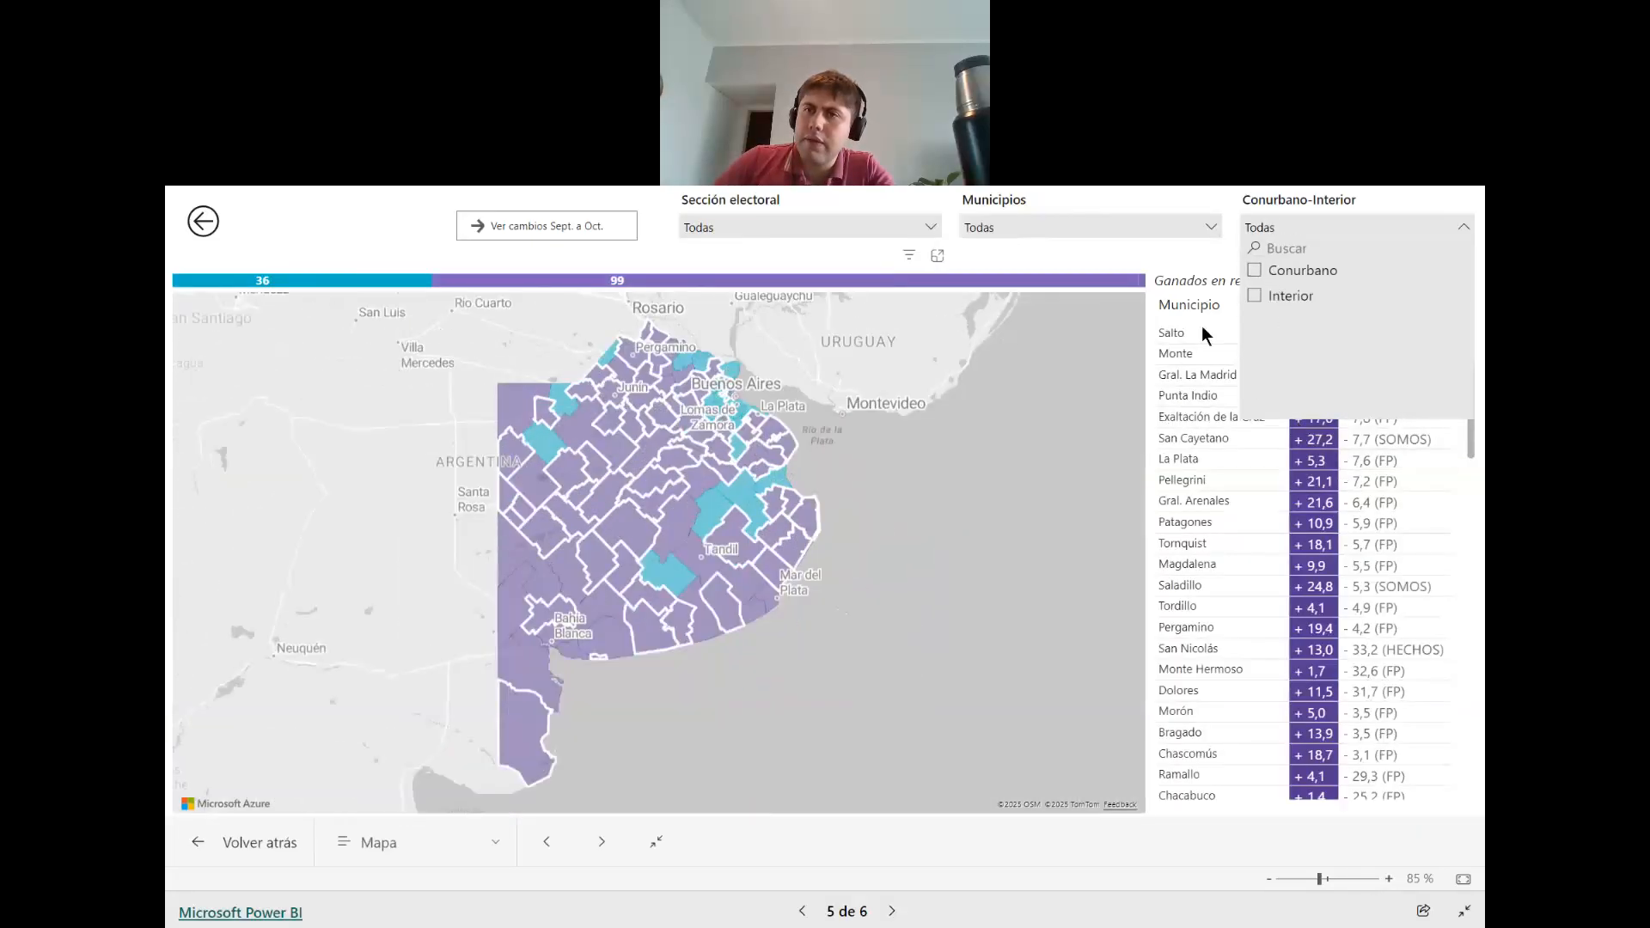
Sort the Ganados en relación a Septiembre table by Municipio, Sept. and Oct., and look through the sorted rows.
click(1192, 312)
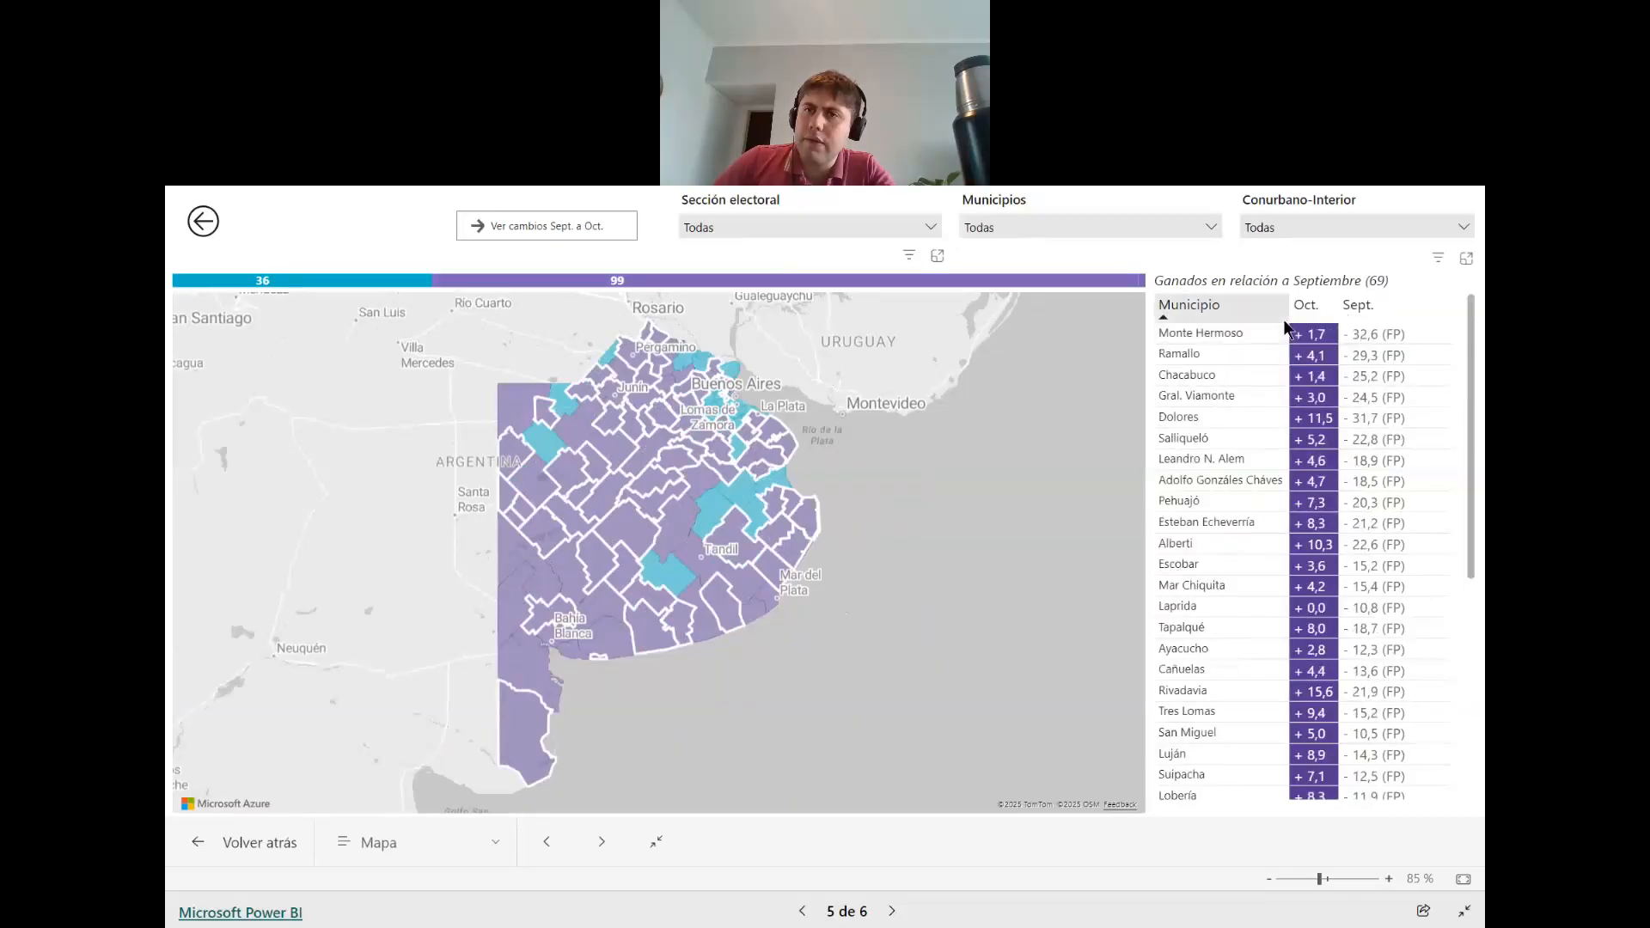
click(1375, 309)
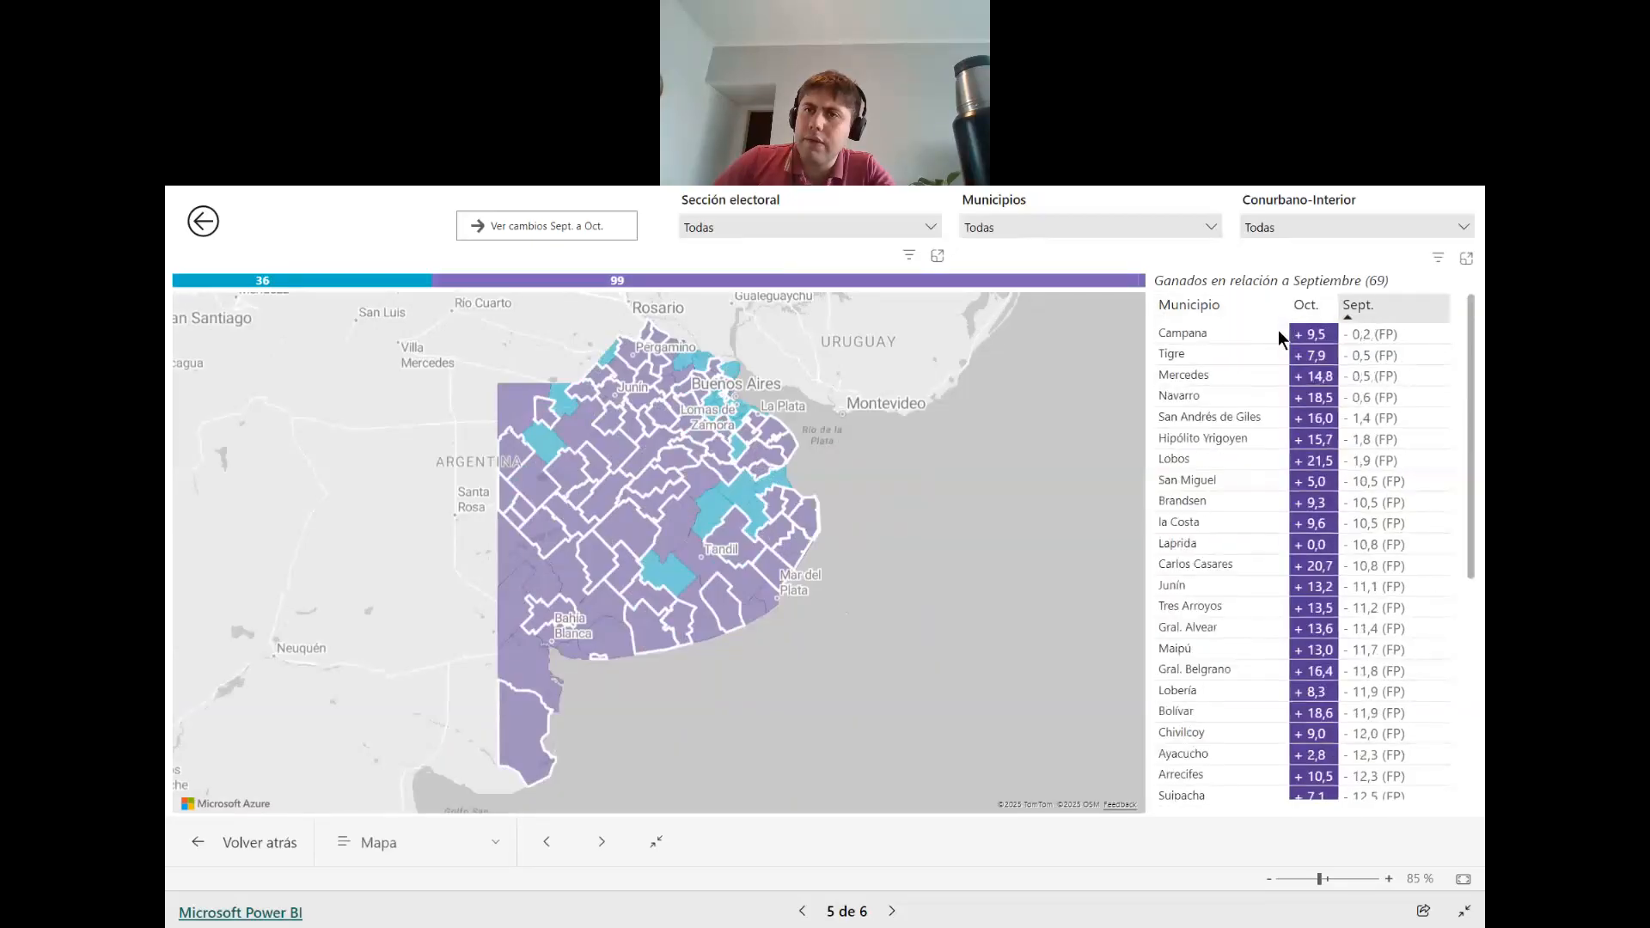
click(1378, 307)
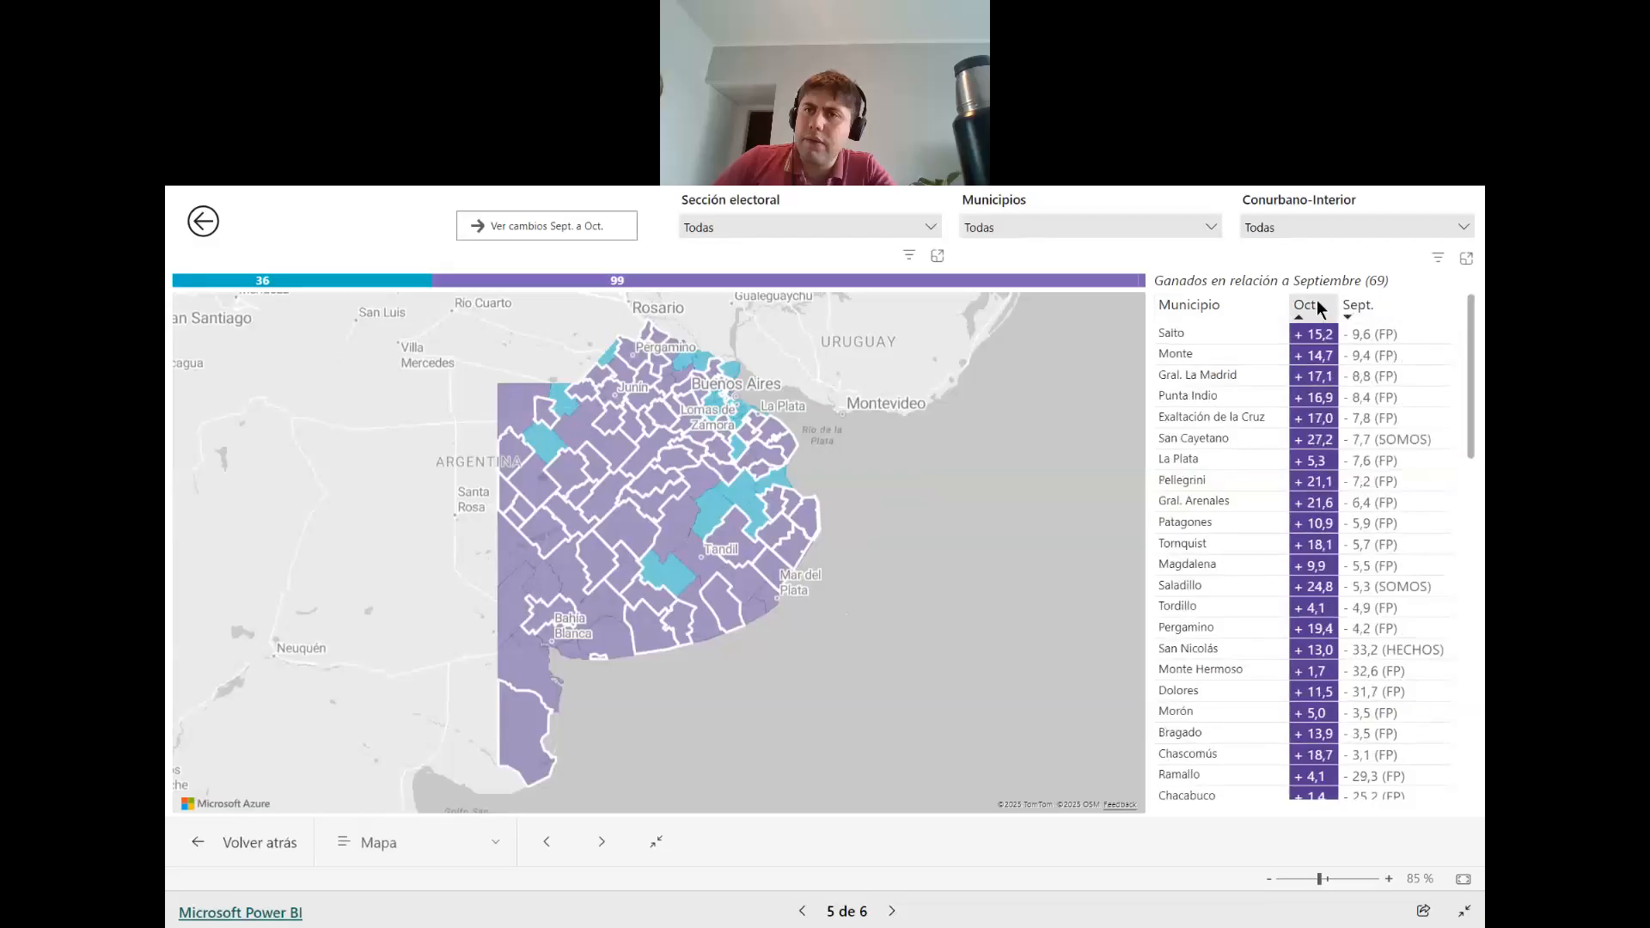
click(1316, 303)
click(1316, 302)
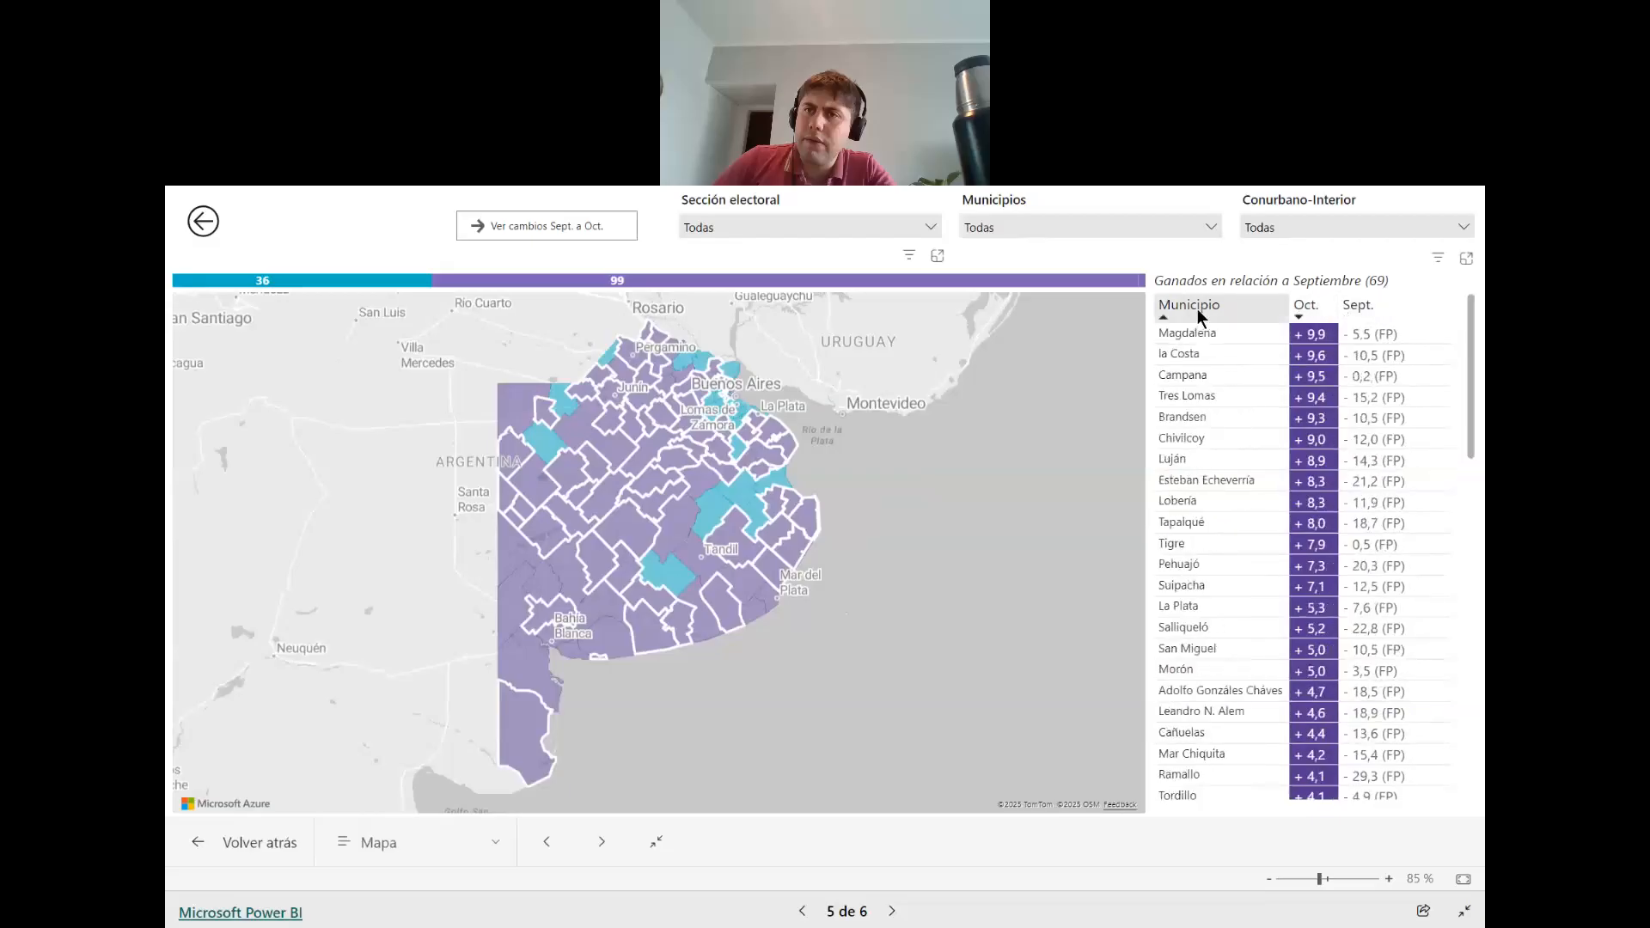
scroll(1299, 432, down, 5)
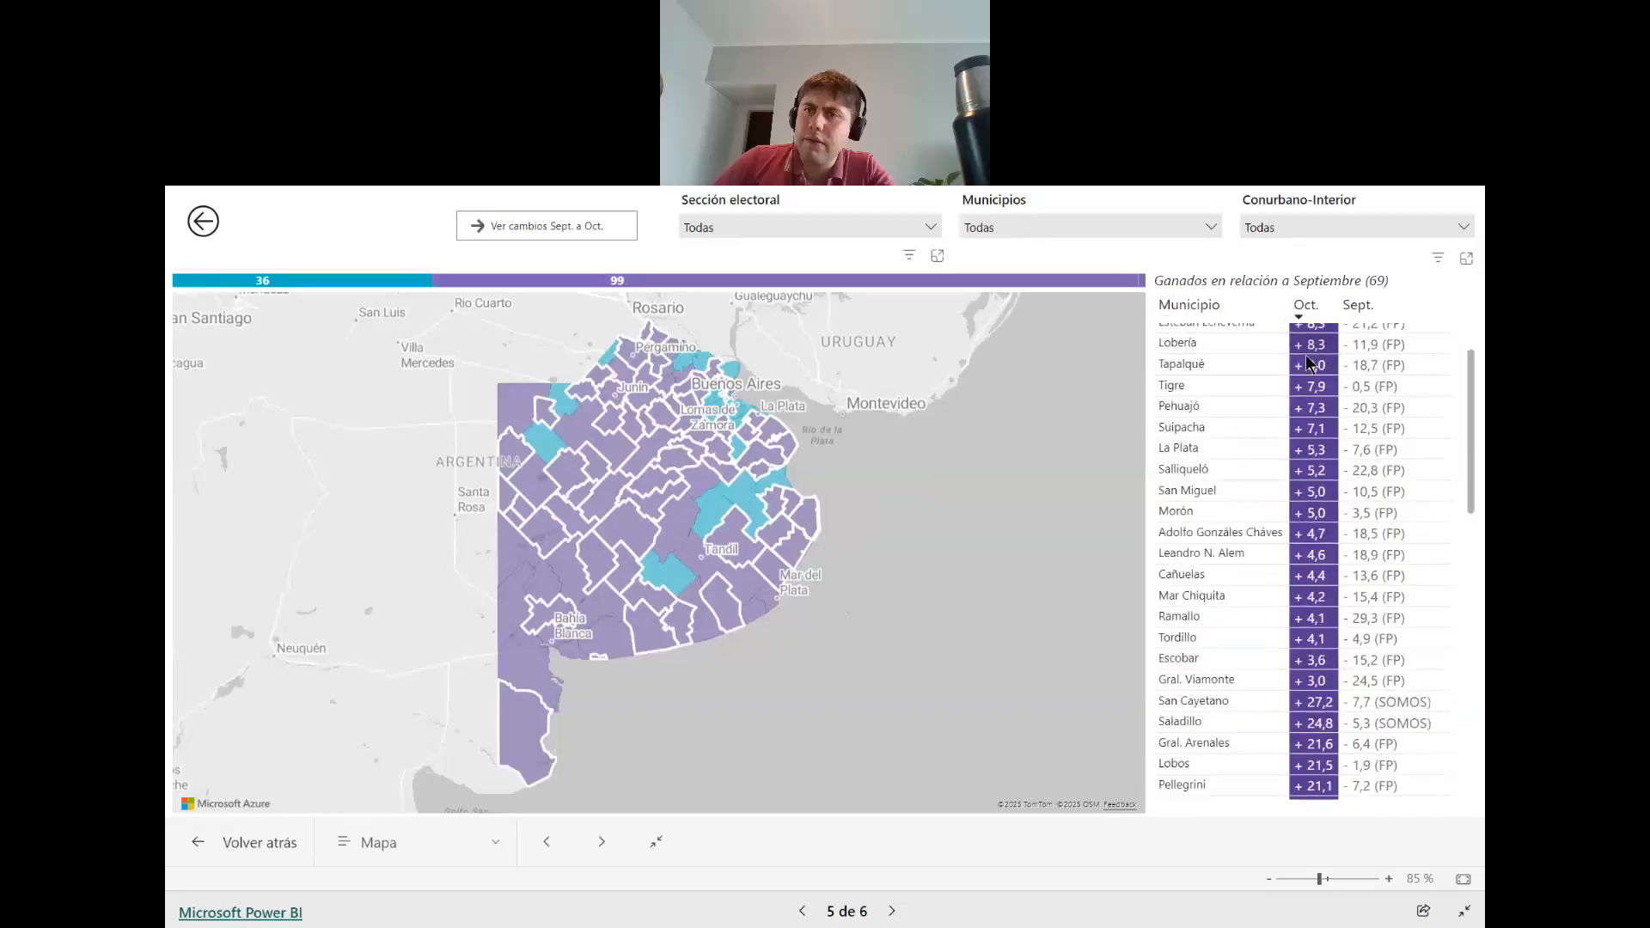
scroll(1299, 432, up, 5)
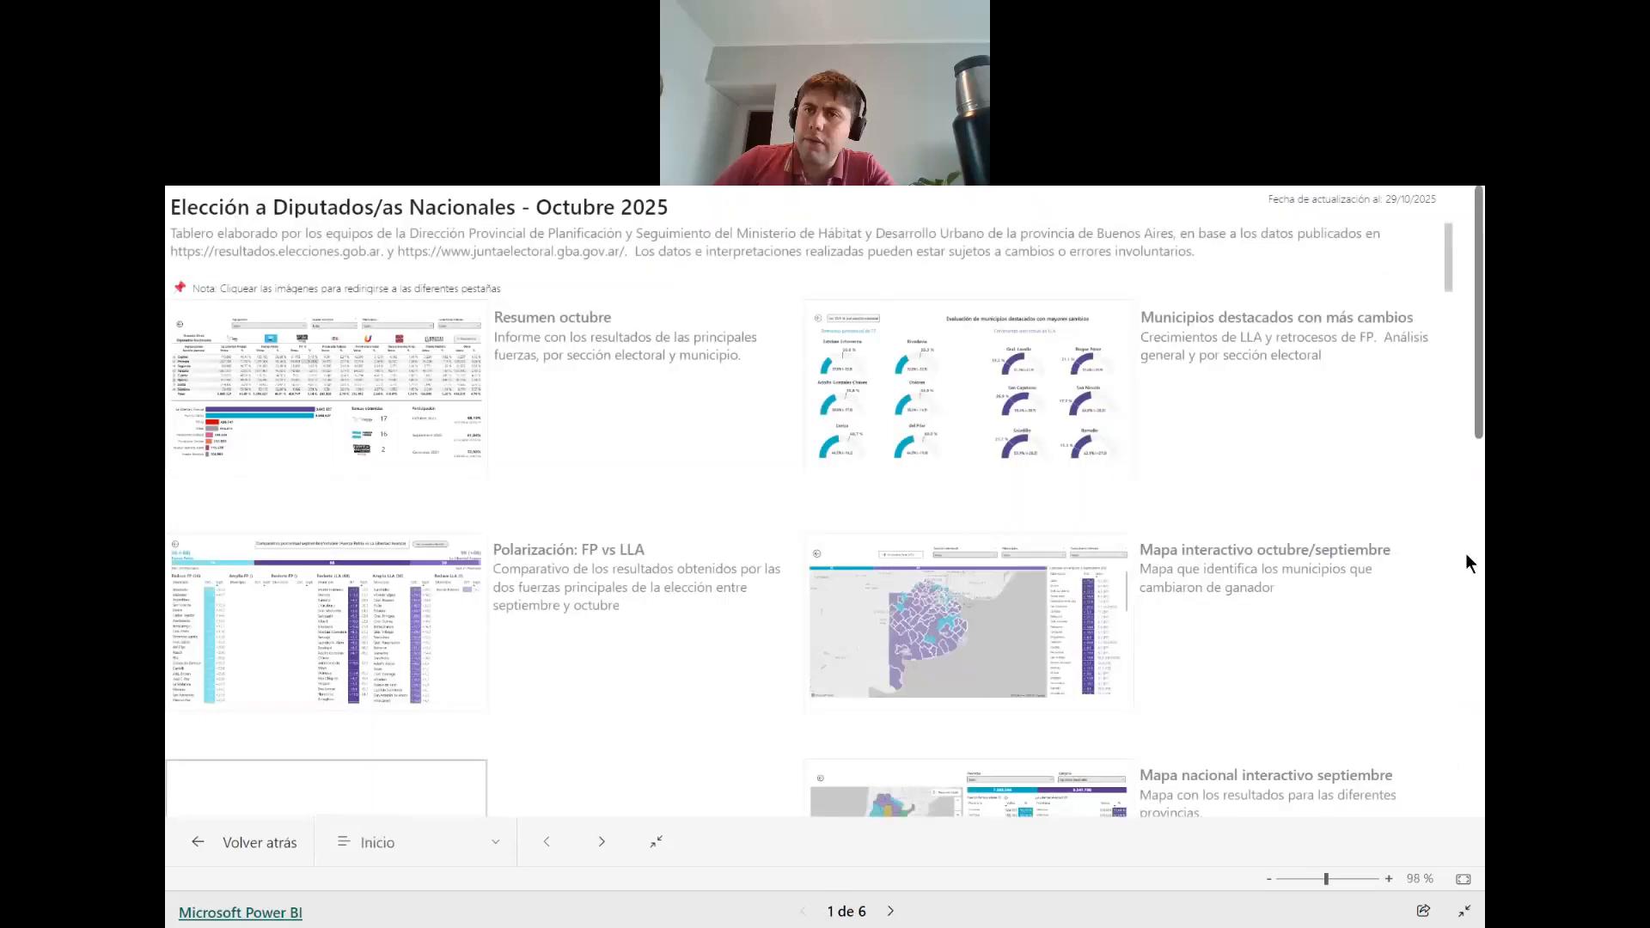
Leave full-screen view, switch to the Elecciones-Septiembre-2025 file in Power BI Desktop, and inspect the Municipios destacados gauges.
key(Escape)
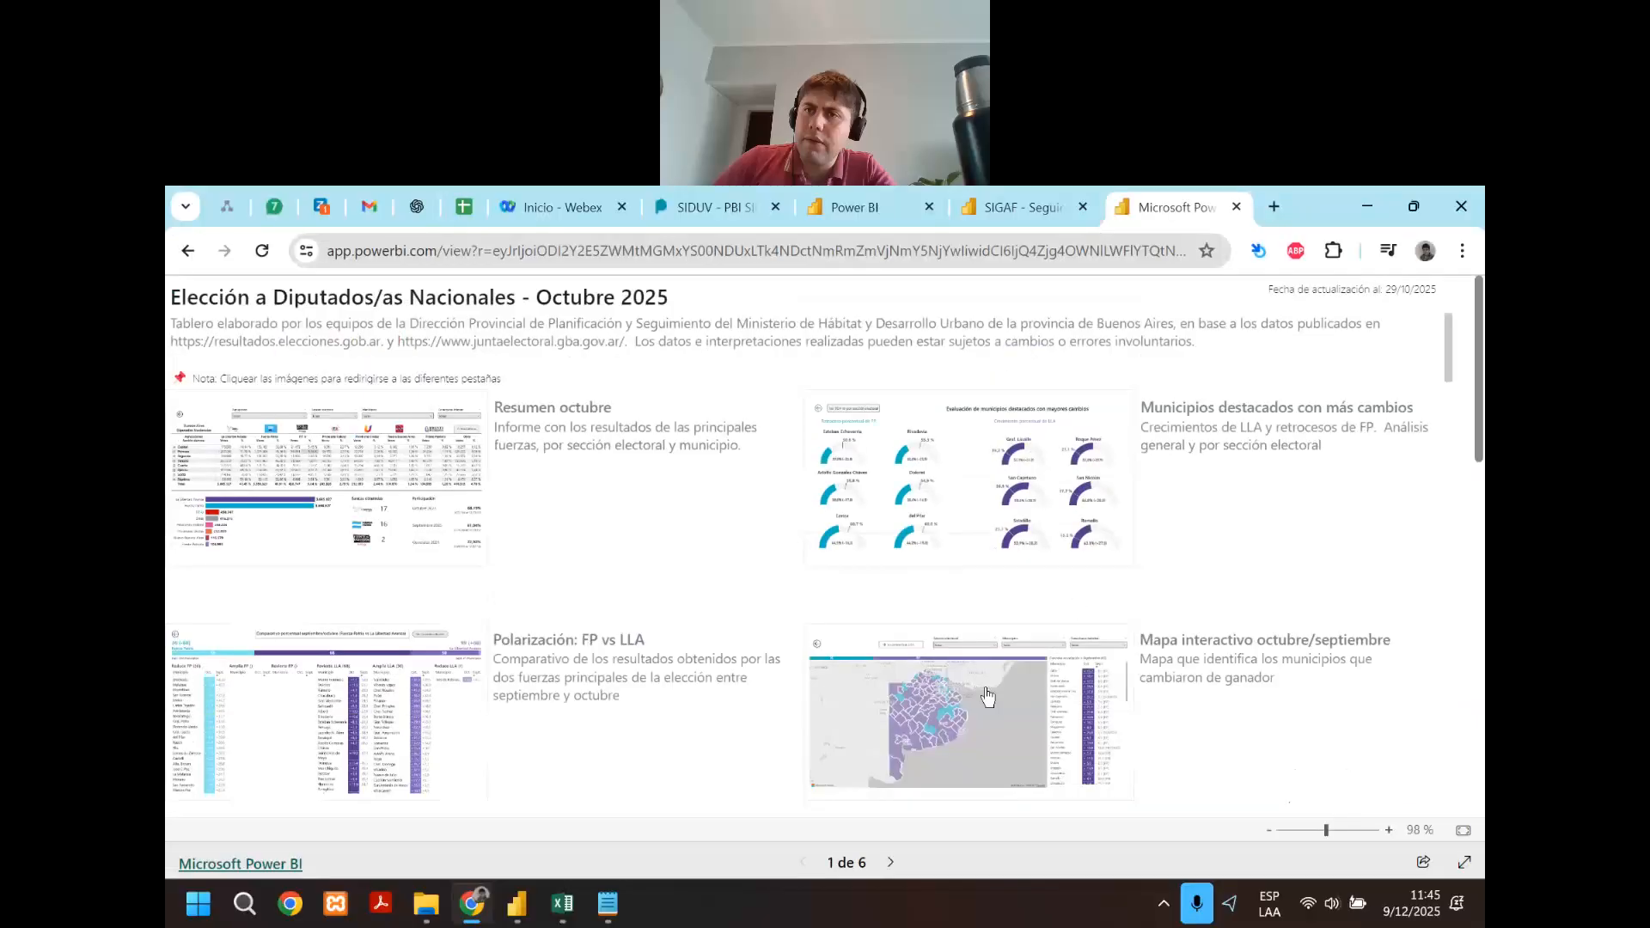
click(514, 906)
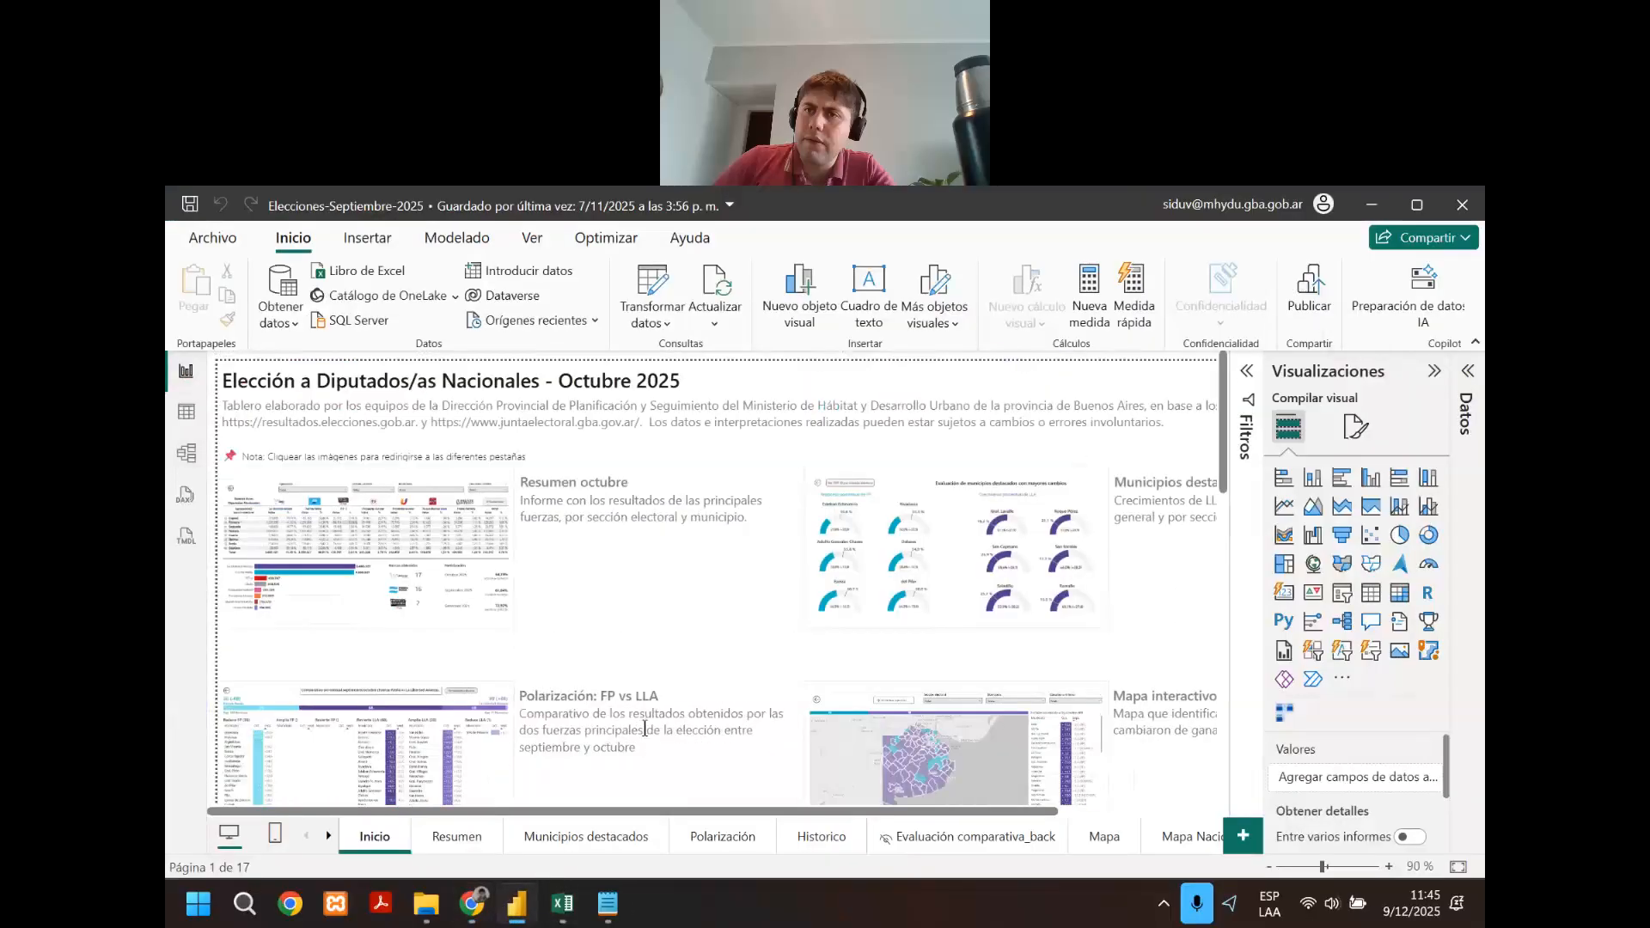
scroll(644, 729, down, 2)
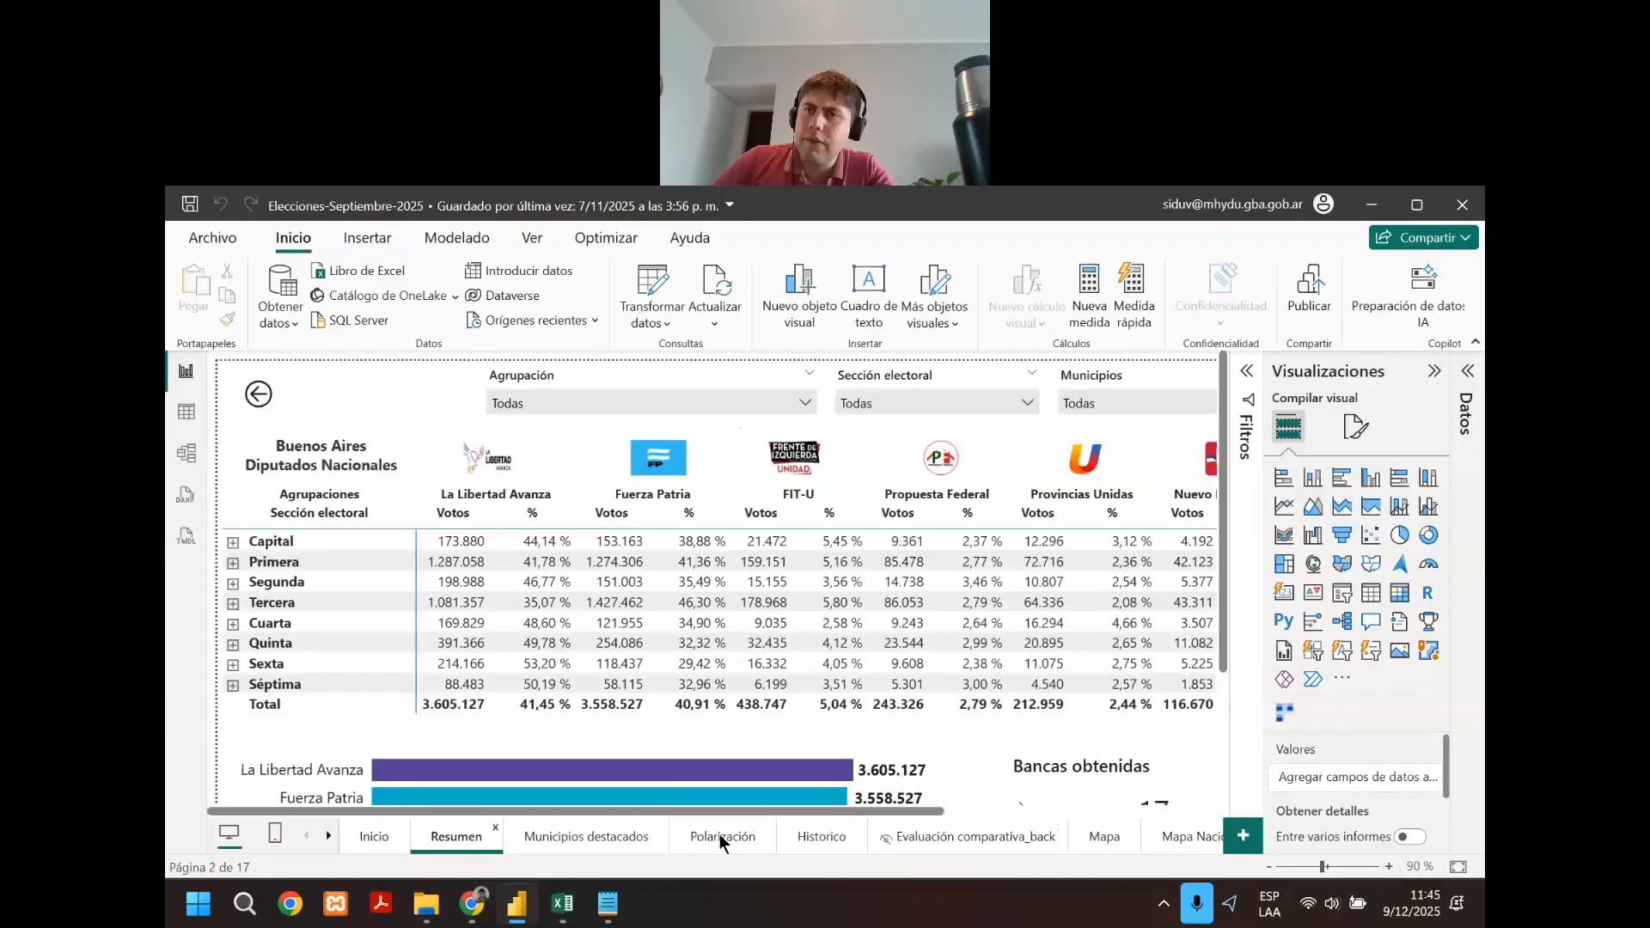
click(547, 823)
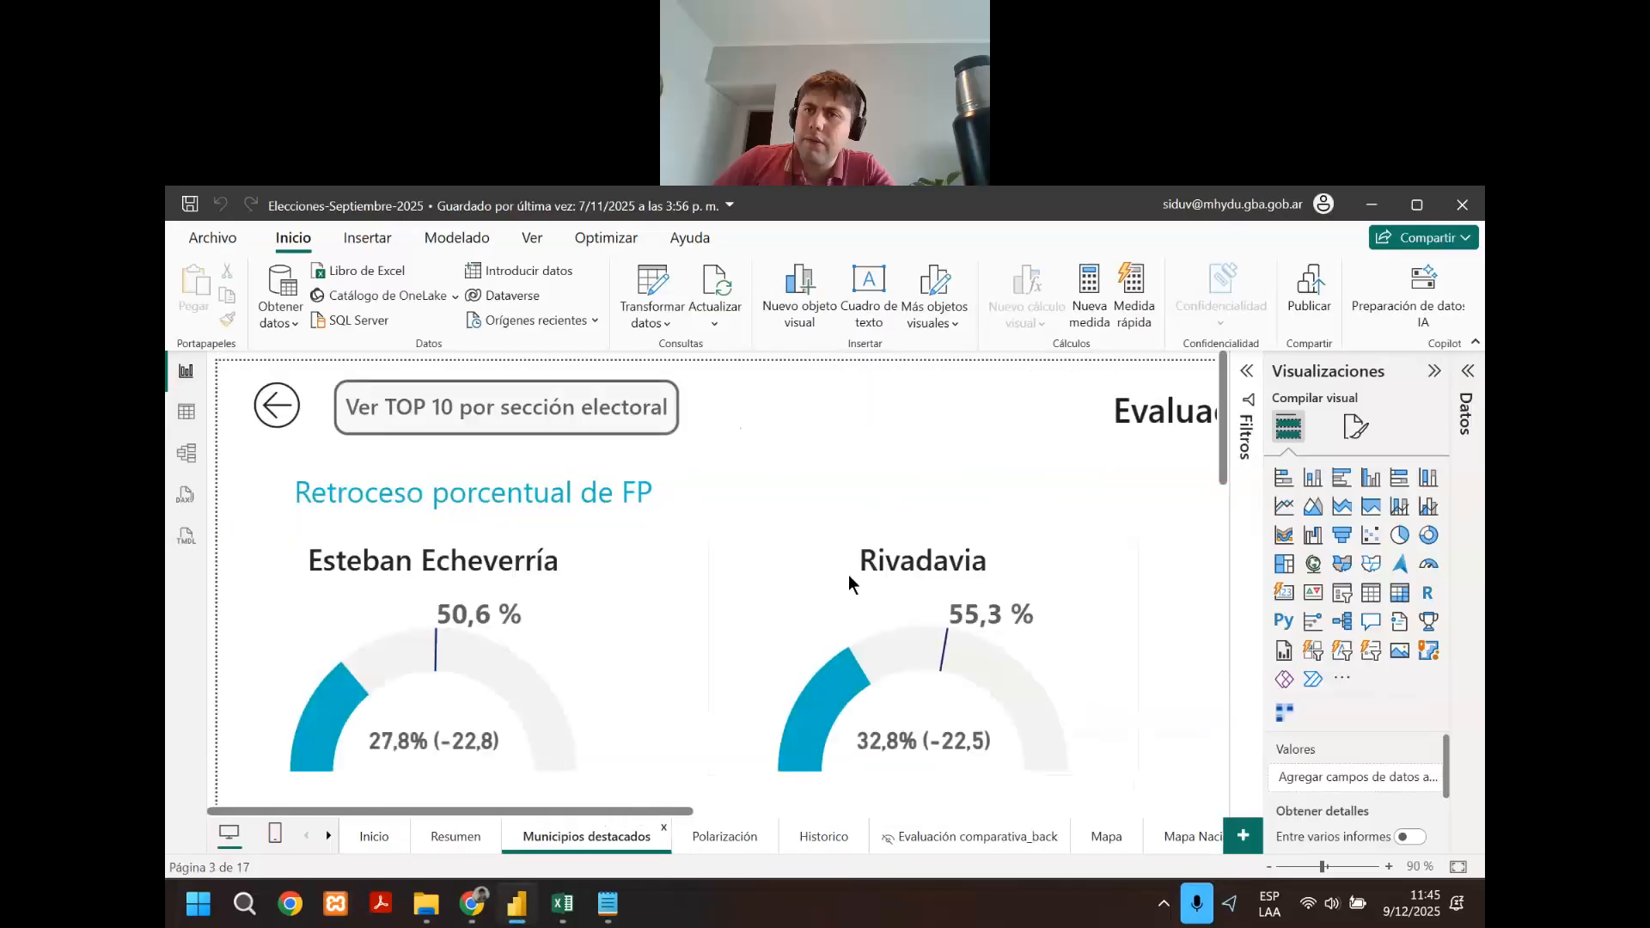
scroll(746, 610, down, 5)
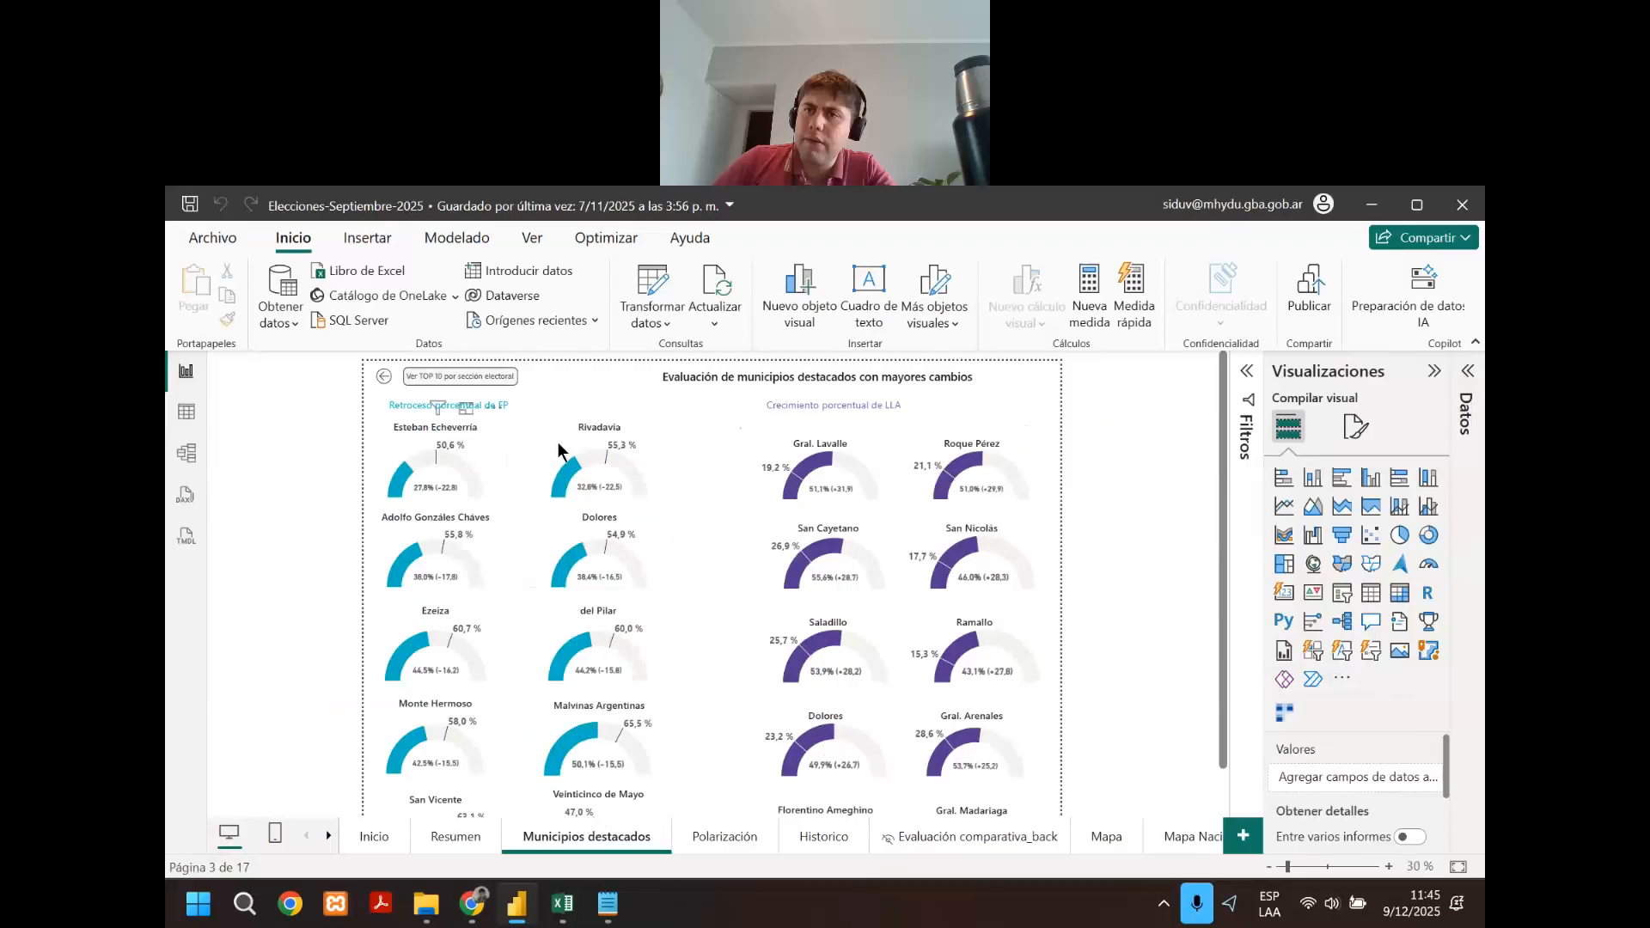
click(476, 446)
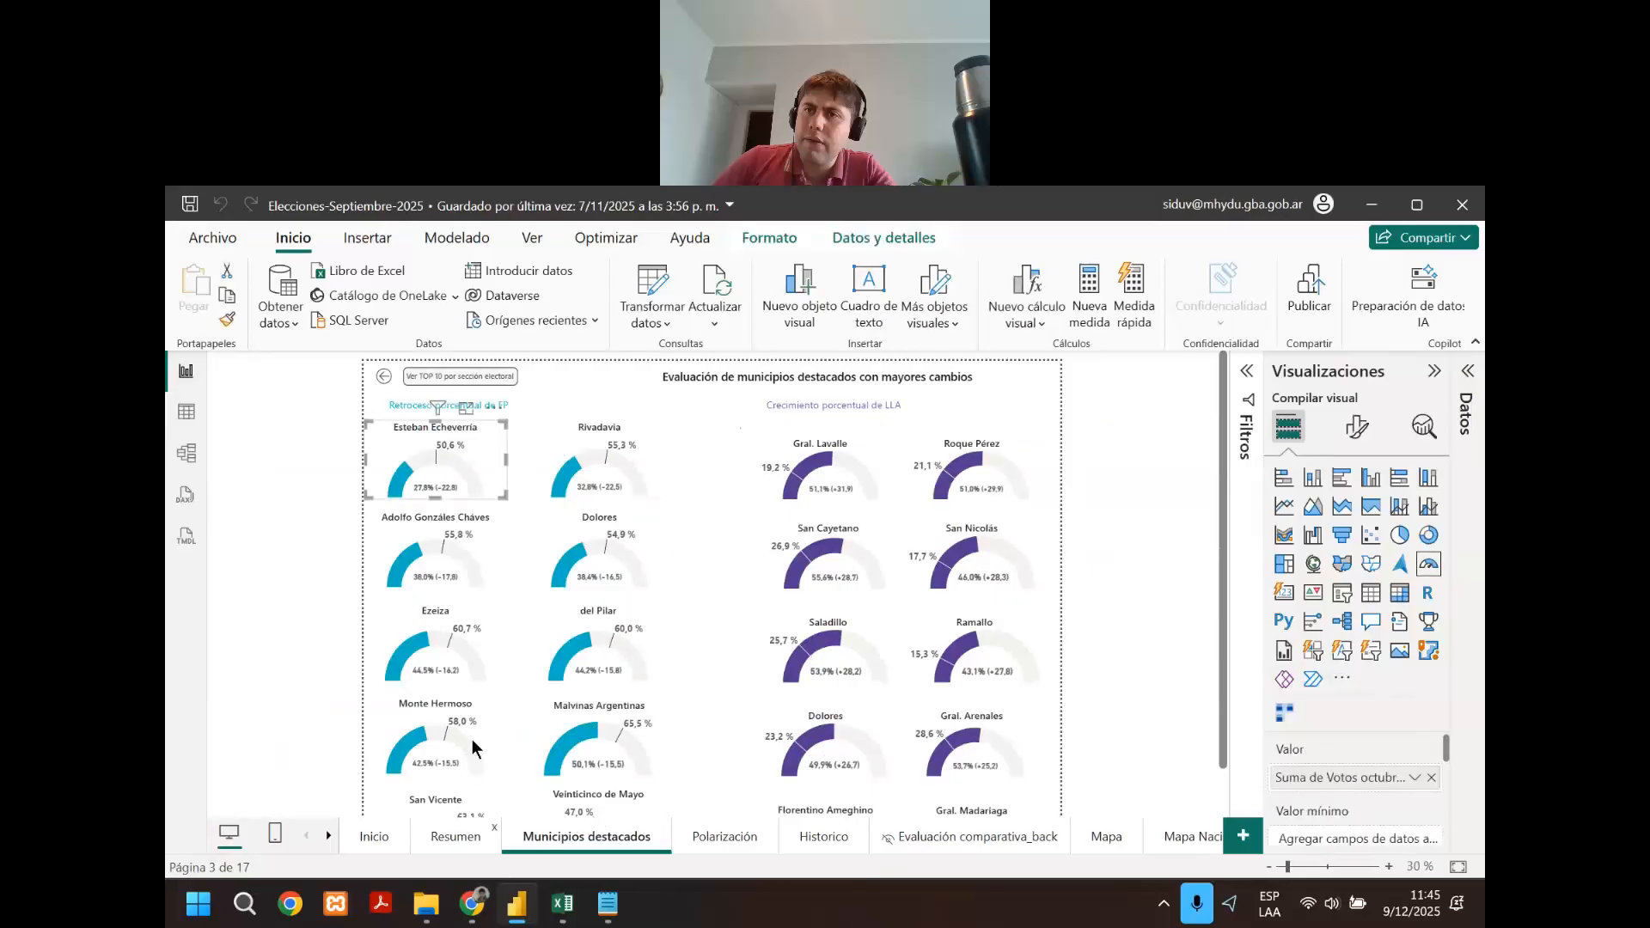
Copy the votes matrix by Sección electoral from the Resumen page and paste it onto a new report page.
click(455, 836)
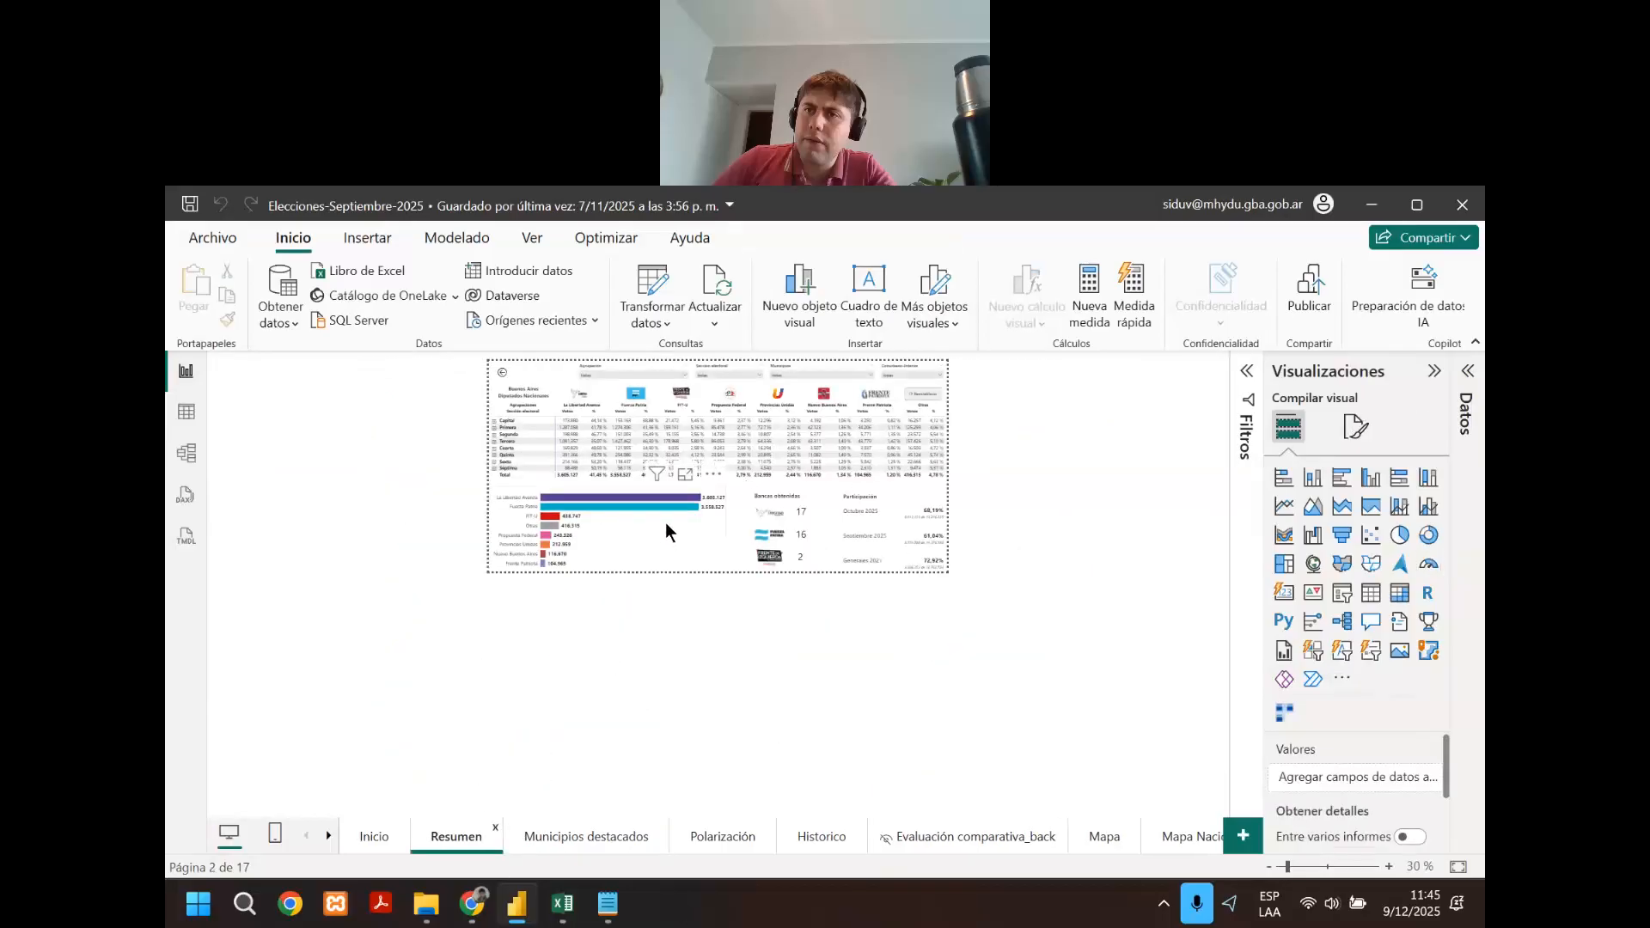
scroll(665, 522, up, 4)
click(718, 642)
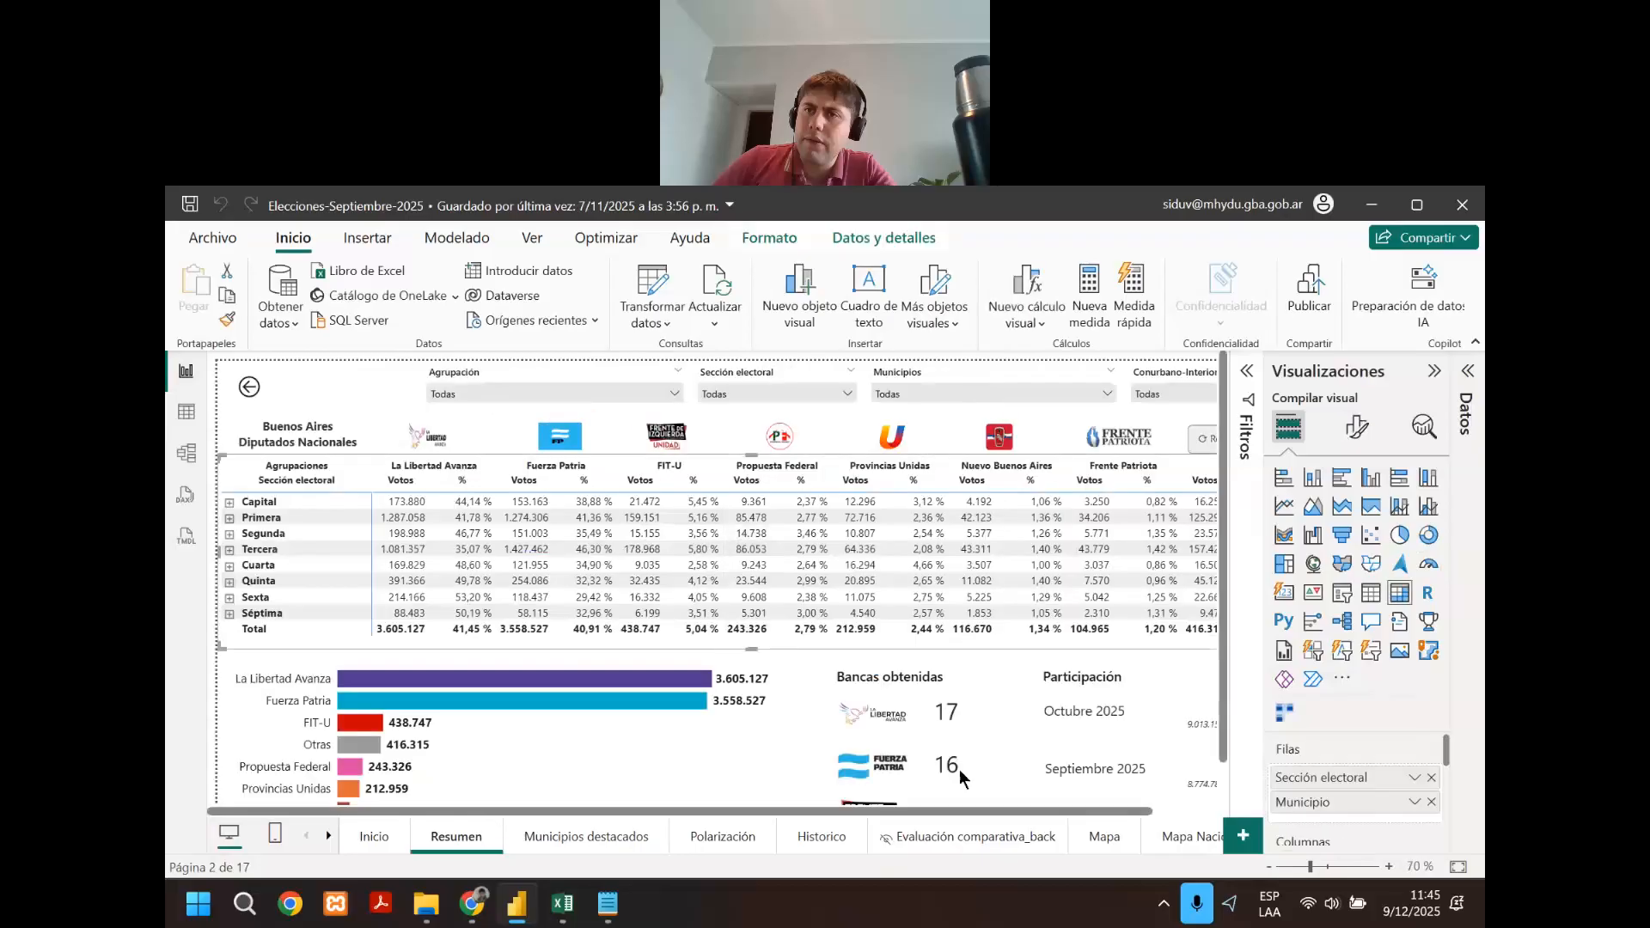
click(1243, 836)
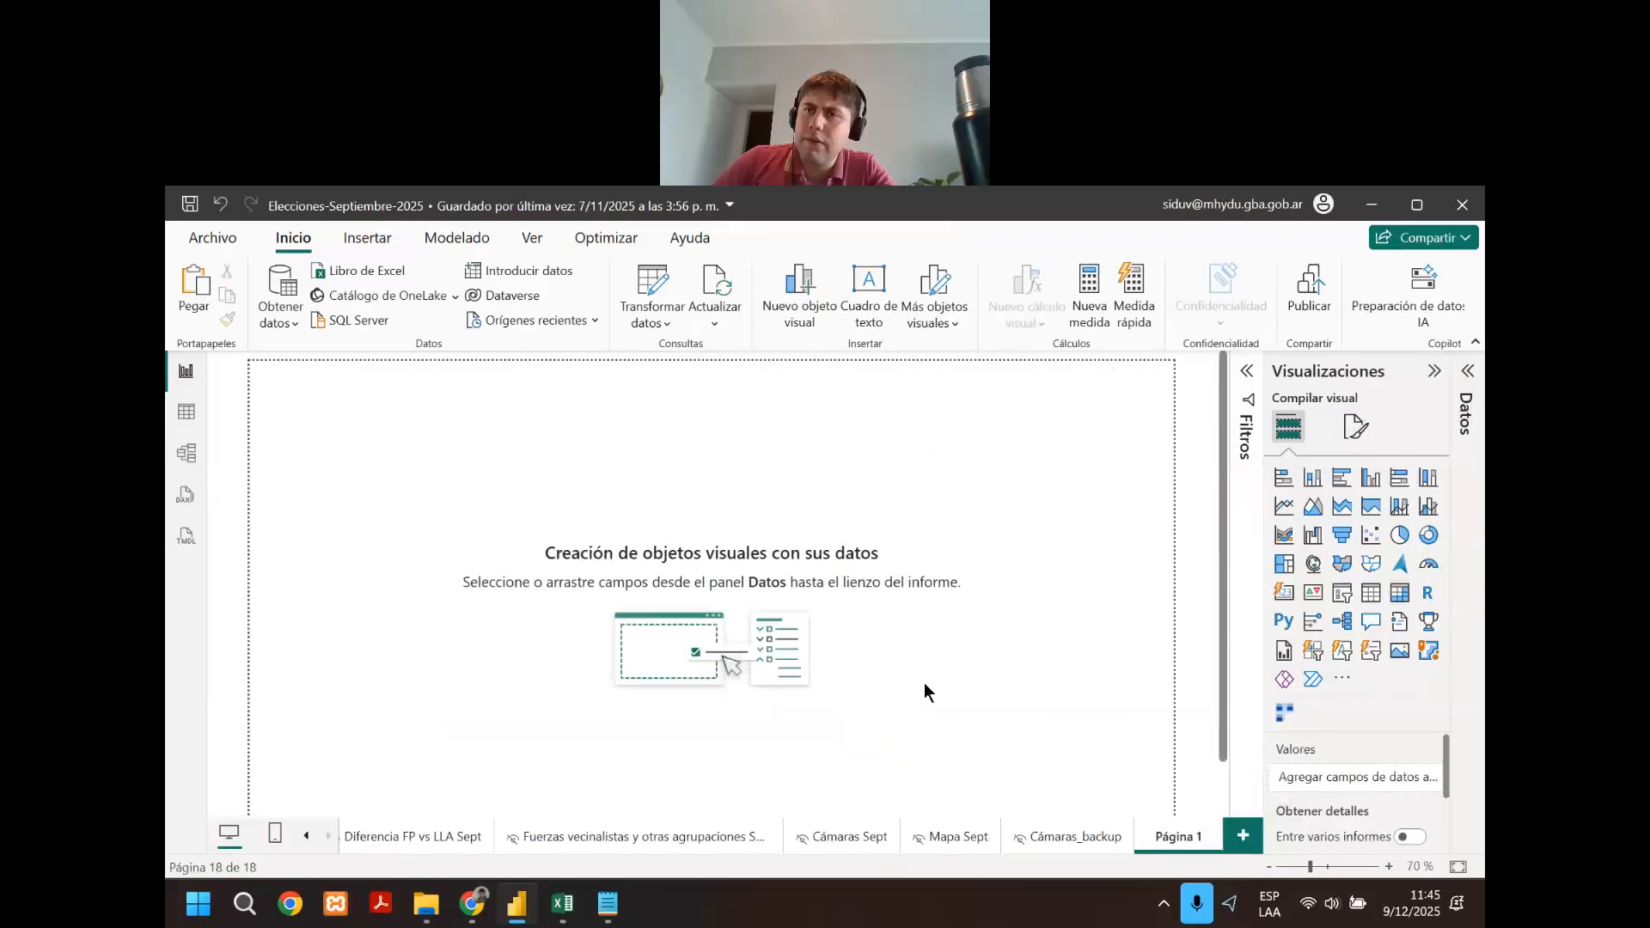
key(ctrl+v)
drag(782, 625, 761, 639)
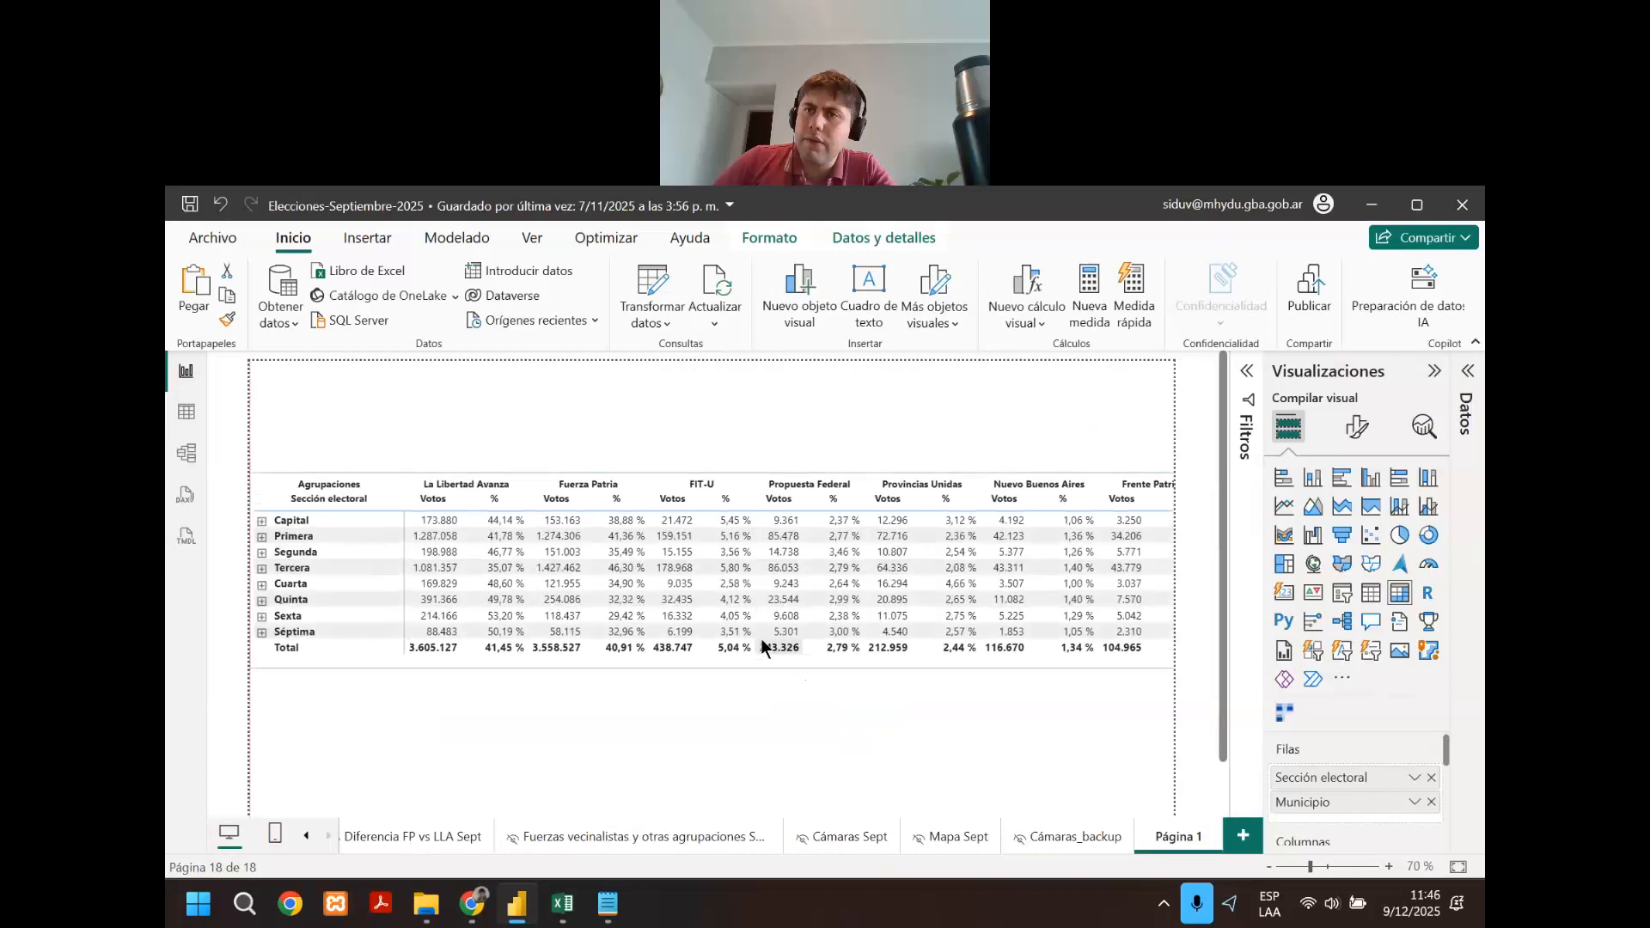
click(988, 586)
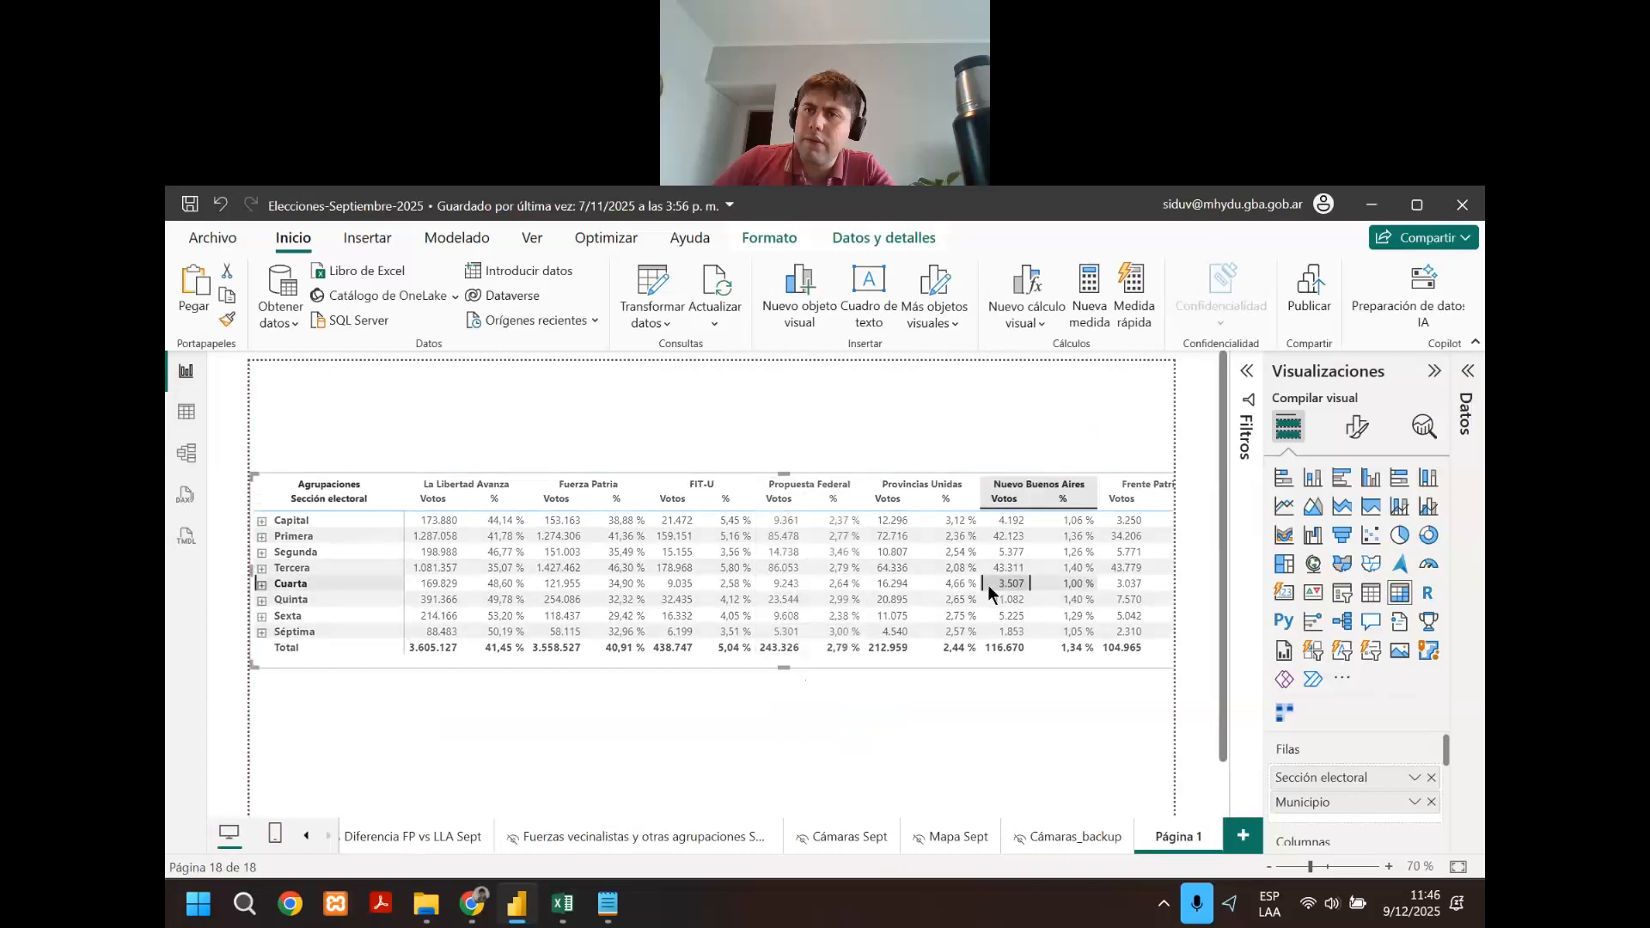
Add a second copy of the votes matrix on the new page and position it directly below the first one.
click(1433, 371)
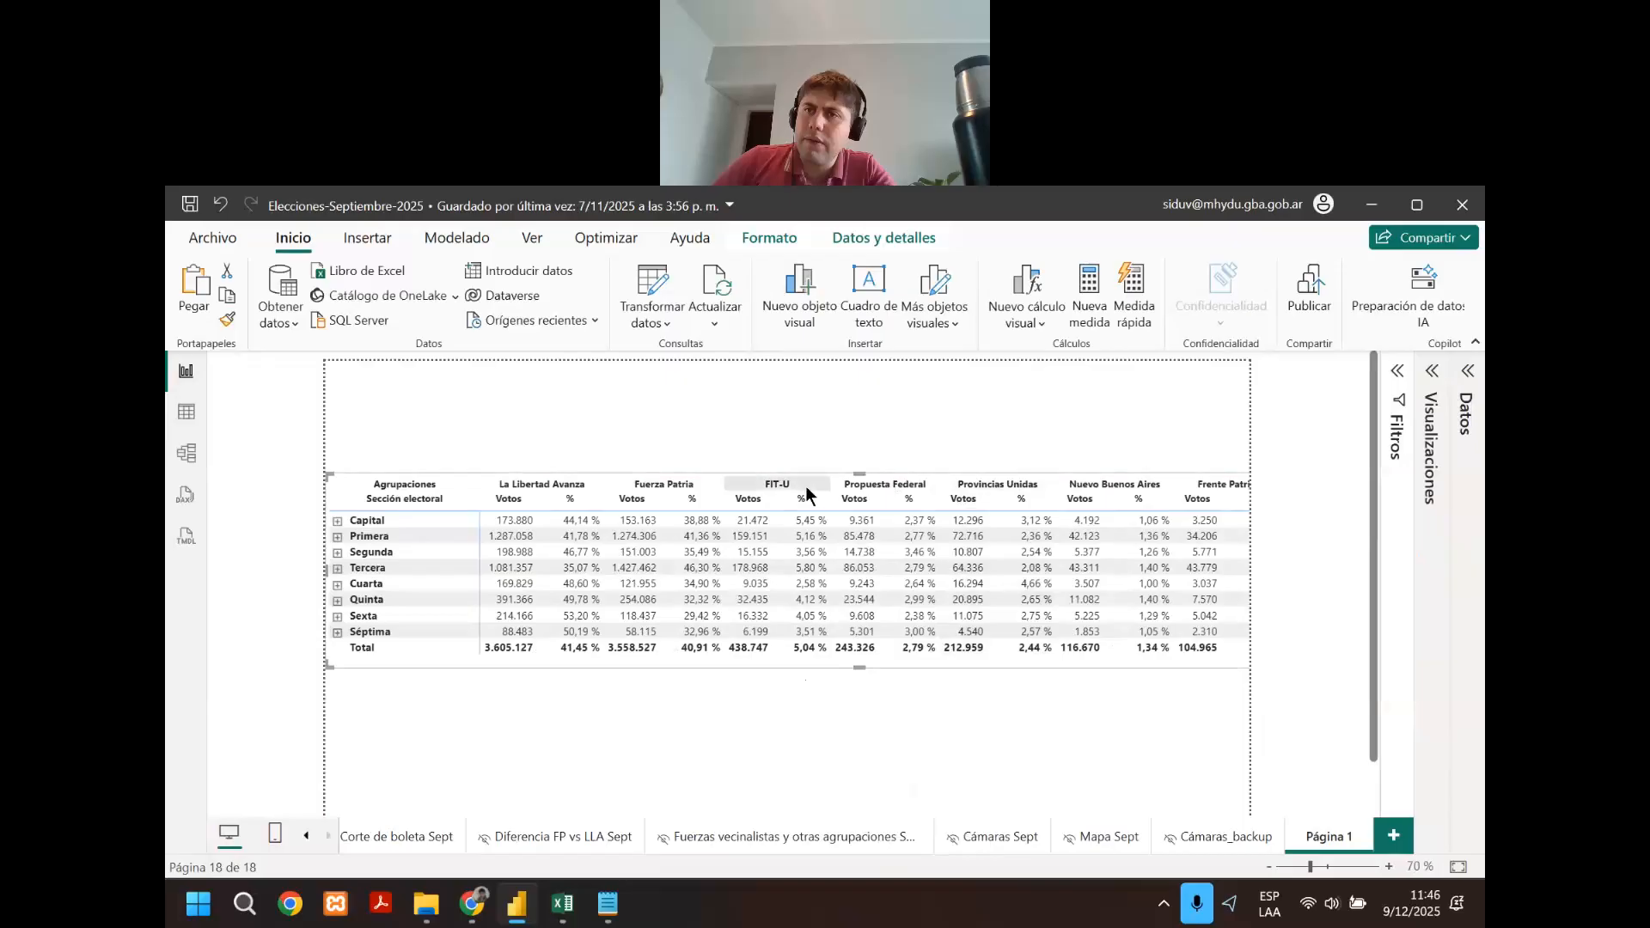
drag(717, 602, 719, 610)
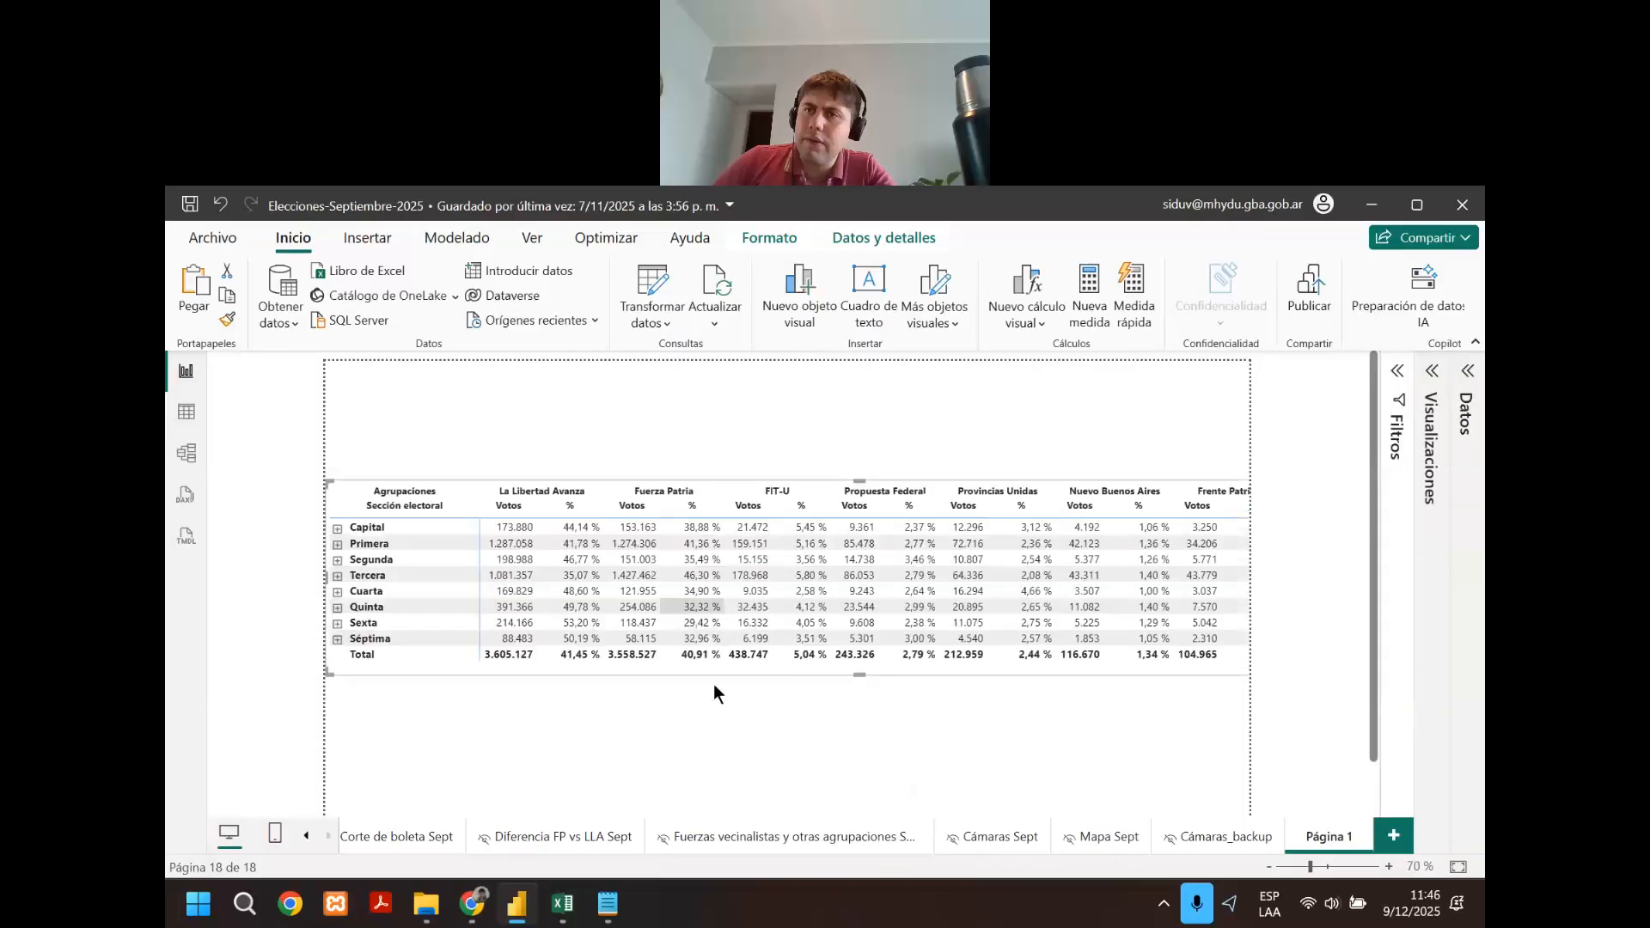
drag(713, 683, 691, 765)
scroll(751, 490, down, 2)
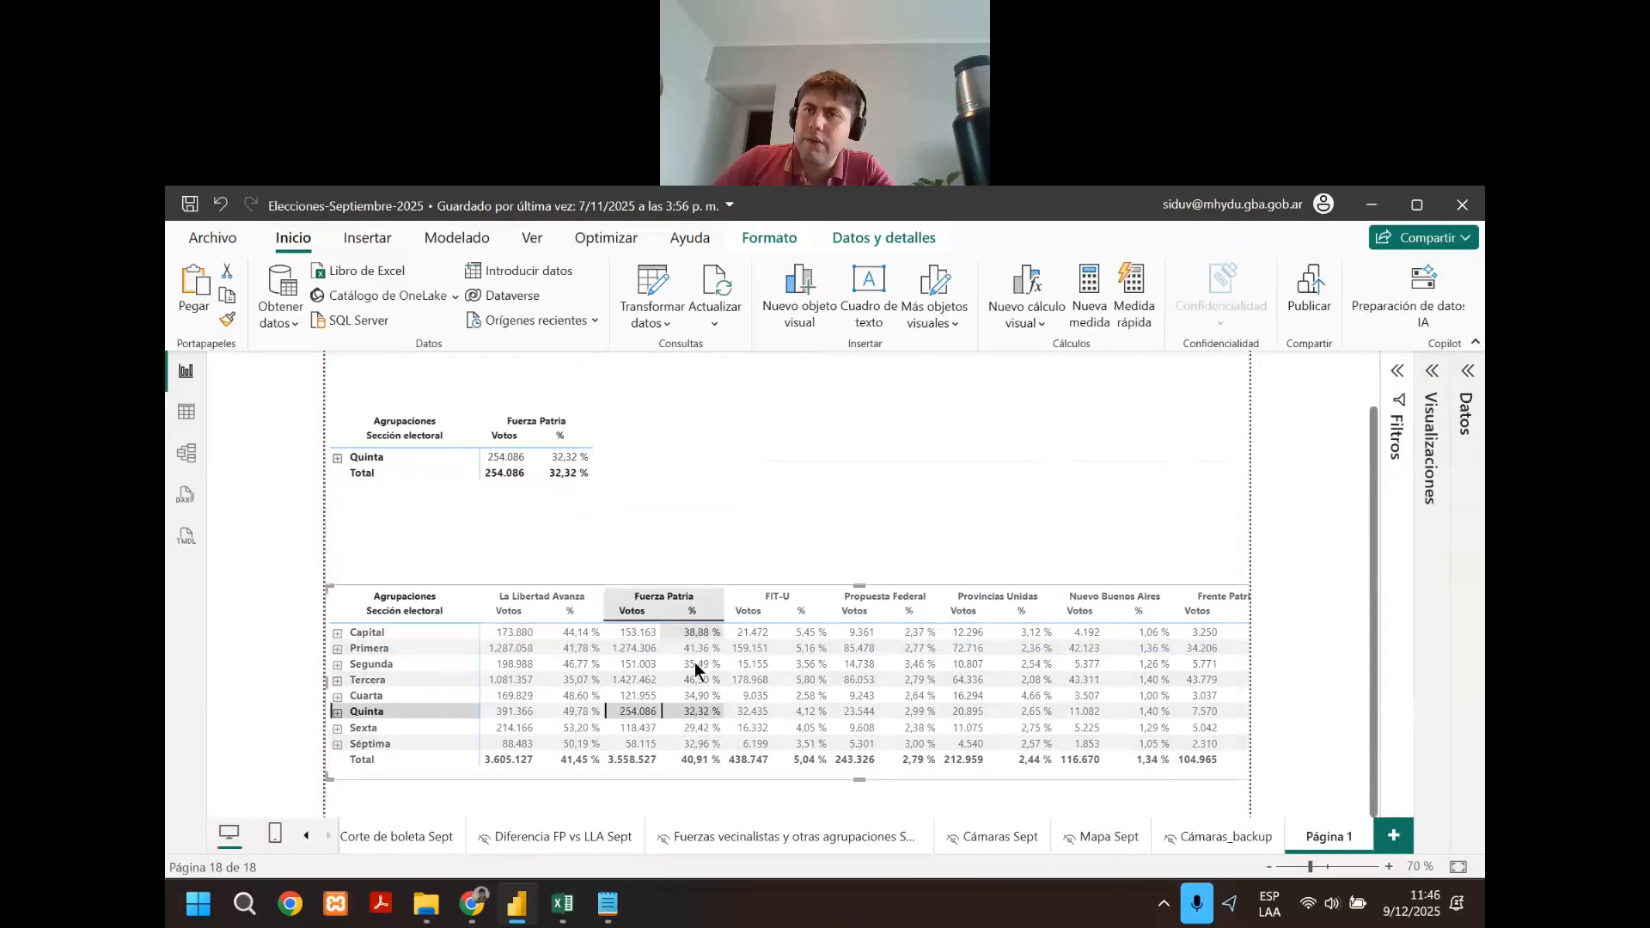
click(695, 662)
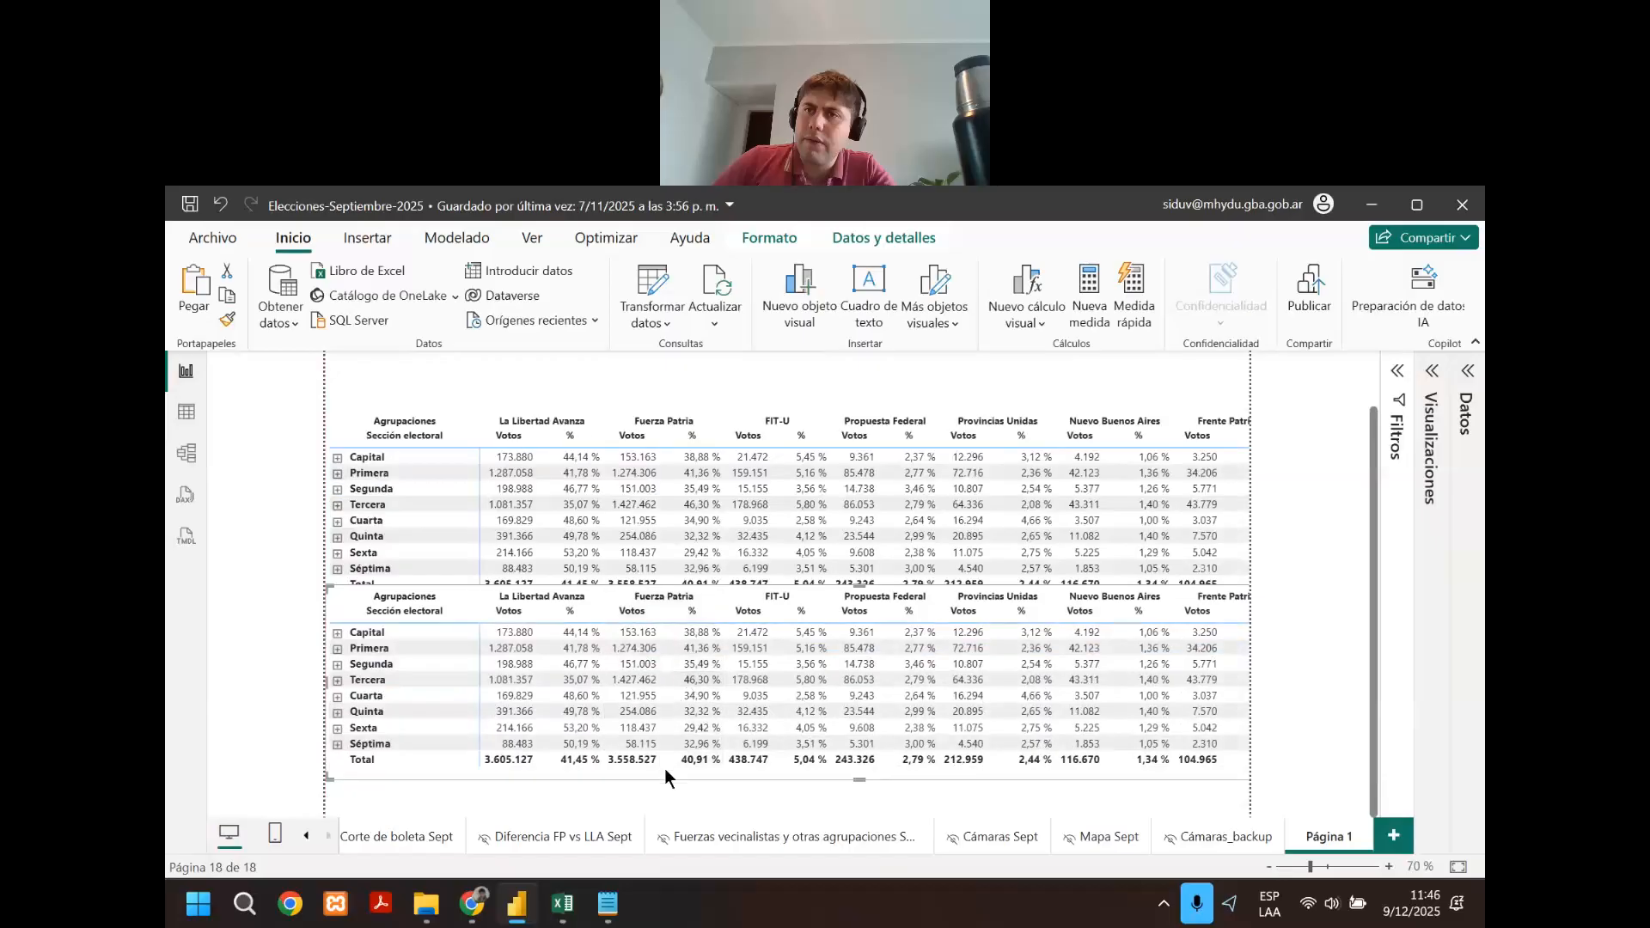
drag(664, 769, 651, 781)
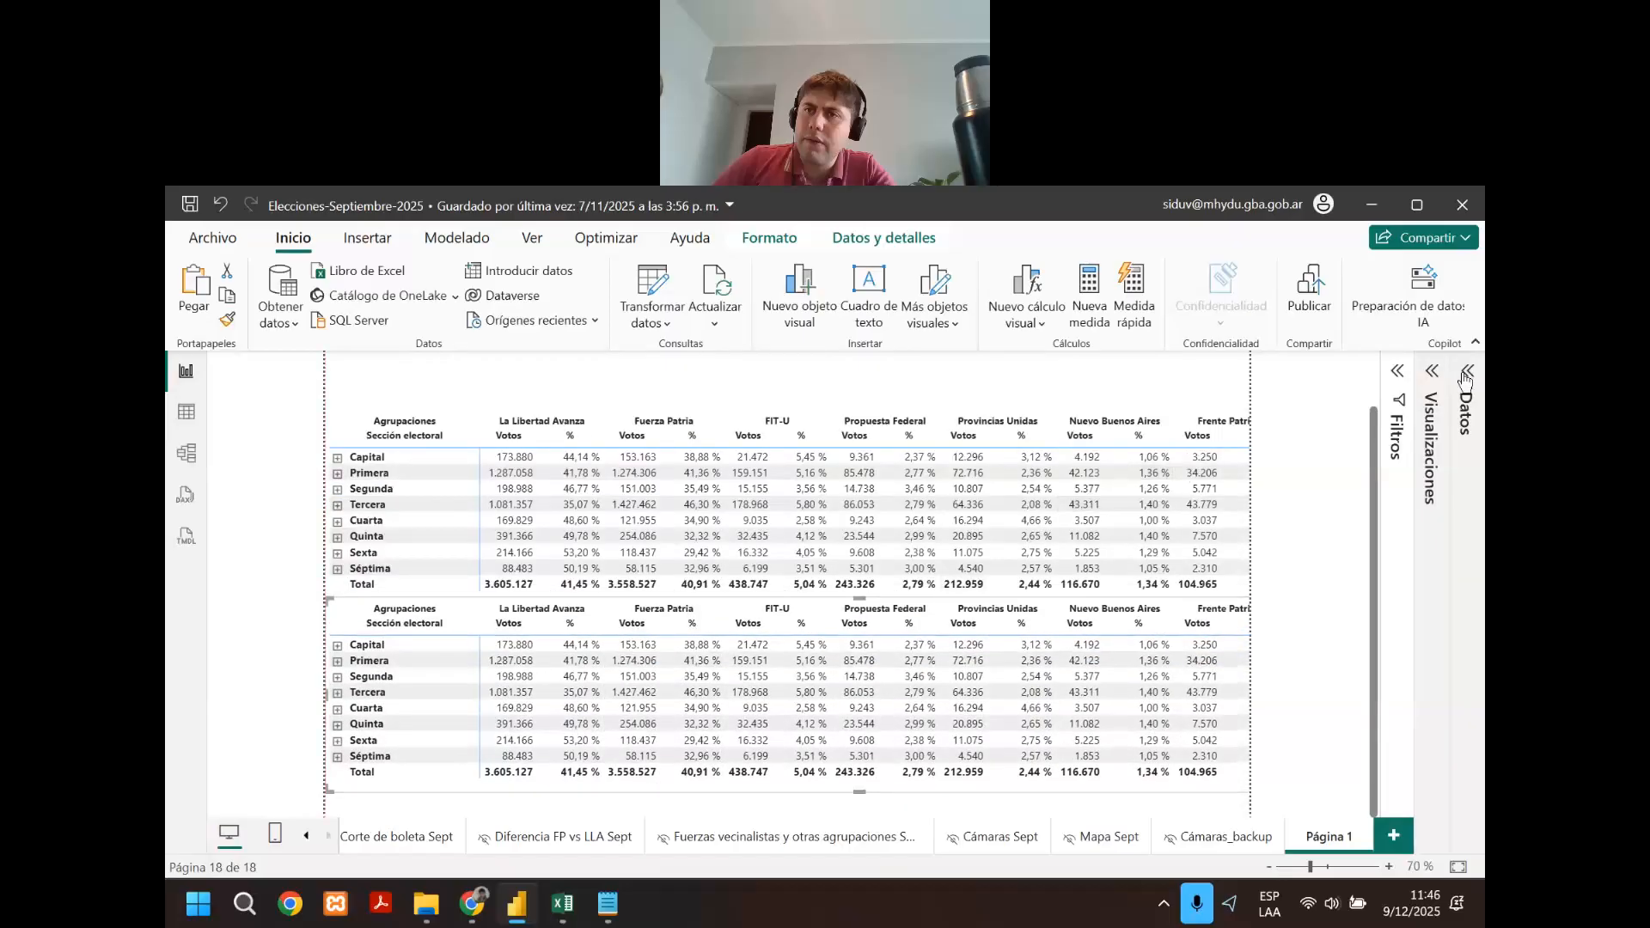
Search the data fields for "interior" and replace Sección electoral with CONURBANO-INTERIOR as the first row field of the lower matrix.
click(1431, 371)
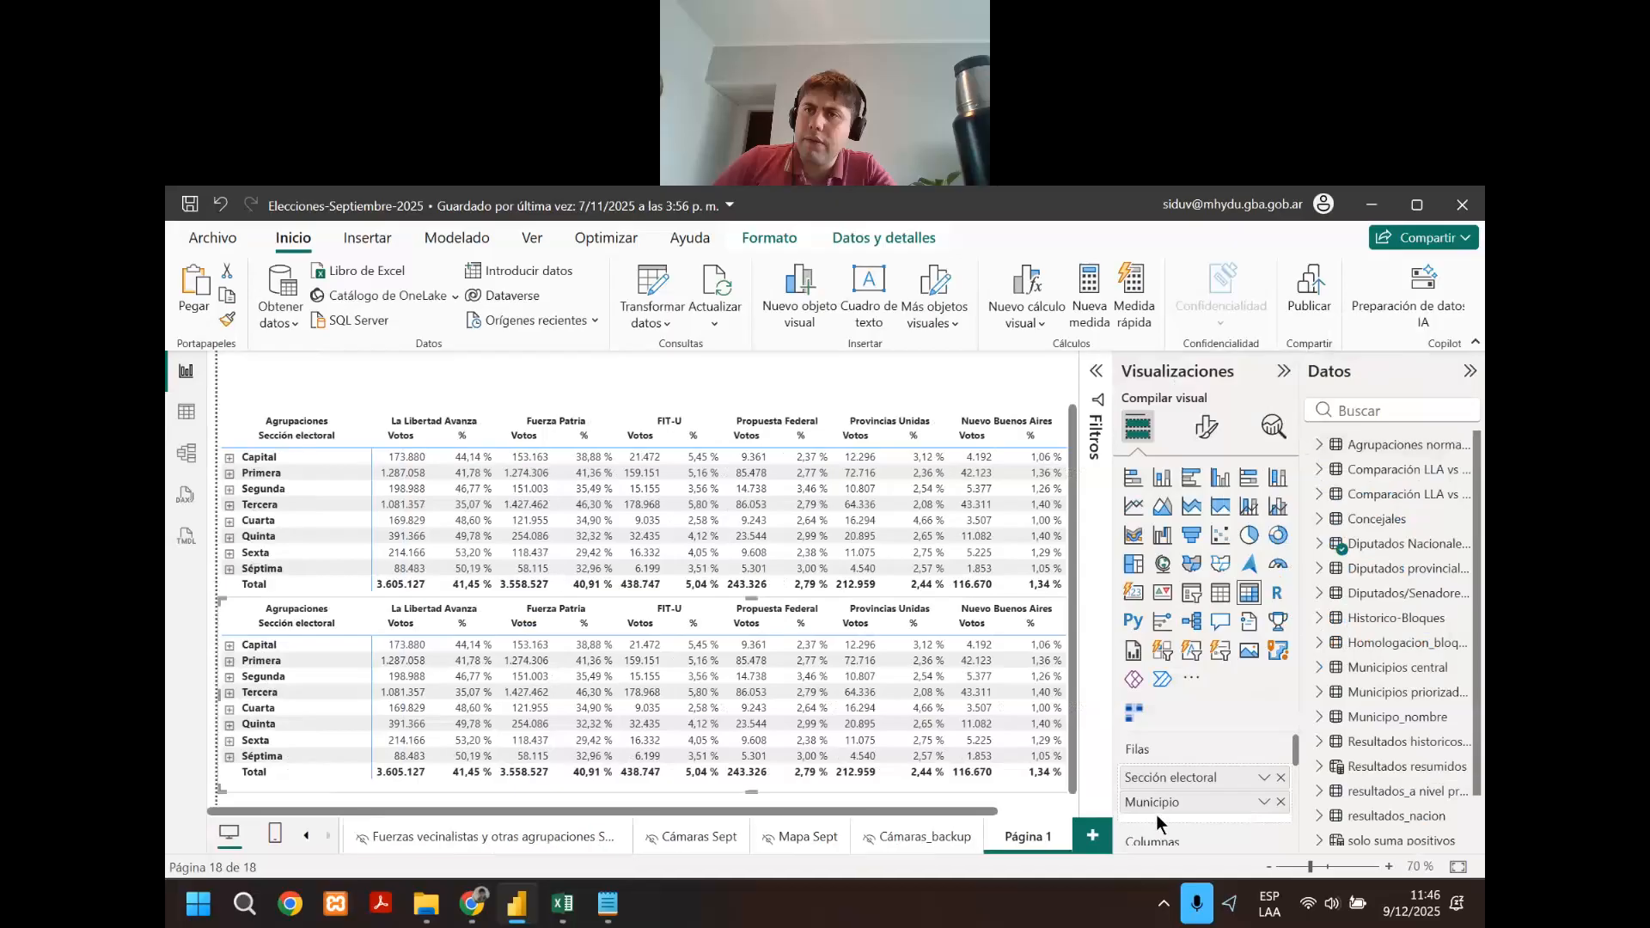
click(1372, 408)
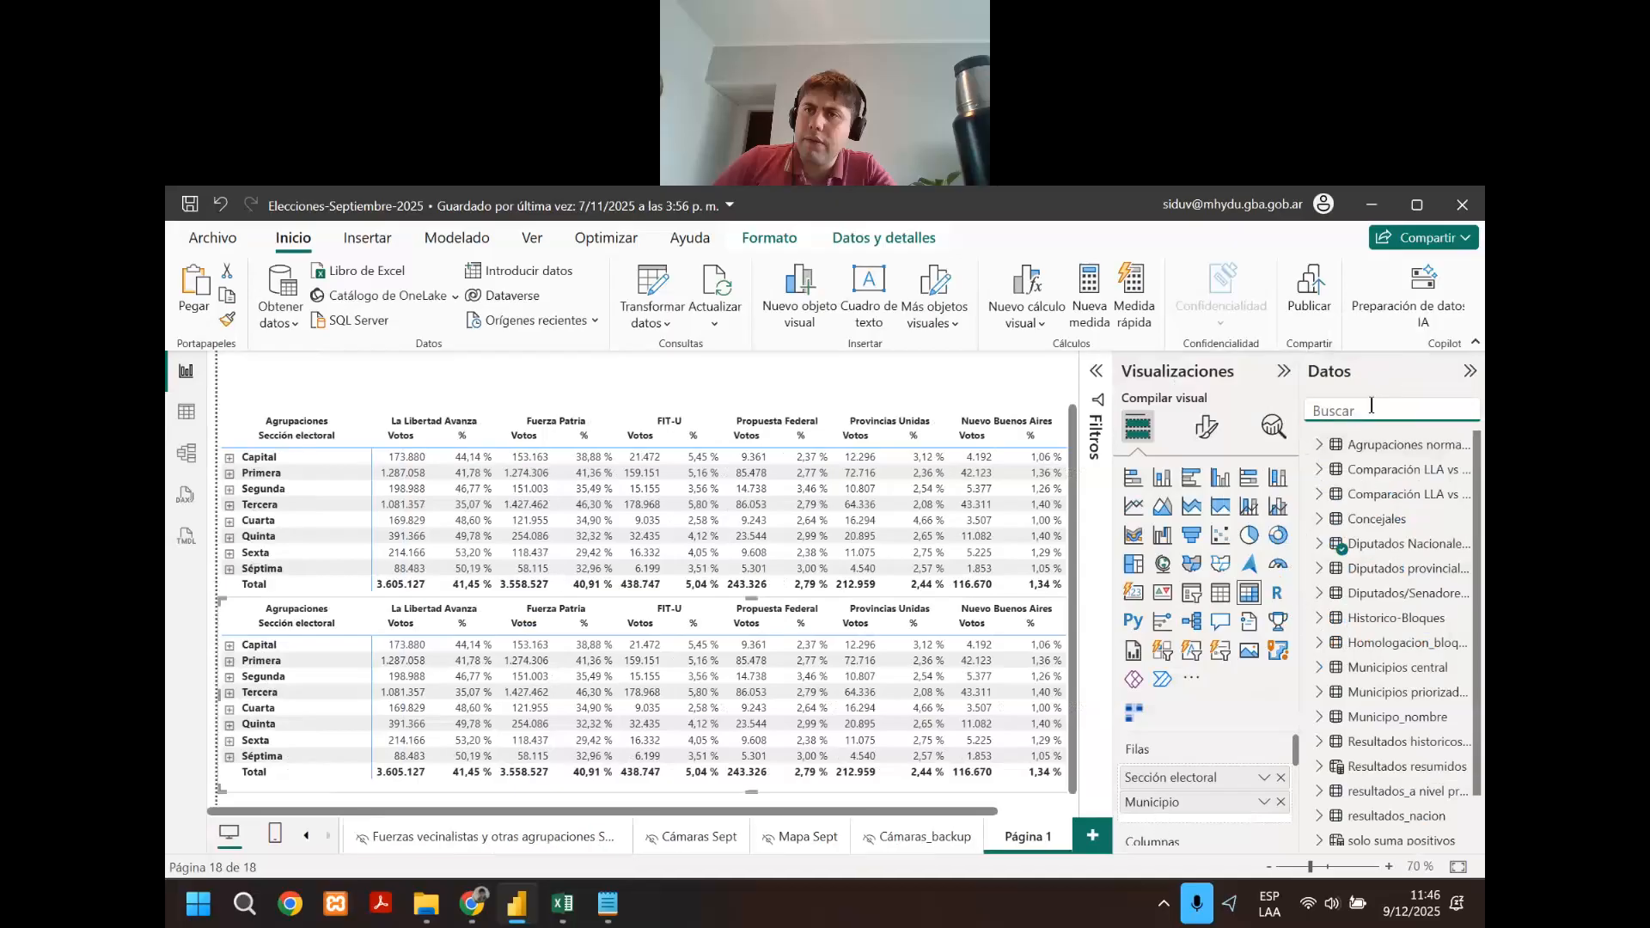
text(interior)
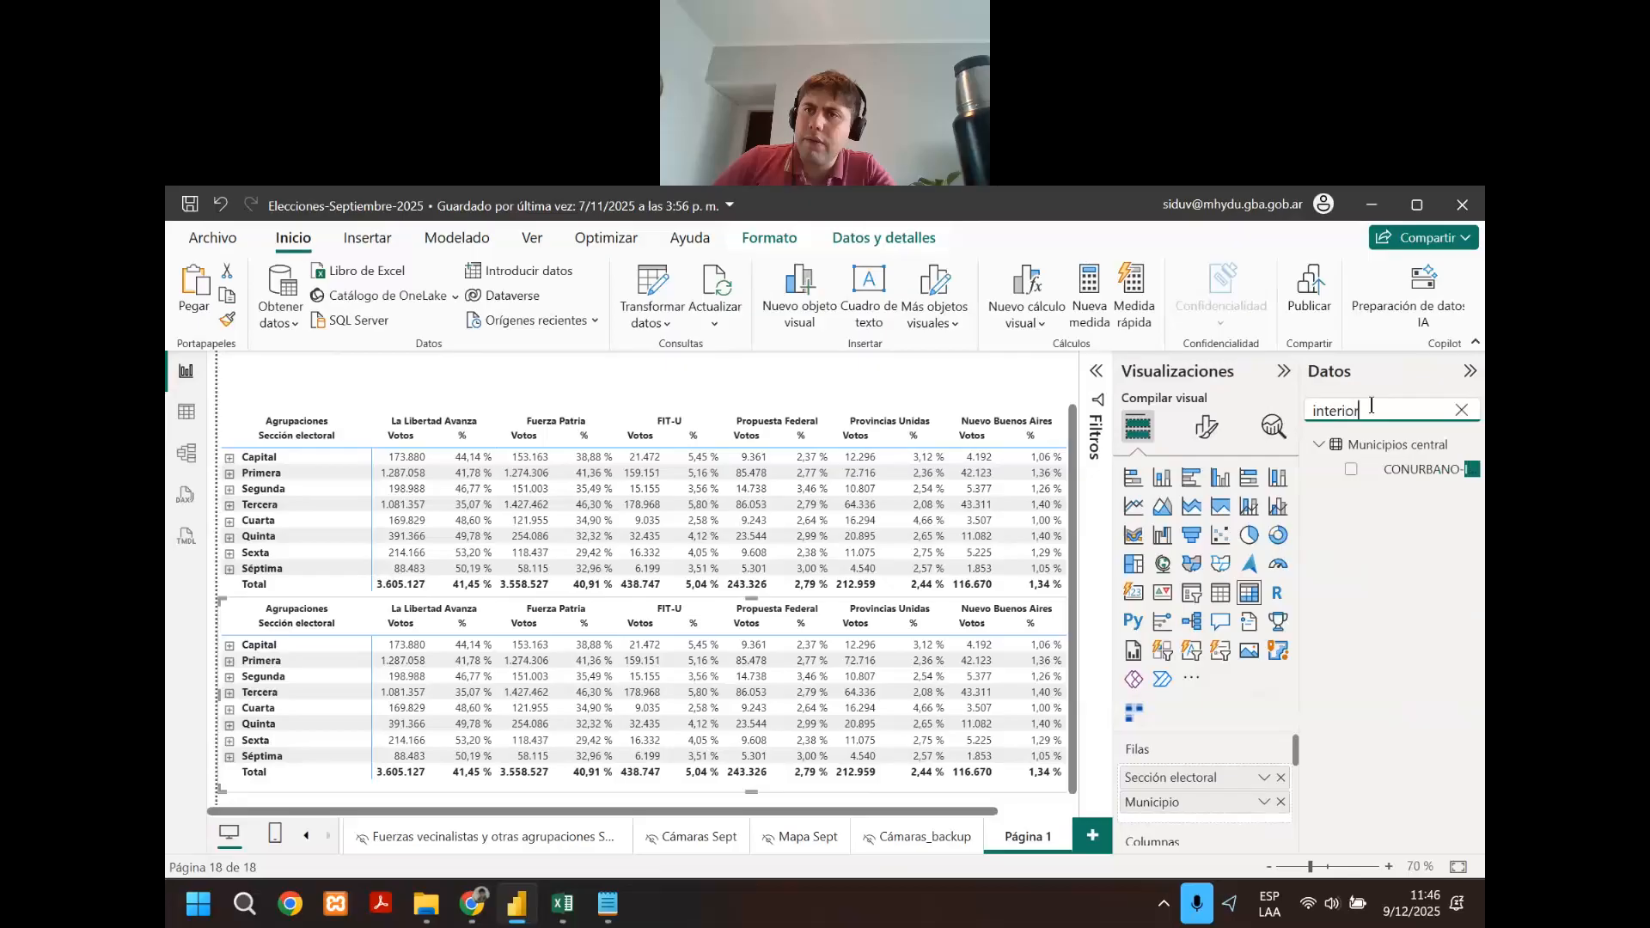
drag(1384, 471, 1186, 777)
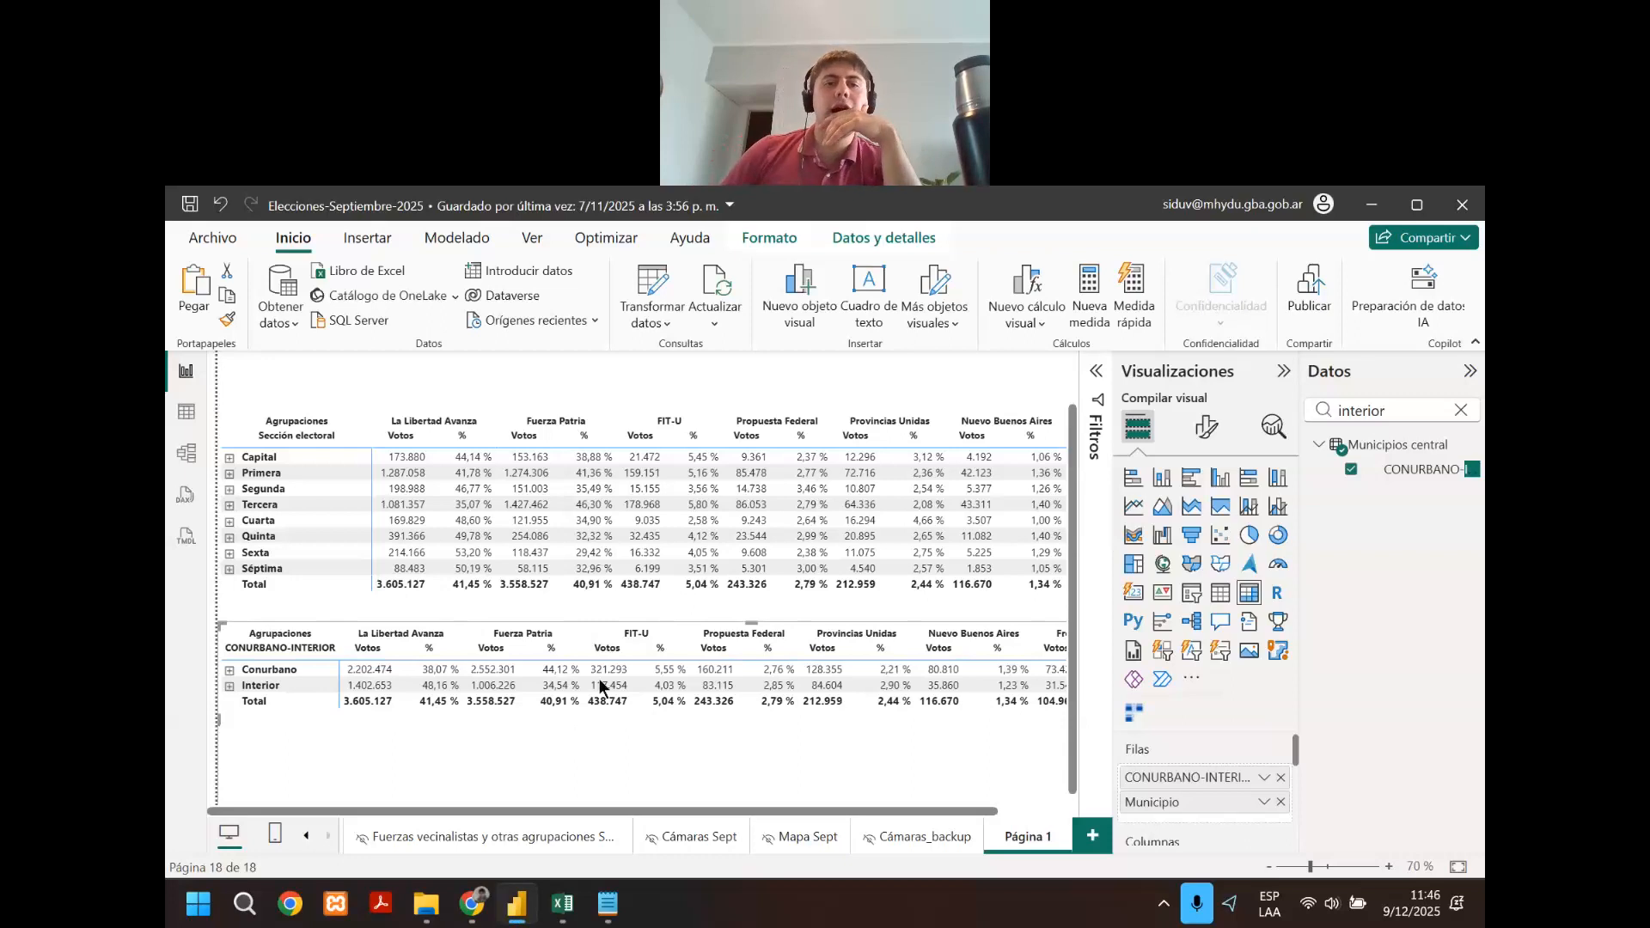
click(525, 599)
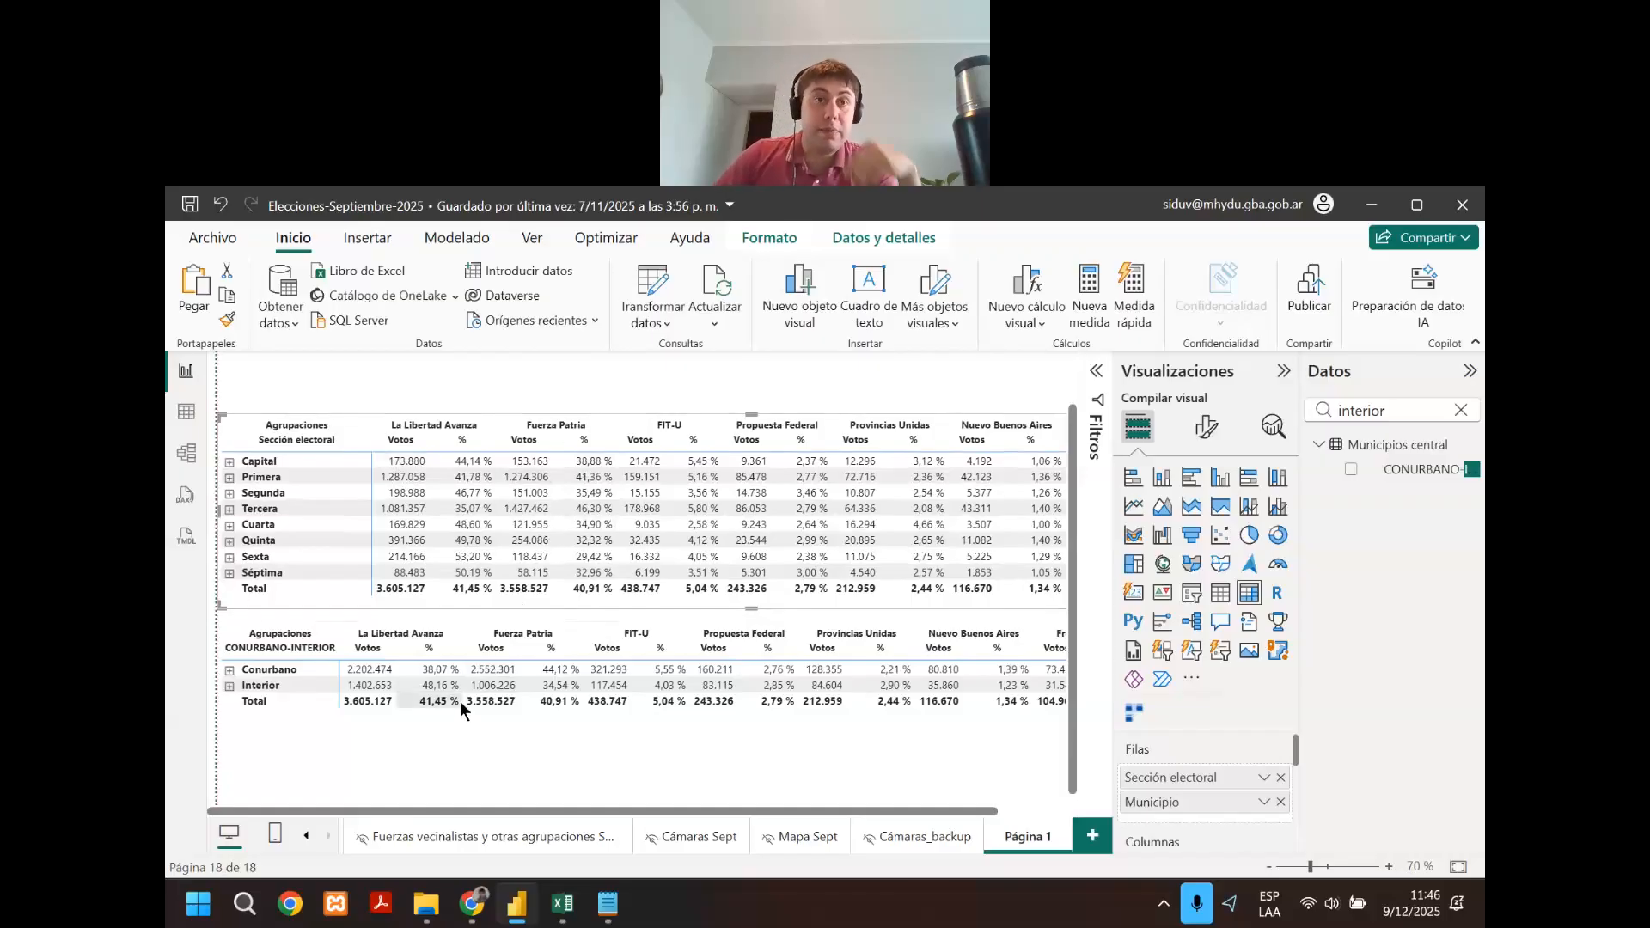
click(464, 400)
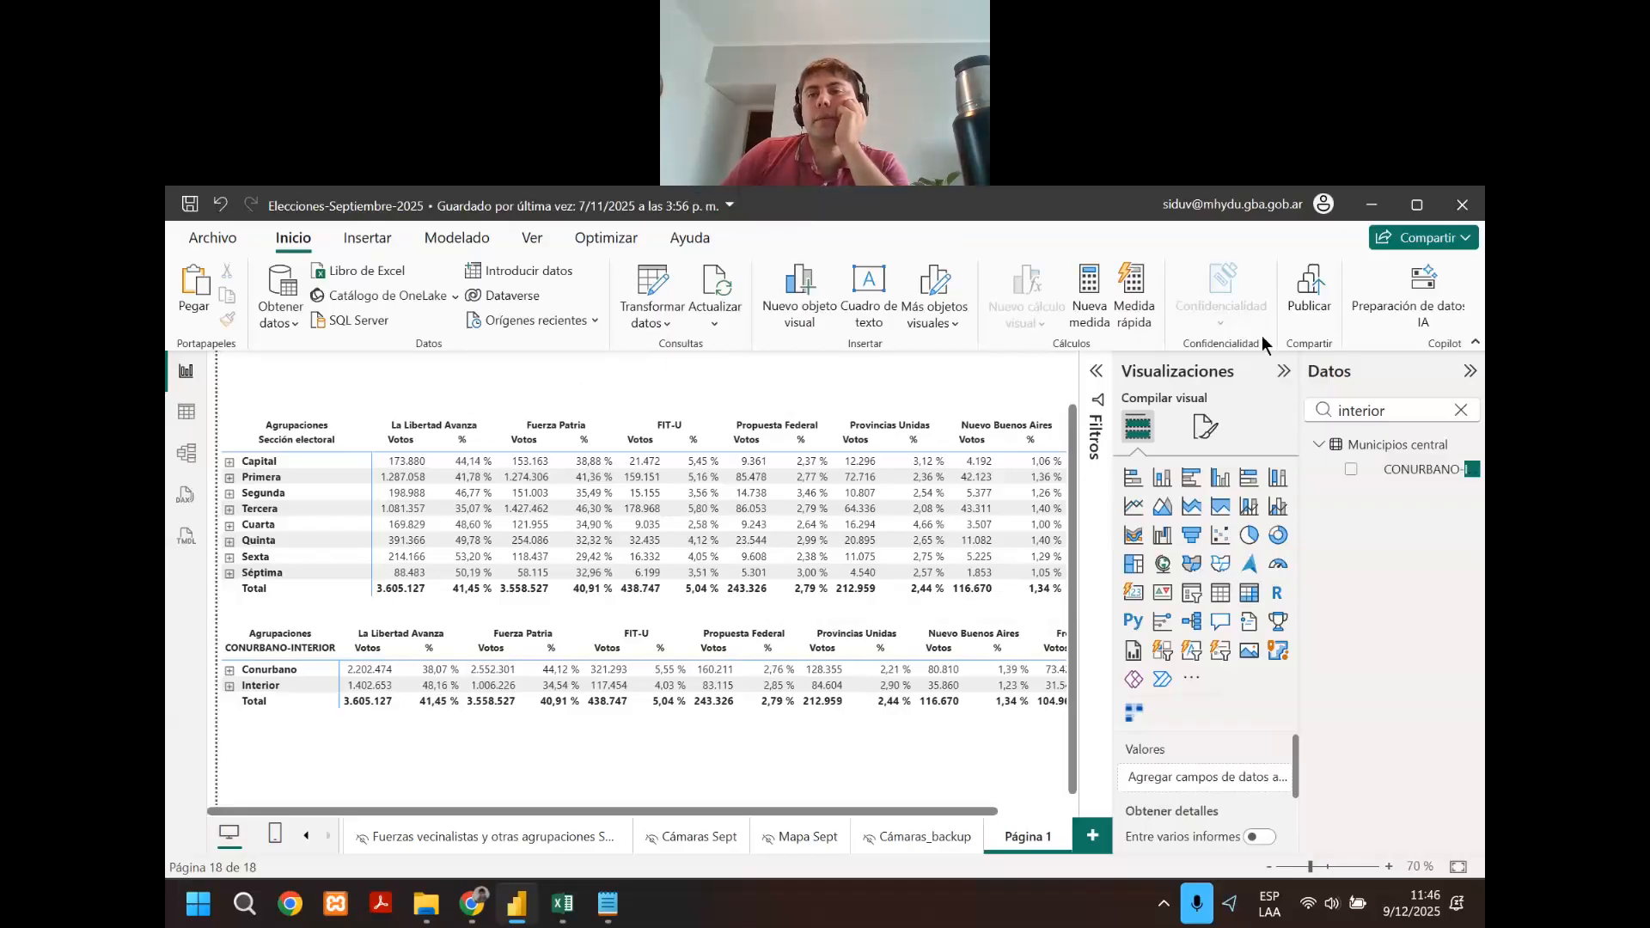
Collapse the visualization and data panes and display the report's bookmarks and the page's object selection list.
click(1279, 371)
click(1470, 372)
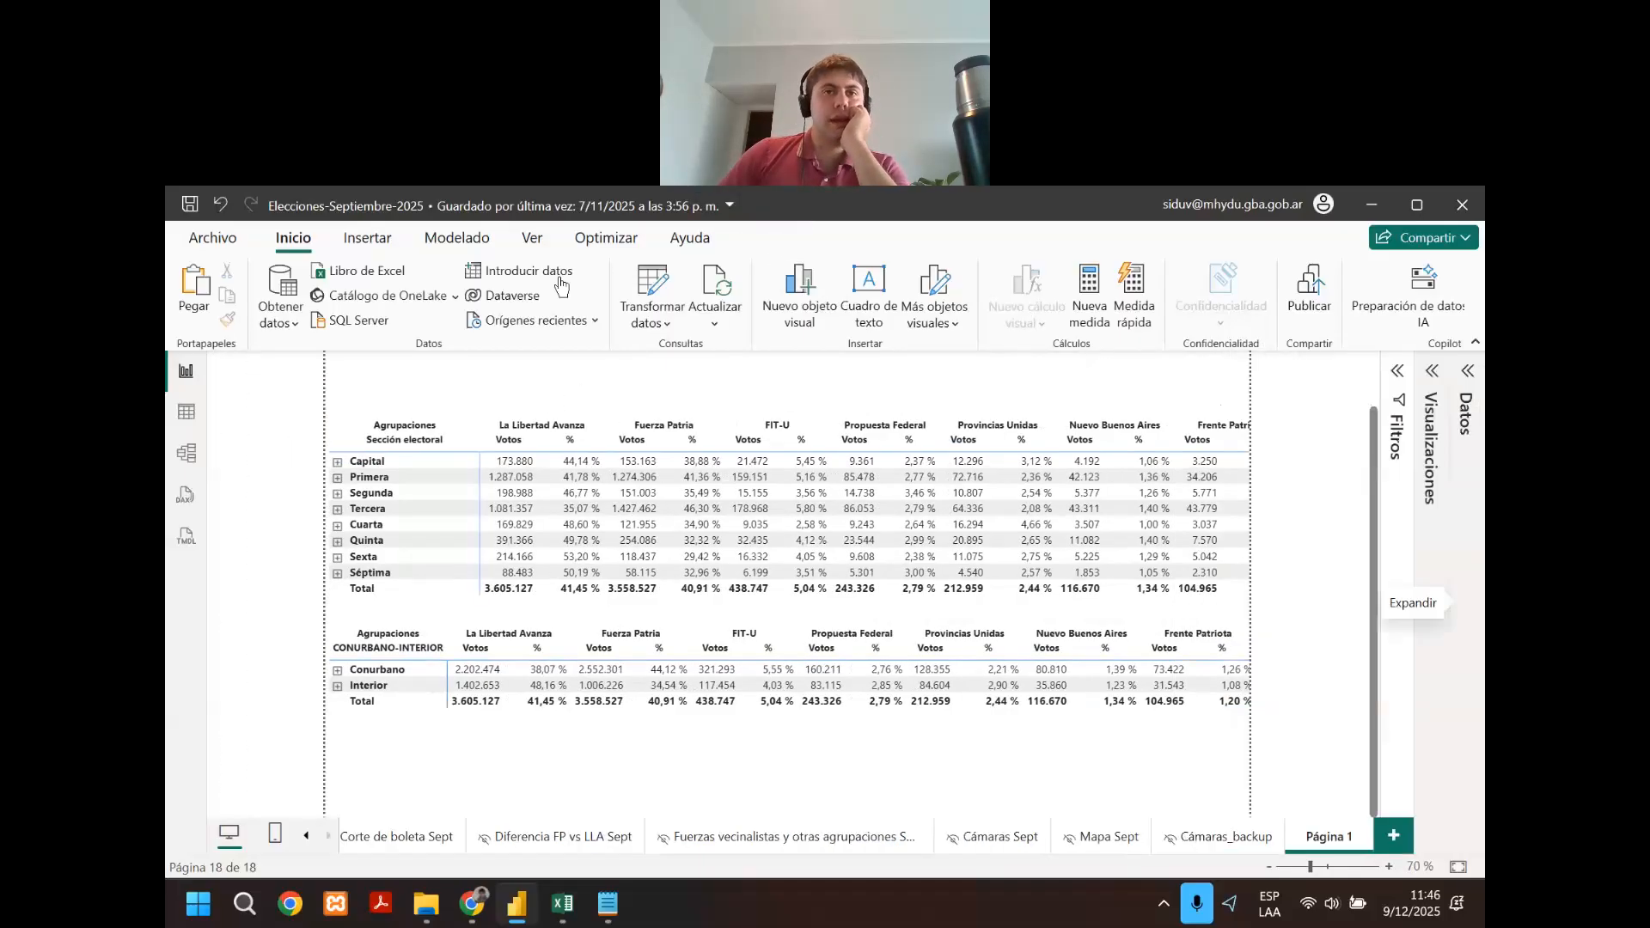
click(530, 241)
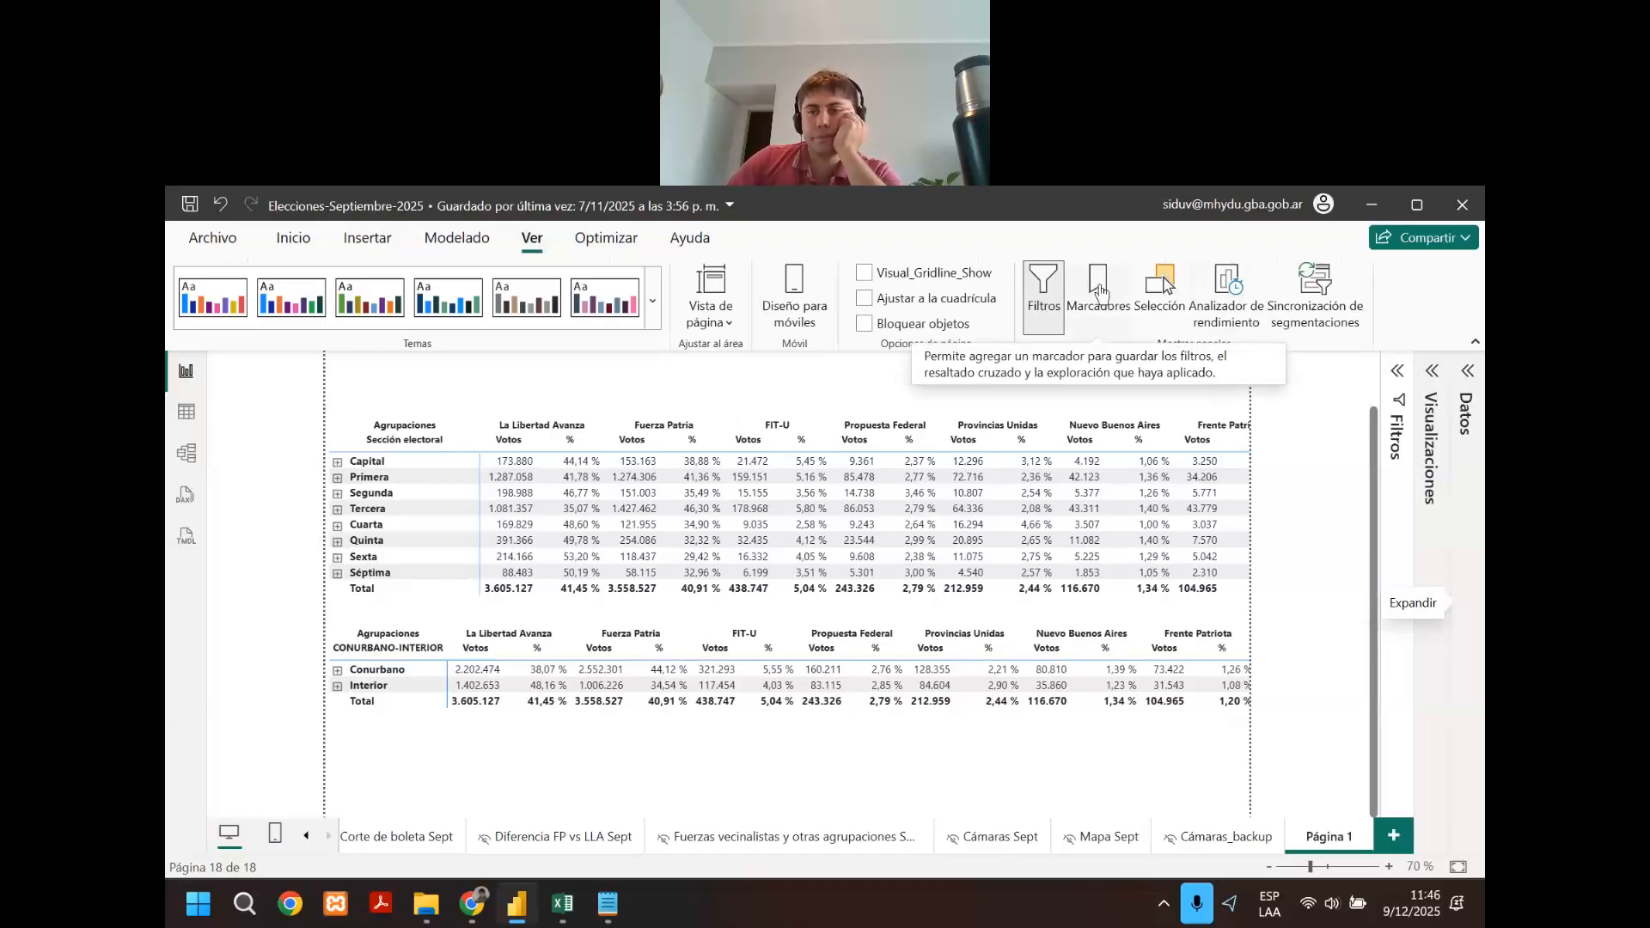
click(1100, 292)
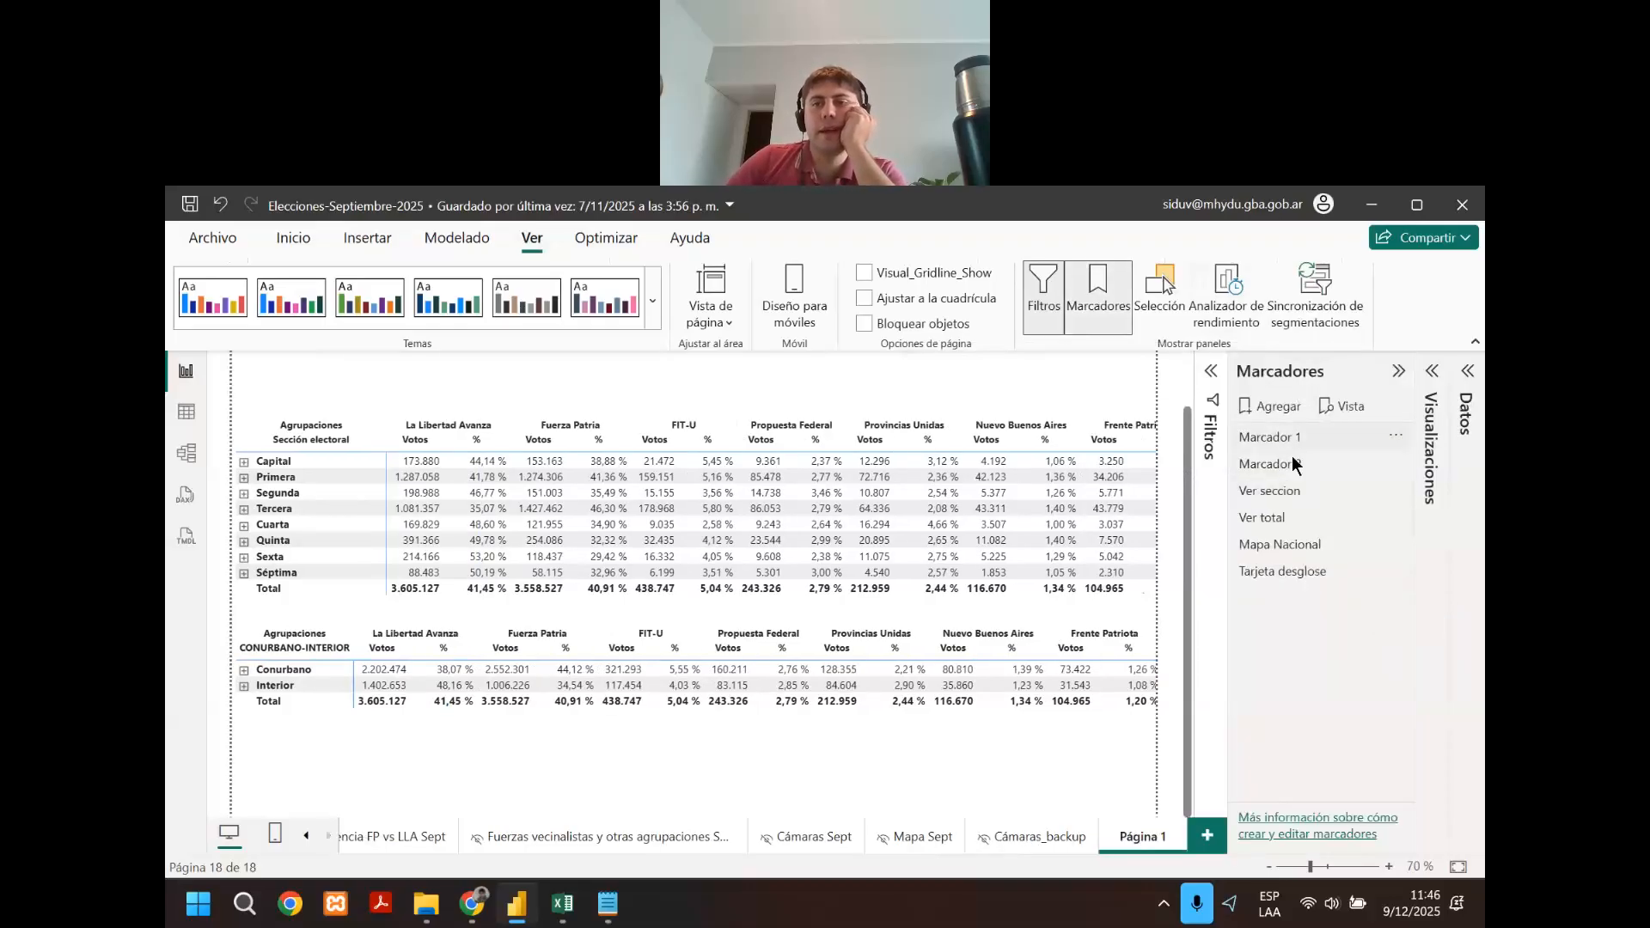
click(1163, 286)
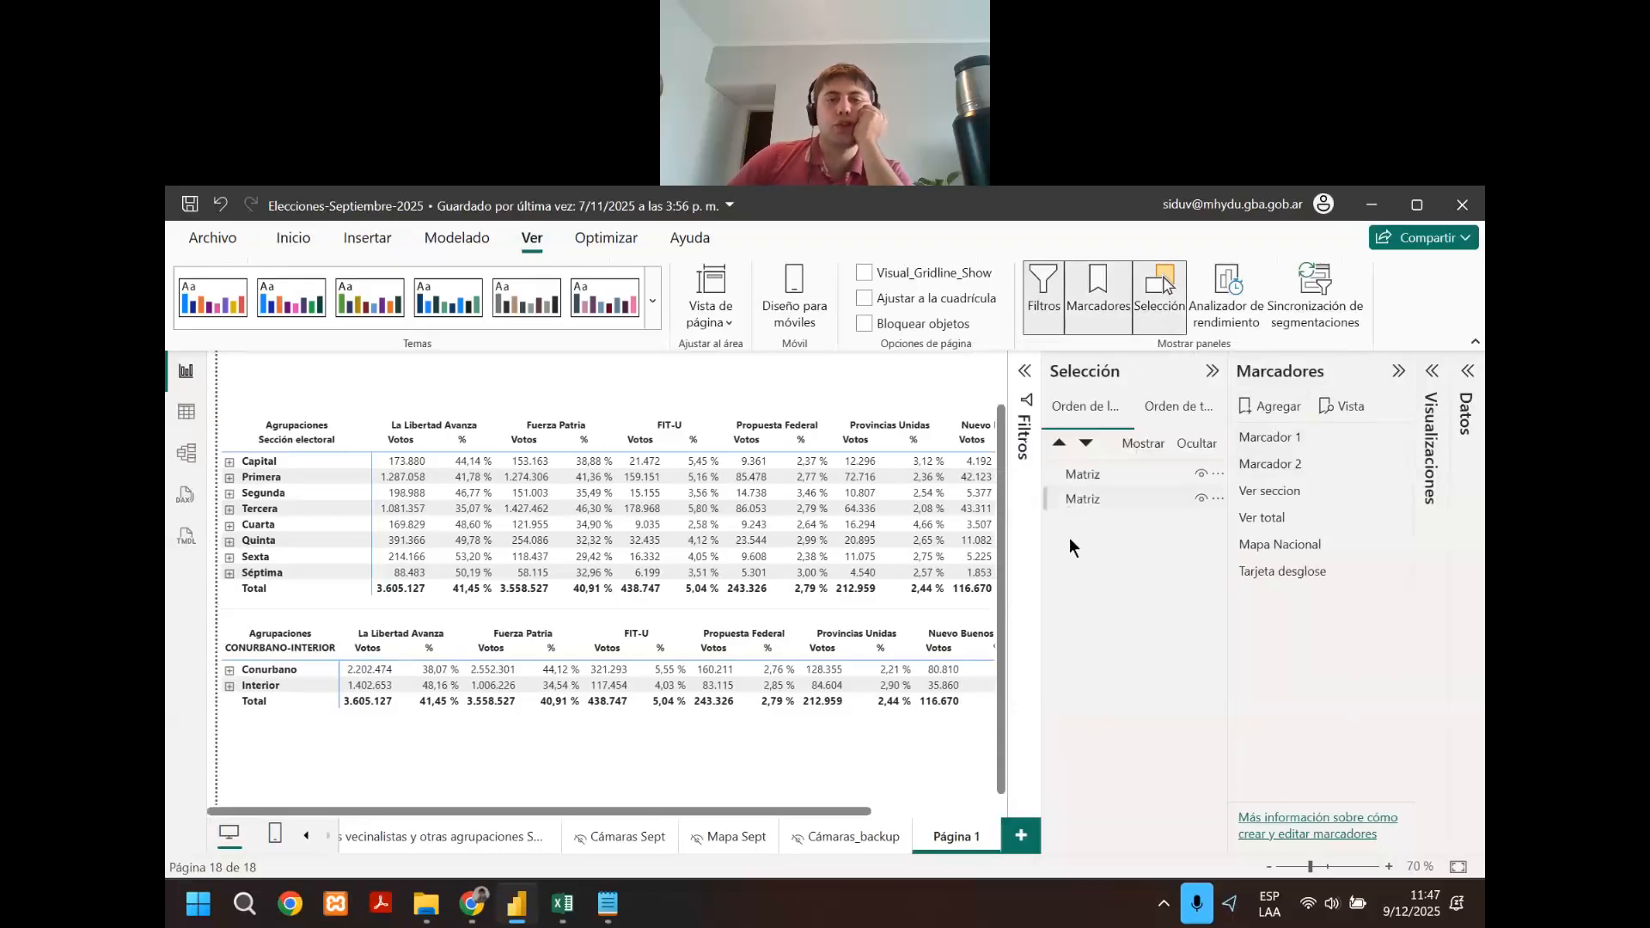
Rename the lower matrix as "Matriz conourbano-interior" in the page's object list.
click(767, 710)
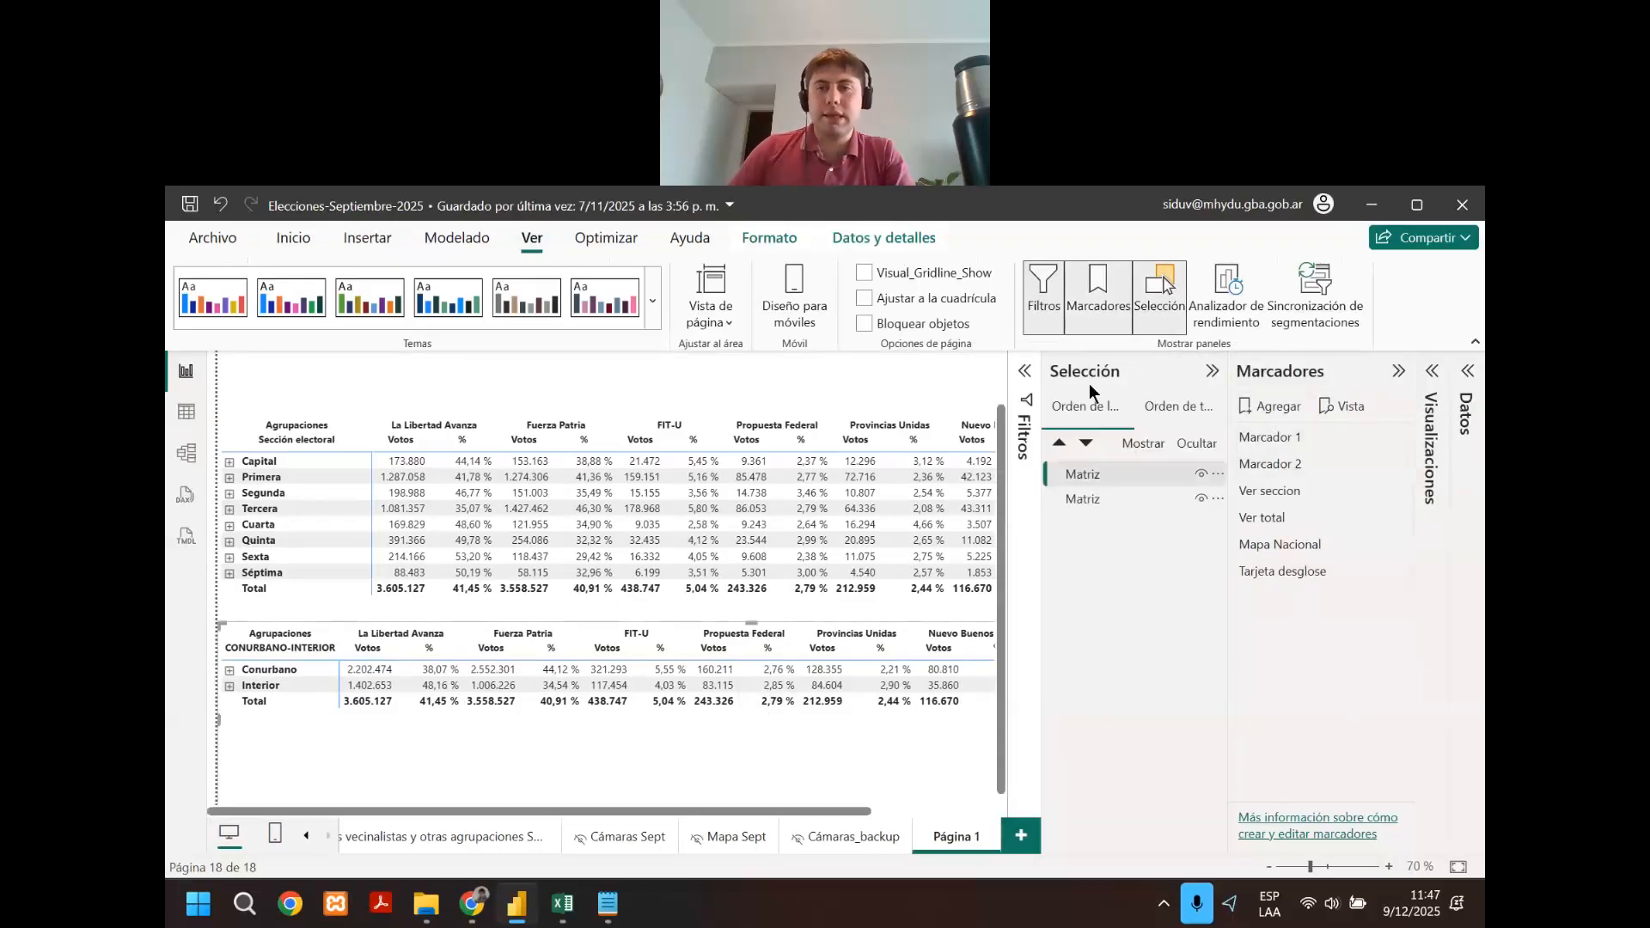
double_click(1105, 475)
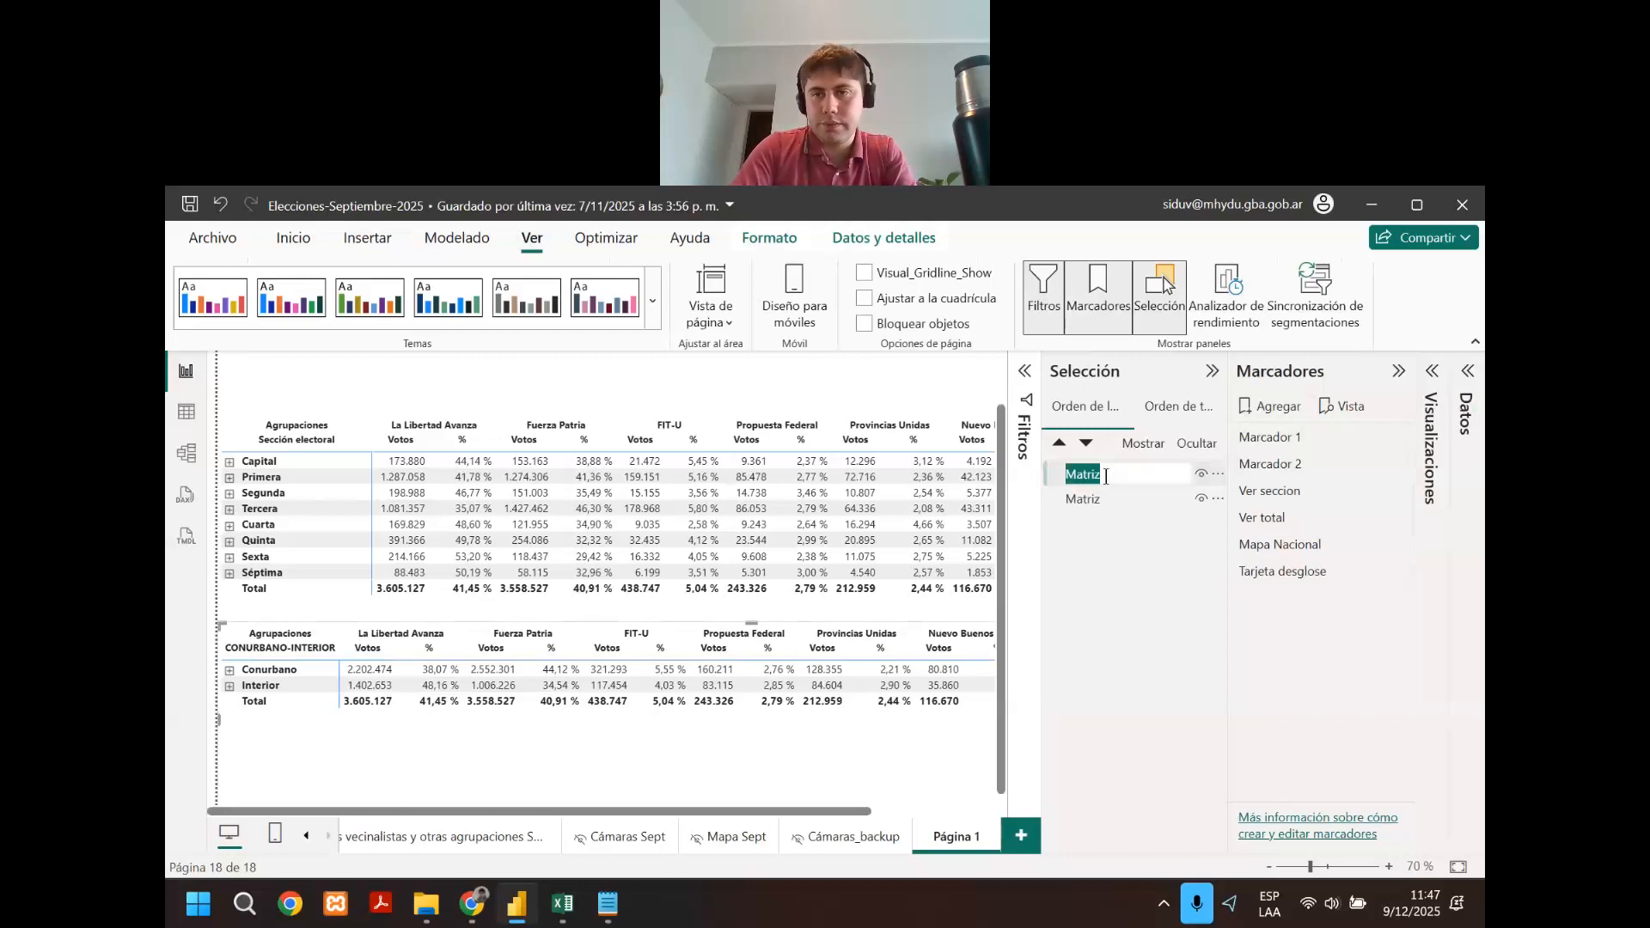
key(End)
text(Conourba)
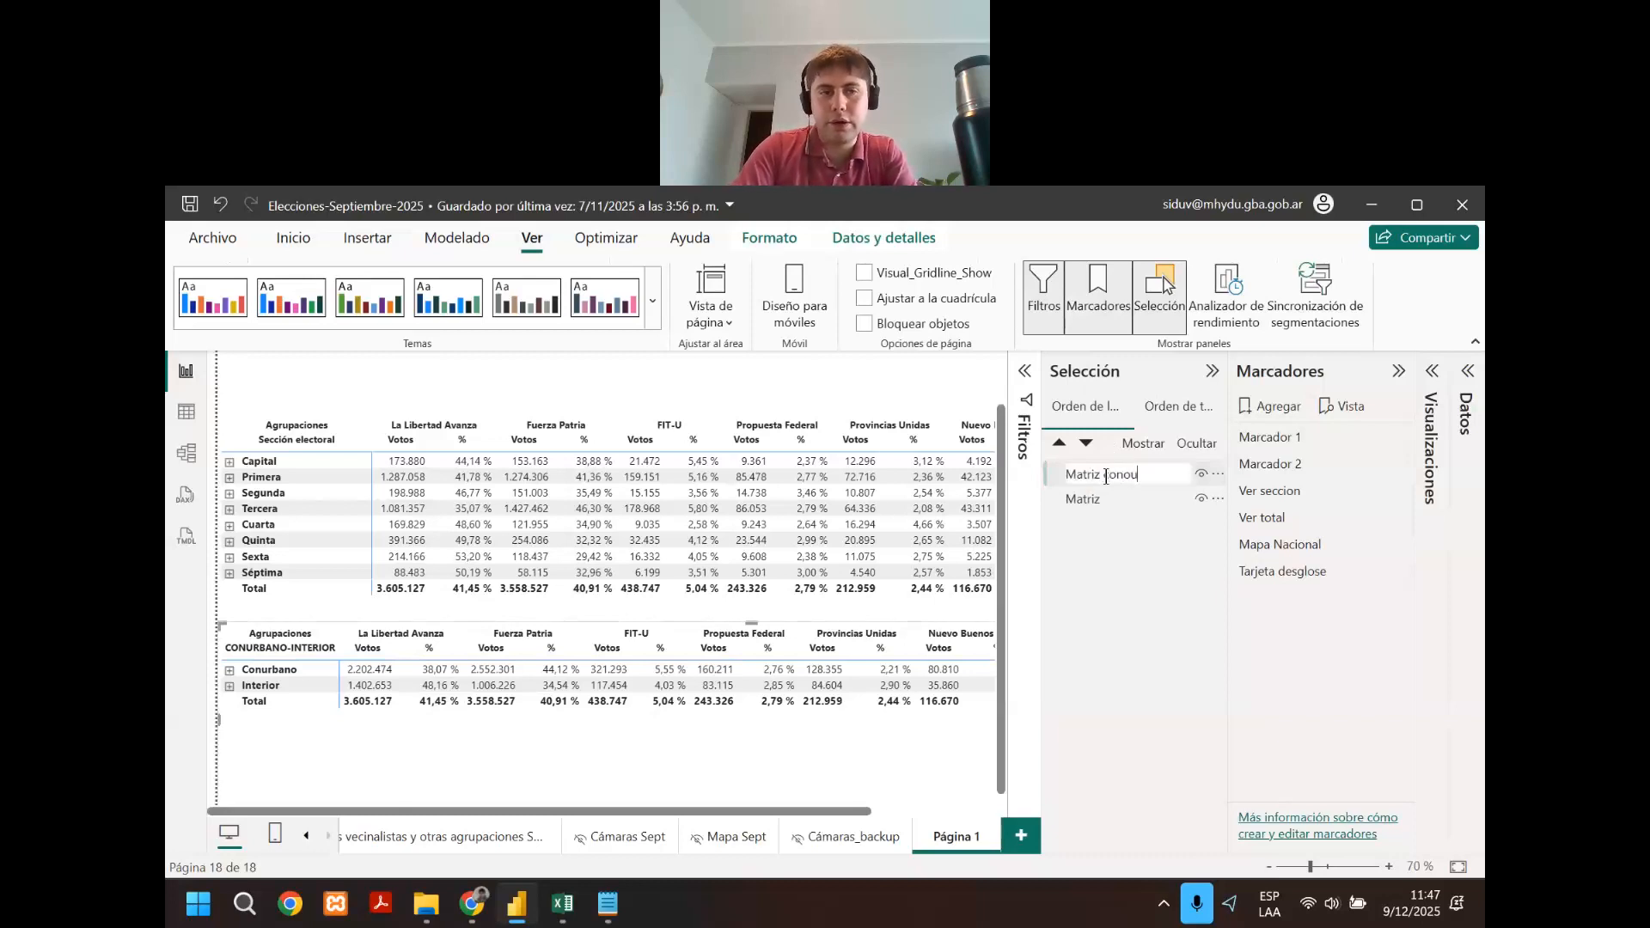
text(no-interior)
key(Return)
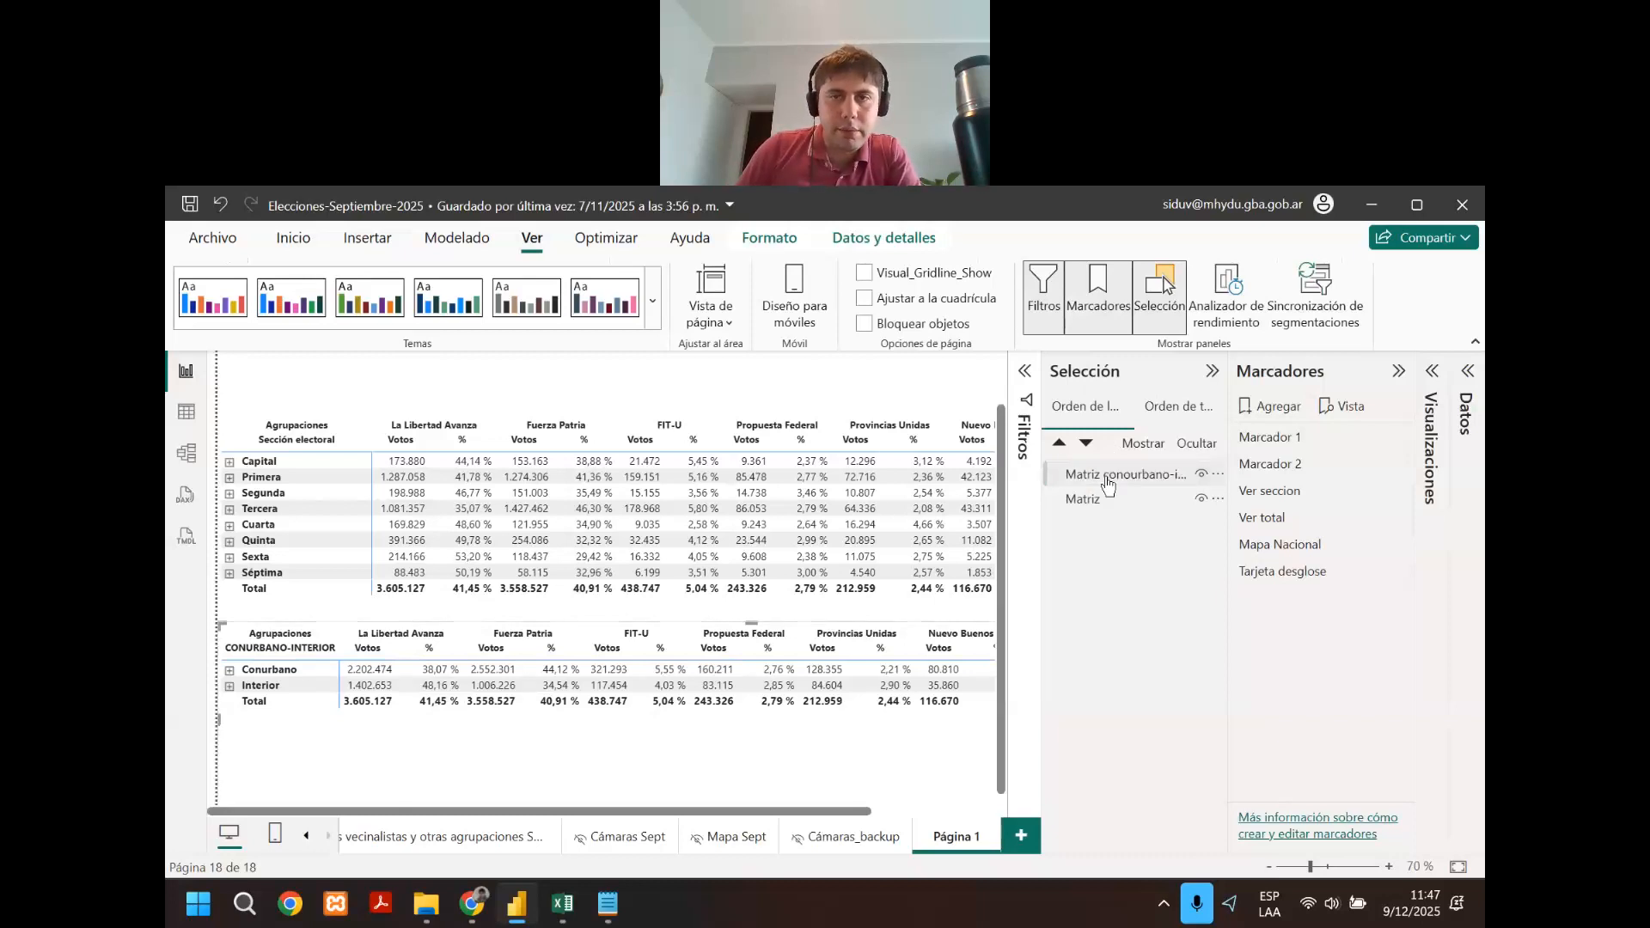
Rename the upper matrix as "Matriz secciones electorales" and leave both matrices deselected.
click(1088, 505)
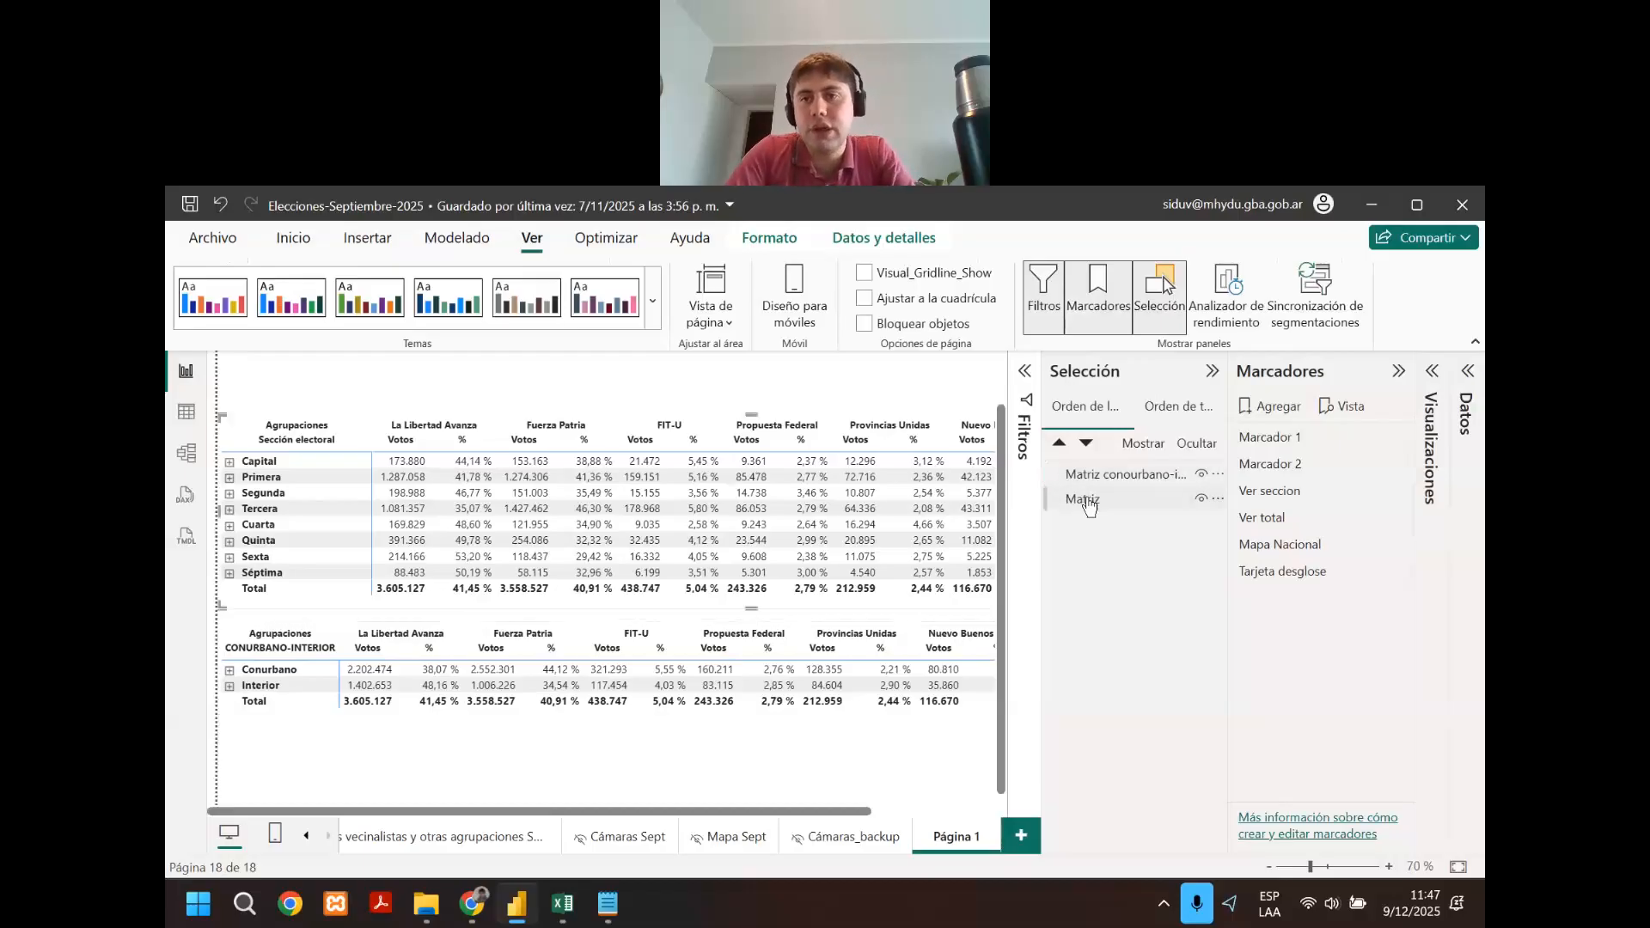
double_click(1087, 498)
key(End)
text(secc)
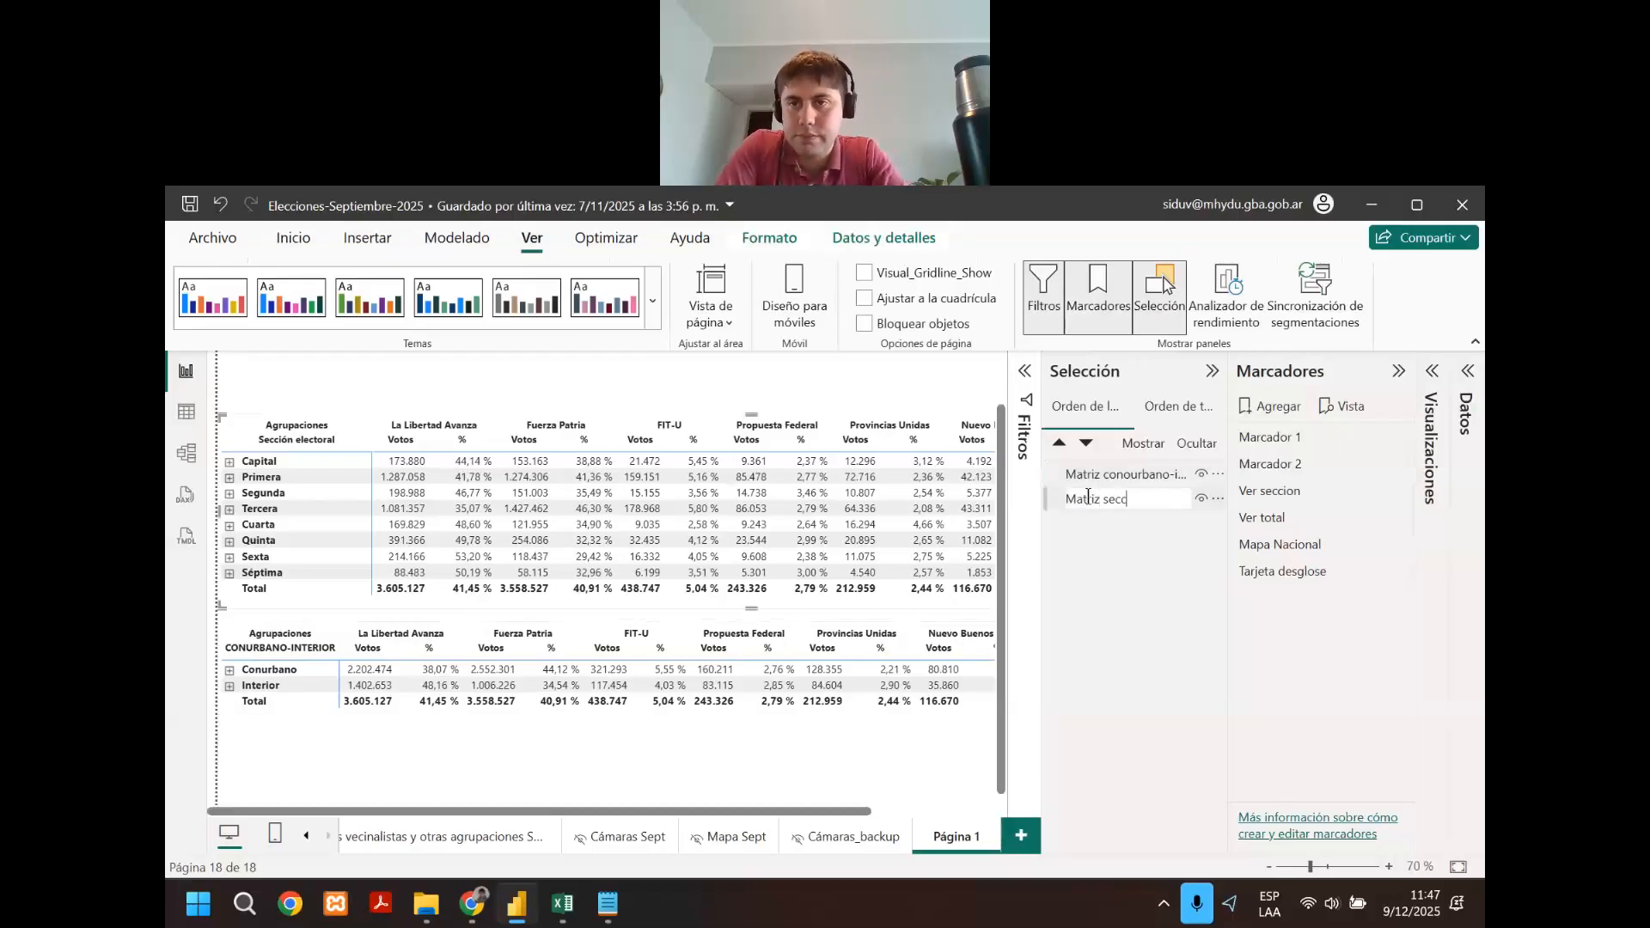
text(iones electorales)
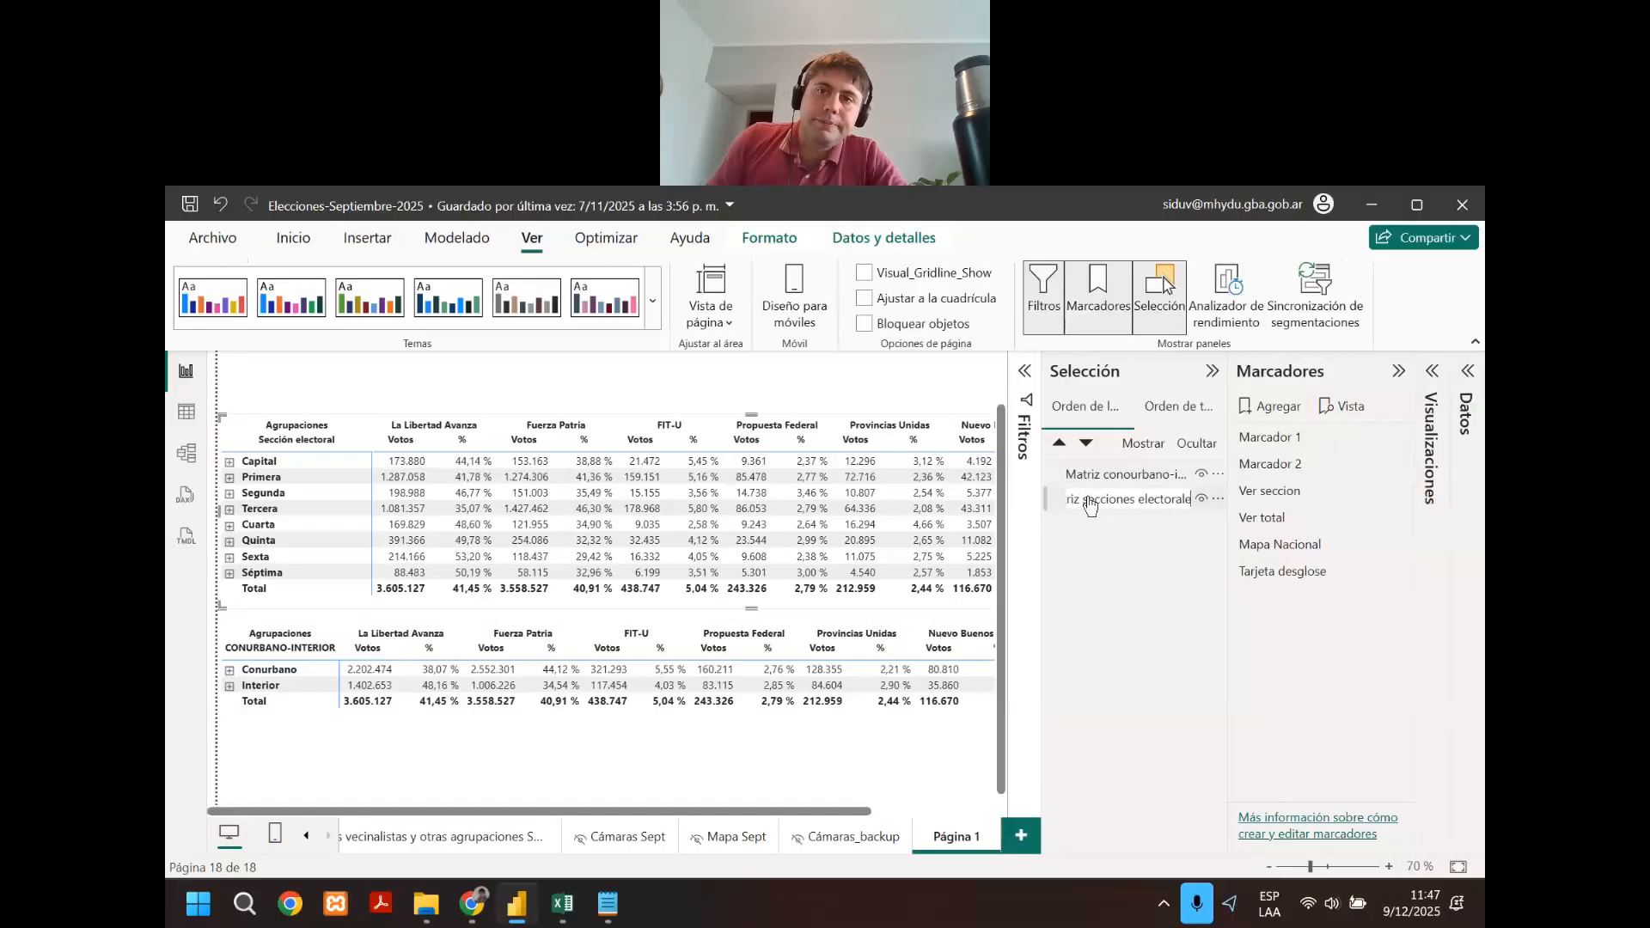
key(Return)
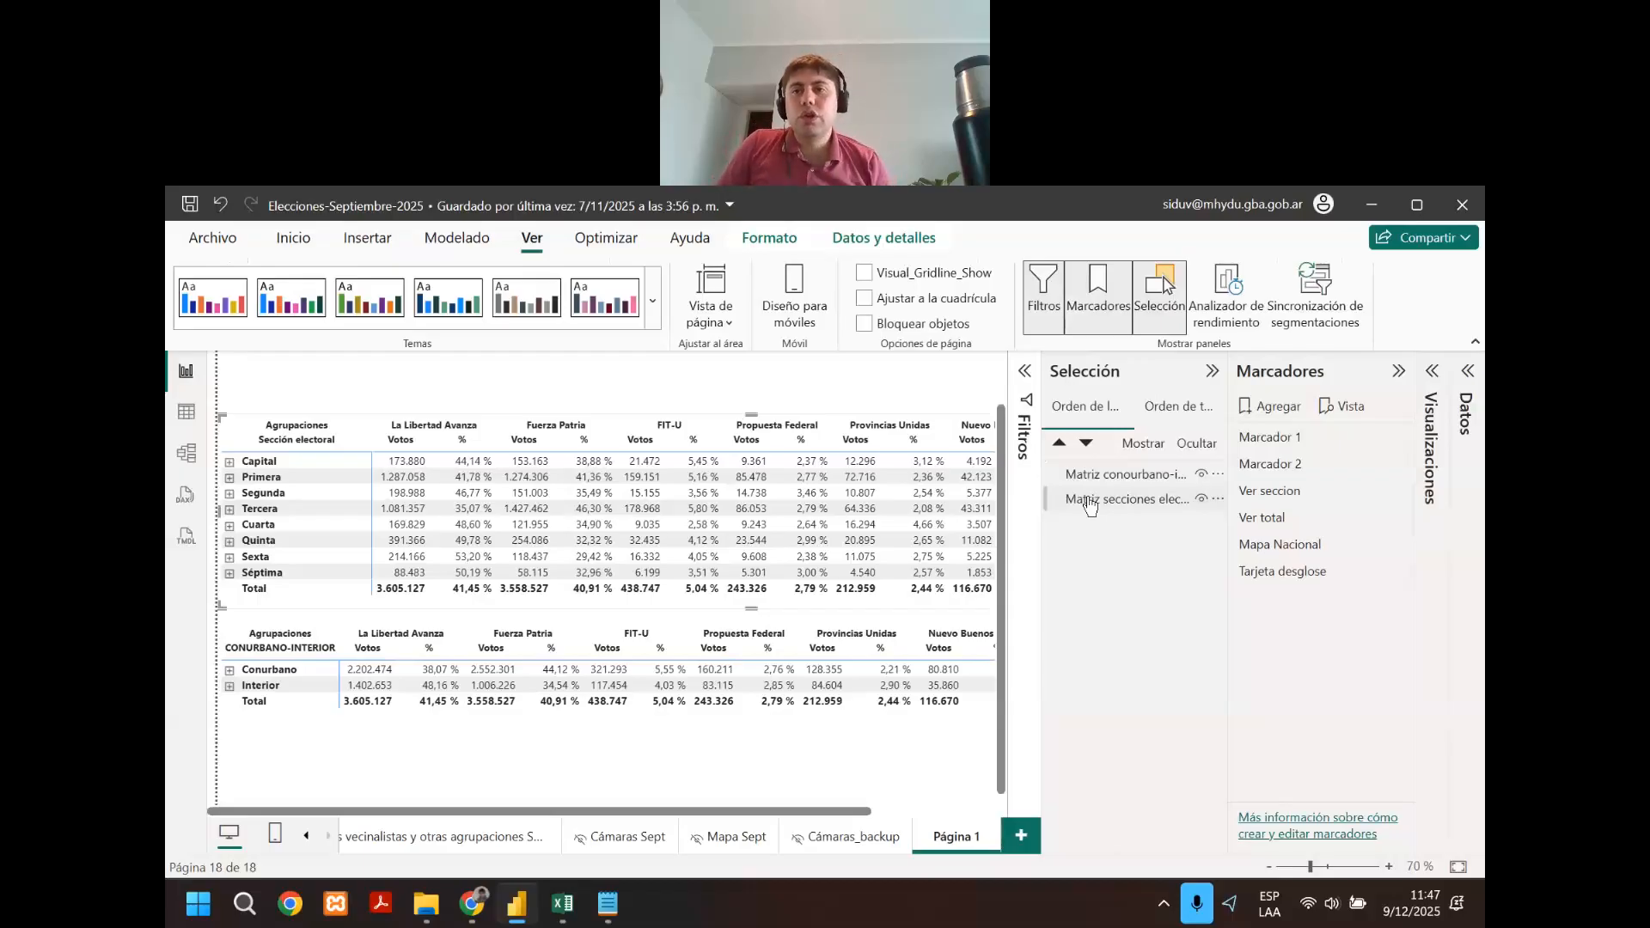
click(1089, 503)
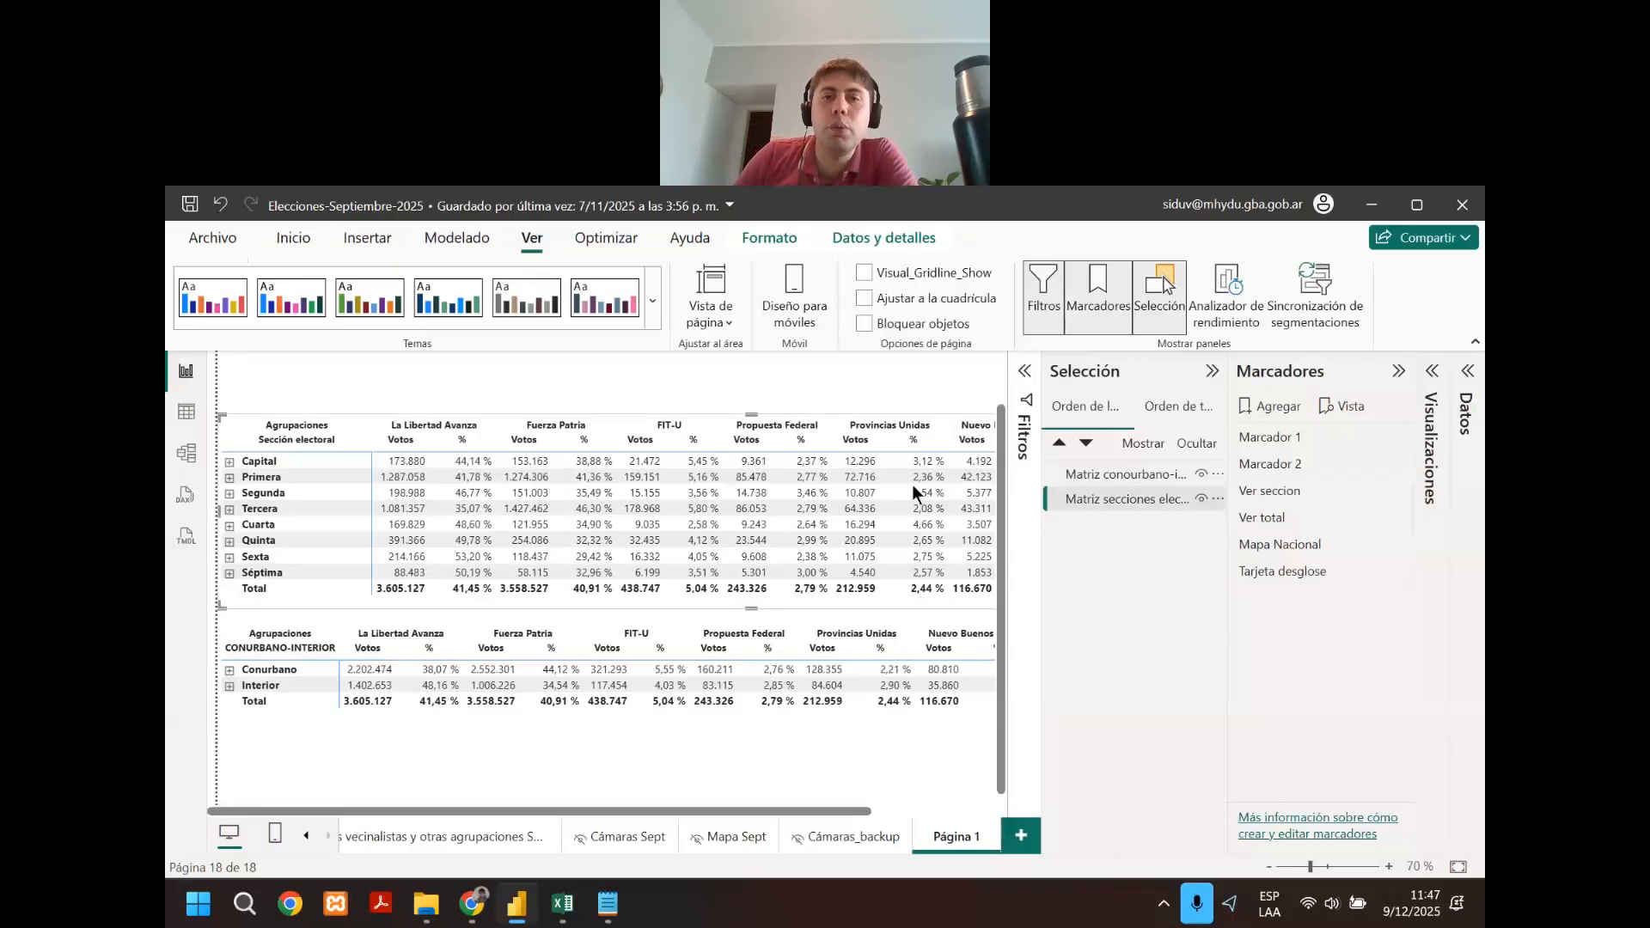
click(894, 390)
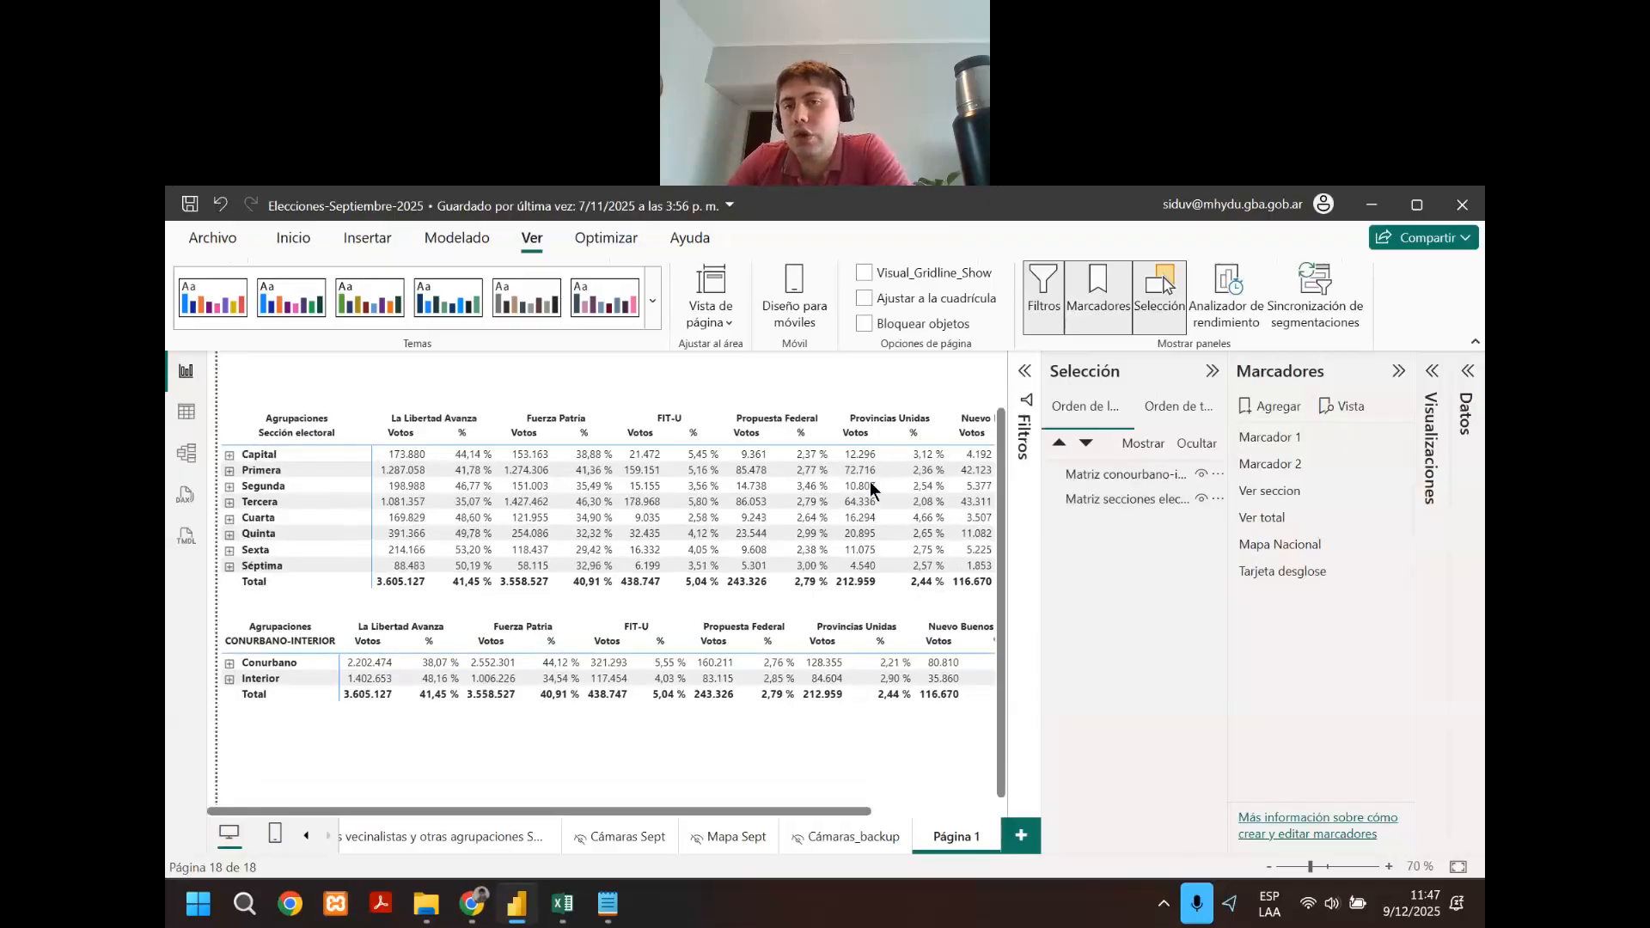
scroll(870, 481, down, 1)
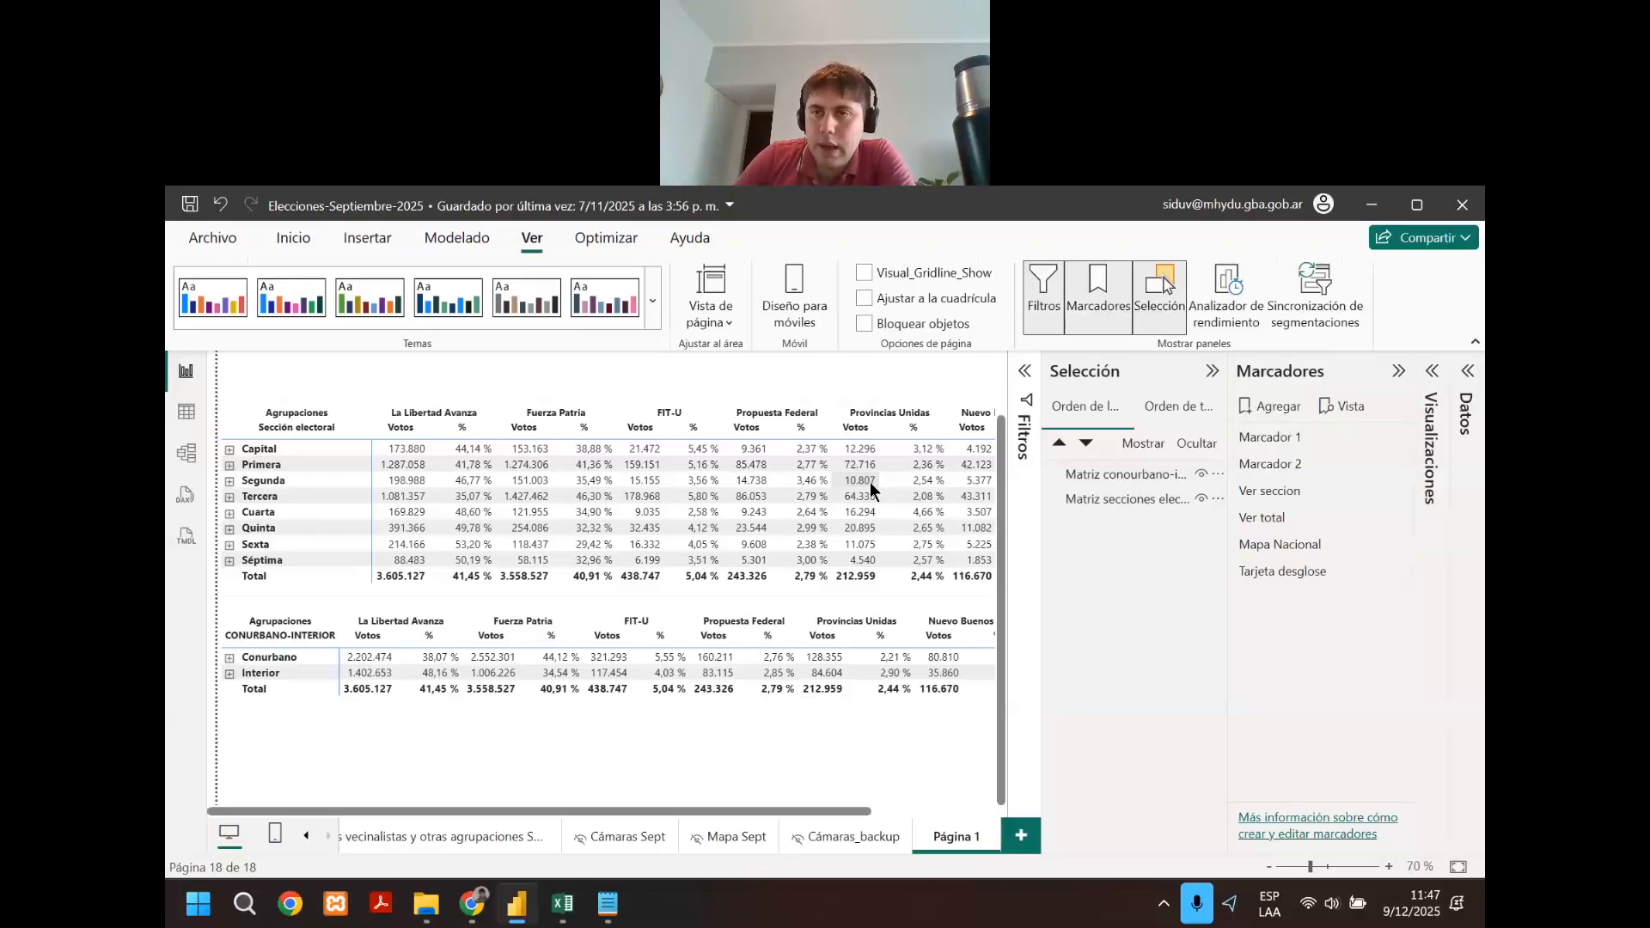
Add a new bookmark and name it "Mostrar conourb-int".
click(1274, 406)
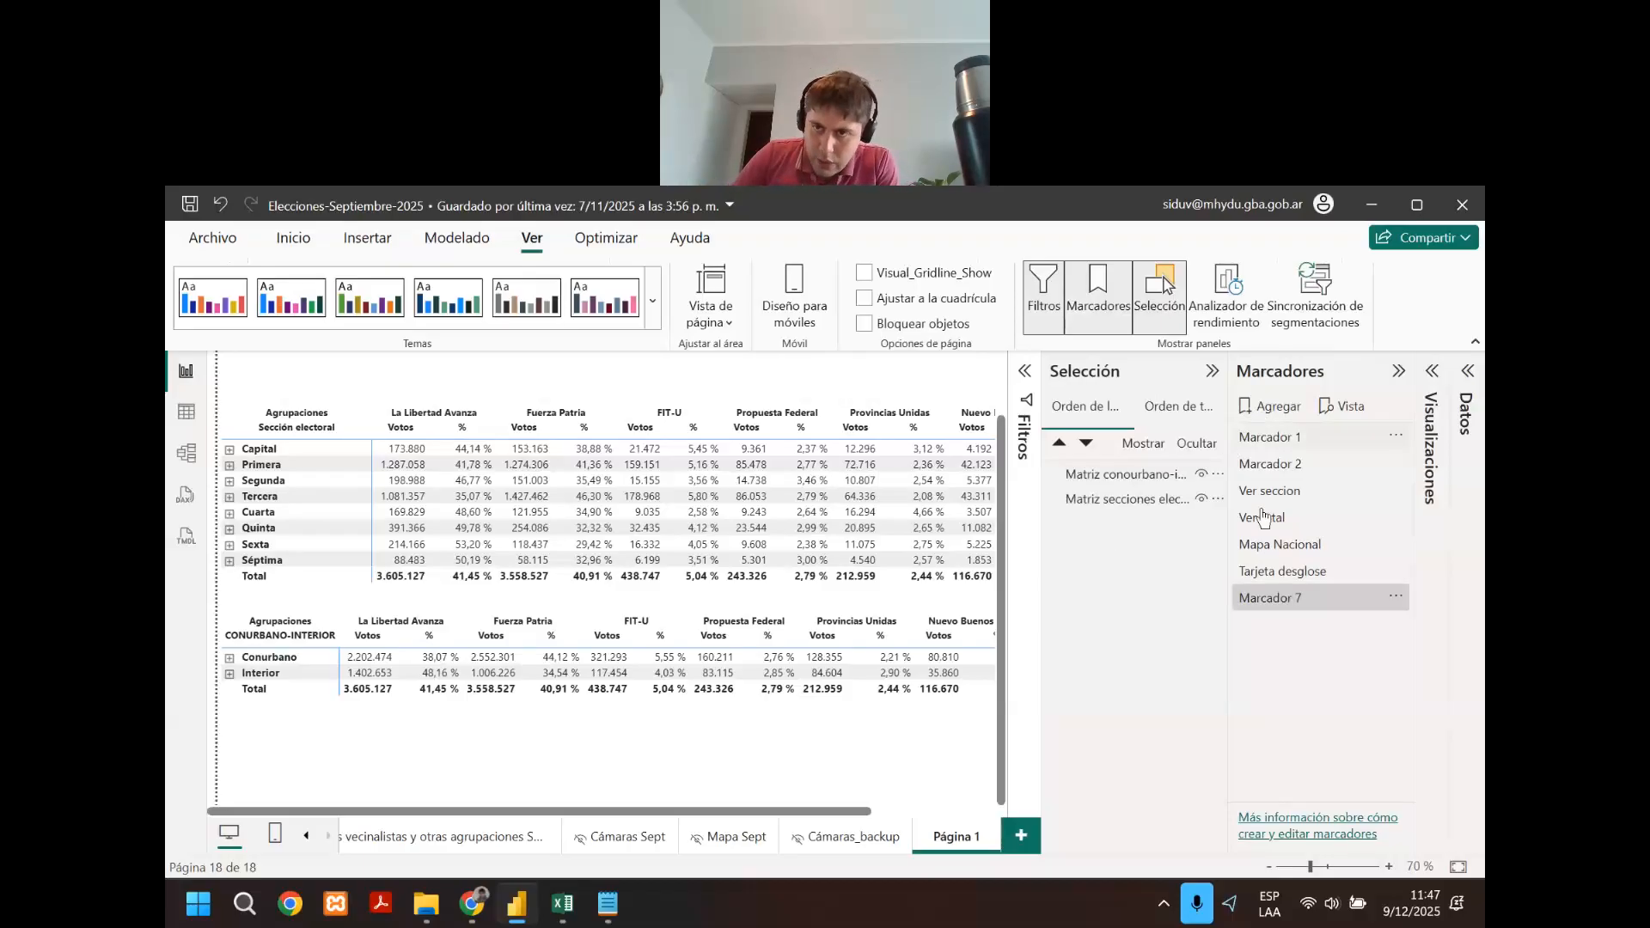
double_click(1276, 596)
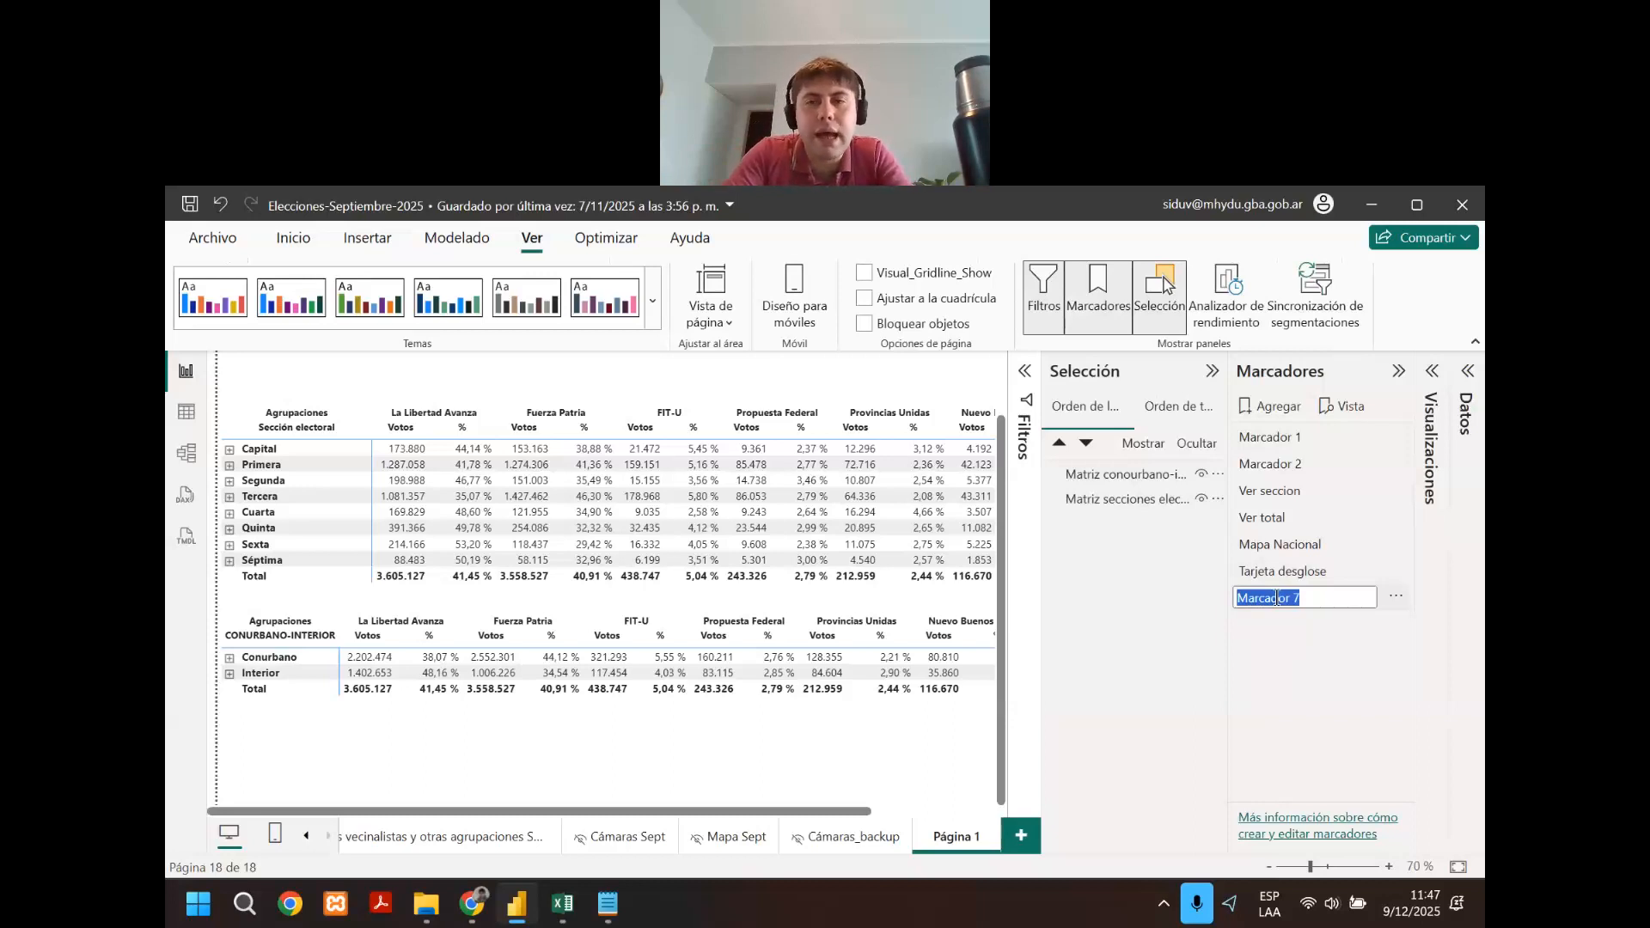
text(Most)
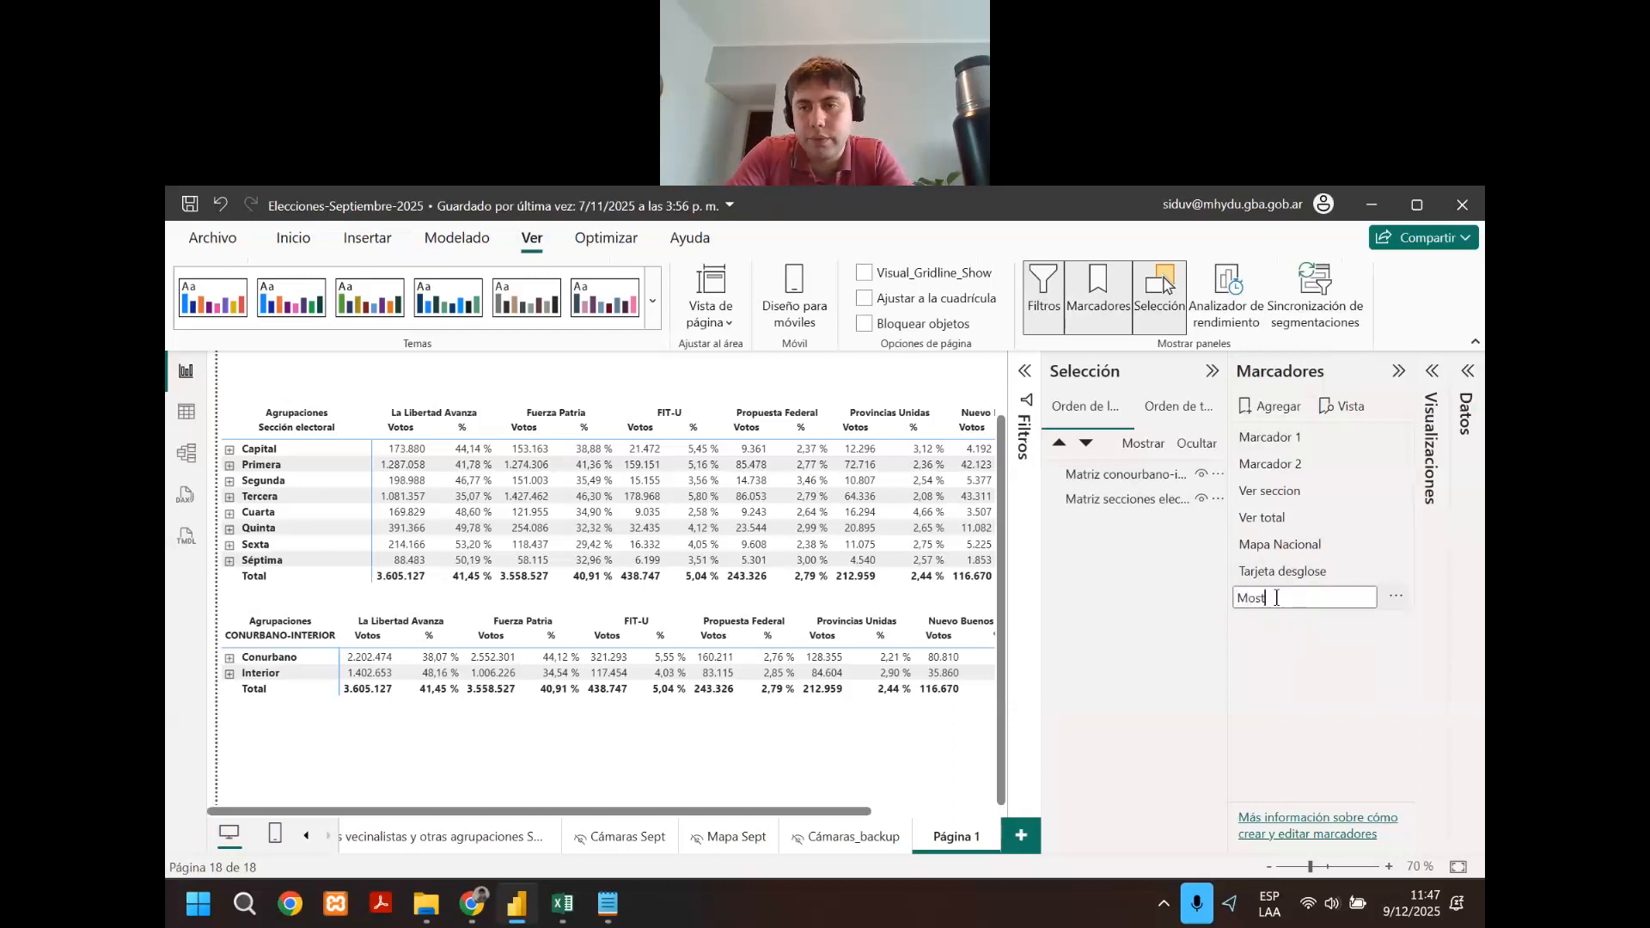
text(rar conourb-int)
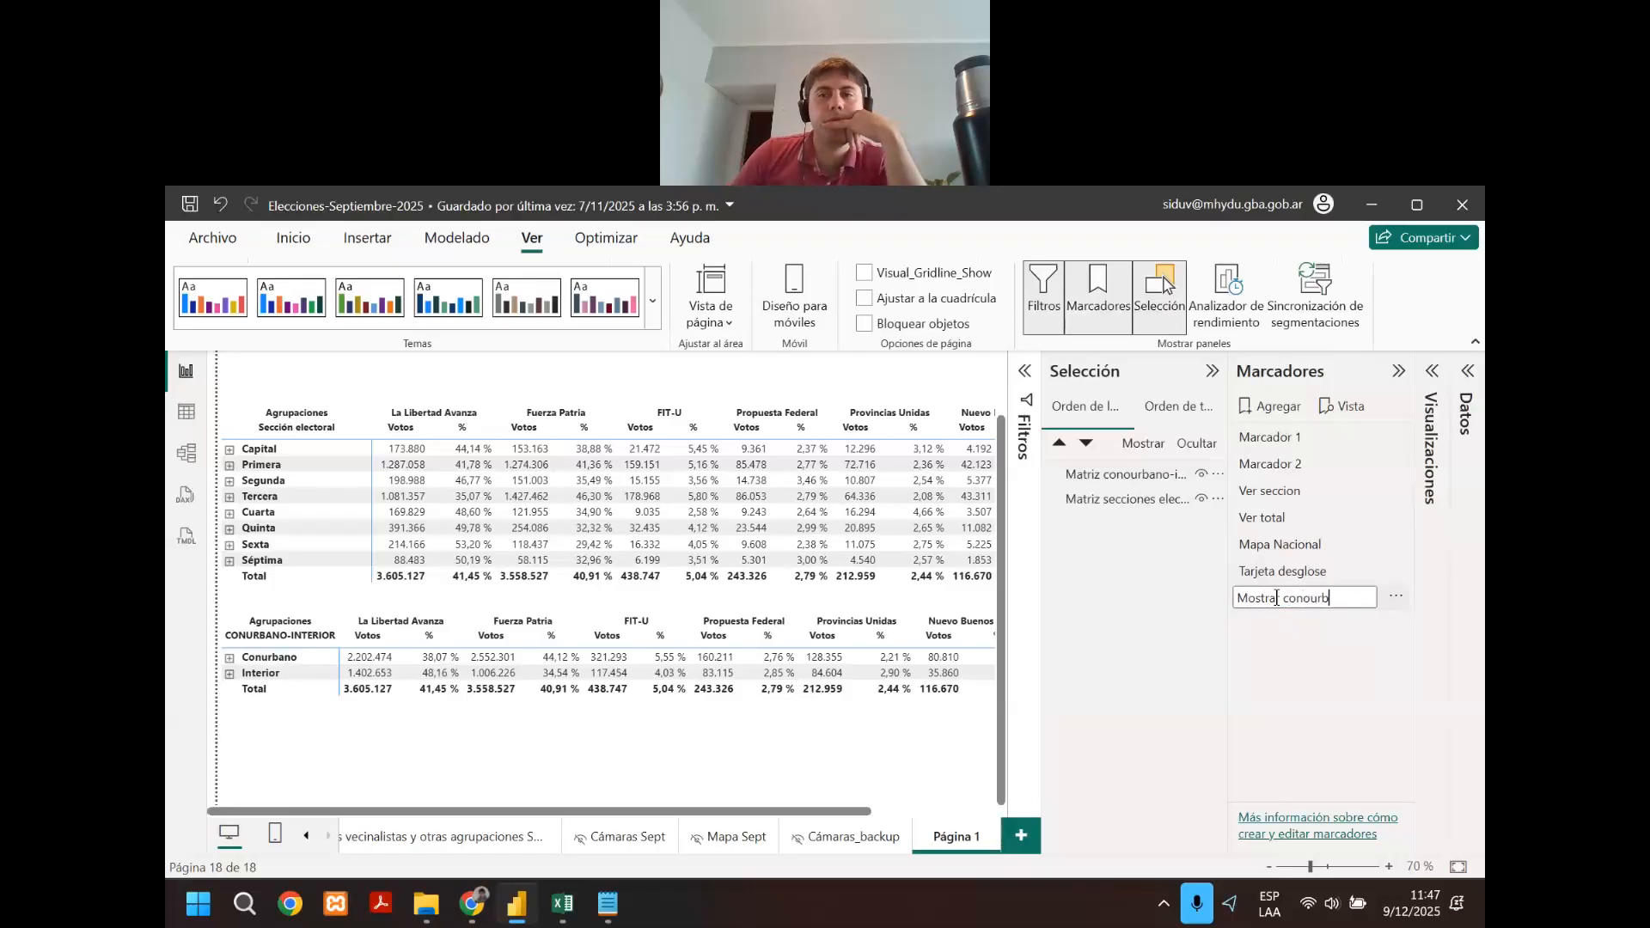
key(Return)
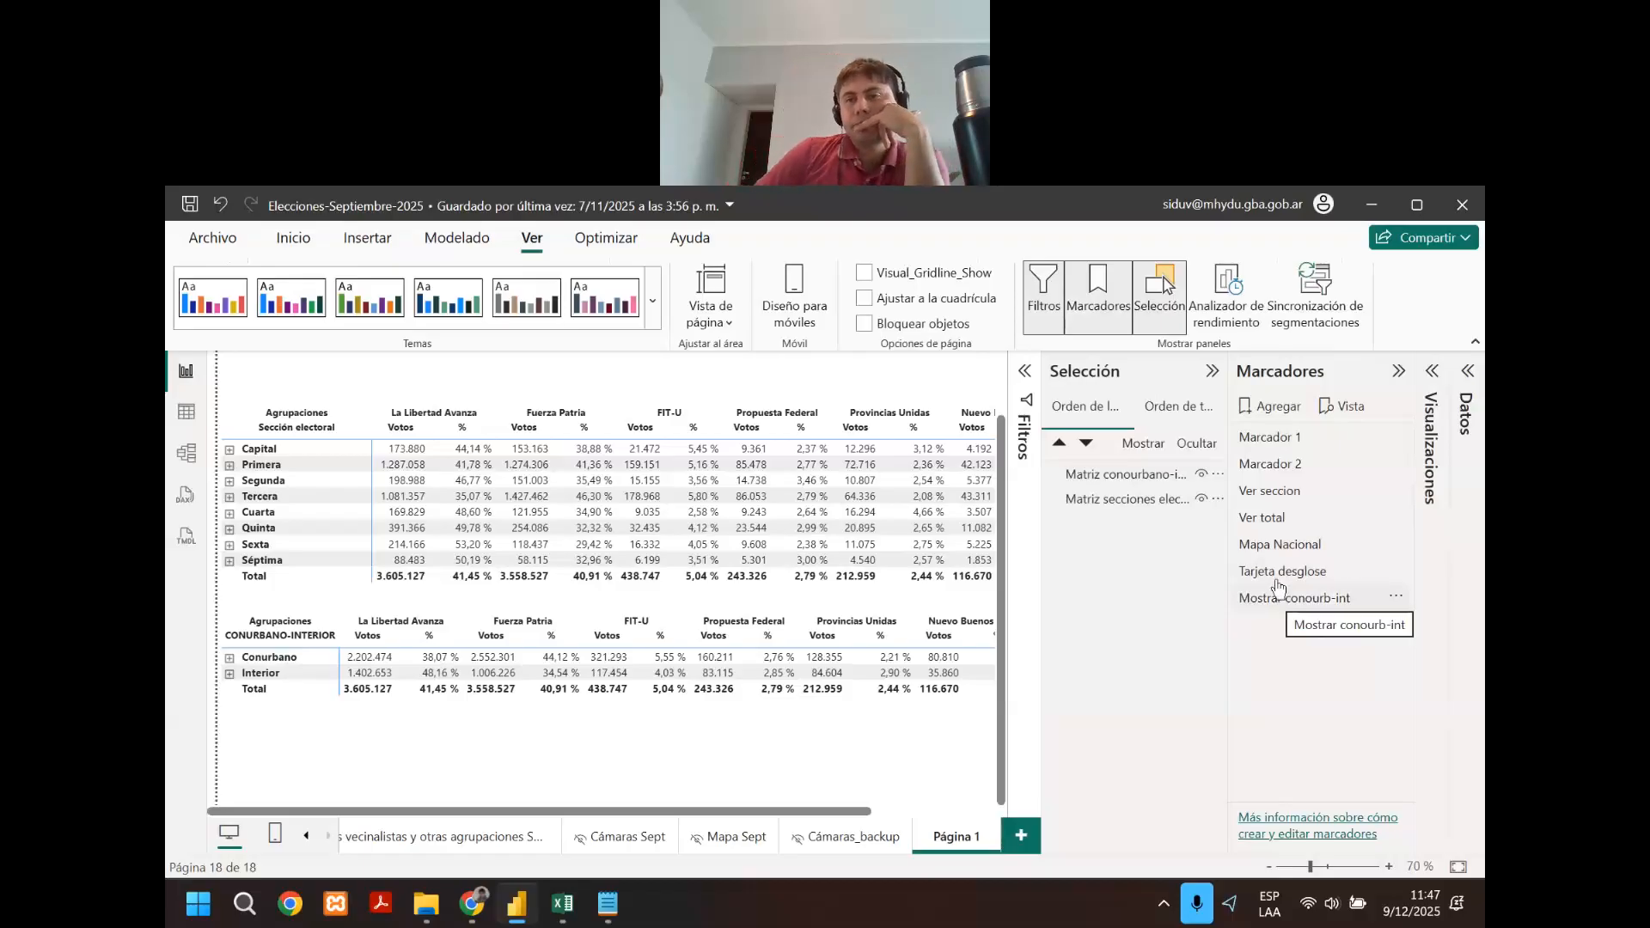
click(1281, 597)
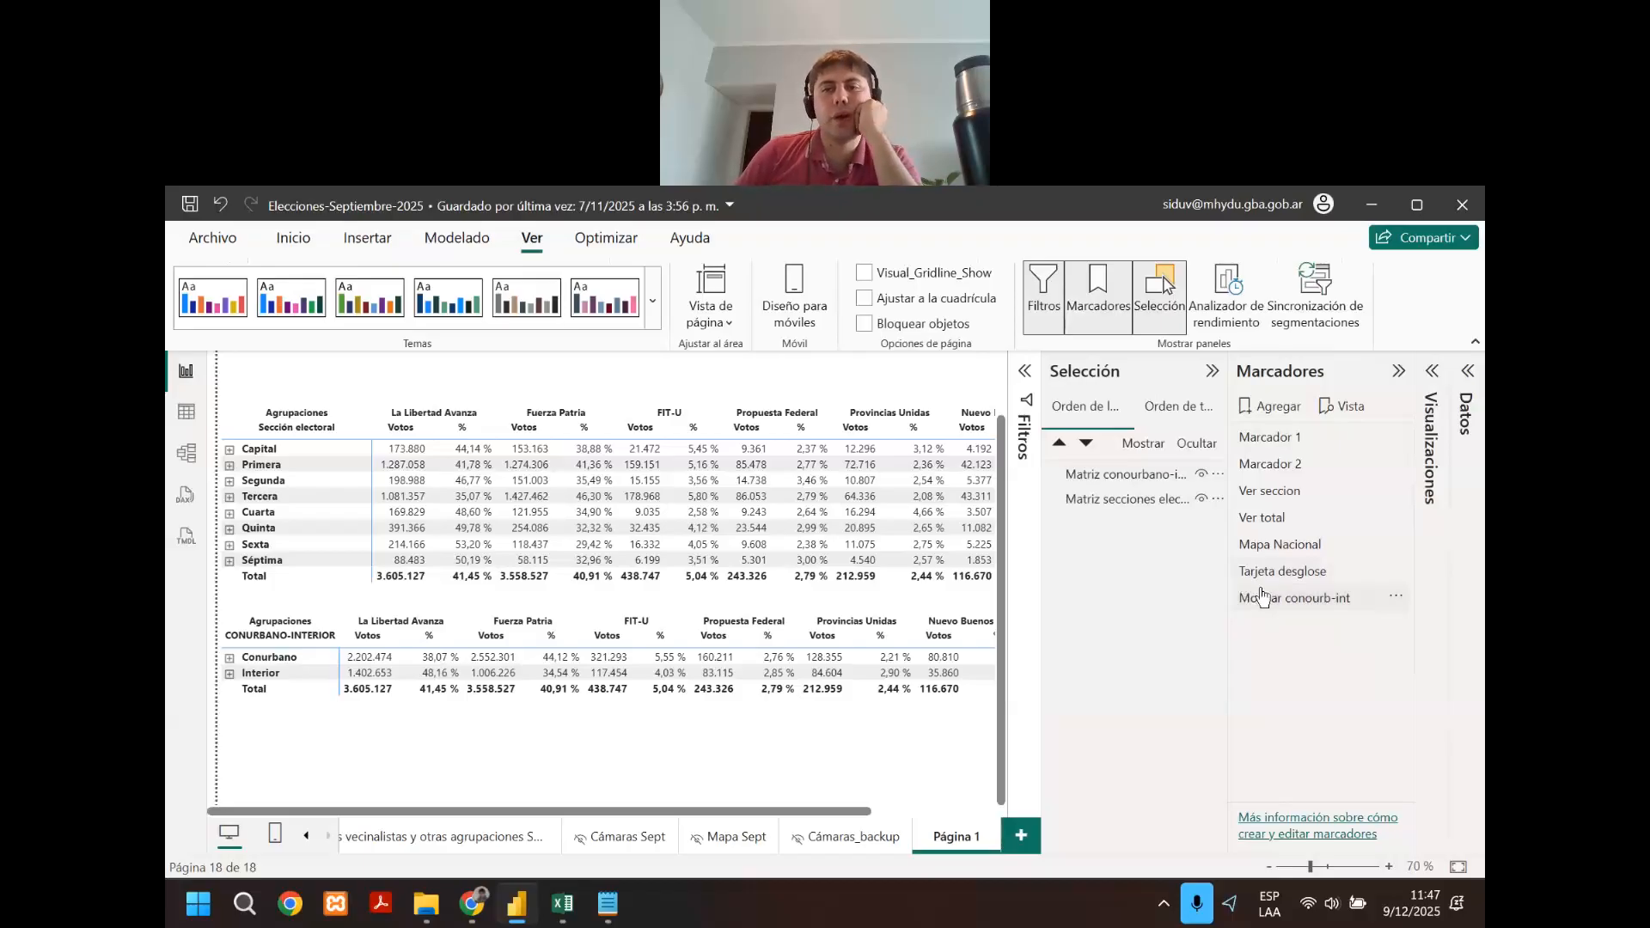
Hide the electoral sections matrix and update the "Mostrar conourb-int" bookmark to store that visibility.
click(1202, 500)
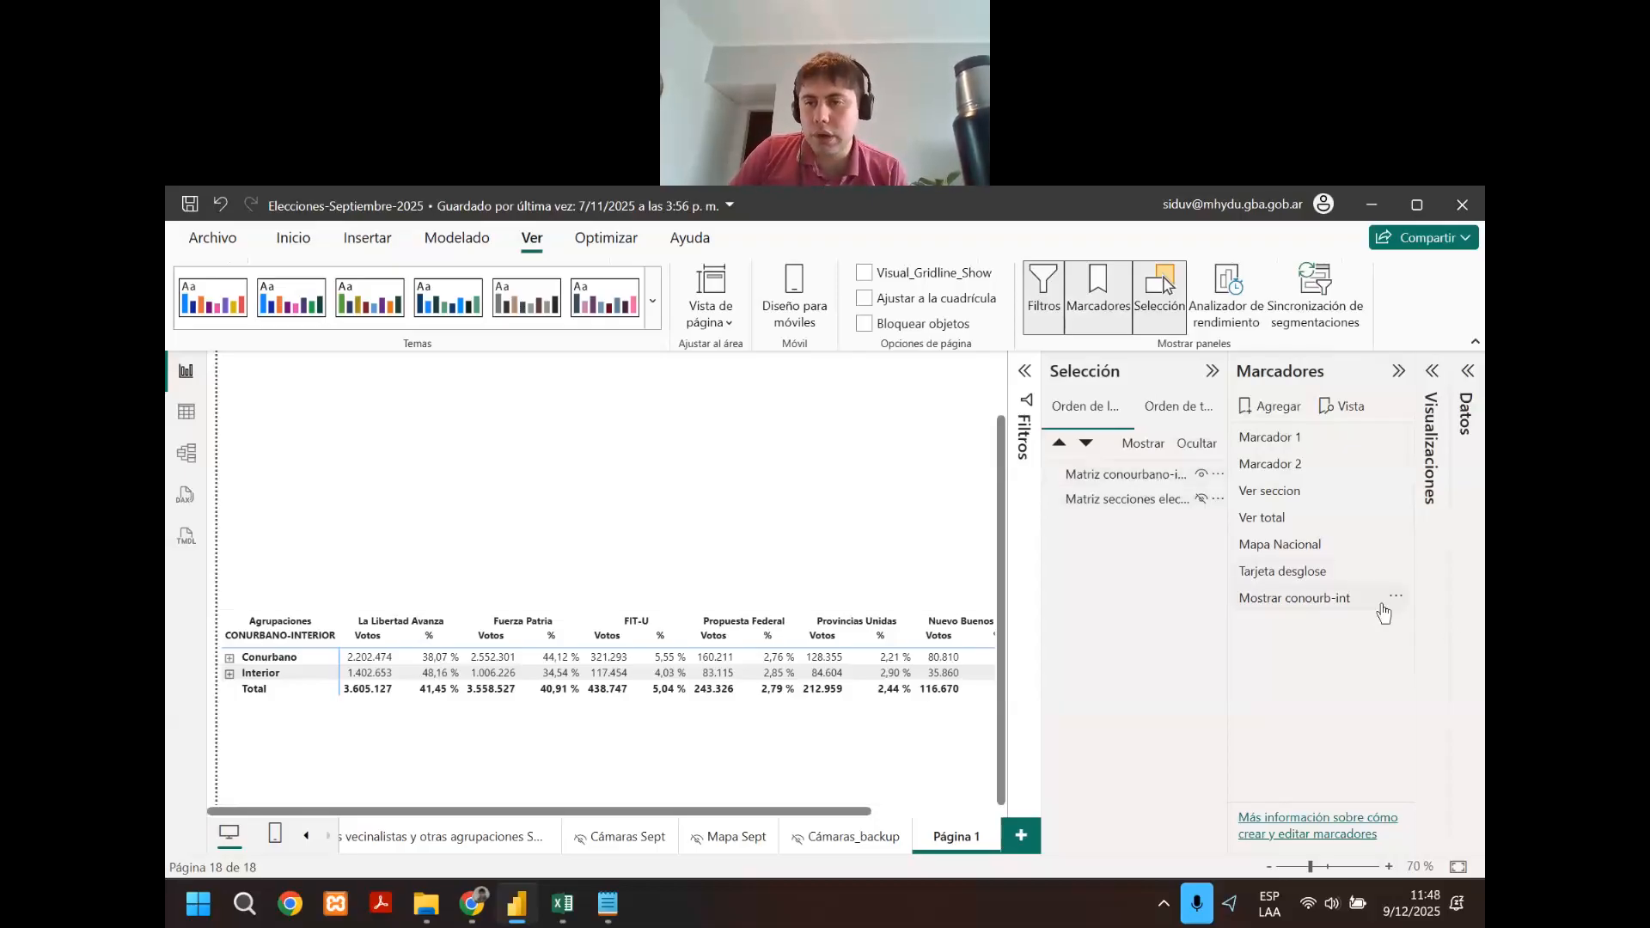
click(1395, 598)
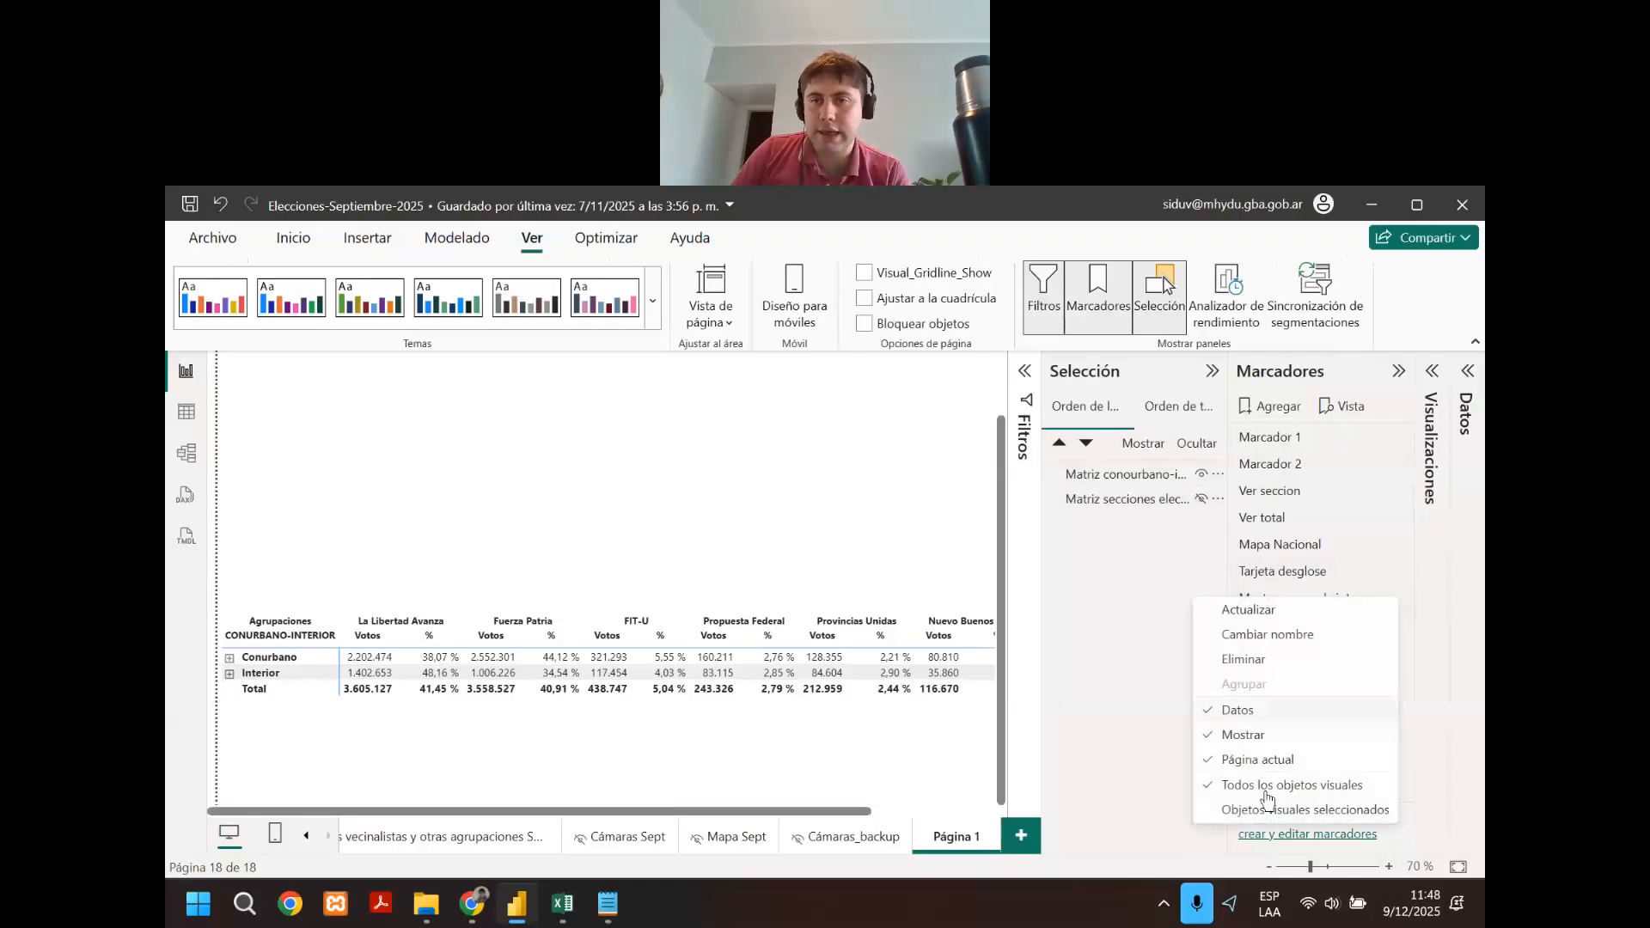
click(1263, 605)
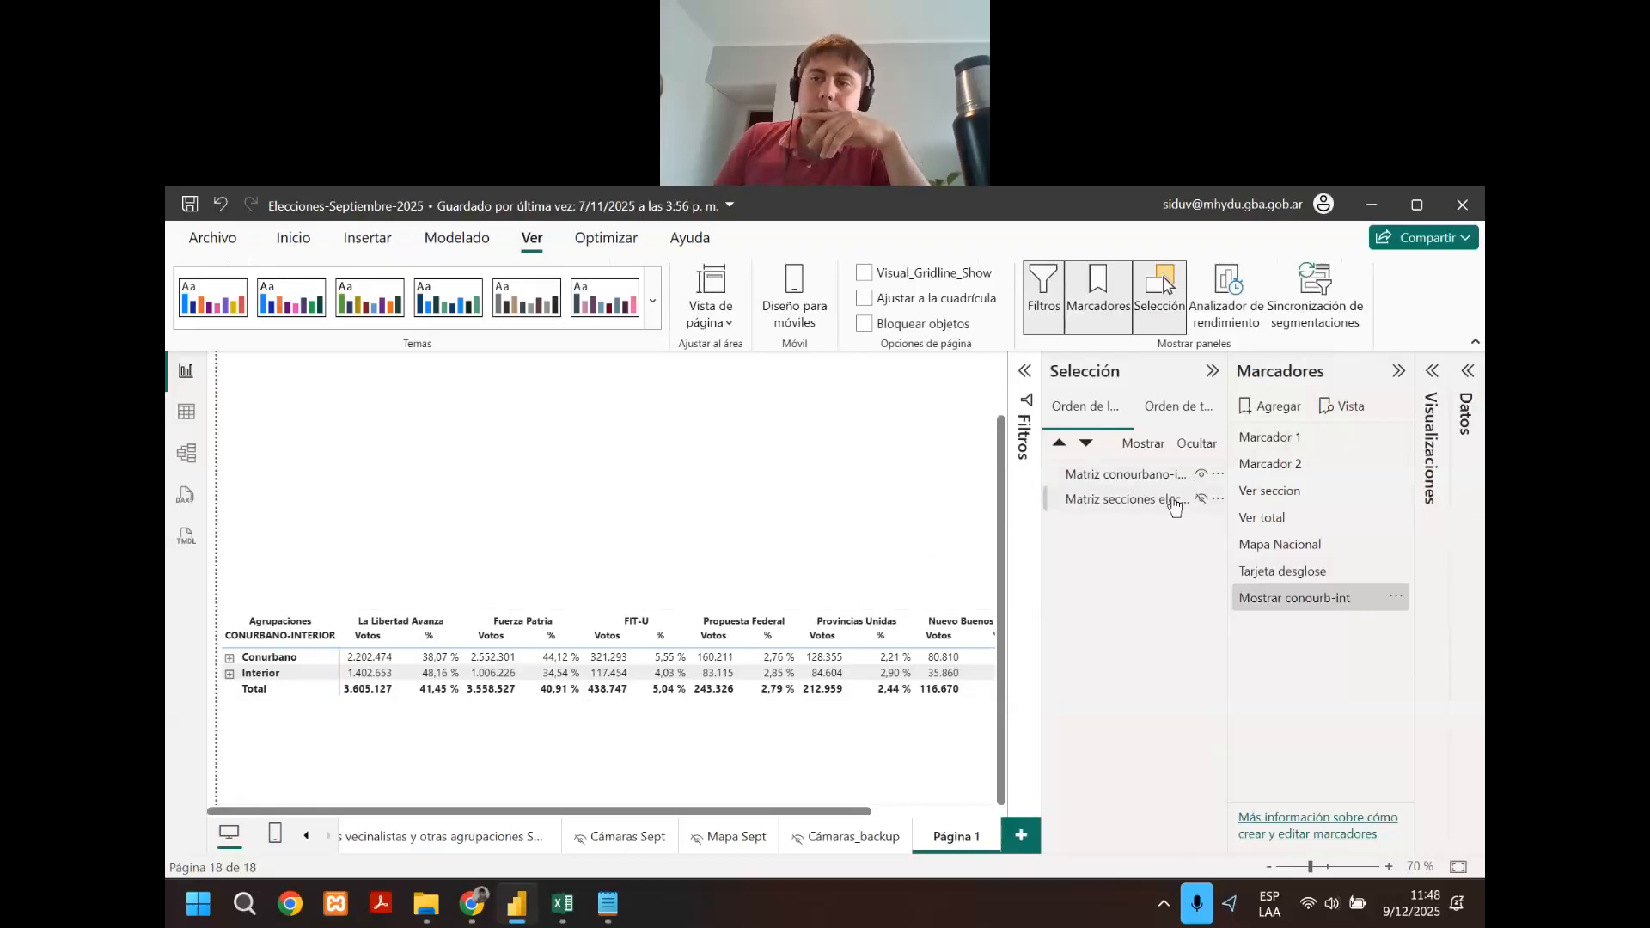
Add a second bookmark and name it "Mostrar secciones electorales".
click(1263, 419)
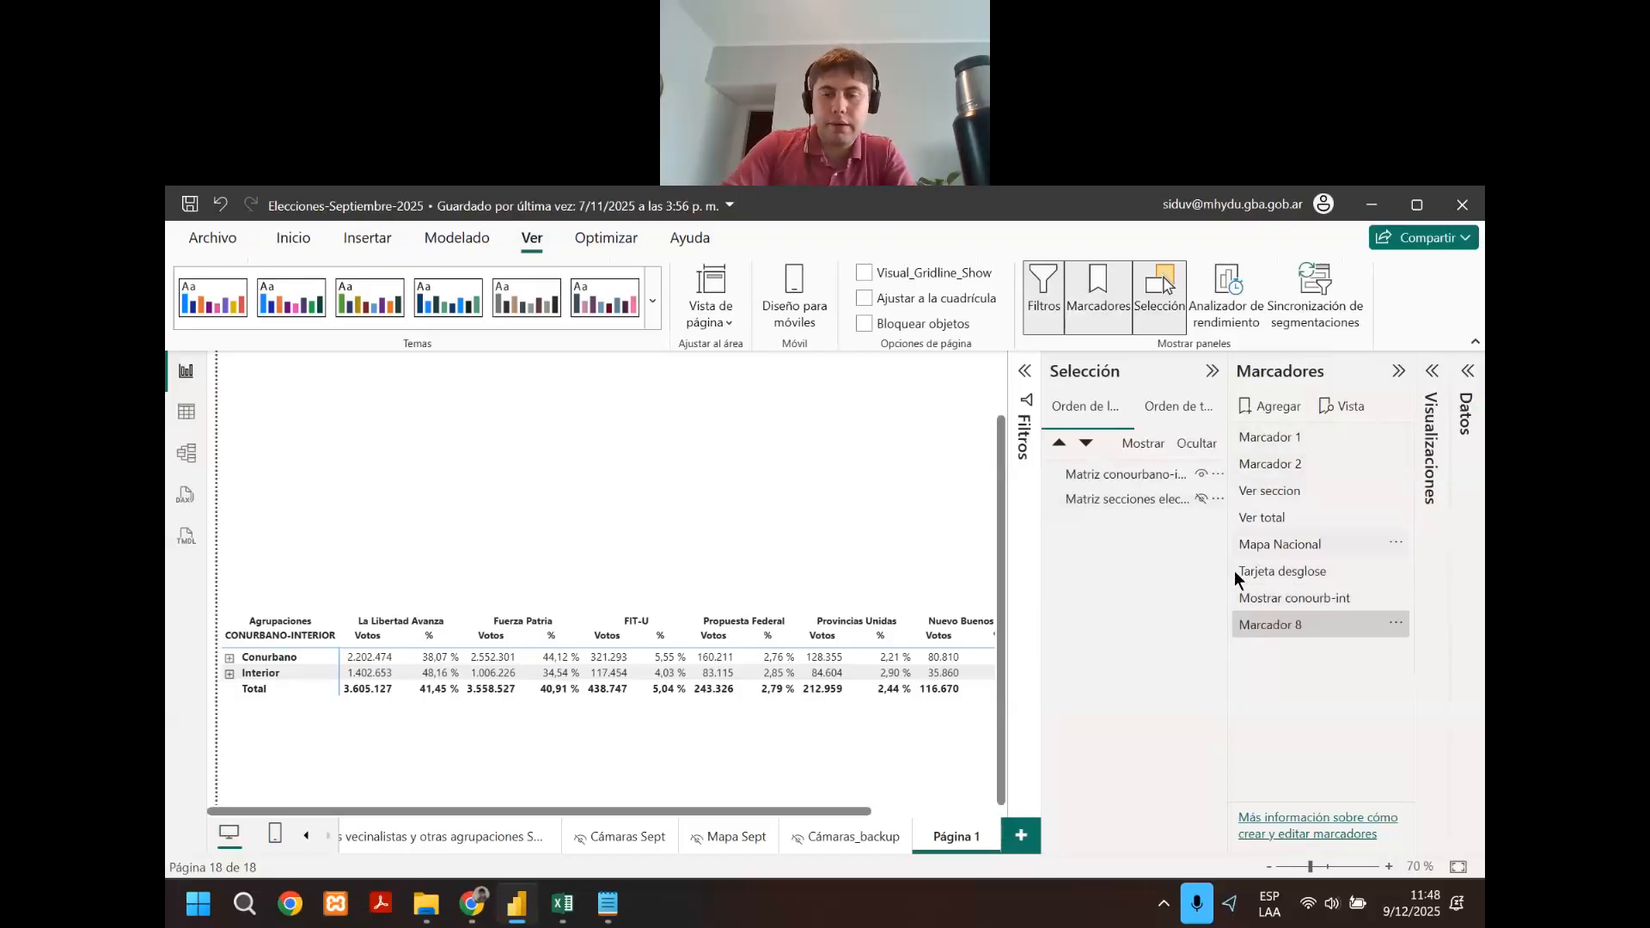
double_click(1255, 628)
key(BackSpace)
key(BackSpace)
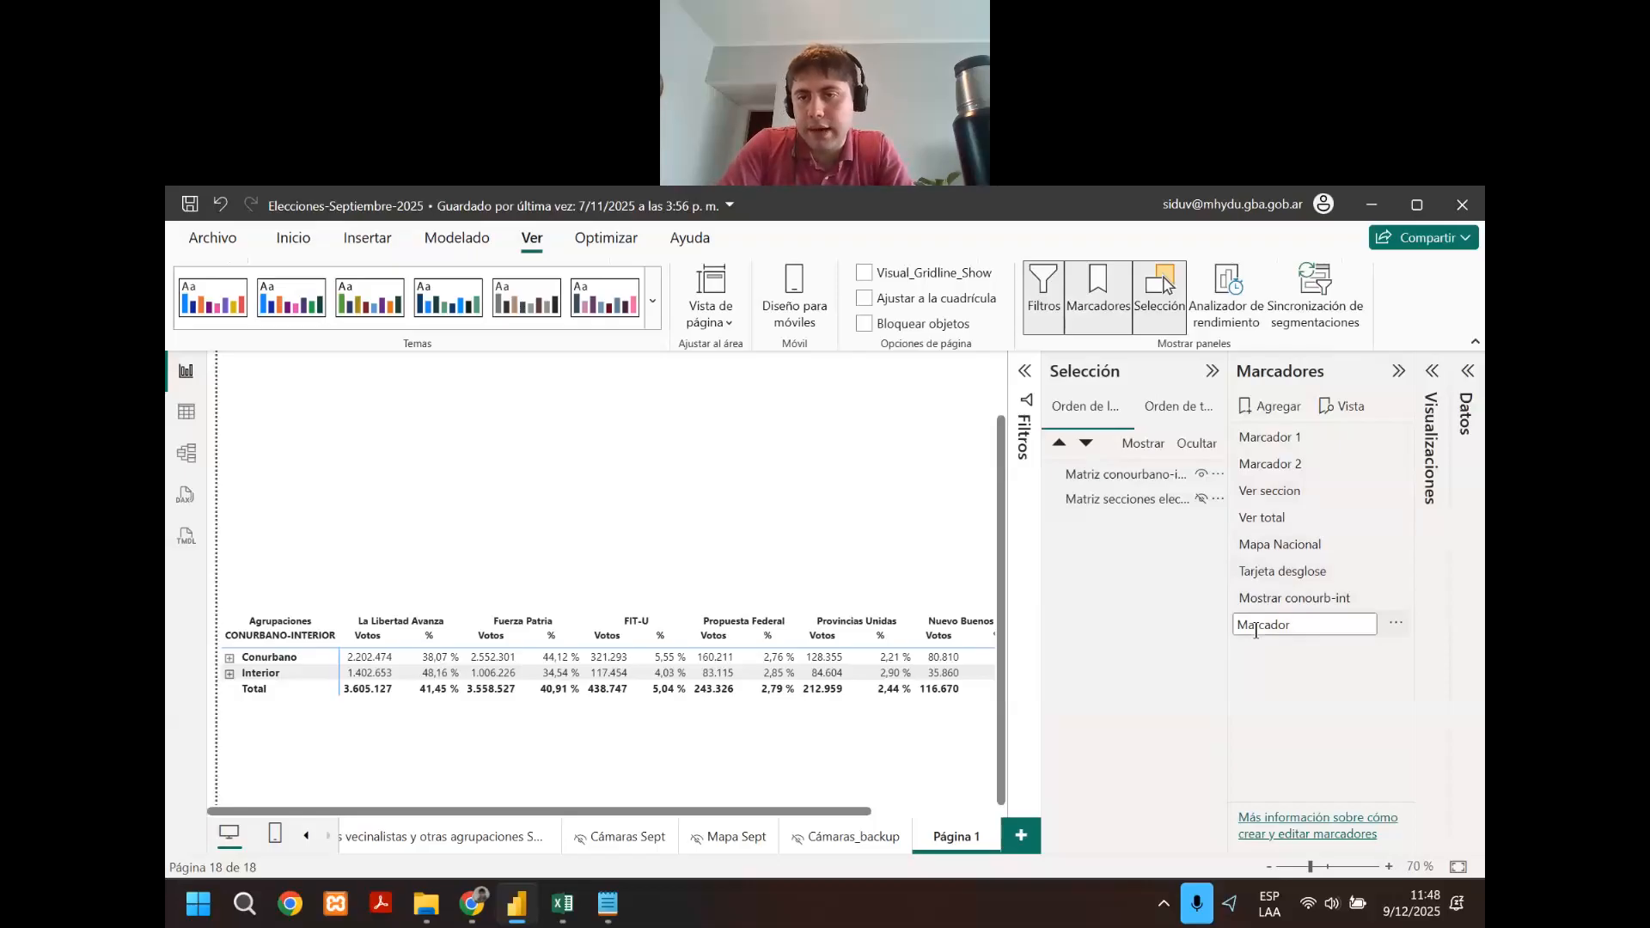
key(BackSpace)
key(BackSpace)
key(BackSpace)
key(BackSpace)
key(BackSpace)
key(BackSpace)
key(BackSpace)
text(o)
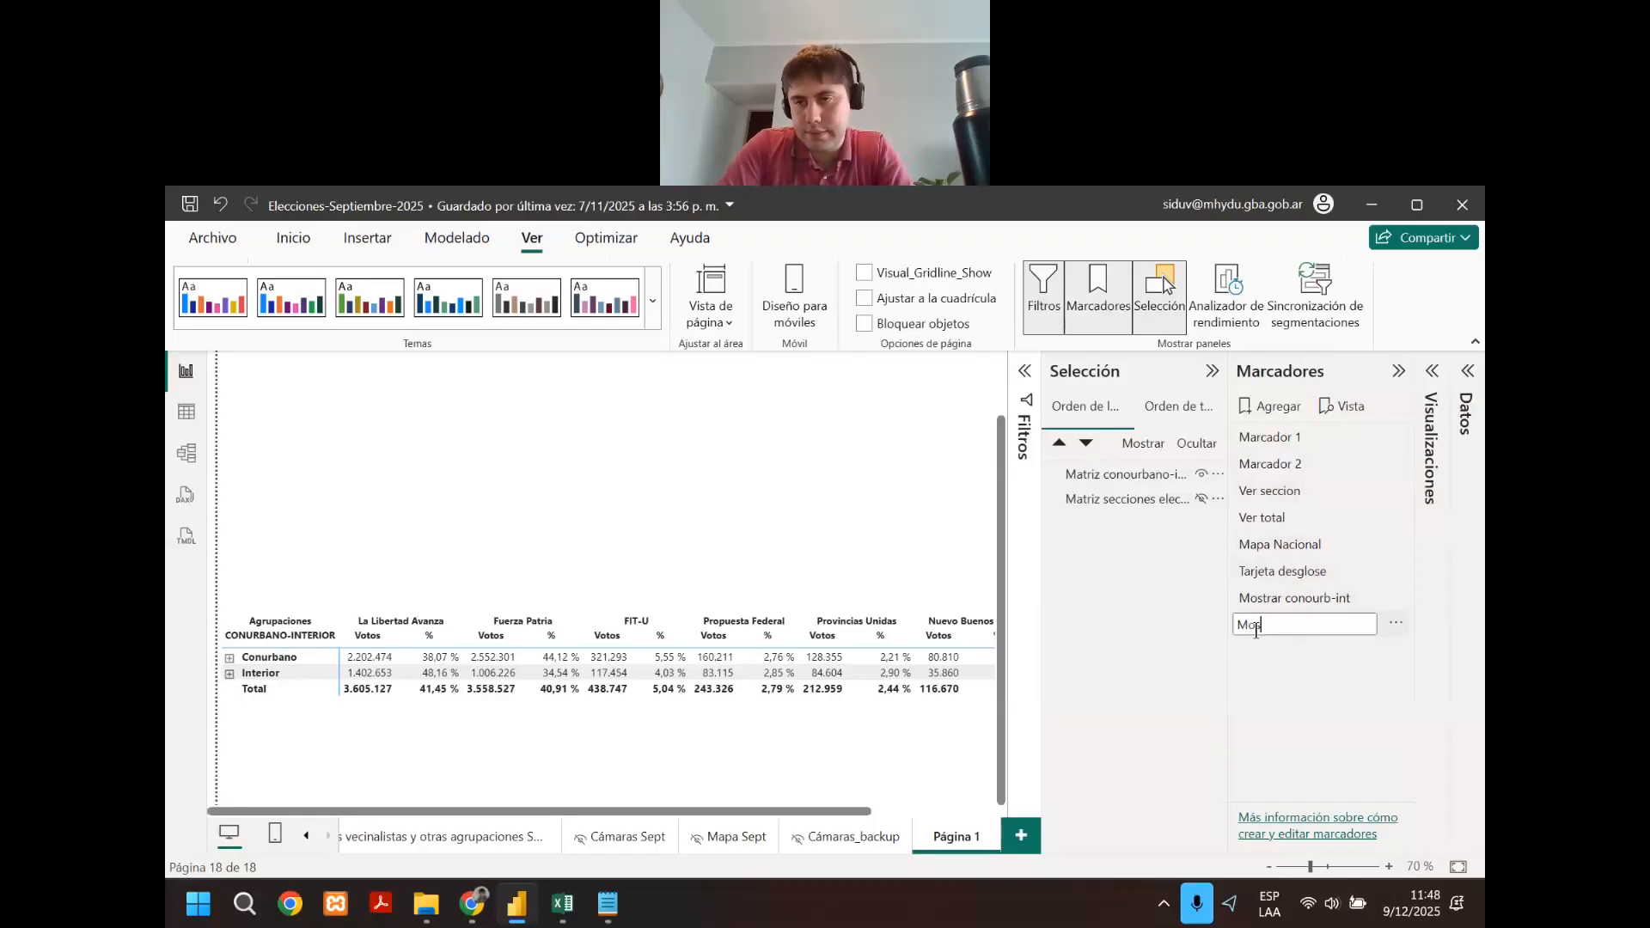
text(strar secciones e)
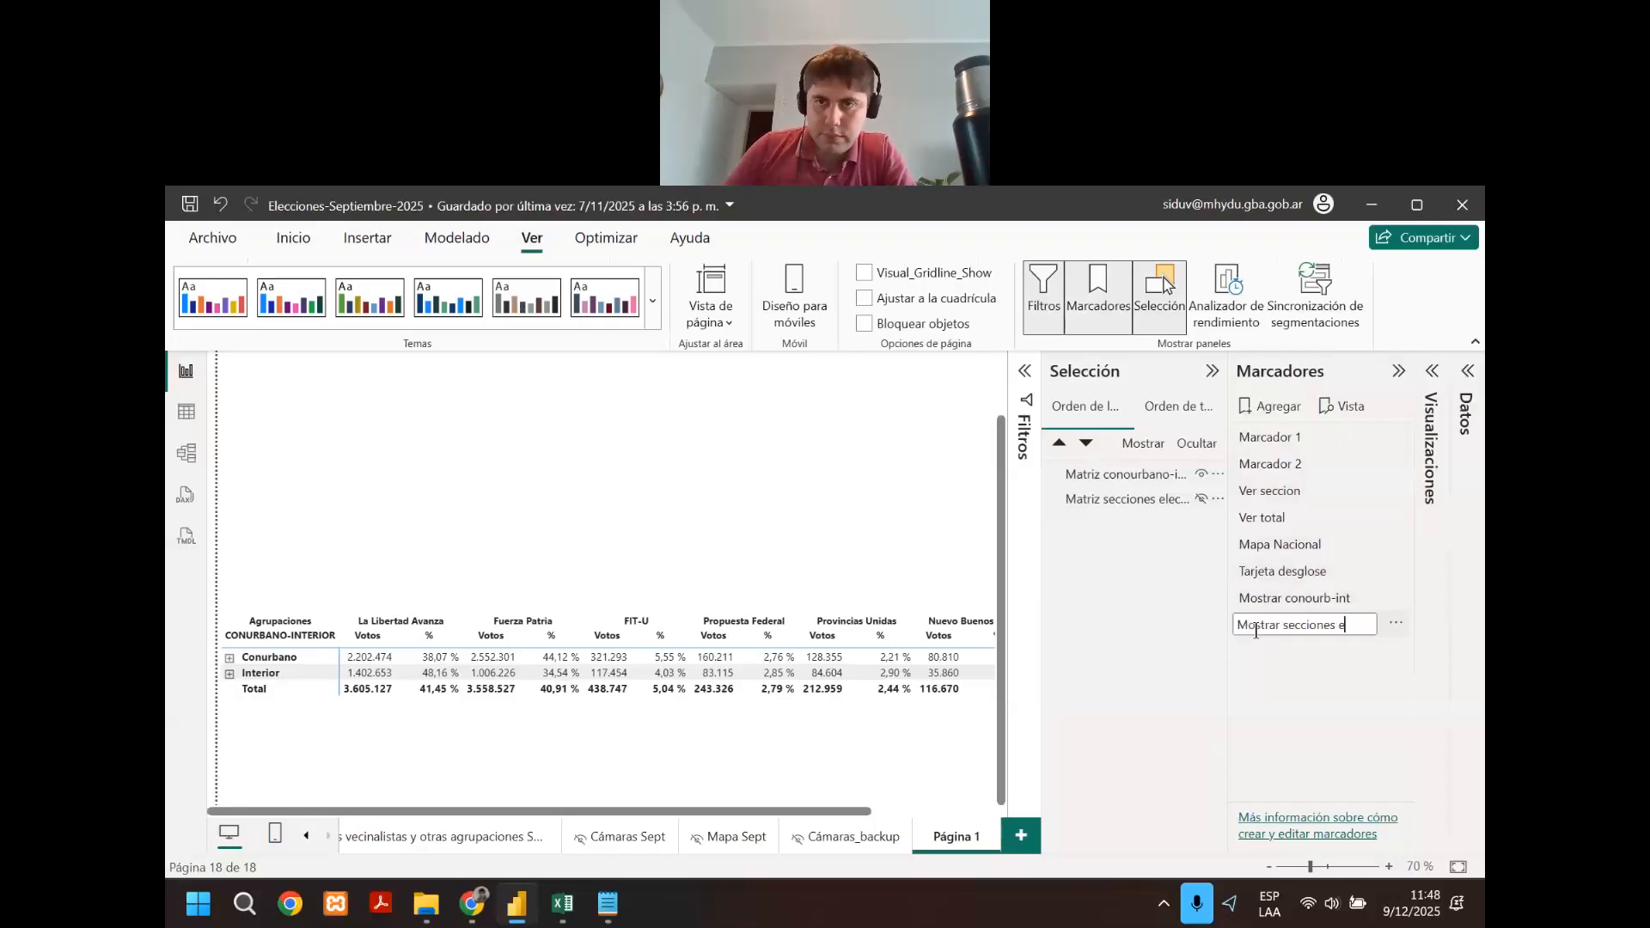
text(lectorales)
key(Return)
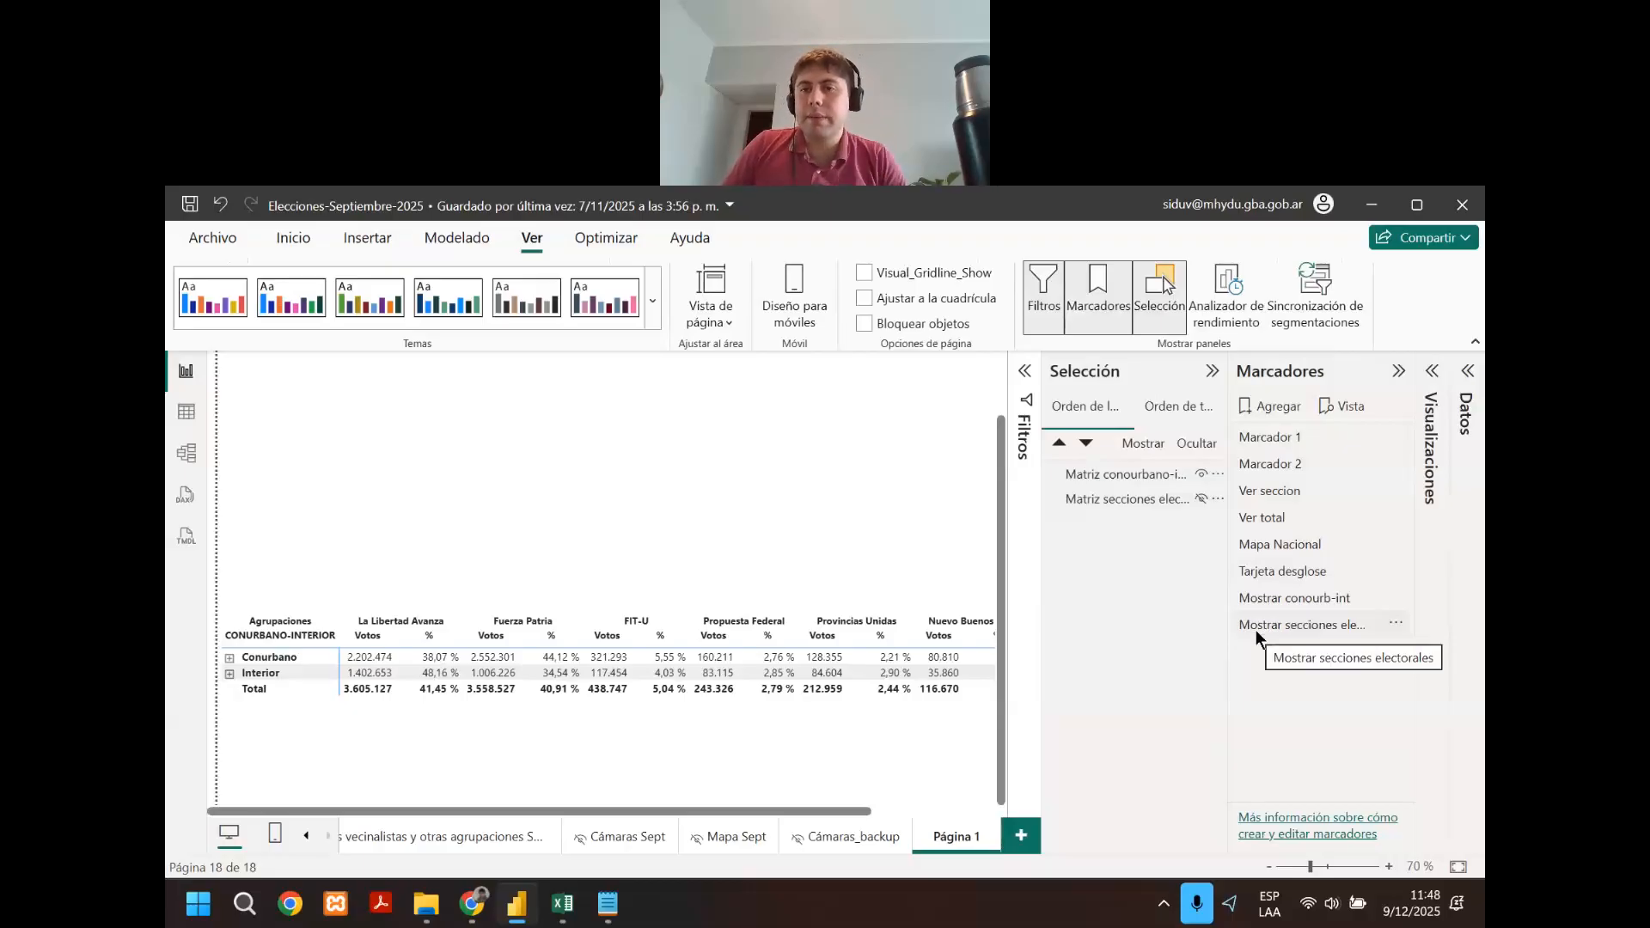
Show the electoral sections matrix, hide the Conurbano-Interior matrix, and update the "Mostrar secciones electorales" bookmark to store that visibility.
click(1256, 631)
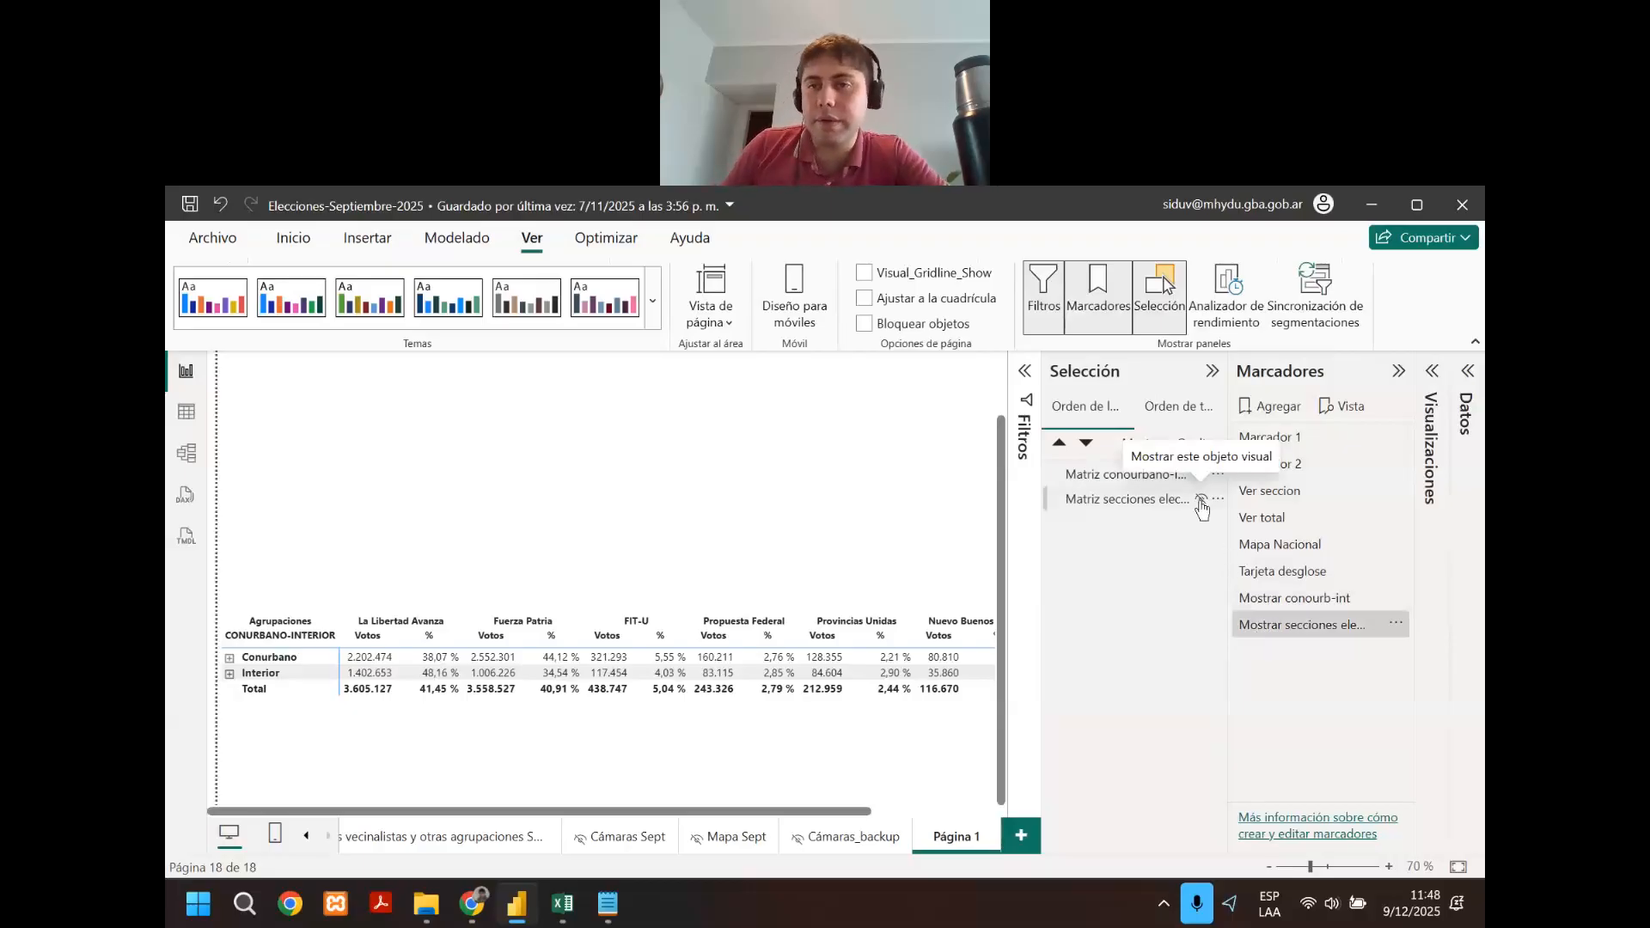
click(1201, 499)
click(1201, 473)
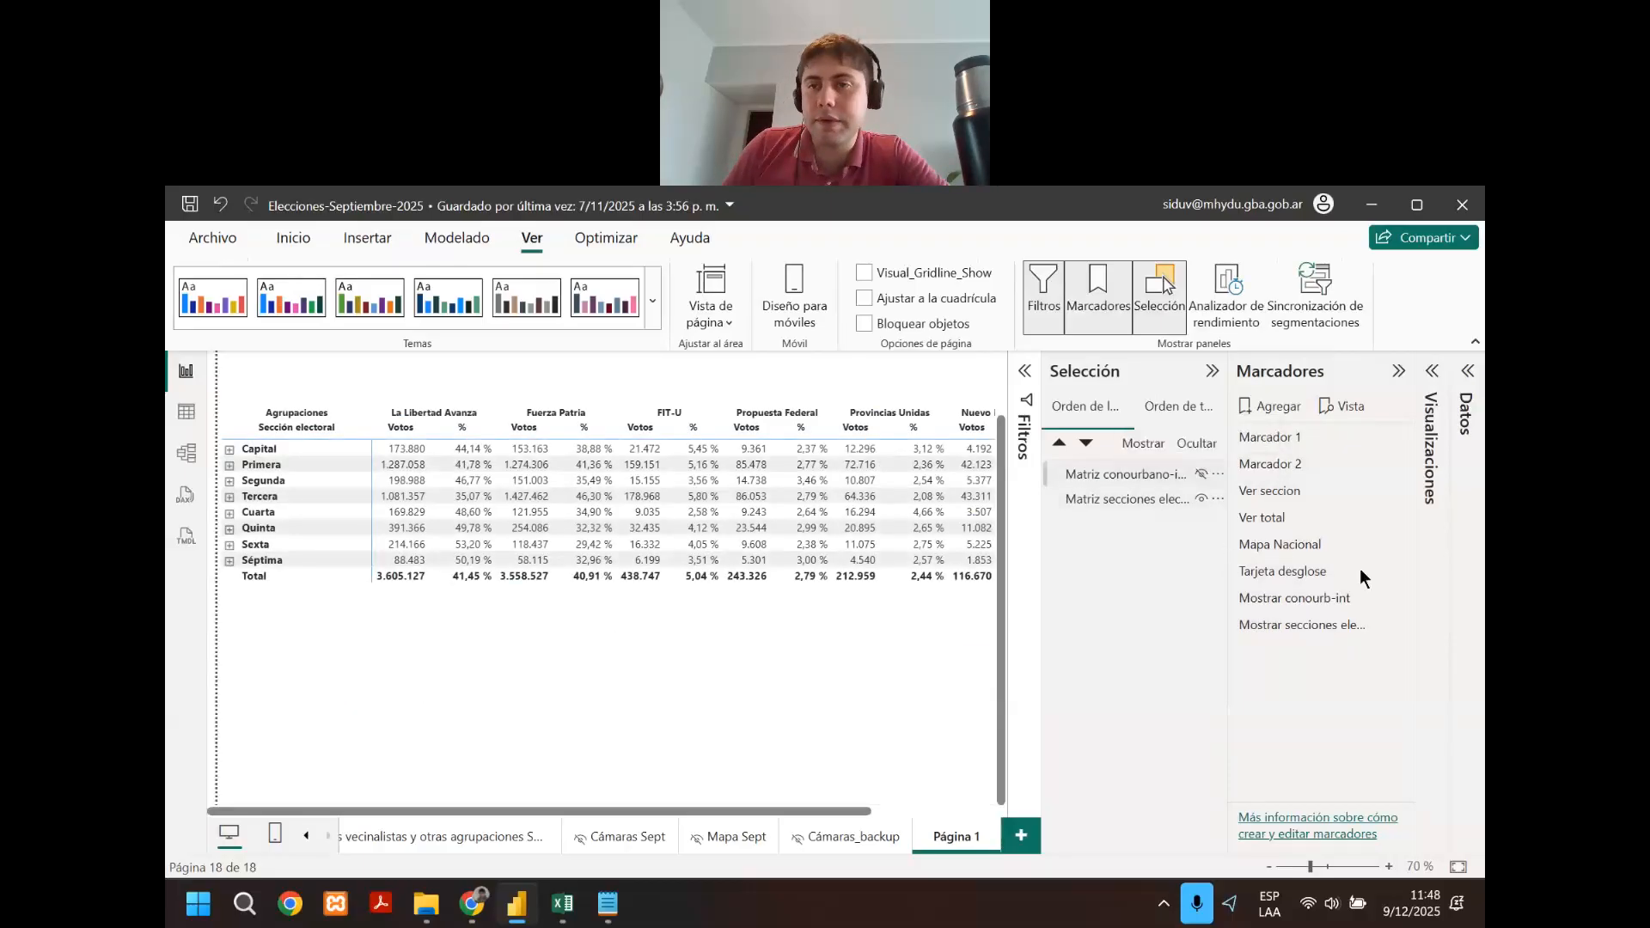
click(1396, 629)
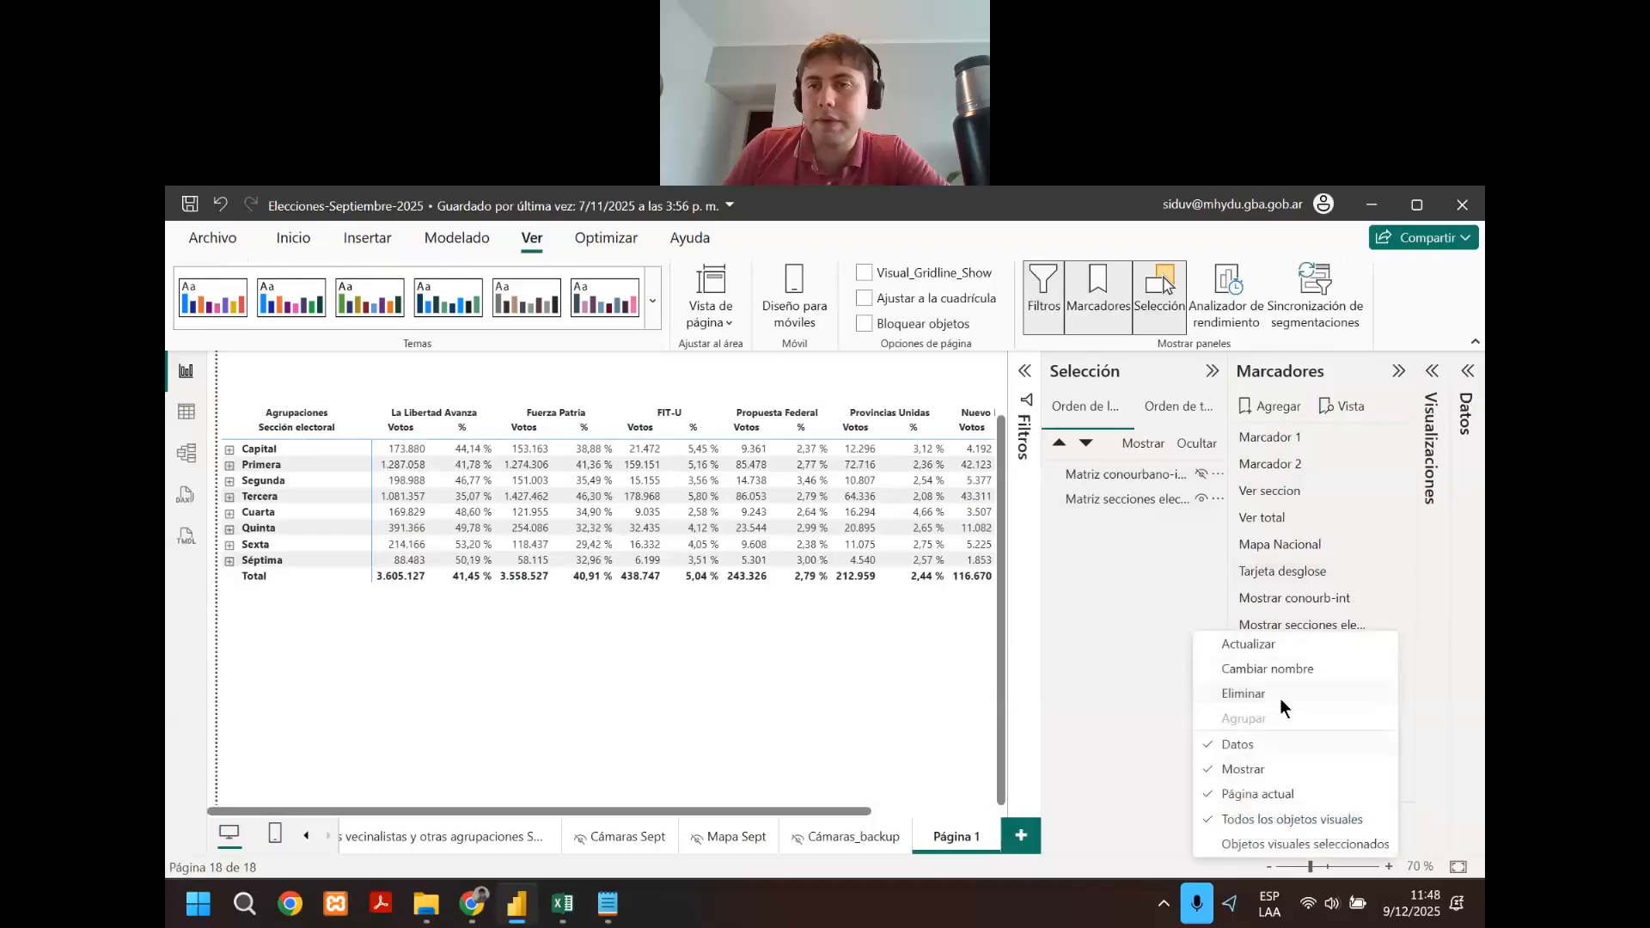
click(1259, 644)
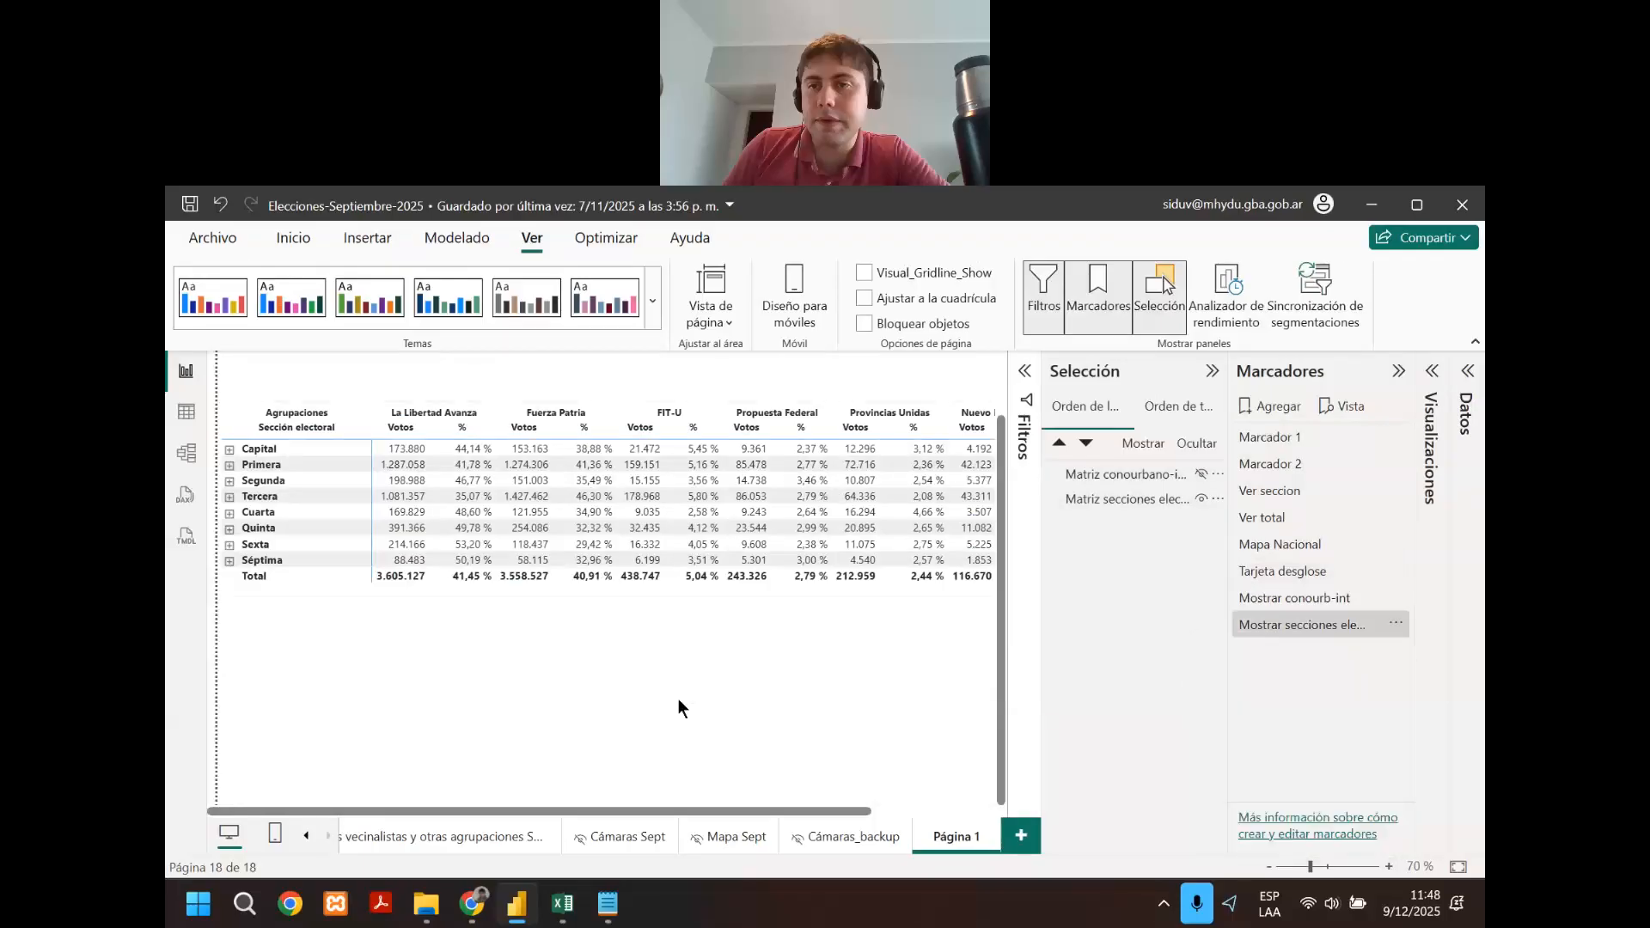
Test switching between the "Mostrar conourb-int" and "Mostrar secciones electorales" bookmarks, closing the selection pane along the way.
click(1283, 601)
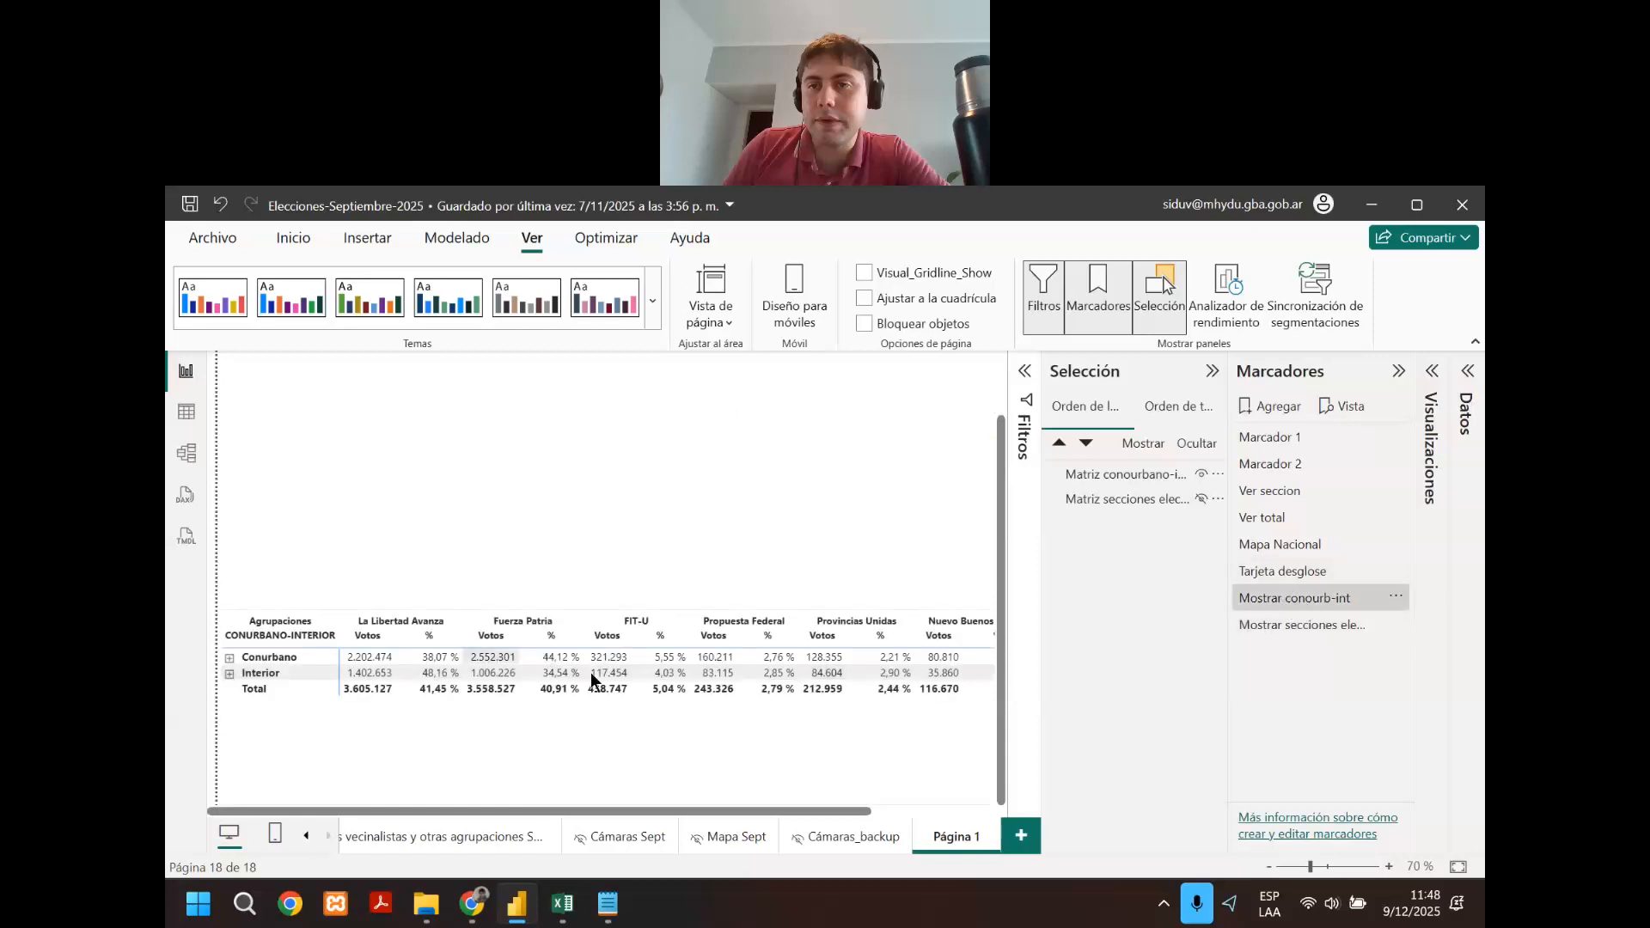
click(1306, 627)
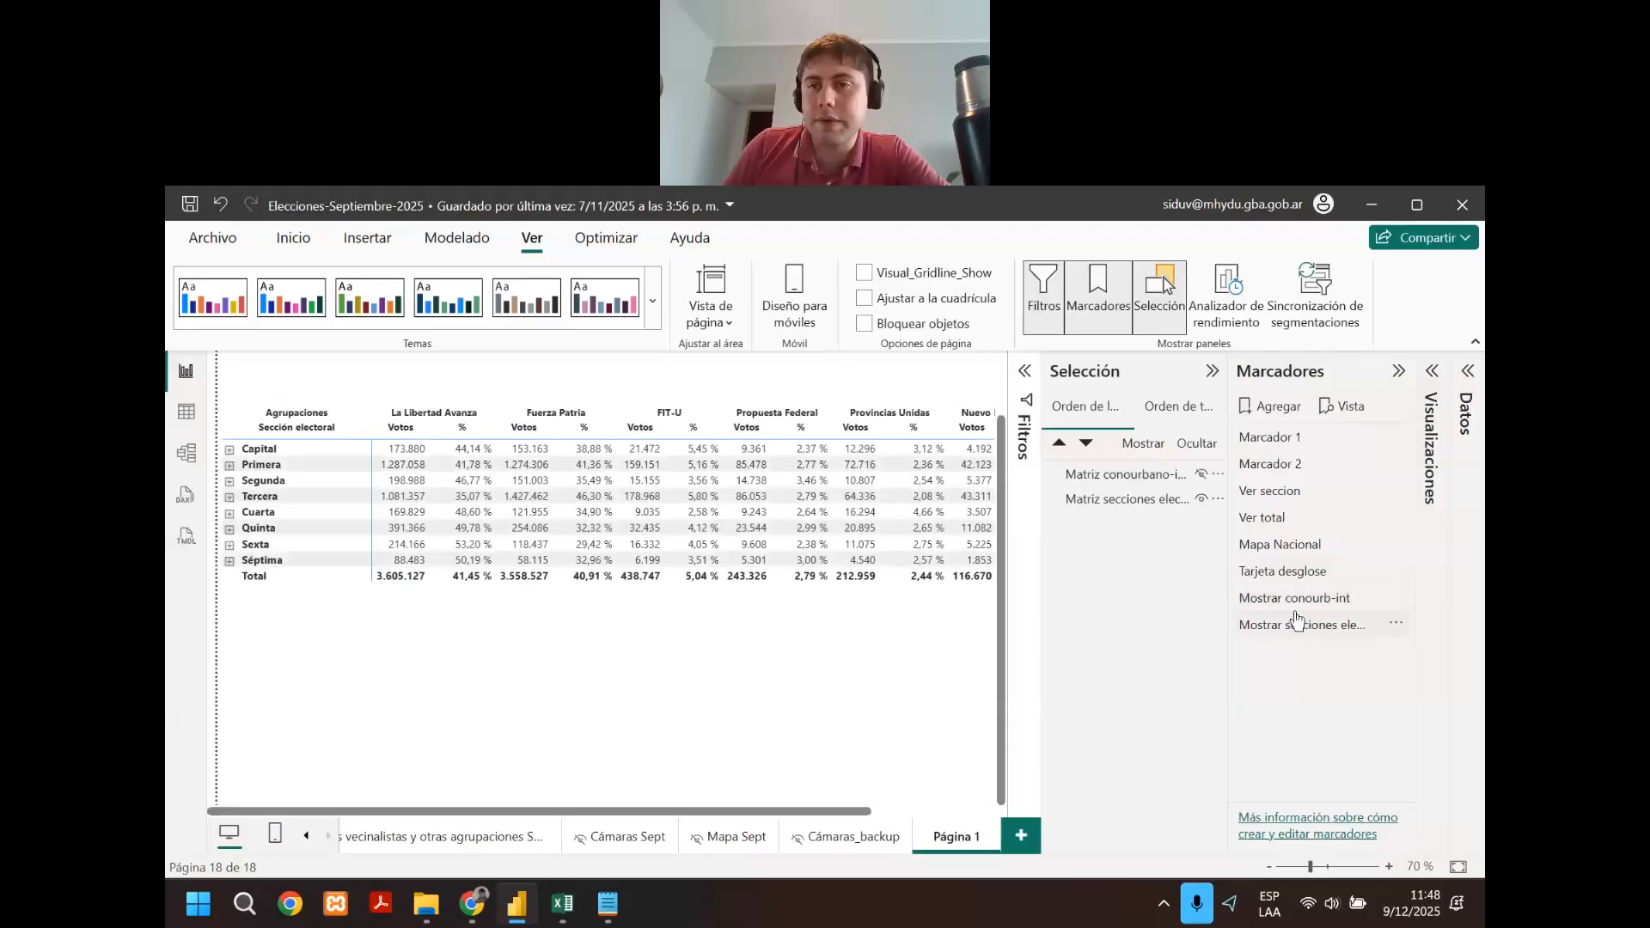
click(1299, 601)
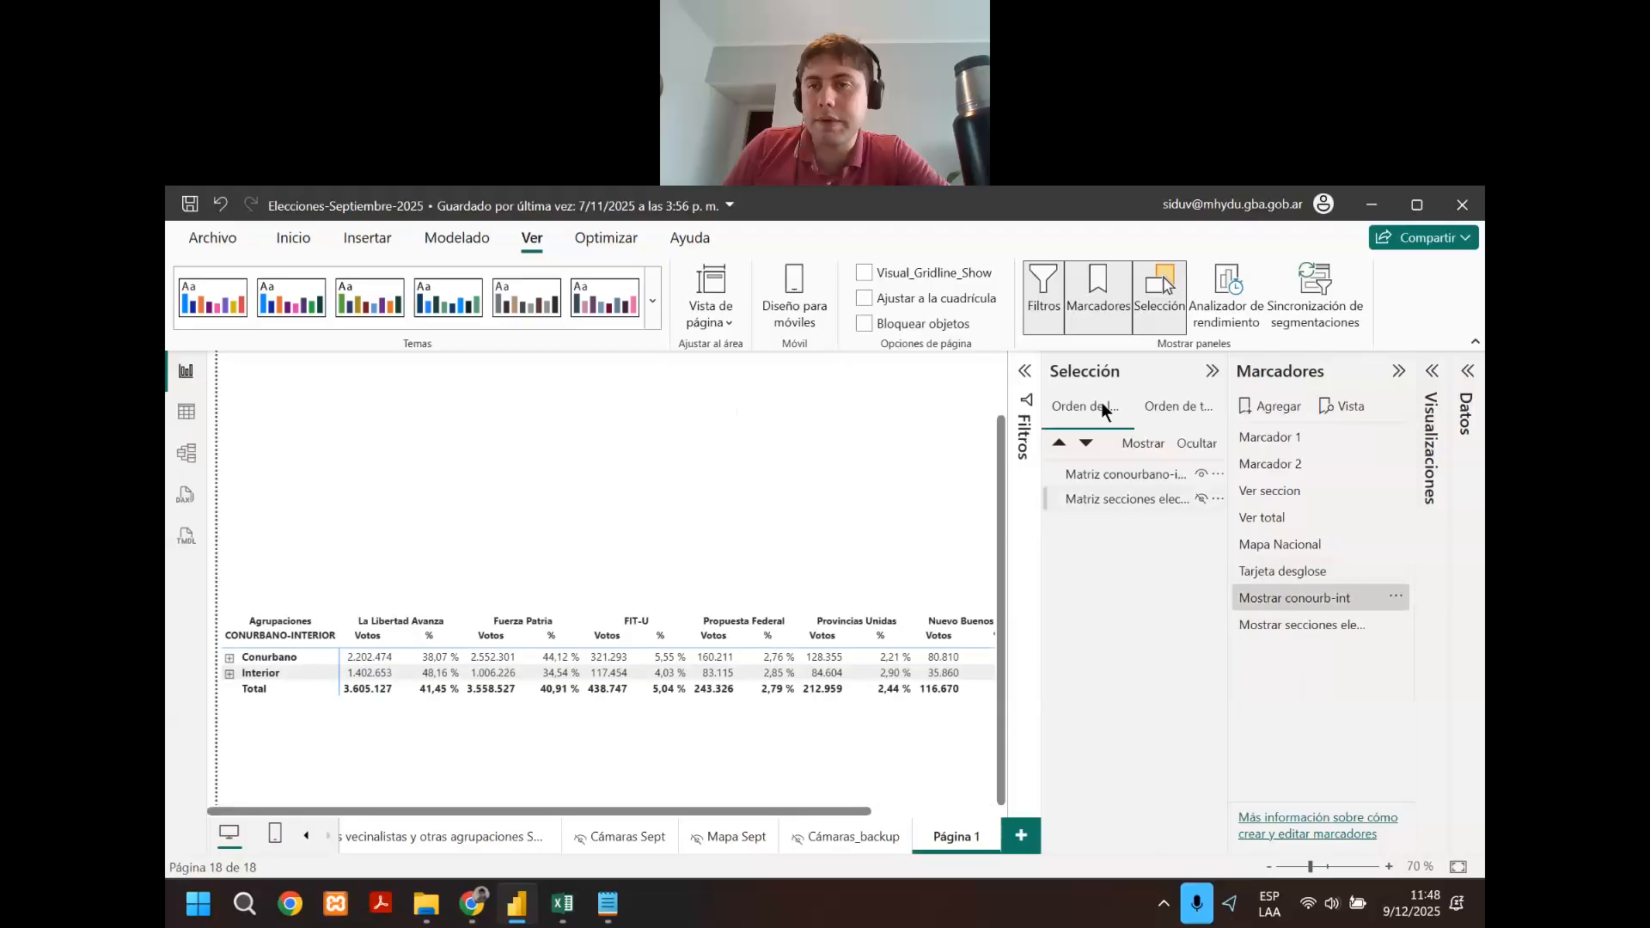
click(1212, 372)
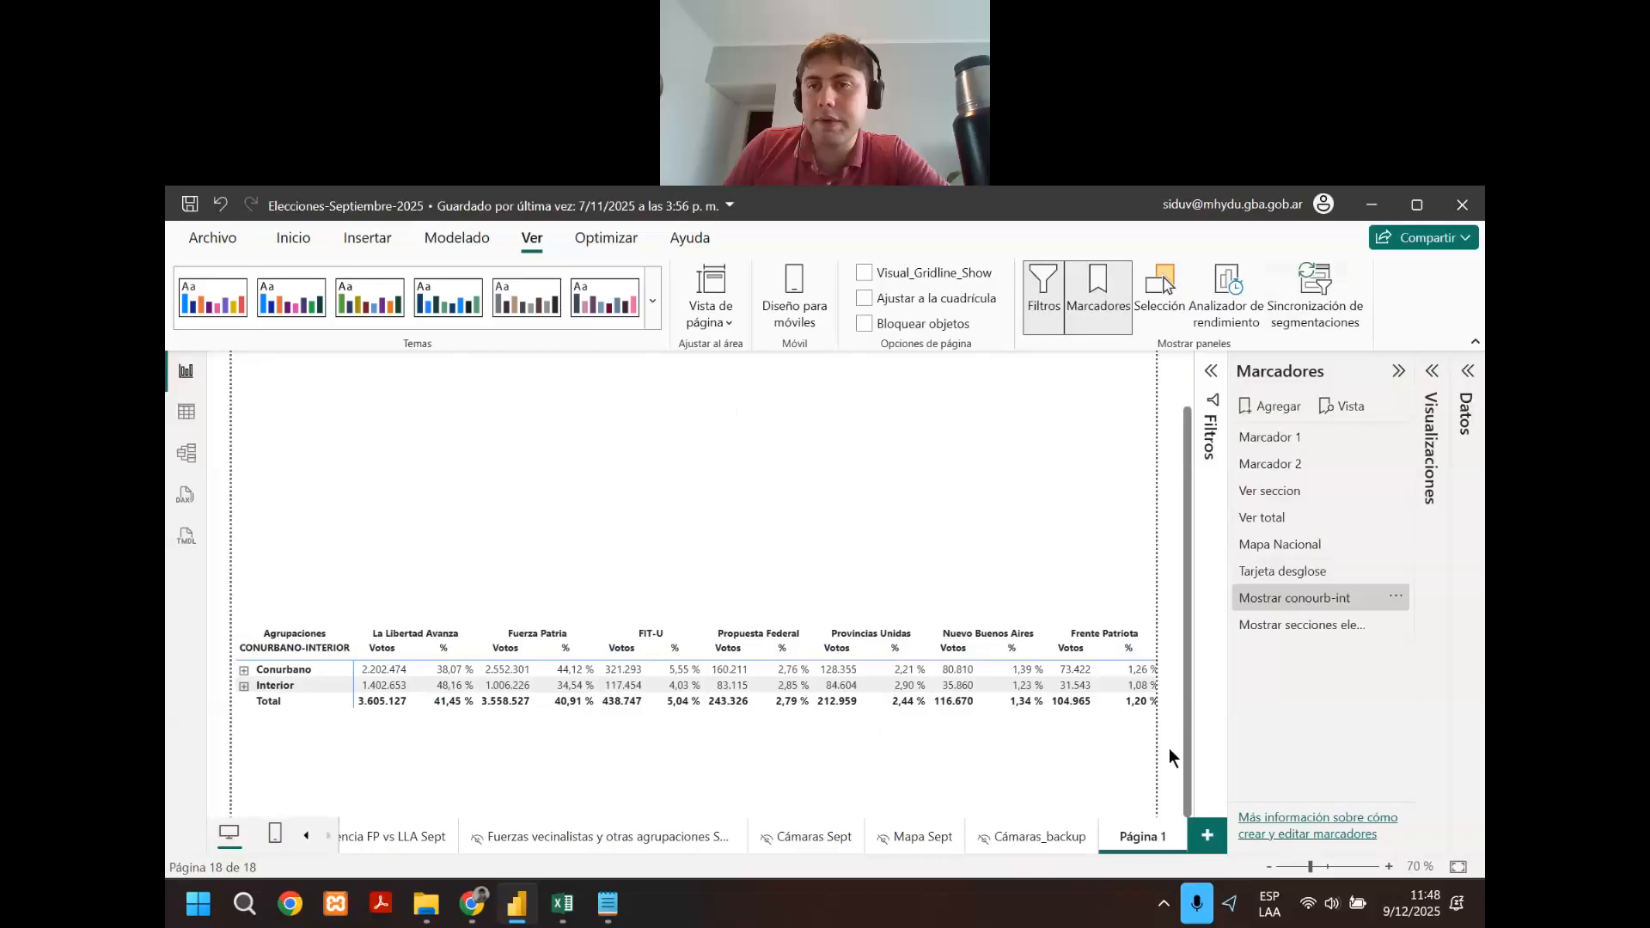
click(1299, 623)
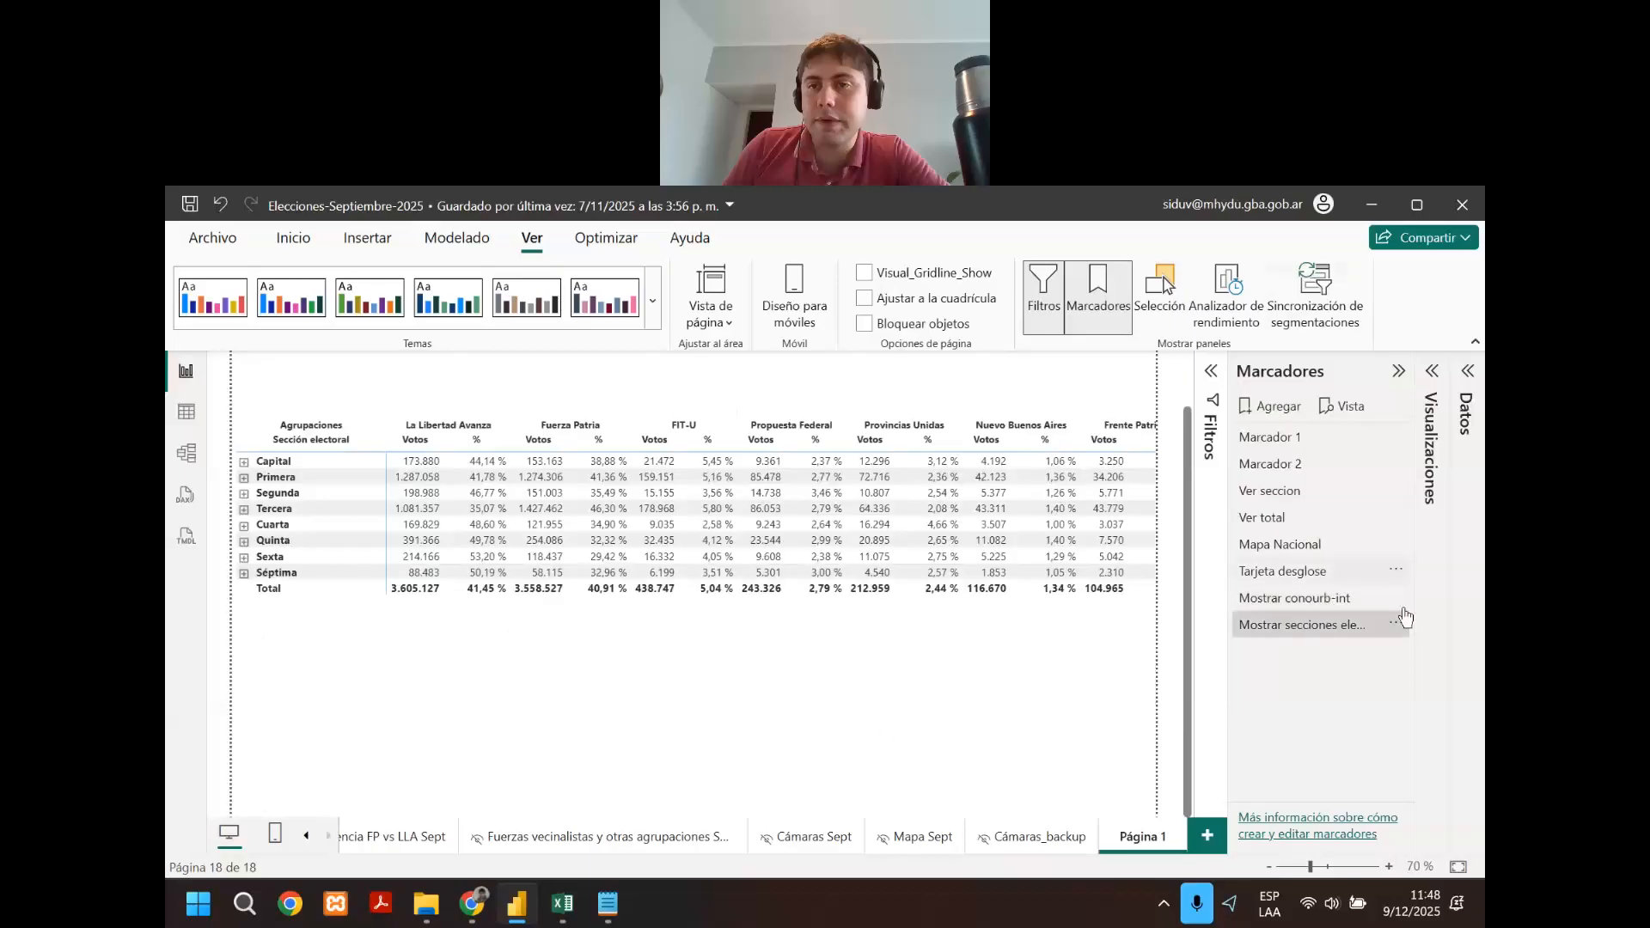
click(1359, 599)
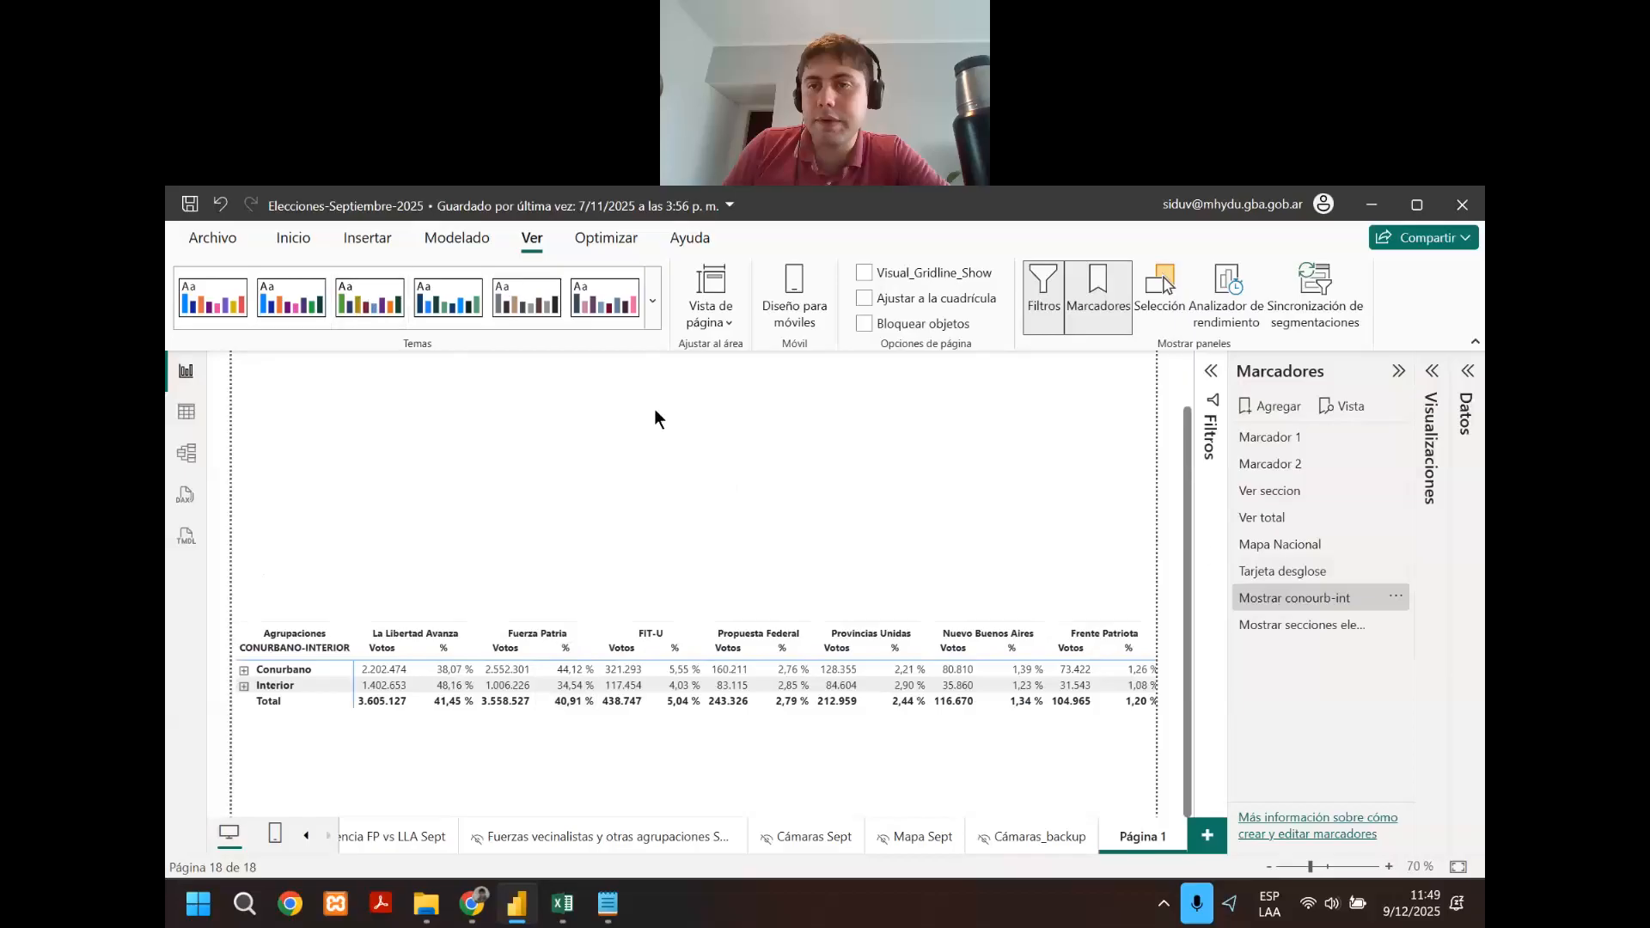
Insert a blank button and place it near the upper-left corner of the report page.
click(364, 248)
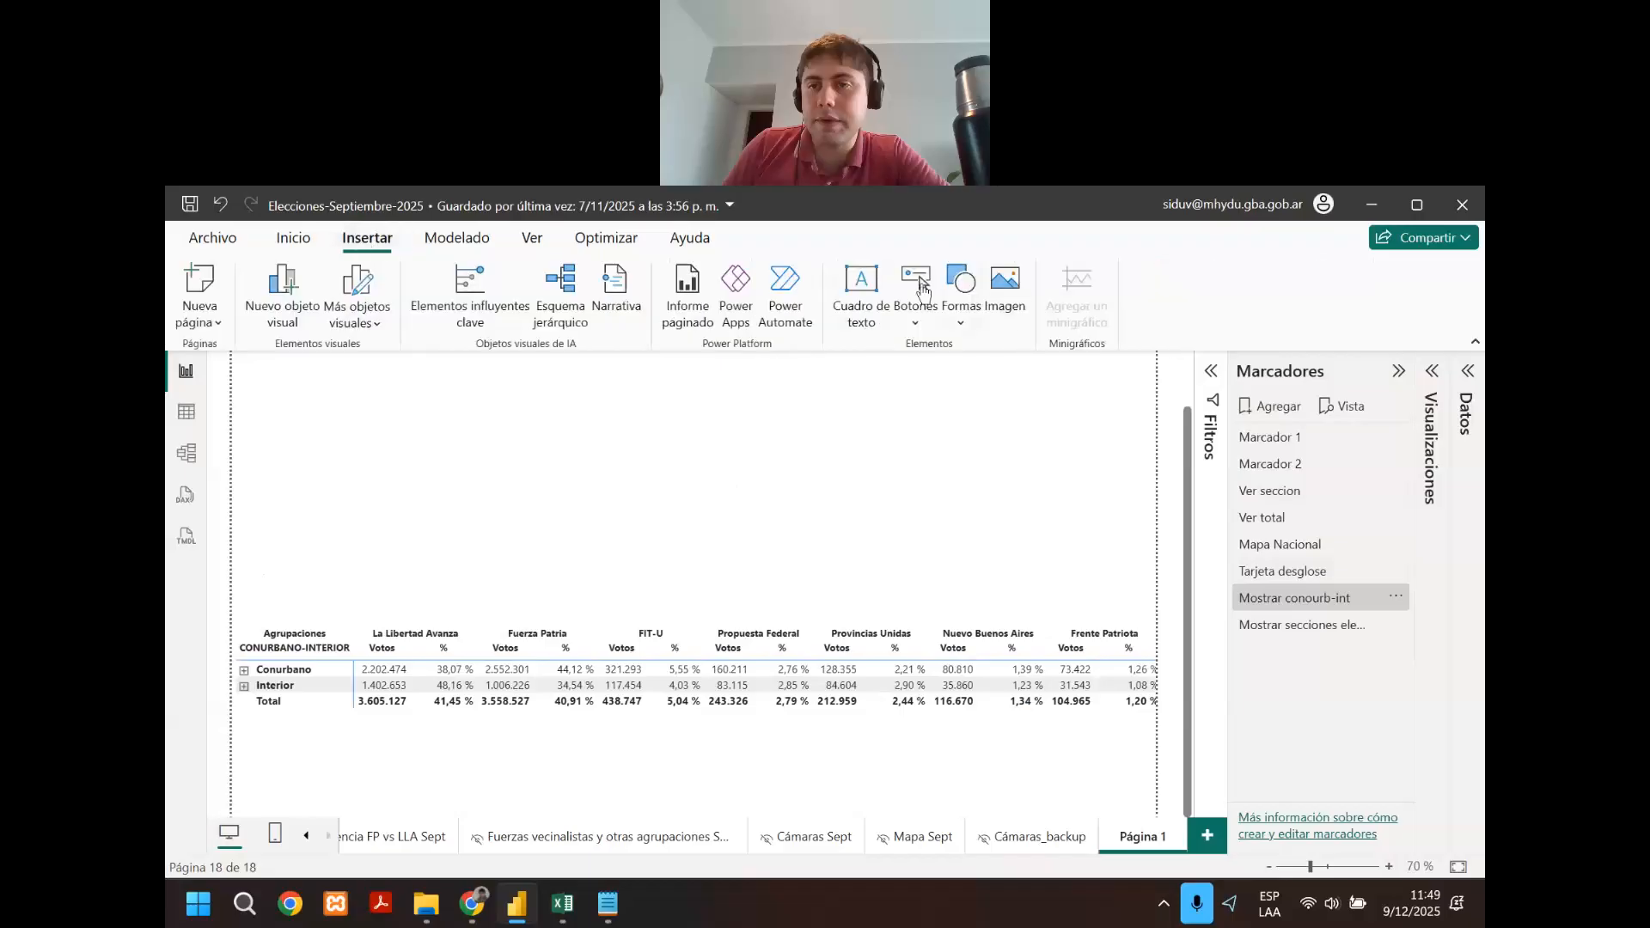
click(925, 335)
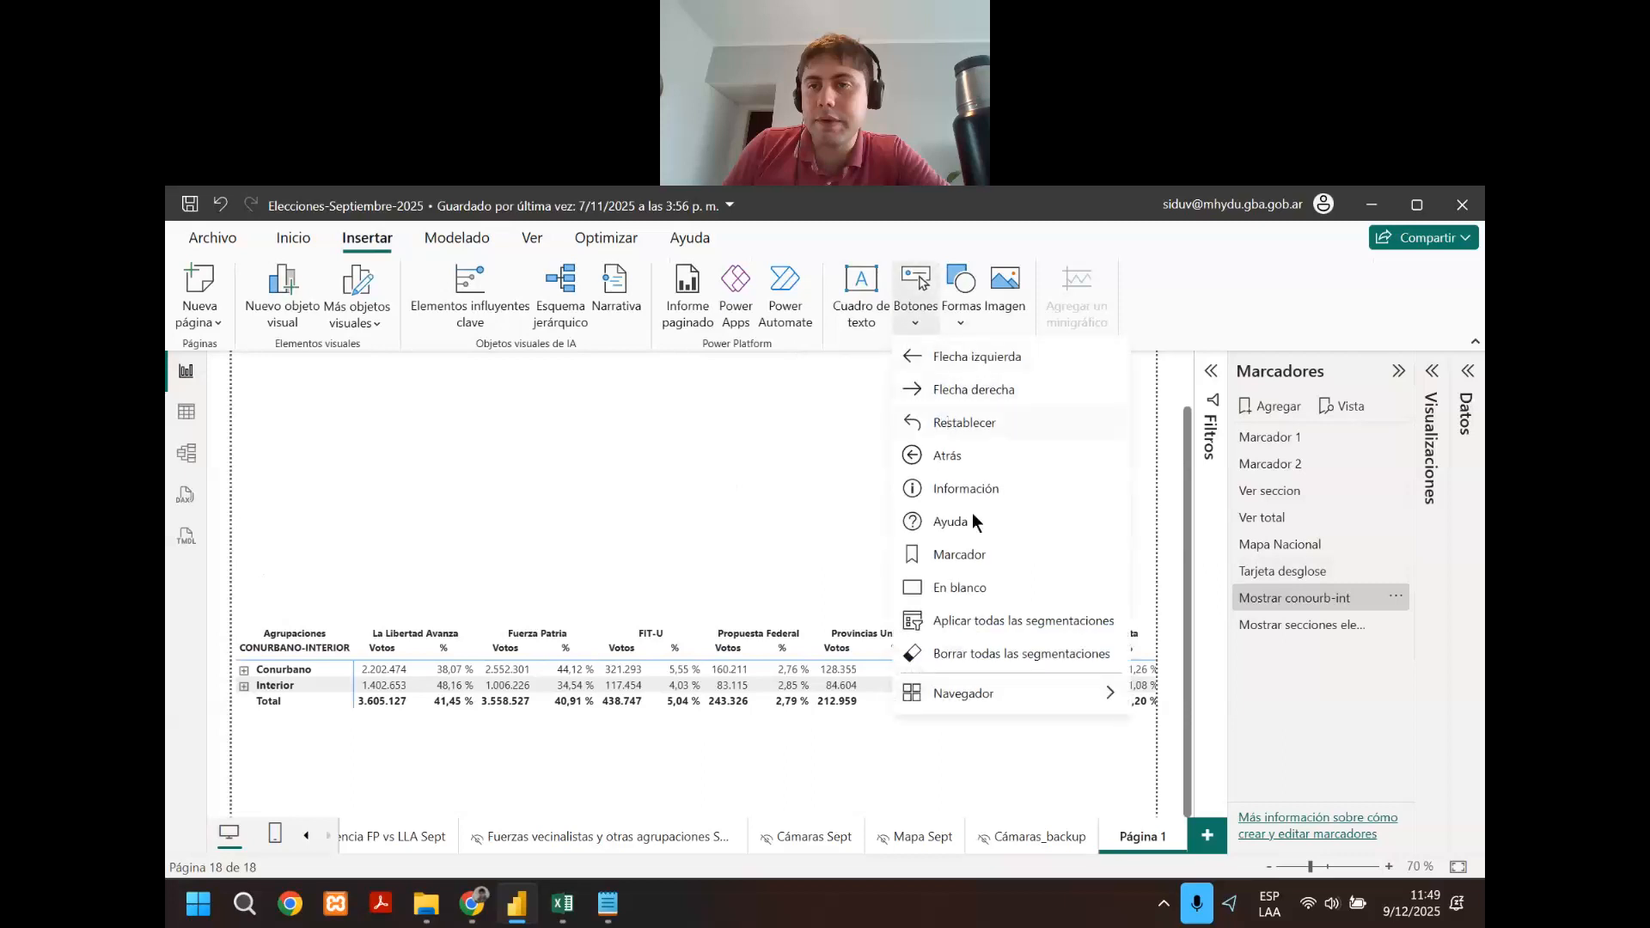
click(941, 588)
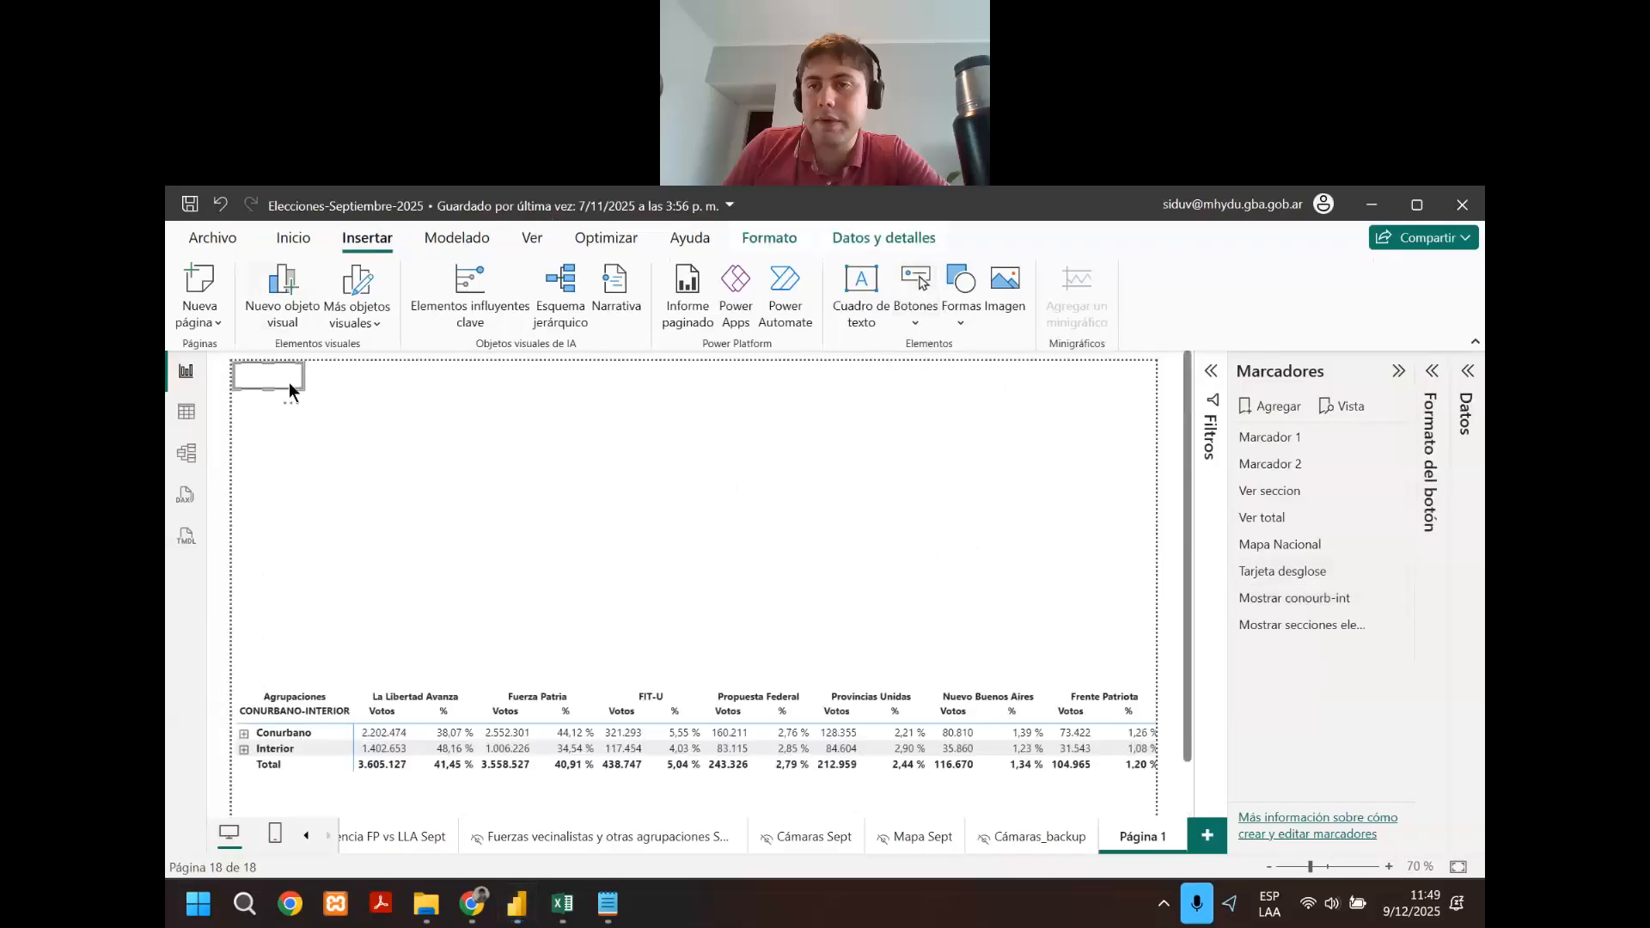
drag(261, 372, 187, 371)
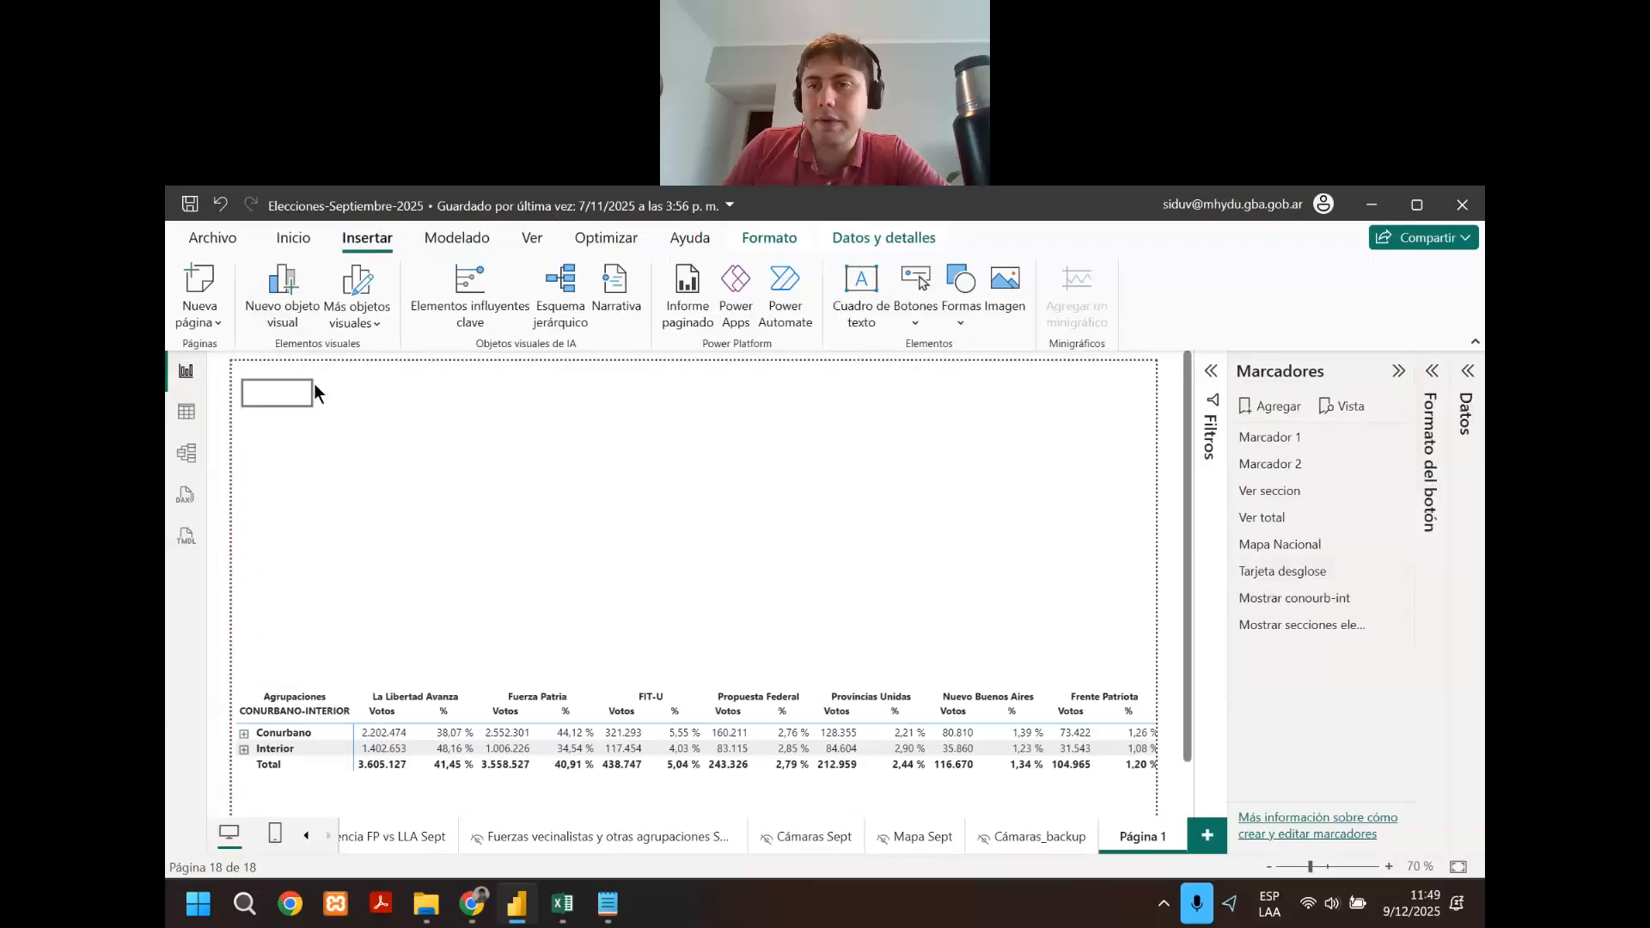
Enable the blank button's action with type "Marcador" and assign the bookmark "Mostrar conourb-int".
click(1432, 372)
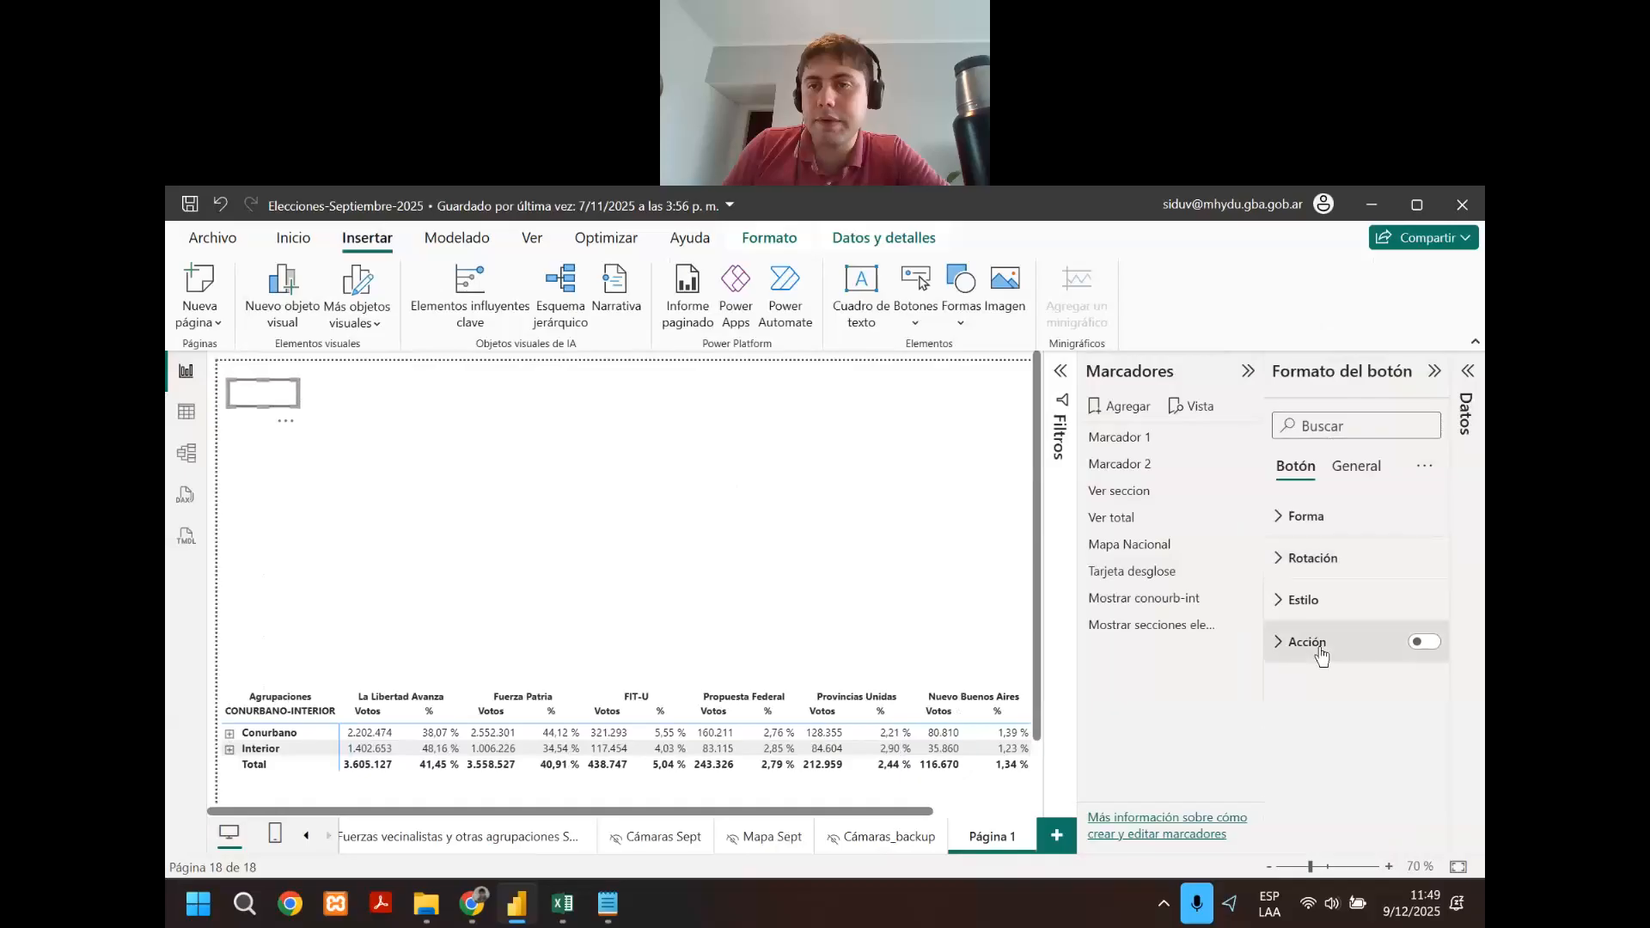
click(1322, 657)
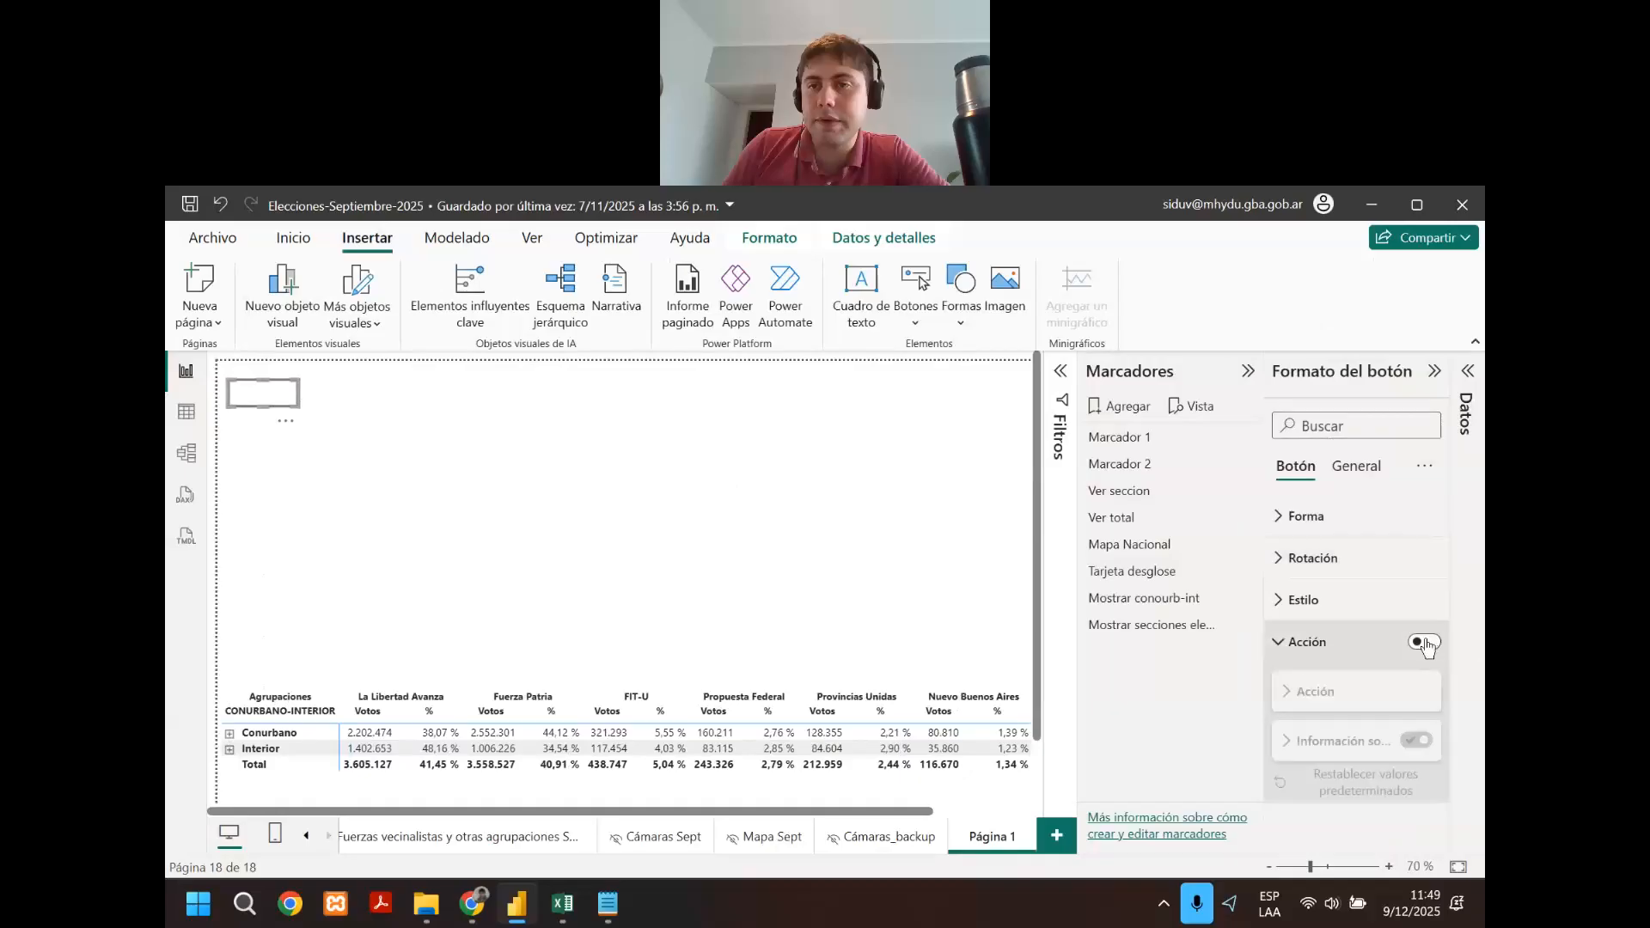
click(1425, 642)
click(1346, 691)
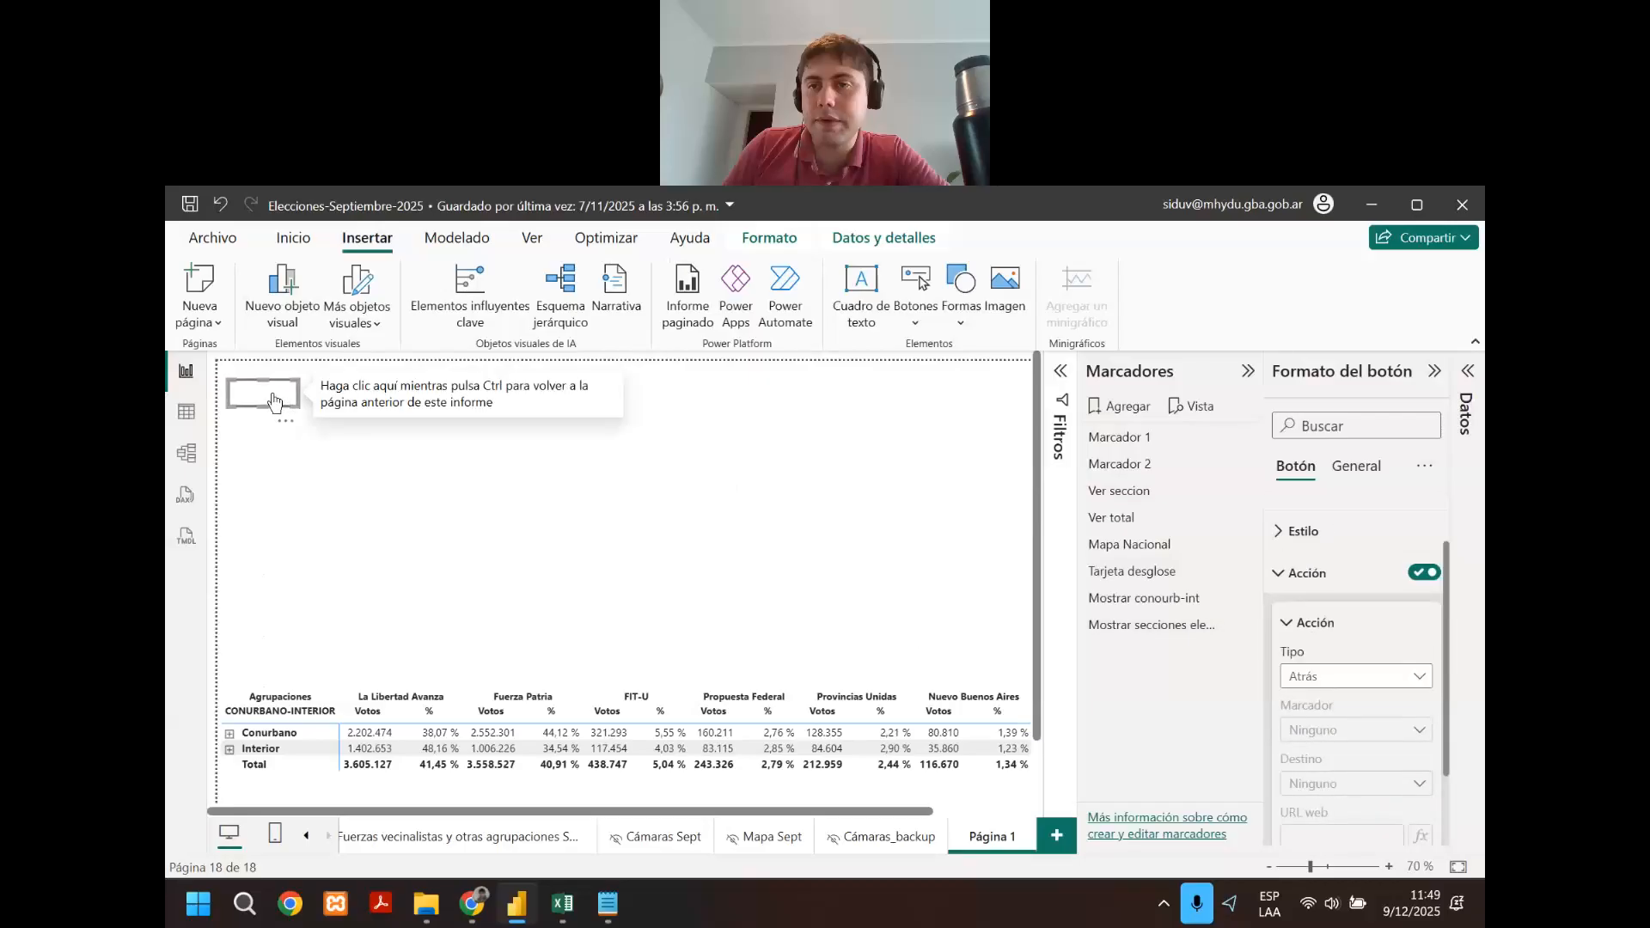
click(1410, 675)
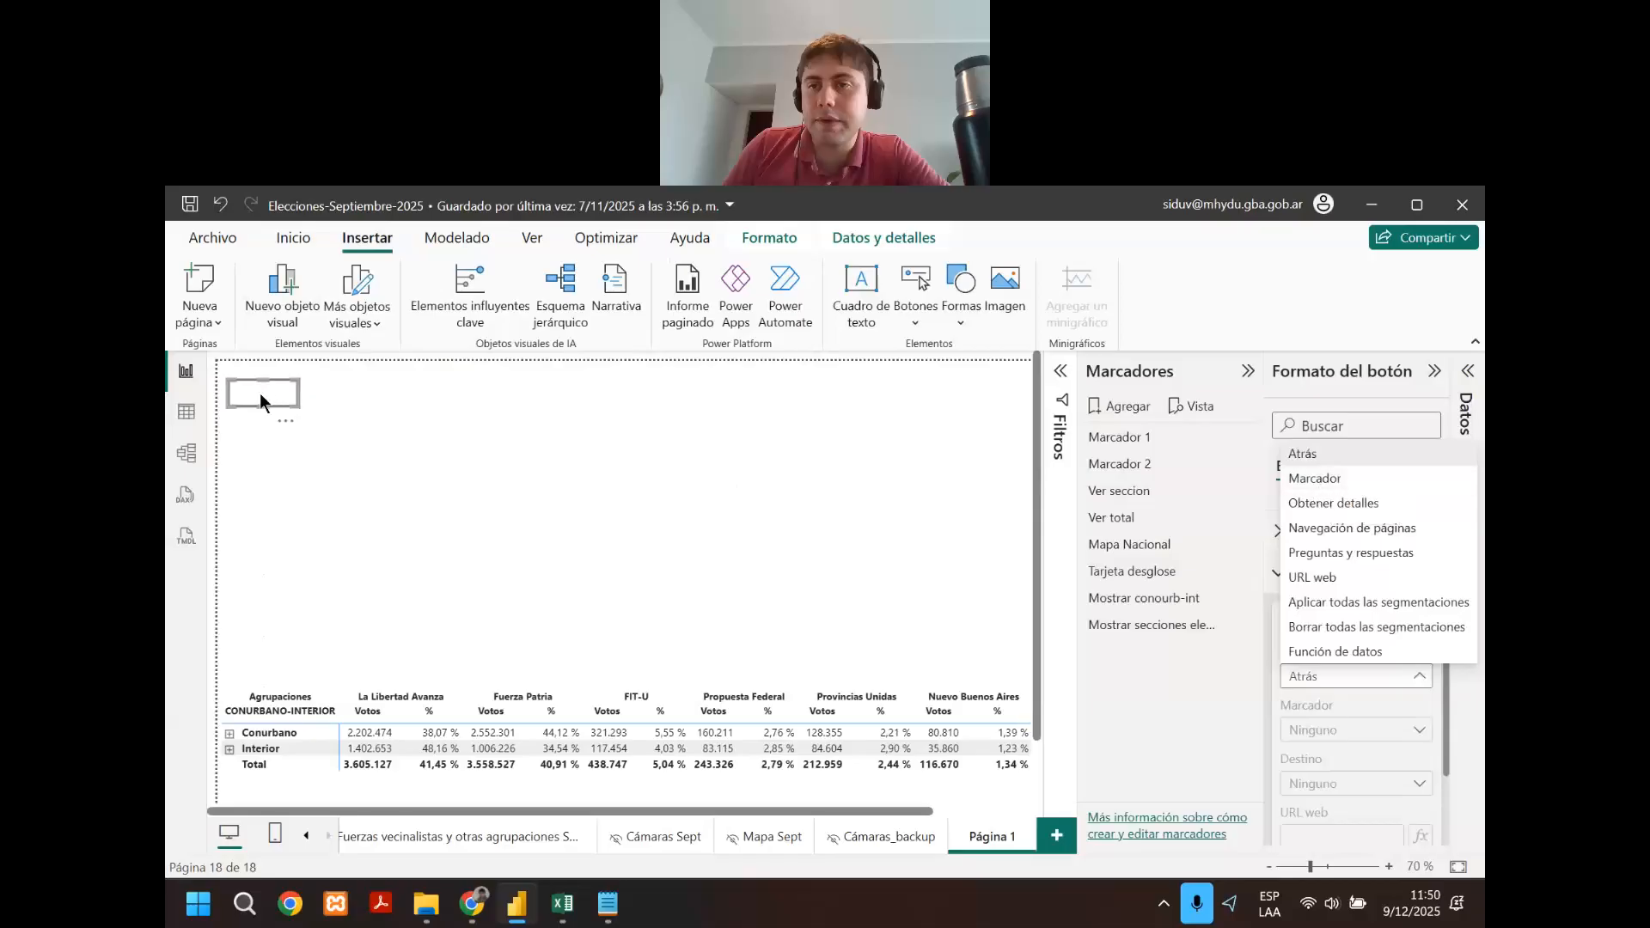
click(1322, 481)
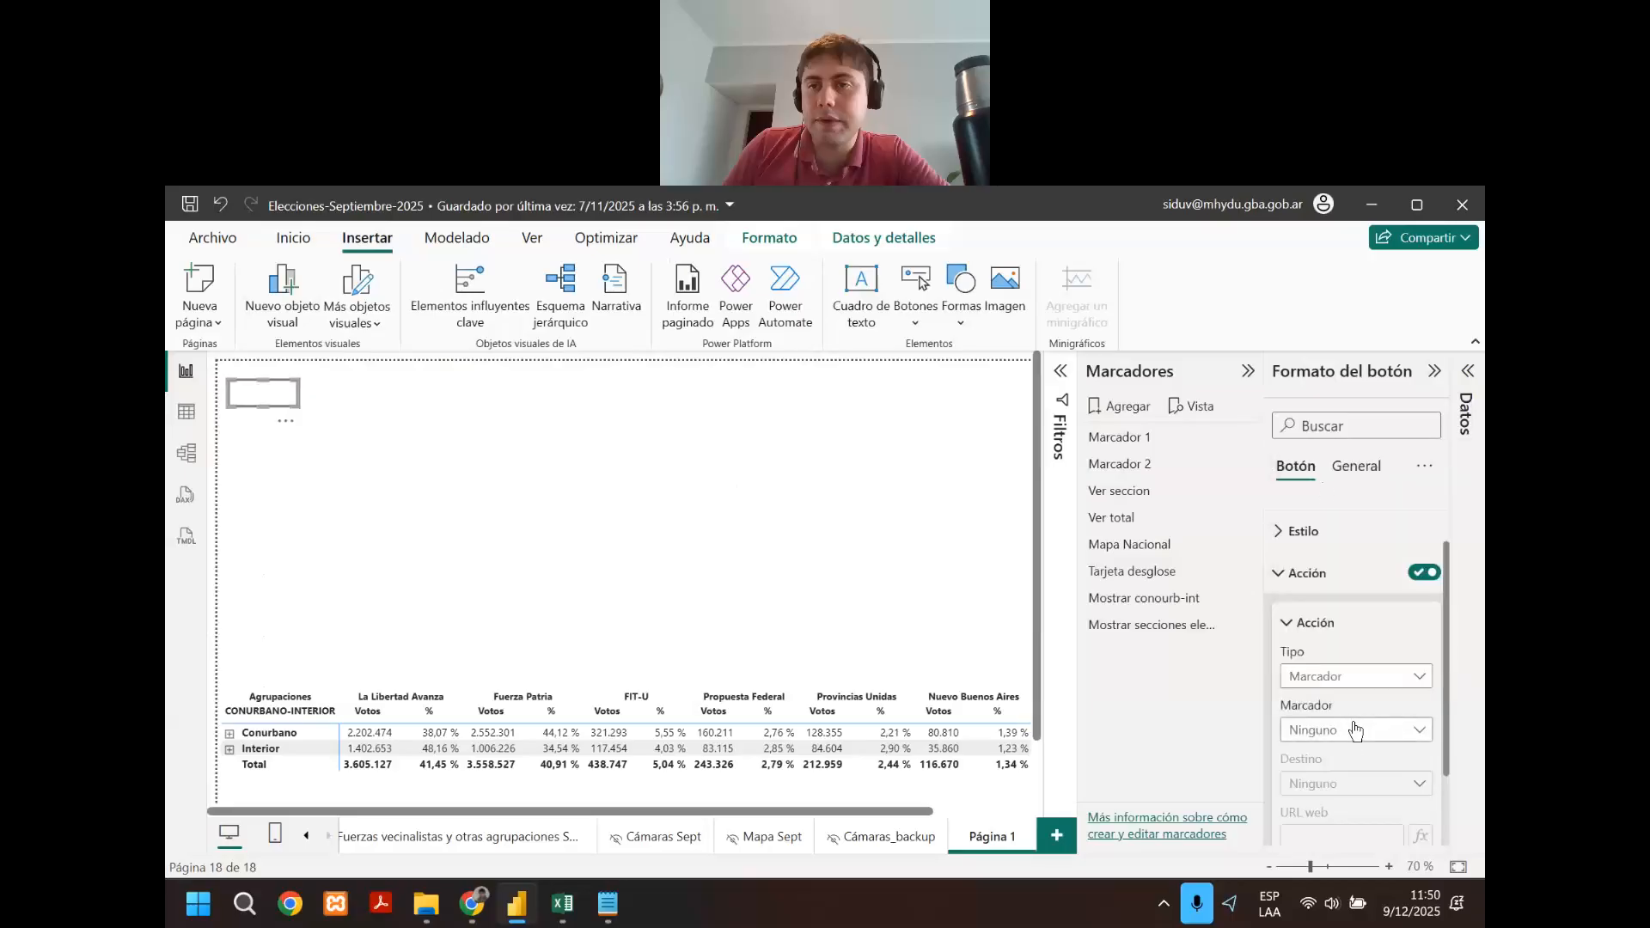
click(1355, 730)
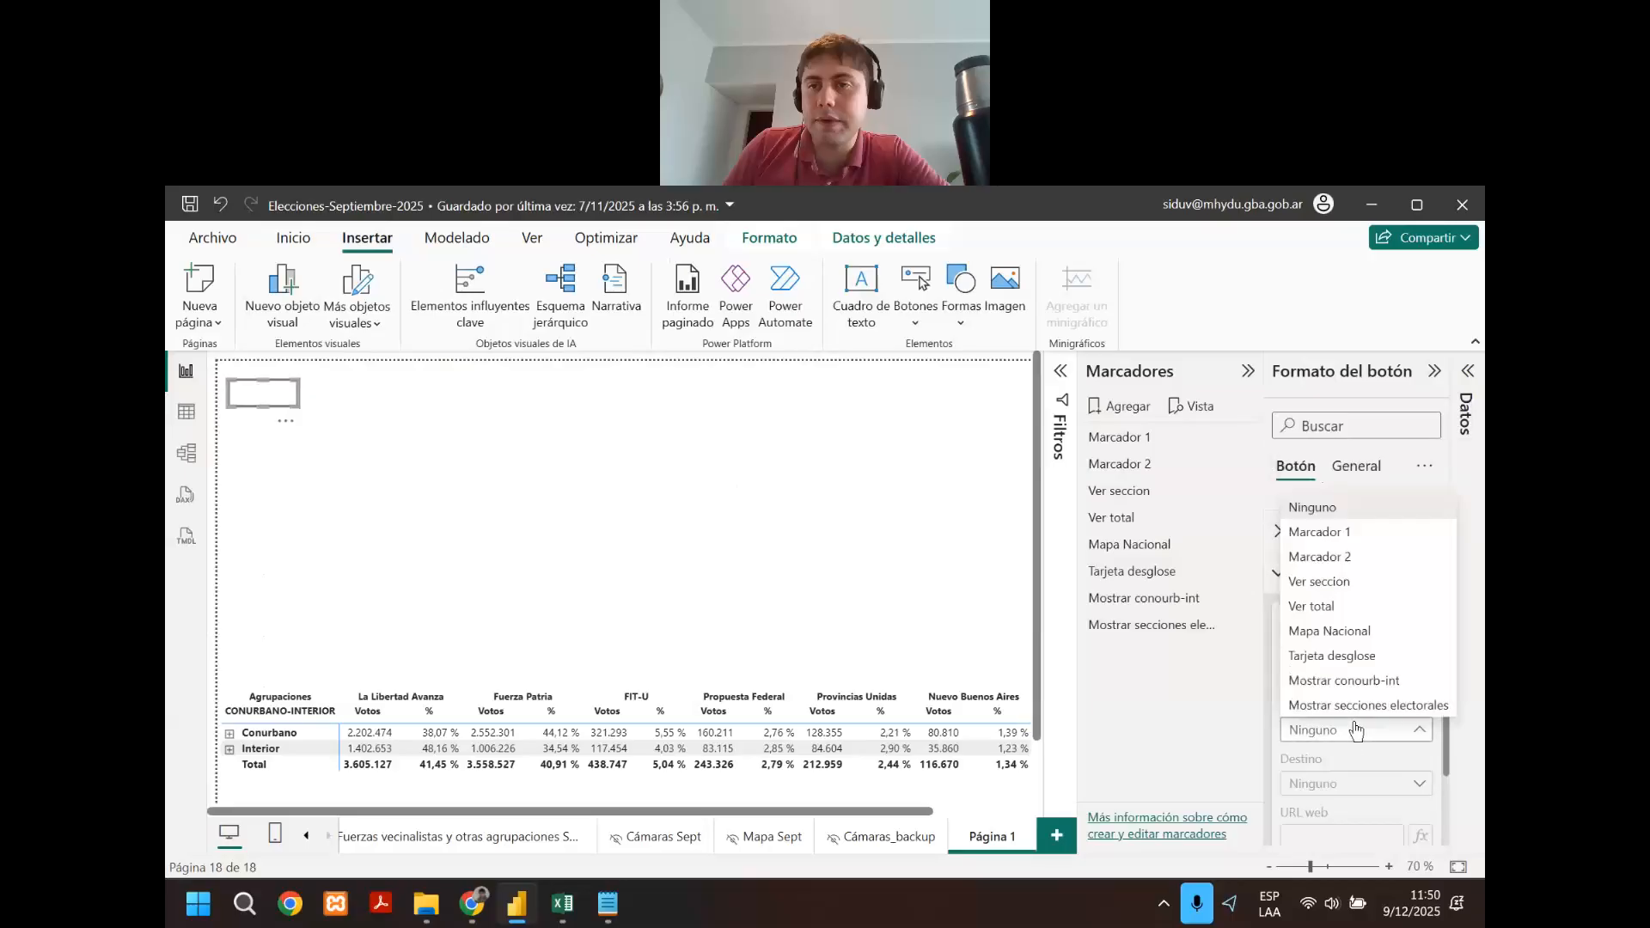
click(1360, 681)
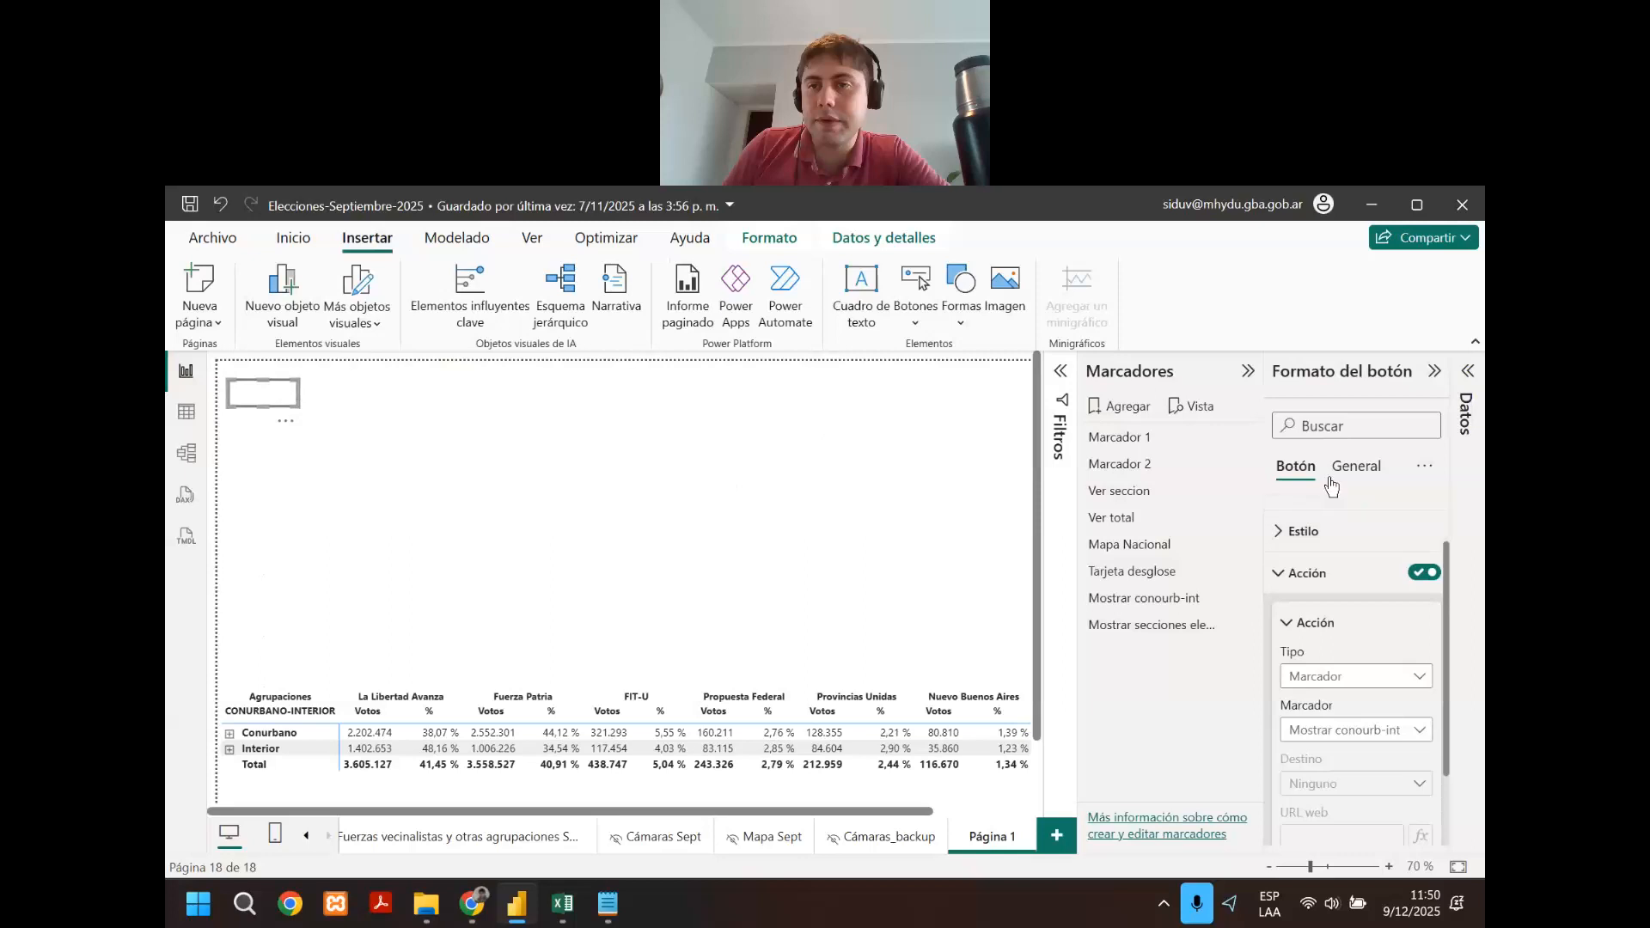
Enable the button's title with the text "Mostrar conourbano-interior" and enlarge the button to fit it.
click(1356, 466)
click(1421, 559)
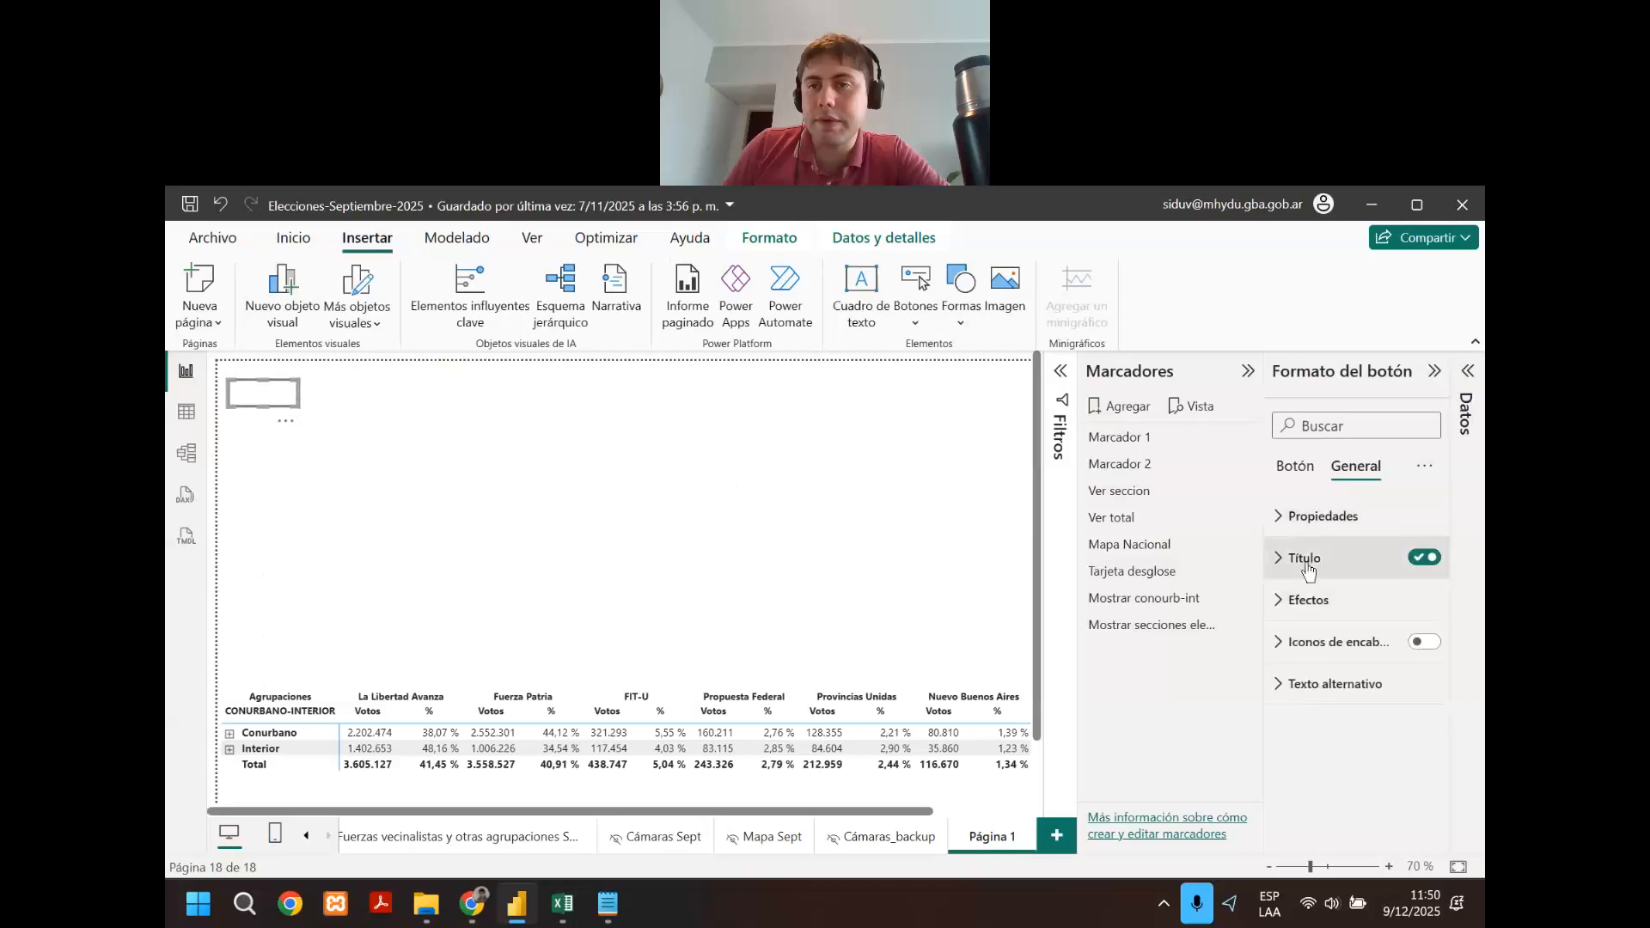
click(1374, 558)
click(1335, 663)
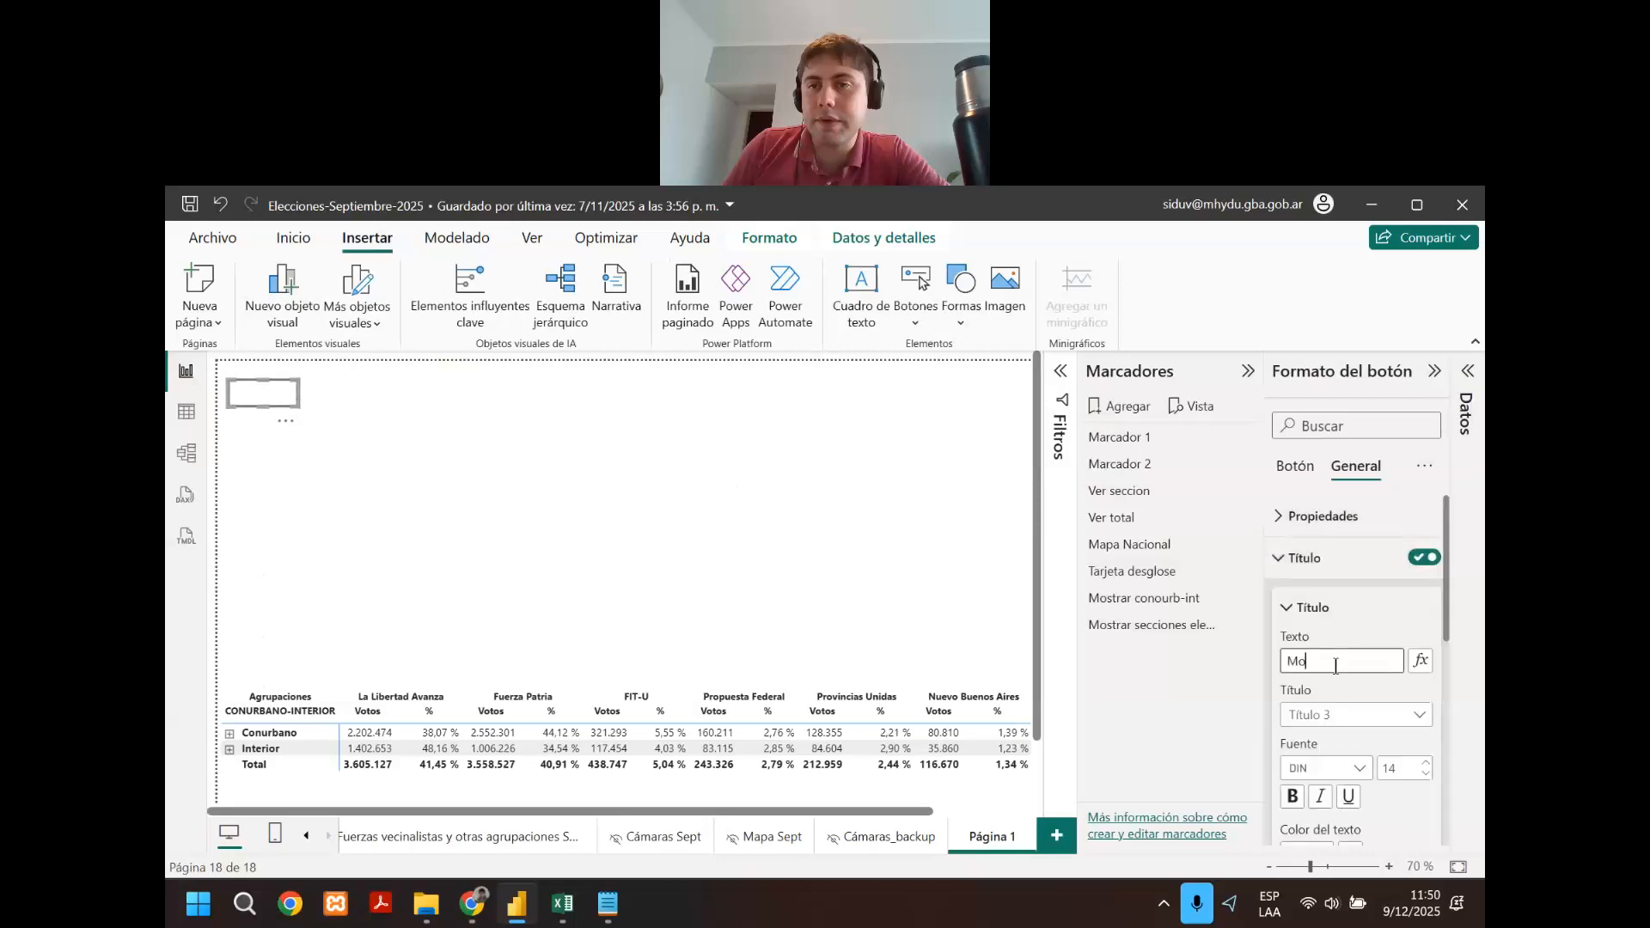
text(Mostrar conourbano-interior)
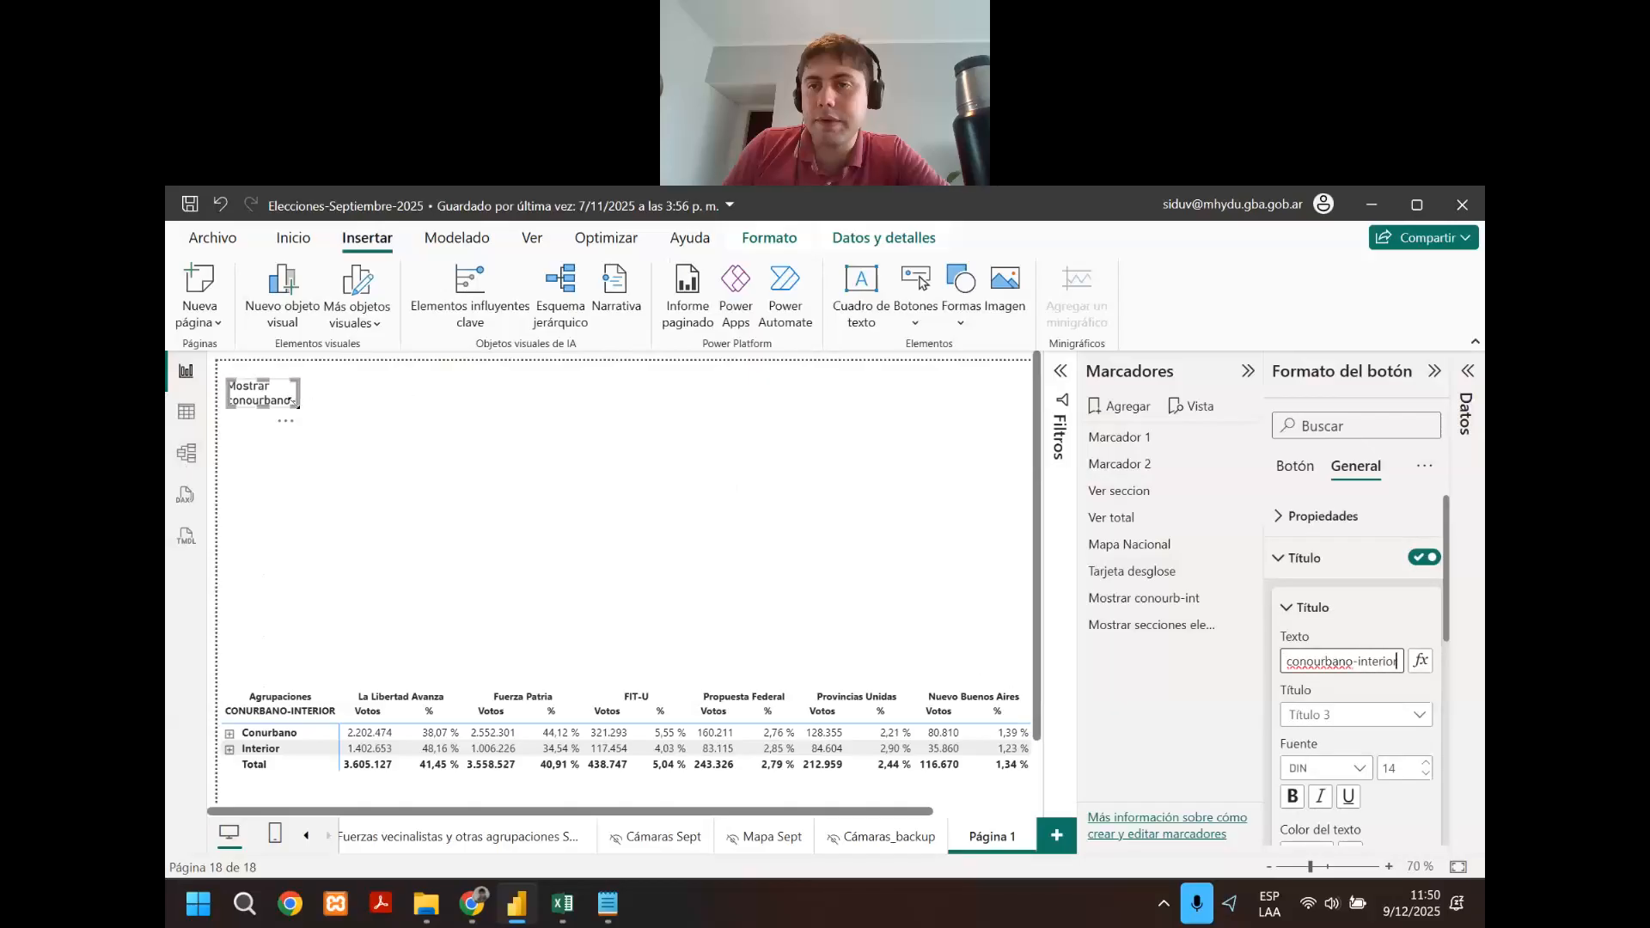
drag(299, 406, 354, 407)
Duplicate the "Mostrar conourbano-interior" button and place the copy beside the original in the same row.
click(330, 380)
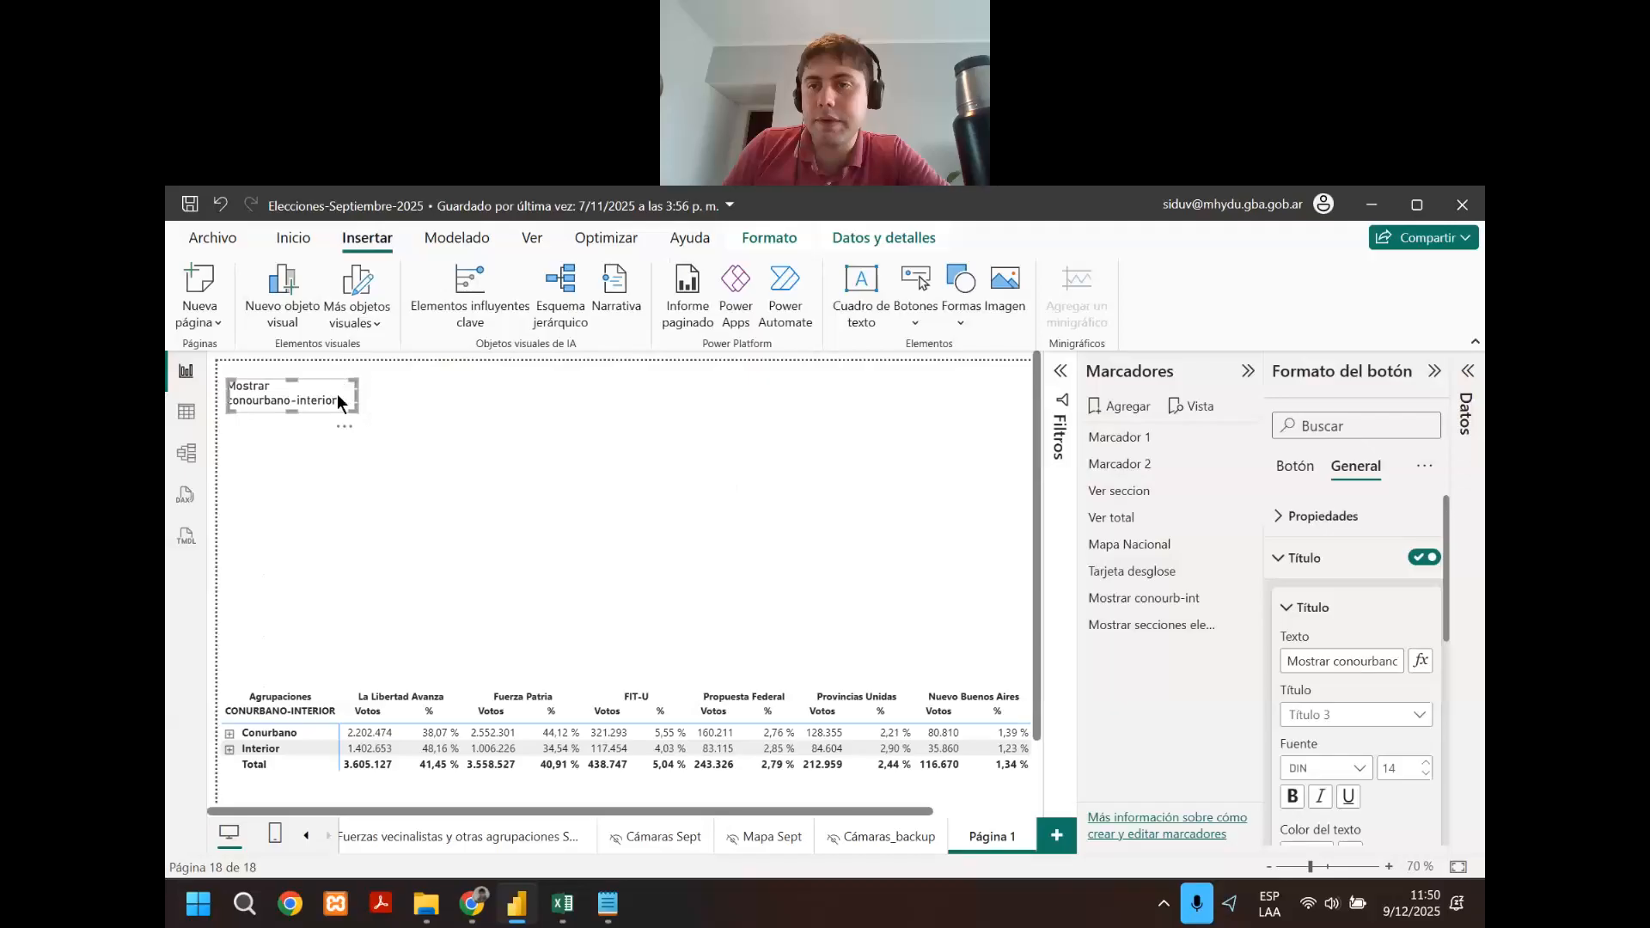
key(ctrl+v)
drag(334, 414, 466, 404)
Change the copied button's title text to "Mostrar secciones electorales".
double_click(1381, 661)
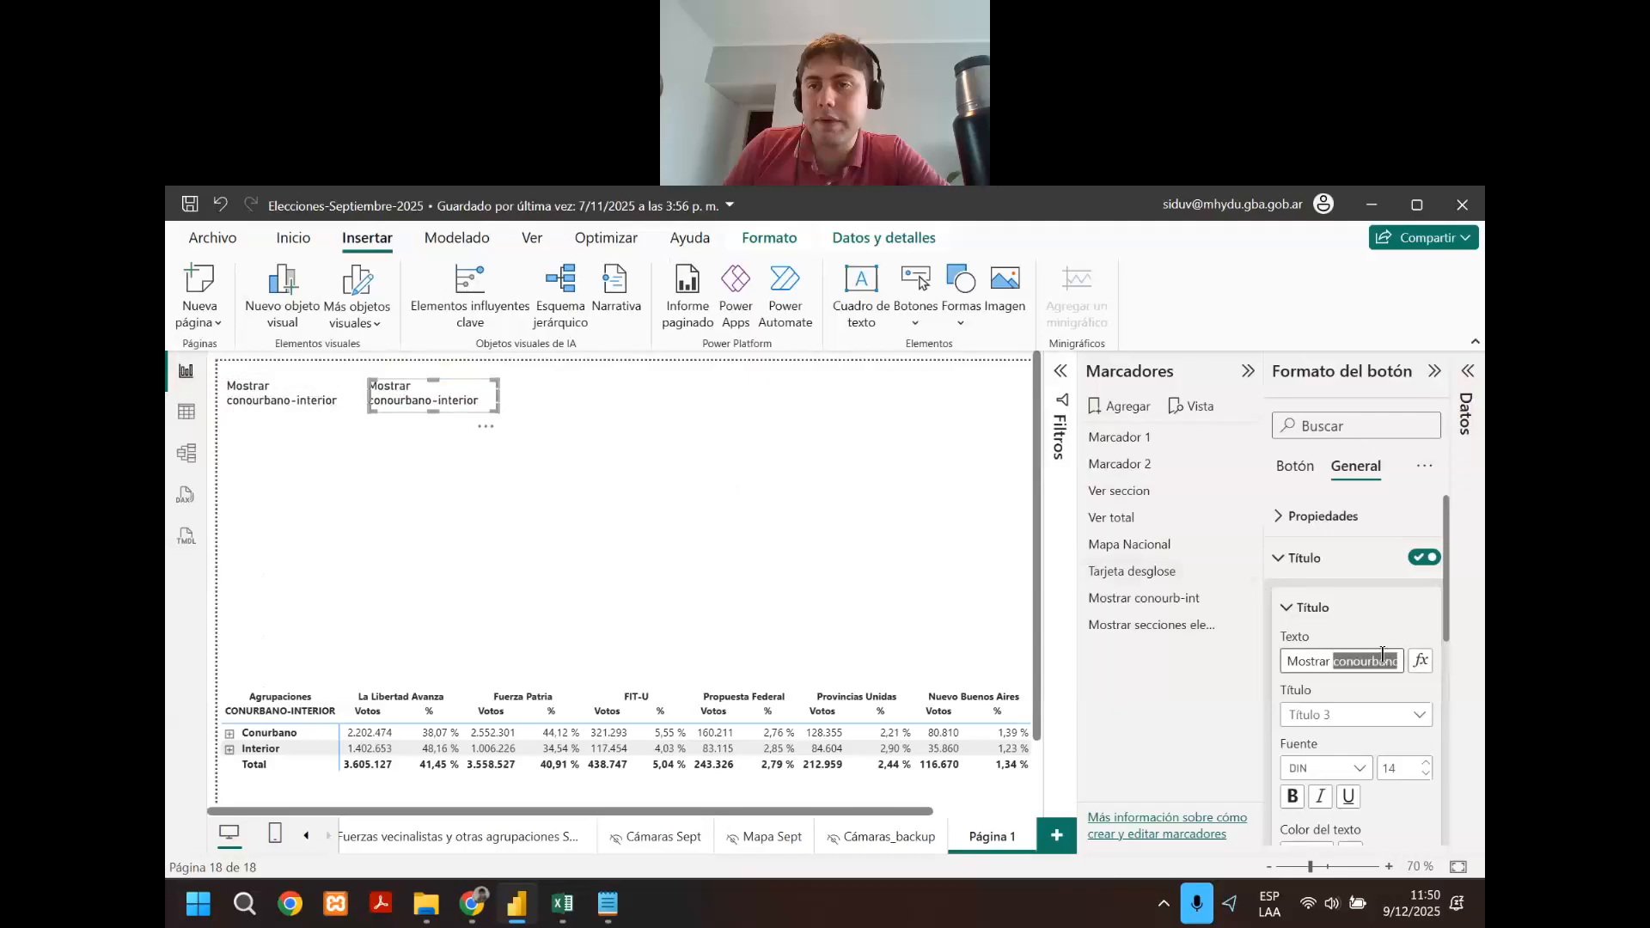
key(BackSpace)
text(seccione)
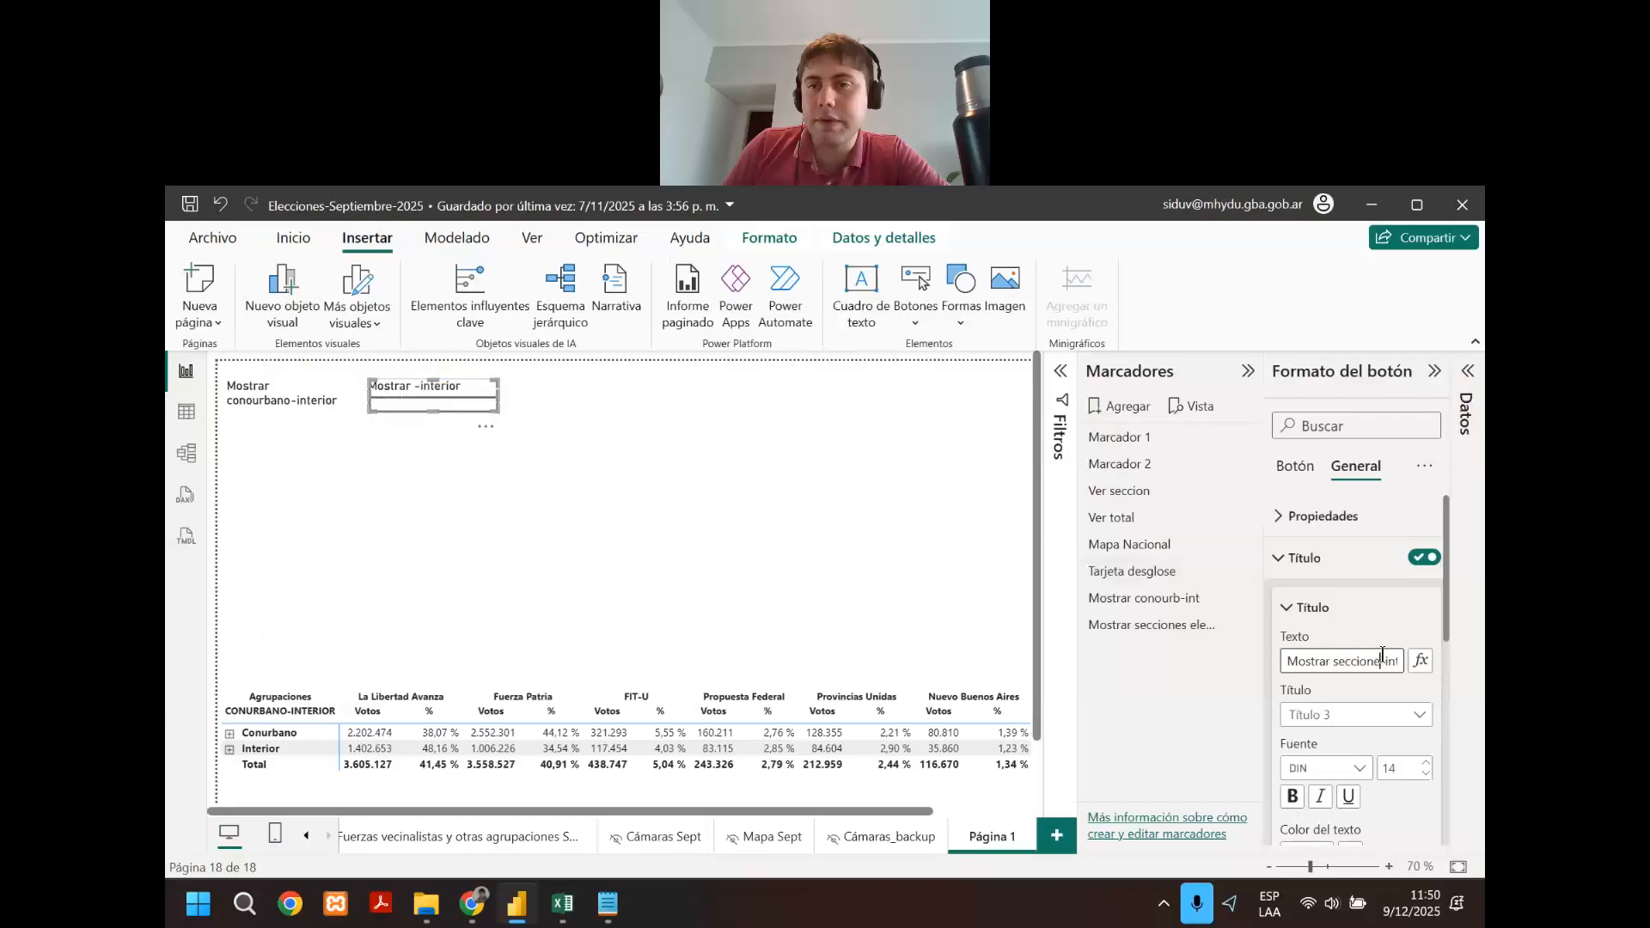
text(s electorales)
key(shift+End)
key(BackSpace)
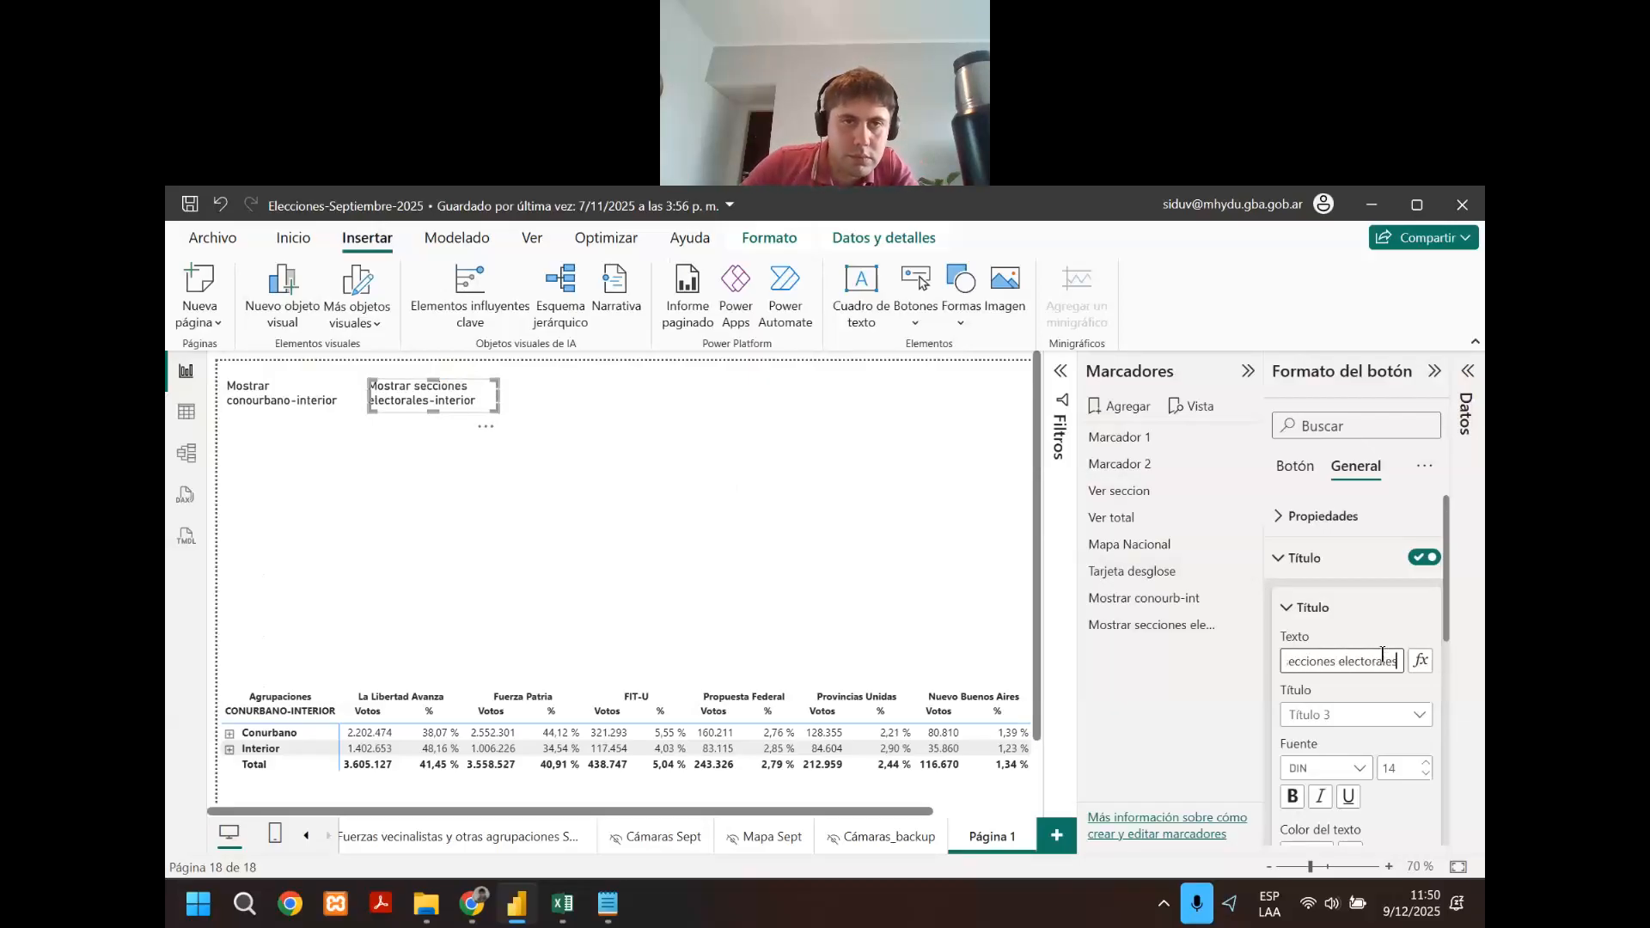
click(562, 389)
Set the copied button's action bookmark to "Mostrar secciones electorales" and deselect the button.
click(488, 405)
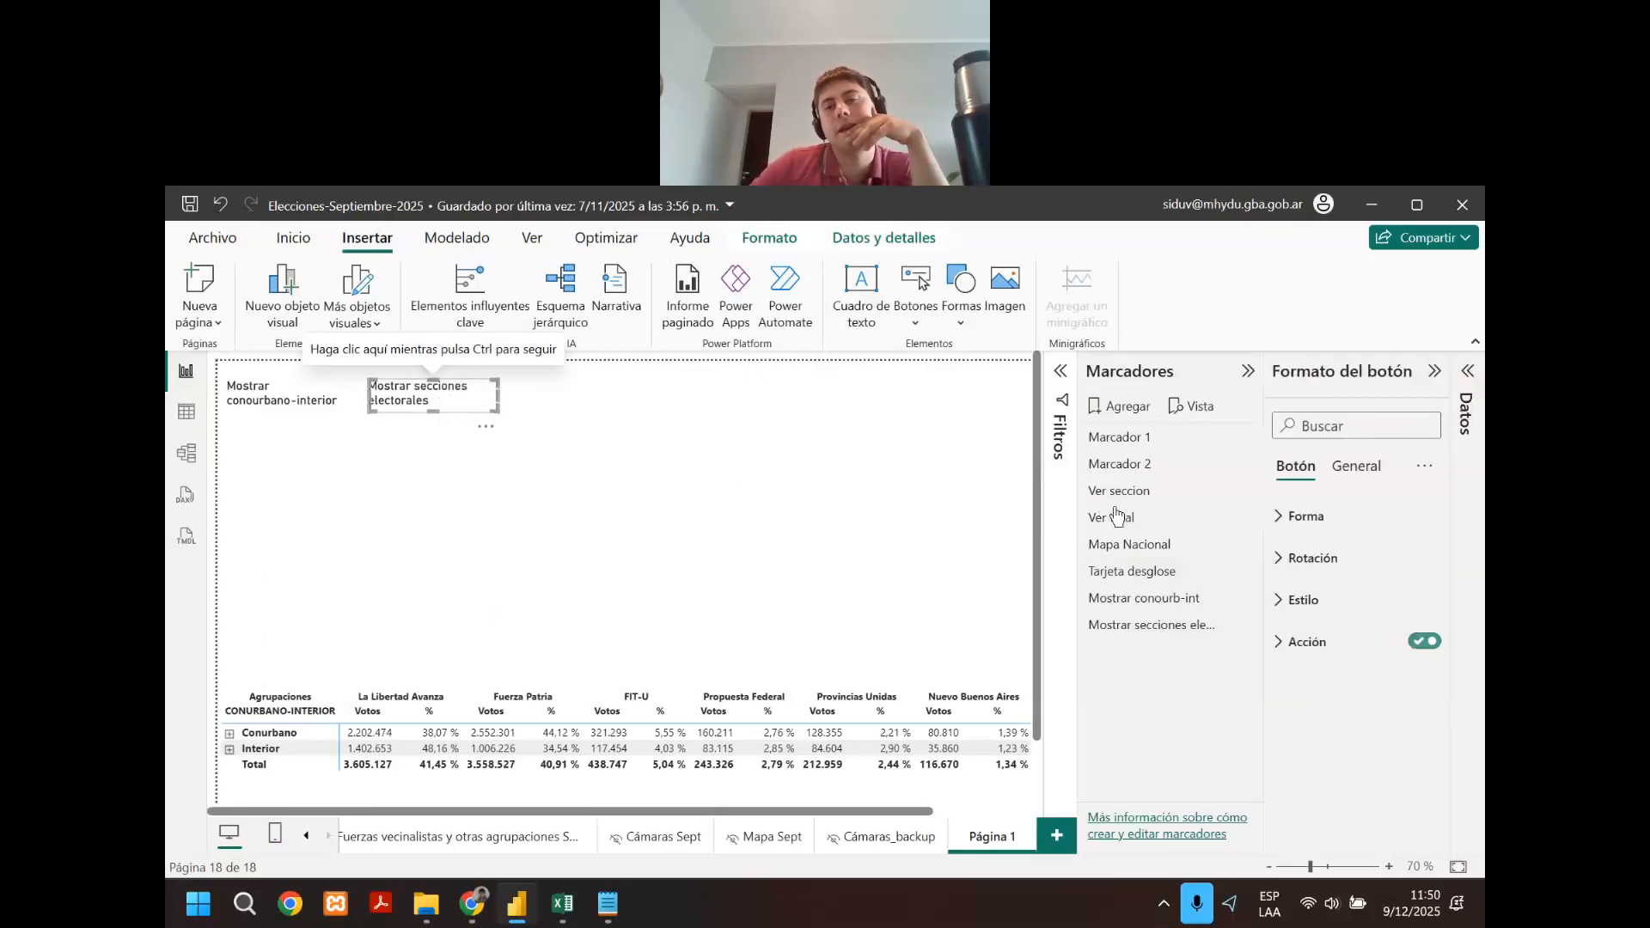
click(1353, 641)
click(1362, 795)
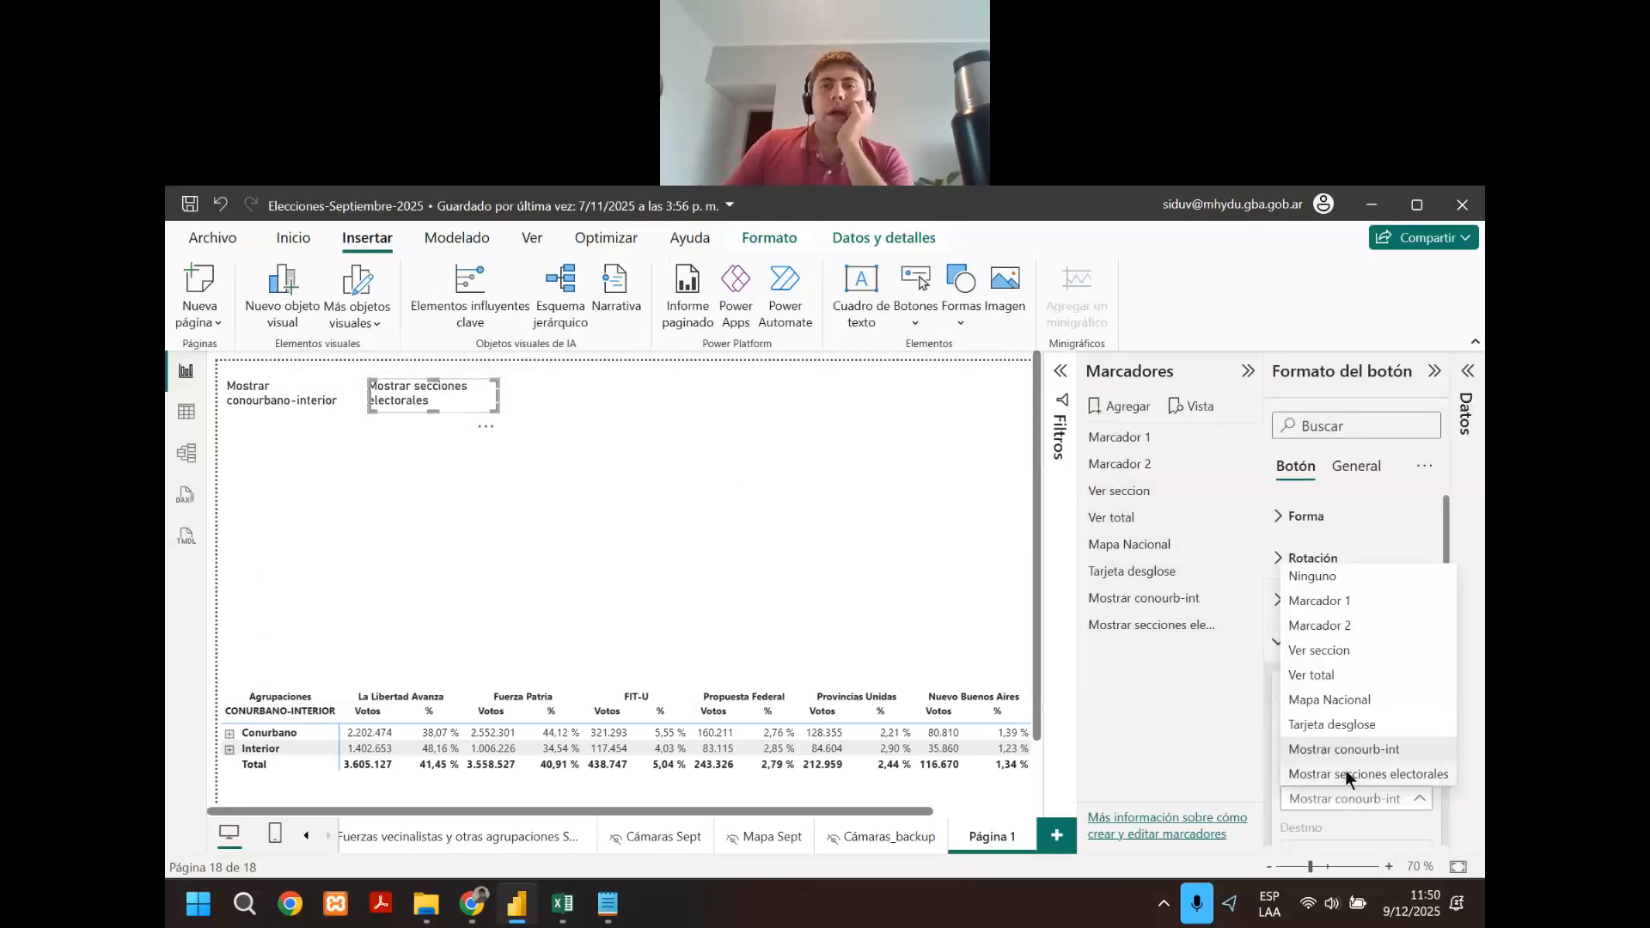
click(1346, 773)
click(580, 376)
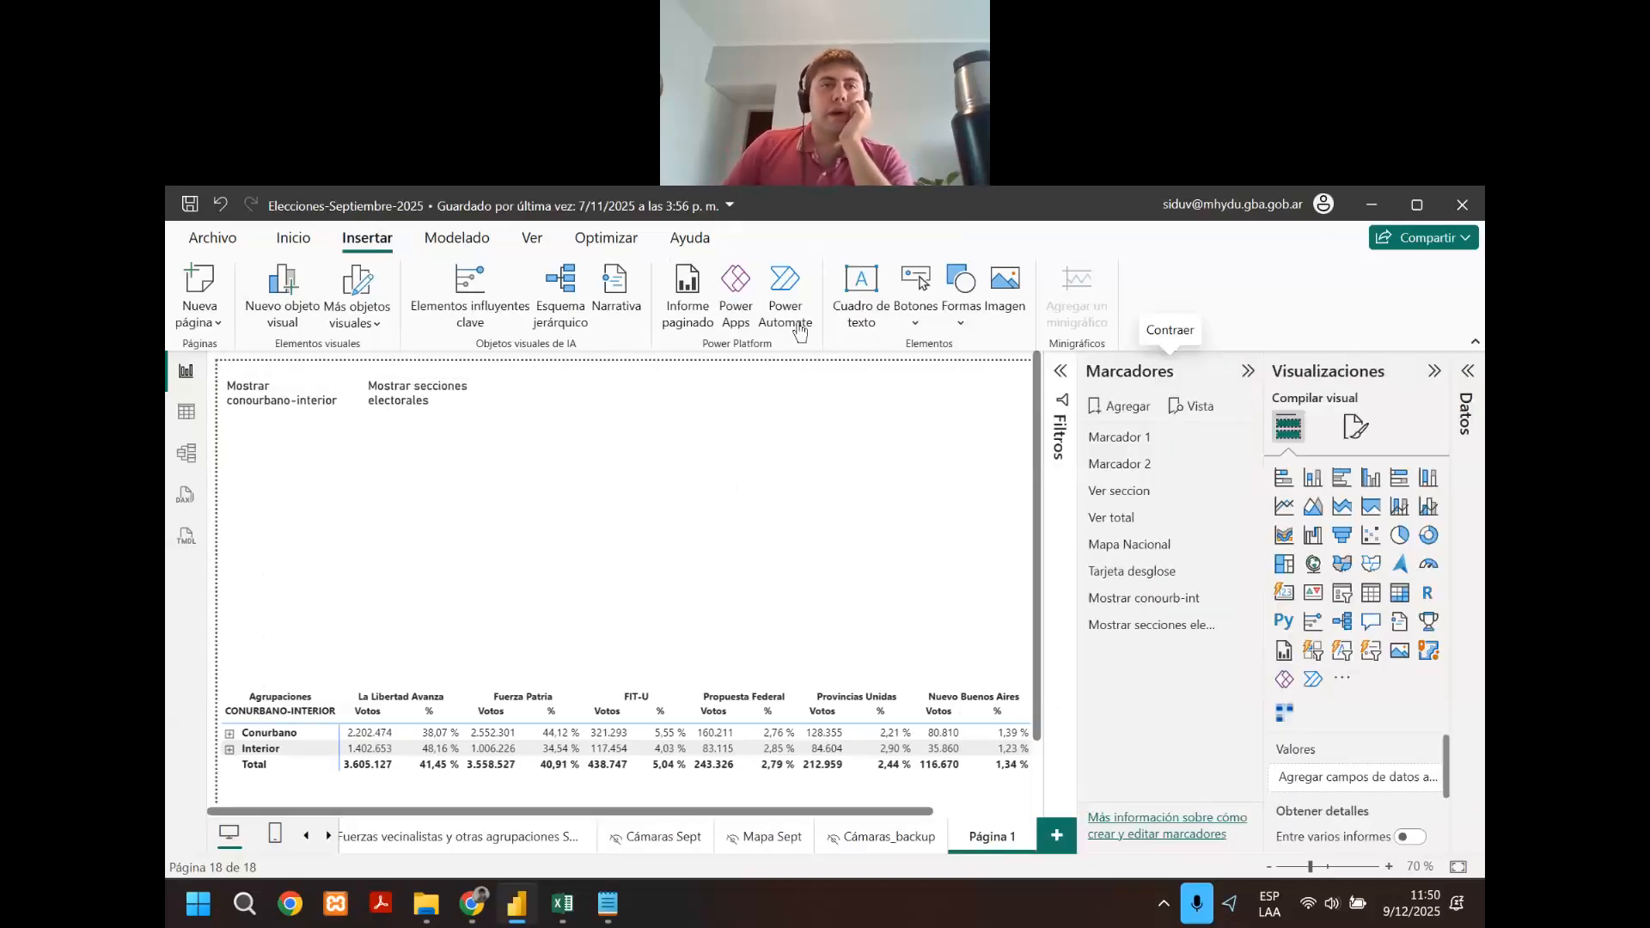
Reopen the selection pane and check how the two new bookmarks change the visibility of the matrices and buttons.
click(533, 238)
click(1159, 290)
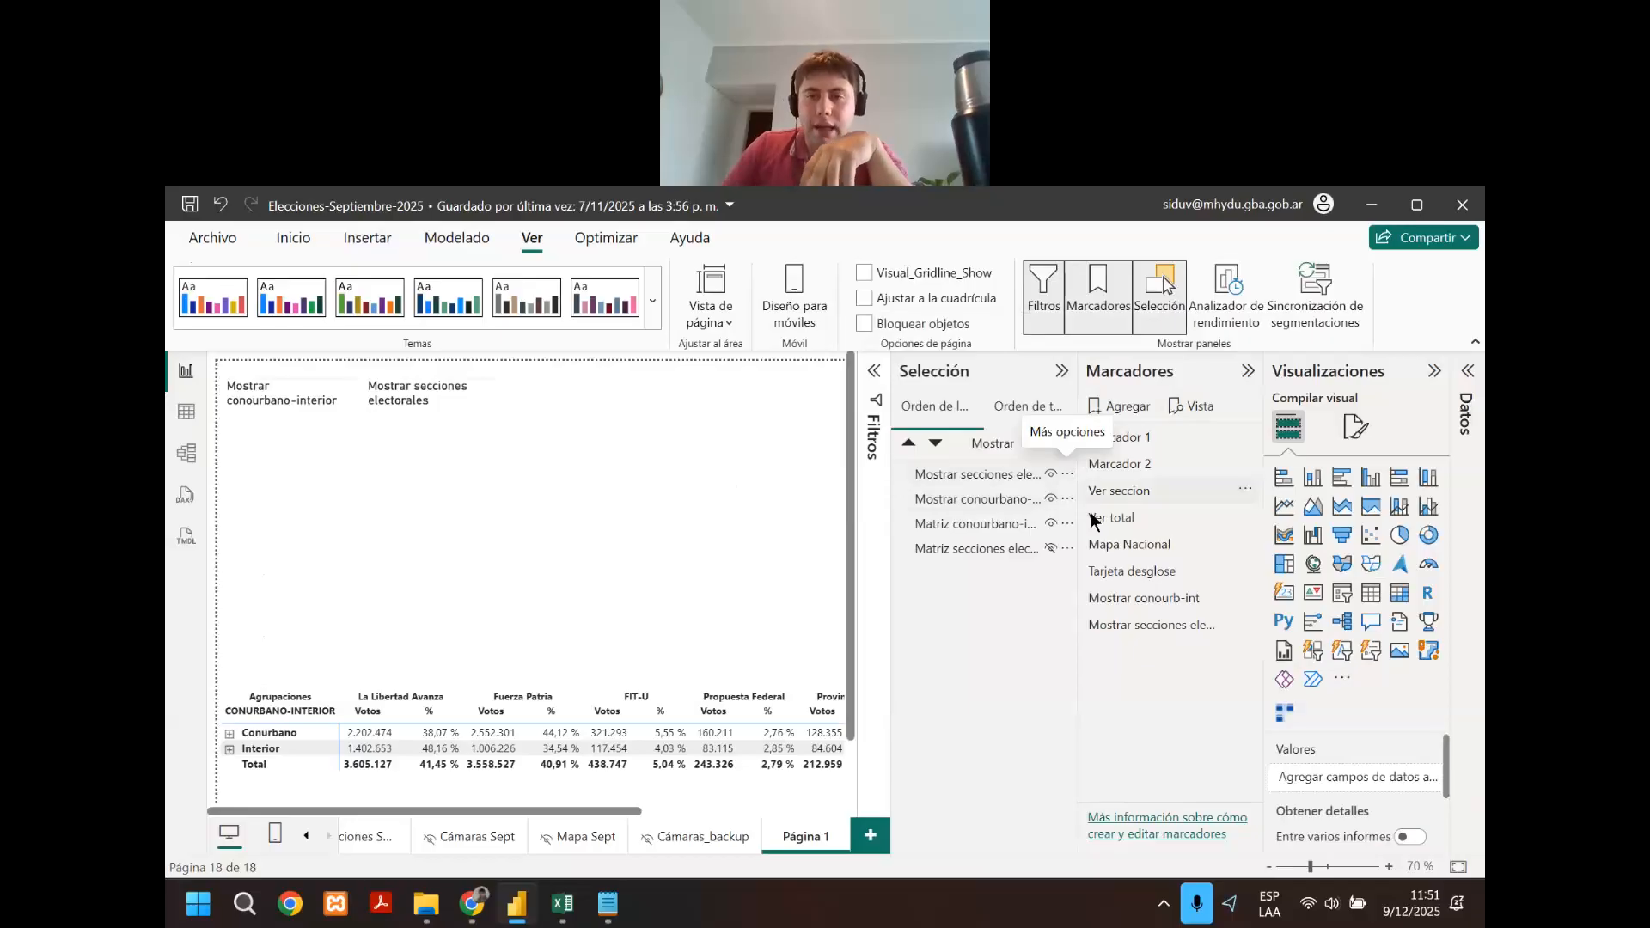
click(1134, 601)
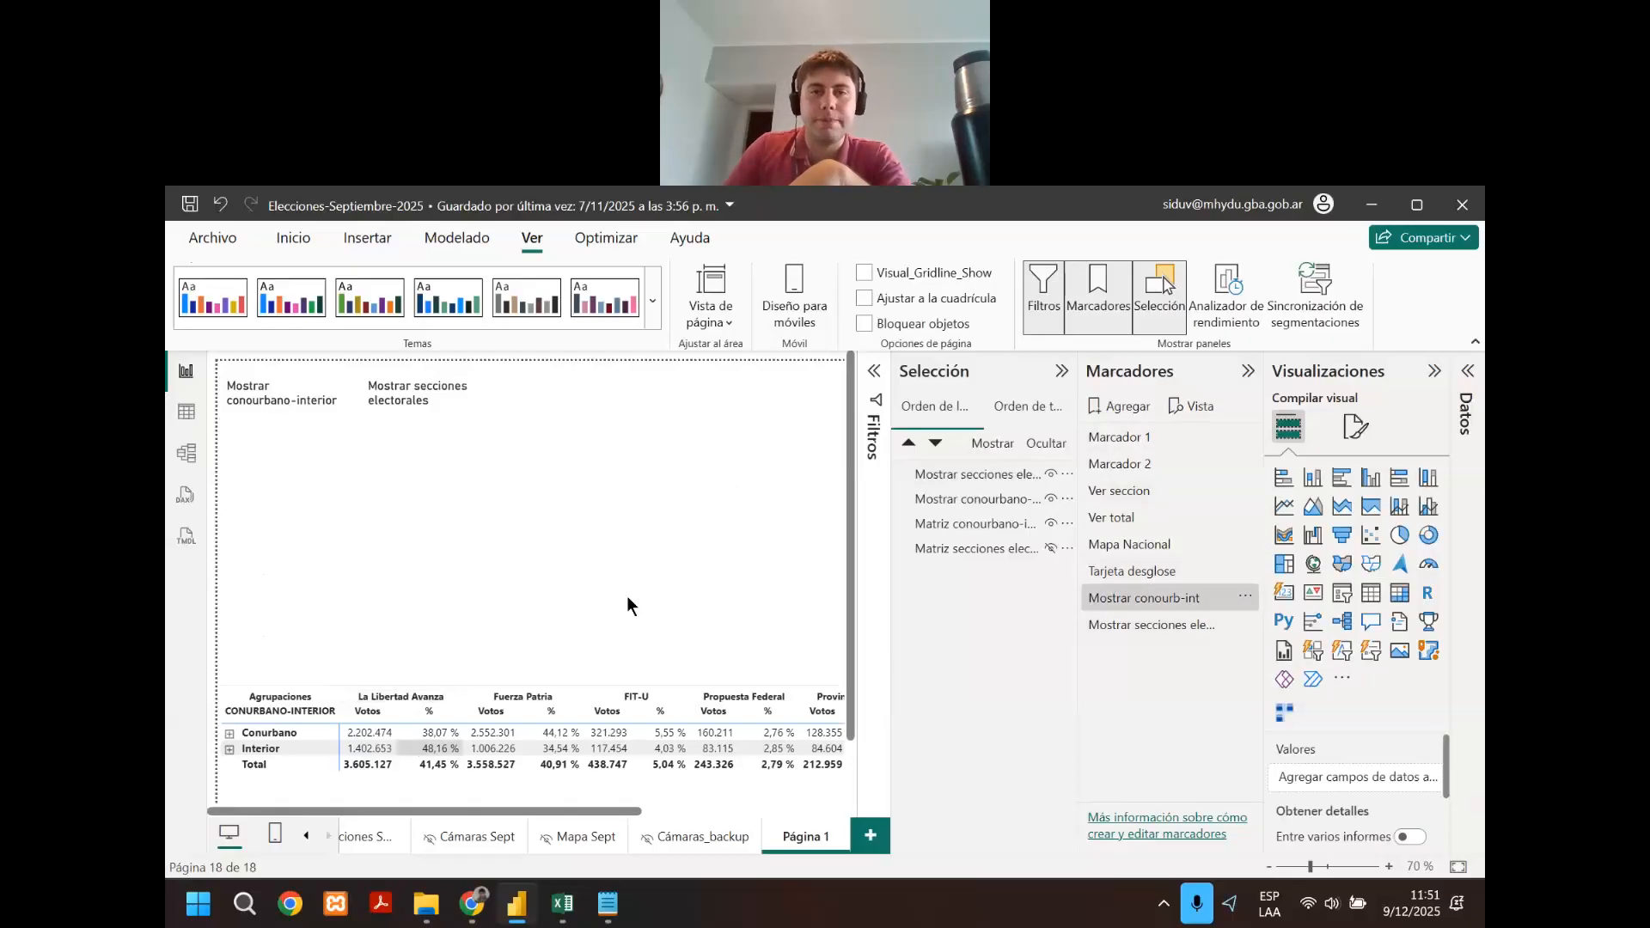
click(1141, 620)
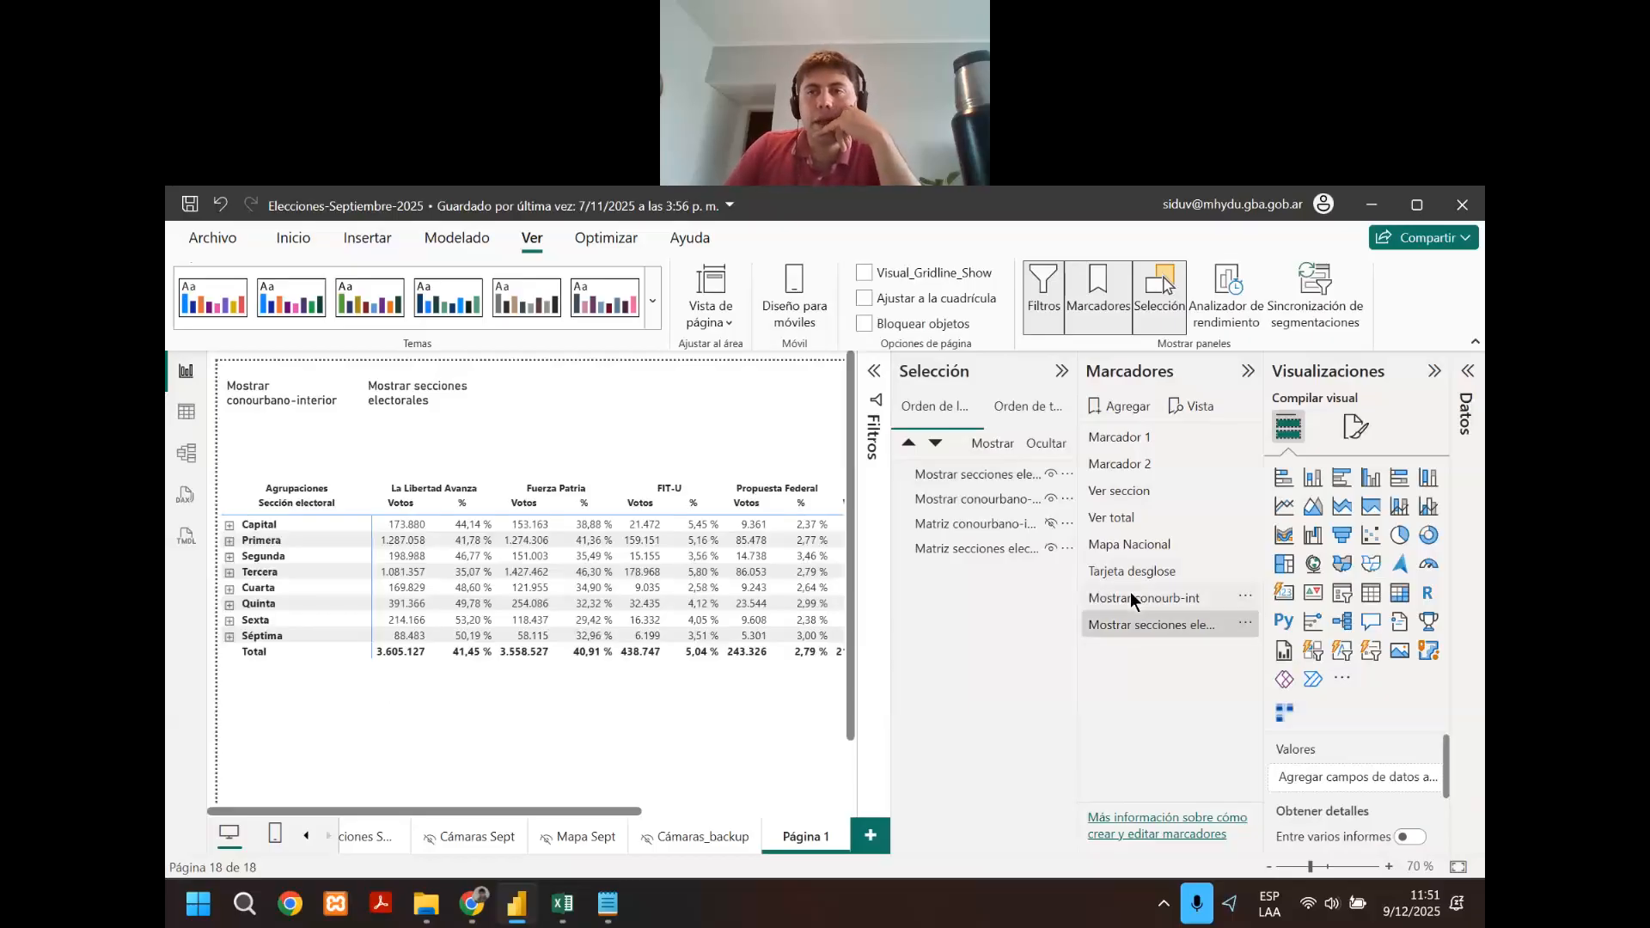
click(1130, 592)
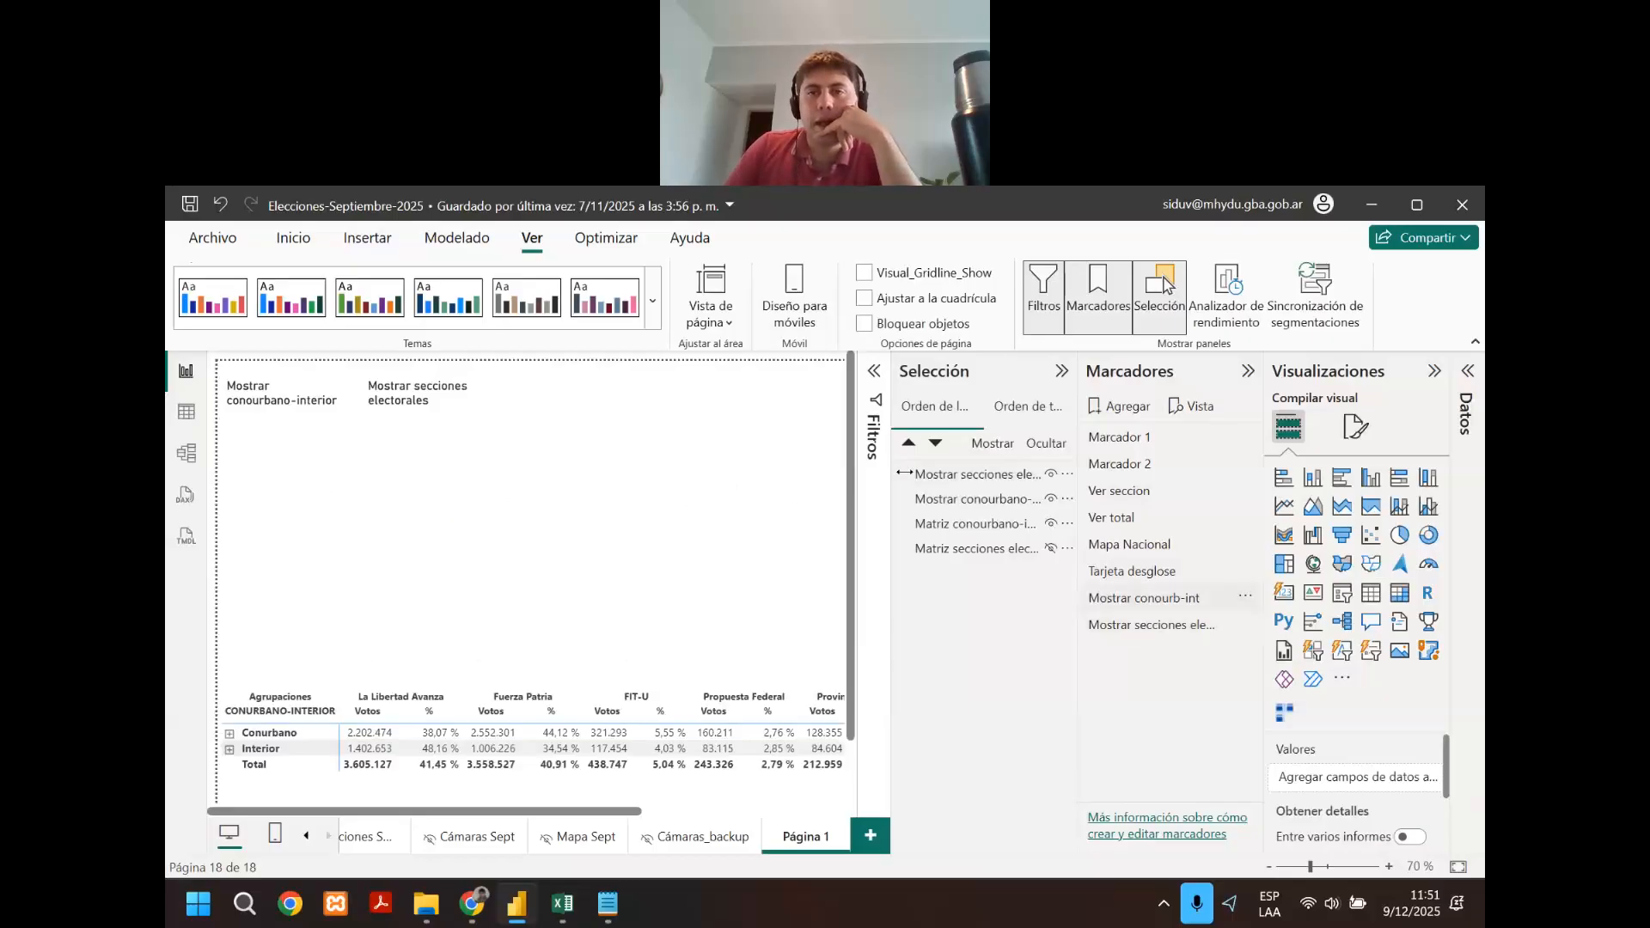
Collapse the bookmarks and selection panes and look through the button types available to insert.
click(1247, 371)
click(1212, 371)
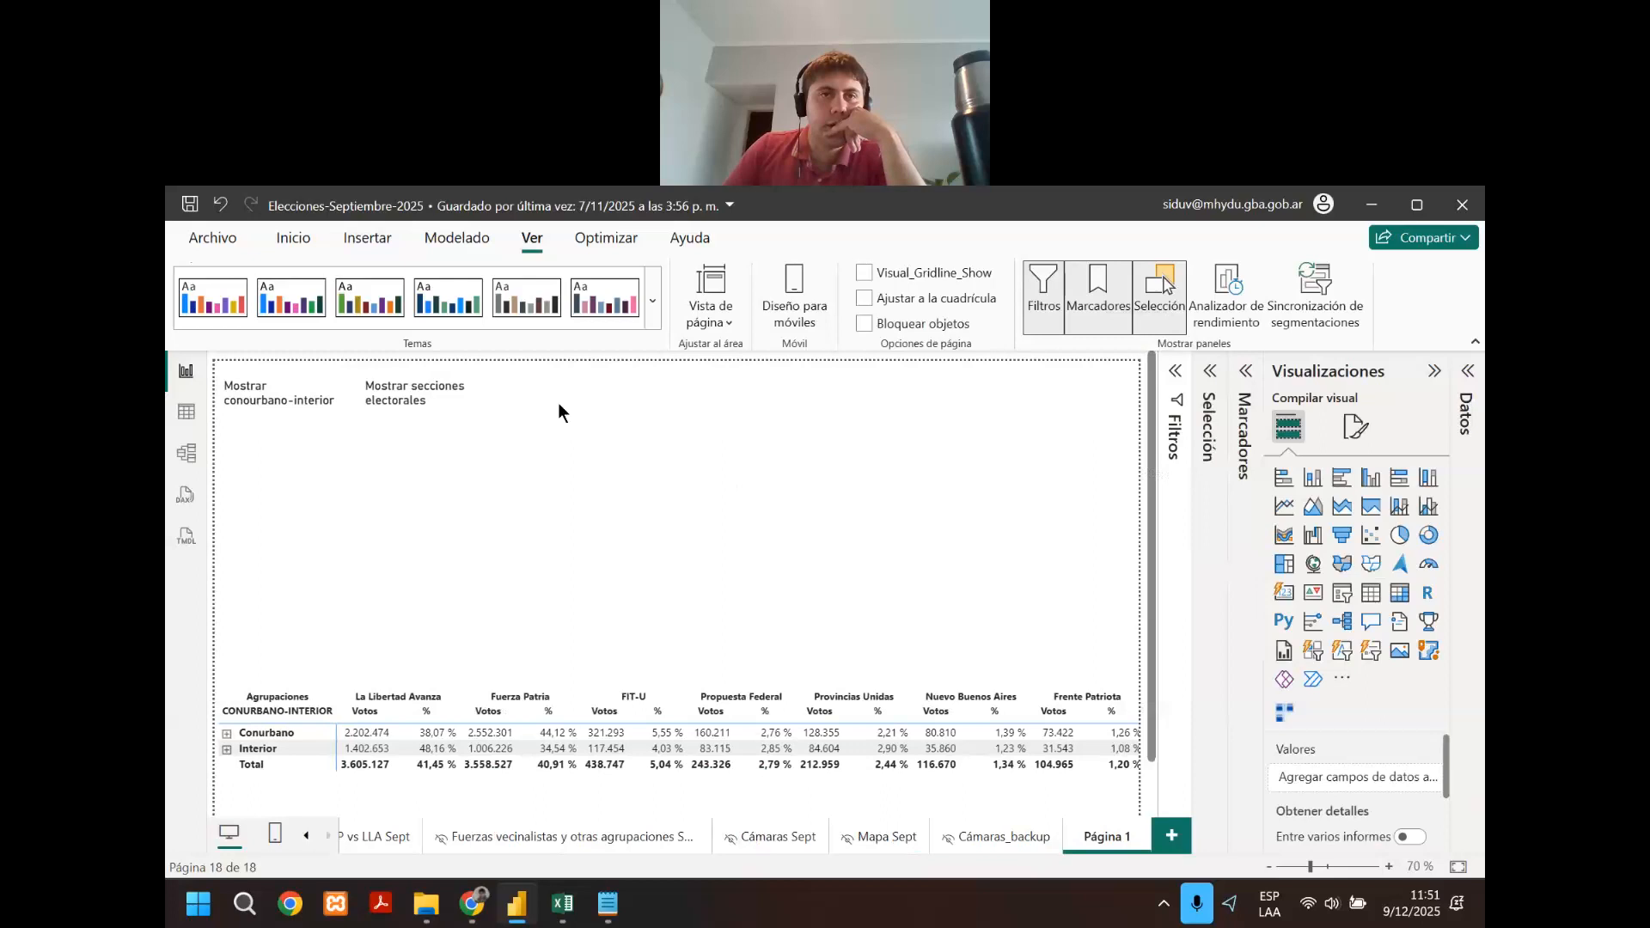
click(426, 400)
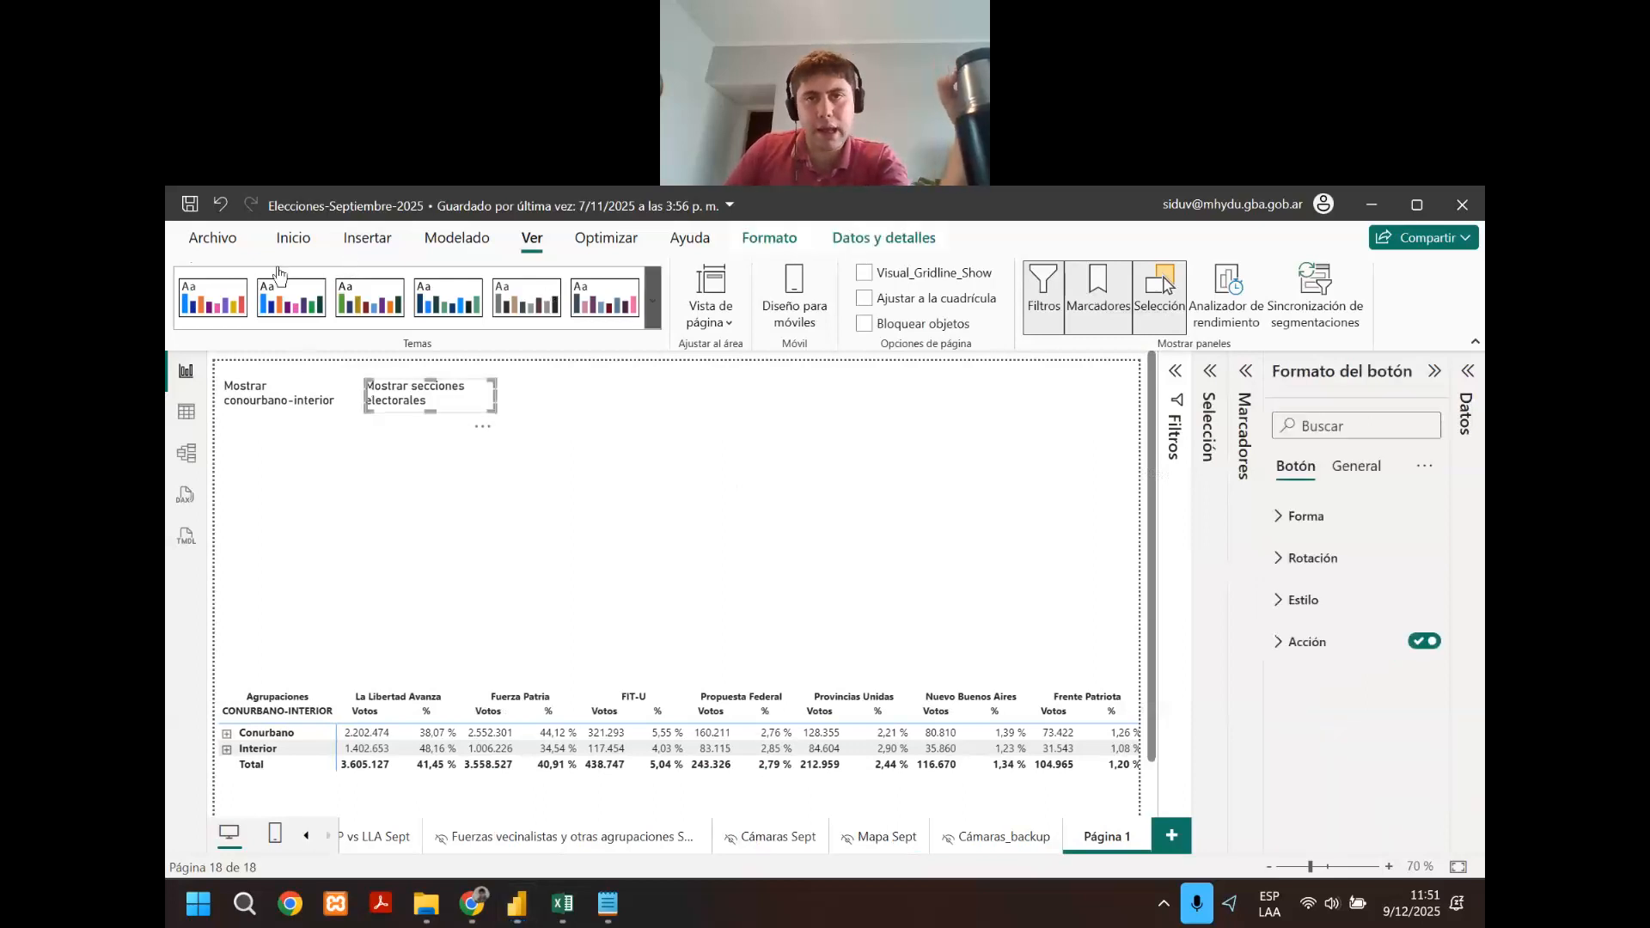
click(367, 239)
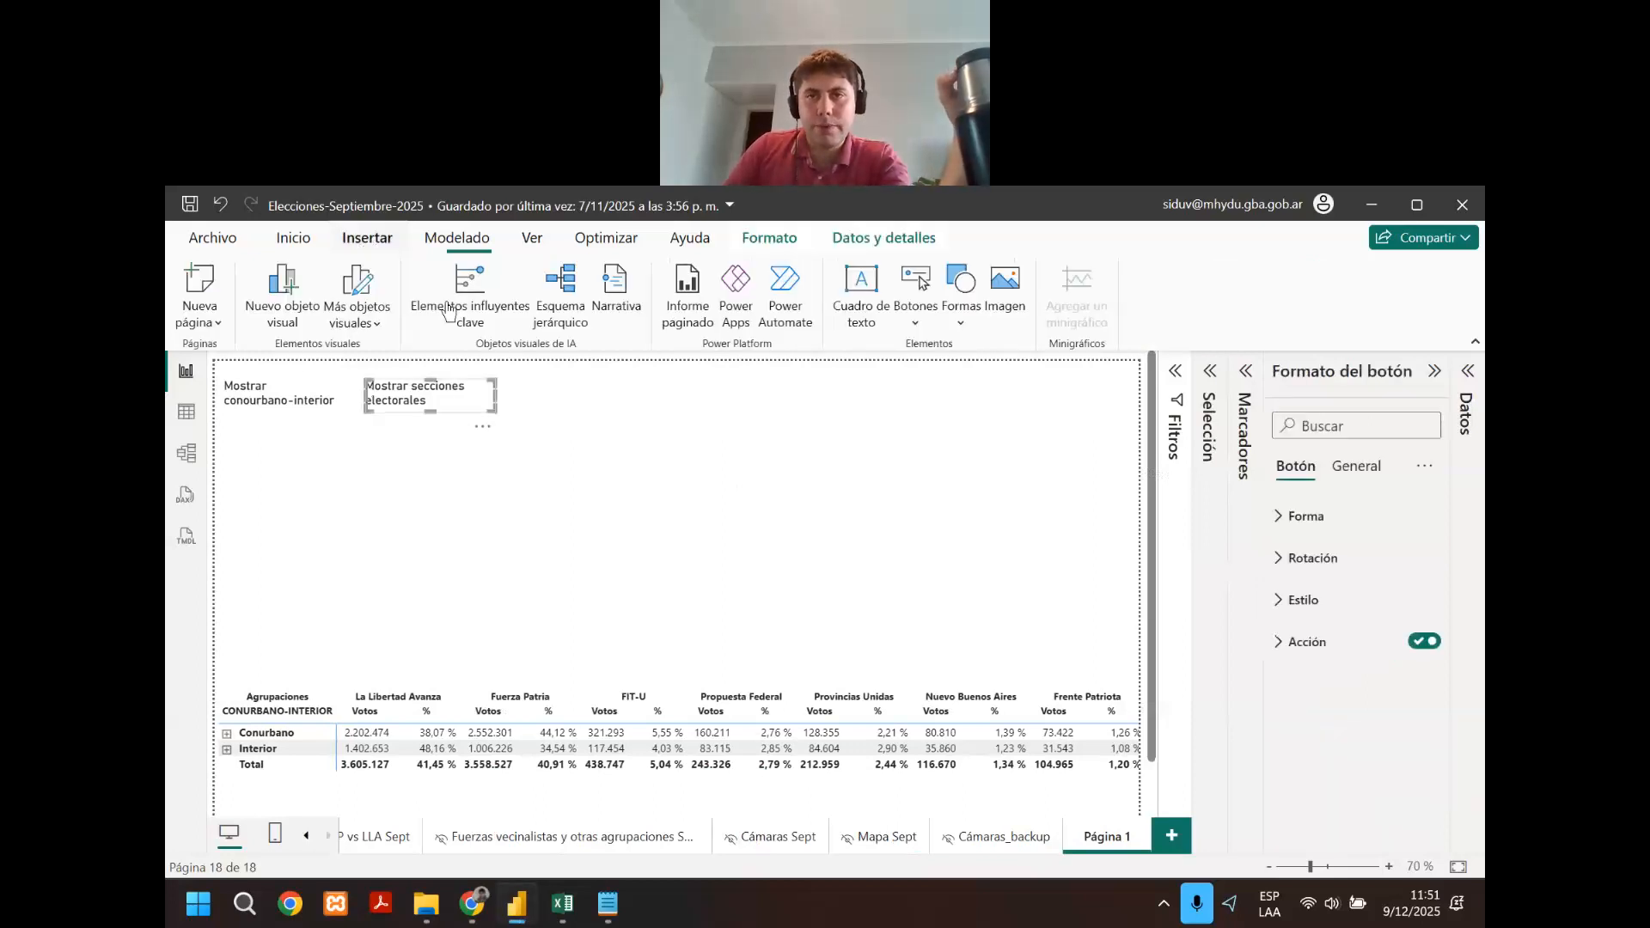
click(959, 323)
click(915, 320)
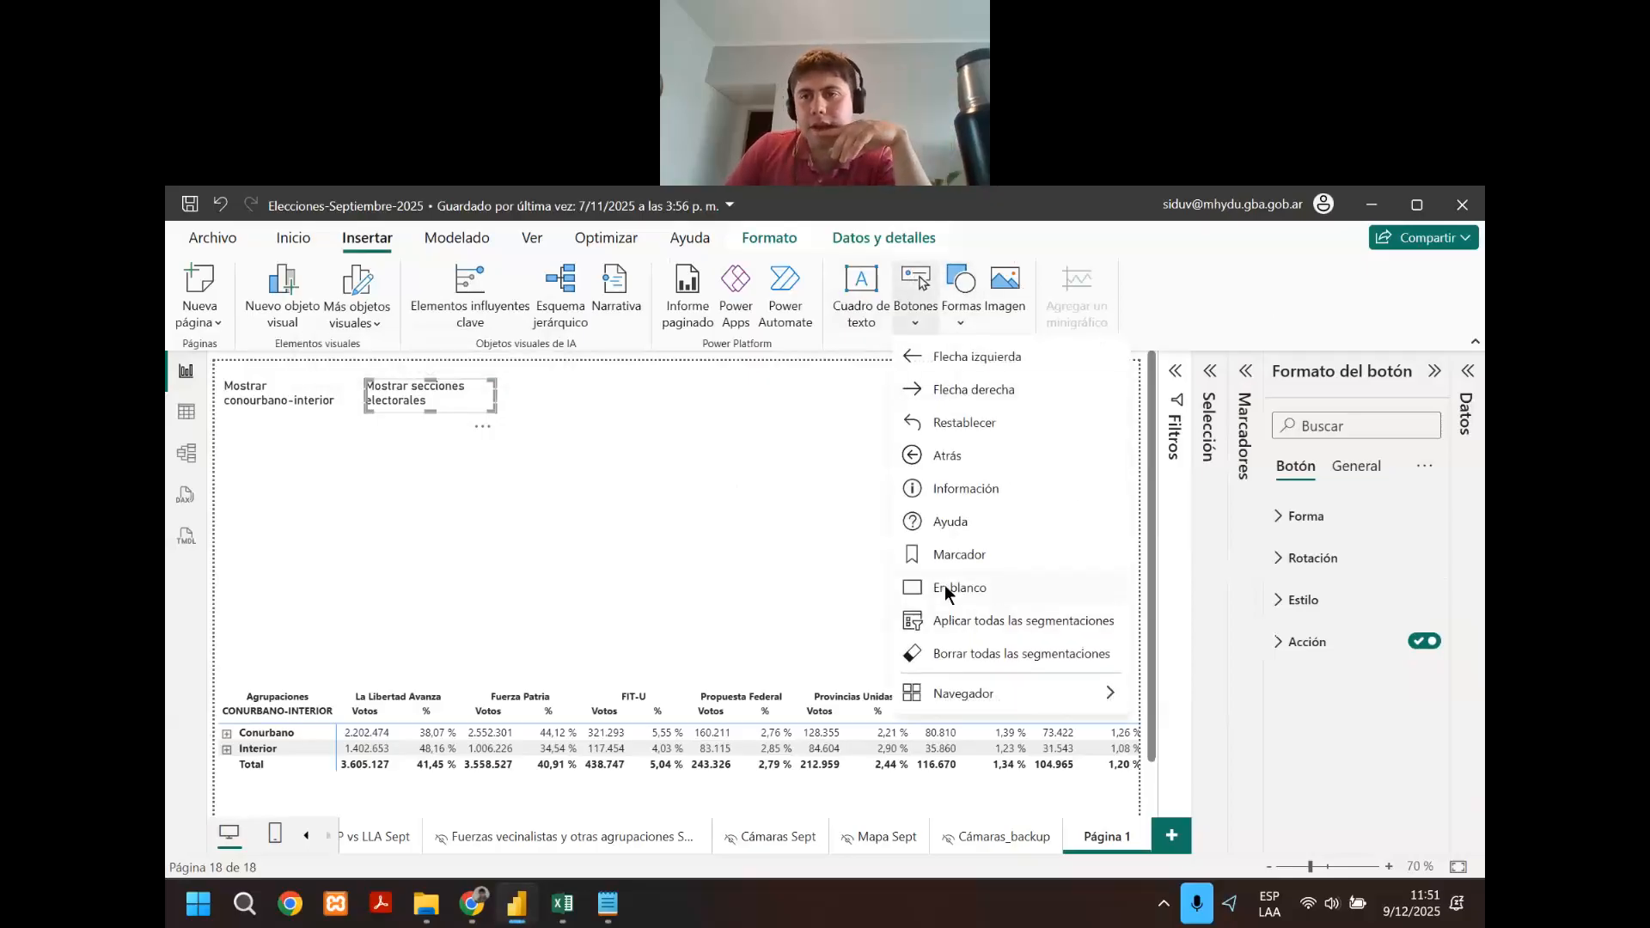
Check which bookmark the action of each of the two "Mostrar" buttons is linked to.
click(265, 402)
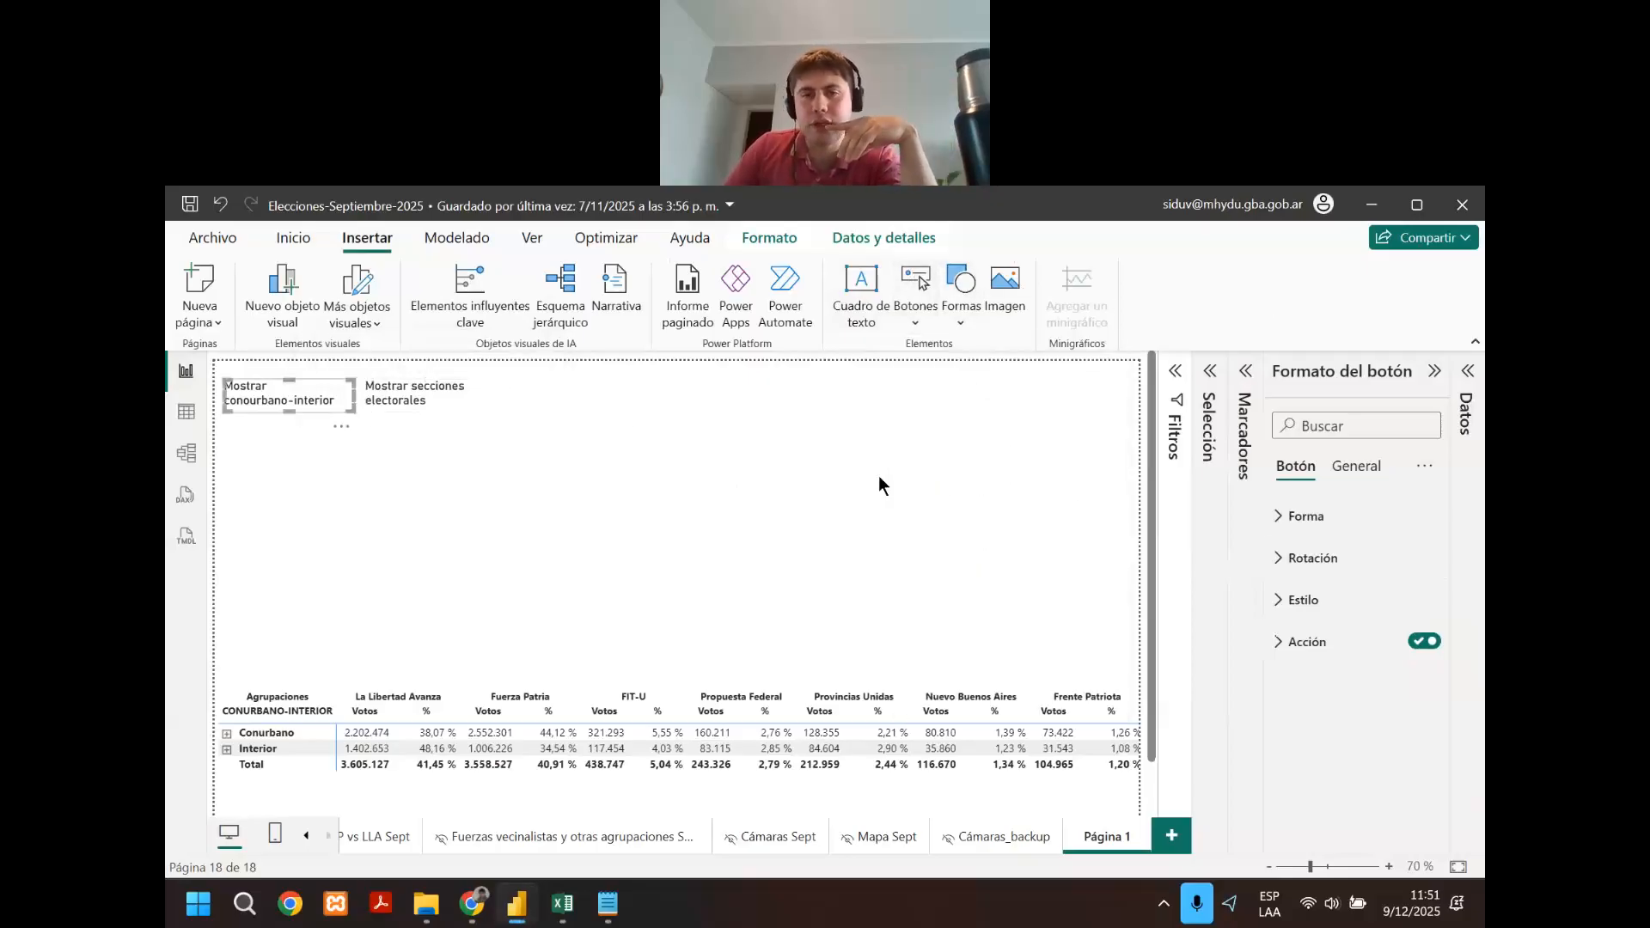
click(1321, 660)
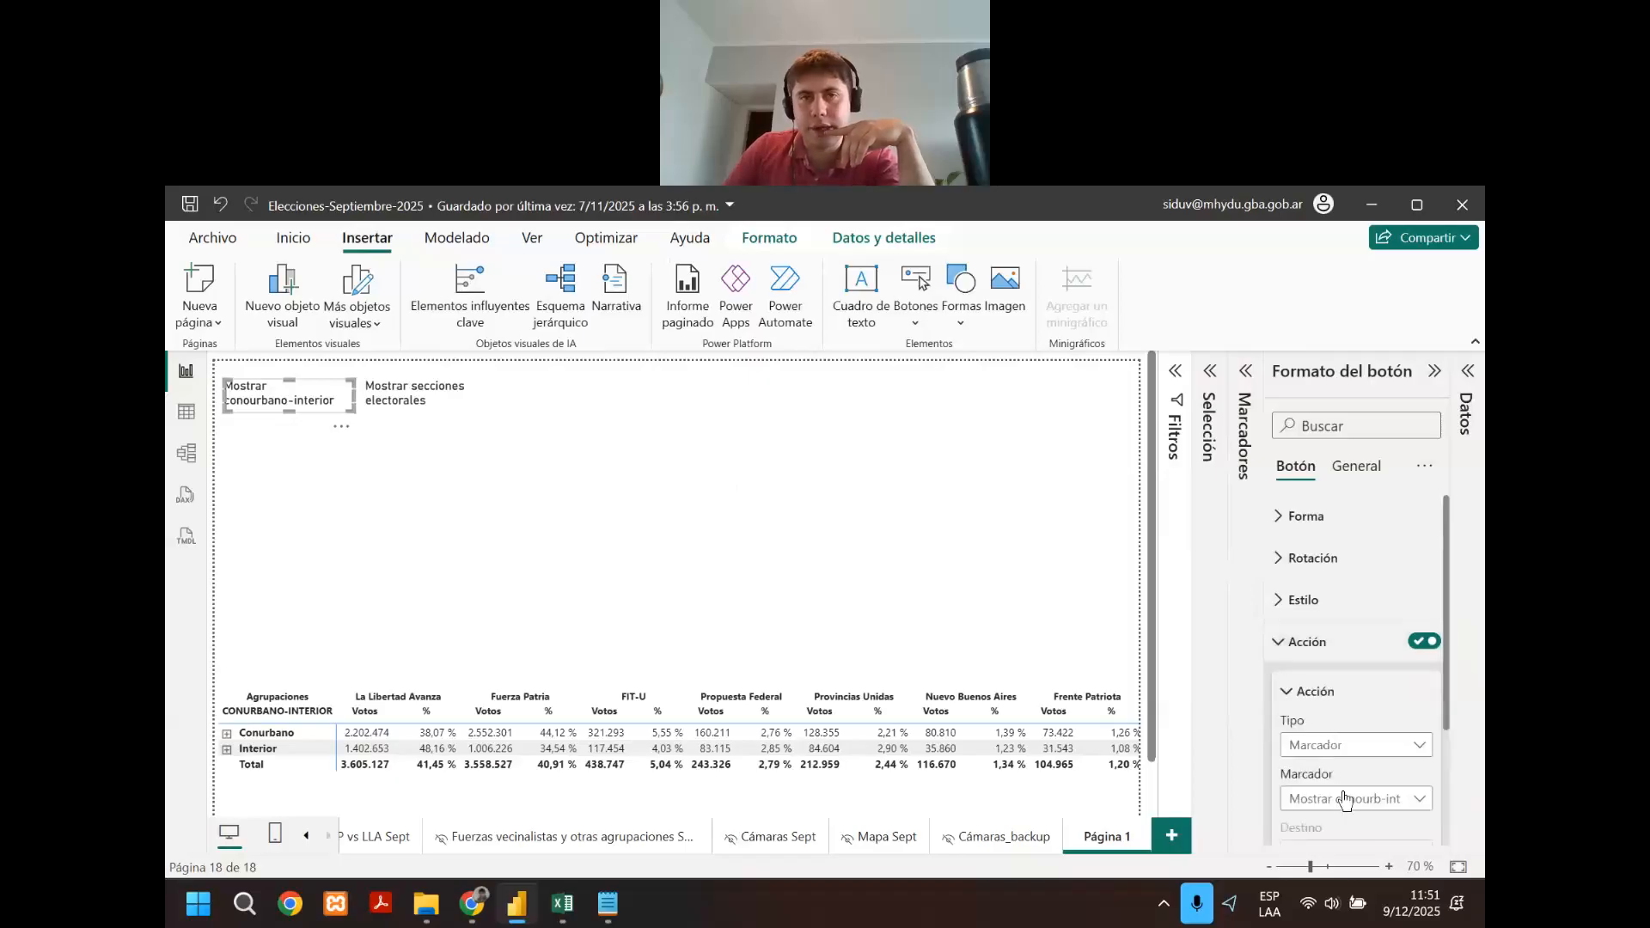
click(390, 415)
click(464, 402)
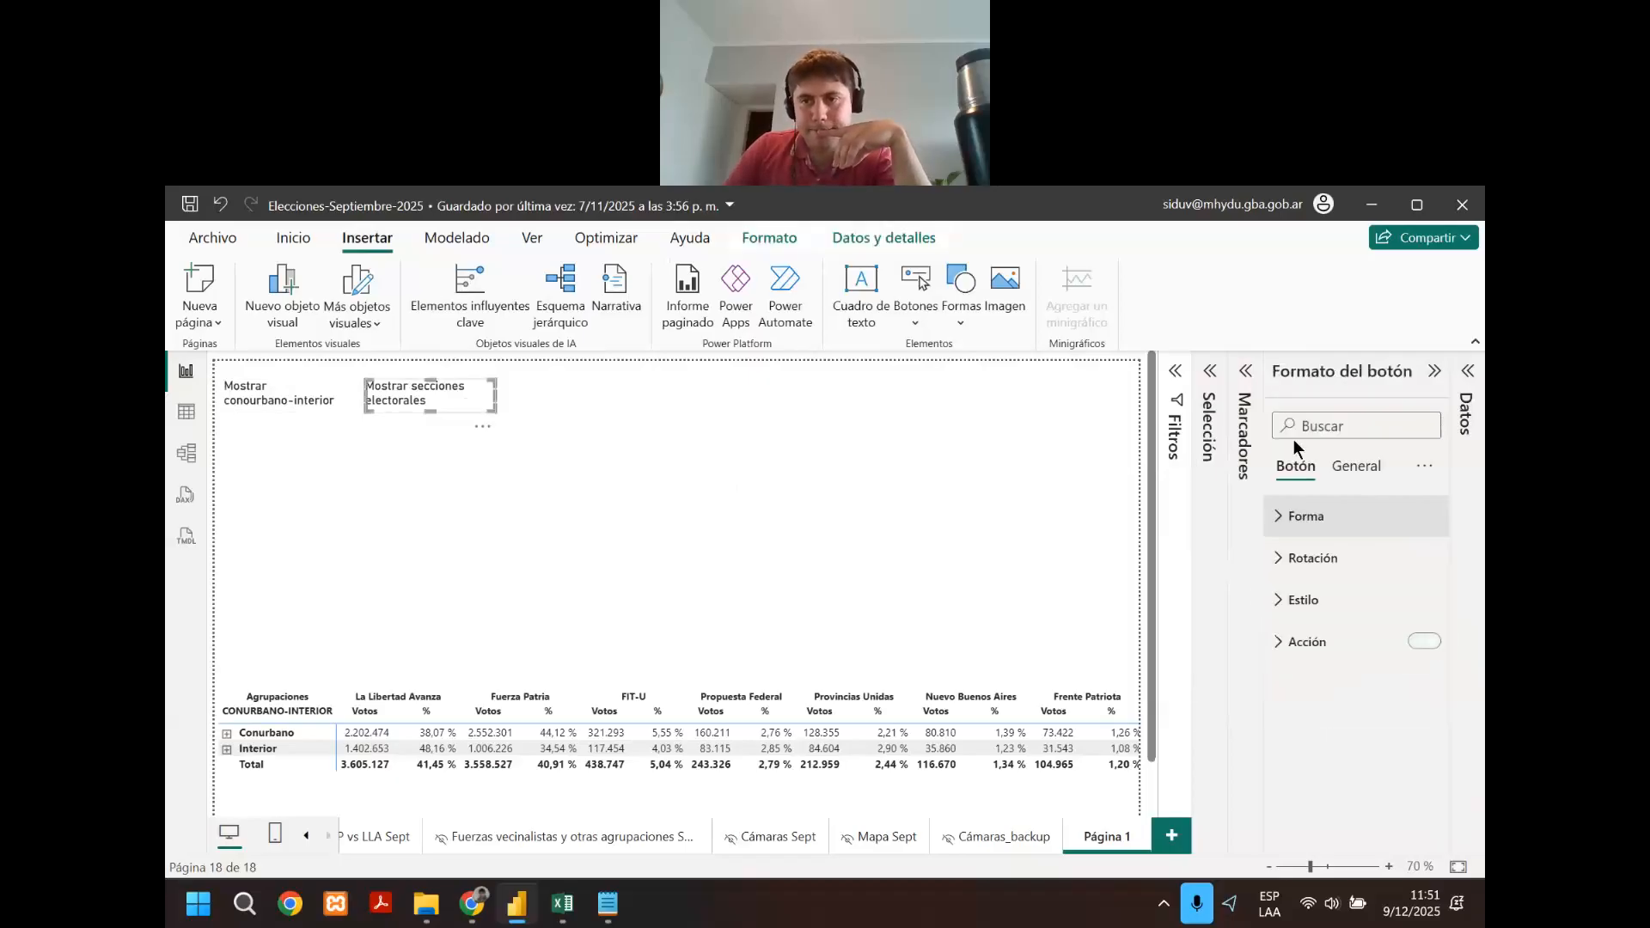
click(1310, 641)
scroll(1334, 718, down, 2)
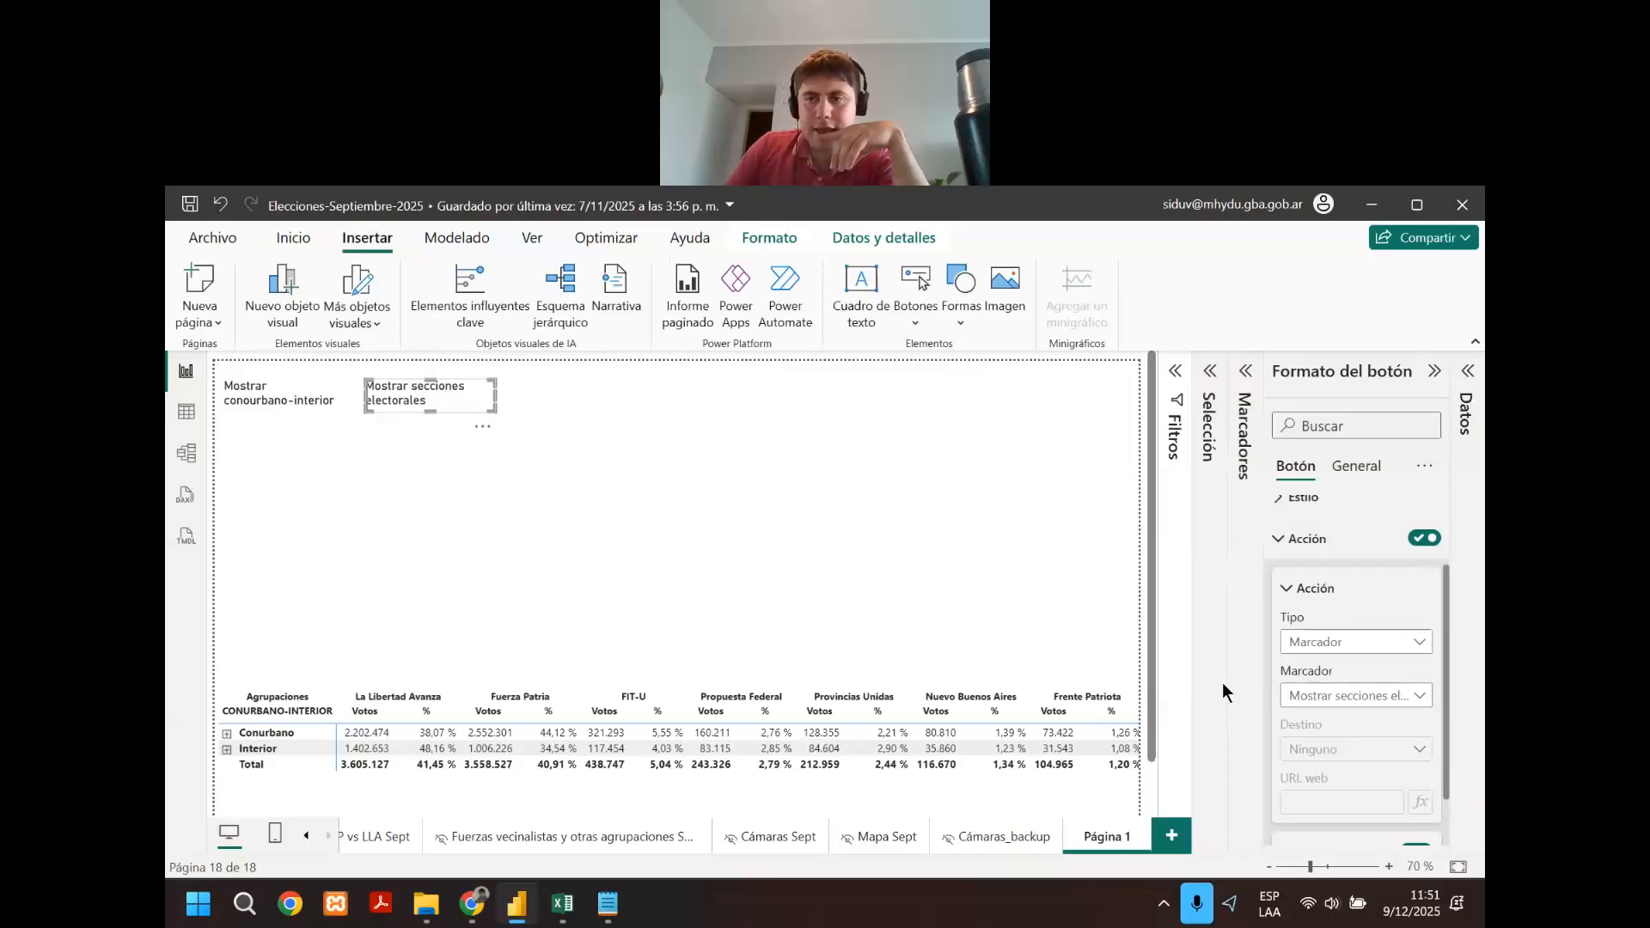
Try to follow the bookmark actions of both buttons and shift the "Mostrar conourbano-interior" button slightly toward the page edge.
mouse_move(1261, 683)
mouse_down()
mouse_move(1034, 701)
mouse_move(1253, 702)
mouse_up()
ctrl+click(269, 390)
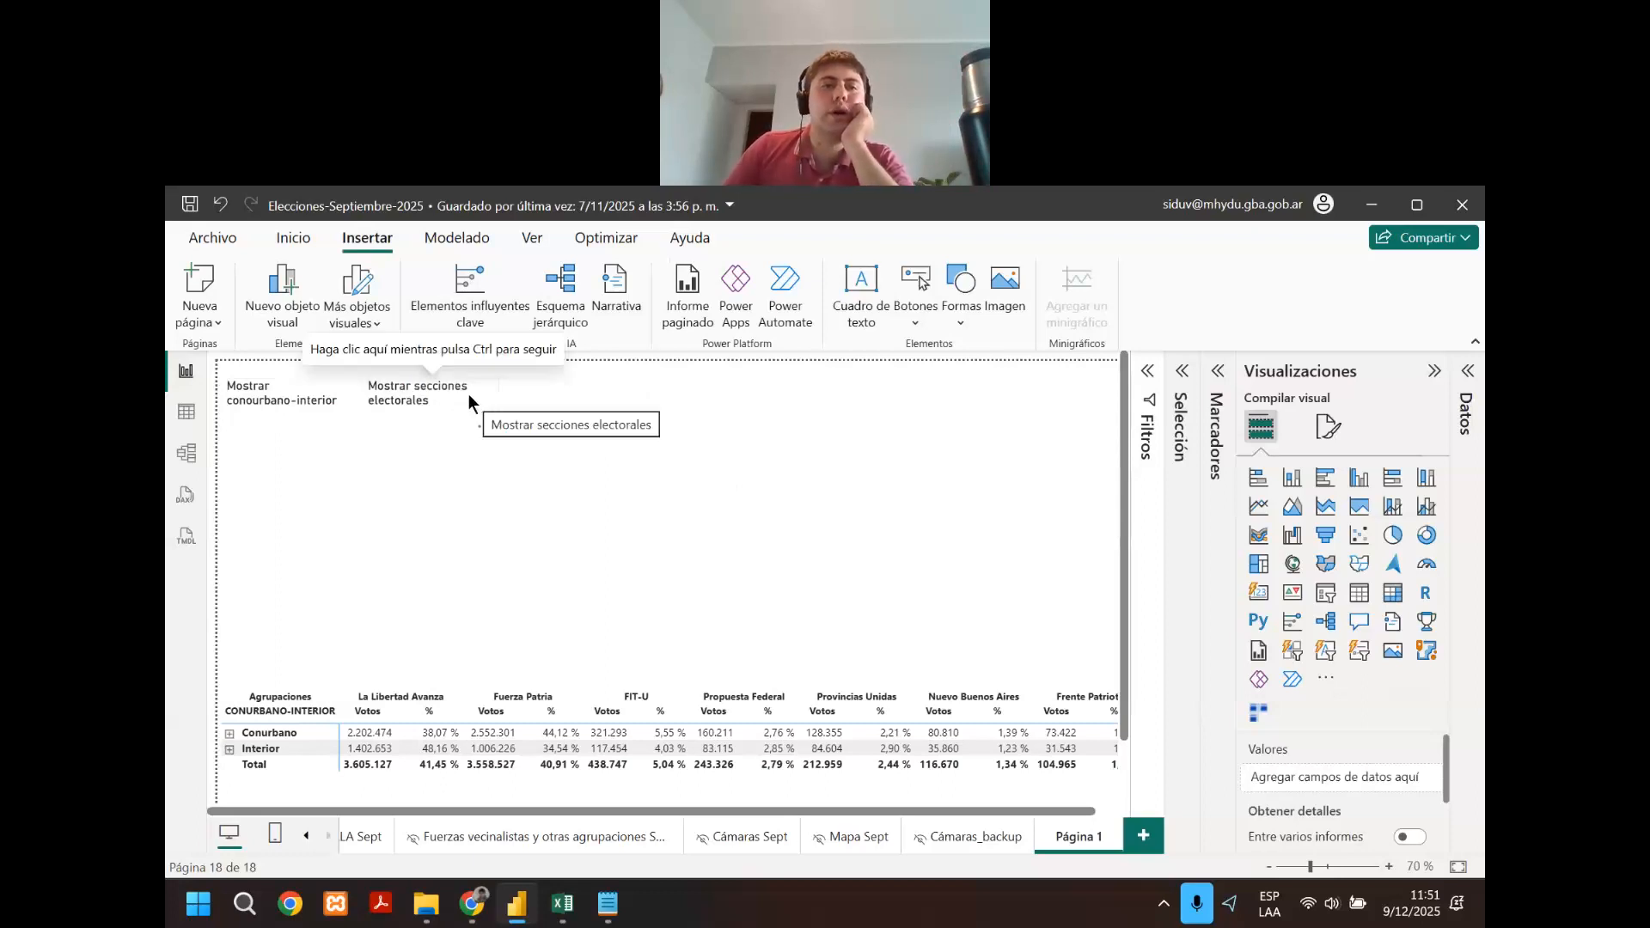
click(419, 399)
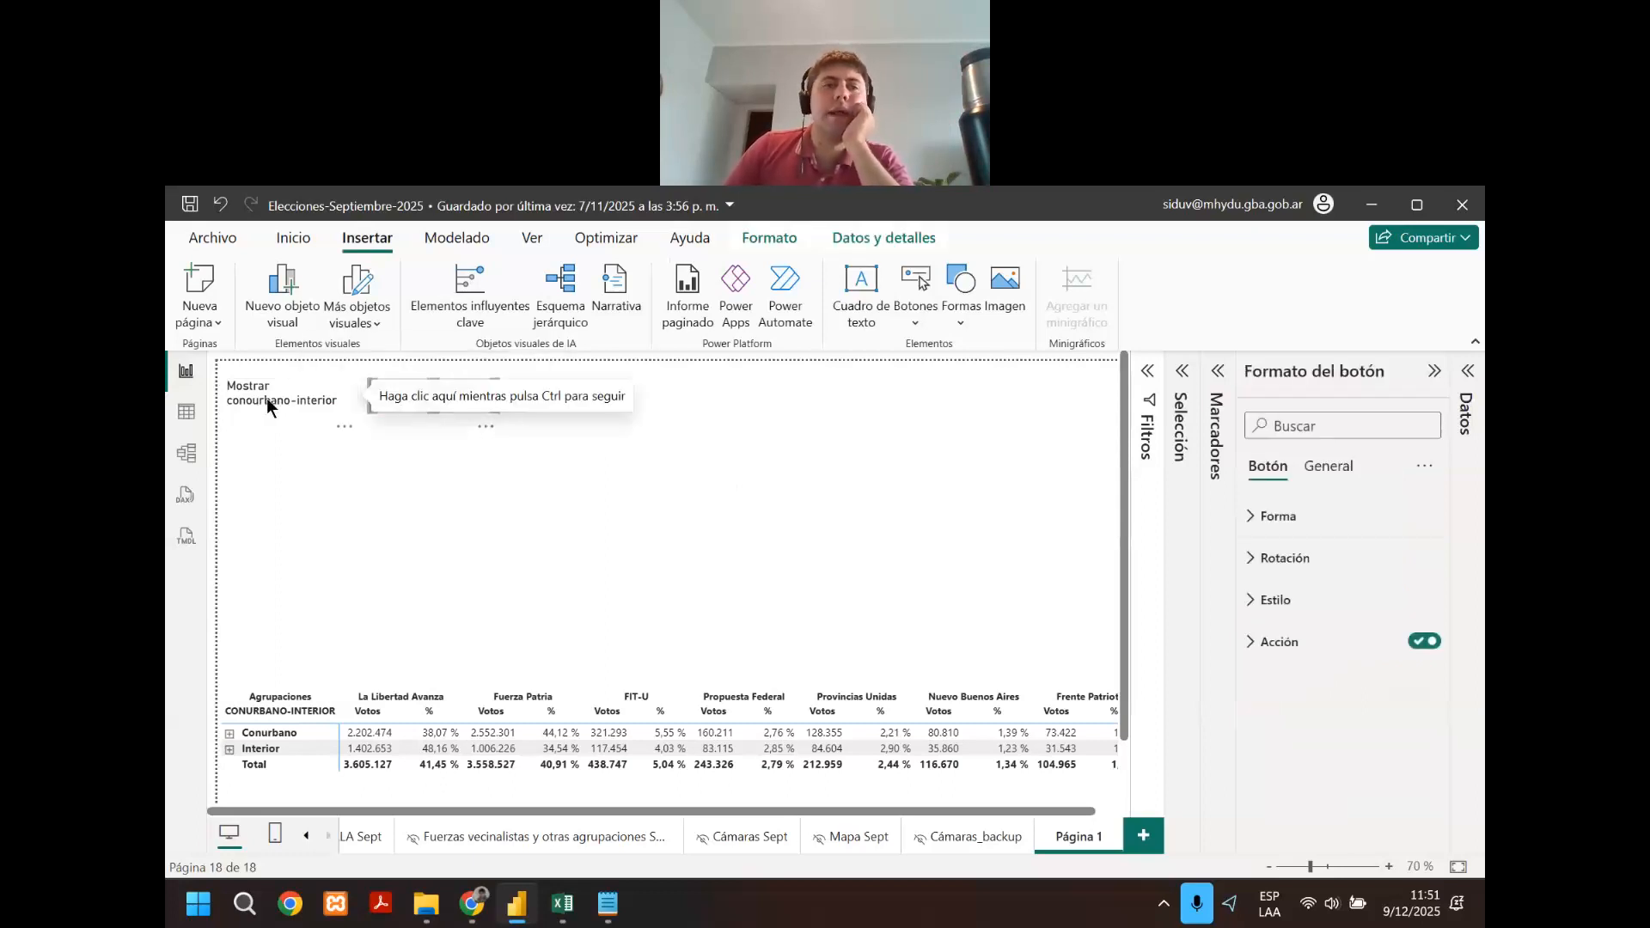
click(266, 399)
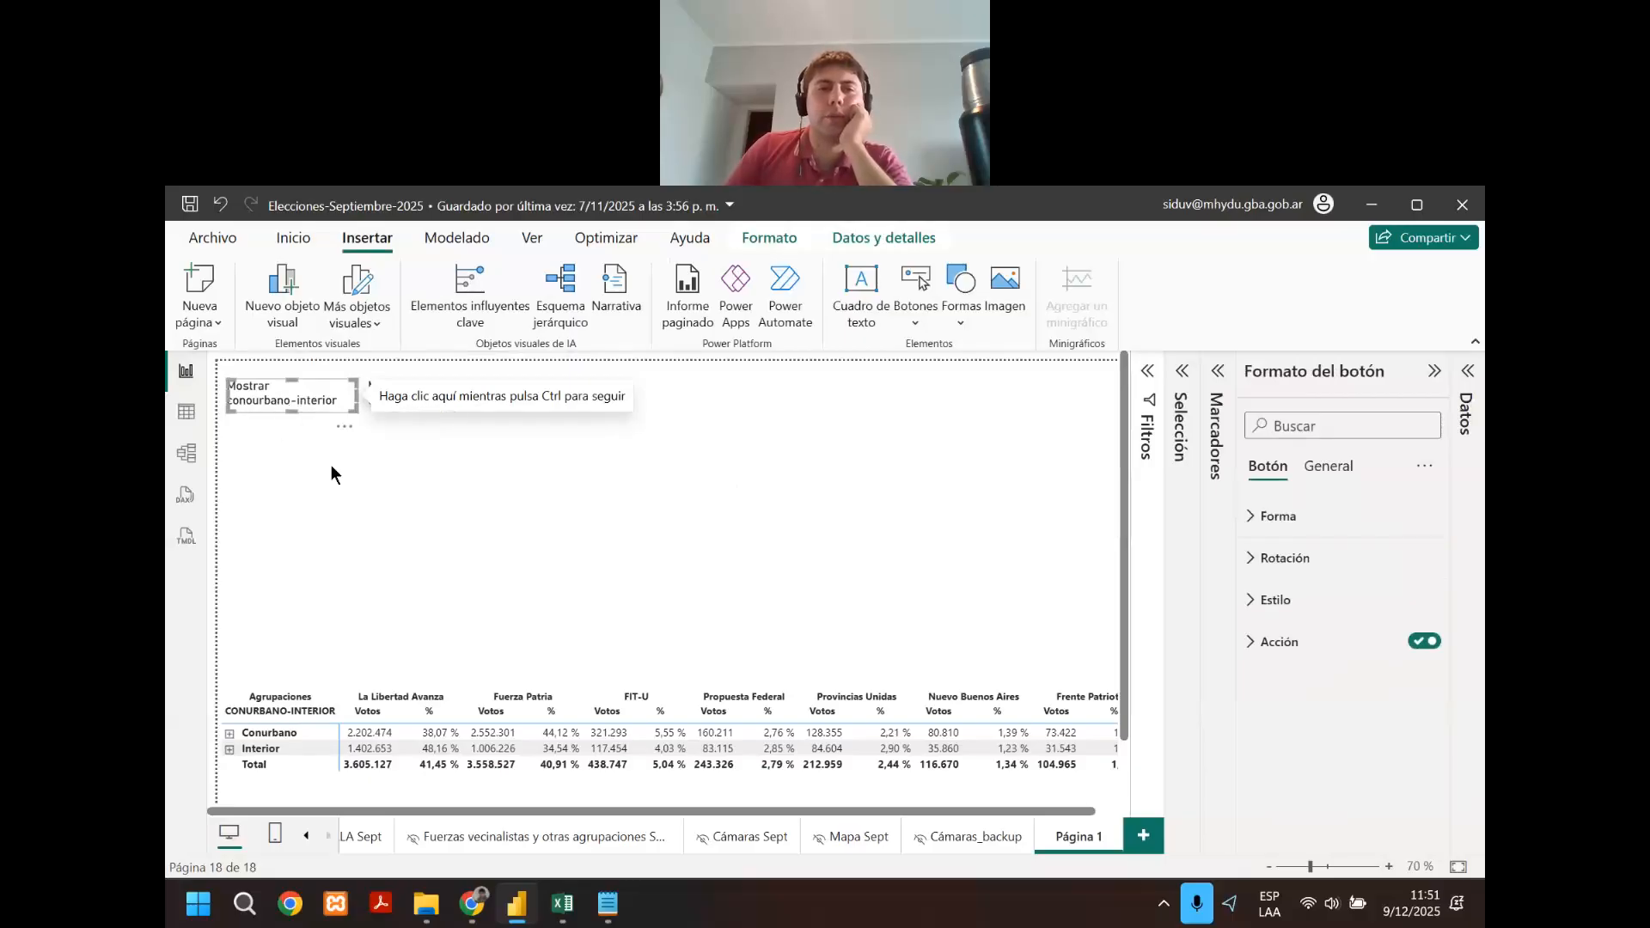
mouse_move(261, 403)
mouse_down()
mouse_move(734, 430)
mouse_move(245, 384)
mouse_move(268, 392)
mouse_up()
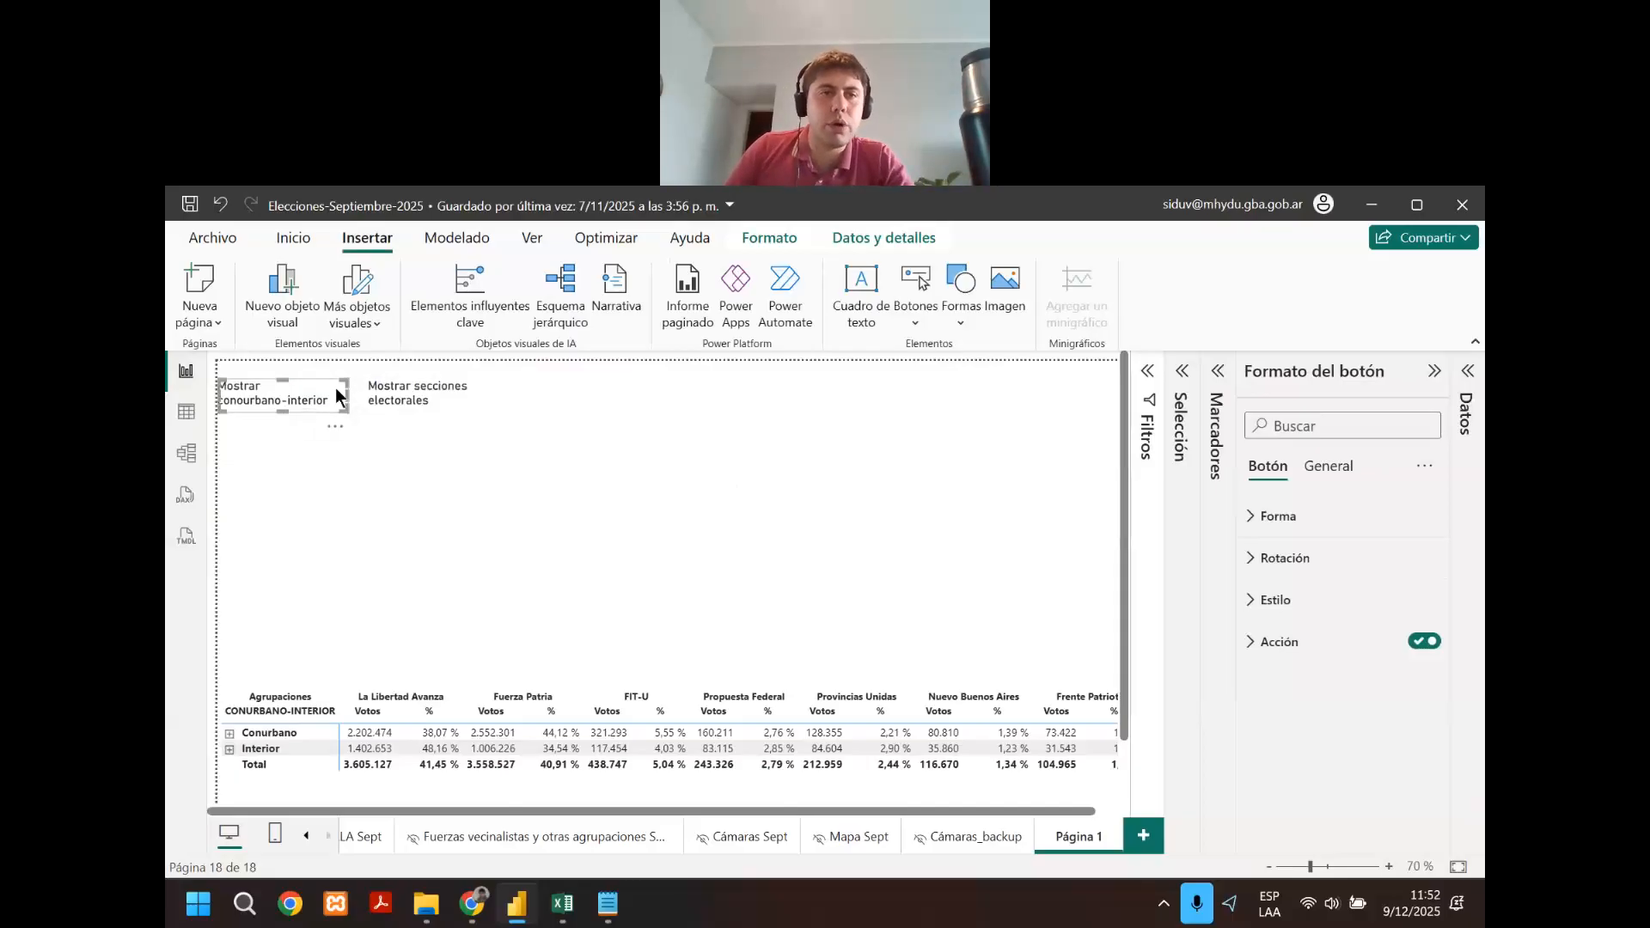
click(404, 442)
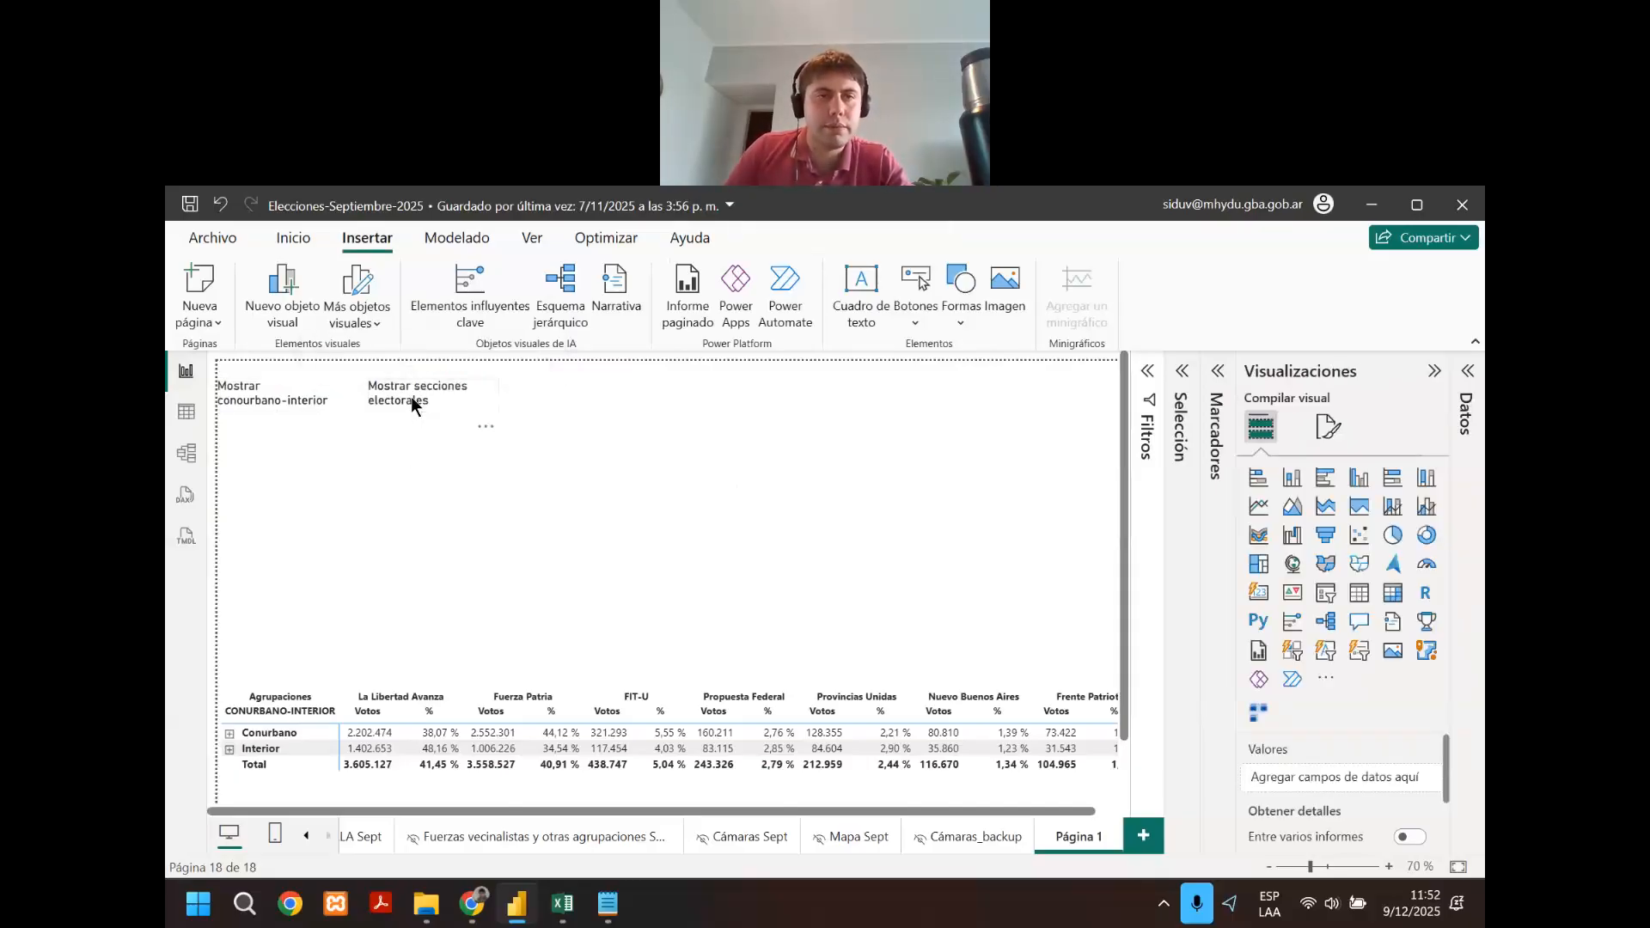
Try to switch to the electoral sections matrix with the "Mostrar secciones electorales" button.
click(410, 395)
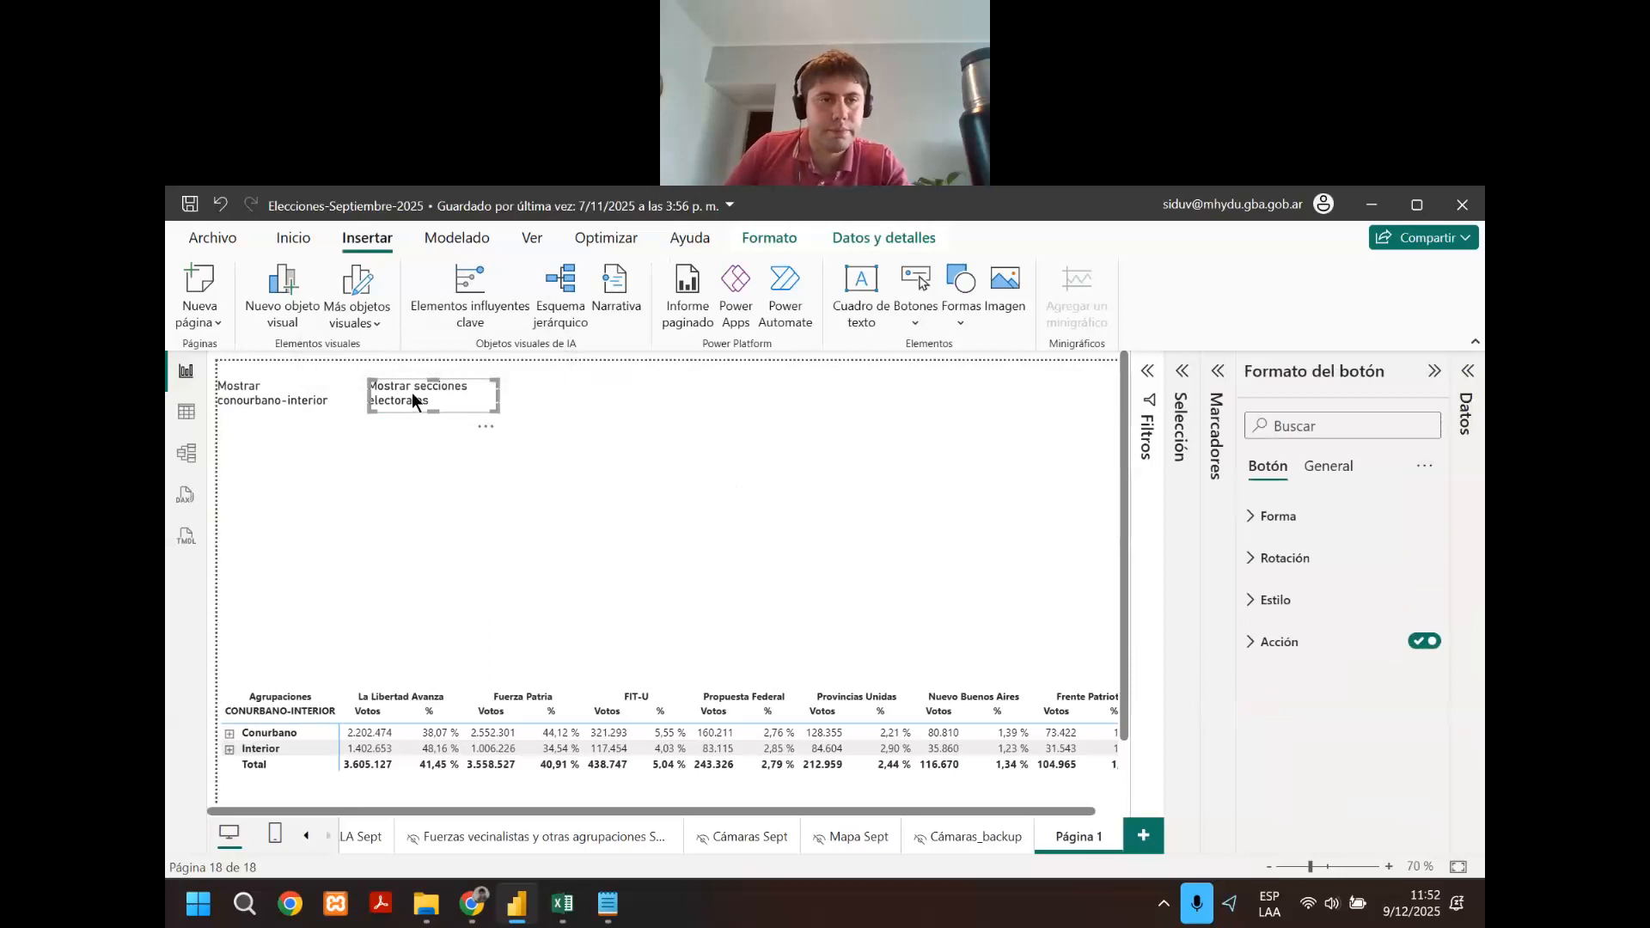
ctrl+click(248, 401)
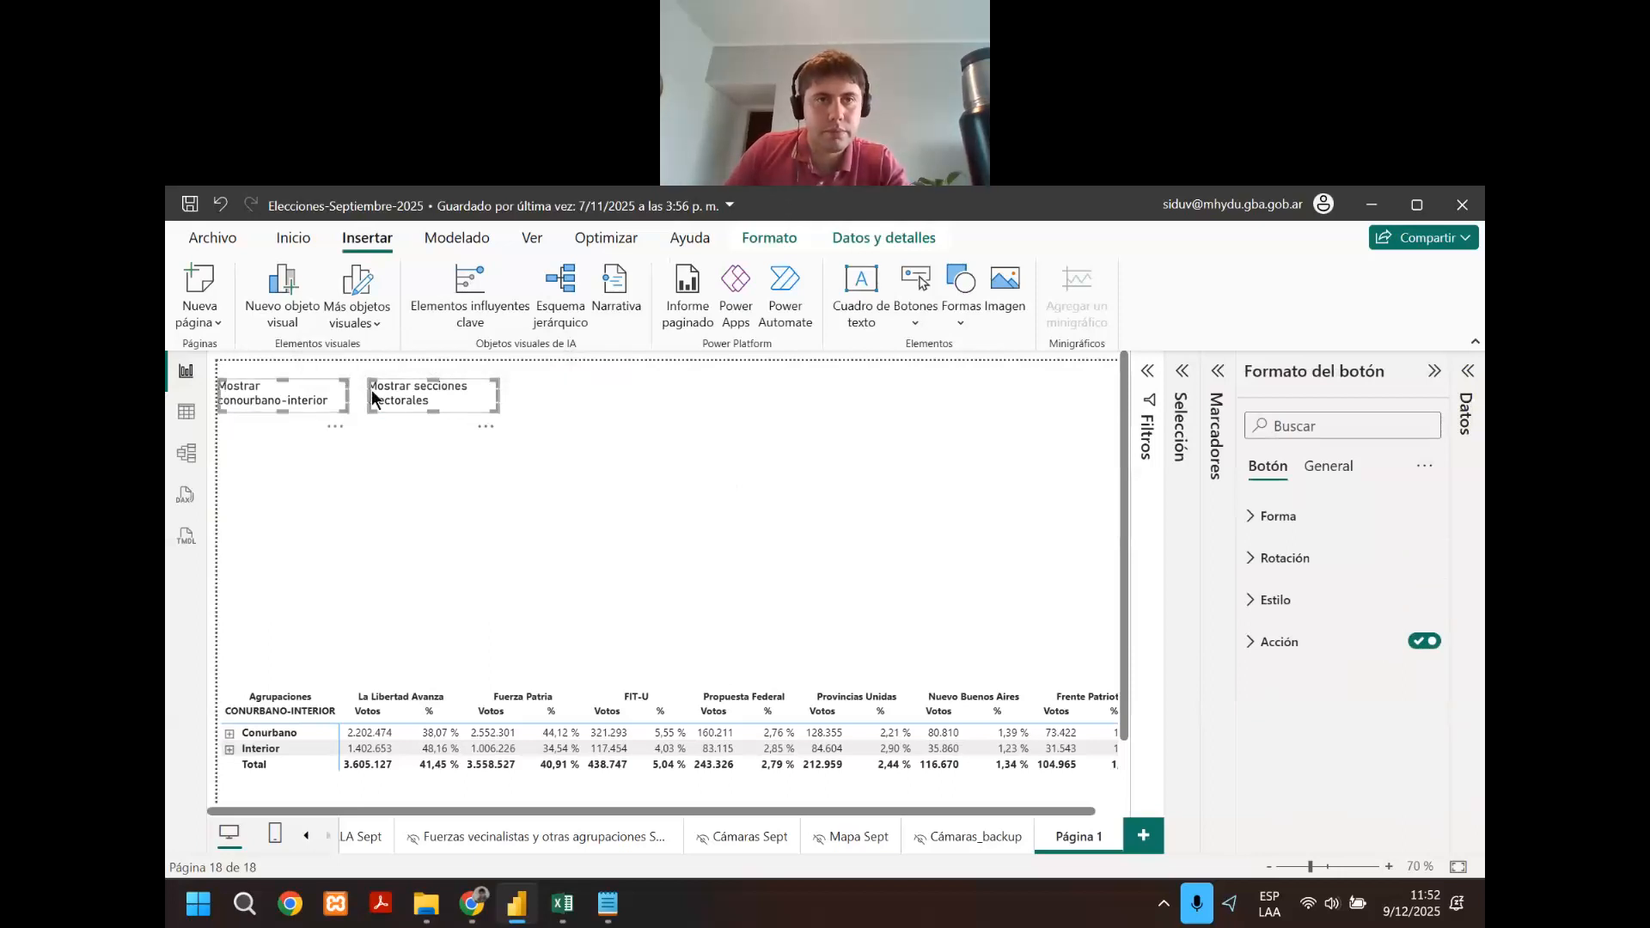
click(653, 466)
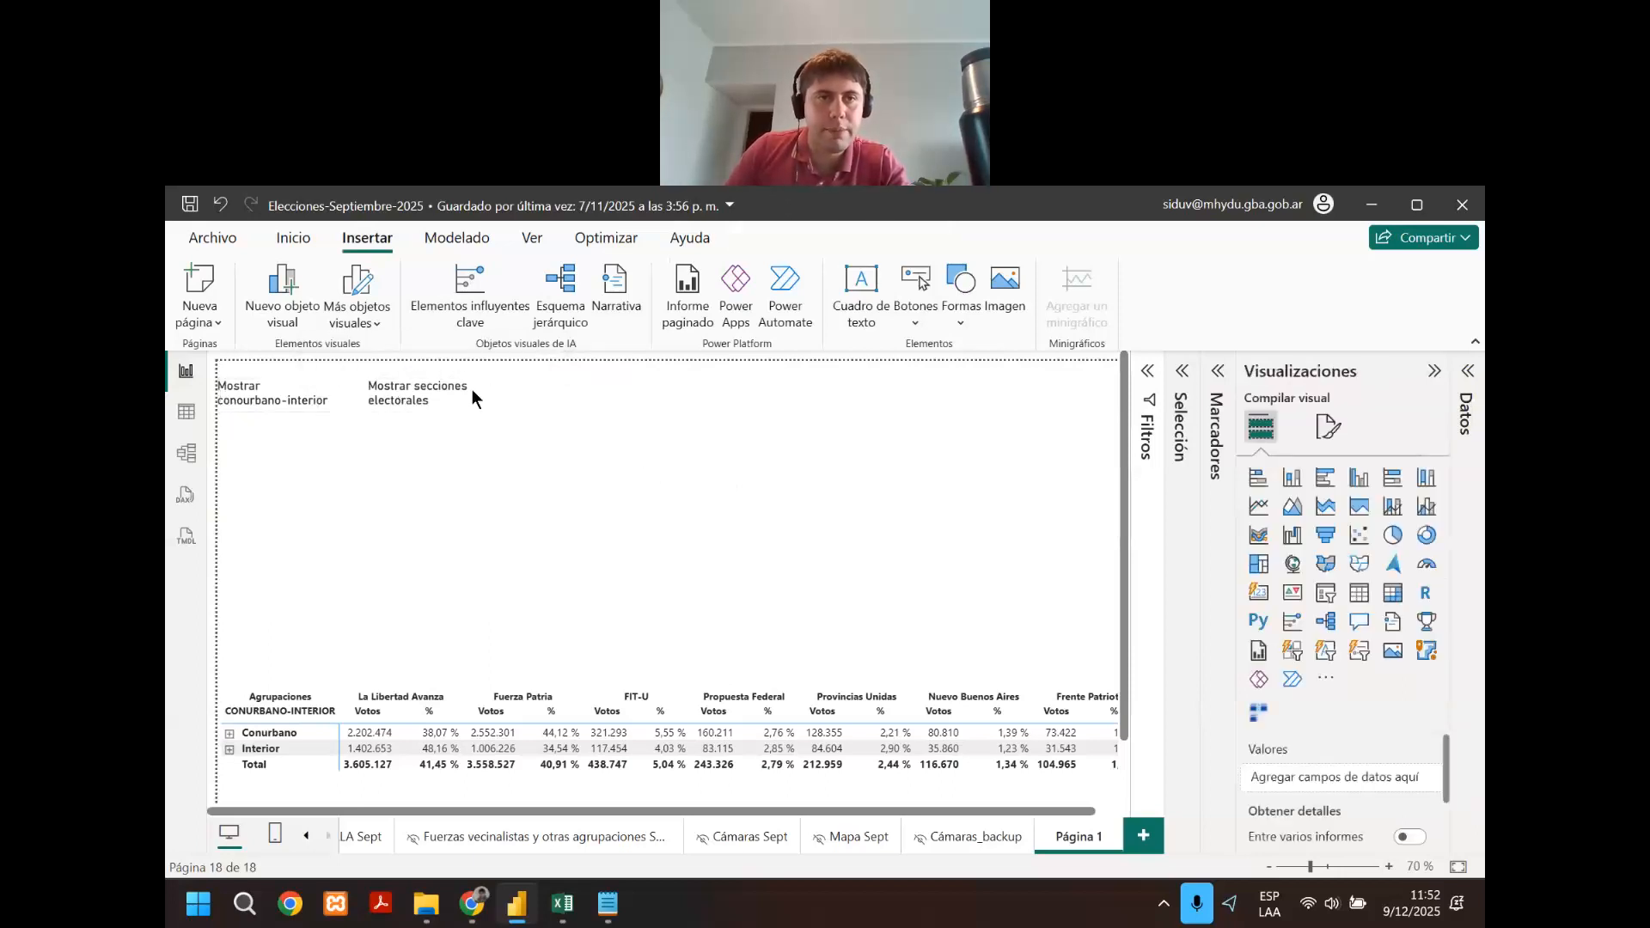
click(446, 392)
click(507, 401)
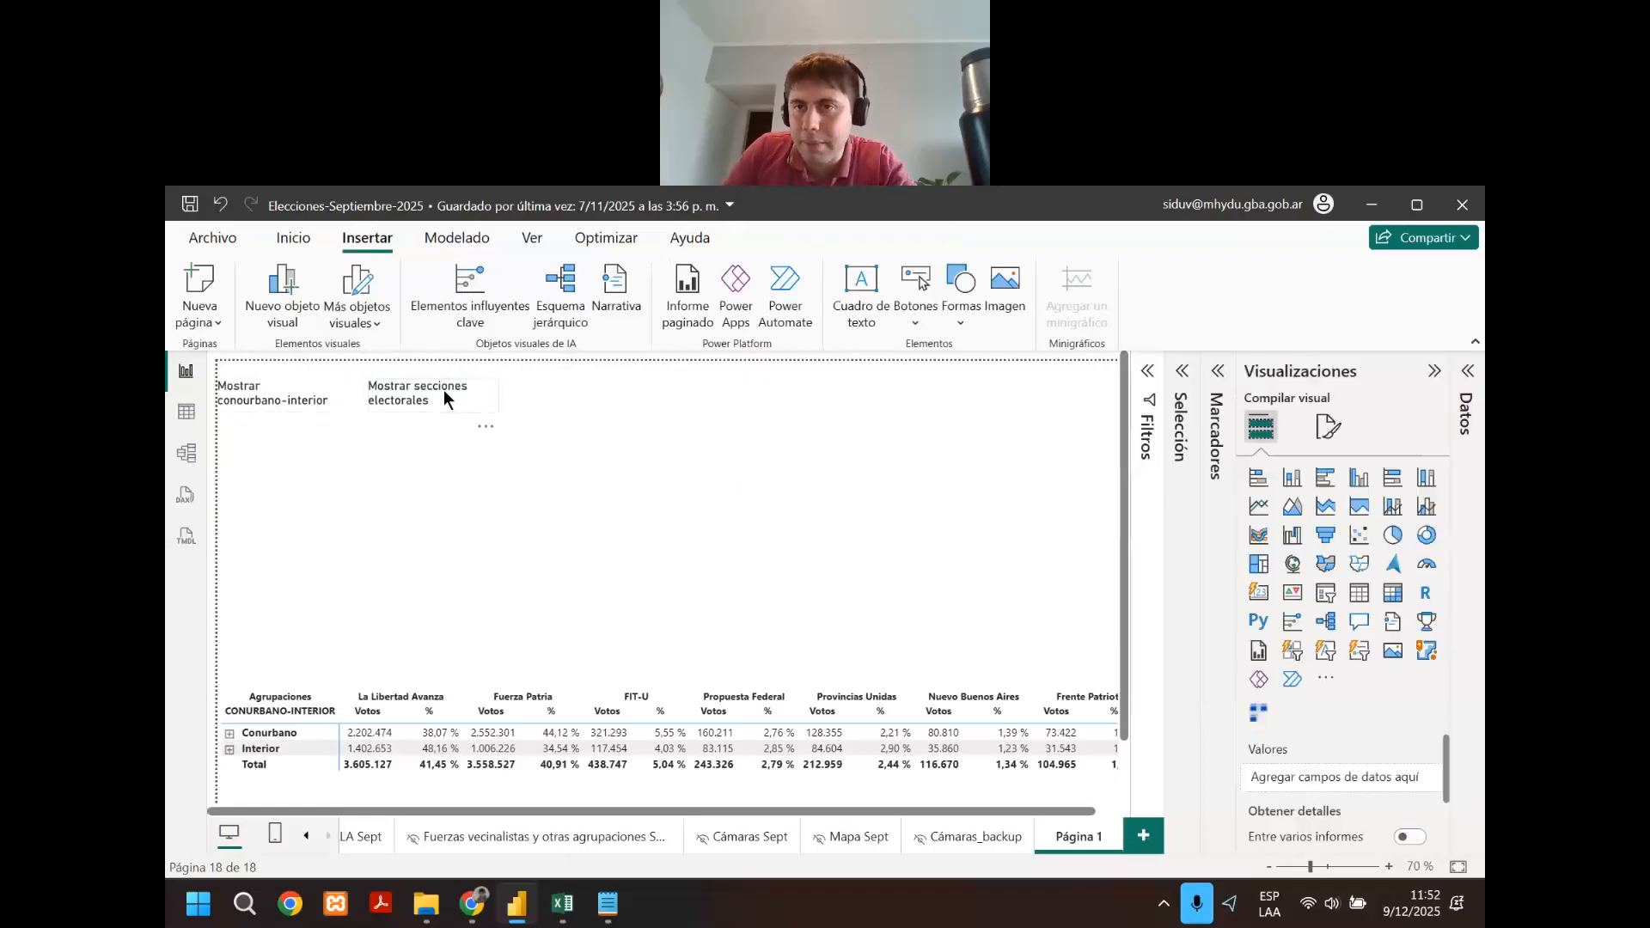
click(443, 391)
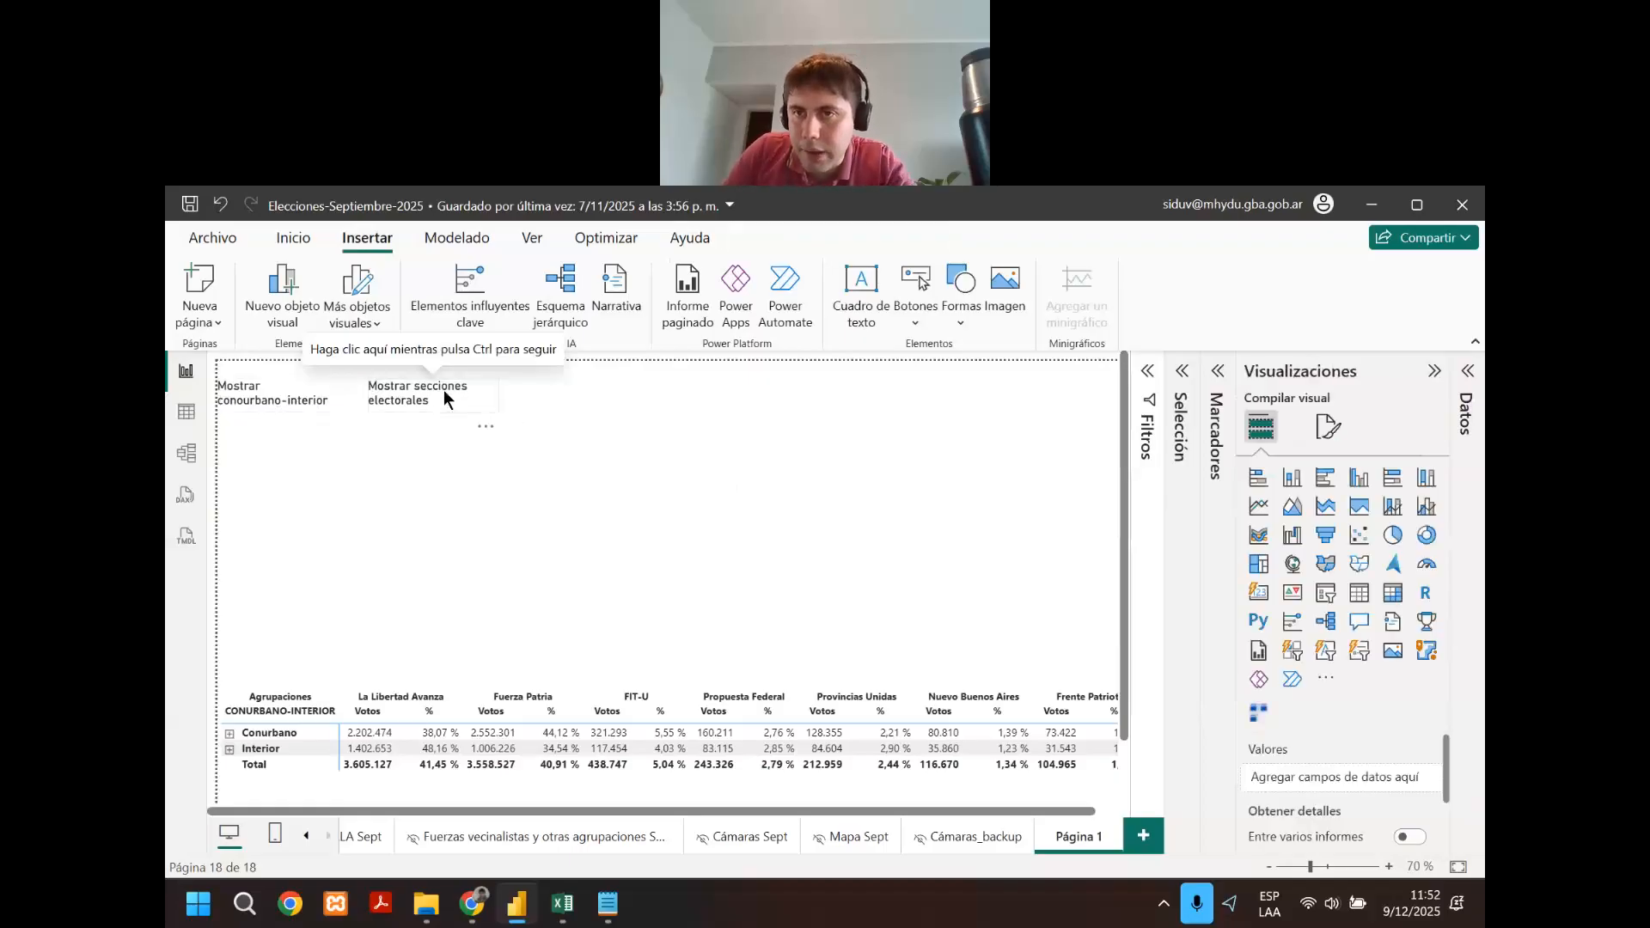
Reopen the bookmarks pane, apply the "Mostrar secciones electorales" bookmark and compare it with the matching button's action.
click(1212, 388)
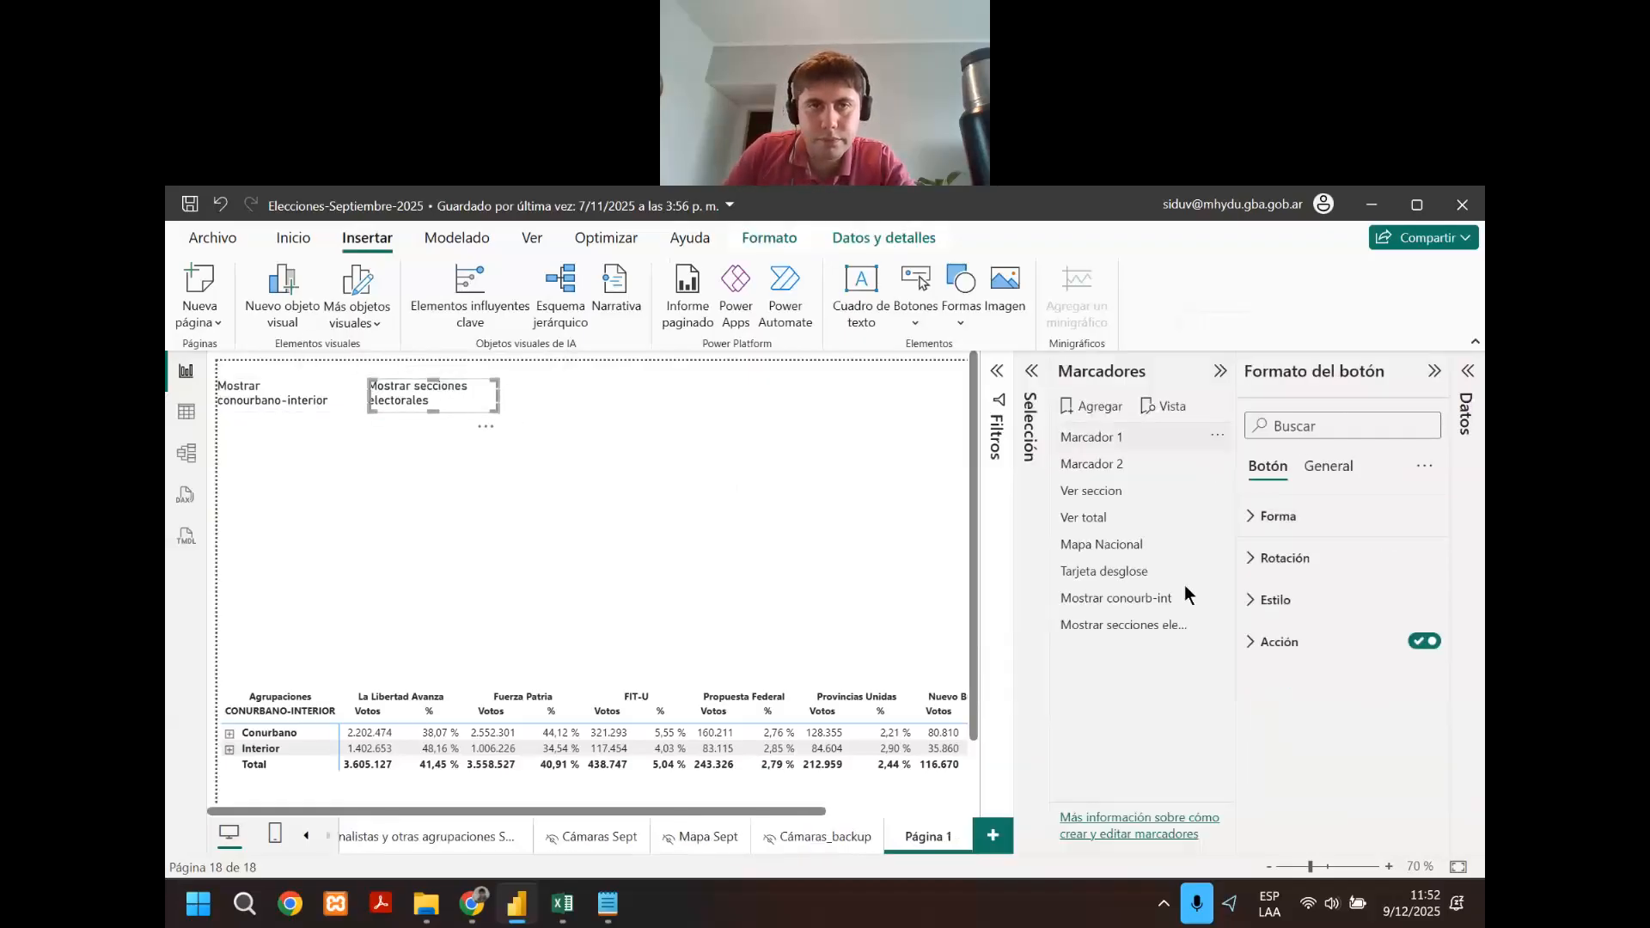
click(1141, 621)
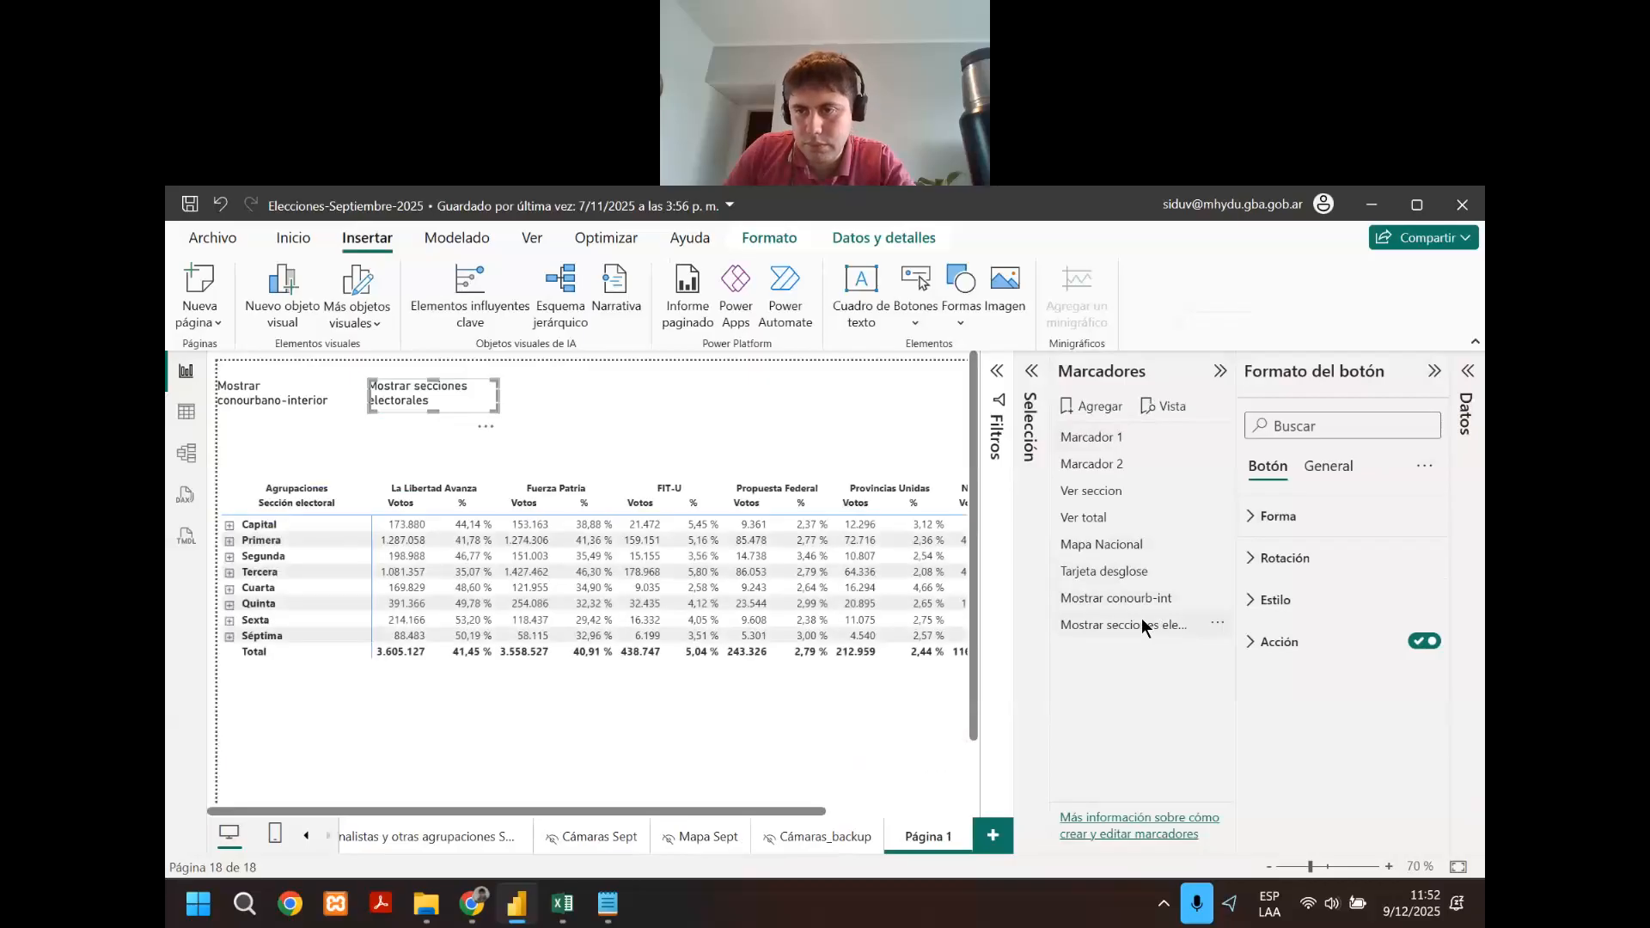
click(1310, 644)
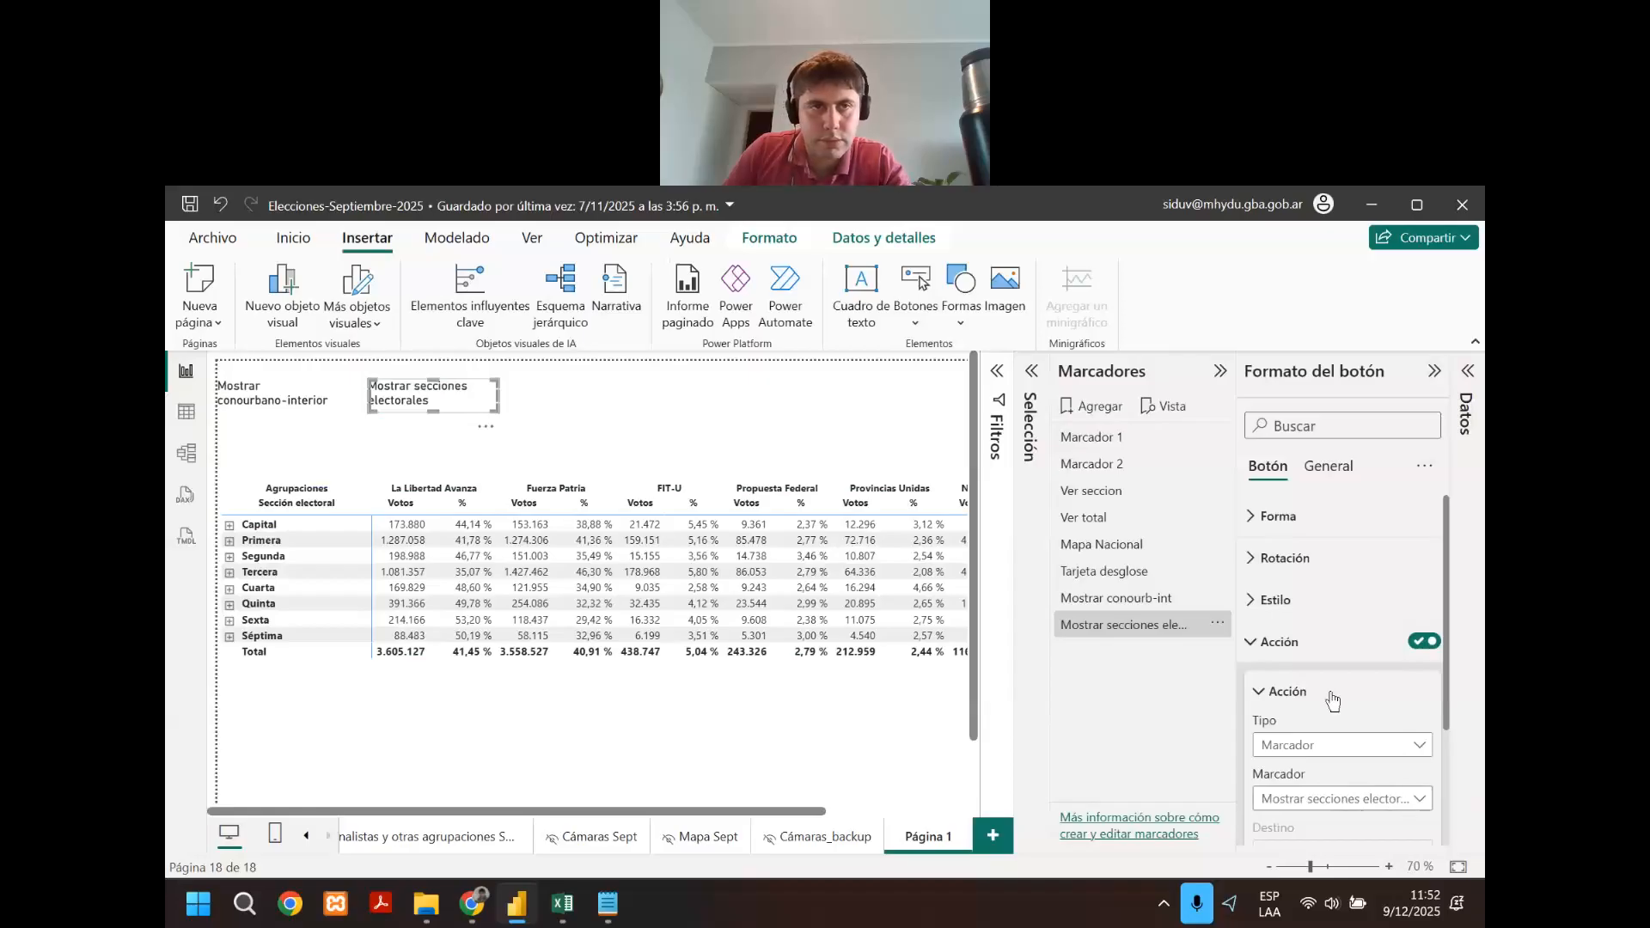
click(1146, 599)
click(1147, 625)
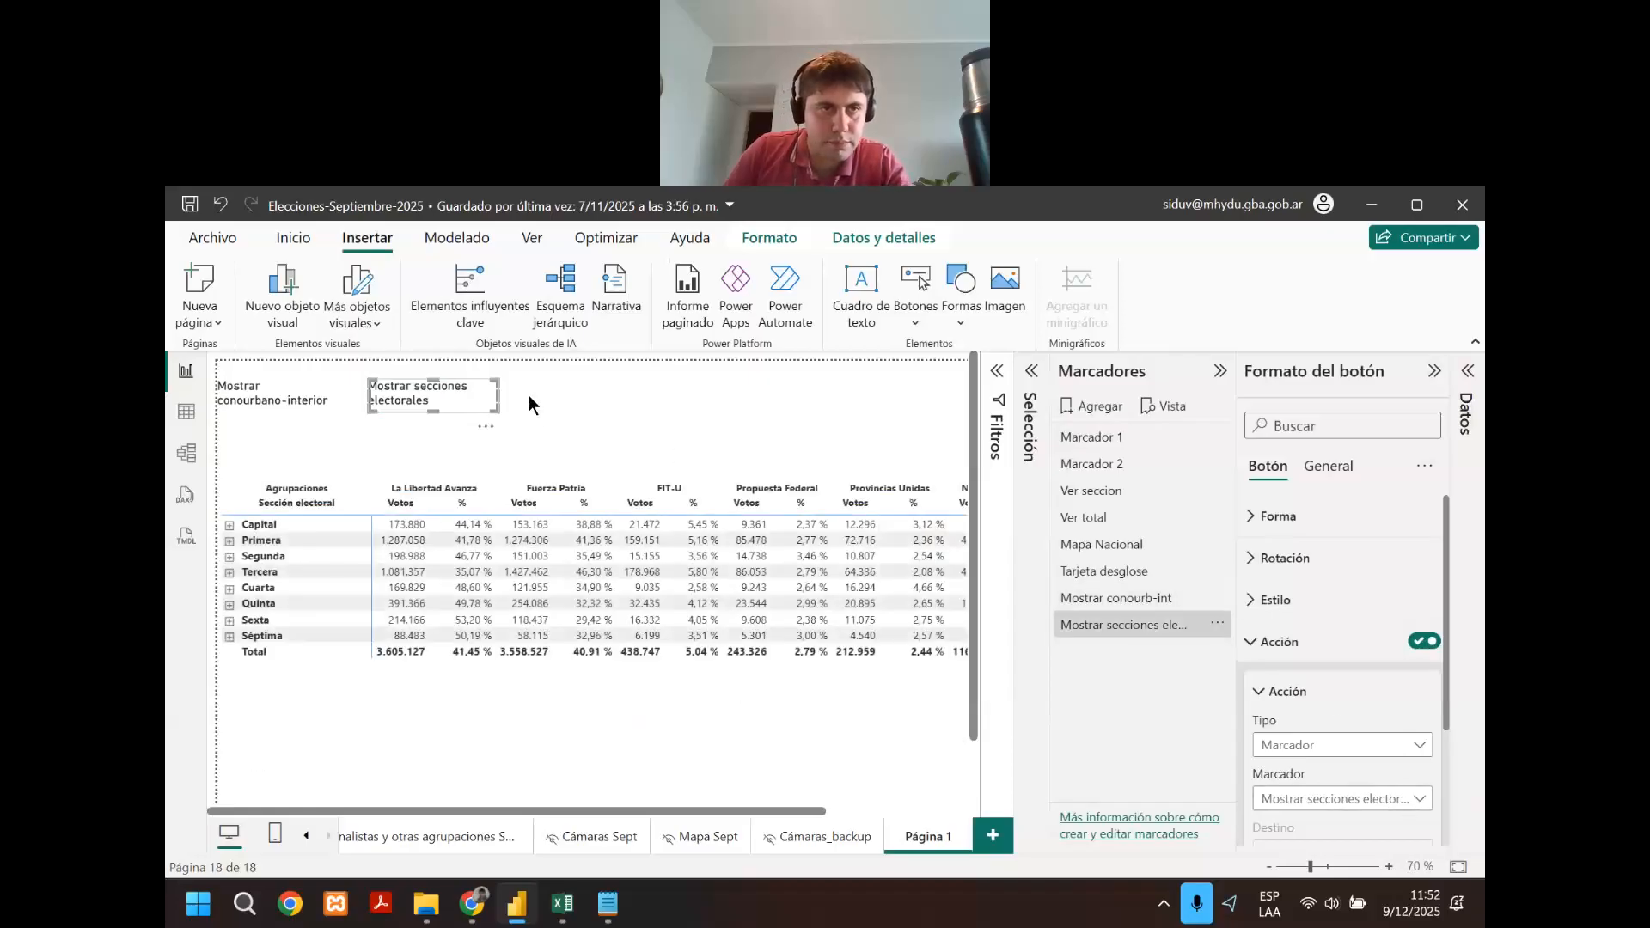
Test both buttons on the page while the electoral sections matrix is displayed.
click(308, 393)
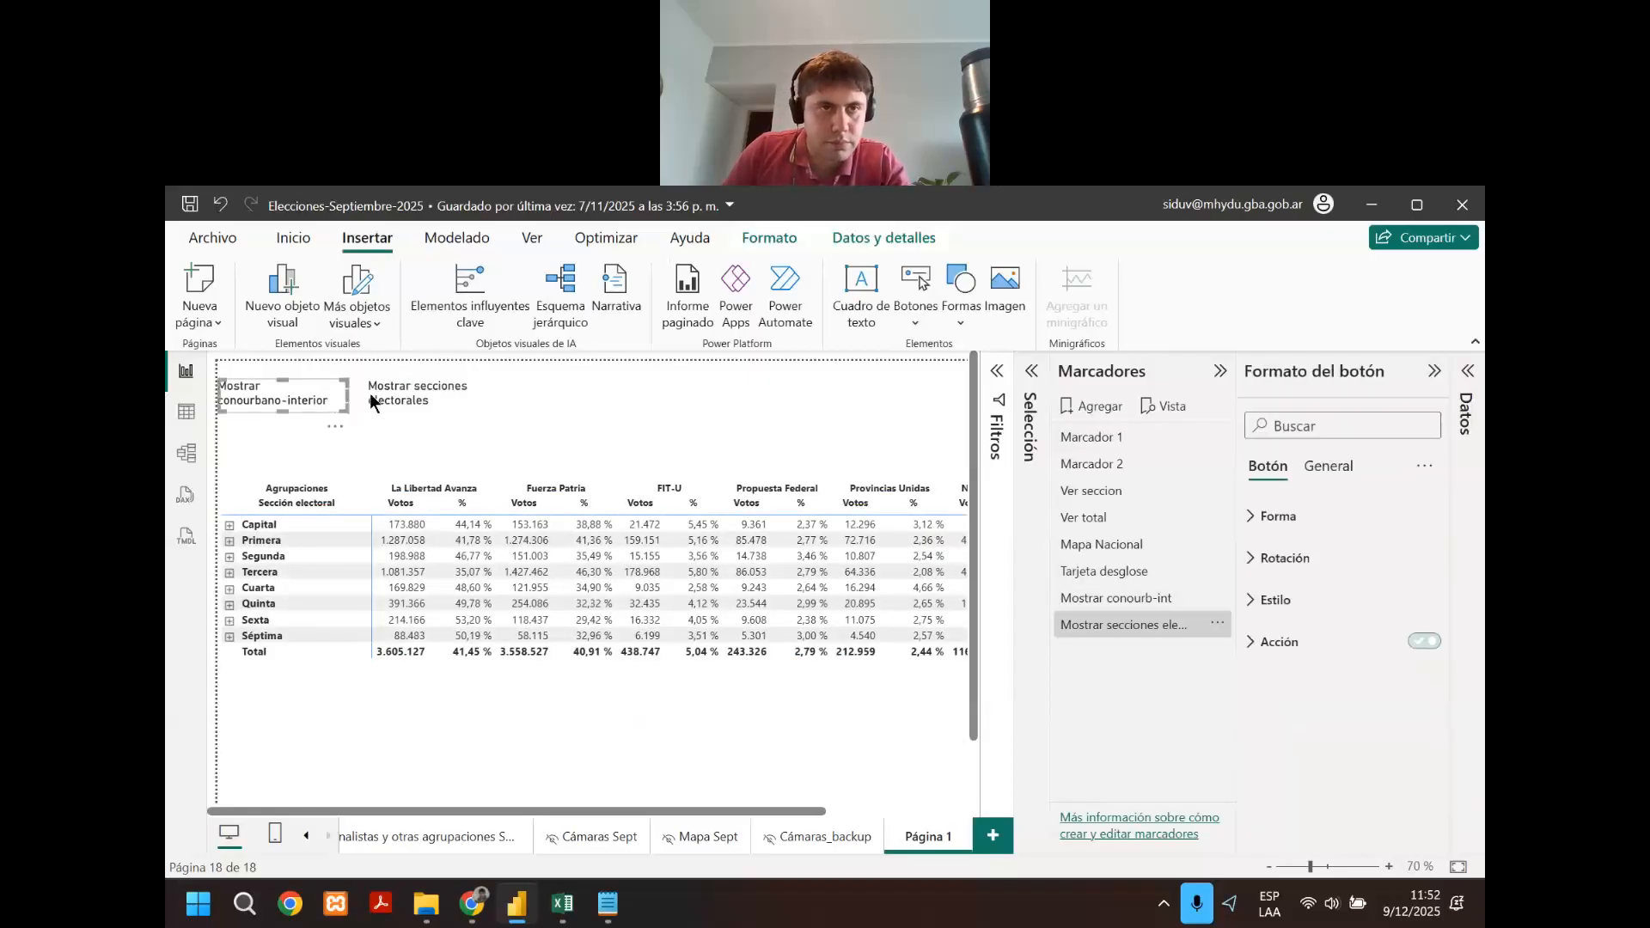
click(416, 390)
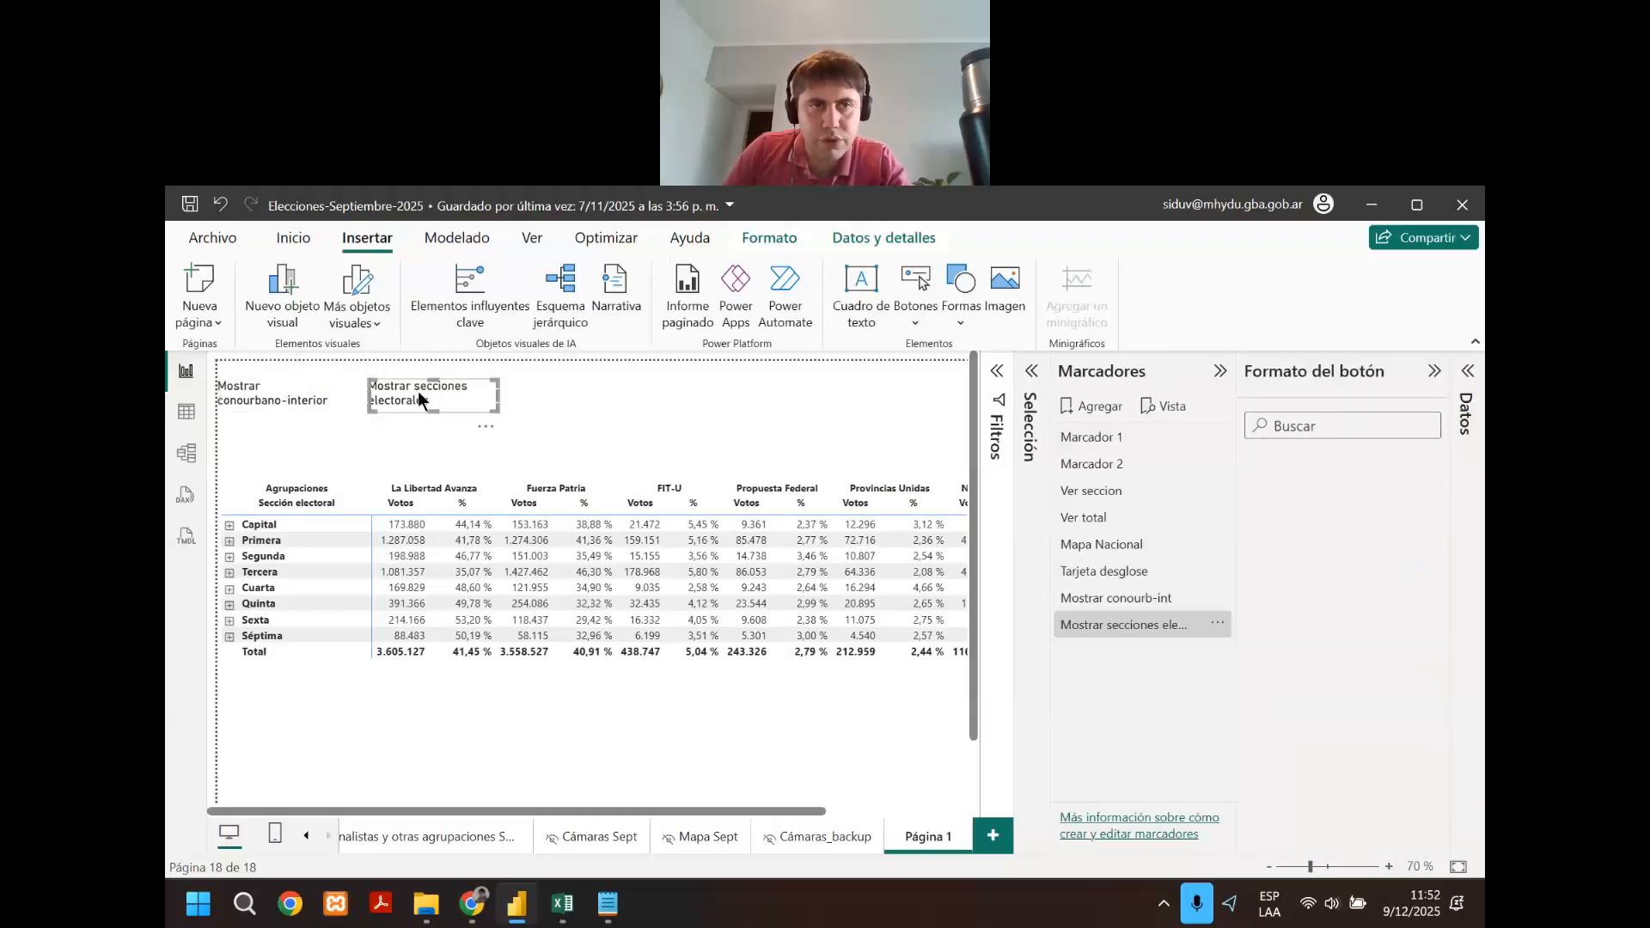
click(545, 390)
click(299, 397)
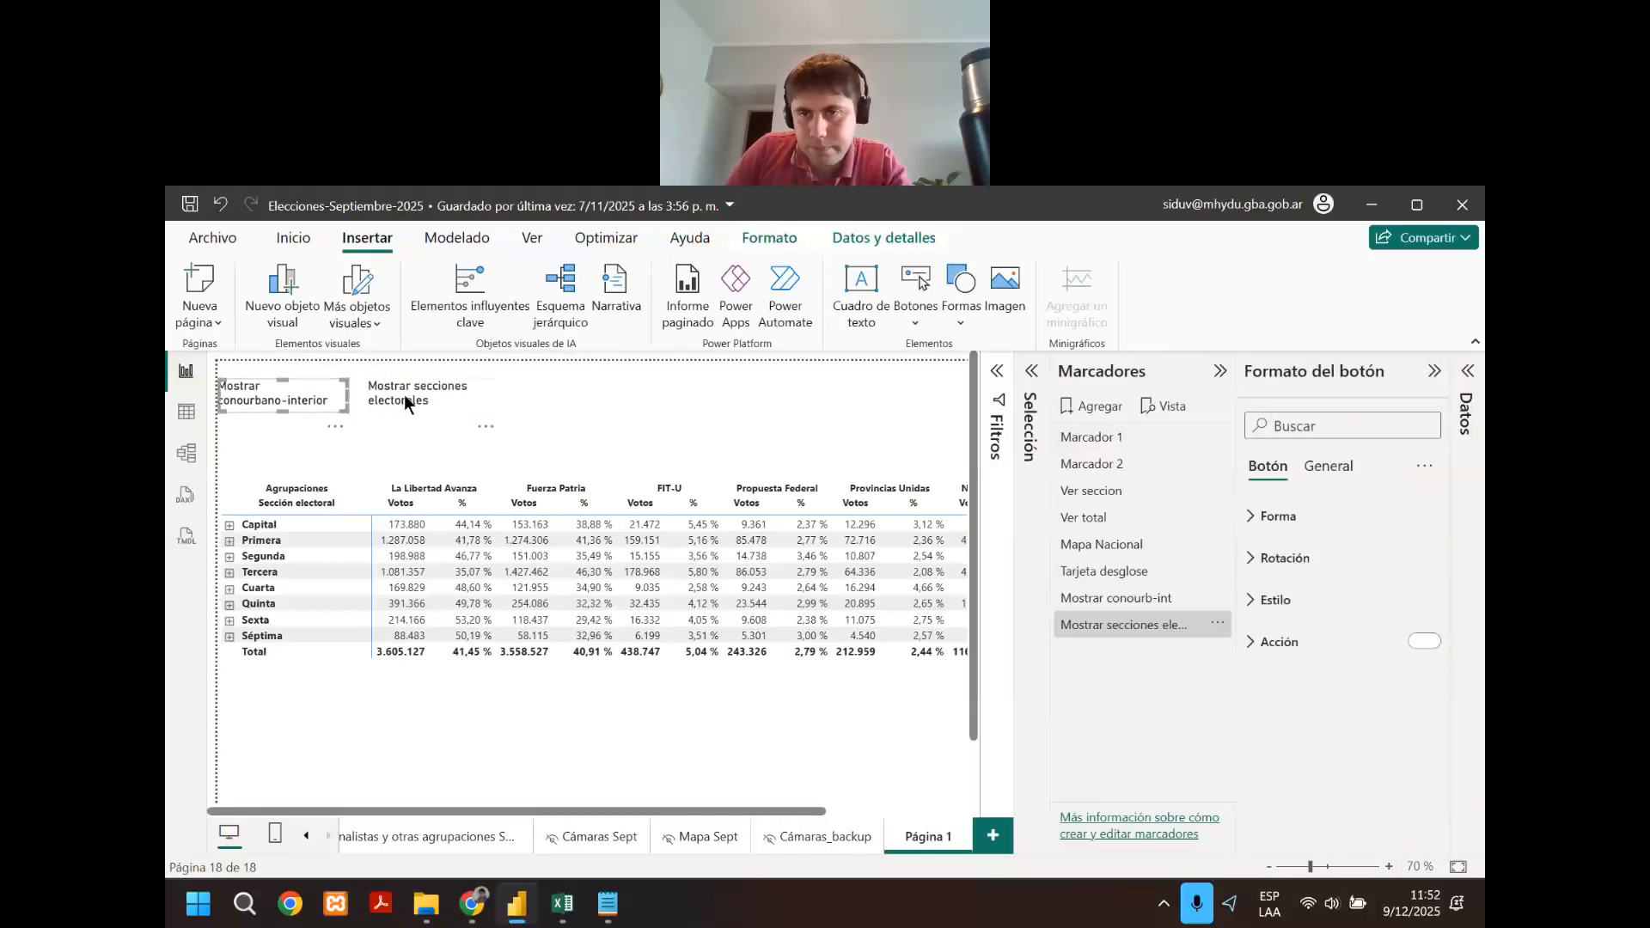
ctrl+click(416, 392)
click(480, 408)
click(480, 398)
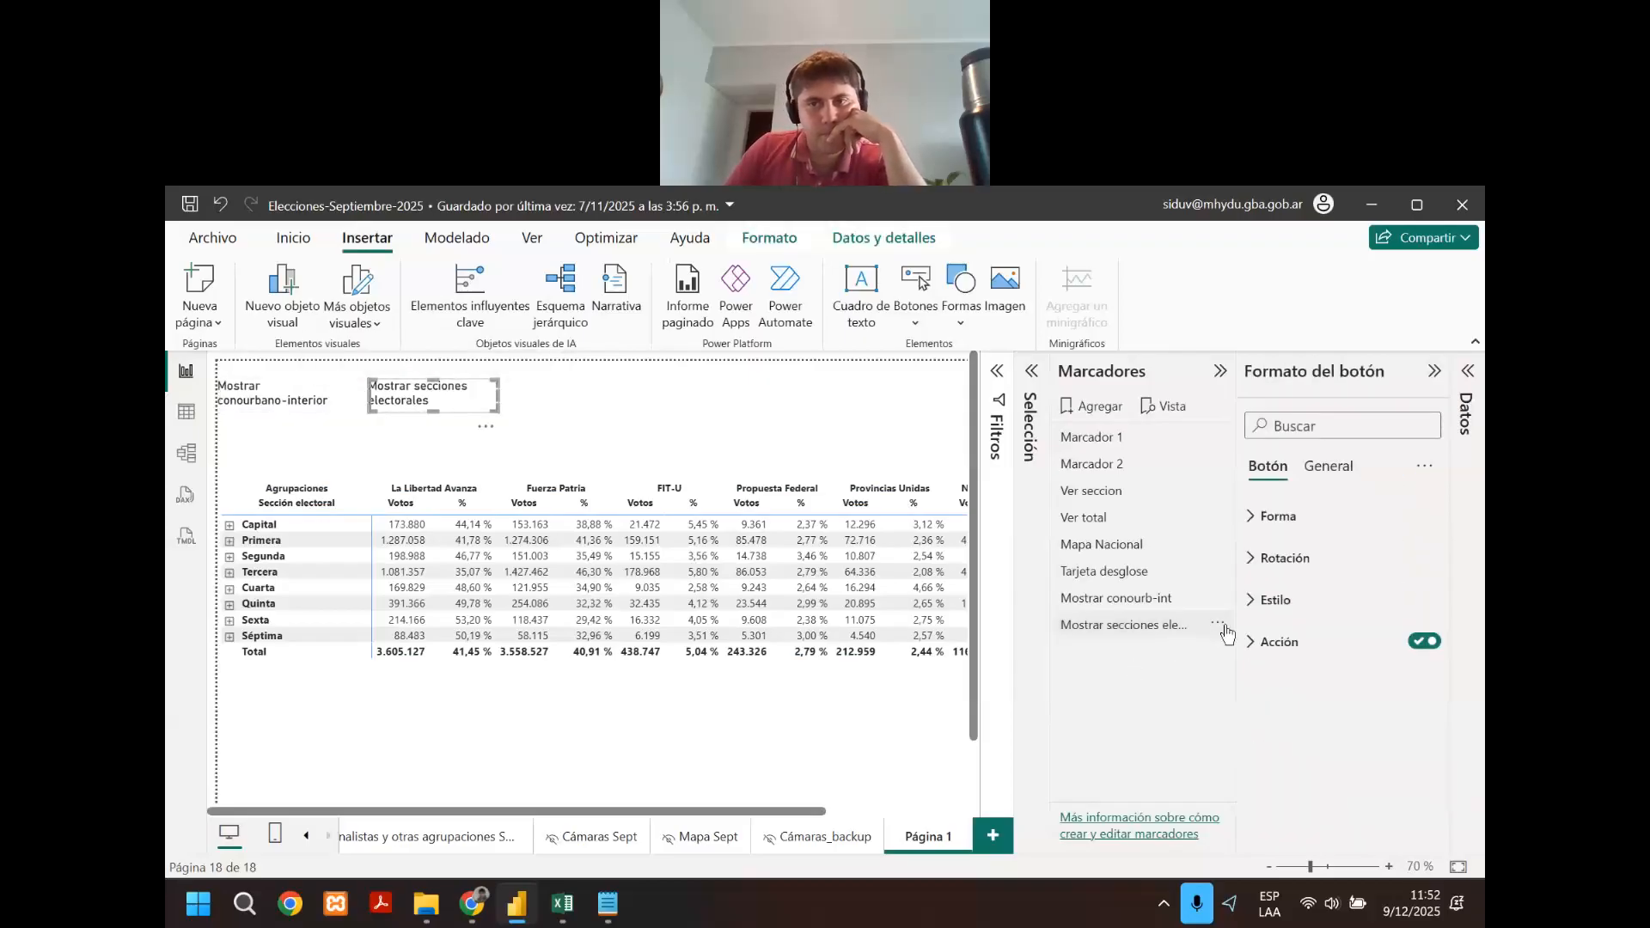
Compare the options of the "Mostrar conourb-int" and "Mostrar secciones electorales" bookmarks and apply each one again.
click(1194, 598)
click(1217, 596)
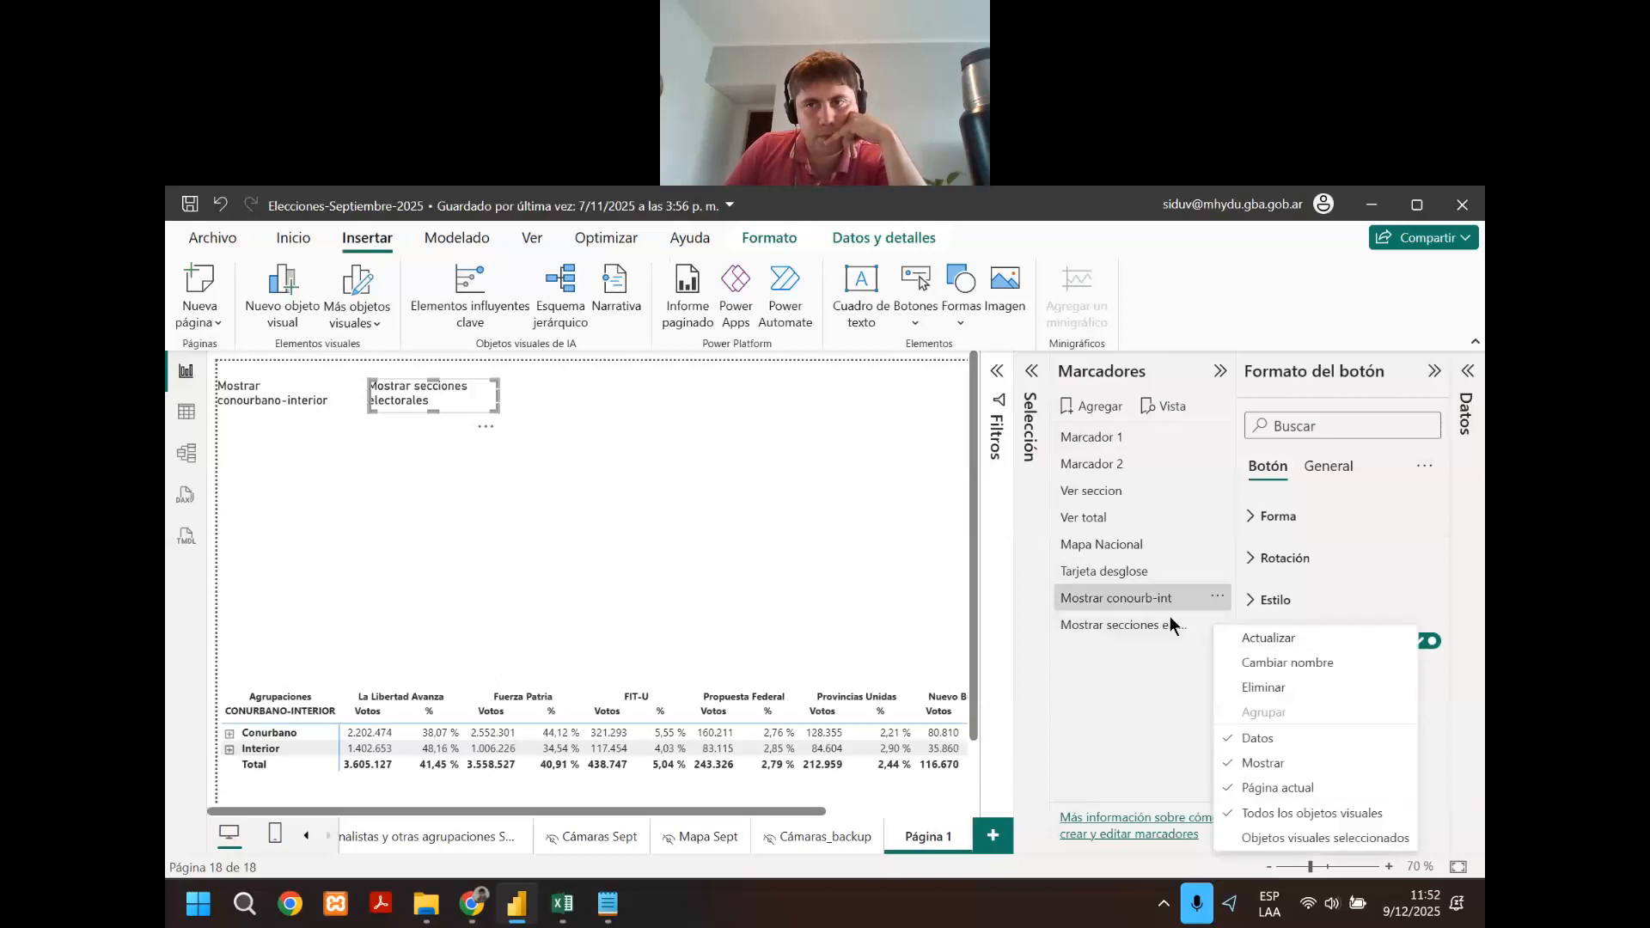
click(1155, 624)
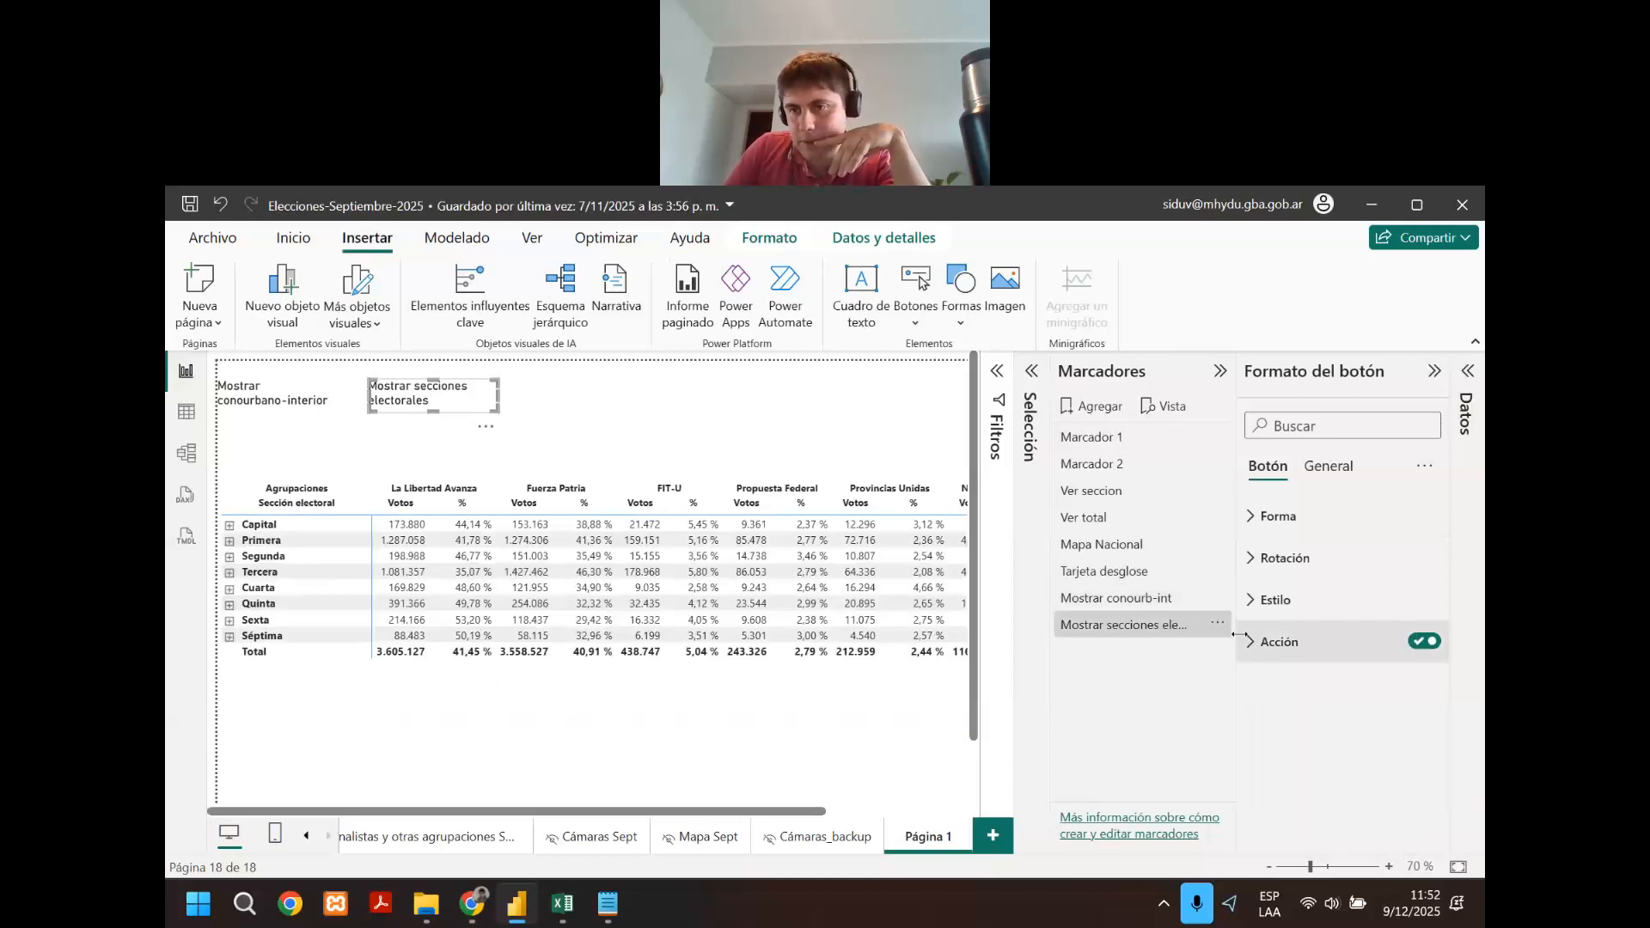
click(1218, 628)
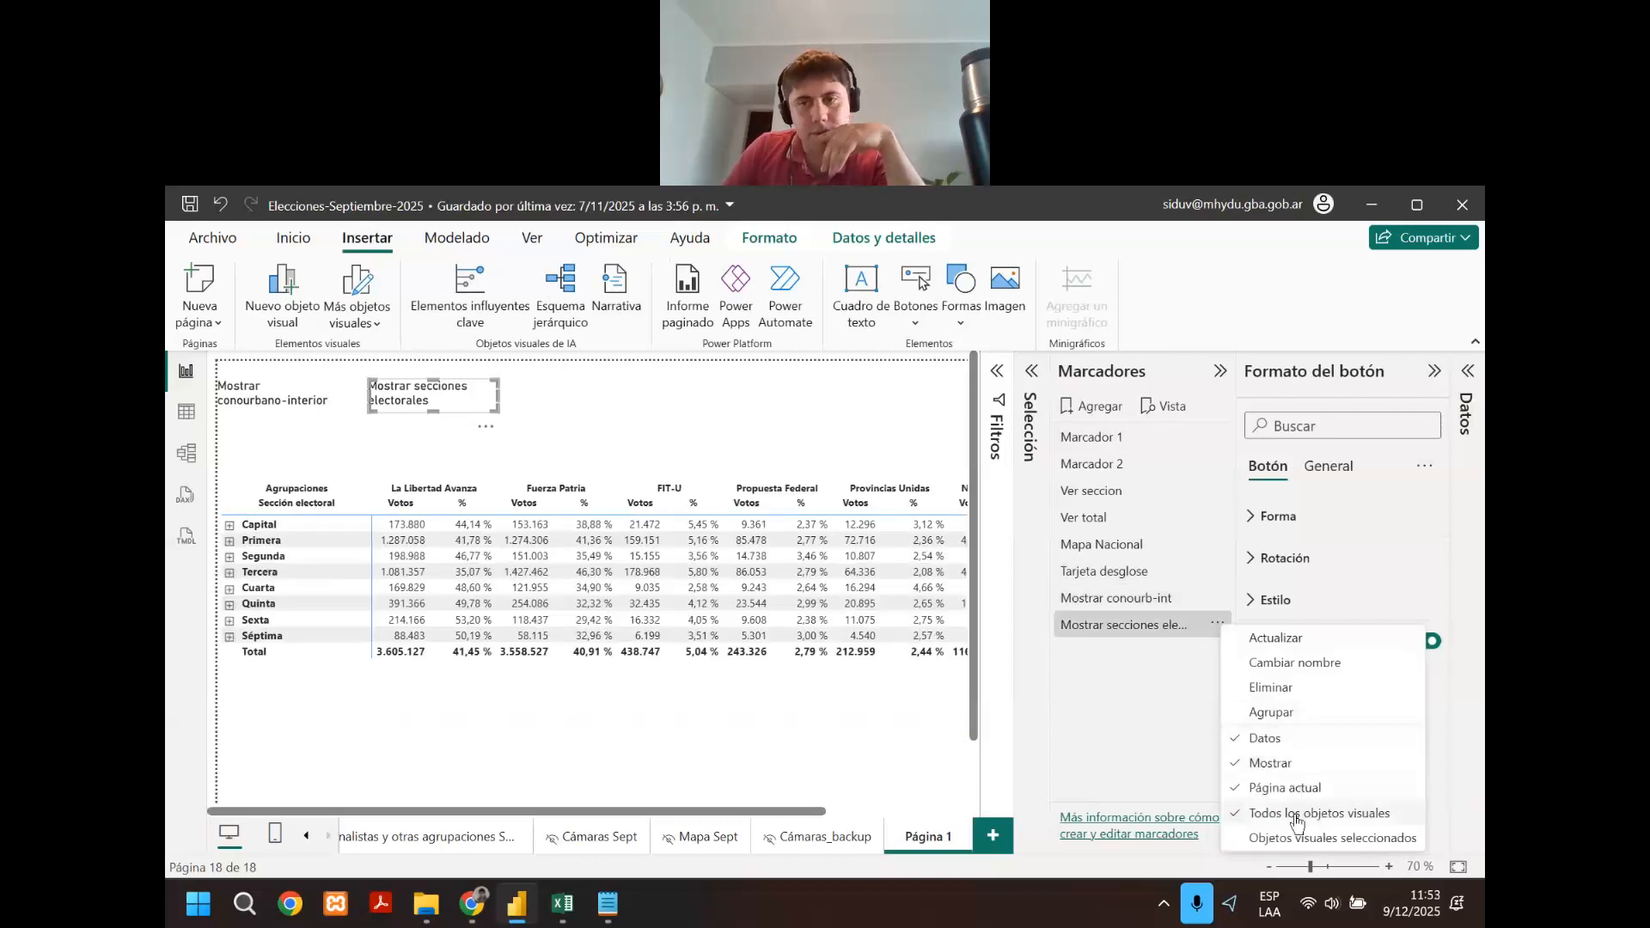
click(1132, 595)
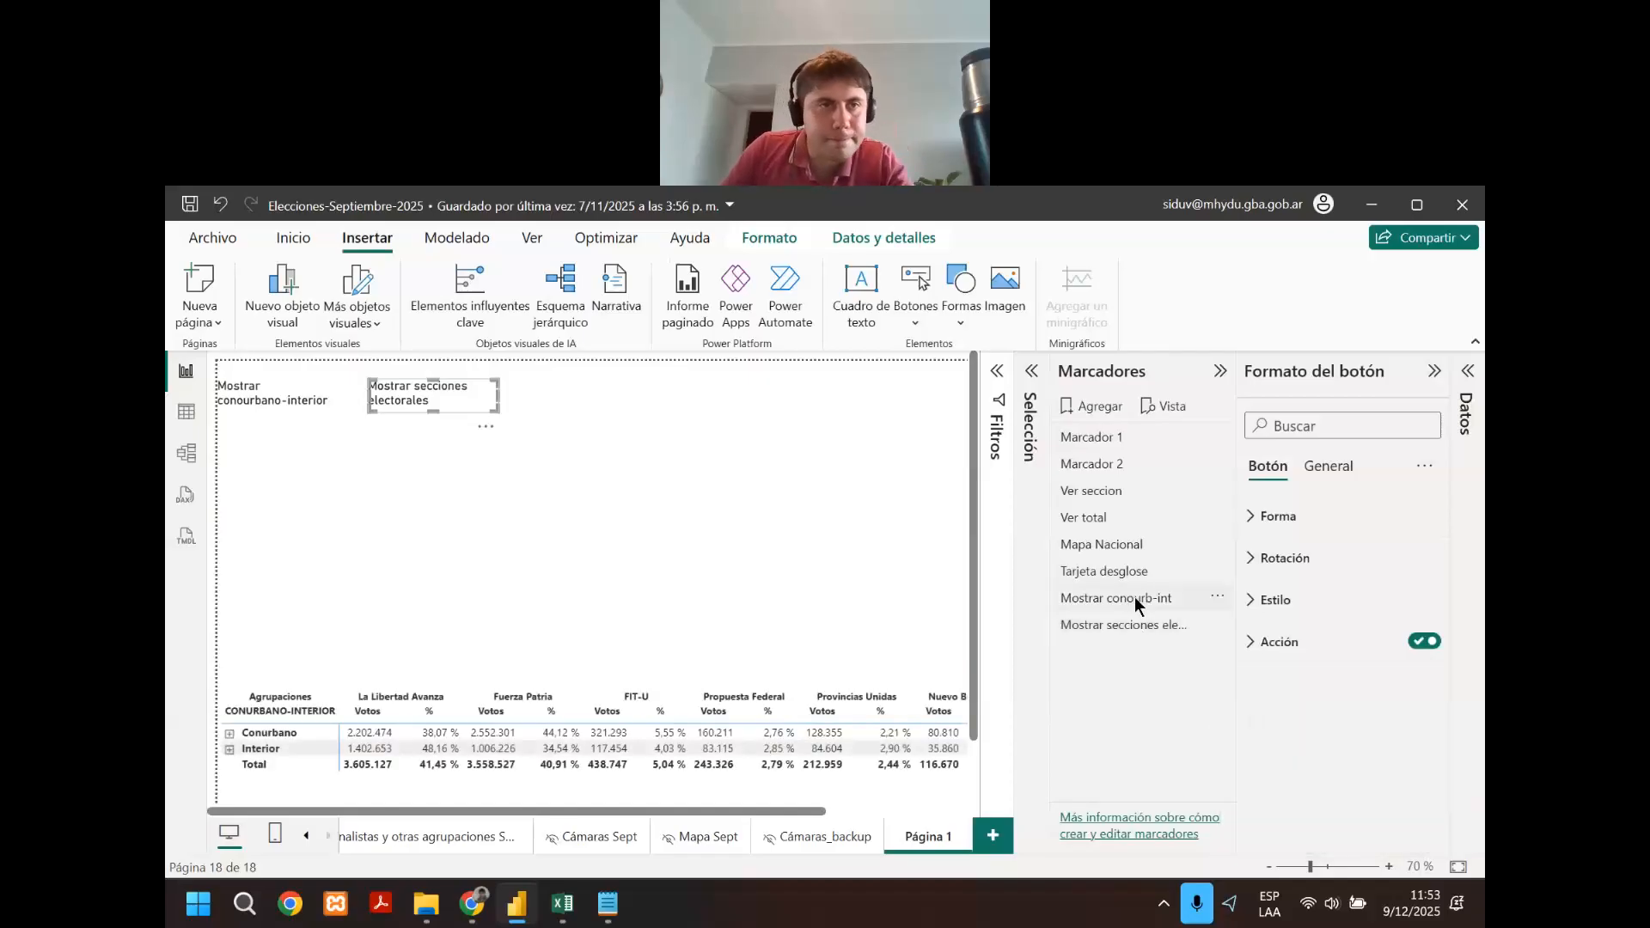
click(1148, 621)
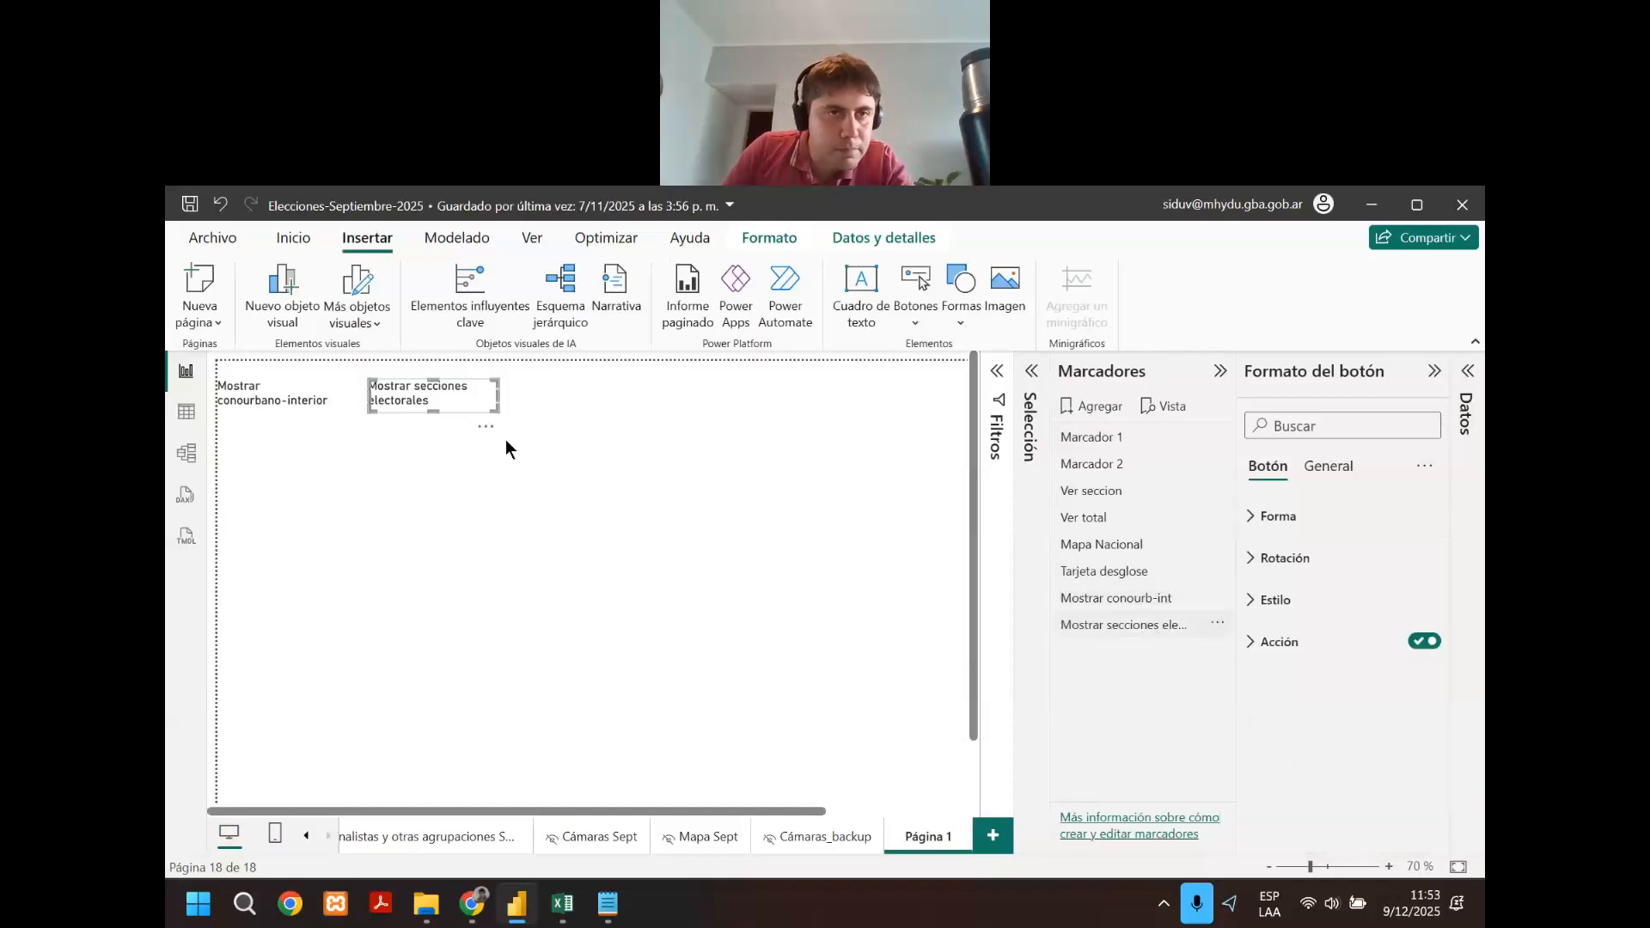
Try the two bookmark buttons again, clearing the selection between attempts, and select the "Mostrar conourbano-interior" button.
click(312, 400)
ctrl+click(482, 399)
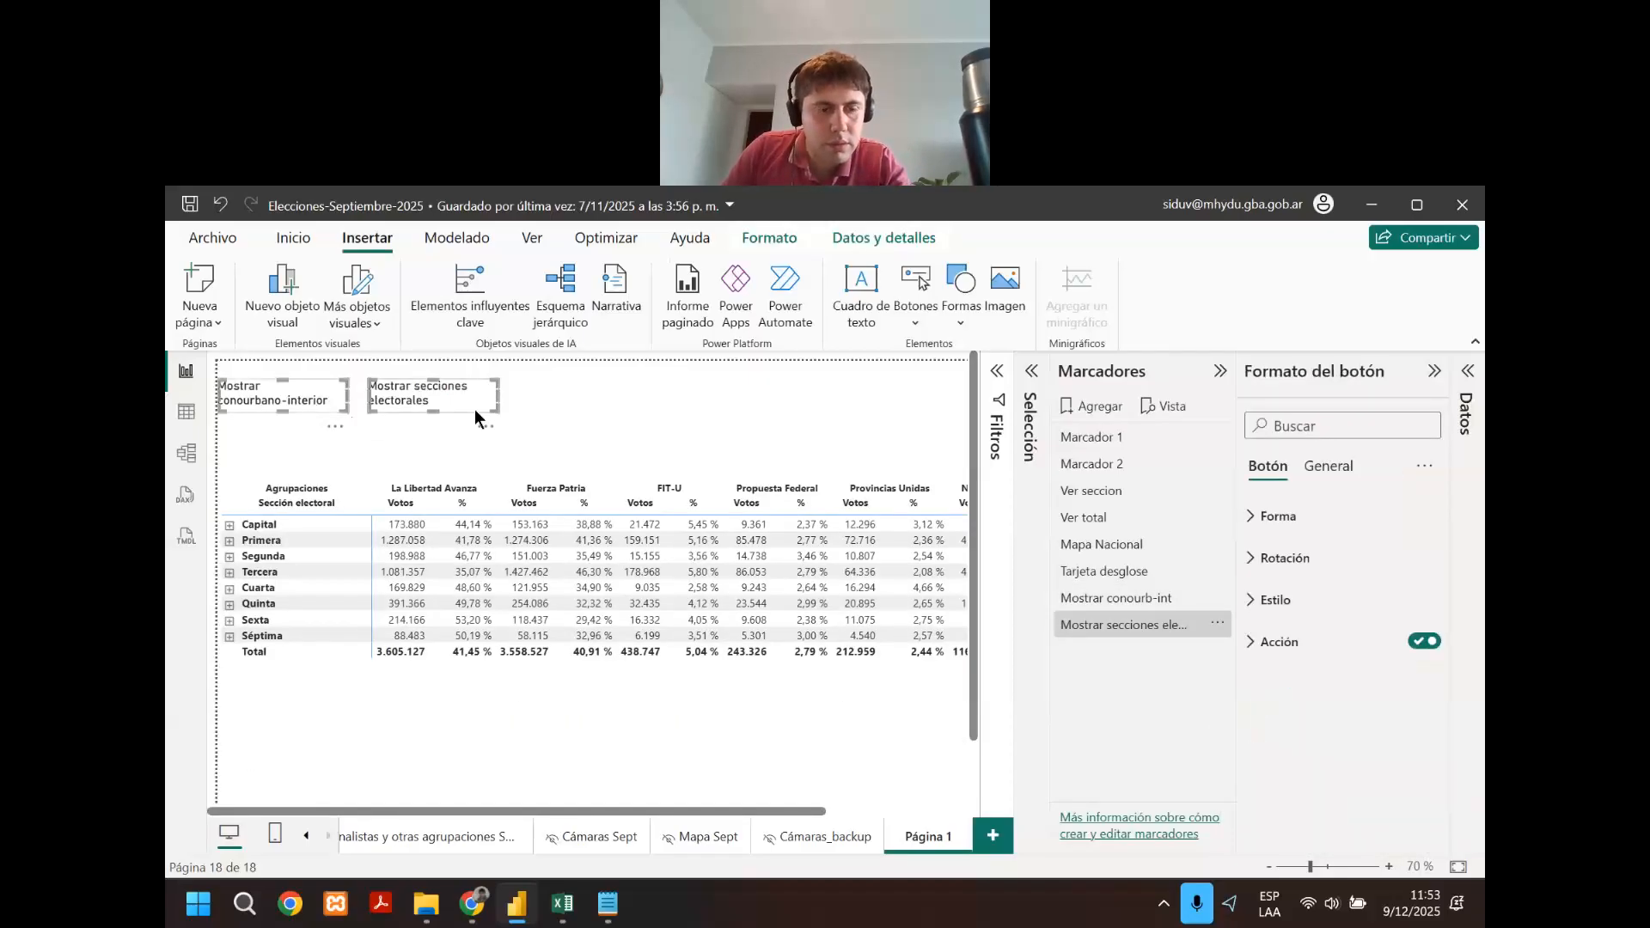
key(Escape)
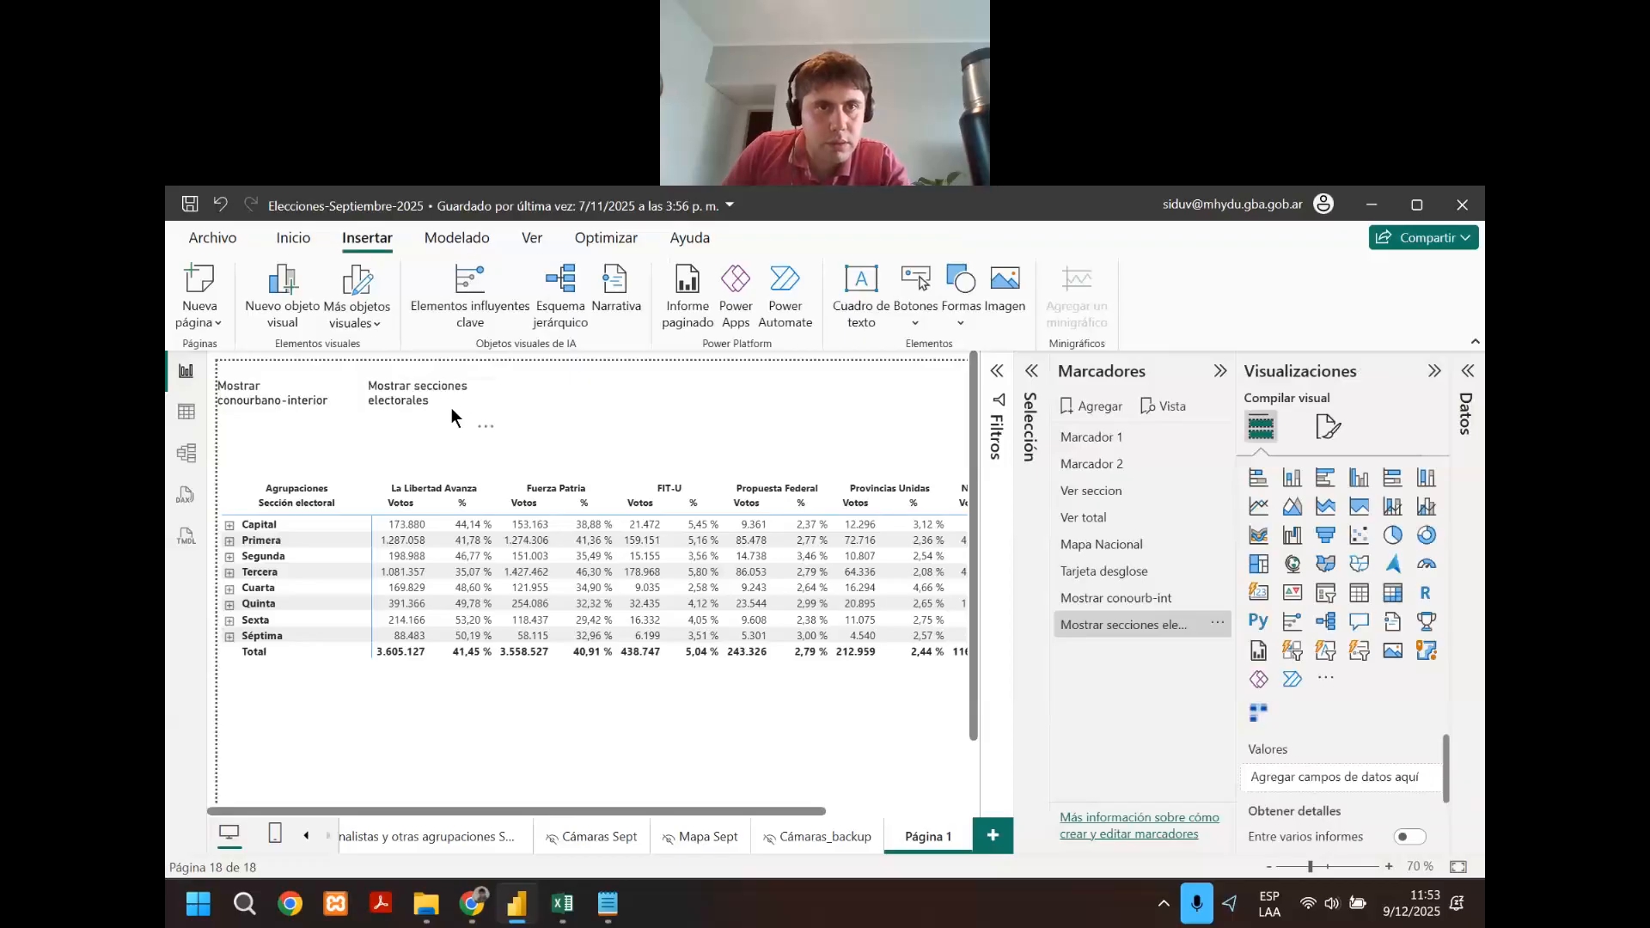
click(408, 396)
click(704, 412)
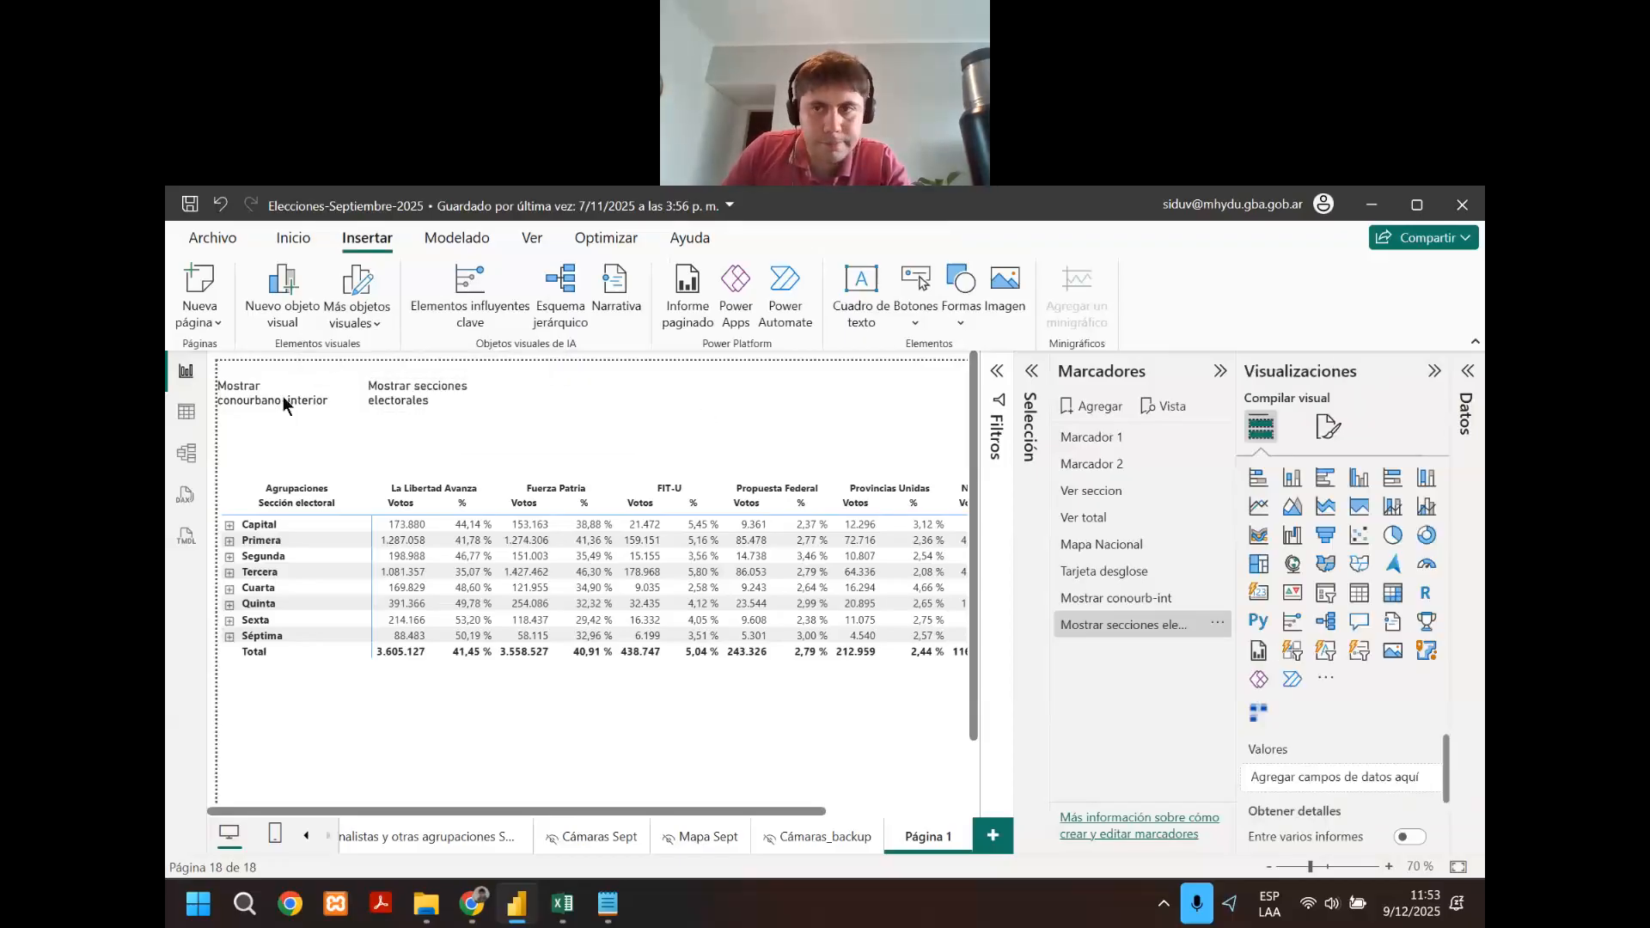
click(267, 391)
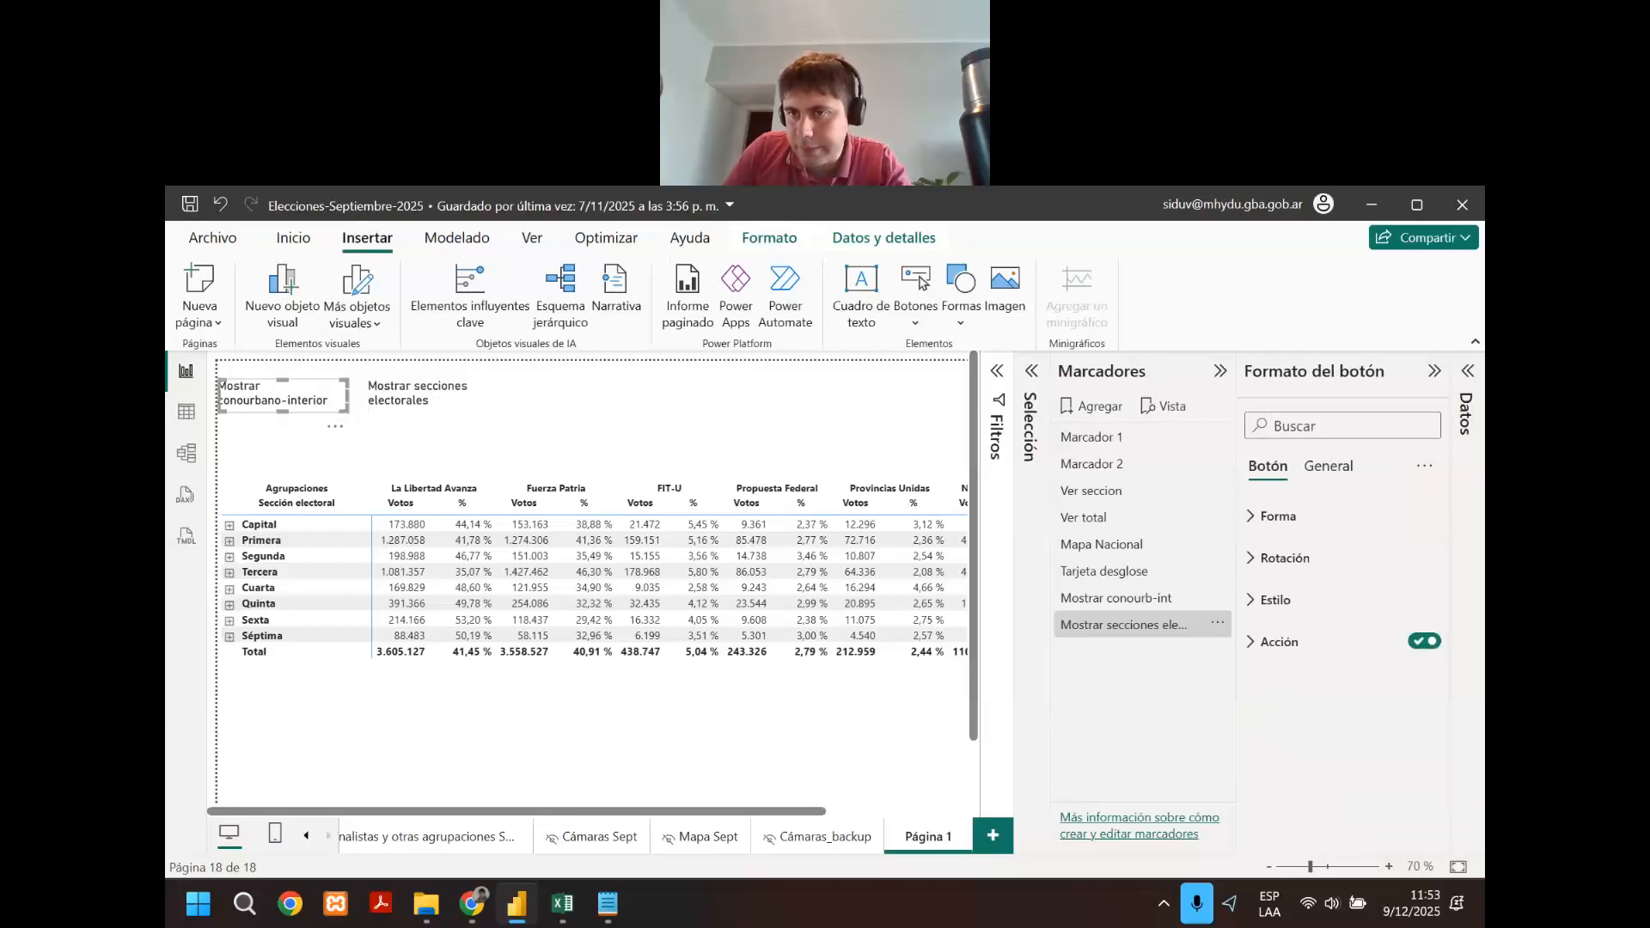
Examine the style, rotation, effects and size properties in the format settings of the "Mostrar conourbano-interior" button.
click(1278, 600)
click(1276, 602)
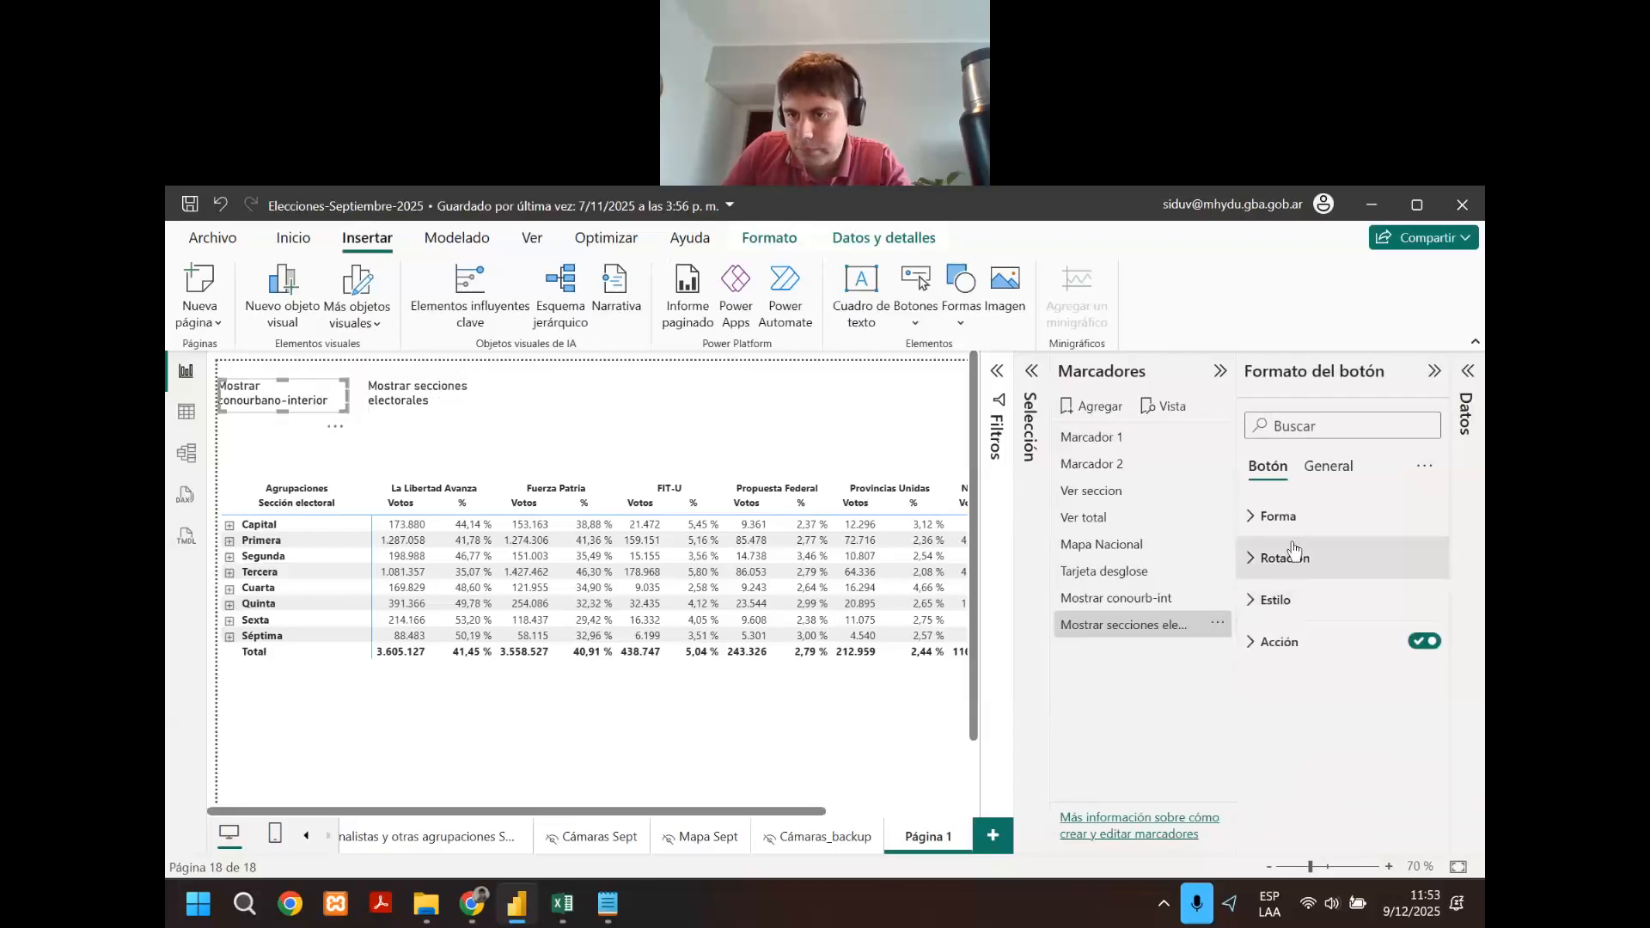
click(1286, 558)
scroll(1329, 687, down, 2)
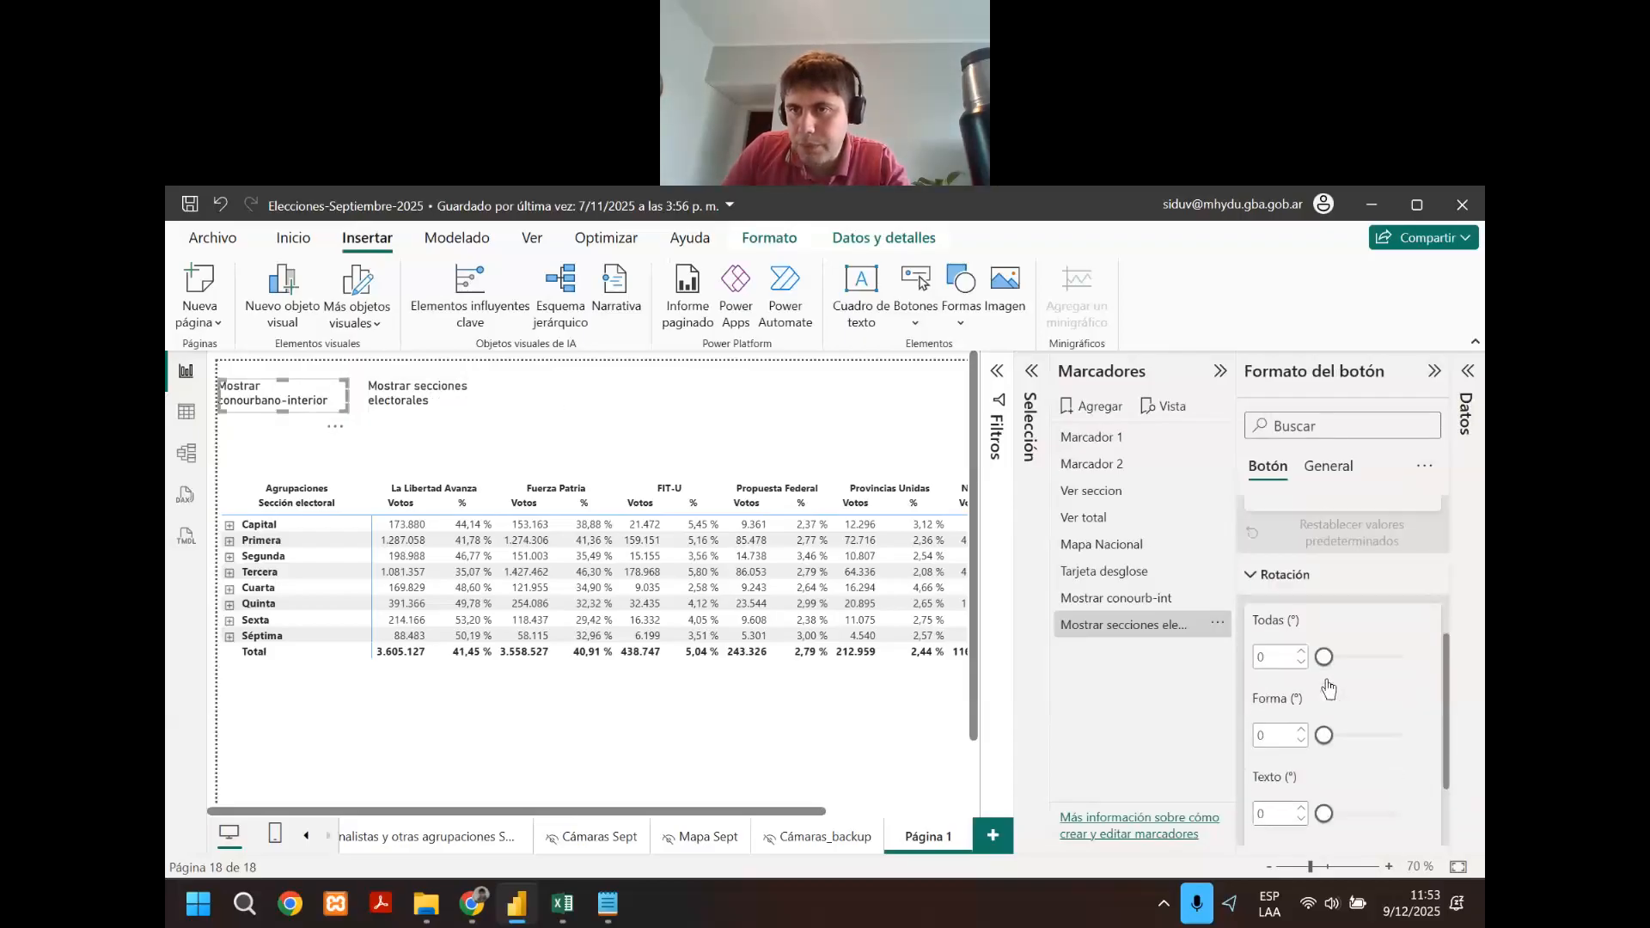
scroll(1329, 687, up, 3)
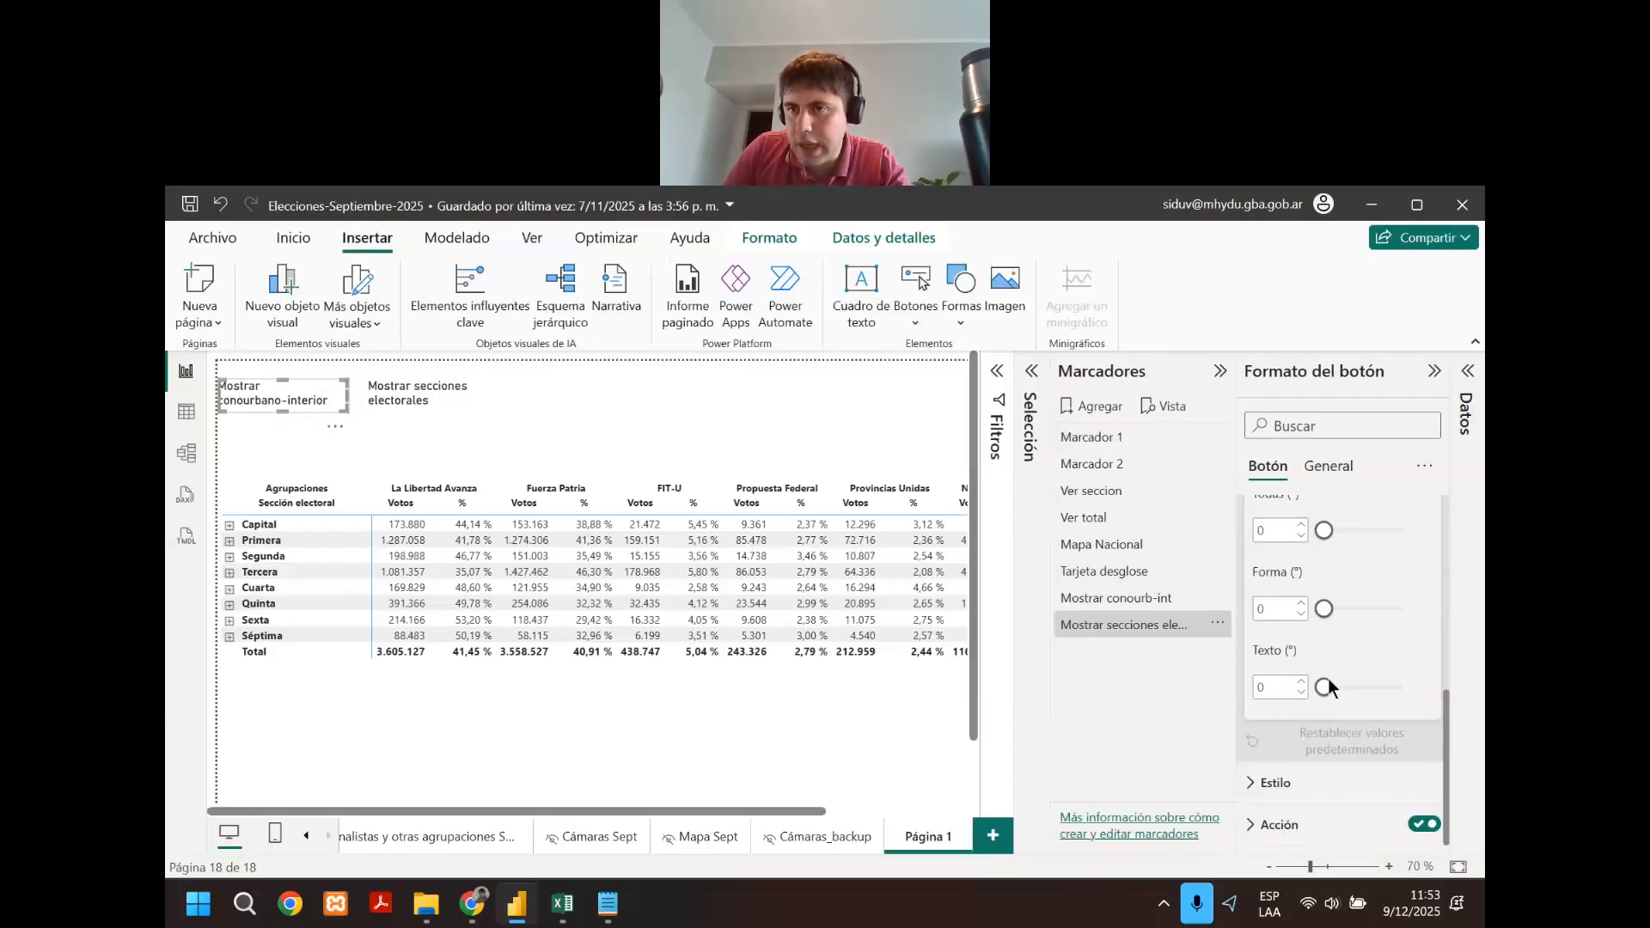
click(1332, 468)
click(1299, 601)
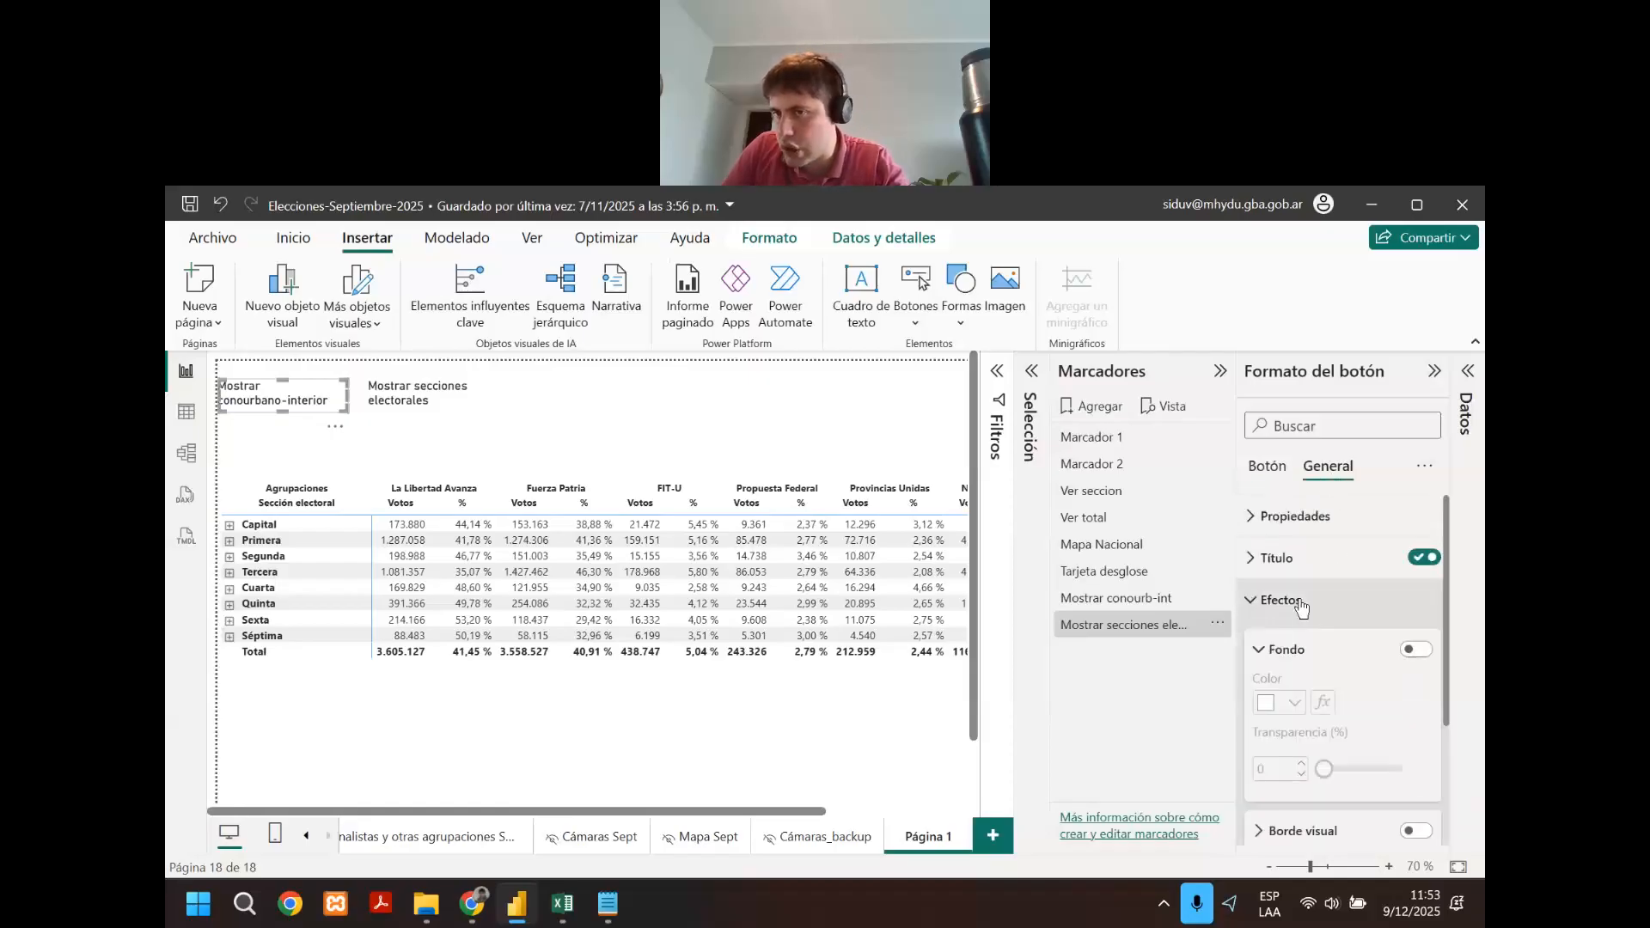
click(1300, 602)
click(1282, 524)
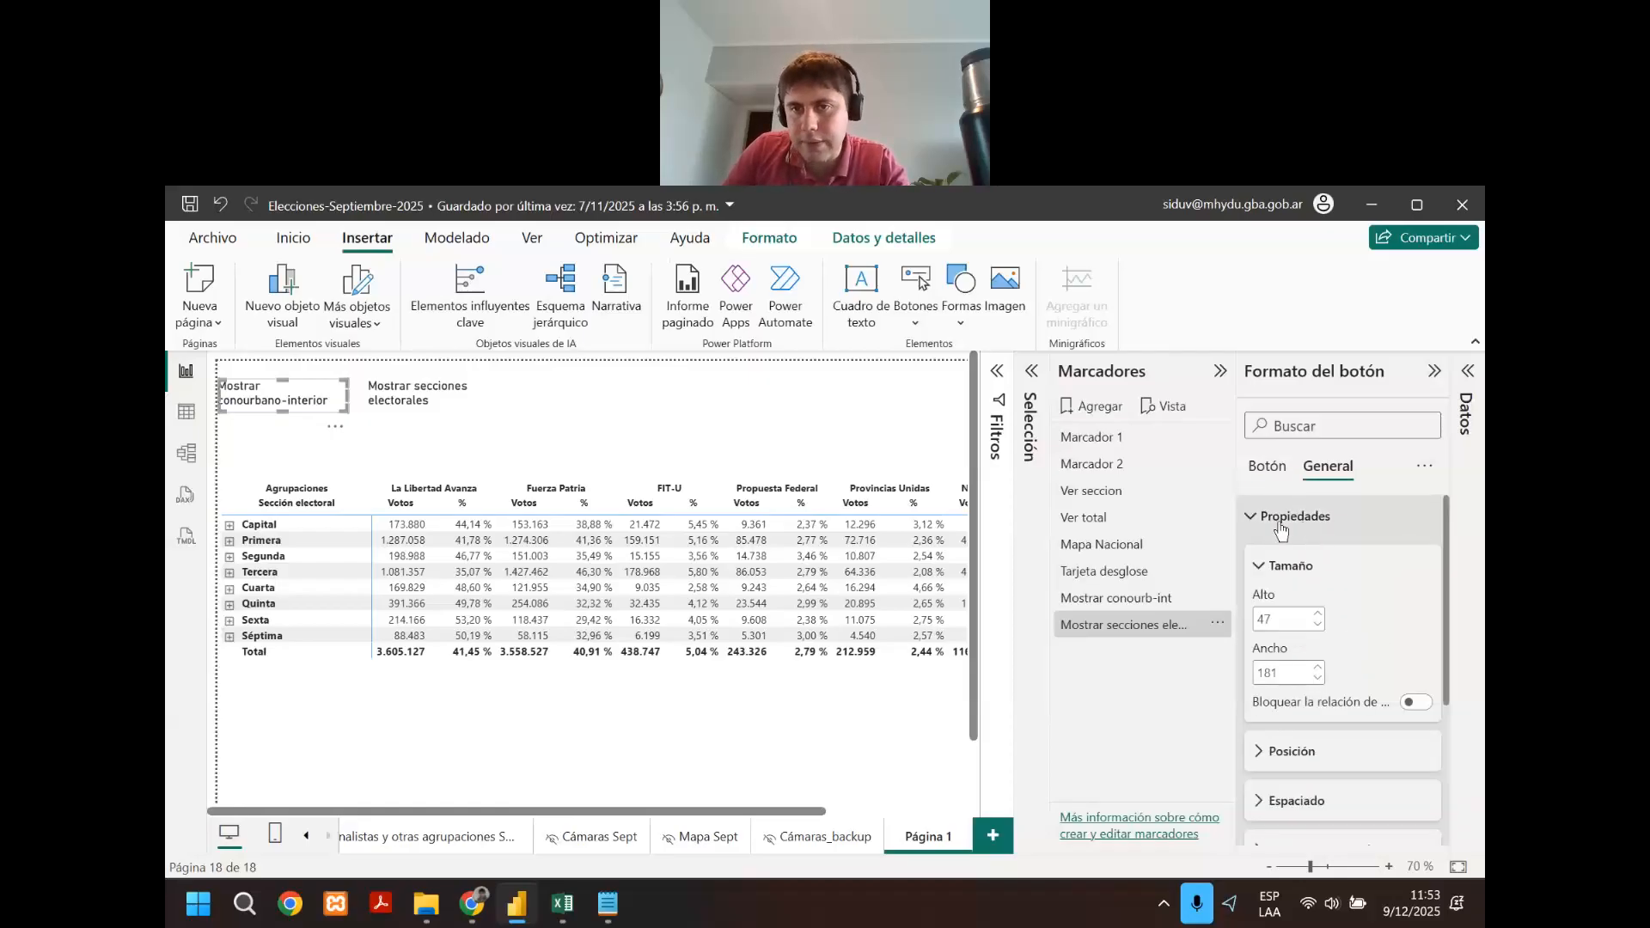
click(1281, 519)
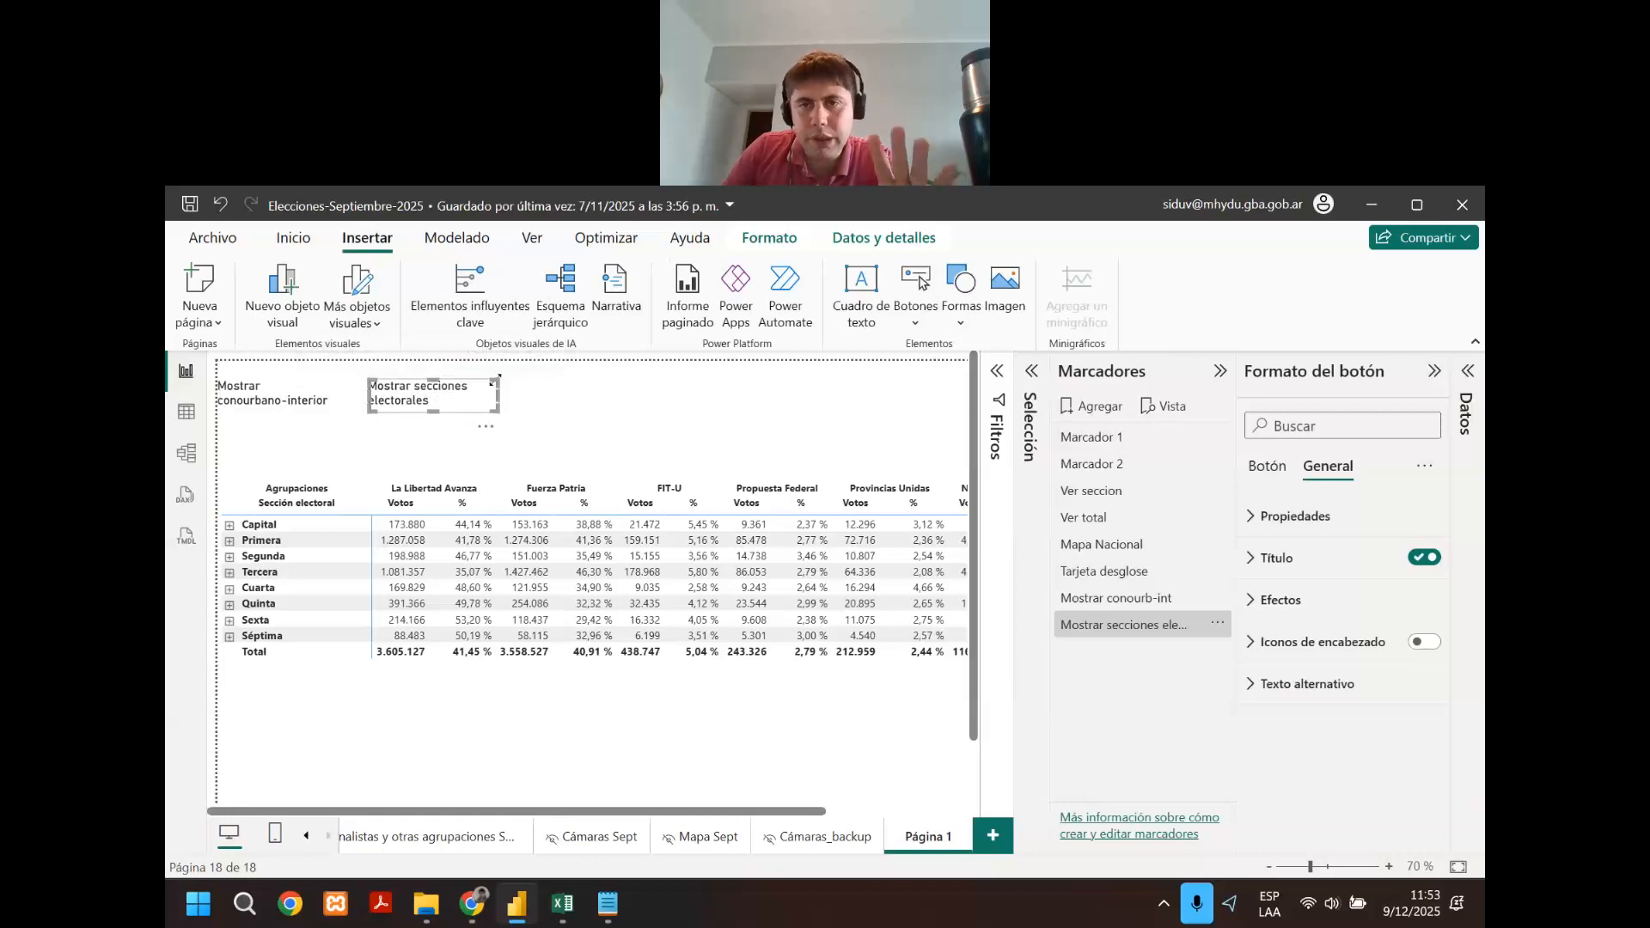
Select each bookmark button in turn and apply its matching bookmark, "Mostrar conourb-int" and "Mostrar secciones electorales".
click(534, 388)
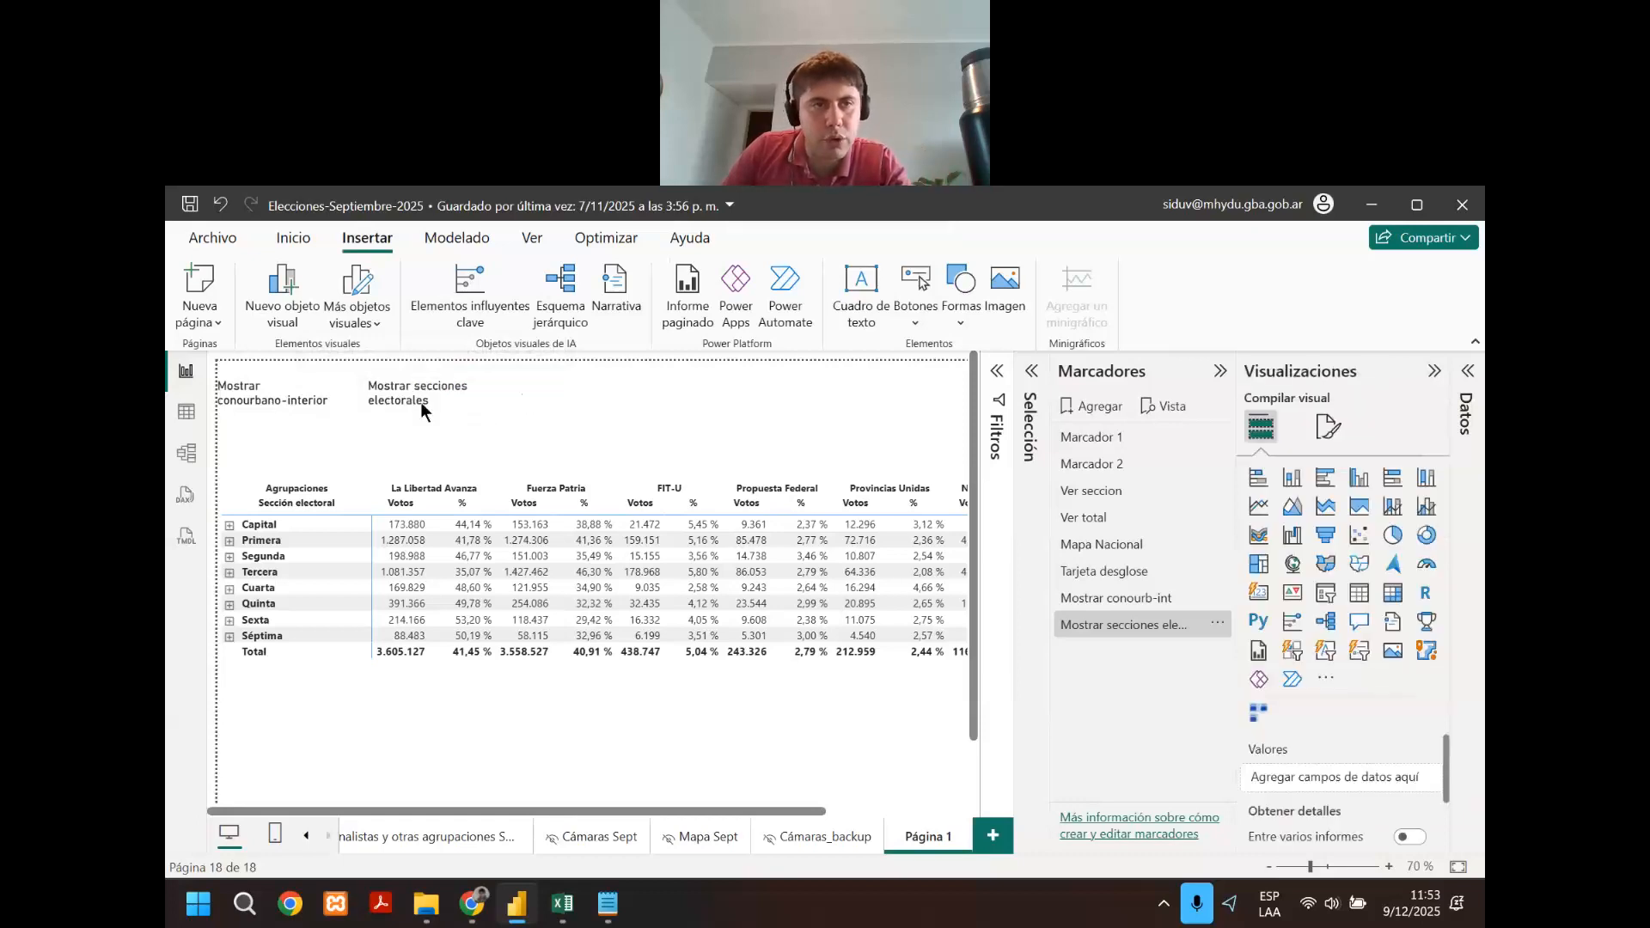
click(299, 397)
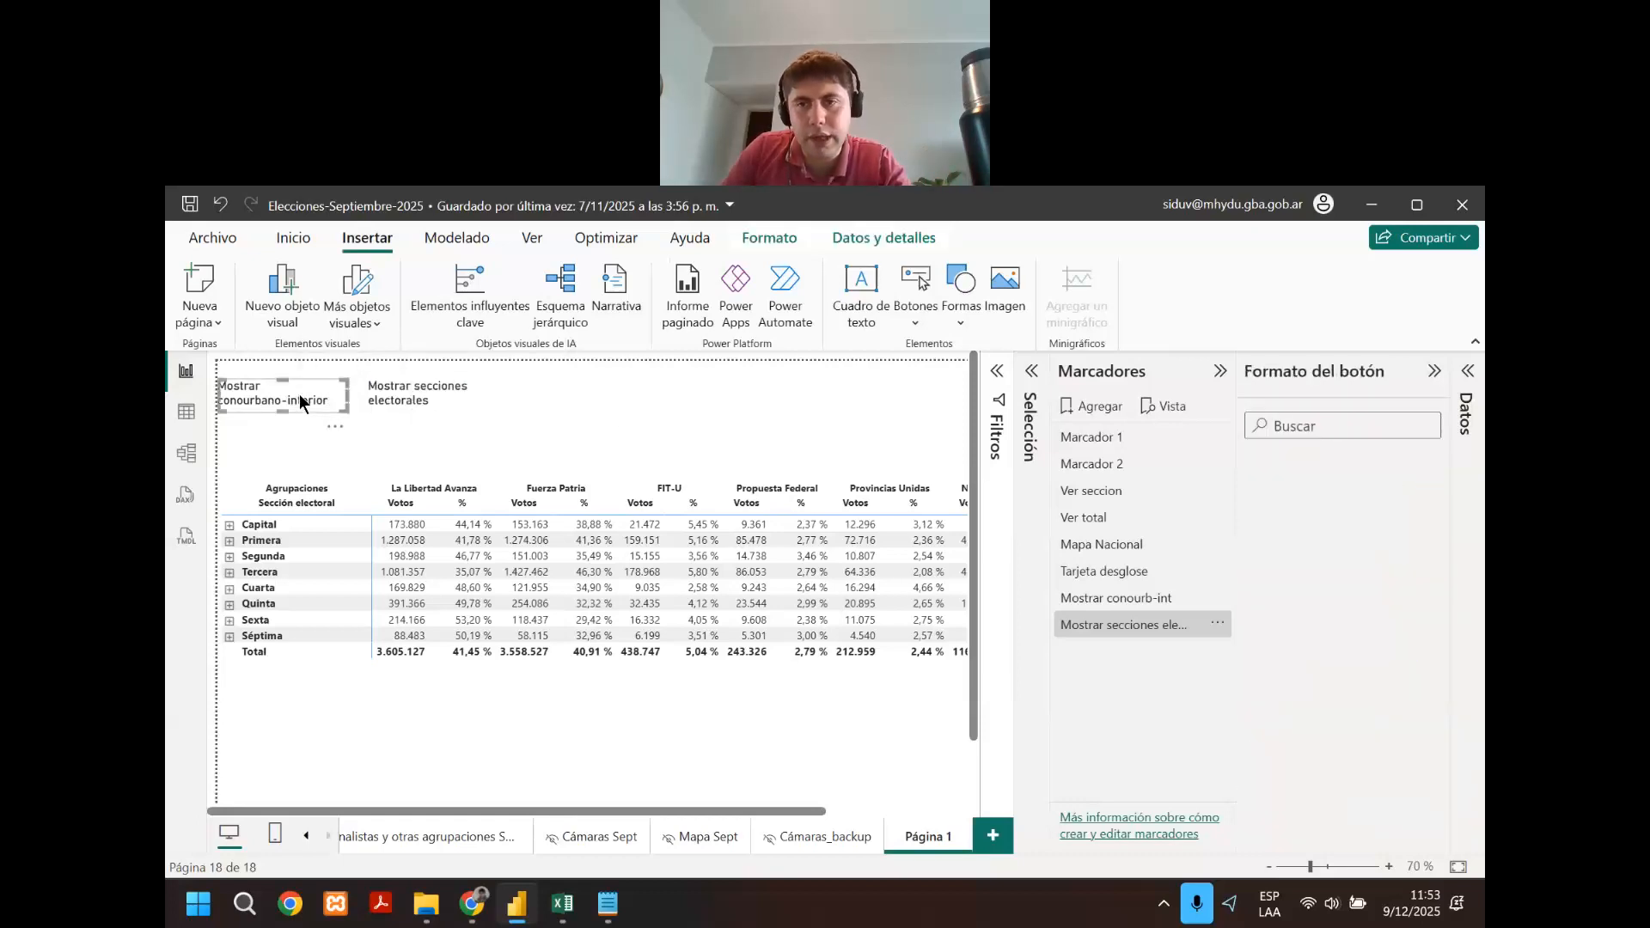
click(1164, 599)
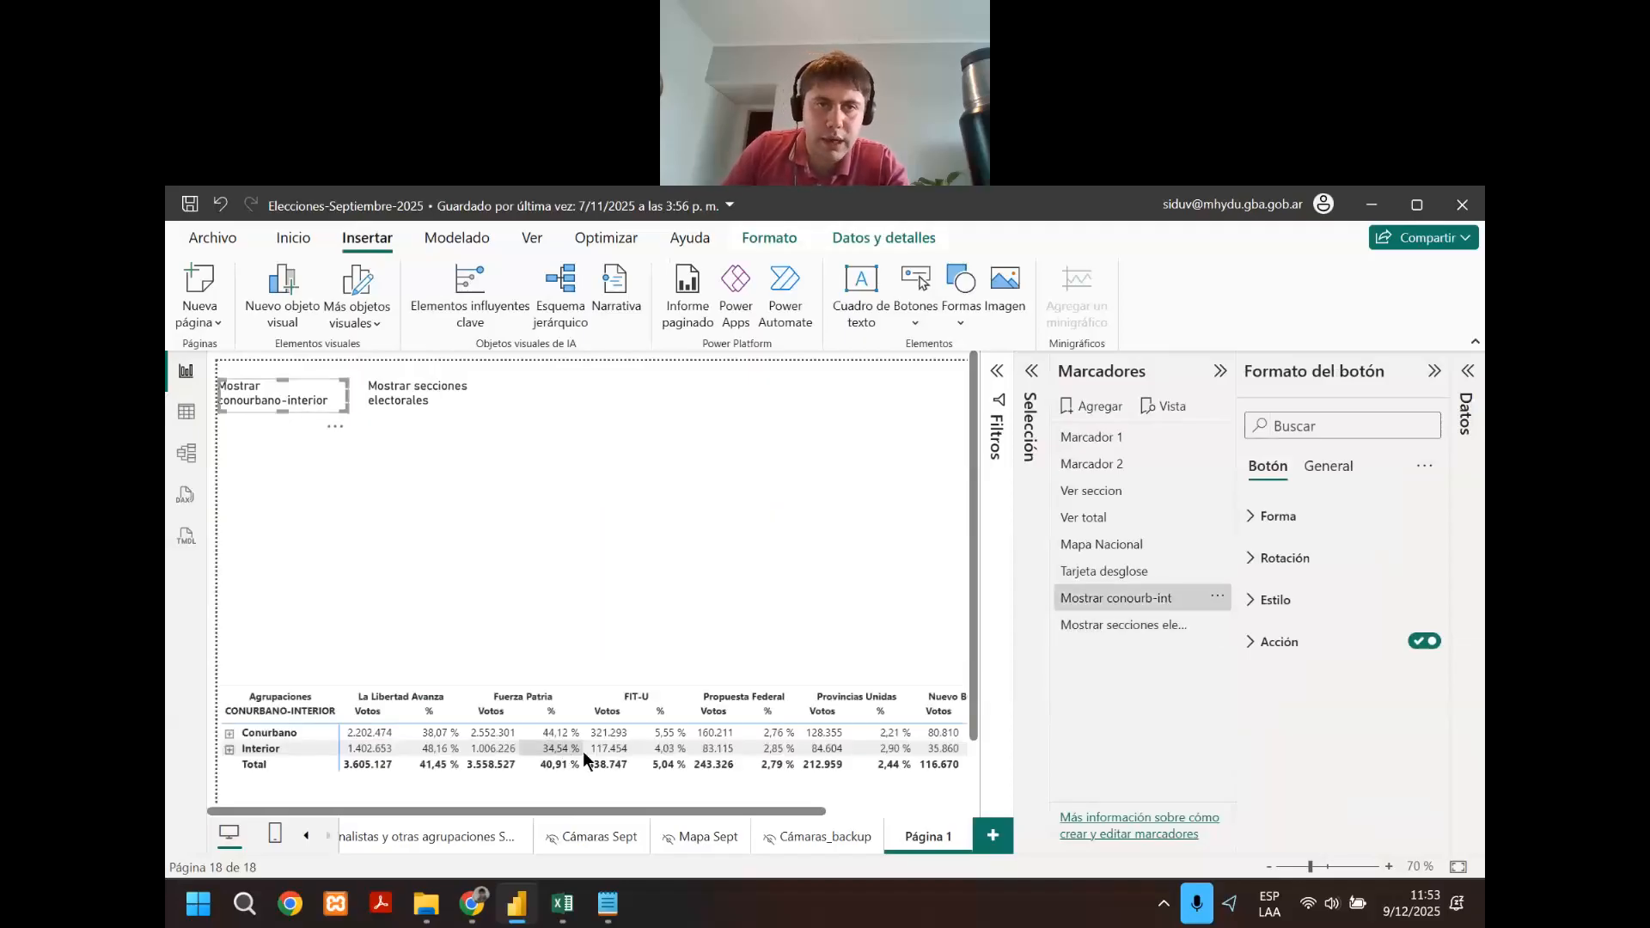
click(539, 409)
click(413, 398)
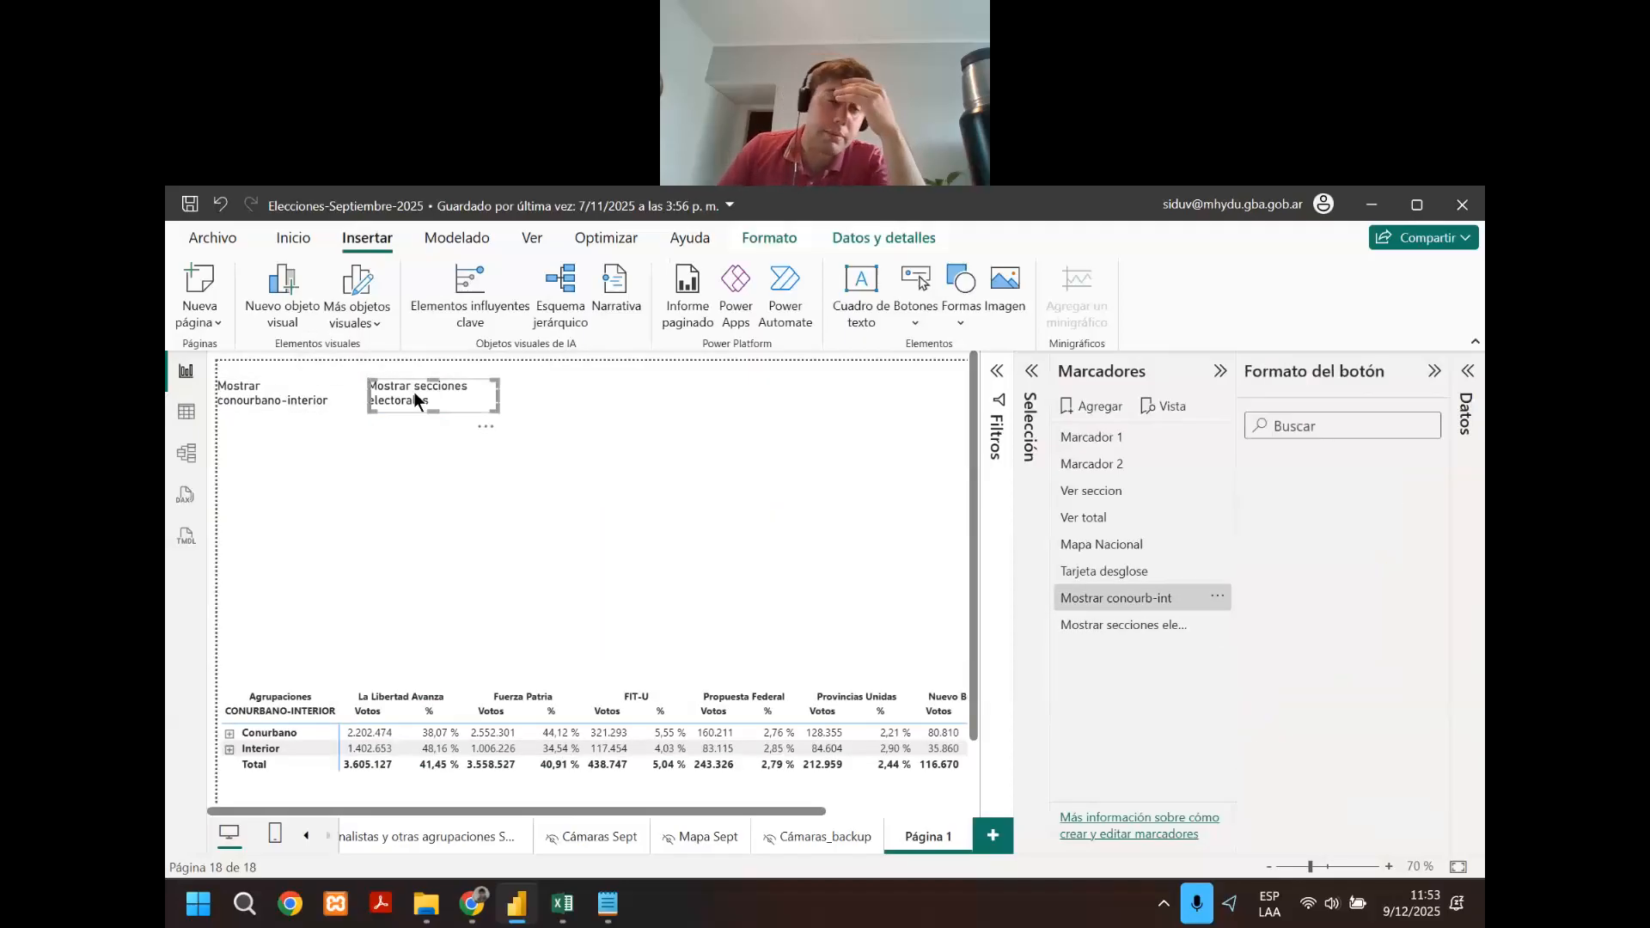
click(1155, 624)
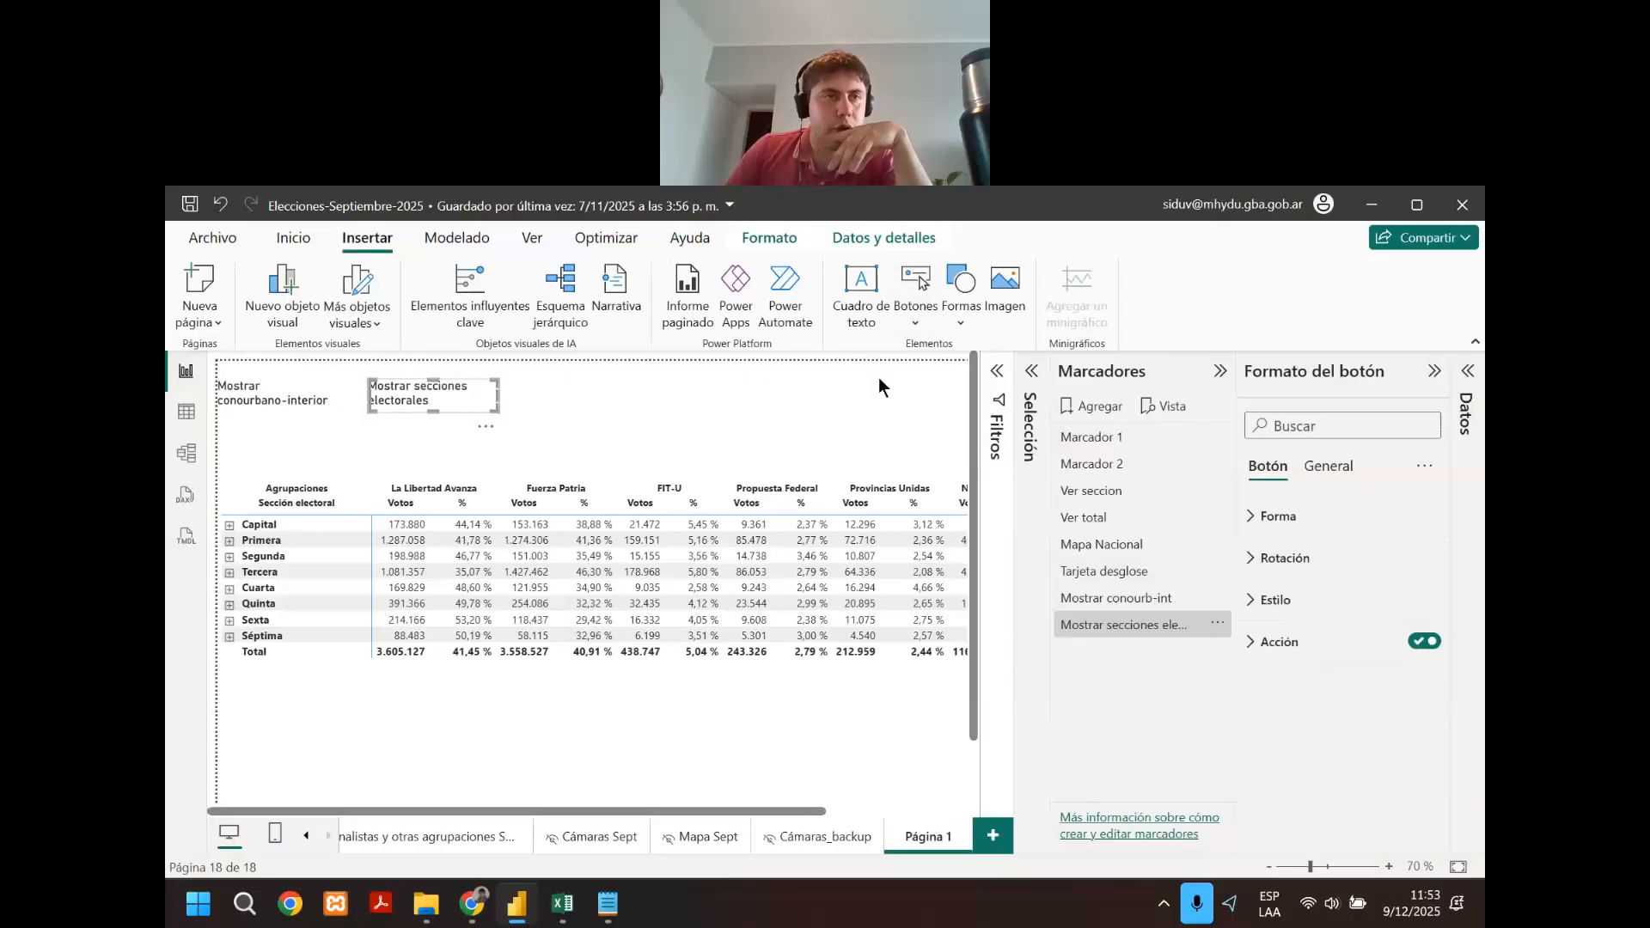
Check the options of the "Mostrar secciones electorales" bookmark.
click(202, 240)
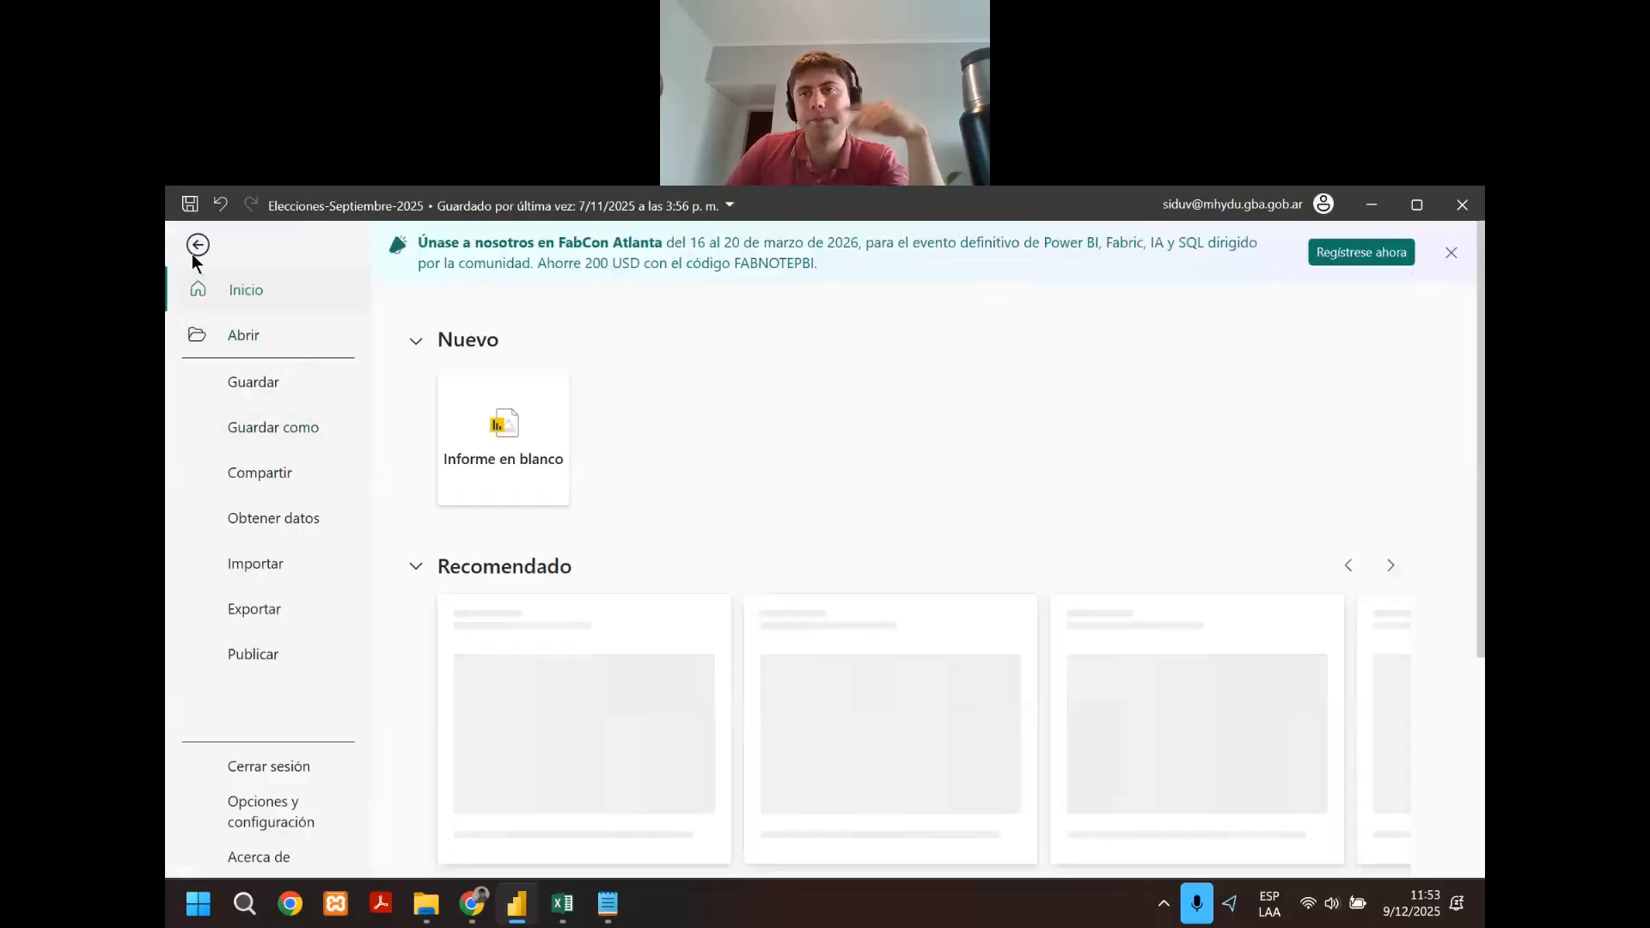
click(198, 247)
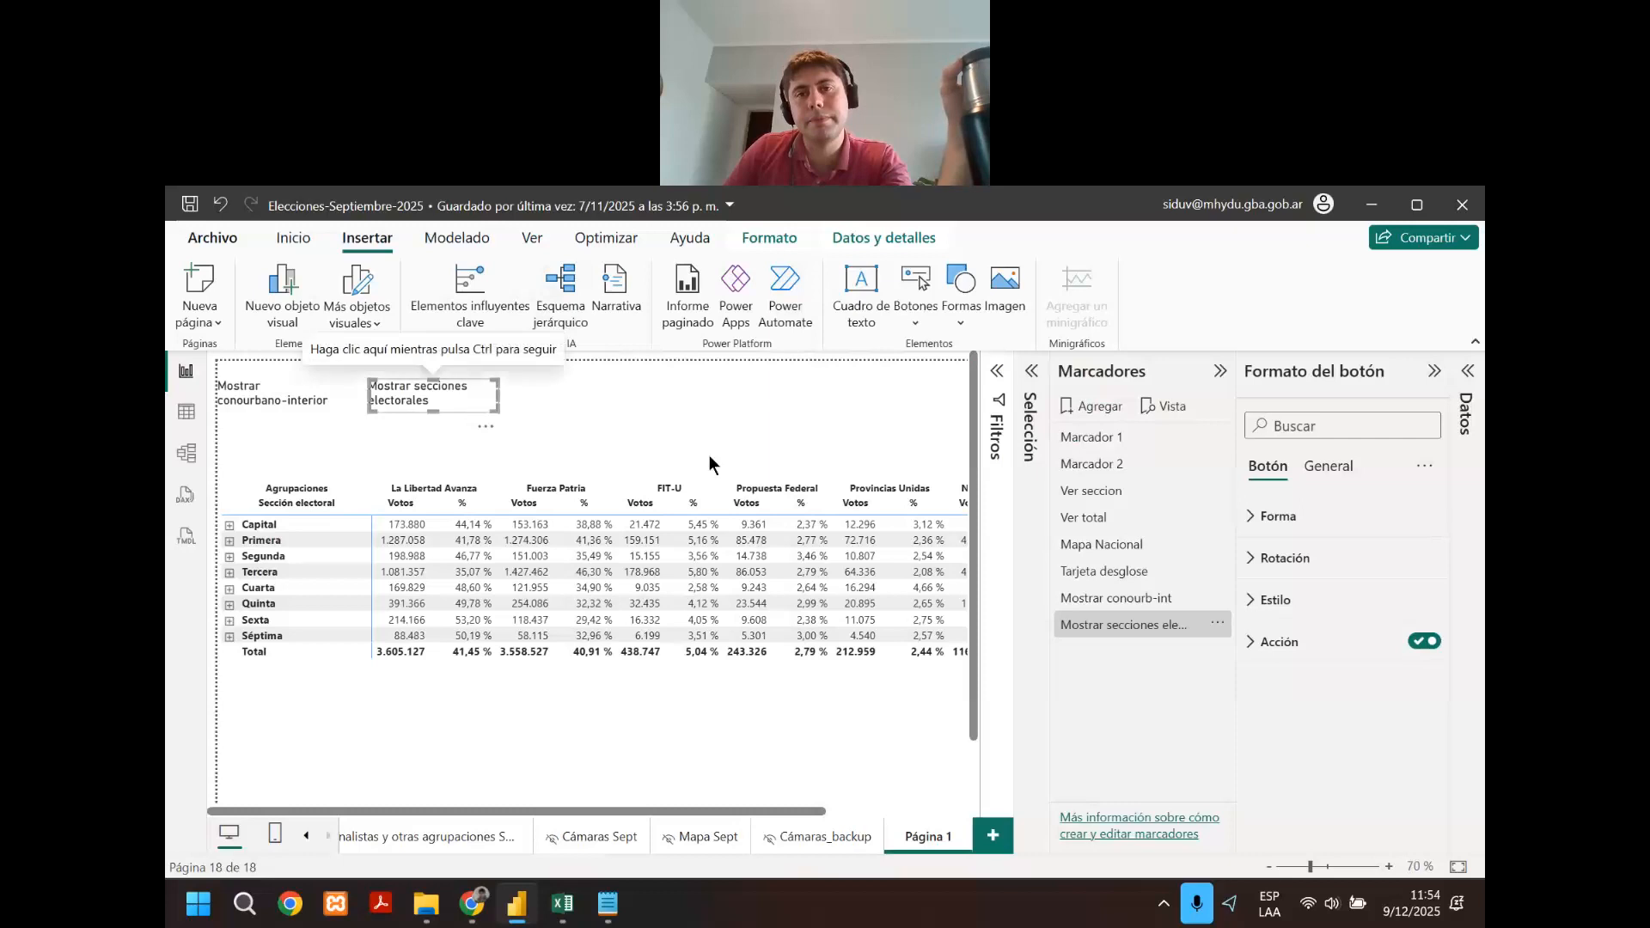
click(1218, 624)
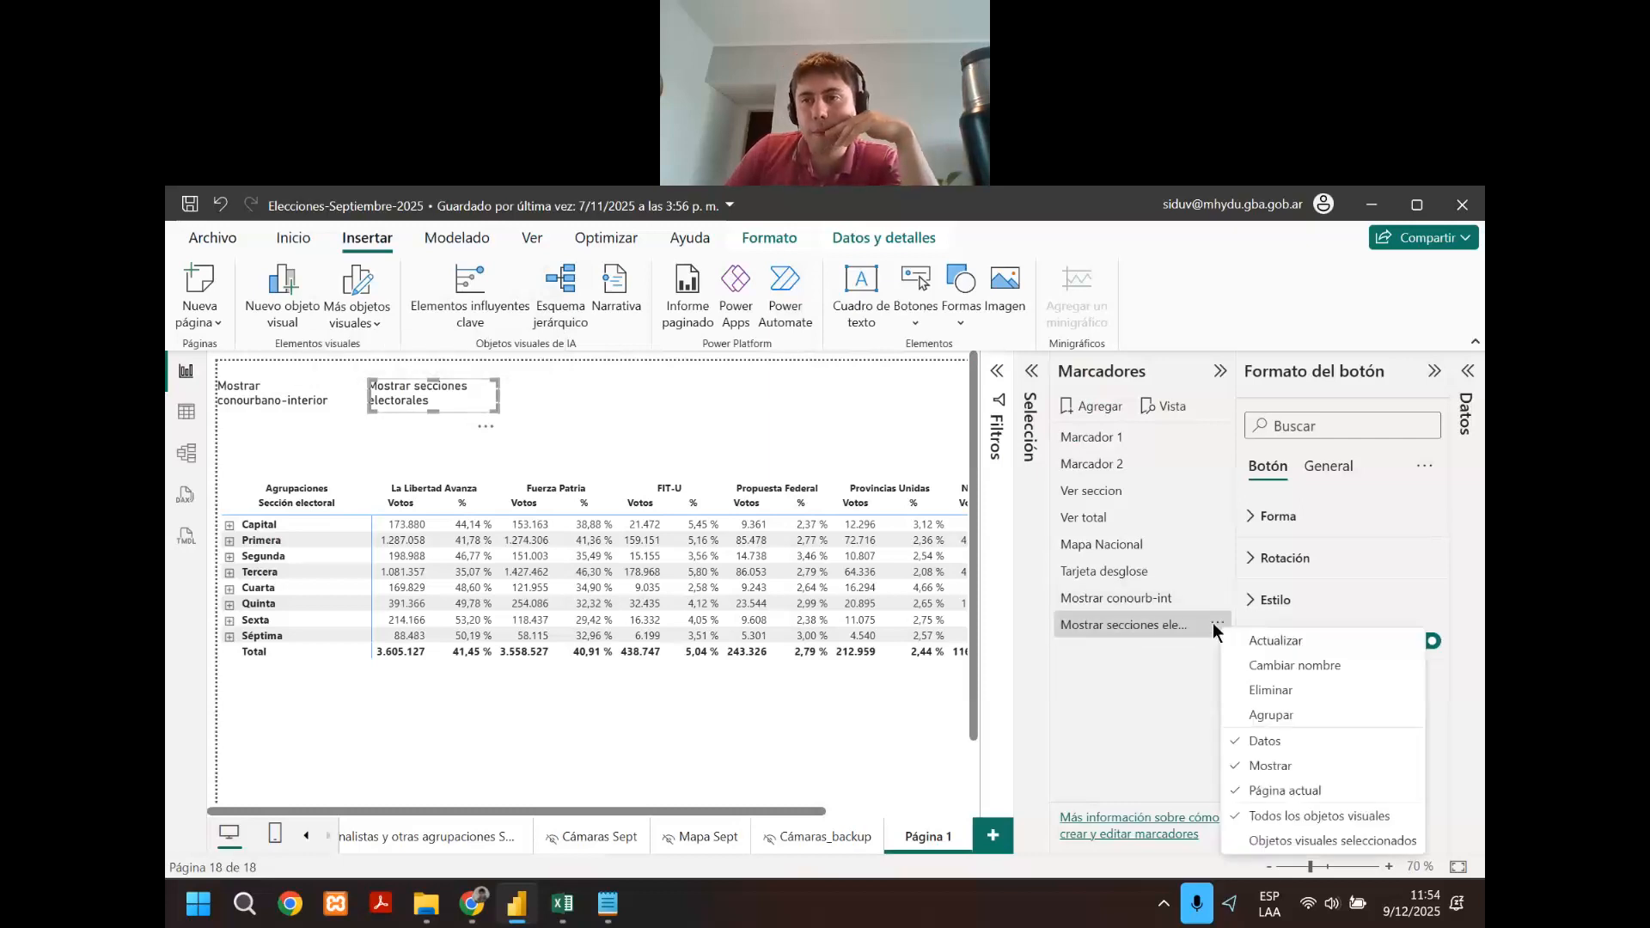
scroll(735, 379, down, 1)
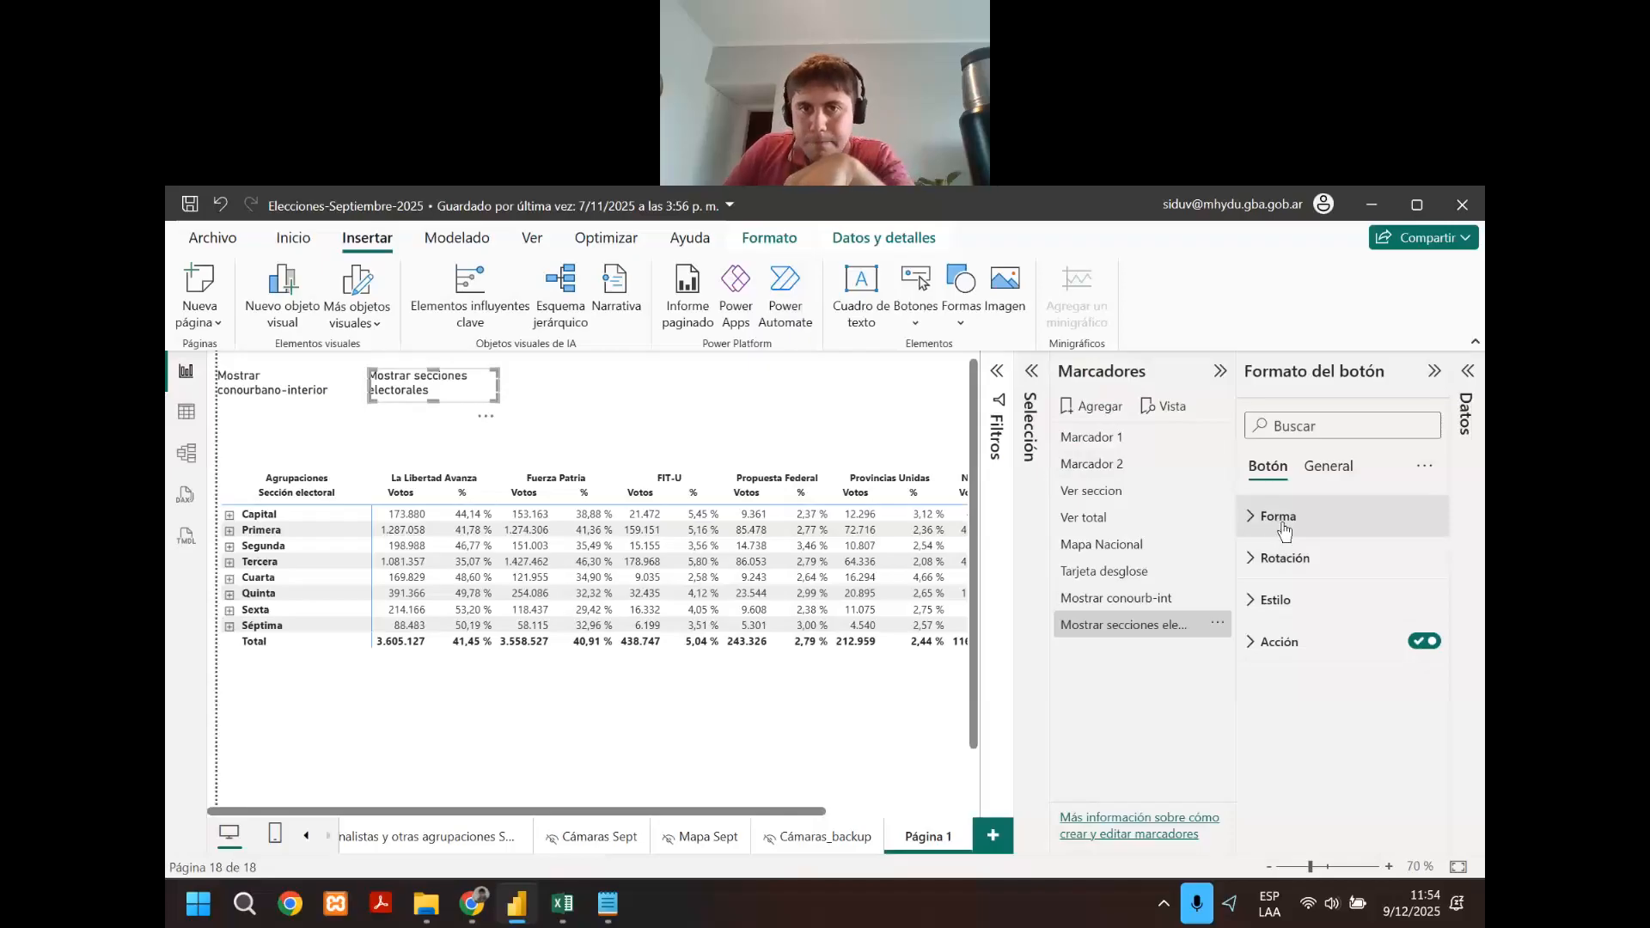
Show the data fields and insert an empty slicer above the matrix, beside the two buttons.
click(1461, 391)
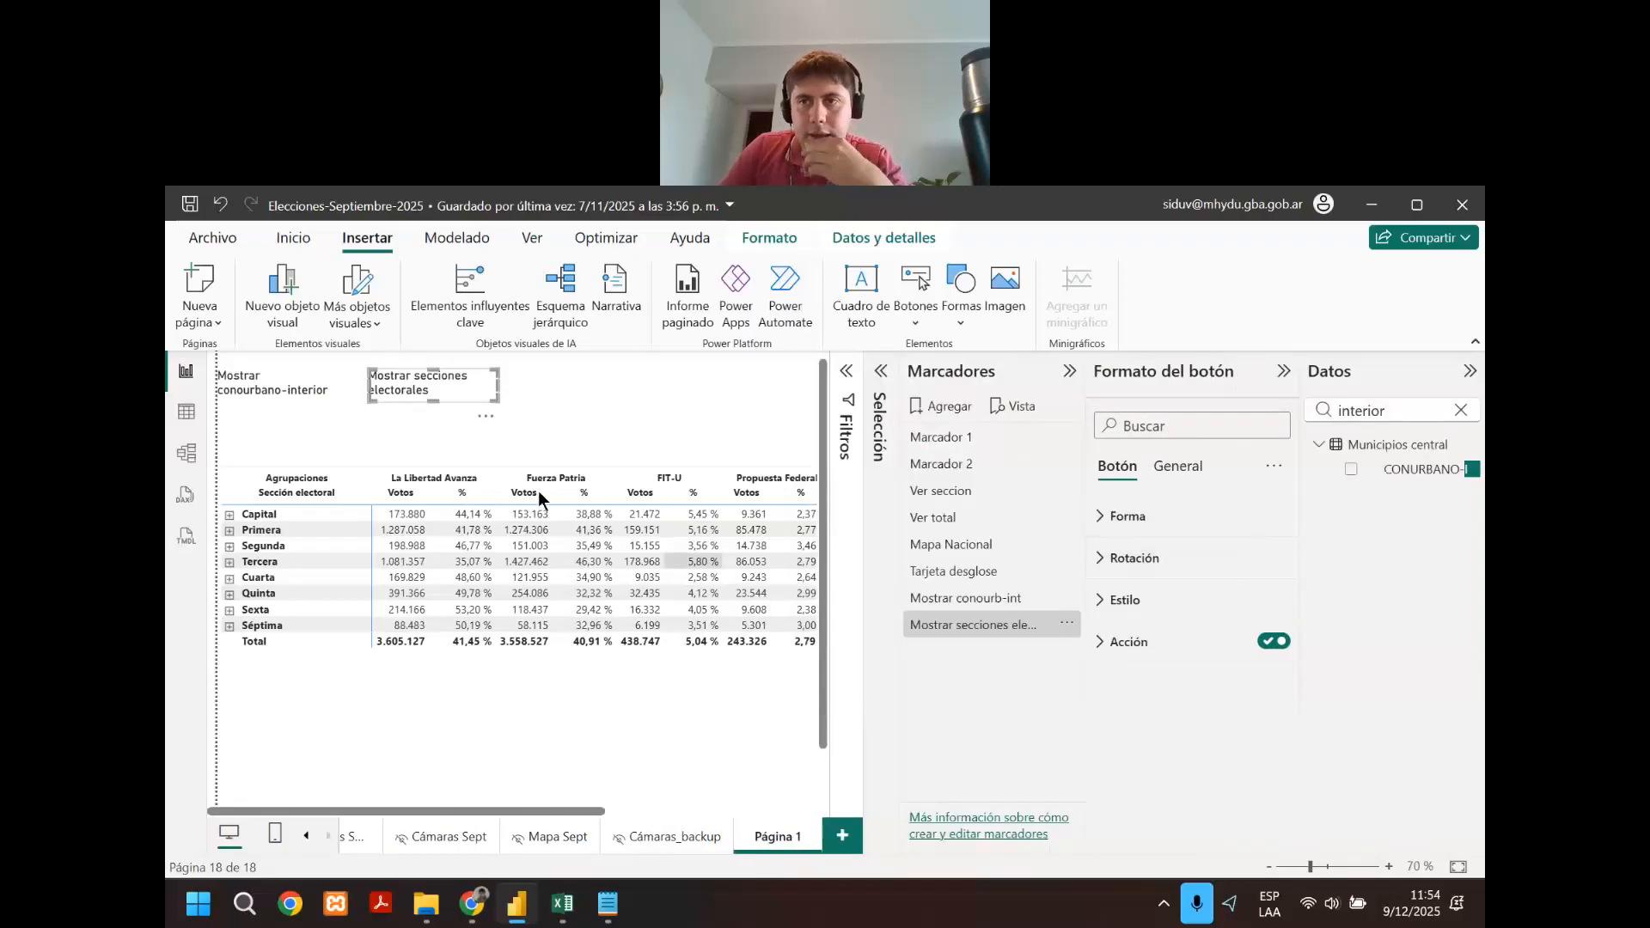
click(630, 399)
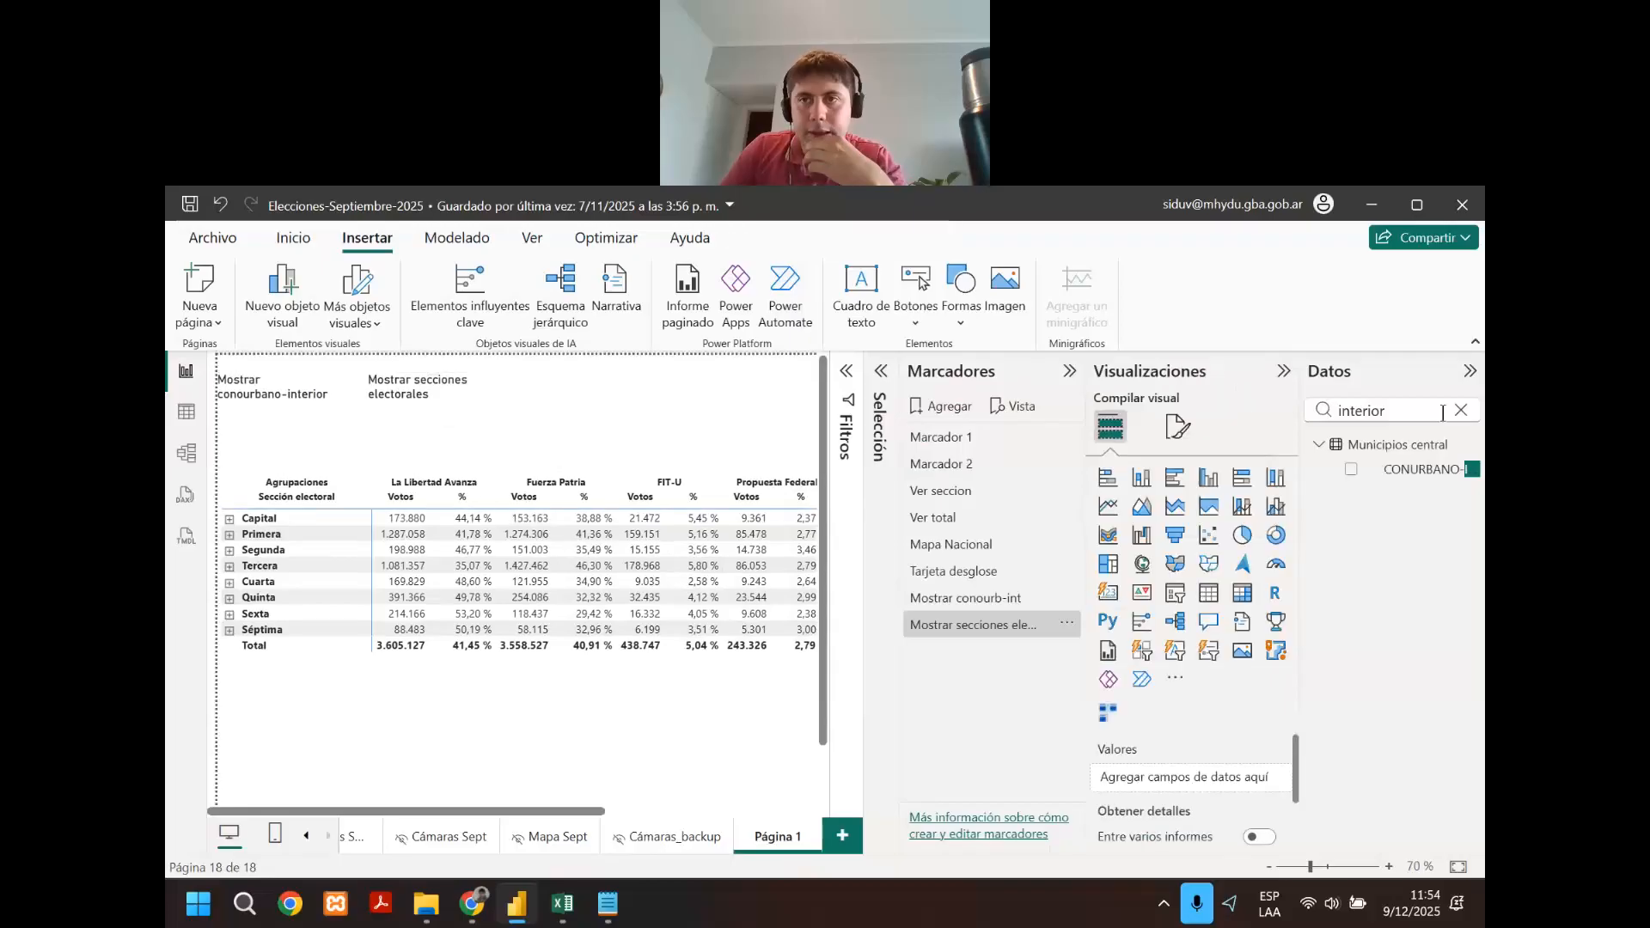
click(1175, 592)
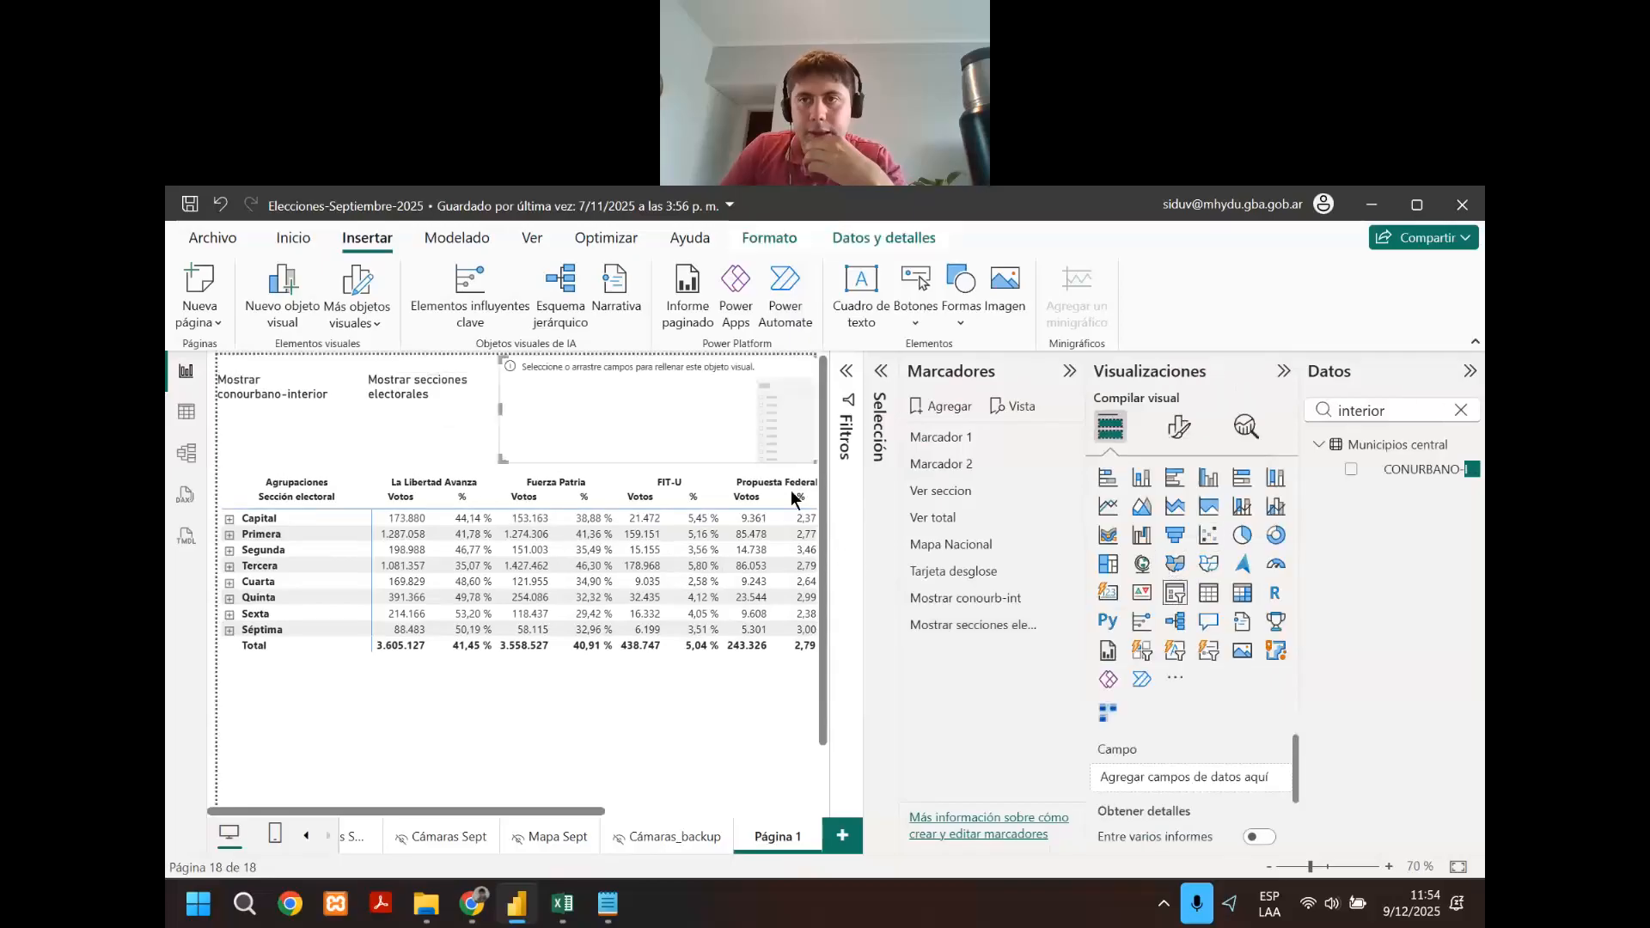
Search the data fields for "seccion" and assign seccion electoral from Diputados provinciales to the slicer.
double_click(1366, 419)
text(segm)
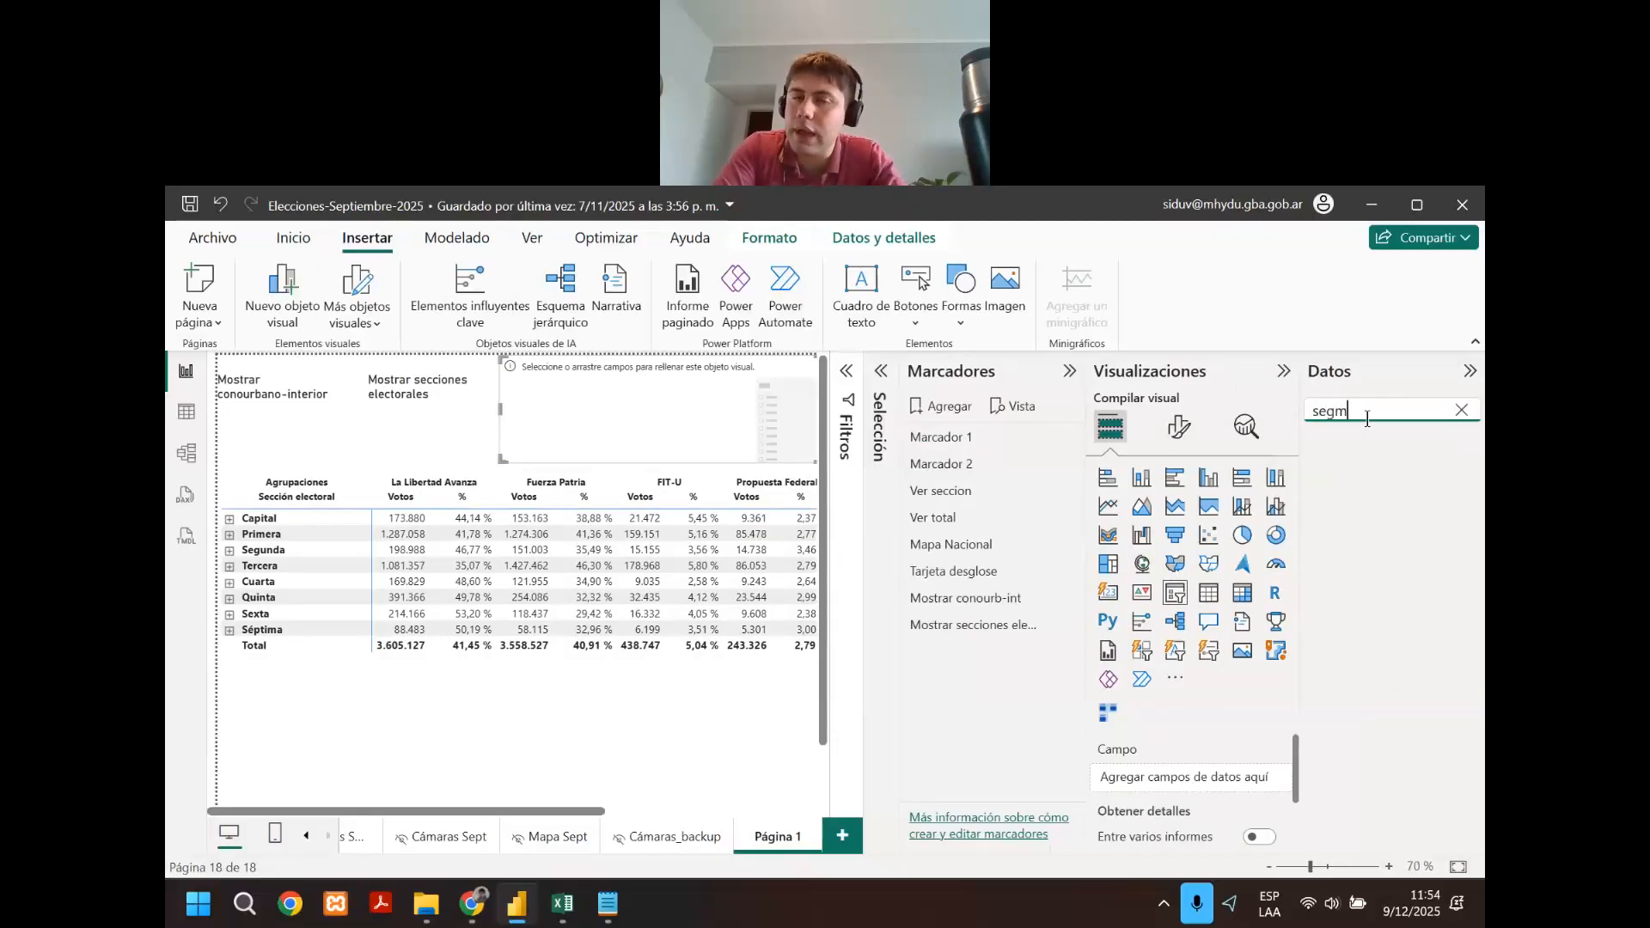
key(BackSpace)
key(BackSpace)
key(BackSpace)
key(BackSpace)
key(BackSpace)
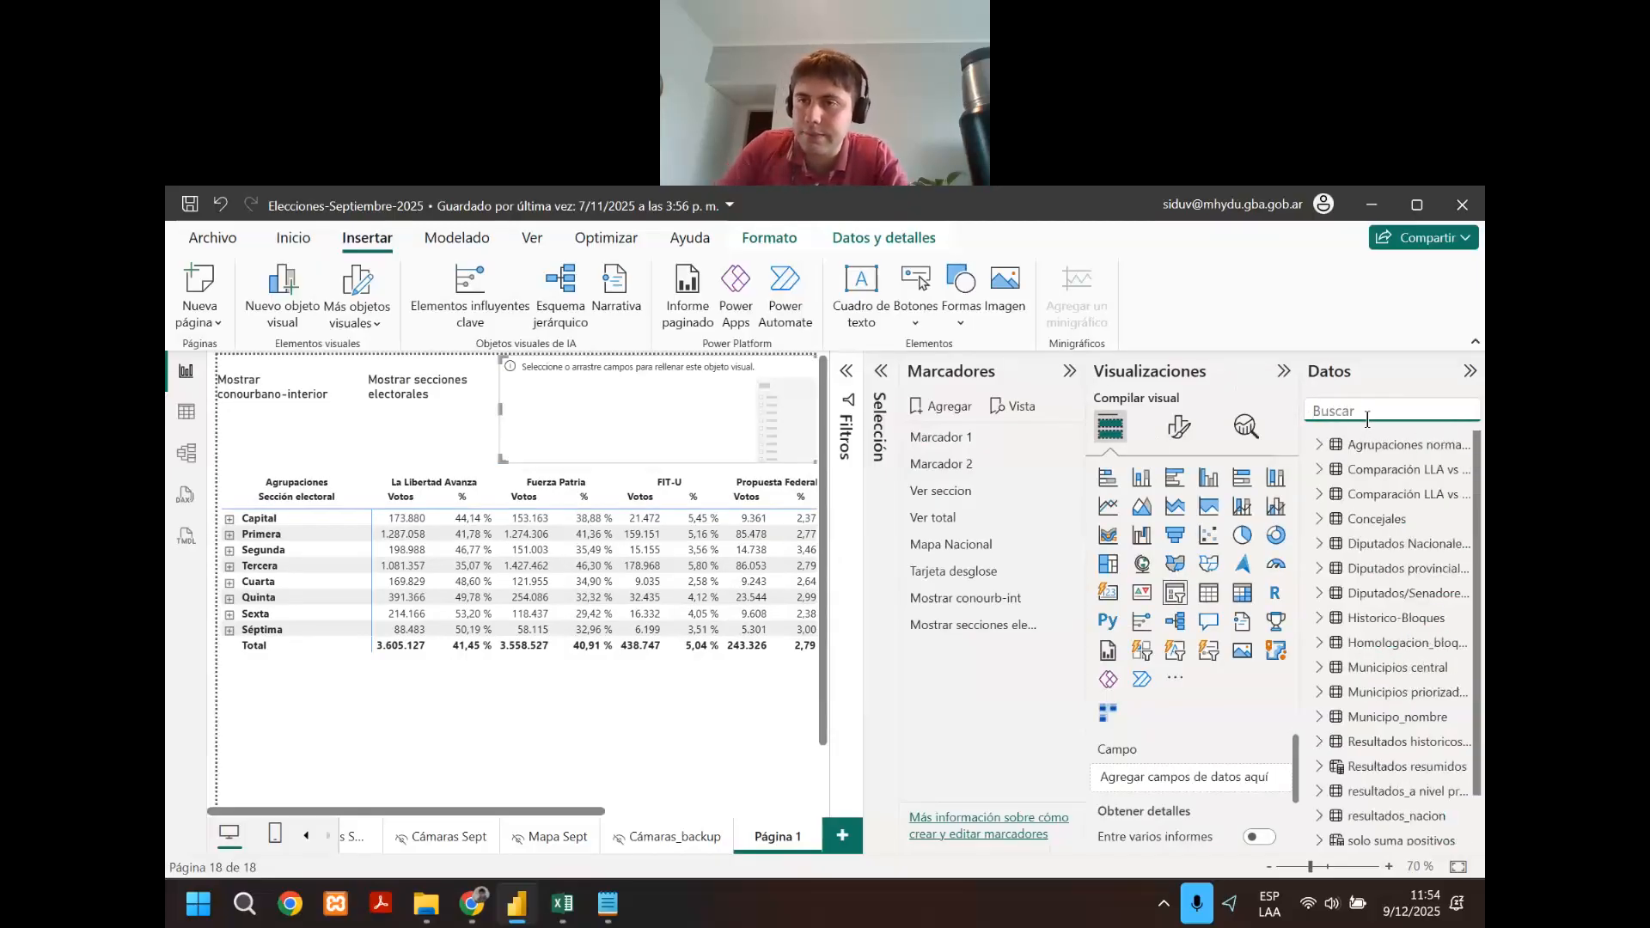
text(seccione)
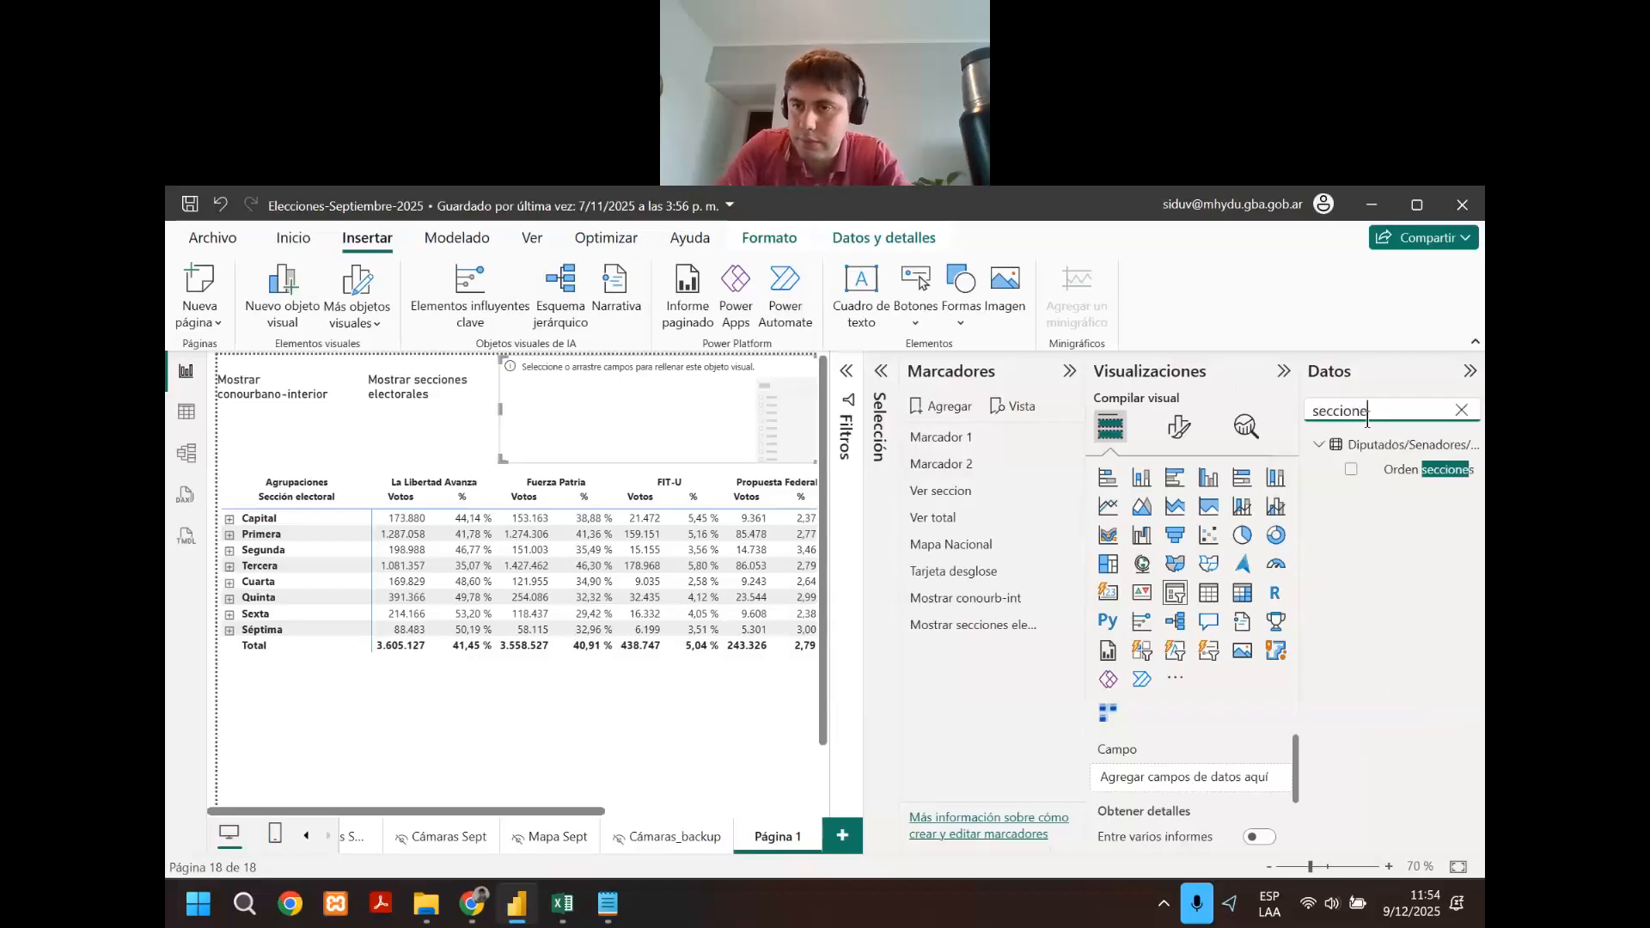
key(BackSpace)
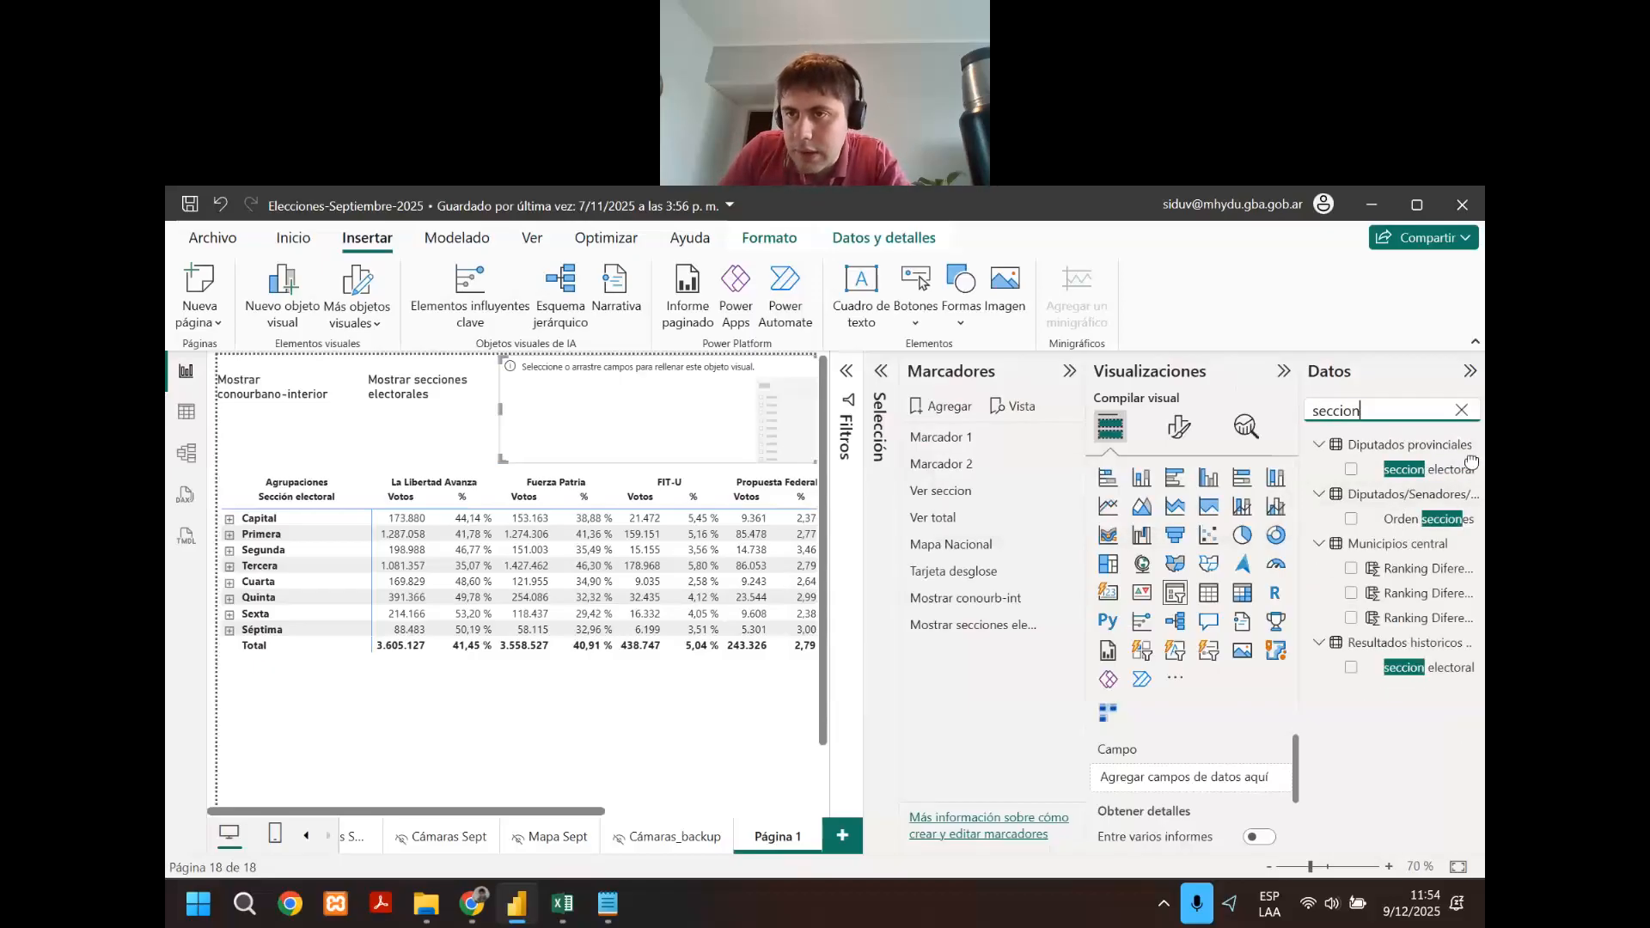
drag(1471, 462, 1444, 591)
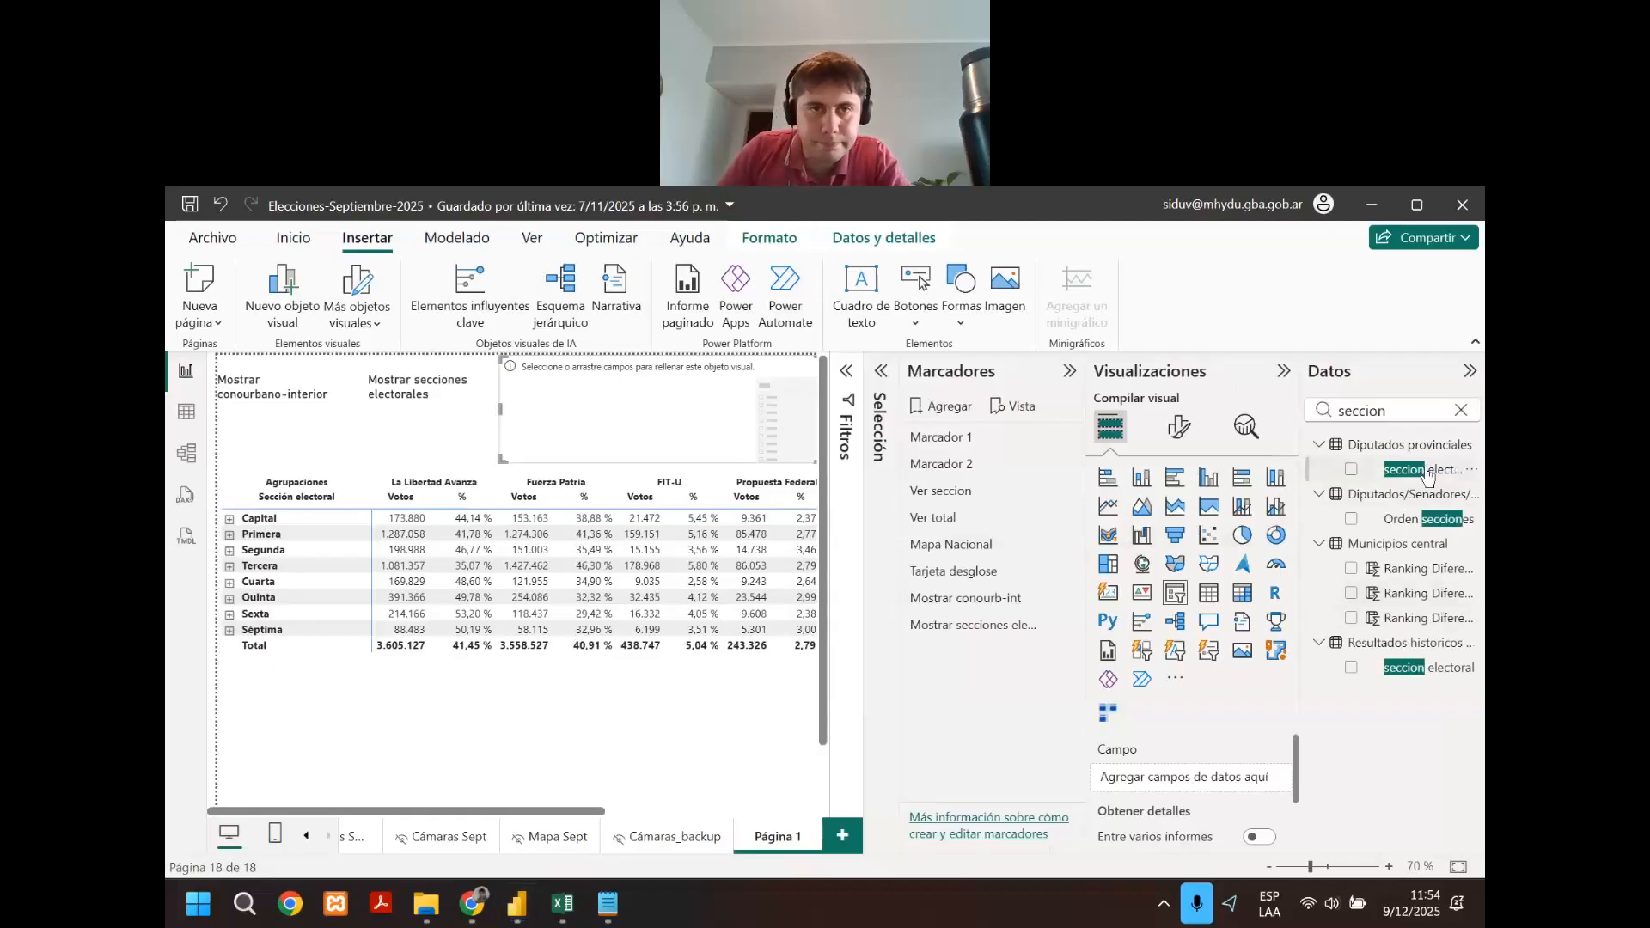
drag(1428, 478, 550, 408)
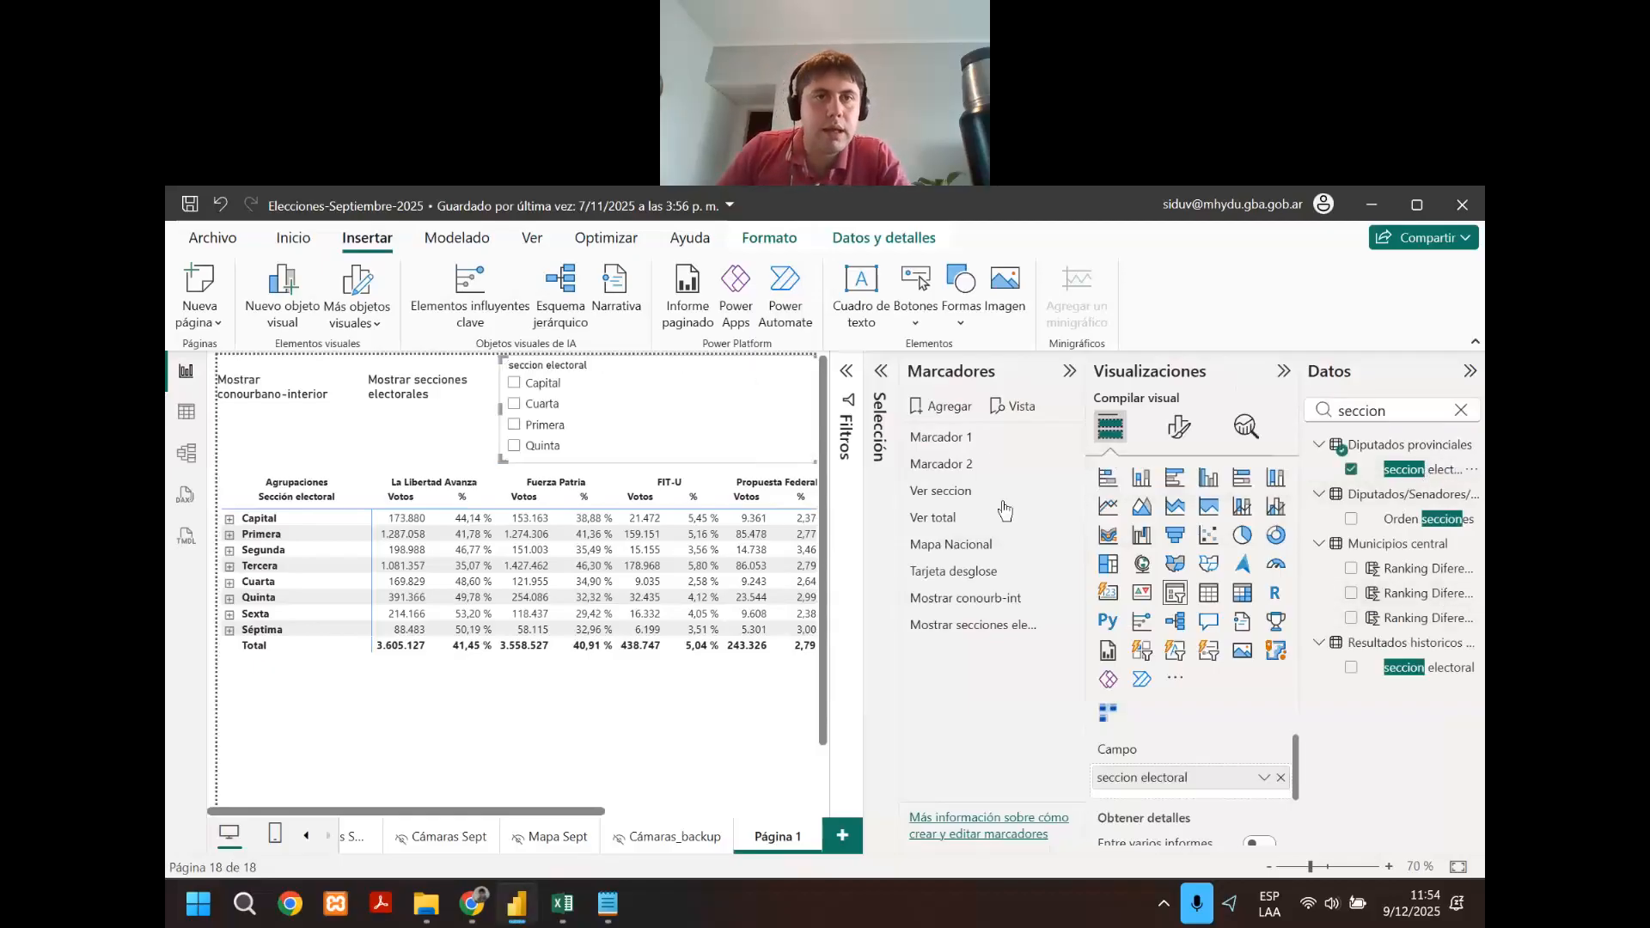
Test the slicer on the matrix by selecting Primera and Cuarta together and each of them alone.
click(533, 427)
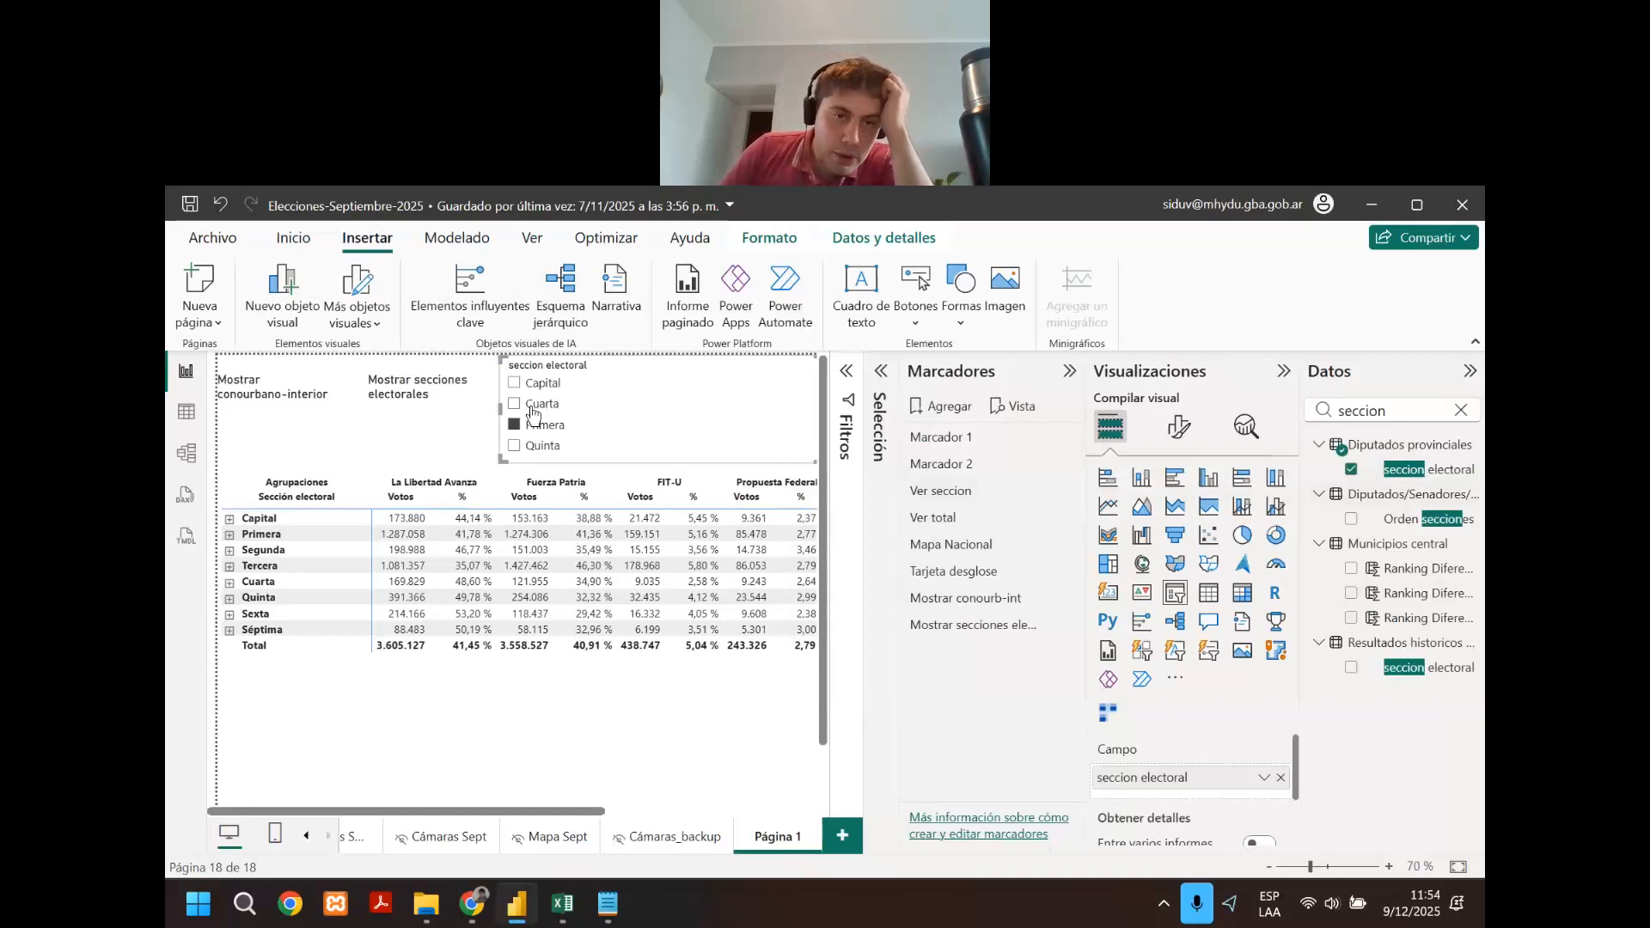
ctrl+click(533, 406)
click(608, 691)
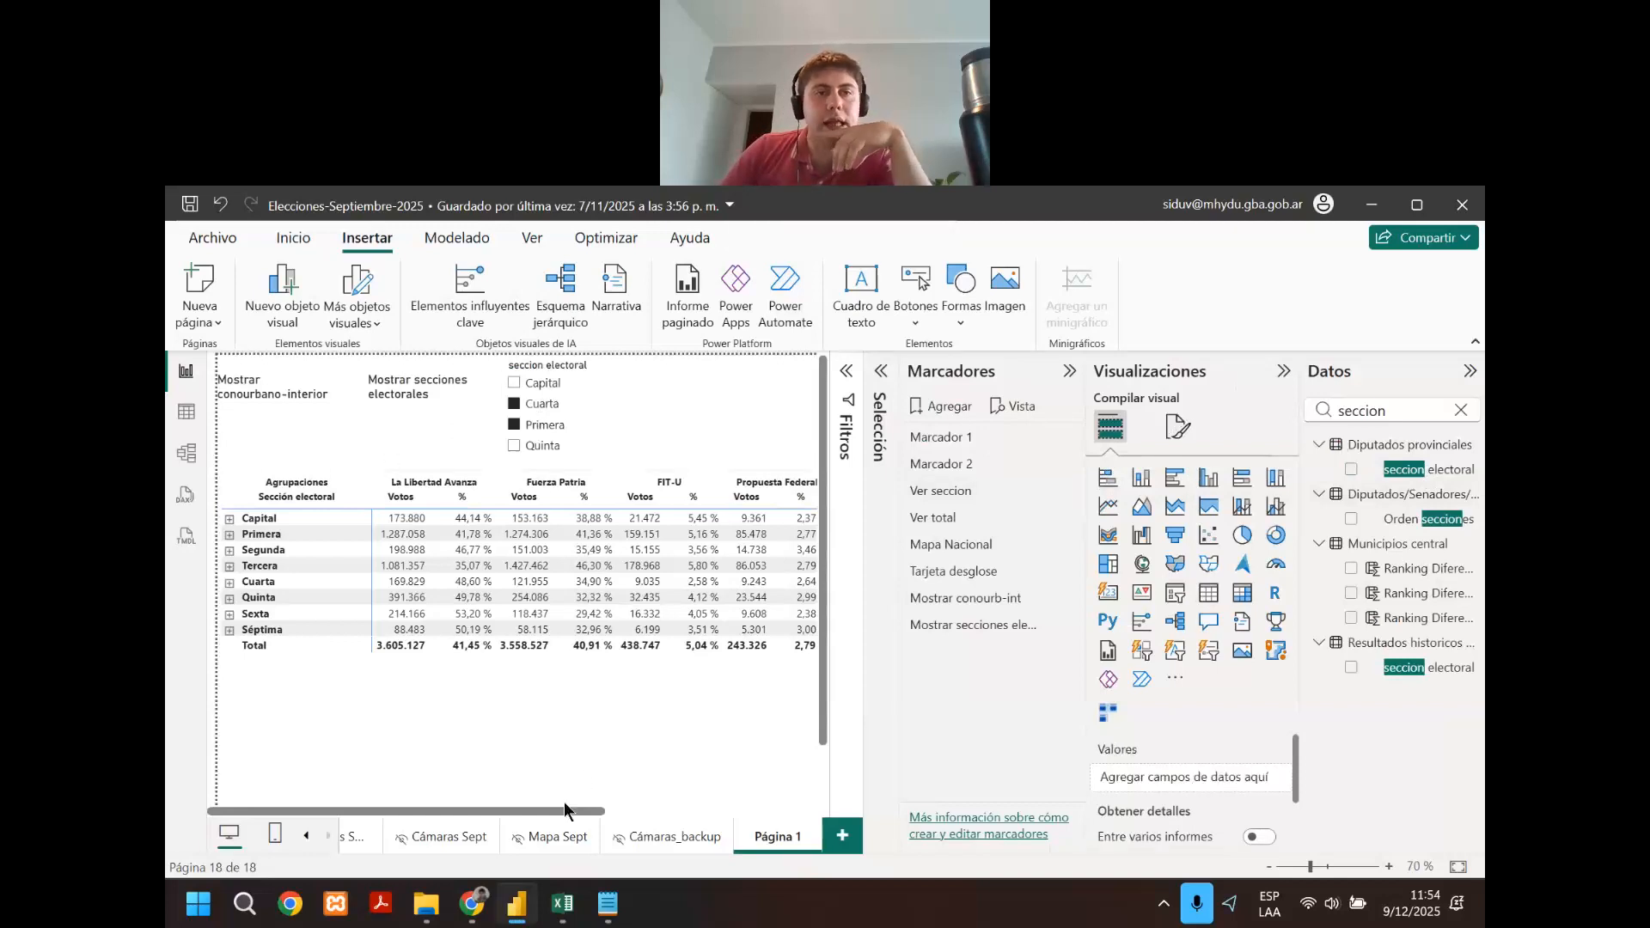
scroll(541, 780, down, 3)
scroll(424, 528, up, 4)
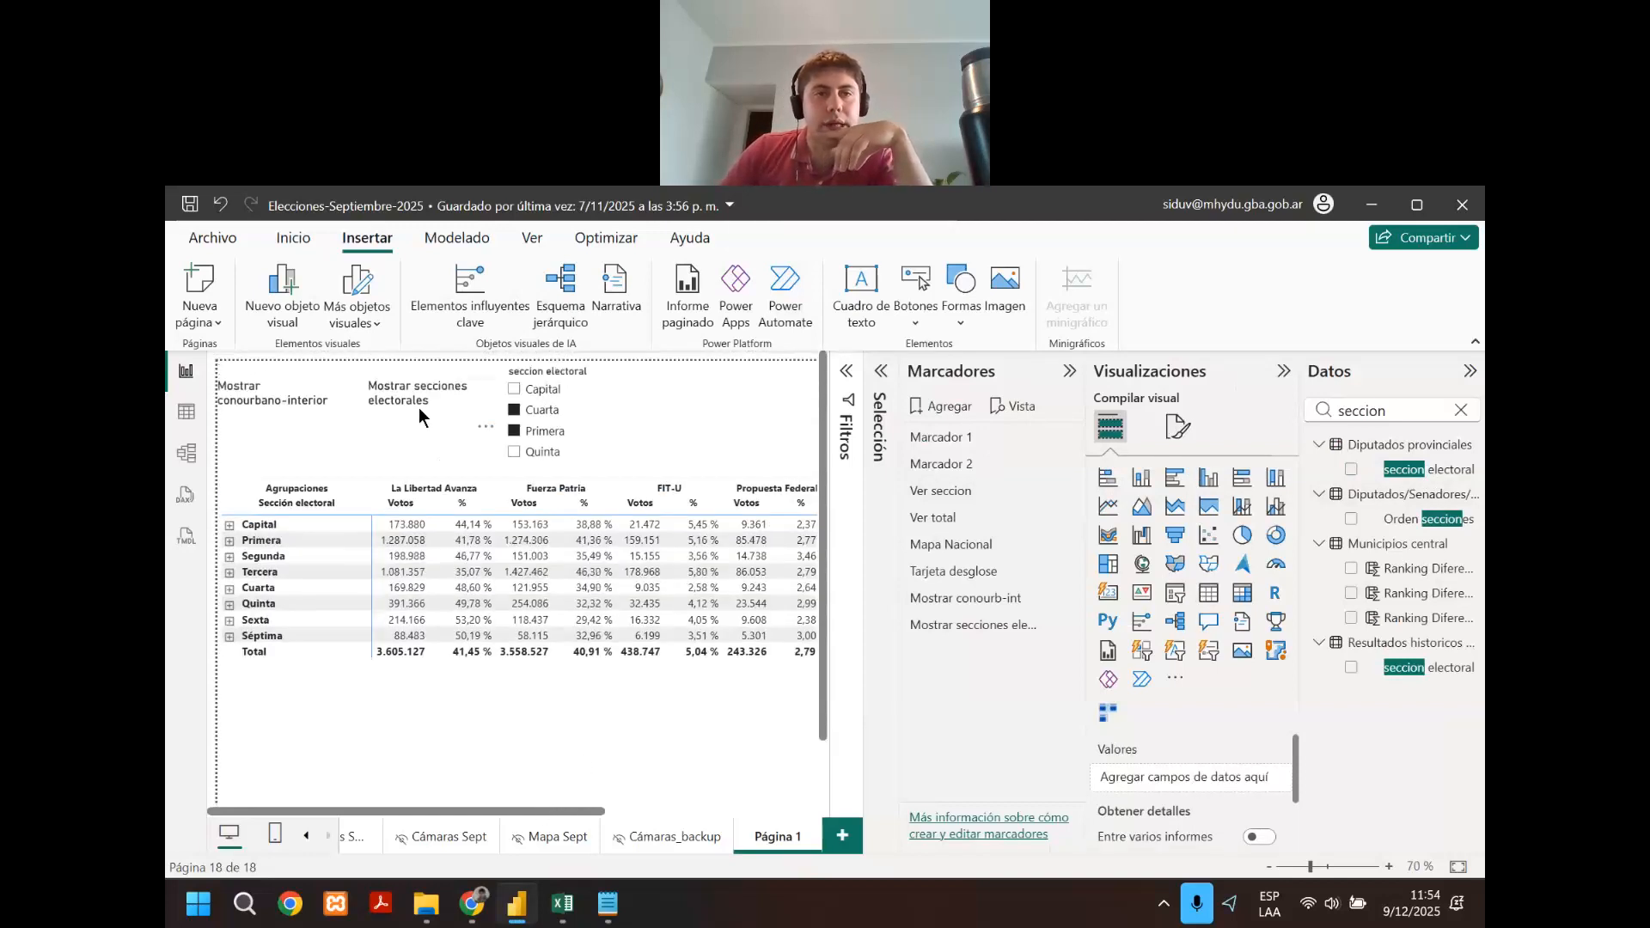
click(539, 413)
click(542, 429)
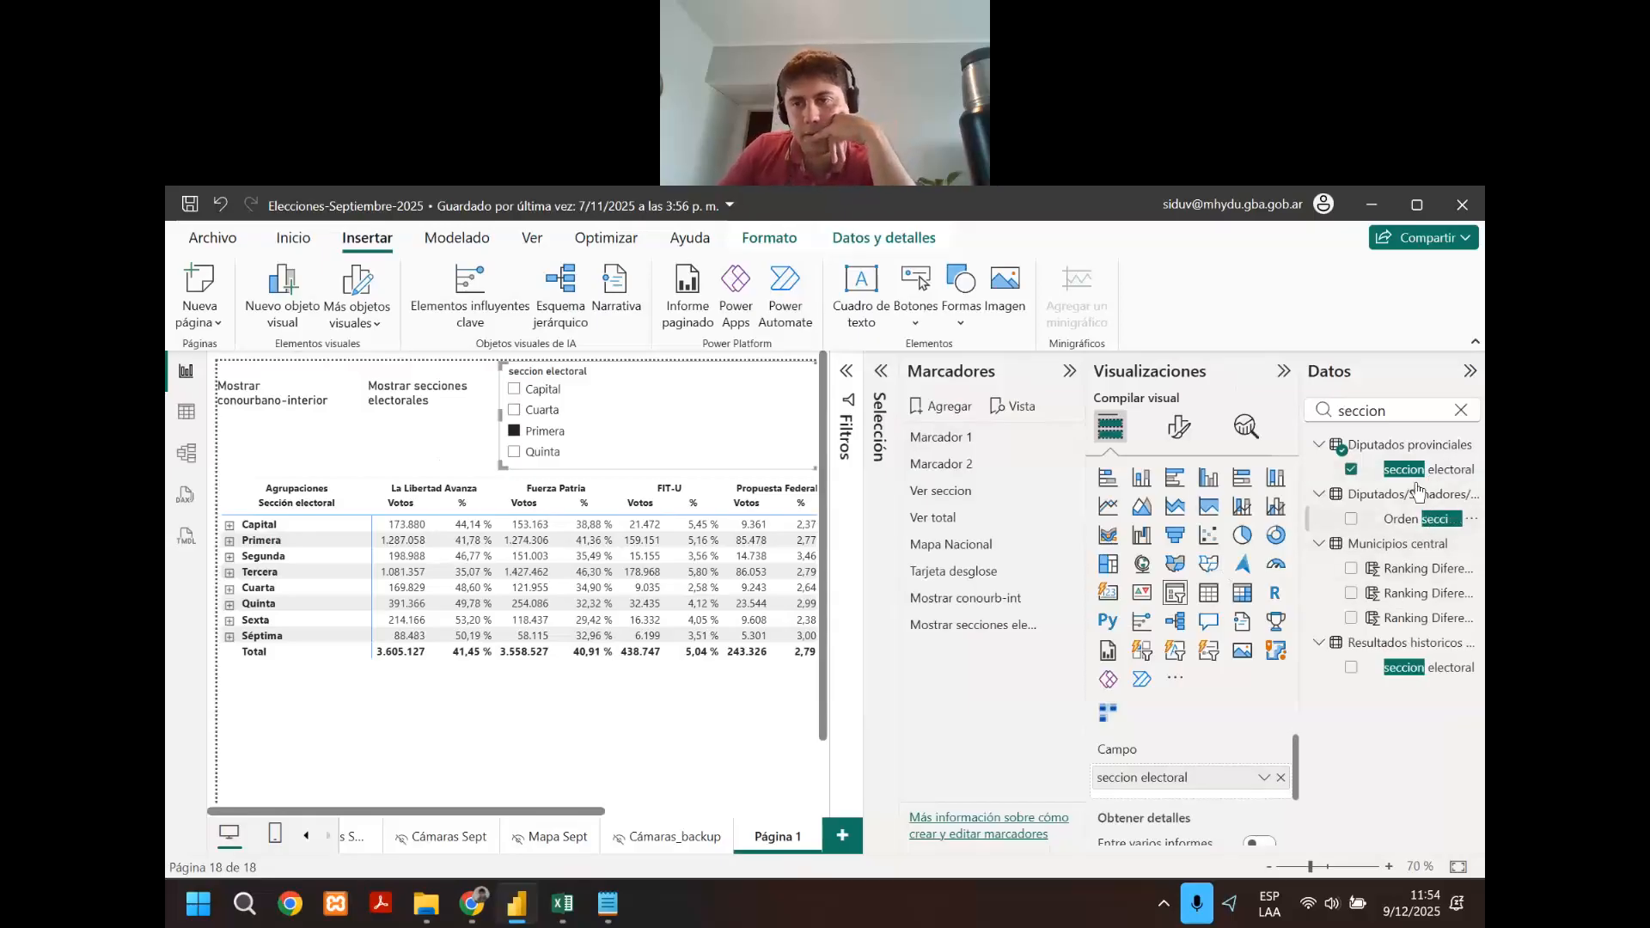
click(454, 700)
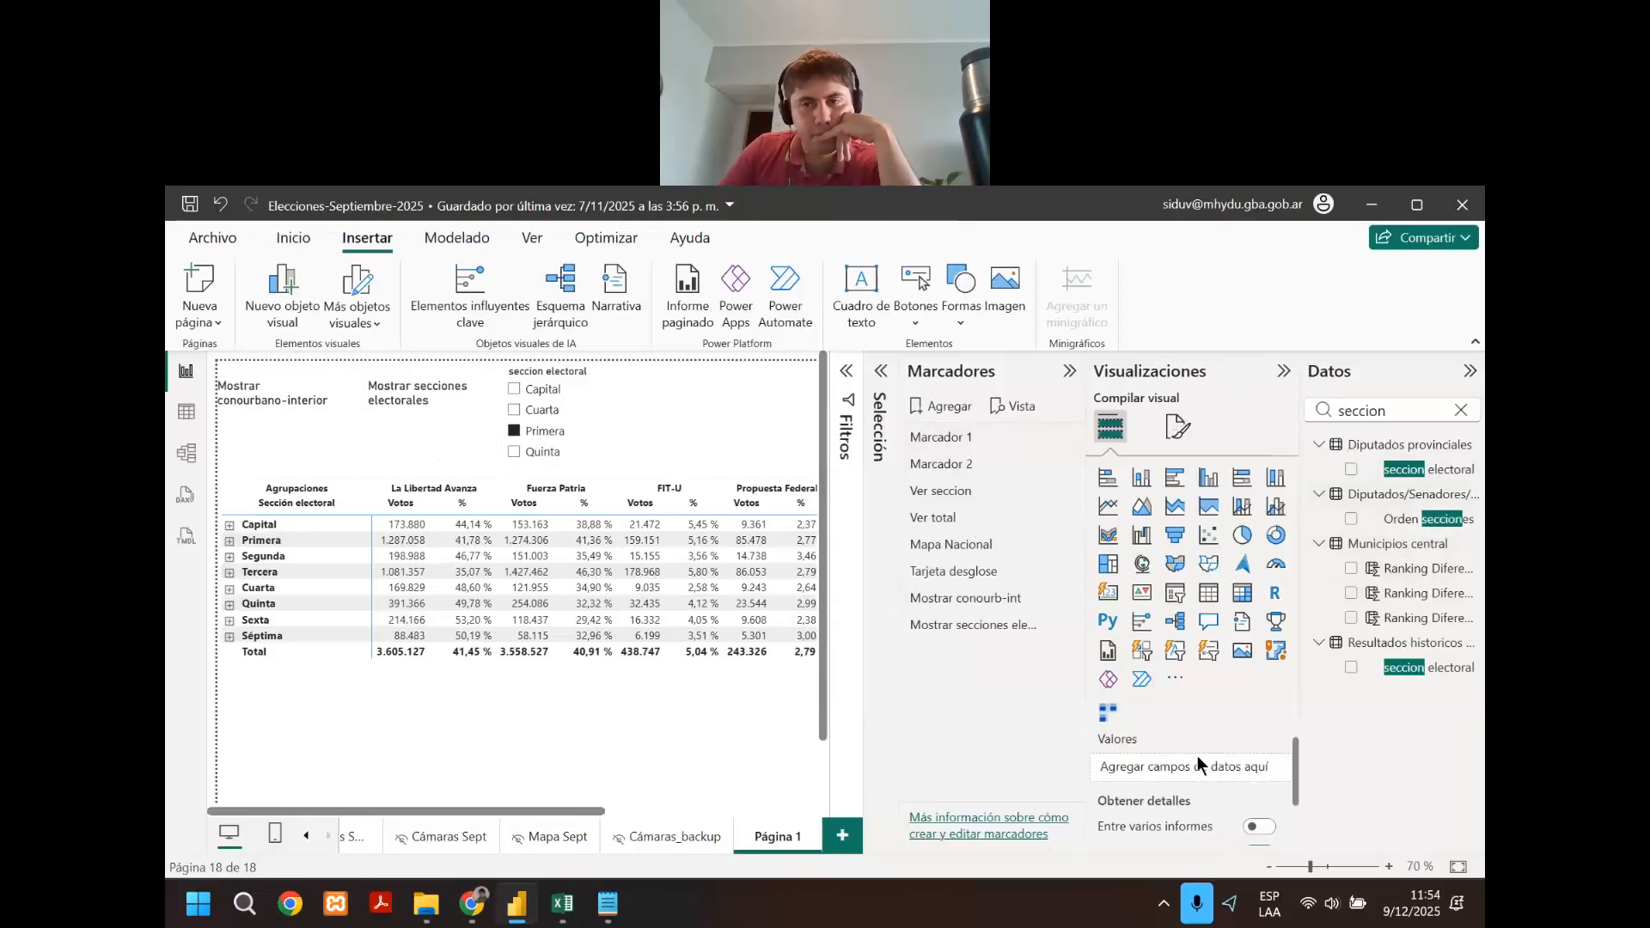
Check the matrix's row field, search for "sección elec" and replace the slicer's field with Sección electoral from Diputados Nacionales Octubre.
click(671, 670)
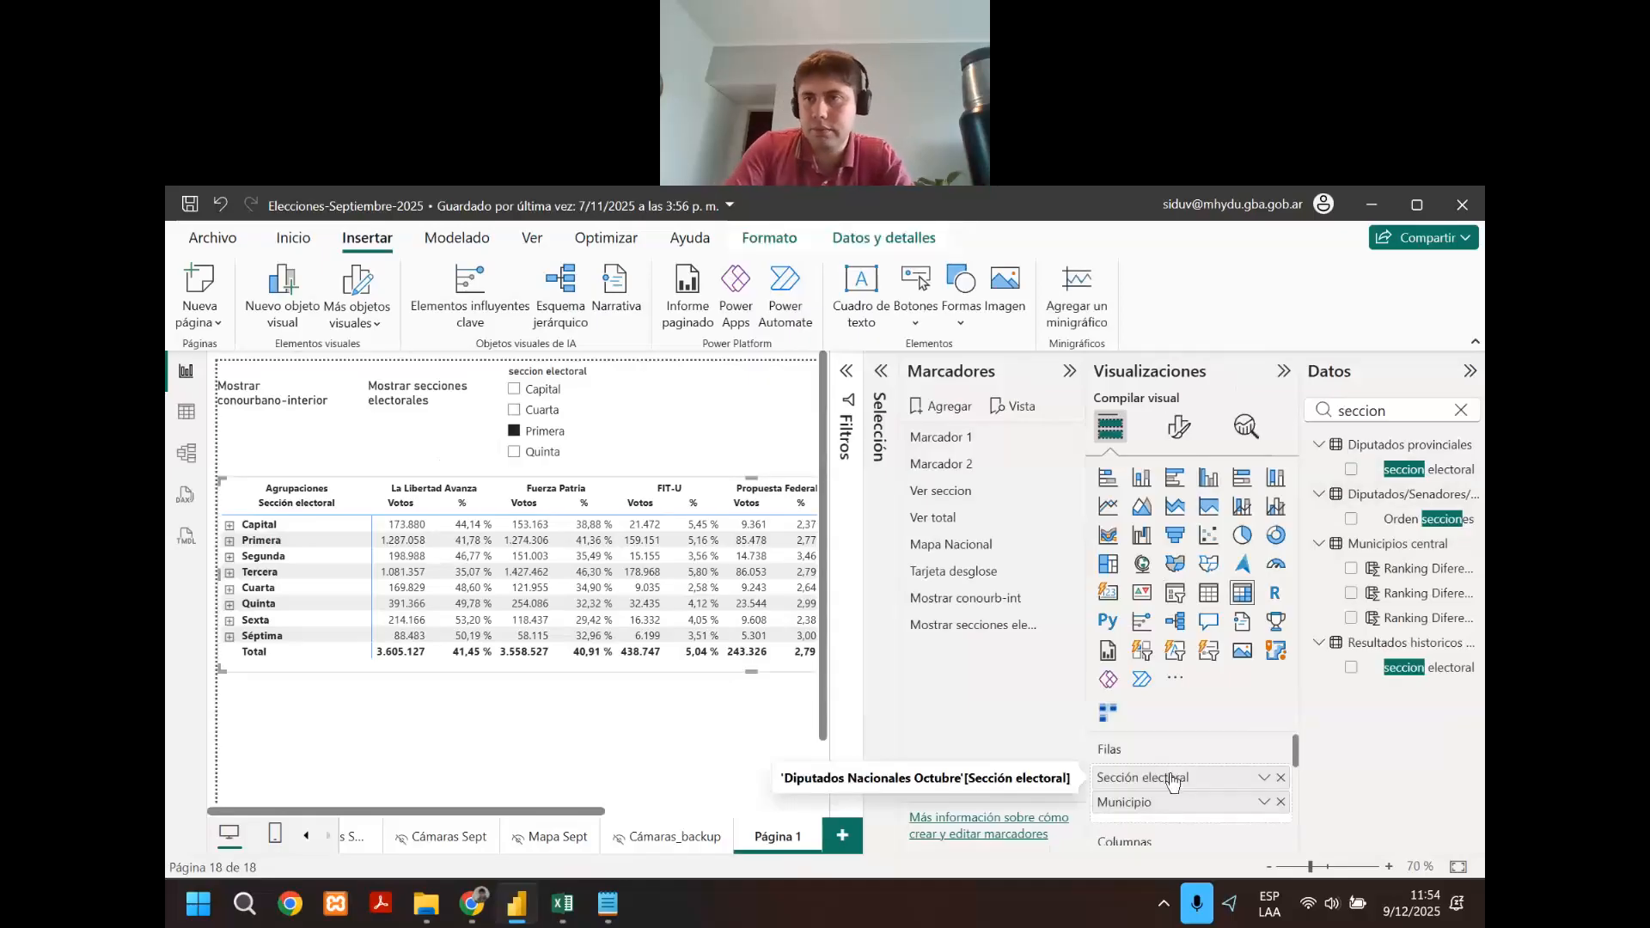
click(1390, 412)
key(BackSpace)
key(BackSpace)
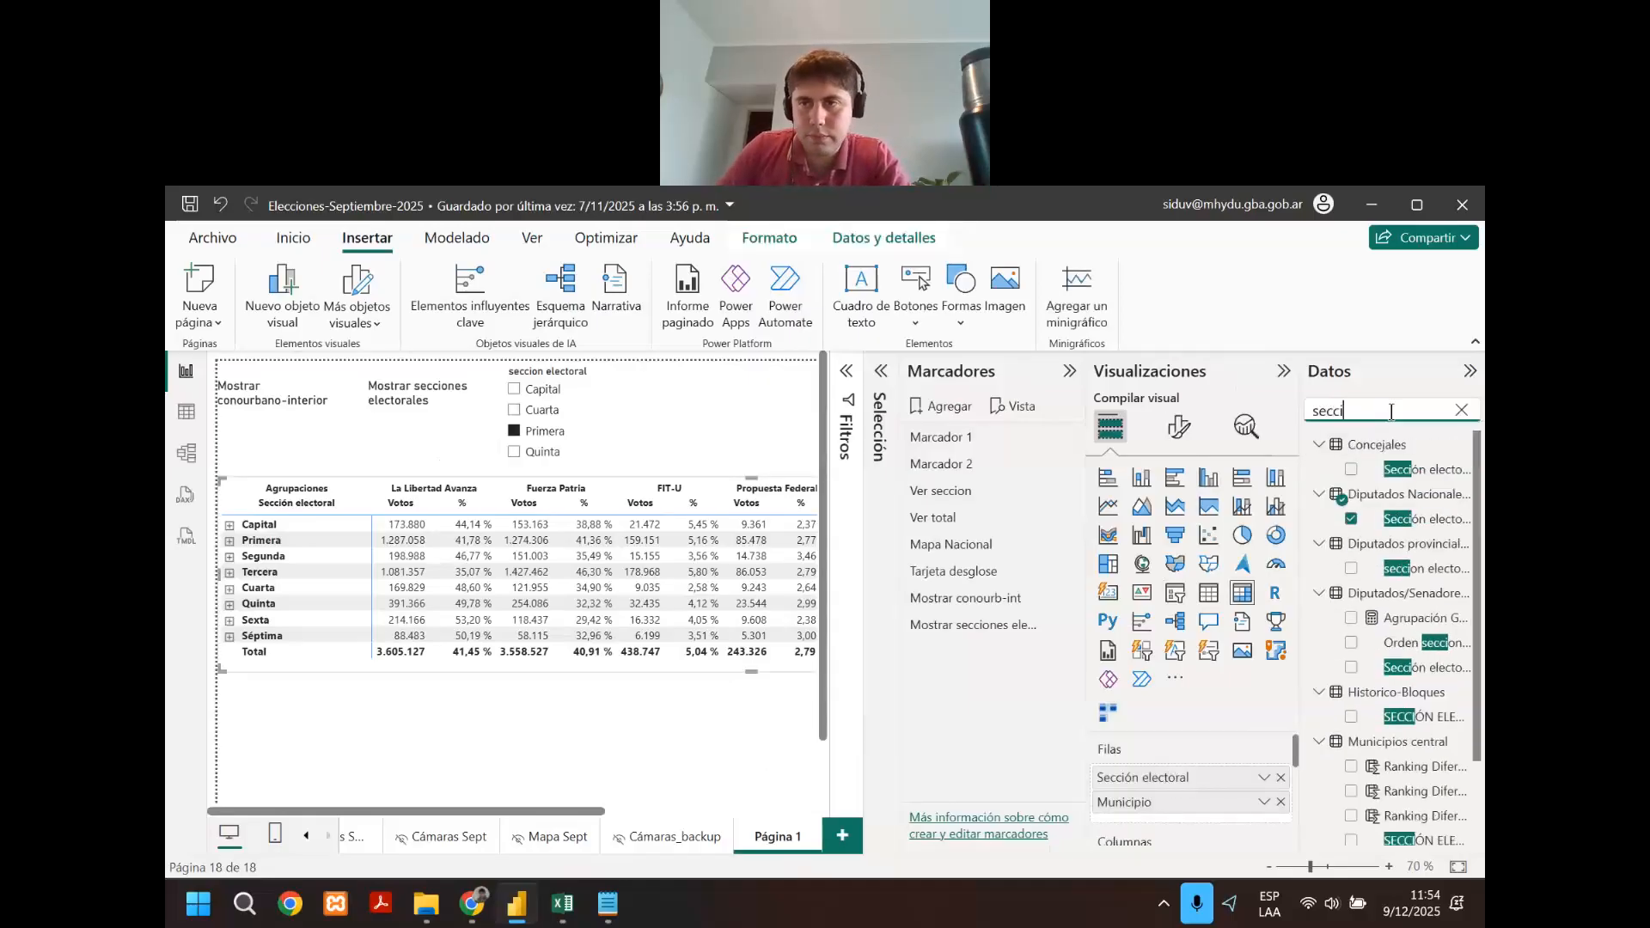
text(ón elec)
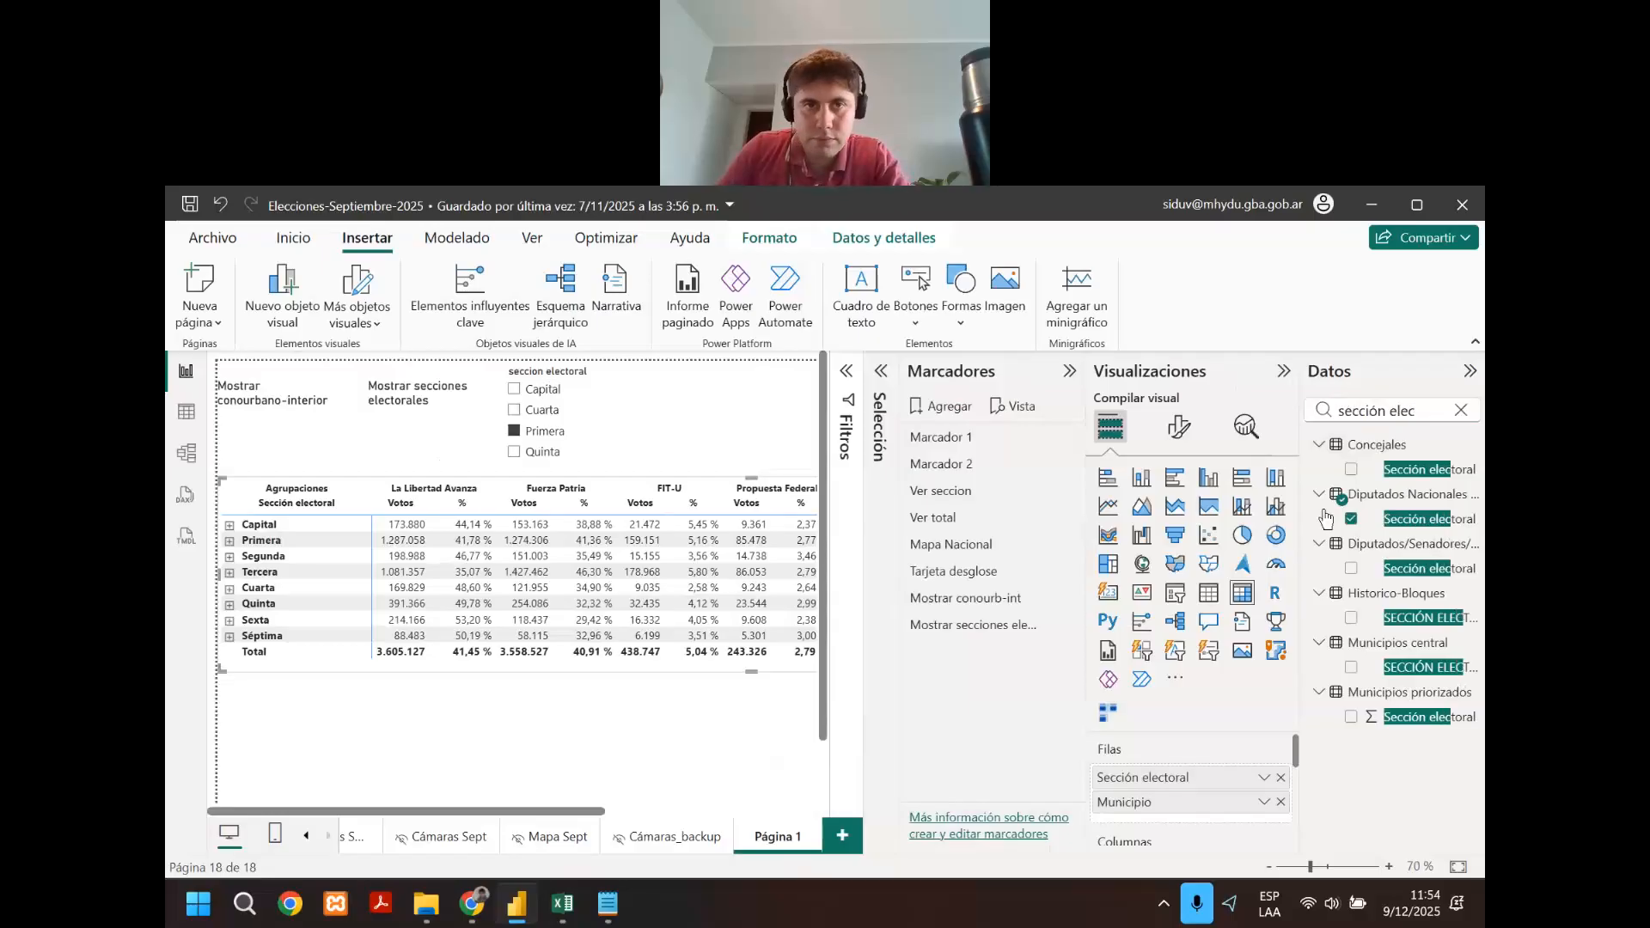
click(636, 421)
click(1351, 519)
click(1280, 778)
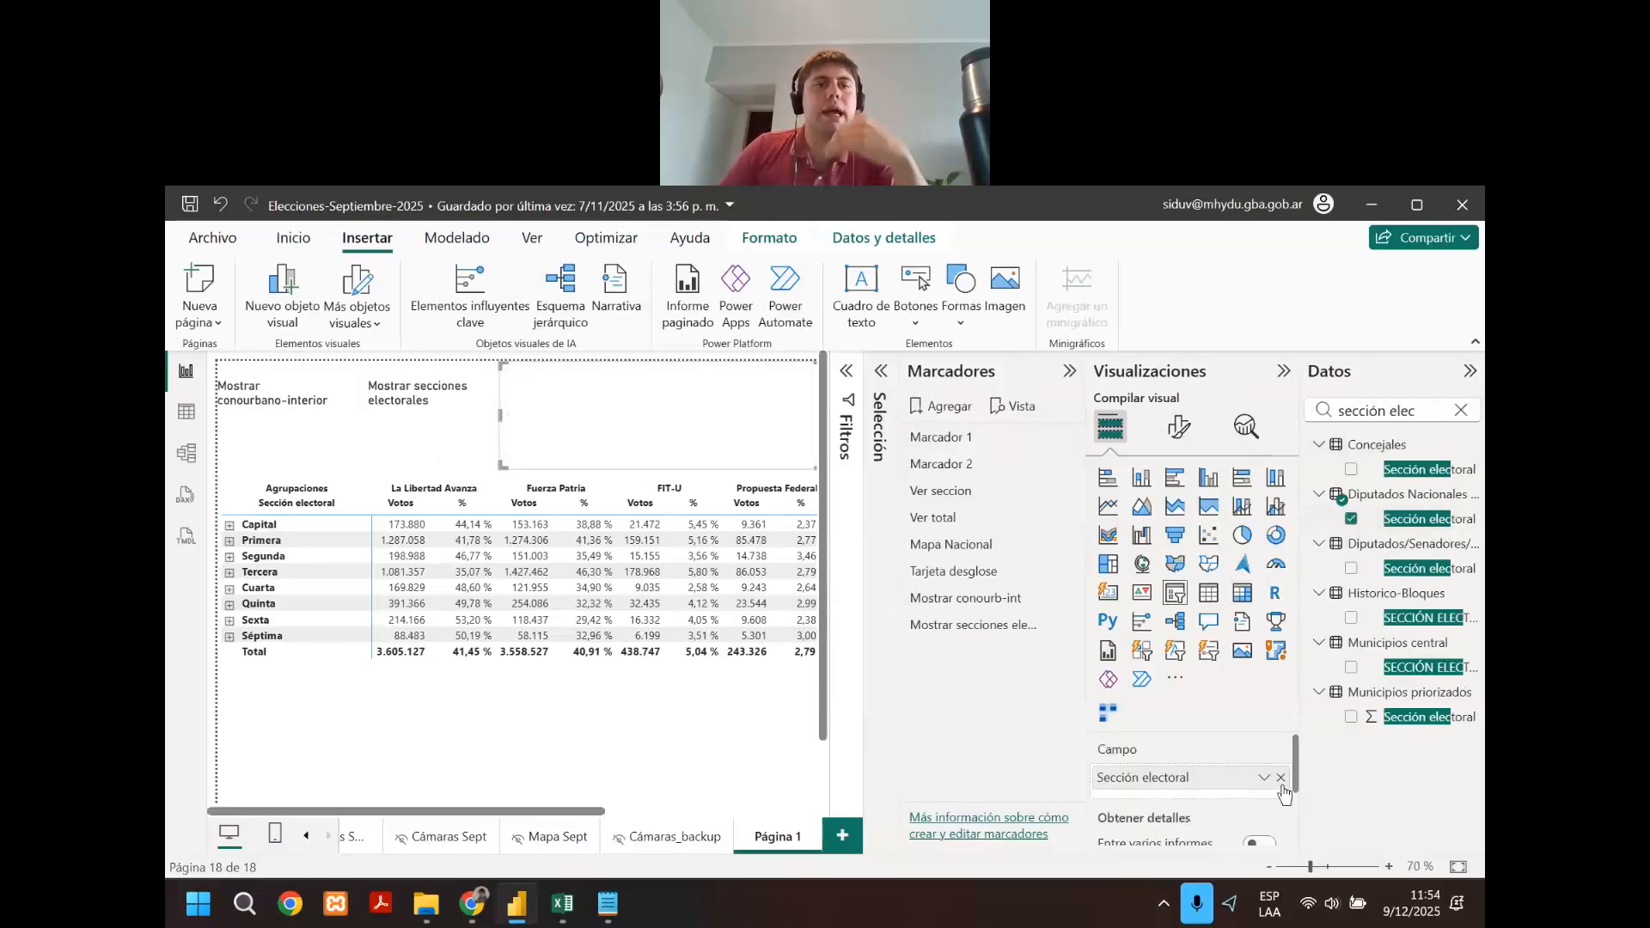
Filter the matrix to the Primera and Segunda sections with the slicer and select the "Mostrar secciones electorales" button.
click(558, 411)
click(543, 430)
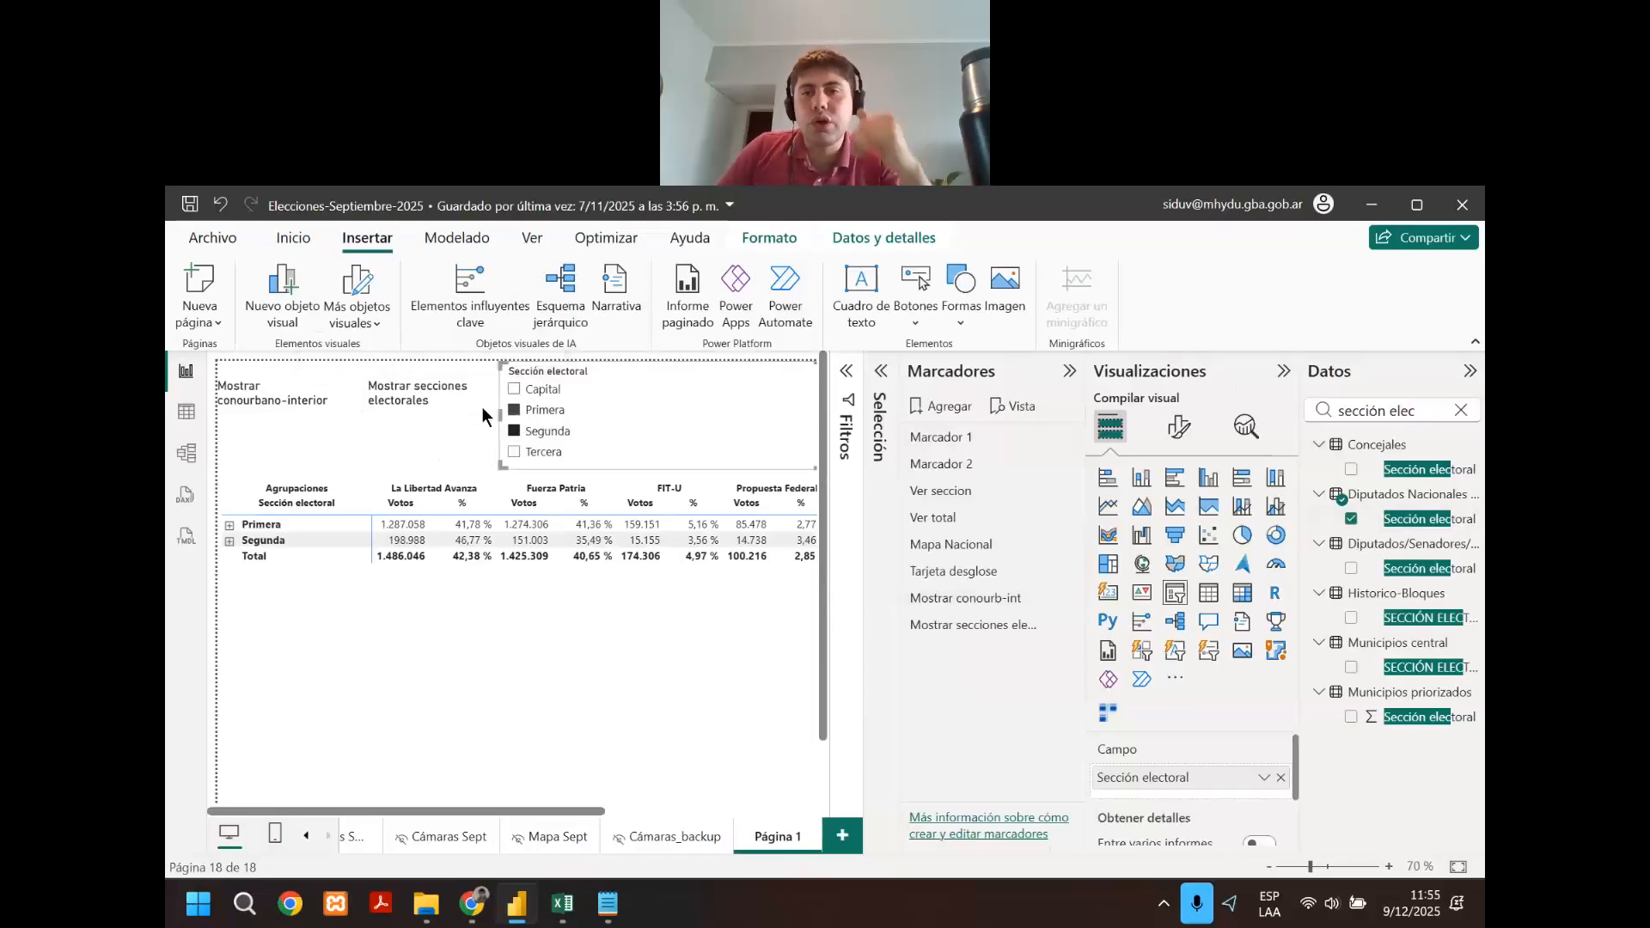
click(447, 409)
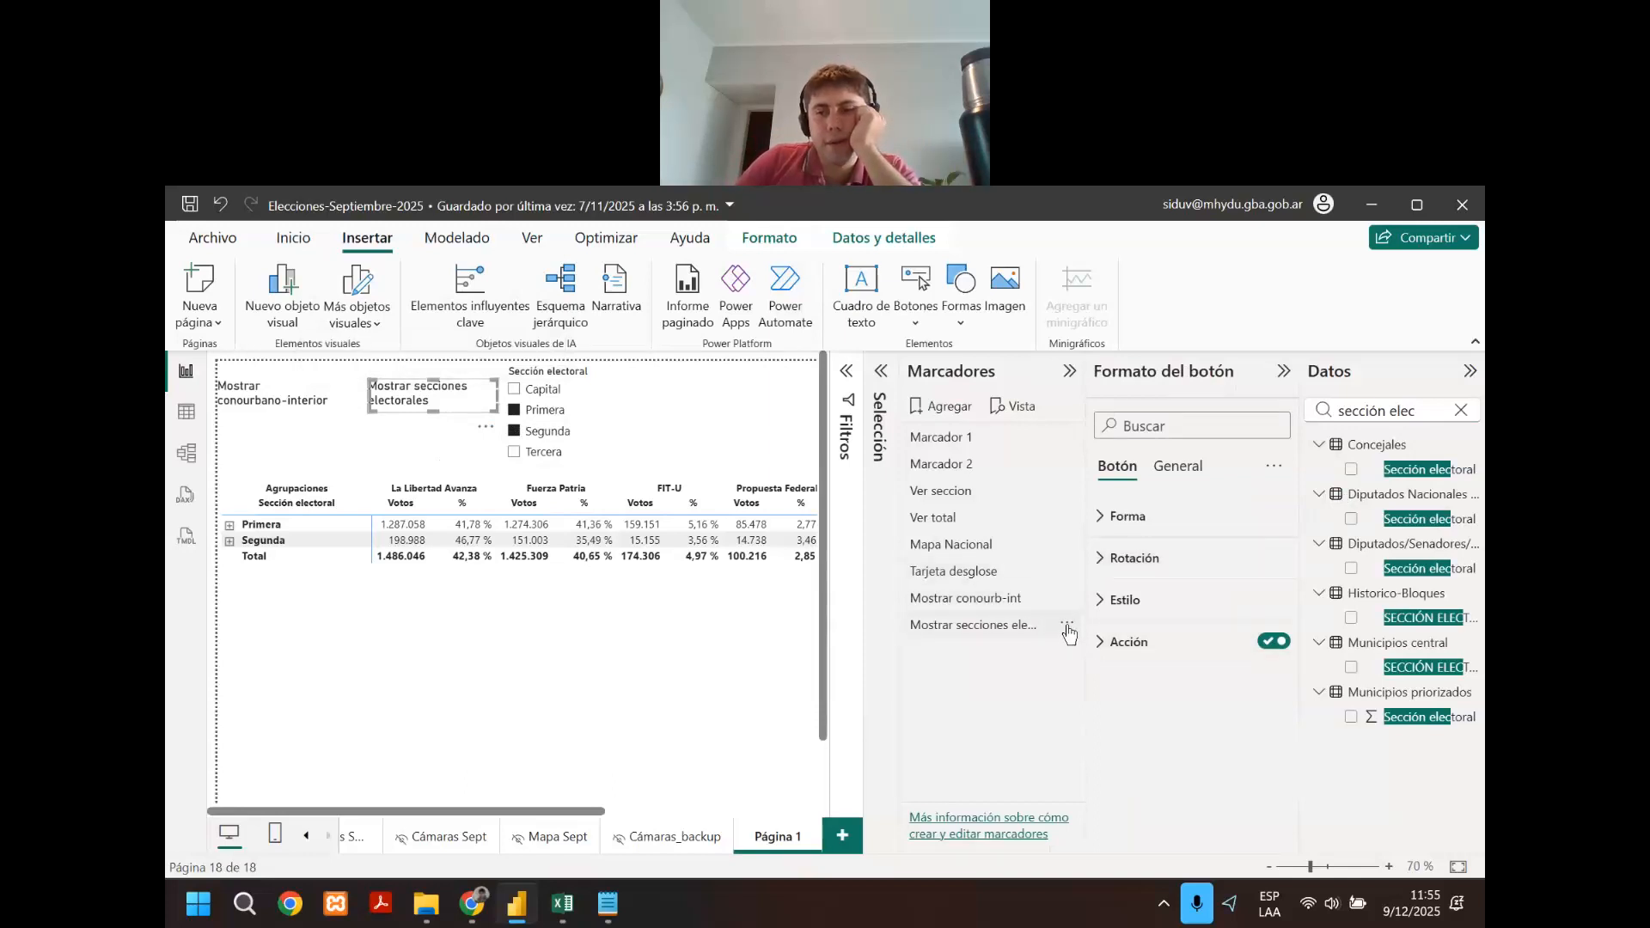
Check the "Mostrar secciones electorales" button's bookmark action and update its bookmark with the current Primera and Segunda slicer selection.
click(1066, 622)
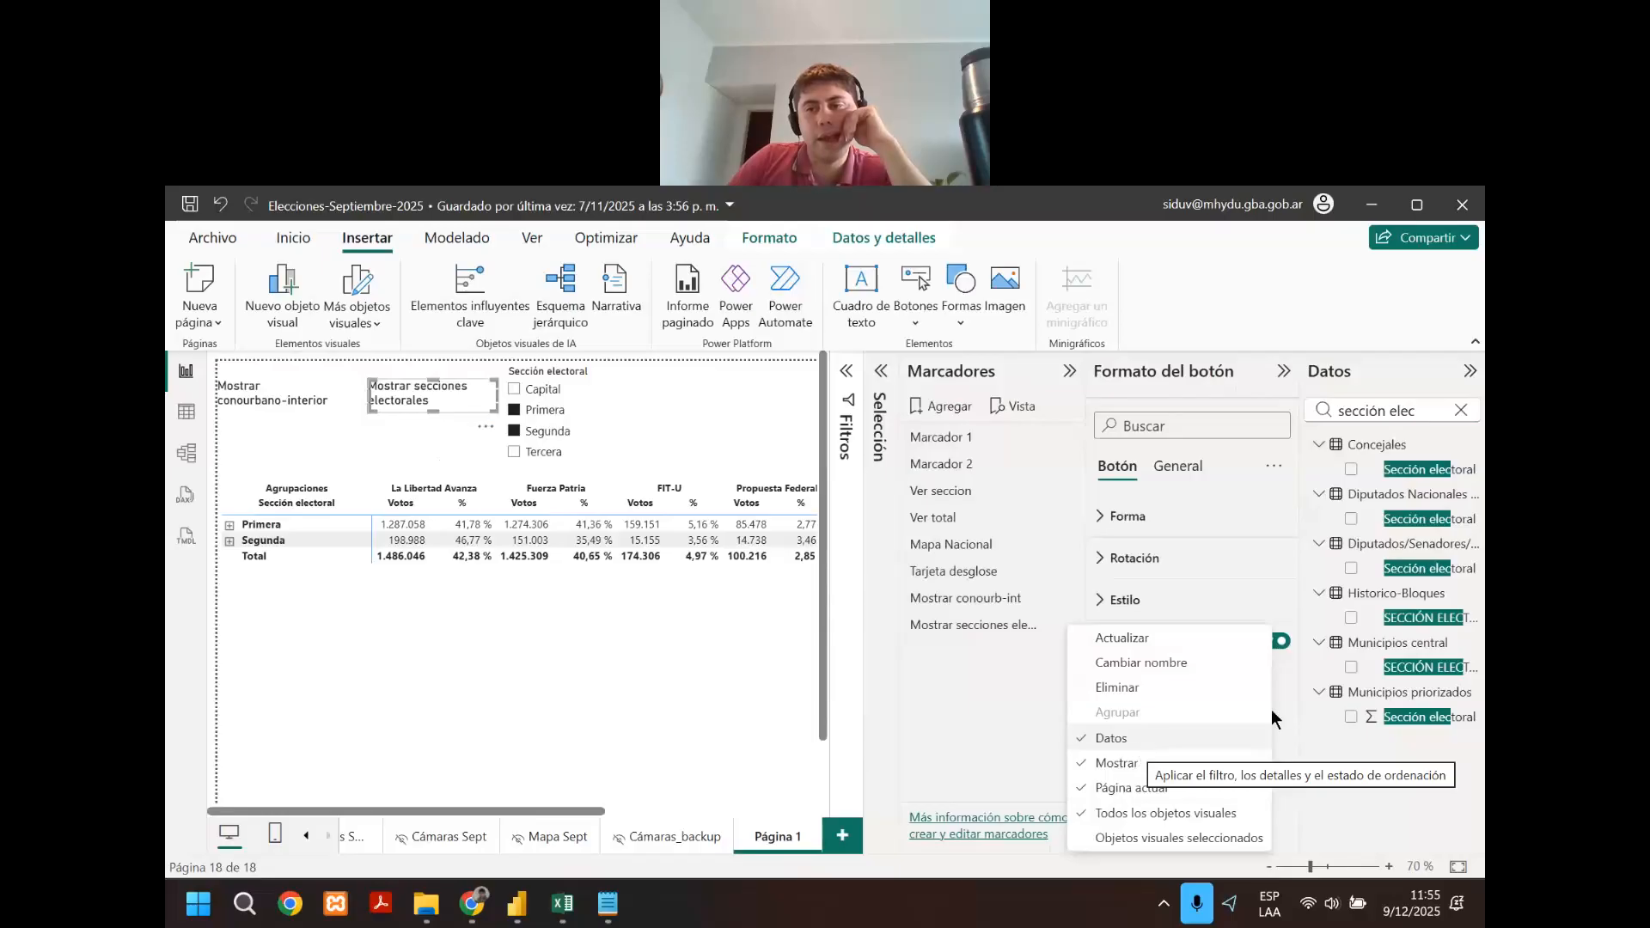
click(1290, 720)
click(1104, 641)
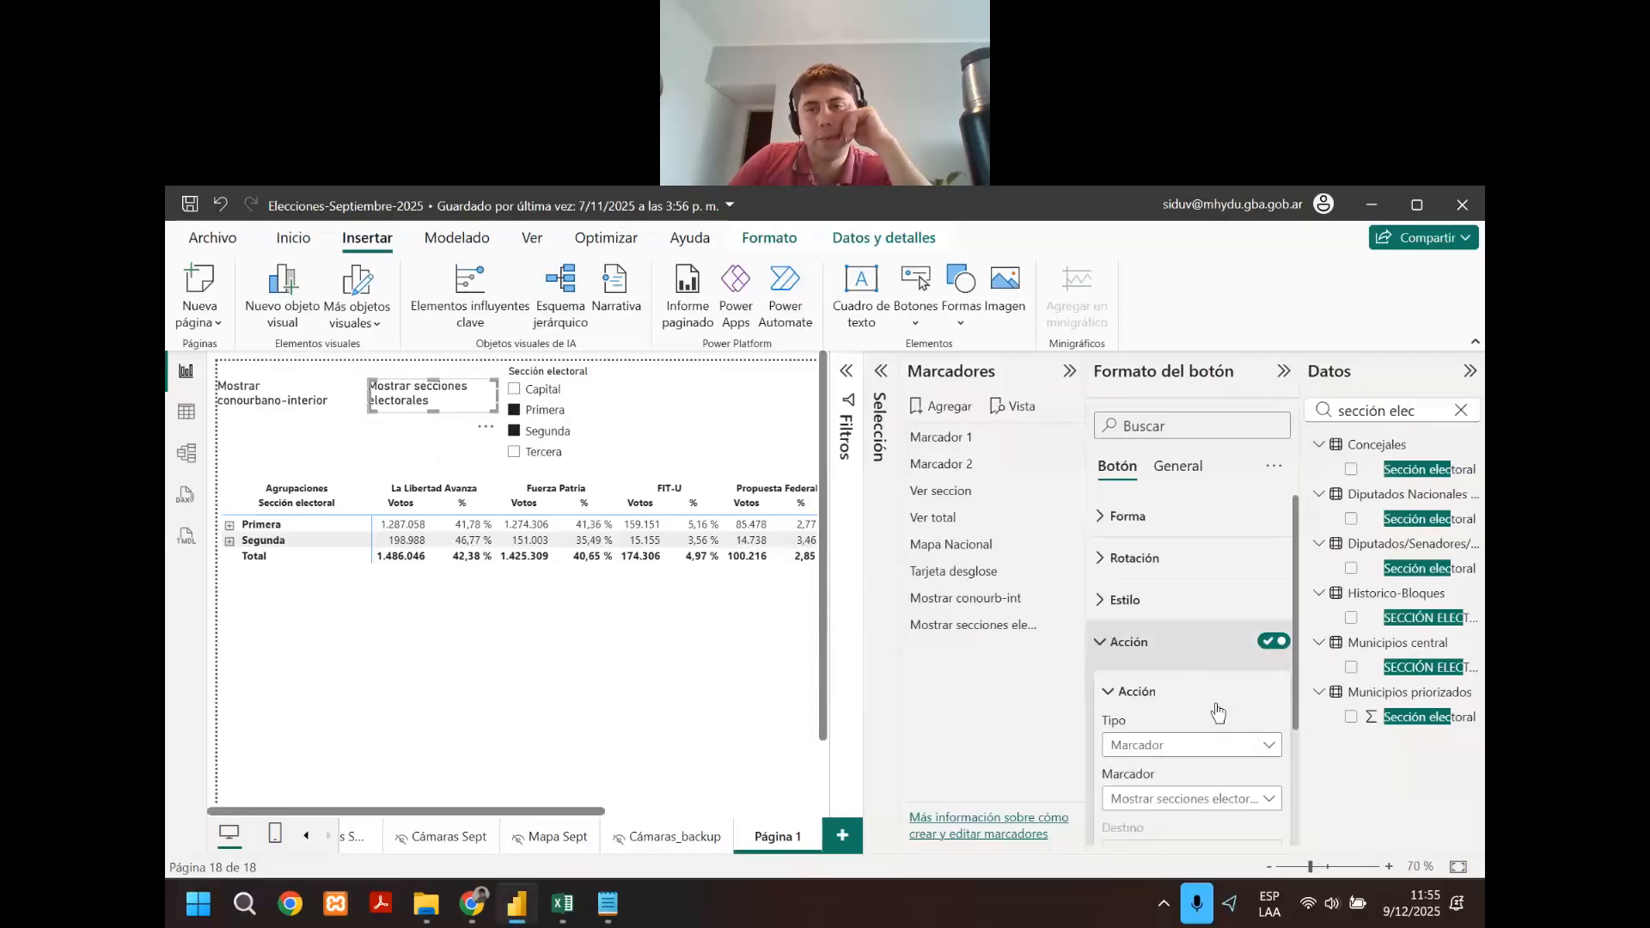
scroll(1220, 710, down, 2)
click(1137, 589)
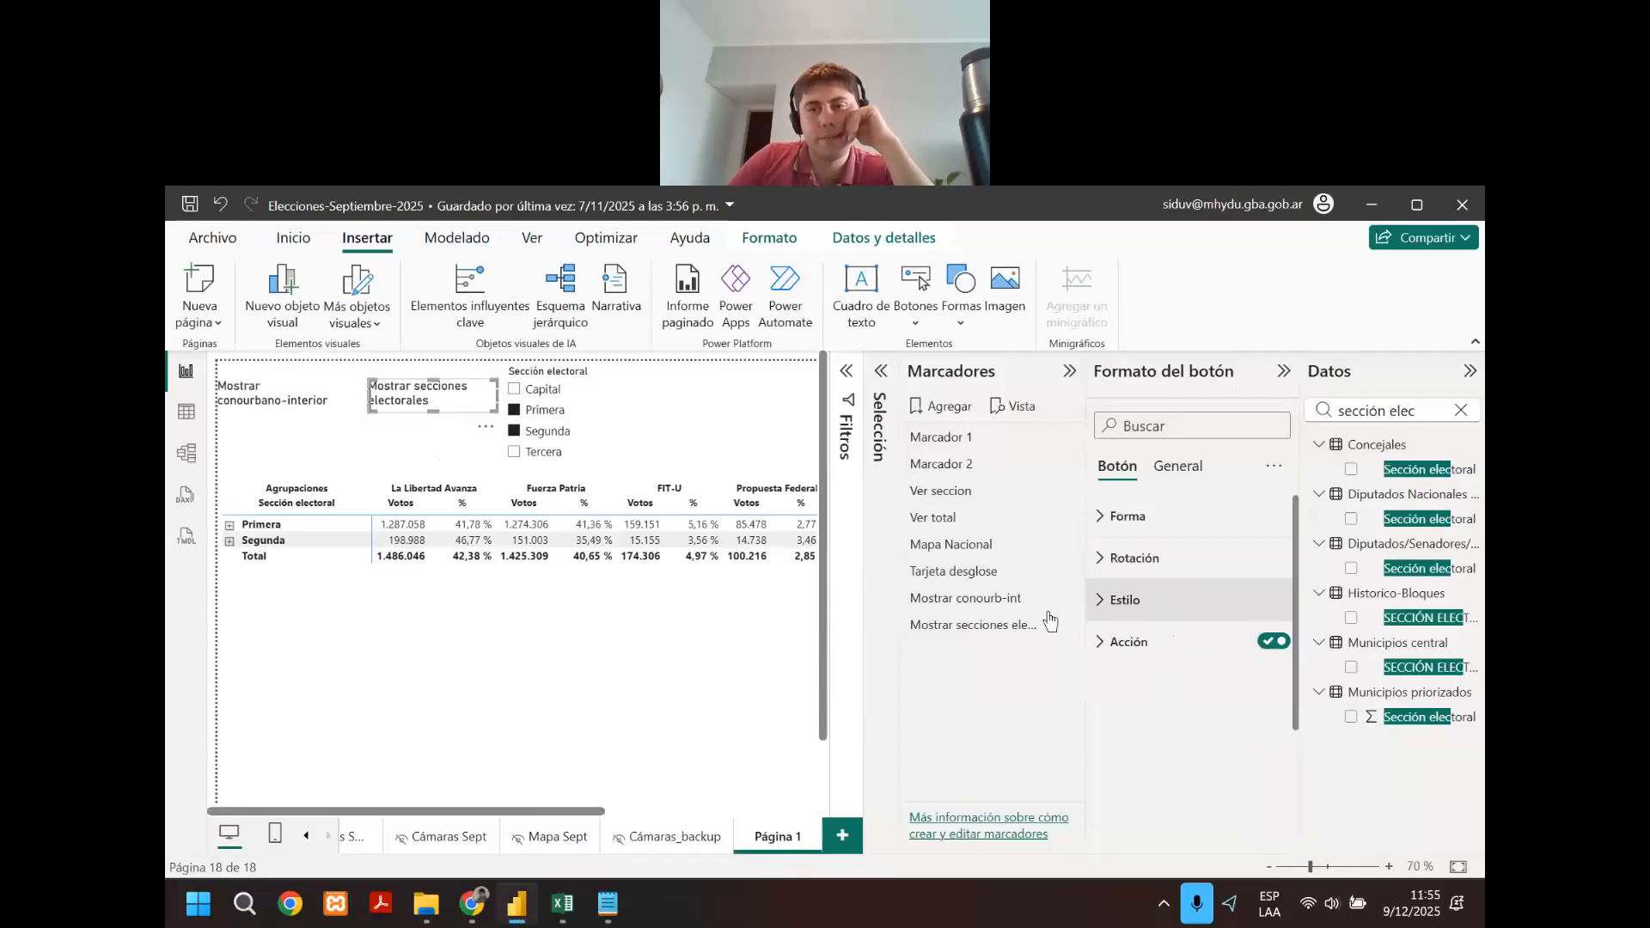
click(1070, 624)
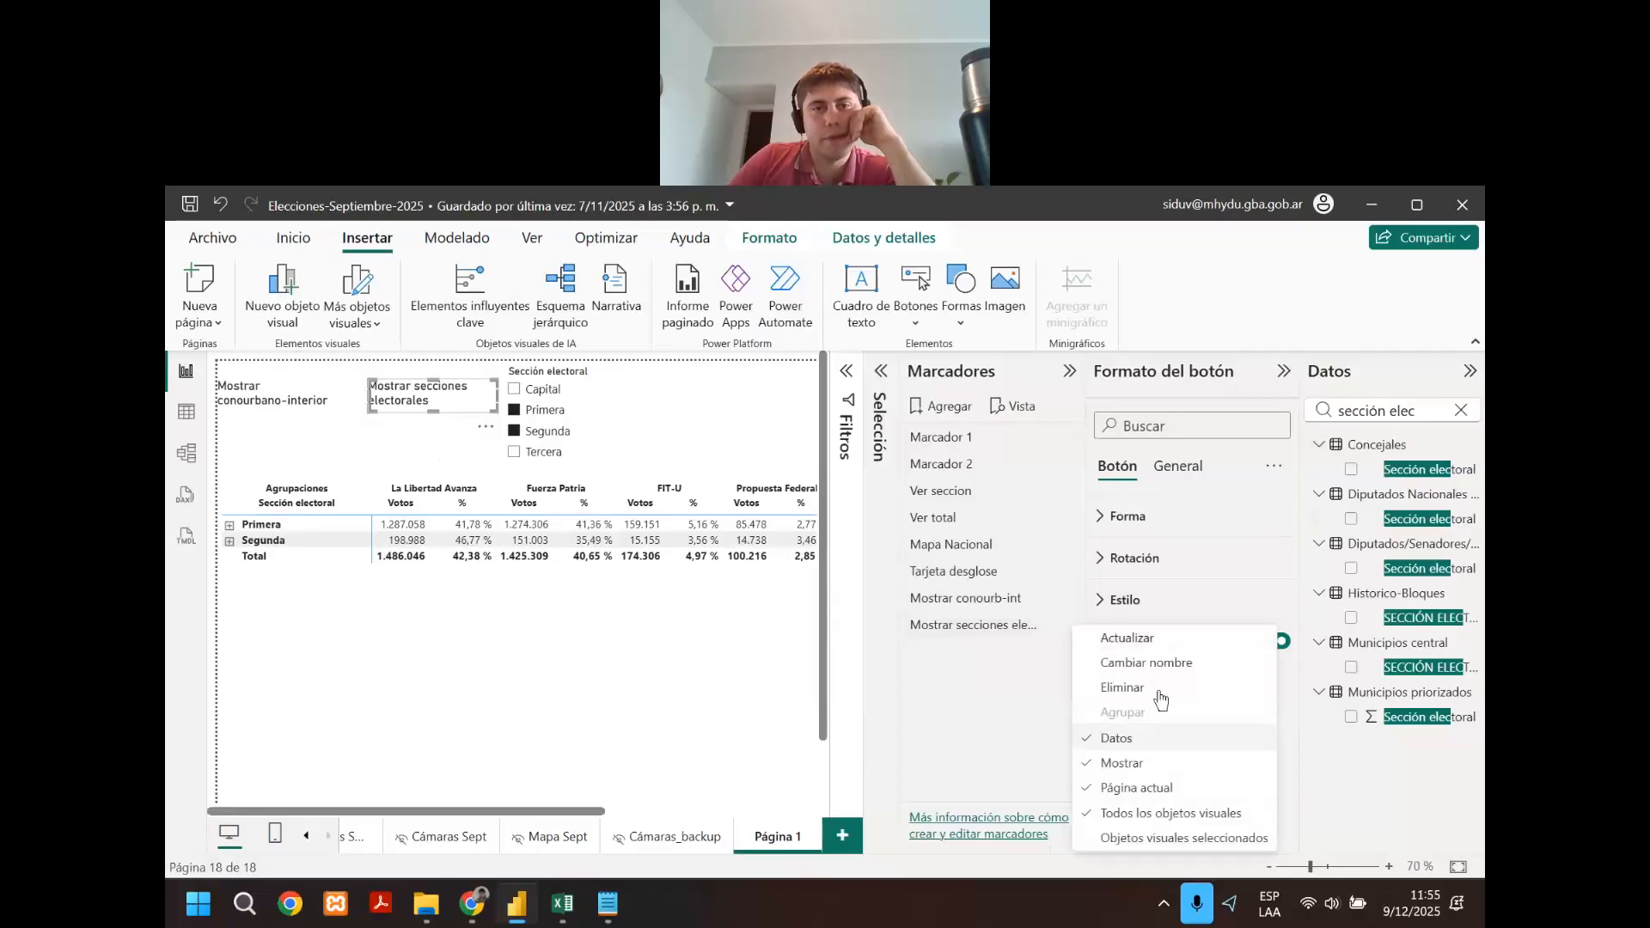
click(1127, 638)
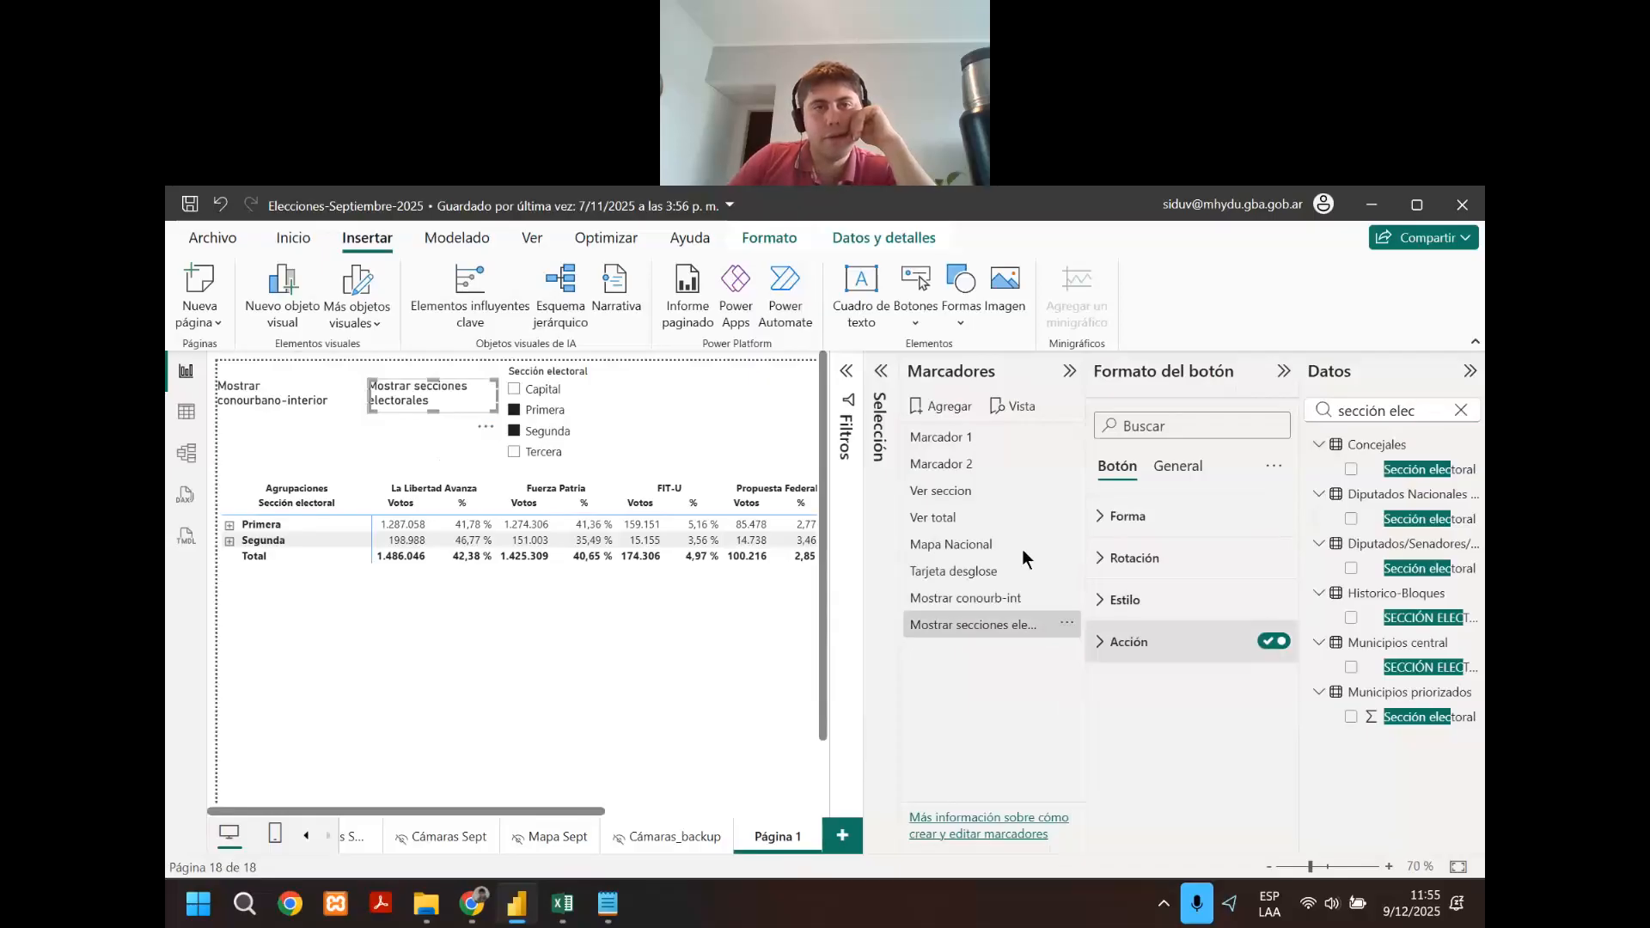
Test the bookmarks by applying Mostrar conourb-int and Mostrar secciones electorales, and view the latter's capture options.
click(969, 599)
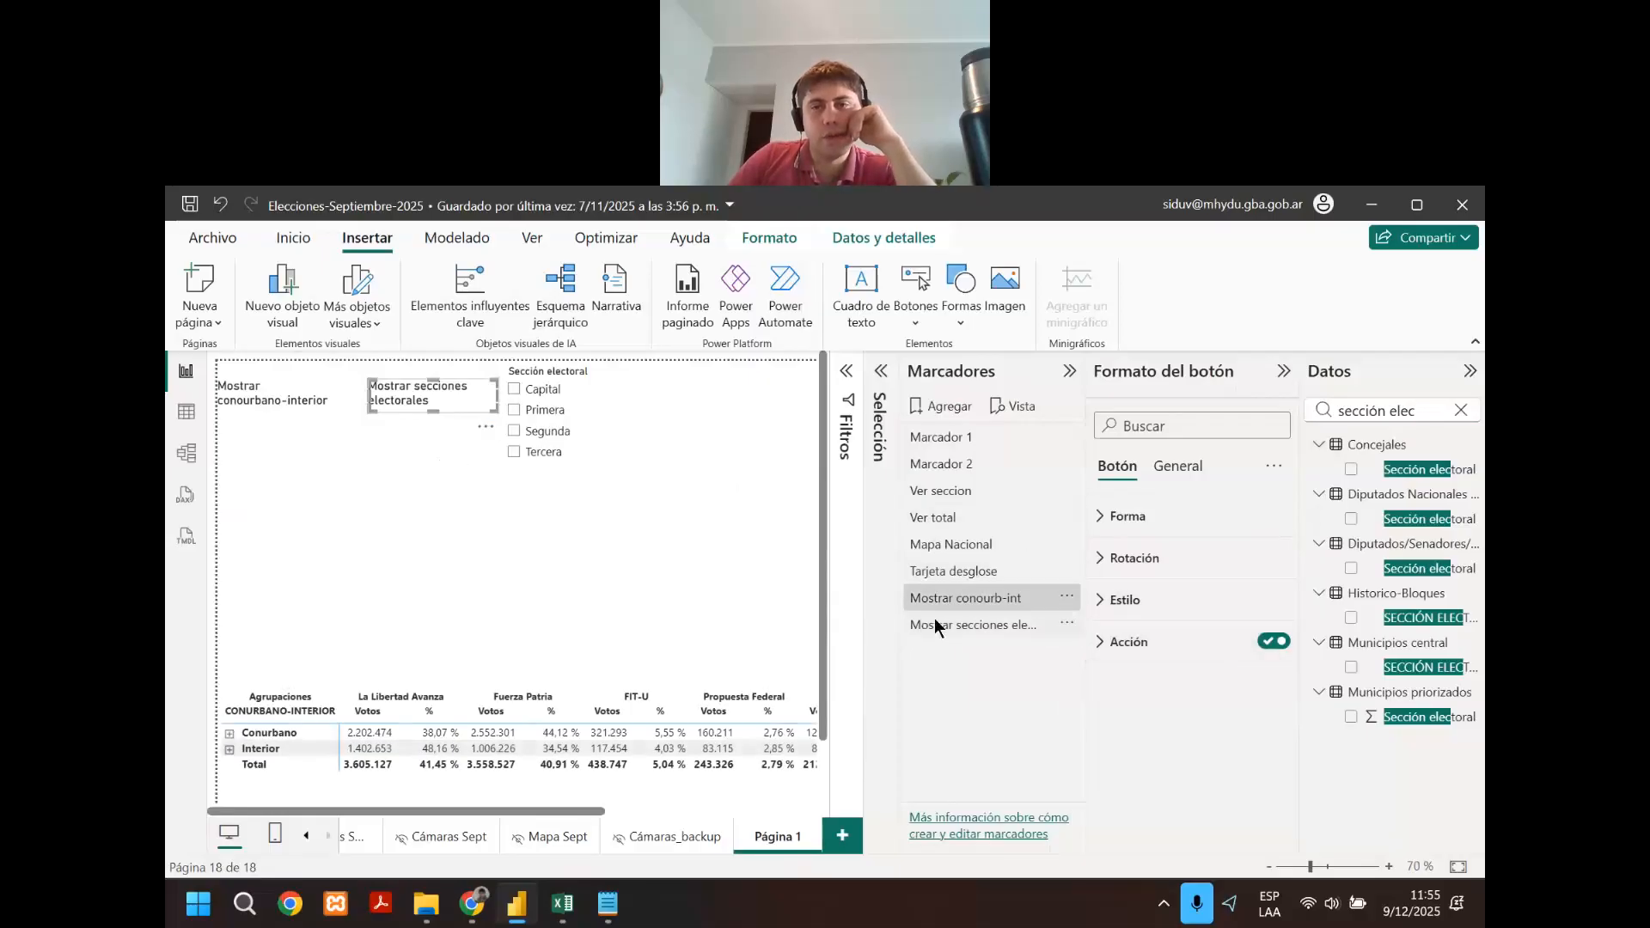
click(949, 631)
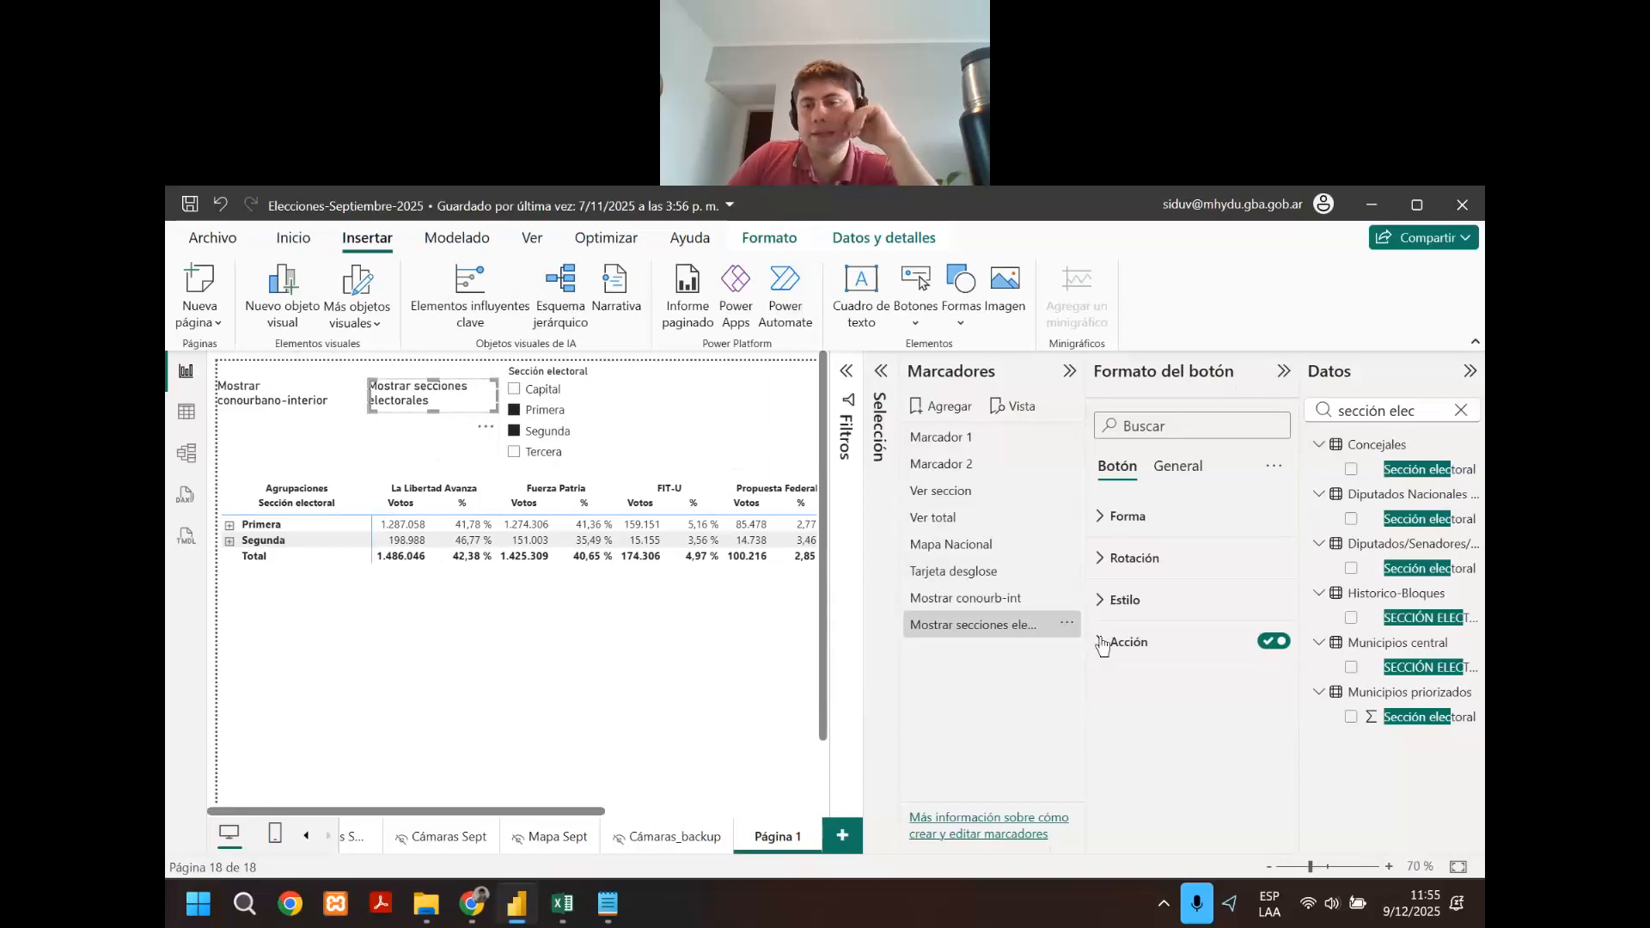
click(1067, 623)
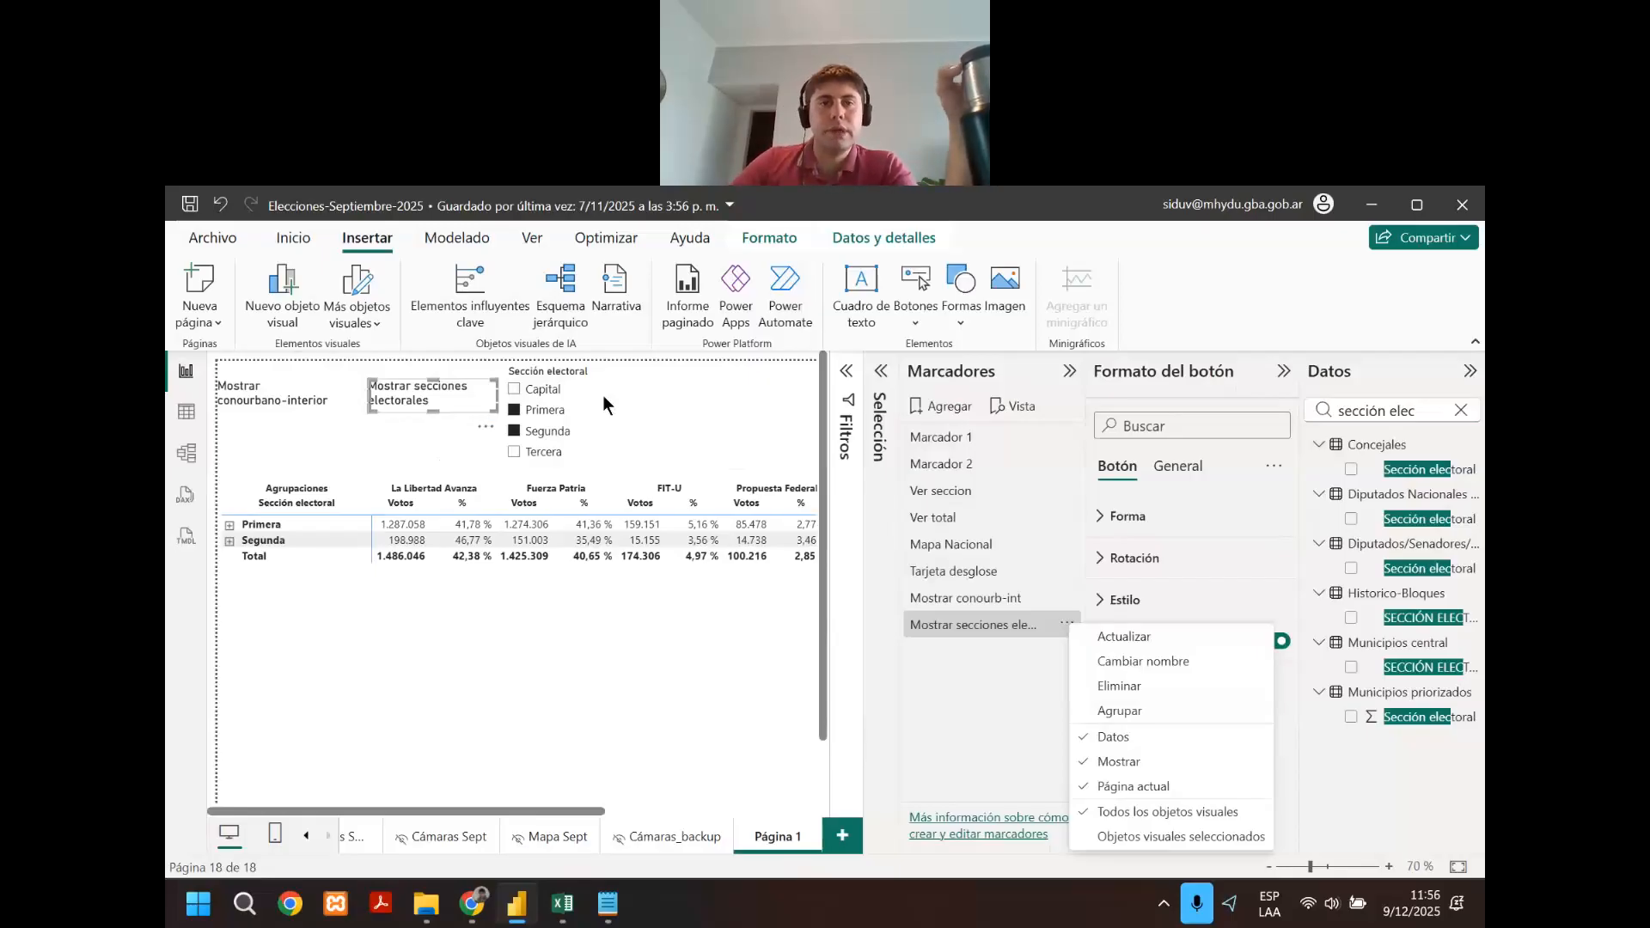
Clear the Sección electoral slicer's selection and narrow the slicer from both sides to a compact list above the matrix.
click(778, 421)
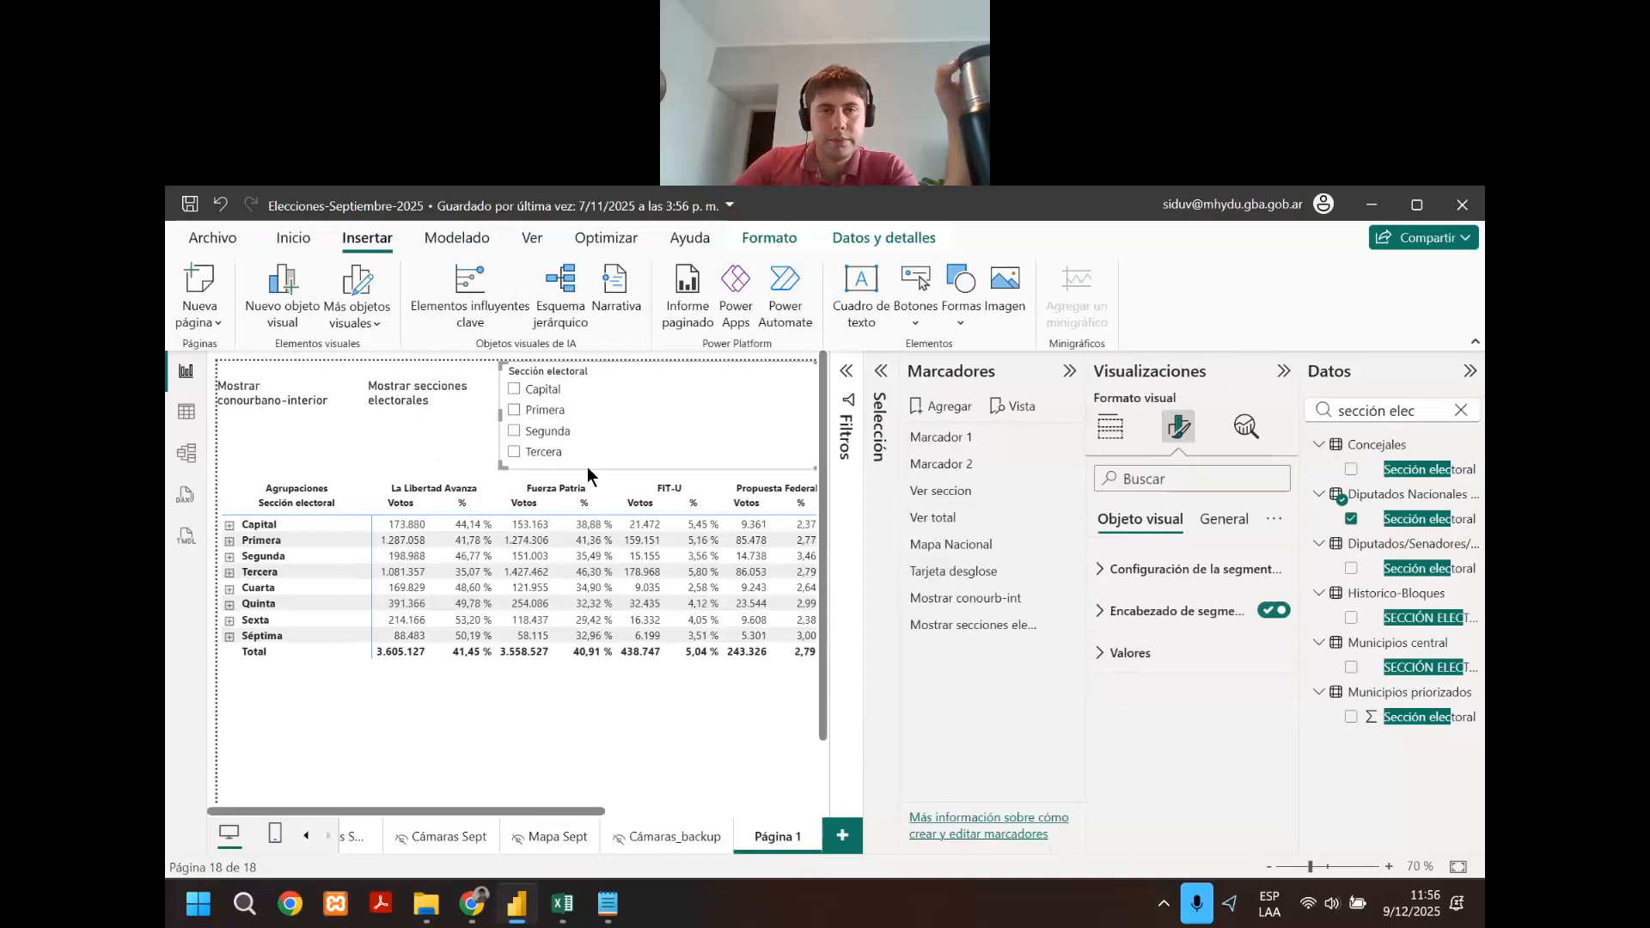
drag(501, 465, 555, 461)
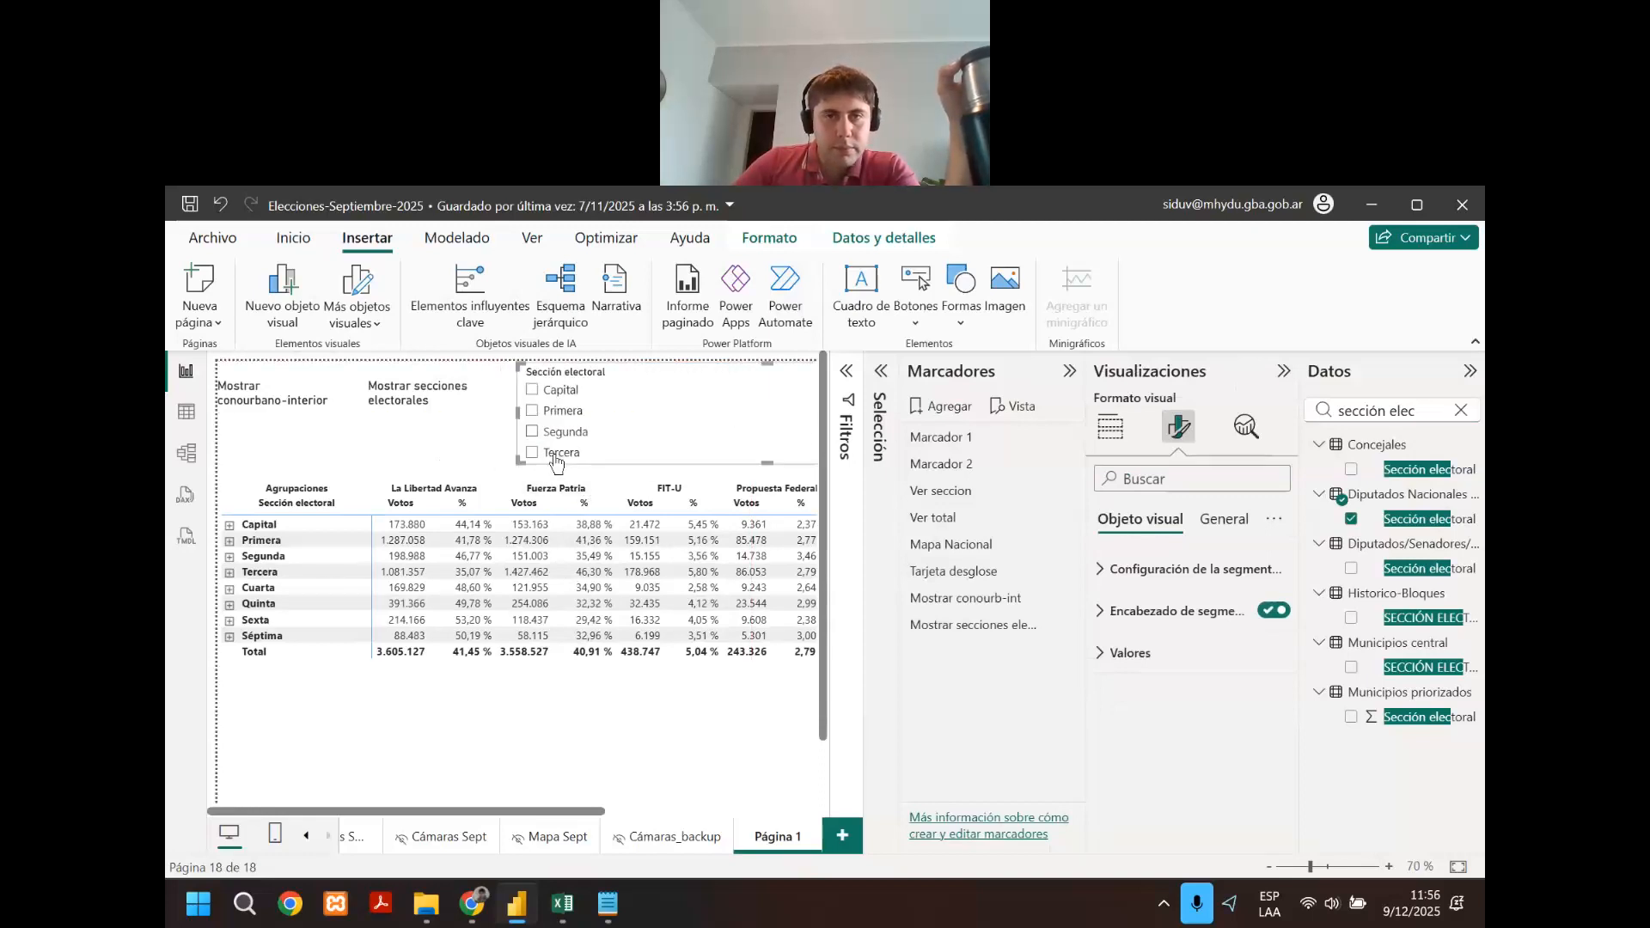
drag(570, 807, 767, 692)
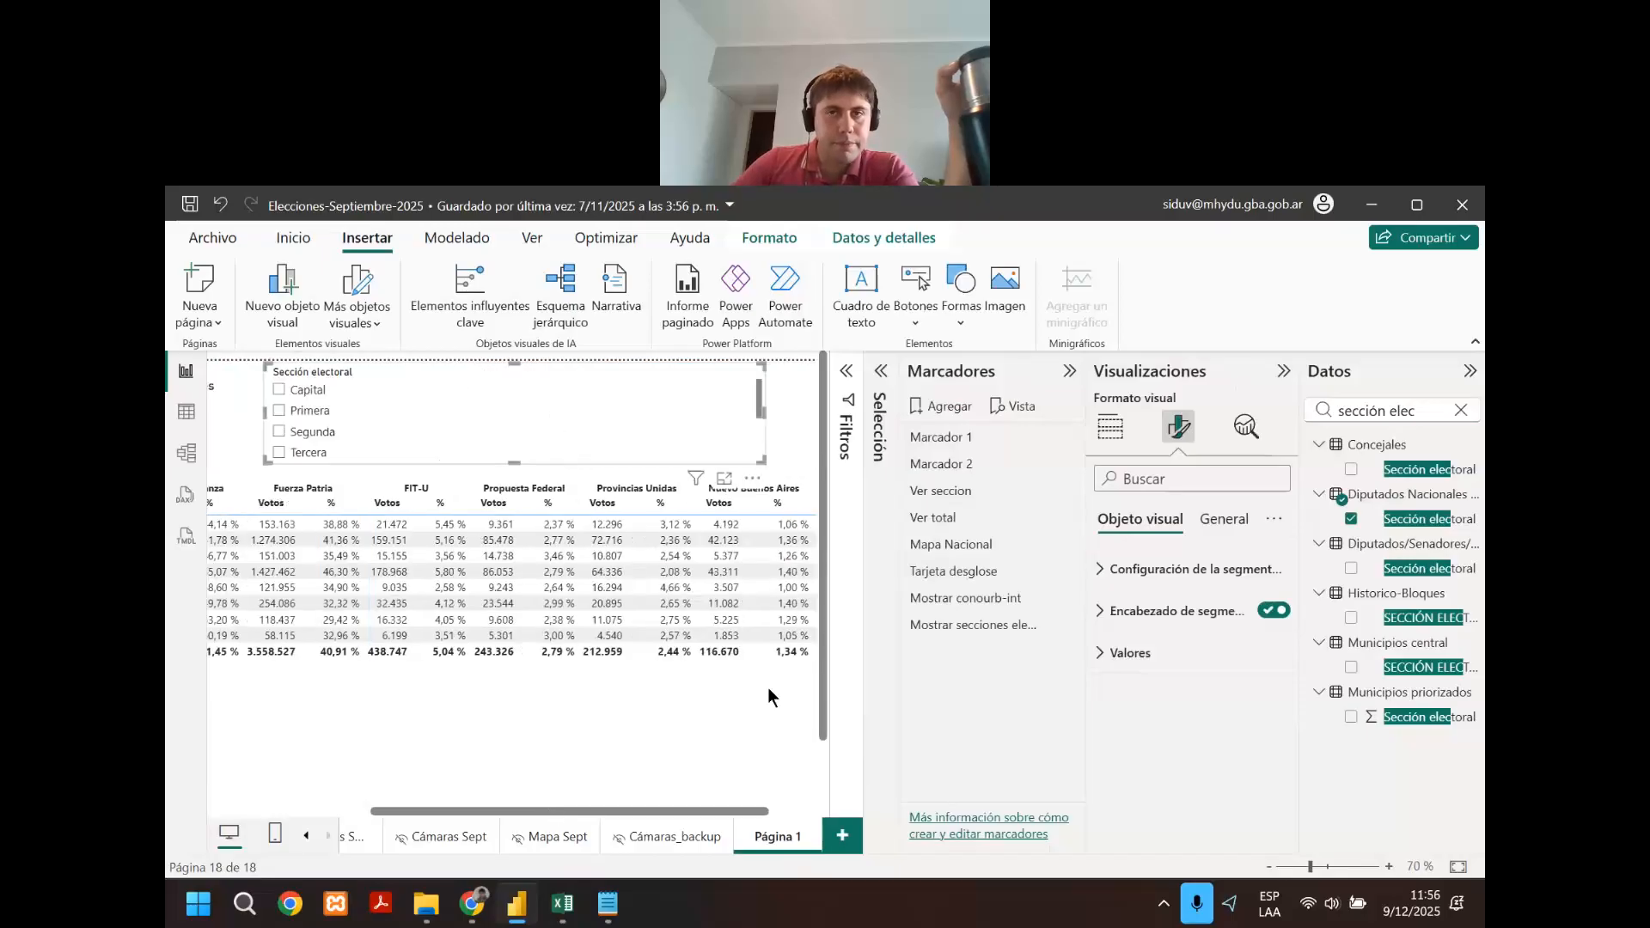
drag(699, 465, 296, 462)
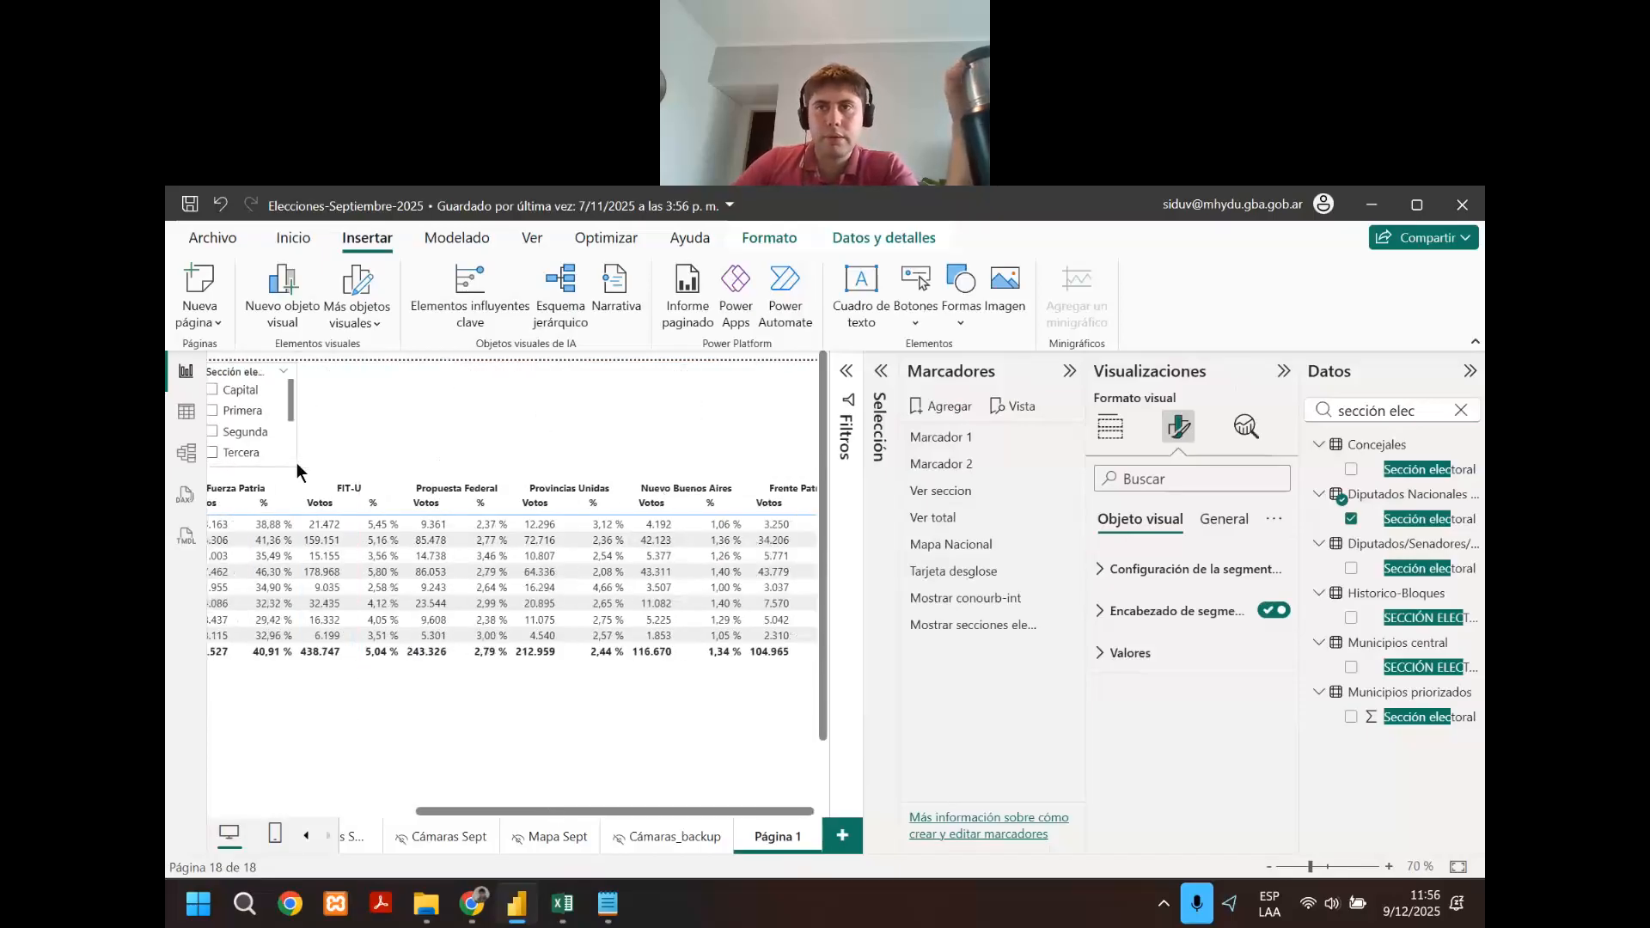